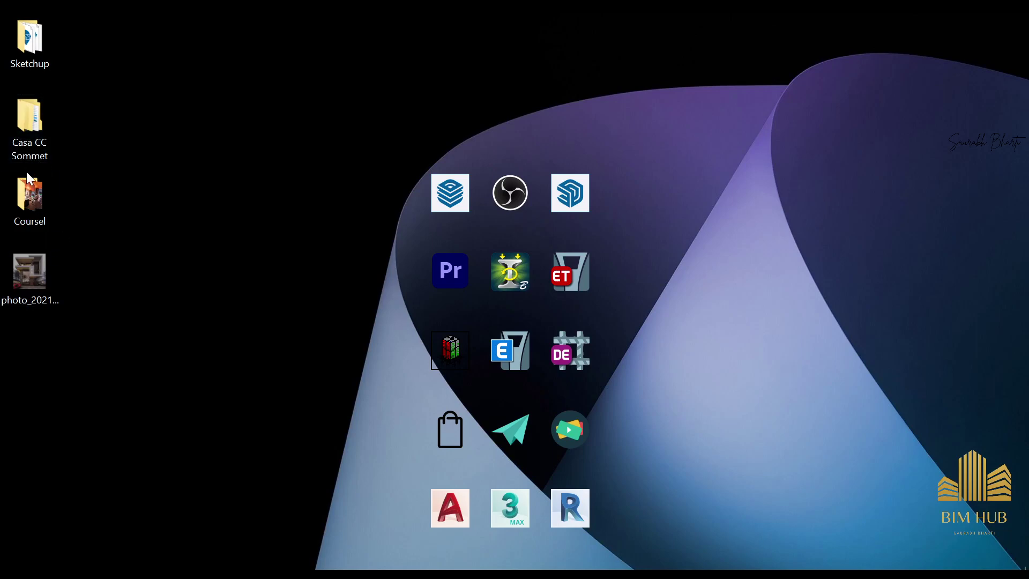
Step: Open the photo BAck.jpg from the Views subfolder of the Casa CC Sommet folder on the desktop
click(52, 139)
double_click(52, 138)
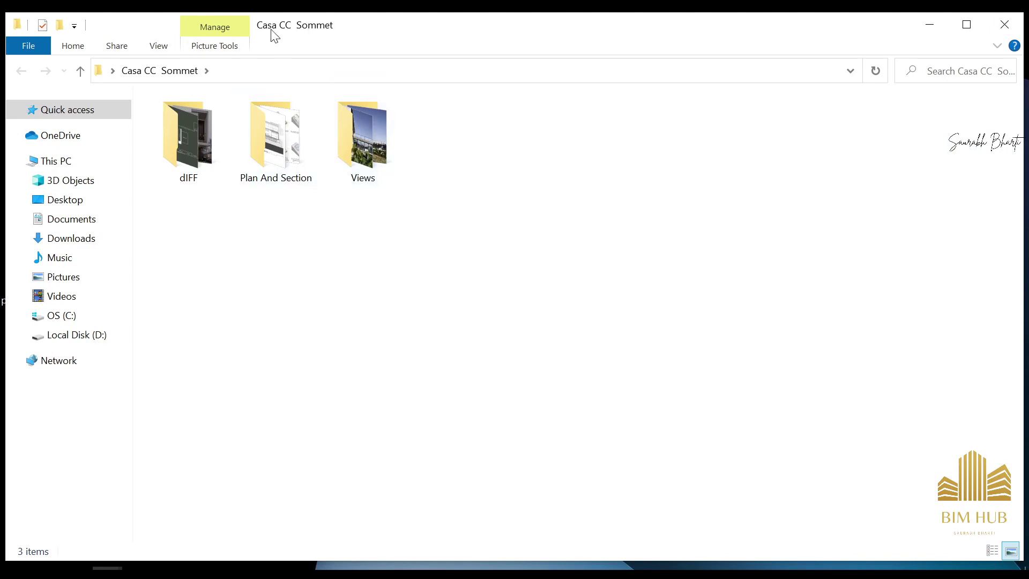
double_click(409, 25)
double_click(361, 136)
double_click(195, 156)
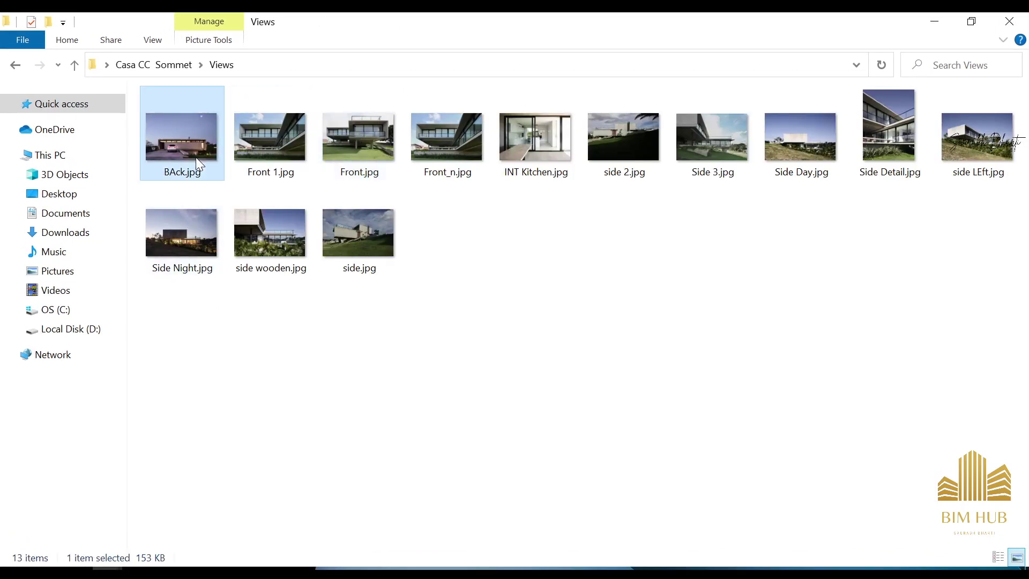
Step: Browse the reference photos of the house from Front 1.jpg through side.jpg, examining its front, side and detail views
key(Right)
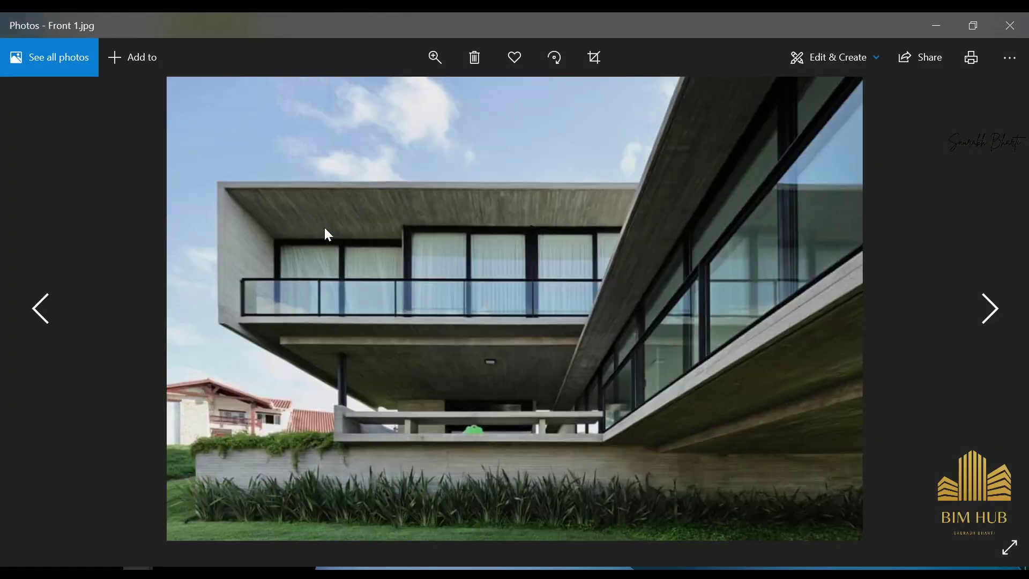
key(Right)
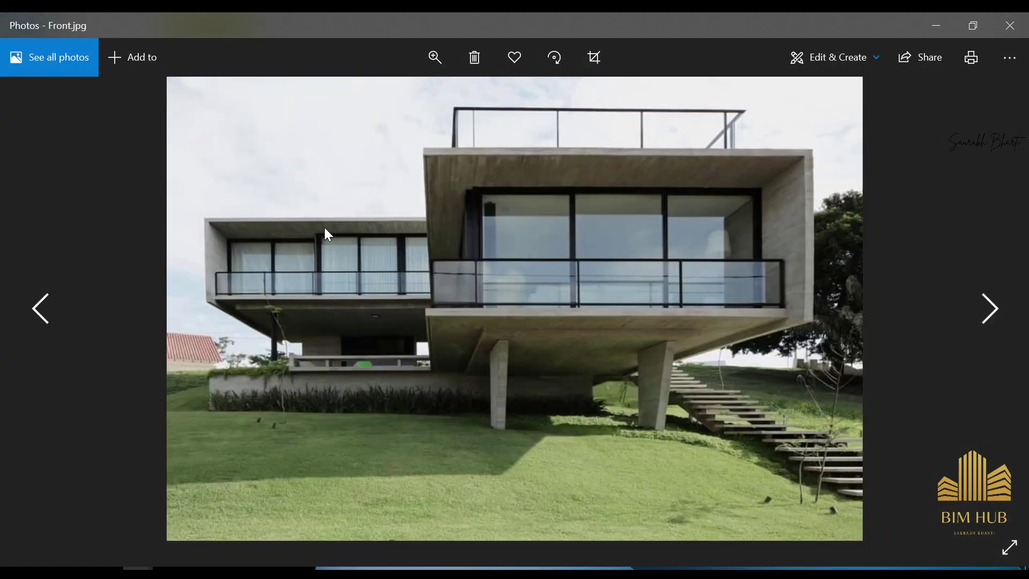
key(Right)
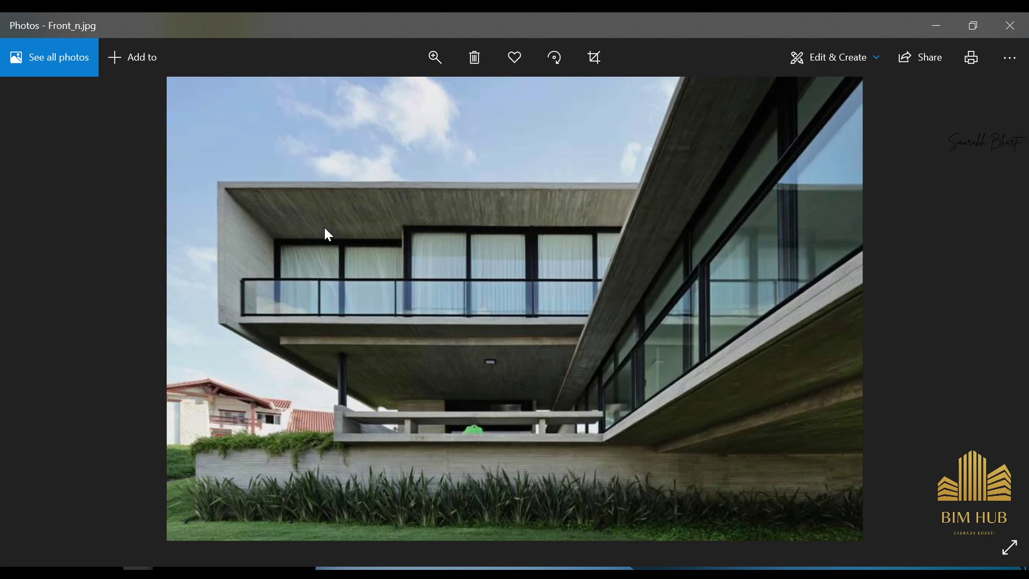
key(Right)
key(Right)
key(Right)
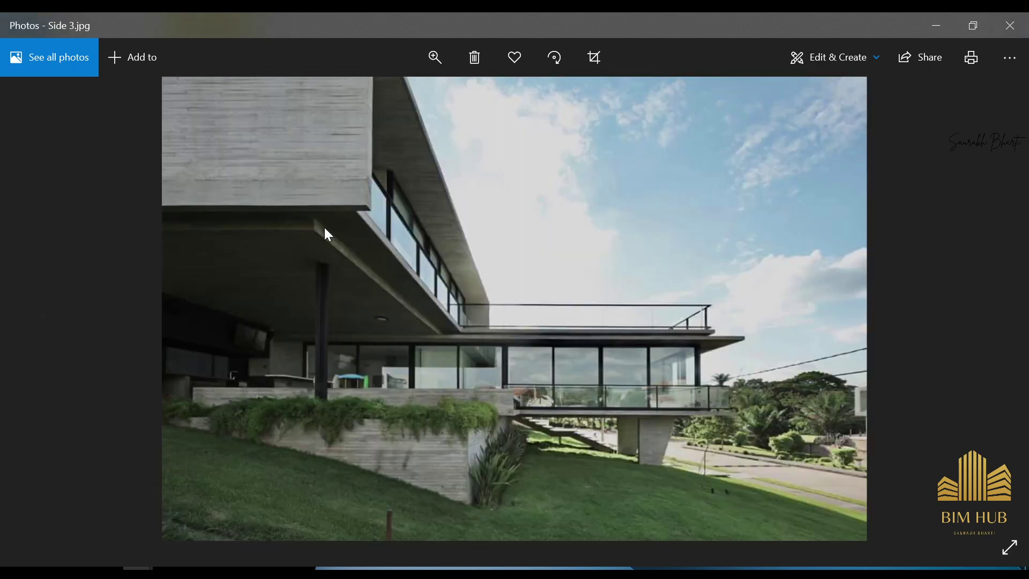
key(Right)
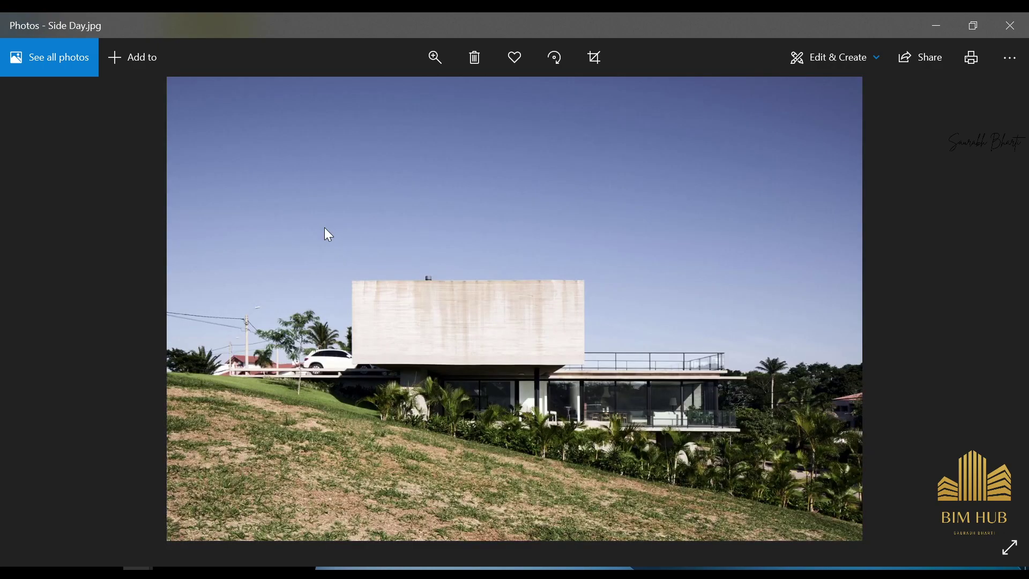
key(Right)
key(Right)
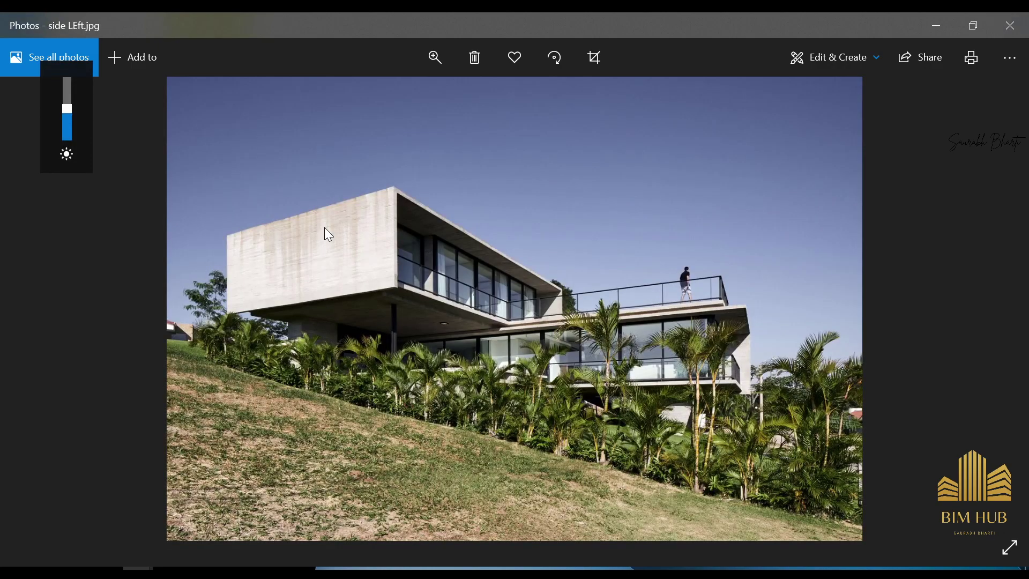
key(Right)
key(Right)
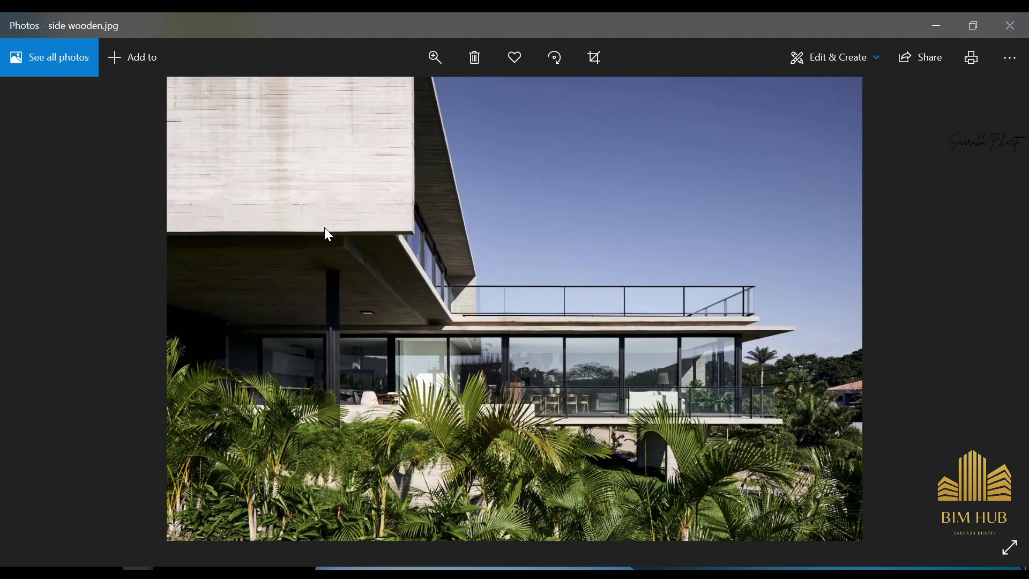
key(Right)
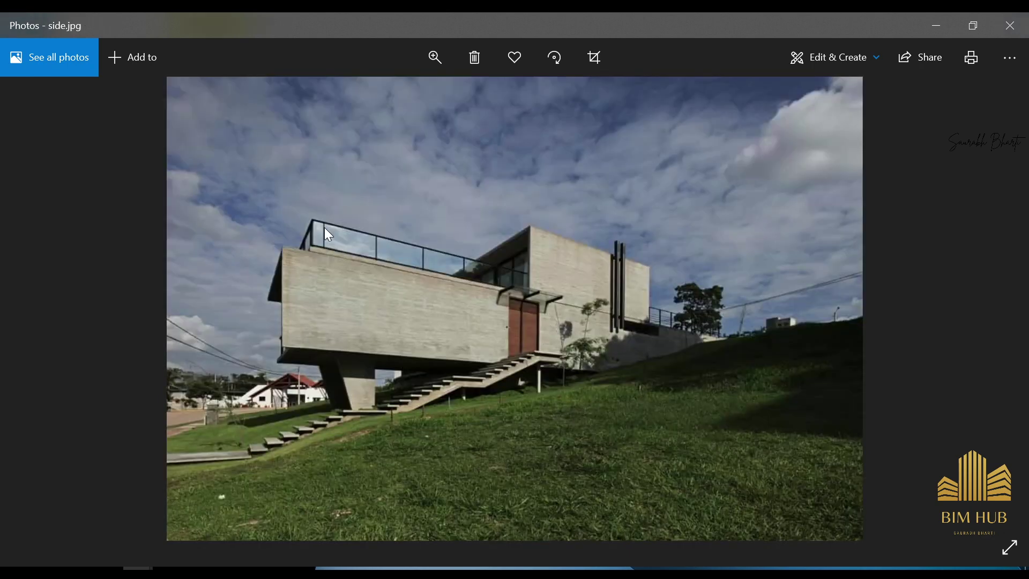
key(Left)
key(Right)
Step: Return to the Casa CC Sommet folder and open ELevation 2.jpg from its Plan And Section subfolder
key(alt+Tab)
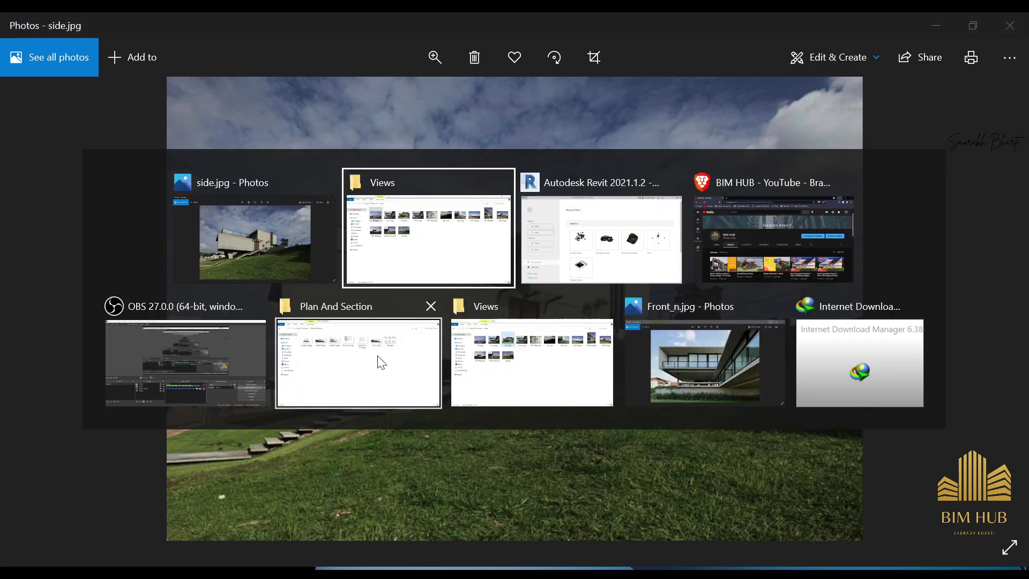
click(466, 246)
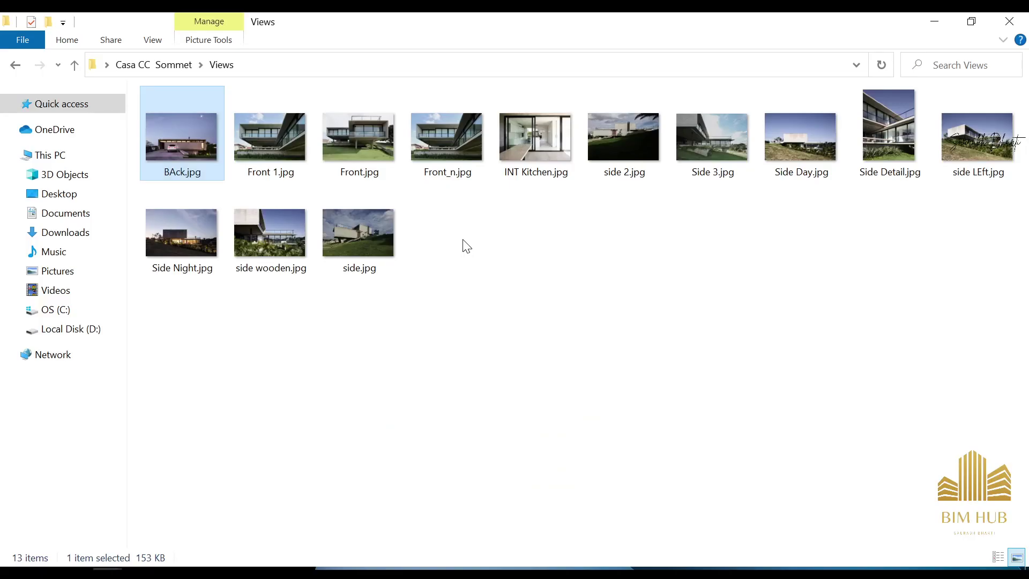
click(166, 67)
double_click(278, 150)
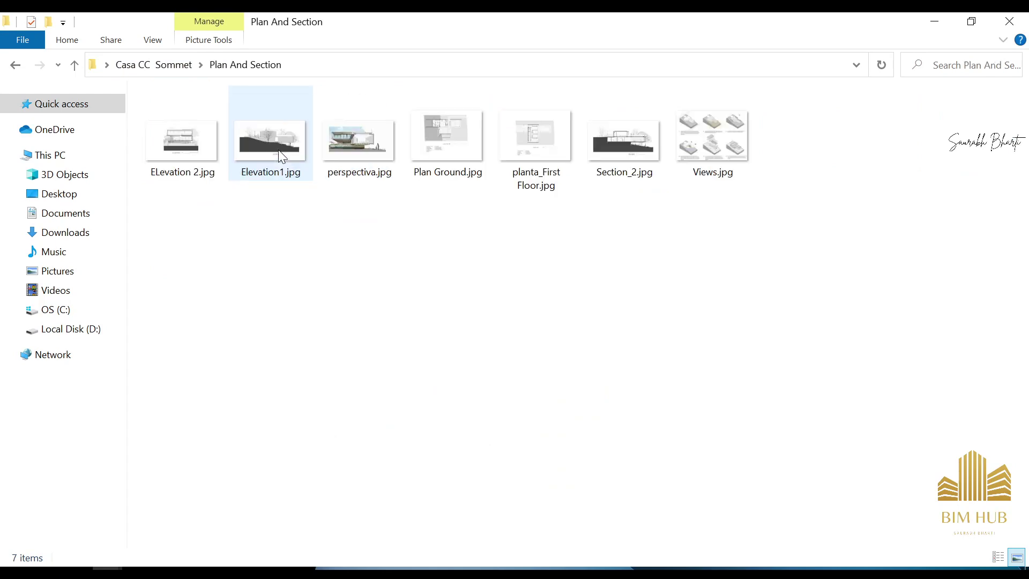
double_click(183, 161)
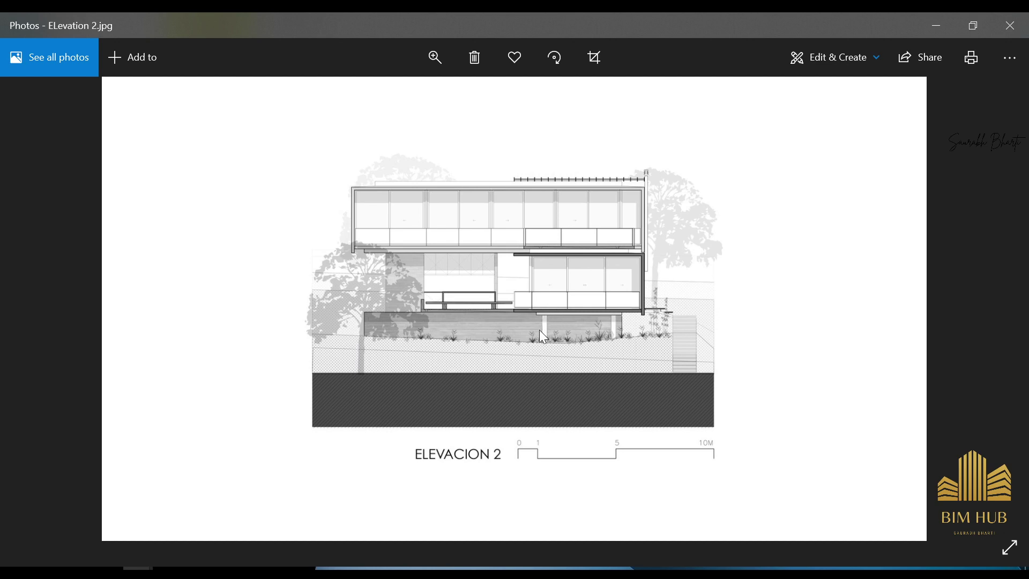
Step: Examine the lower floor and supports in the Elevation 2 drawing, and view Elevation1.jpg
ctrl+scroll(545, 337, up, 2)
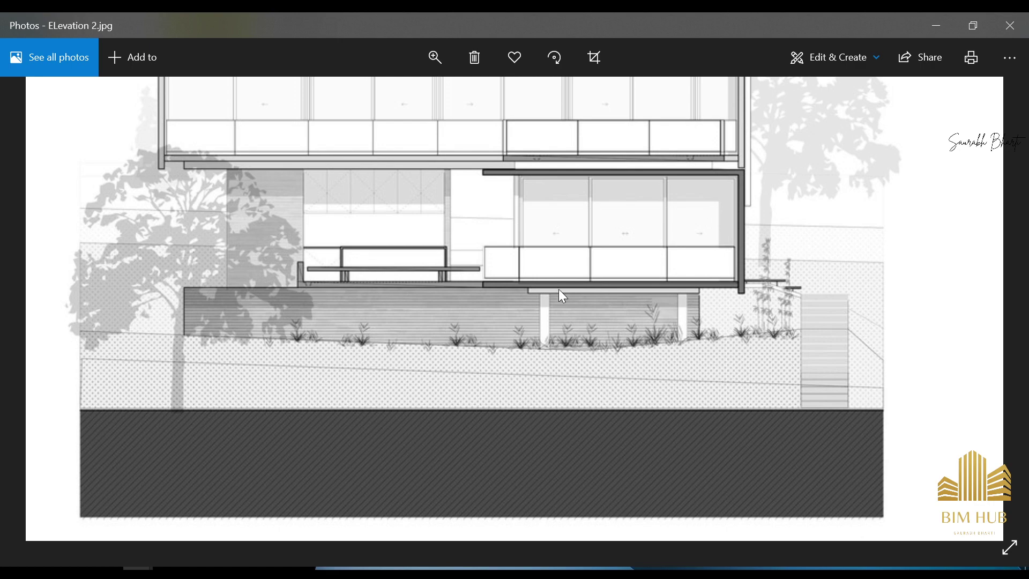
ctrl+scroll(434, 298, down, 2)
key(Left)
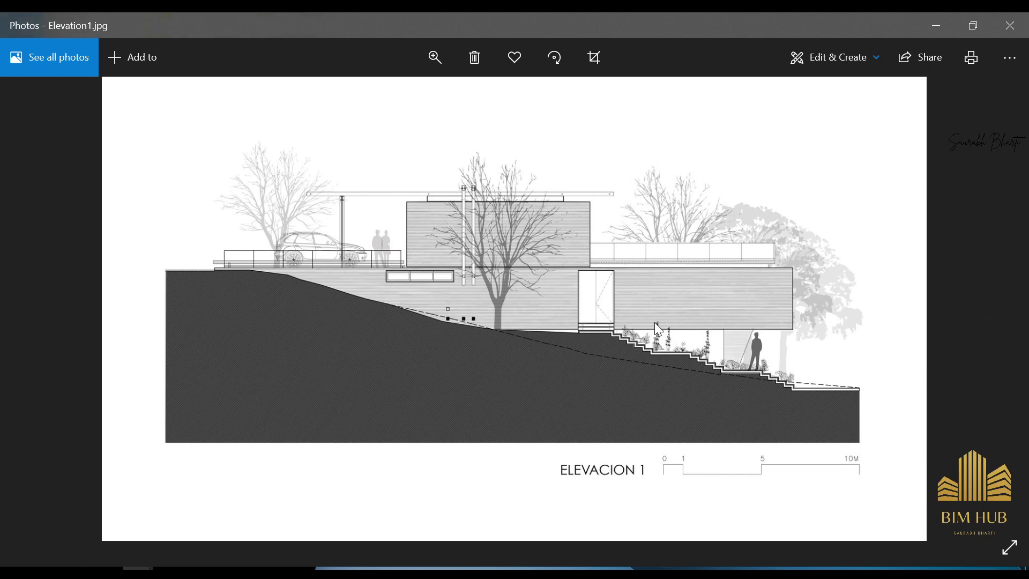
Step: Examine perspectiva.jpg up close, covering the roof, floor slab, cut walls and cantilevered balcony volume
key(Right)
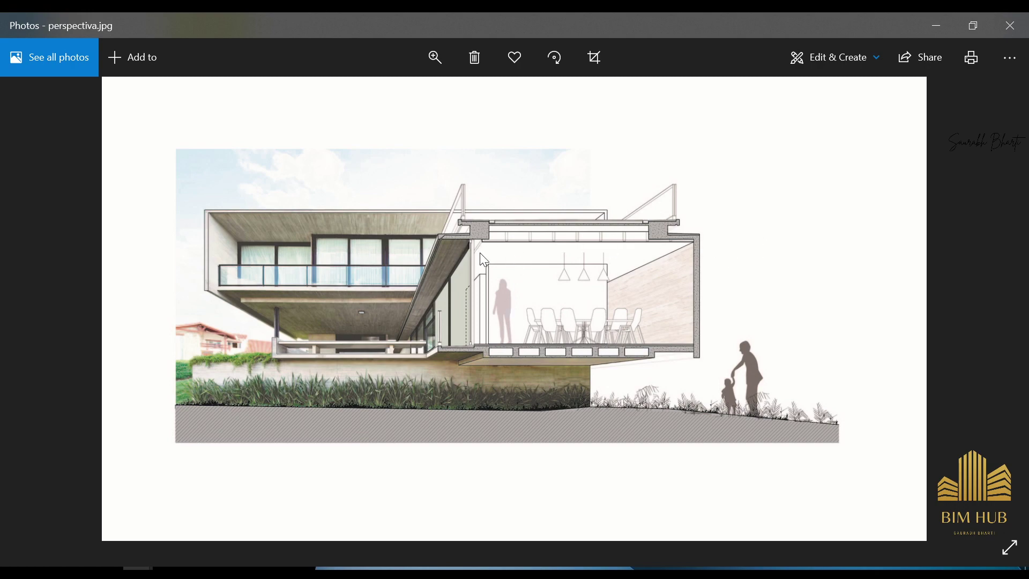
scroll(598, 261, up, 3)
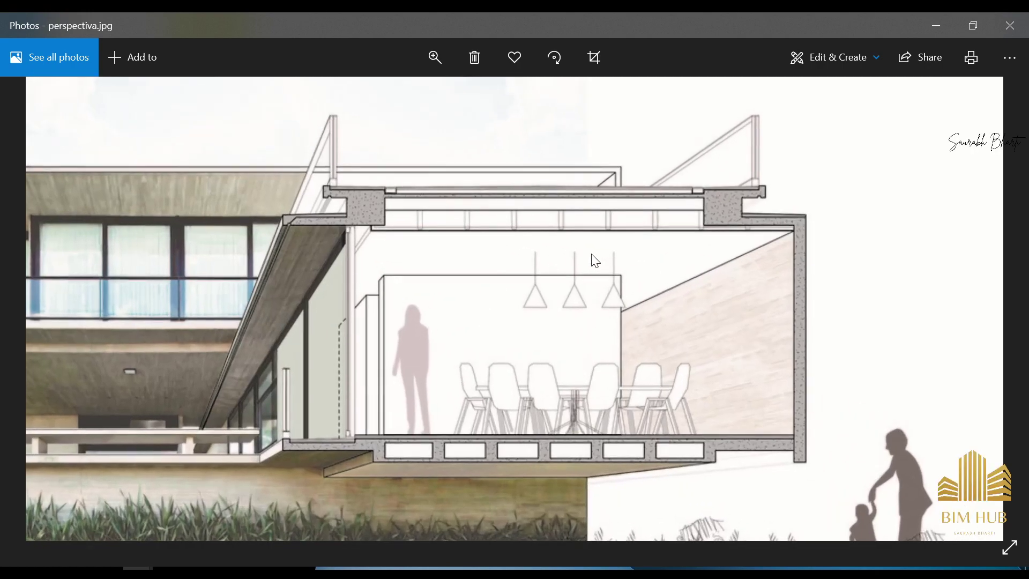
drag(443, 257, 574, 252)
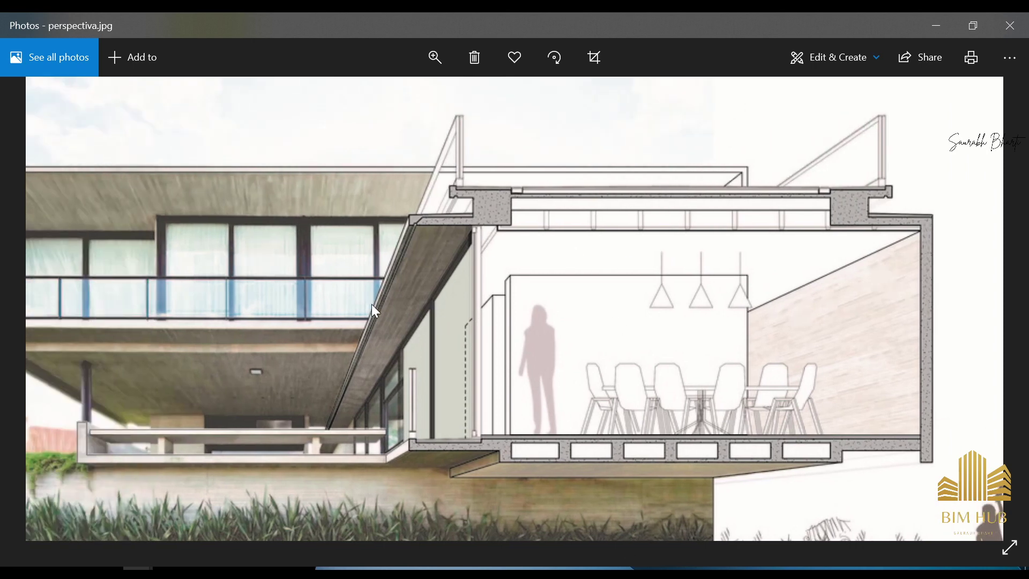
drag(371, 304, 505, 321)
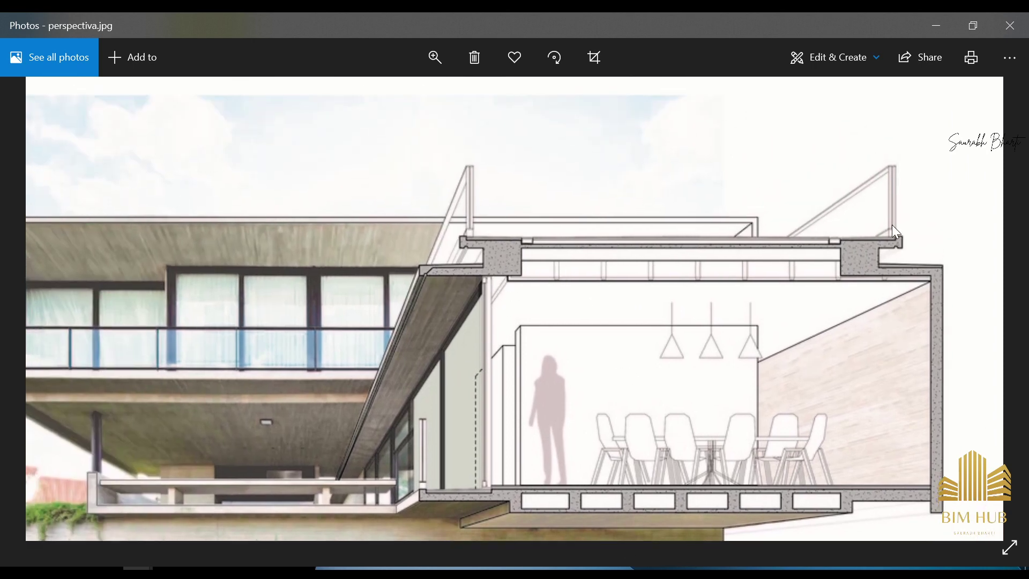
drag(450, 420, 612, 342)
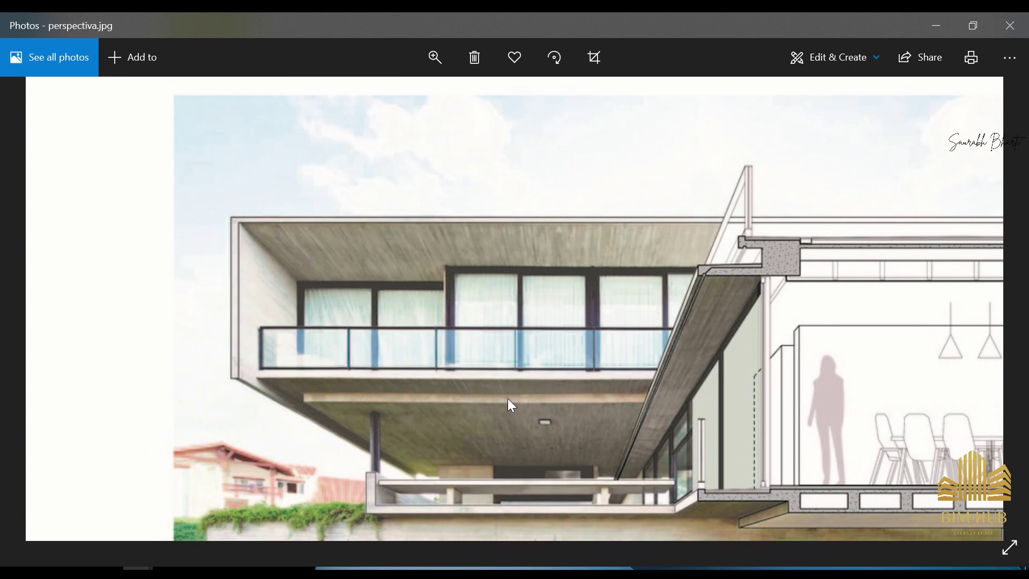
drag(507, 398, 426, 382)
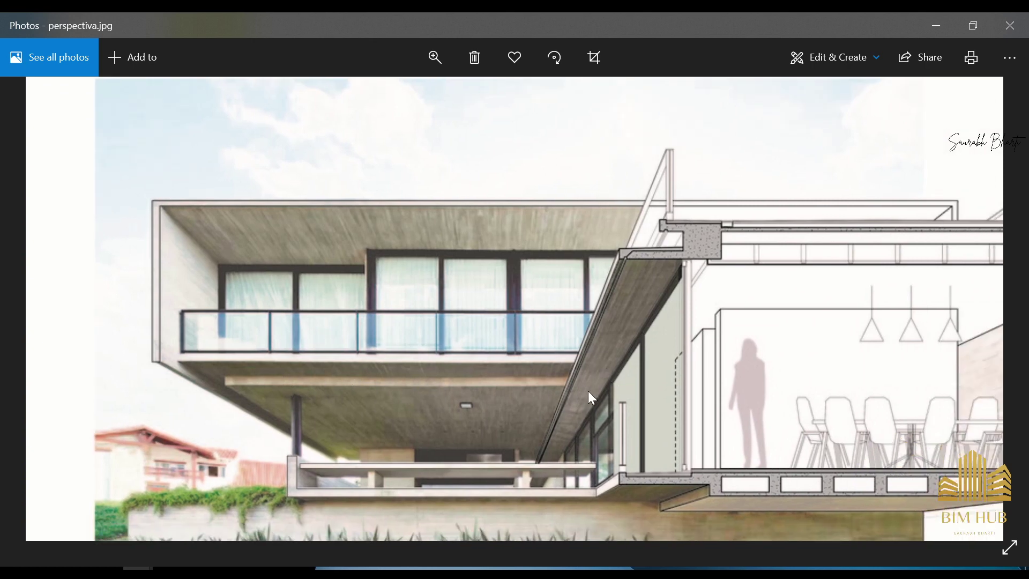
scroll(578, 356, down, 5)
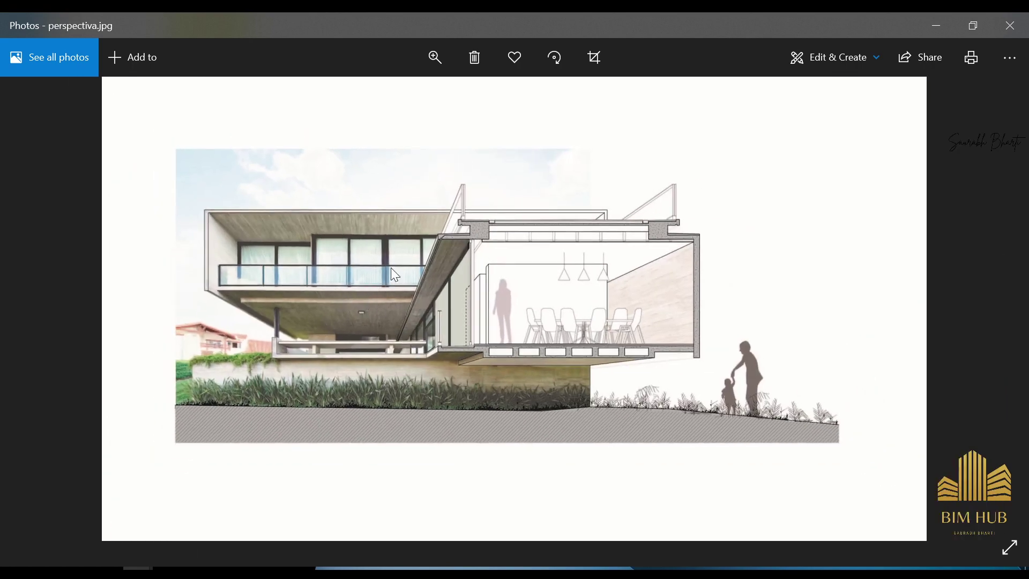
Step: Go past the floor plans to Section_2.jpg and examine the footing and ground line below the cantilevered volume
key(Right)
key(Right)
key(Right)
key(Right)
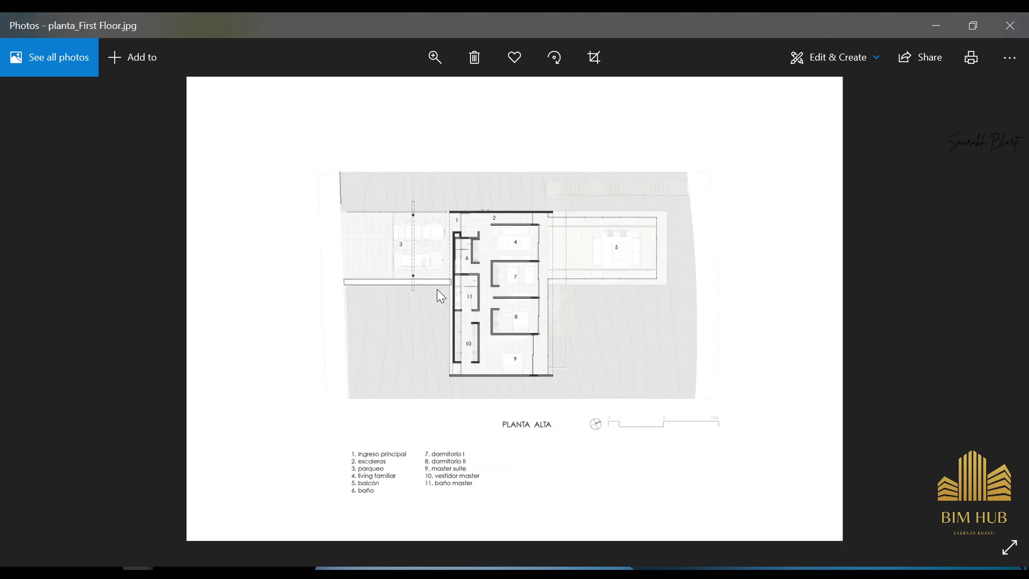
key(Left)
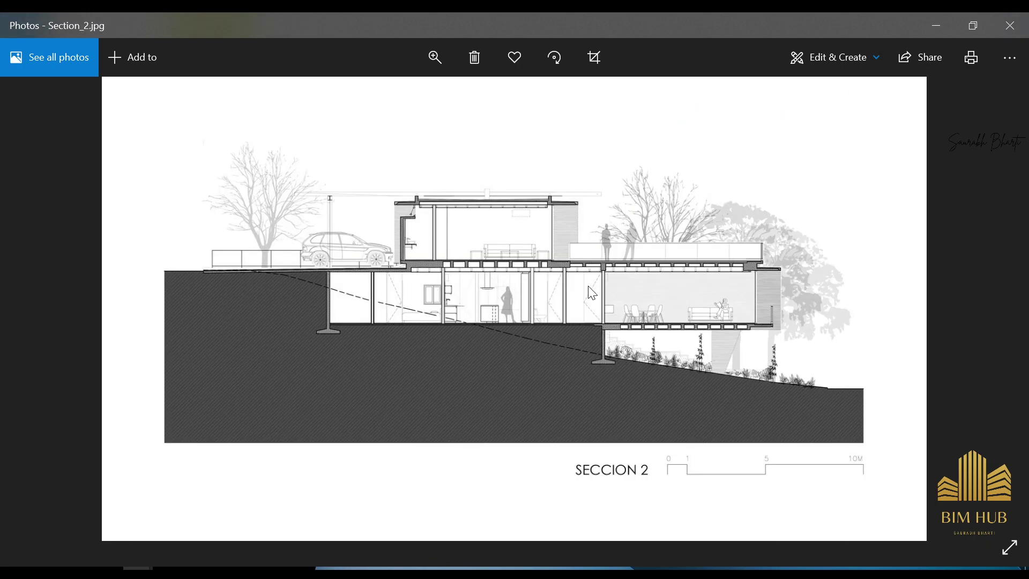
scroll(680, 318, up, 3)
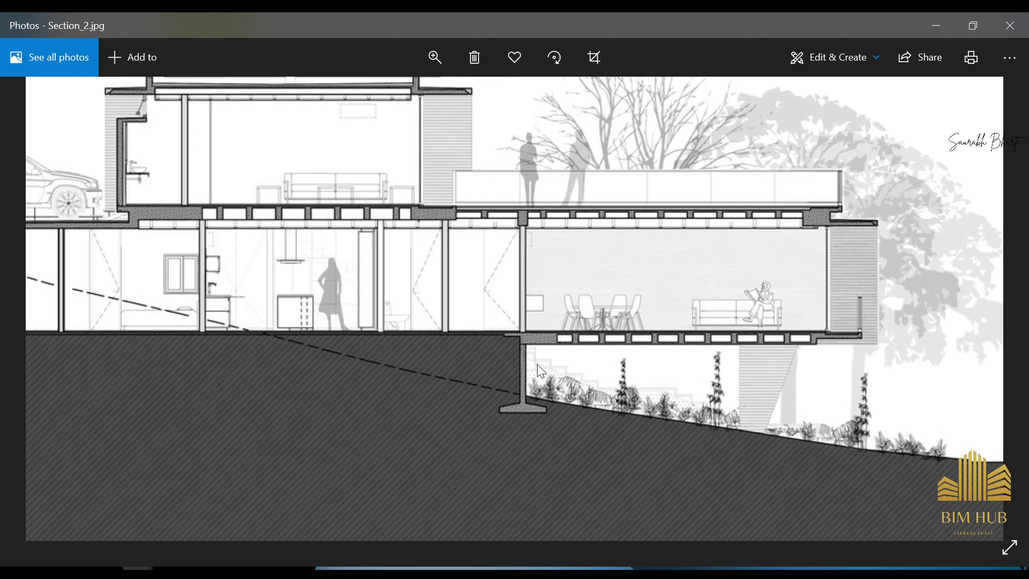
mouse_move(537, 364)
mouse_down()
mouse_move(534, 265)
mouse_move(572, 204)
mouse_up()
scroll(575, 210, down, 3)
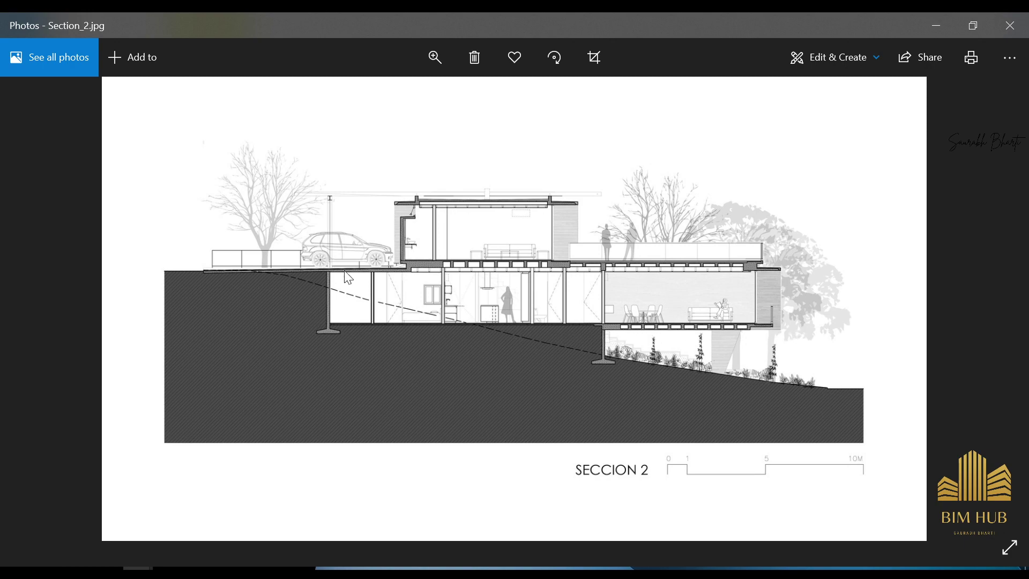
Step: Inspect the Section 2 drawing closely from the cantilevered living room across to the upper storey and car park
double_click(416, 270)
drag(780, 283, 413, 284)
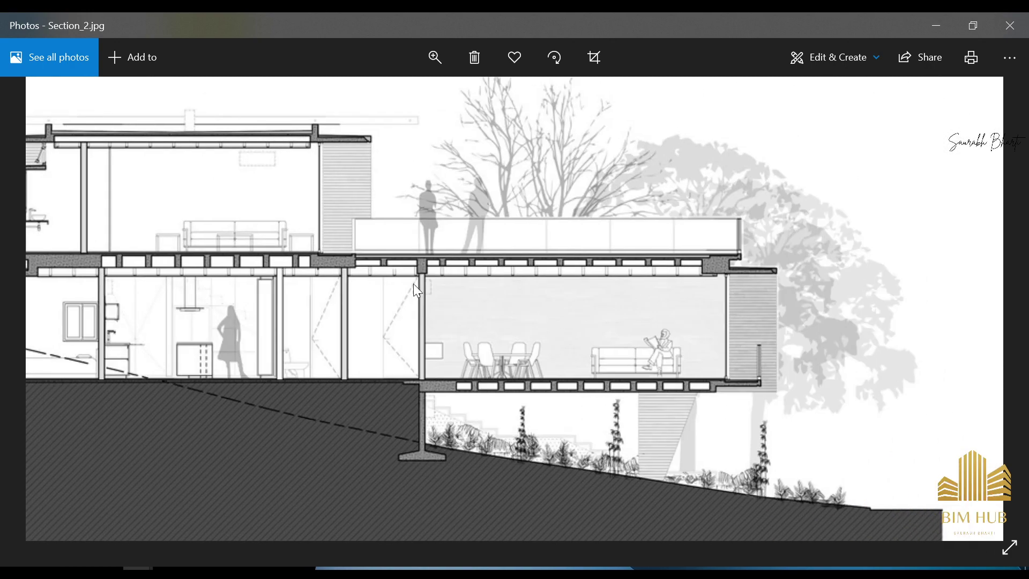
mouse_move(713, 278)
mouse_down()
mouse_move(896, 275)
mouse_move(878, 295)
mouse_up()
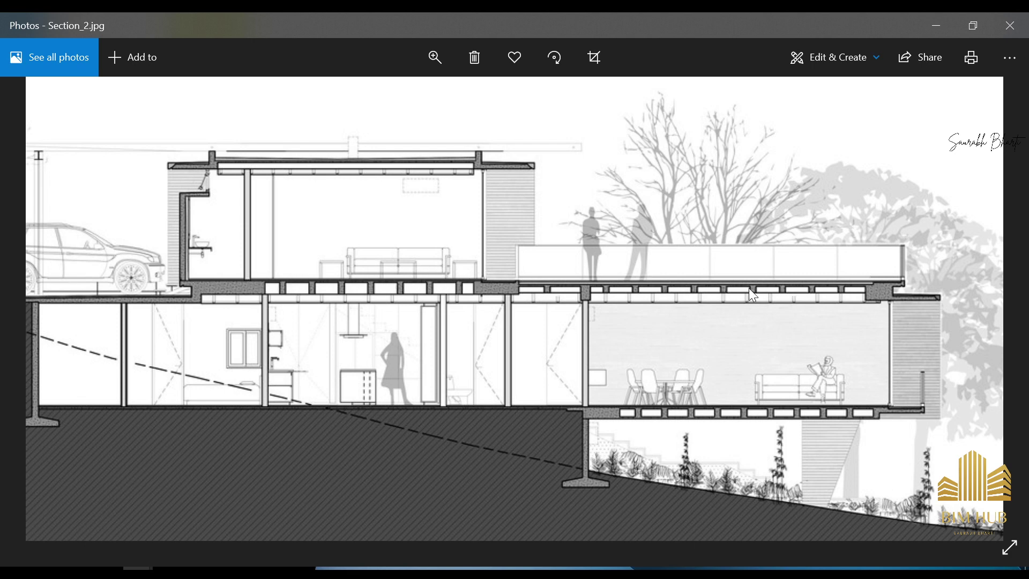
drag(685, 295, 825, 267)
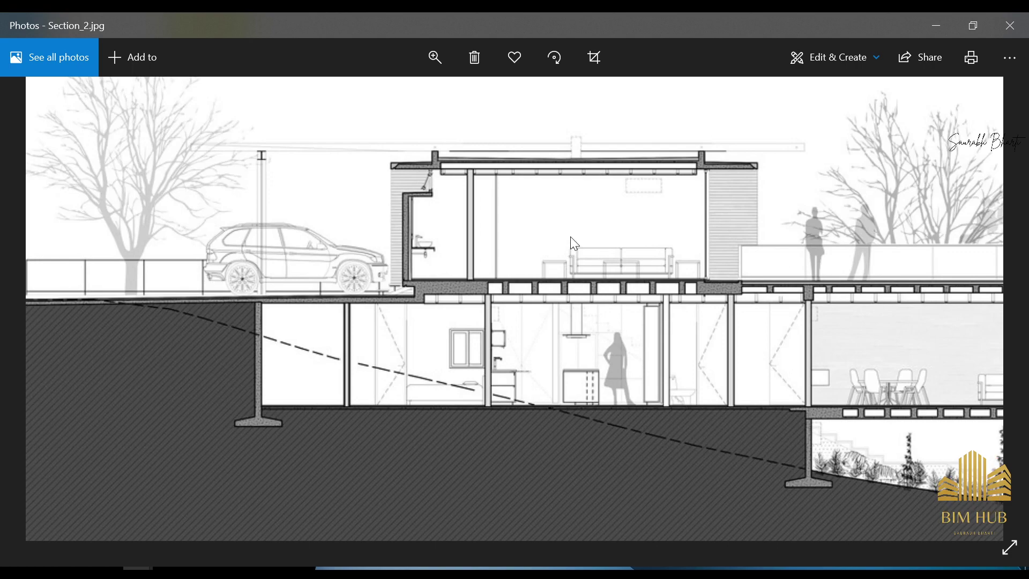
scroll(570, 236, down, 4)
Step: Compare the massing diagrams in Views.jpg with Section_2.jpg, and go back through the perspective to the elevation drawings
key(Right)
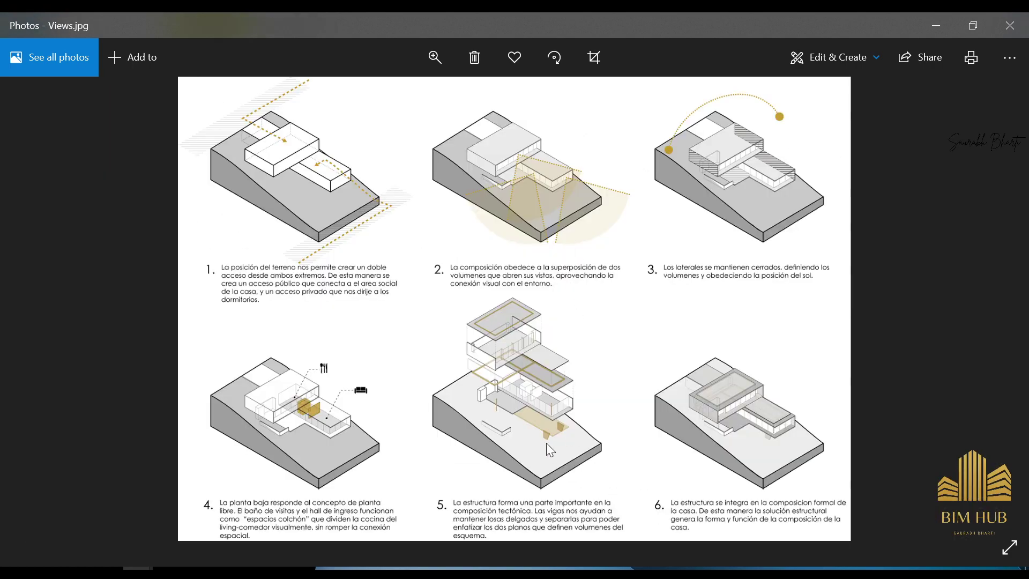
key(Left)
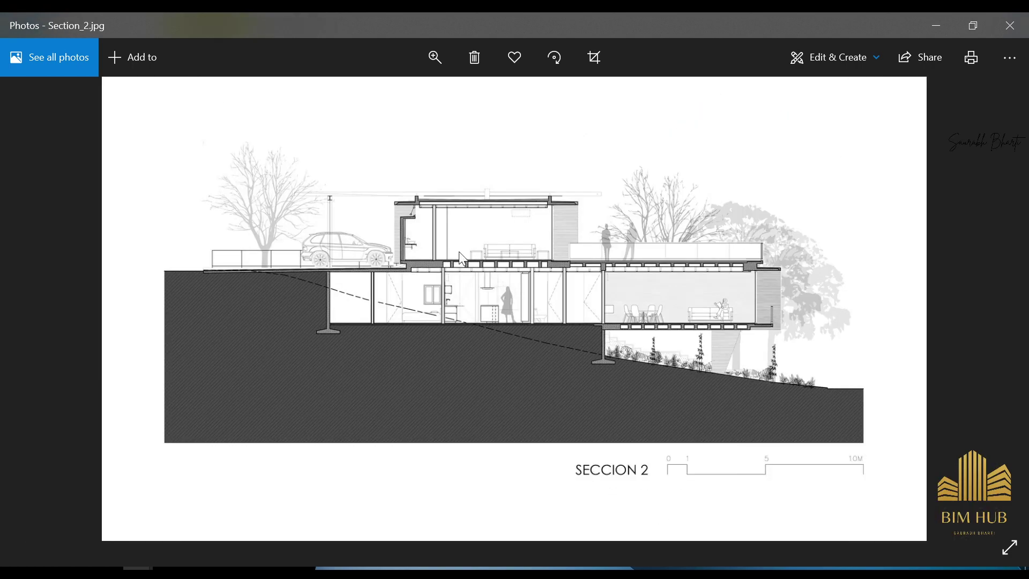
key(Right)
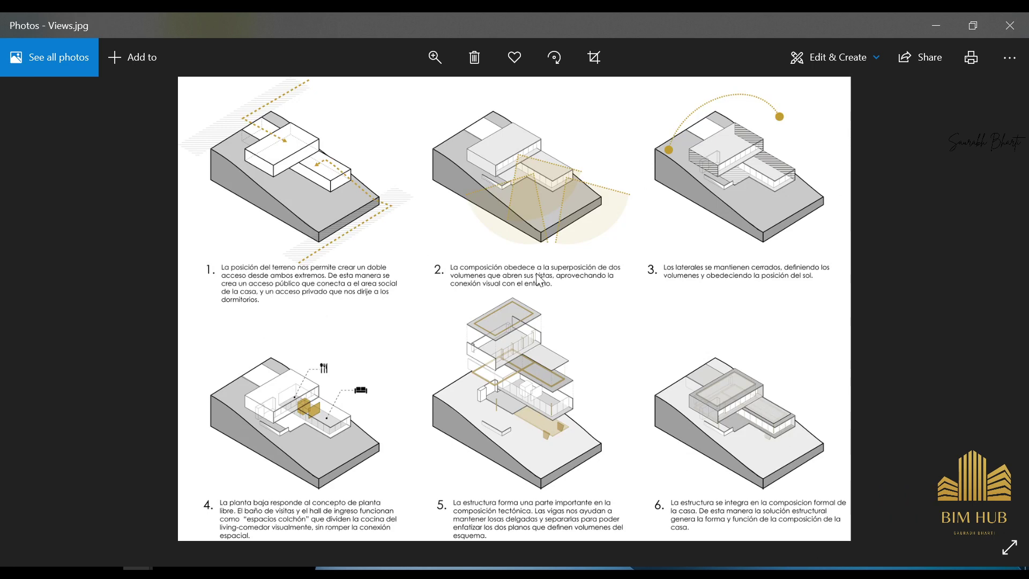
key(Left)
key(Left)
key(Left)
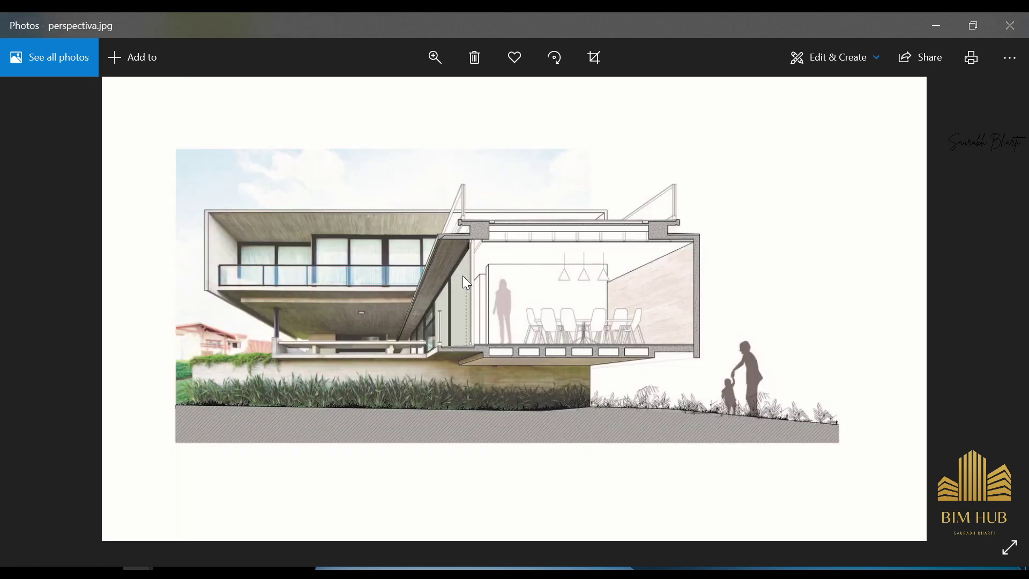
key(Left)
key(Left)
key(Right)
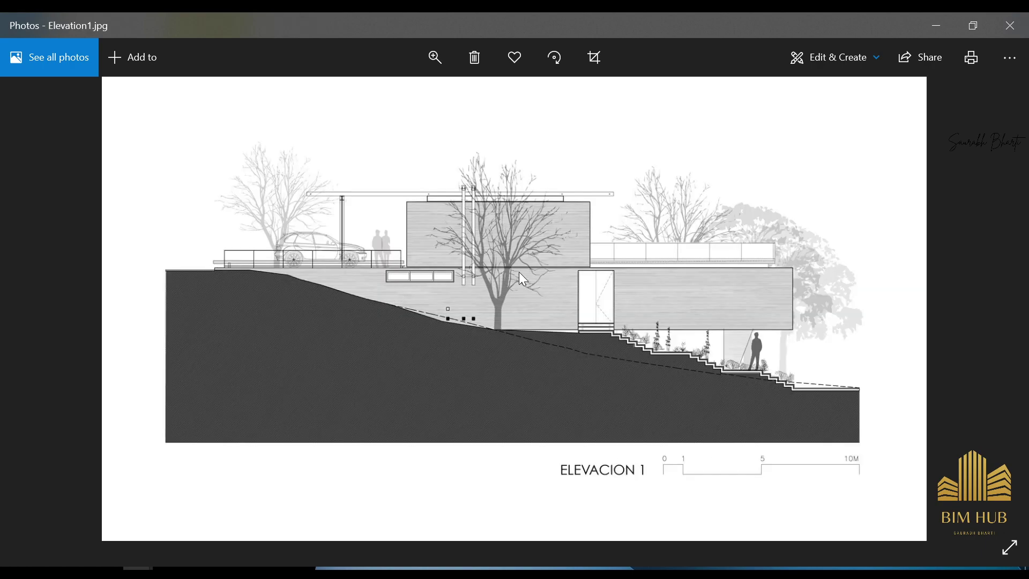
Step: Go through the elevations and the perspective to Section_2.jpg and examine its storeys and floor slabs up close
key(Left)
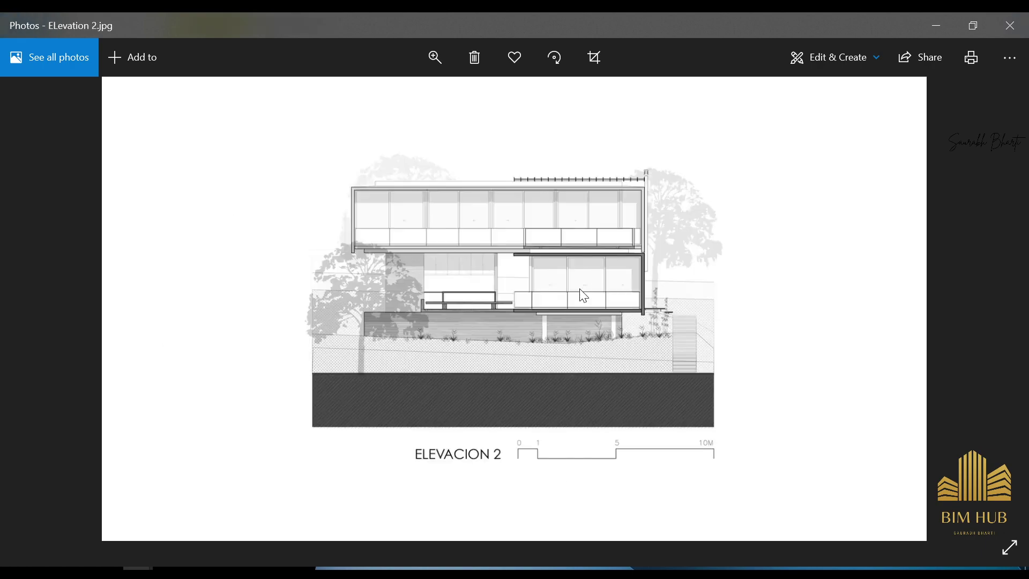
key(Right)
key(Right)
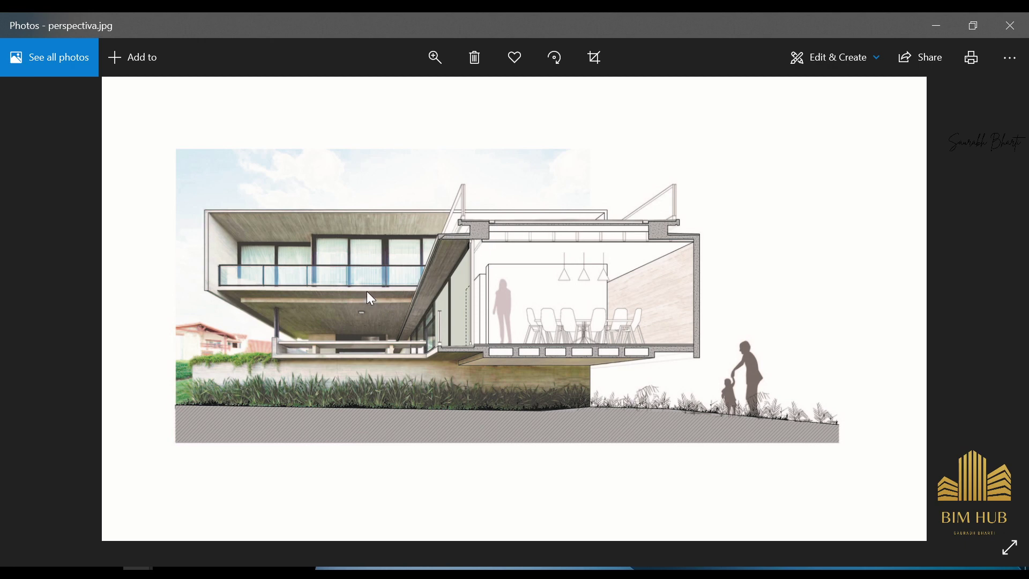
key(Right)
key(Right)
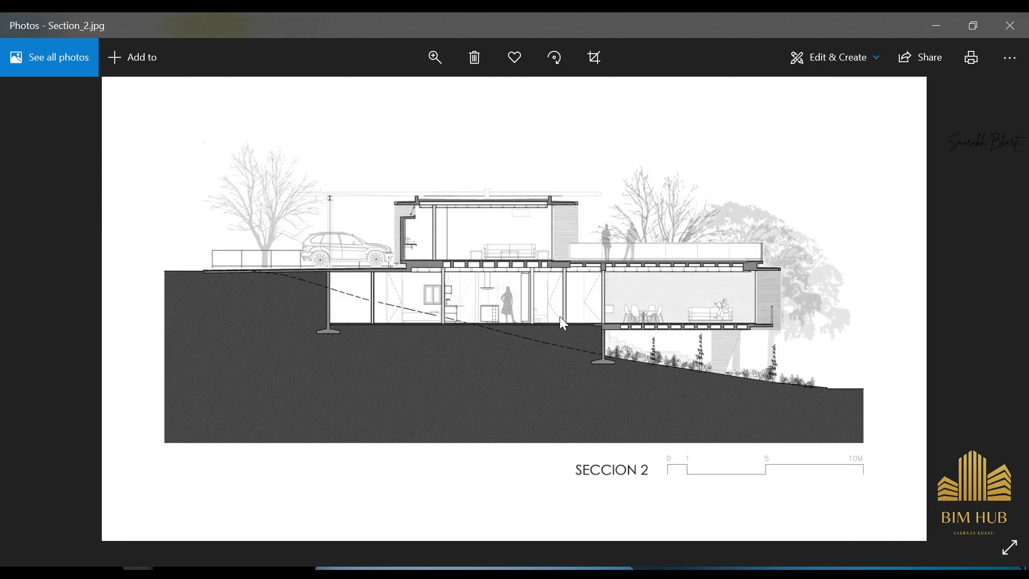
scroll(560, 316, up, 3)
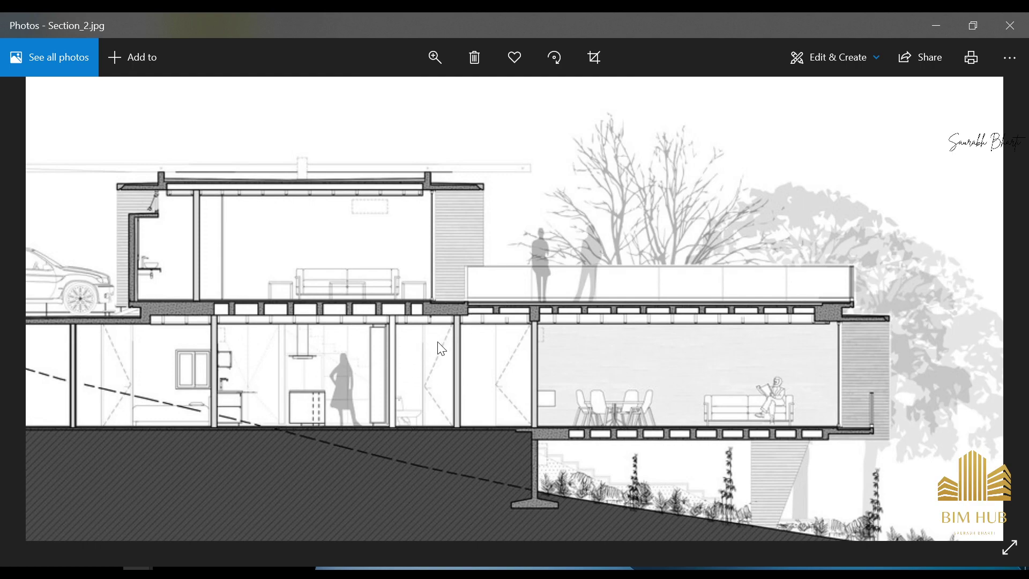
scroll(440, 347, down, 4)
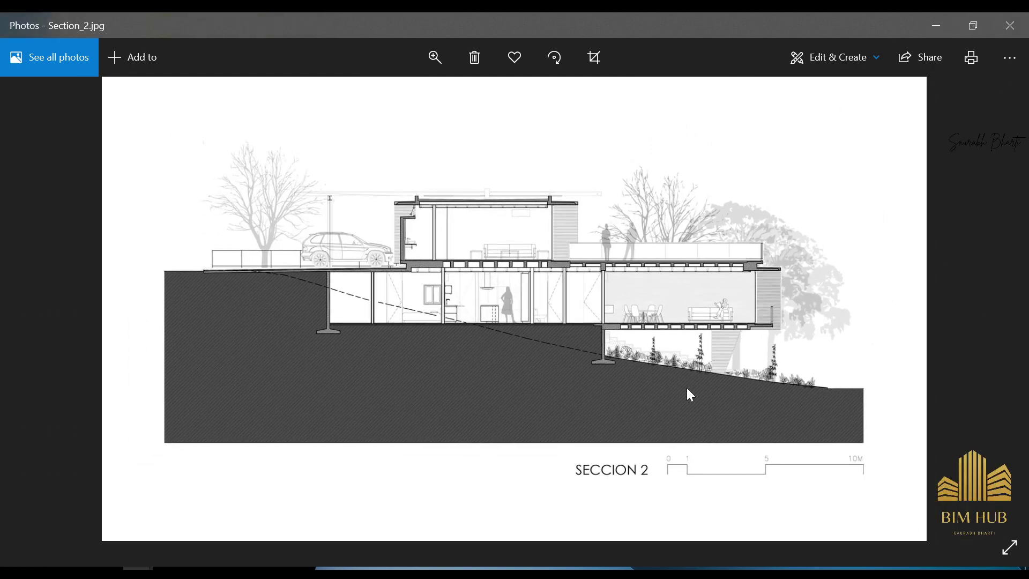
click(937, 26)
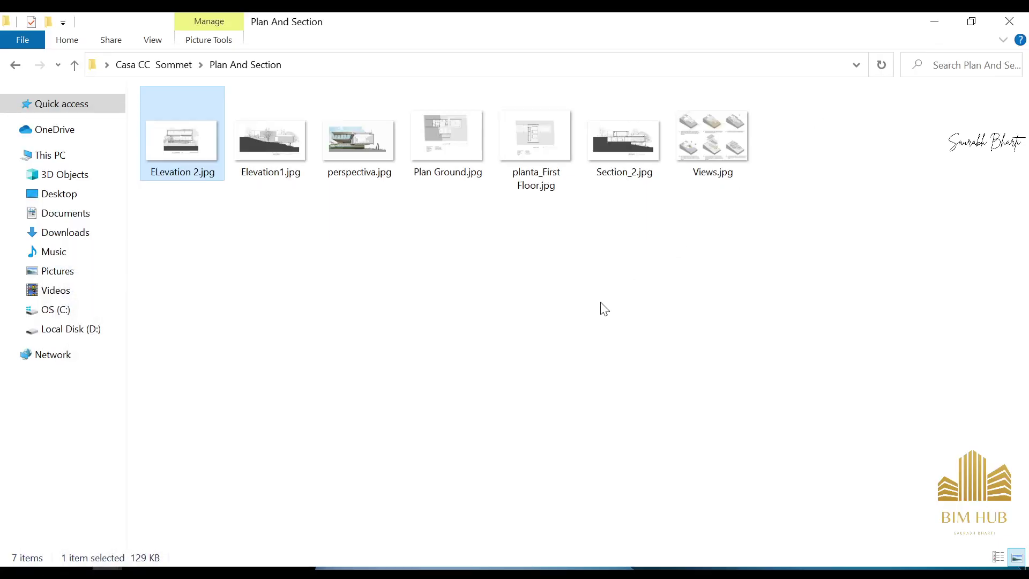
Step: Look over the drawing files in the Plan And Section folder, including planta_First Floor.jpg and Plan Ground.jpg
double_click(533, 160)
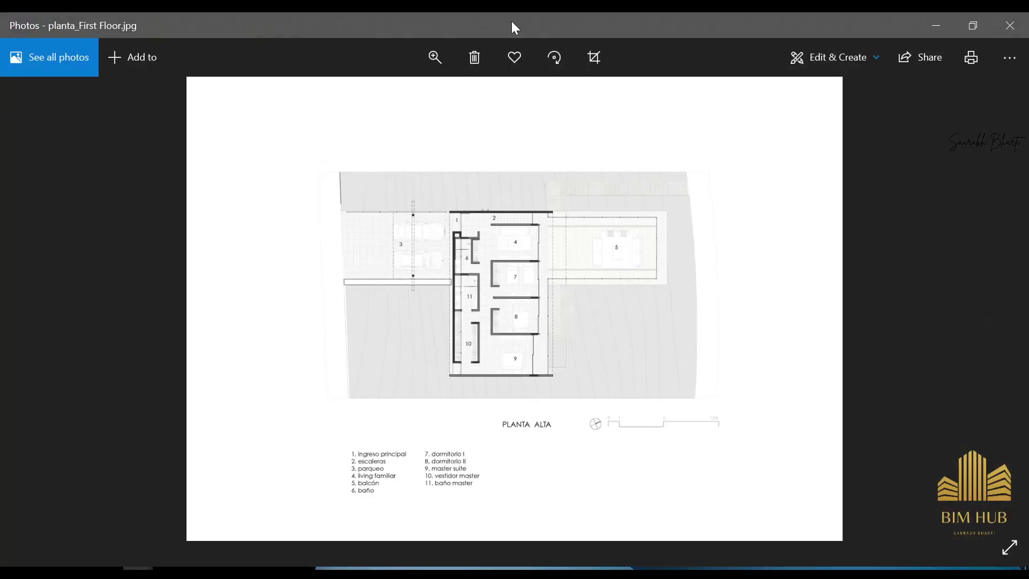
click(1009, 26)
click(454, 167)
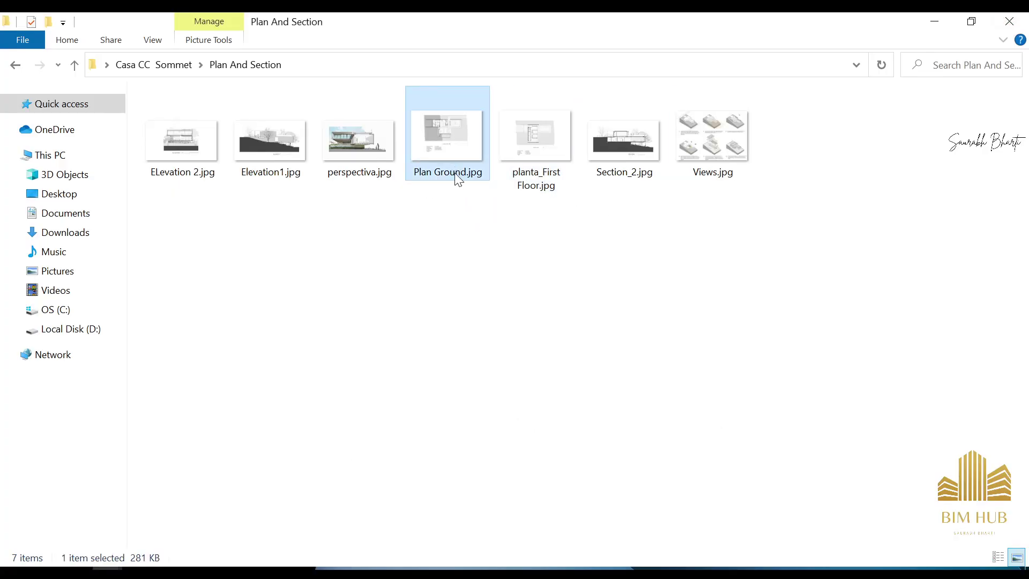
click(543, 180)
click(368, 171)
click(247, 160)
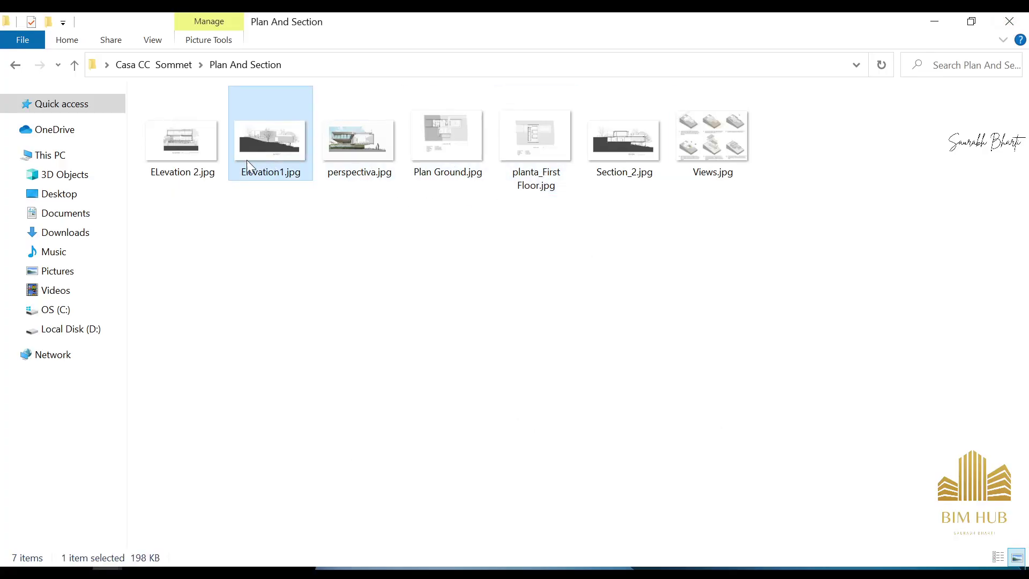
click(182, 155)
click(359, 152)
click(595, 140)
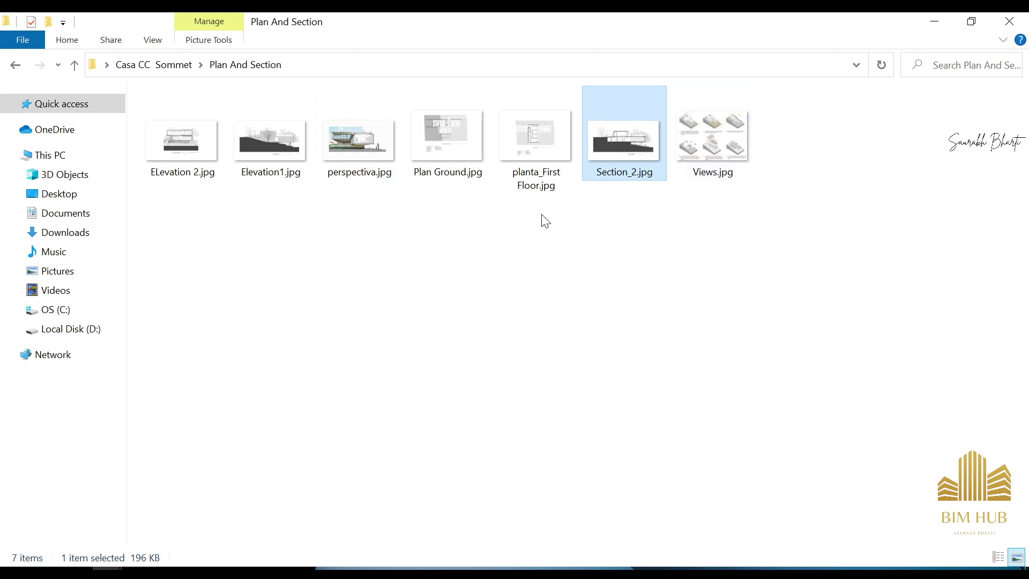
double_click(463, 157)
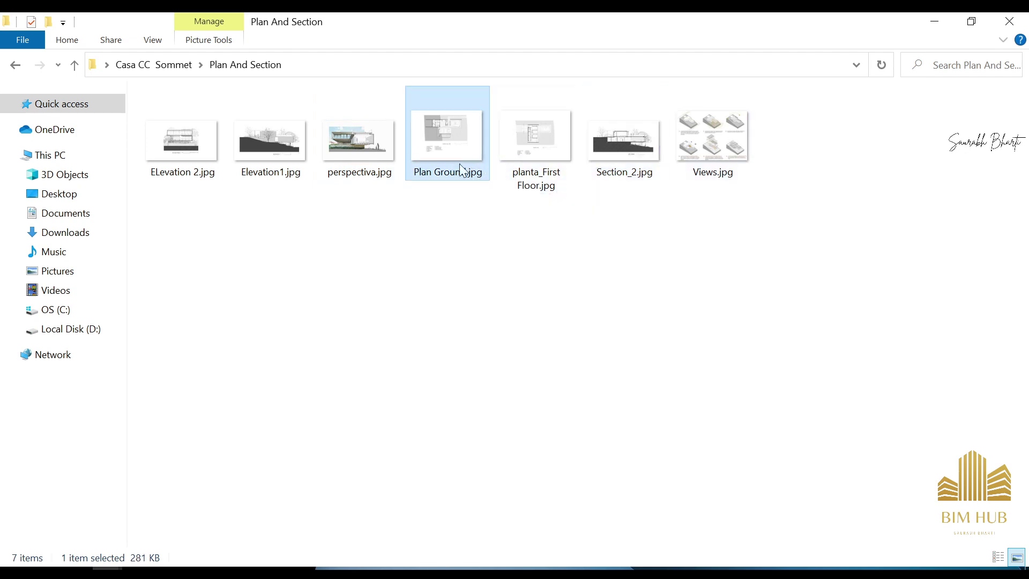
click(1009, 25)
click(544, 181)
click(454, 148)
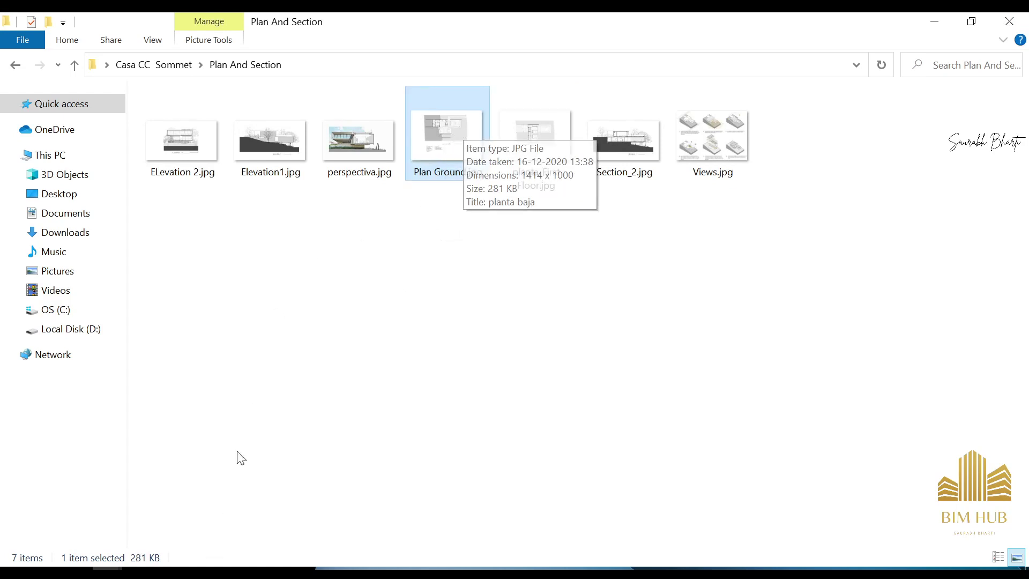
Step: Switch to Revit and create a new project from the Imperial-Architectural Template
click(103, 557)
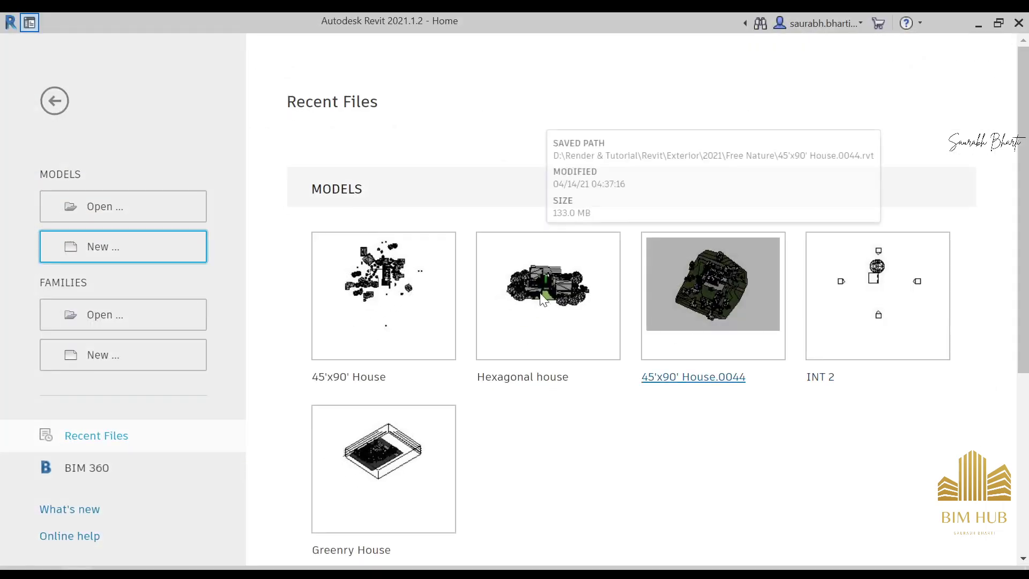
click(142, 255)
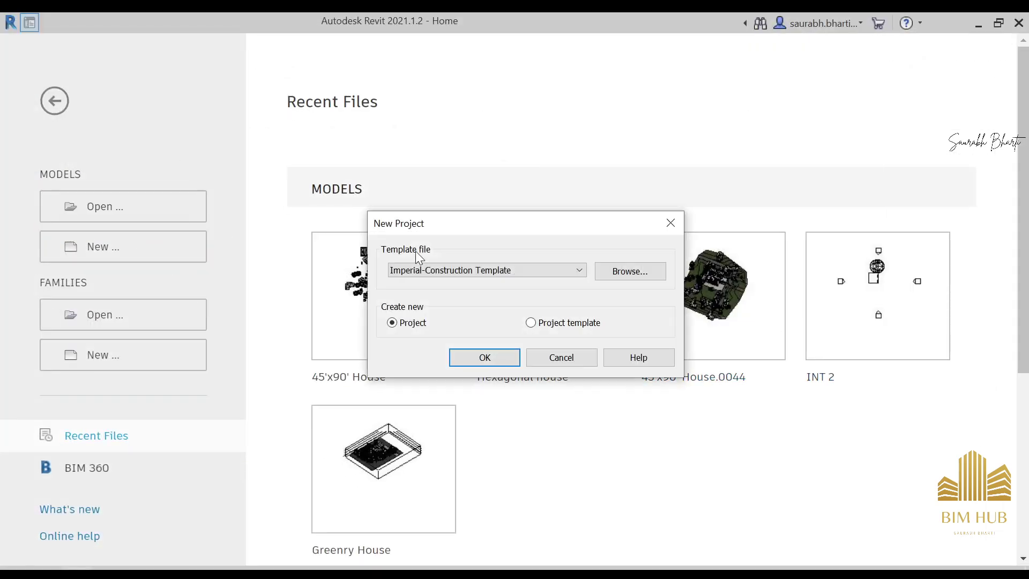
click(421, 270)
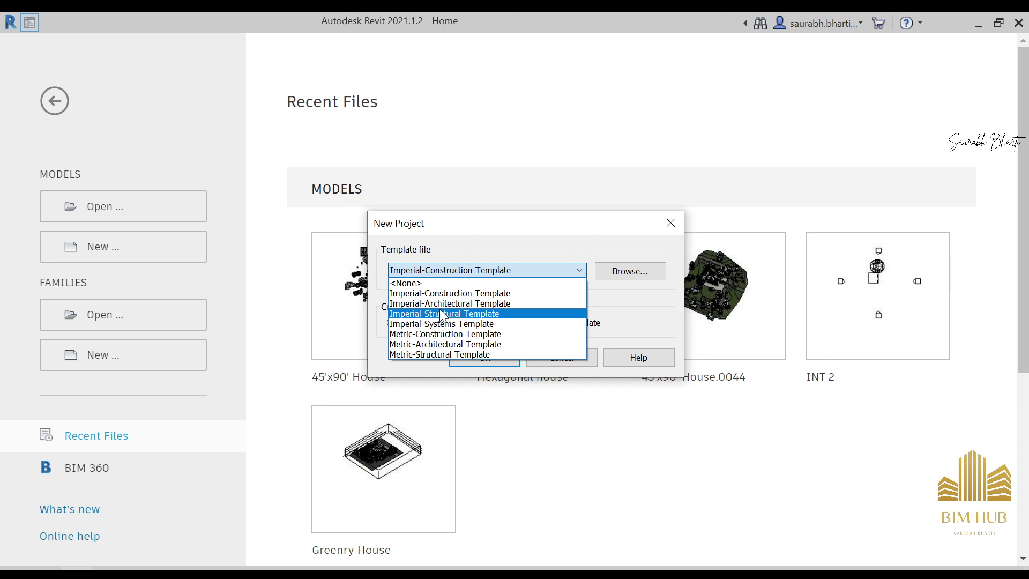
click(442, 304)
click(483, 359)
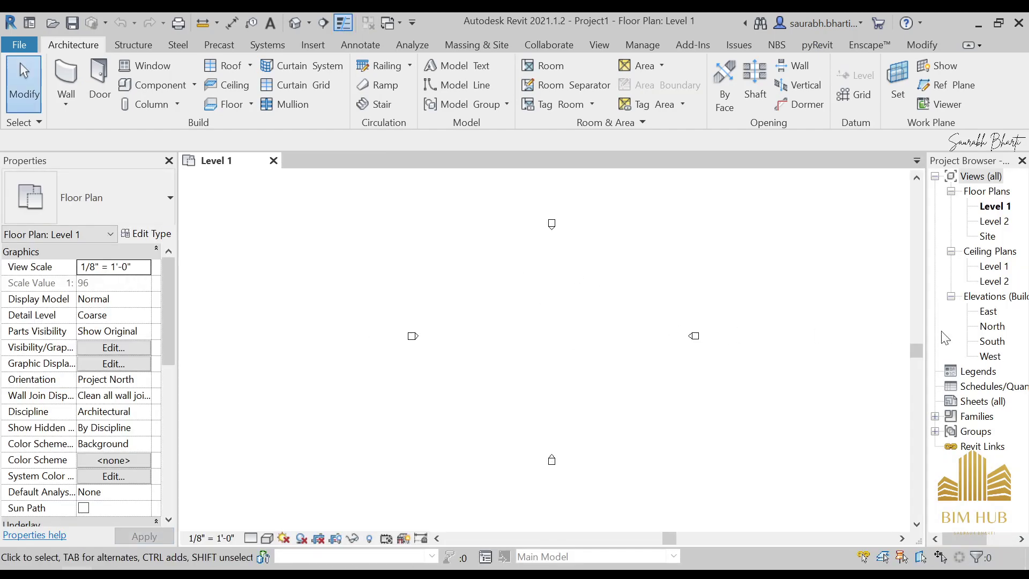
Step: In the South elevation, rename Level 1 as 1.Land and rename its corresponding views too
double_click(991, 341)
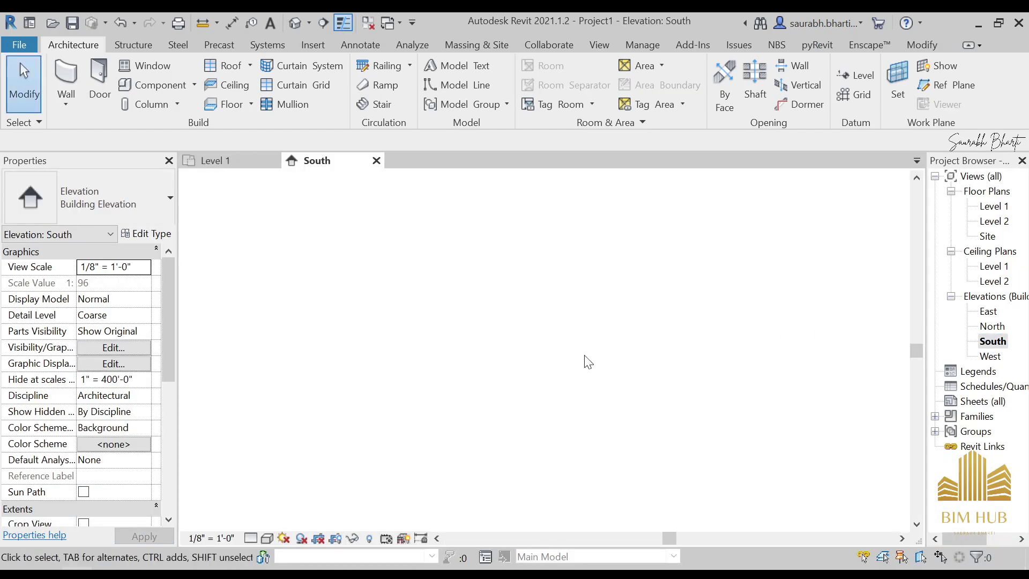
scroll(644, 328, up, 1)
middle_drag(644, 329, 569, 338)
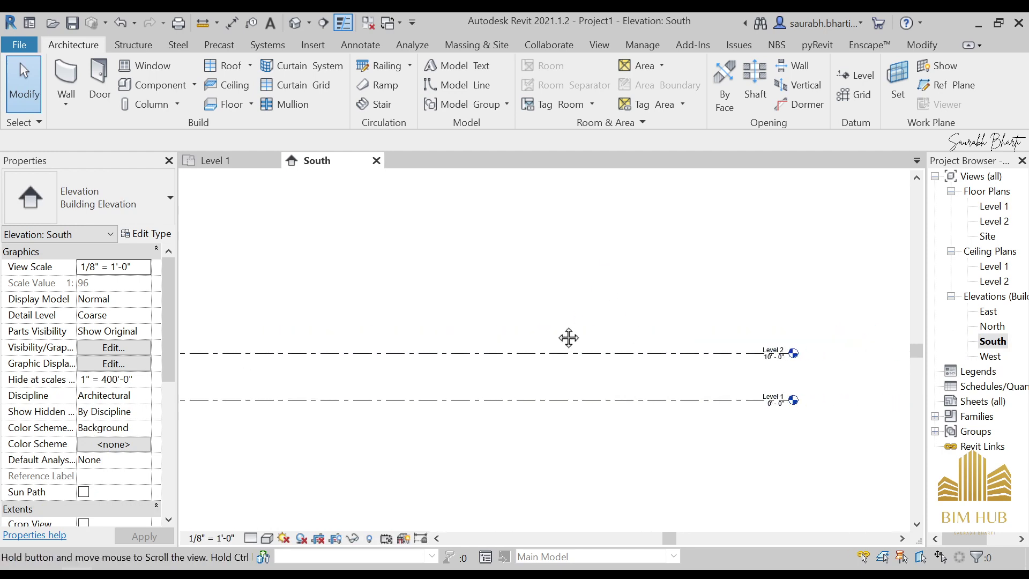
scroll(772, 396, up, 3)
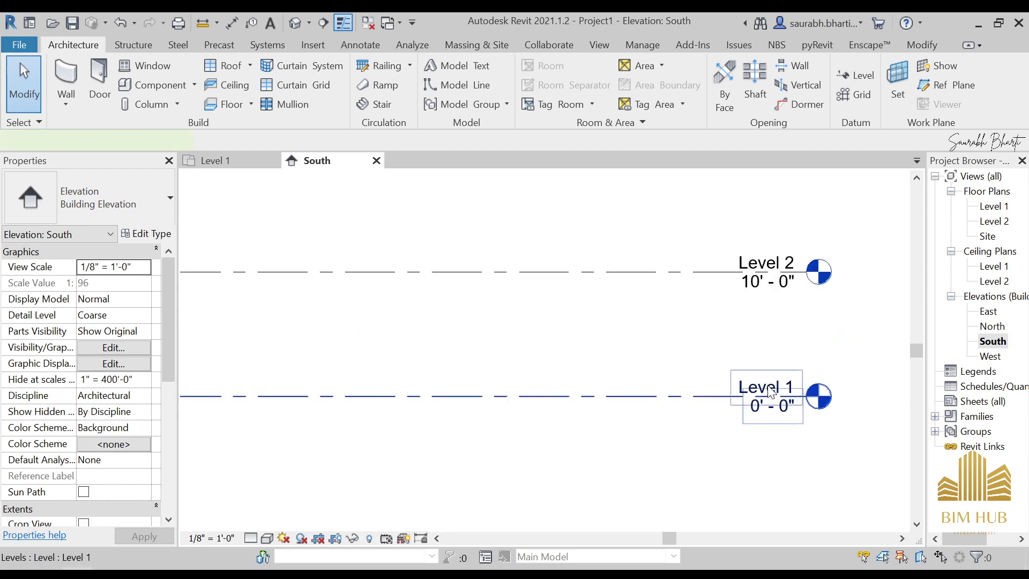
click(770, 392)
click(766, 386)
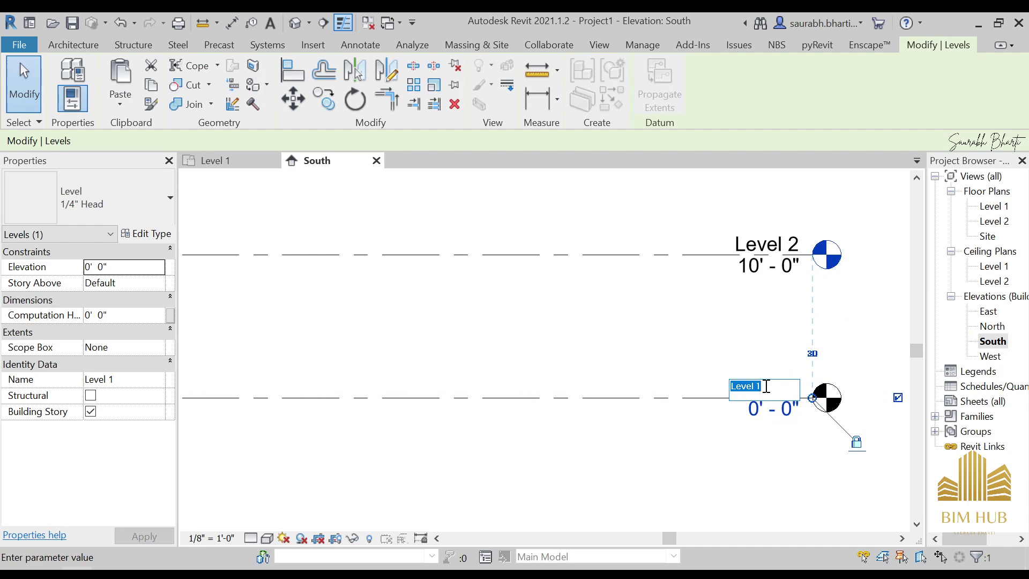
text(Land)
key(Return)
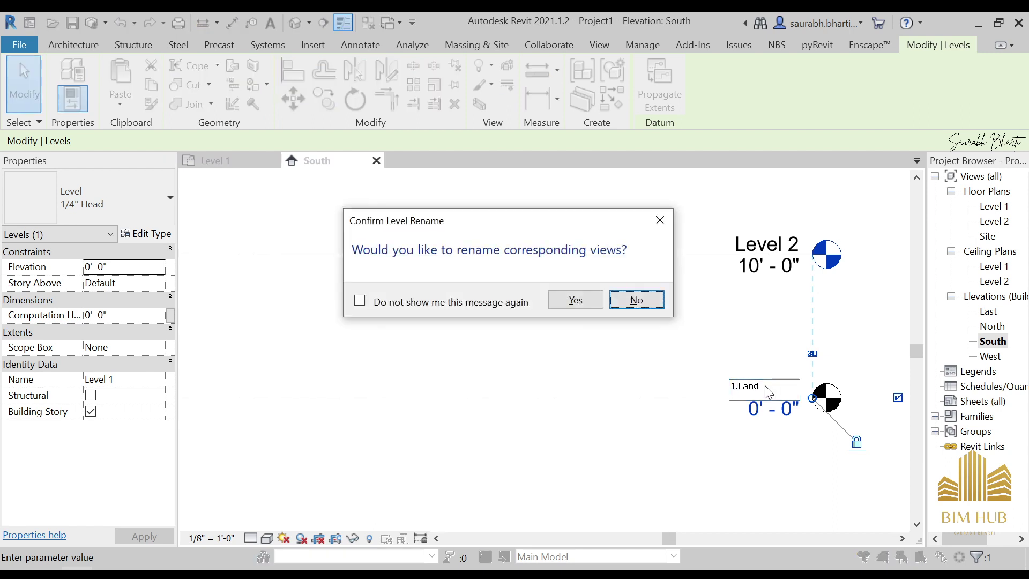
click(571, 298)
Step: Rename Level 2 as 1.Land Fill together with its corresponding views
scroll(790, 273, up, 2)
click(784, 231)
click(783, 232)
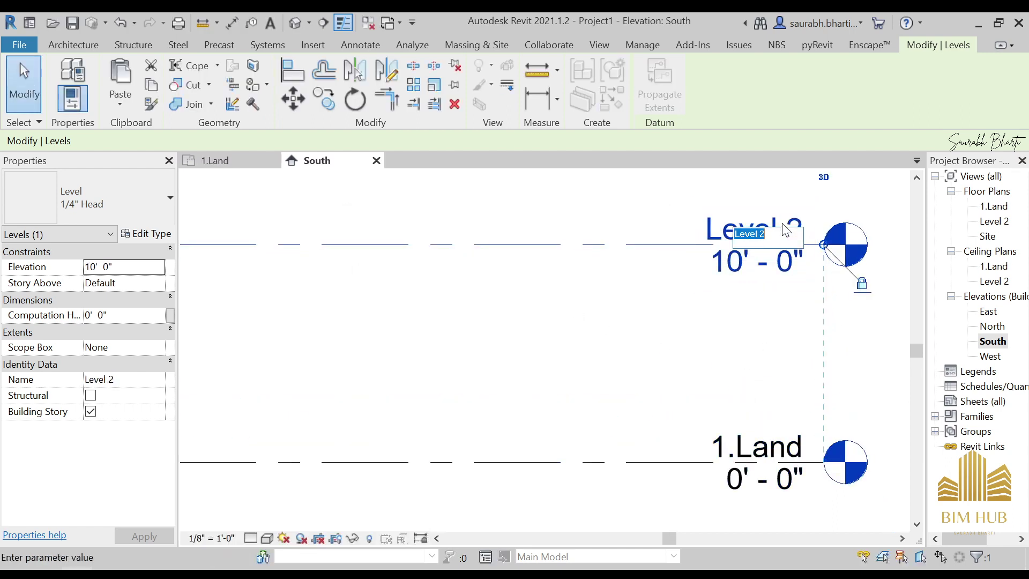
text(1.Land Fill)
key(Return)
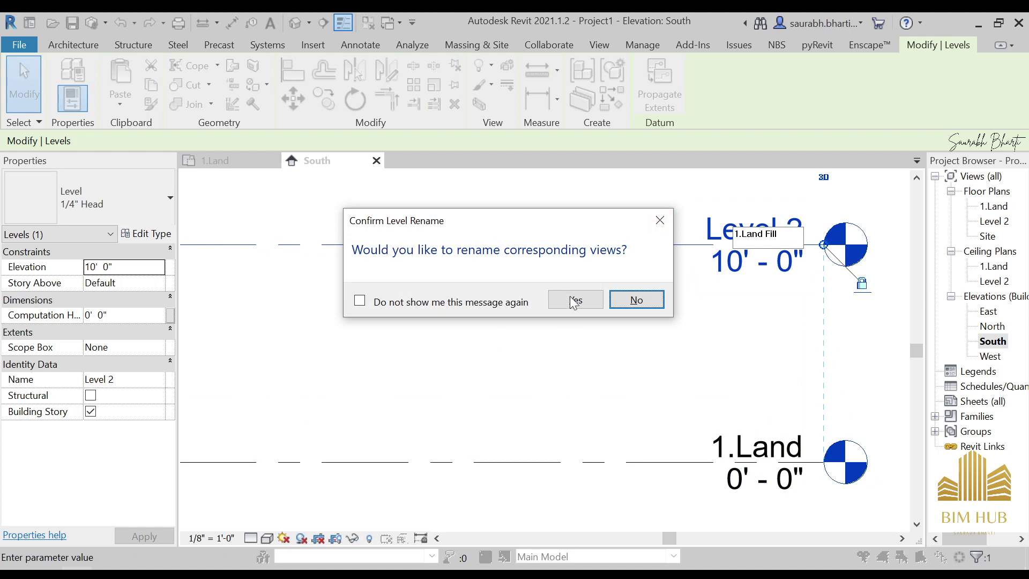
click(576, 299)
Step: Add a level offset 10' above 1.Land Fill by picking the existing level line
scroll(366, 384, down, 2)
middle_drag(370, 385, 606, 375)
scroll(525, 355, down, 2)
key(l)
key(l)
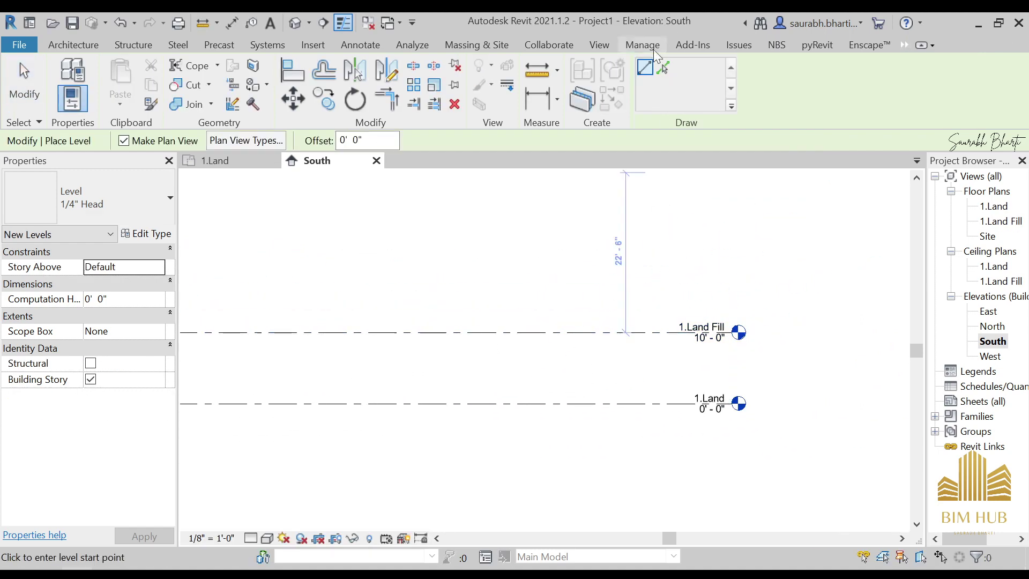
middle_drag(556, 333, 661, 372)
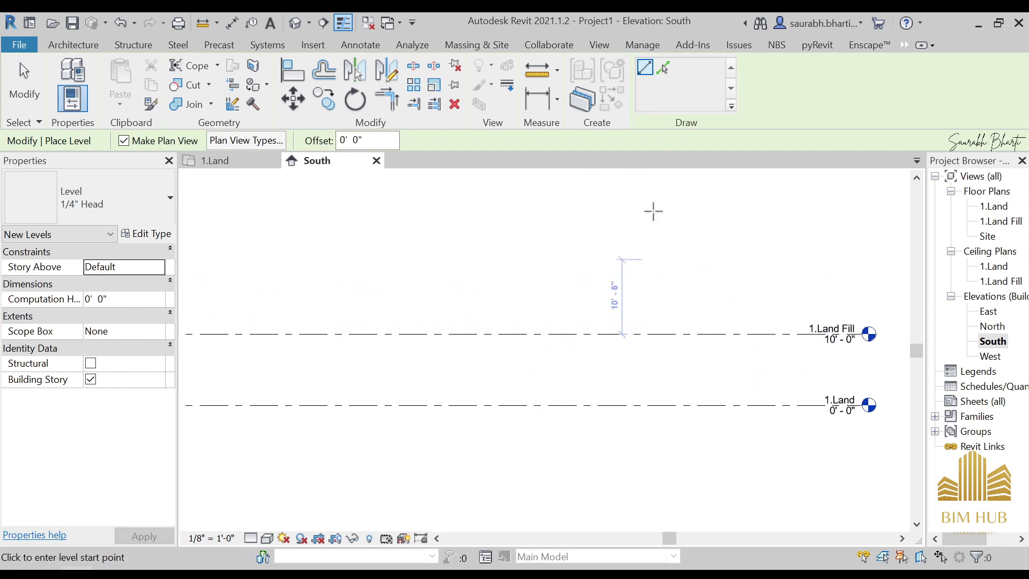
click(663, 67)
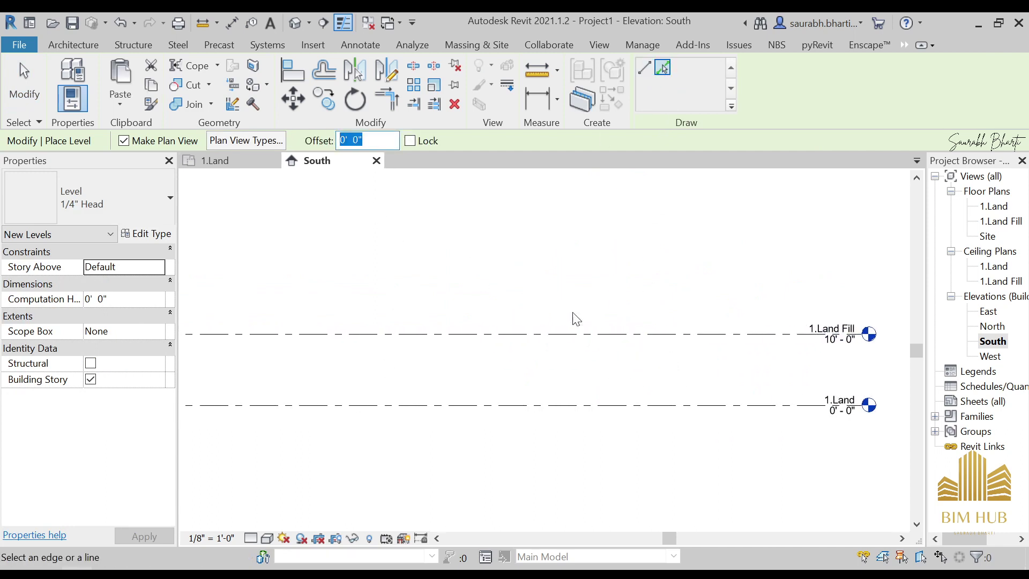
scroll(719, 375, down, 3)
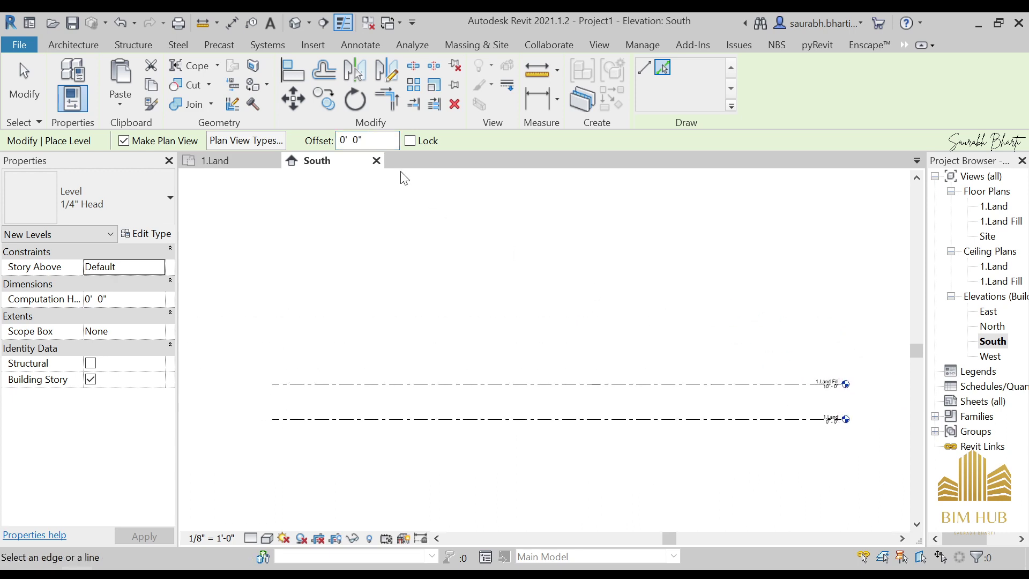
text(10'10)
text(')
click(602, 384)
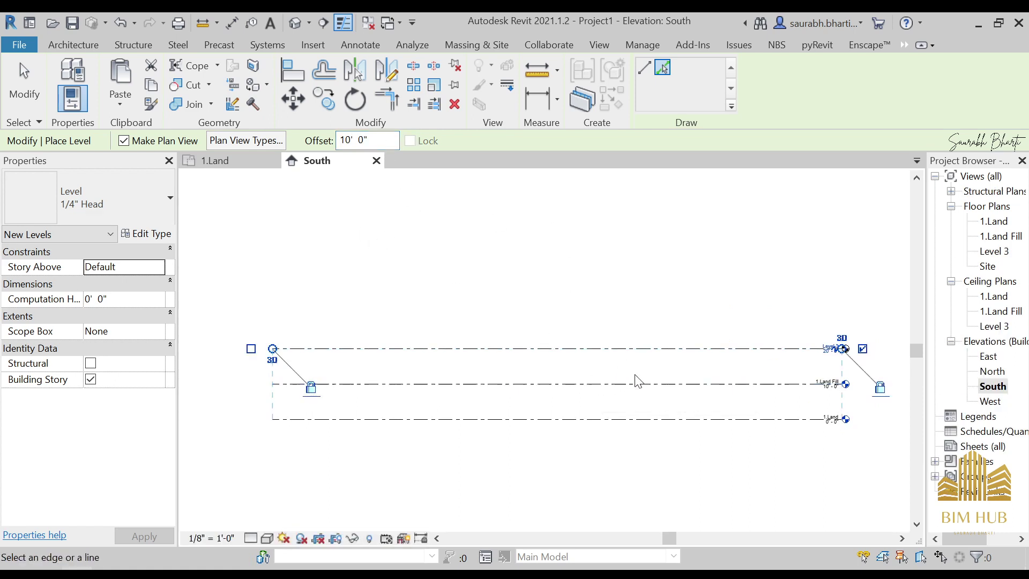
middle_drag(664, 379, 588, 368)
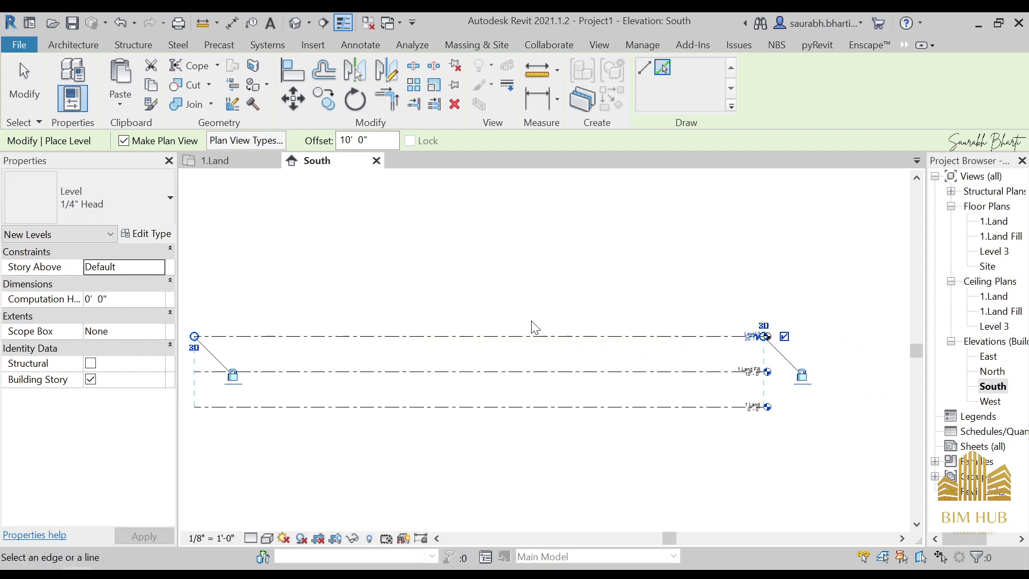
Step: Switch to the Section_2.jpg image and examine the floor slab between the storeys, then return to Revit
mouse_move(252, 532)
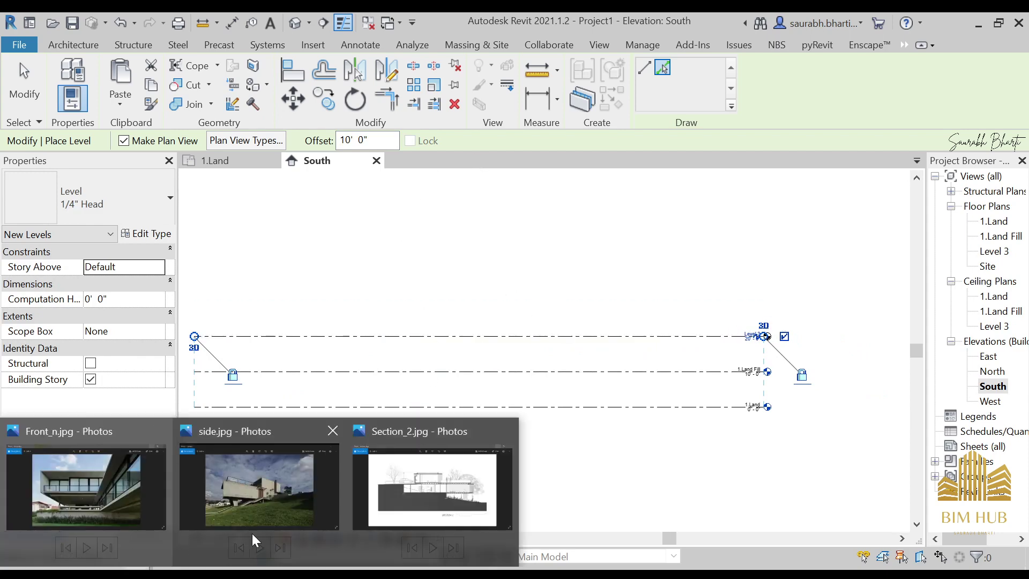
click(373, 494)
ctrl+scroll(614, 256, up, 2)
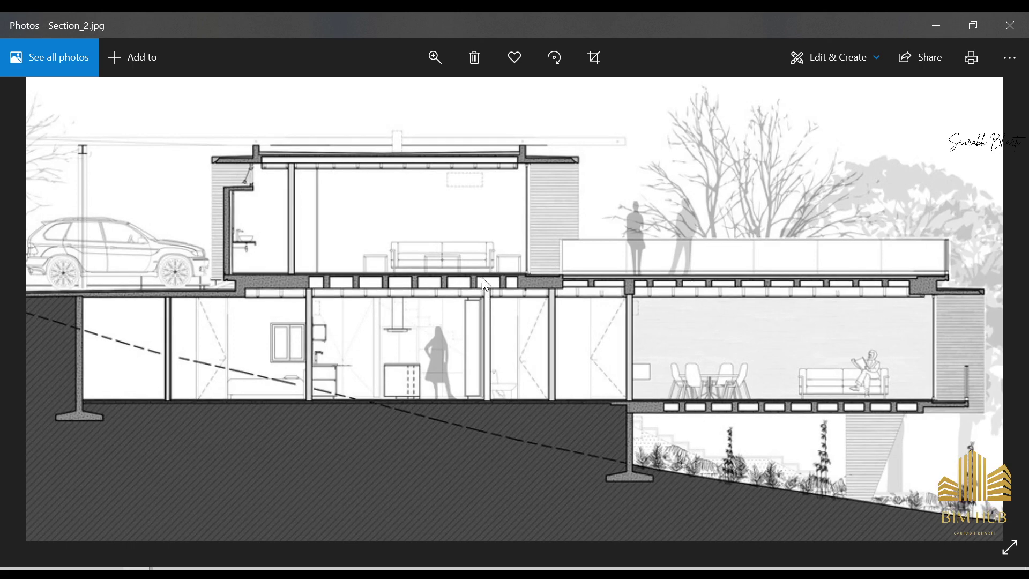
click(936, 25)
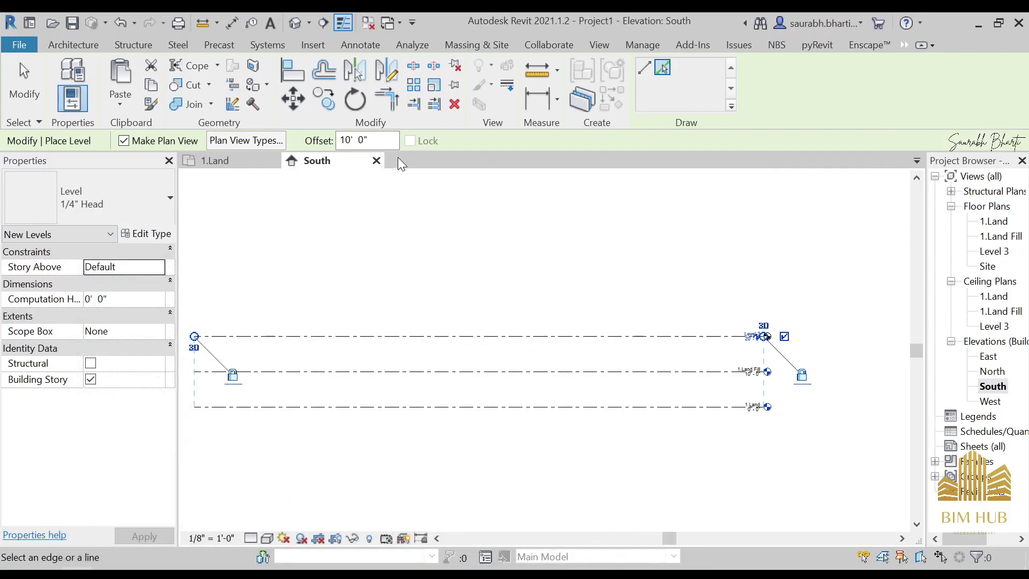
Step: Add another level 1' above the topmost level by picking its line with a 1' 0" offset
drag(370, 141, 289, 138)
text('1)
click(590, 343)
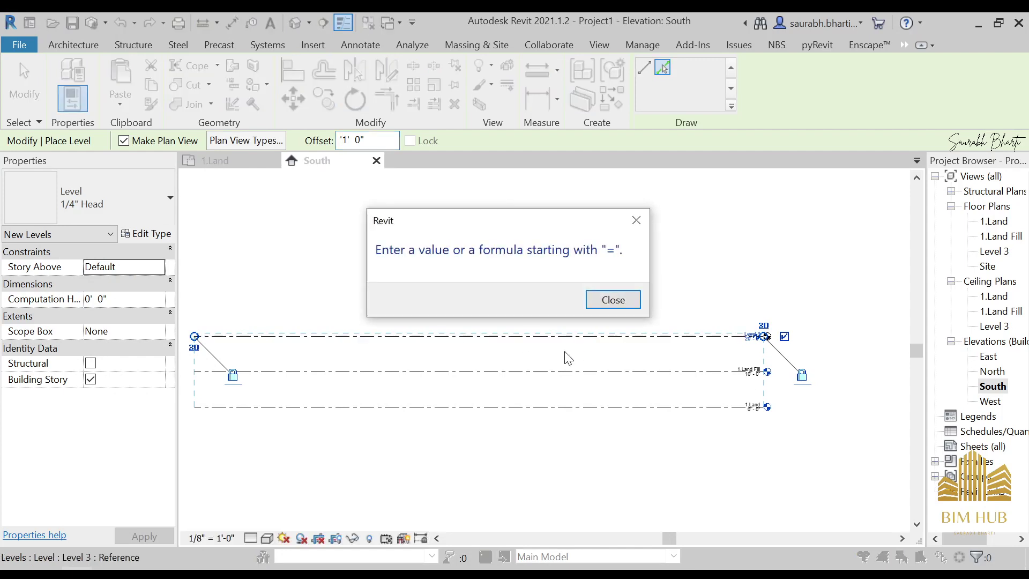
click(611, 298)
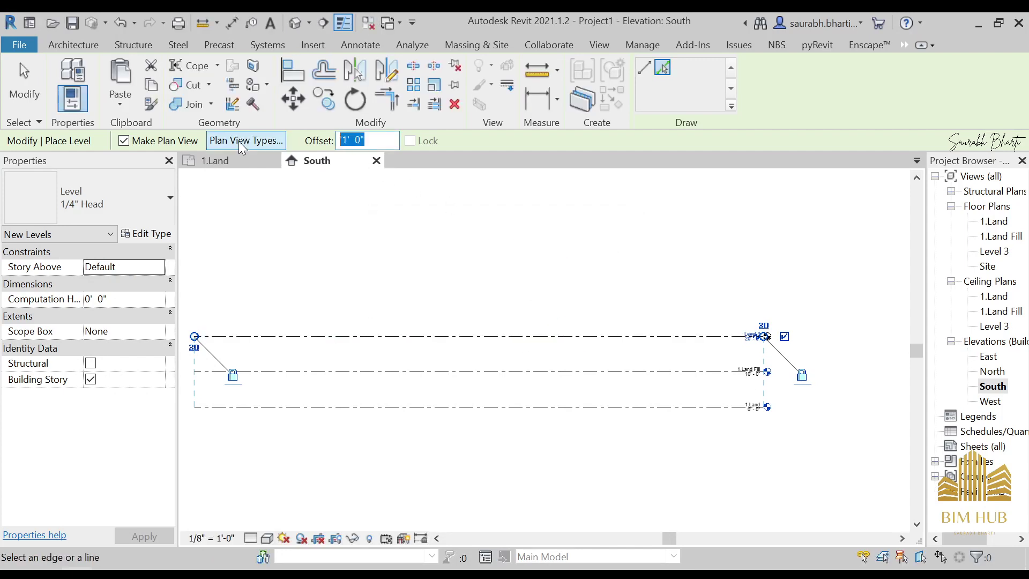
key(Home)
key(Delete)
click(481, 336)
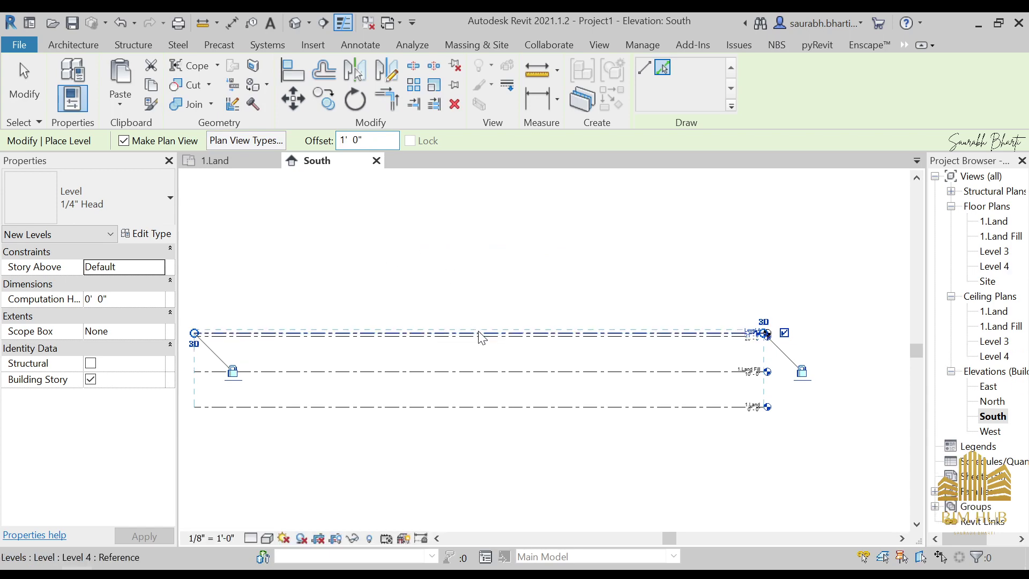
Step: Check the upper storey in the Section_2.jpg image and add a level 12' above Level 4 by picking its line
key(alt+Tab)
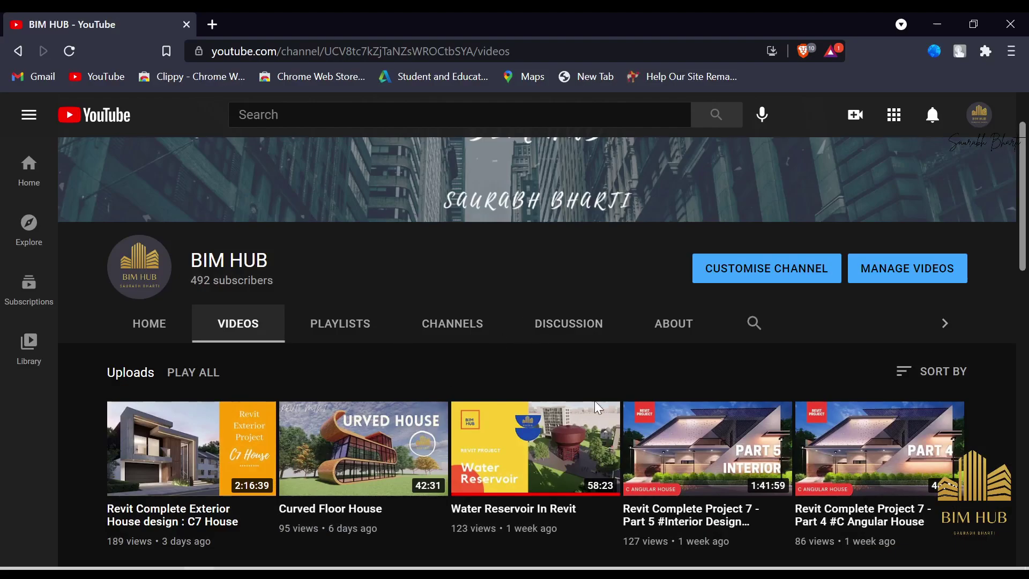
click(940, 31)
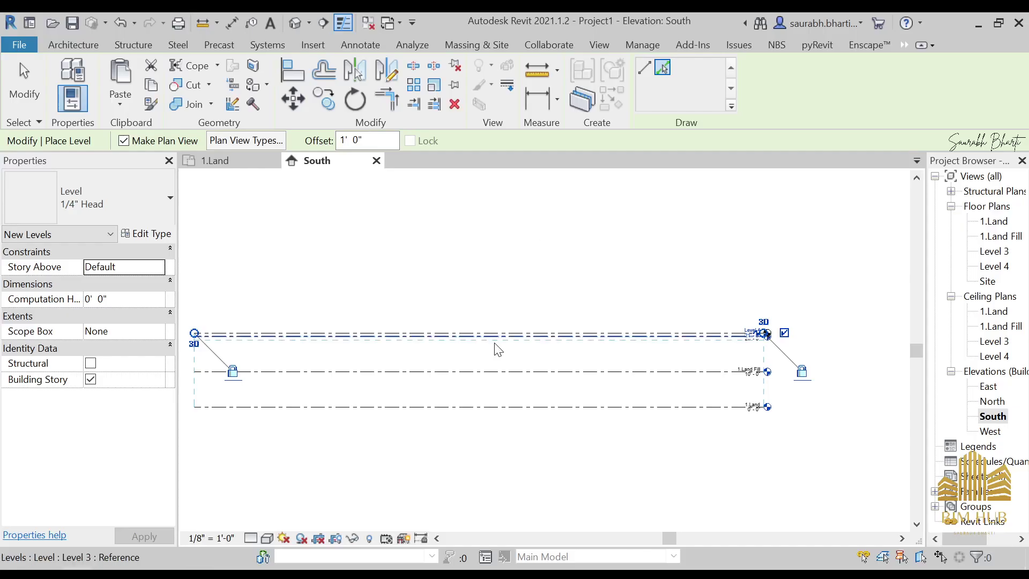
key(alt+Tab)
key(alt+Tab)
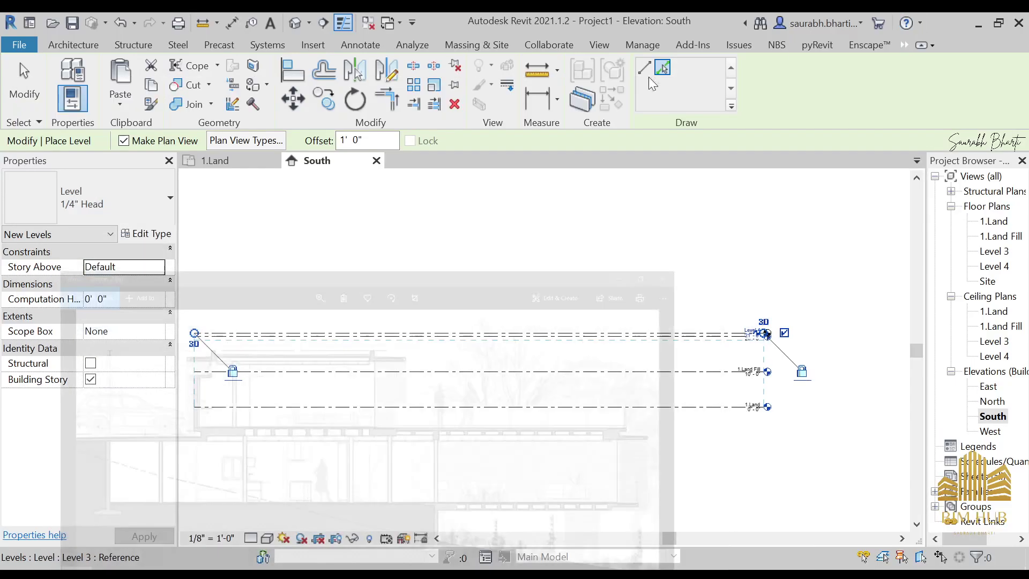
double_click(370, 141)
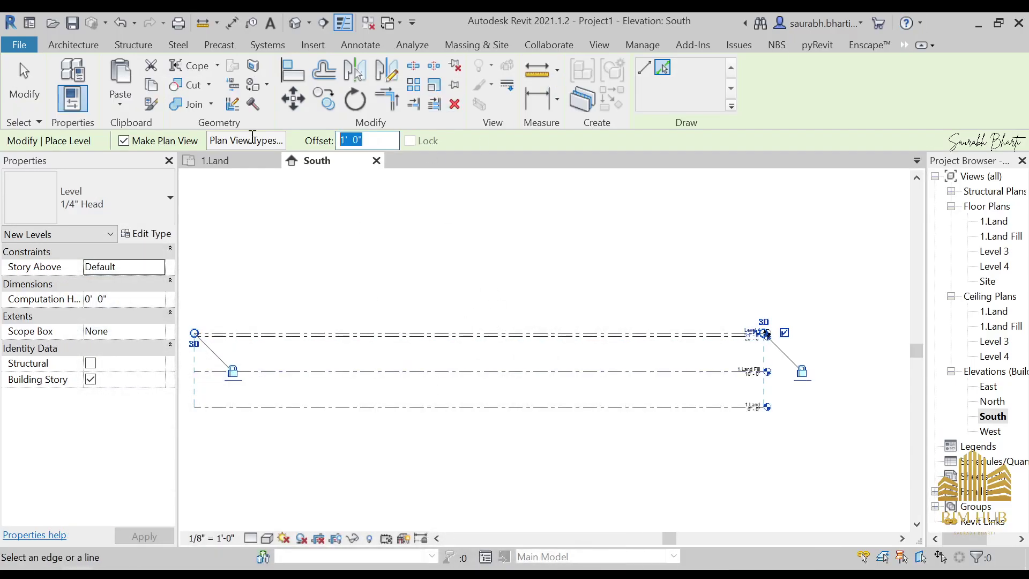
text(12')
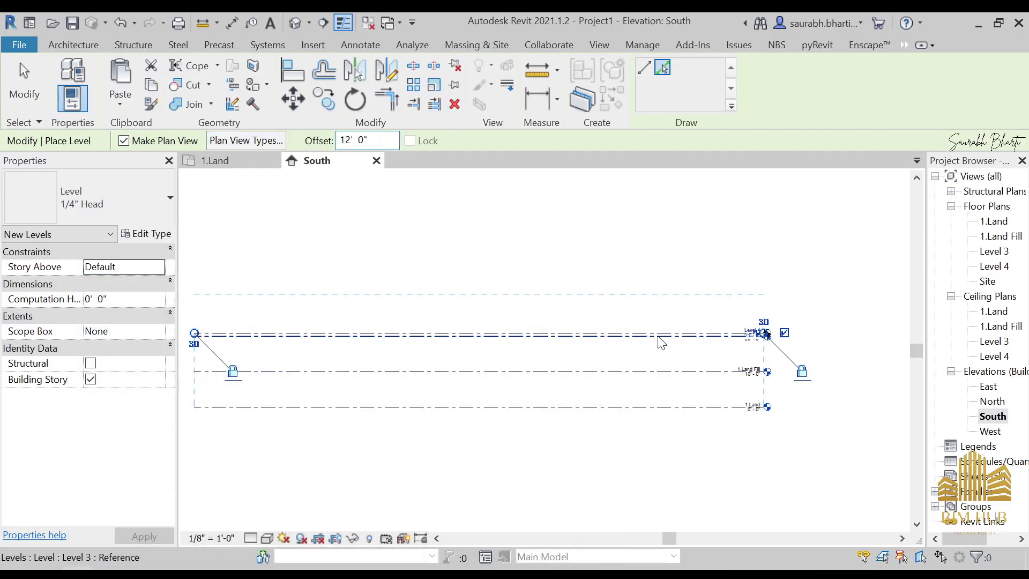
click(660, 334)
scroll(512, 332, down, 1)
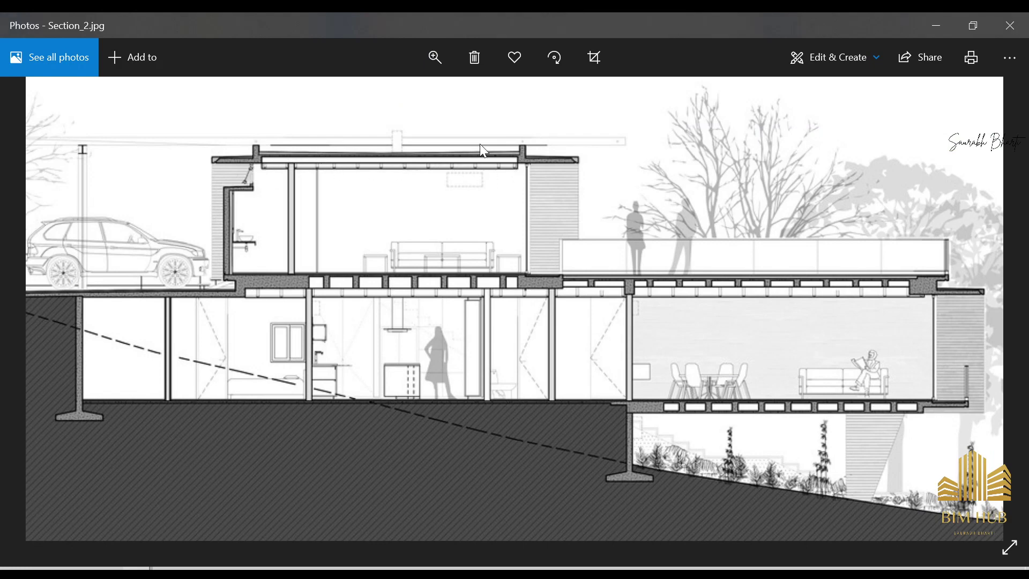
Step: Switch back to Revit, add a level 1' above Level 5 by picking its line, and end the level placement
key(alt+Tab)
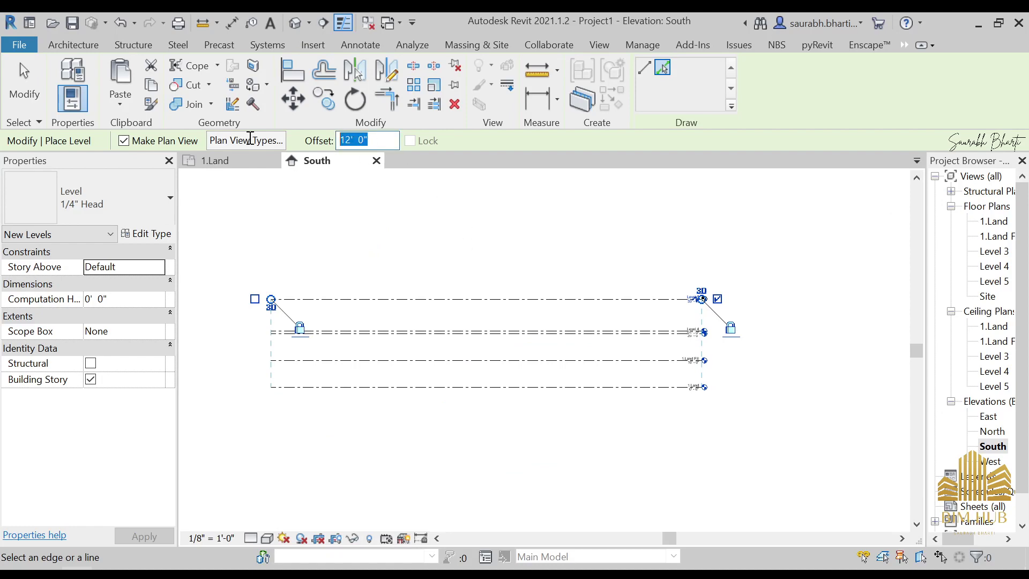
text(1)
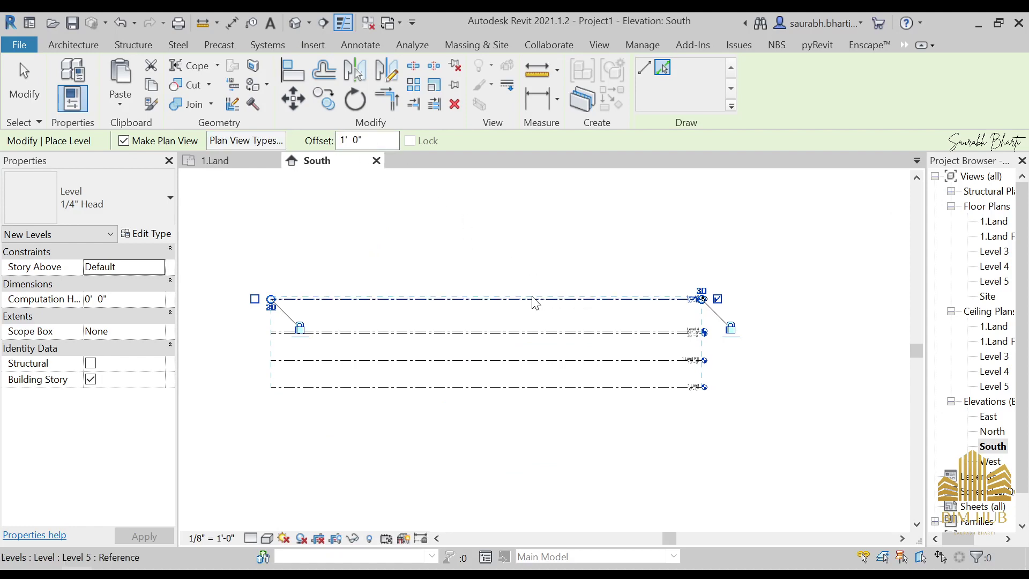
click(533, 298)
click(168, 571)
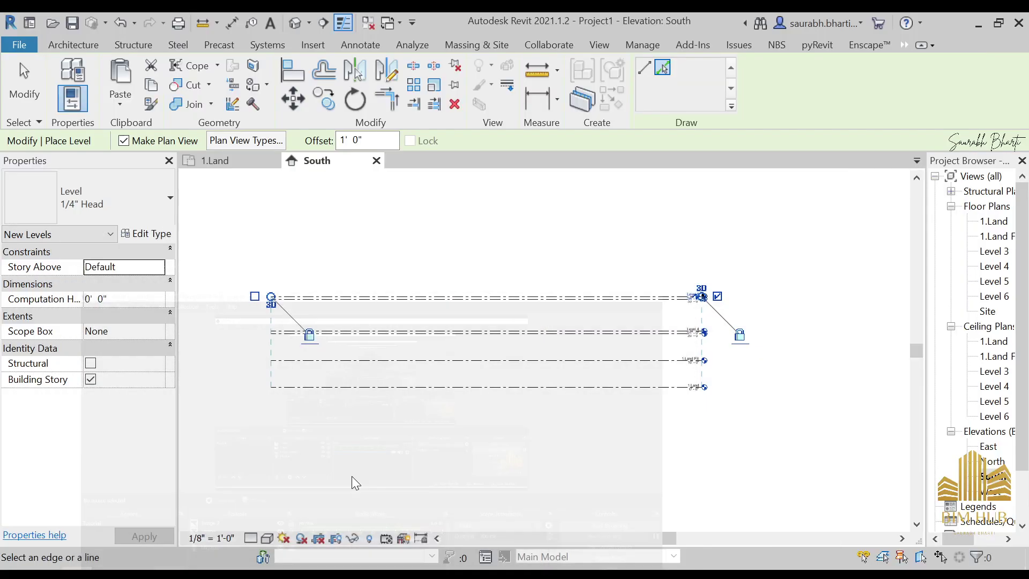
scroll(489, 306, up, 2)
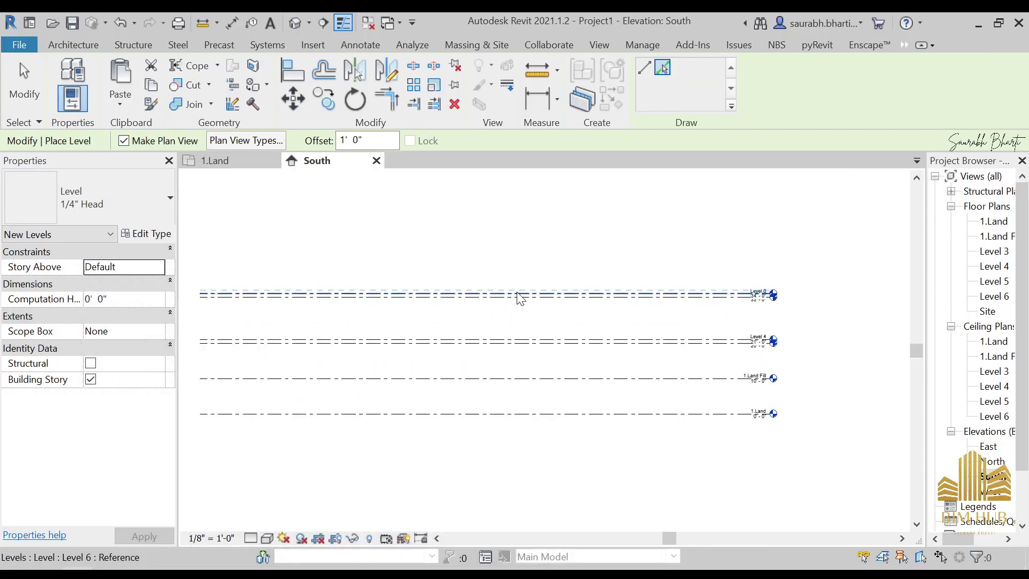
scroll(494, 316, down, 2)
scroll(689, 356, up, 3)
key(Escape)
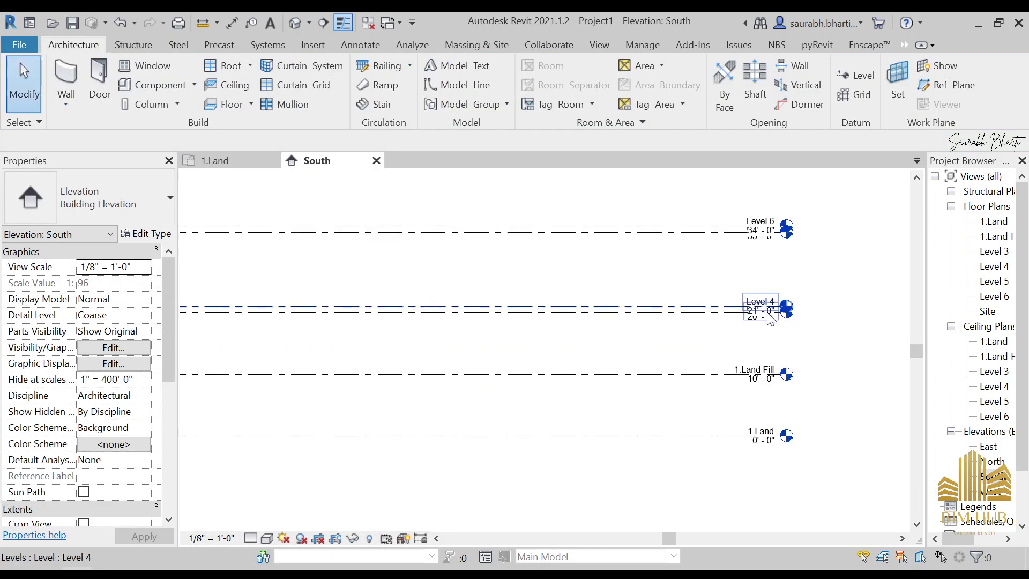
Step: Set the South elevation's view scale to 3/8" = 1'-0" so that the closely spaced level labels separate
scroll(770, 318, up, 5)
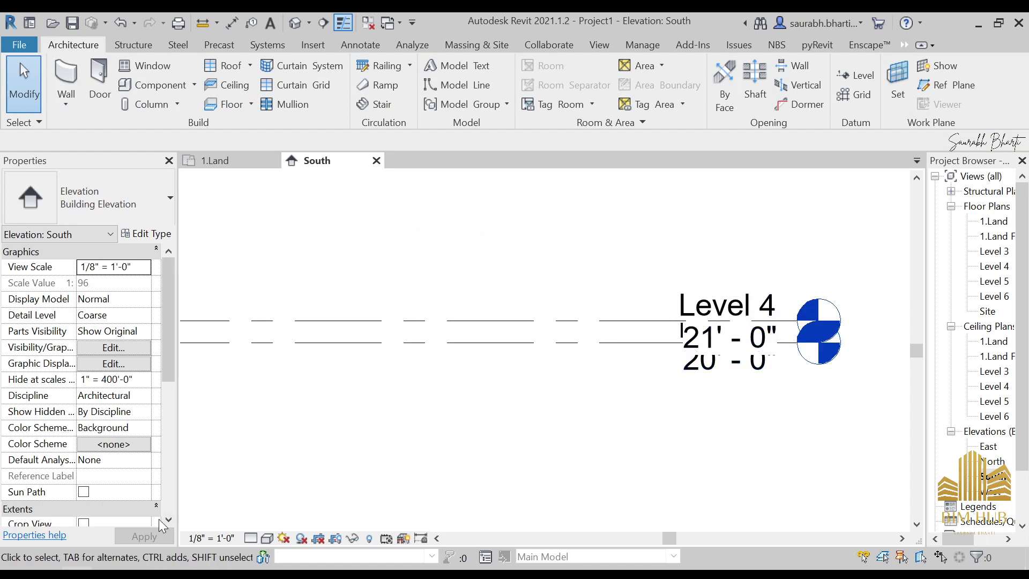
click(211, 537)
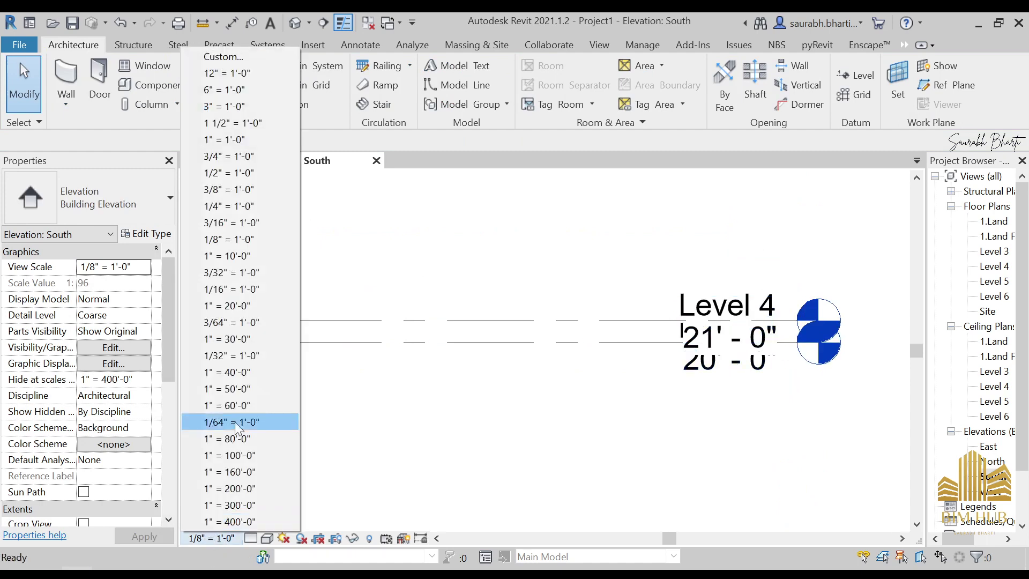
click(252, 189)
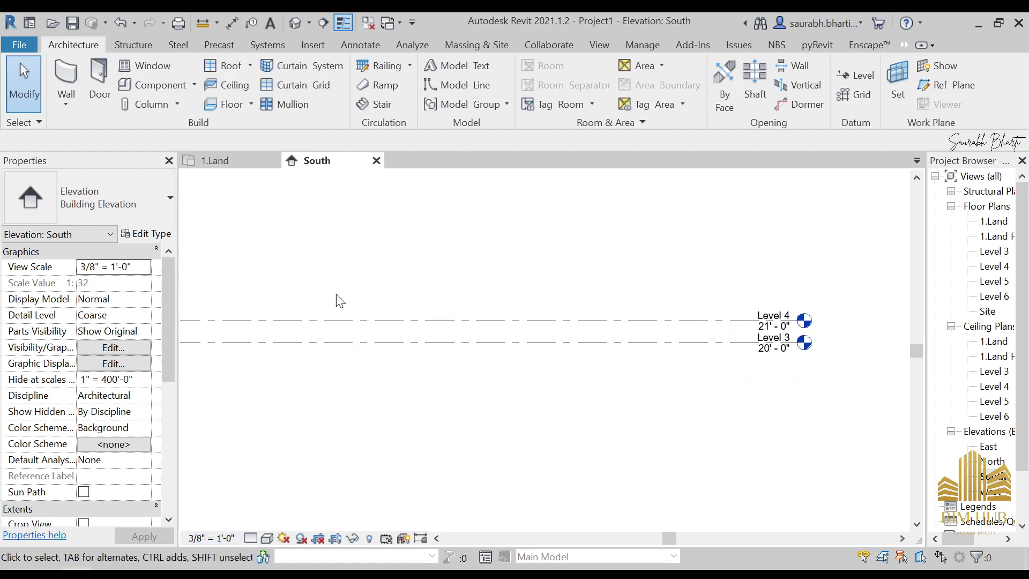
scroll(782, 343, down, 3)
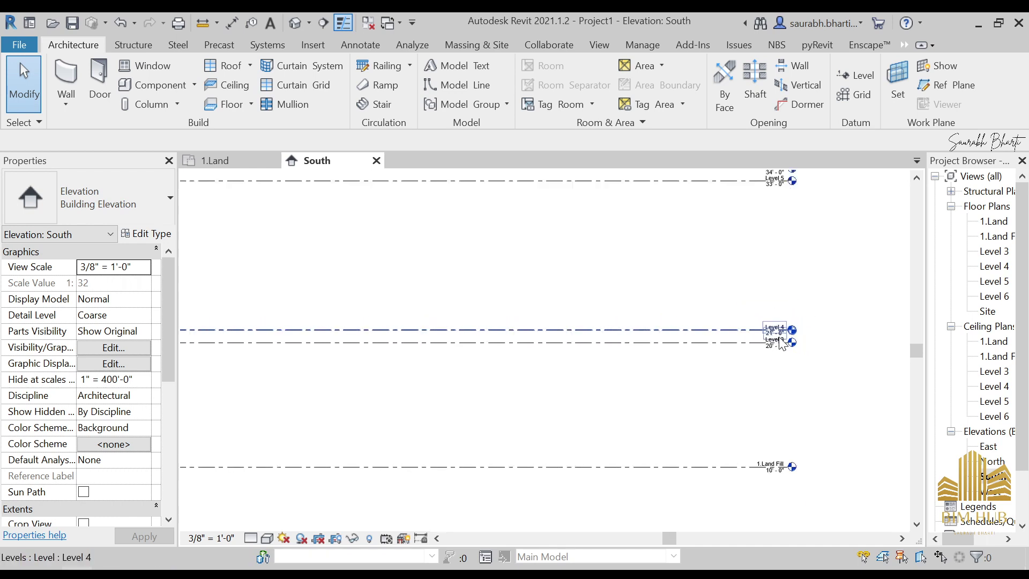
scroll(784, 343, up, 6)
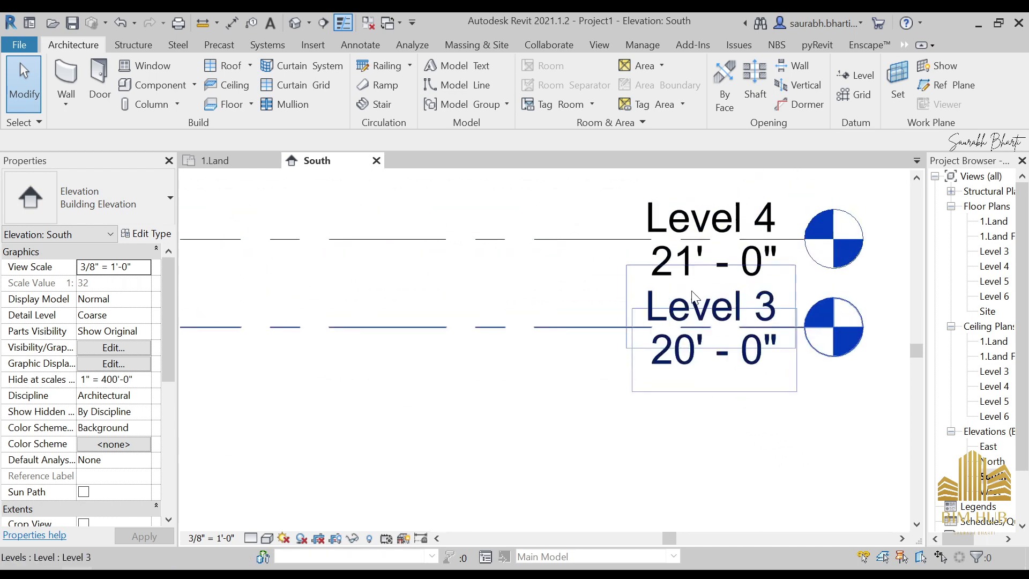
Step: Rename the level 1.Land Fill as 2.Land Fill together with its corresponding views
scroll(691, 296, down, 5)
middle_drag(688, 450, 716, 349)
scroll(721, 372, down, 1)
scroll(761, 193, up, 5)
scroll(713, 346, down, 5)
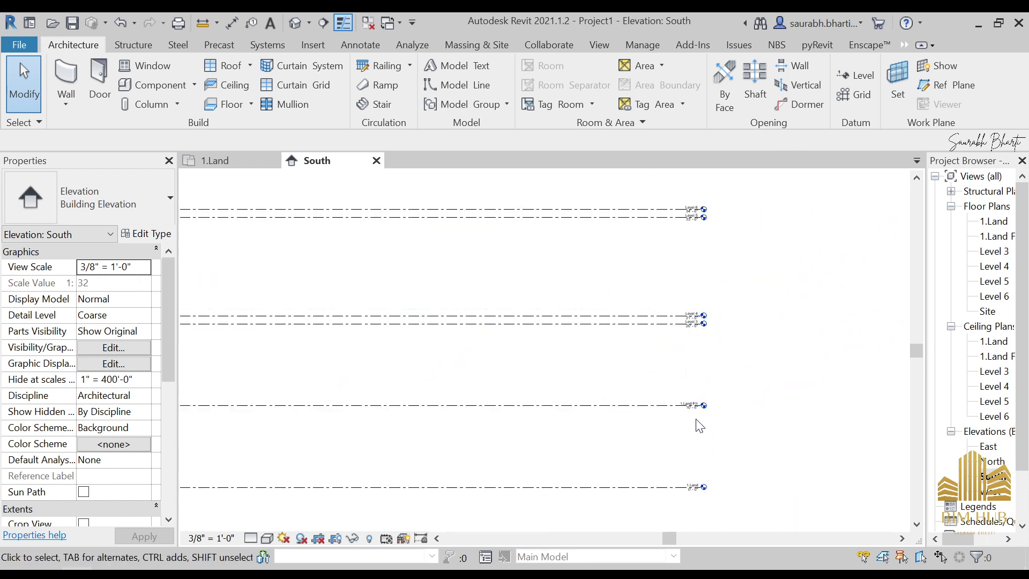
scroll(700, 423, up, 5)
double_click(651, 353)
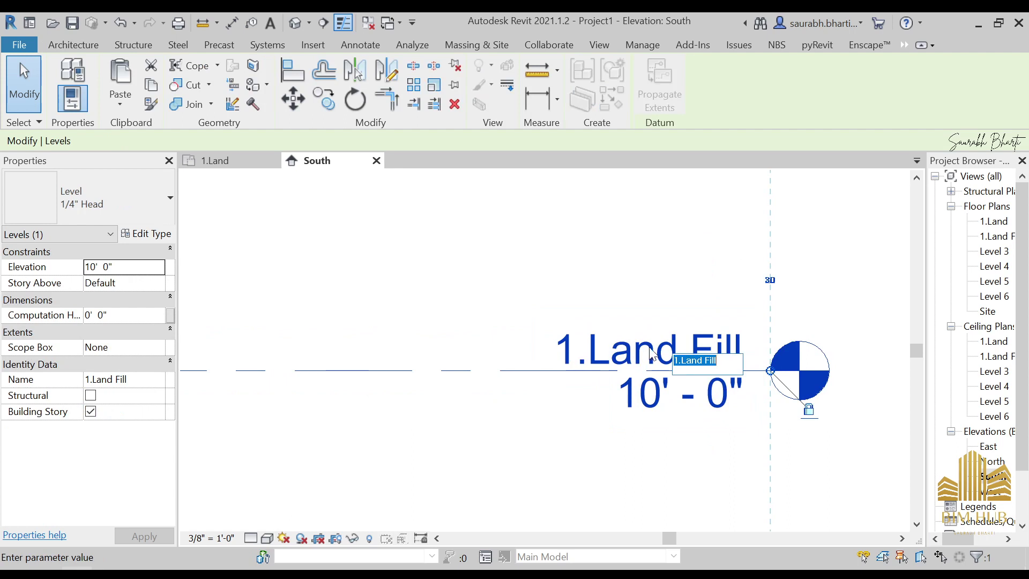
click(680, 366)
key(BackSpace)
text(2)
key(Return)
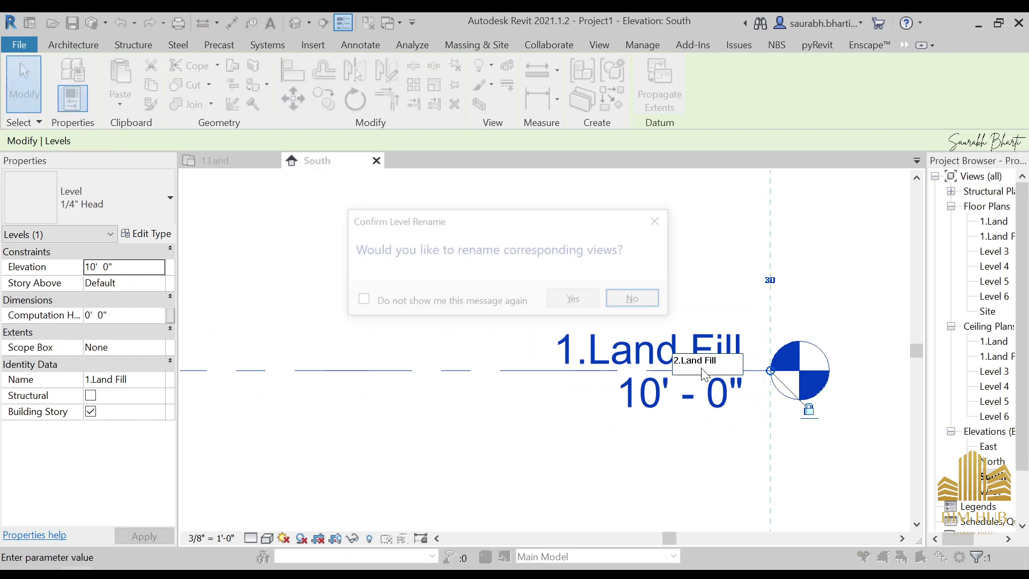
click(576, 300)
Step: Rename Level 3 as 1.GL together with its corresponding views
middle_drag(580, 294, 583, 459)
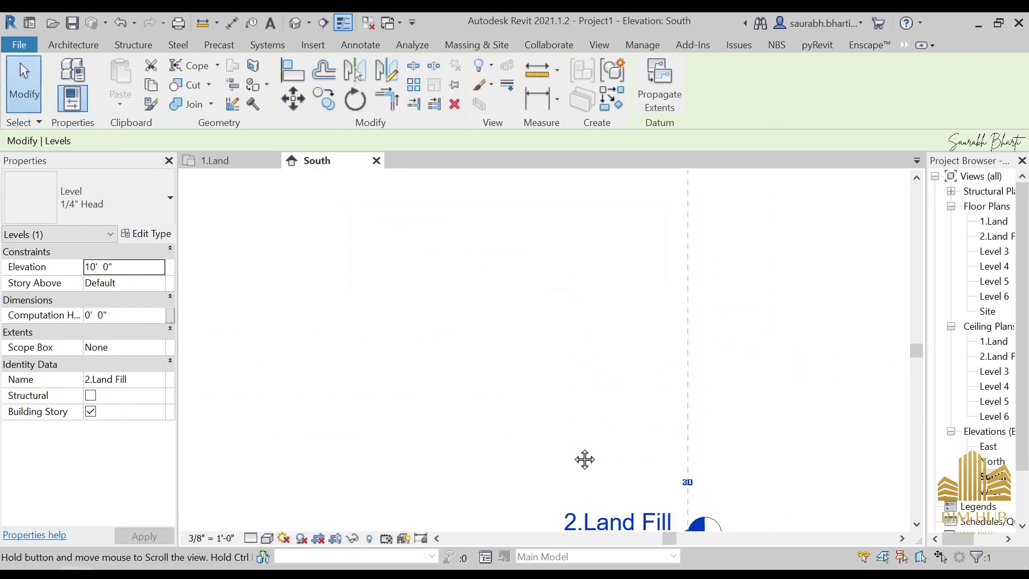
scroll(583, 400, down, 2)
middle_drag(583, 399, 604, 441)
scroll(601, 343, up, 5)
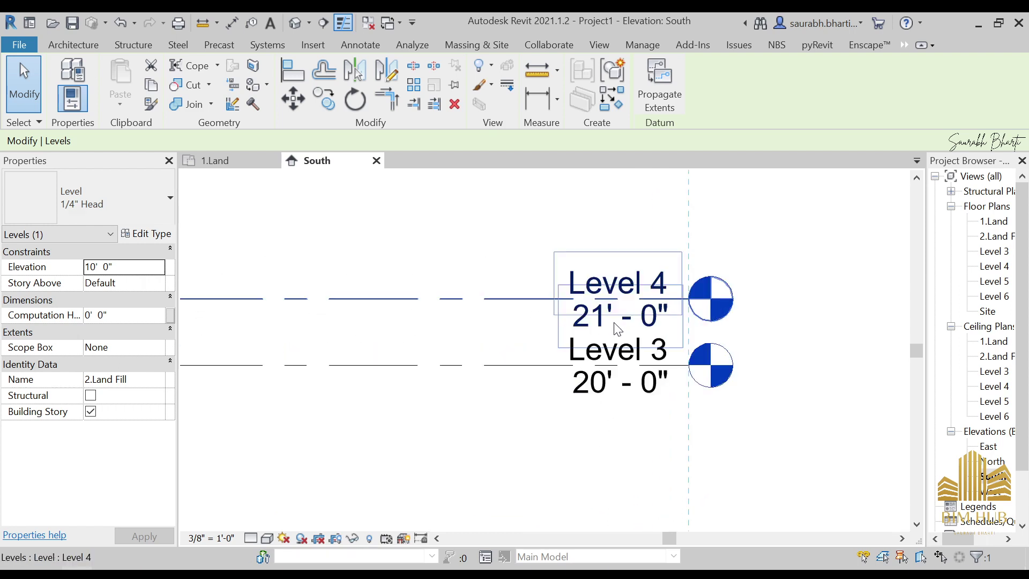
double_click(615, 372)
text(1.)
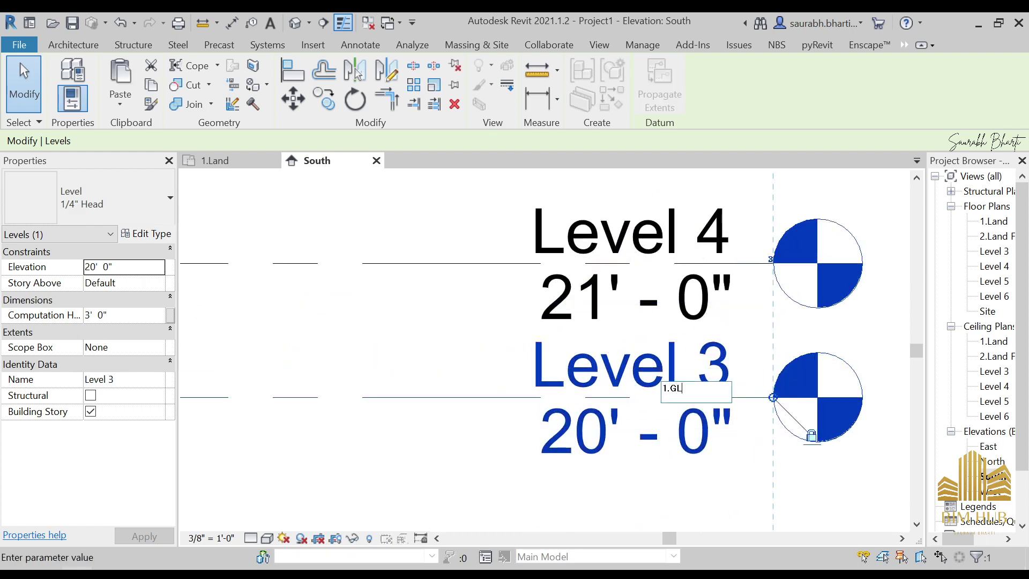
text(GL)
key(Return)
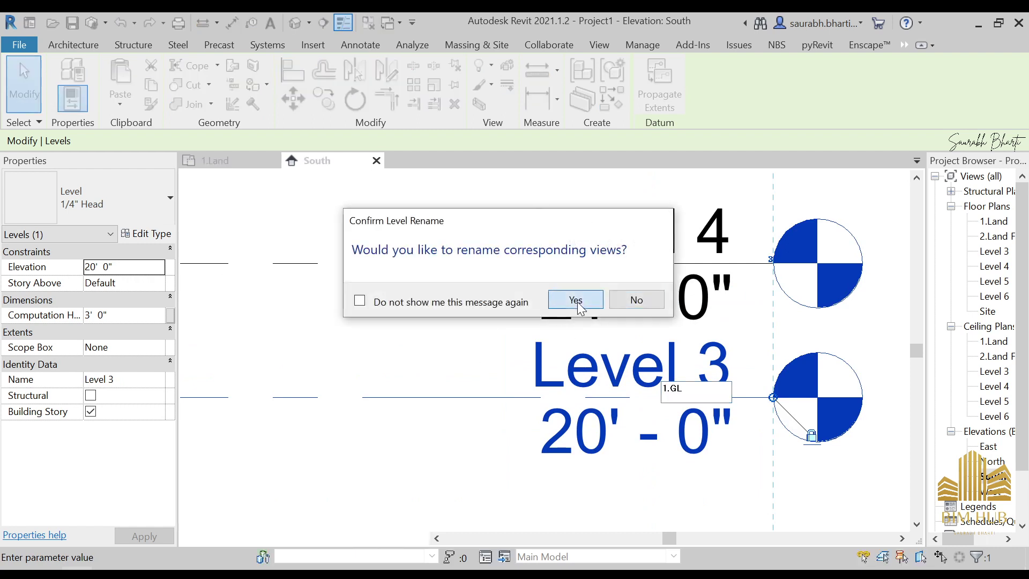
click(577, 300)
click(628, 200)
double_click(628, 232)
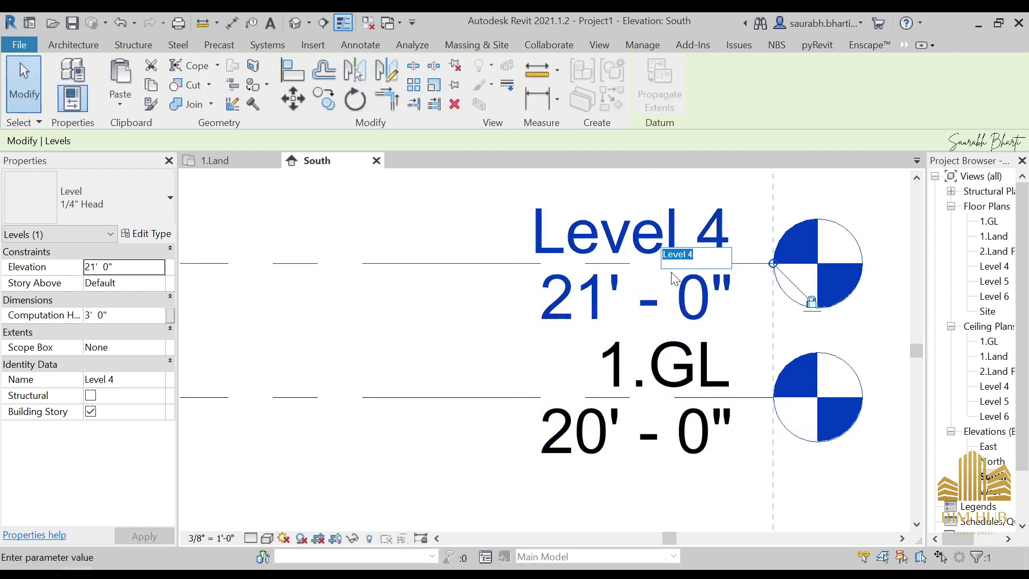
scroll(648, 302, down, 2)
scroll(648, 302, down, 5)
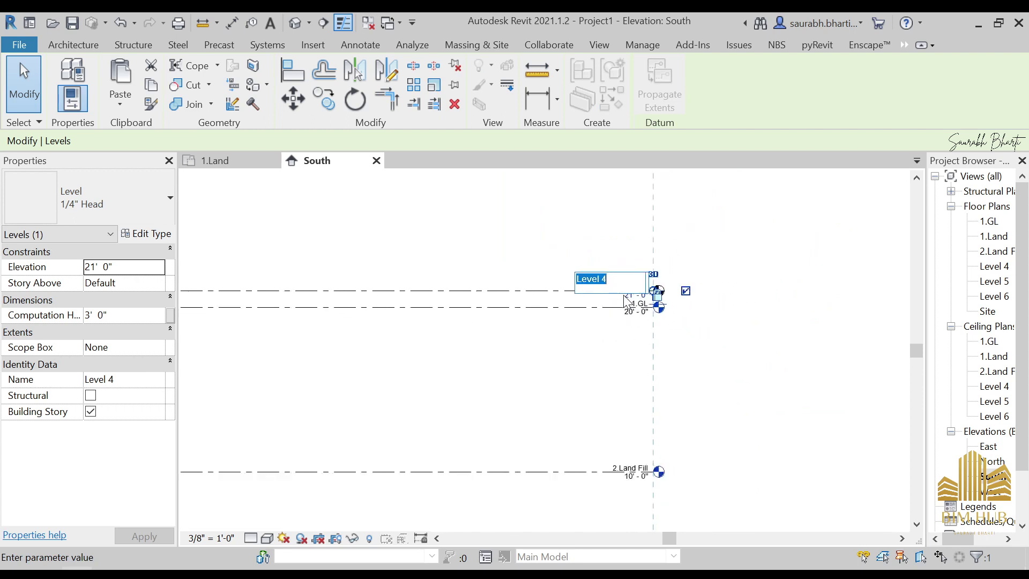
scroll(624, 302, up, 6)
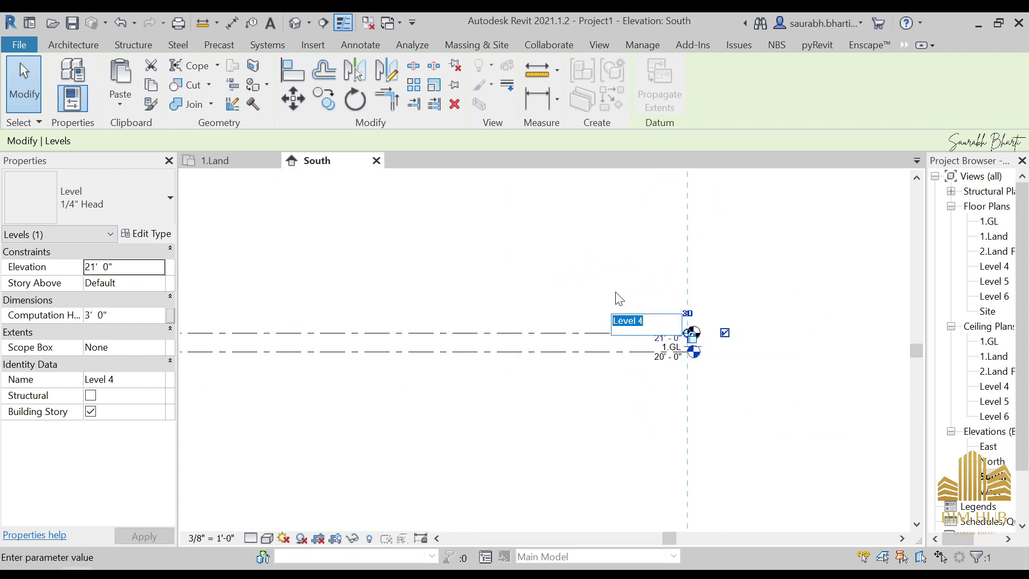
middle_drag(724, 404, 619, 313)
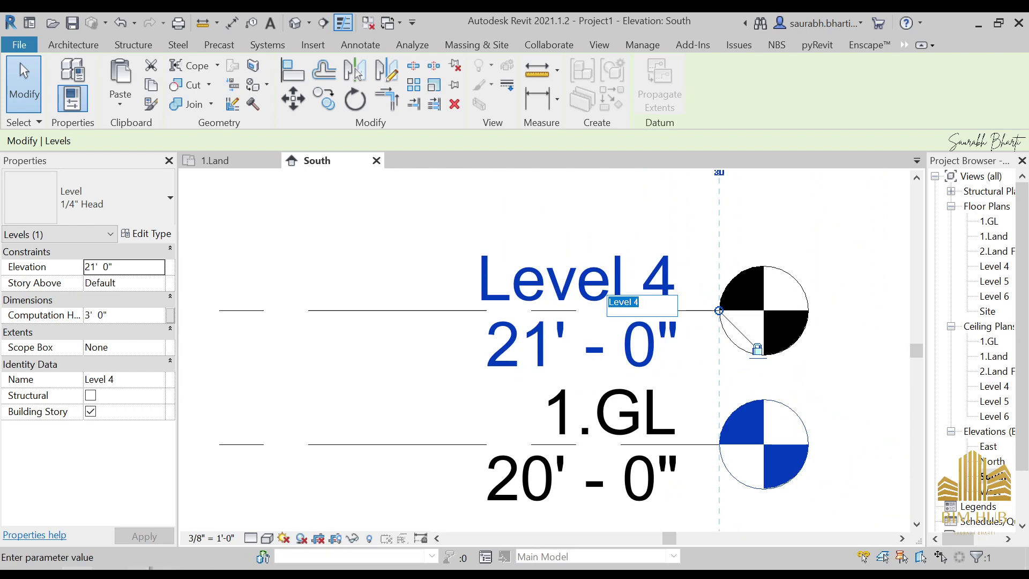
Step: Examine the house's storeys in the side.jpg photo and the floor slab in Section_2.jpg, and return to Revit
click(263, 572)
click(283, 482)
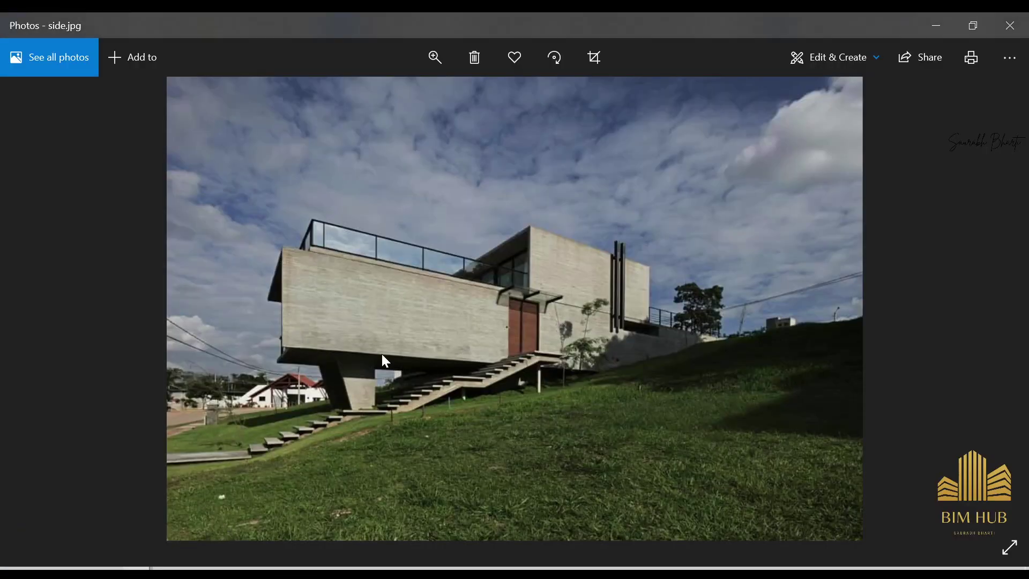
key(alt+Tab)
key(alt+Tab)
key(alt+Tab)
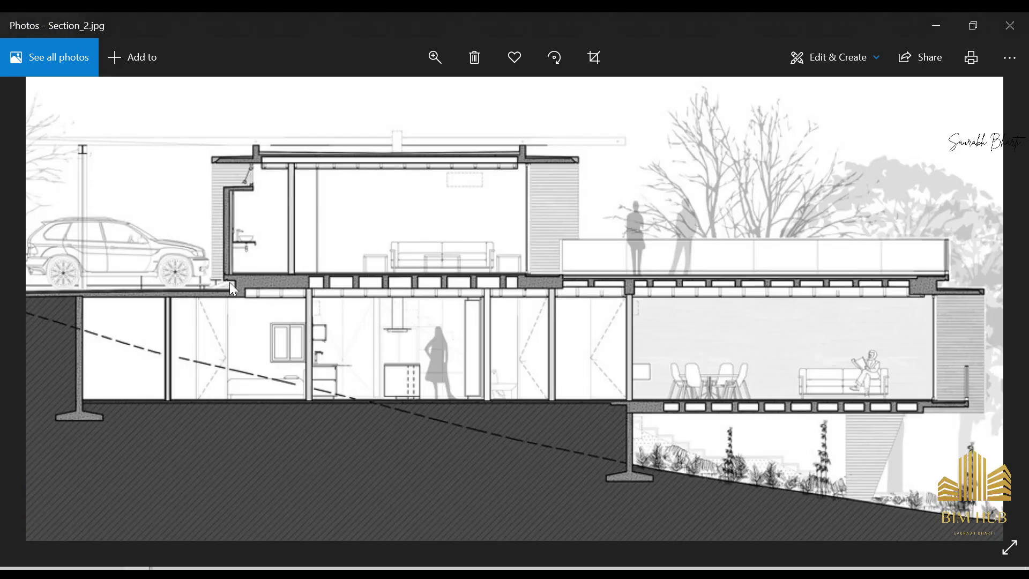
click(935, 23)
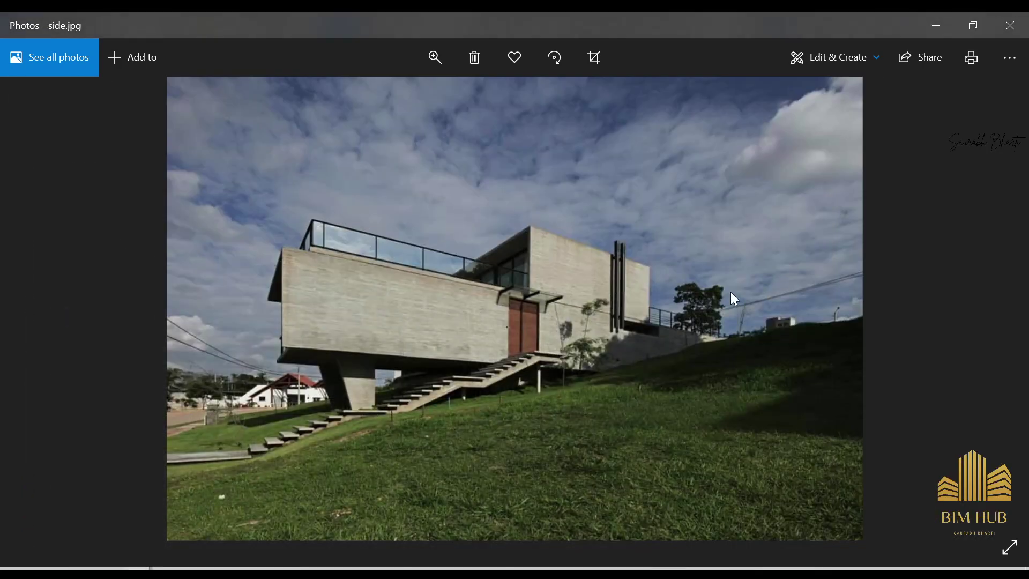
click(933, 29)
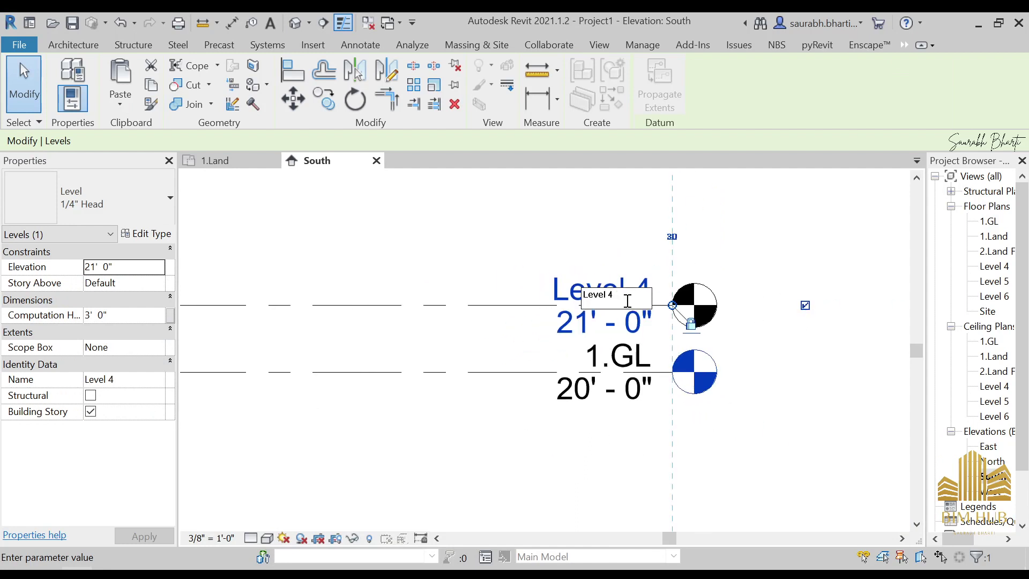
scroll(628, 300, up, 3)
drag(640, 302, 582, 305)
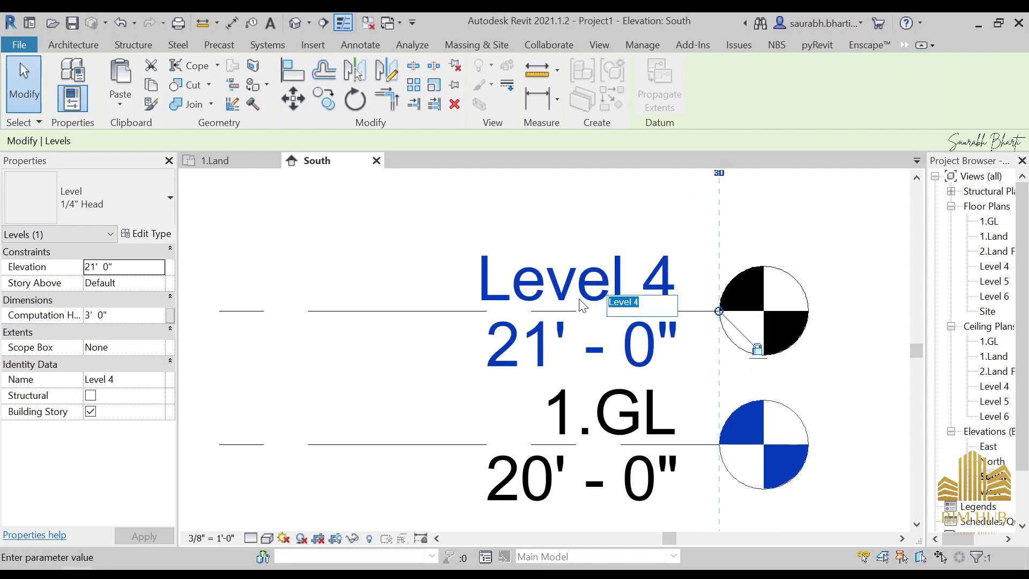
text(2.)
key(Return)
key(Escape)
Step: Rename the level 1.GL as 3.GL together with its corresponding views
double_click(615, 413)
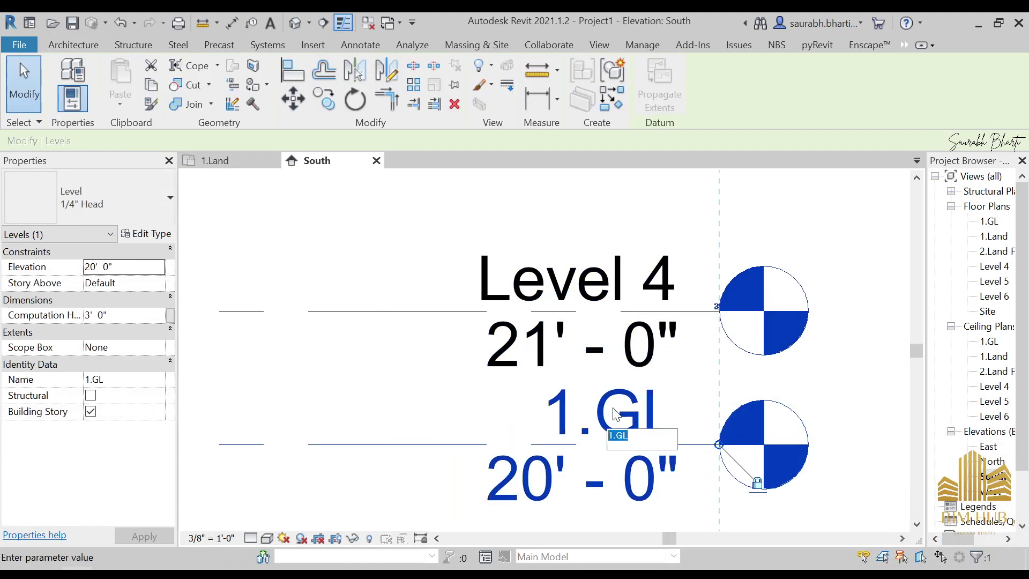
click(619, 435)
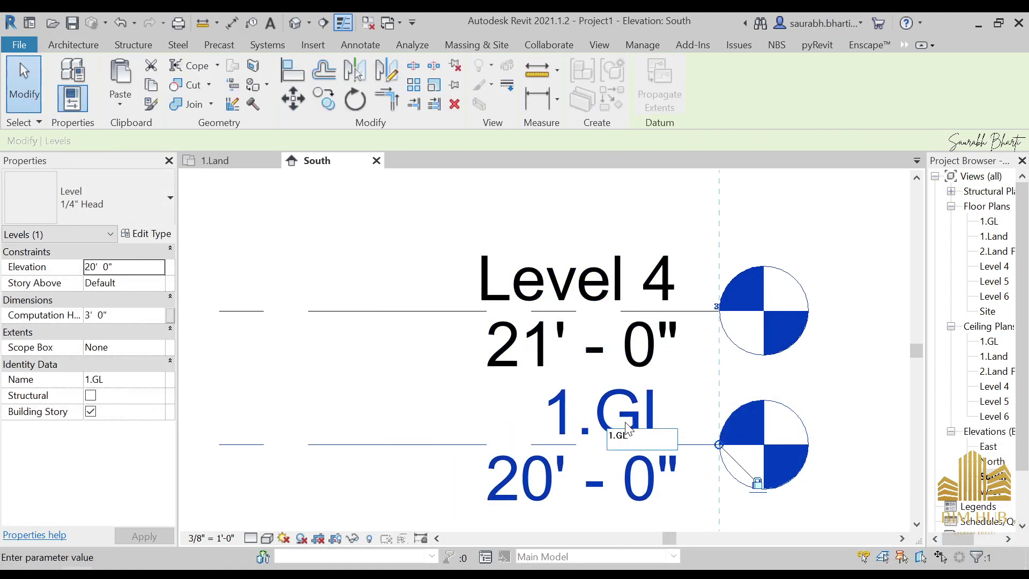
key(BackSpace)
text(2)
key(Return)
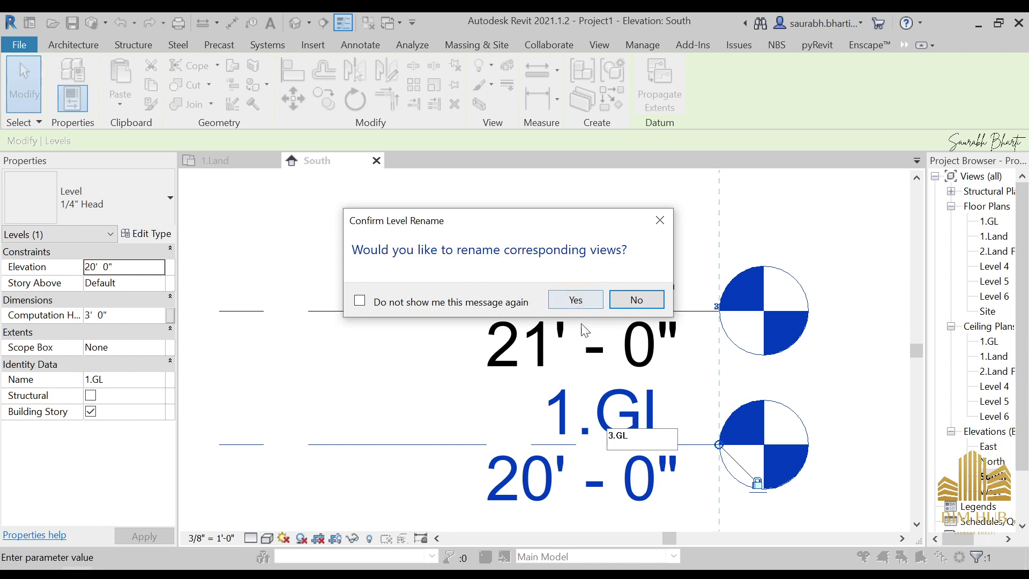
click(580, 300)
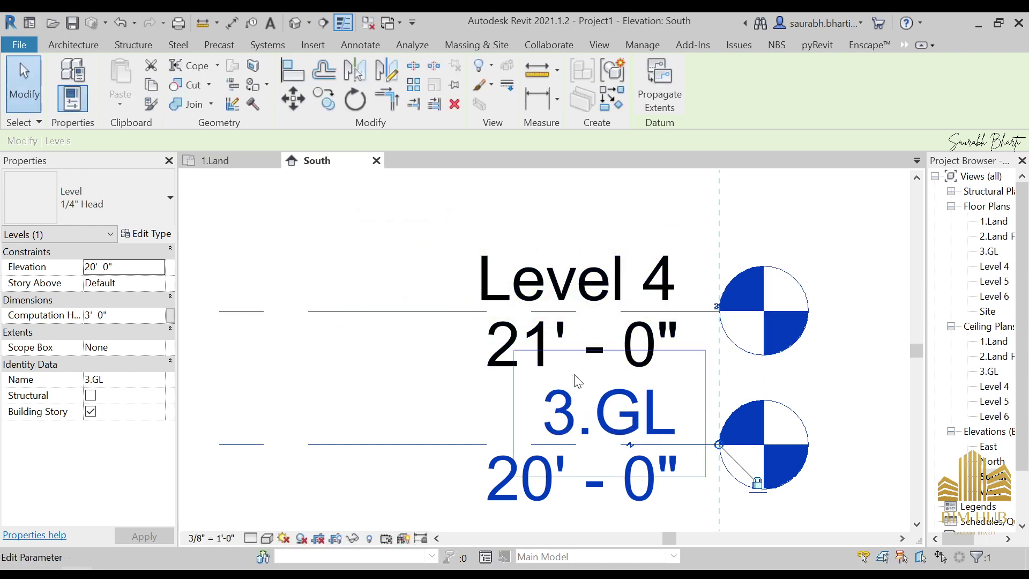
Step: Rename Level 4 as 4.Top Floor Slope together with its corresponding views
click(625, 305)
click(624, 304)
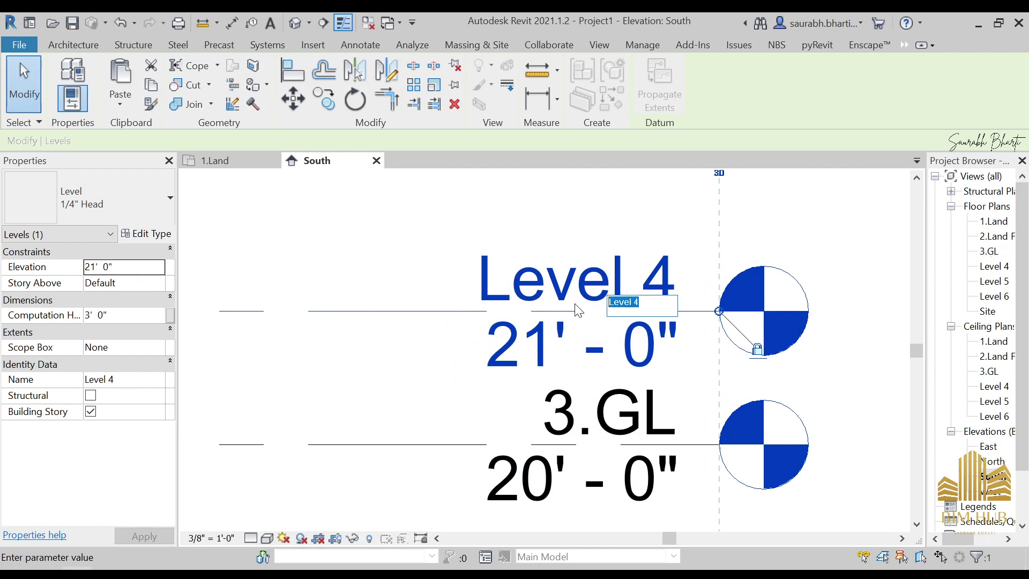
text(4.Top Floor Sl)
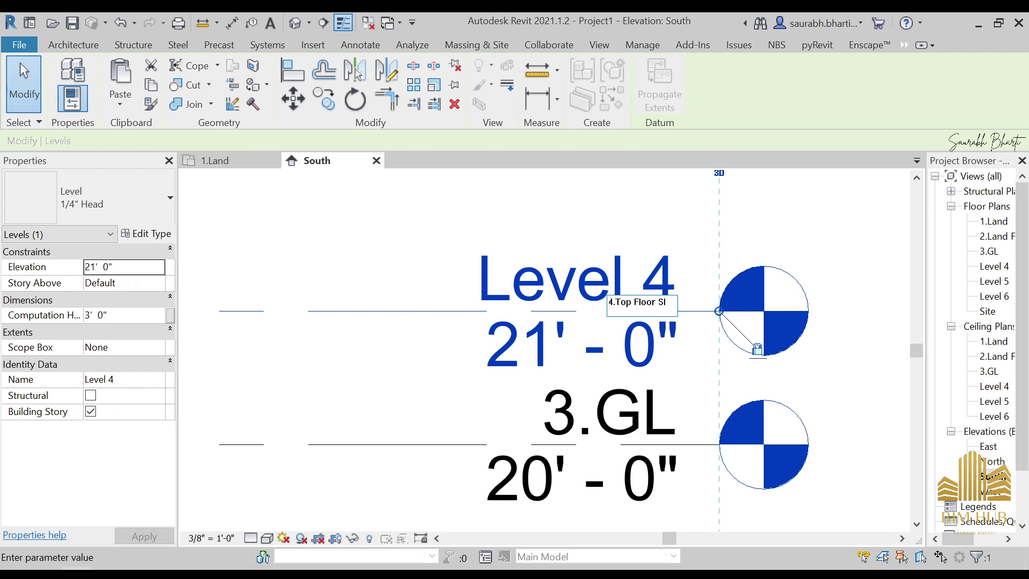
text(e)
key(Return)
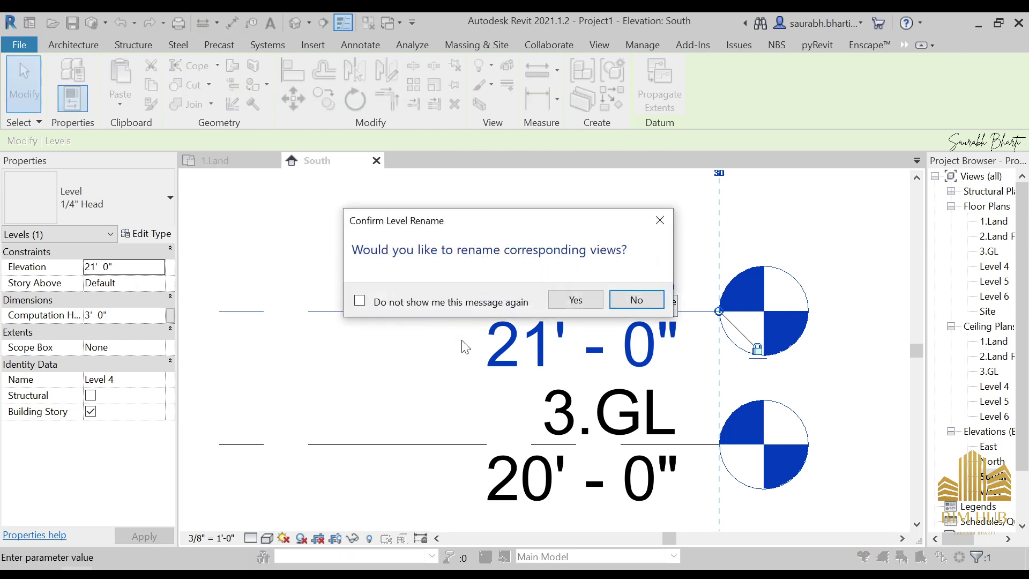
click(574, 299)
scroll(572, 298, down, 3)
scroll(574, 298, down, 5)
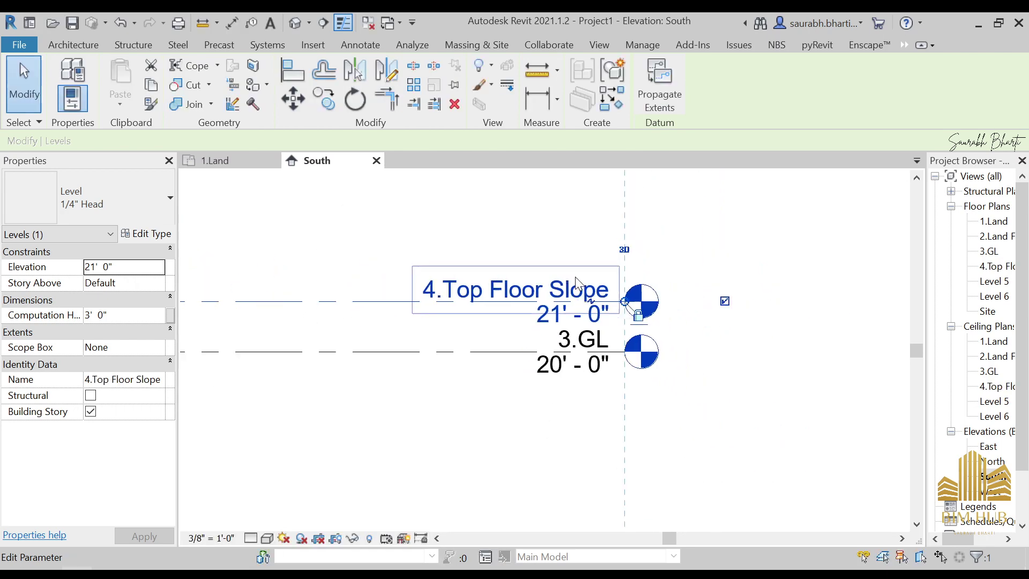
Step: Rename Level 5 as 2.FF together with its corresponding views
scroll(635, 295, up, 4)
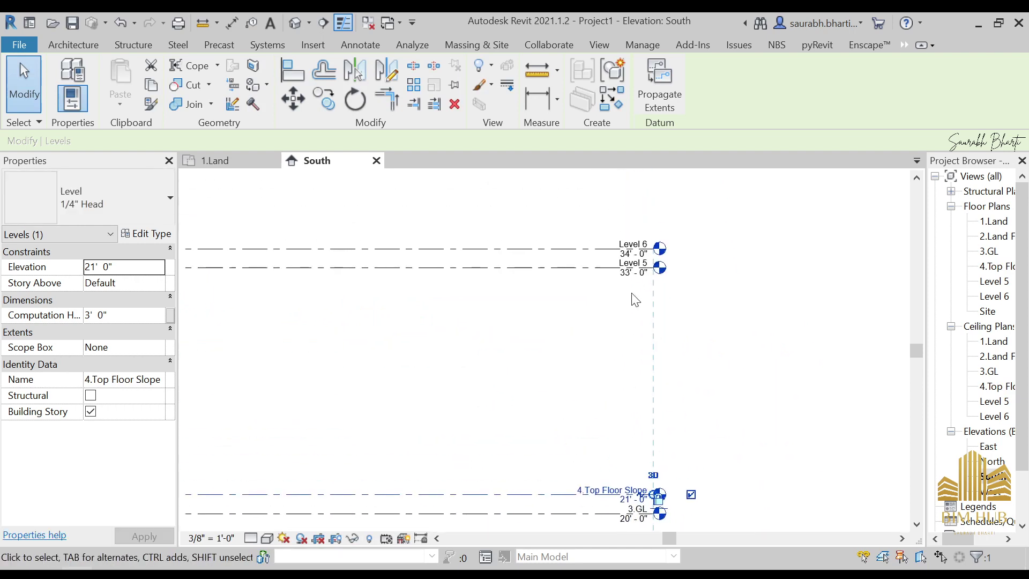
click(632, 260)
click(638, 254)
text(2.FF)
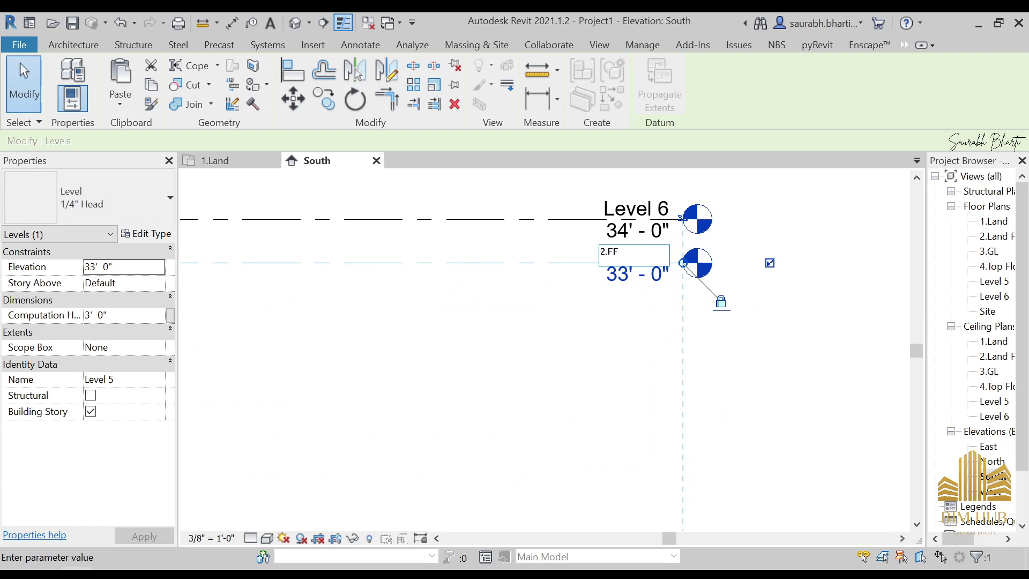
click(569, 390)
click(567, 298)
click(651, 203)
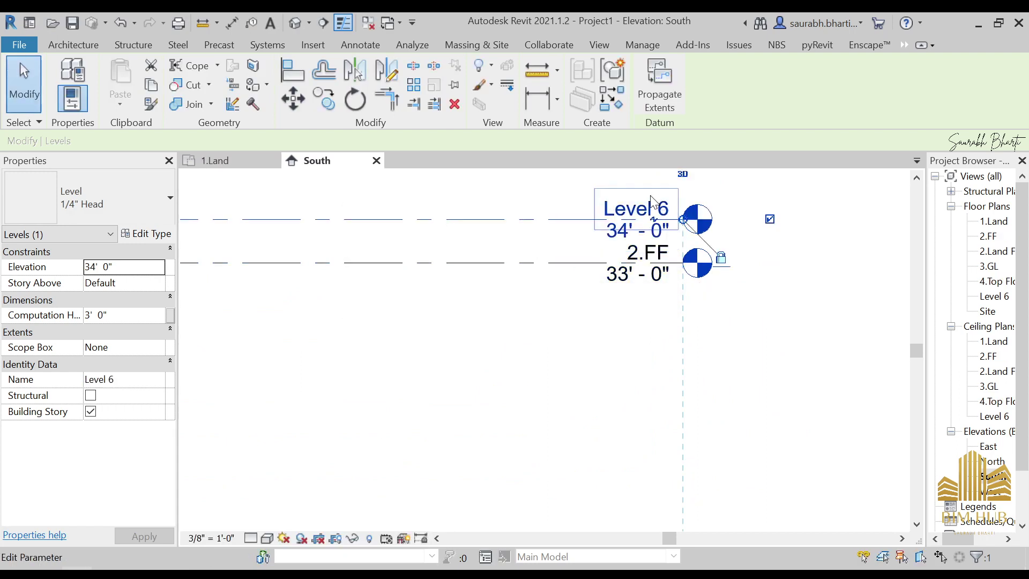
click(651, 203)
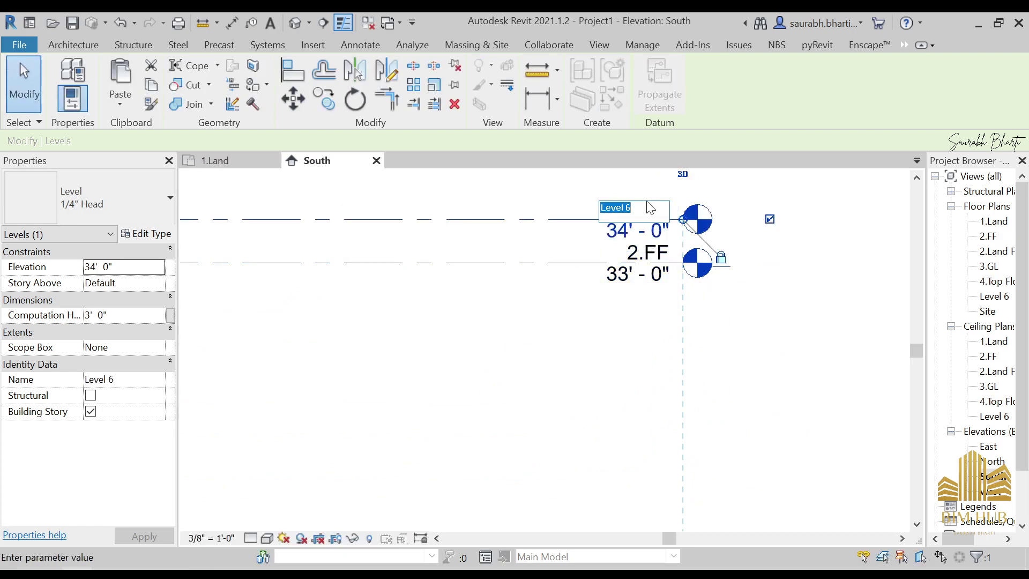
key(BackSpace)
key(Escape)
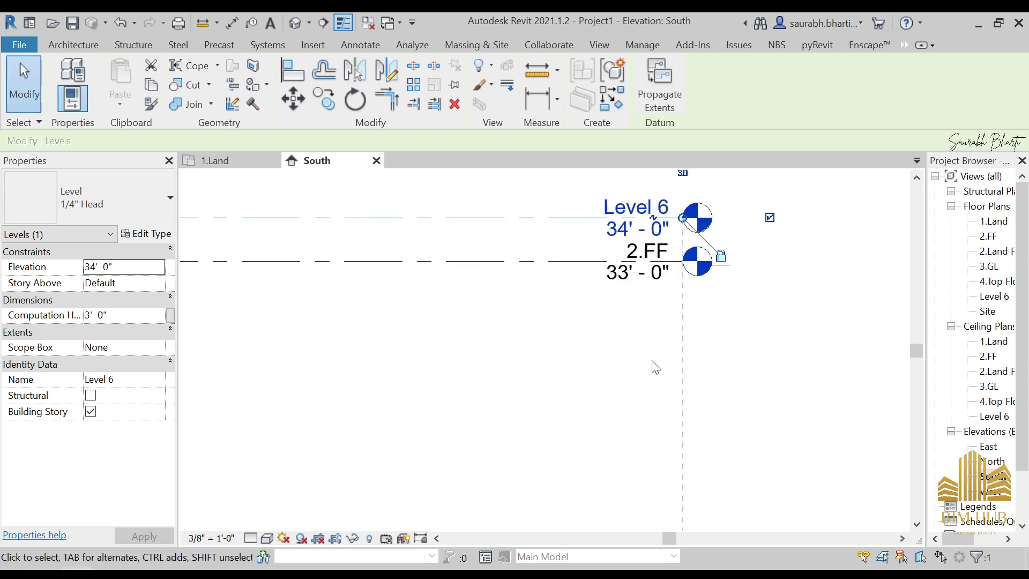
Step: Rename the level 2.FF as 5.FF together with its corresponding views
scroll(662, 431, down, 4)
middle_drag(666, 454, 567, 300)
scroll(657, 214, up, 3)
scroll(668, 301, up, 5)
click(726, 320)
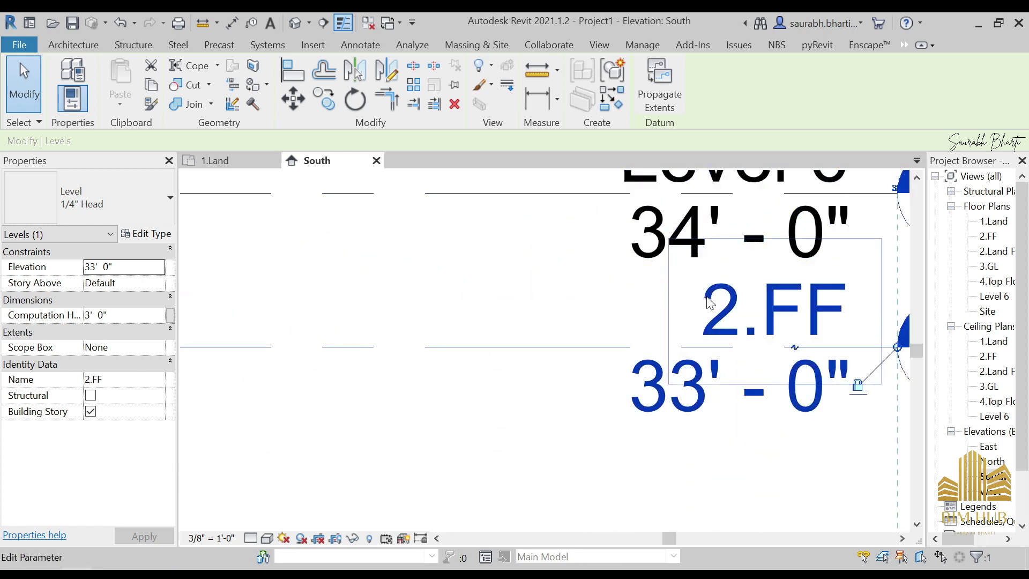
click(726, 320)
key(Left)
key(Right)
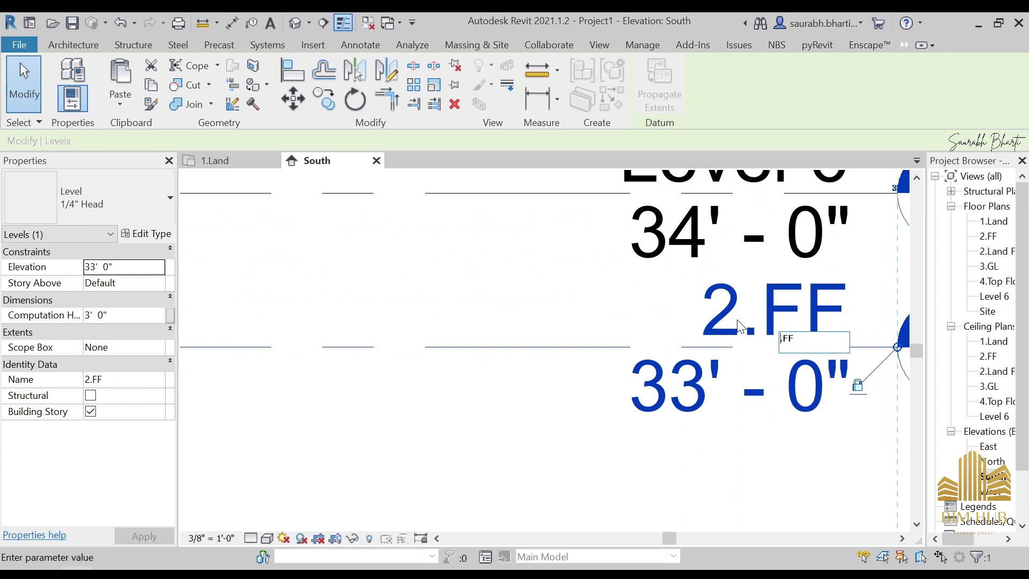
text(5)
key(Return)
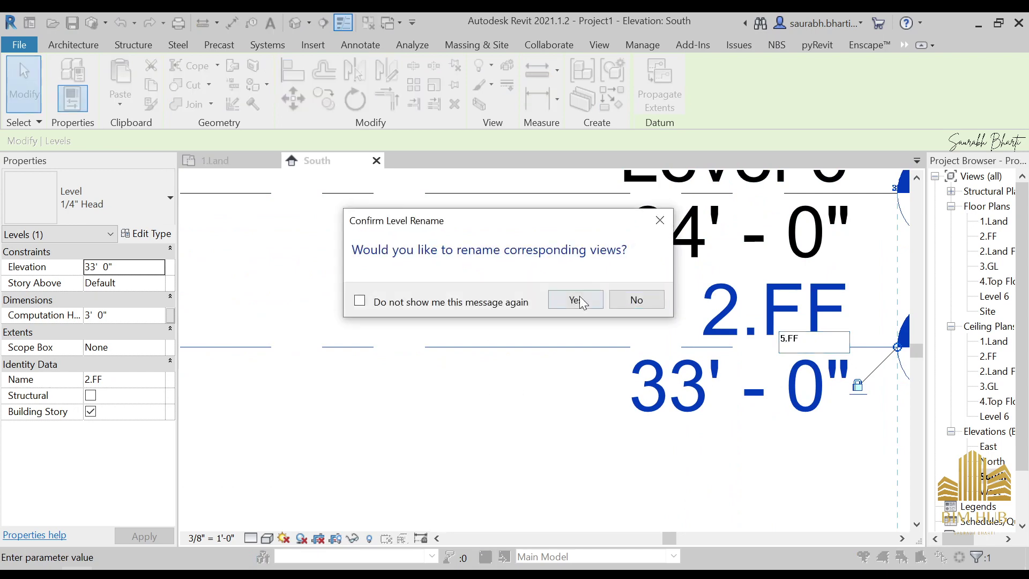
click(574, 298)
Step: Rename Level 6 as 6.Top together with its corresponding views and clear the selection
scroll(616, 279, down, 4)
click(659, 266)
double_click(659, 287)
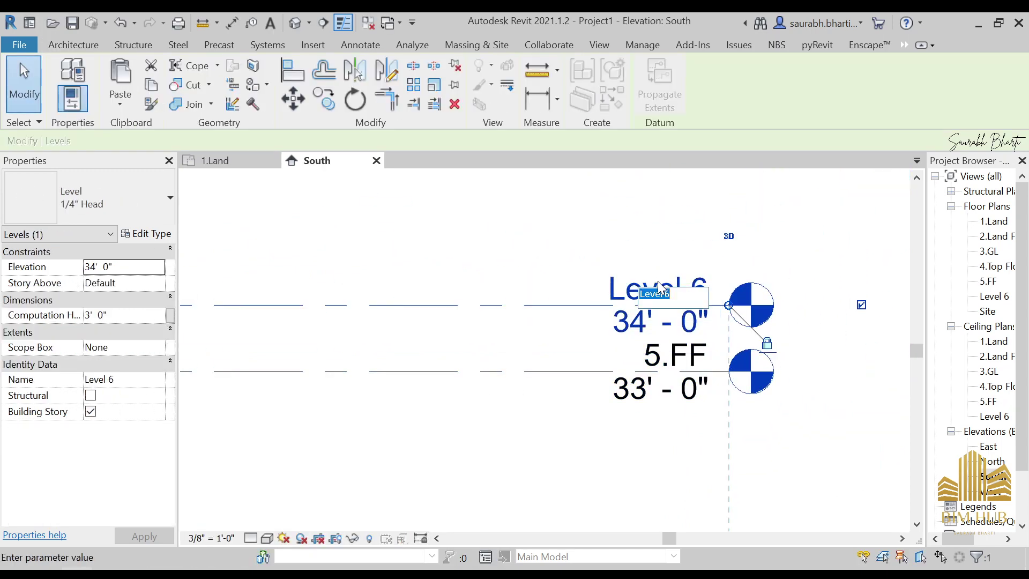
click(658, 292)
key(Return)
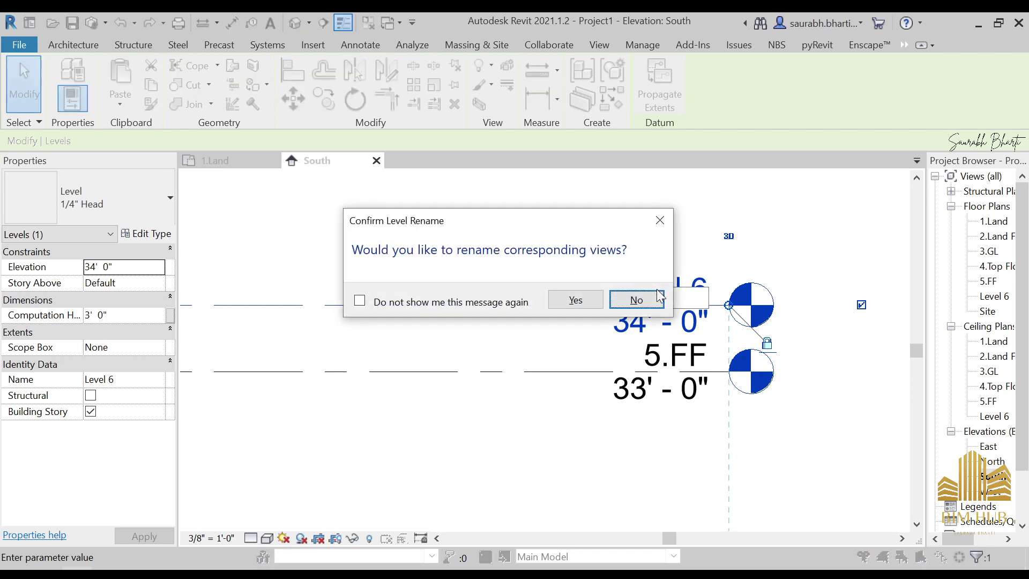
click(572, 301)
scroll(750, 289, down, 5)
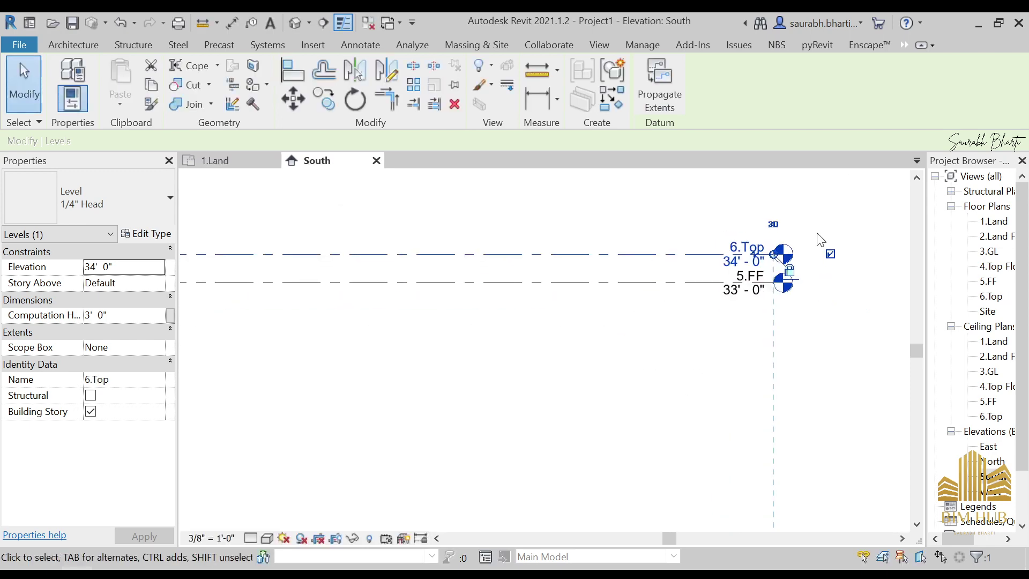
scroll(740, 306, down, 1)
click(641, 379)
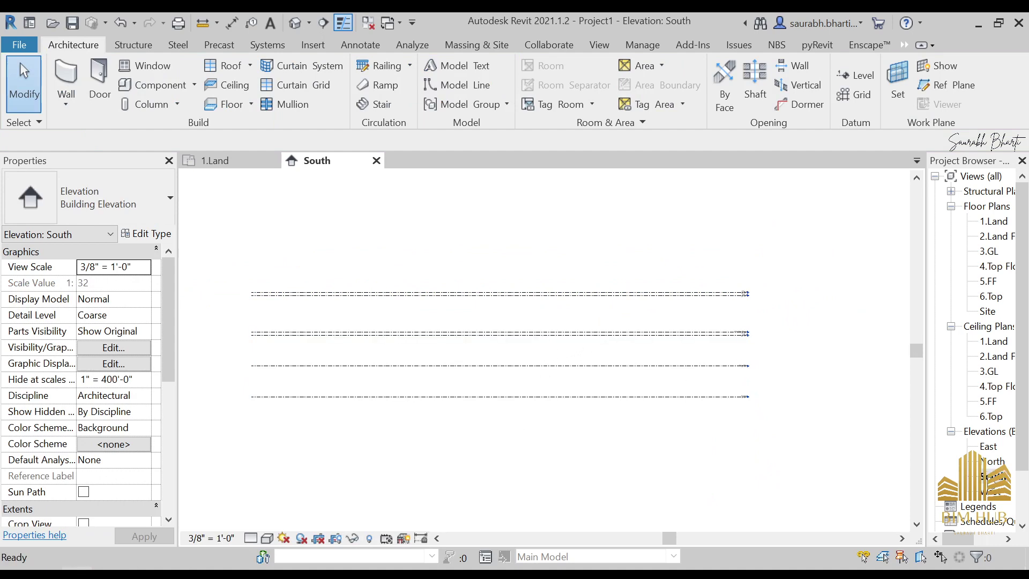
Step: Open the 3.GL floor plan view
double_click(993, 259)
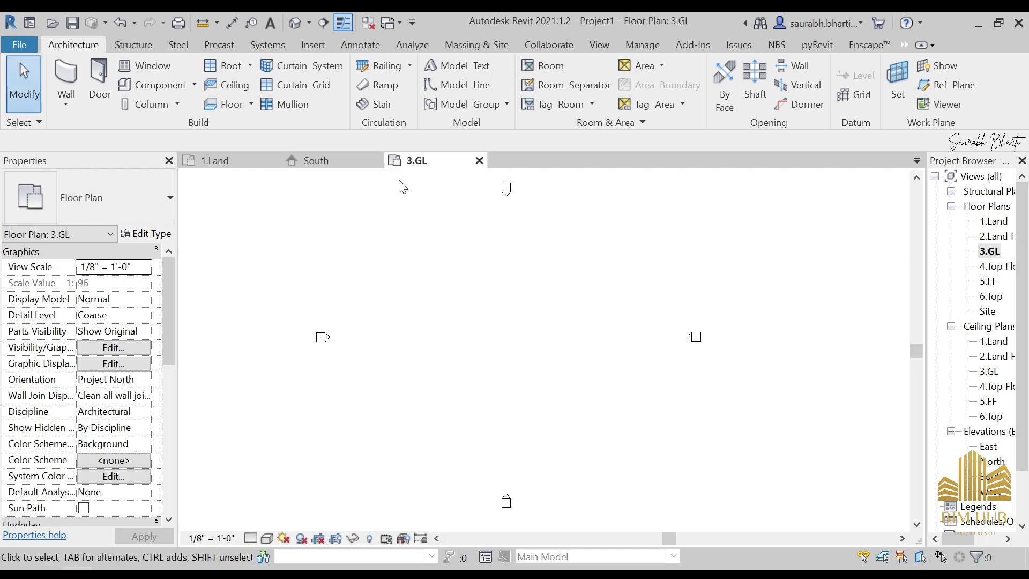
click(993, 226)
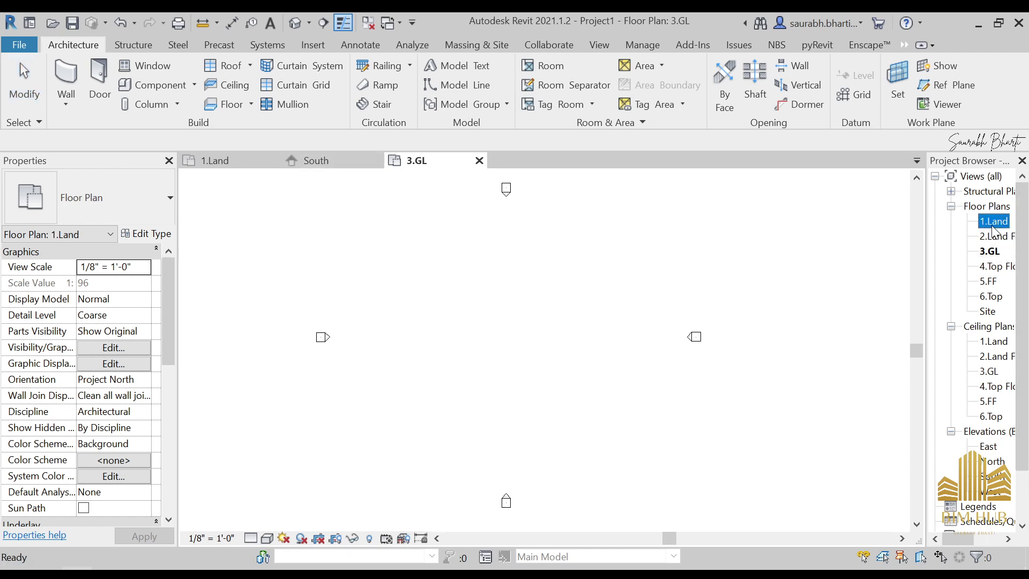
click(994, 236)
click(460, 315)
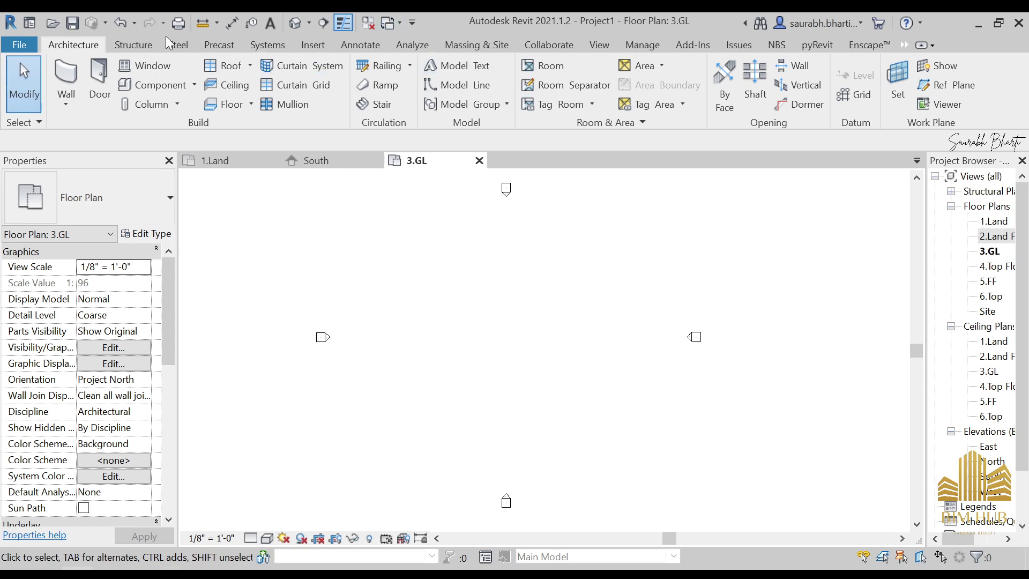
Step: Start an image import and browse to the Plan And Section folder inside Casa CC Sommet on the Desktop
click(312, 45)
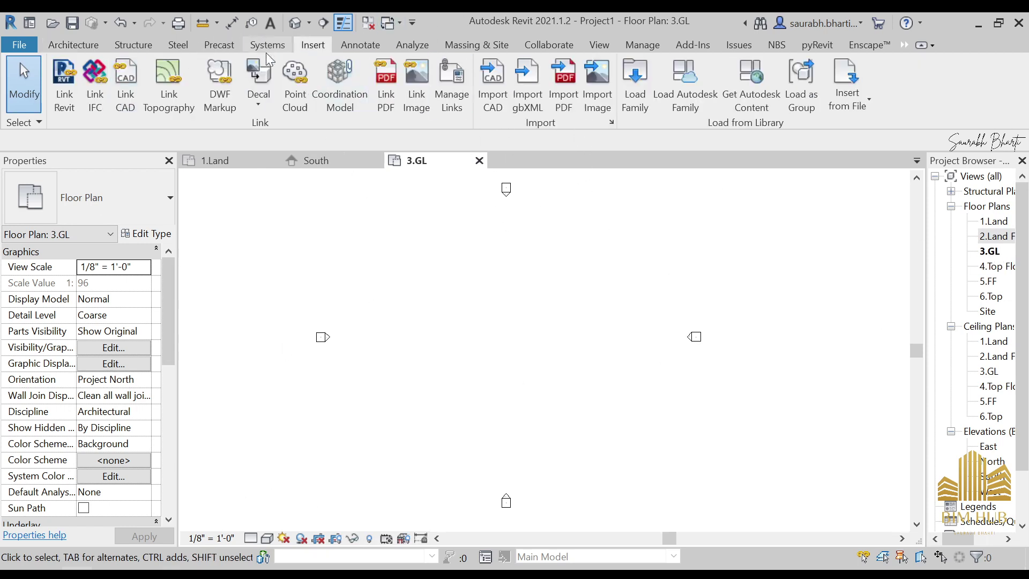
click(593, 84)
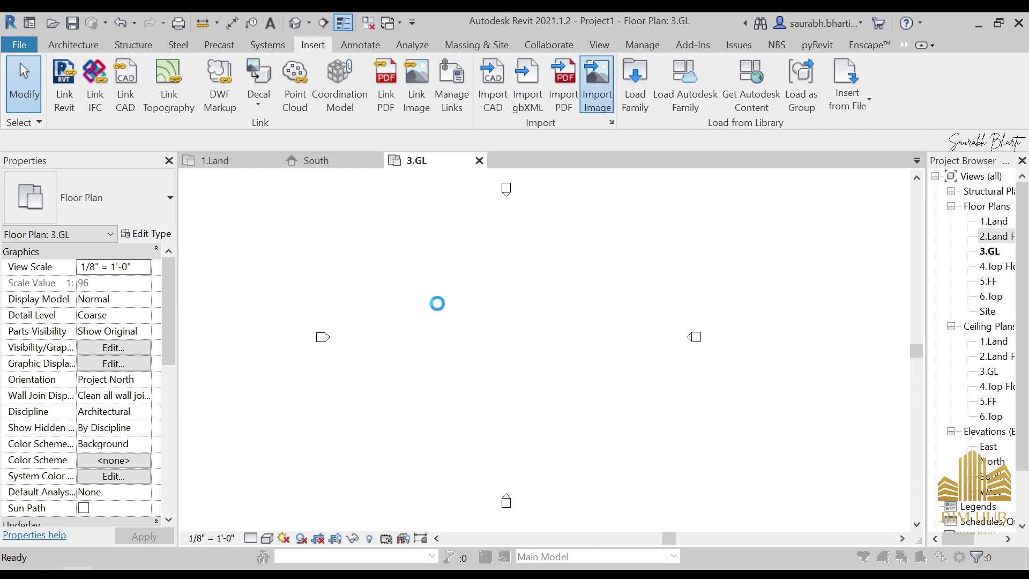
click(92, 316)
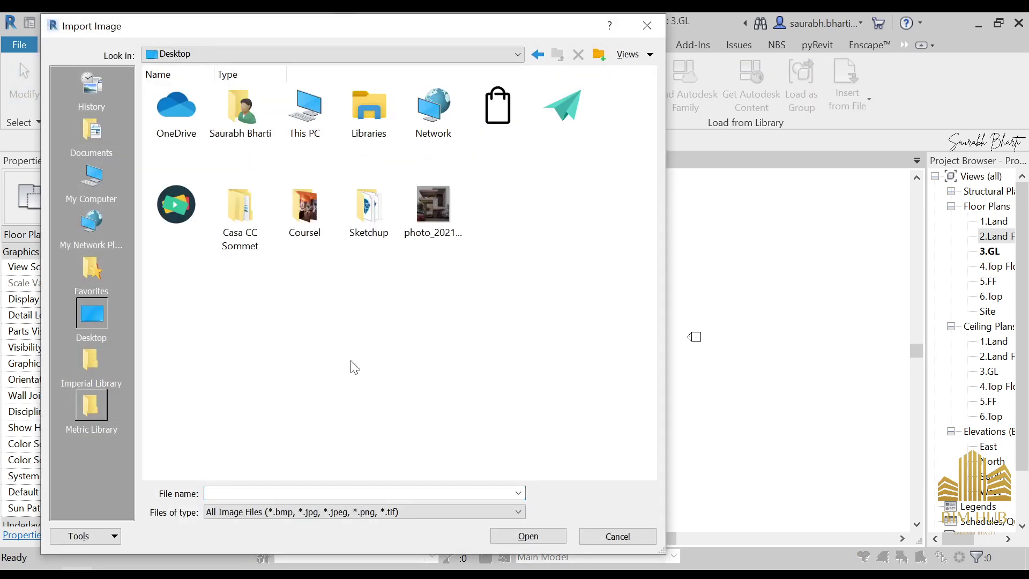
double_click(262, 222)
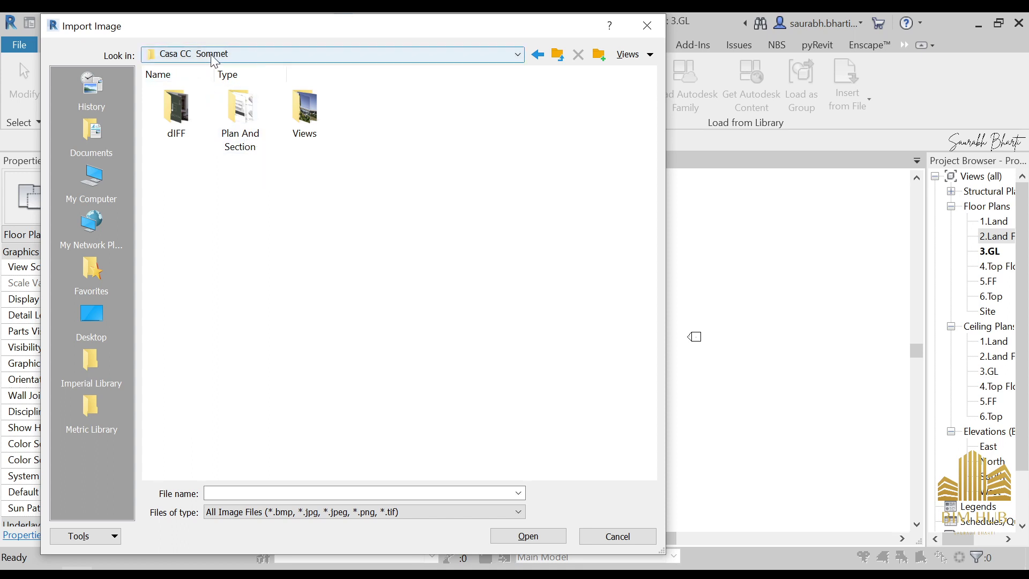
click(229, 127)
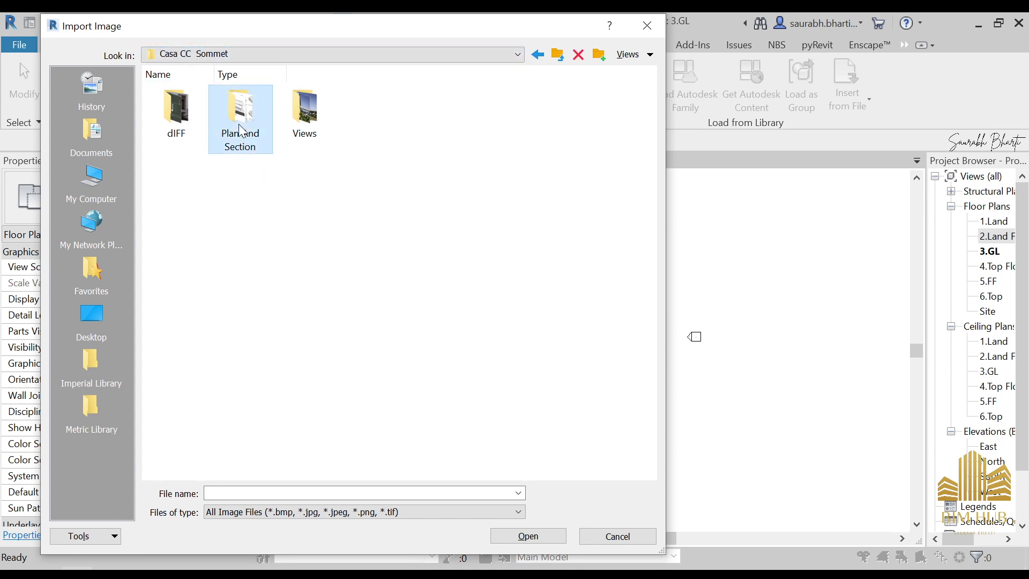
double_click(250, 137)
Step: Show the image files in the Plan And Section folder as larger thumbnails
right_click(368, 249)
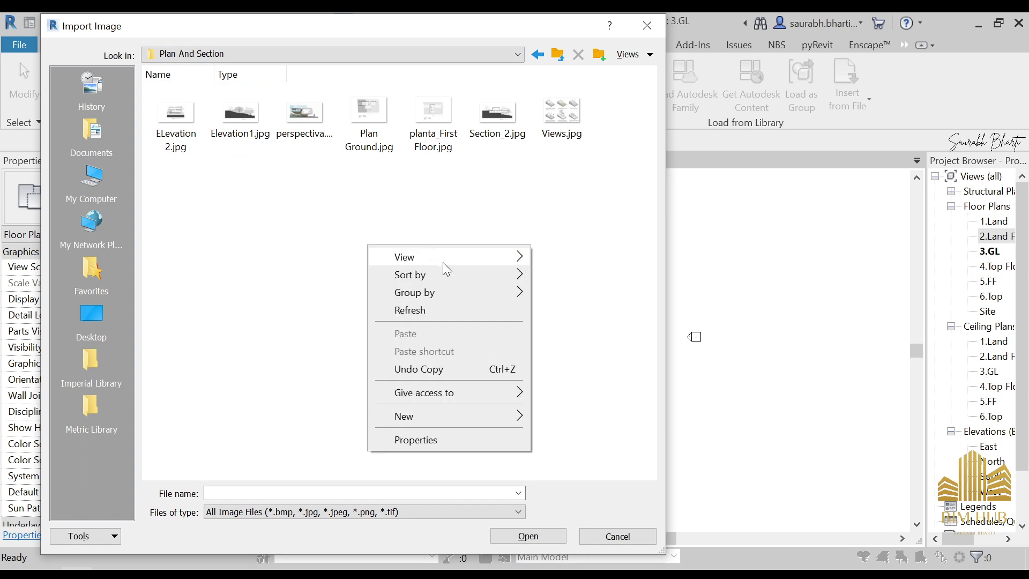
mouse_move(442, 262)
click(616, 275)
click(307, 131)
Step: Import Plan Ground.jpg and place it in the 3.GL floor plan, centred between the four elevation markers
click(447, 159)
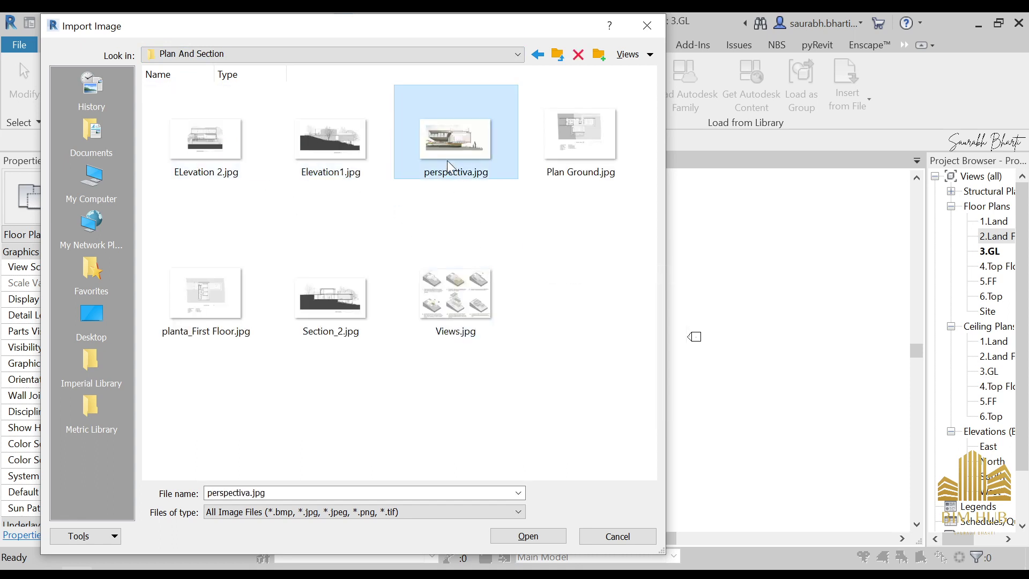
click(565, 172)
click(262, 305)
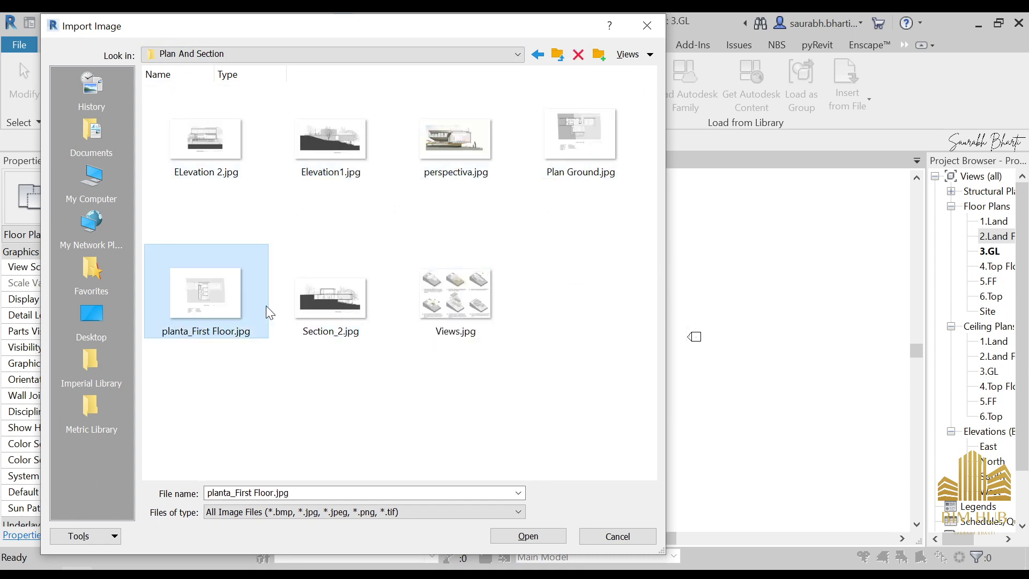
click(560, 198)
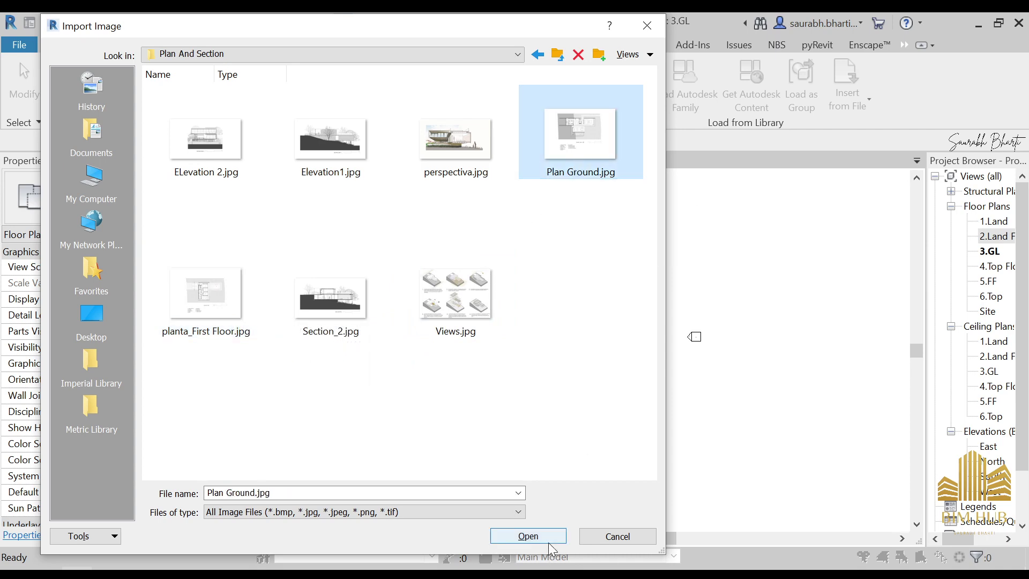
click(528, 535)
click(511, 344)
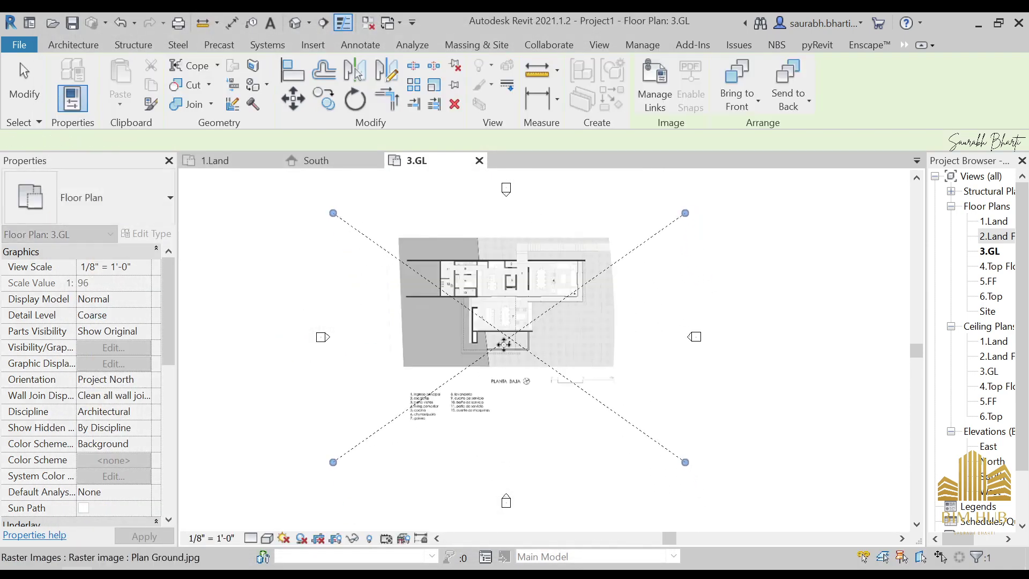
key(Escape)
scroll(508, 293, up, 4)
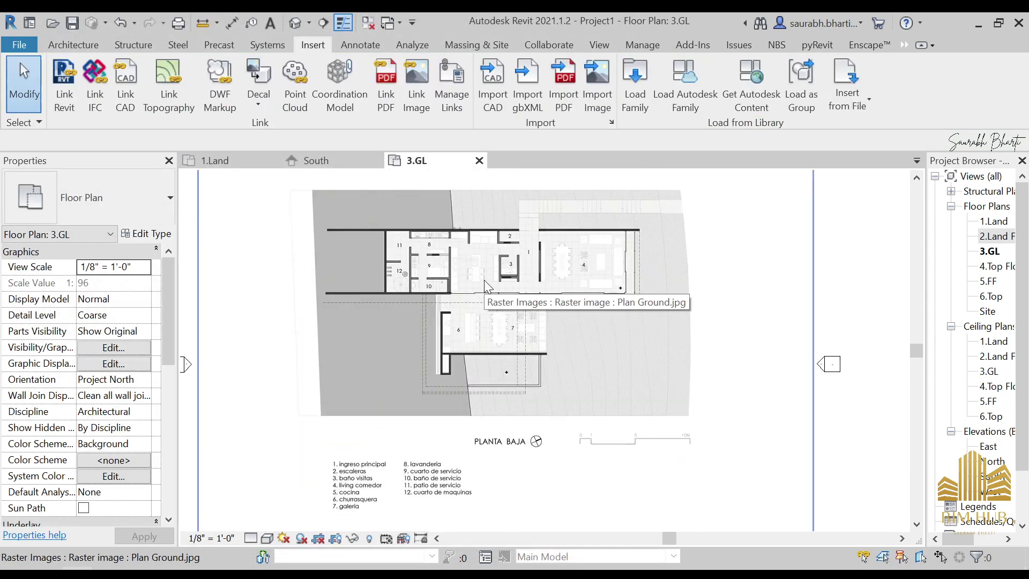
scroll(481, 282, down, 4)
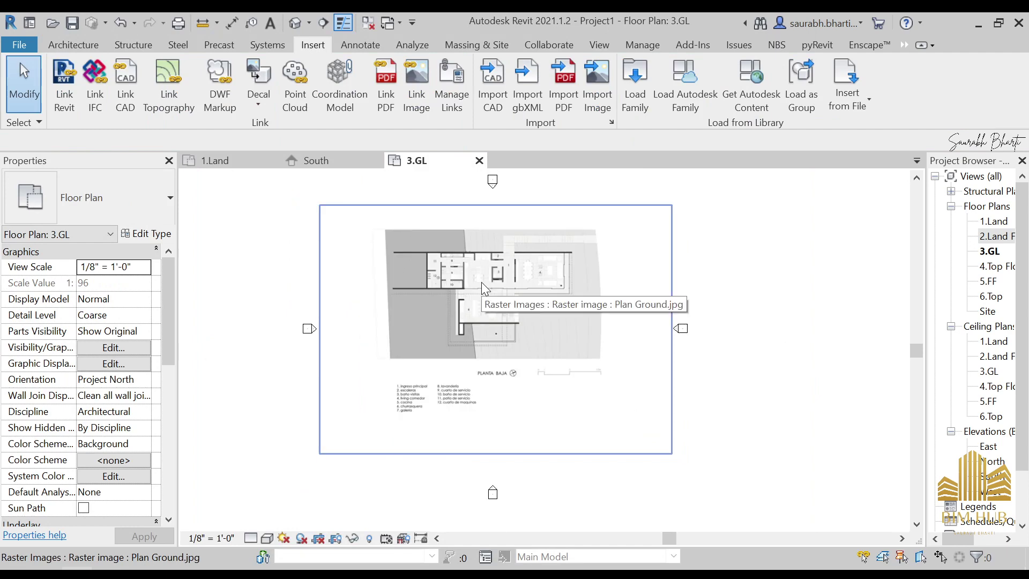
Step: Shift the Plan Ground.jpg image slightly down in the 3.GL floor plan
click(481, 282)
mouse_move(478, 290)
mouse_down()
mouse_move(467, 302)
mouse_move(483, 292)
mouse_up()
scroll(485, 292, up, 5)
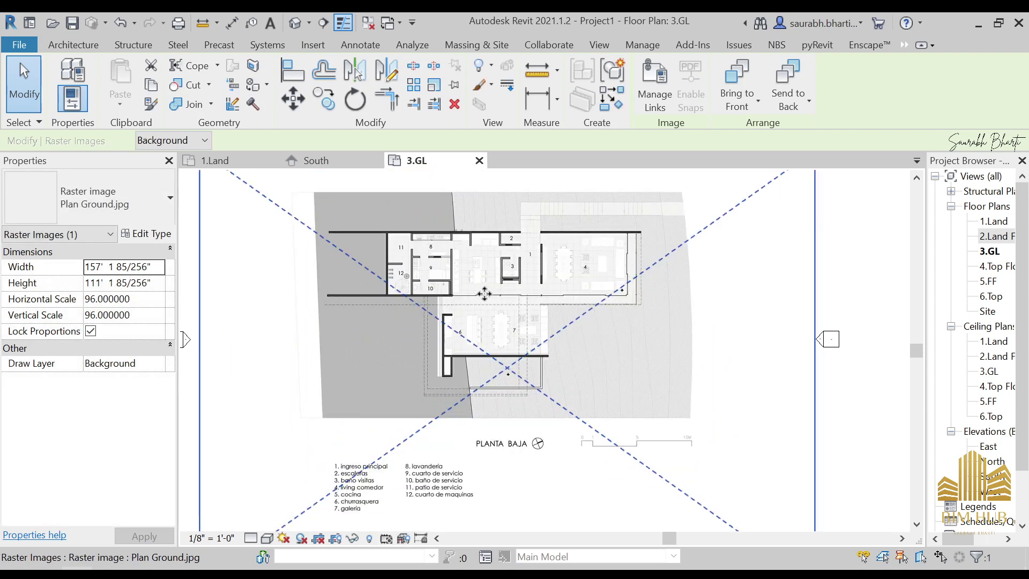
key(Escape)
Step: Examine the ground plan's walls around rooms 8 to 12 and the door opening between rooms 11 and 8
scroll(427, 266, up, 2)
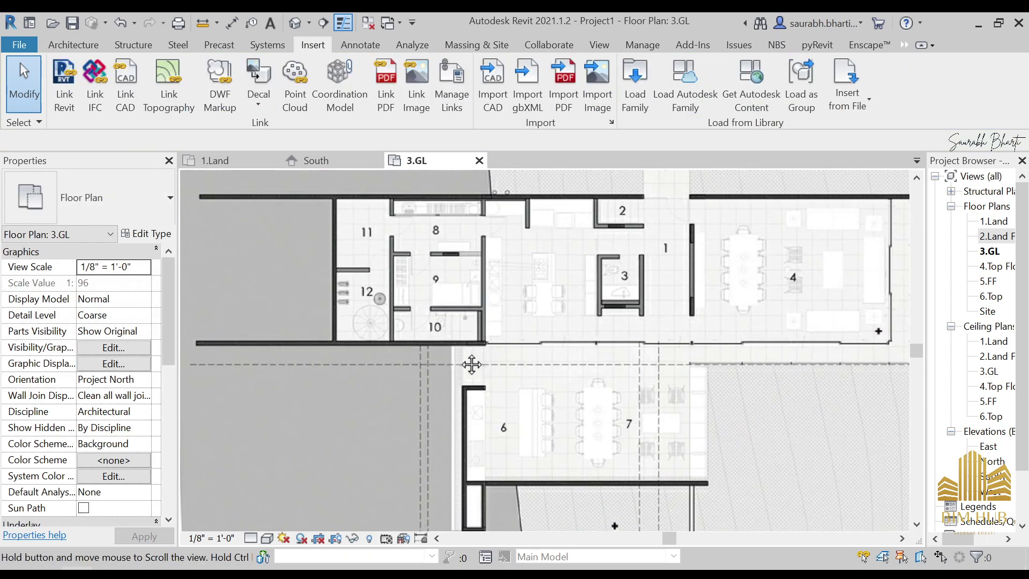
scroll(422, 266, up, 2)
scroll(462, 278, down, 5)
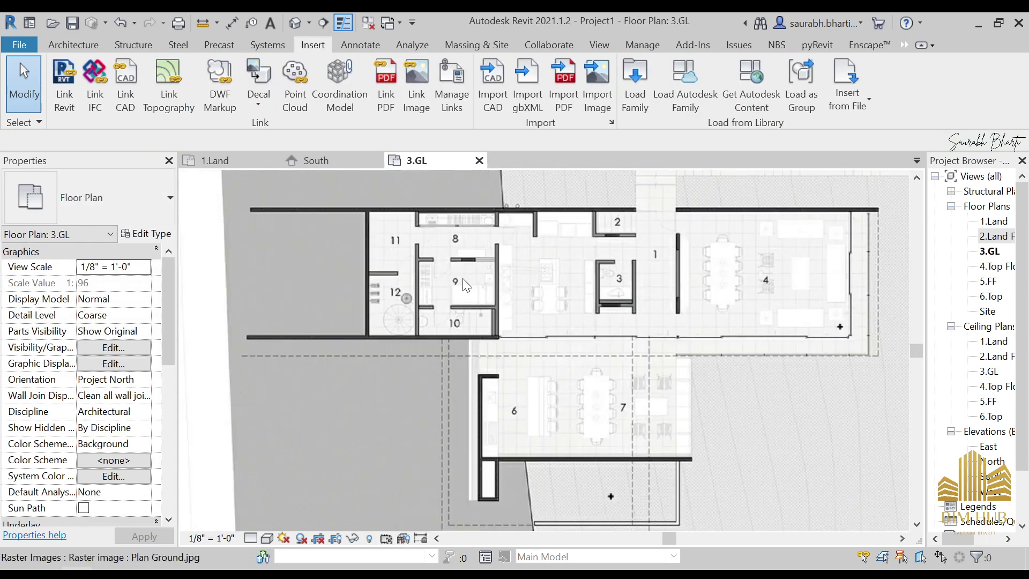
scroll(592, 269, down, 2)
scroll(519, 253, up, 2)
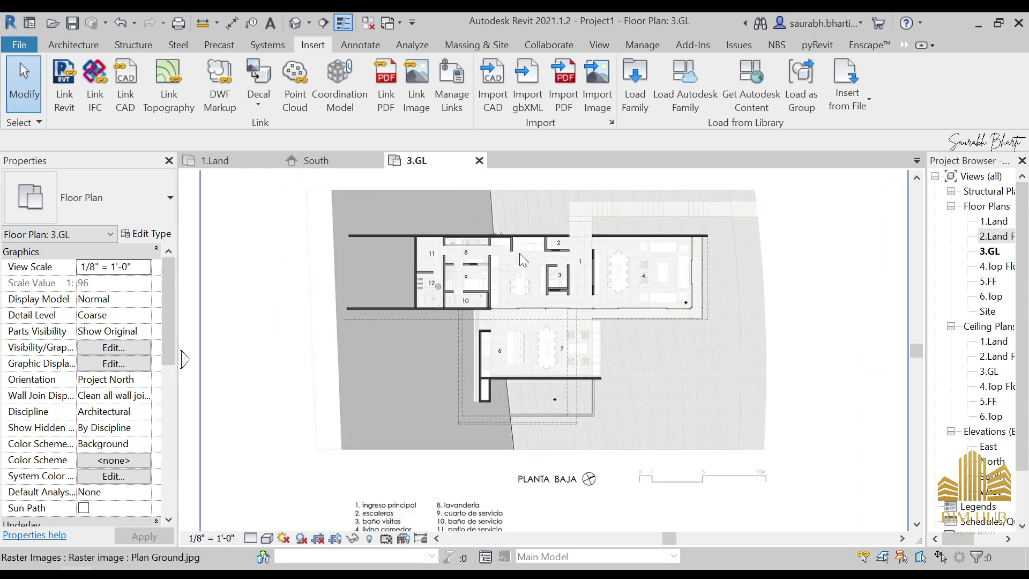
scroll(352, 265, up, 2)
scroll(444, 297, up, 2)
scroll(304, 240, up, 1)
middle_drag(339, 237, 503, 272)
scroll(499, 236, up, 1)
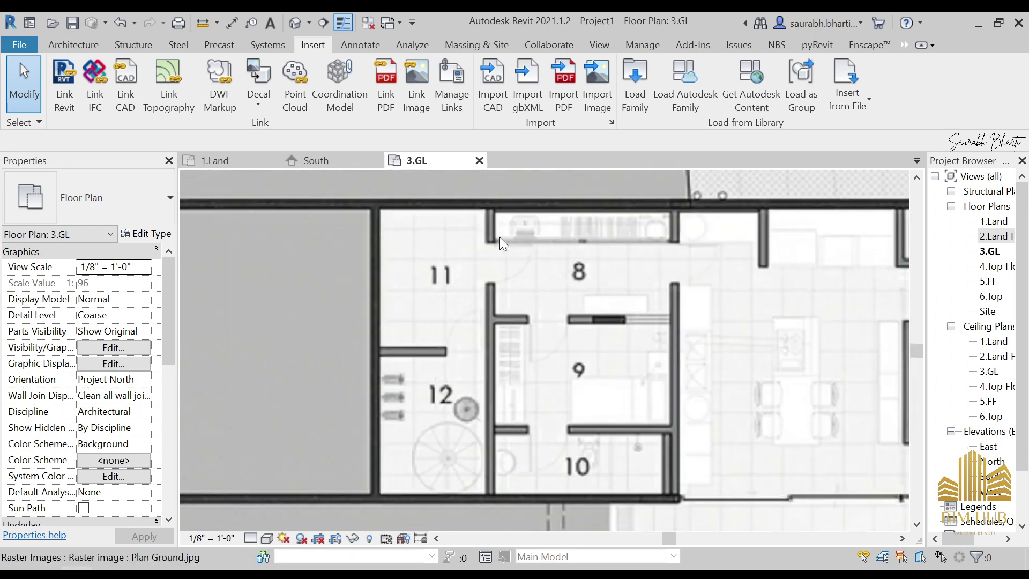
middle_drag(499, 237, 495, 329)
scroll(487, 343, up, 2)
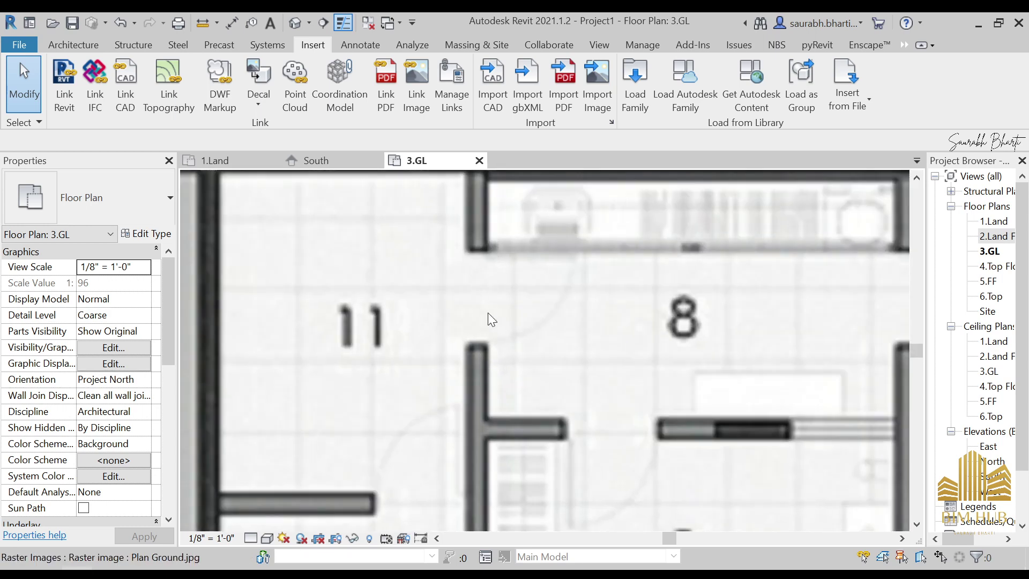
scroll(472, 255, down, 1)
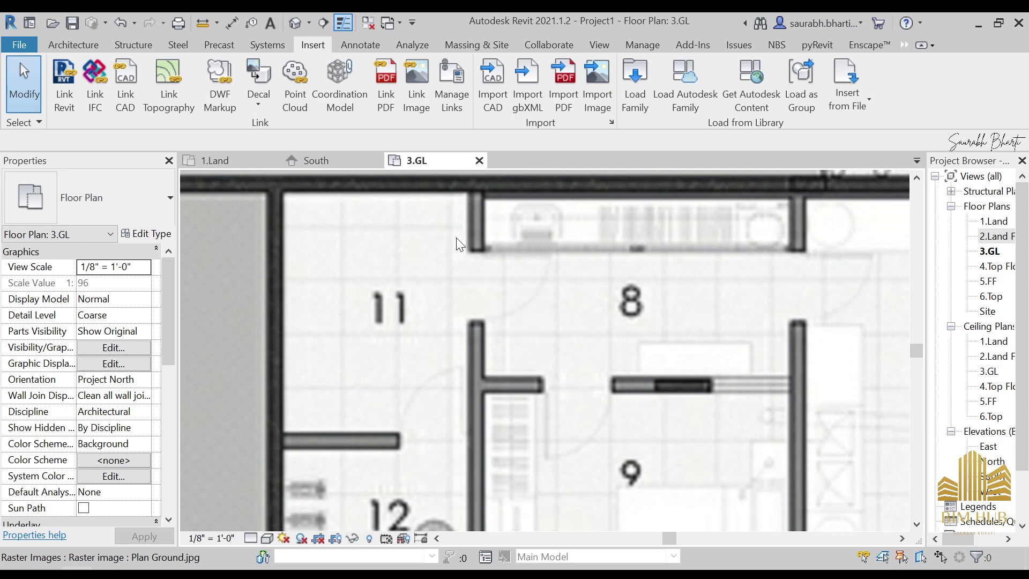
Step: Draw a vertical model line across the door opening between rooms 11 and 8, with its upper end adjusted to about 2' 2" long
click(75, 45)
click(440, 87)
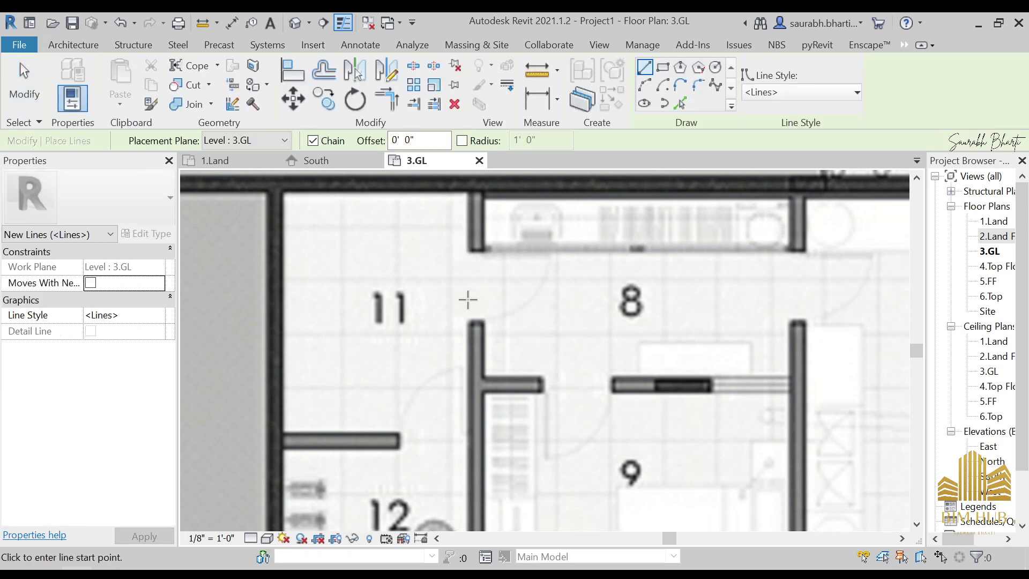
scroll(466, 300, up, 1)
click(479, 223)
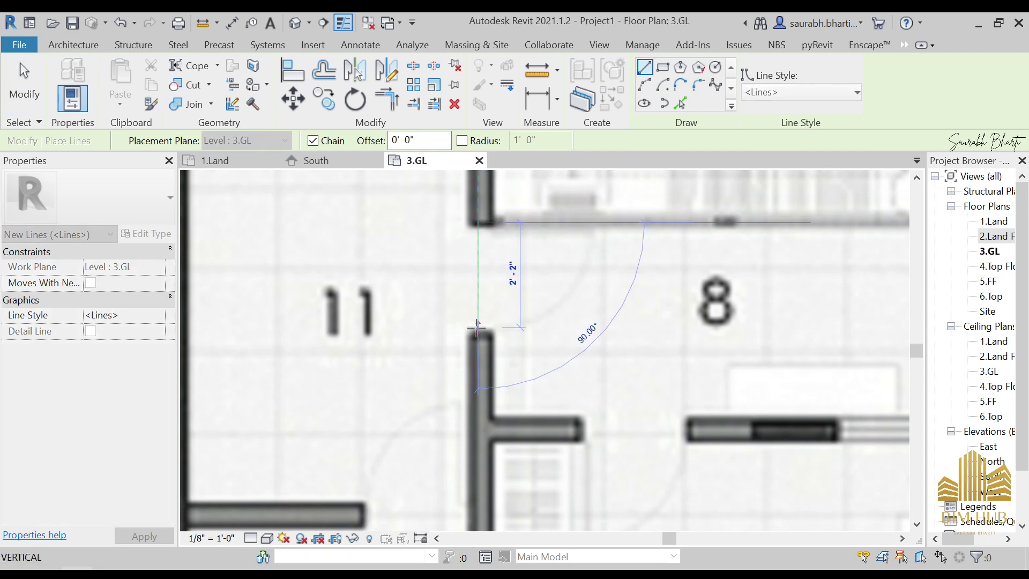
click(476, 333)
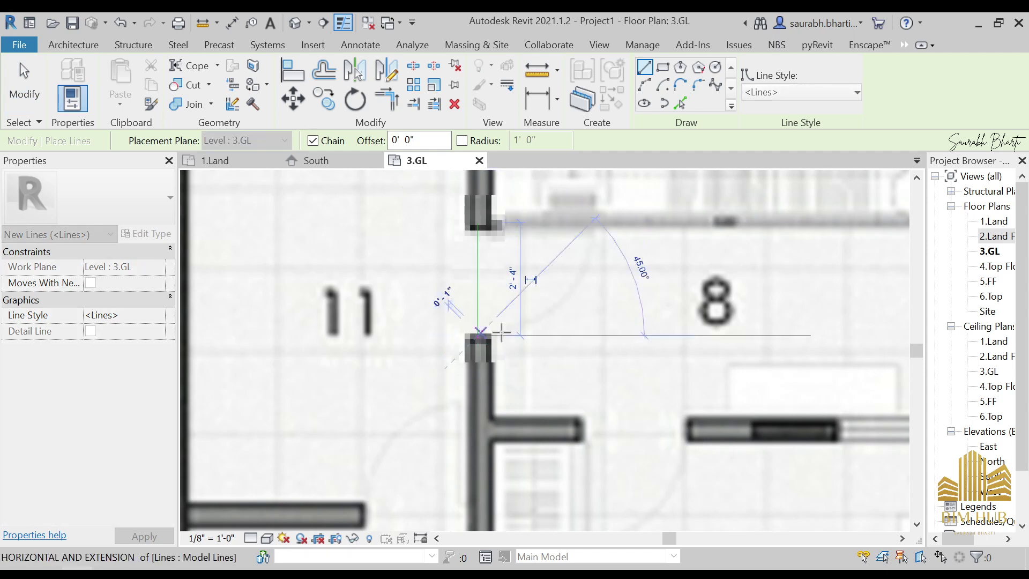
key(Escape)
key(Escape)
click(481, 246)
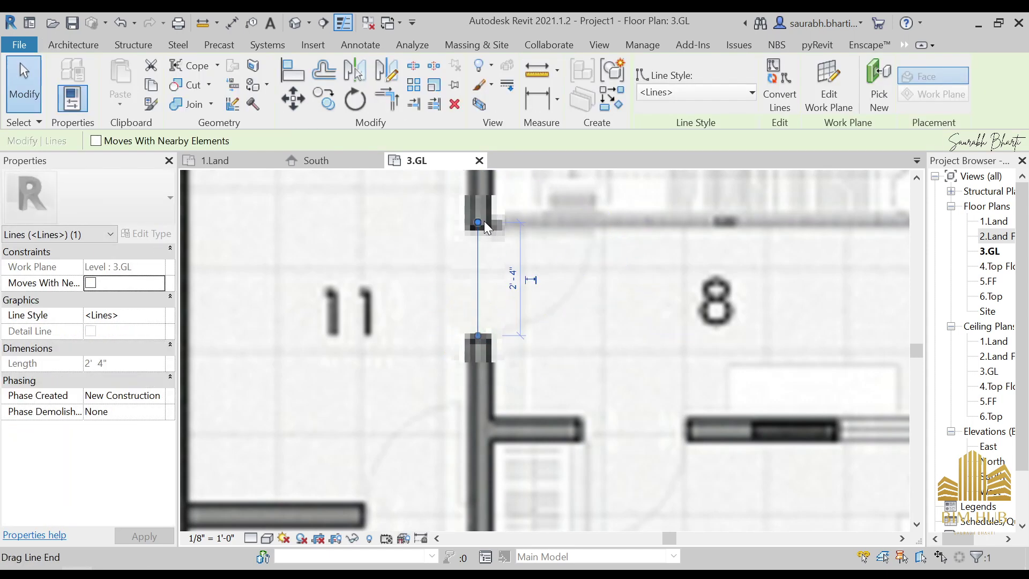
drag(478, 224, 477, 232)
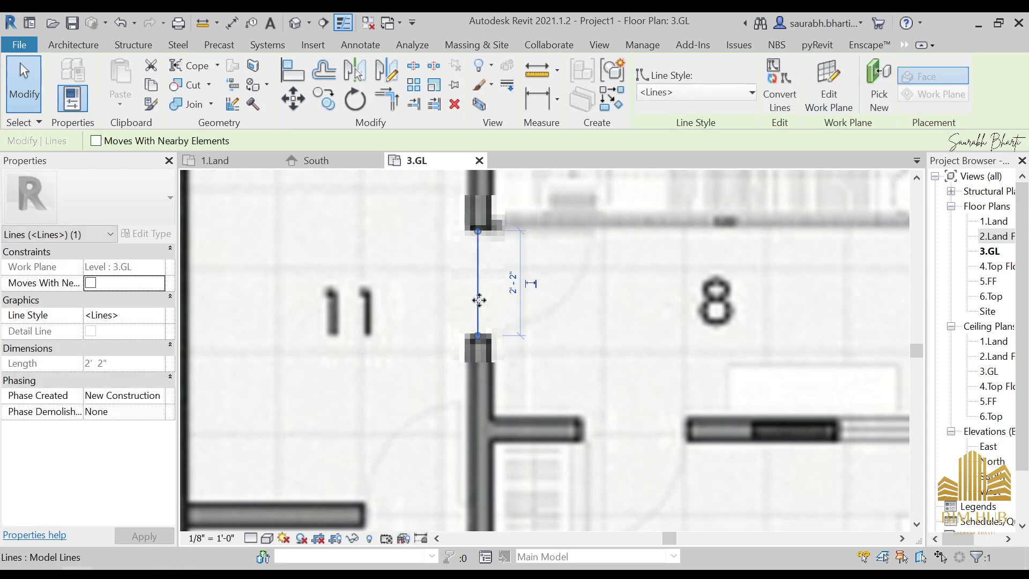
Step: Move the Plan Ground.jpg image down and slightly to the right in the 3.GL floor plan
scroll(484, 348, down, 1)
scroll(484, 342, down, 10)
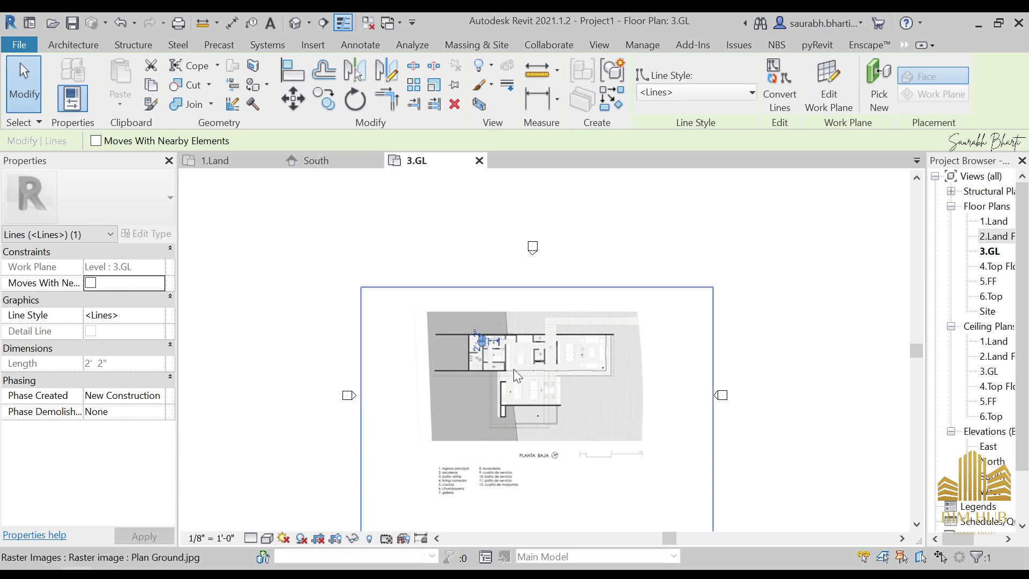
scroll(482, 346, up, 5)
key(Escape)
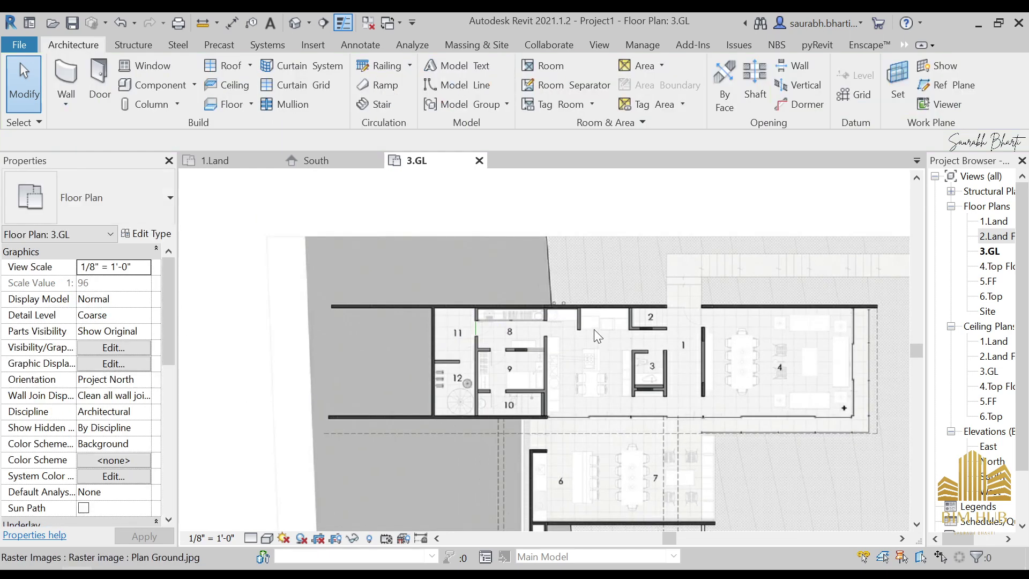
scroll(594, 329, down, 5)
drag(593, 319, 604, 368)
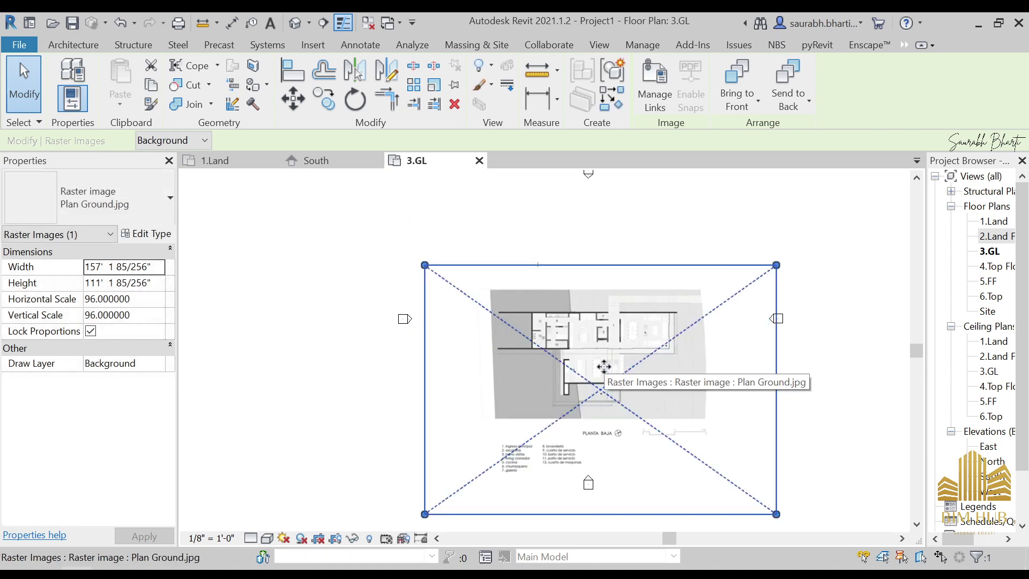
key(Escape)
scroll(564, 407, up, 6)
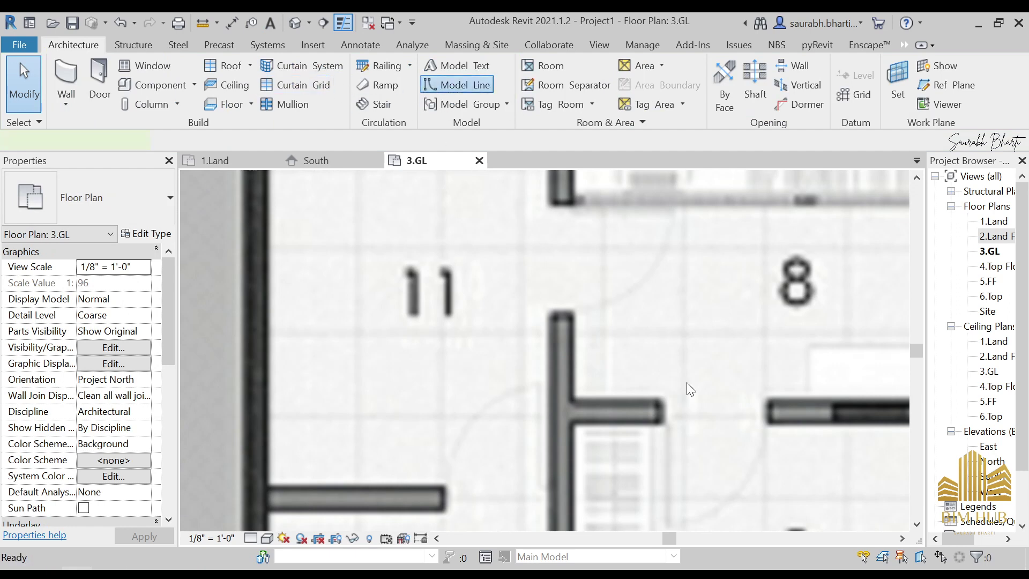
Step: Draw a vertical model line spanning the door opening between rooms 11 and 8 on the repositioned plan image
click(444, 84)
click(558, 202)
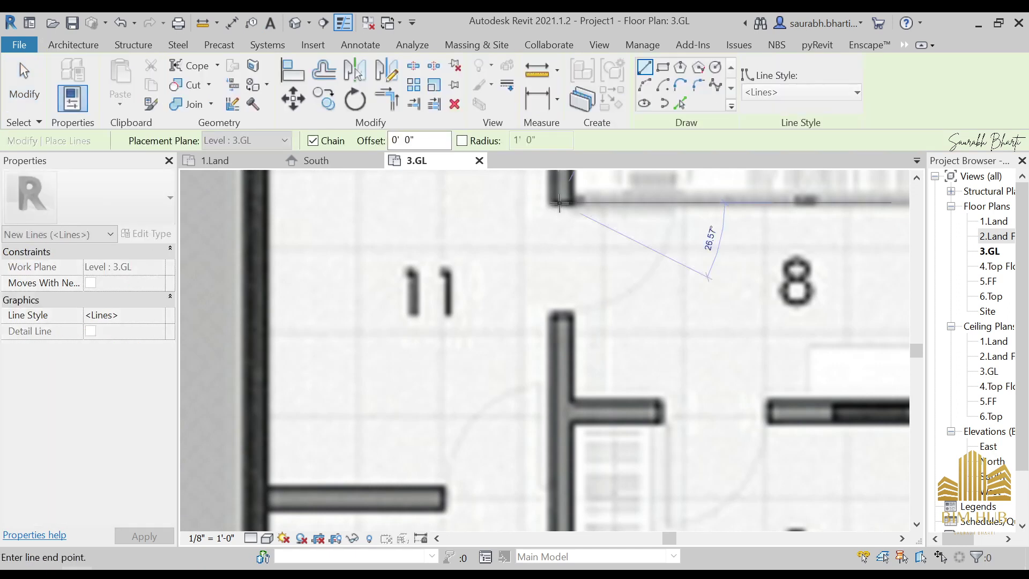
click(559, 315)
key(Escape)
key(Escape)
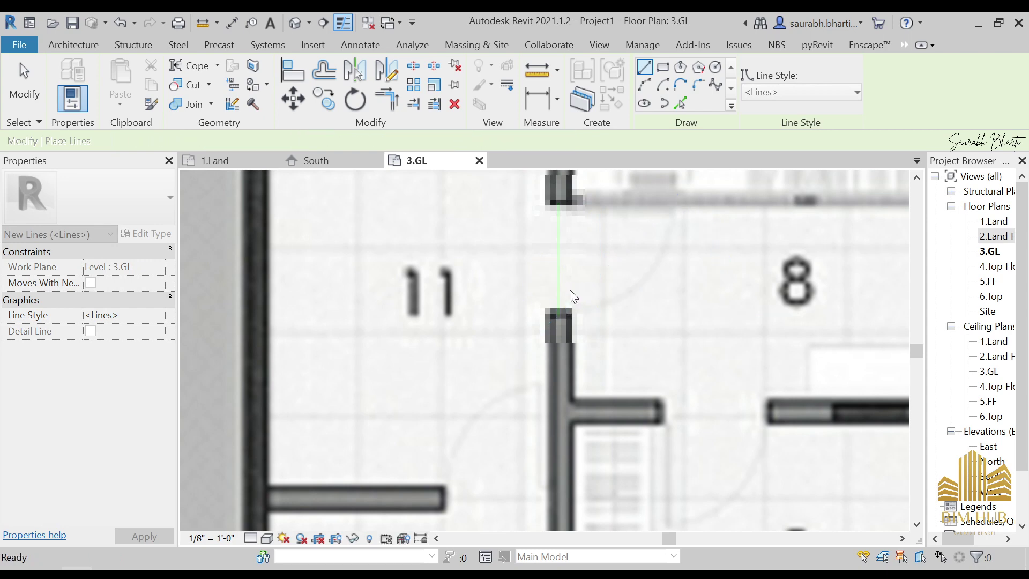
Step: Scale the Plan Ground.jpg image graphically from the model line's upper end, using its lower end as reference and a length of 2' 6"
click(701, 261)
scroll(686, 307, down, 10)
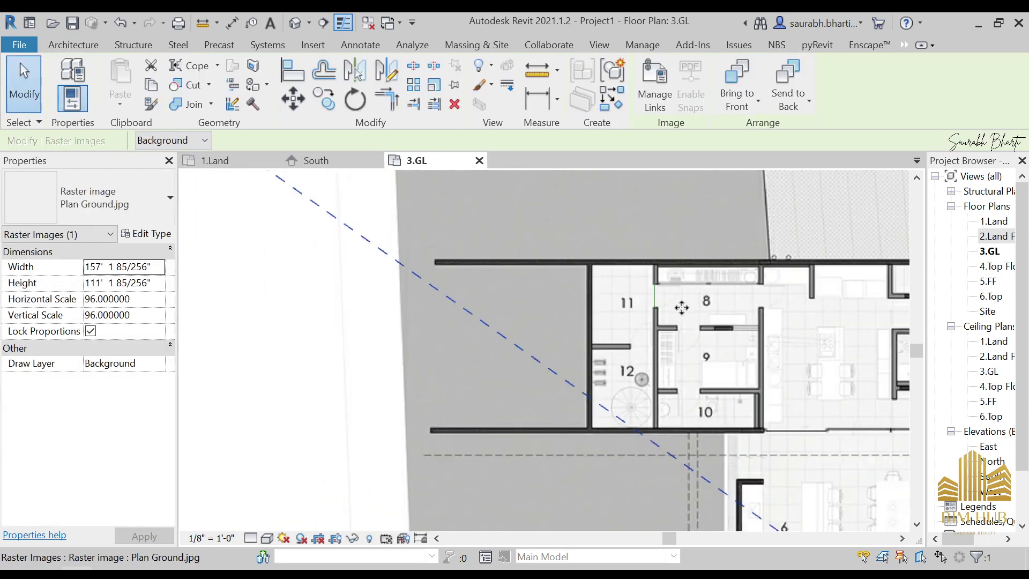
scroll(687, 307, down, 5)
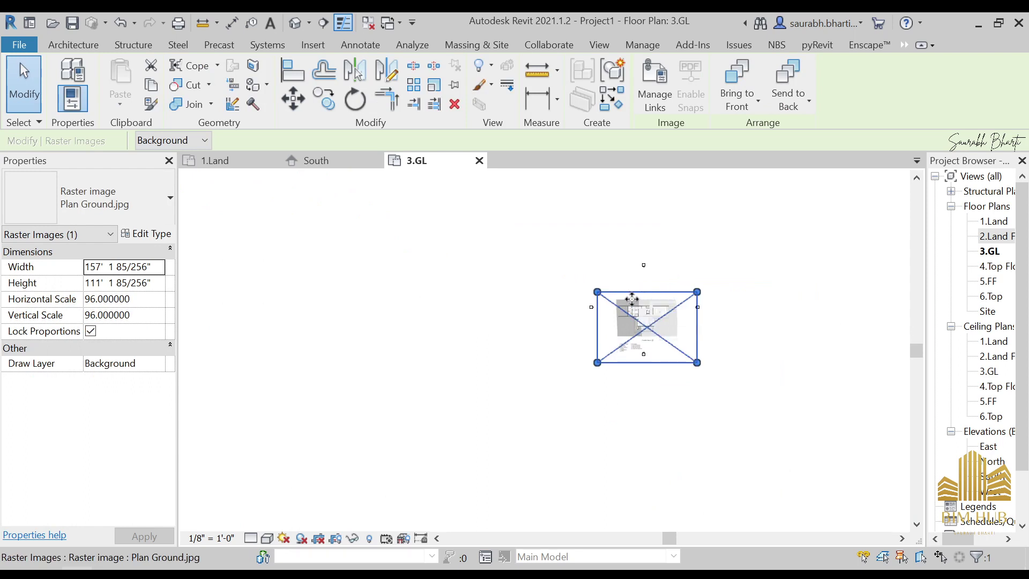
scroll(632, 298, up, 5)
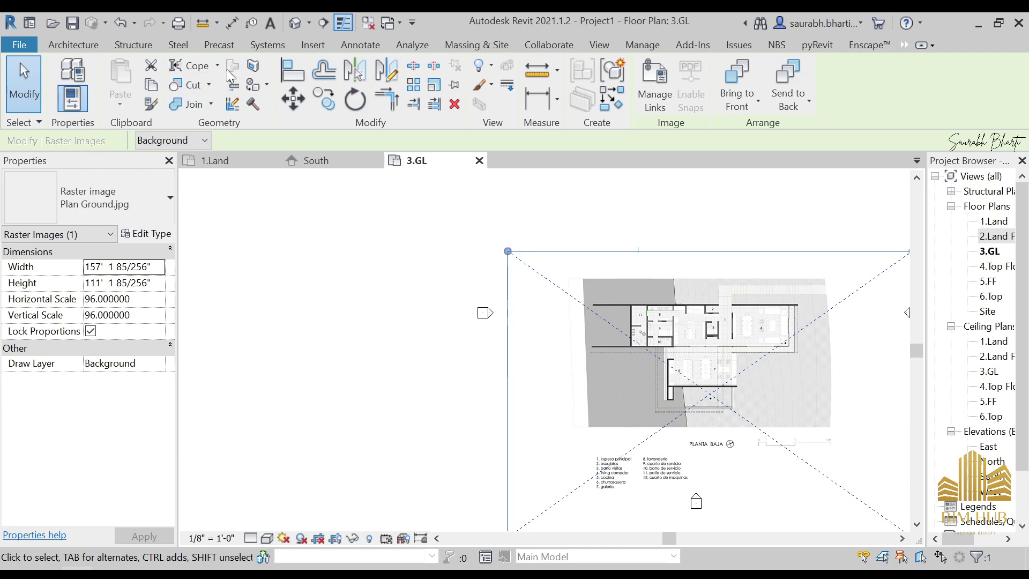
click(434, 93)
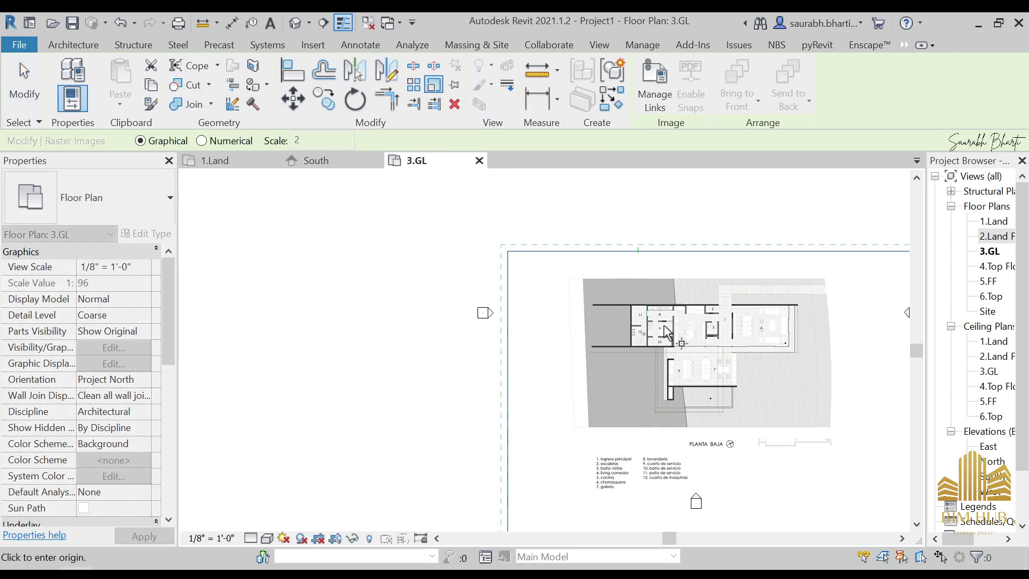
scroll(665, 317, up, 4)
scroll(627, 295, up, 6)
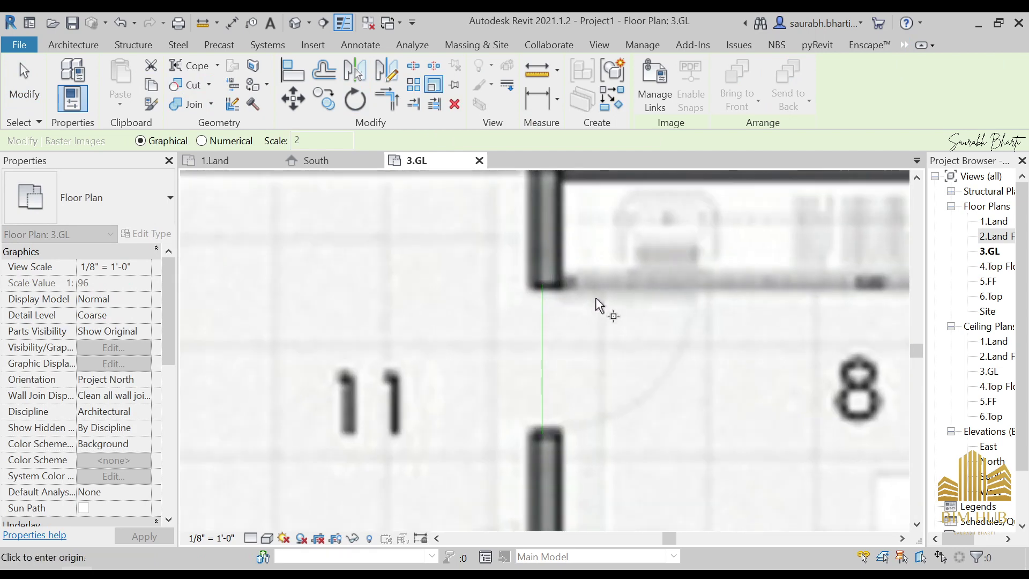
click(541, 284)
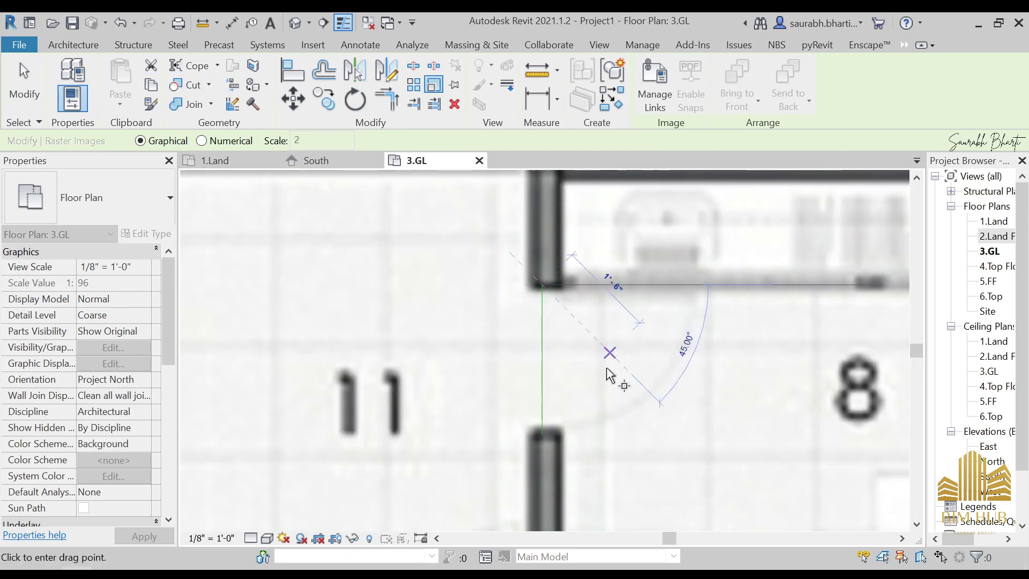
click(535, 435)
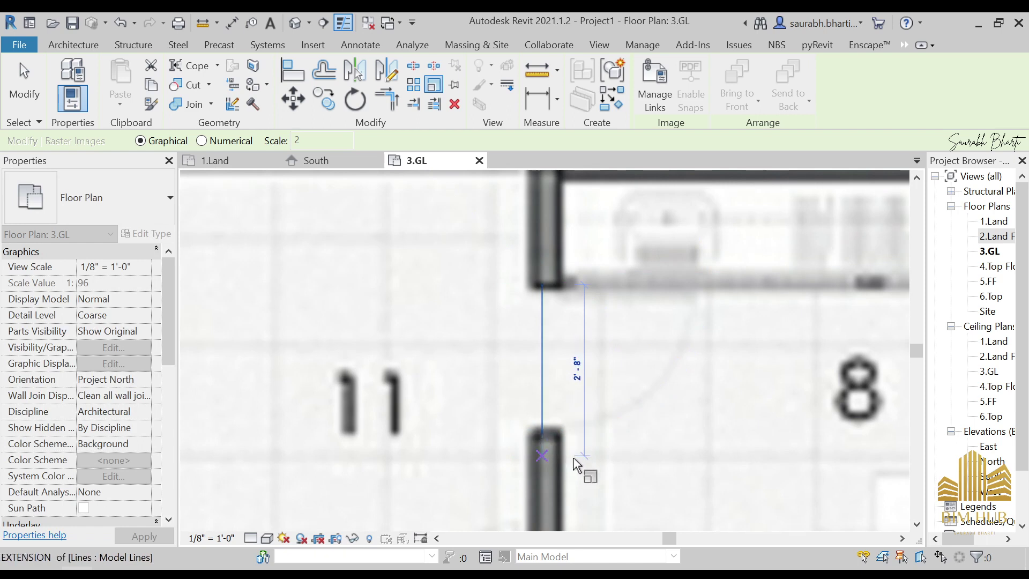
text(2')
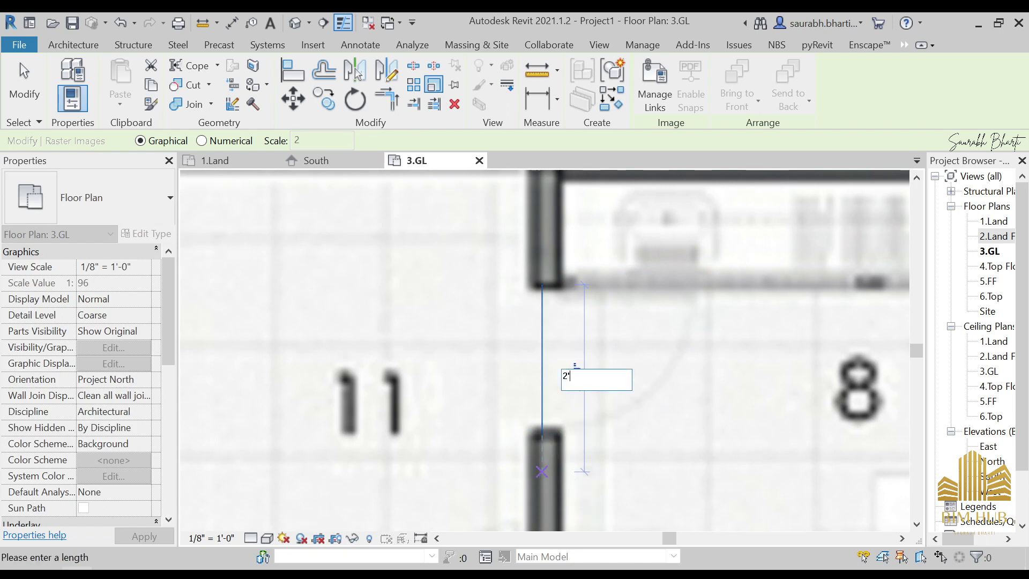
text(6")
key(Return)
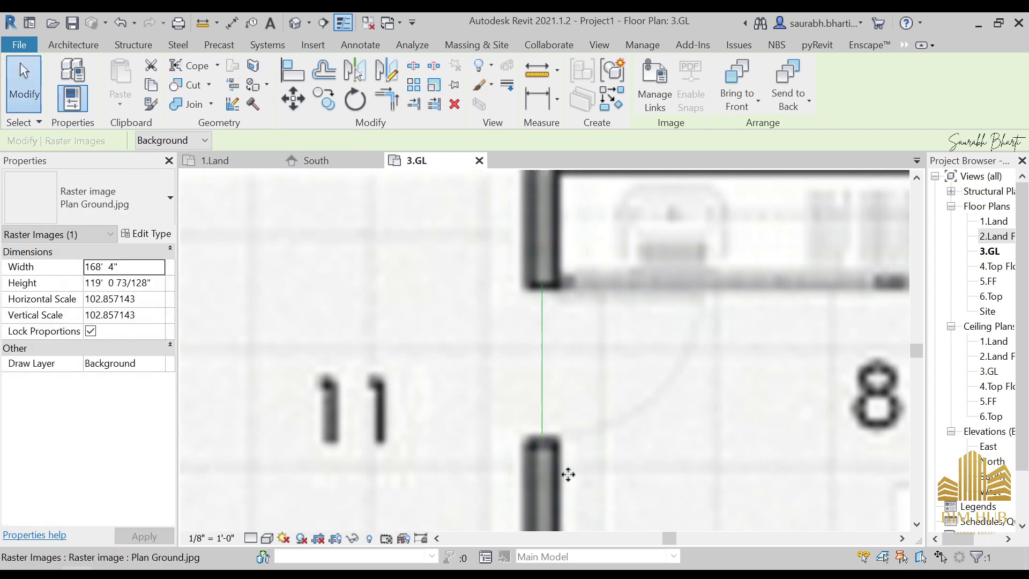
key(Escape)
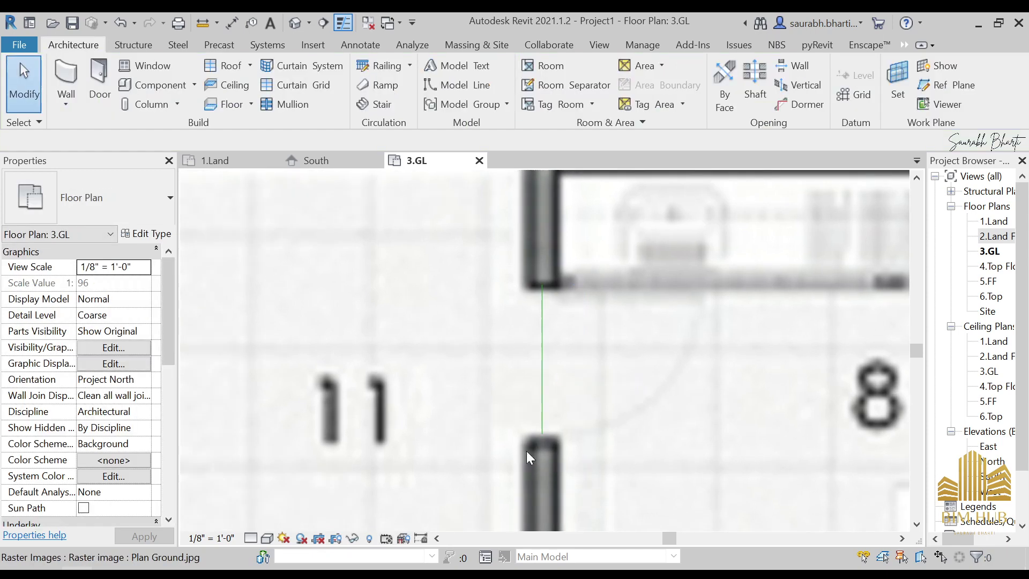
Step: Delete the reference line across the opening between rooms 11 and 8, and check the rescaled ground plan
click(536, 337)
key(Escape)
scroll(534, 374, down, 6)
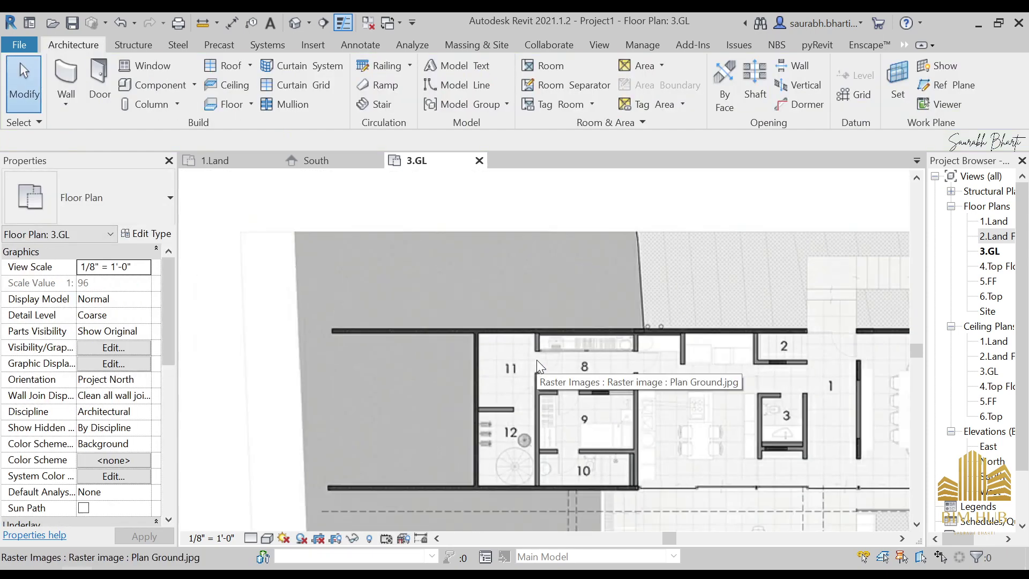
scroll(541, 303, up, 2)
scroll(539, 296, down, 6)
scroll(549, 285, up, 3)
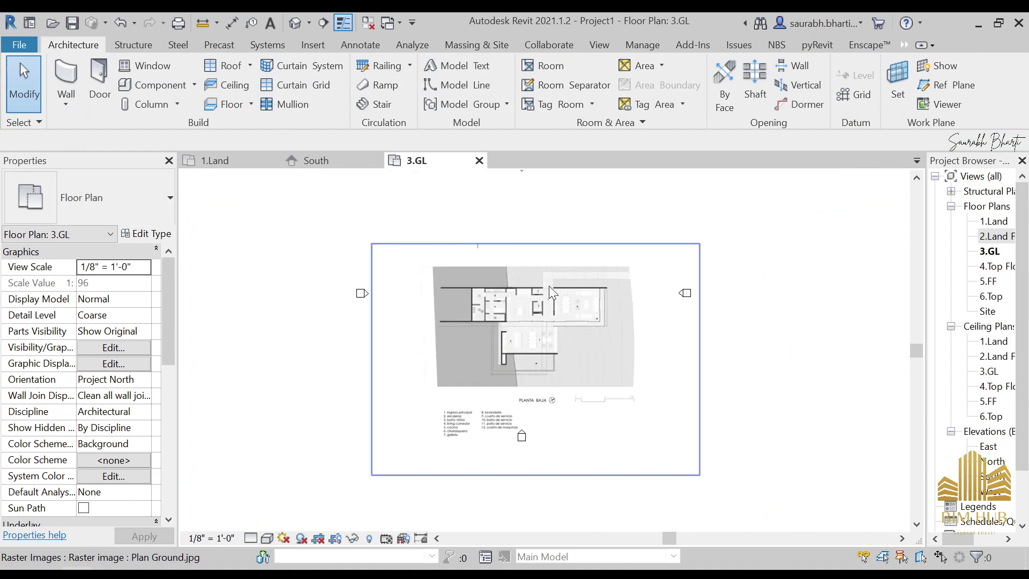
scroll(476, 285, up, 2)
scroll(399, 290, up, 3)
middle_drag(500, 309, 469, 297)
middle_drag(786, 288, 786, 281)
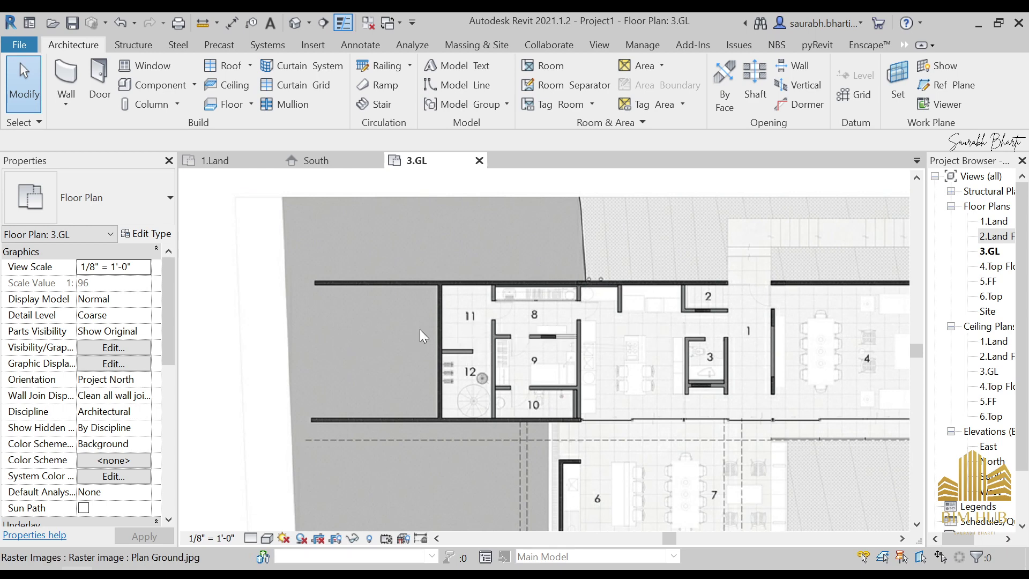
Step: Duplicate the Generic - 8" basic wall type as Generic - 9"
click(66, 75)
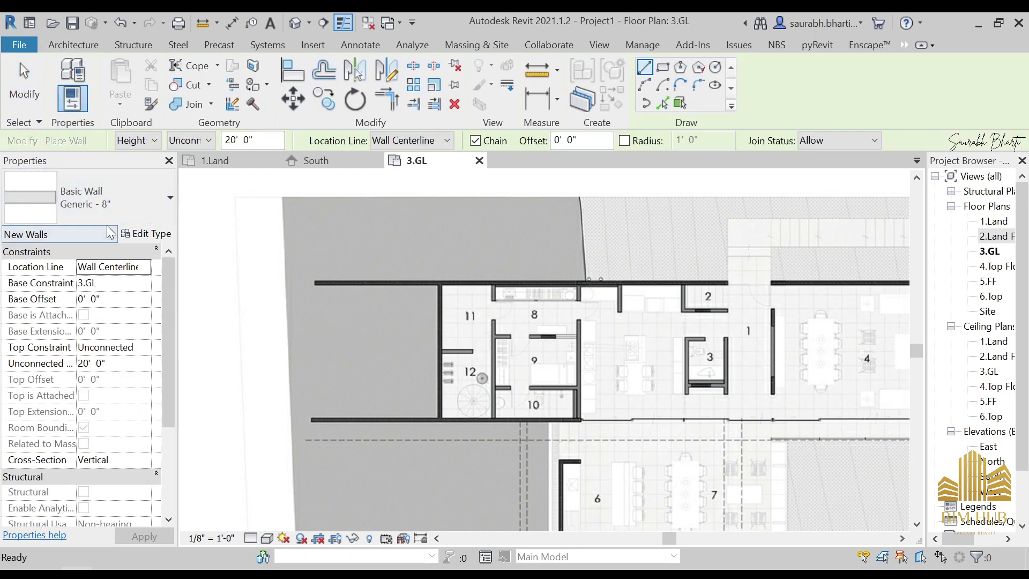
click(120, 198)
click(120, 196)
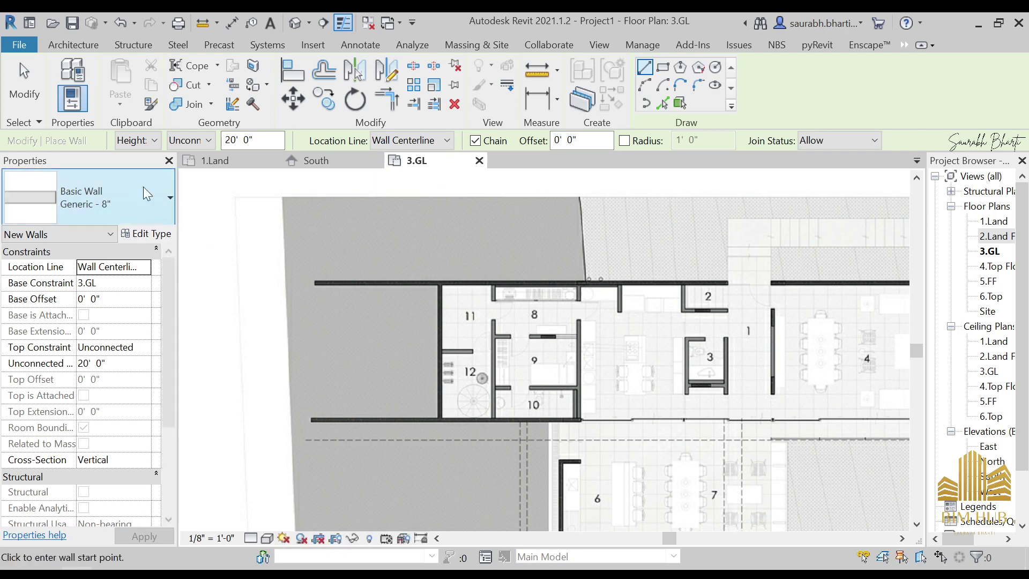
click(159, 236)
click(860, 136)
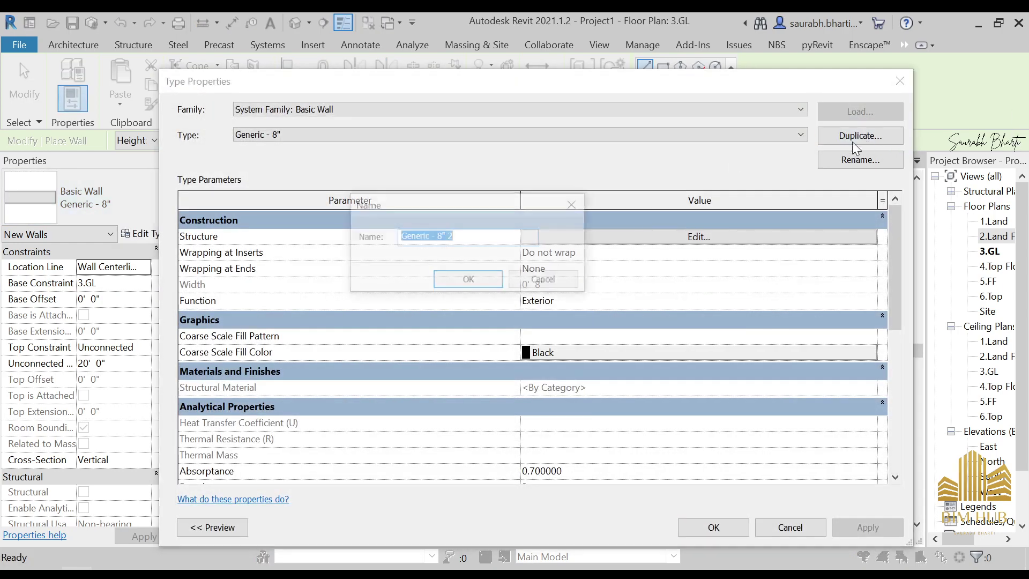
click(465, 240)
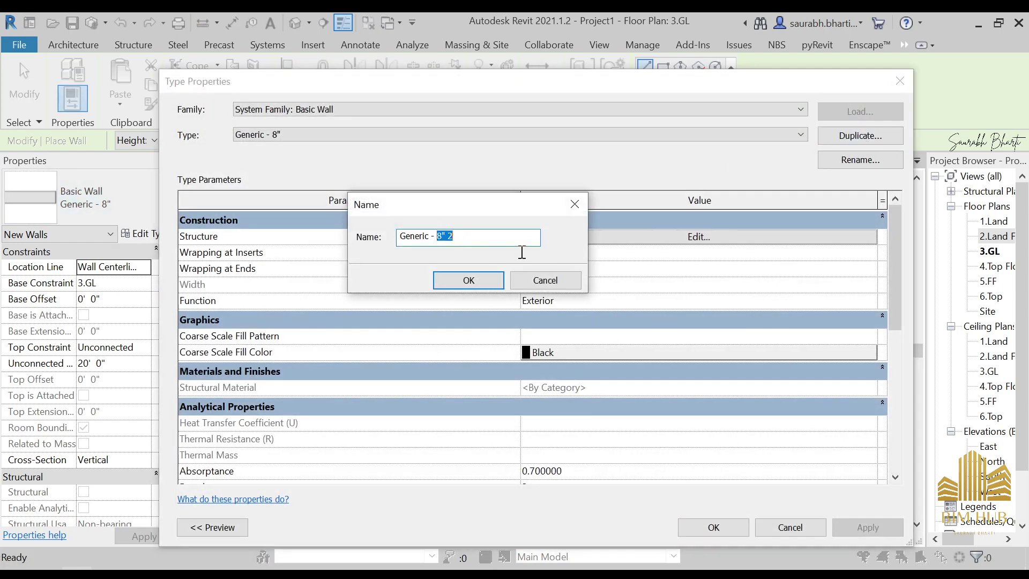
text(9")
key(Return)
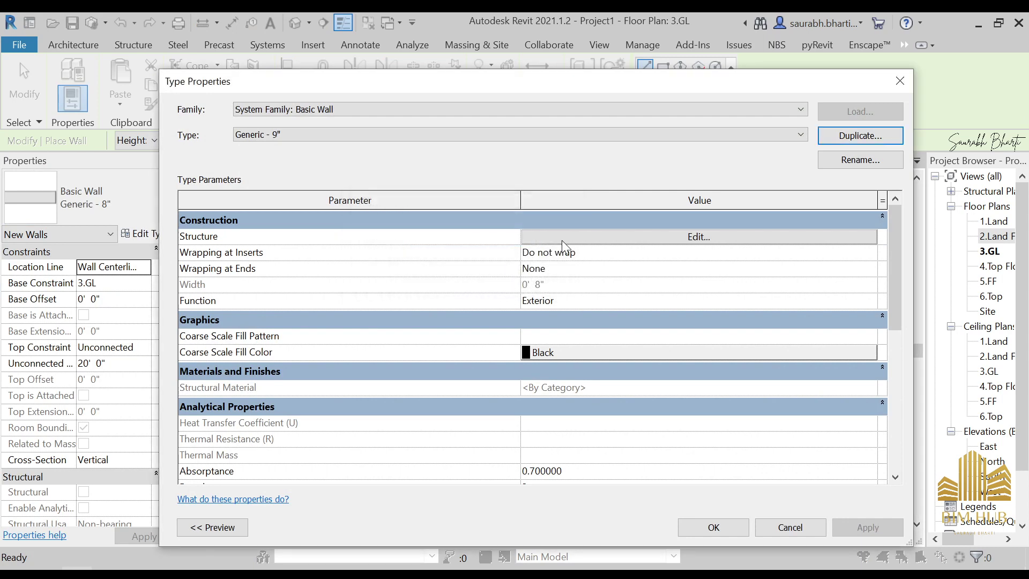
Step: Set the structure layer thickness of the Generic - 9" wall type to 0' 9" and apply the type
click(686, 238)
click(597, 239)
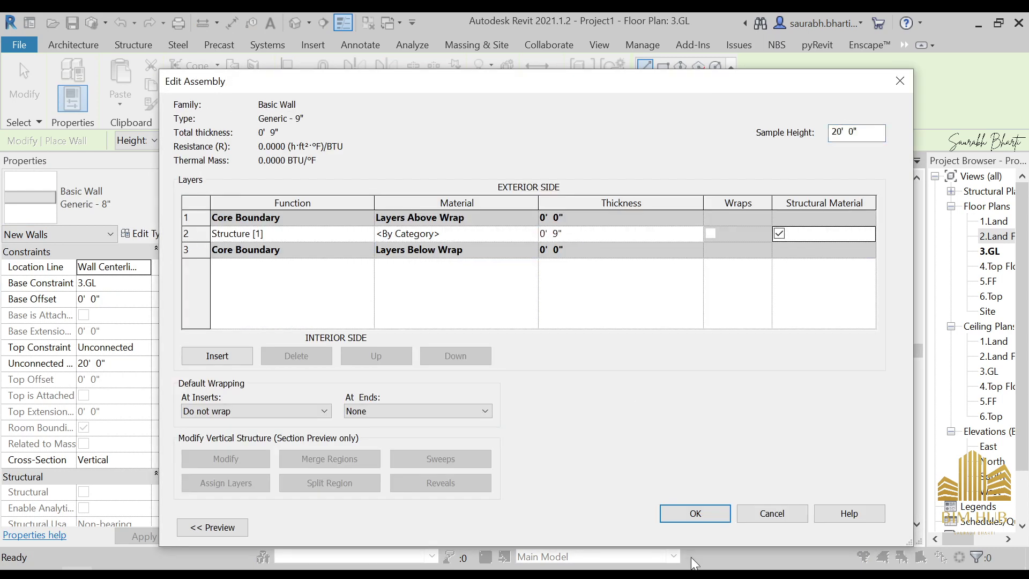
click(692, 515)
click(713, 526)
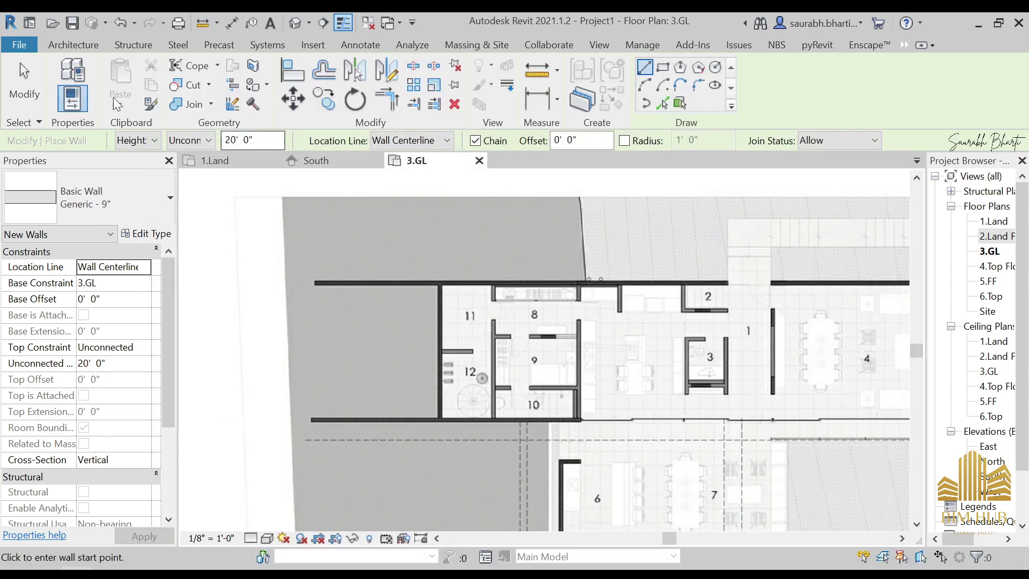
Step: Duplicate the wall type as Generic - 4.5" and set its structure layer thickness to 4.5"
click(142, 235)
click(860, 135)
key(End)
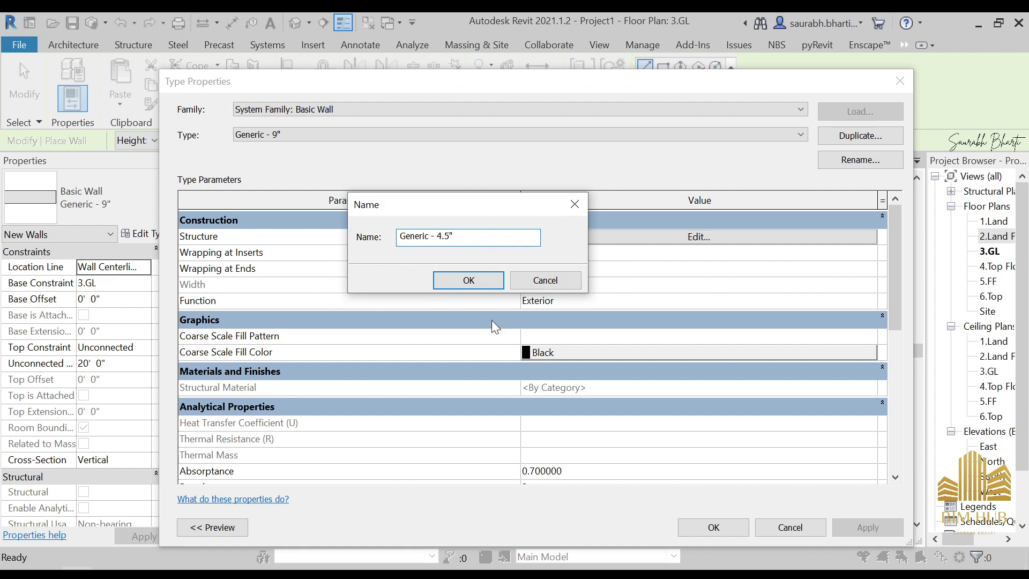
click(468, 281)
click(745, 237)
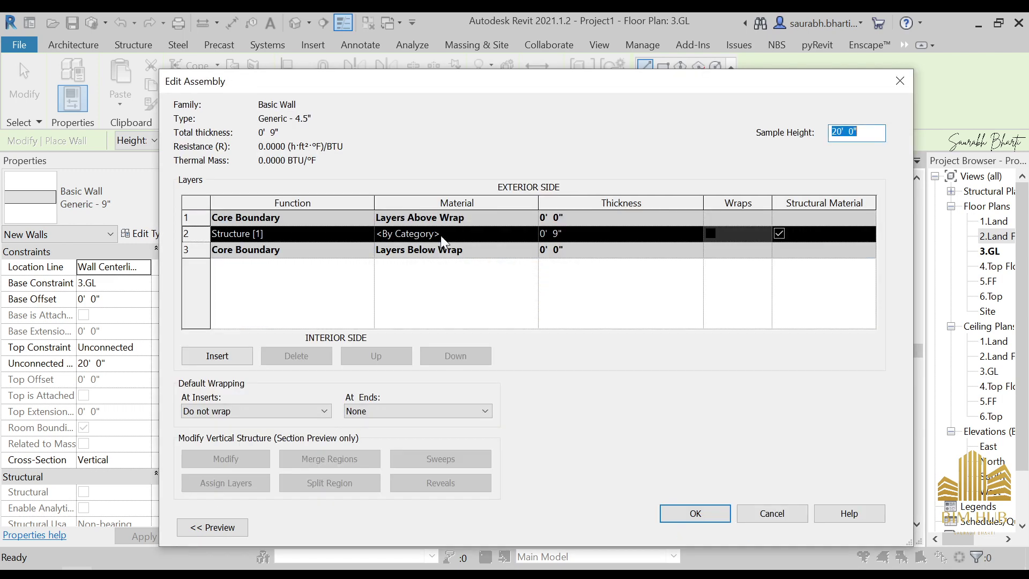
click(598, 236)
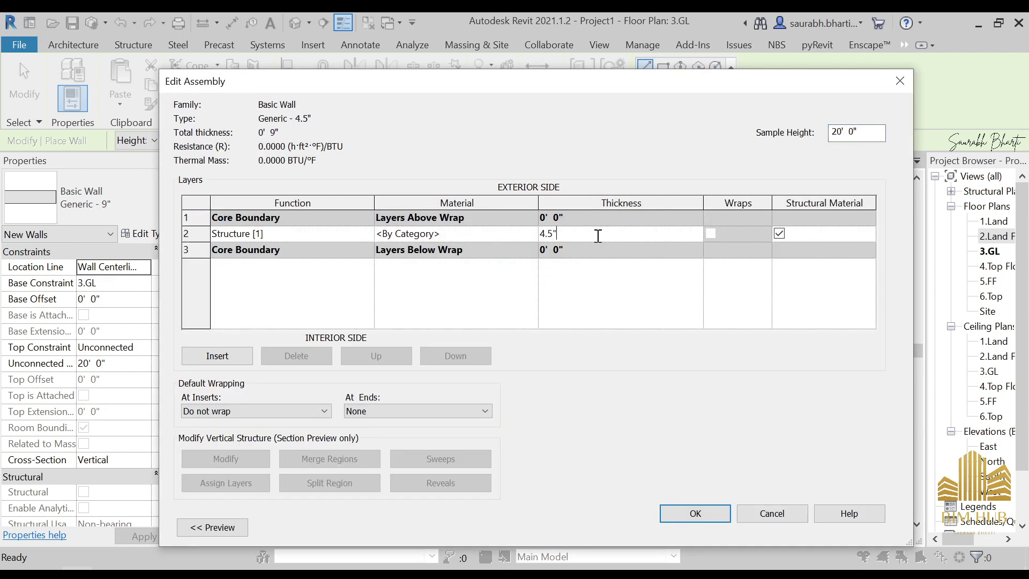
click(705, 513)
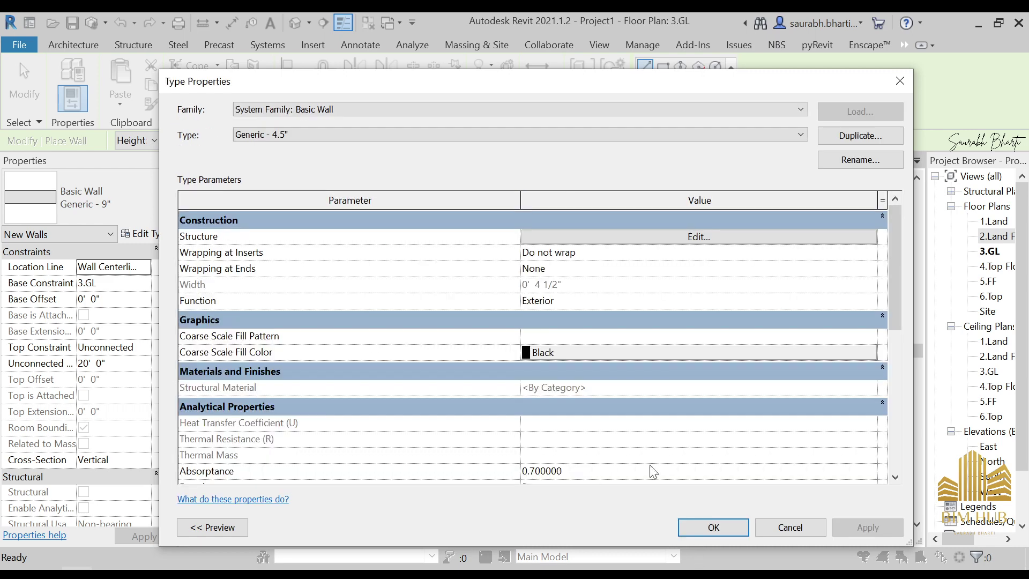
click(706, 524)
Step: Leave wall placement and delete the leftover short vertical line above the ground plan image
scroll(504, 288, down, 3)
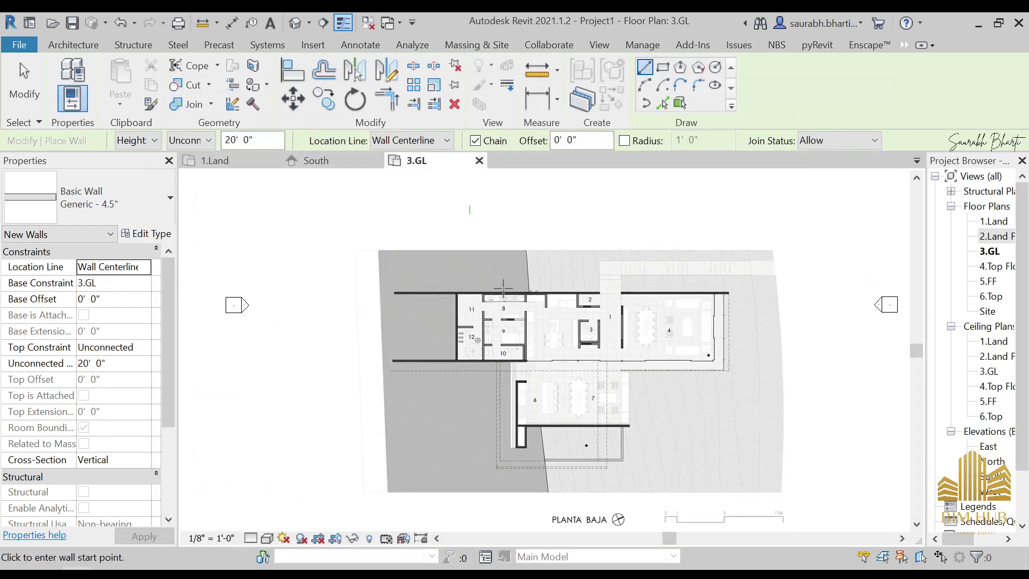
key(Escape)
scroll(470, 207, up, 2)
click(471, 207)
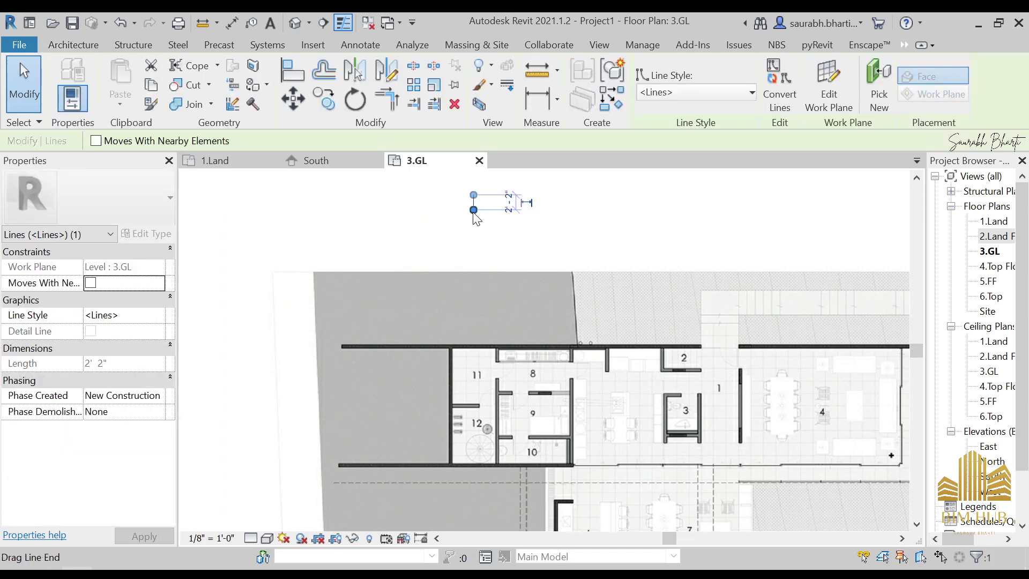
key(Delete)
Step: Move the Plan Ground.jpg image up so it sits between the four elevation markers
scroll(413, 211, down, 2)
click(494, 242)
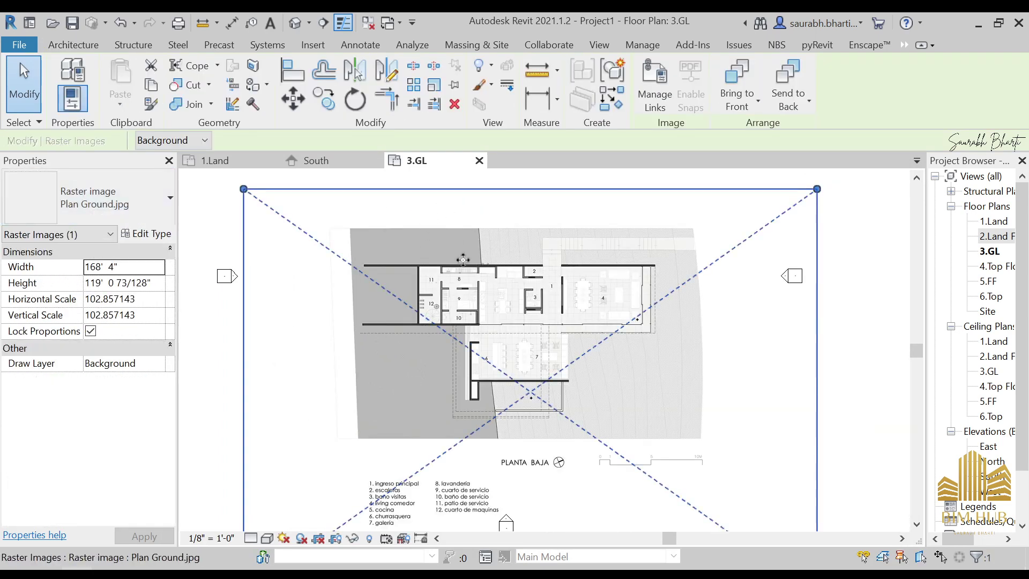
scroll(484, 270, down, 2)
middle_drag(498, 290, 549, 358)
drag(527, 338, 520, 287)
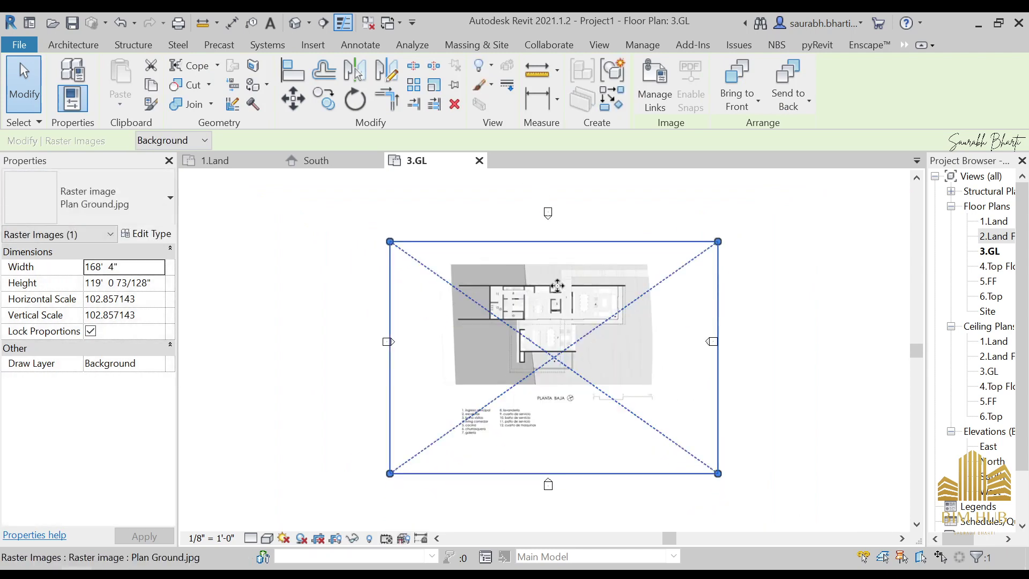
key(Escape)
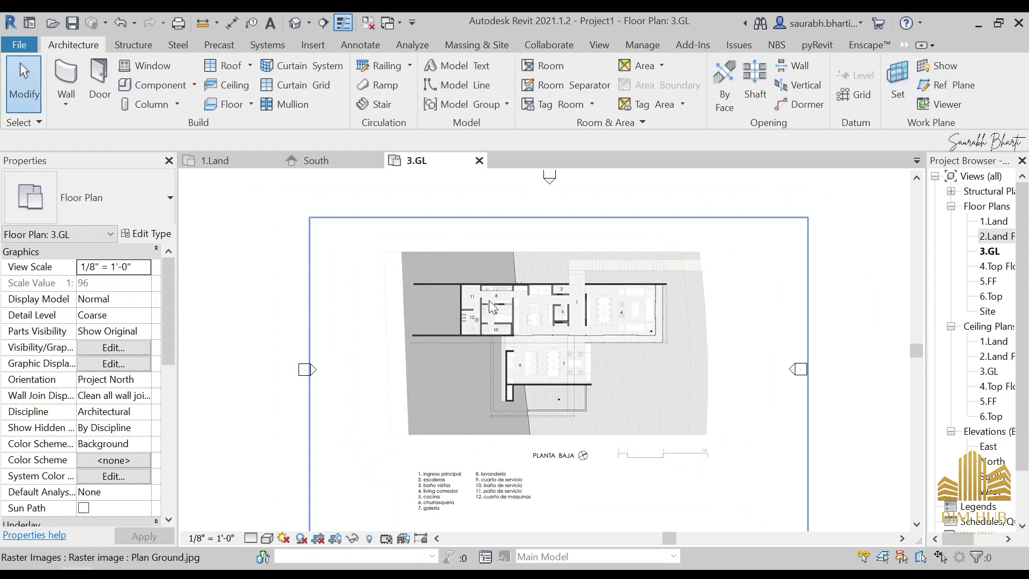
scroll(489, 300, up, 1)
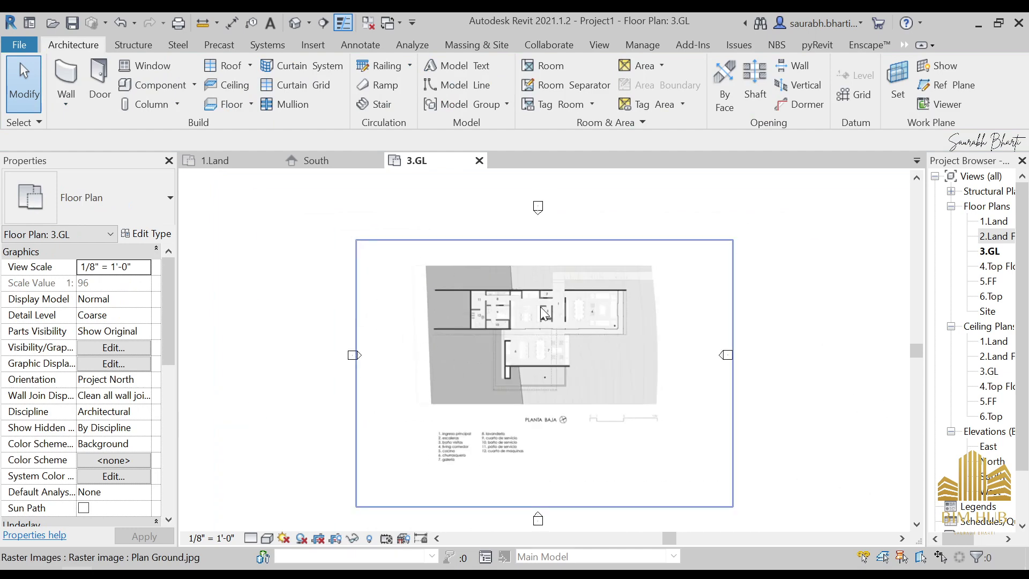
Step: Nudge the Plan Ground.jpg image slightly left and up, and pin it in place
click(541, 307)
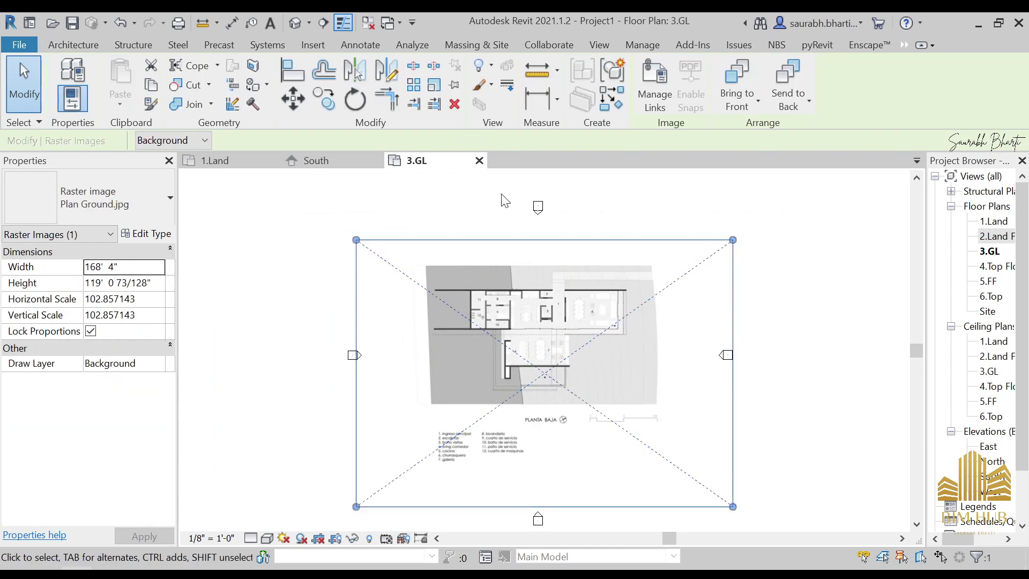
key(Left)
key(Left)
key(Up)
key(Up)
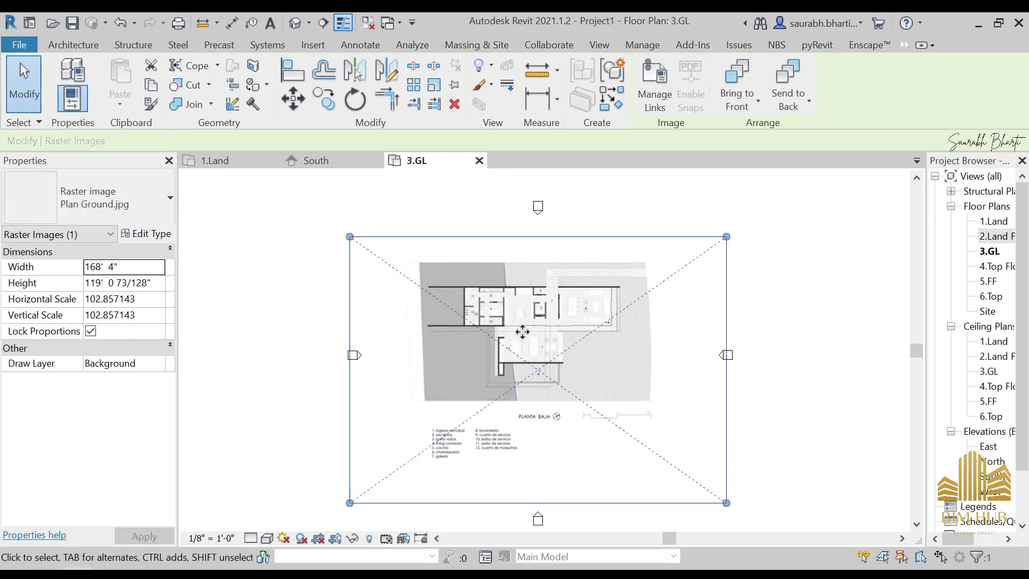
click(455, 84)
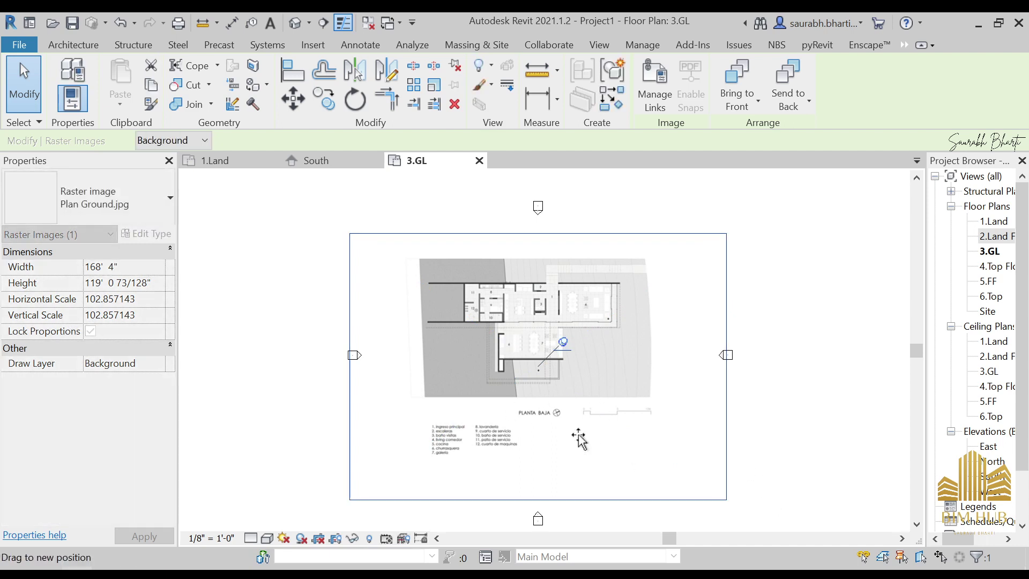
Step: Unpin the Plan Ground.jpg image, move it down and slightly right, and pin it again
click(563, 343)
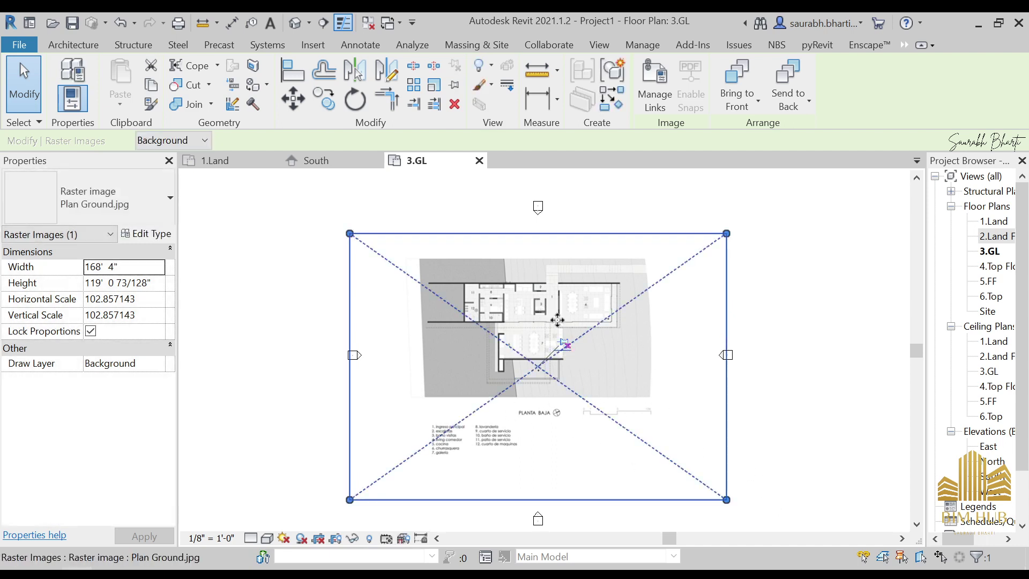
drag(558, 320, 561, 354)
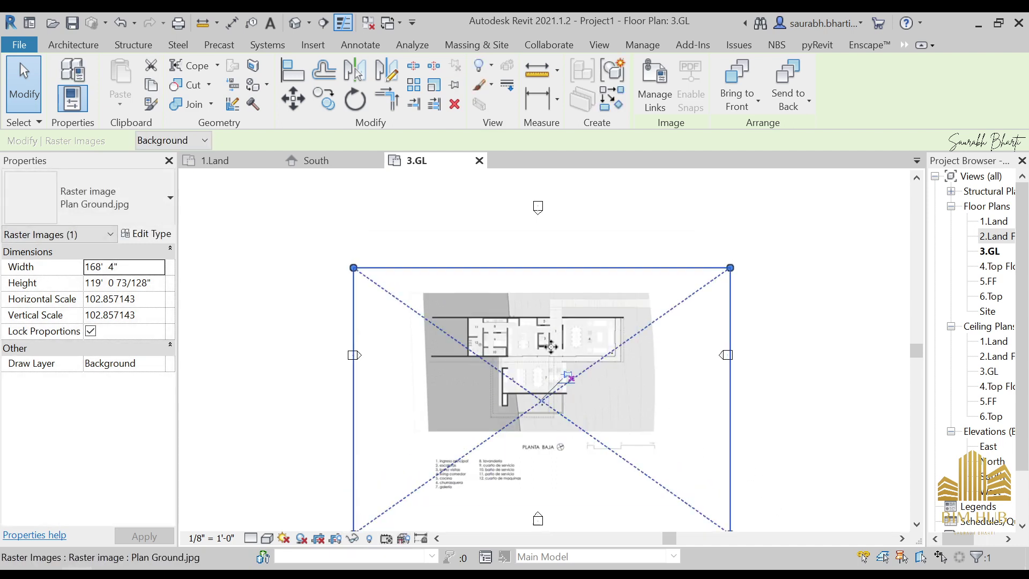
click(571, 378)
scroll(524, 364, up, 3)
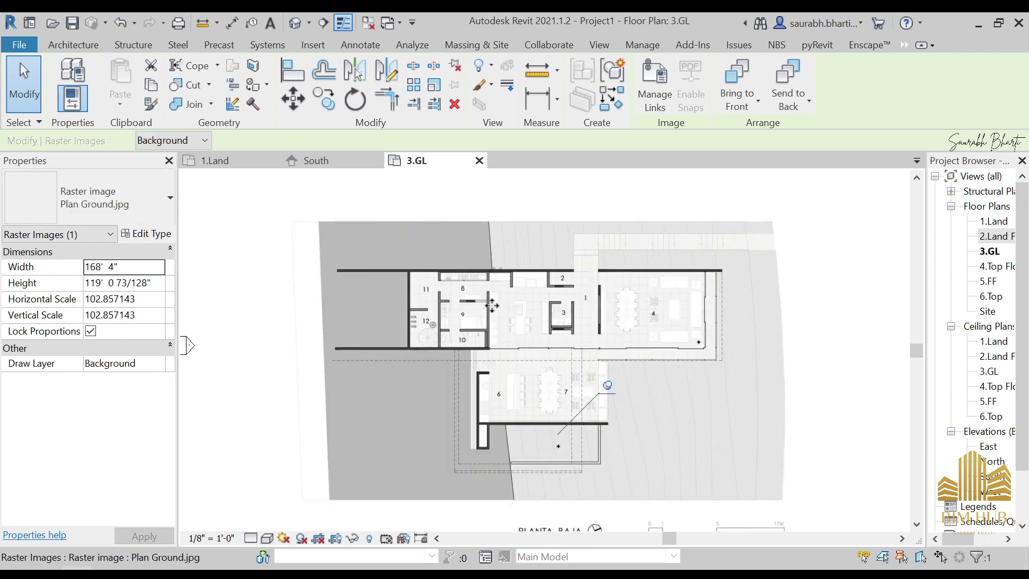
key(Escape)
scroll(492, 306, down, 4)
scroll(453, 302, up, 4)
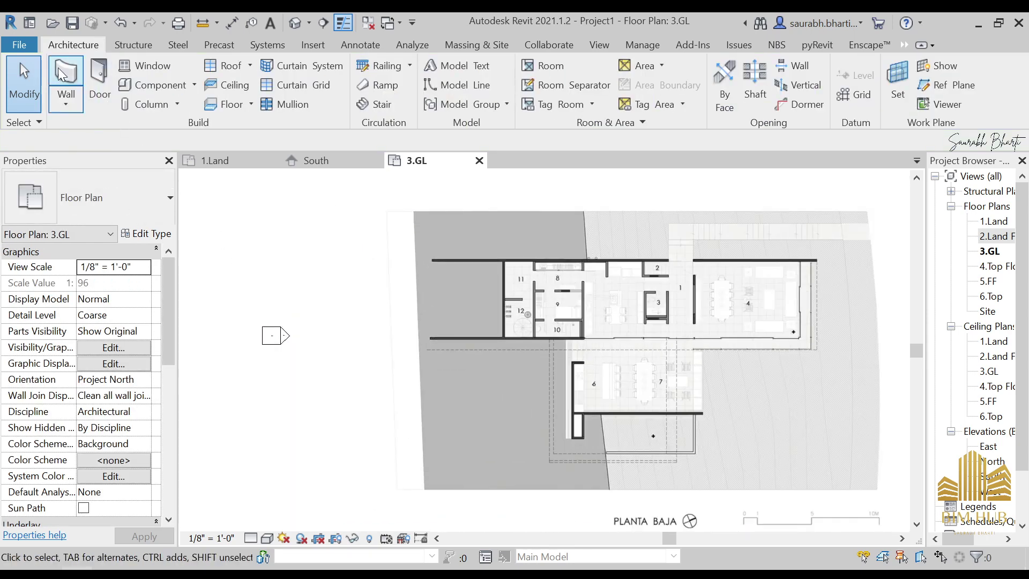
Step: Set up new walls with the Generic - 9" type and the top constraint Up to level: 4.Top Floor Slope
click(58, 67)
click(81, 188)
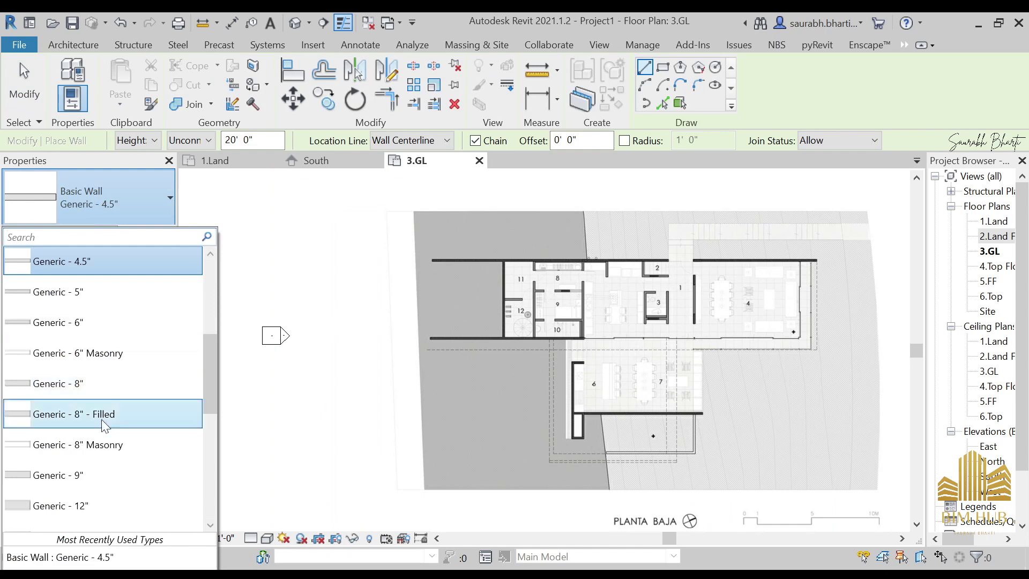
click(88, 480)
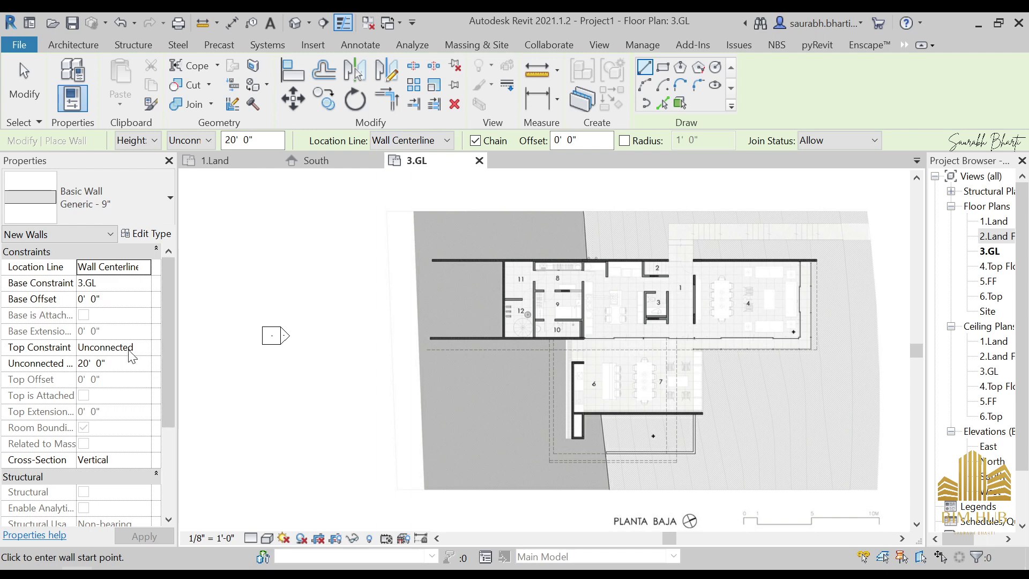
click(148, 348)
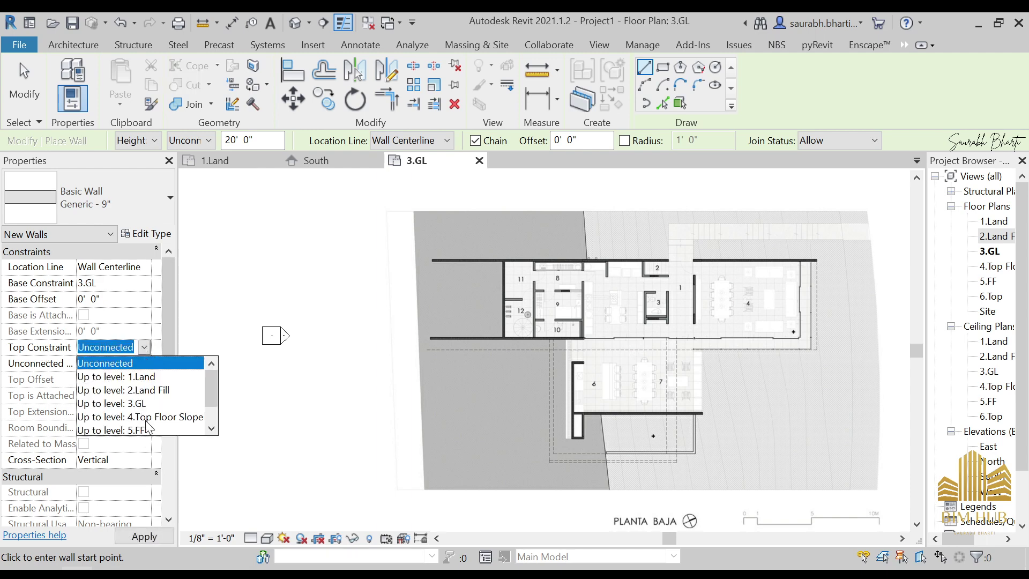
click(168, 417)
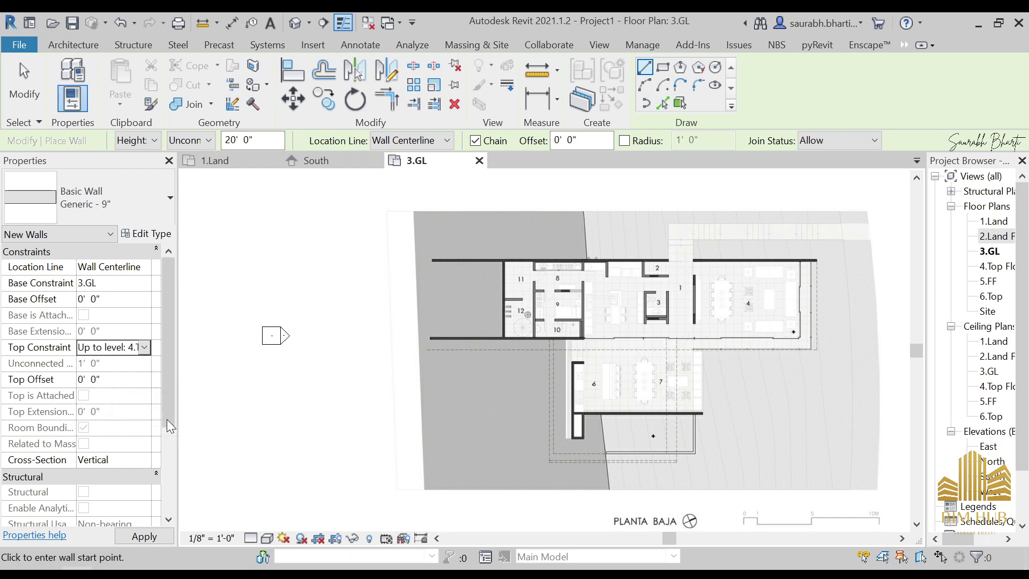
scroll(344, 318, up, 3)
scroll(336, 303, up, 3)
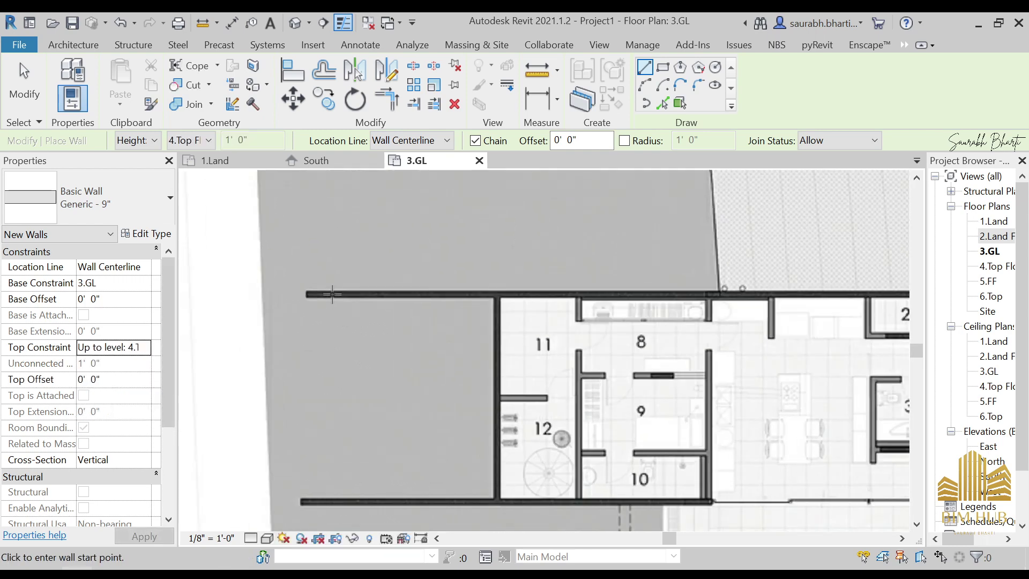
click(415, 141)
click(344, 156)
scroll(394, 225, down, 5)
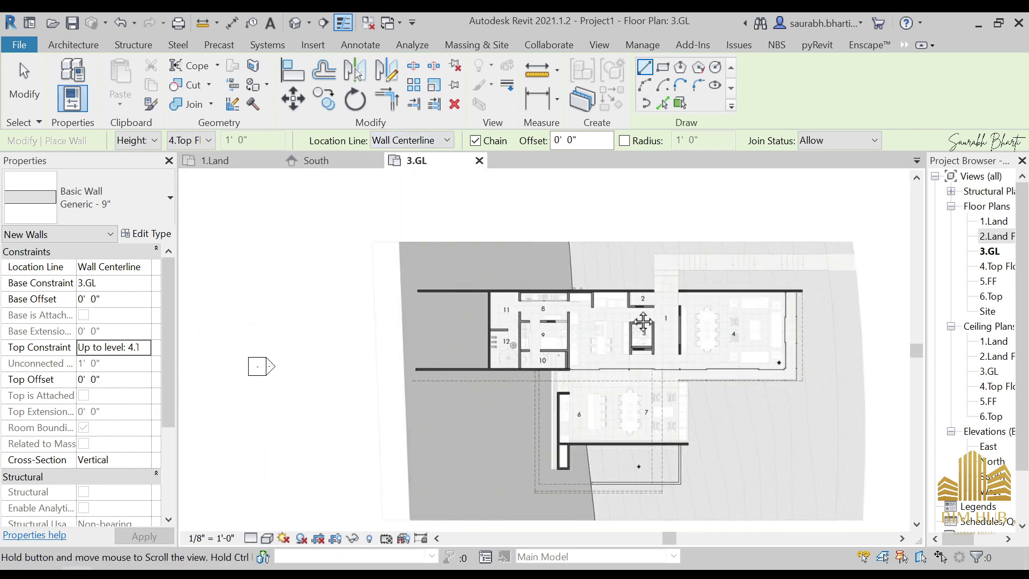
scroll(365, 219, down, 2)
key(Escape)
key(Escape)
scroll(512, 226, down, 2)
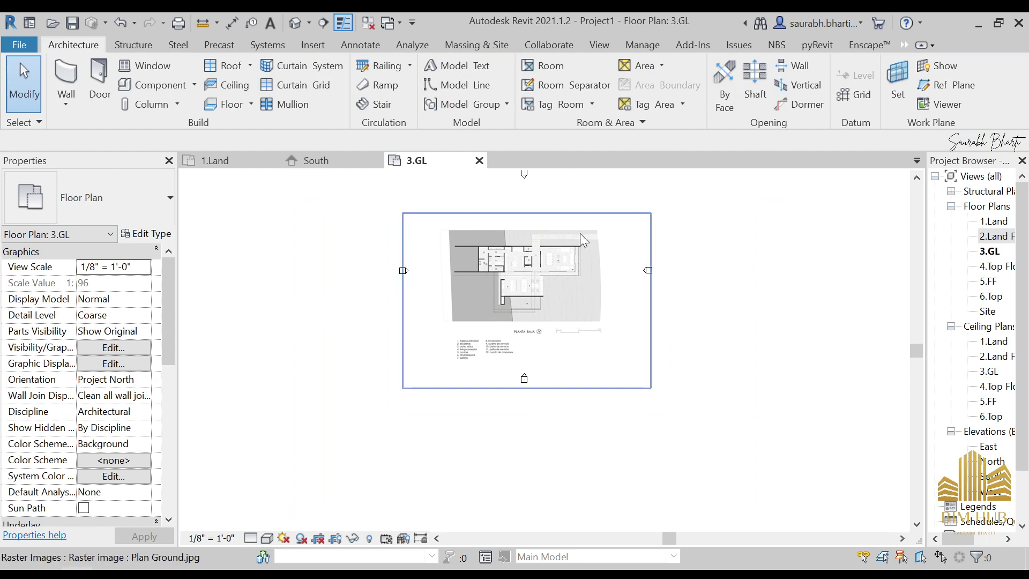
Step: Draw a horizontal grid line along the upper long wall, from its west end to east of the plan image
scroll(467, 248, up, 4)
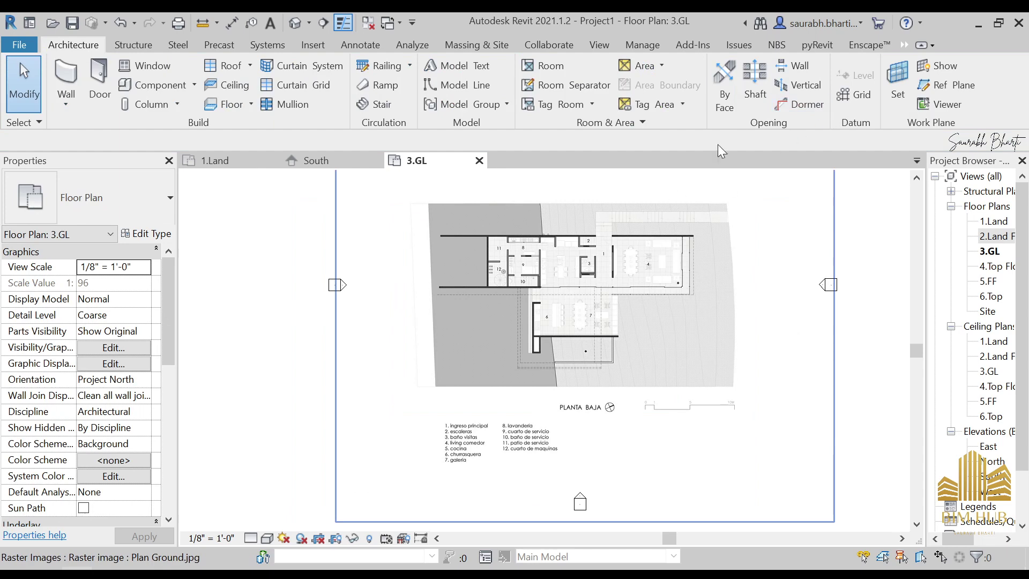
click(841, 96)
scroll(457, 218, up, 5)
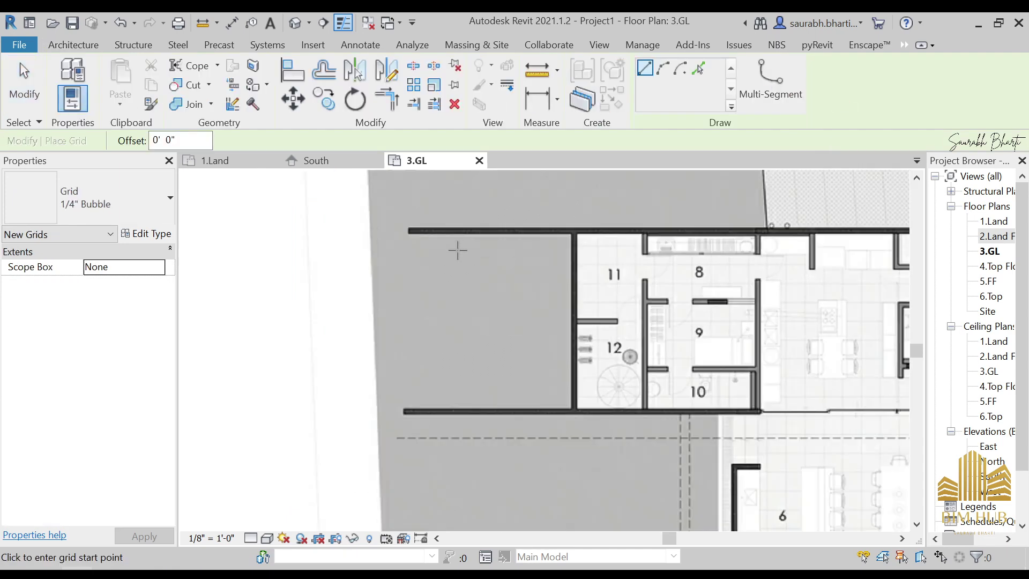
middle_drag(400, 228, 335, 240)
scroll(328, 229, up, 1)
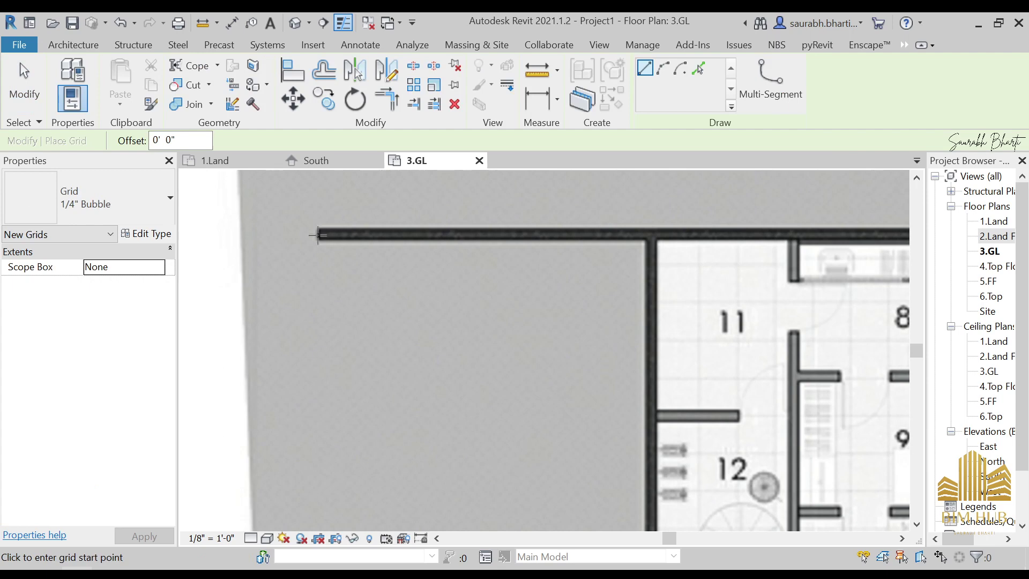
click(318, 235)
scroll(723, 230, down, 5)
middle_drag(723, 230, 505, 218)
scroll(505, 219, down, 2)
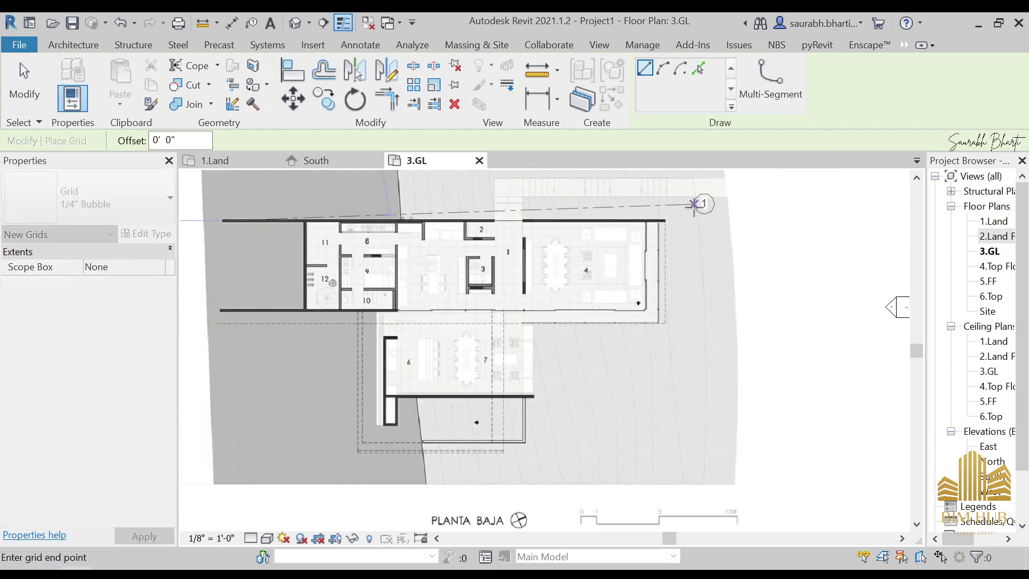
scroll(806, 221, down, 3)
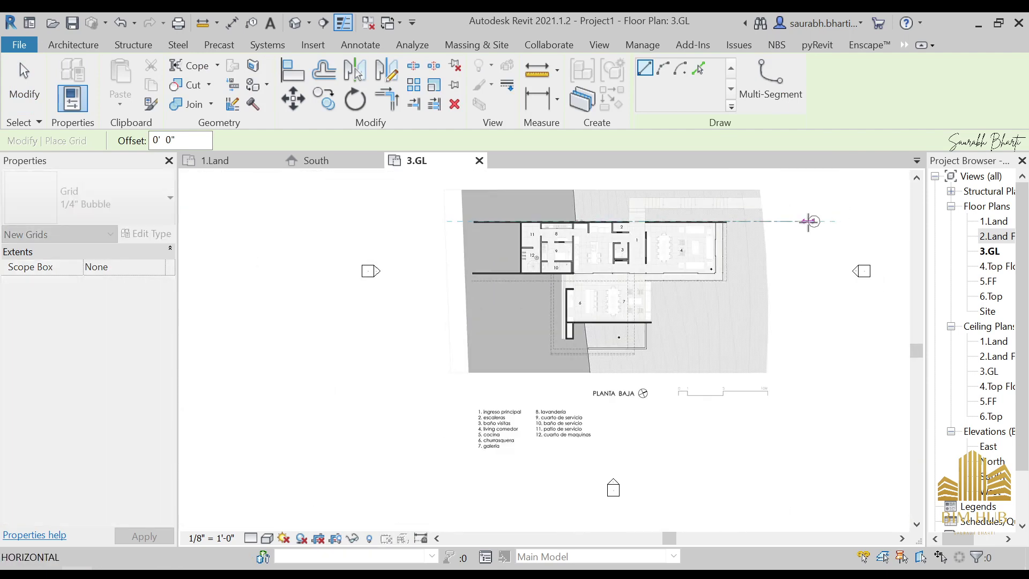
click(846, 220)
Step: Draw a horizontal grid line along the long wall below rooms 10 and 12, ending level with the grid line above
scroll(515, 236, up, 5)
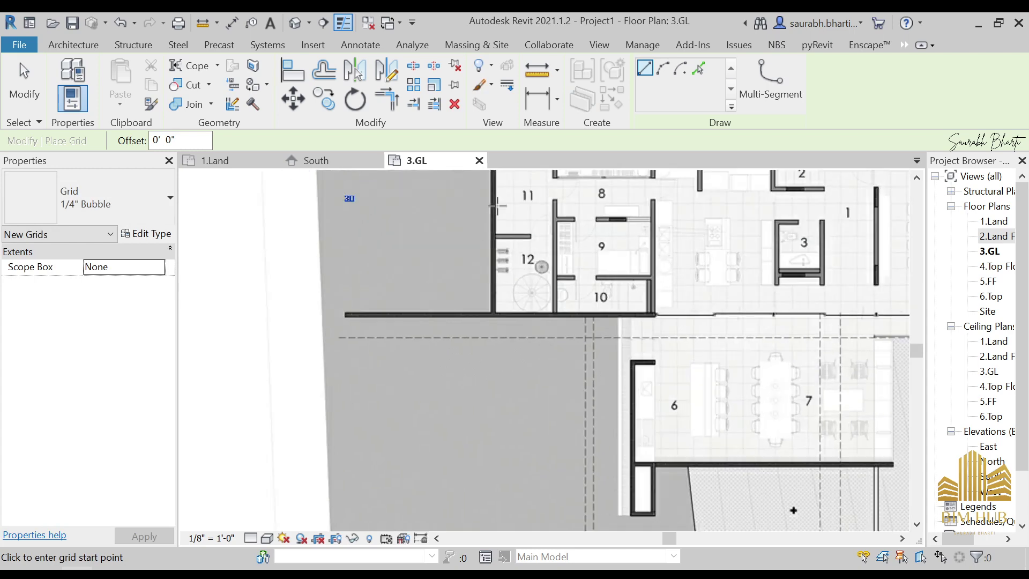
scroll(349, 317, up, 5)
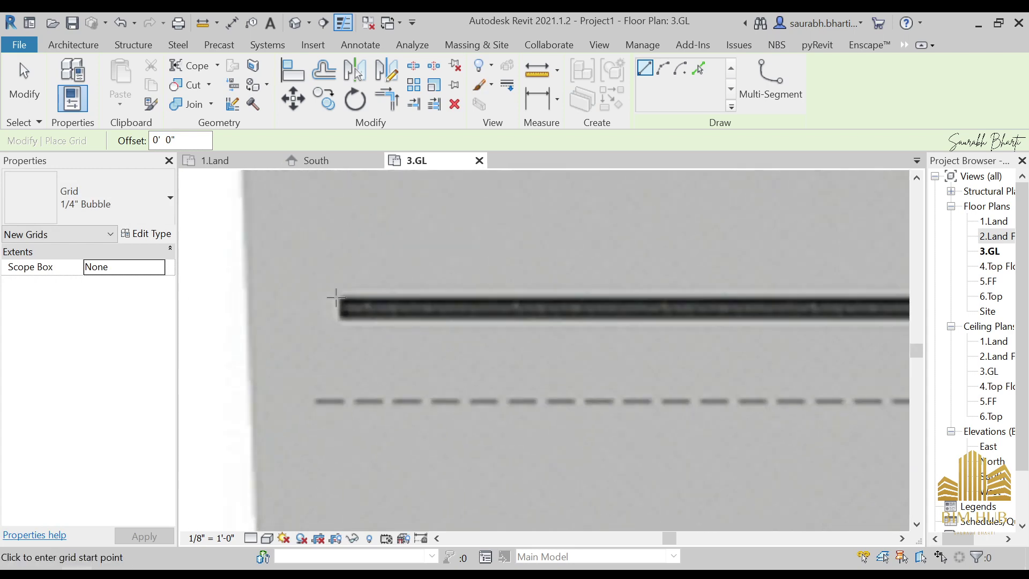
click(339, 309)
scroll(833, 321, down, 6)
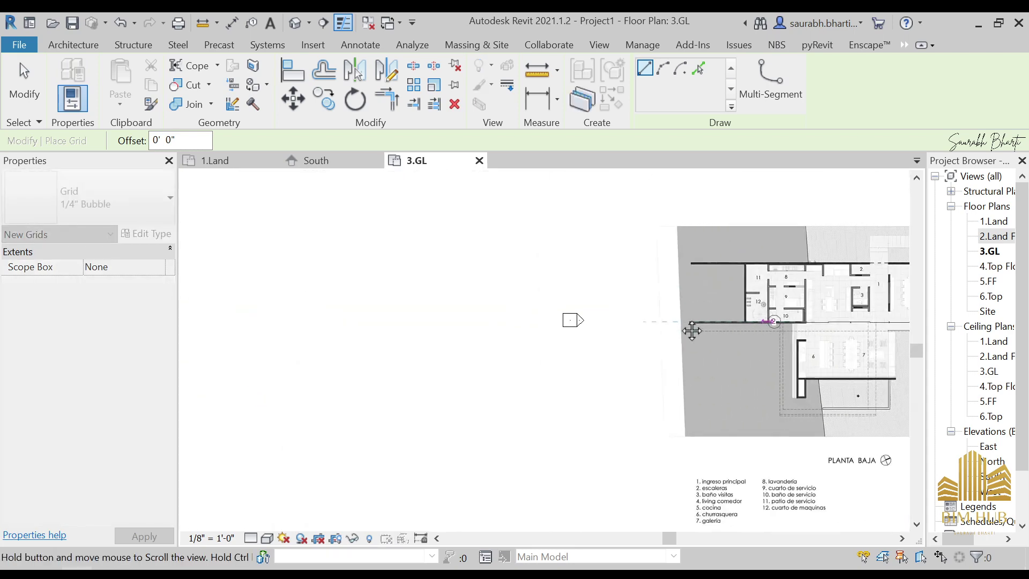
click(831, 320)
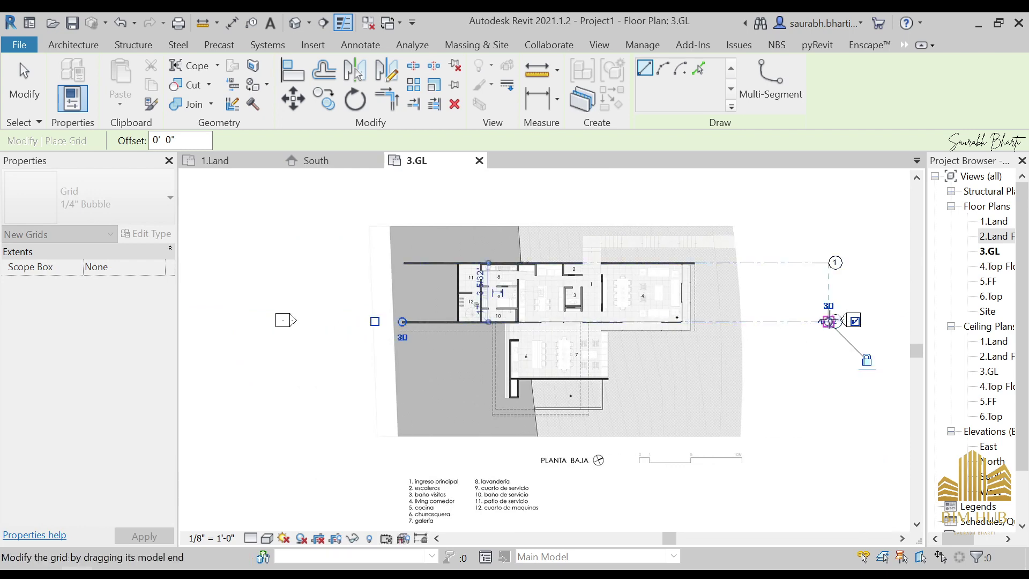
Step: Draw a horizontal grid line along the wall below rooms 6 and 7, ending in line with the other grid bubbles
middle_drag(686, 407, 698, 390)
scroll(528, 346, up, 6)
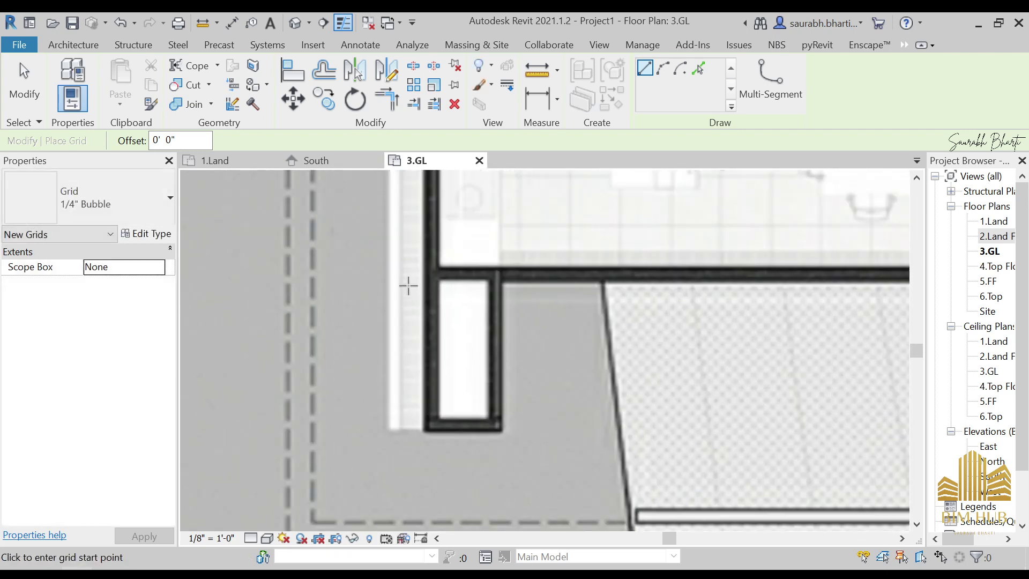
click(427, 273)
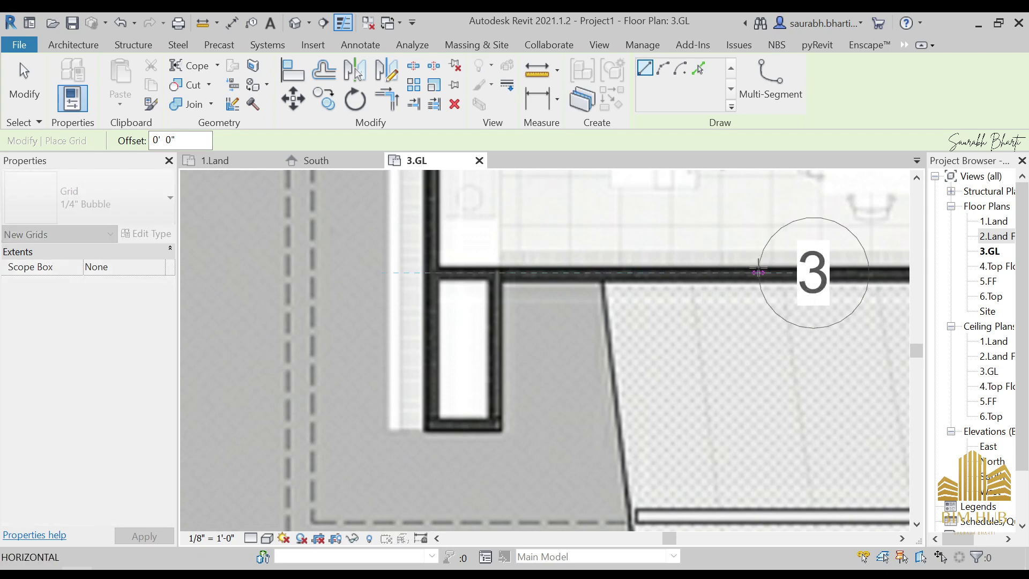
scroll(774, 268, down, 6)
middle_drag(834, 269, 471, 308)
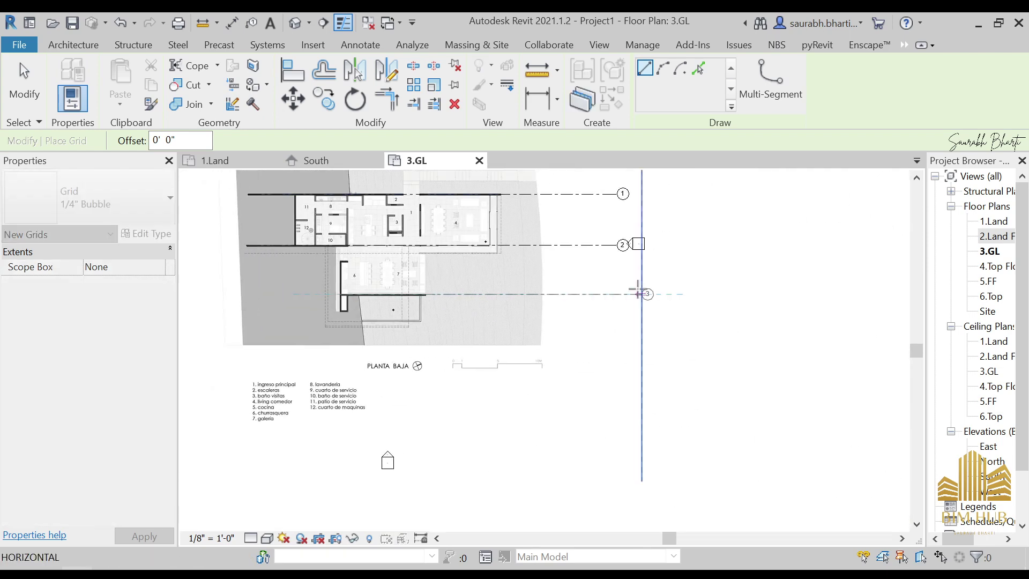
click(620, 289)
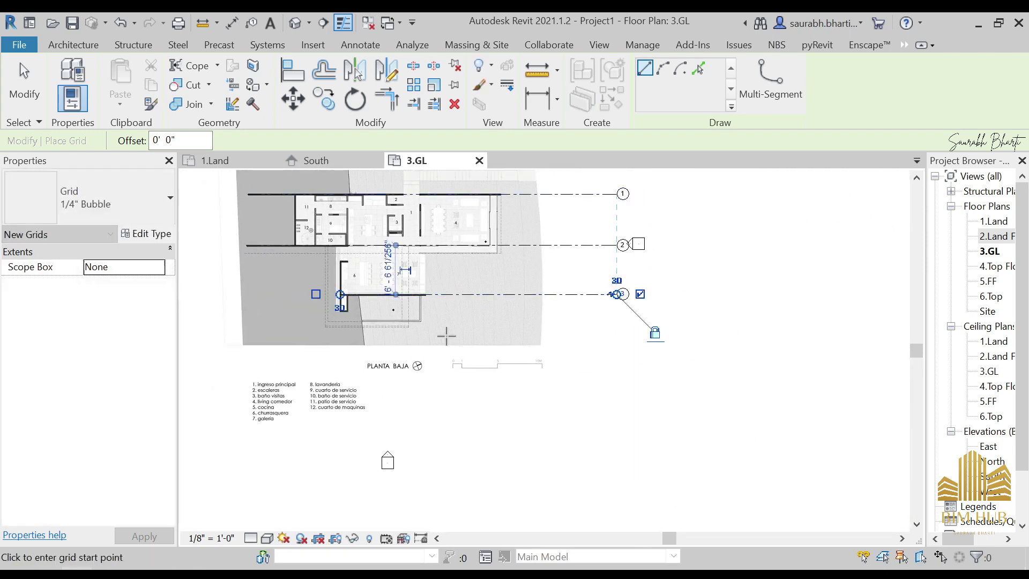
Step: Draw a horizontal grid line along the bottom wall of the small shaft below room 6, ending in line with the other bubbles
scroll(497, 280, up, 6)
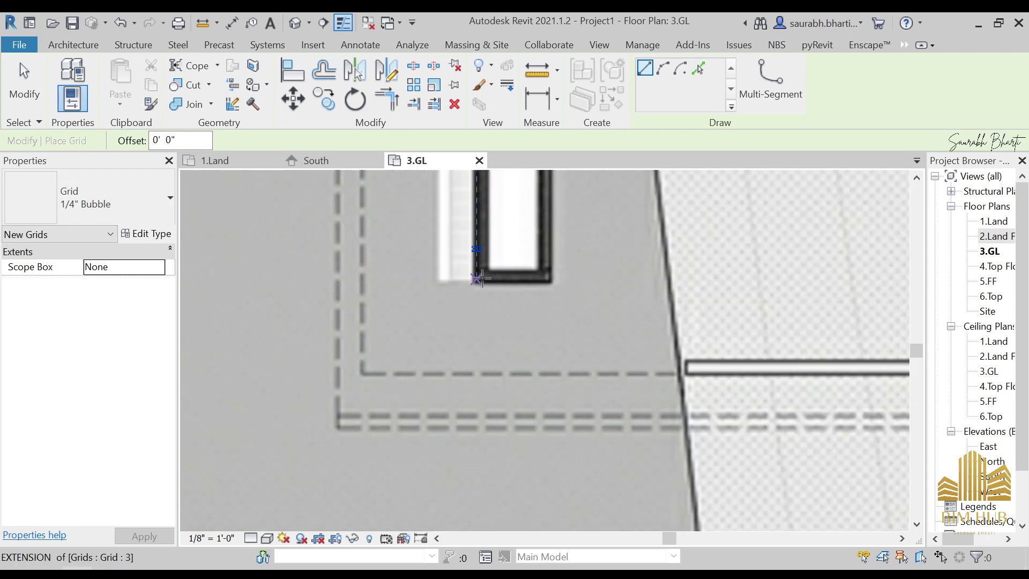
scroll(478, 277, up, 5)
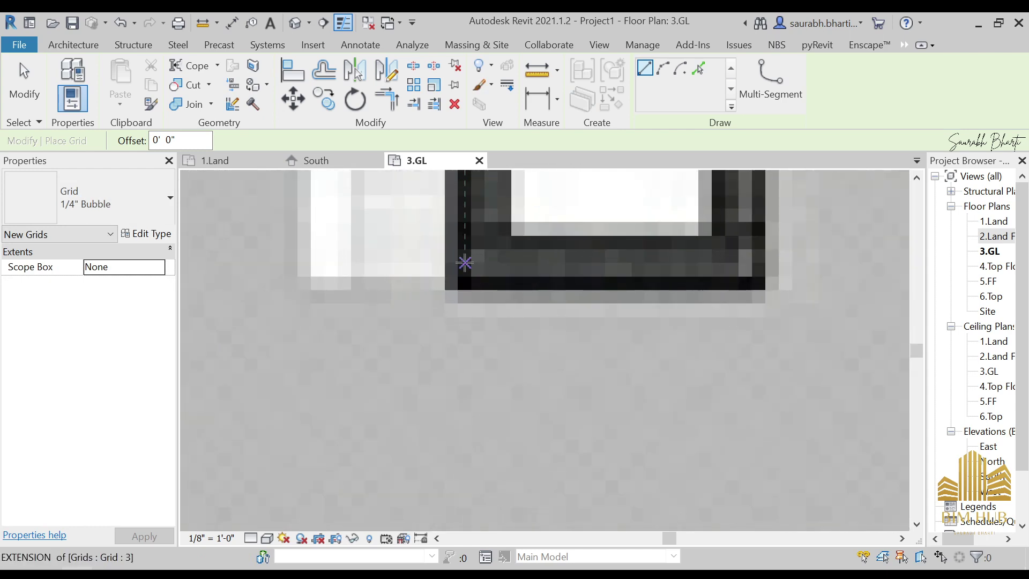
click(465, 259)
scroll(793, 262, down, 8)
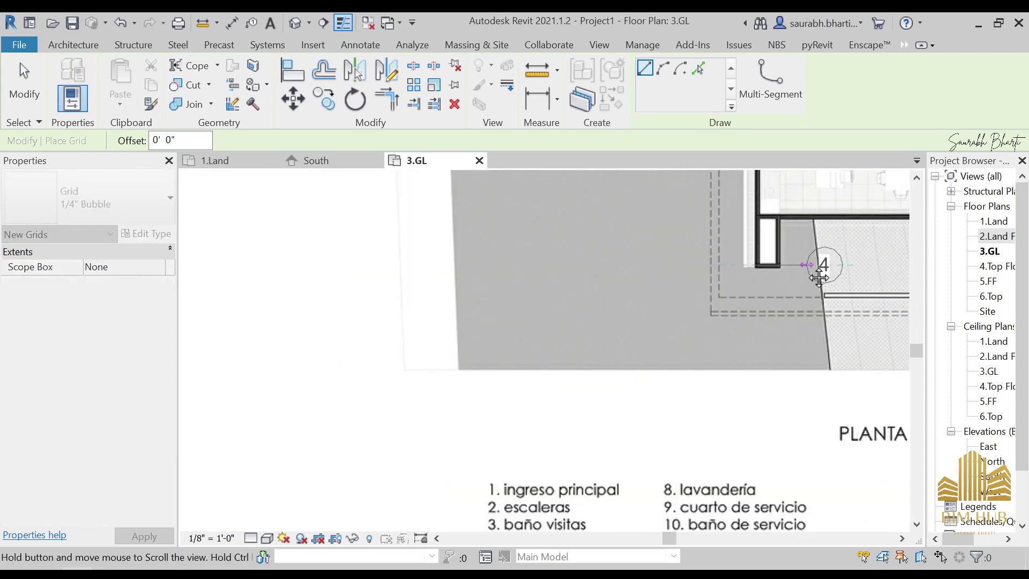
scroll(852, 289, down, 5)
scroll(746, 298, up, 3)
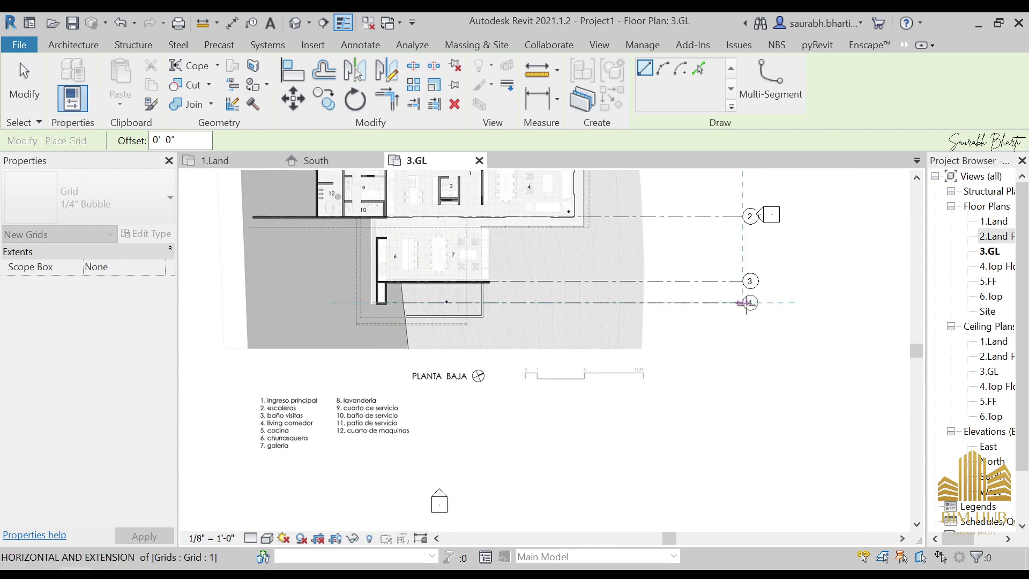
click(742, 303)
Step: Draw a horizontal grid line through the partition between rooms 11 and 12, ending in line with the other grid bubbles
middle_drag(528, 329, 634, 382)
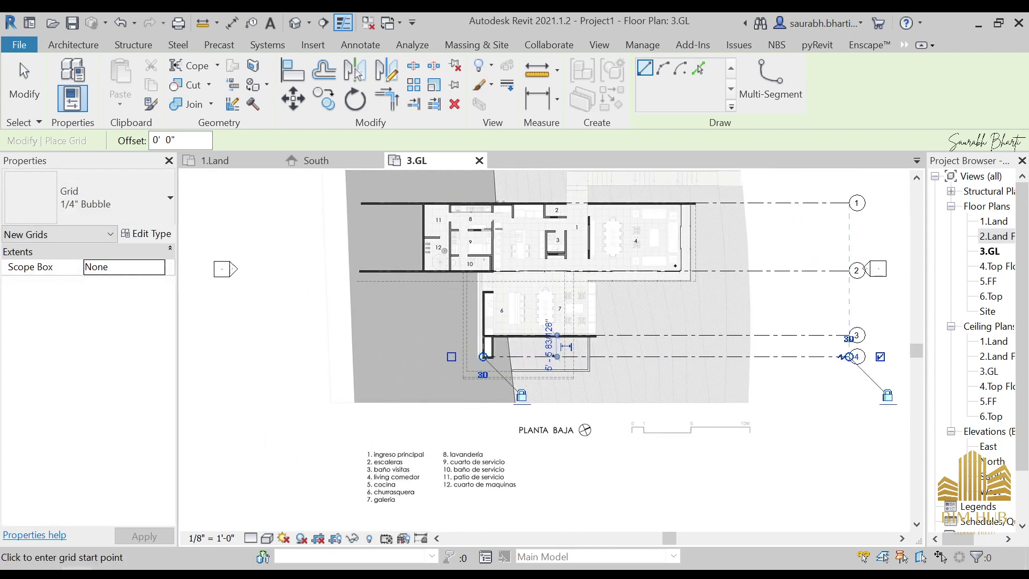
scroll(423, 221, up, 3)
scroll(436, 251, up, 3)
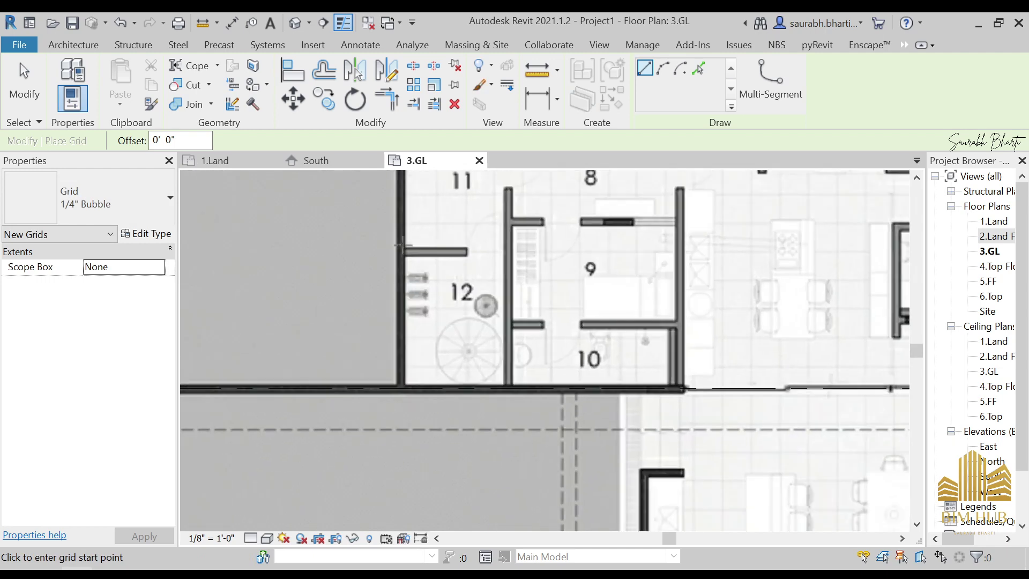
click(399, 252)
scroll(632, 260, down, 2)
middle_drag(816, 275, 559, 286)
scroll(618, 268, down, 2)
middle_drag(731, 269, 555, 274)
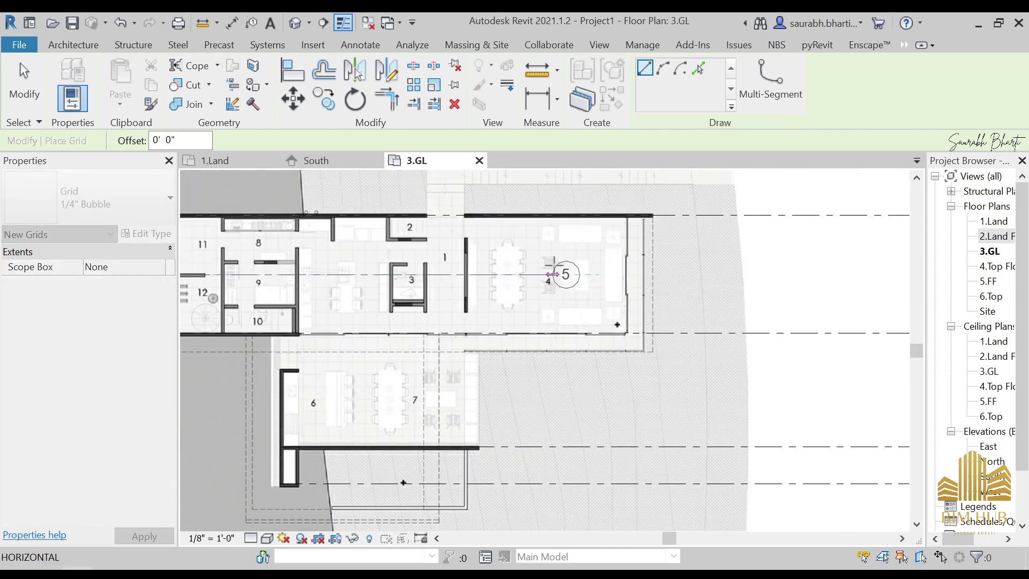
scroll(626, 268, down, 1)
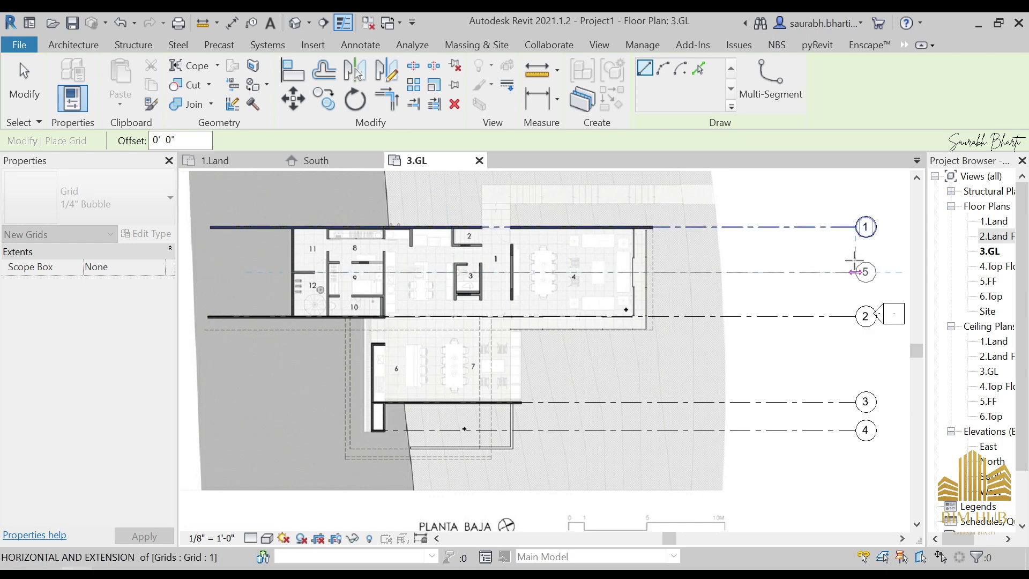
click(855, 272)
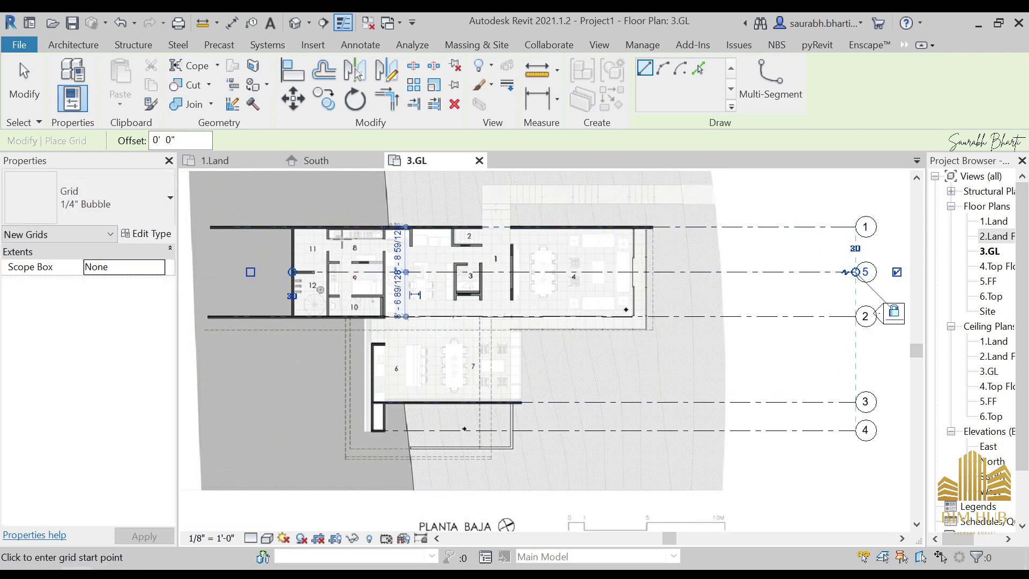
Step: Draw a horizontal grid line from the lower end of the short wall between rooms 11 and 8 to the aligned grid bubbles
scroll(335, 231, up, 4)
scroll(332, 227, up, 1)
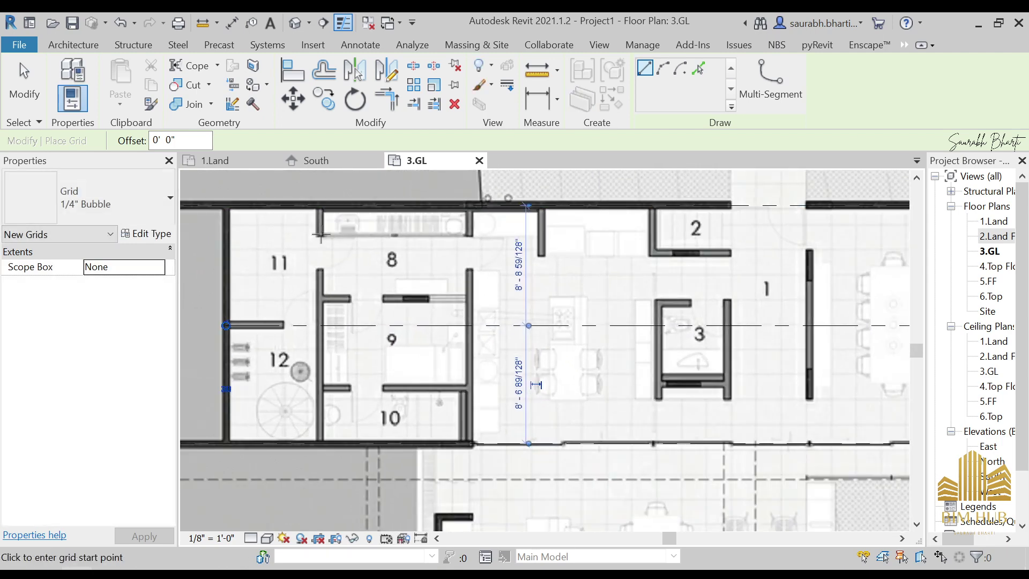
scroll(320, 234, down, 1)
scroll(320, 234, up, 3)
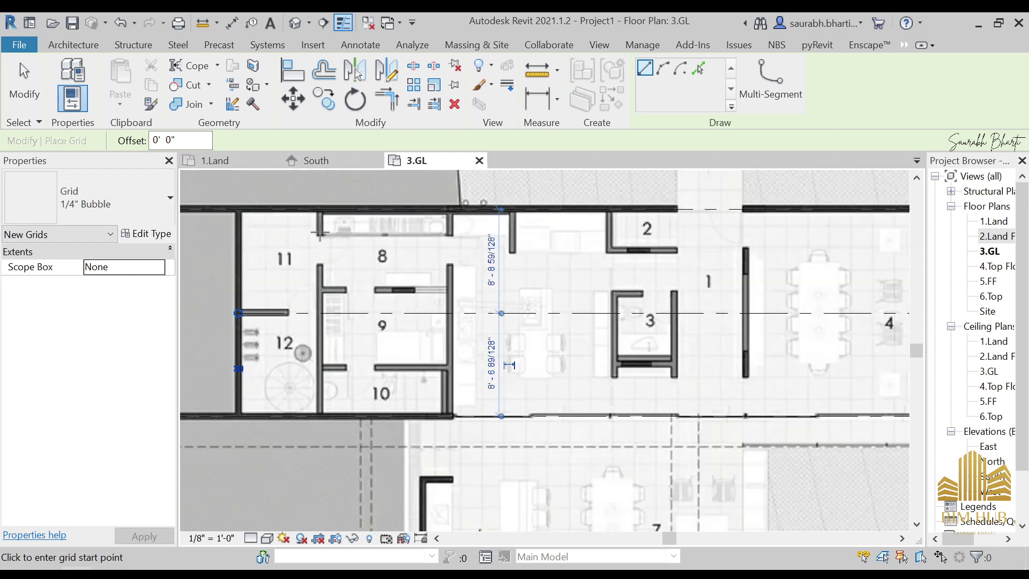
click(320, 234)
scroll(627, 250, down, 2)
scroll(625, 250, down, 2)
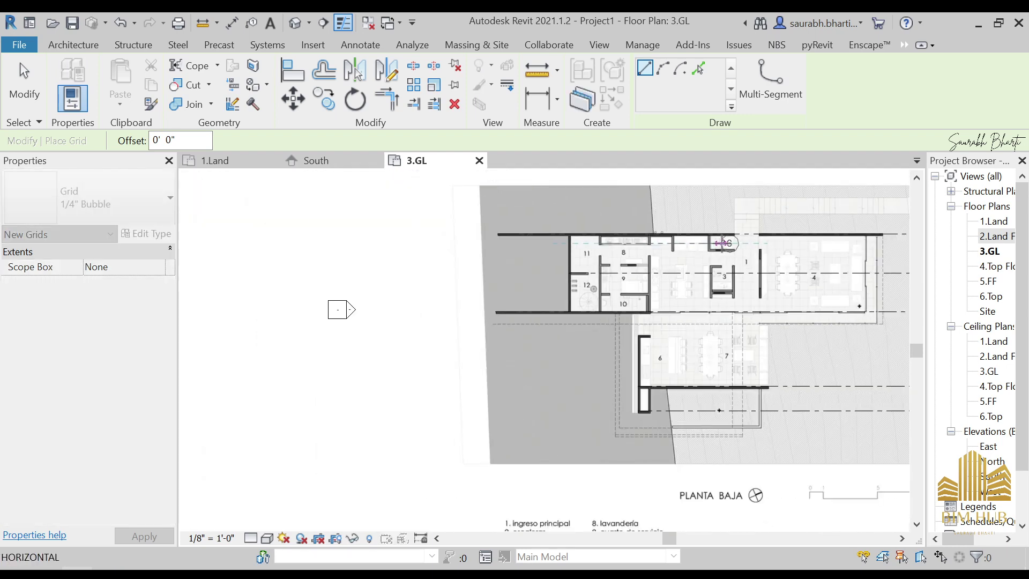
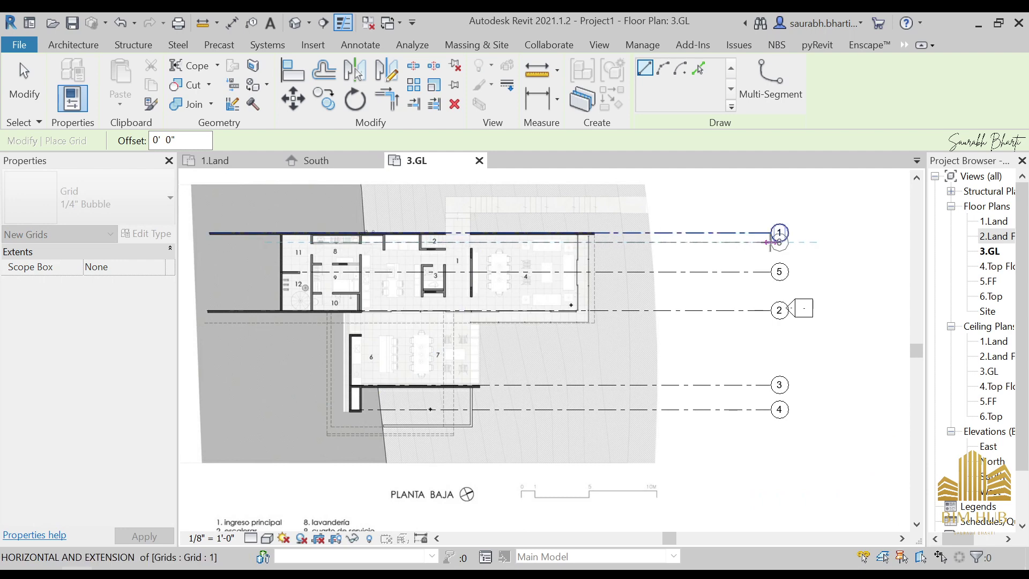
click(770, 242)
scroll(407, 245, up, 3)
scroll(345, 229, up, 2)
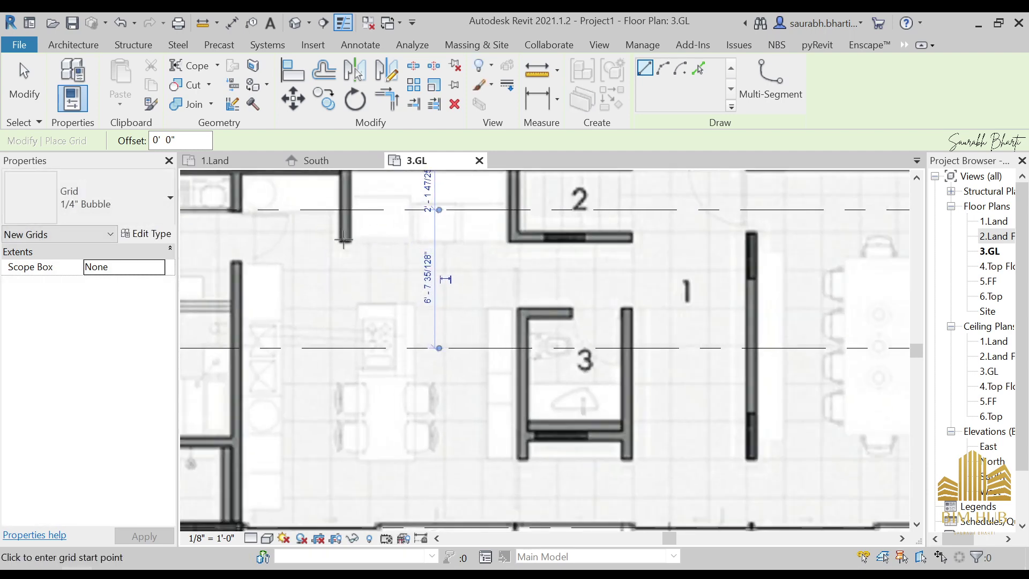
click(344, 238)
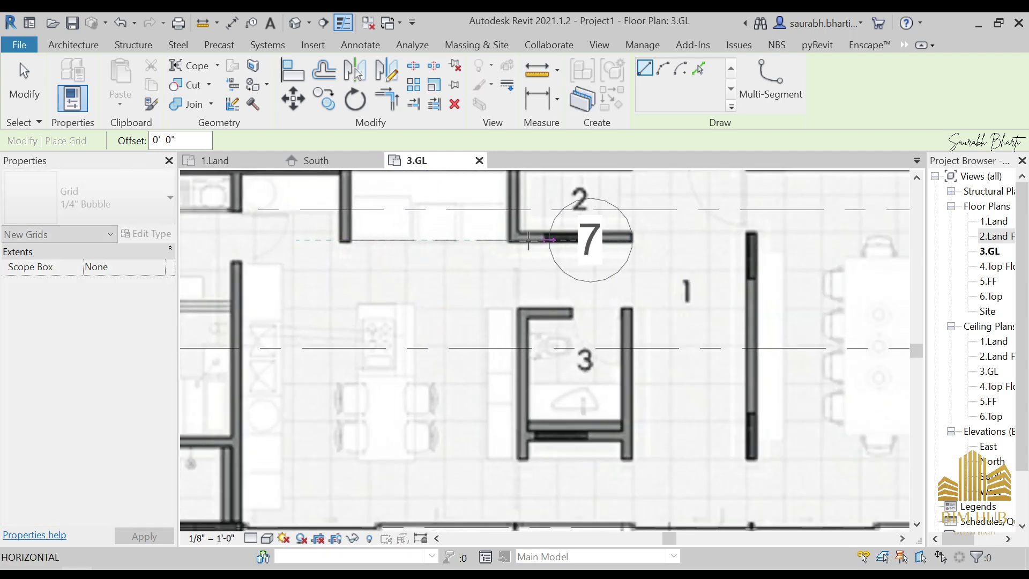
key(Escape)
Step: Draw a horizontal grid line from the lower-left corner of room 2 along its bottom wall to the aligned grid bubbles
click(509, 237)
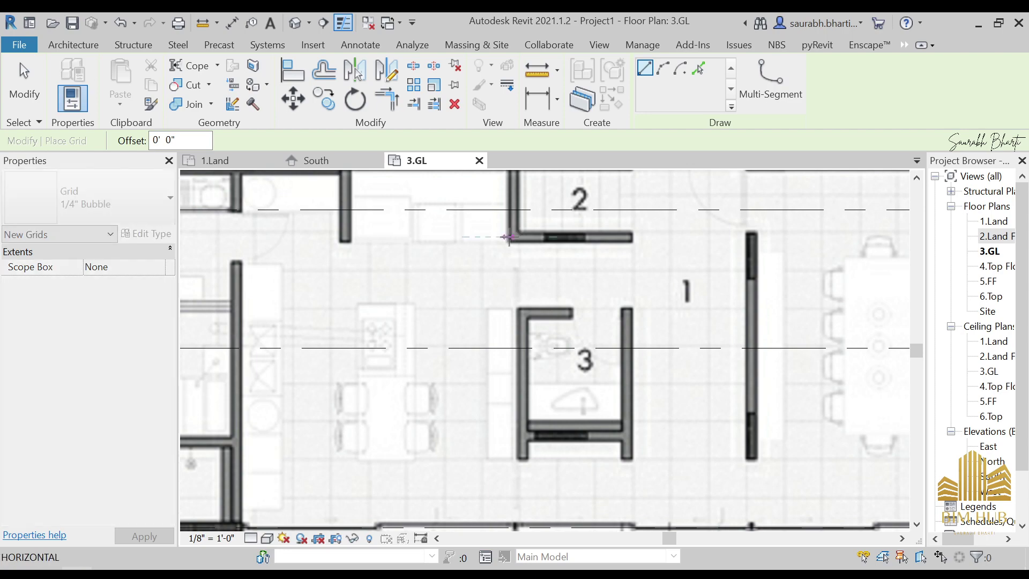
scroll(713, 236, down, 2)
middle_drag(802, 239, 461, 230)
scroll(802, 226, down, 2)
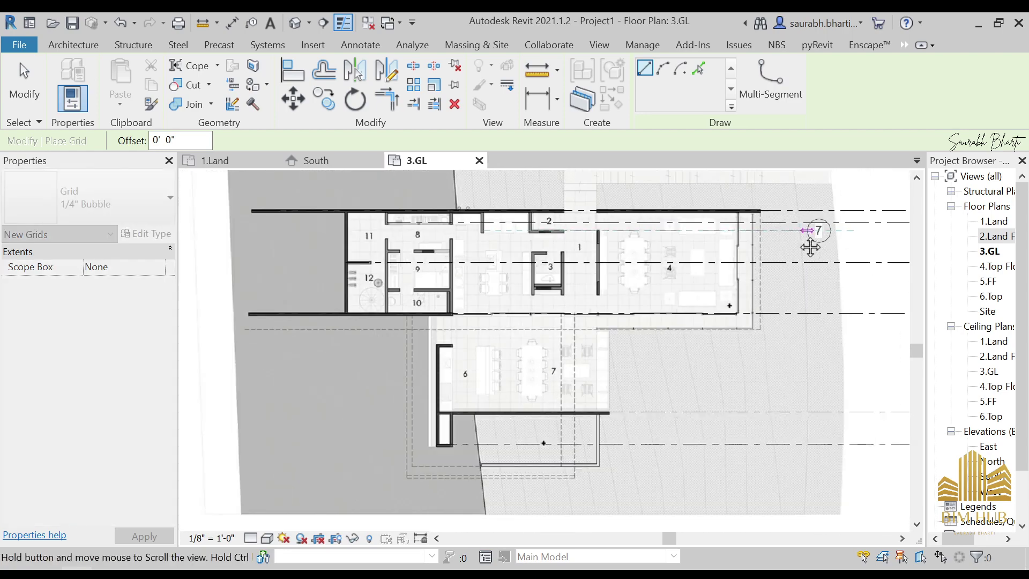
middle_drag(809, 234, 622, 211)
scroll(611, 210, up, 2)
scroll(611, 220, up, 1)
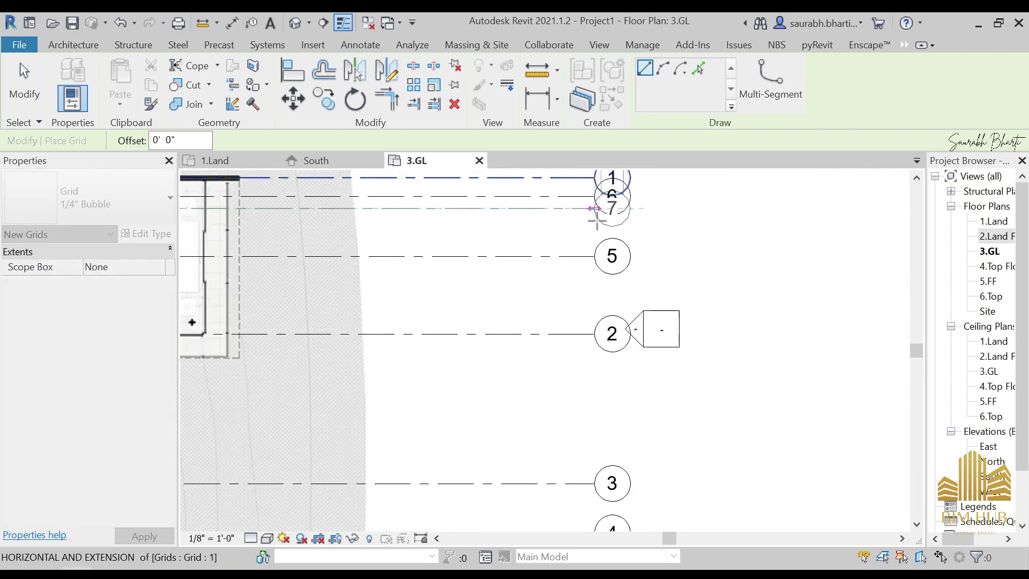
click(597, 221)
scroll(500, 250, down, 9)
middle_drag(436, 266, 541, 261)
scroll(546, 258, up, 6)
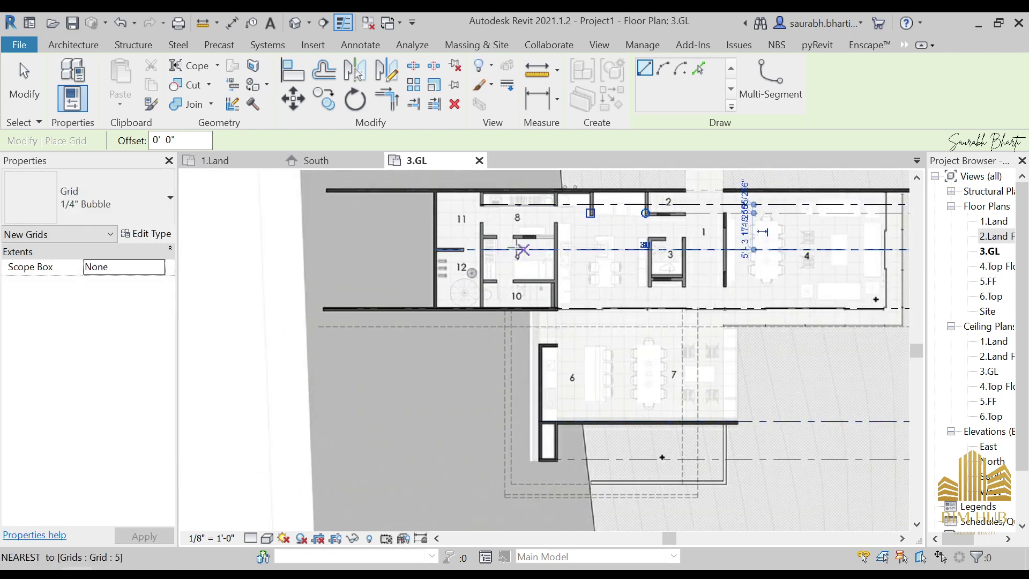
scroll(495, 241, up, 2)
middle_drag(788, 234, 483, 238)
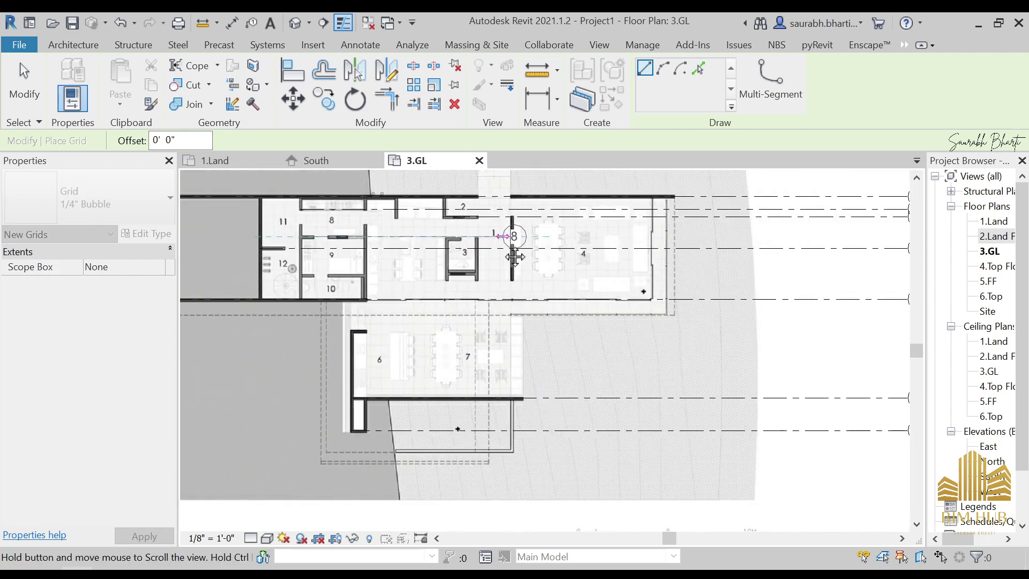
key(Escape)
Step: Try to draw a horizontal grid line along the wall between rooms 8 and 9, ending at the aligned grid bubbles
scroll(367, 233, up, 2)
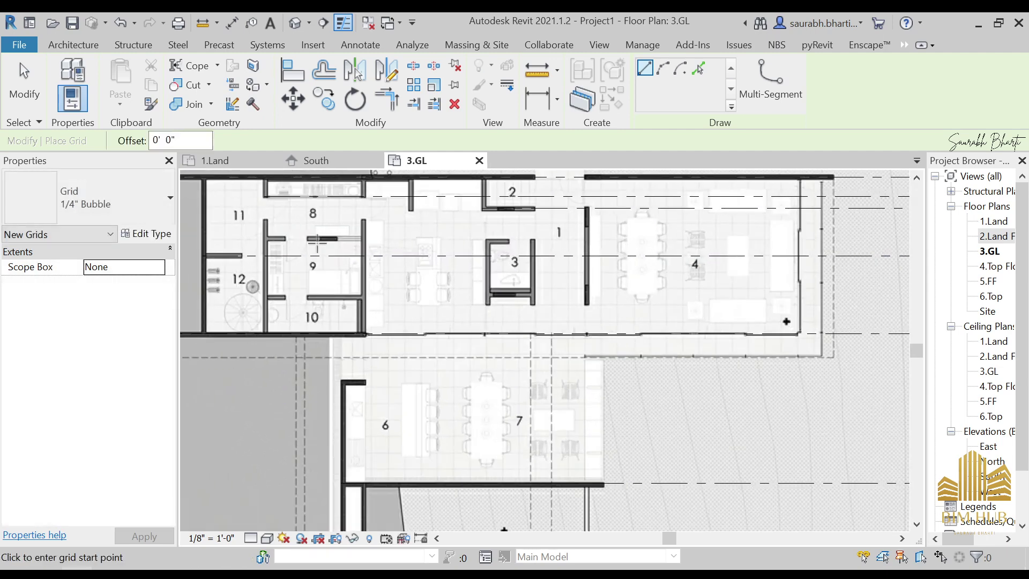
scroll(273, 237, up, 5)
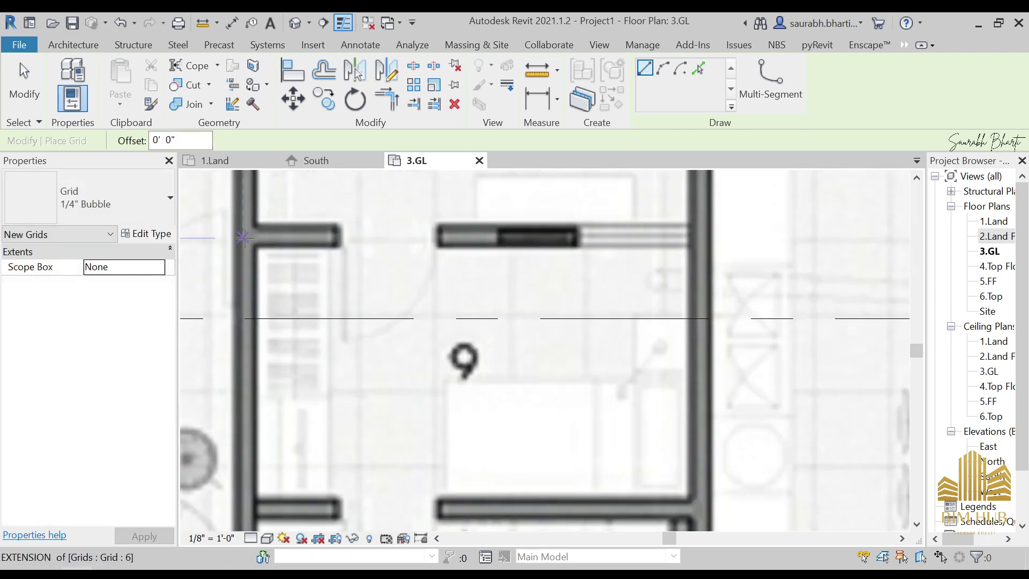
click(245, 237)
scroll(744, 239, down, 7)
middle_drag(804, 248, 796, 264)
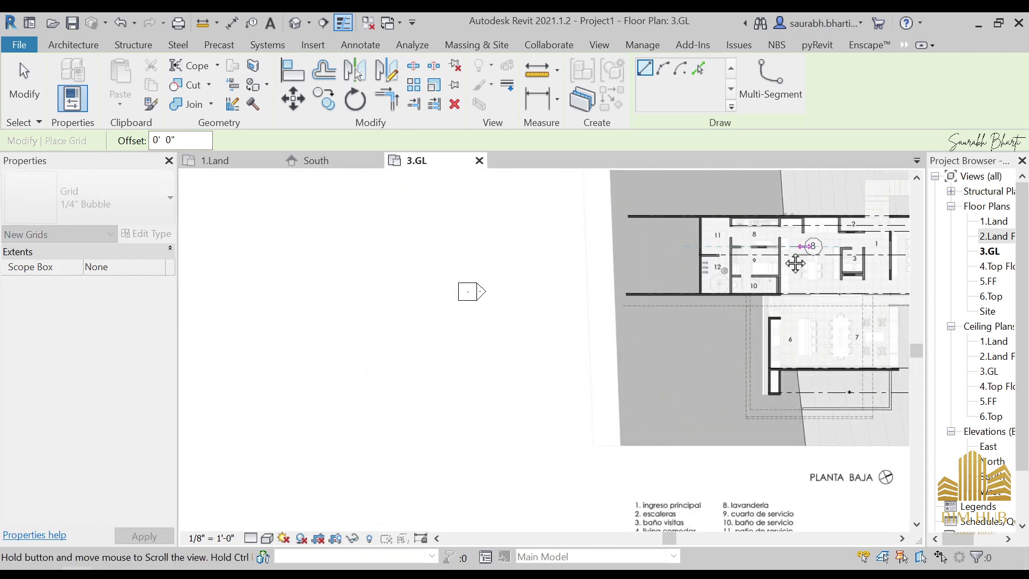
drag(796, 263, 320, 265)
scroll(714, 246, up, 4)
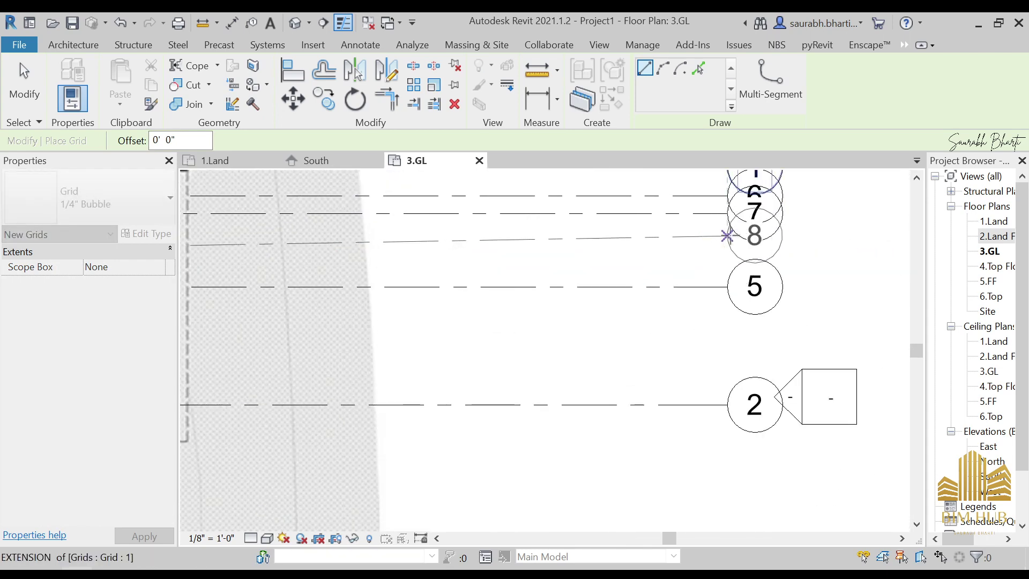
click(727, 235)
Step: Exit grid placement and undo the slanted grid line drawn between rooms 8 and 9
scroll(514, 251, down, 1)
middle_drag(501, 252, 963, 265)
scroll(962, 264, down, 1)
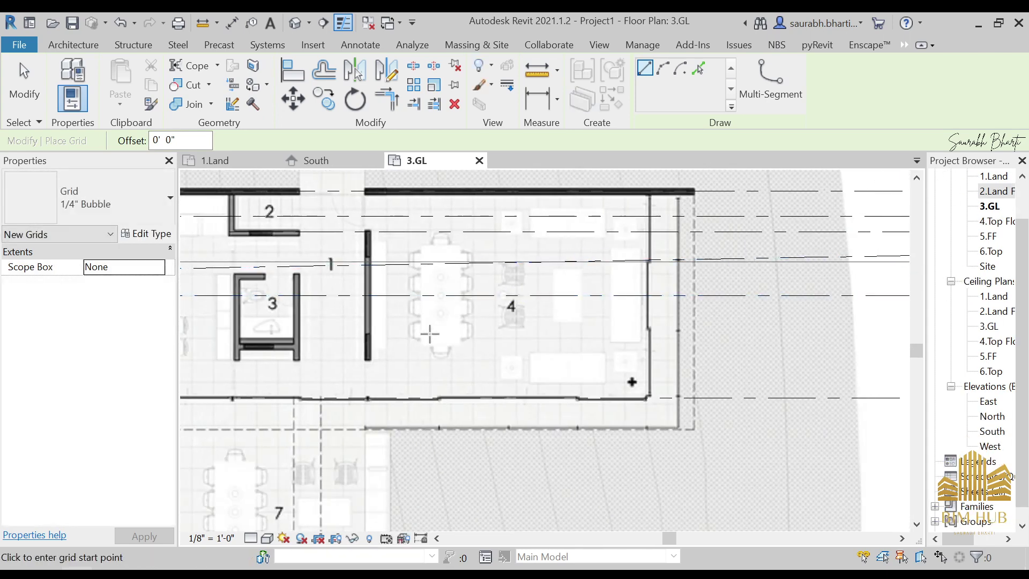
middle_drag(441, 285, 643, 295)
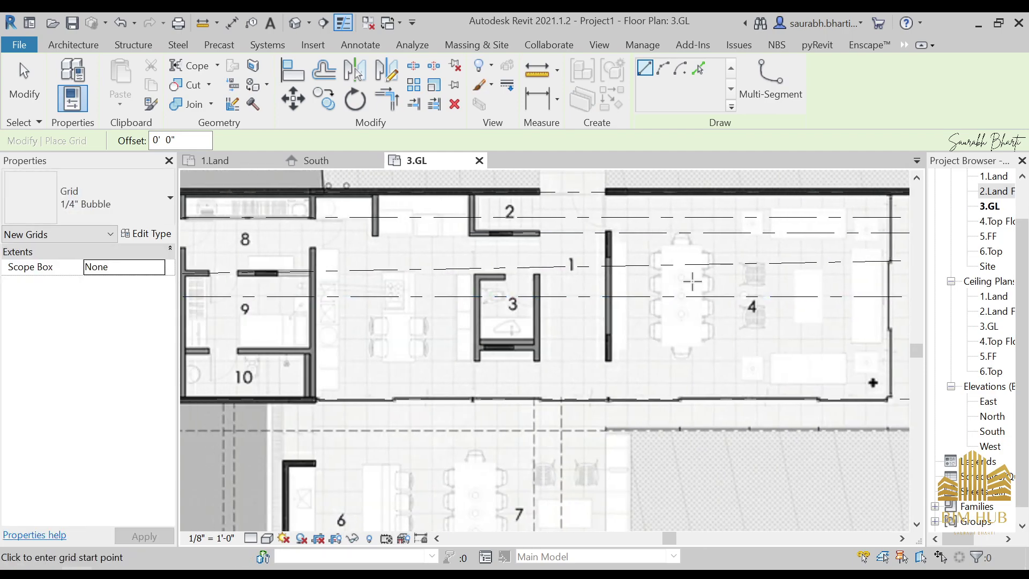
scroll(693, 282, down, 2)
middle_drag(733, 311, 601, 296)
key(Escape)
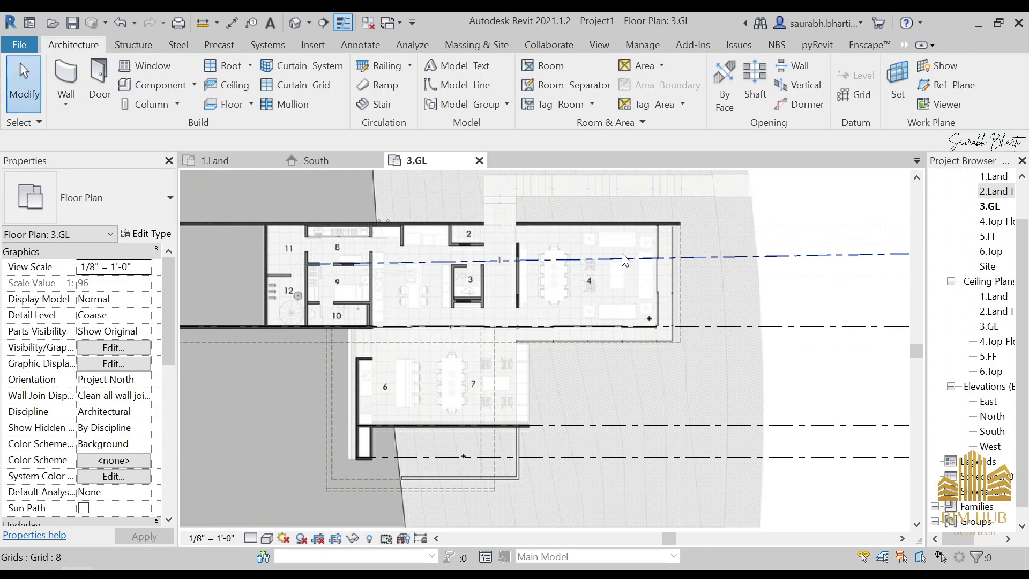
key(ctrl+z)
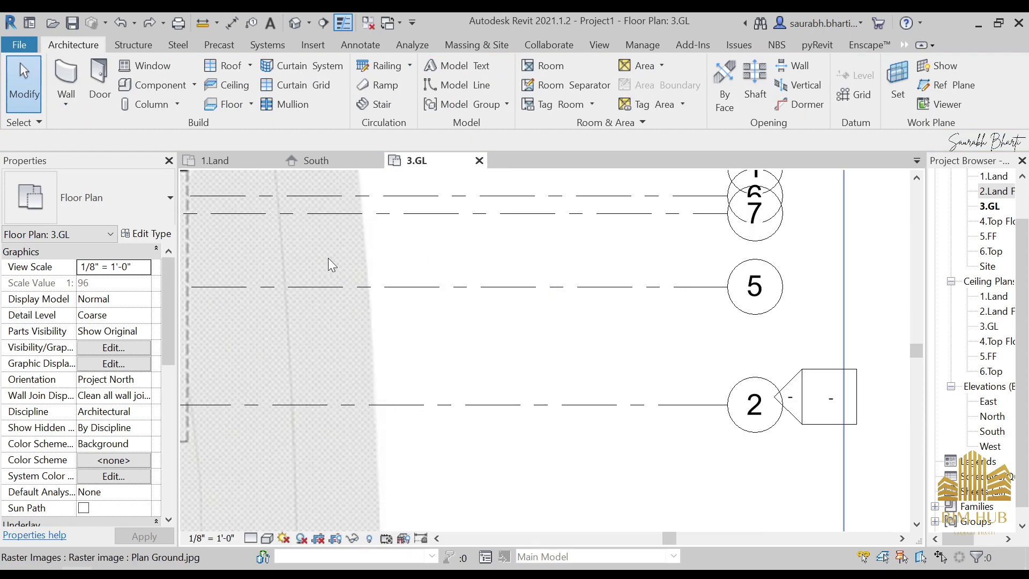
Step: Try again to draw the grid line between rooms 8 and 9 to the aligned bubbles, and undo the slanted result
scroll(405, 231, down, 2)
middle_drag(412, 242, 792, 288)
scroll(344, 277, up, 2)
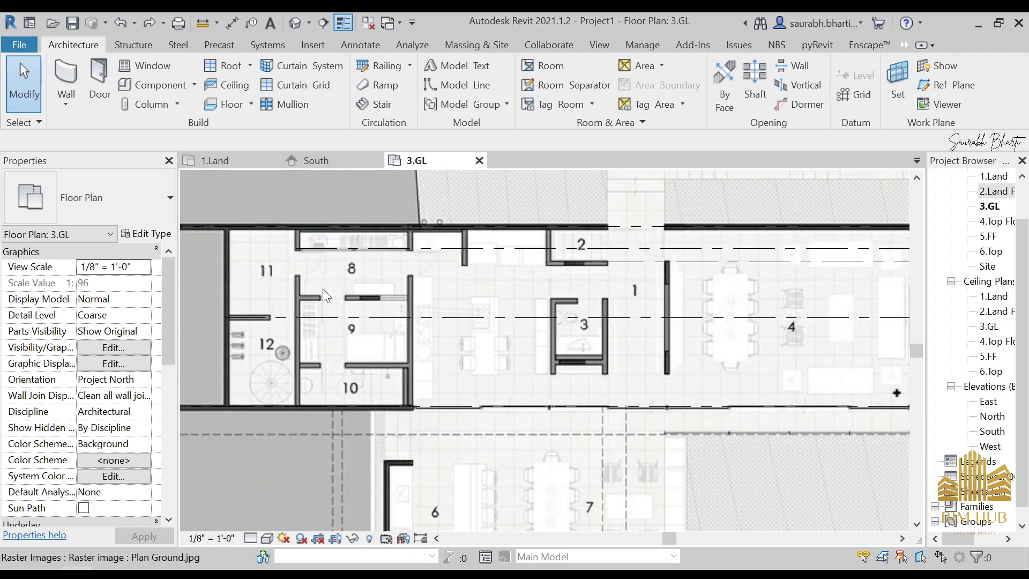
key(g)
key(r)
scroll(311, 289, up, 1)
scroll(273, 288, up, 2)
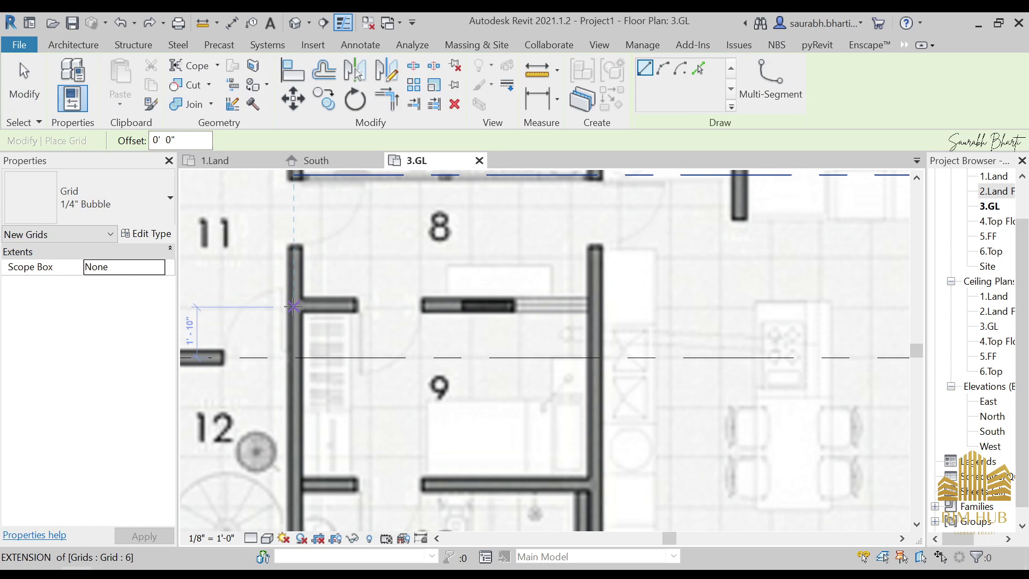
scroll(632, 305, down, 3)
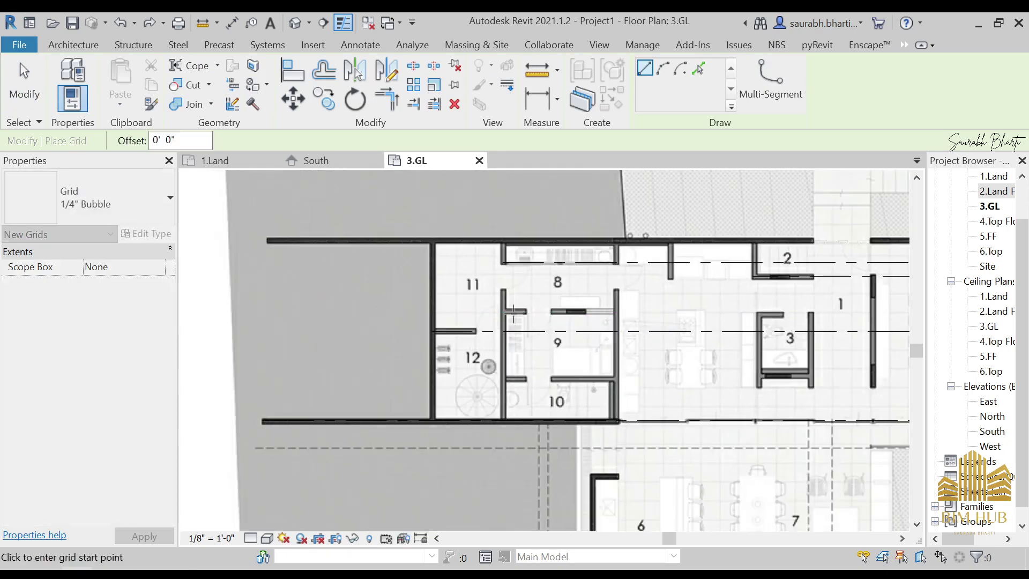
scroll(499, 298, up, 5)
scroll(499, 297, up, 1)
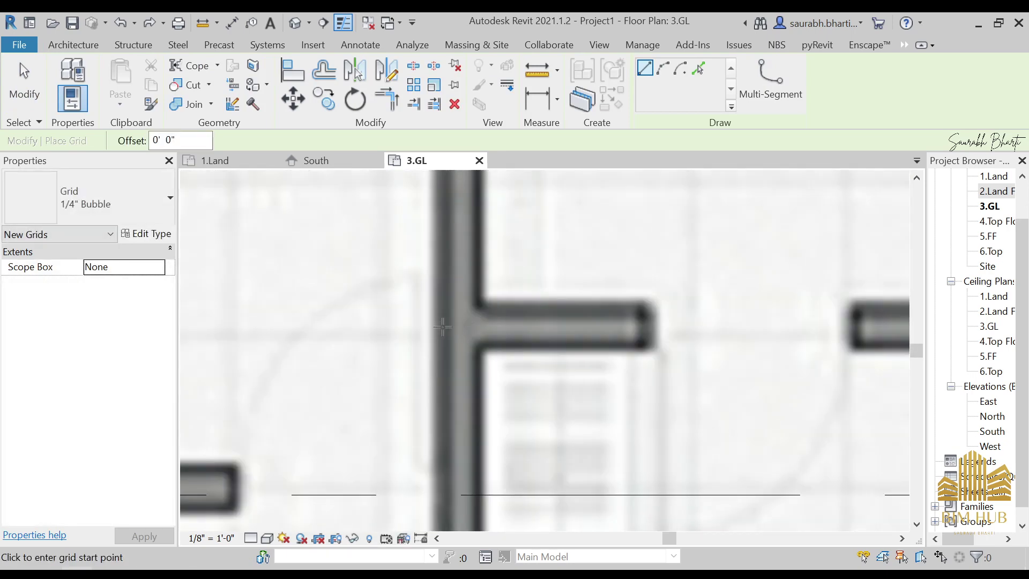
click(443, 326)
scroll(680, 328, down, 4)
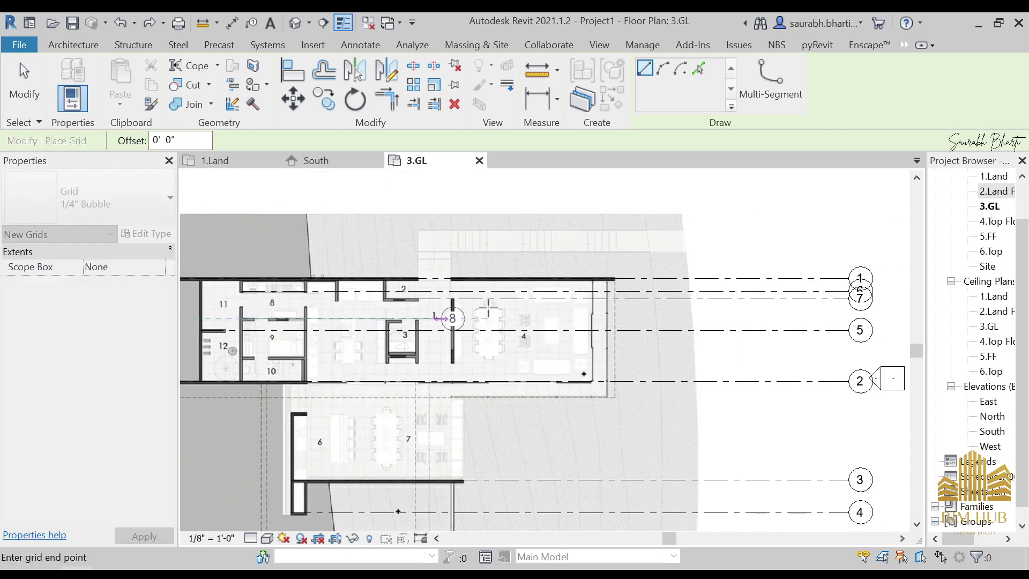
scroll(742, 314, up, 3)
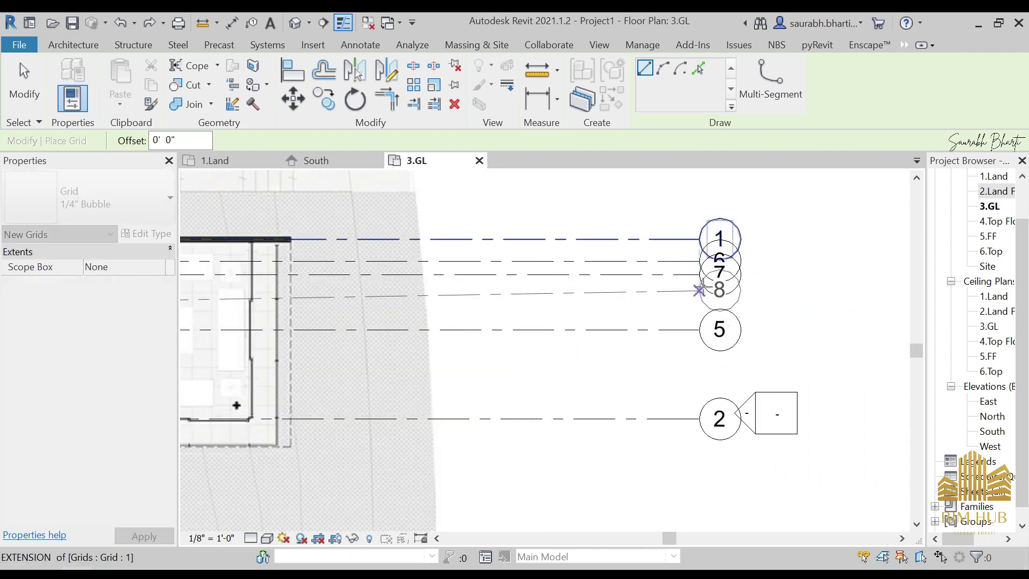
click(698, 290)
middle_drag(604, 312, 767, 330)
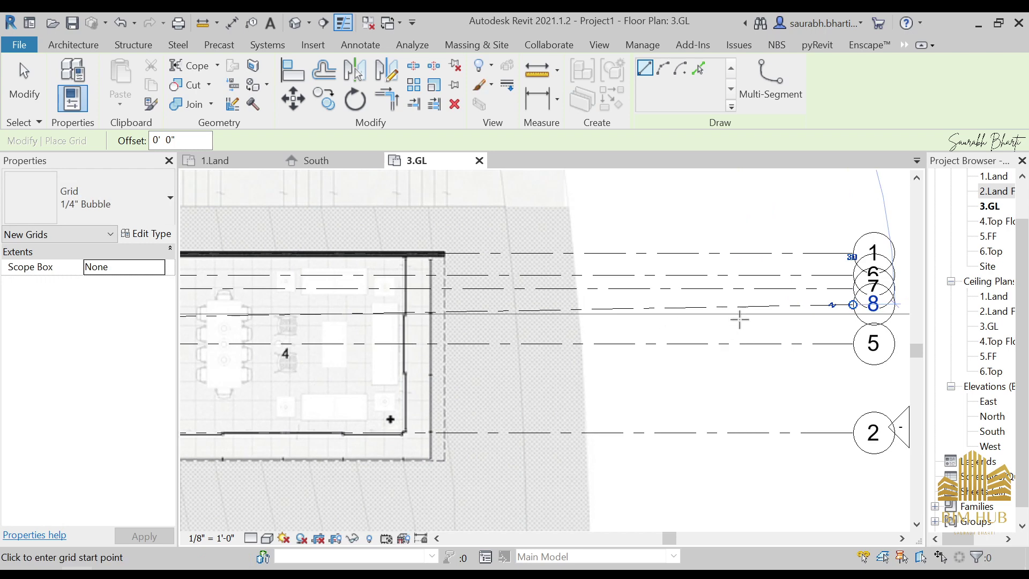
key(ctrl+z)
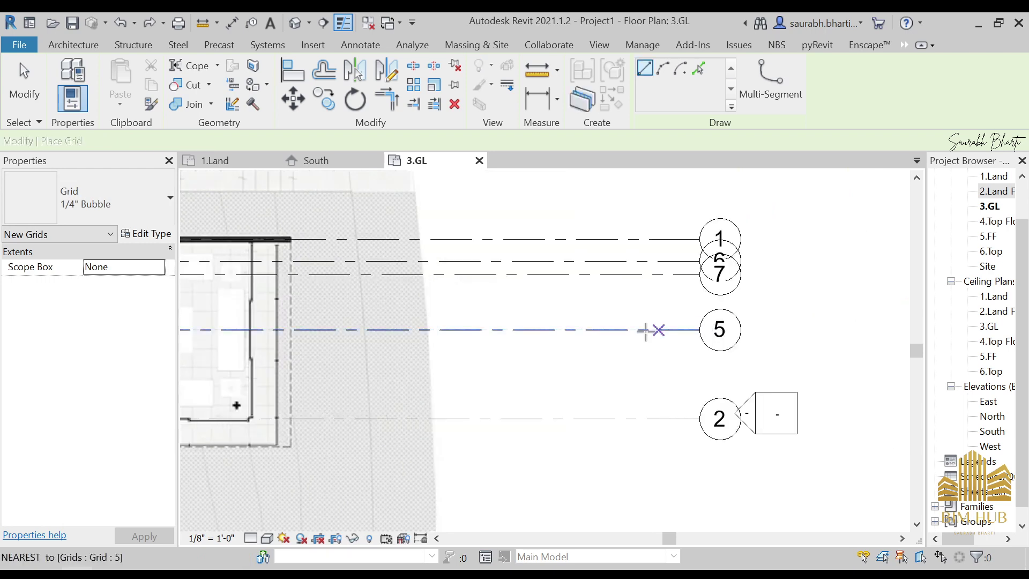
Step: Draw a horizontal grid line from the left end of the wall between rooms 8 and 9, stopping short of the aligned grid bubbles
middle_drag(558, 317, 885, 324)
scroll(883, 324, down, 3)
scroll(425, 314, up, 4)
scroll(275, 325, up, 3)
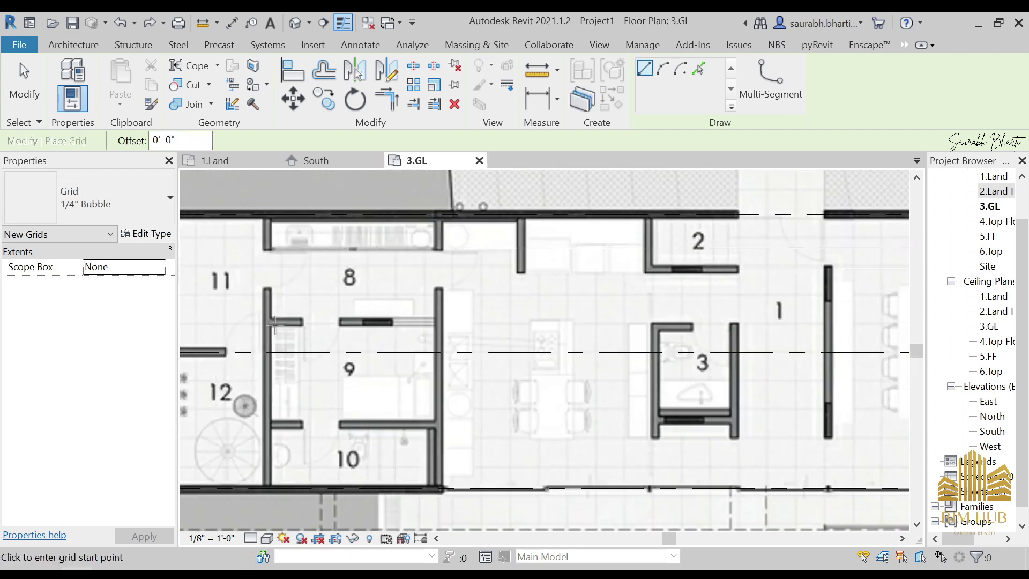
click(261, 317)
scroll(590, 336, down, 3)
middle_drag(729, 328, 466, 298)
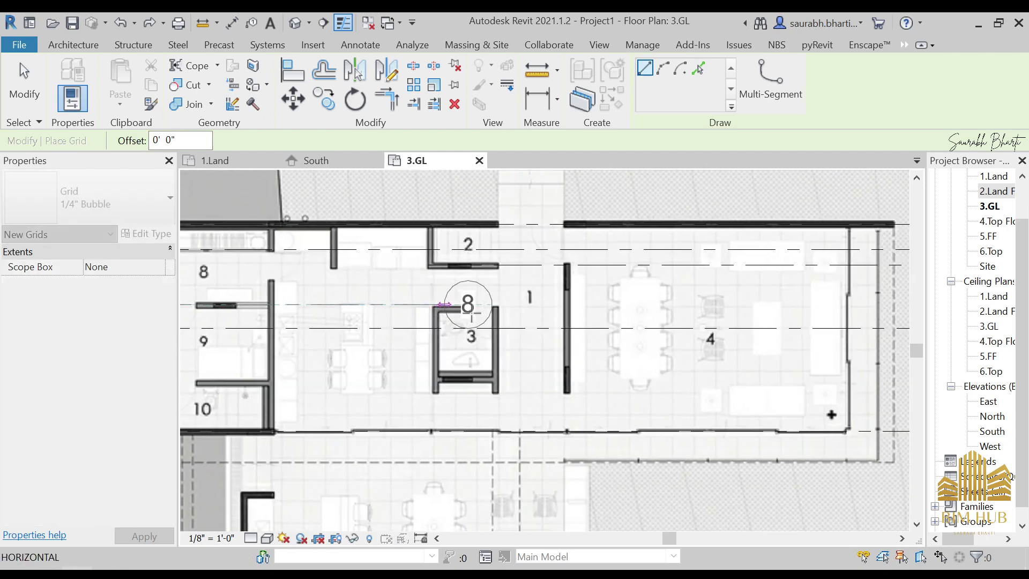
middle_drag(807, 297, 467, 296)
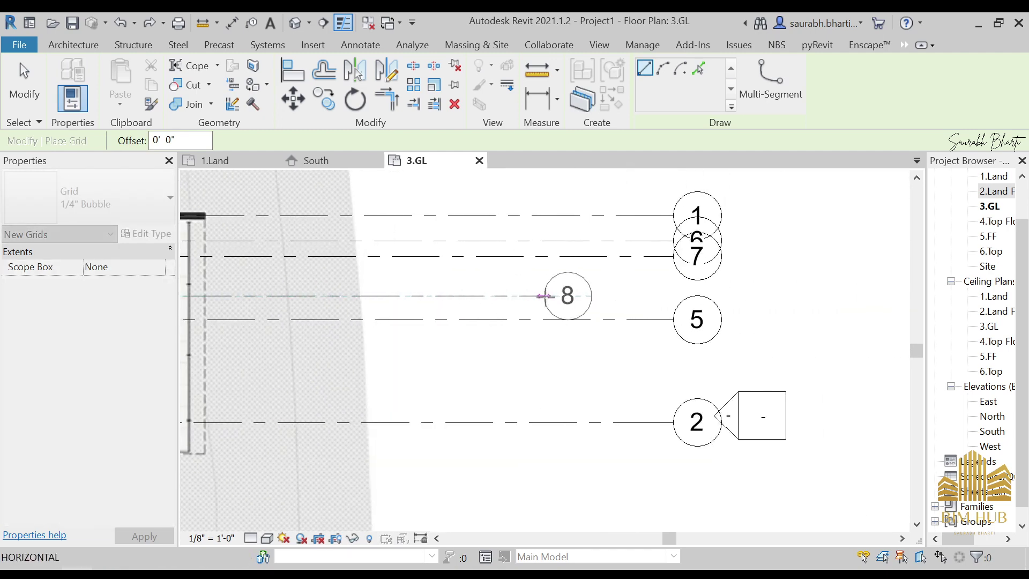
click(606, 296)
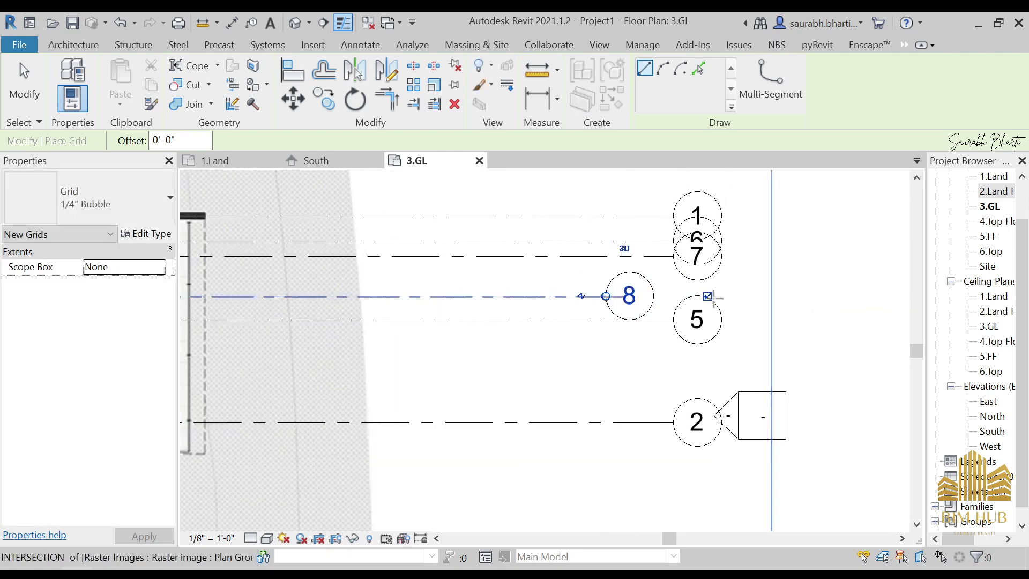
Step: Draw a horizontal grid line from the upper-left corner of room 3 along its top wall, ending just short of bubble 8
scroll(843, 324, down, 3)
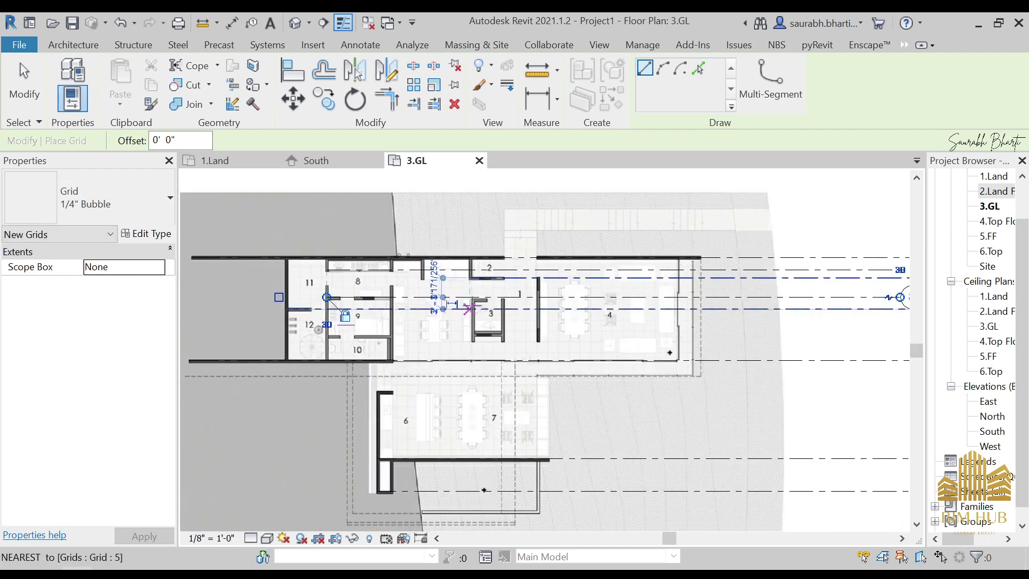
scroll(498, 308, up, 5)
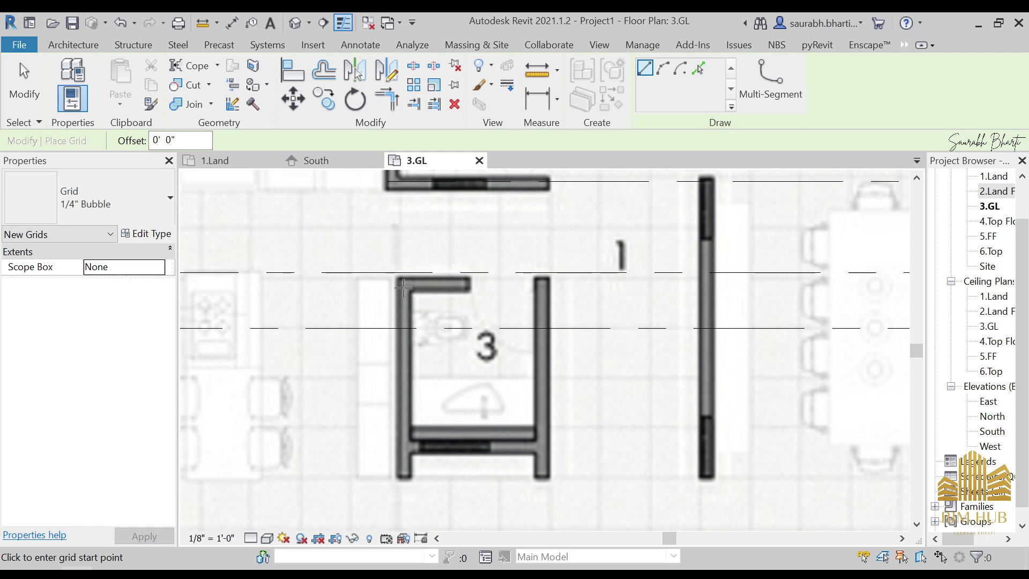
click(403, 288)
scroll(597, 290, down, 4)
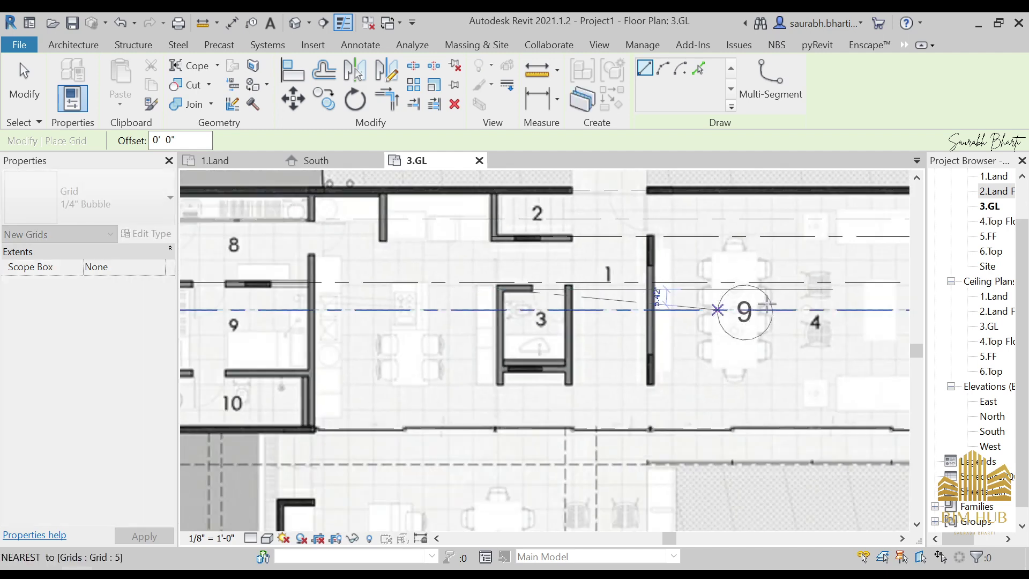
middle_drag(729, 301, 350, 300)
scroll(734, 300, down, 1)
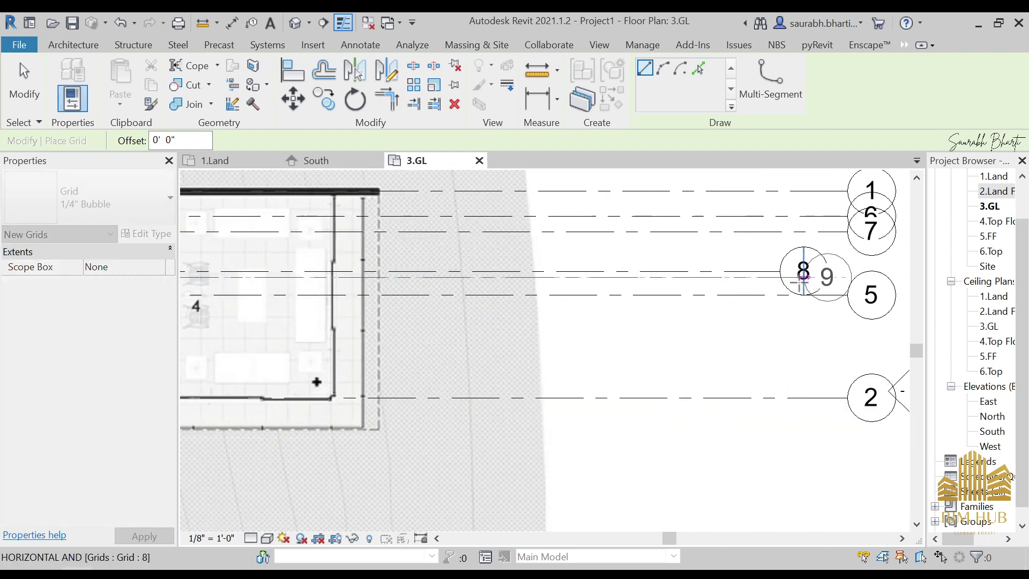
scroll(718, 276, up, 1)
click(730, 277)
Step: Draw a horizontal grid line from the left side of room 3 along its bottom wall, ending below bubbles 8 and 9
scroll(701, 284, down, 5)
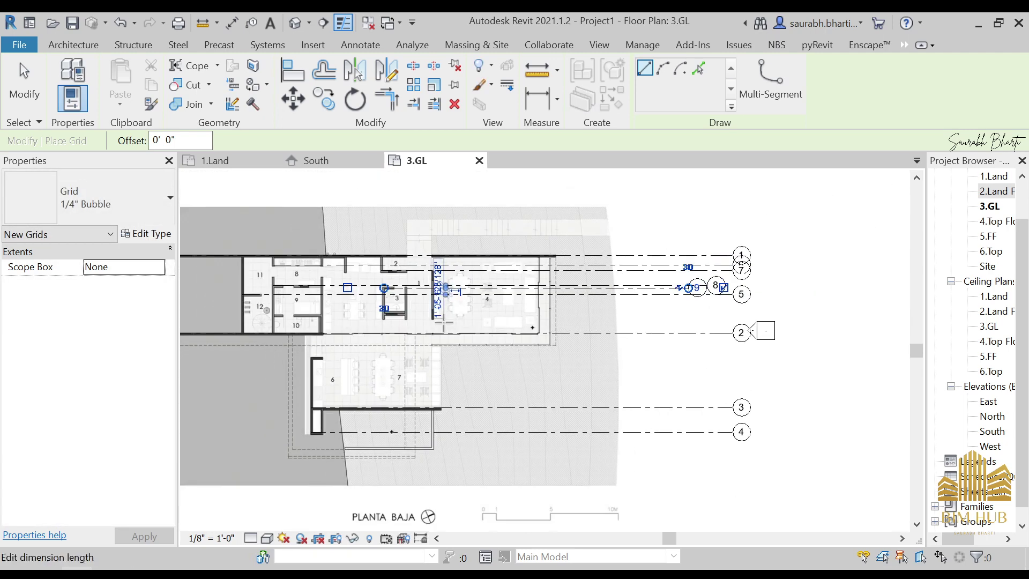
scroll(627, 311, up, 6)
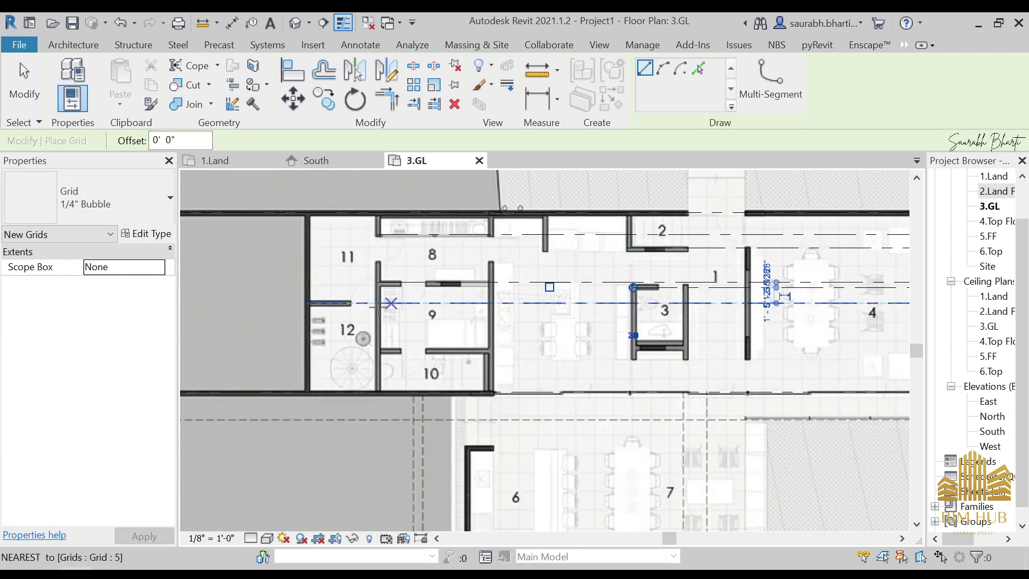
scroll(389, 351, up, 2)
middle_drag(657, 345, 402, 345)
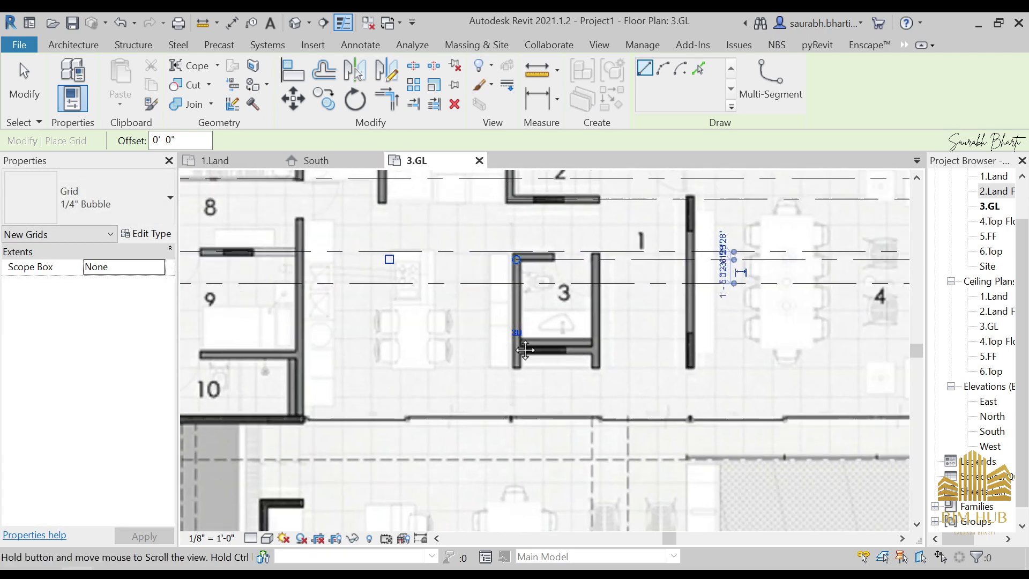
scroll(512, 343, up, 3)
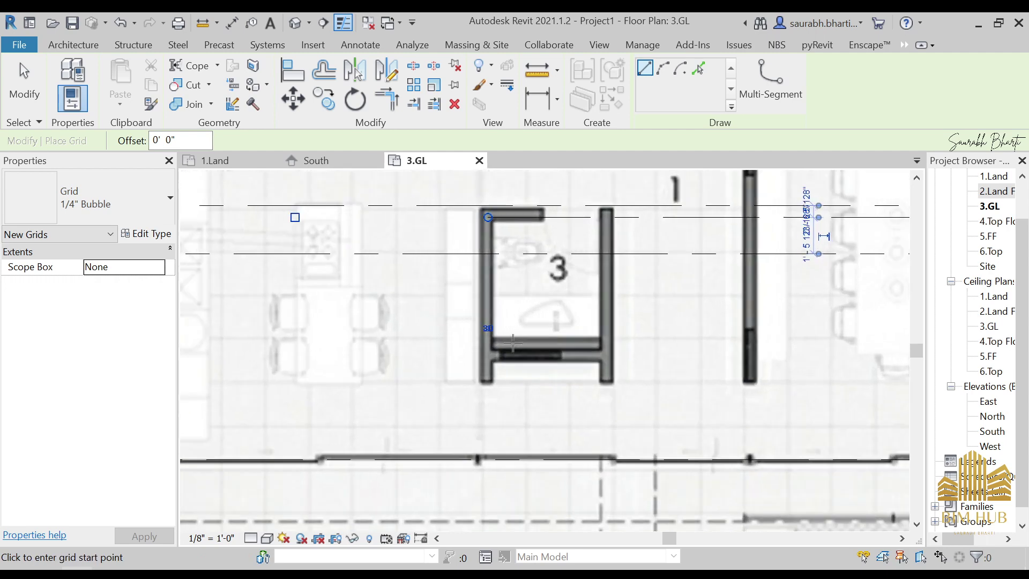
click(485, 356)
scroll(790, 352, down, 3)
middle_drag(822, 351, 354, 332)
scroll(372, 332, down, 3)
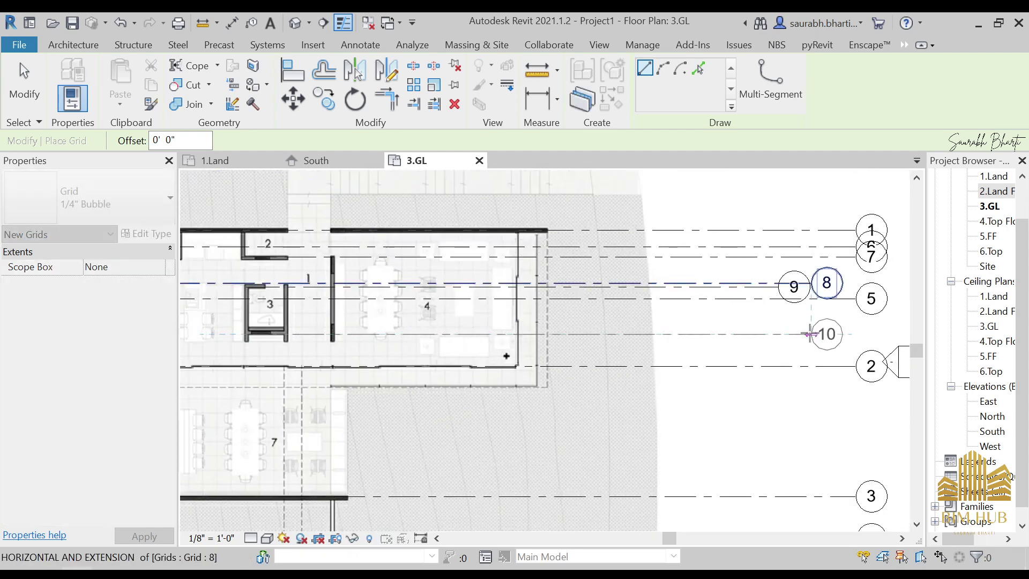
middle_drag(809, 334, 936, 275)
click(654, 338)
scroll(630, 313, down, 1)
scroll(810, 219, down, 1)
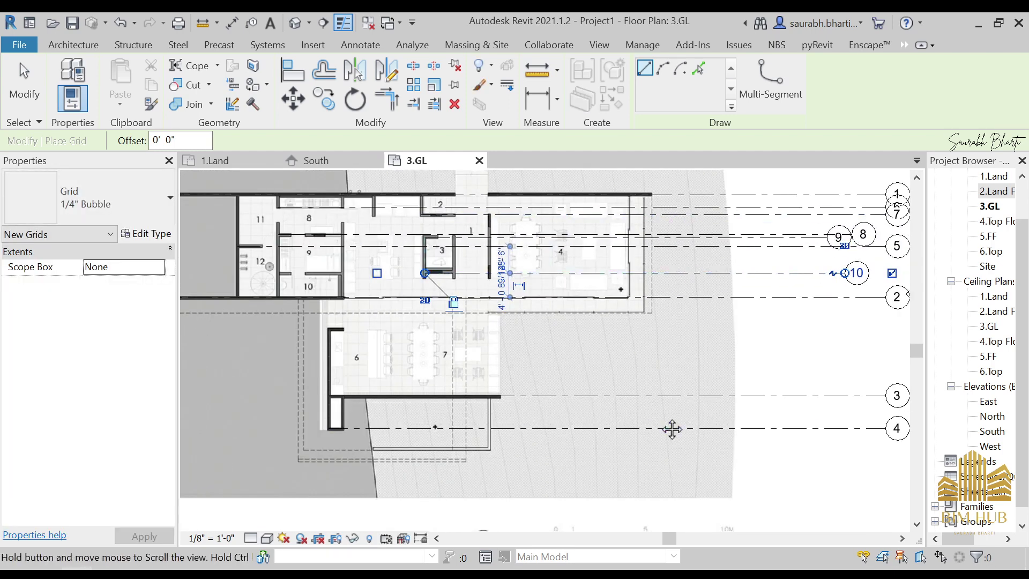
middle_drag(672, 429, 711, 426)
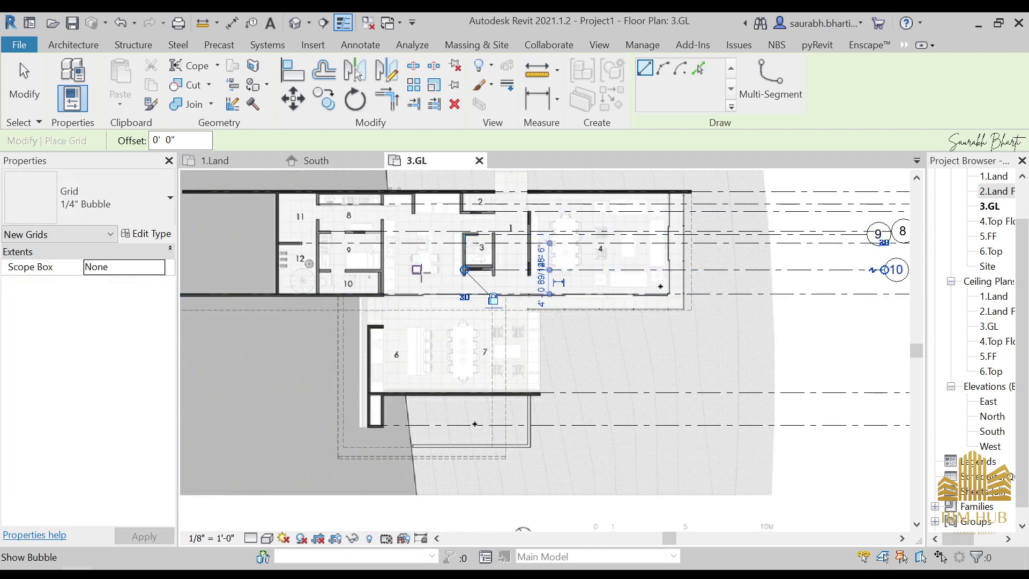
scroll(327, 269, up, 4)
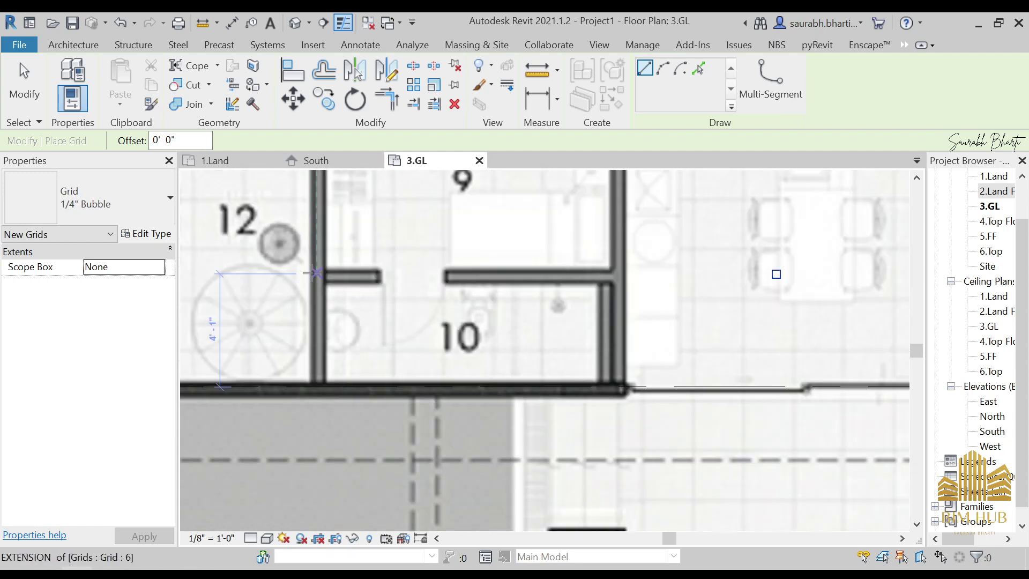
scroll(317, 279, up, 3)
click(318, 268)
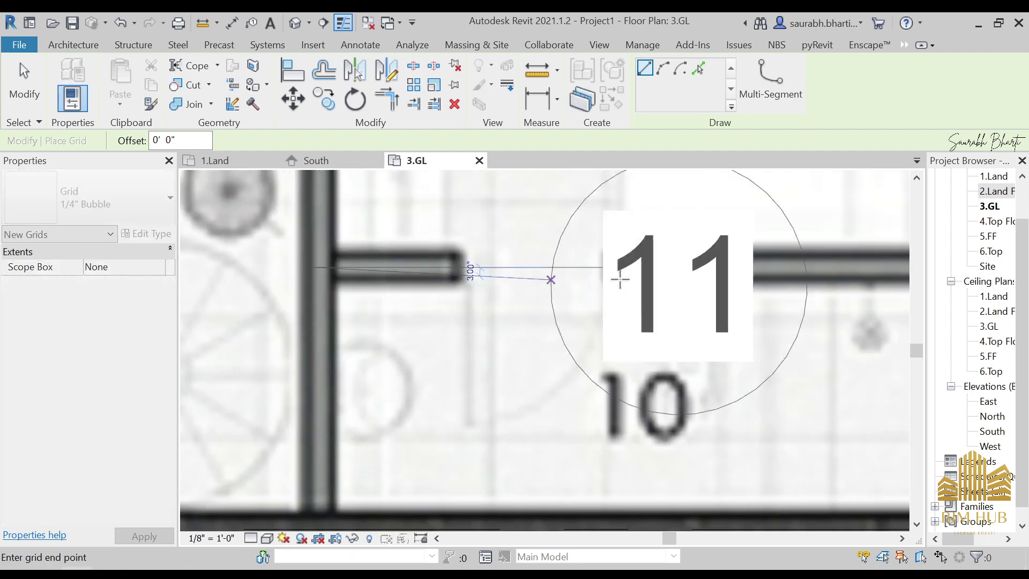
scroll(546, 278, down, 6)
middle_drag(793, 303, 456, 288)
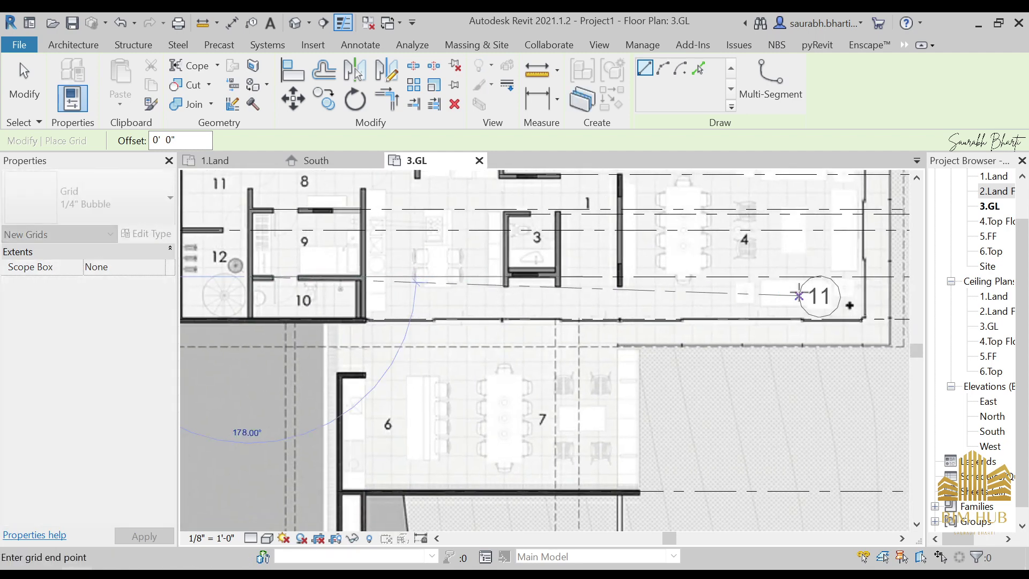
middle_drag(798, 294, 551, 280)
middle_drag(727, 280, 906, 276)
middle_drag(445, 296, 806, 330)
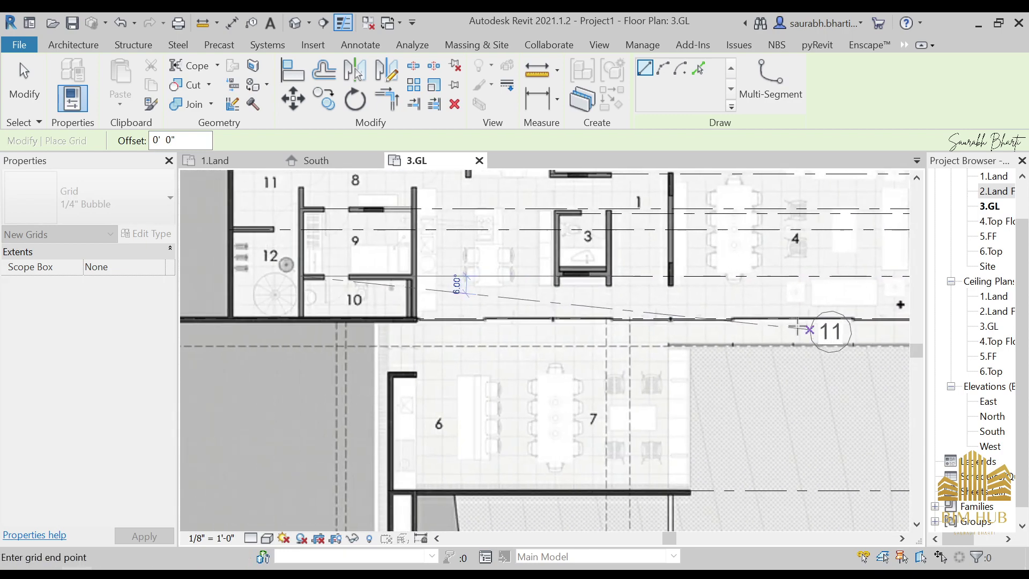
key(Escape)
key(Escape)
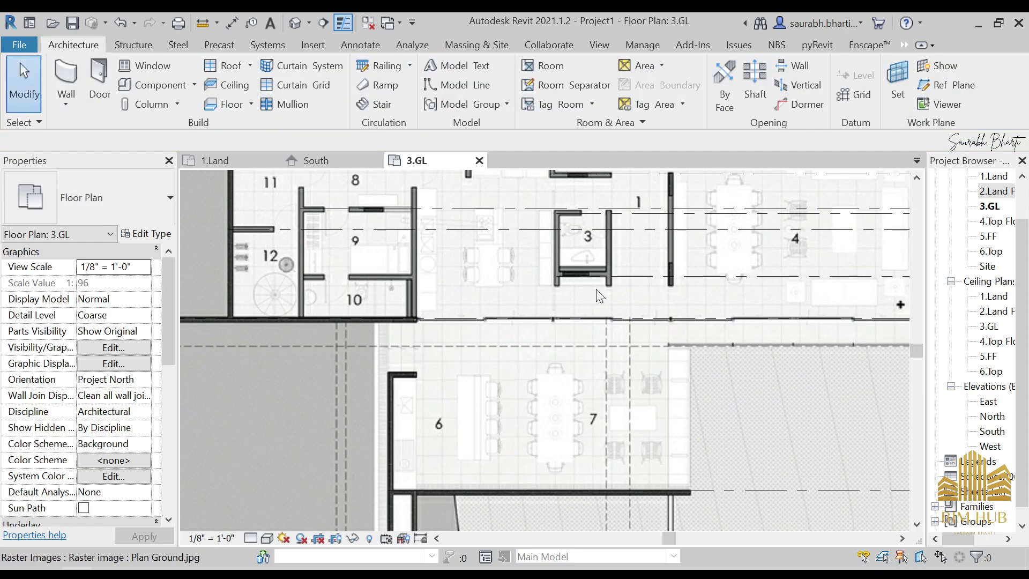
Step: Extend the left end of grid 10, together with aligned grid 9, past the building and site edge toward the west elevation marker
click(661, 277)
drag(557, 277, 342, 276)
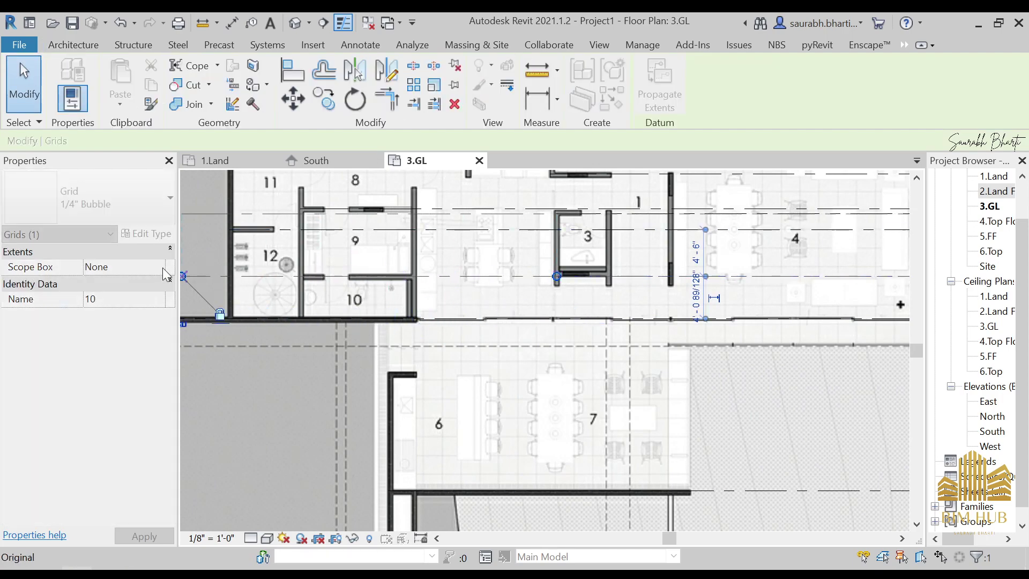
drag(164, 273, 338, 274)
scroll(338, 275, down, 2)
middle_drag(338, 274, 697, 314)
drag(697, 314, 643, 305)
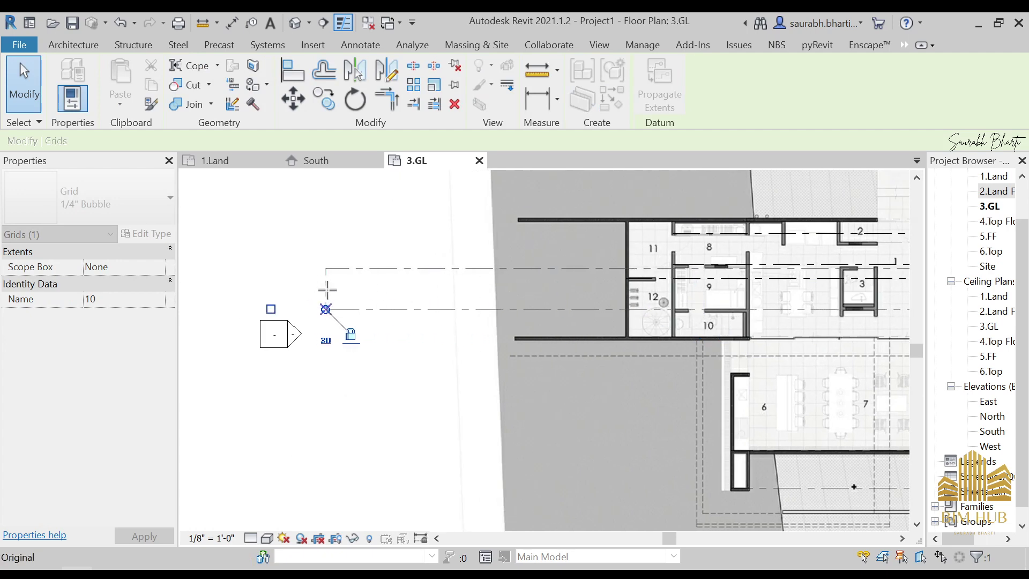
drag(327, 289, 341, 290)
middle_drag(581, 335, 382, 327)
key(Escape)
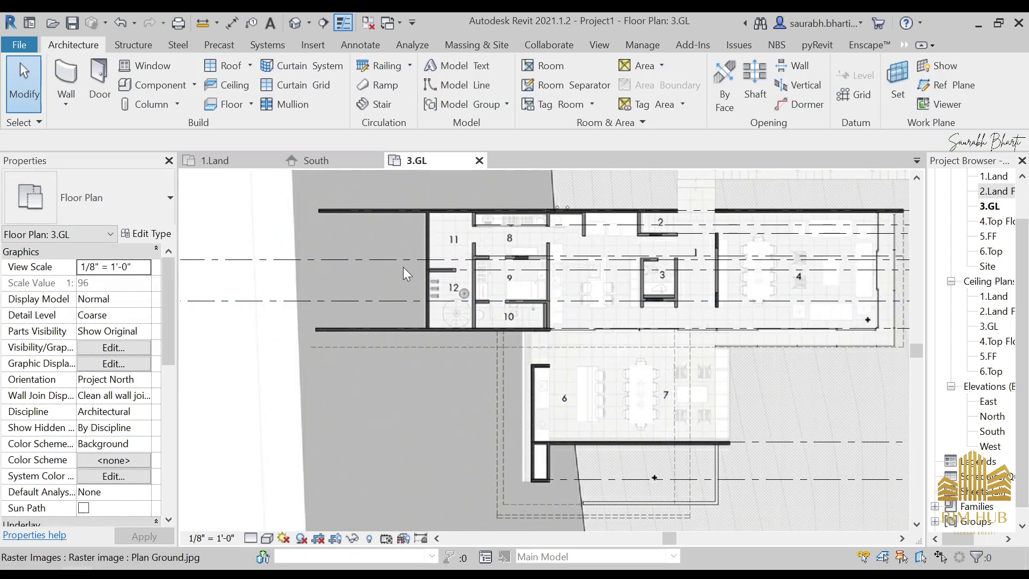
Step: Extend the left end of grid 5 beyond the site edge until it aligns with the ends of grids 9 and 10
click(459, 270)
scroll(459, 271, up, 2)
middle_drag(358, 277, 704, 304)
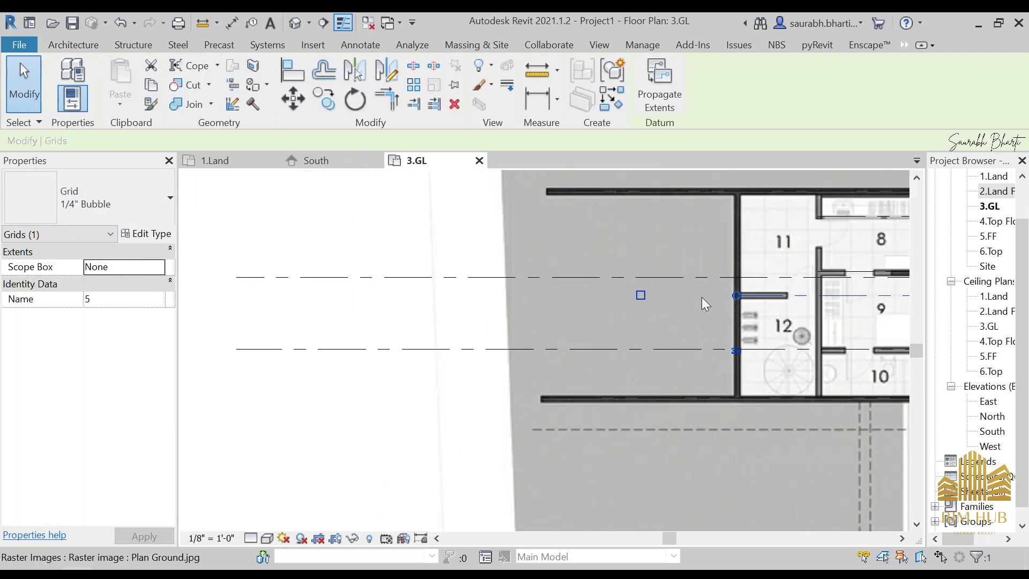
click(724, 297)
click(751, 294)
drag(736, 296, 227, 295)
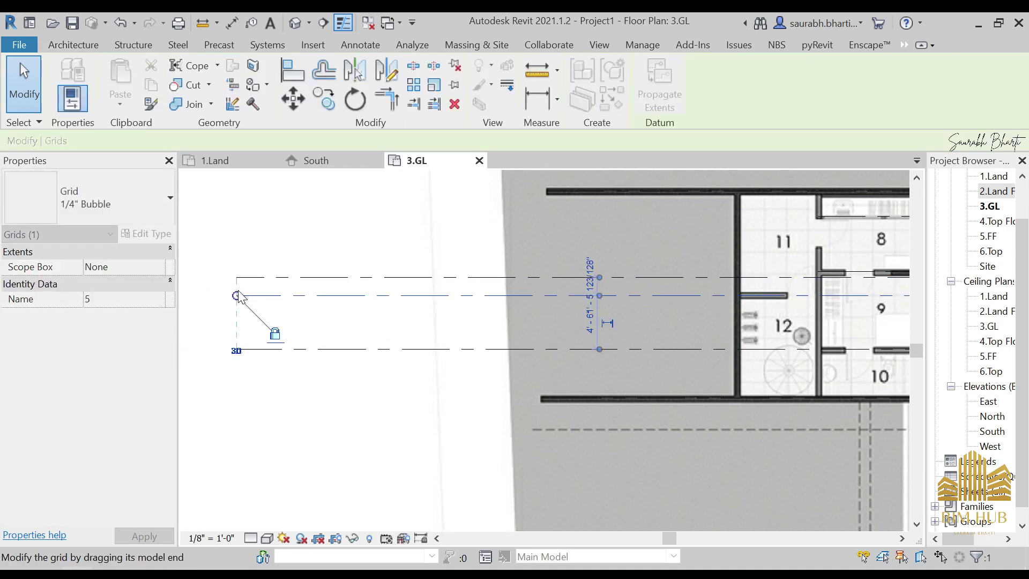
Step: Draw a horizontal grid line from the upper-left wall corner of room 6, ending in line with bubbles 2, 3 and 4
scroll(390, 317, down, 5)
scroll(451, 303, up, 4)
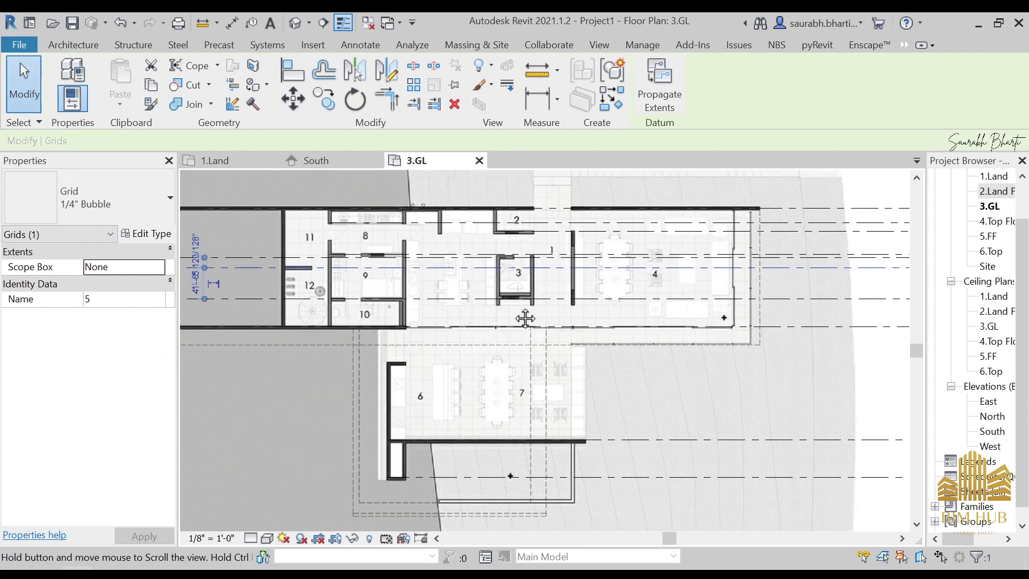
scroll(514, 300, up, 4)
middle_drag(459, 335, 776, 343)
middle_drag(603, 377, 644, 301)
scroll(607, 354, down, 4)
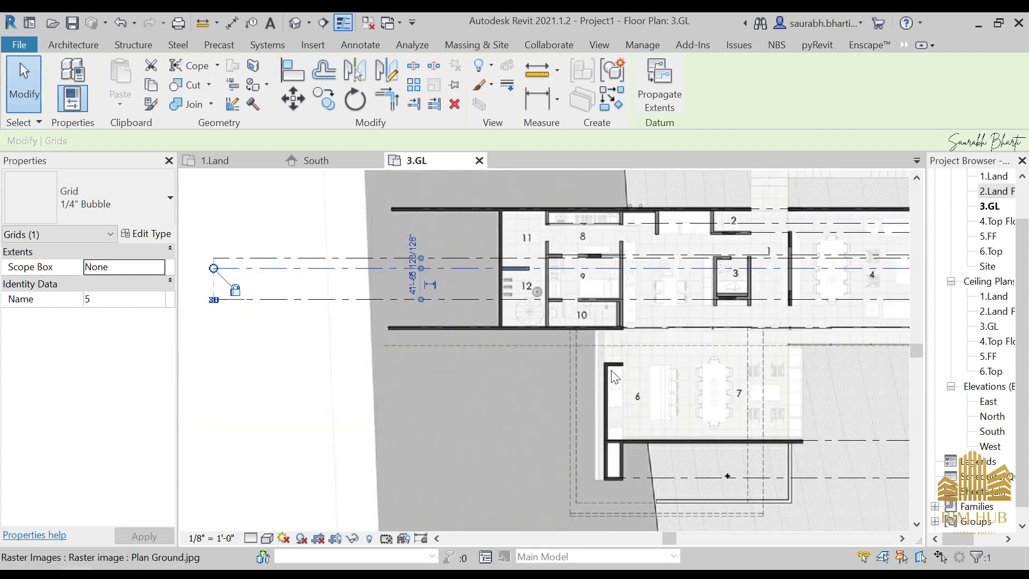
middle_drag(627, 381, 507, 302)
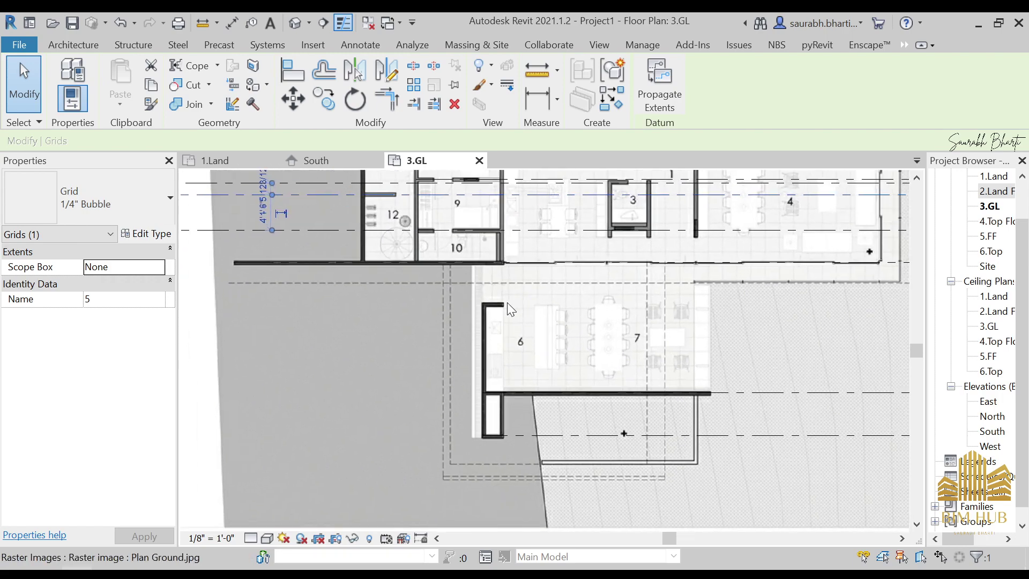
key(g)
key(r)
scroll(507, 302, up, 4)
scroll(462, 294, up, 2)
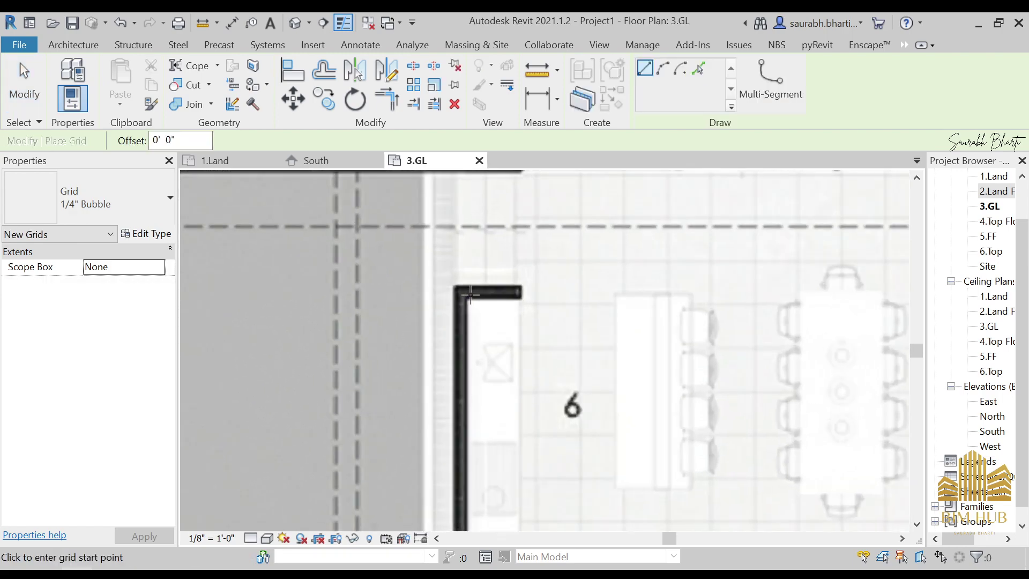
click(459, 292)
scroll(756, 308, down, 3)
middle_drag(766, 311, 370, 301)
scroll(716, 302, down, 5)
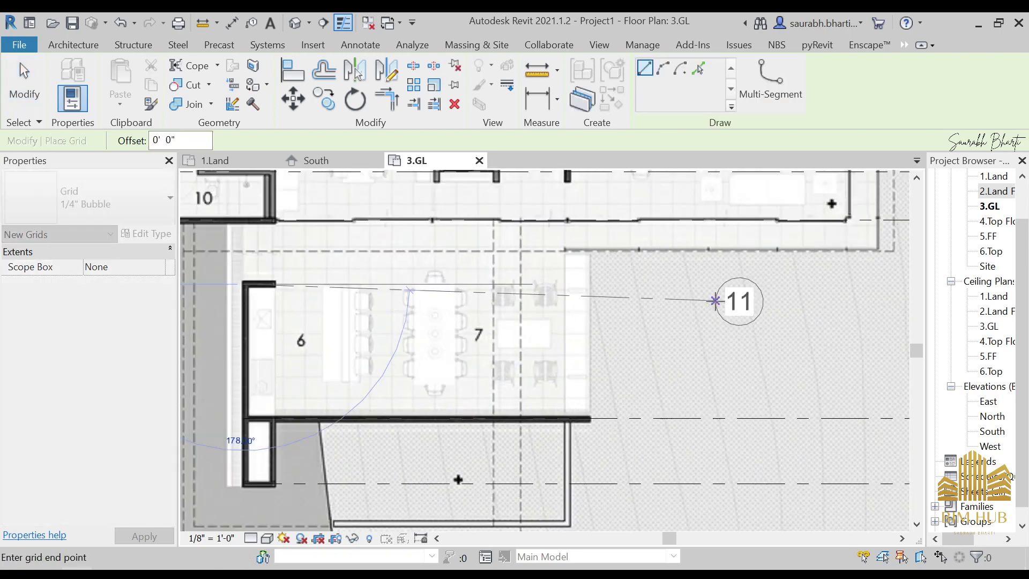
middle_drag(688, 318, 474, 314)
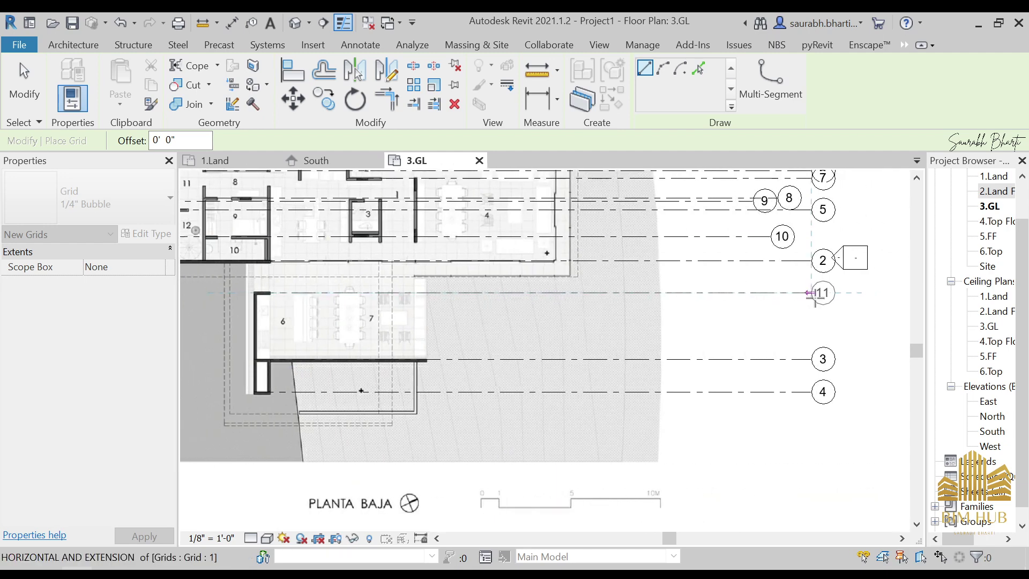
click(814, 293)
middle_drag(594, 292, 703, 294)
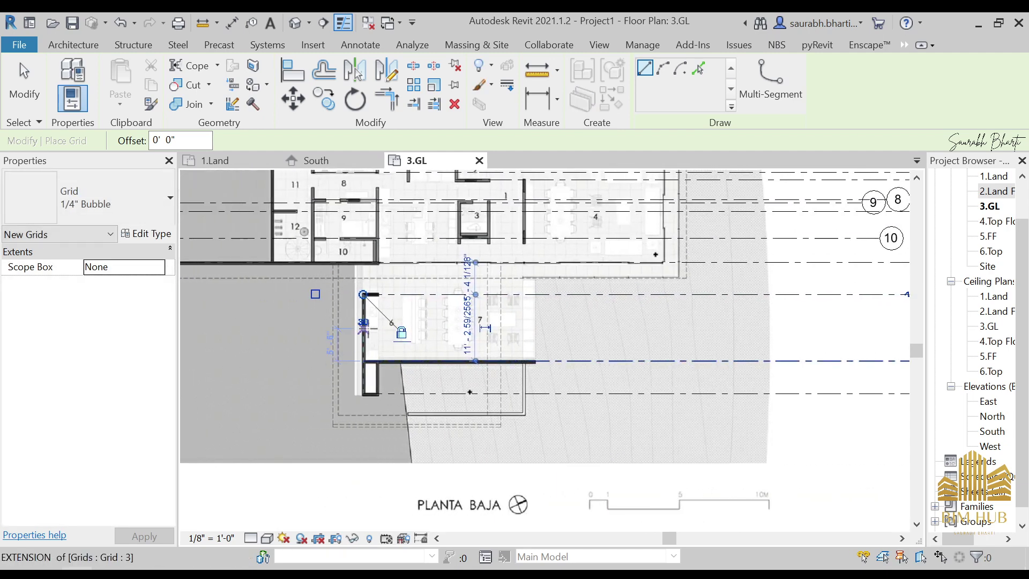
scroll(382, 279, up, 2)
middle_drag(345, 338, 551, 326)
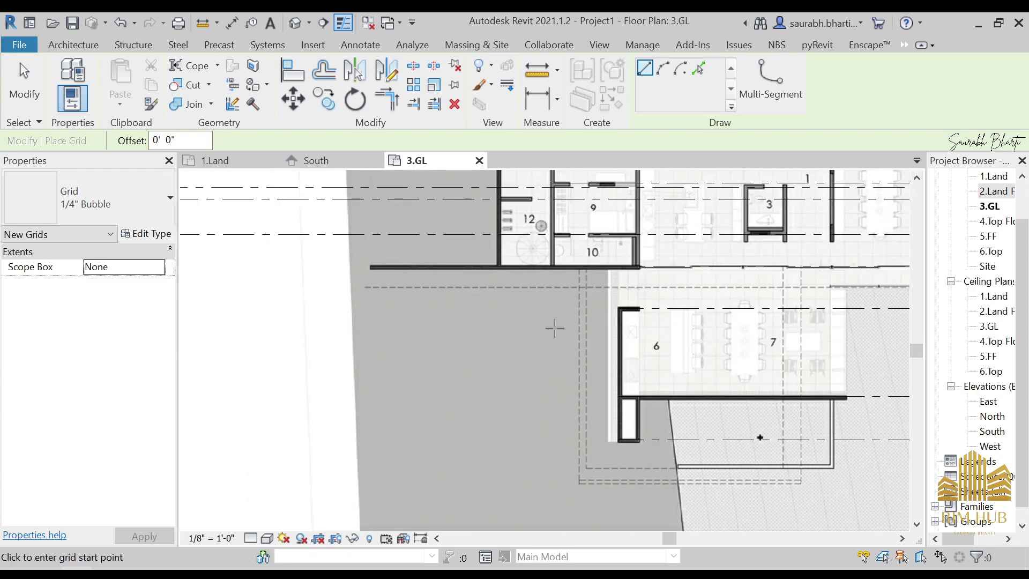
scroll(550, 326, down, 3)
key(Escape)
key(Escape)
Step: Draw a horizontal grid line along the thin lower terrace wall below room 7, from its left end to below bubble 4
middle_drag(658, 413, 539, 345)
scroll(567, 353, up, 2)
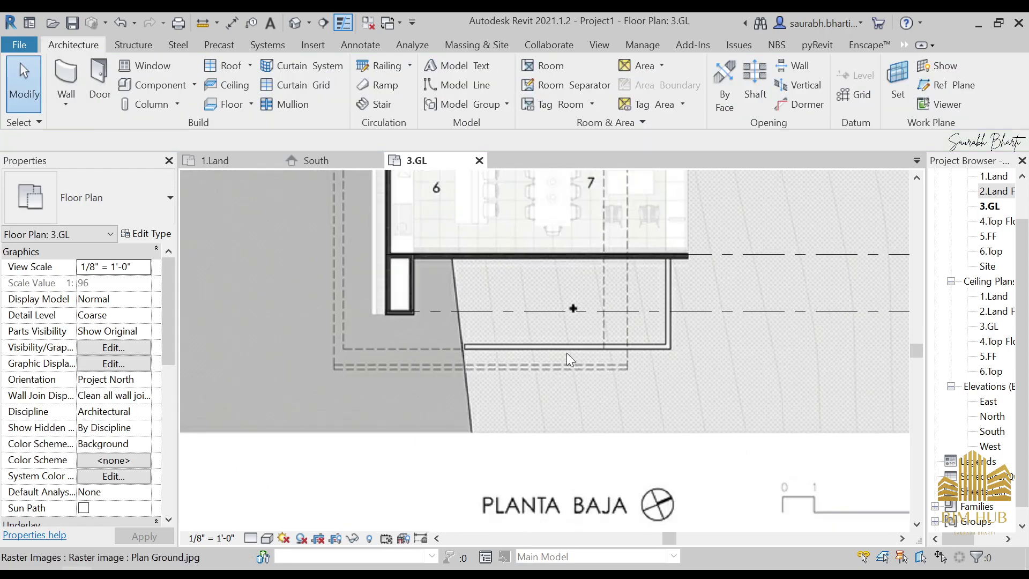
key(g)
key(r)
scroll(486, 343, up, 4)
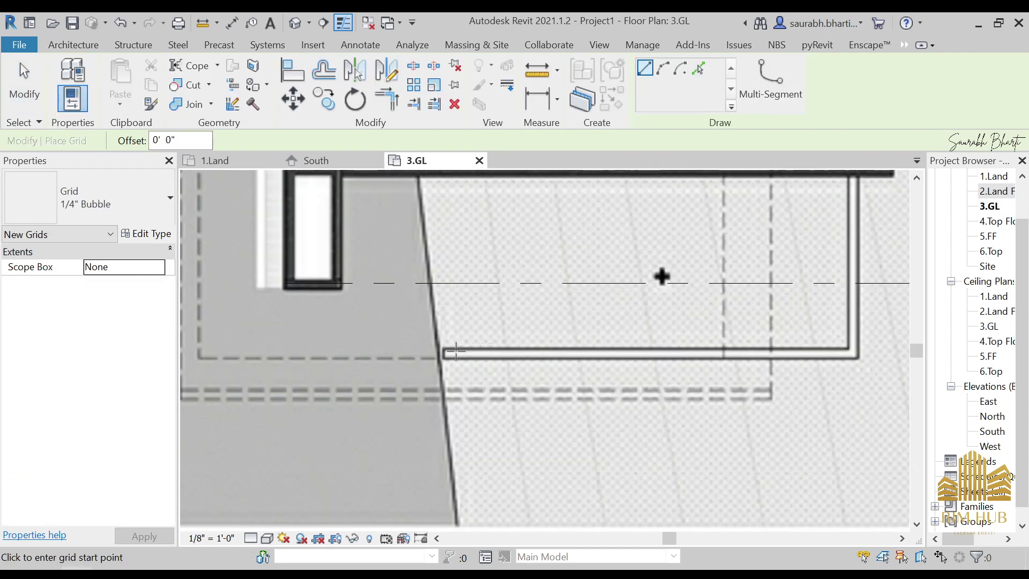
click(440, 354)
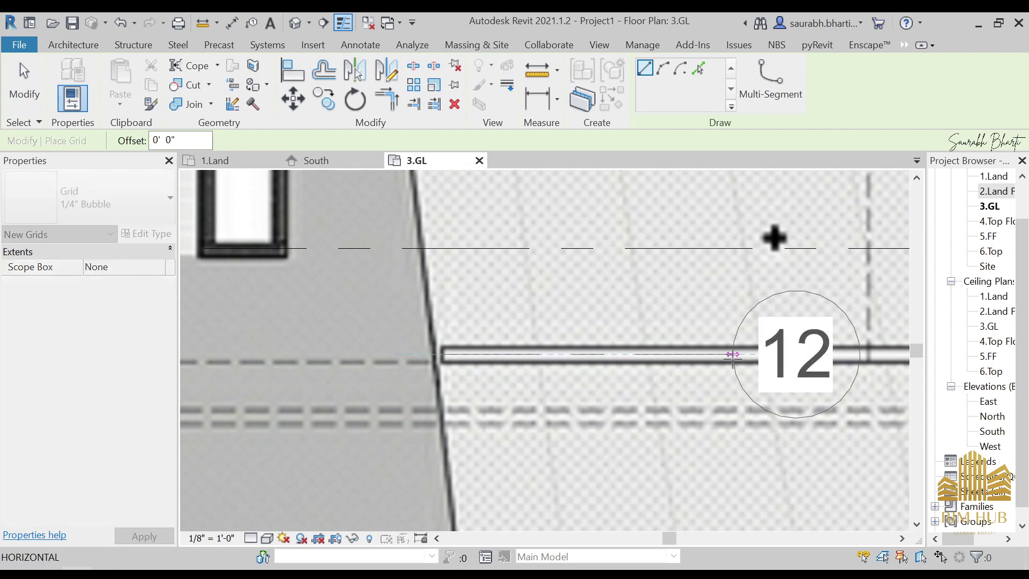
scroll(798, 364, down, 2)
middle_drag(803, 374, 517, 333)
scroll(692, 343, down, 3)
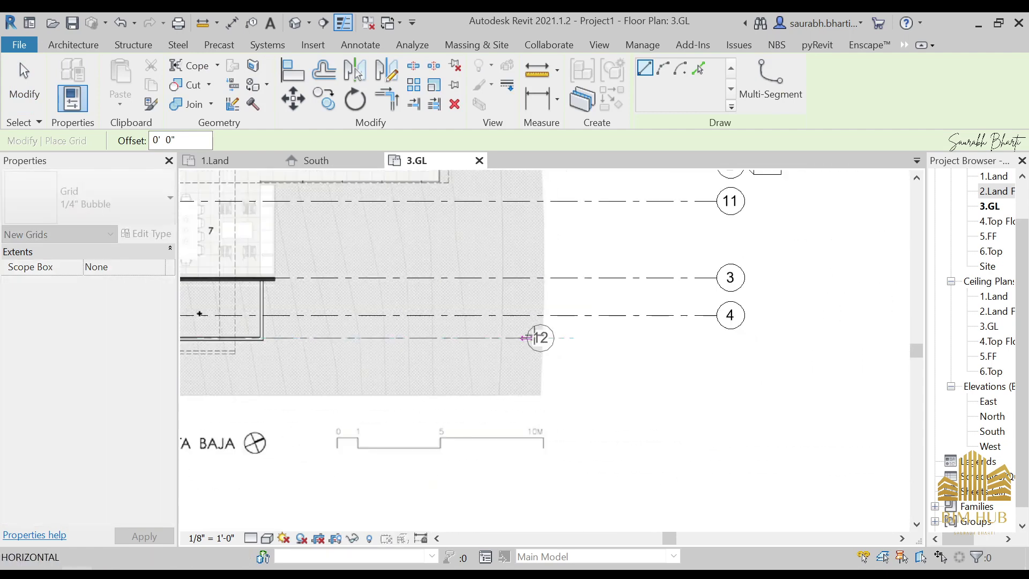
click(691, 344)
Step: Extend the left end of grid 7 beyond the site edge until it aligns with the ends of grids 9, 5 and 10
scroll(788, 404, down, 3)
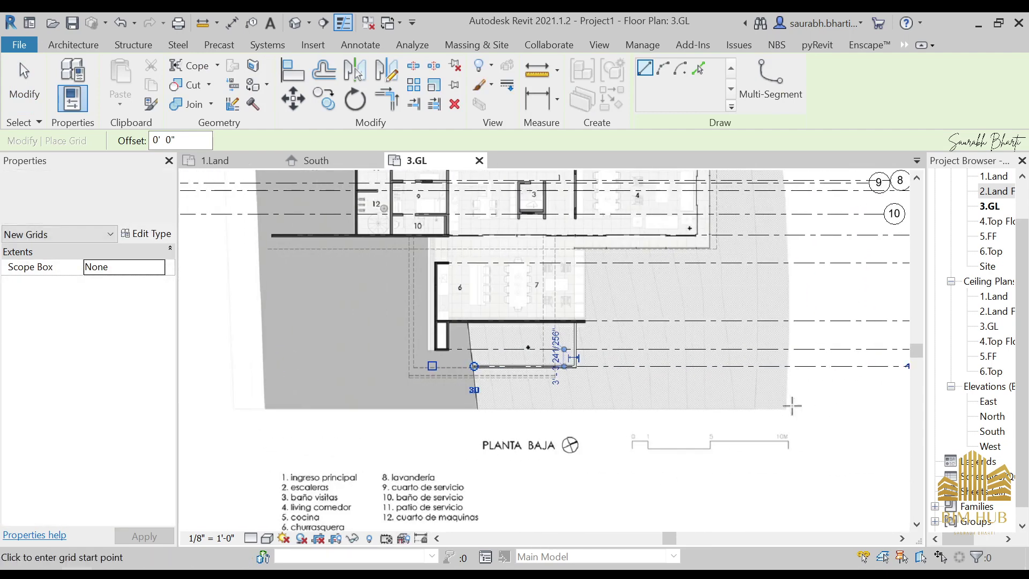
scroll(613, 410, down, 2)
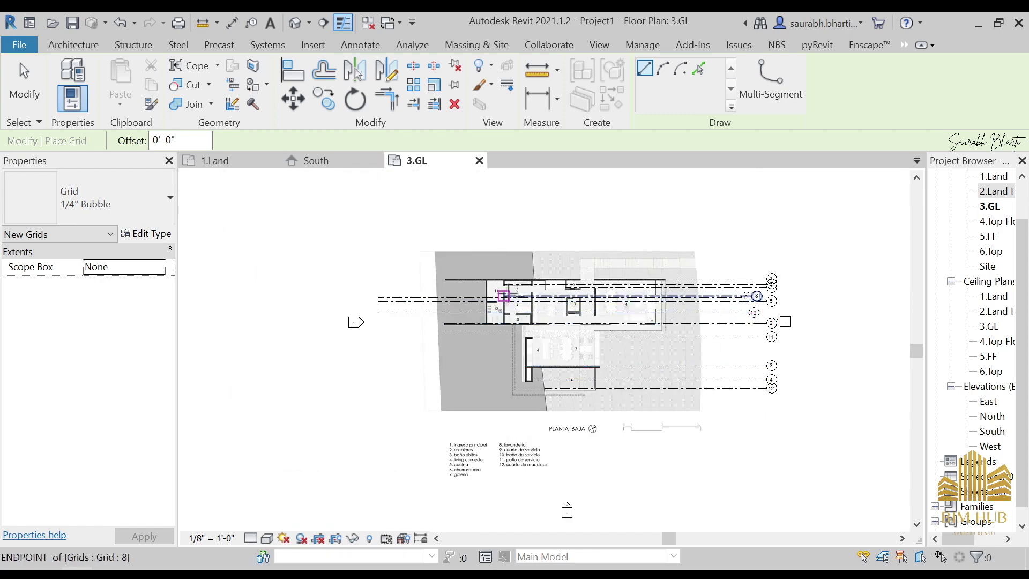
scroll(535, 271, up, 5)
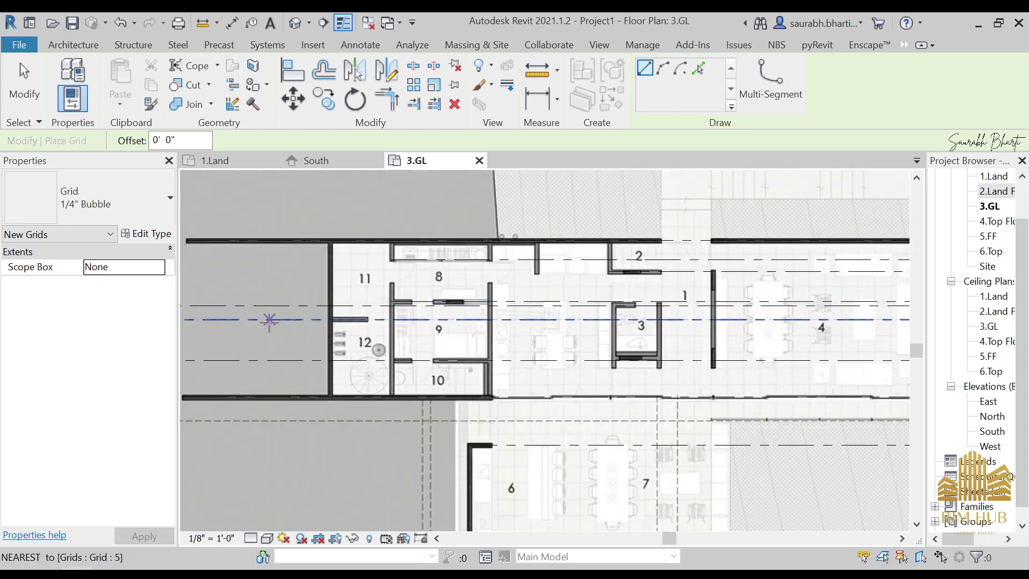
scroll(321, 247, up, 2)
scroll(423, 445, down, 2)
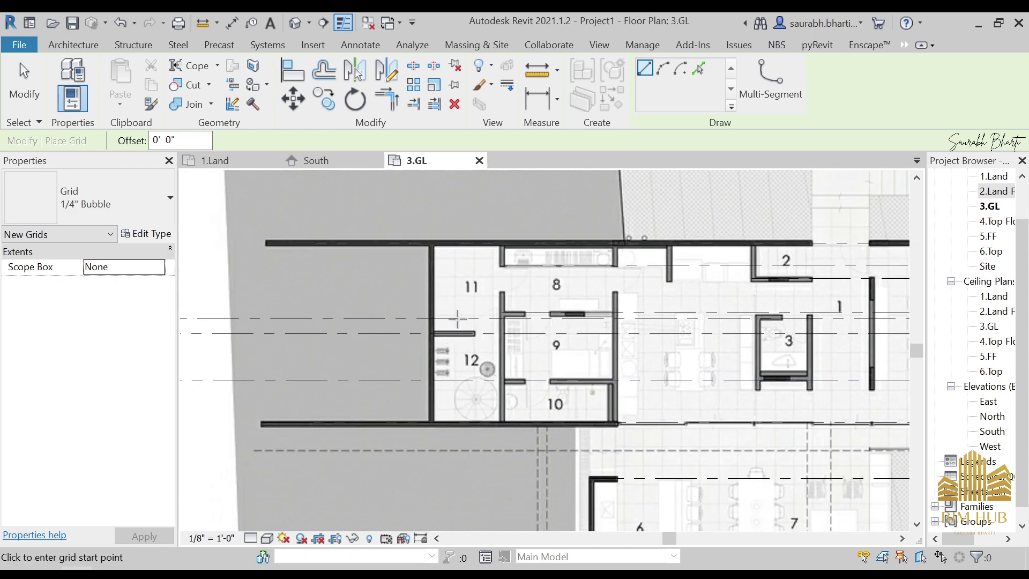
middle_drag(650, 275, 498, 297)
key(Escape)
key(Escape)
click(610, 301)
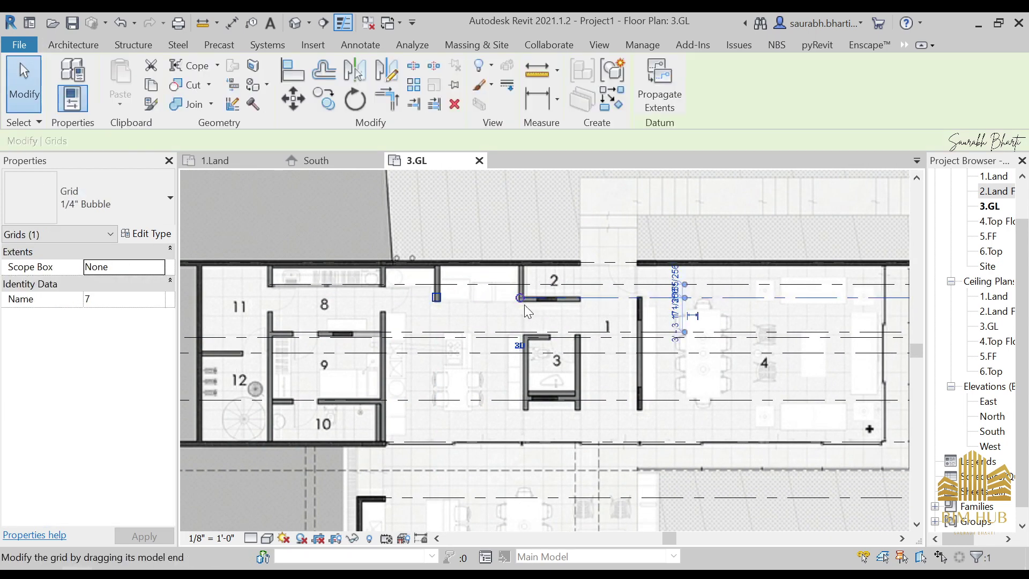
drag(519, 298, 343, 297)
middle_drag(343, 297, 739, 306)
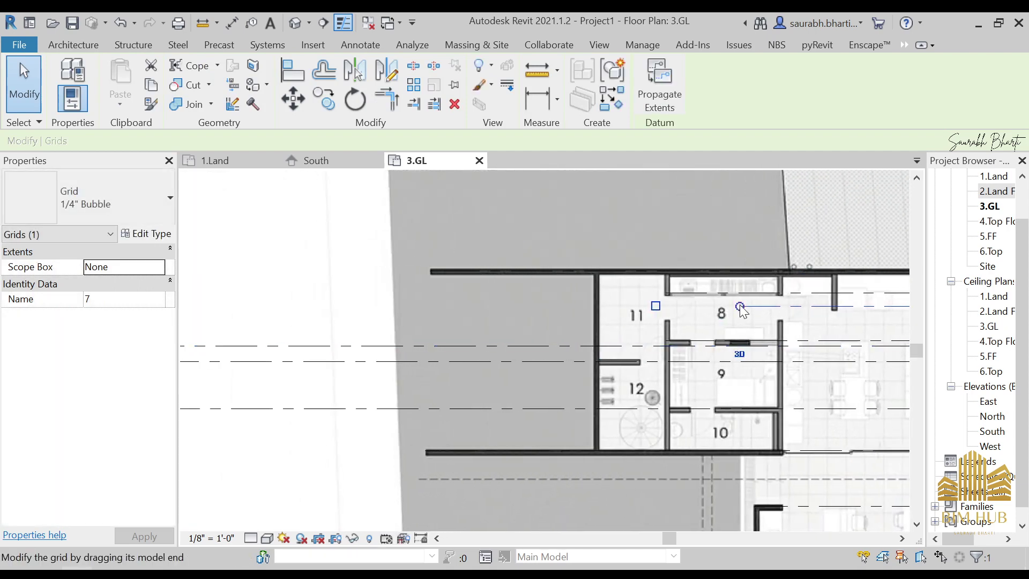
drag(740, 304, 278, 304)
middle_drag(358, 308, 624, 308)
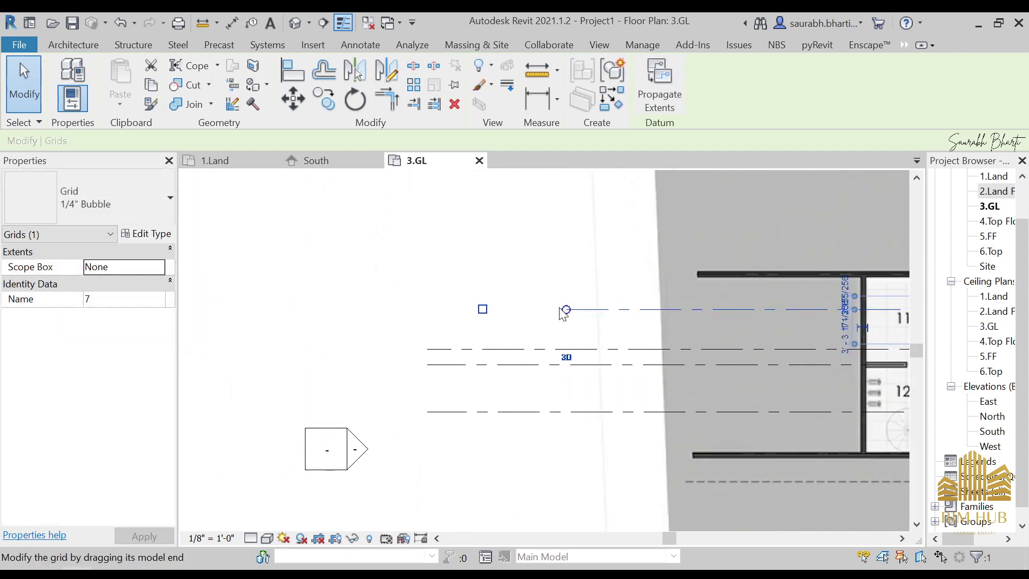
drag(566, 309, 428, 301)
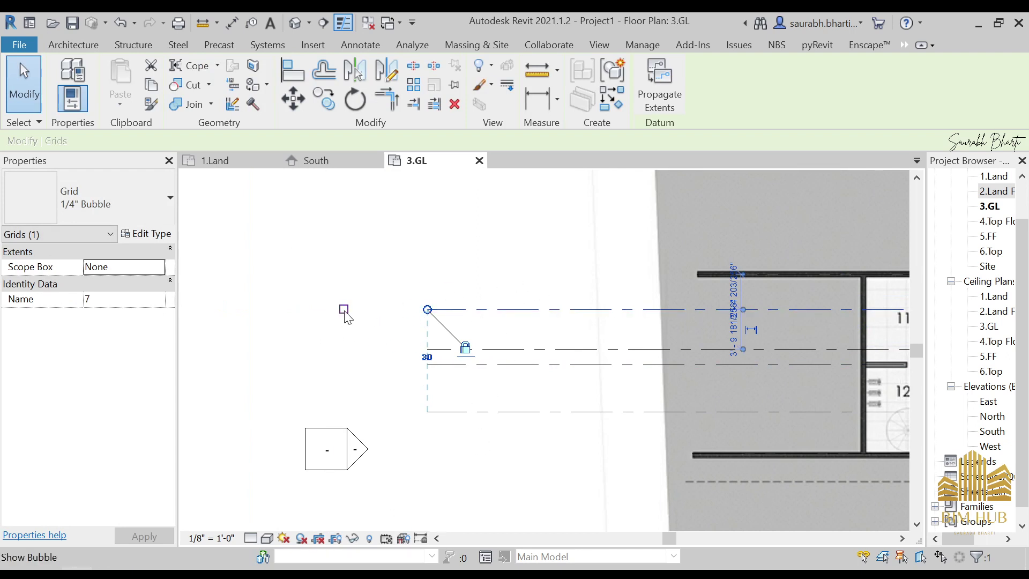
Step: Show the grid bubbles at the left ends of grids 7, 9, 5 and 10
click(360, 353)
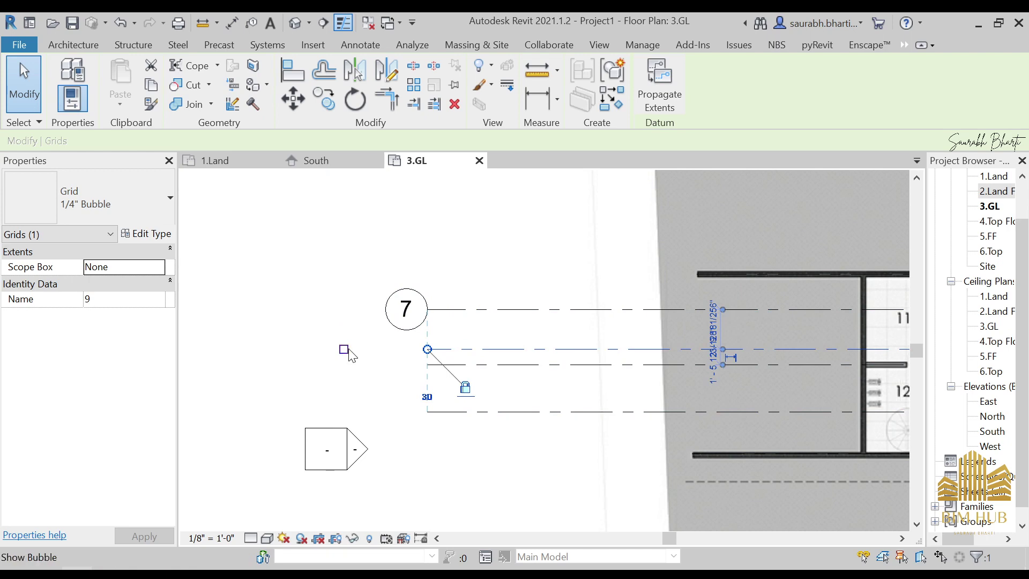
click(347, 350)
click(507, 365)
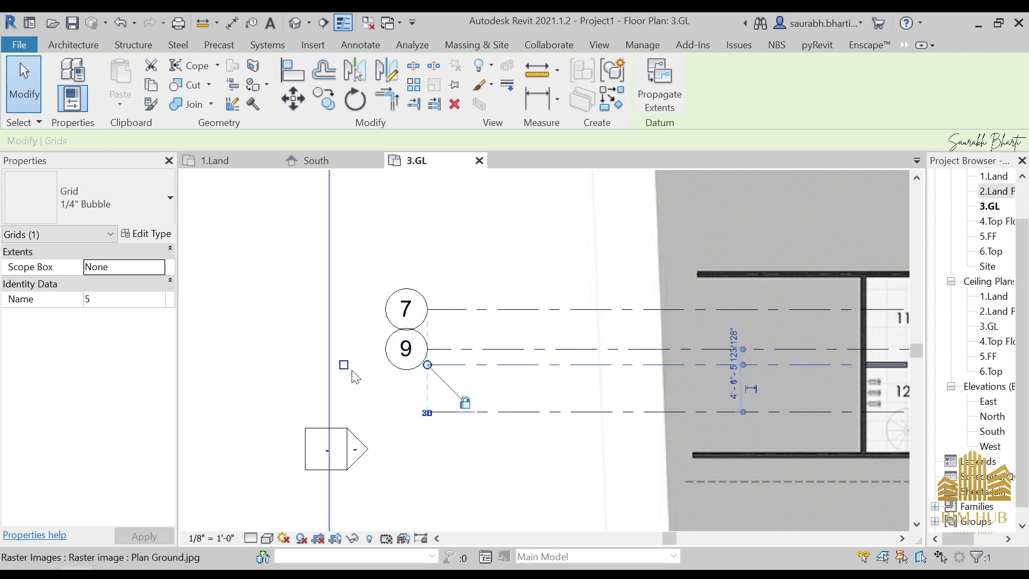
click(494, 412)
click(344, 412)
scroll(511, 396, down, 2)
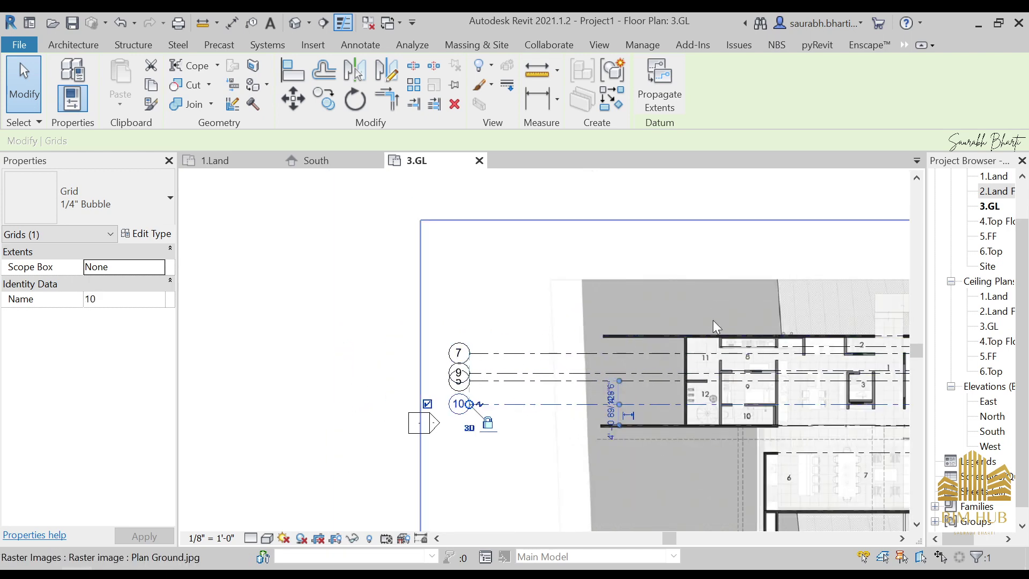
Step: Extend the left end of grid 1 until it aligns with the ends of grids 7, 9, 5 and 10, with its bubble shown
scroll(713, 323, down, 2)
middle_drag(714, 323, 510, 339)
middle_drag(712, 352, 666, 353)
scroll(677, 352, up, 2)
click(684, 348)
middle_drag(724, 397, 1018, 412)
mouse_move(526, 362)
mouse_down()
mouse_move(381, 359)
mouse_move(379, 350)
mouse_move(395, 351)
mouse_up()
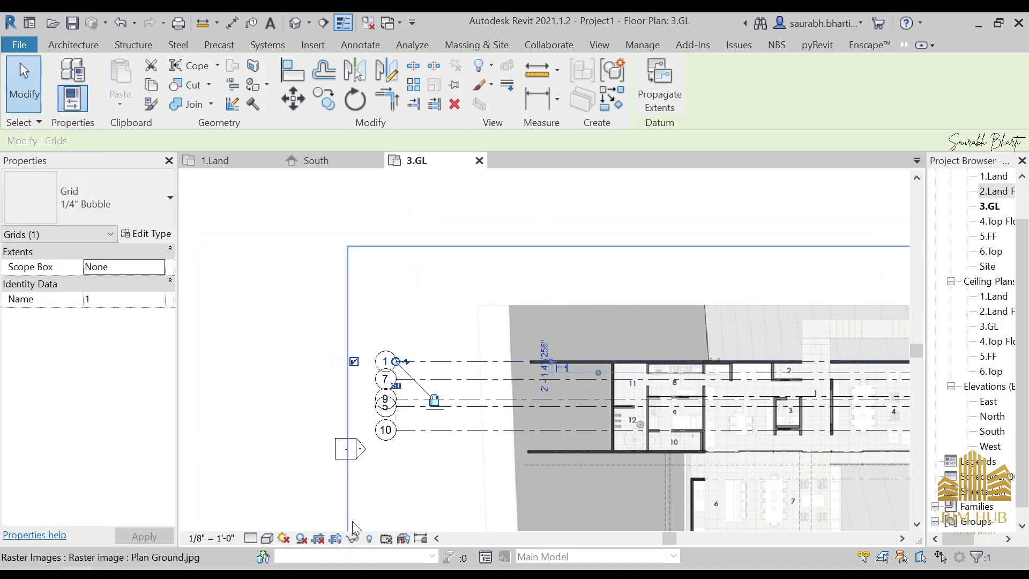
Step: Try the view scales 3/32" = 1'-0" and 1" = 1'-0" on the ground plan
click(228, 538)
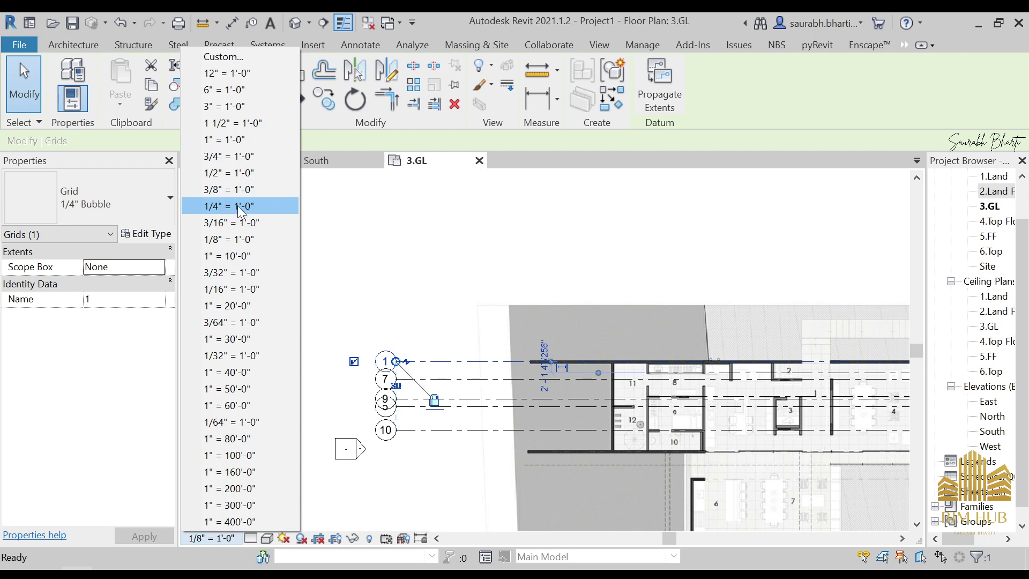
click(239, 272)
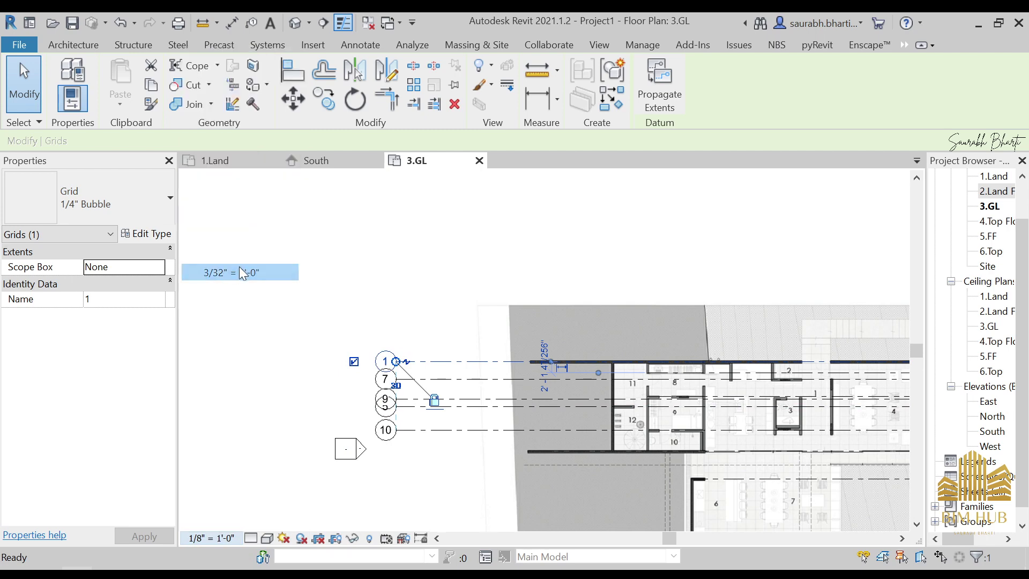
click(212, 537)
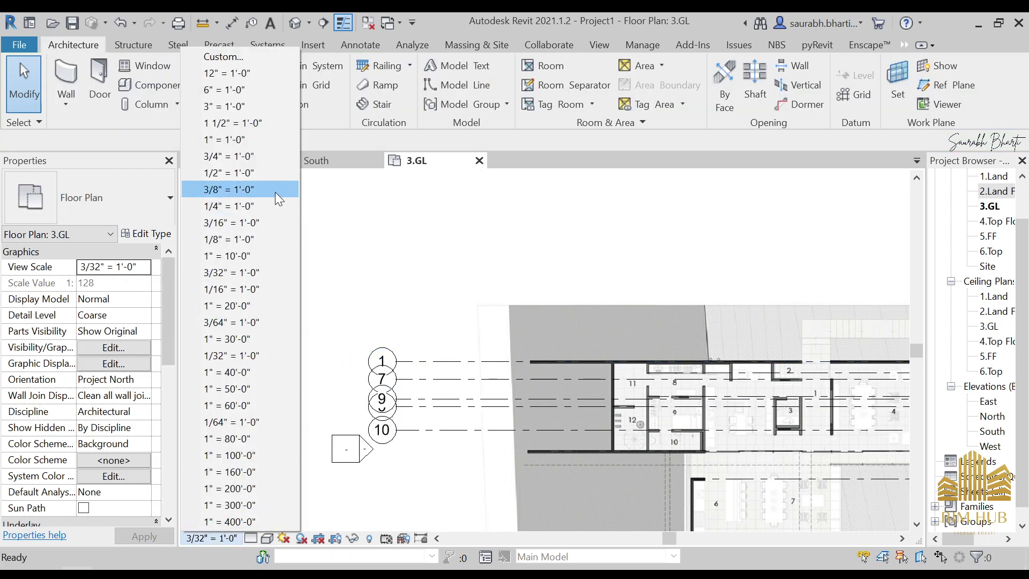
click(266, 140)
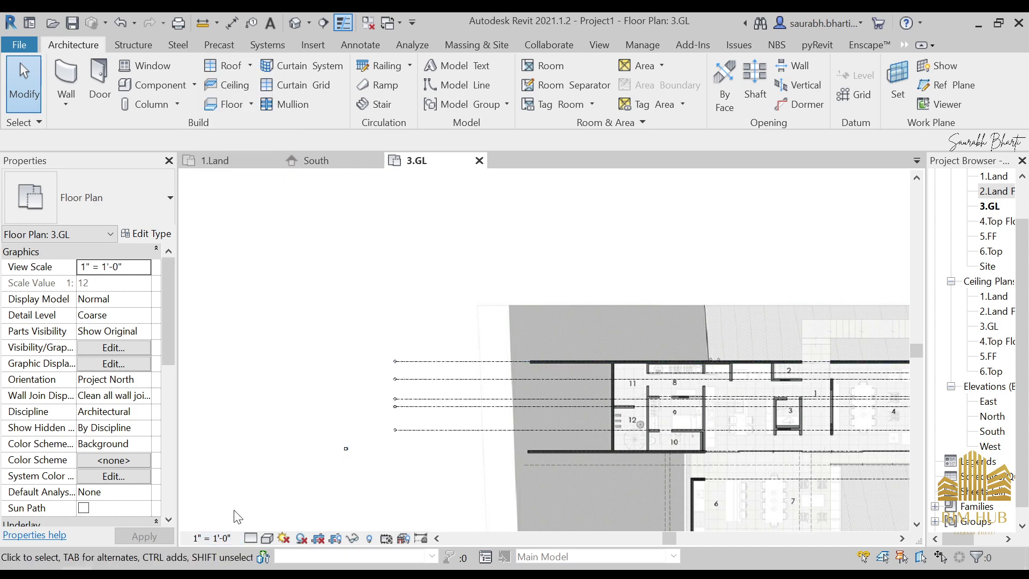
Step: Set the ground plan's view scale to 3/8" = 1'-0" and check the size of the grid bubbles at both ends
click(210, 538)
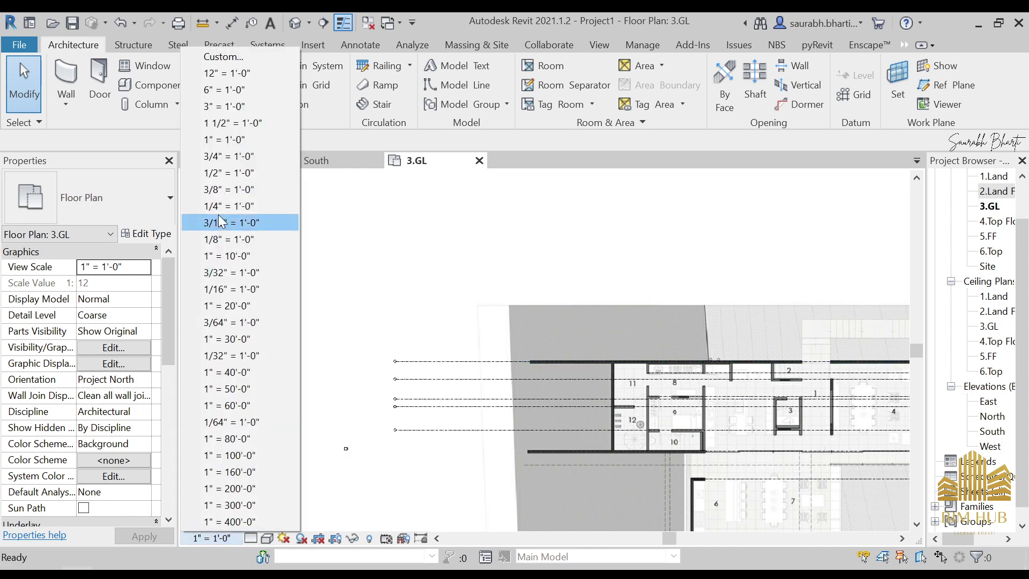
click(237, 192)
scroll(237, 351, up, 3)
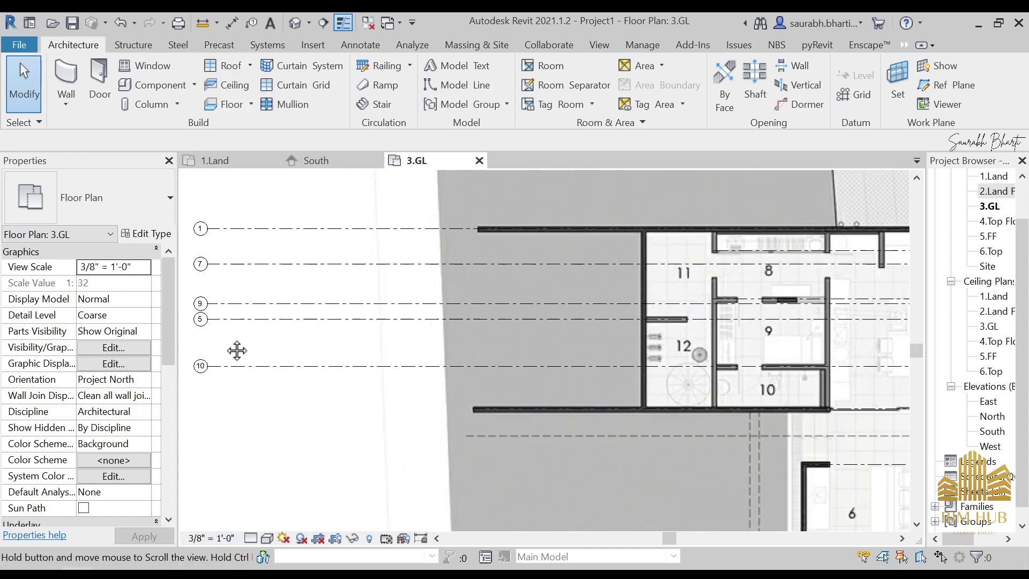
scroll(680, 385, down, 6)
middle_drag(857, 391, 547, 358)
scroll(721, 383, up, 1)
middle_drag(752, 465, 666, 346)
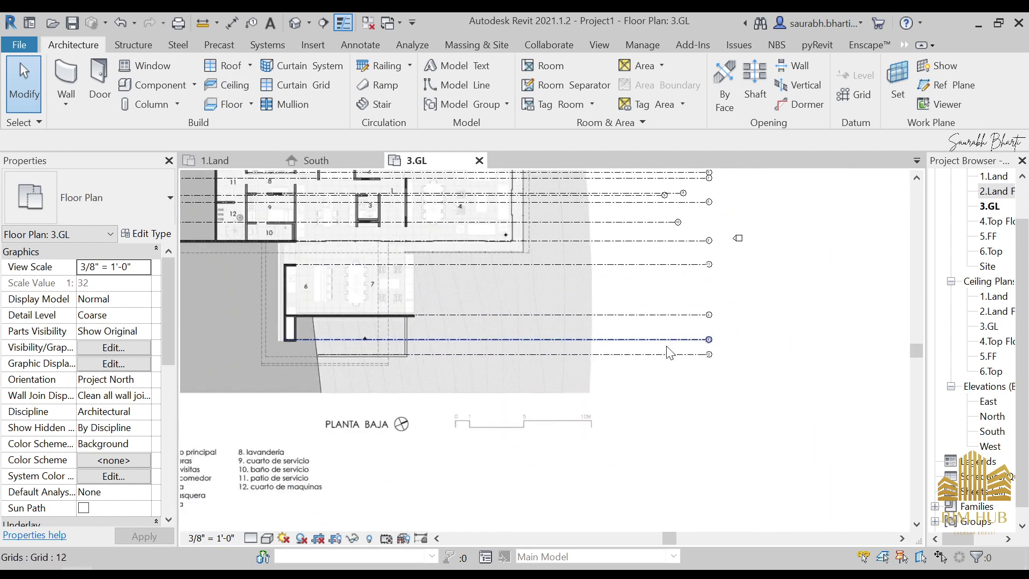
scroll(718, 338, up, 5)
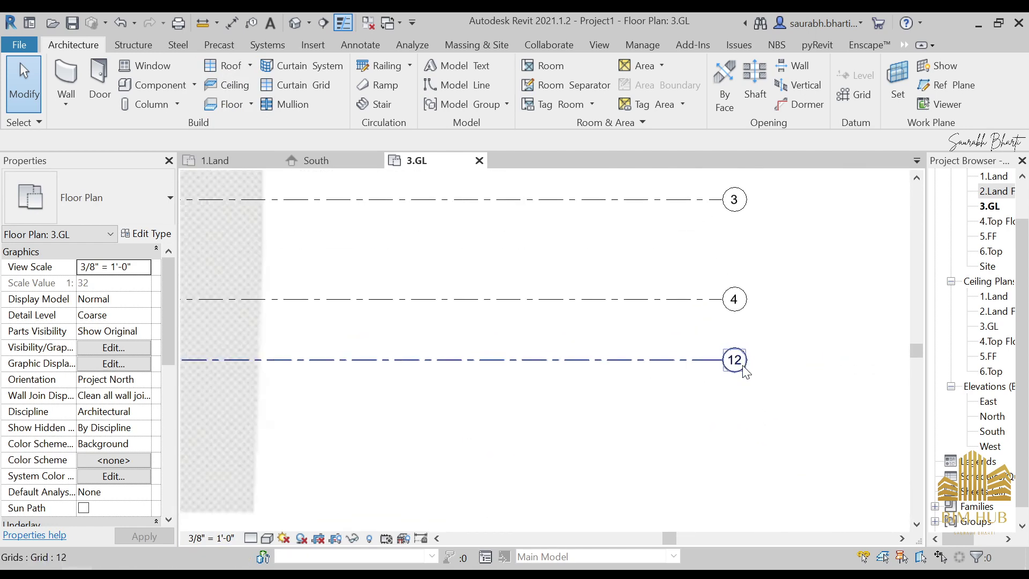
scroll(750, 321, down, 5)
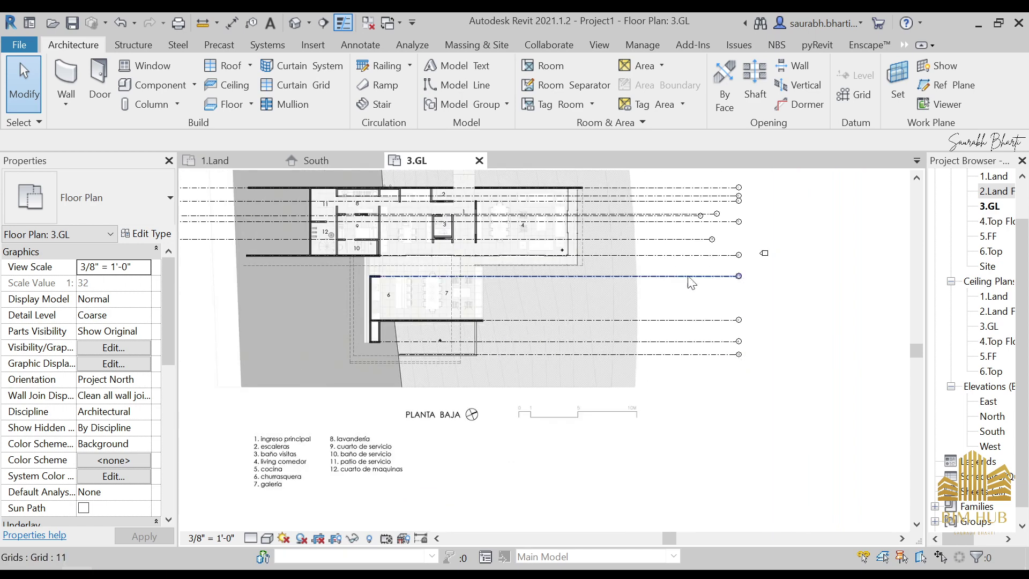
Step: Extend the left end of grid 11, on the upper wall of room 6, beyond the site edge to align with the grid ends above
middle_drag(658, 259, 823, 280)
click(700, 307)
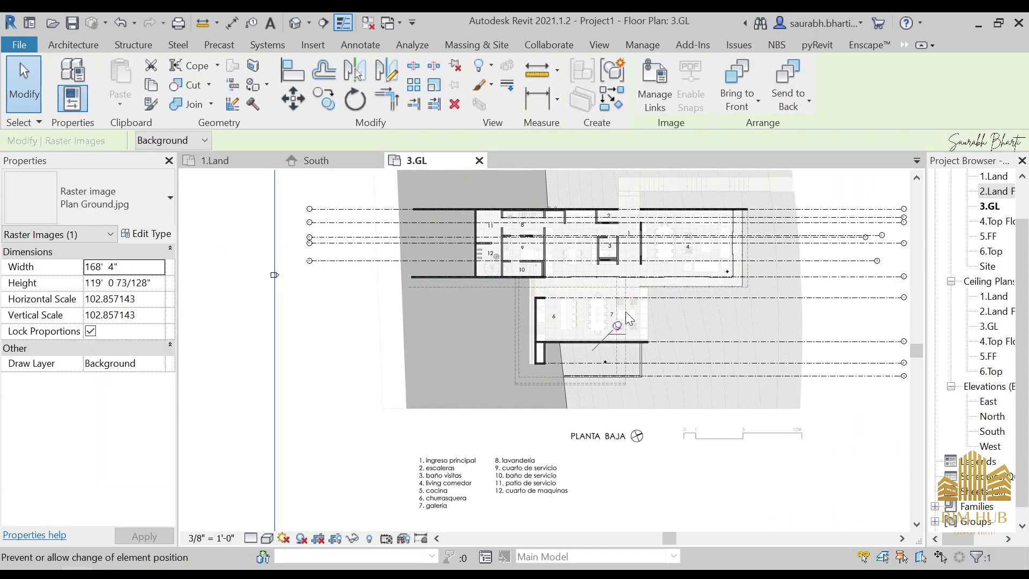
key(Escape)
click(608, 297)
click(525, 296)
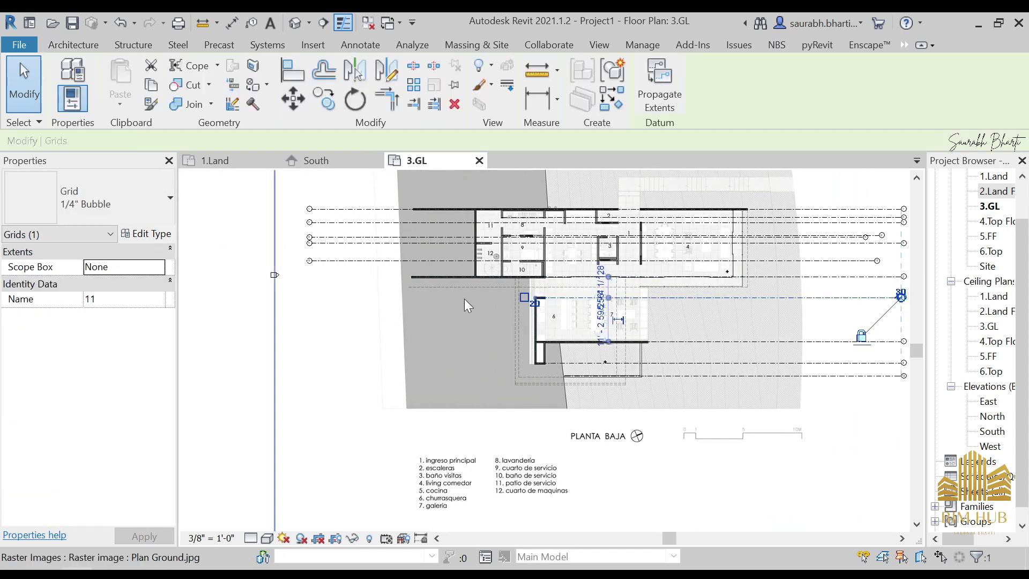
scroll(581, 301, up, 1)
key(Escape)
click(586, 298)
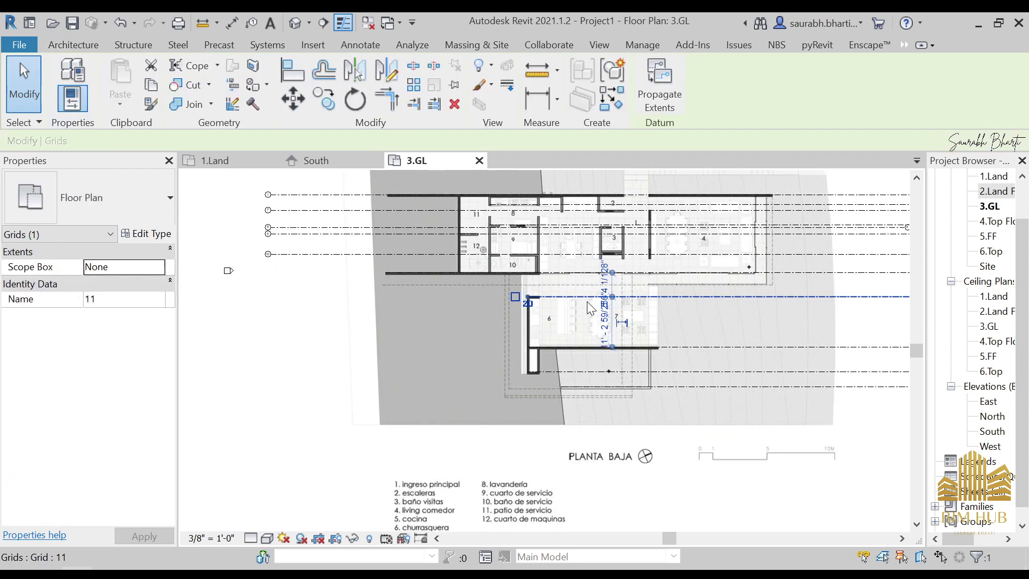
scroll(535, 304, up, 3)
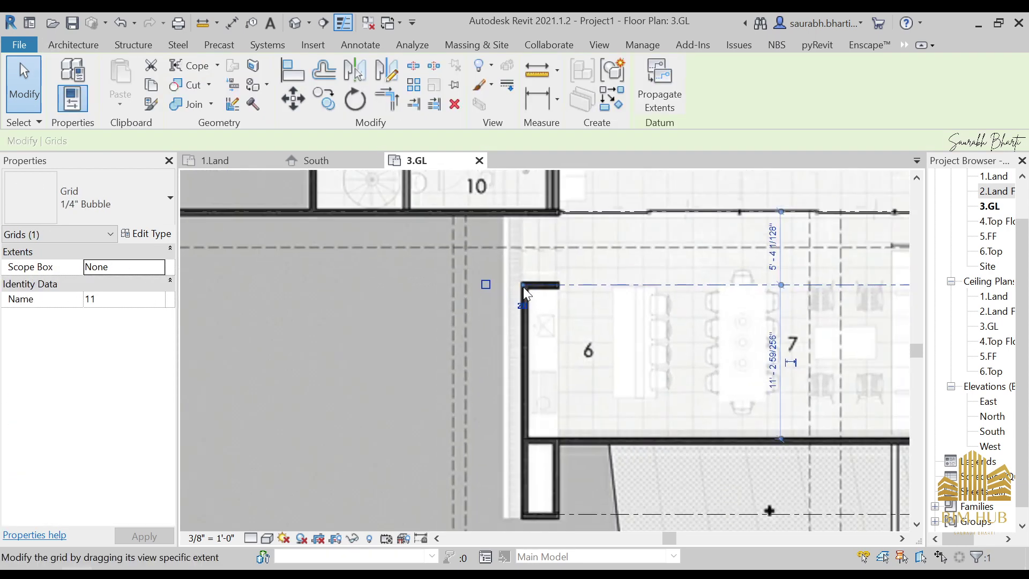
drag(523, 287, 380, 284)
middle_drag(459, 287, 684, 279)
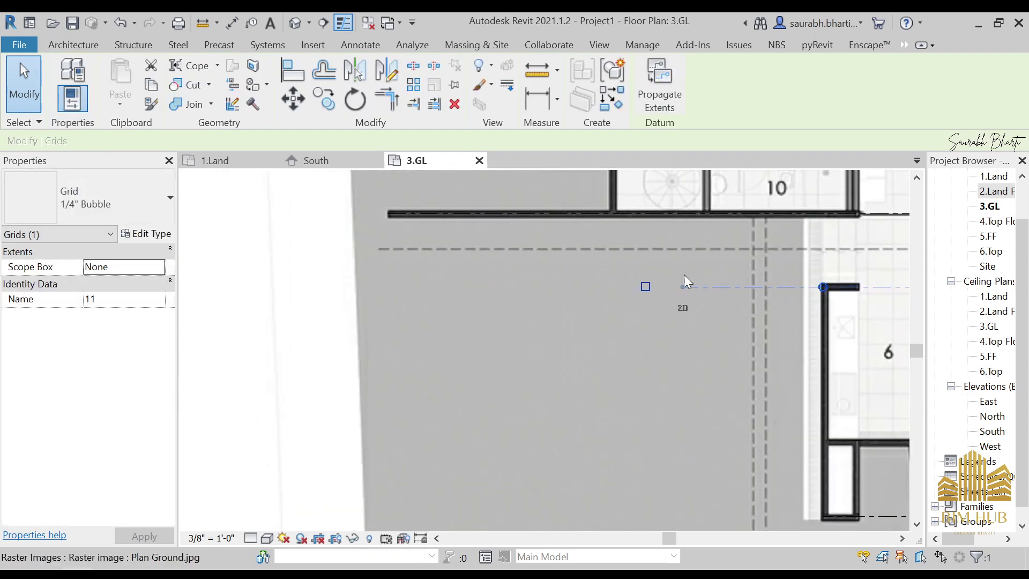
drag(686, 291, 314, 288)
middle_drag(316, 289, 659, 328)
drag(652, 324, 474, 315)
scroll(462, 311, down, 4)
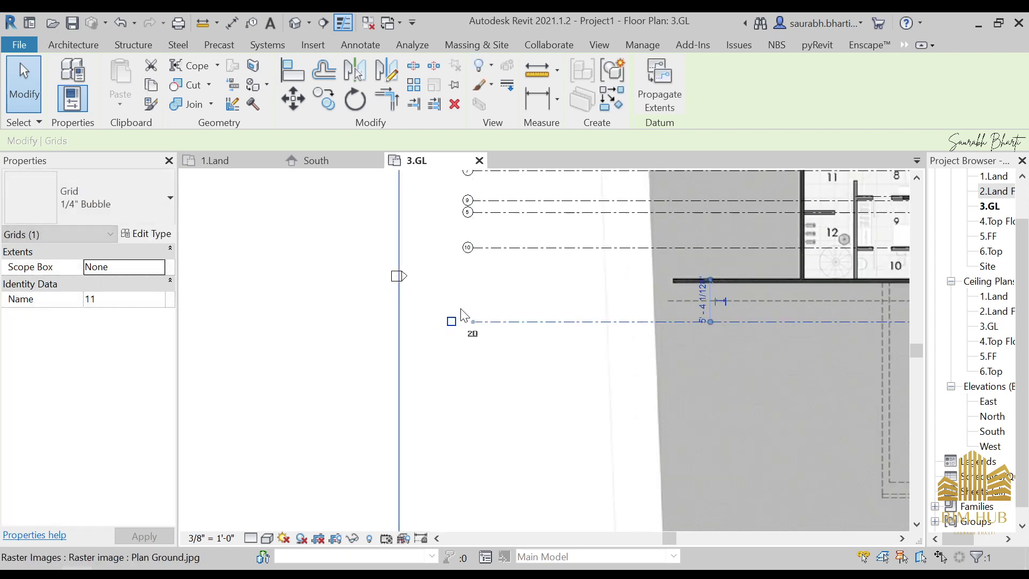
middle_drag(661, 329, 503, 341)
key(Escape)
Step: Extend the left end of grid 3, along the lower wall of rooms 6 and 7, until it aligns with the left end of grid 11
click(765, 381)
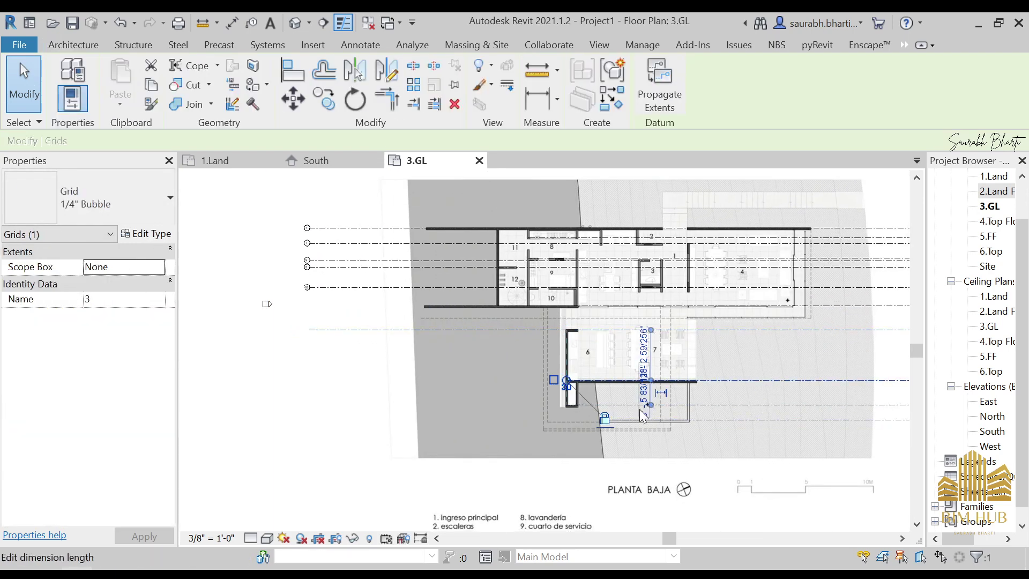
scroll(558, 397, up, 2)
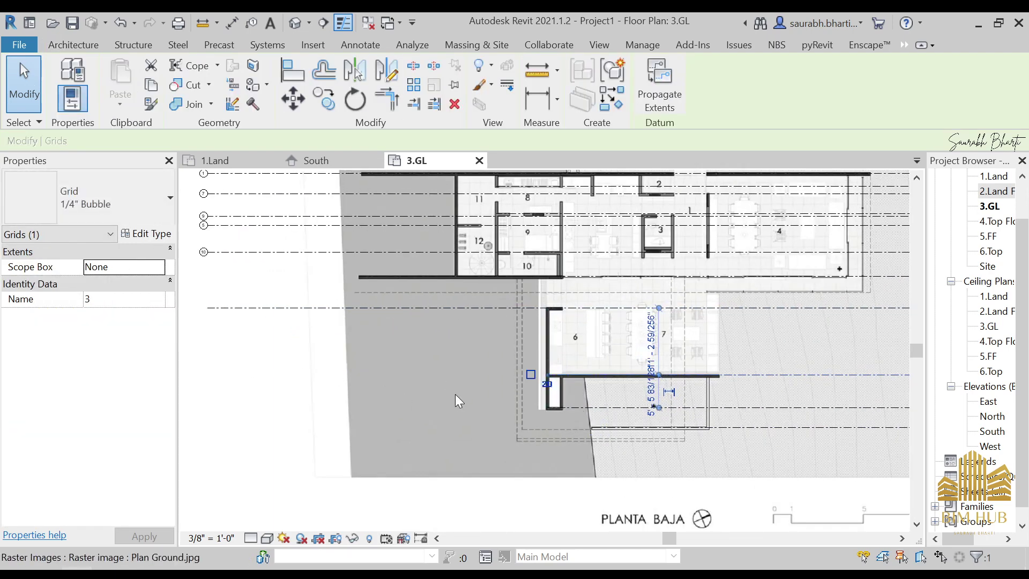
scroll(544, 377, up, 3)
drag(543, 378, 440, 375)
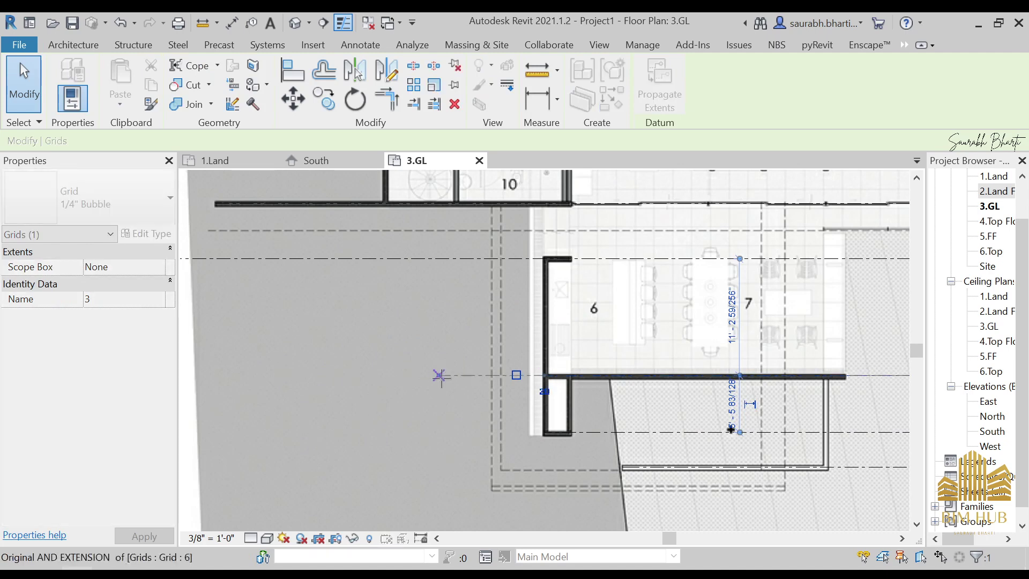
scroll(440, 375, down, 3)
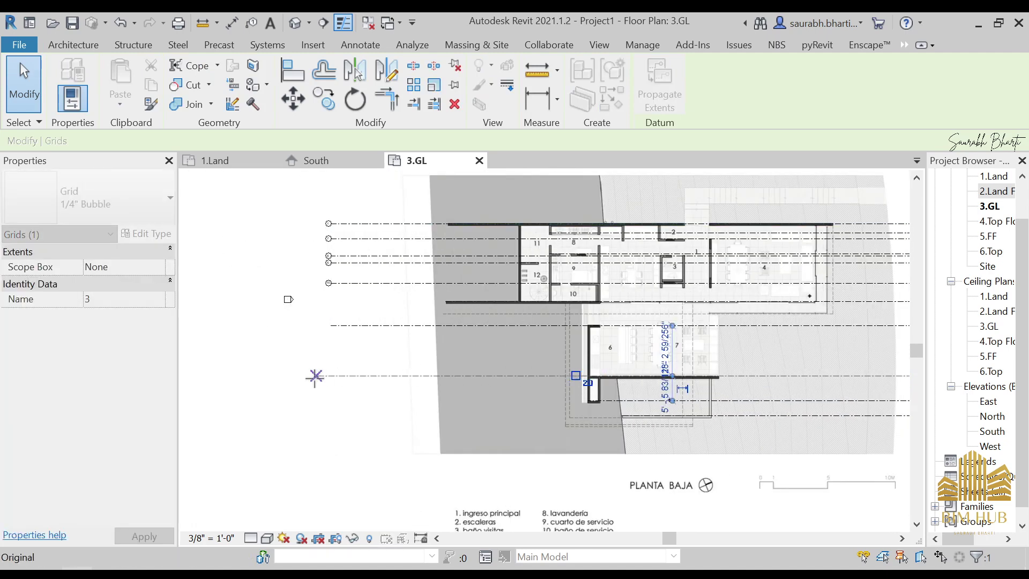
drag(328, 380, 329, 380)
key(Escape)
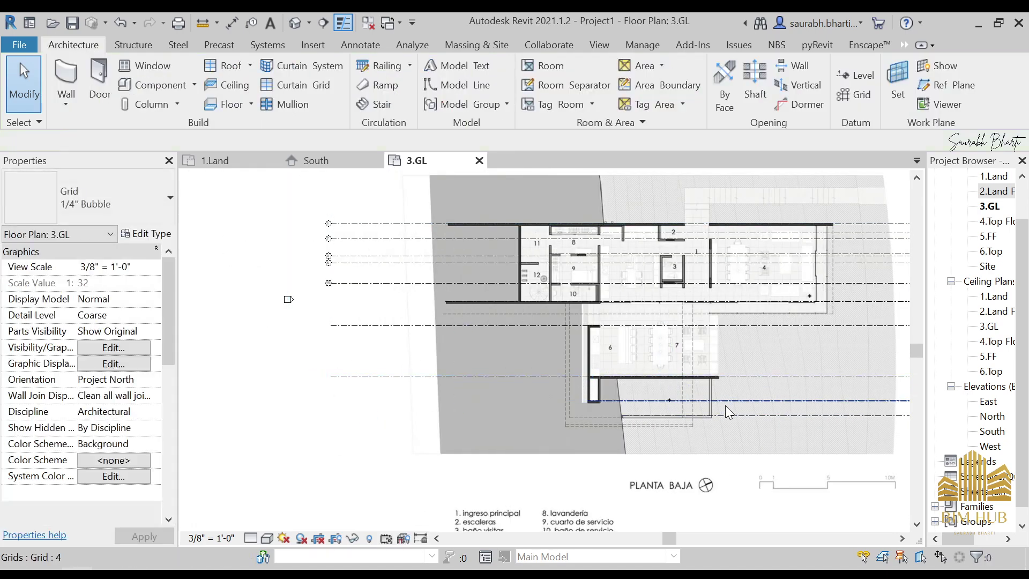
Step: Extend the left end of grid 12, along the lower terrace wall, until it aligns with the other left grid ends
click(754, 416)
scroll(567, 416, up, 2)
drag(630, 417, 251, 409)
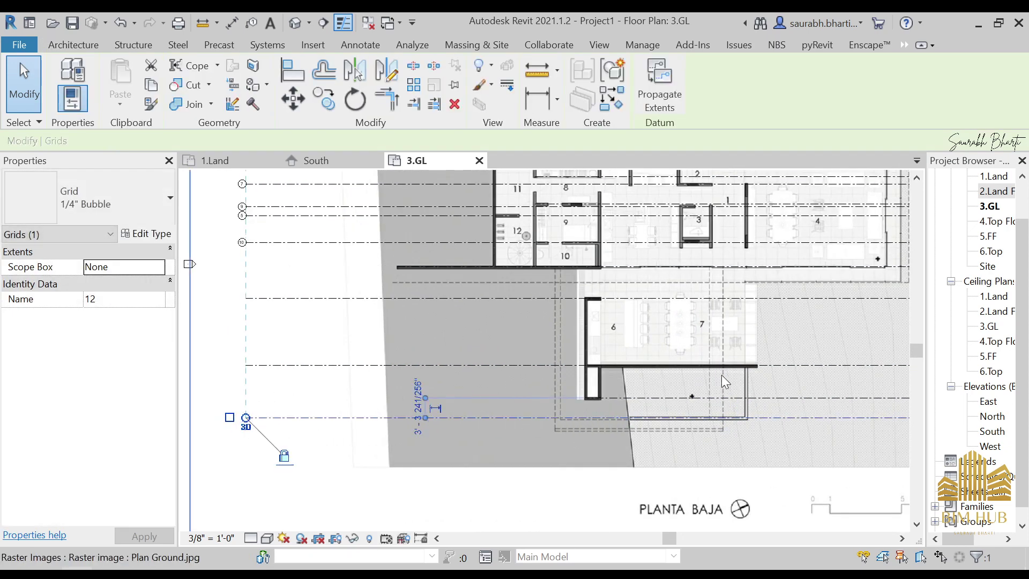
Step: Examine the left and right ends of grids 10 and 9 and where these grids cross the service rooms
middle_drag(699, 354, 677, 360)
middle_drag(691, 276, 781, 385)
scroll(696, 370, down, 1)
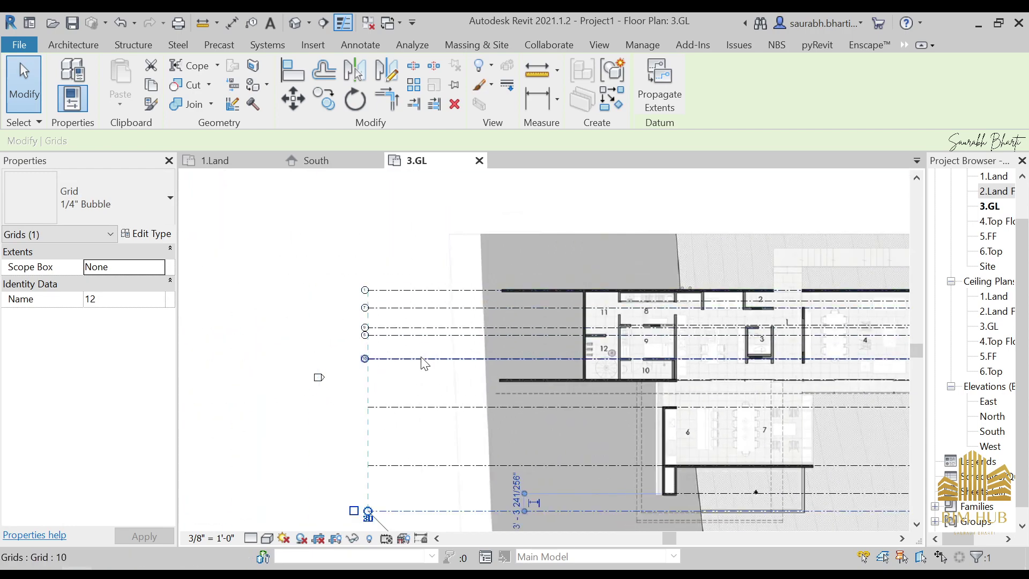
middle_drag(420, 430, 654, 313)
key(Escape)
click(699, 259)
middle_drag(534, 323, 919, 357)
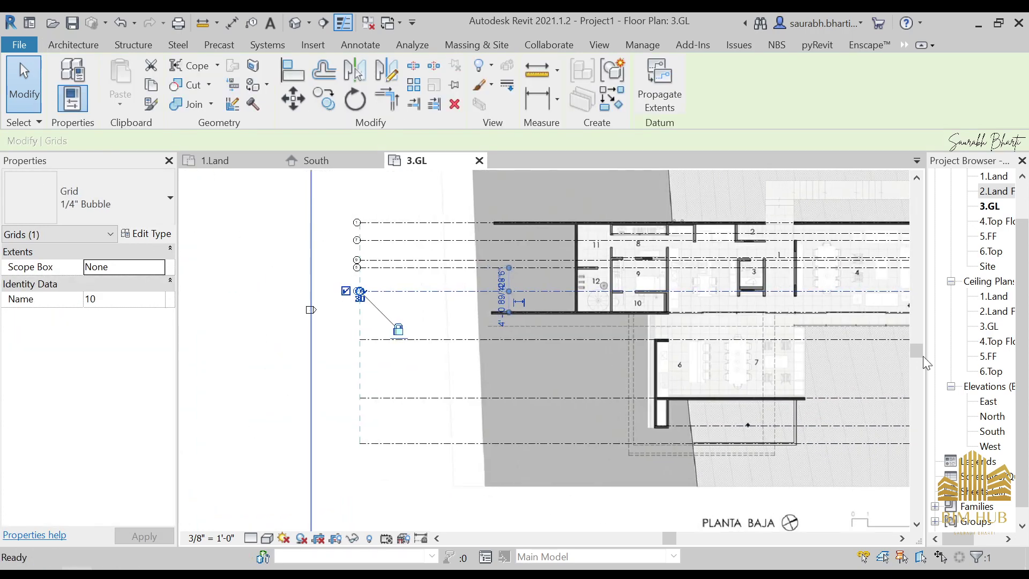
middle_drag(729, 339, 494, 423)
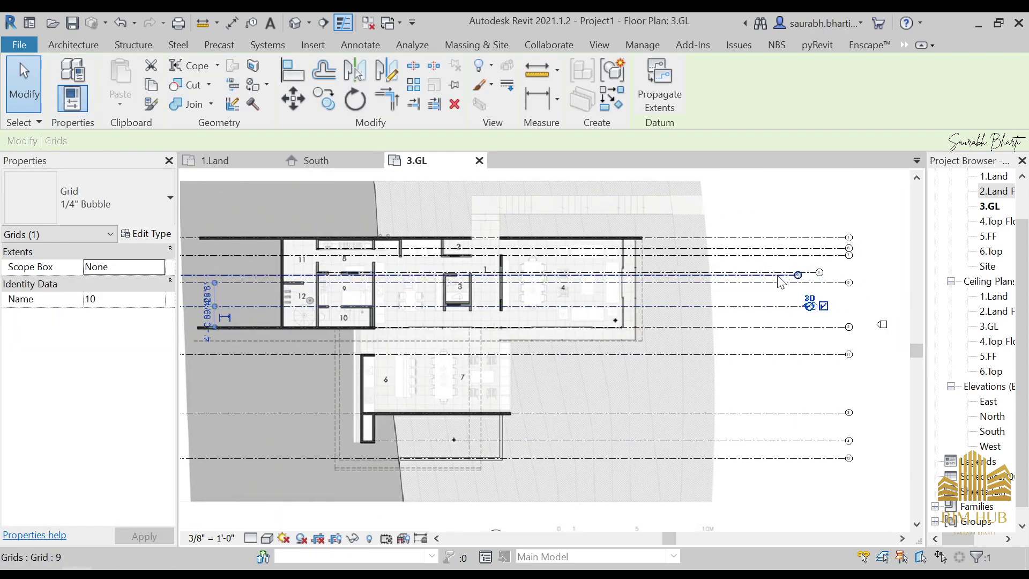
click(778, 276)
middle_drag(755, 337, 1025, 357)
scroll(402, 295, up, 3)
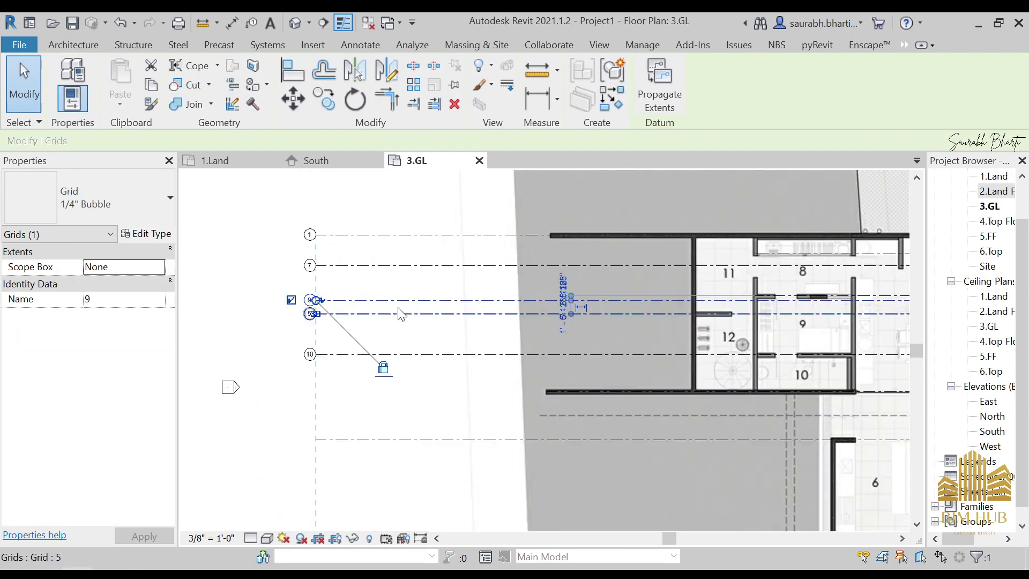
middle_drag(550, 324, 241, 329)
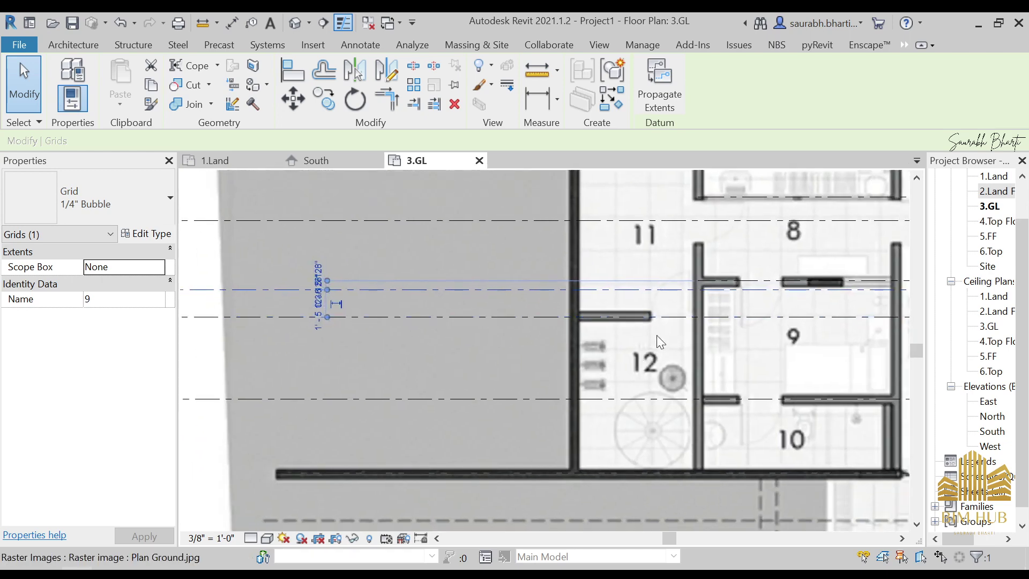
Step: Extend the left end of grid 8, together with the grid locked to it, until it aligns with the ends of grids 1, 7 and 9
key(Escape)
click(759, 282)
middle_drag(719, 297, 839, 343)
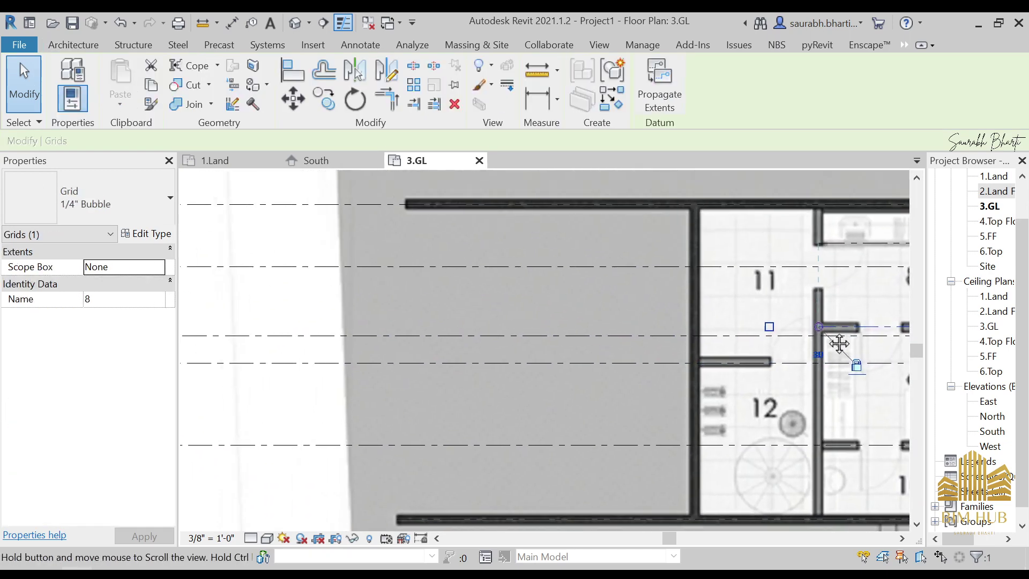
scroll(536, 321, down, 3)
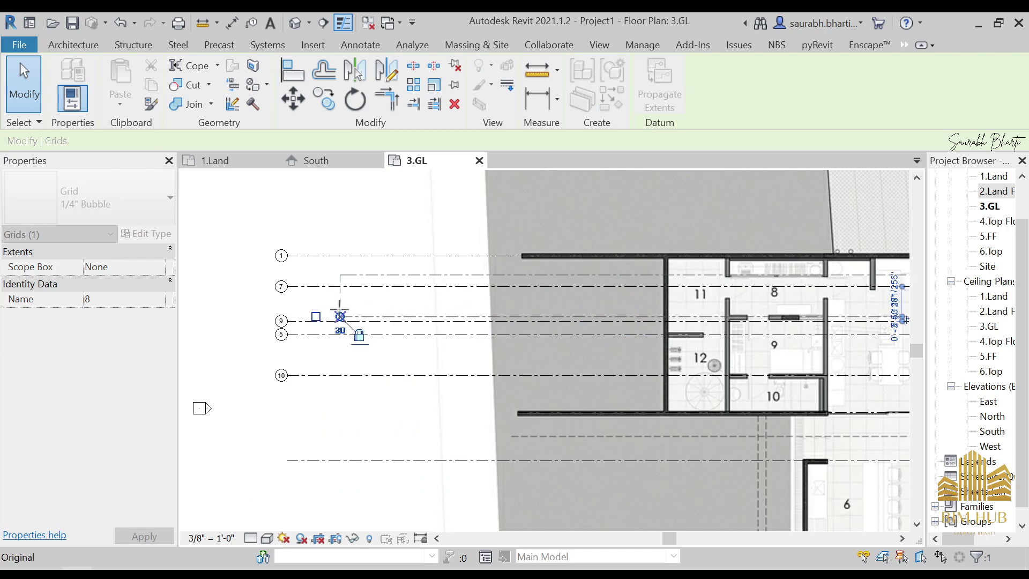
drag(283, 306, 271, 318)
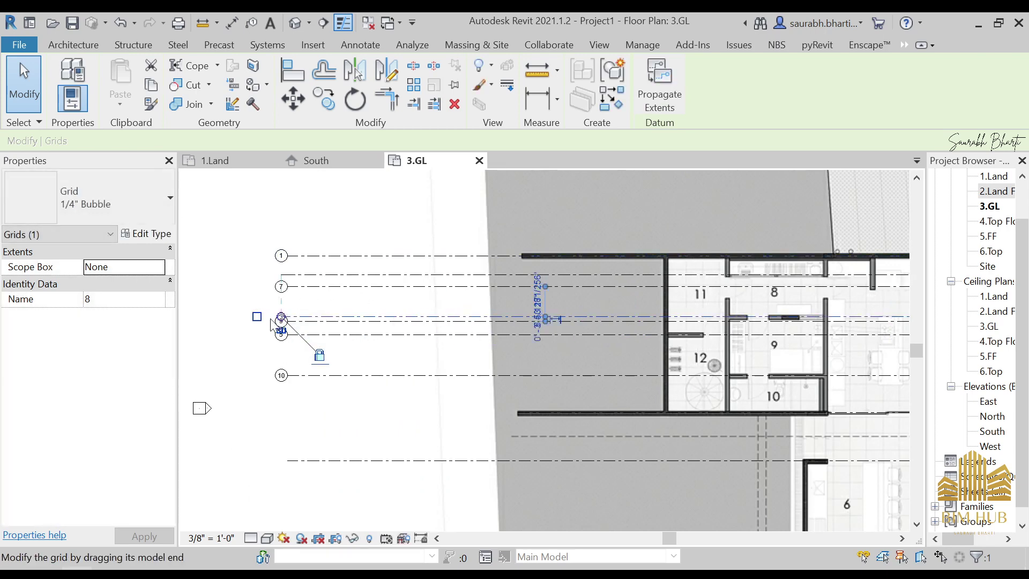
Step: Examine where the upper horizontal grids, including grids 1, 7 and 5, cross rooms 1 to 12 on the ground plan
scroll(541, 272, down, 1)
middle_drag(664, 273, 442, 222)
click(664, 233)
click(747, 208)
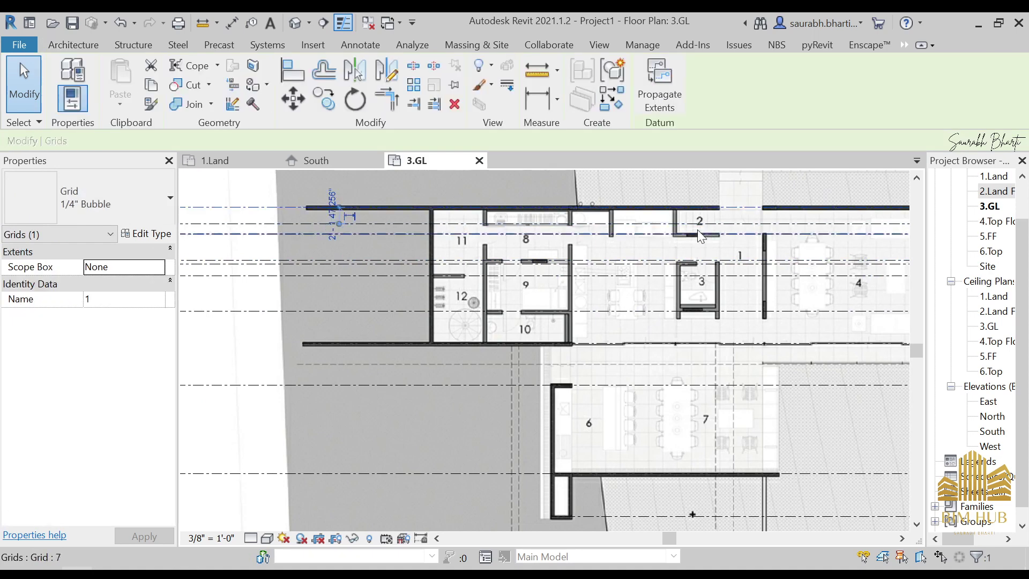
middle_drag(790, 272, 805, 262)
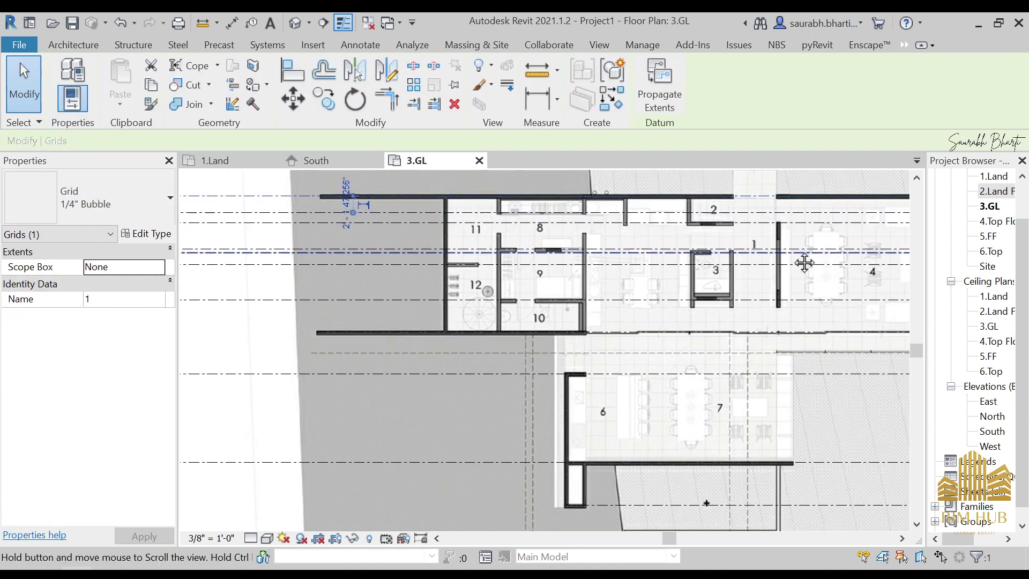
scroll(502, 240, up, 2)
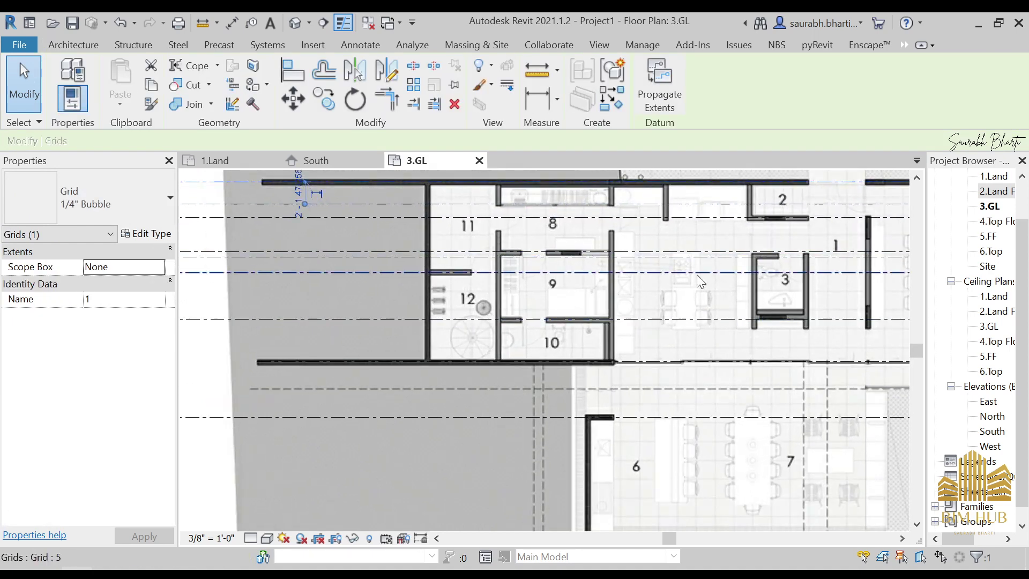
middle_drag(696, 274, 495, 255)
middle_drag(576, 368, 710, 293)
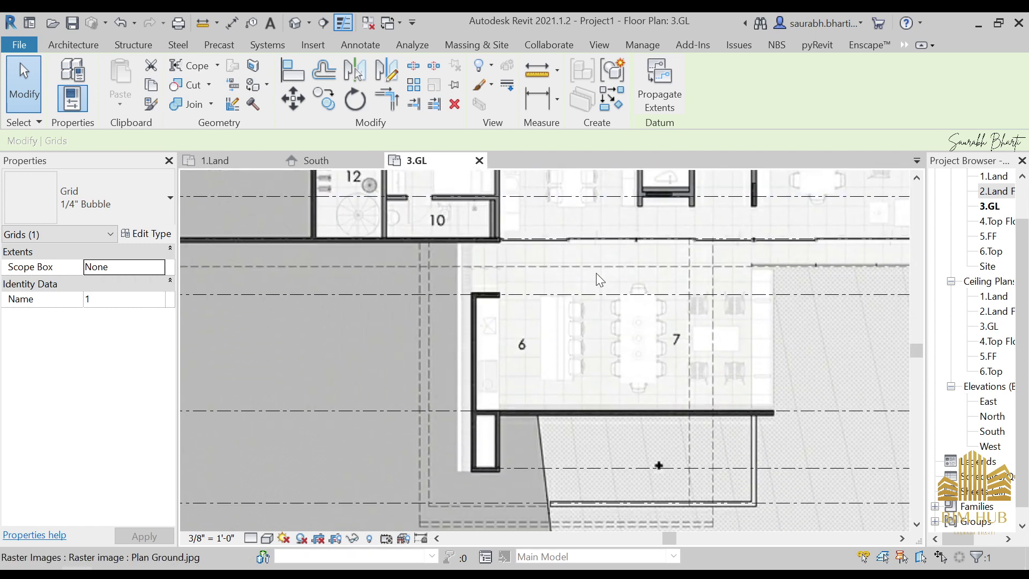
Step: Examine grids 3 and 12 around rooms 6 and 7 and the left ends of all horizontal grids
click(545, 296)
scroll(543, 296, down, 2)
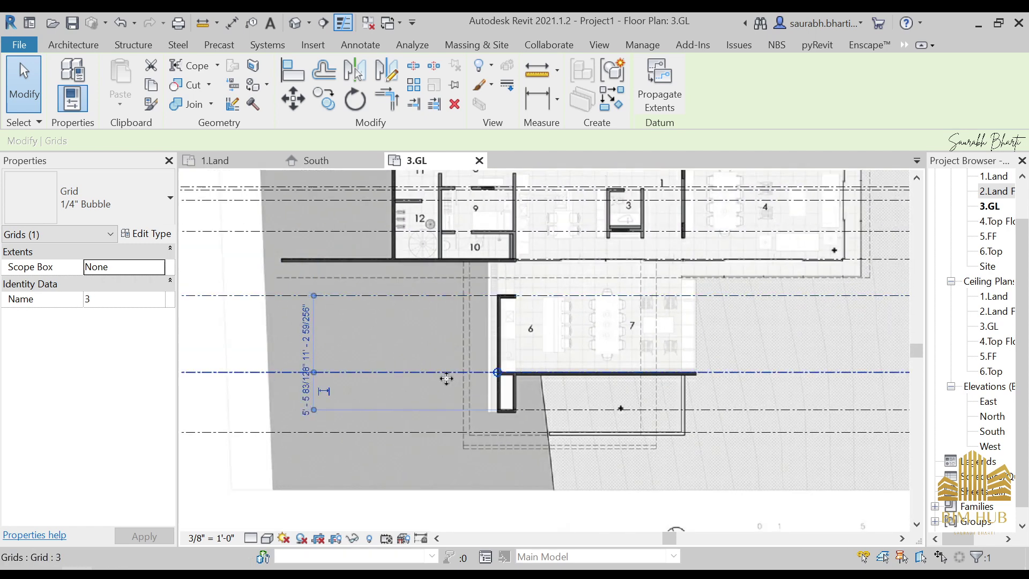
middle_drag(446, 378, 536, 319)
scroll(452, 377, down, 1)
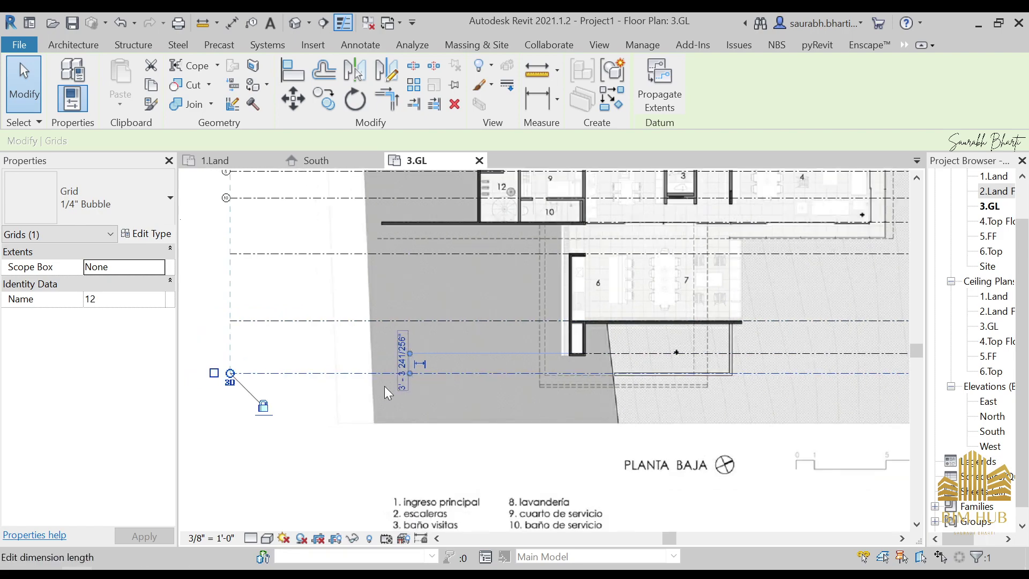
middle_drag(405, 395, 600, 465)
key(Escape)
scroll(439, 302, down, 2)
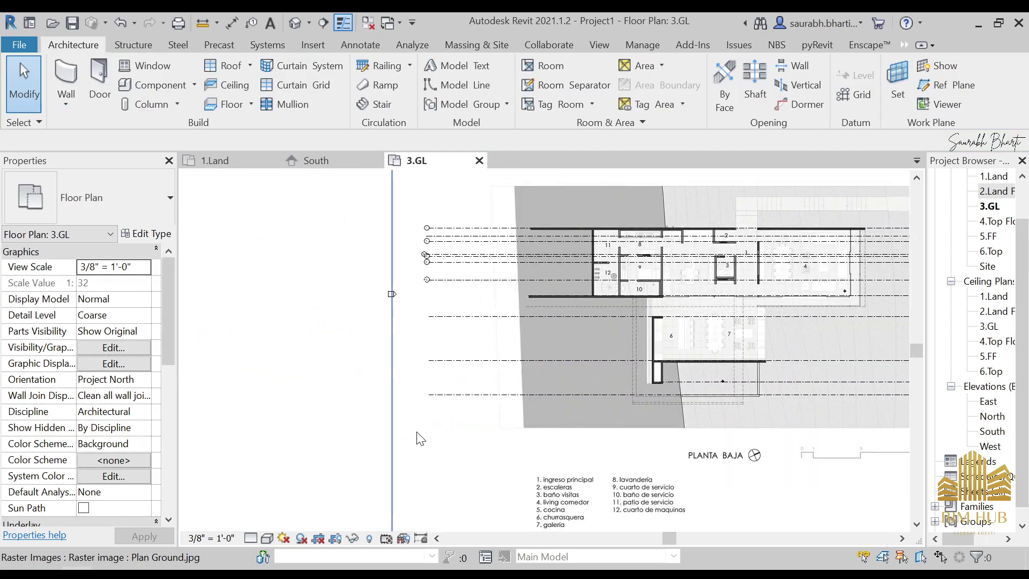
click(430, 443)
key(Escape)
drag(337, 184, 436, 284)
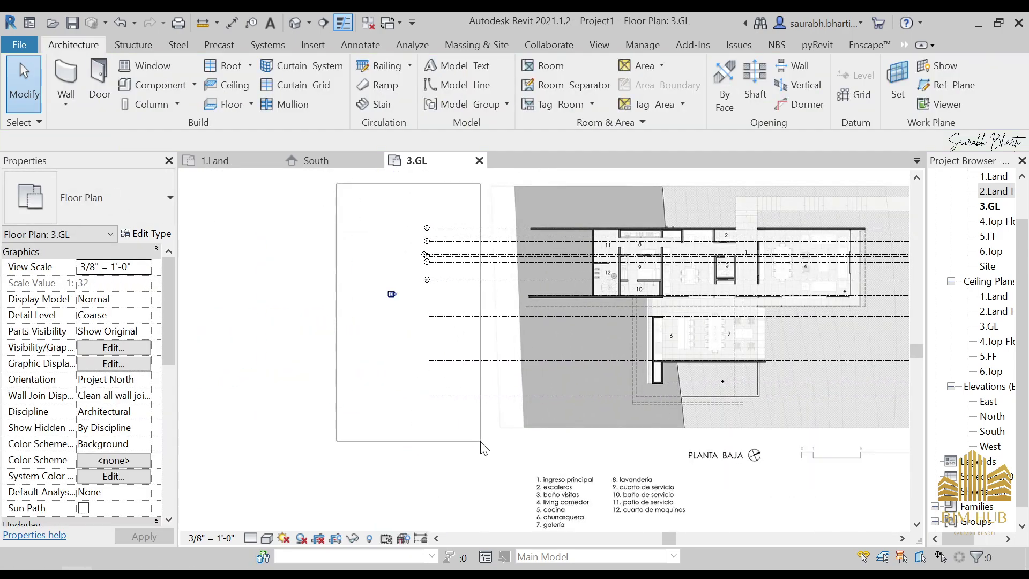
Step: Adjust the left end of grid 8, snapping it to the alignment of grid 6's left end
scroll(441, 258, up, 4)
click(379, 344)
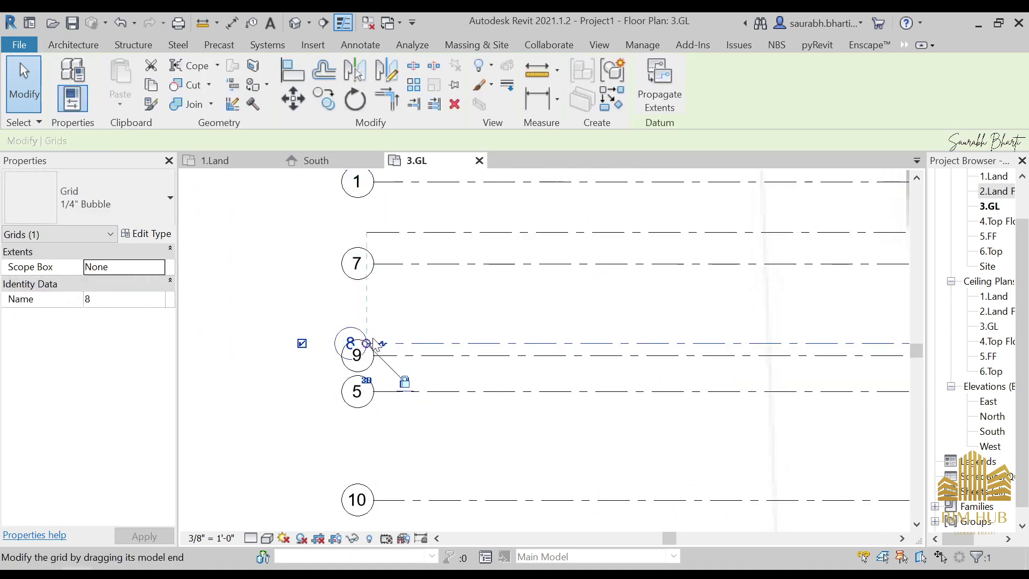
scroll(360, 349, up, 2)
mouse_move(367, 348)
mouse_down()
mouse_move(397, 348)
mouse_move(365, 349)
mouse_up()
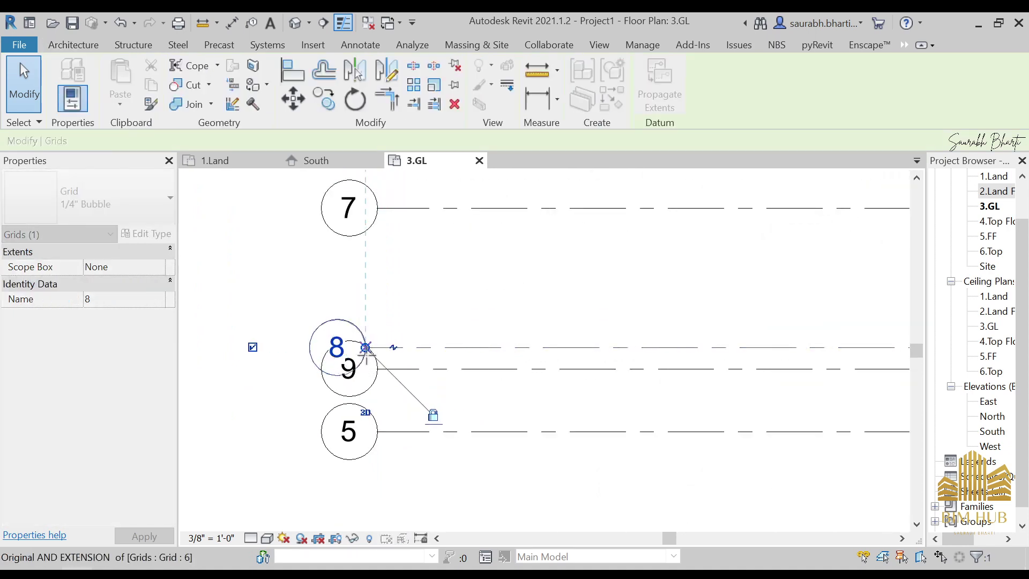
Step: Examine the right ends of the horizontal grids for bubbles that are out of alignment
scroll(492, 247, down, 3)
scroll(491, 247, down, 3)
middle_drag(751, 300, 336, 252)
scroll(529, 254, down, 2)
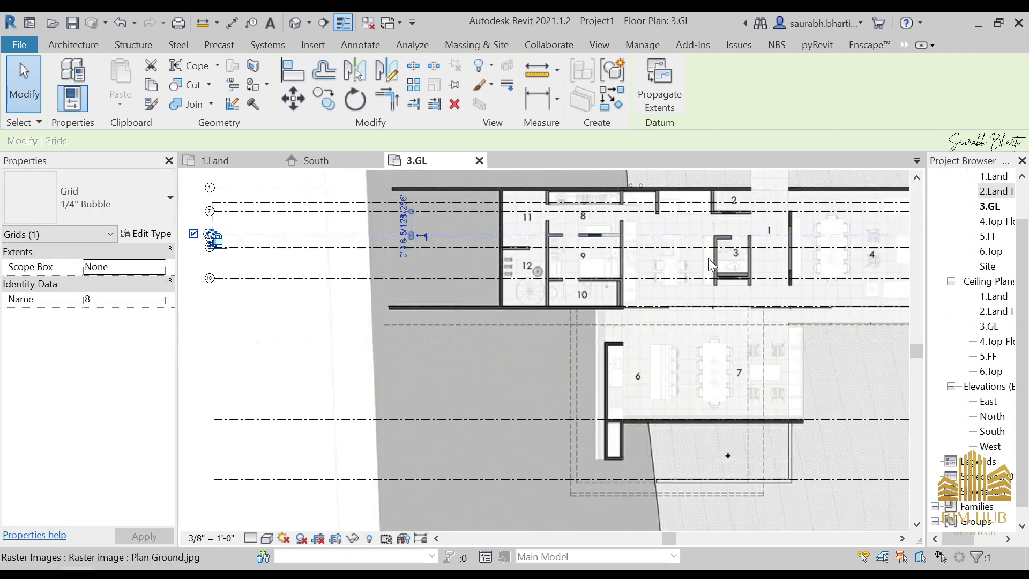
middle_drag(709, 258, 406, 261)
middle_drag(640, 240, 390, 253)
scroll(851, 209, up, 4)
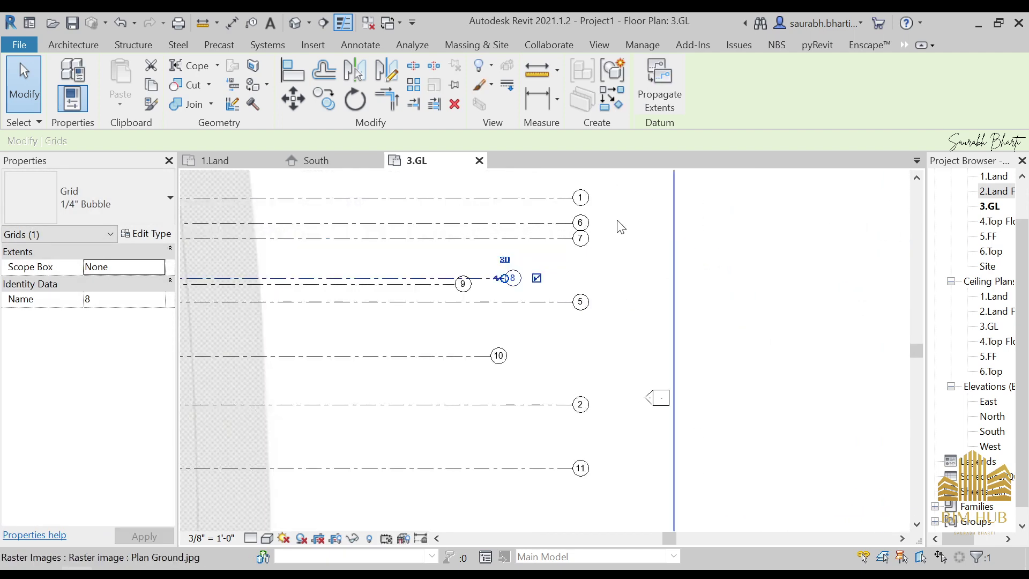
scroll(580, 194, up, 3)
key(Escape)
click(582, 200)
click(582, 200)
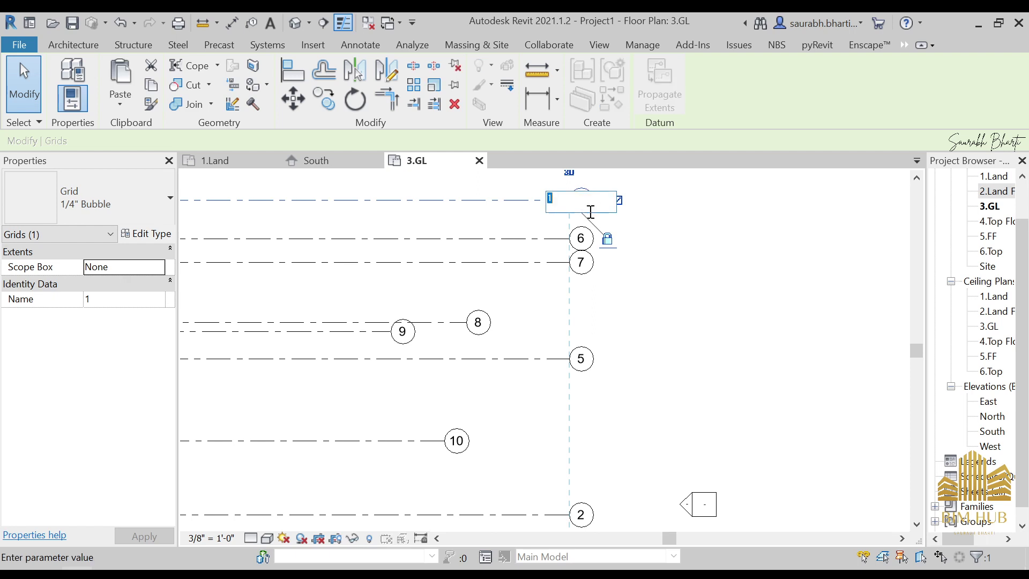
scroll(589, 332, down, 3)
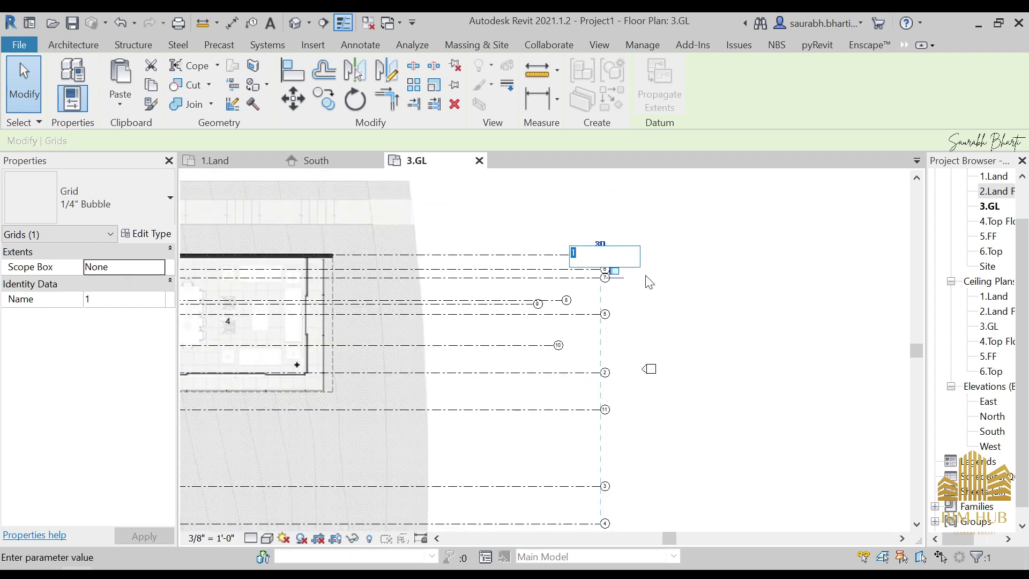
click(847, 342)
key(Escape)
Step: Extend the right ends of grids 9 and 8 until they align with the ends of grids 1, 6, 7 and 5
scroll(508, 298, up, 5)
click(530, 314)
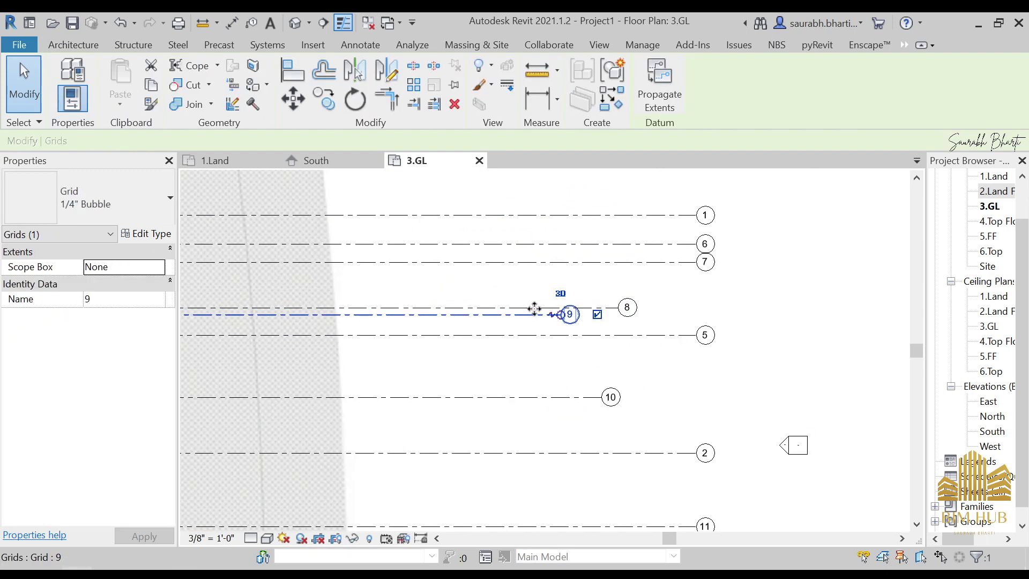
drag(552, 316, 695, 315)
drag(620, 313, 696, 308)
scroll(707, 308, up, 2)
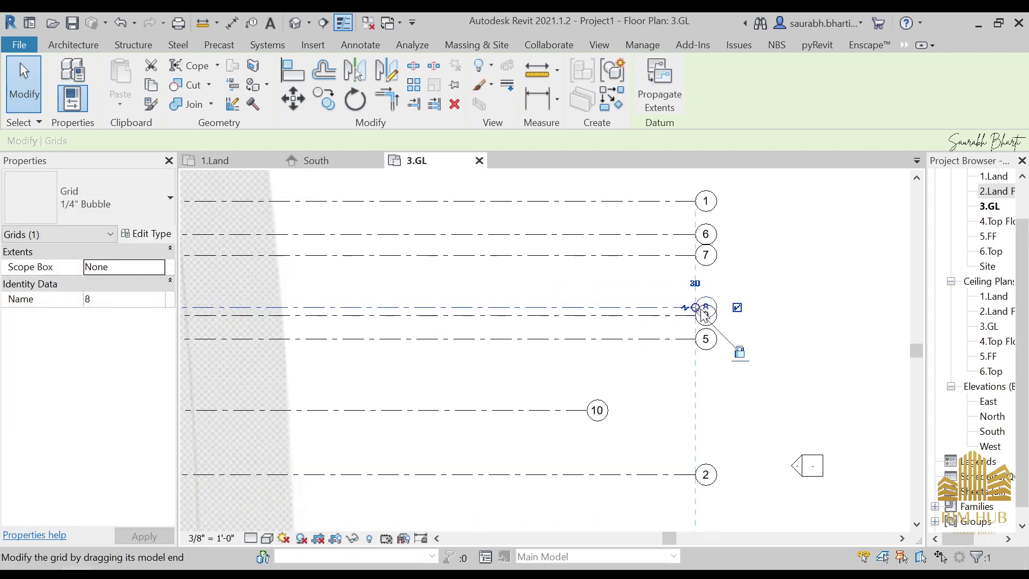
Step: Add an elbow at the right end of grid 10 and extend that end to align with the other right bubbles
click(565, 429)
click(565, 428)
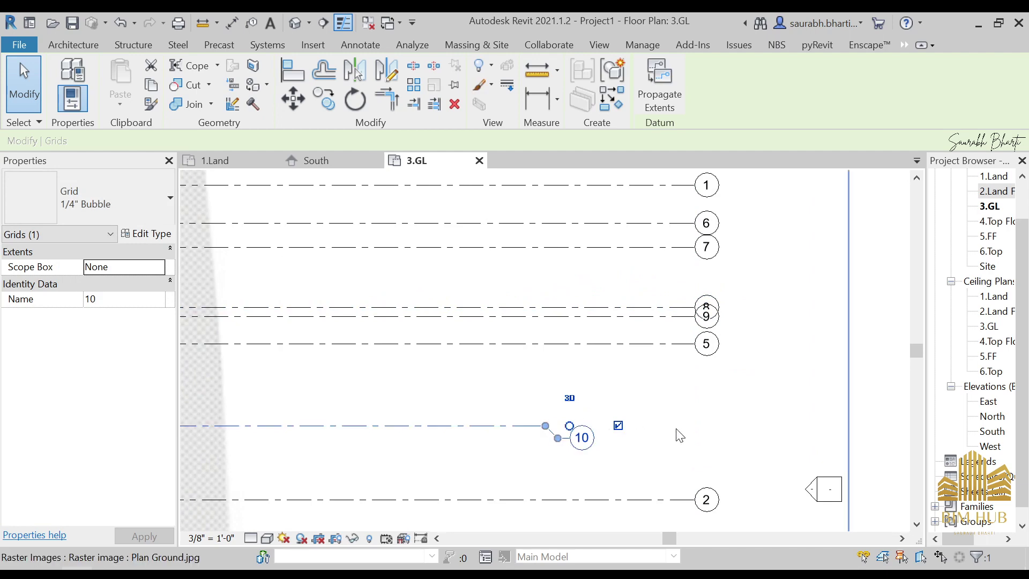
drag(570, 426, 706, 431)
key(Escape)
Step: Rename the two uppermost horizontal grids, 1 and 6, as A and B
scroll(708, 214, up, 2)
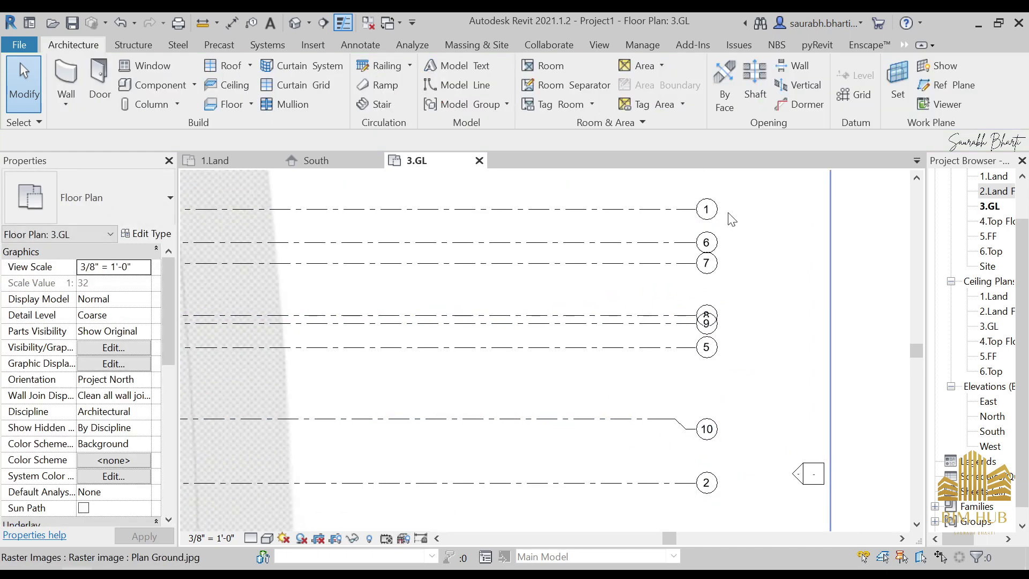
click(707, 217)
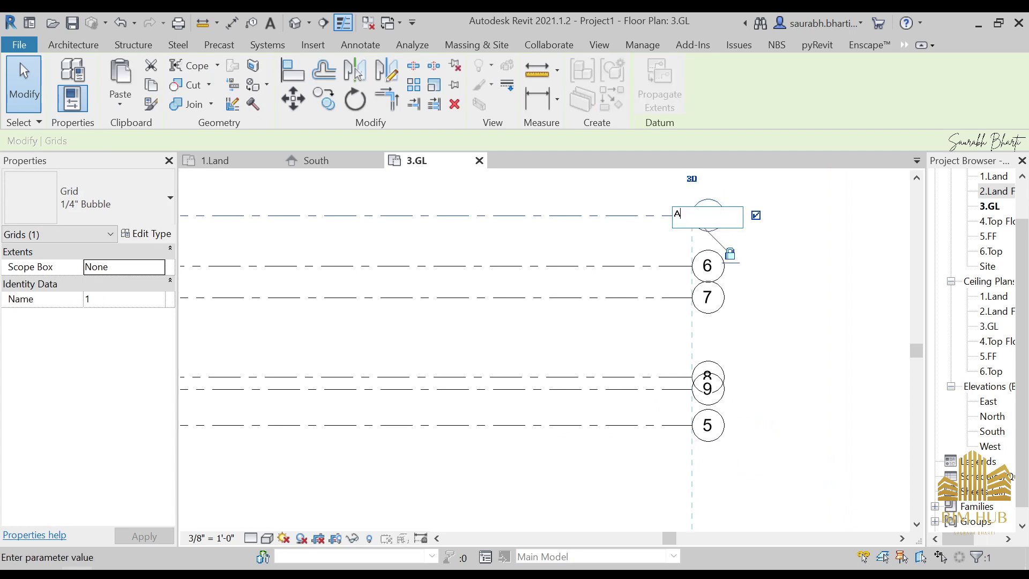
text(A)
key(Return)
click(704, 265)
click(714, 265)
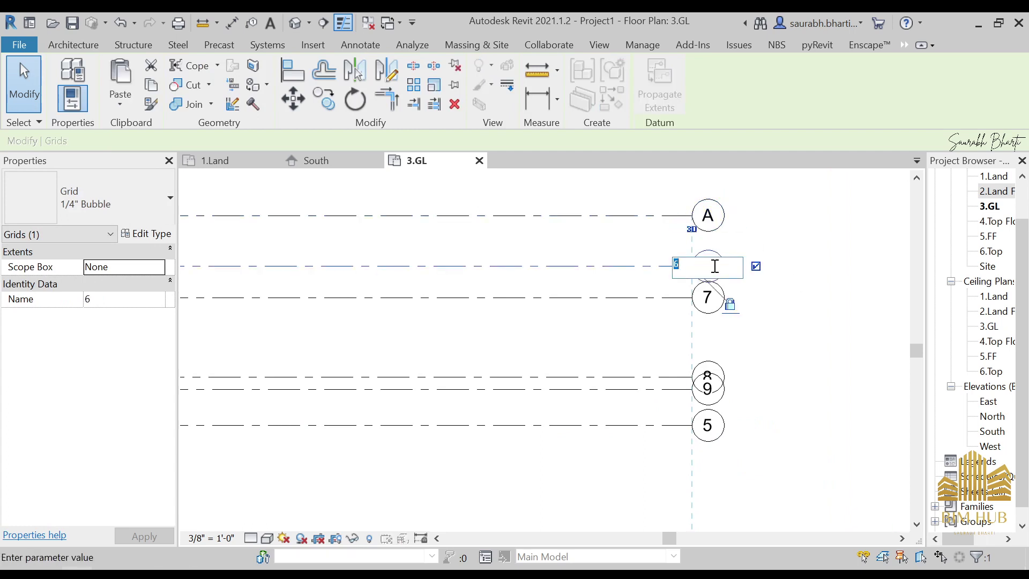
key(Return)
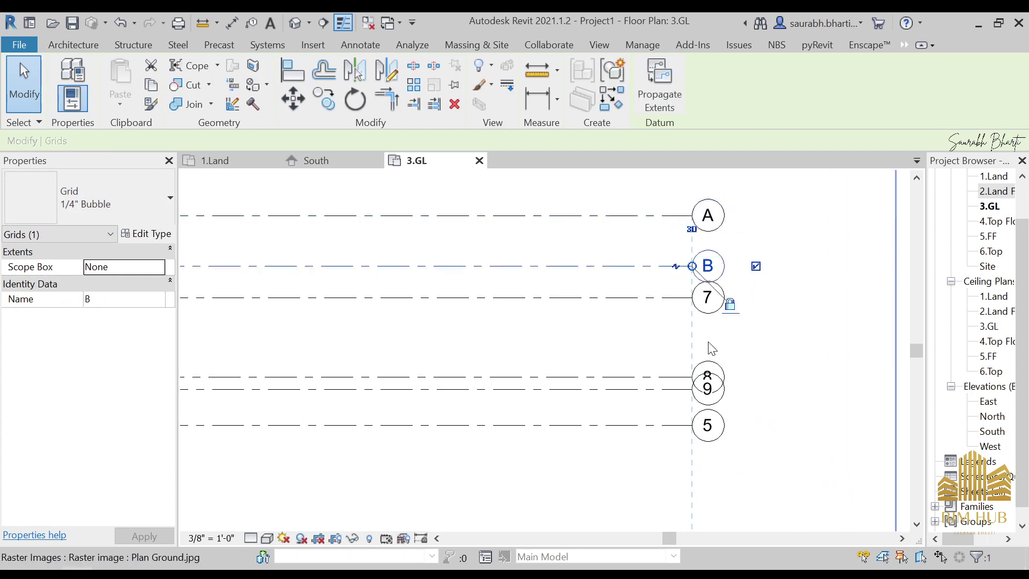
Step: Rename grid 7, just below grid B, as C and grid 8 as D
click(707, 297)
click(711, 299)
key(Return)
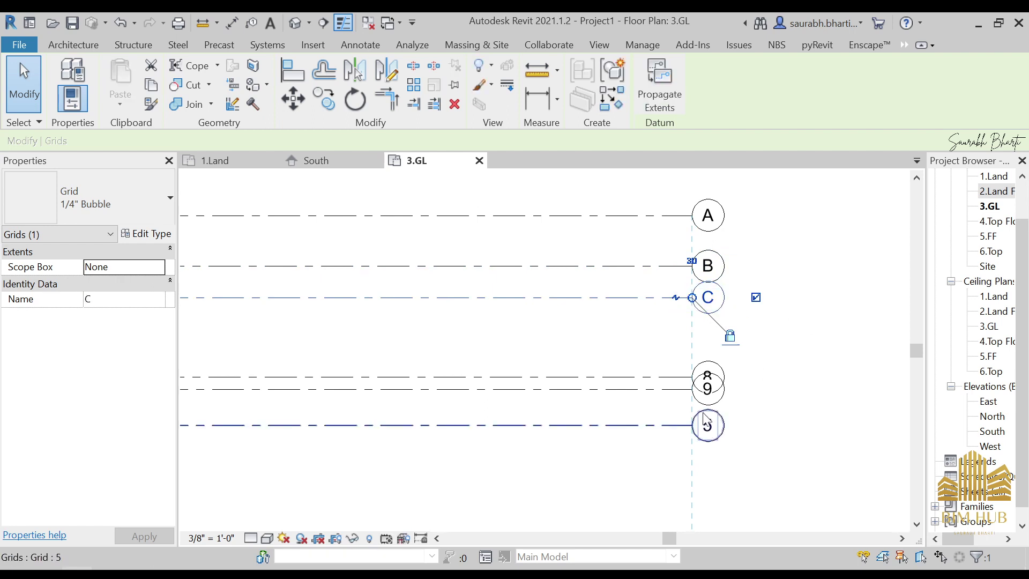
click(721, 378)
scroll(718, 378, up, 2)
scroll(713, 373, up, 2)
click(699, 390)
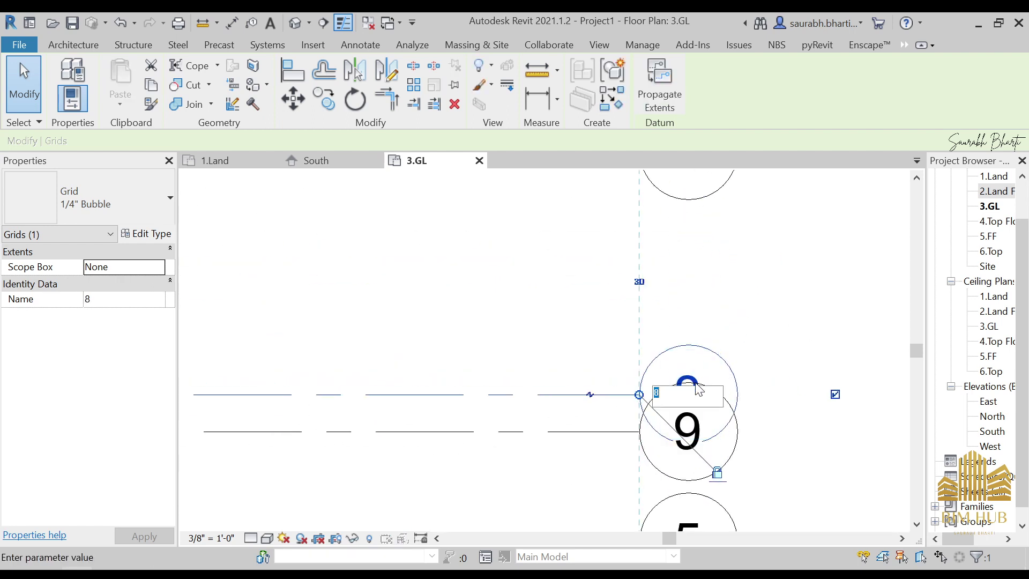
text(D)
key(Return)
Step: Rename grid 9, overlapping the bubble of grid D, as E and grid 5 below it as F
scroll(691, 424, down, 2)
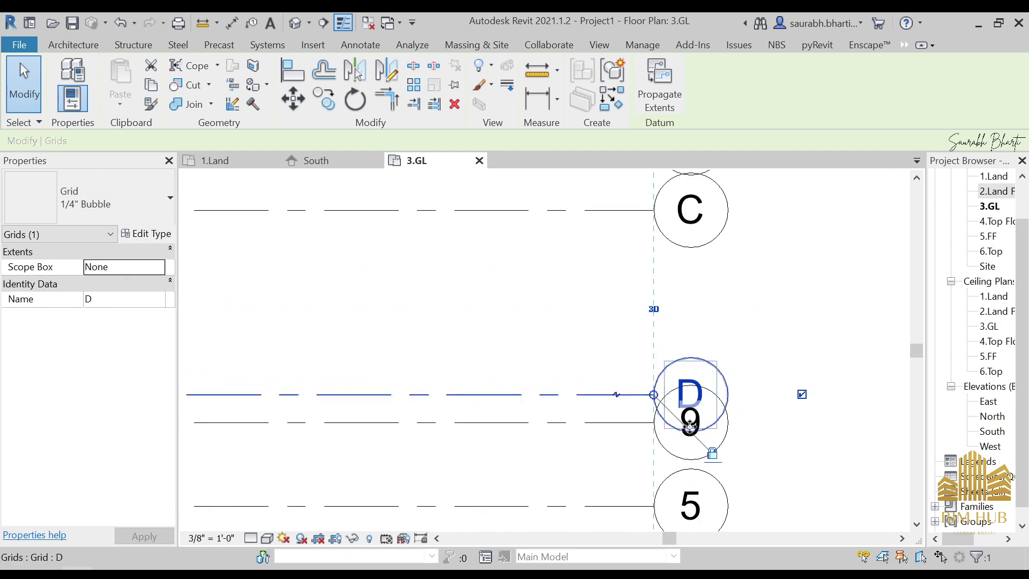
click(689, 439)
click(683, 435)
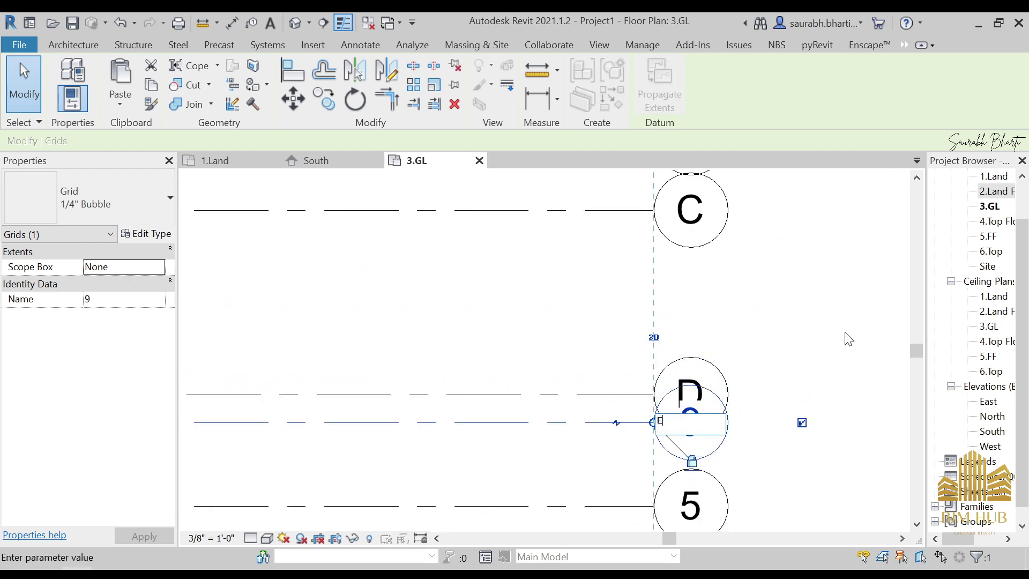
text(E)
key(Return)
middle_drag(744, 431, 791, 195)
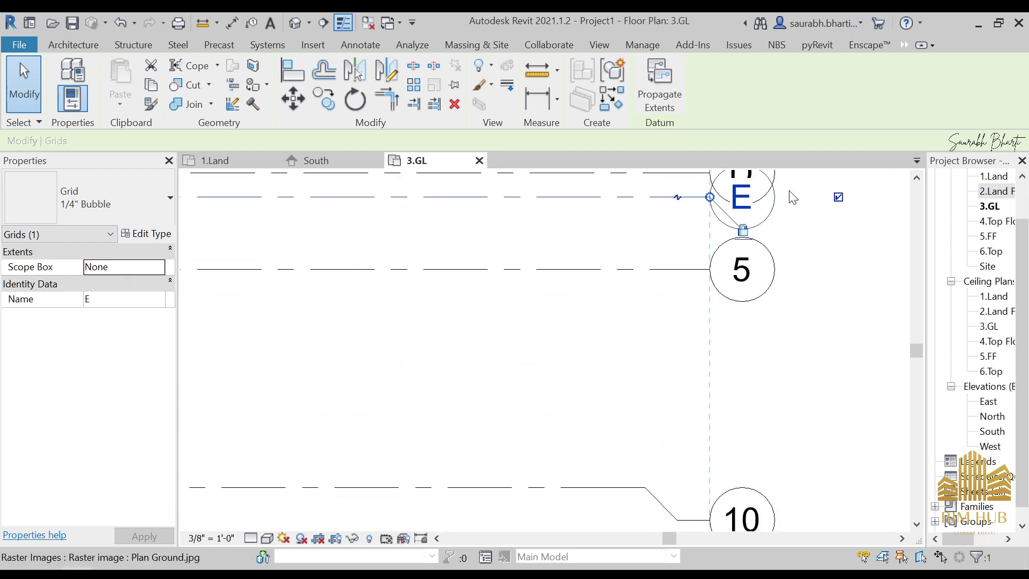
click(739, 267)
click(741, 270)
text(F)
key(Return)
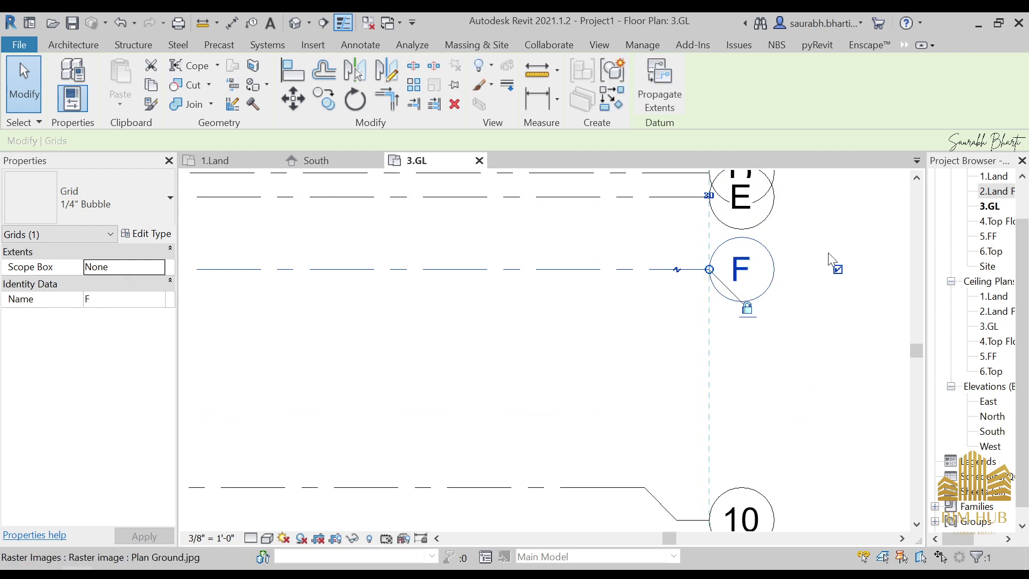
Step: Rename the elbowed grid 10 as G and grid 2 below it as H
middle_drag(834, 262, 765, 257)
click(747, 290)
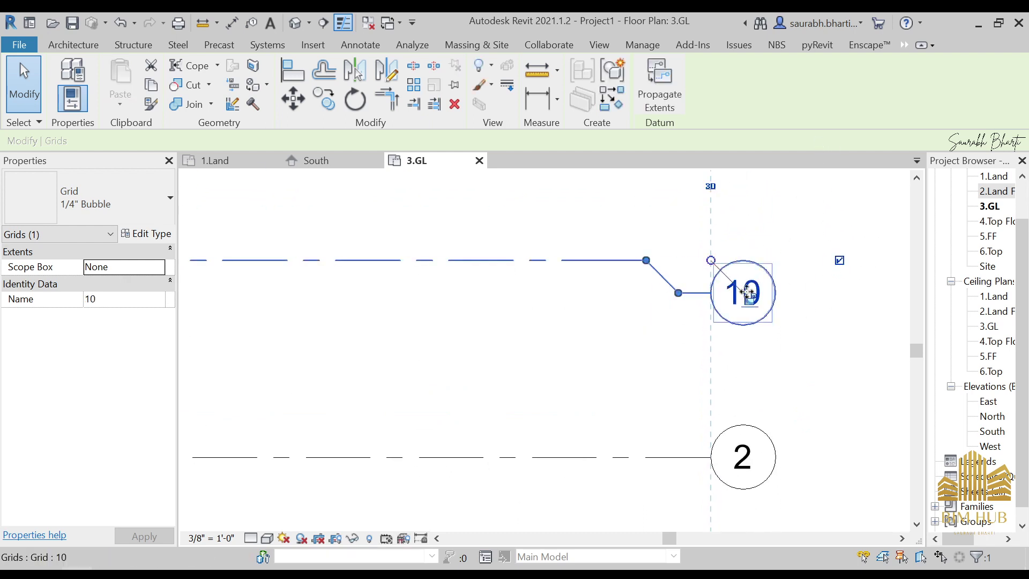
click(755, 286)
text(G)
key(Return)
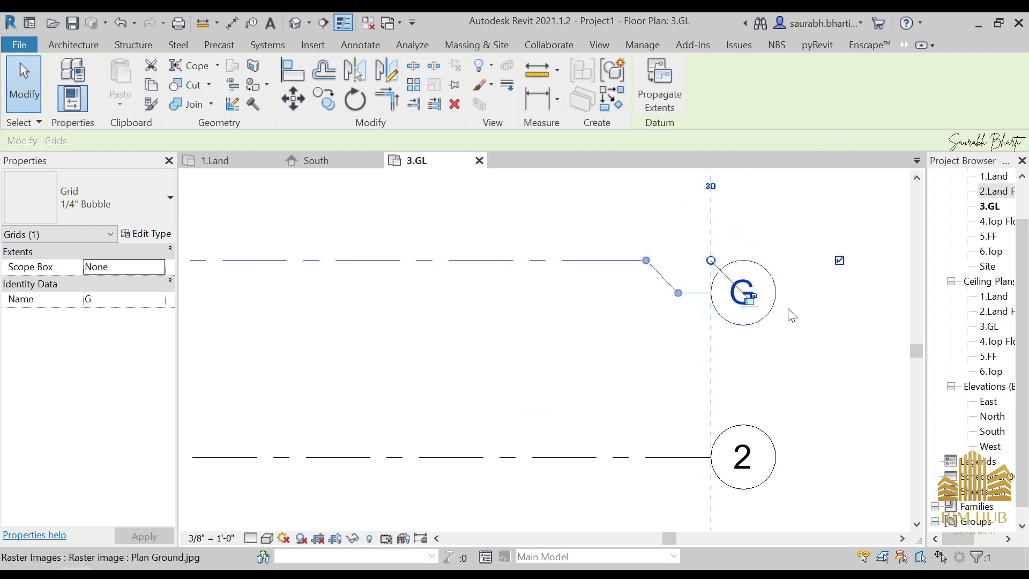
scroll(787, 314, down, 1)
click(742, 442)
click(741, 443)
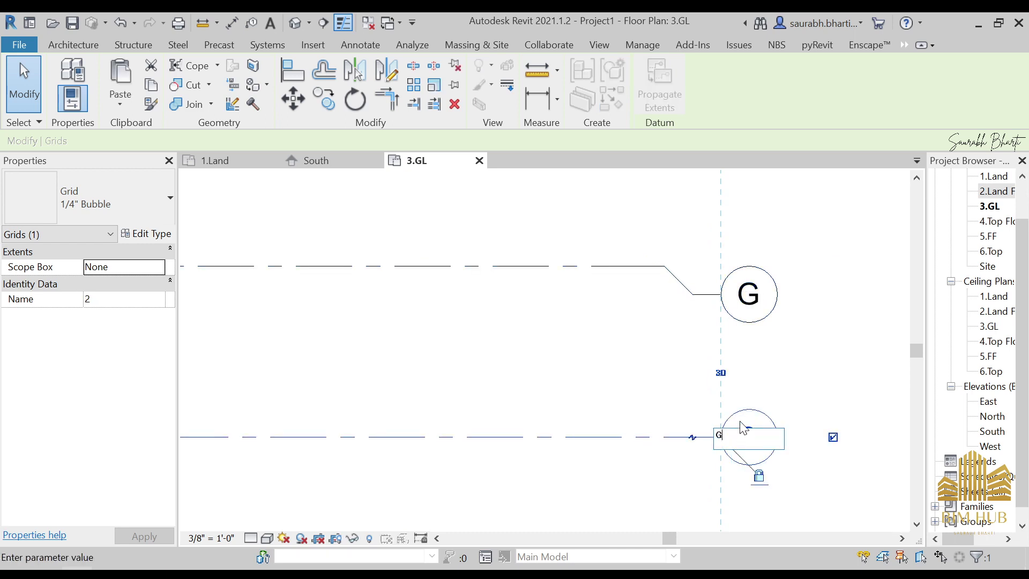
key(Return)
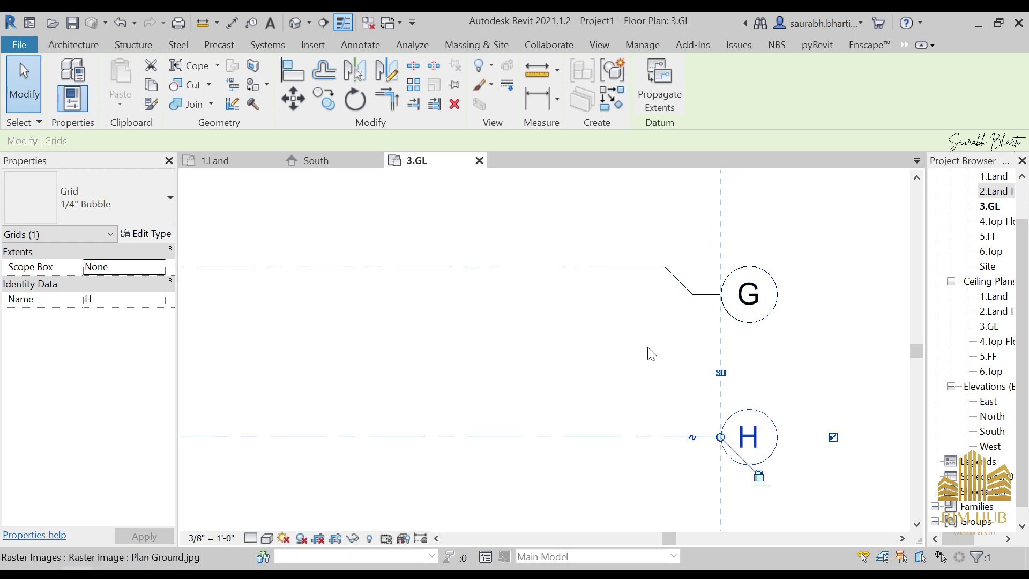
Step: Rename grid 11, between grids H and 3, as I
scroll(650, 360, up, 2)
middle_drag(658, 364, 659, 195)
scroll(647, 232, down, 3)
scroll(715, 429, up, 2)
middle_drag(743, 485, 681, 172)
click(690, 338)
click(689, 338)
scroll(702, 335, down, 3)
click(759, 321)
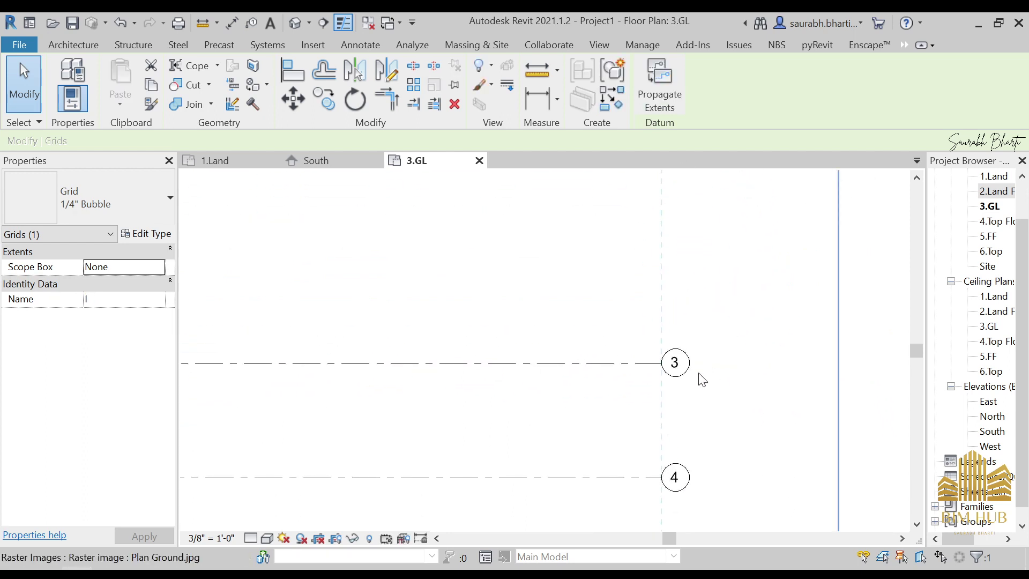
Step: Rename the horizontal grid labelled 3 as J
scroll(693, 362, up, 3)
double_click(667, 367)
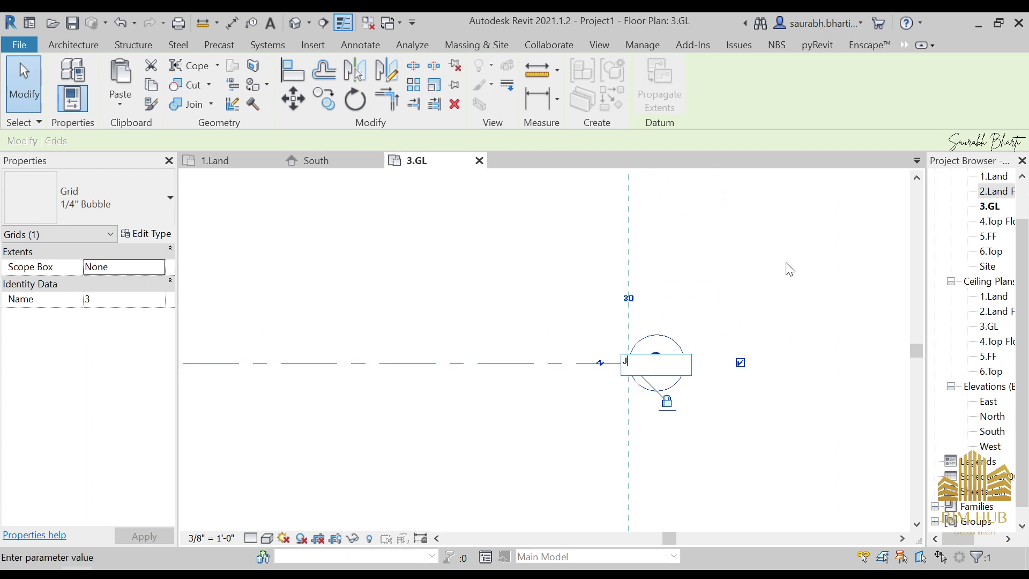
text(J)
key(Return)
Step: Rename the horizontal grid labelled 4, just below grid J, as K
scroll(721, 363, down, 3)
middle_drag(685, 386, 698, 234)
click(679, 337)
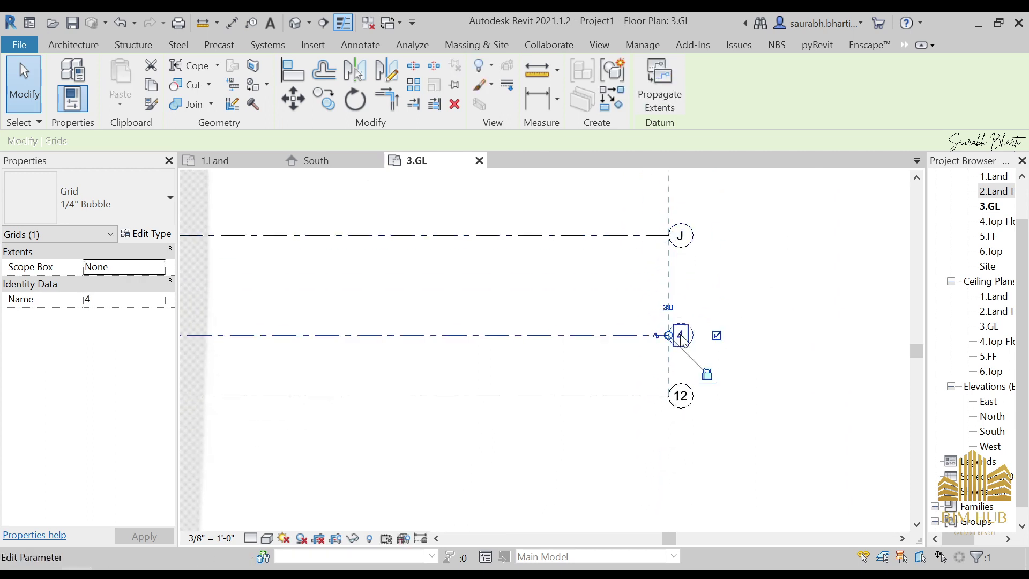
click(681, 336)
text(K)
key(Return)
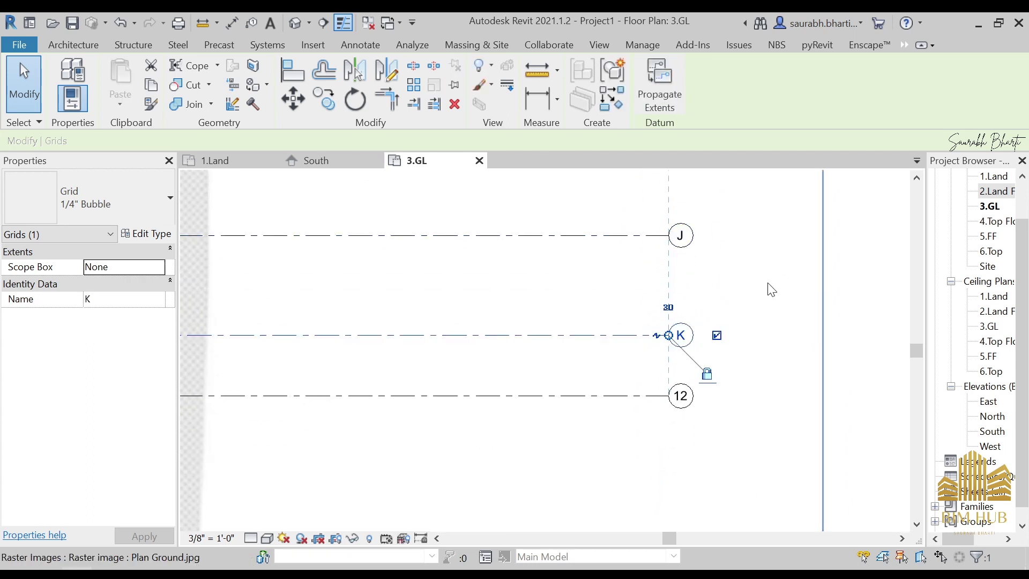
Step: Rename the lowest horizontal grid, labelled 12, as L
double_click(681, 396)
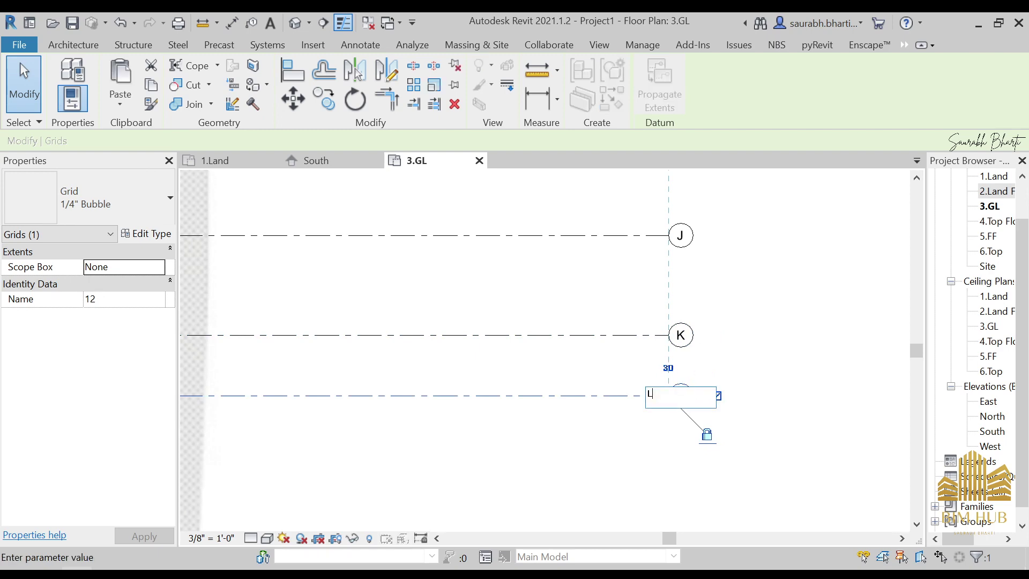
text(L)
key(Return)
Step: Show the grid bubbles at the left ends of horizontal grids I, J and L
scroll(638, 333, down, 5)
middle_drag(638, 333, 567, 292)
scroll(567, 285, down, 1)
scroll(416, 254, up, 7)
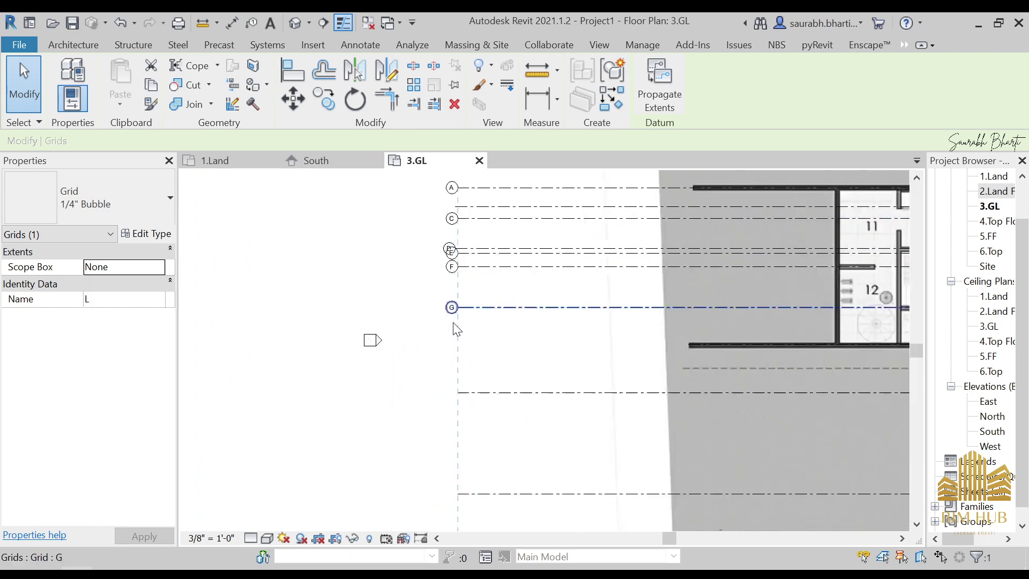
click(487, 445)
key(Escape)
click(498, 445)
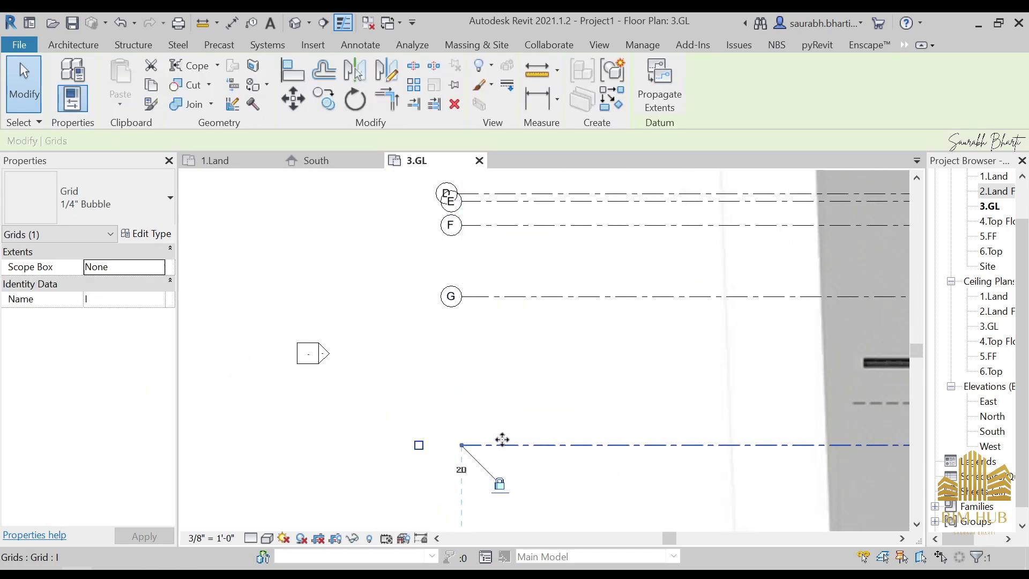
click(419, 445)
middle_drag(521, 469, 585, 395)
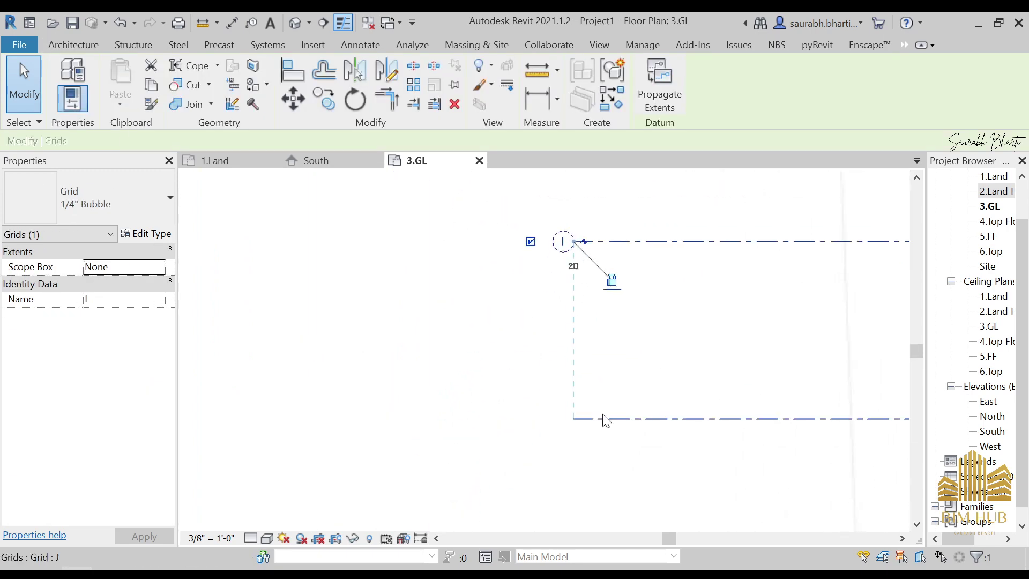
middle_drag(528, 341, 549, 310)
Step: Show the grid bubble at the left end of grid B, between grids A and C
scroll(562, 361, down, 6)
scroll(504, 309, up, 9)
scroll(545, 314, up, 2)
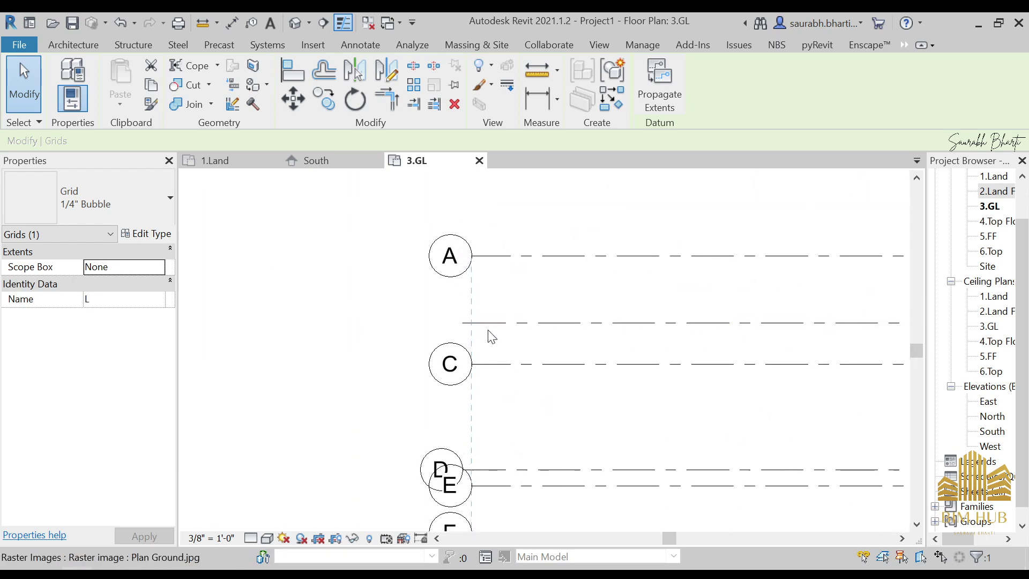
click(500, 321)
click(522, 324)
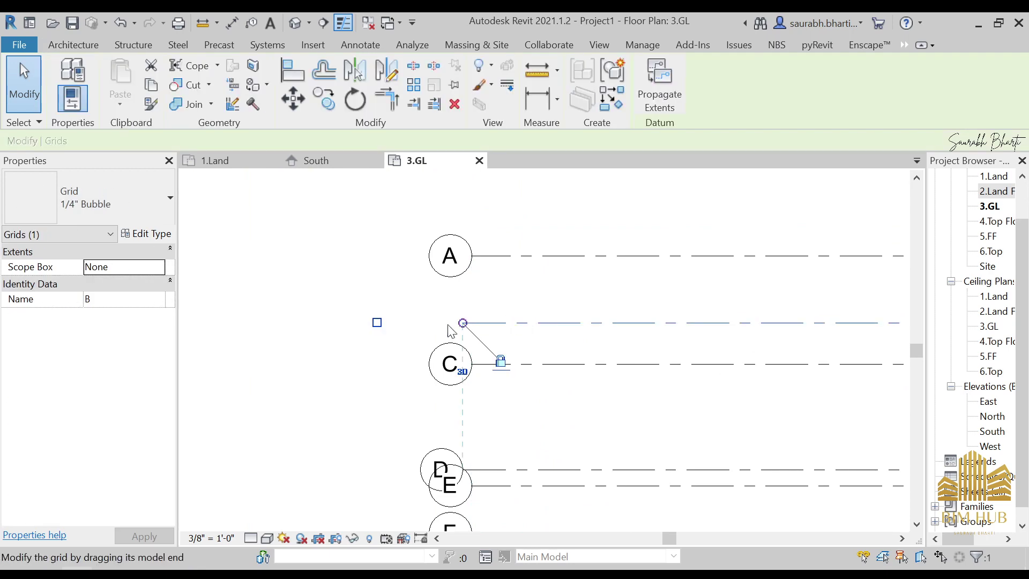
Step: Move the left end of grid E, with its aligned grids, into line with the left ends of grids B and D
middle_drag(524, 392, 510, 239)
click(506, 360)
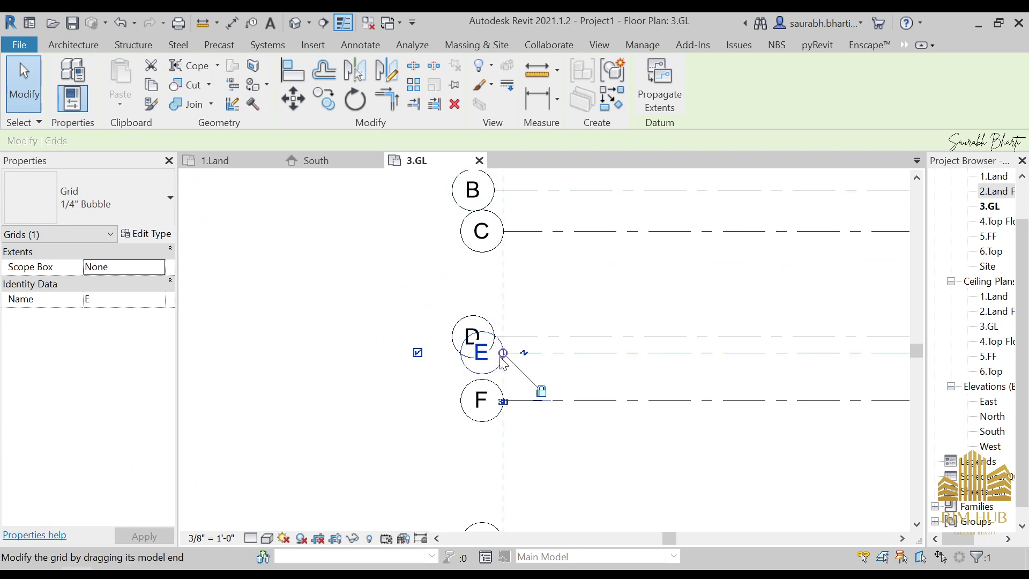
drag(494, 352, 495, 352)
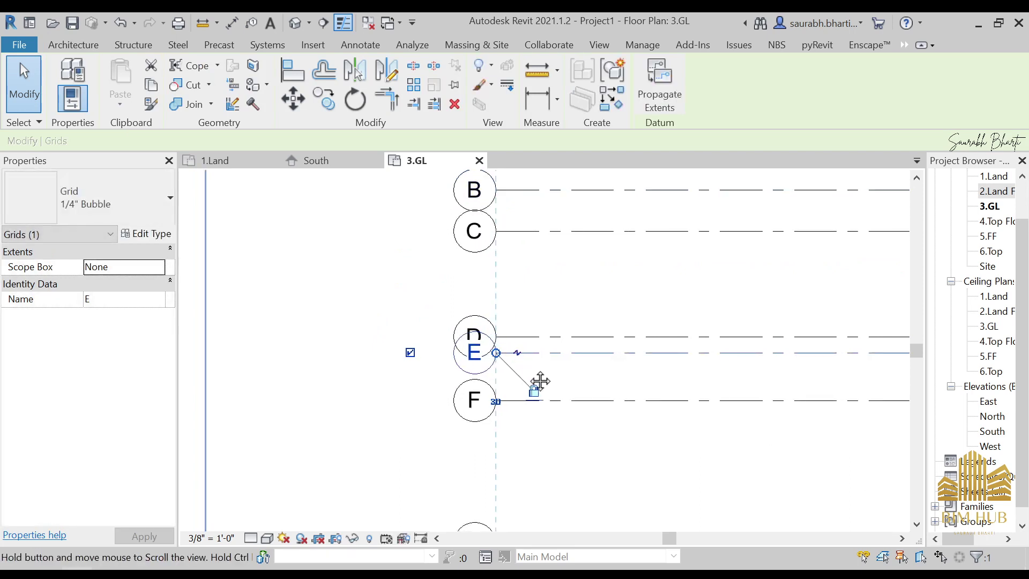
Step: Extend the left end of grid H beyond the plan image into line with the left ends of the other horizontal grids
middle_drag(538, 381, 529, 253)
scroll(529, 253, down, 4)
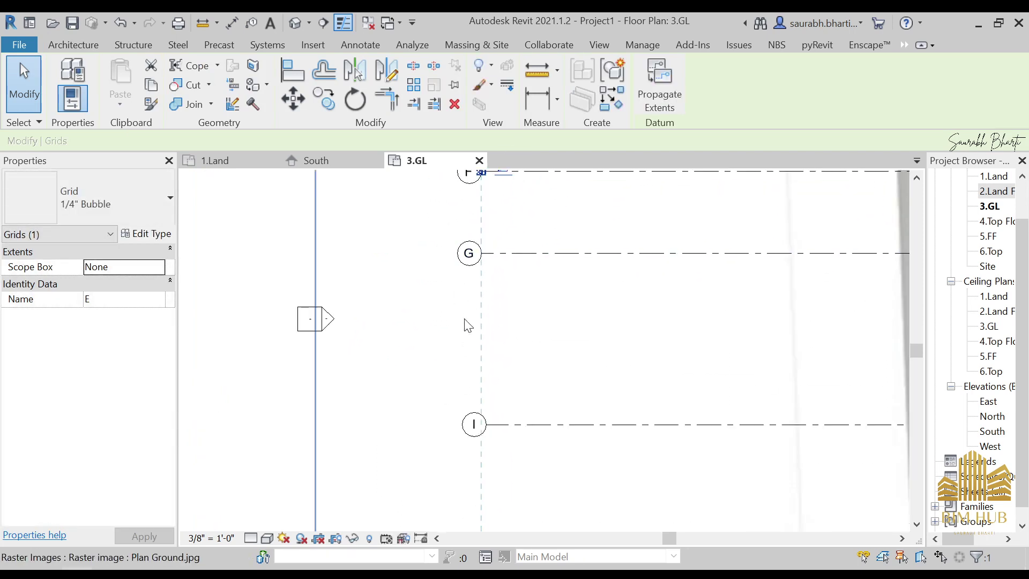
scroll(492, 352, down, 2)
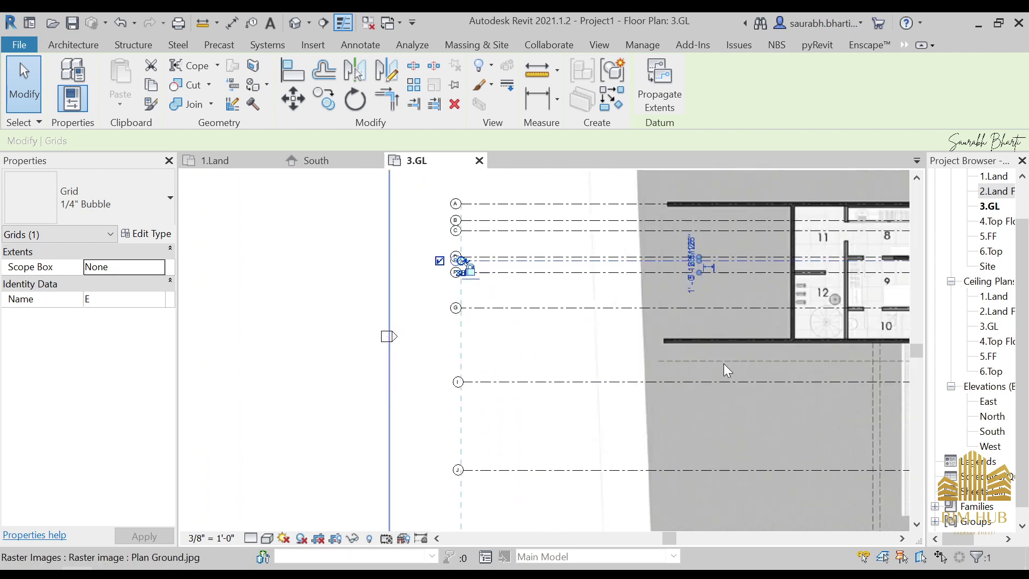
middle_drag(725, 365, 431, 339)
middle_drag(818, 337, 650, 315)
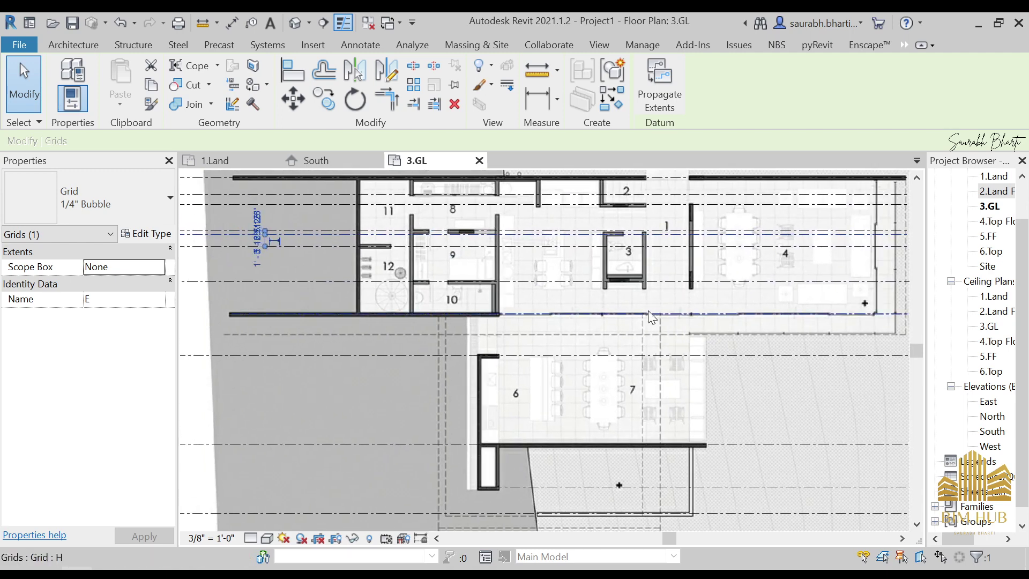
middle_drag(589, 343, 838, 357)
drag(478, 328, 478, 327)
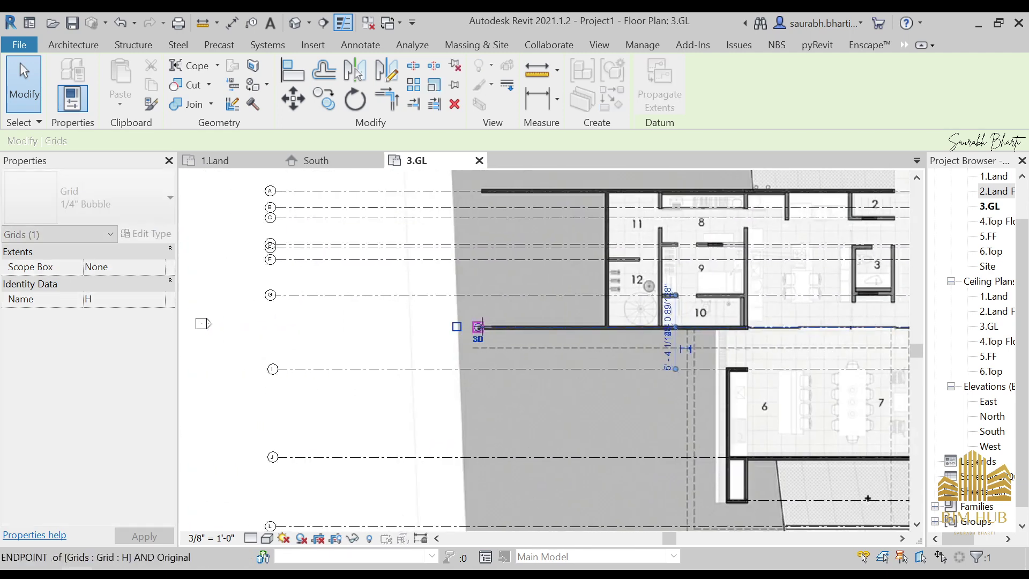
drag(284, 326, 276, 328)
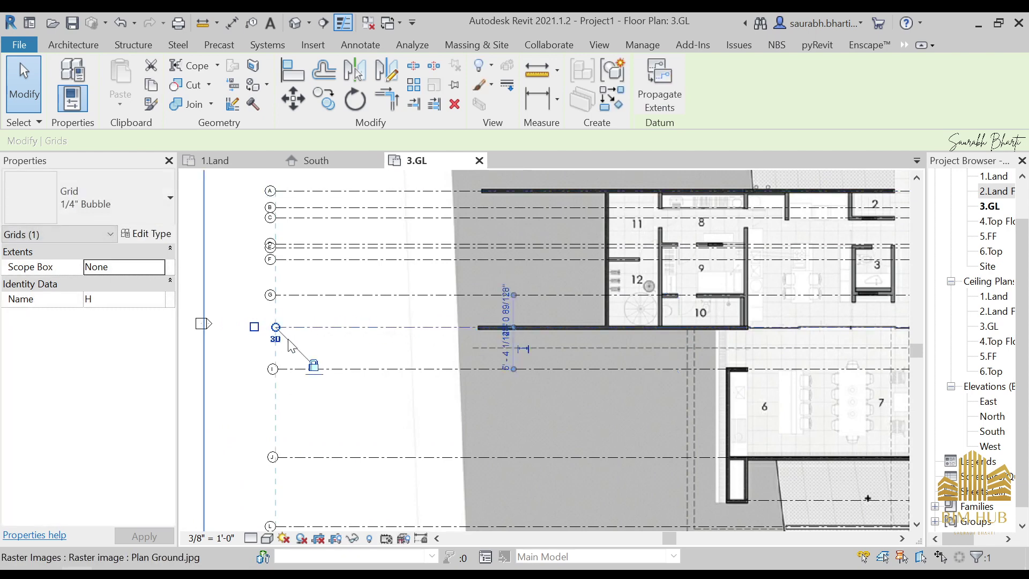
Step: Show the grid bubble at the left end of grid H
scroll(276, 329, up, 3)
scroll(339, 390, down, 5)
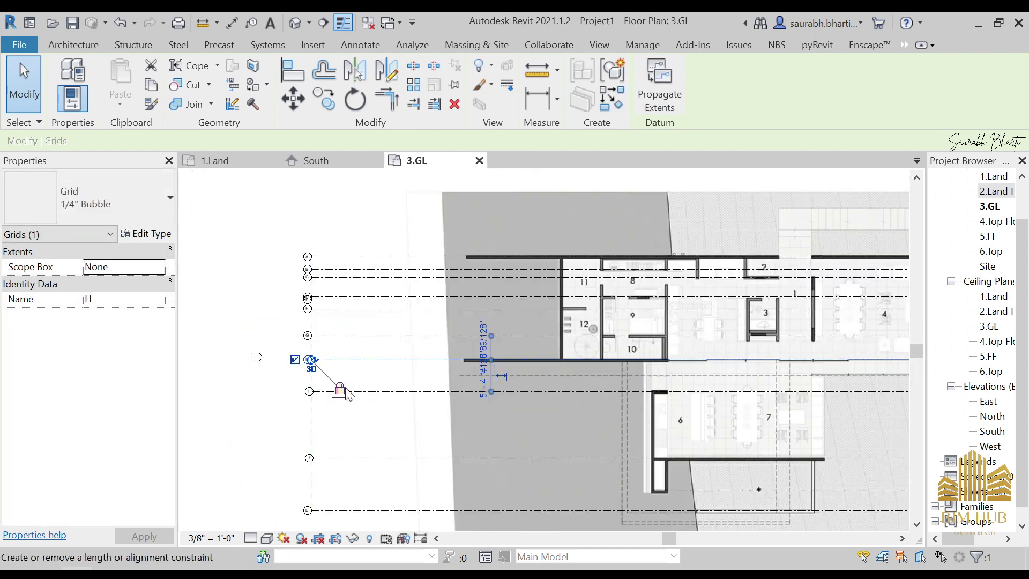
key(Escape)
Step: Draw a vertical grid from the left end of the plan's top wall straight down to below the room legend
middle_drag(443, 416, 457, 377)
scroll(474, 289, up, 1)
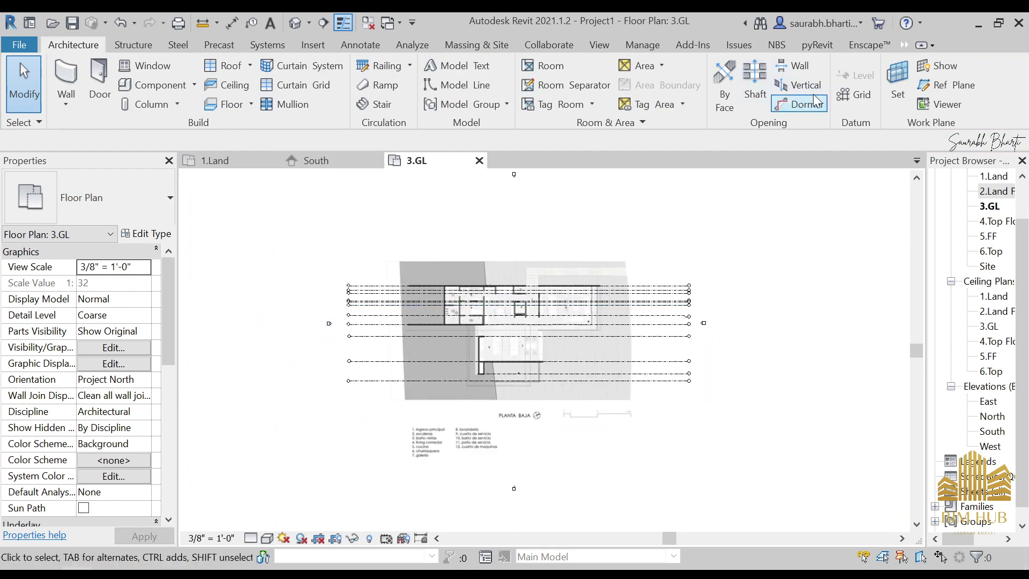
click(853, 94)
scroll(466, 284, up, 4)
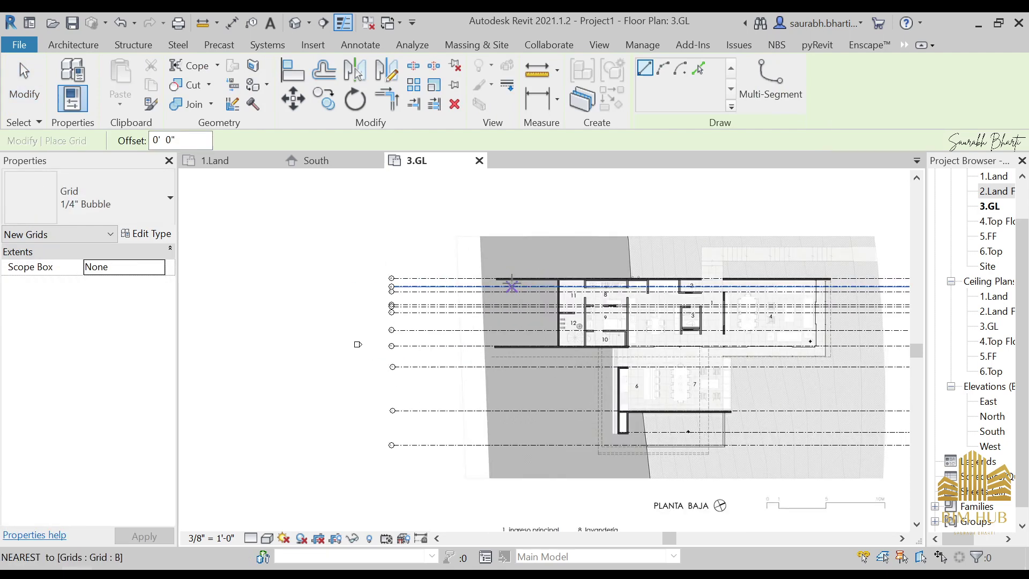
scroll(466, 280, up, 5)
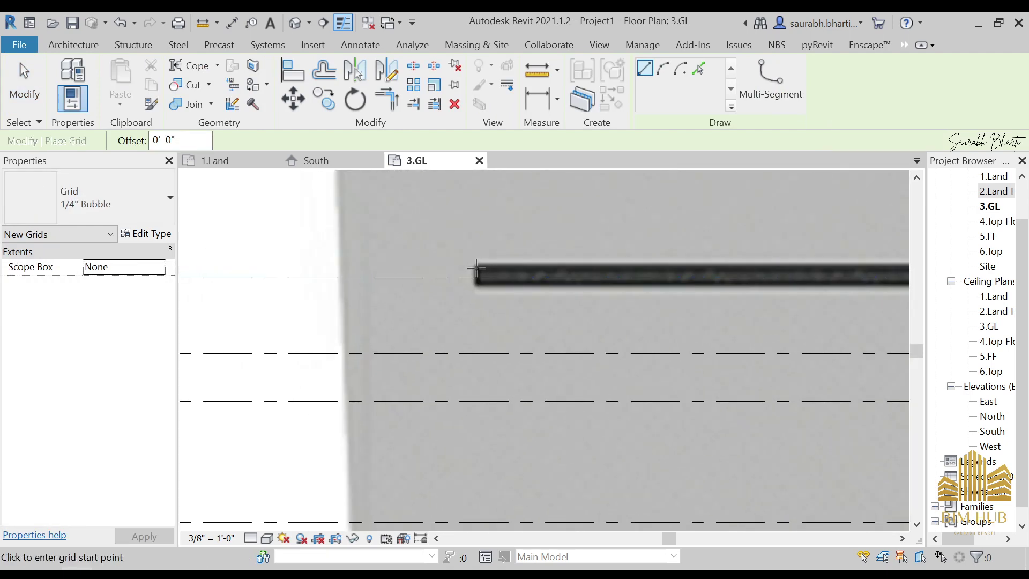
click(476, 270)
scroll(468, 354, down, 4)
middle_drag(488, 434, 517, 190)
scroll(518, 190, down, 2)
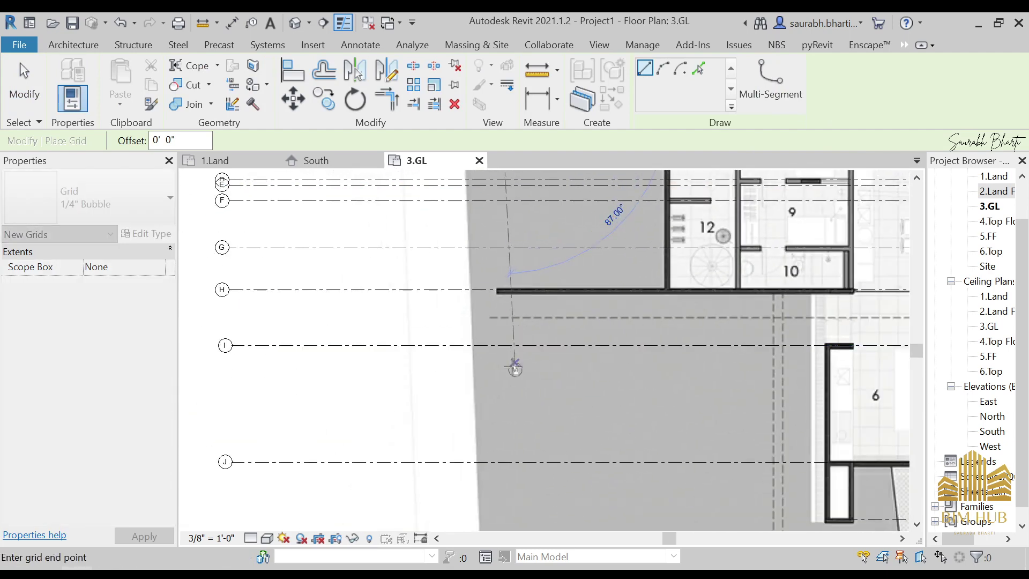
middle_drag(503, 494, 523, 228)
scroll(523, 230, down, 2)
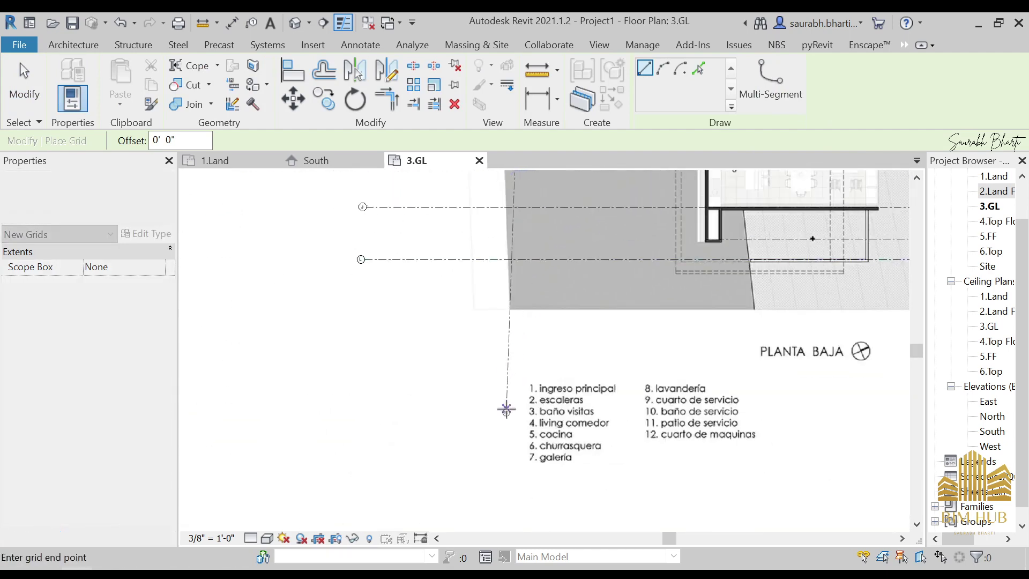
scroll(519, 435, down, 2)
middle_drag(520, 435, 535, 191)
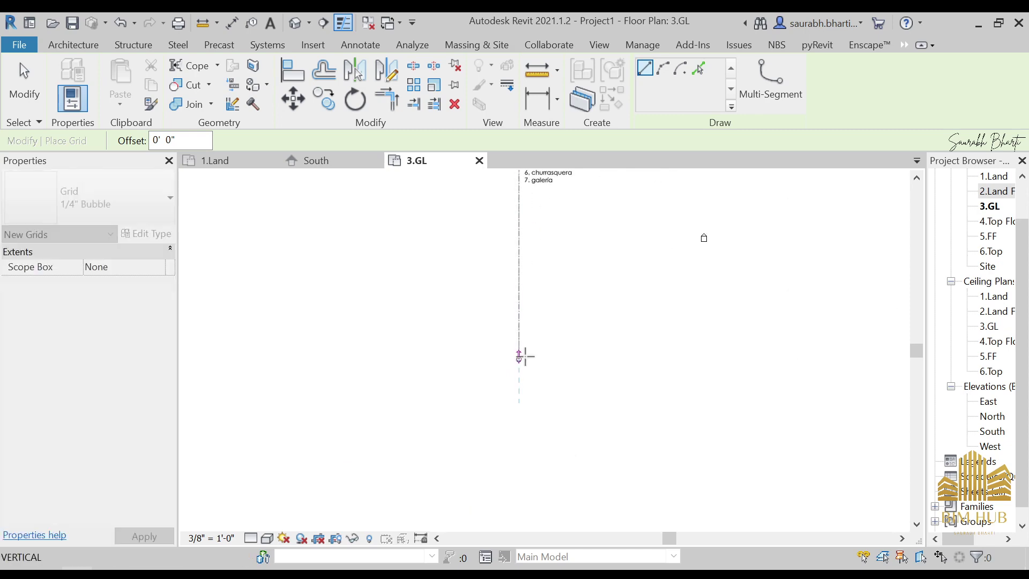
scroll(526, 316, down, 3)
middle_drag(527, 317, 524, 413)
scroll(514, 397, up, 2)
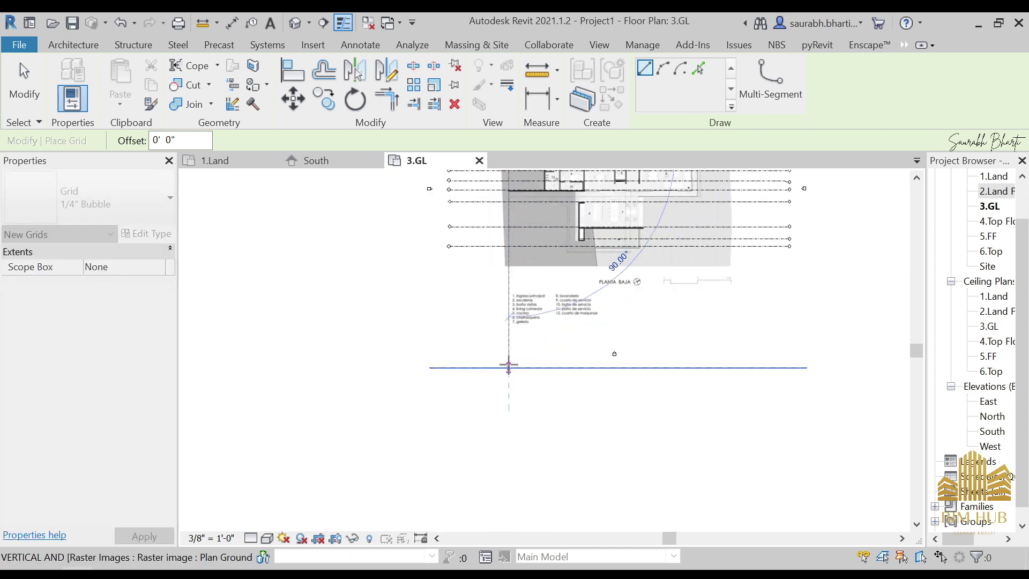
click(510, 379)
key(Escape)
key(Escape)
Step: Rename the new vertical grid as 1
scroll(510, 385, up, 4)
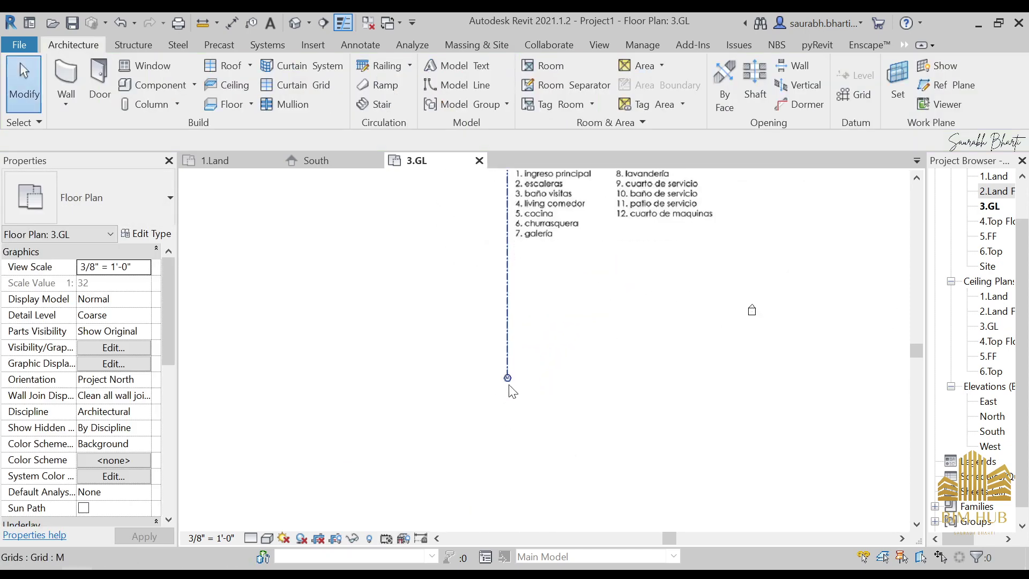
click(506, 364)
click(507, 362)
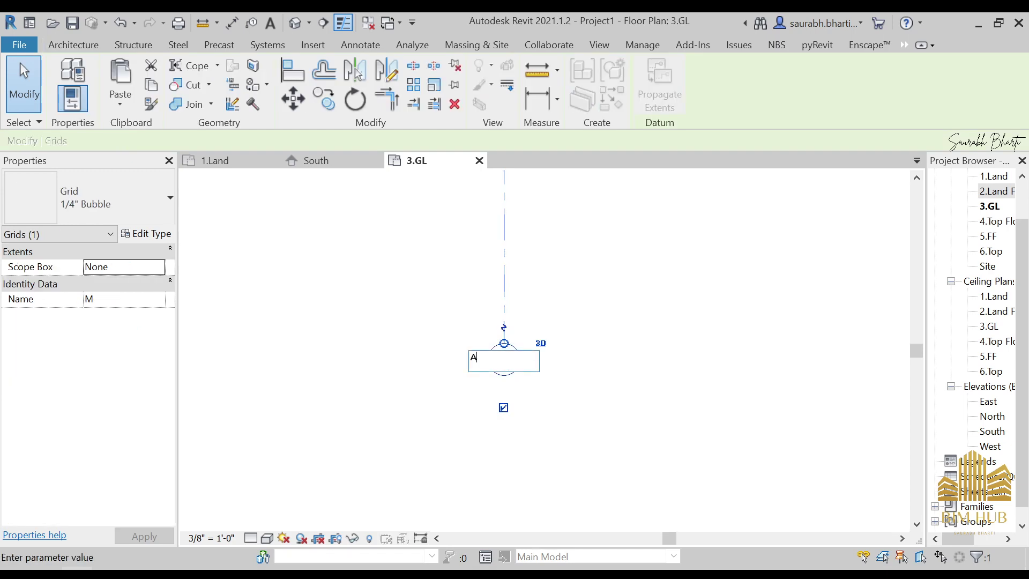
key(Return)
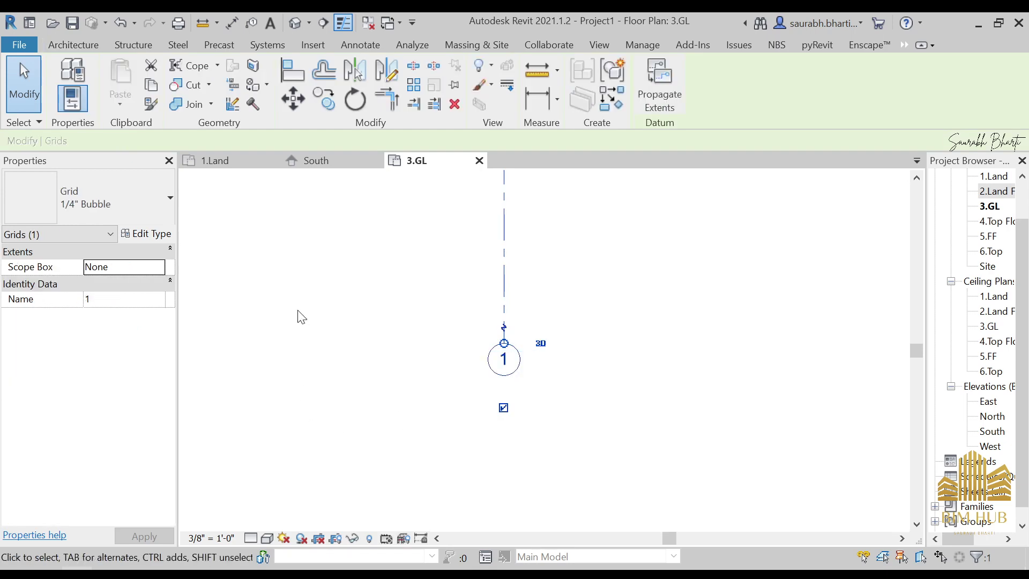
Step: Extend the upper end of vertical grid 1 to above the plan image
scroll(460, 343, down, 6)
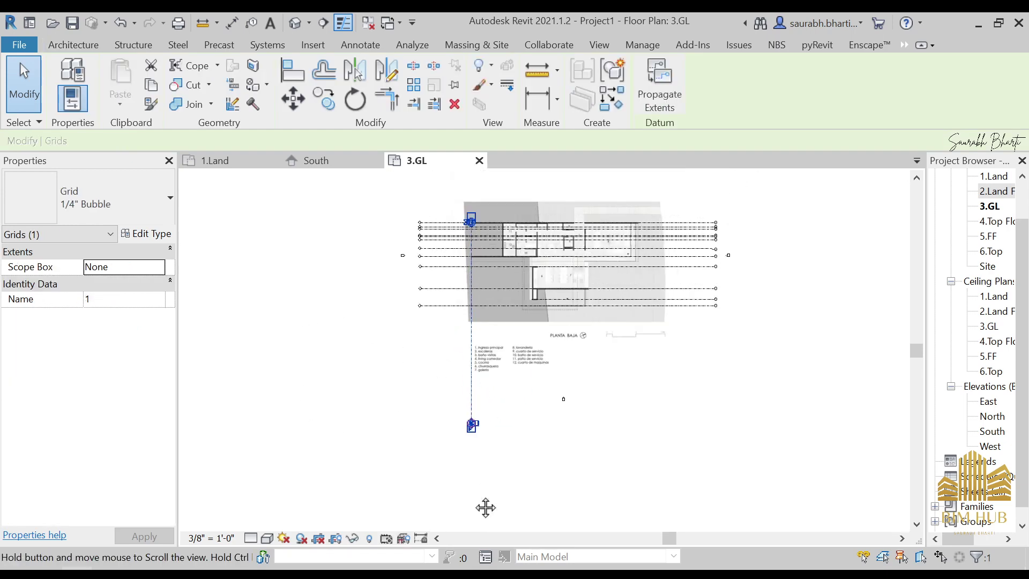
scroll(455, 338, up, 3)
middle_drag(482, 264, 482, 393)
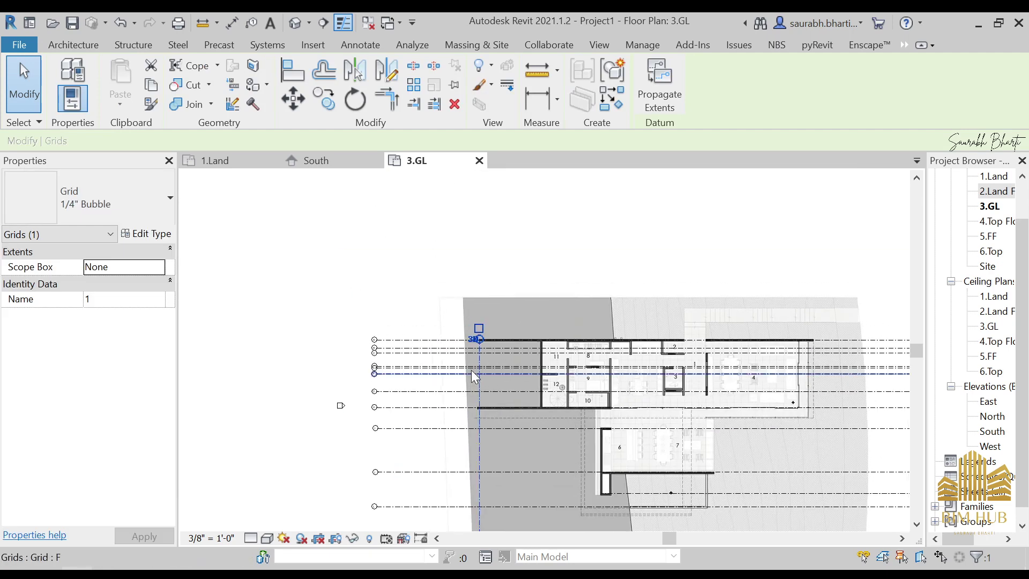
scroll(473, 346, up, 1)
drag(480, 338, 485, 207)
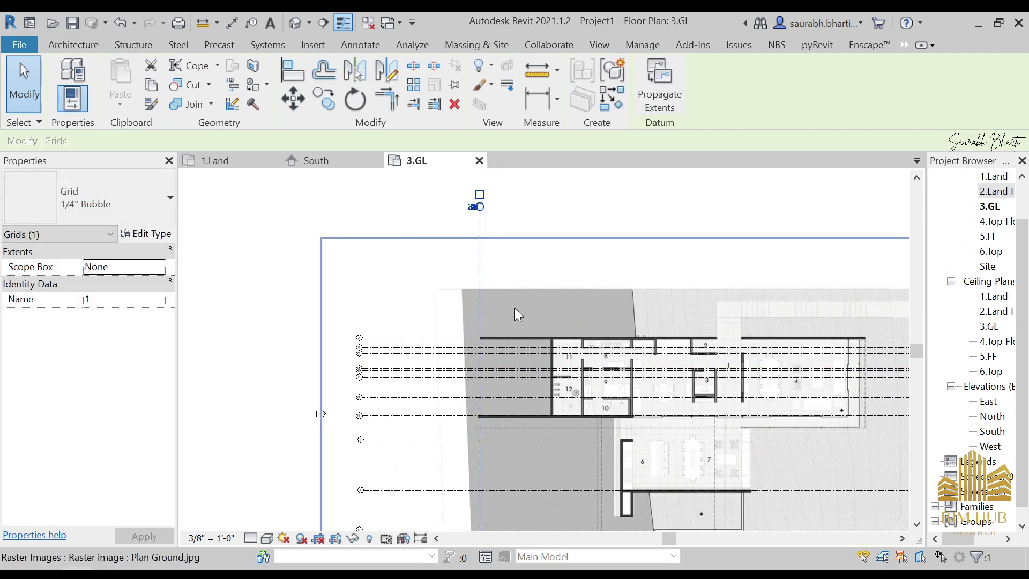
key(Escape)
Step: Draw a vertical grid along the left wall of rooms 11 and 12, from the top wall down level with grid 1's lower end
scroll(529, 363, up, 1)
key(g)
key(r)
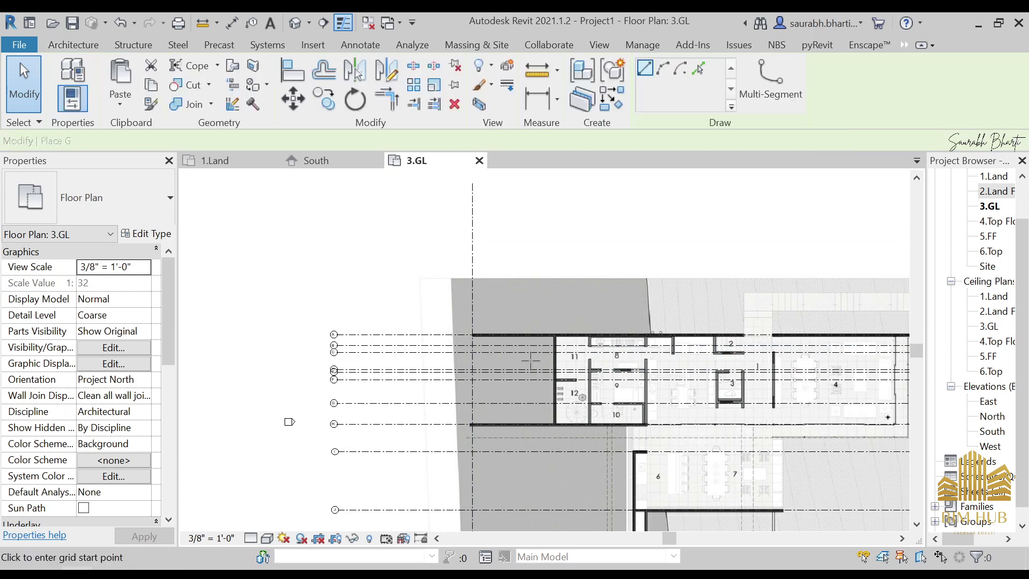
scroll(561, 324, up, 4)
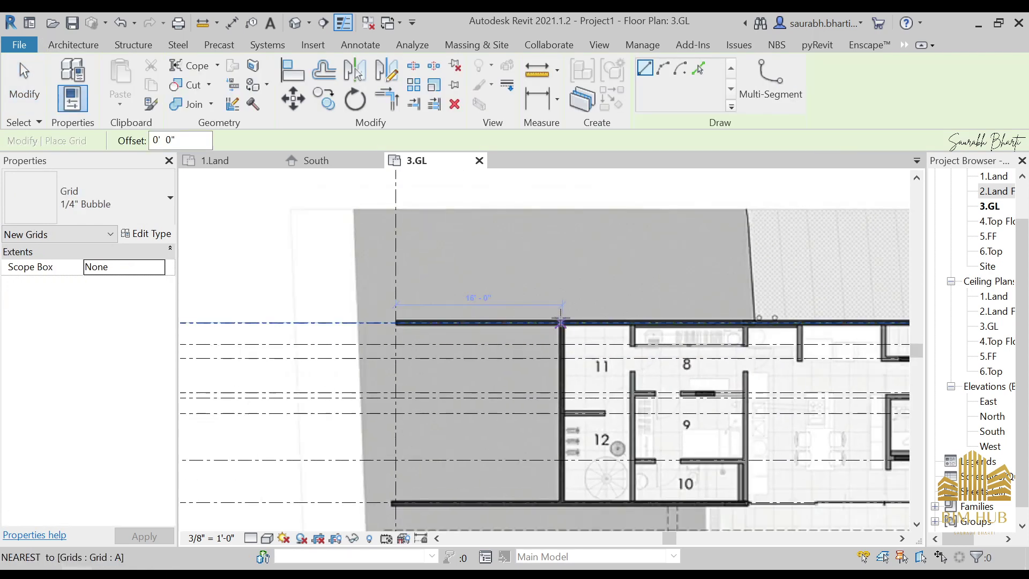
scroll(561, 323, up, 1)
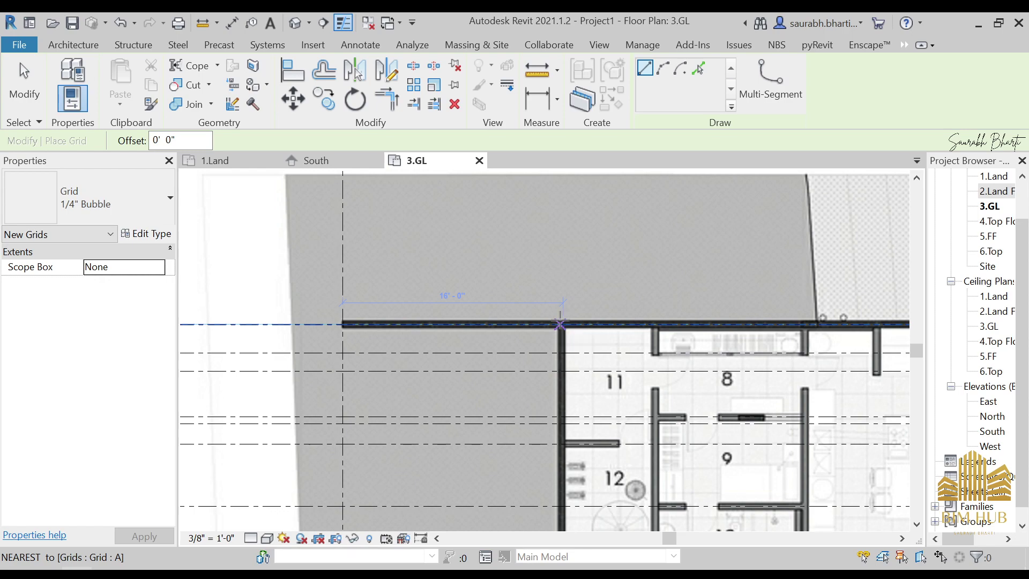
click(560, 324)
scroll(561, 441, down, 2)
middle_drag(561, 478, 573, 185)
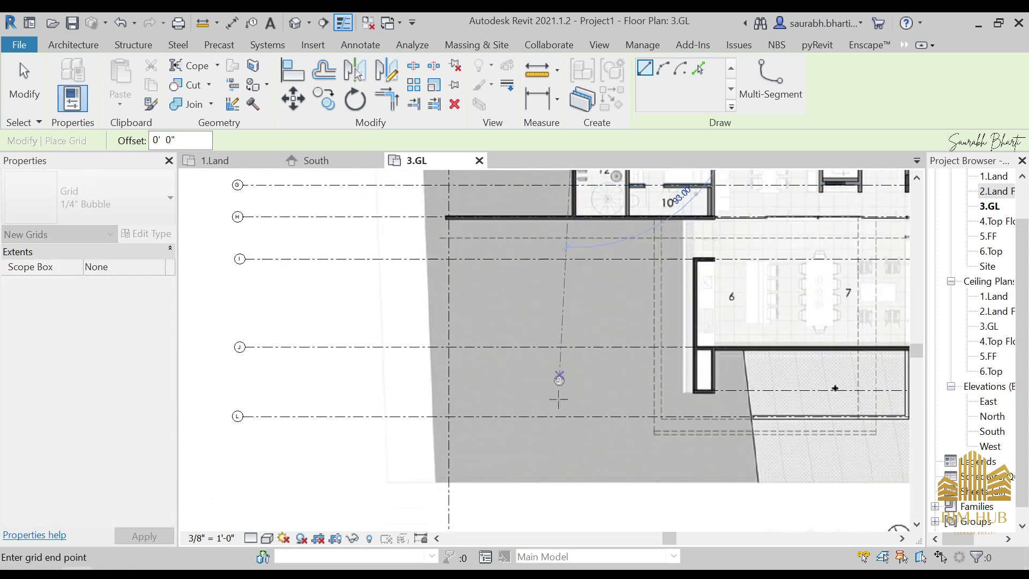
middle_drag(558, 400, 577, 278)
scroll(584, 439, down, 4)
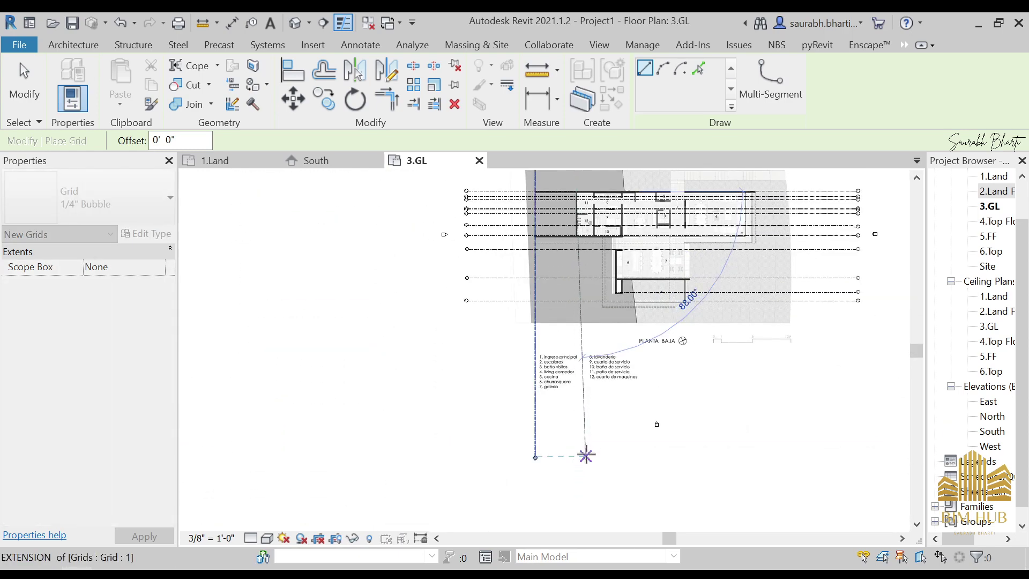
click(577, 457)
middle_drag(587, 319, 578, 433)
key(Escape)
key(Escape)
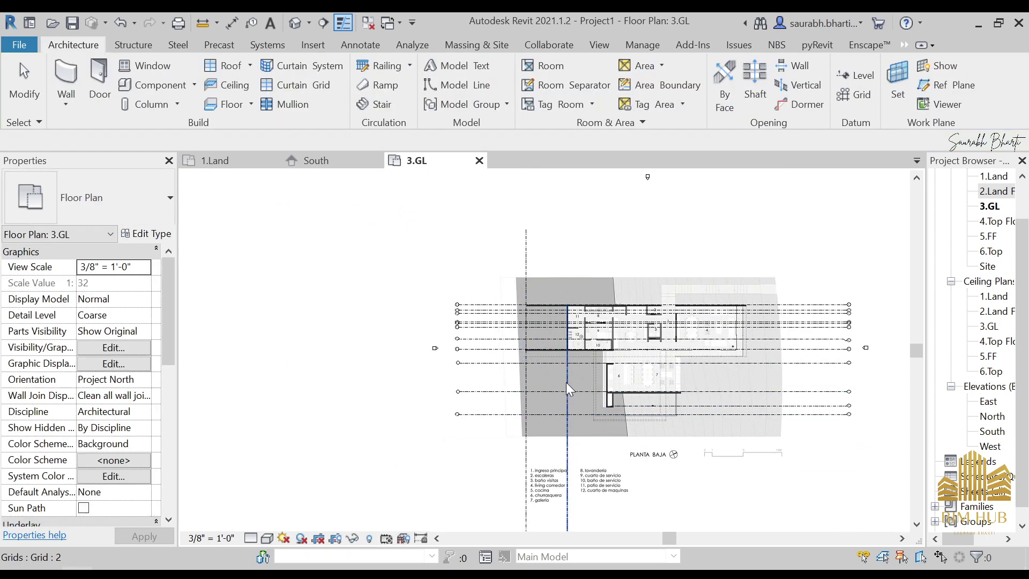
Step: Extend the upper end of vertical grid 2 above the plan image, aligned with the upper end of grid 1
click(567, 384)
scroll(560, 343, up, 1)
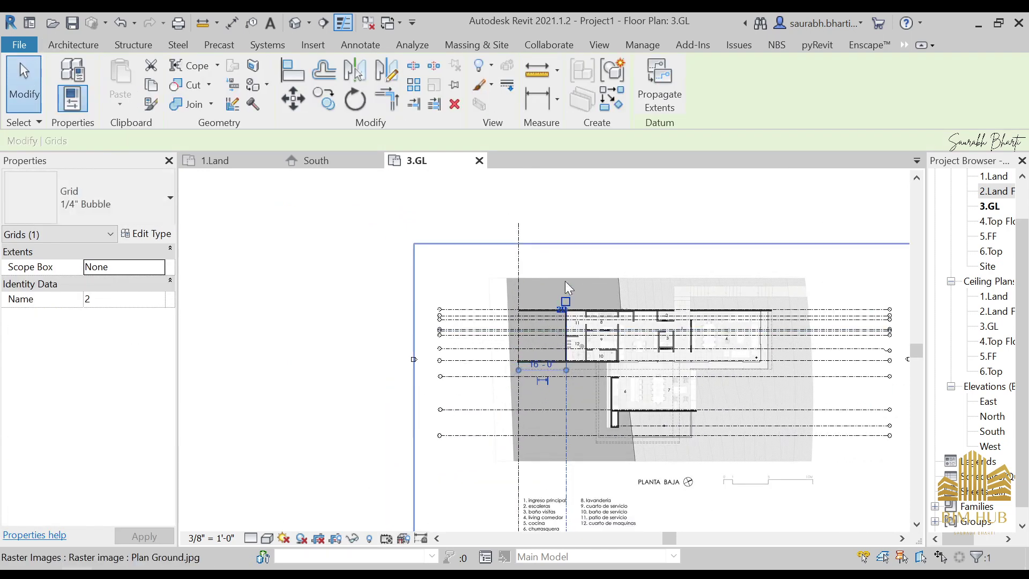
key(Escape)
scroll(558, 327, up, 2)
click(569, 359)
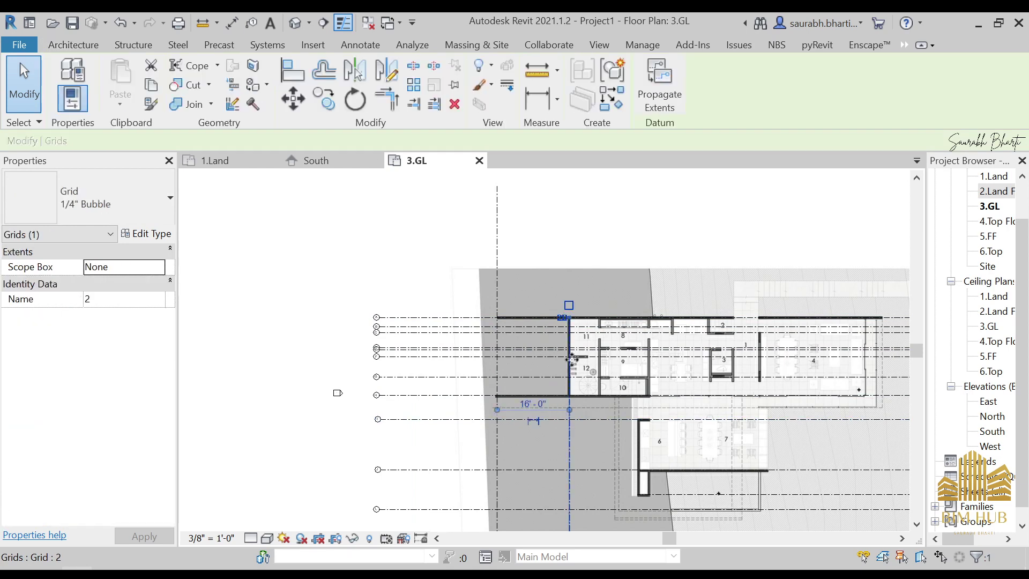
key(Escape)
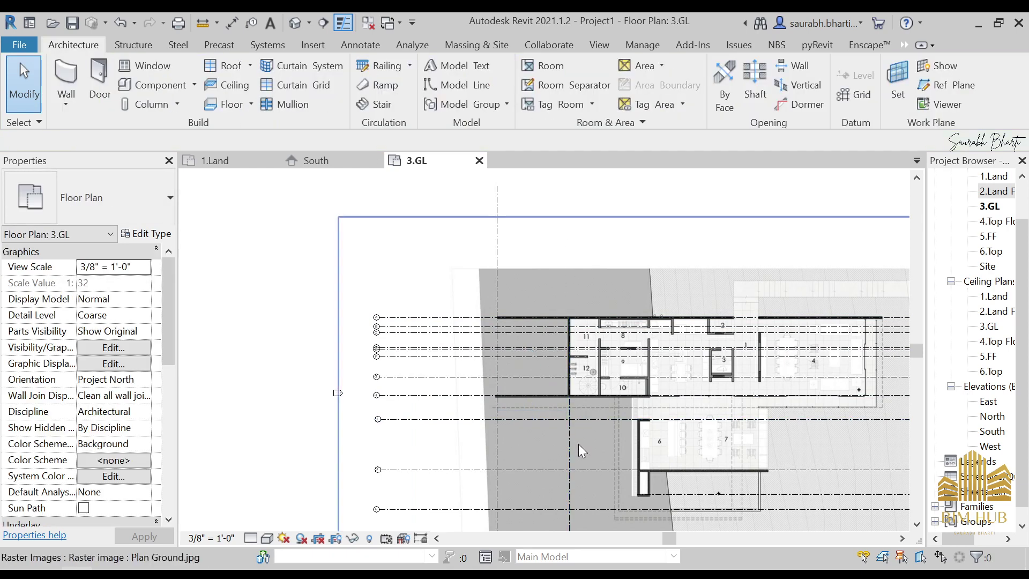
click(568, 449)
scroll(569, 321, up, 3)
drag(567, 319, 573, 185)
scroll(576, 193, down, 5)
scroll(573, 191, down, 1)
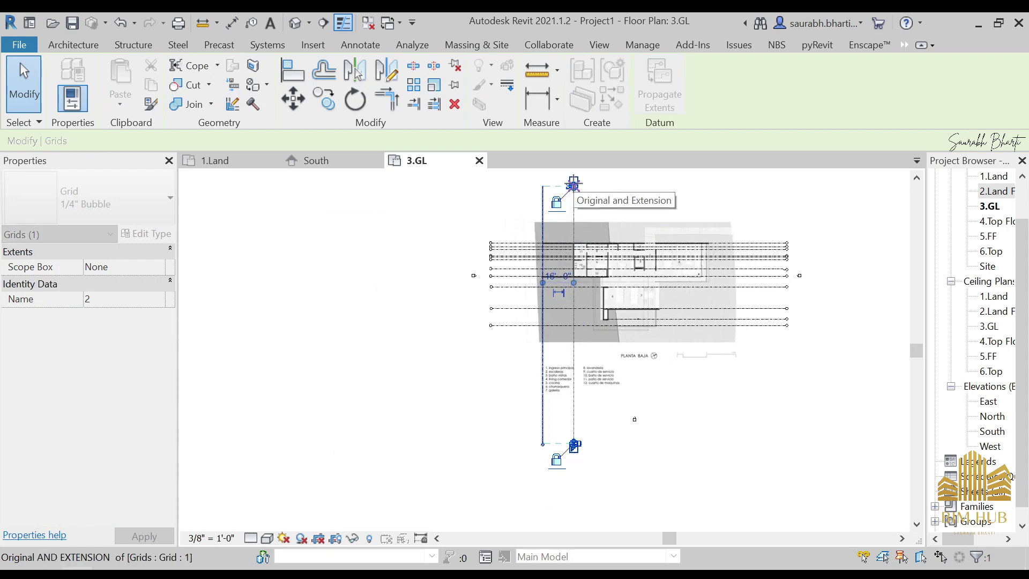
key(Escape)
Step: Draw a vertical grid from the top wall along the wall between rooms 11 and 8, down level with the lower ends of grids 1 and 2
scroll(520, 339, up, 5)
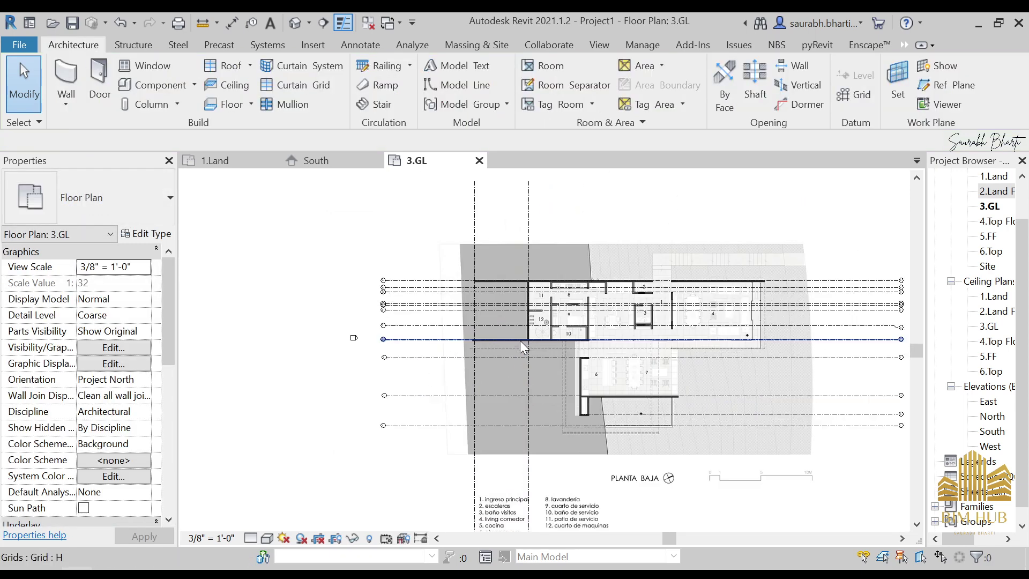
key(g)
key(r)
scroll(557, 271, up, 4)
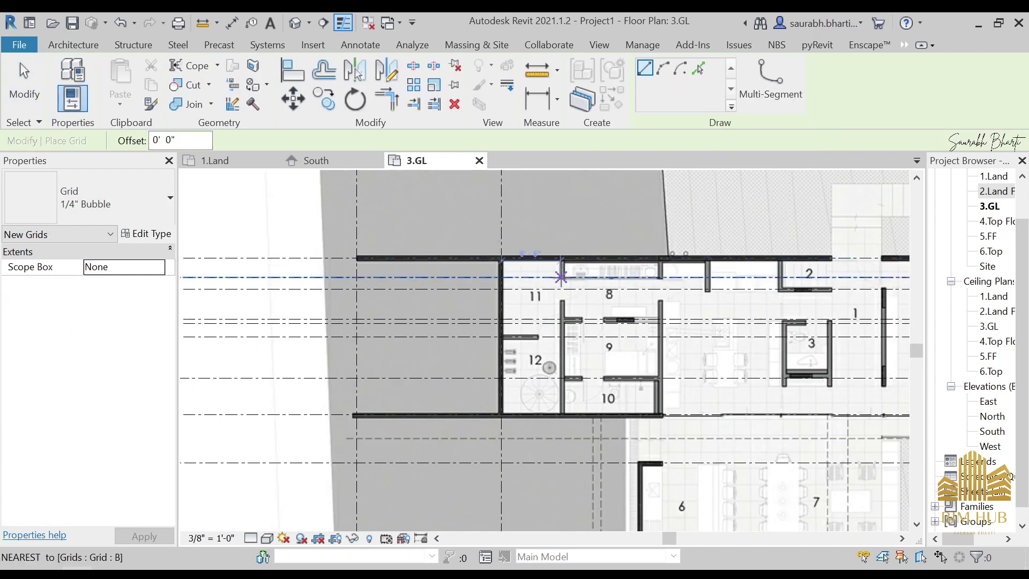
scroll(568, 241, up, 3)
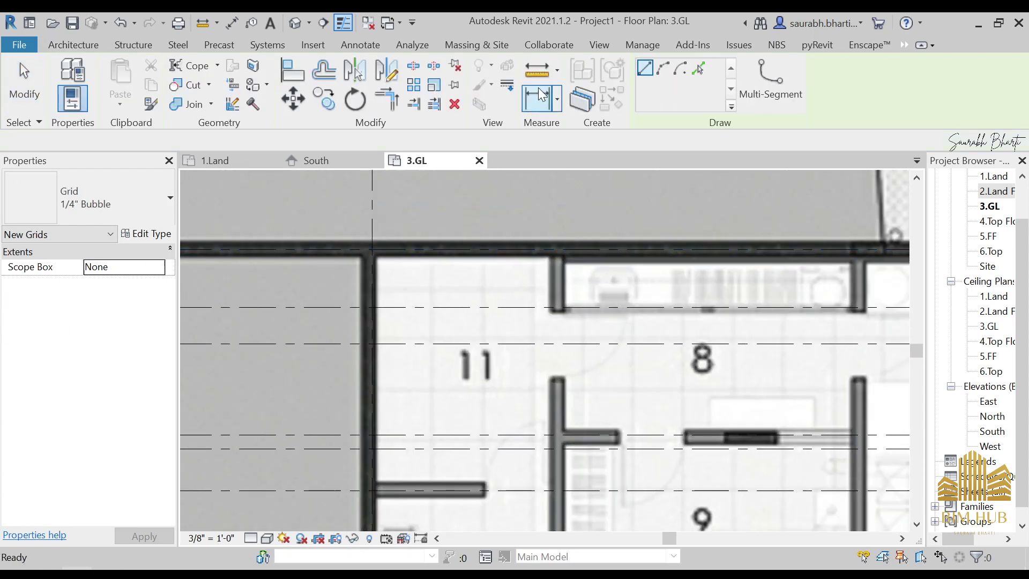
key(Escape)
click(846, 96)
scroll(395, 340, down, 4)
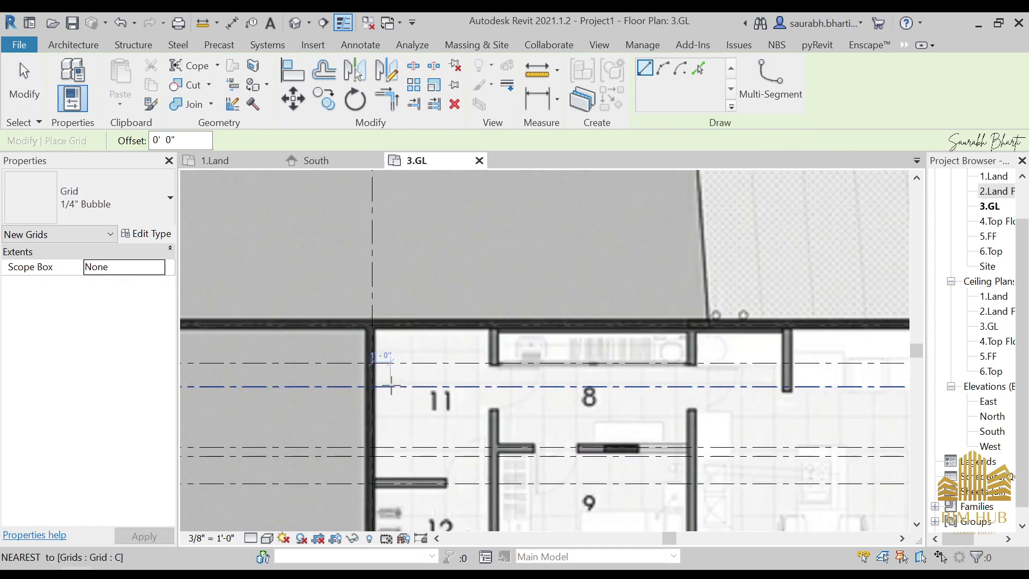
scroll(464, 365, up, 4)
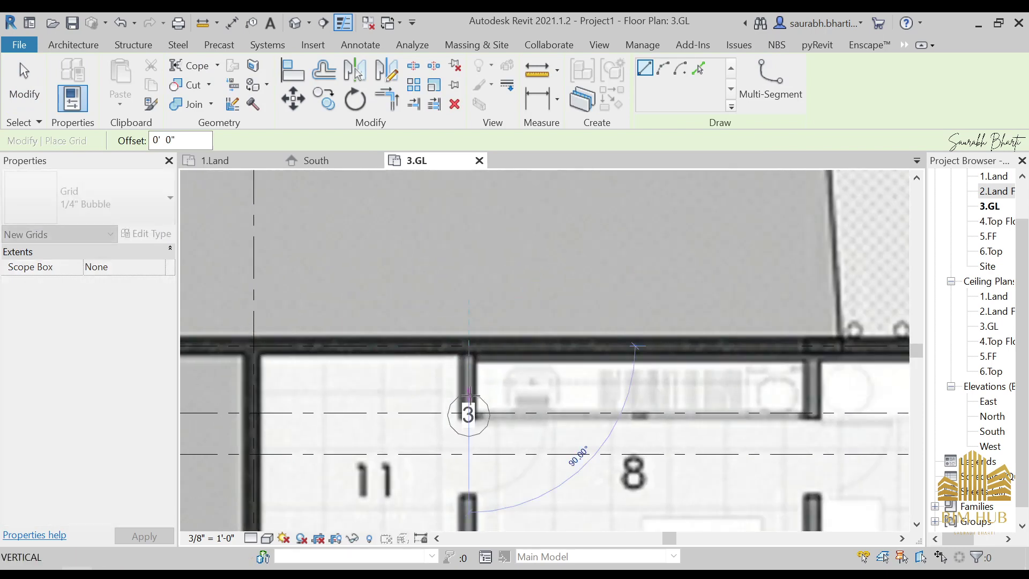
scroll(467, 410, down, 5)
middle_drag(466, 427, 487, 231)
scroll(485, 466, down, 4)
mouse_move(484, 466)
middle_down()
mouse_move(485, 398)
mouse_move(493, 468)
middle_up()
click(487, 456)
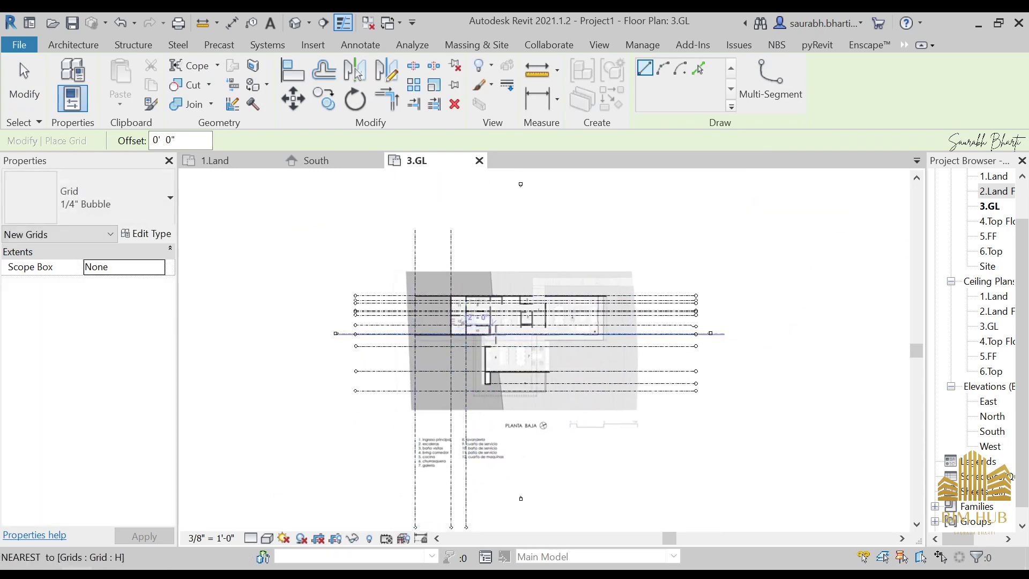
scroll(496, 327, up, 3)
scroll(489, 279, up, 3)
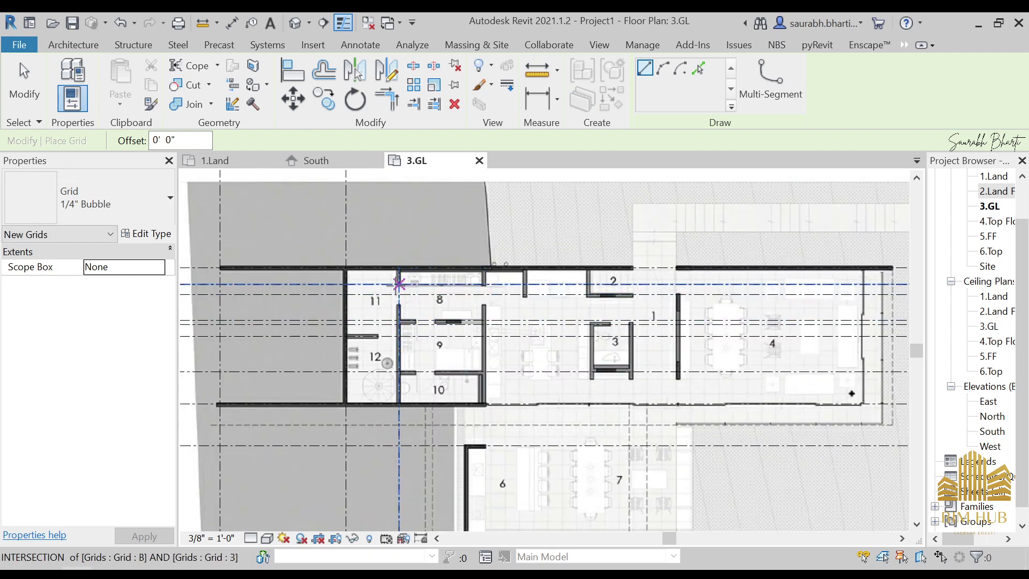
scroll(477, 252, up, 5)
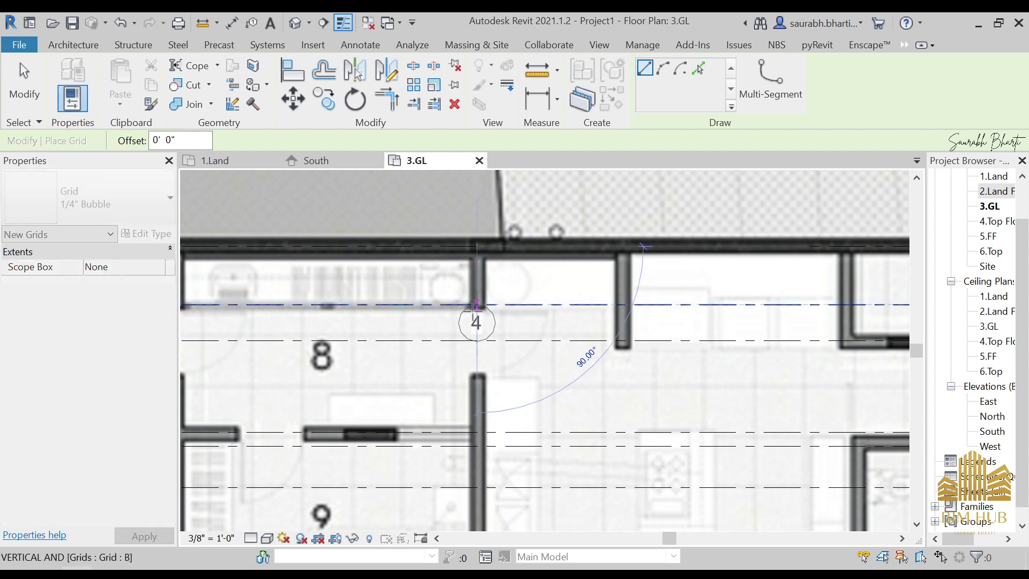
scroll(474, 322, down, 3)
scroll(477, 276, up, 3)
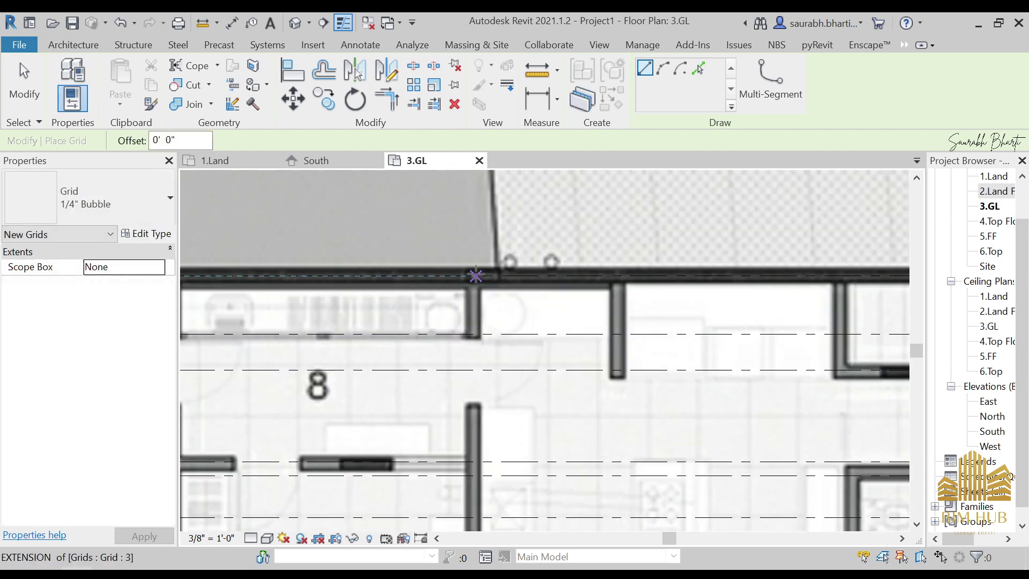
click(476, 275)
scroll(476, 275, down, 5)
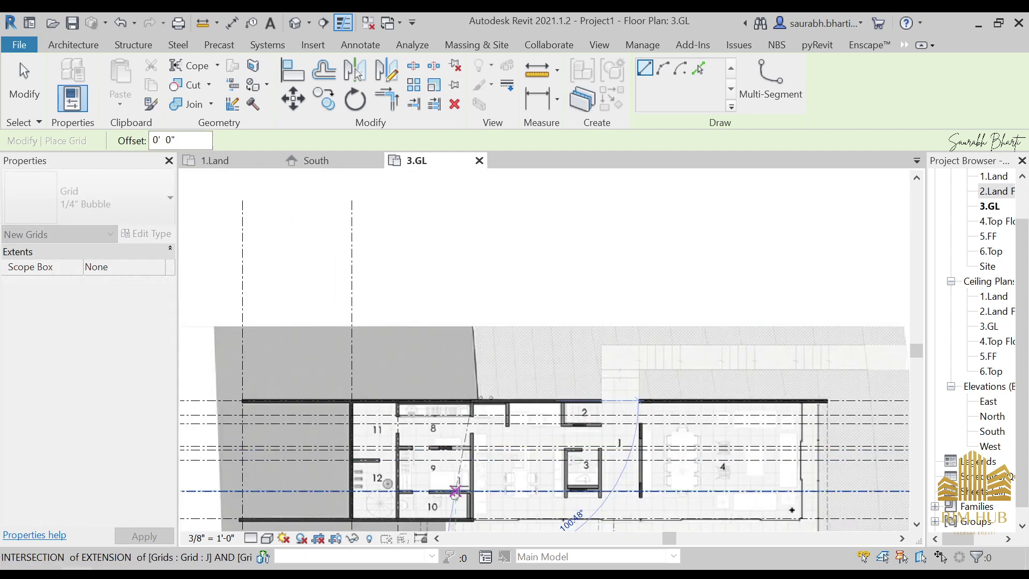
middle_drag(456, 488, 477, 246)
scroll(490, 460, down, 1)
middle_drag(490, 461, 492, 304)
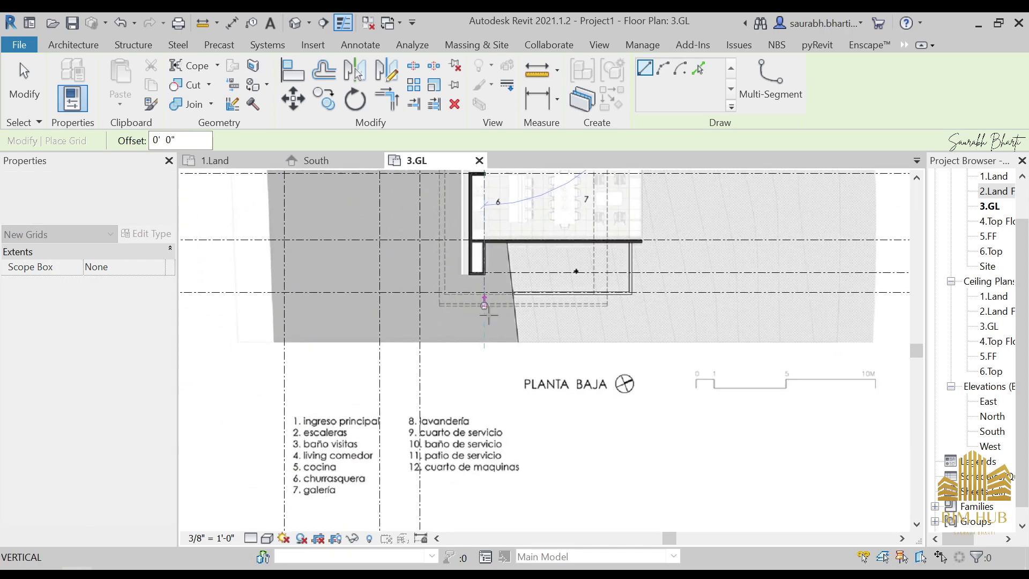
middle_drag(482, 173, 520, 368)
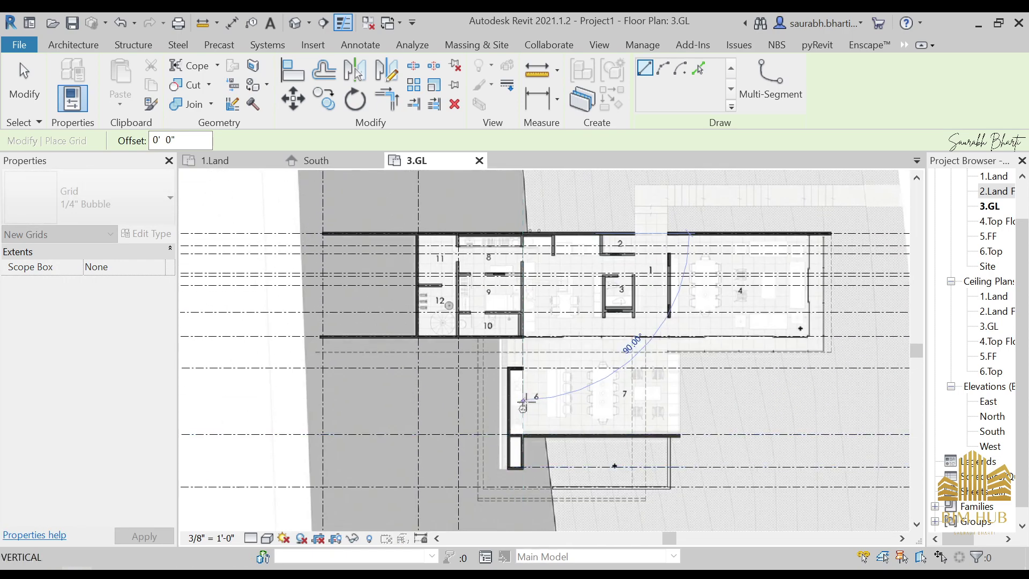
click(520, 368)
Step: Draw a vertical grid from the upper left corner of room 6's wall down level with the lower ends of the other vertical grids
scroll(507, 364, up, 4)
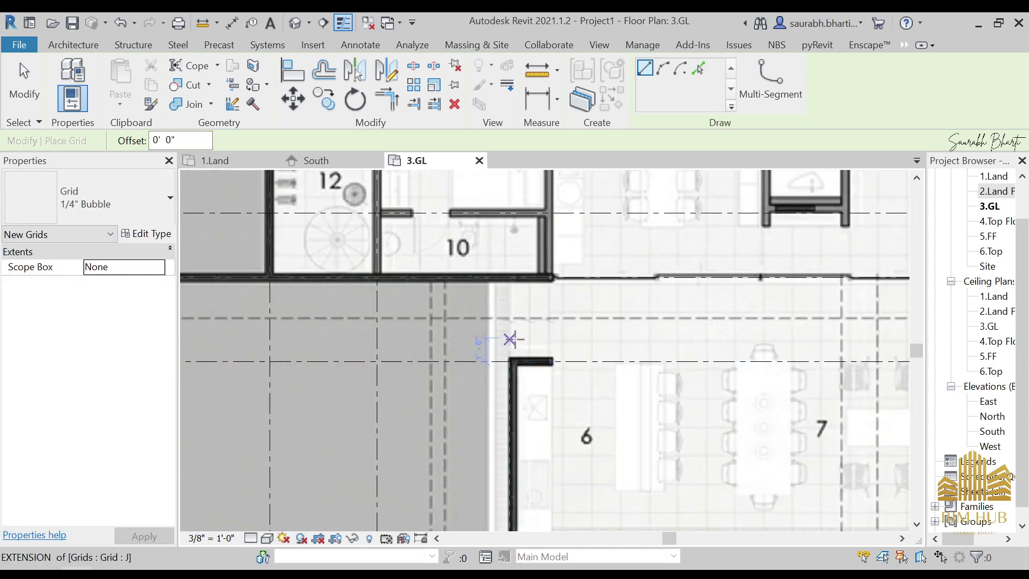
scroll(486, 368, up, 1)
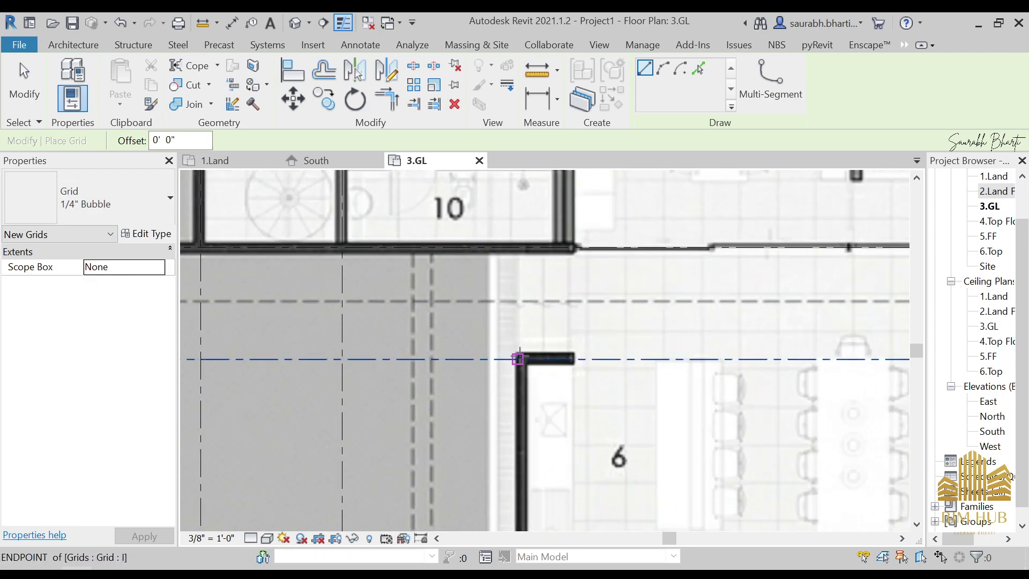
click(519, 358)
scroll(527, 225, down, 7)
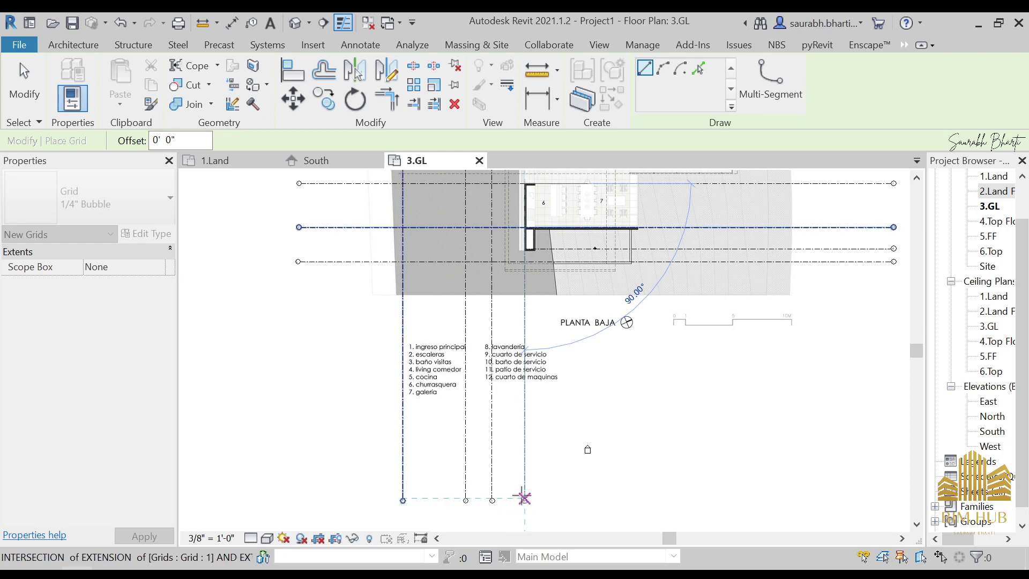
click(522, 502)
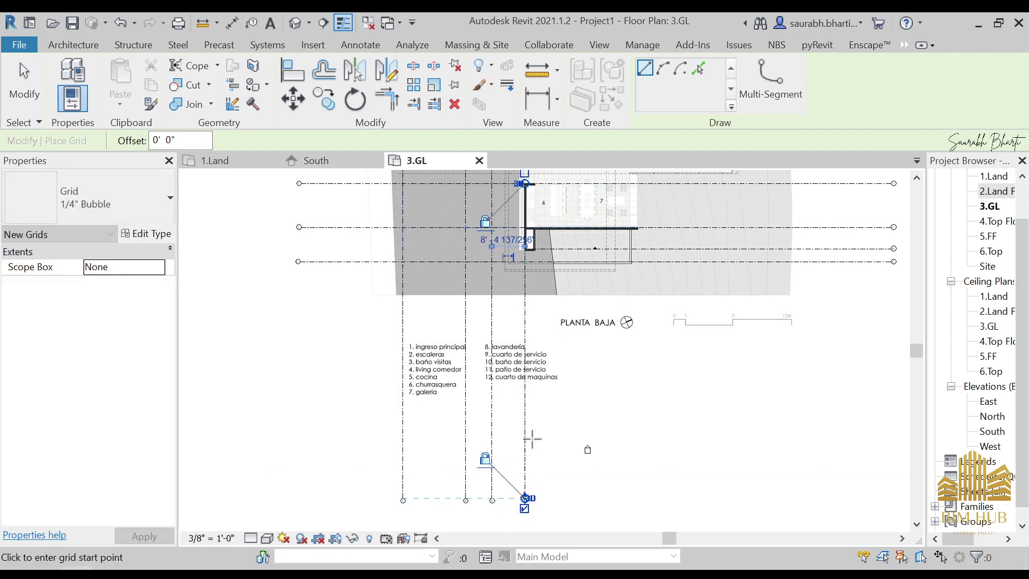
key(Escape)
Step: Extend the upper end of vertical grid 4 above the plan image, level with the upper ends of grids 1 and 2
click(526, 425)
middle_drag(561, 348, 540, 565)
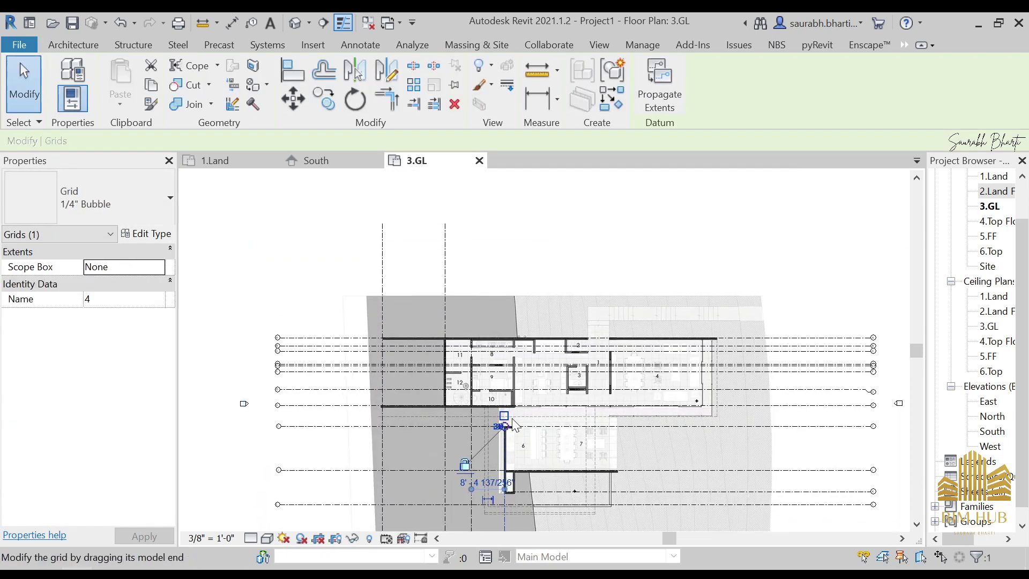
scroll(508, 430, up, 3)
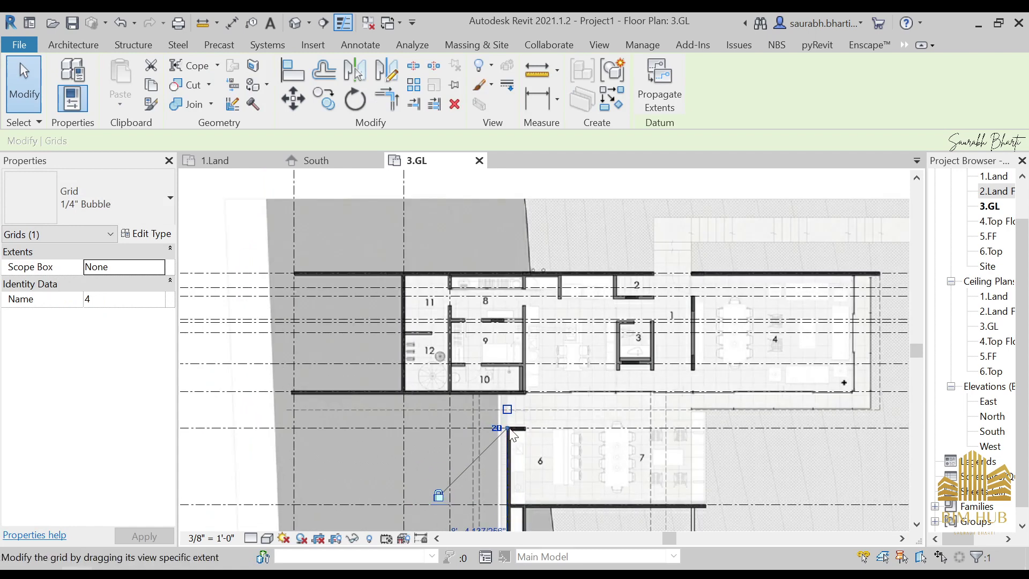
drag(508, 429, 528, 259)
scroll(526, 276, down, 3)
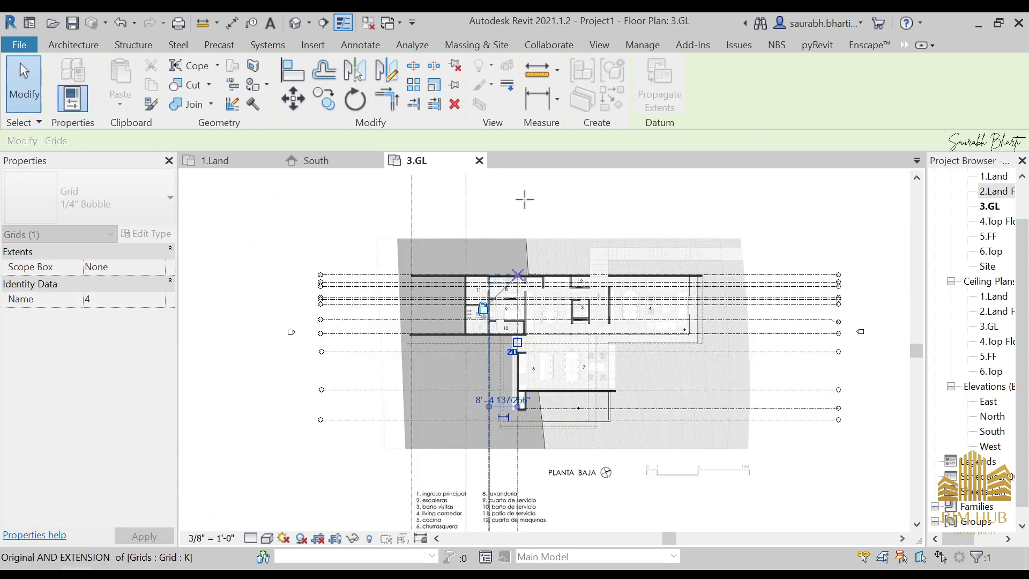
key(Escape)
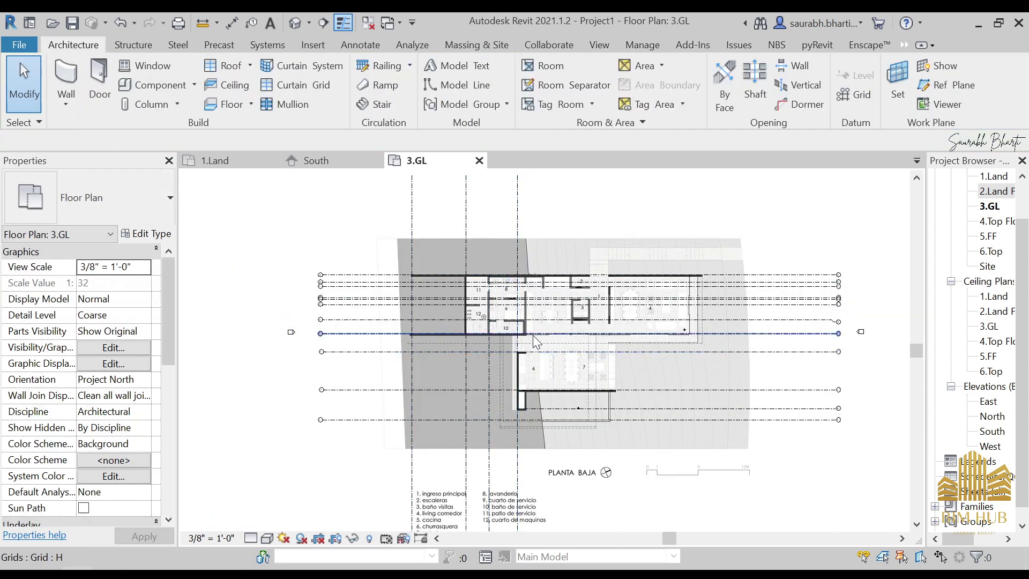
Step: Draw a vertical grid from the top wall along the right wall of rooms 8 and 9, down level with the other vertical grids' lower ends
key(g)
key(r)
scroll(536, 296, up, 8)
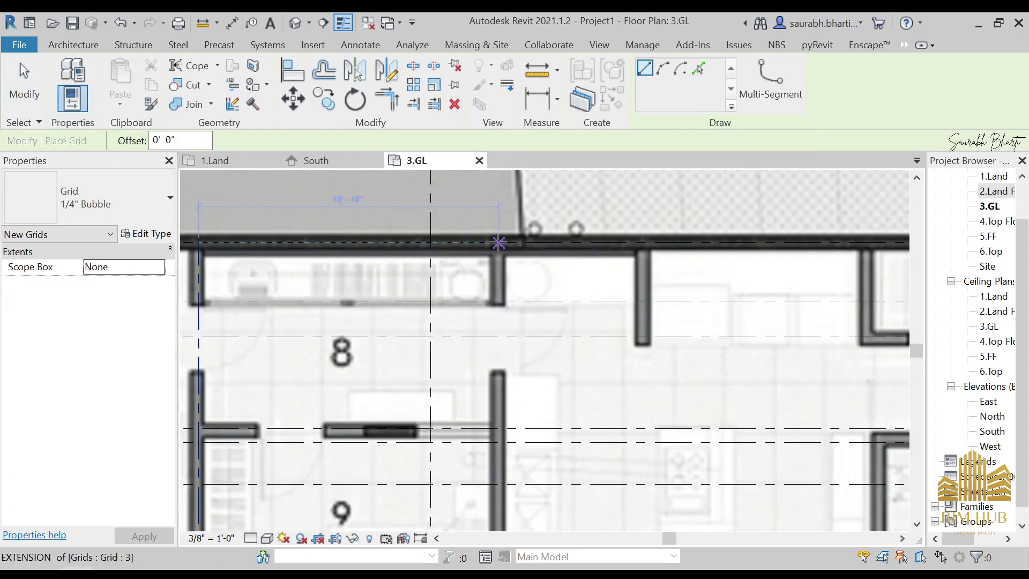
click(499, 242)
scroll(501, 369, down, 5)
middle_drag(504, 385, 505, 164)
middle_drag(519, 409, 541, 198)
scroll(528, 231, down, 2)
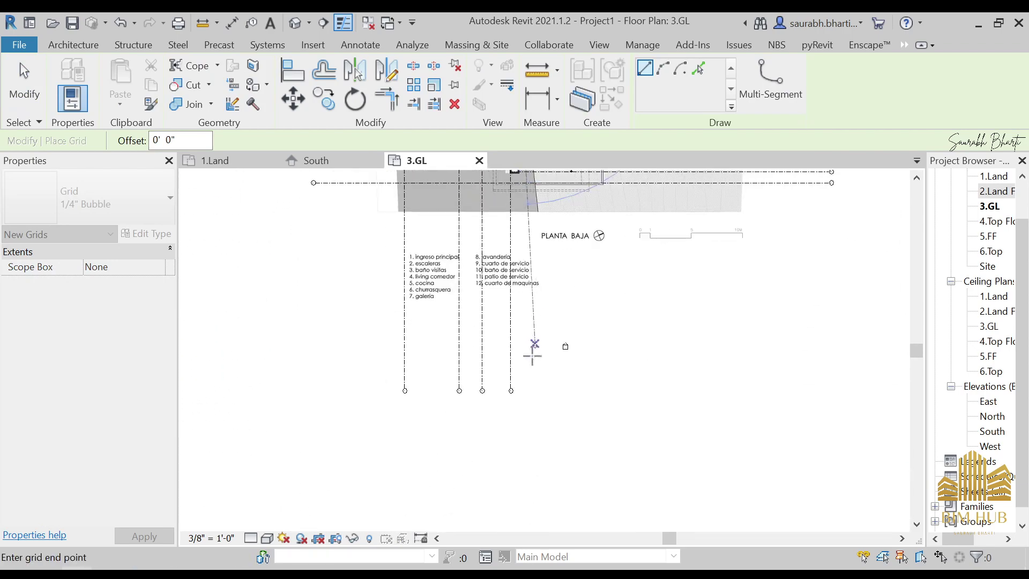
click(520, 393)
Step: Draw a vertical grid from the top wall along the short wall stub between rooms 8 and 2, down level with the other vertical grids' lower ends
middle_drag(549, 335, 397, 528)
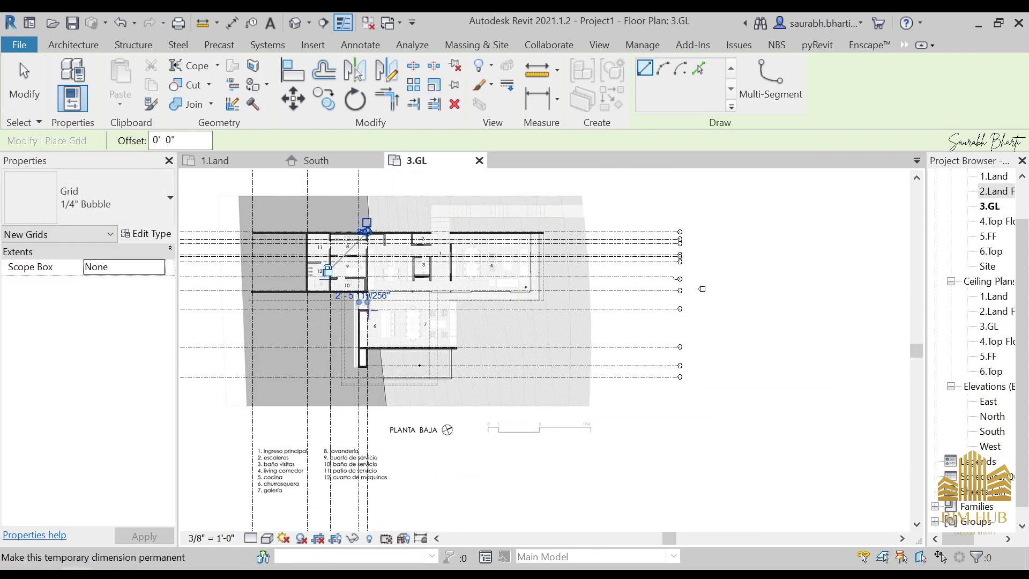
middle_drag(388, 328, 427, 360)
scroll(432, 271, up, 8)
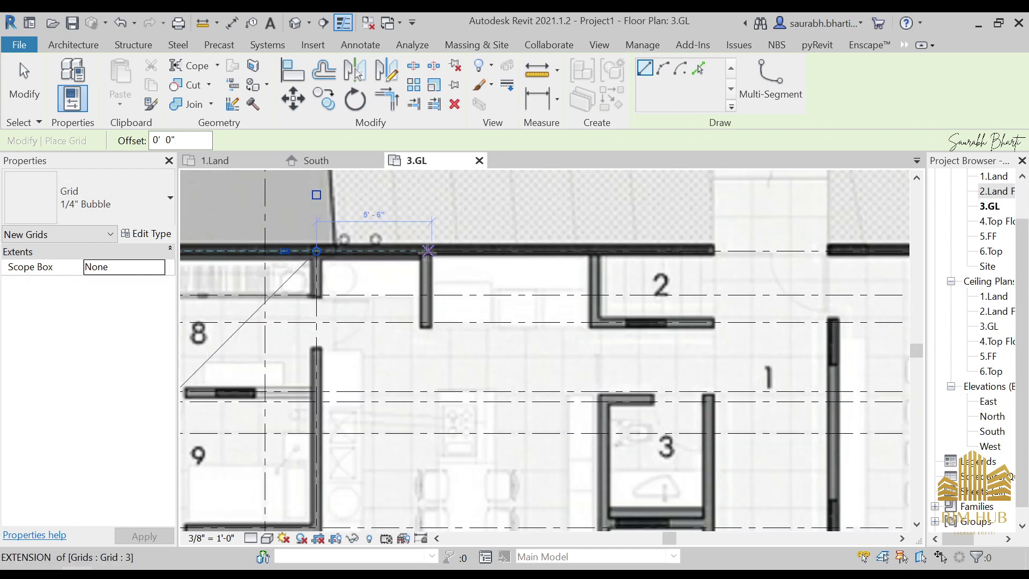
click(427, 251)
scroll(427, 349, down, 5)
middle_drag(442, 435, 460, 192)
scroll(442, 447, down, 4)
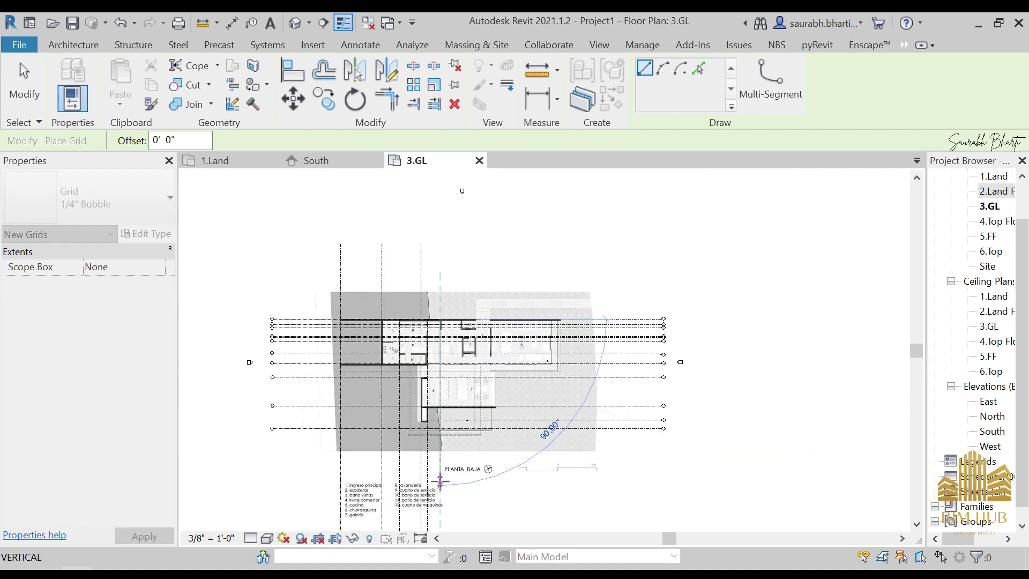
middle_drag(442, 448, 447, 237)
click(449, 333)
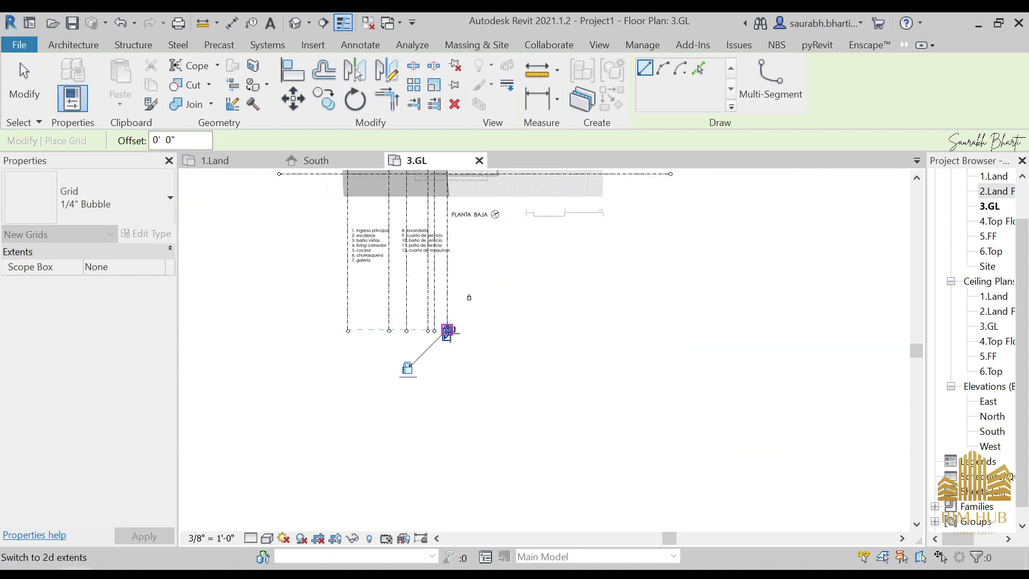
Step: Draw a vertical grid from the top wall along room 2's left wall, down level with the other vertical grids' lower ends
scroll(466, 437, up, 6)
scroll(414, 328, up, 3)
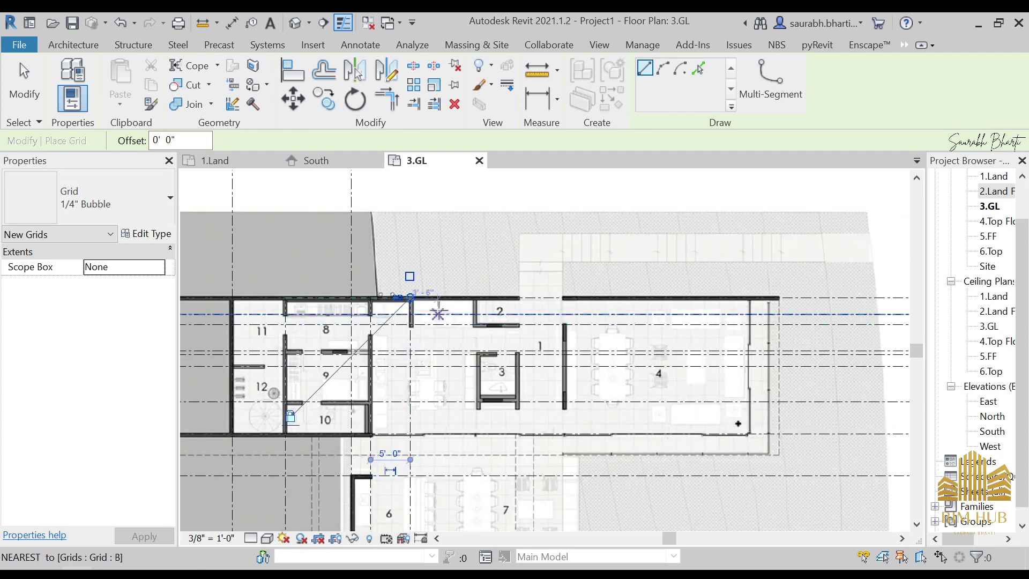
scroll(475, 307, up, 5)
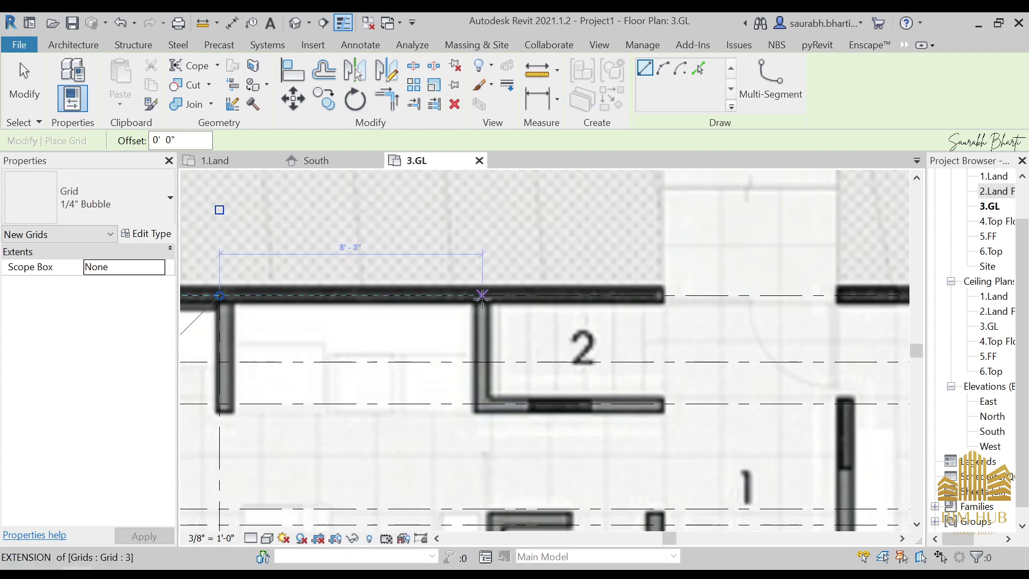
click(482, 294)
scroll(482, 370, down, 5)
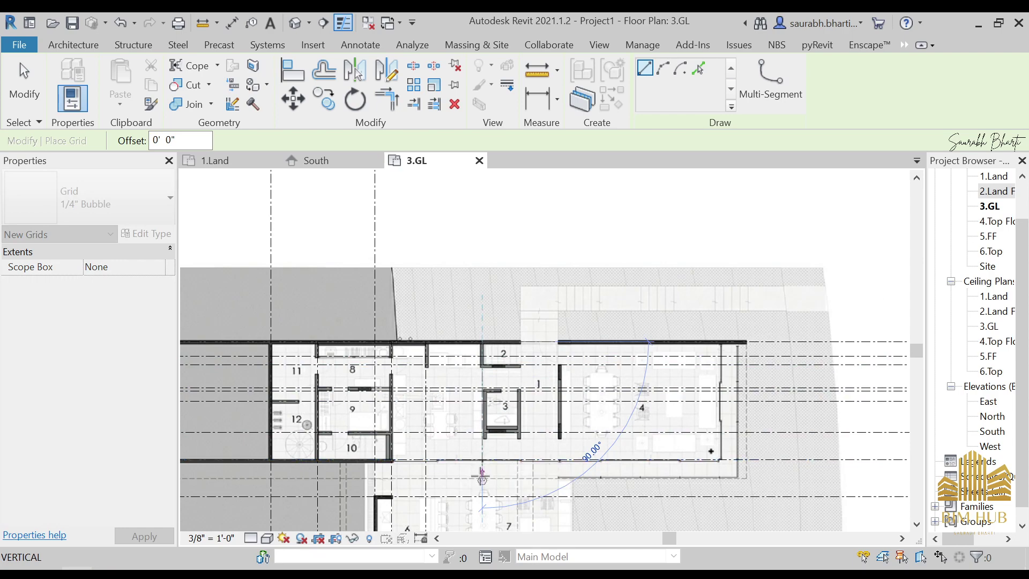
middle_drag(492, 488, 523, 96)
scroll(521, 425, down, 3)
middle_drag(530, 440, 530, 288)
click(515, 388)
middle_drag(518, 405, 521, 534)
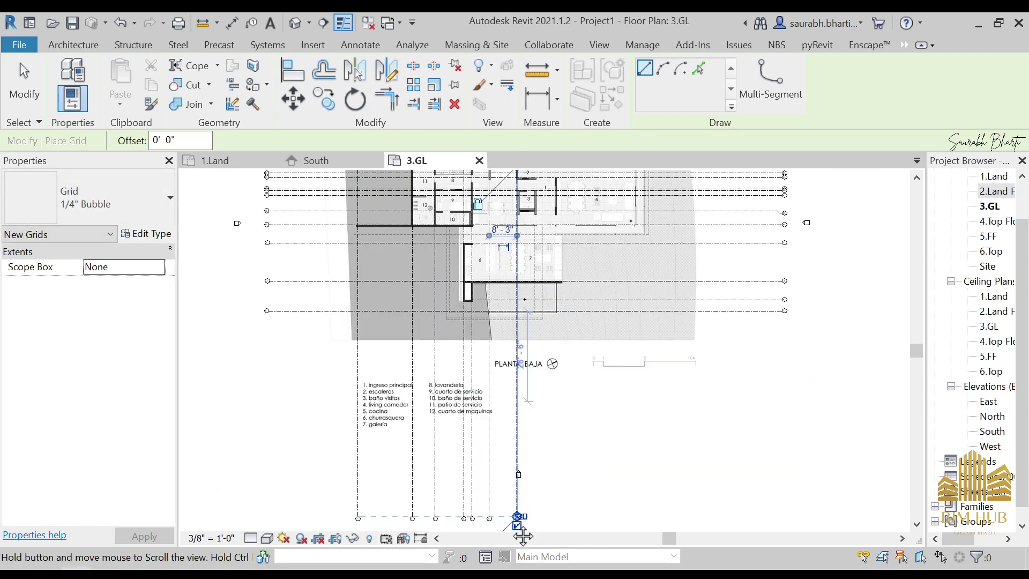
middle_drag(514, 182, 505, 303)
key(Escape)
key(Escape)
Step: Draw a vertical grid from the lower right end of room 2's wall along room 3's right wall, down level with the other vertical grids
scroll(506, 301, up, 3)
scroll(512, 322, up, 5)
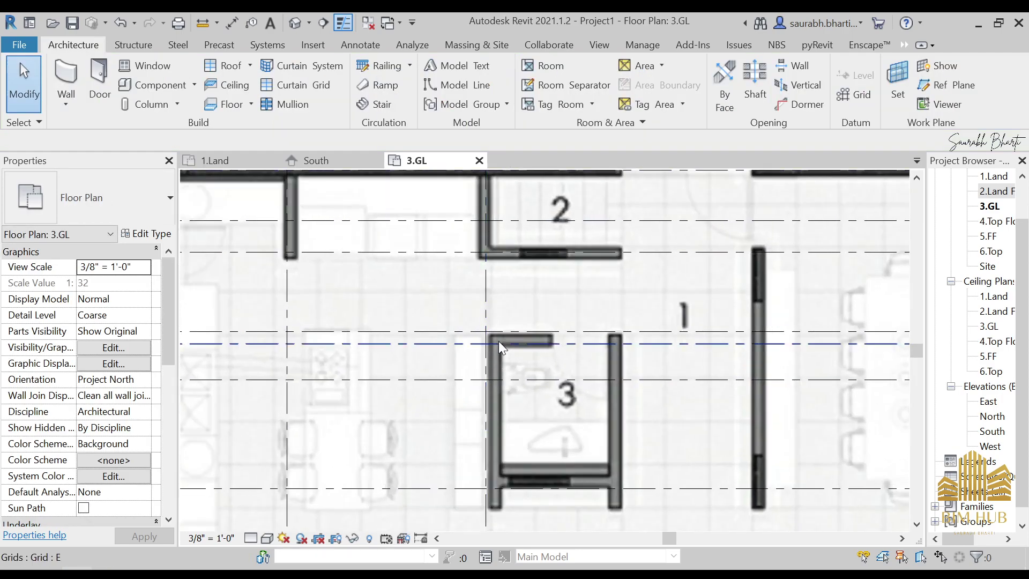
scroll(491, 351, down, 4)
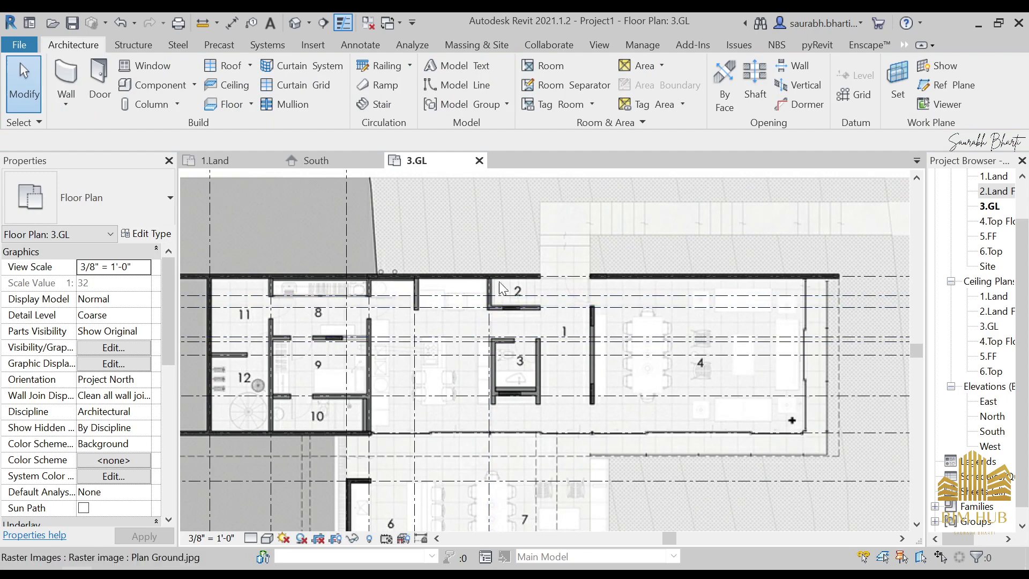
middle_drag(526, 398, 472, 362)
key(g)
key(r)
scroll(484, 298, up, 2)
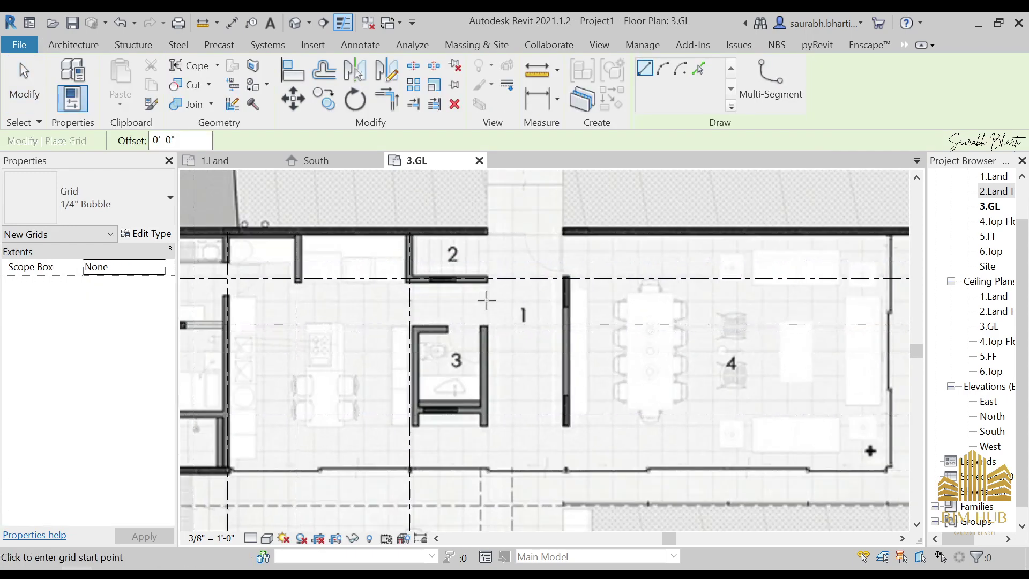
click(486, 278)
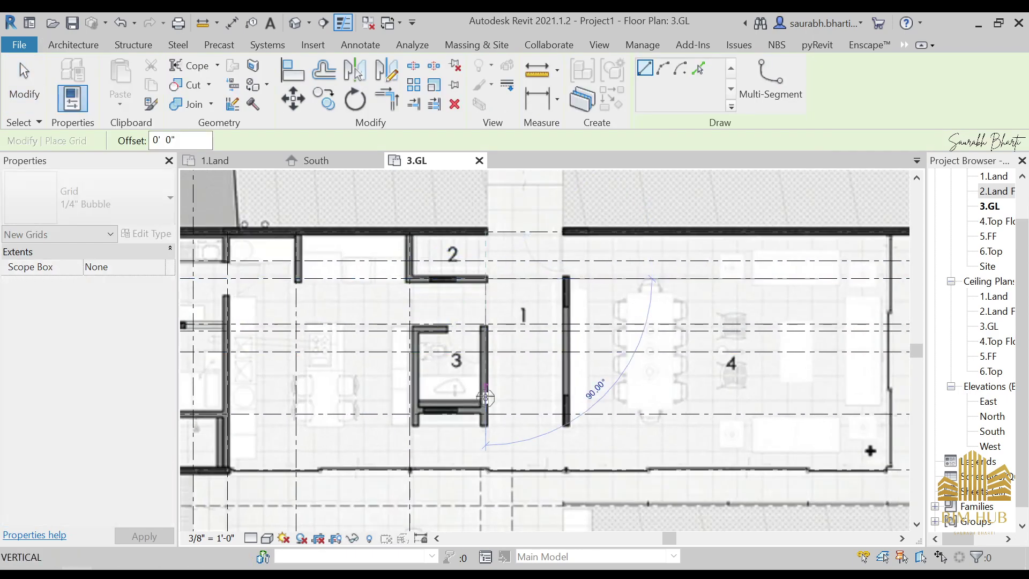
scroll(484, 394, down, 5)
middle_drag(473, 392, 516, 162)
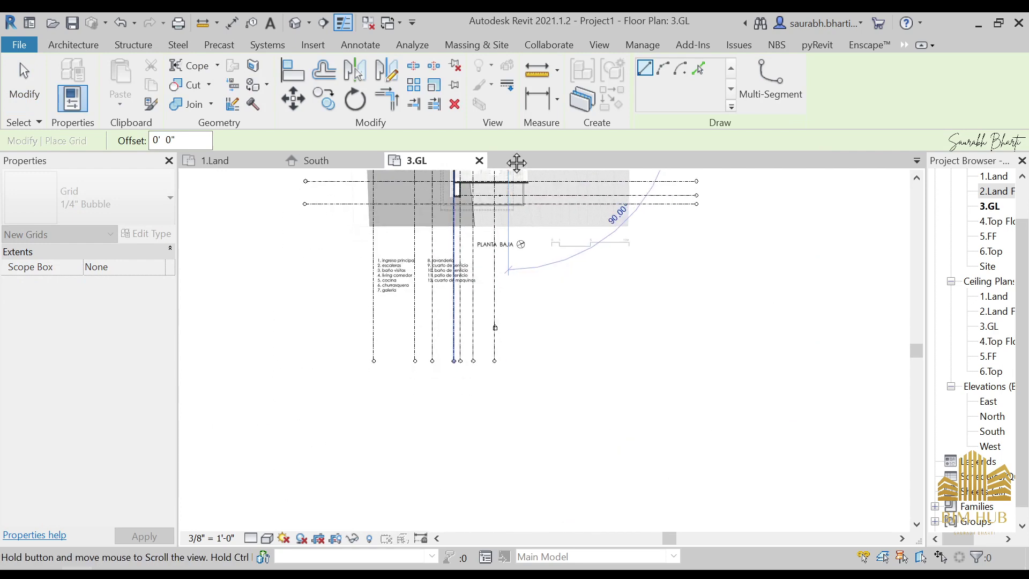
click(508, 361)
key(Escape)
key(Escape)
scroll(505, 379, down, 3)
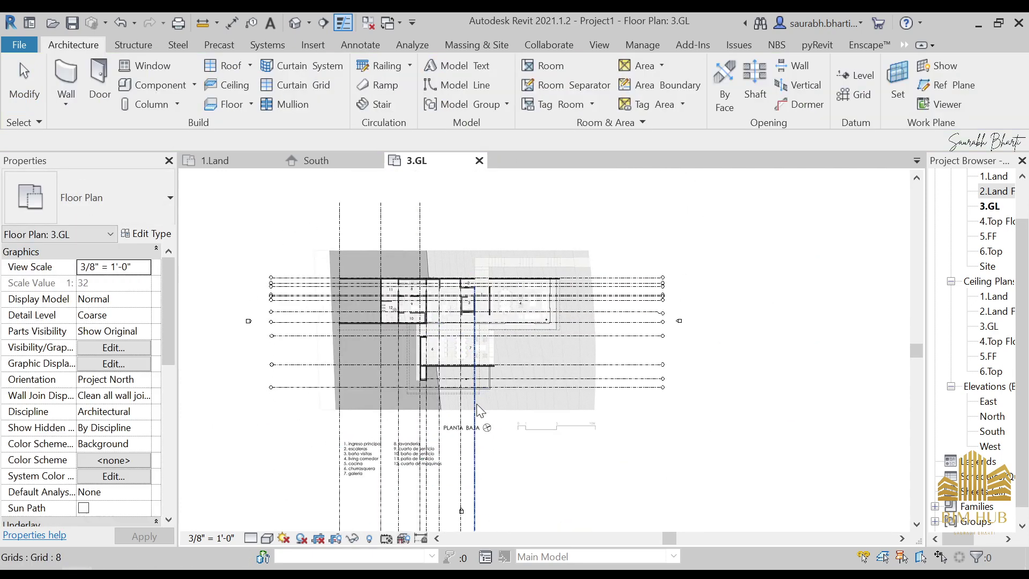
click(472, 423)
scroll(474, 282, up, 3)
scroll(472, 280, up, 1)
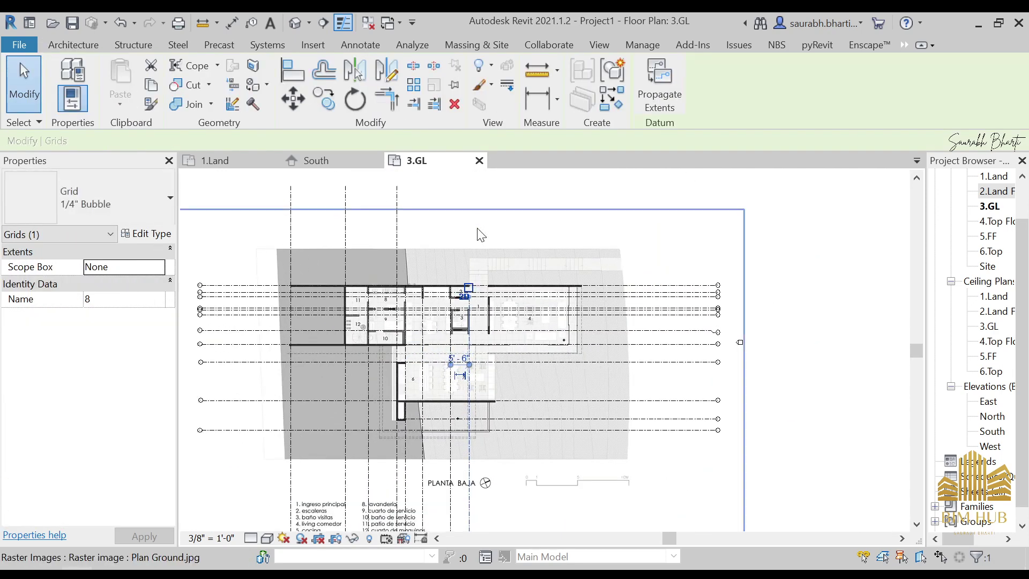
scroll(470, 300, up, 1)
key(Escape)
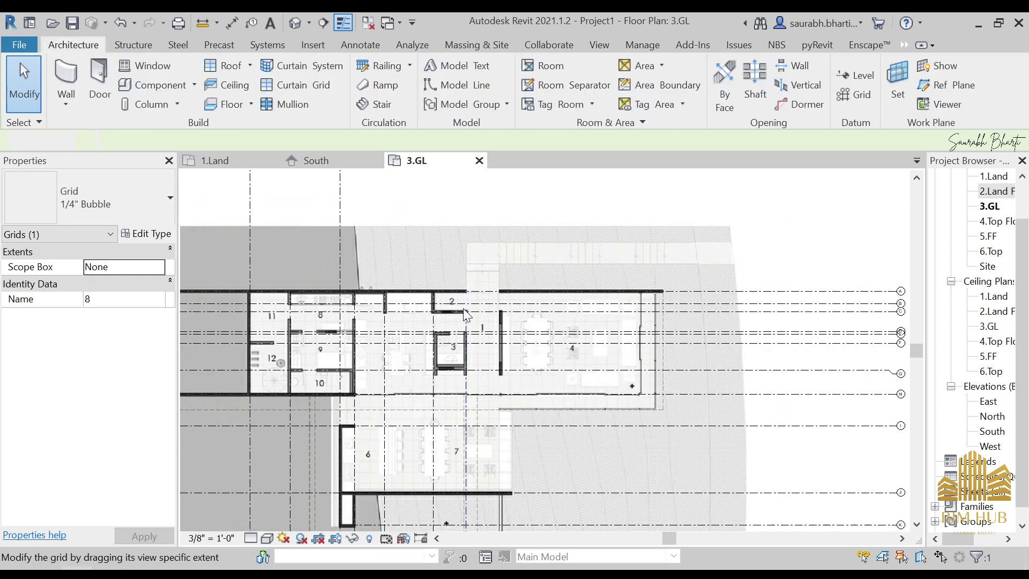
Step: Extend the aligned upper ends of vertical grids 3, 5, 6 and 7 above the plan image, level with the upper ends of grids 2 and 4
scroll(465, 310, up, 3)
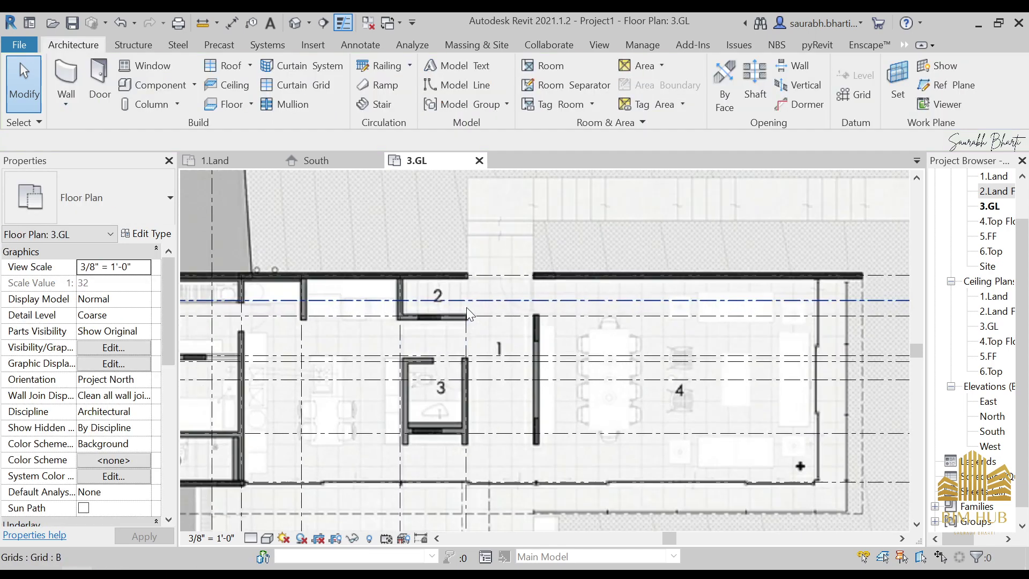
click(300, 341)
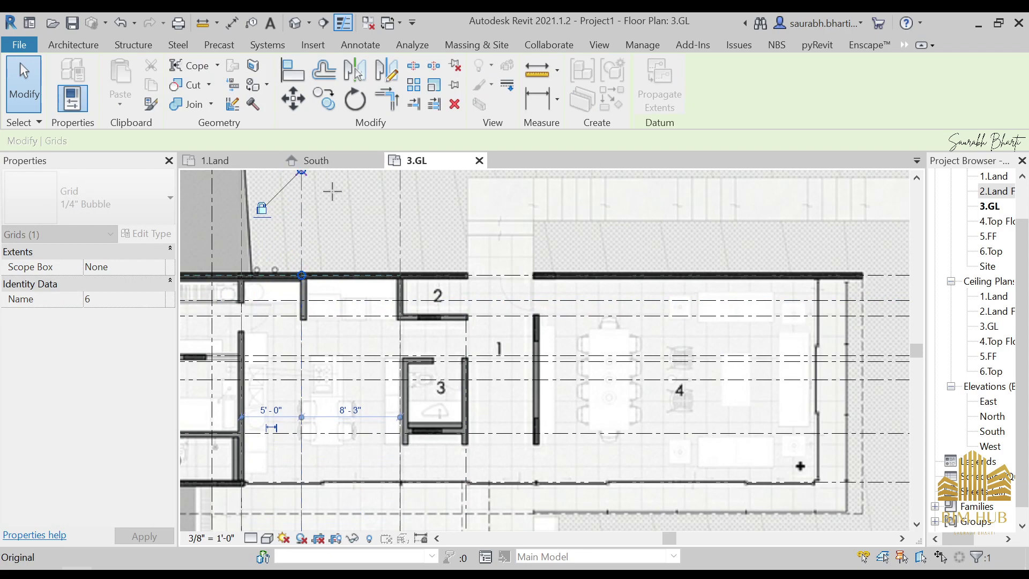
scroll(333, 191, down, 5)
middle_drag(333, 227, 372, 354)
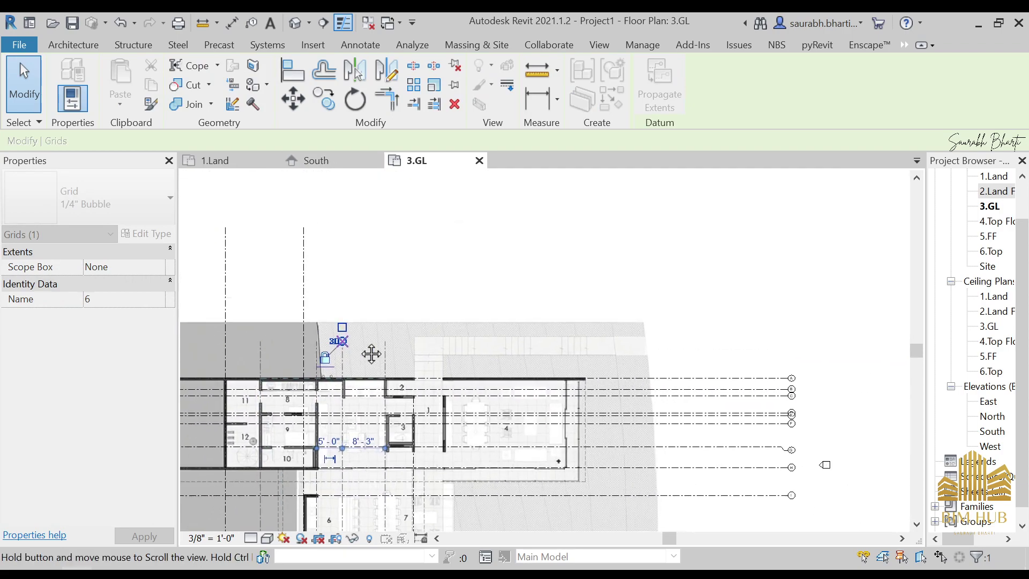
drag(356, 272, 357, 224)
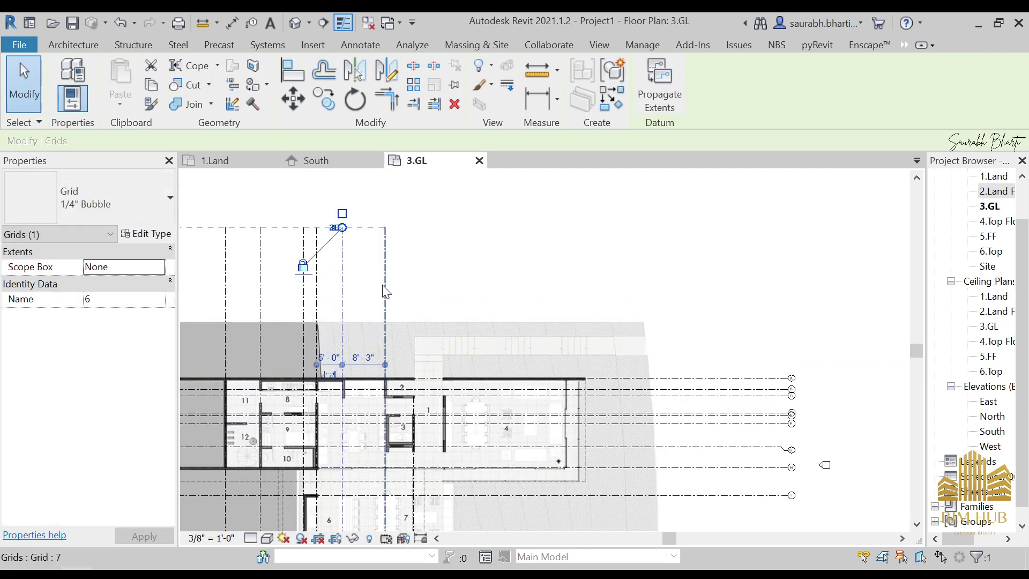
key(Escape)
Step: Draw a vertical grid from the top wall along the wall between rooms 1 and 4, down level with the other vertical grids' lower ends
middle_drag(450, 400, 477, 352)
key(g)
key(r)
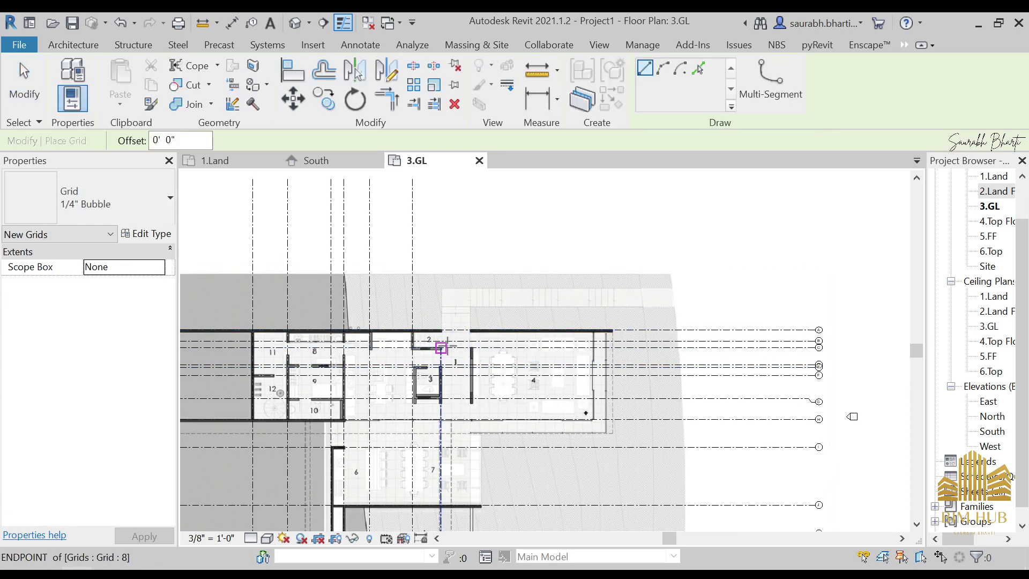
scroll(470, 347, up, 2)
scroll(452, 364, up, 2)
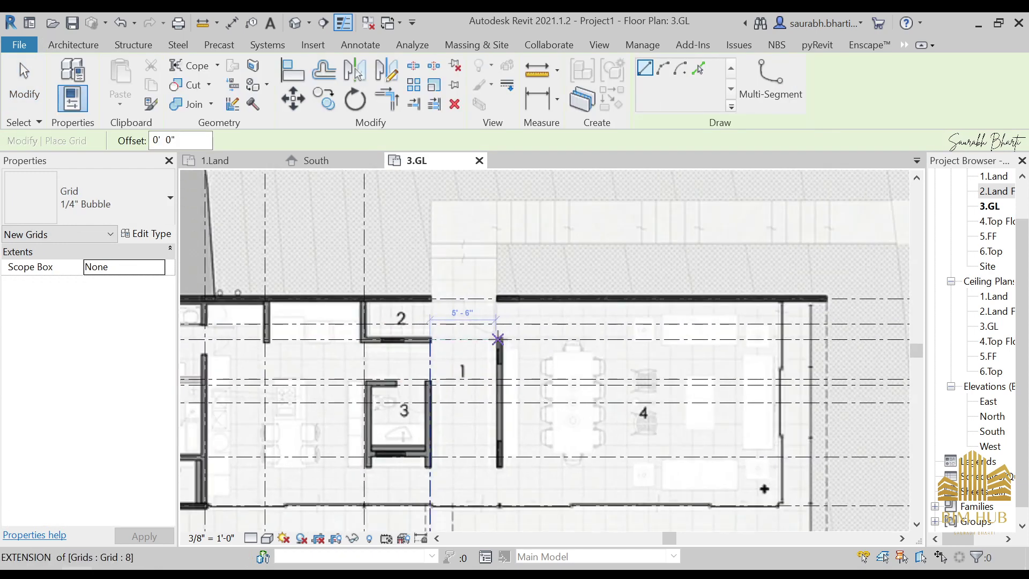
scroll(498, 339, up, 3)
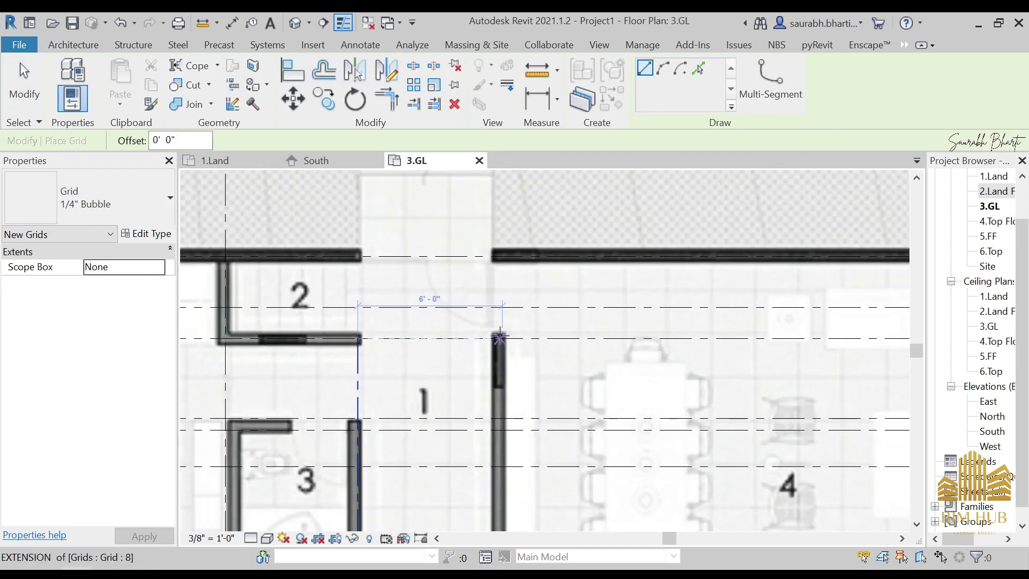
click(494, 255)
click(492, 360)
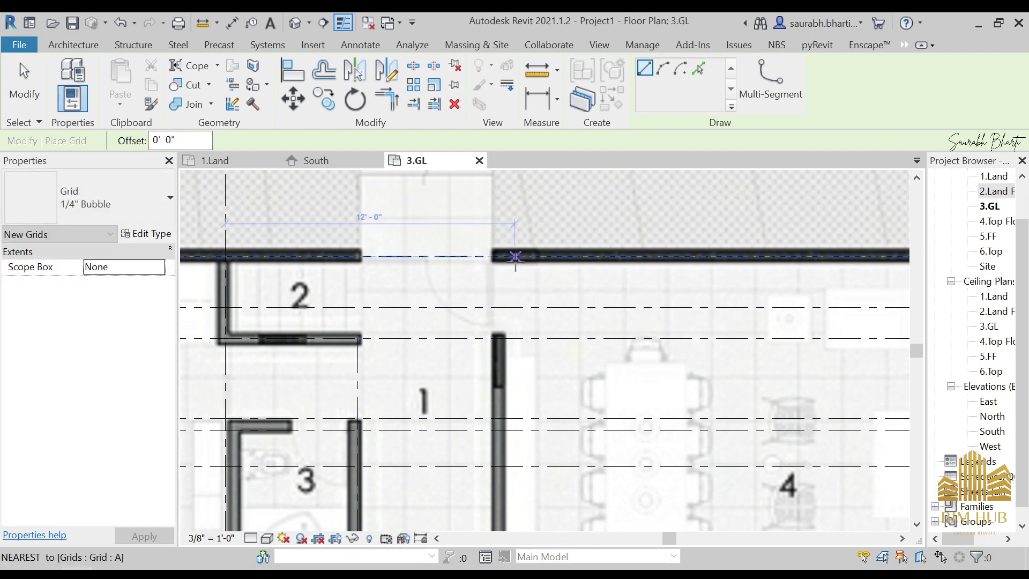
scroll(501, 259, up, 3)
click(490, 248)
scroll(597, 356, down, 6)
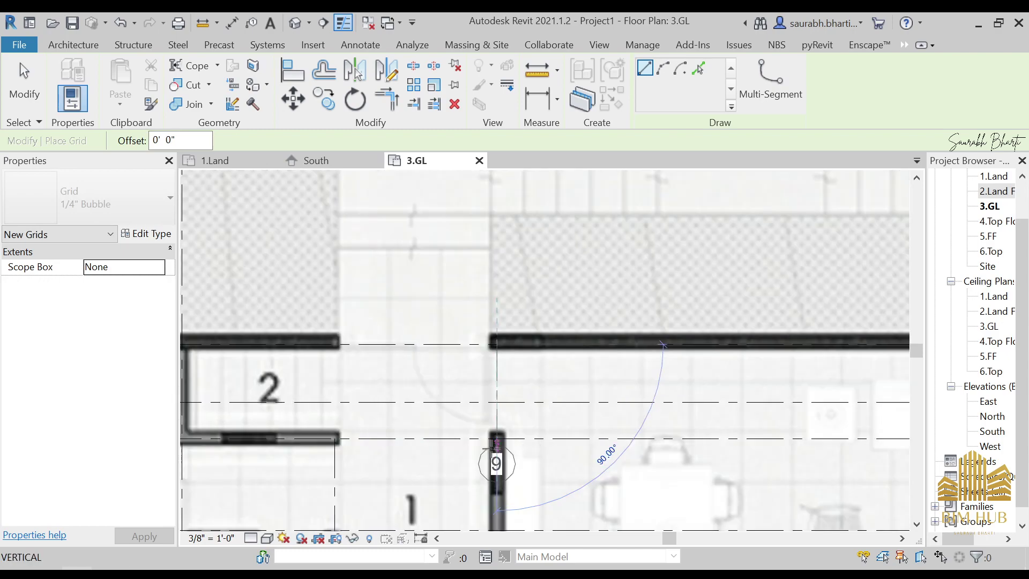
middle_drag(490, 332, 528, 17)
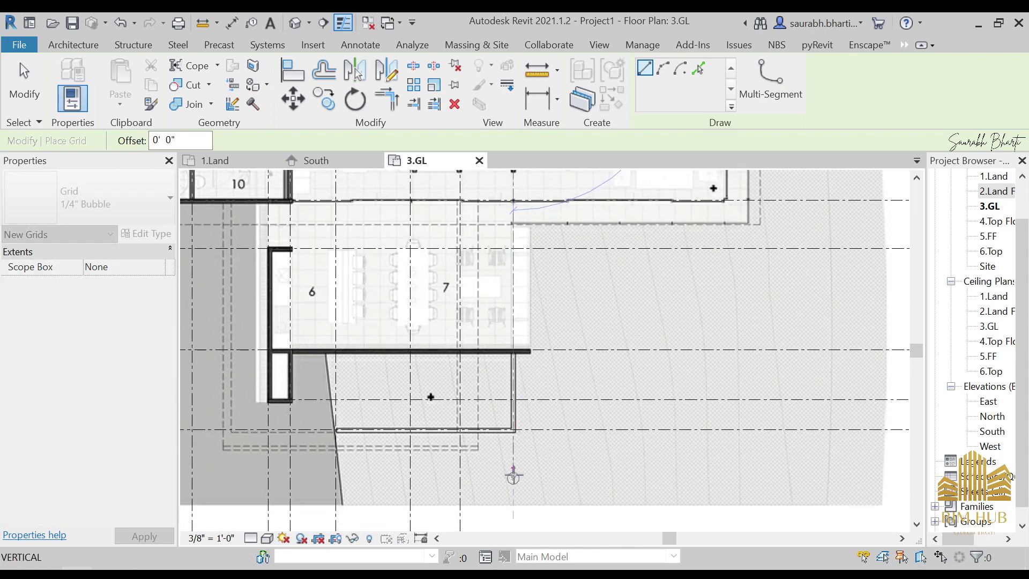
middle_drag(513, 476, 541, 259)
scroll(521, 422, down, 3)
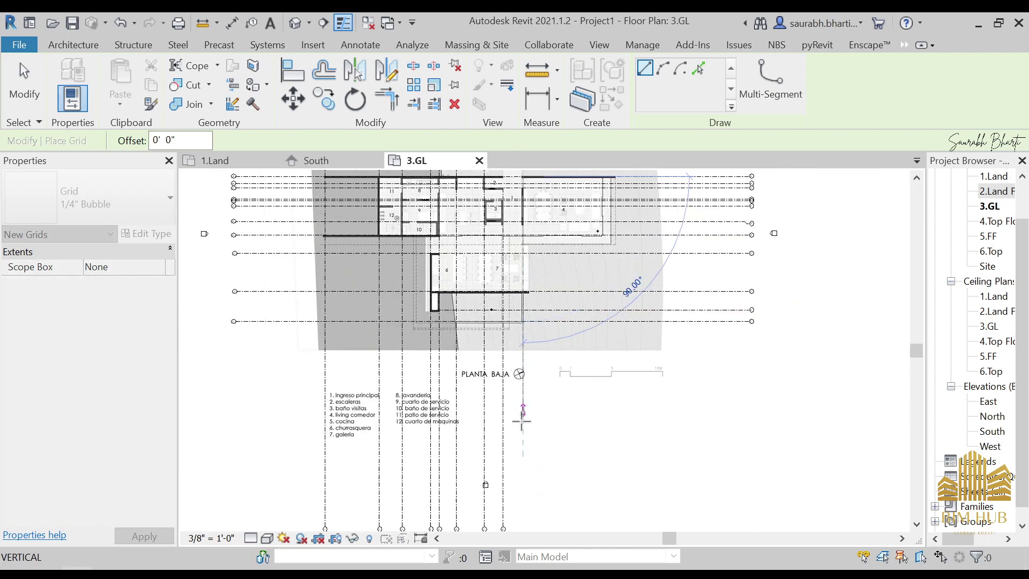
middle_drag(521, 422, 537, 314)
click(519, 390)
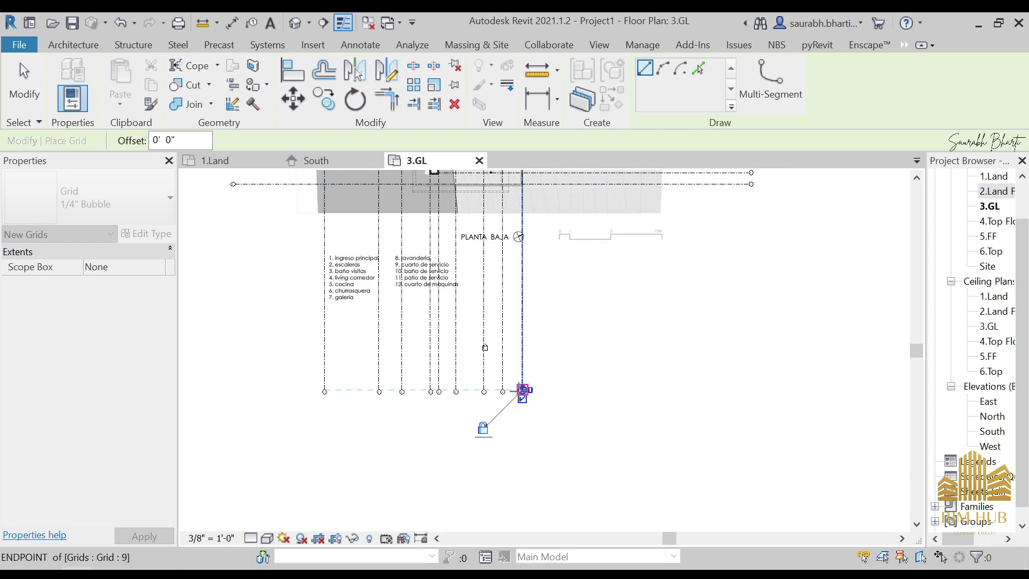
Step: Draw a vertical grid from the top wall along room 4's right wall, down below the plan image beside the other vertical grids
middle_drag(519, 389, 472, 576)
scroll(521, 251, up, 3)
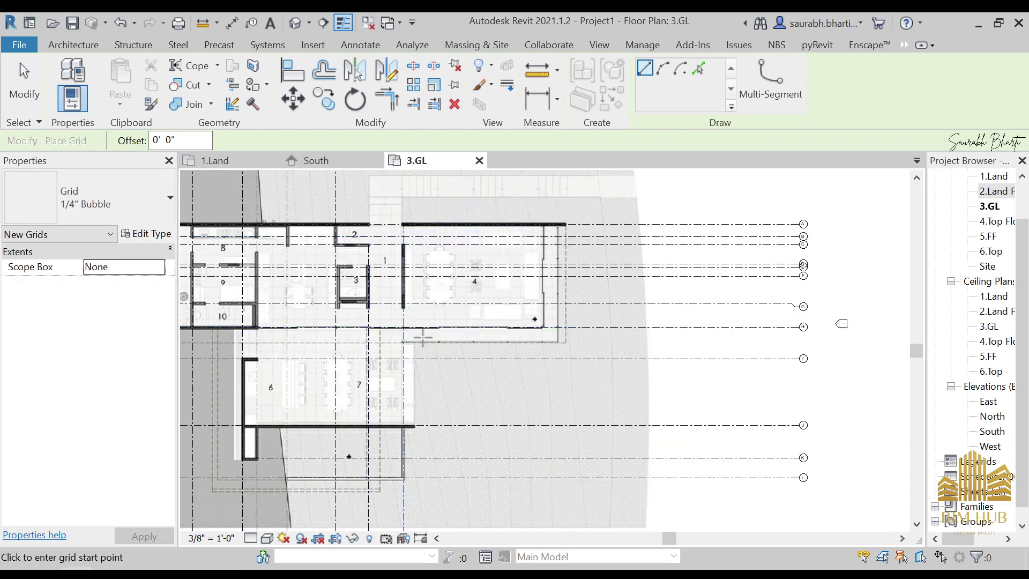
scroll(538, 252, up, 2)
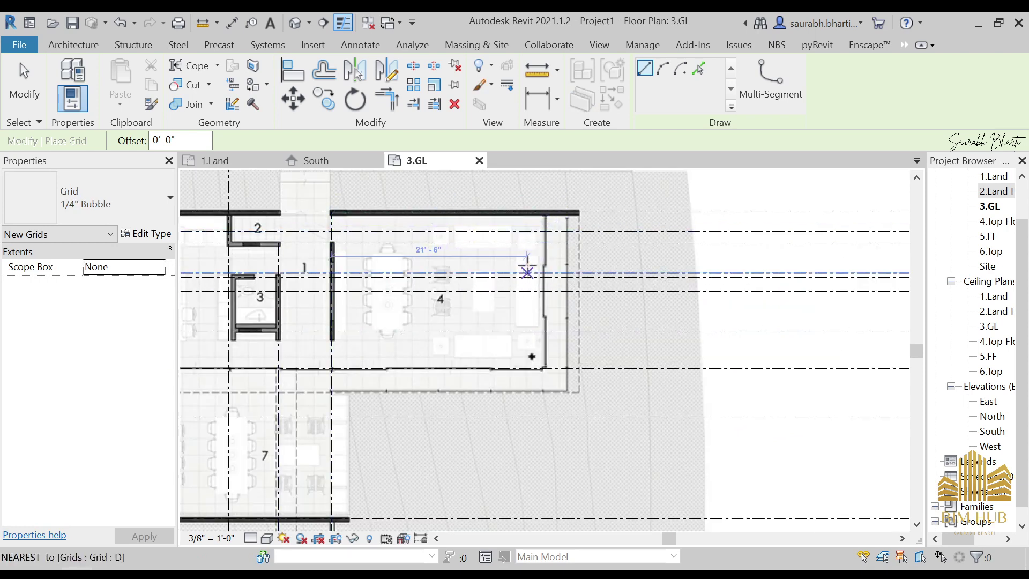
click(544, 212)
scroll(563, 322, down, 3)
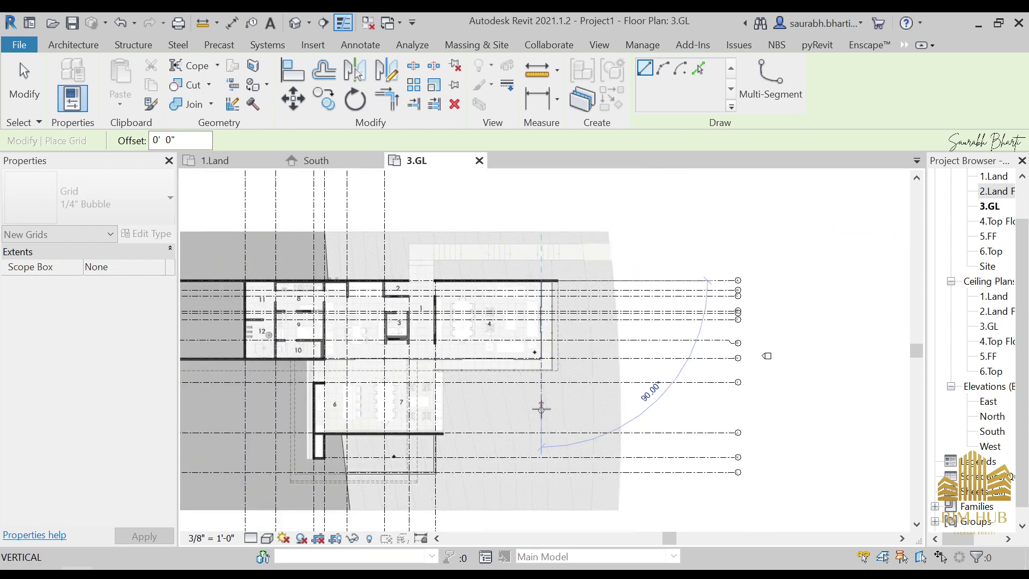
middle_drag(542, 409, 555, 443)
scroll(552, 342, down, 1)
click(558, 466)
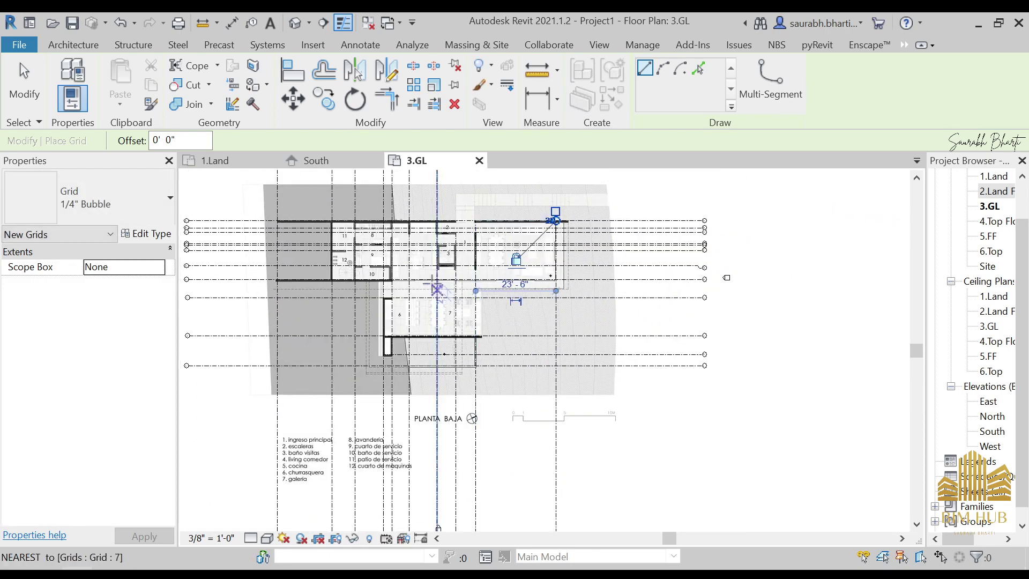
scroll(428, 279, up, 2)
key(Escape)
key(Escape)
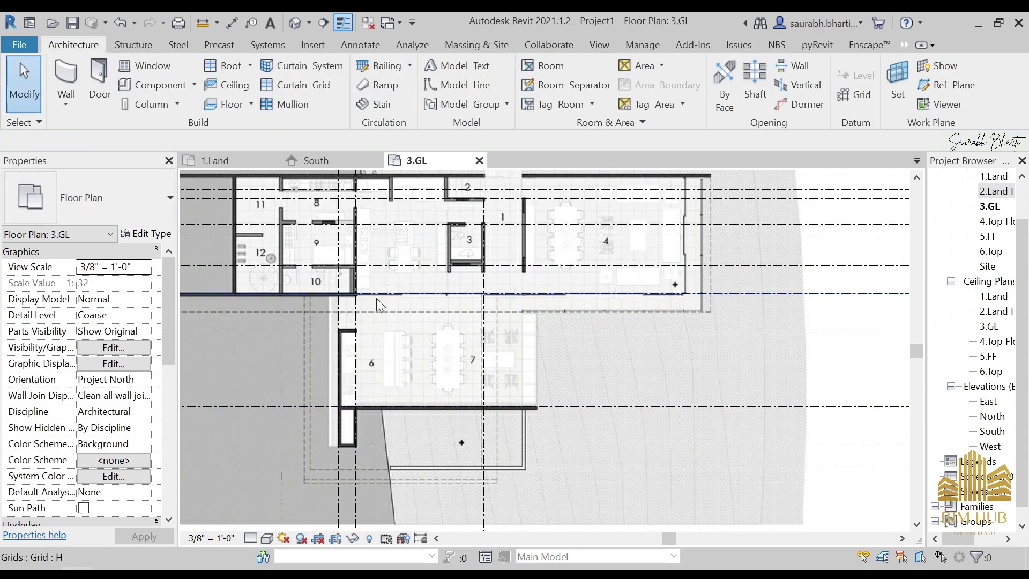
click(686, 297)
click(730, 289)
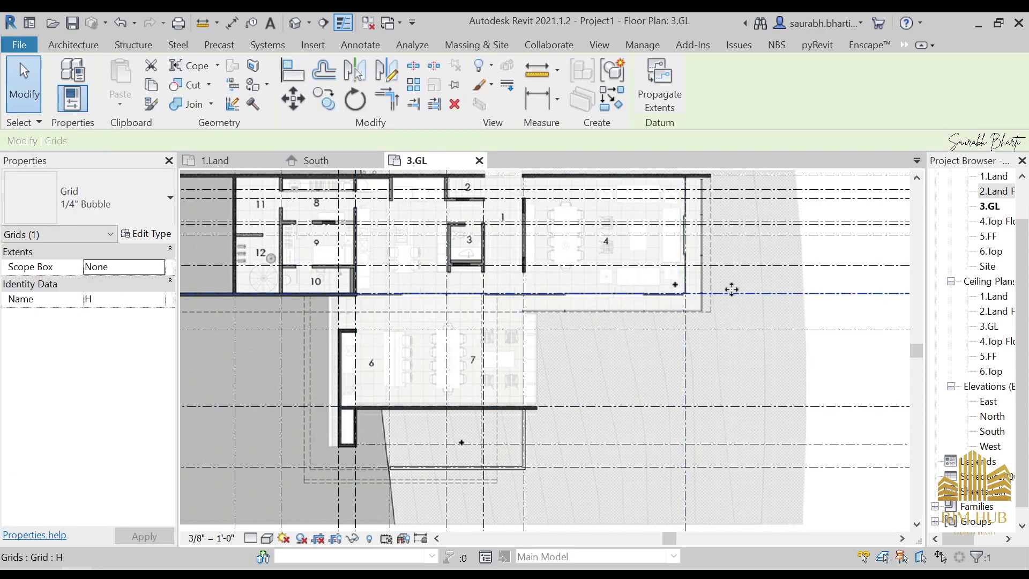
middle_drag(730, 289, 589, 457)
key(Escape)
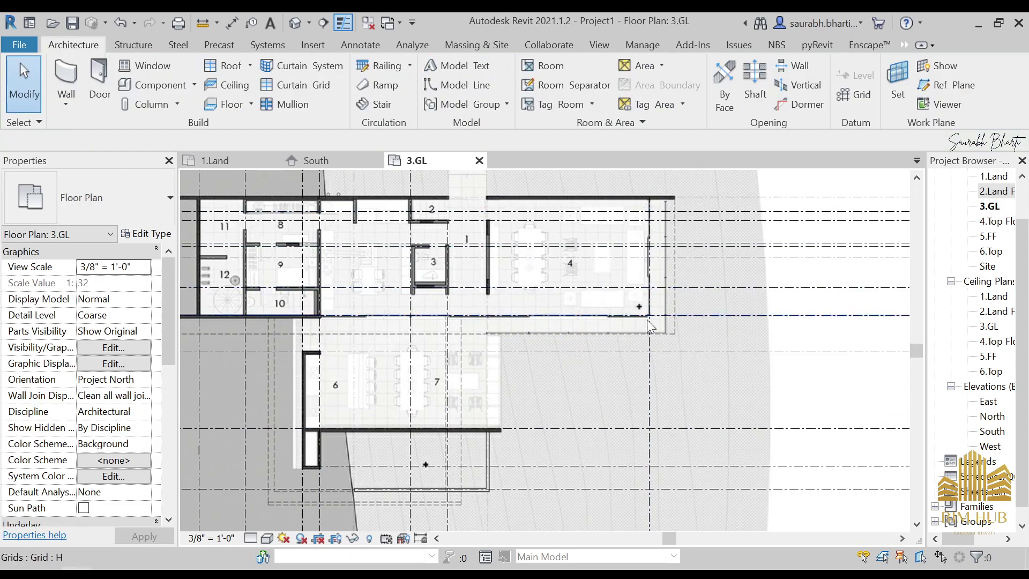
Step: Draw a vertical grid from the top wall along the outer line just right of room 4, down level with the other vertical grids' lower ends
click(648, 381)
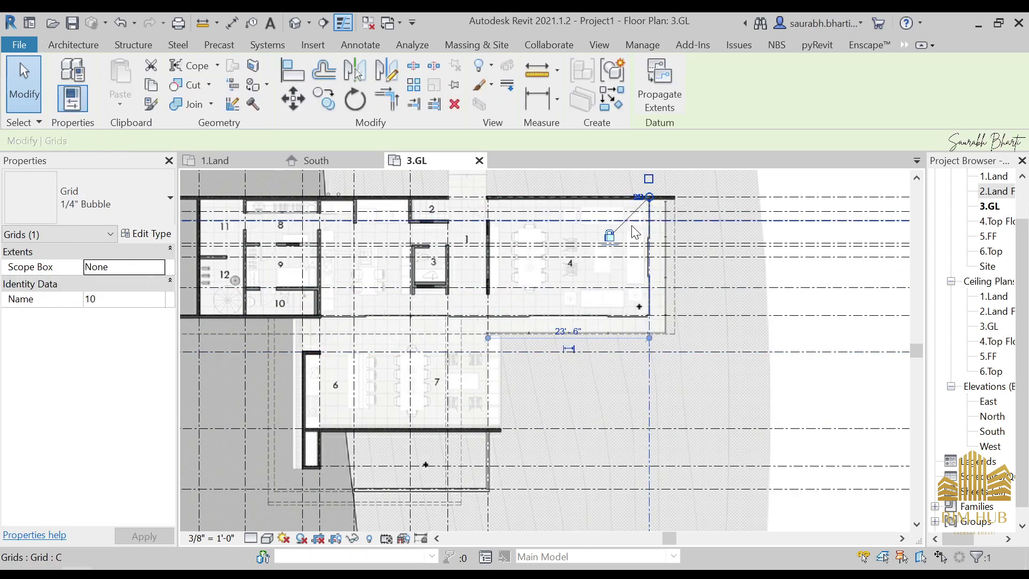
key(g)
key(r)
scroll(659, 188, up, 4)
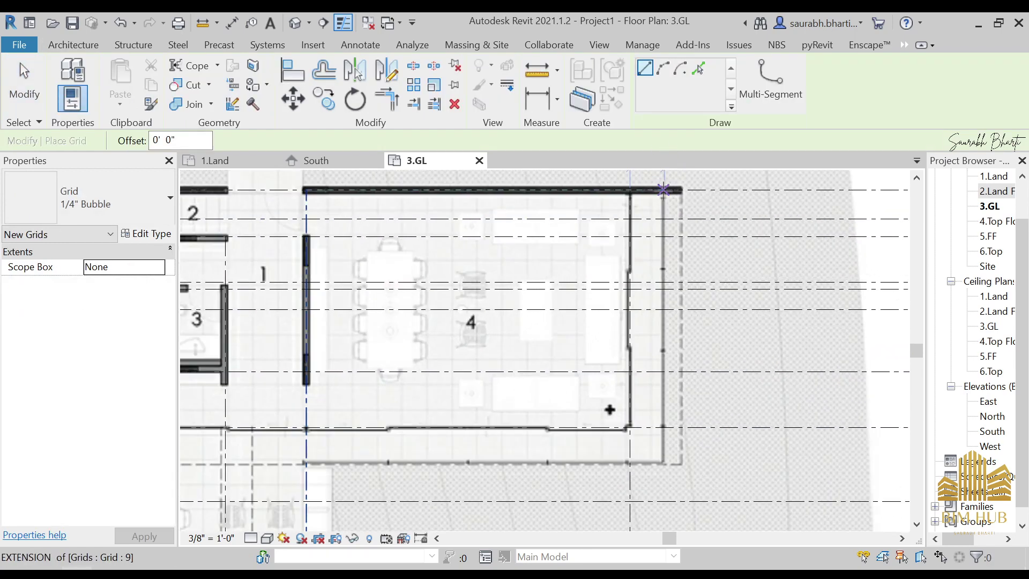
click(663, 189)
scroll(664, 321, down, 5)
middle_drag(682, 394, 711, 75)
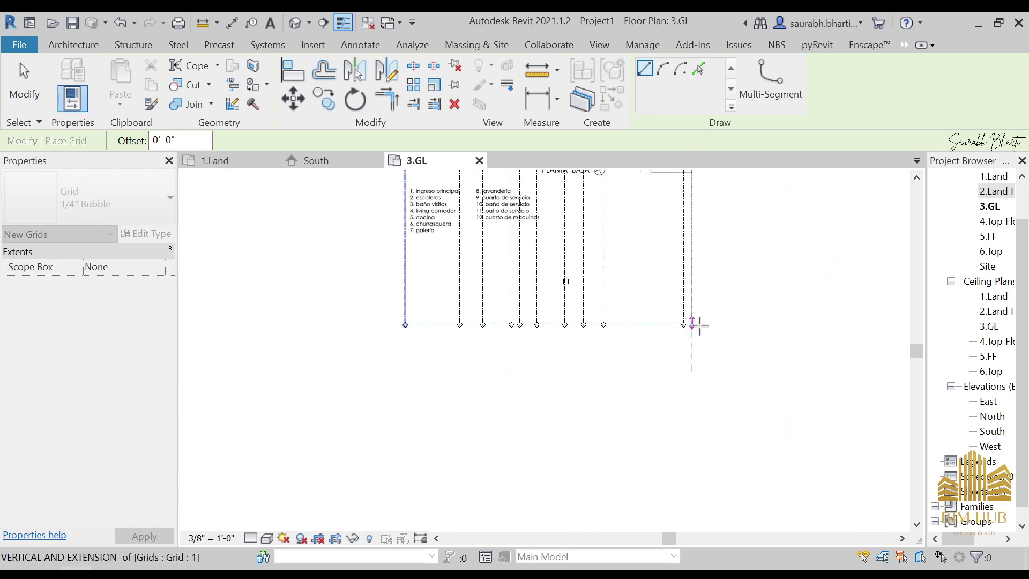
click(695, 325)
middle_drag(728, 318, 689, 469)
key(Escape)
key(Escape)
middle_drag(611, 373, 510, 565)
Step: Draw a vertical grid from the top wall's right end along the dashed outline, down level with the other vertical grids' lower ends
key(g)
key(r)
scroll(578, 260, up, 3)
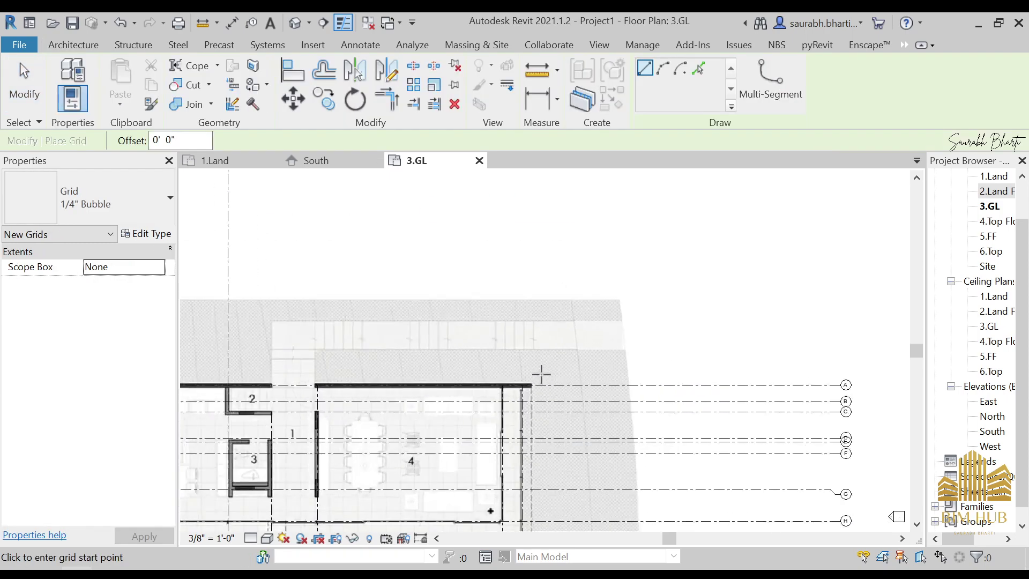
scroll(541, 373, up, 4)
click(539, 373)
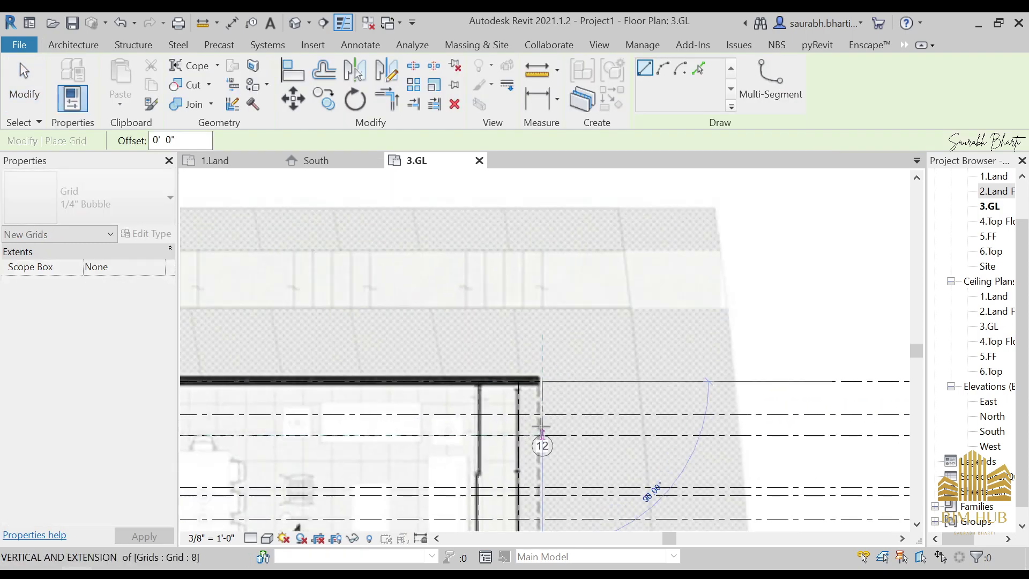
scroll(544, 443, down, 4)
middle_drag(368, 193, 592, 121)
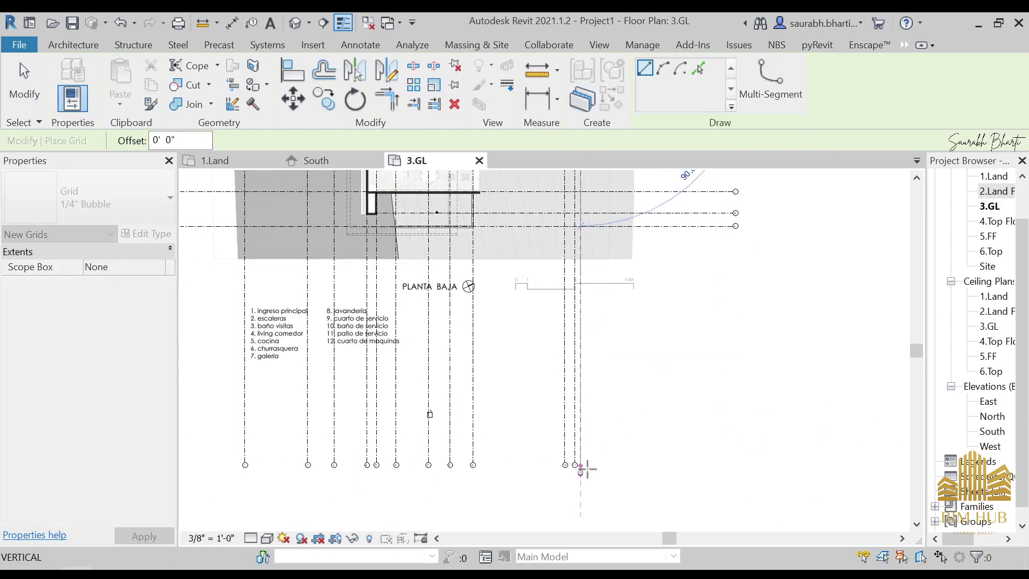
click(579, 438)
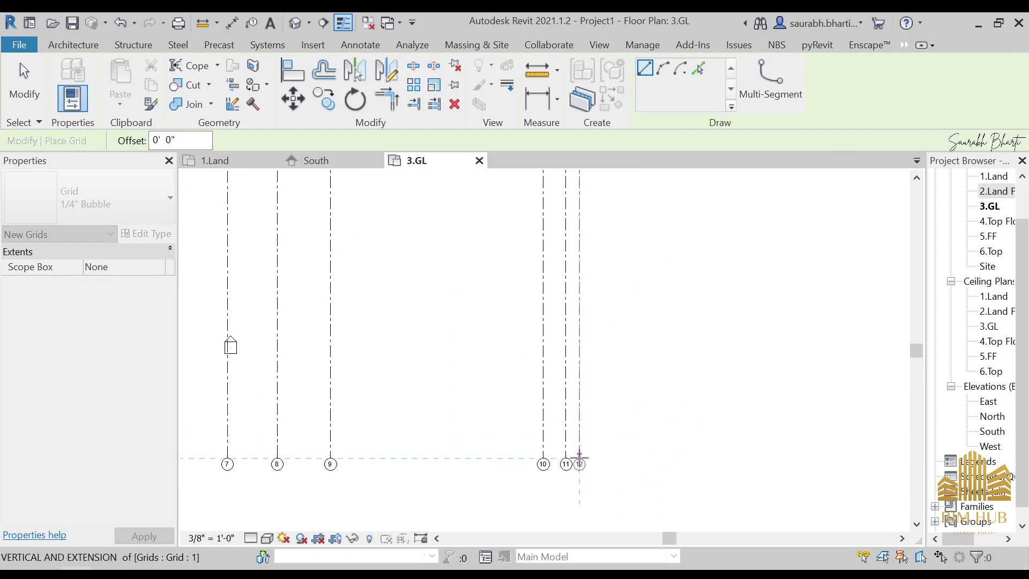
key(Escape)
key(Escape)
middle_drag(593, 237, 528, 403)
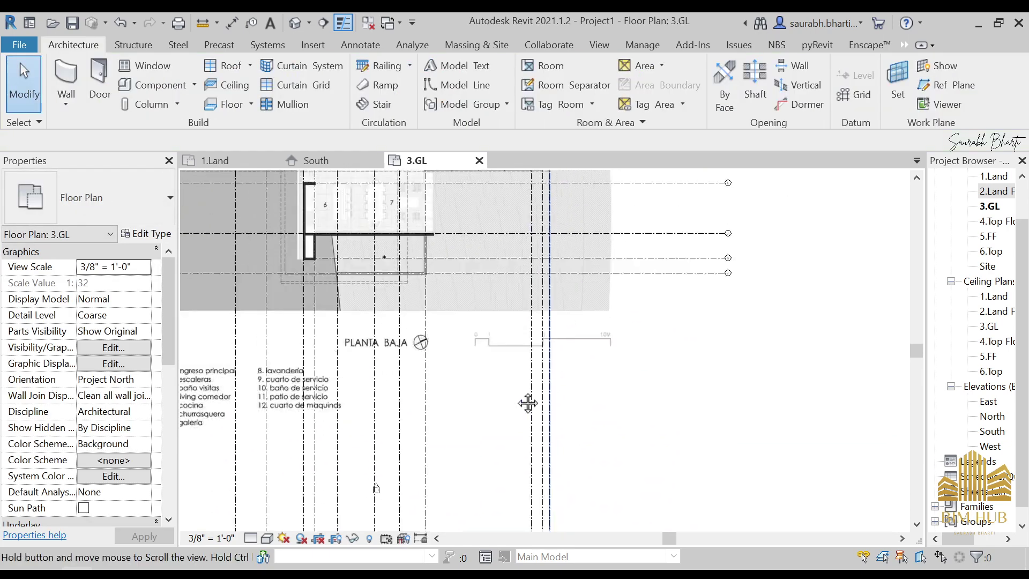
Step: Extend the aligned upper ends of vertical grids 10, 11 and 12 above the plan image, level with the other vertical grids' upper ends
scroll(501, 209, up, 5)
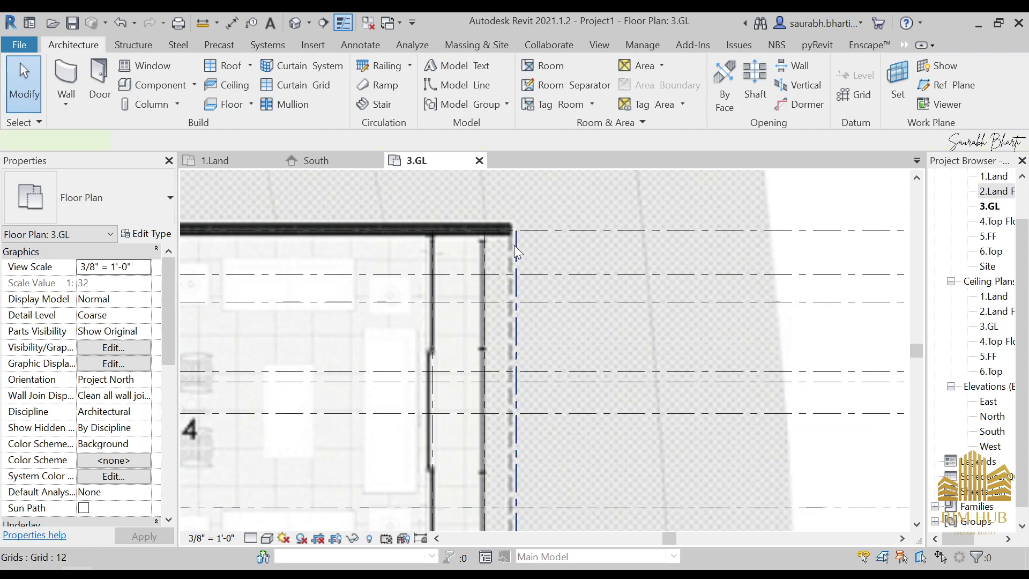
click(513, 245)
scroll(506, 278, down, 2)
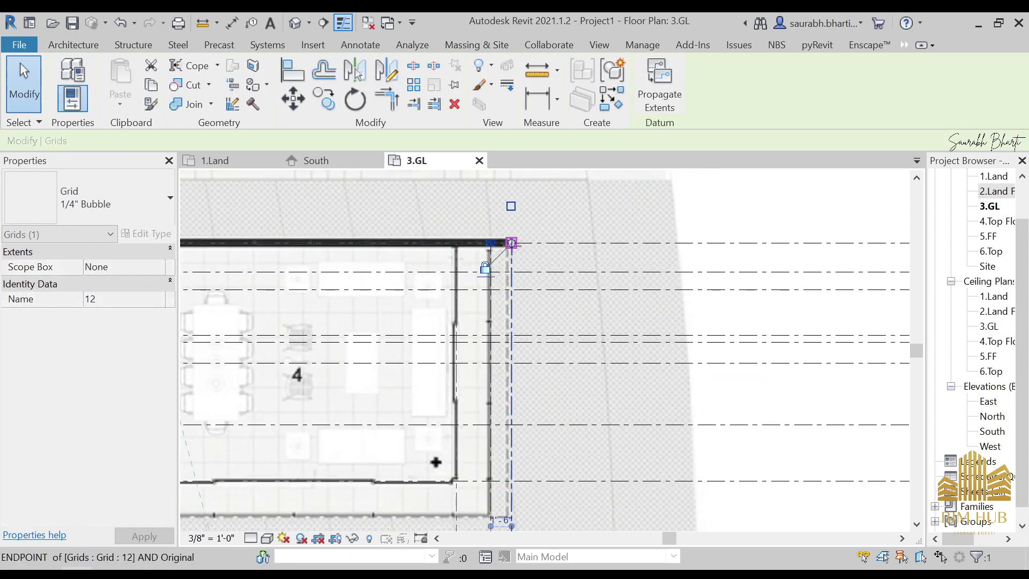
scroll(509, 255, down, 4)
middle_drag(522, 248, 552, 489)
scroll(552, 488, down, 1)
drag(552, 489, 536, 348)
middle_drag(545, 427, 656, 294)
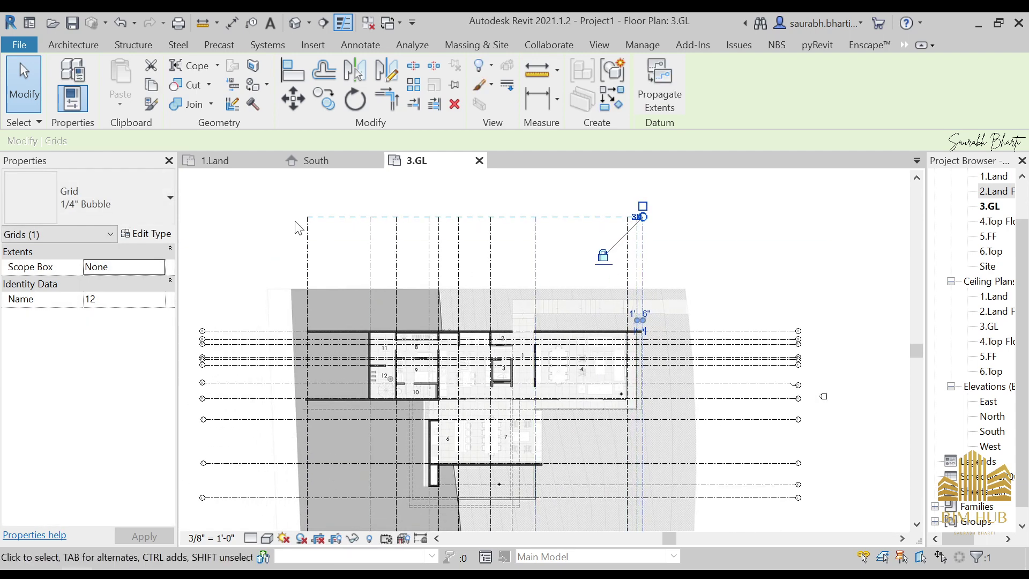
middle_drag(552, 260, 605, 241)
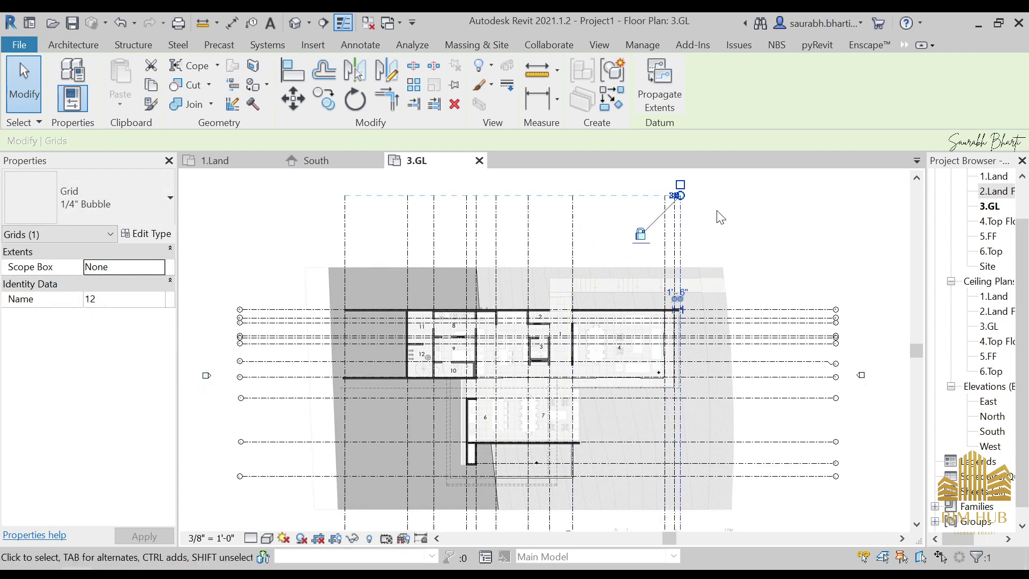
click(691, 241)
Step: Start an aligned dimension string above the plan image, picking vertical grids 1 through 7 in order
middle_drag(681, 326, 634, 271)
scroll(634, 271, up, 1)
middle_drag(732, 295, 765, 263)
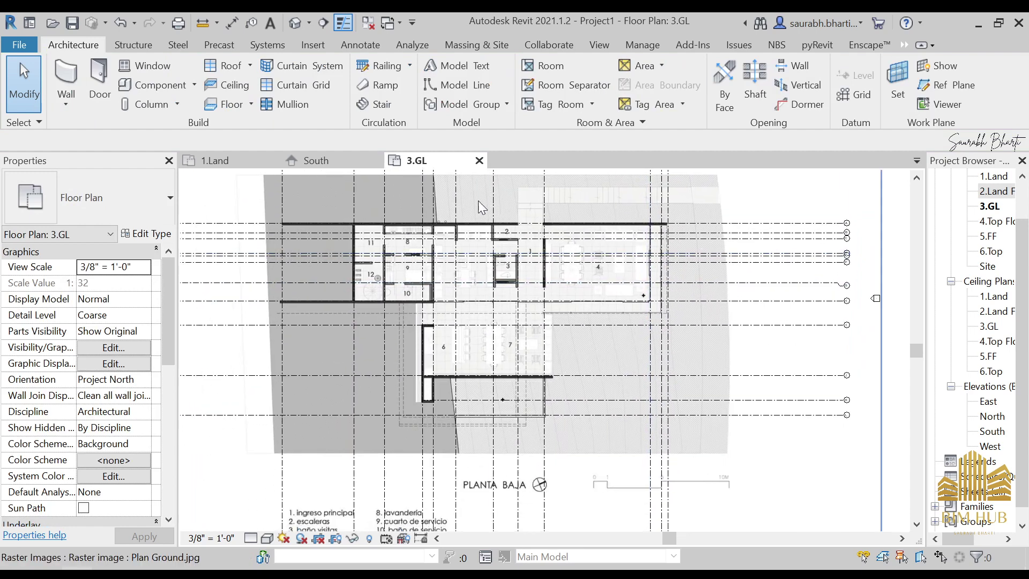
middle_drag(442, 330, 543, 425)
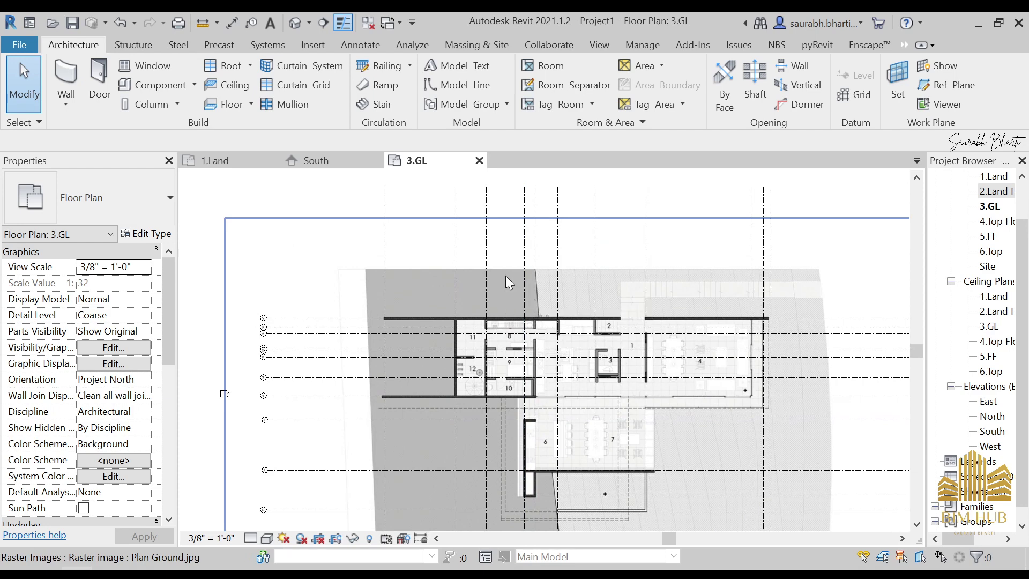
key(d)
key(i)
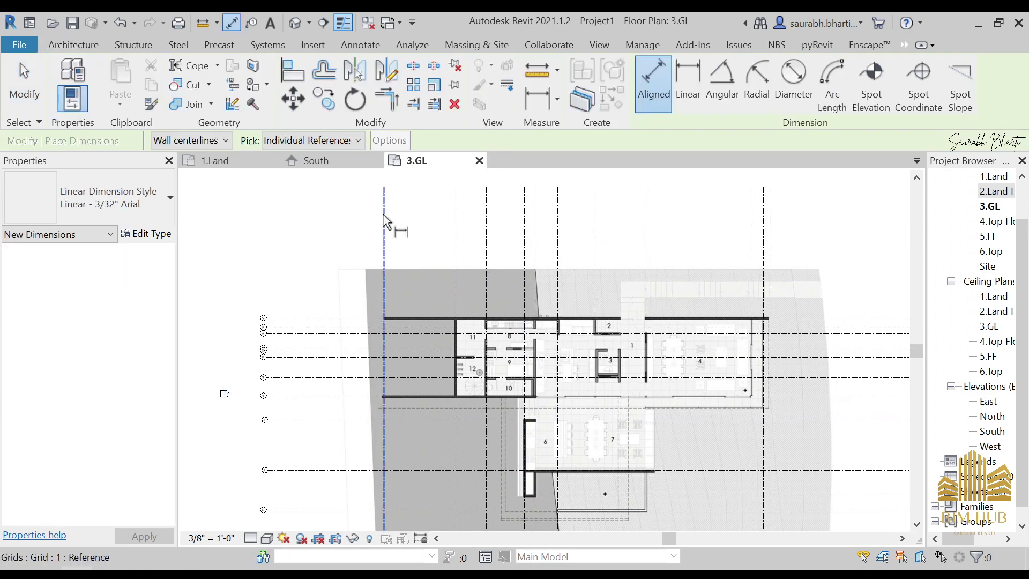
click(384, 234)
click(458, 239)
scroll(456, 238, up, 4)
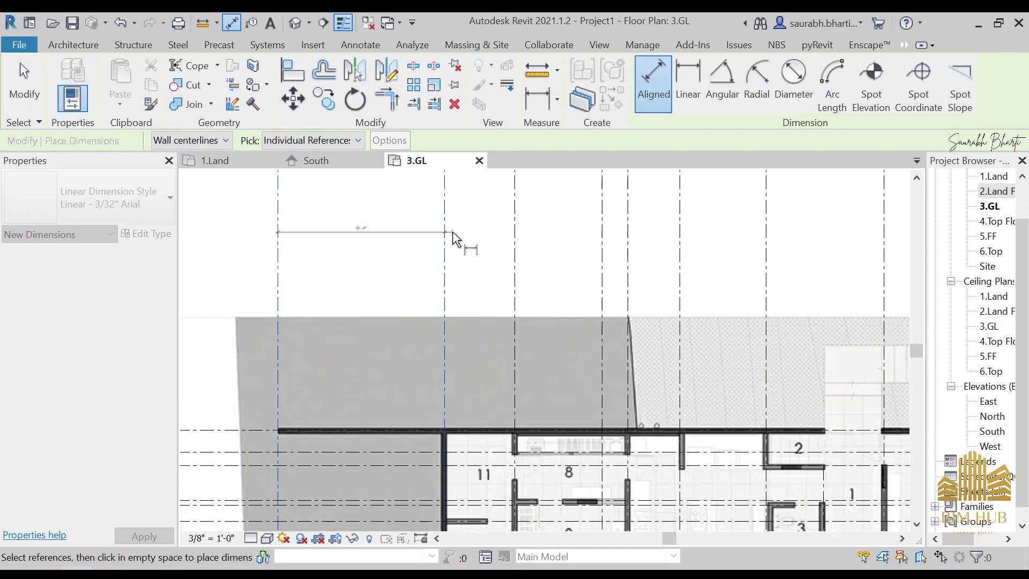
click(515, 235)
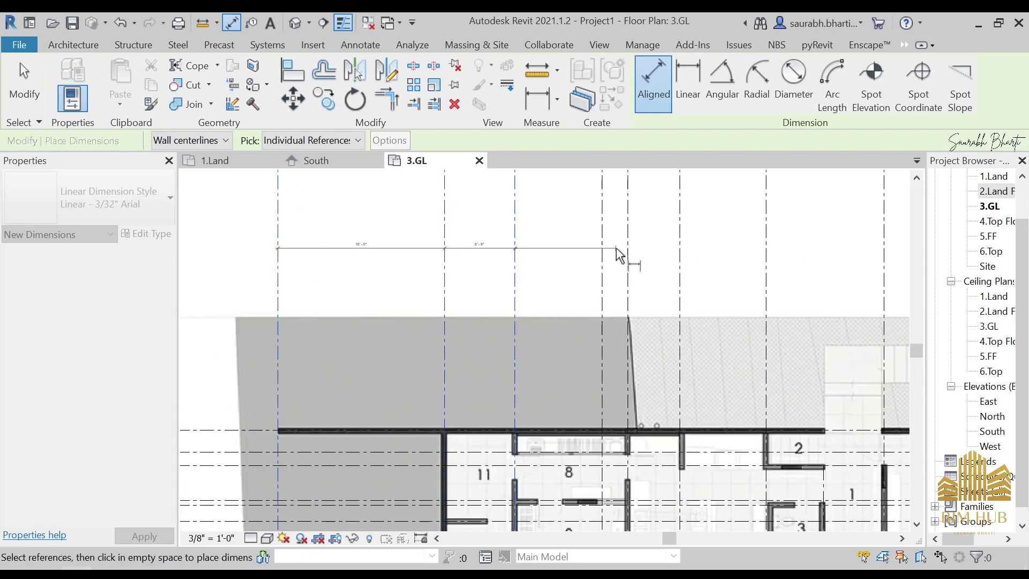
click(604, 249)
click(679, 247)
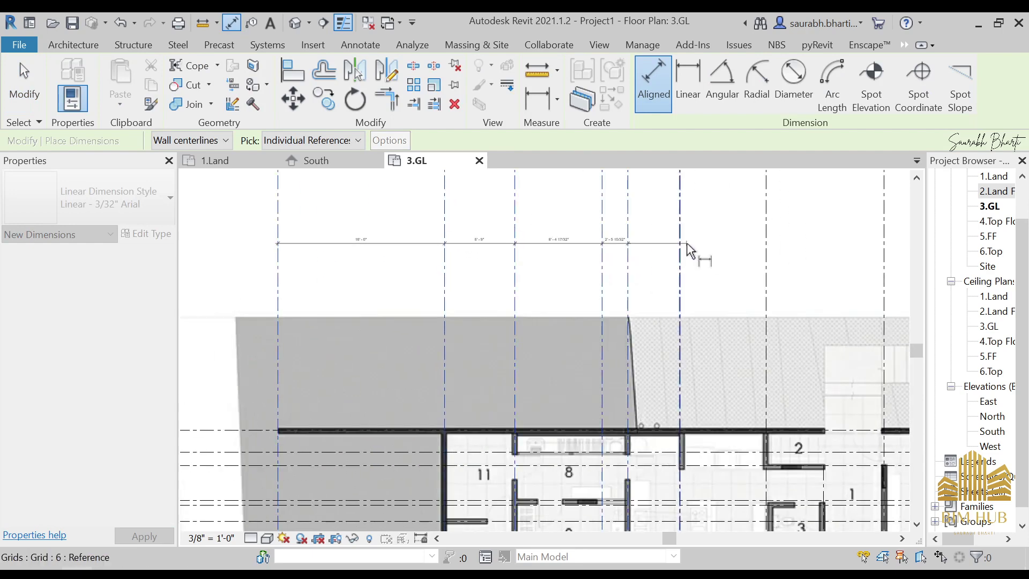
click(766, 250)
Step: Continue the dimension string through vertical grids 9, 10, 11 and 12 and place it just above the plan image
middle_drag(809, 247, 583, 260)
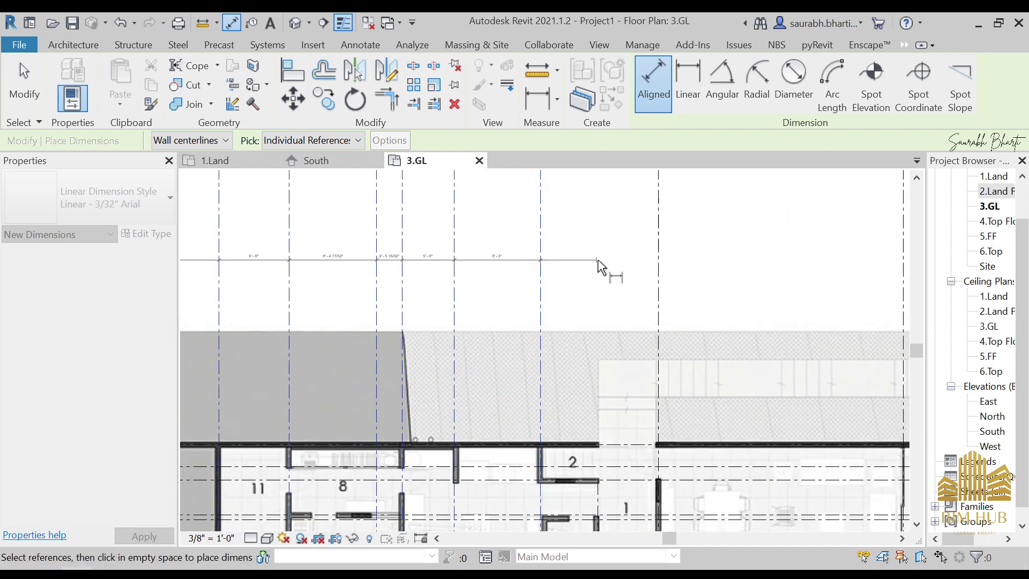
click(658, 257)
middle_drag(776, 287, 446, 292)
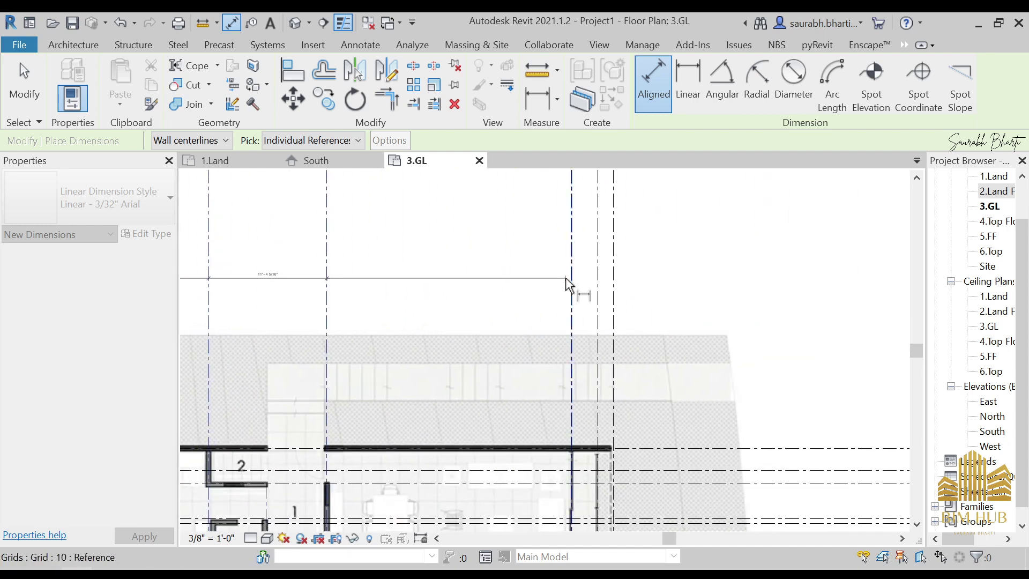
click(570, 282)
click(598, 284)
scroll(606, 283, up, 3)
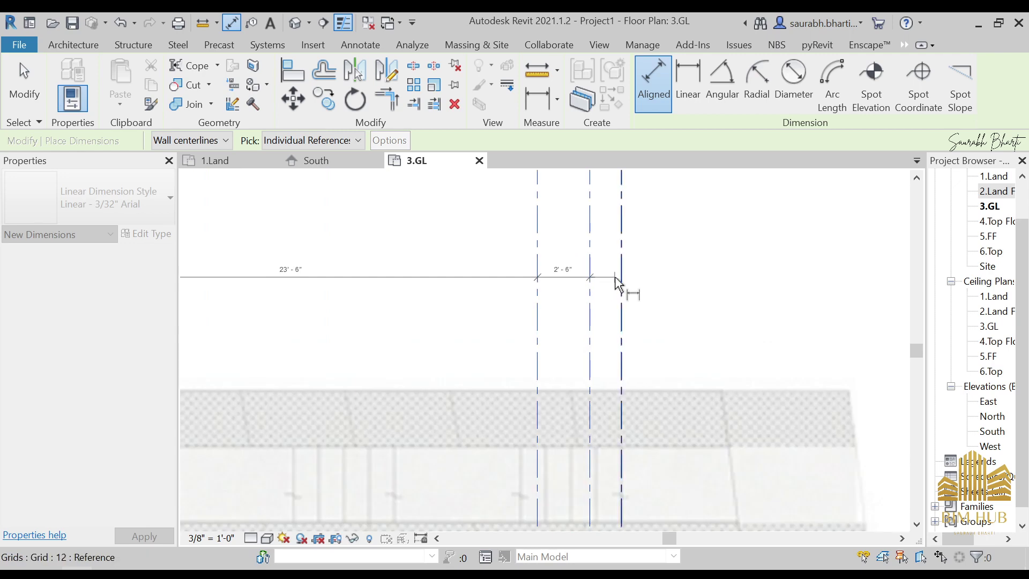
click(621, 283)
scroll(621, 284, down, 3)
middle_drag(660, 330, 690, 355)
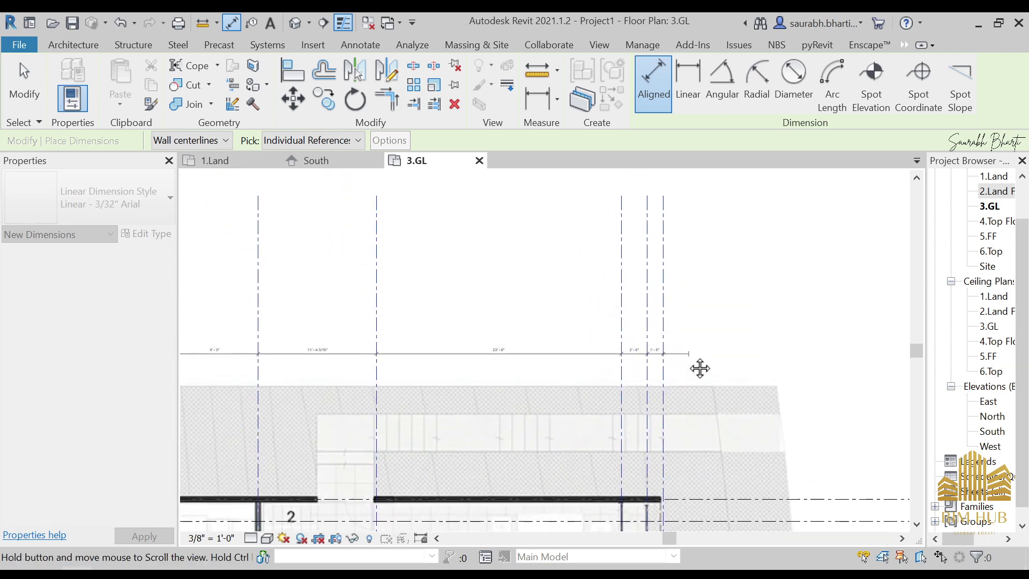
scroll(581, 360, up, 3)
click(580, 360)
scroll(580, 361, down, 4)
middle_drag(333, 351, 668, 326)
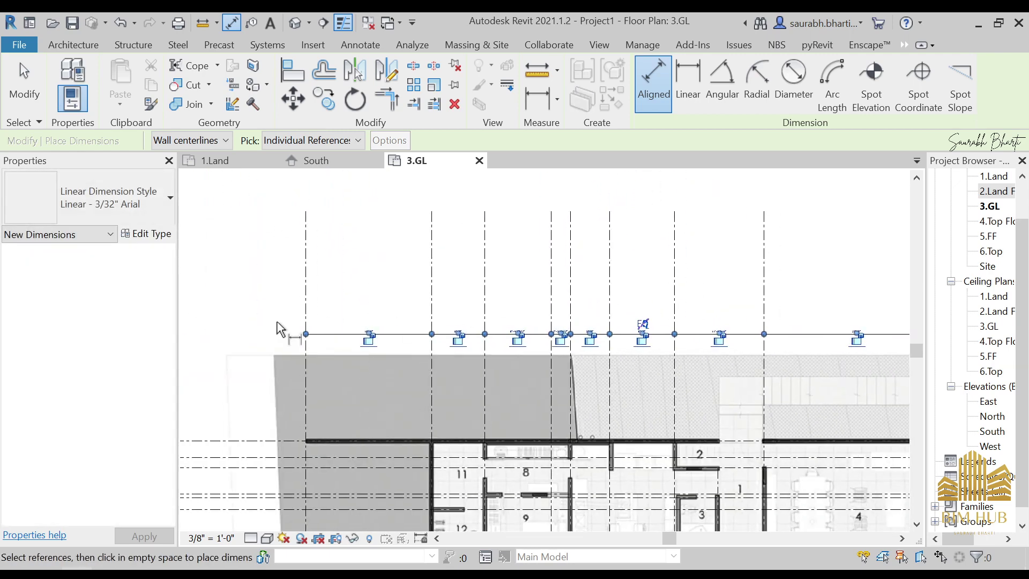
scroll(281, 326, up, 1)
key(Escape)
key(Escape)
Step: Examine the spacing dimensions between the vertical grids and compare them with the walls on the plan image
scroll(366, 350, up, 4)
scroll(503, 312, down, 6)
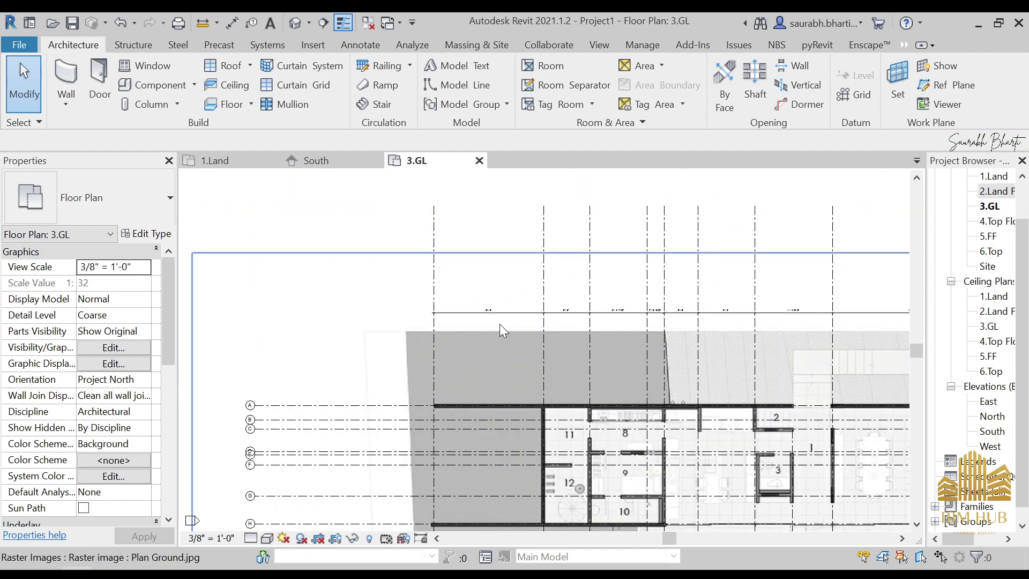
scroll(521, 279, up, 1)
scroll(520, 279, up, 4)
middle_drag(581, 387, 403, 330)
scroll(432, 301, up, 2)
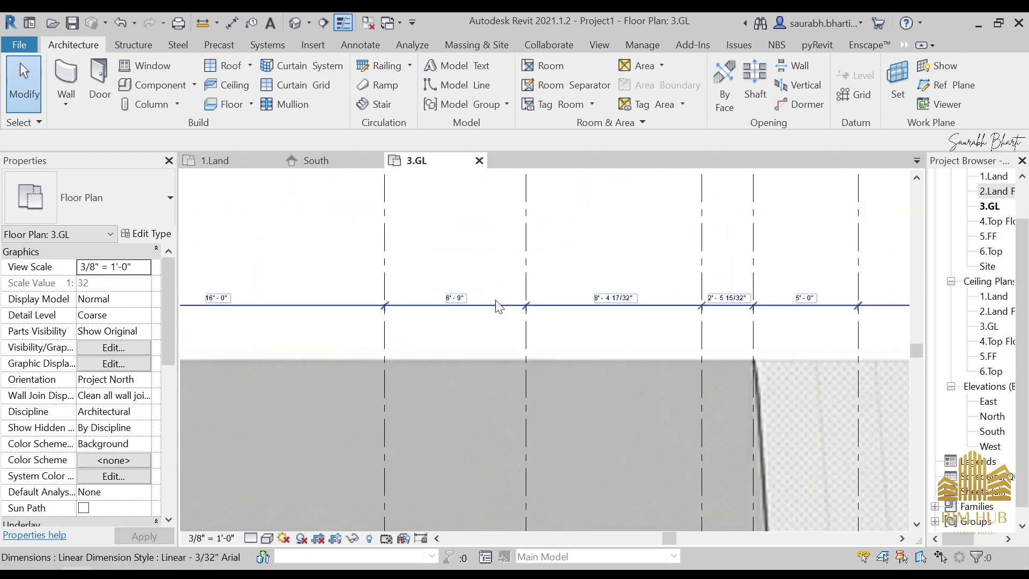
scroll(497, 300, up, 1)
middle_drag(510, 328, 421, 179)
scroll(442, 296, down, 7)
scroll(412, 401, up, 4)
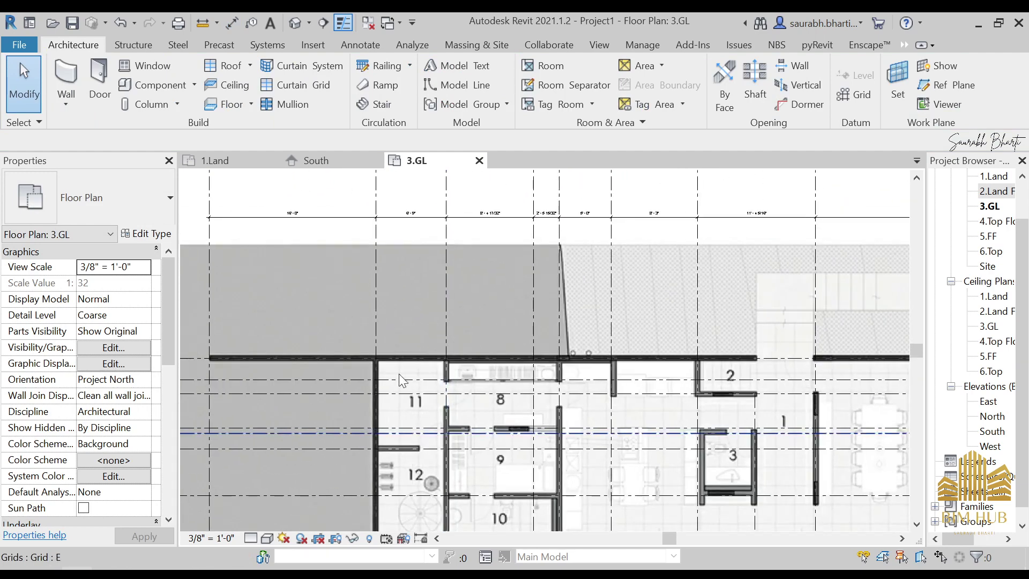
middle_drag(418, 347, 372, 540)
scroll(385, 294, up, 4)
scroll(377, 298, down, 7)
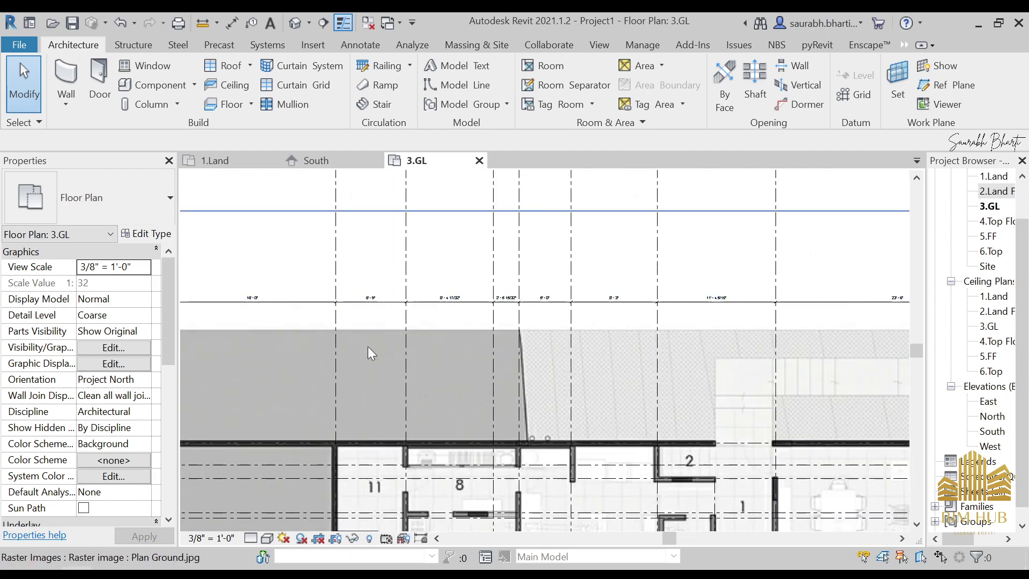
middle_drag(403, 328, 472, 108)
middle_drag(465, 276, 417, 553)
scroll(400, 376, up, 4)
middle_drag(548, 402, 450, 353)
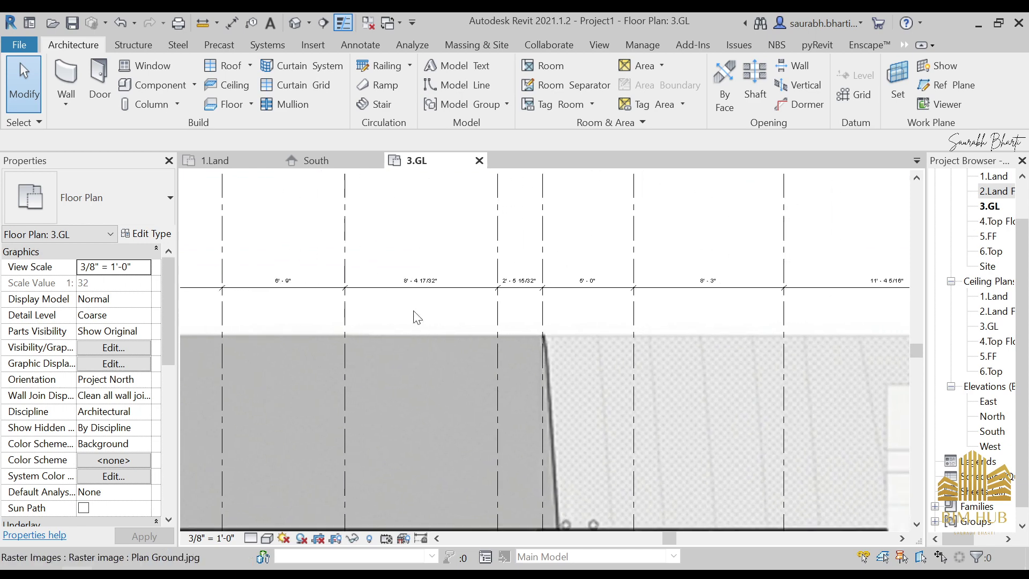
Step: Select vertical grid 4 and check its spacing to grids 3 and 5 against room 8's walls
click(496, 266)
scroll(476, 352, down, 2)
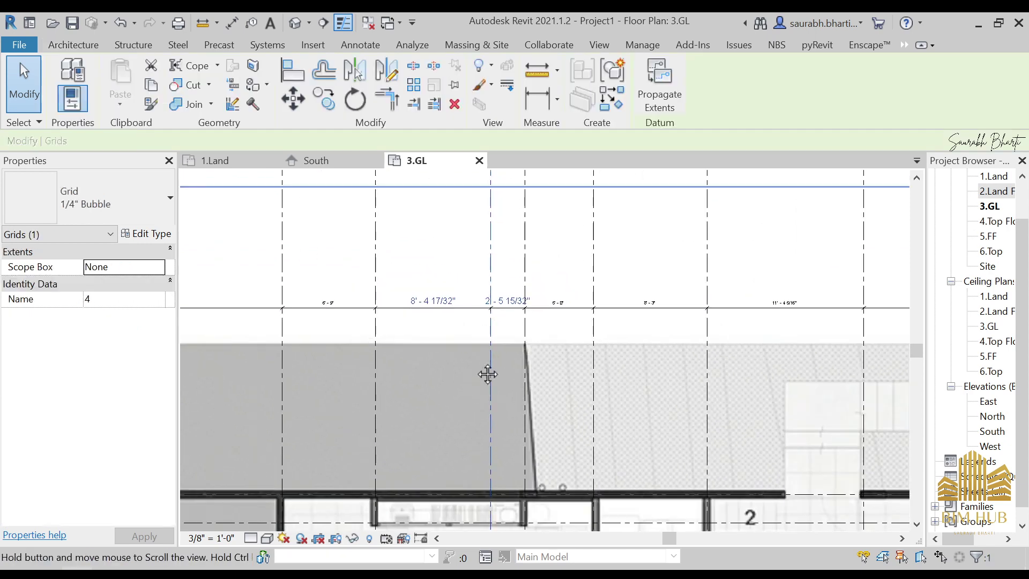
middle_drag(508, 372, 485, 232)
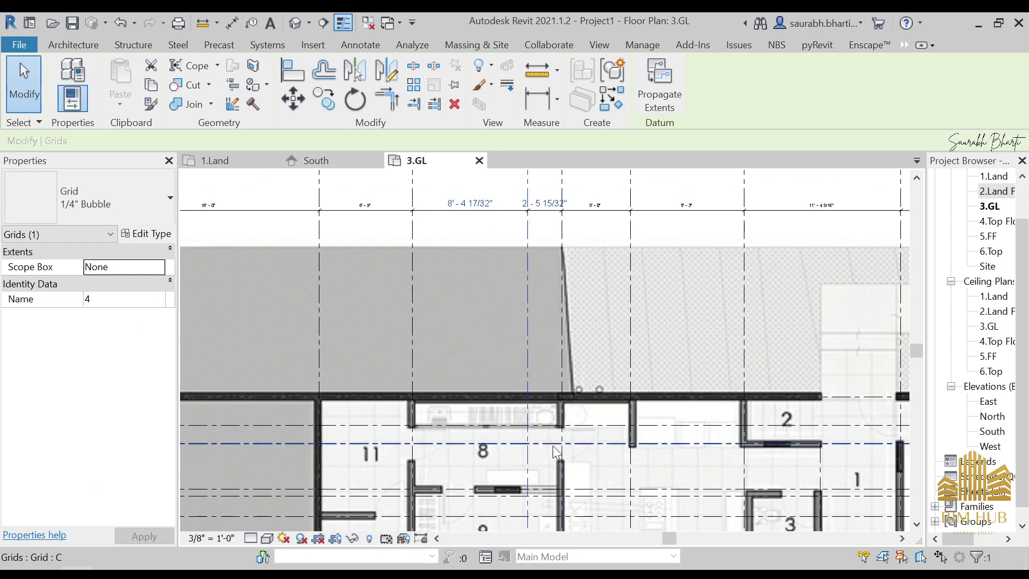
mouse_move(567, 390)
middle_down()
mouse_move(589, 321)
mouse_move(570, 377)
middle_up()
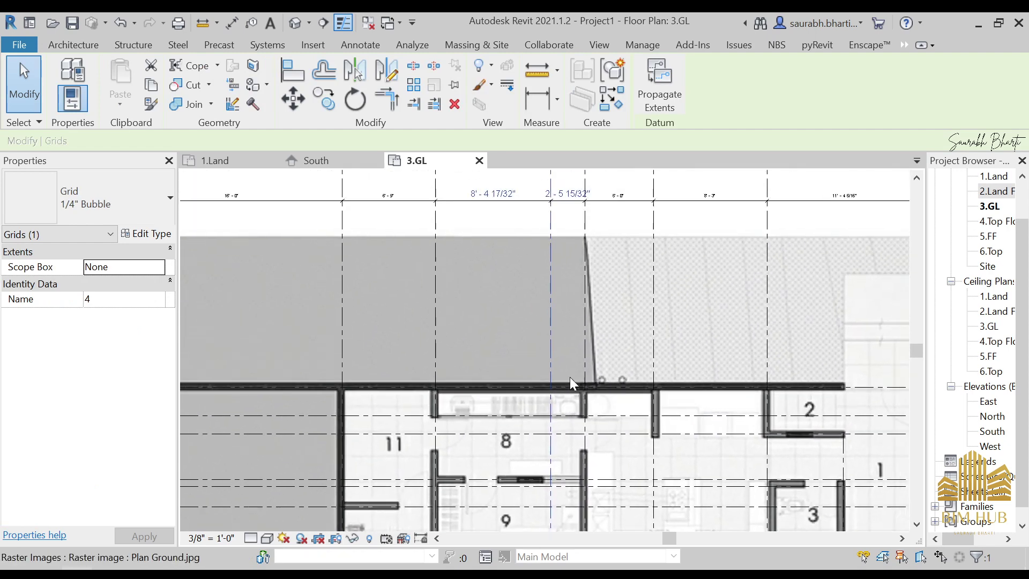
middle_drag(471, 226, 401, 254)
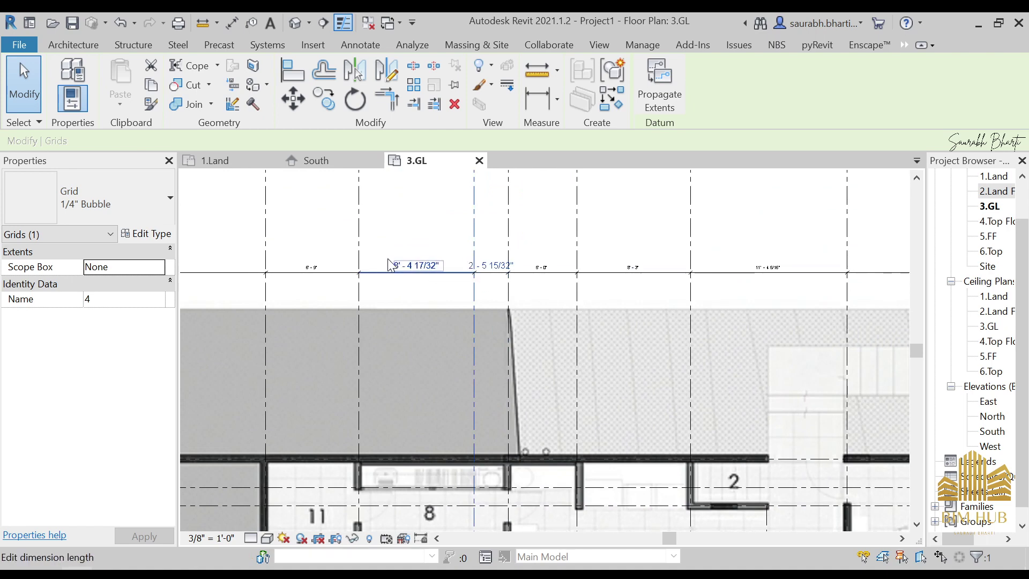
key(Escape)
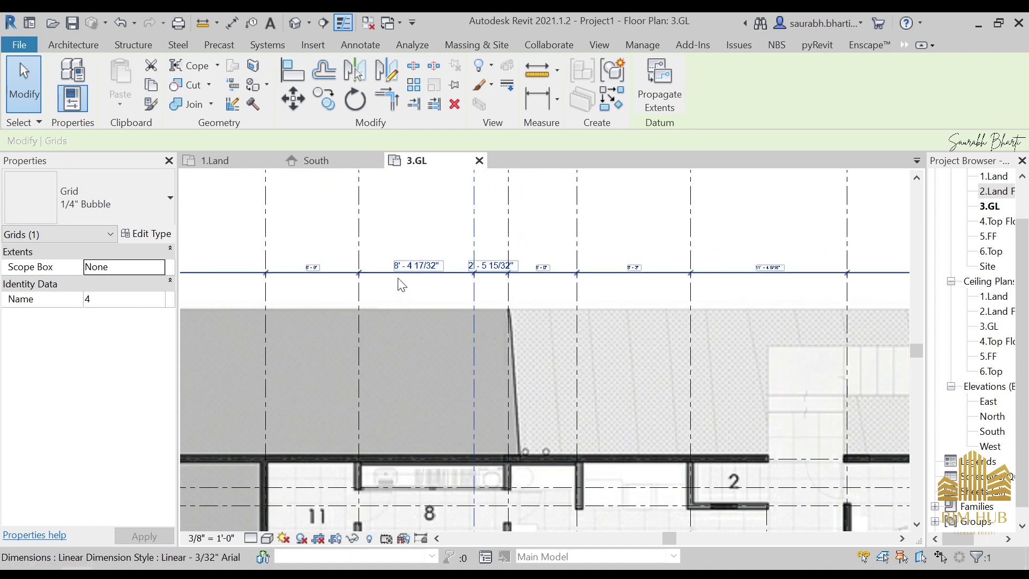
key(Escape)
Step: Add an aligned dimension between vertical grids 3 and 5, placed above the existing dimension string
key(i)
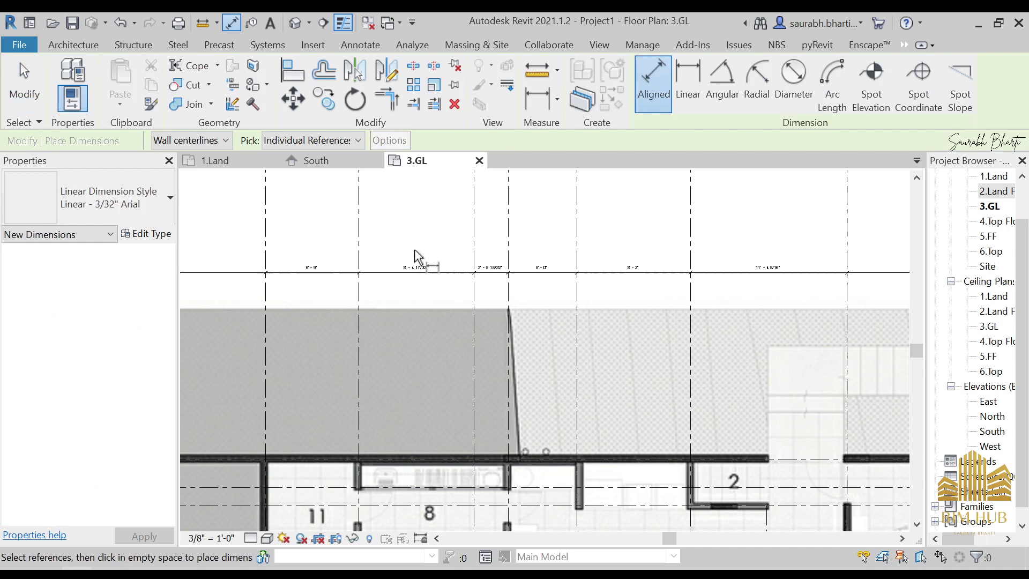
click(358, 220)
click(508, 227)
click(429, 222)
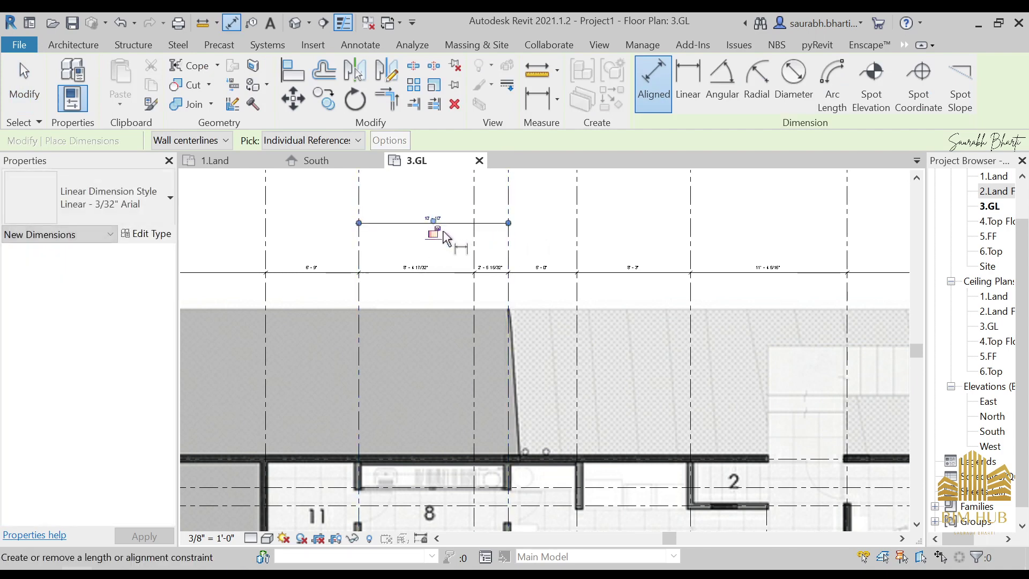
Step: Set the spacing between vertical grids 3 and 4 to 8' 5" by moving grid 4
scroll(445, 230, up, 4)
key(Escape)
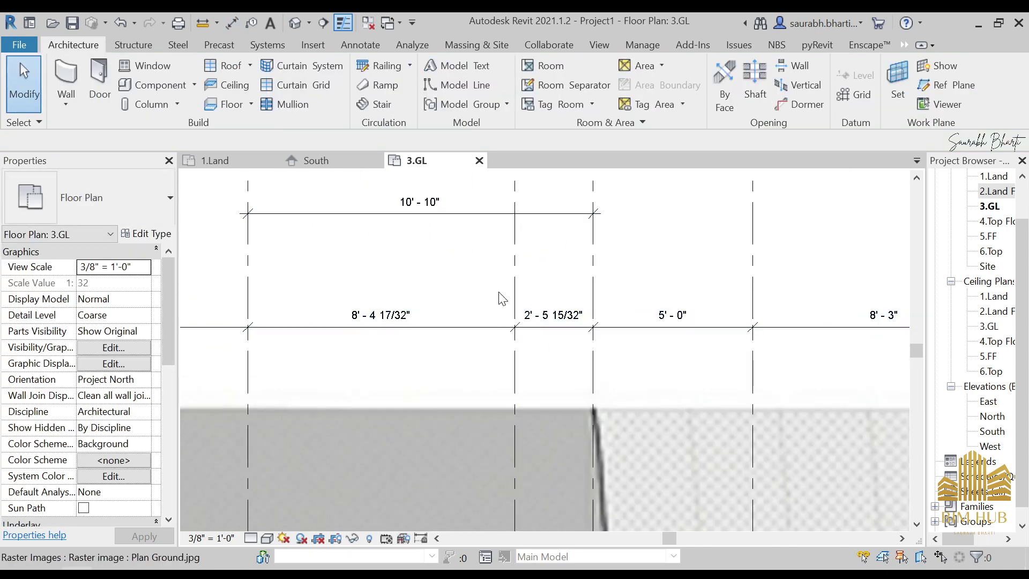
scroll(464, 439, down, 5)
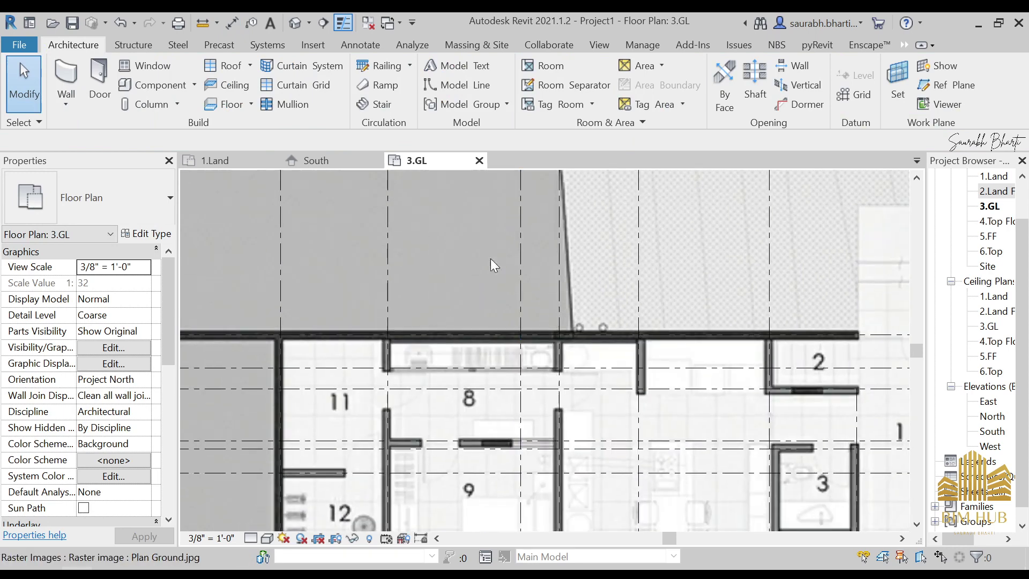
scroll(501, 375, up, 3)
click(486, 337)
scroll(440, 236, up, 2)
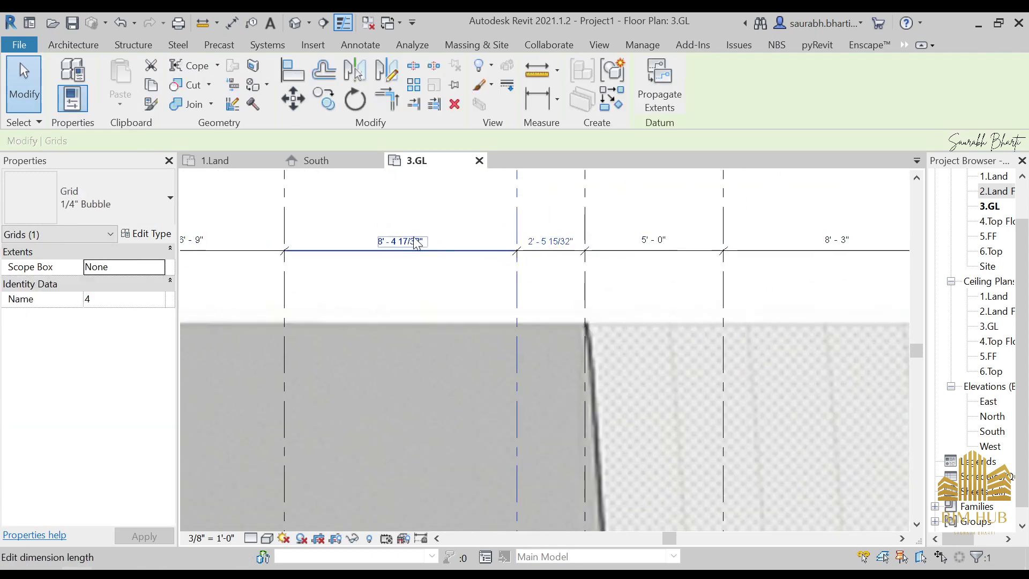
click(410, 246)
scroll(504, 378, down, 2)
middle_drag(520, 378, 555, 174)
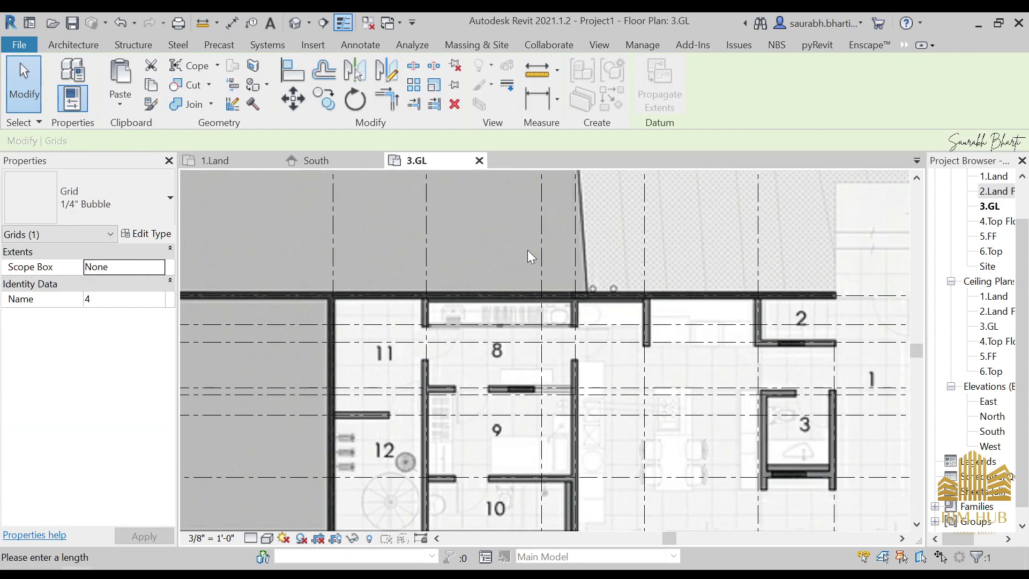
middle_drag(574, 330, 603, 124)
middle_drag(572, 230, 552, 450)
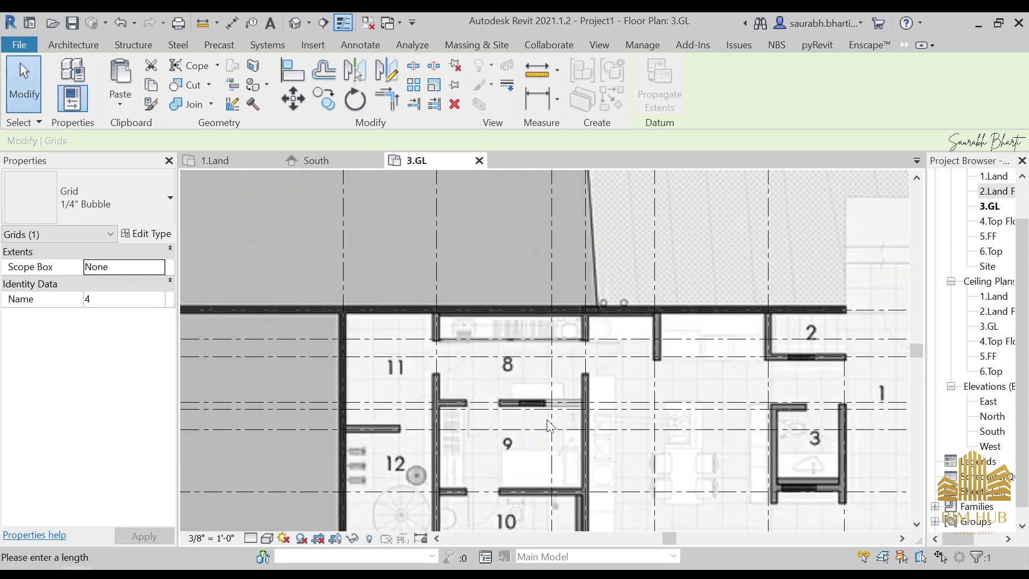
middle_drag(530, 353, 529, 452)
scroll(496, 364, up, 3)
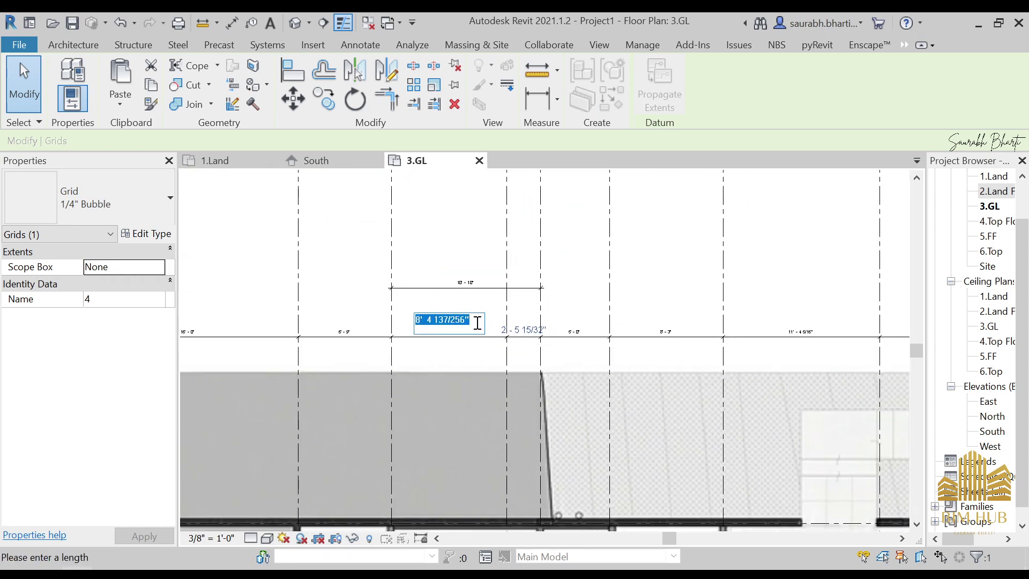
key(Return)
click(531, 315)
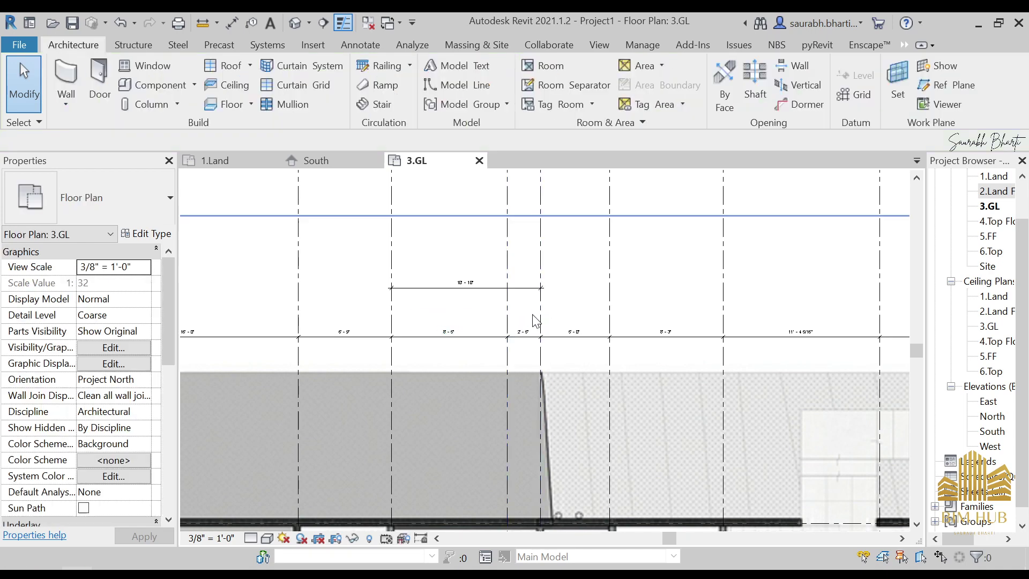
Step: Select vertical grids 5 and 6 in turn and check their positions and neighbouring spacings against the walls on the plan image
click(541, 311)
middle_drag(569, 367, 569, 266)
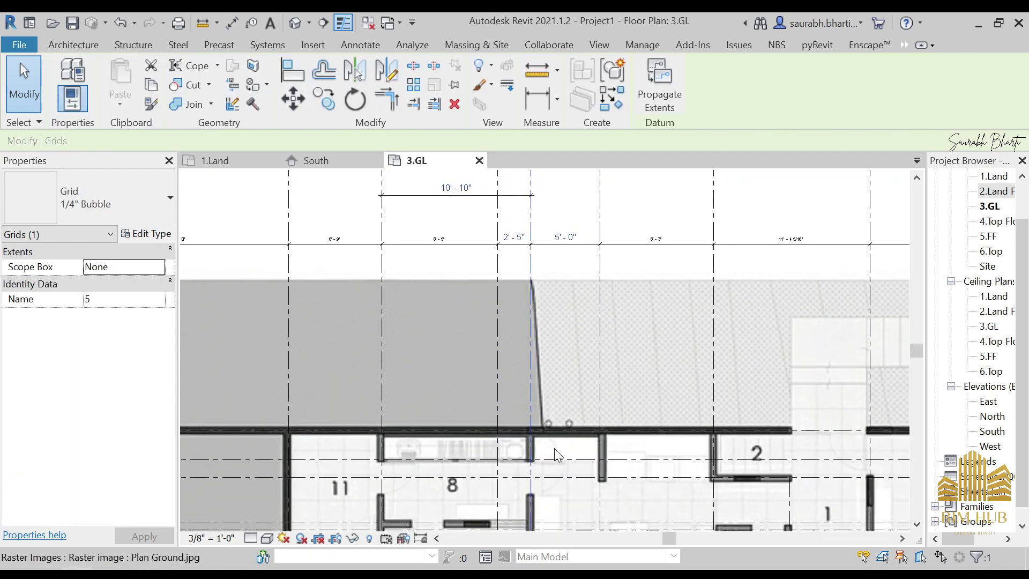
middle_drag(518, 482, 486, 511)
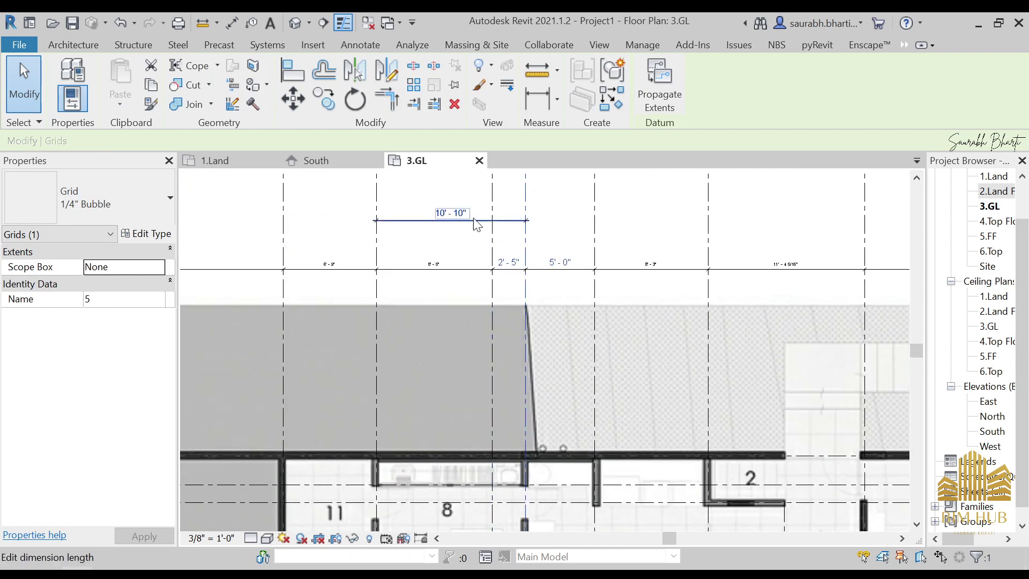
middle_drag(549, 423, 610, 232)
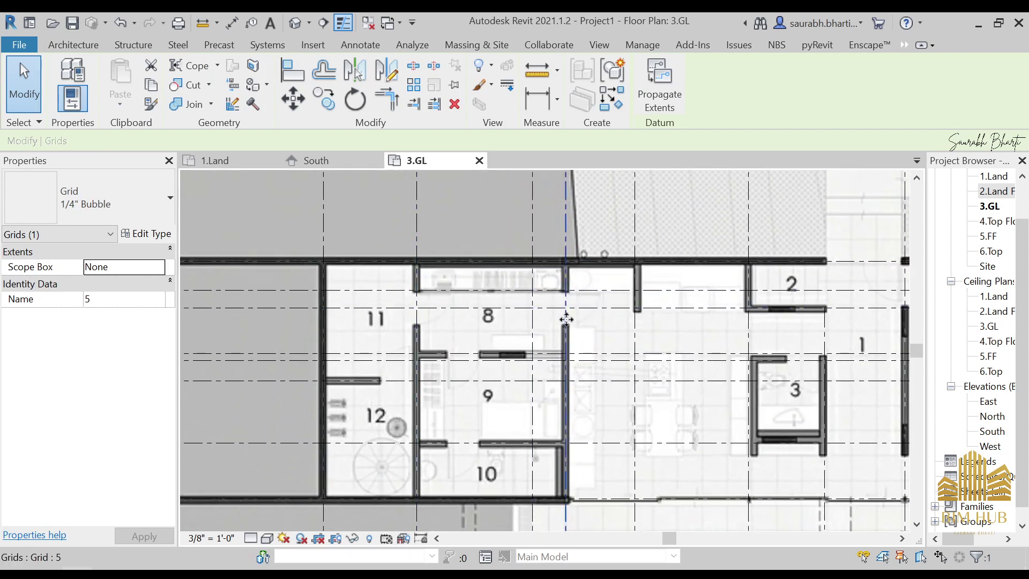
middle_drag(562, 314, 455, 476)
middle_drag(462, 275, 363, 187)
middle_drag(413, 322, 343, 485)
scroll(404, 281, down, 1)
scroll(404, 280, up, 1)
middle_drag(443, 282, 474, 125)
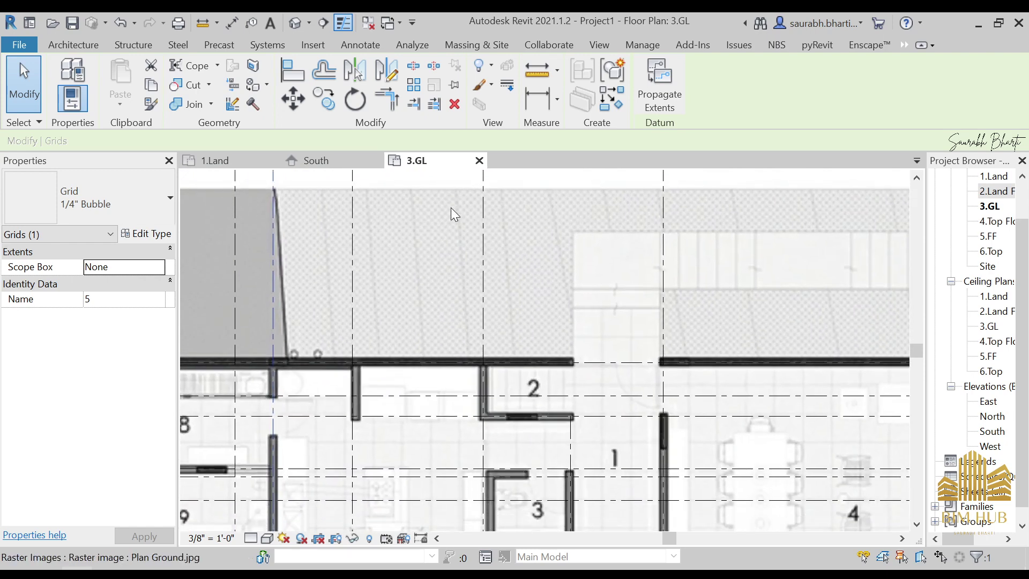
scroll(358, 333, down, 2)
middle_drag(367, 309, 410, 232)
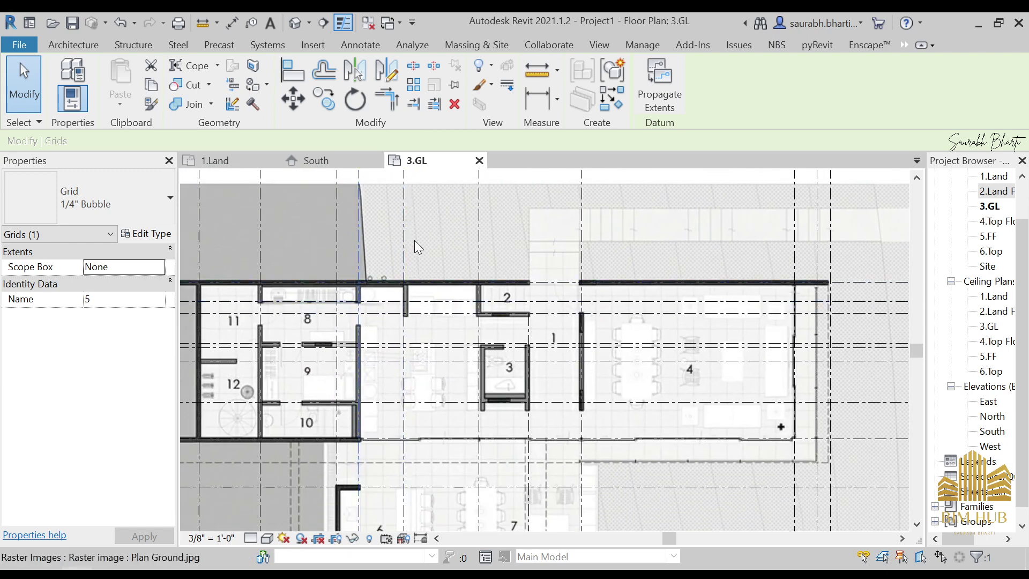
middle_drag(420, 423, 434, 300)
scroll(453, 250, down, 1)
click(399, 375)
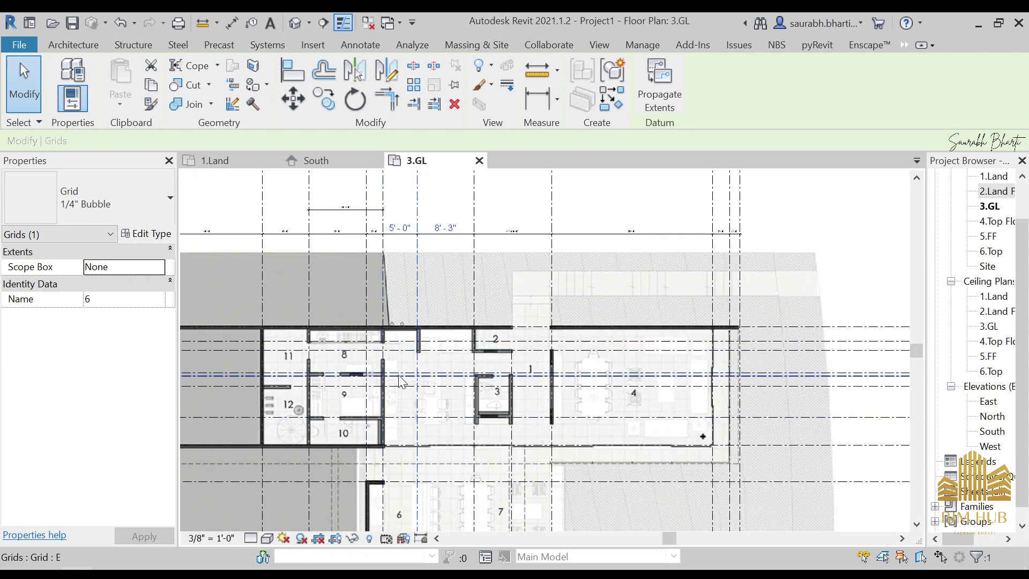
scroll(402, 381, up, 3)
middle_drag(448, 220, 414, 318)
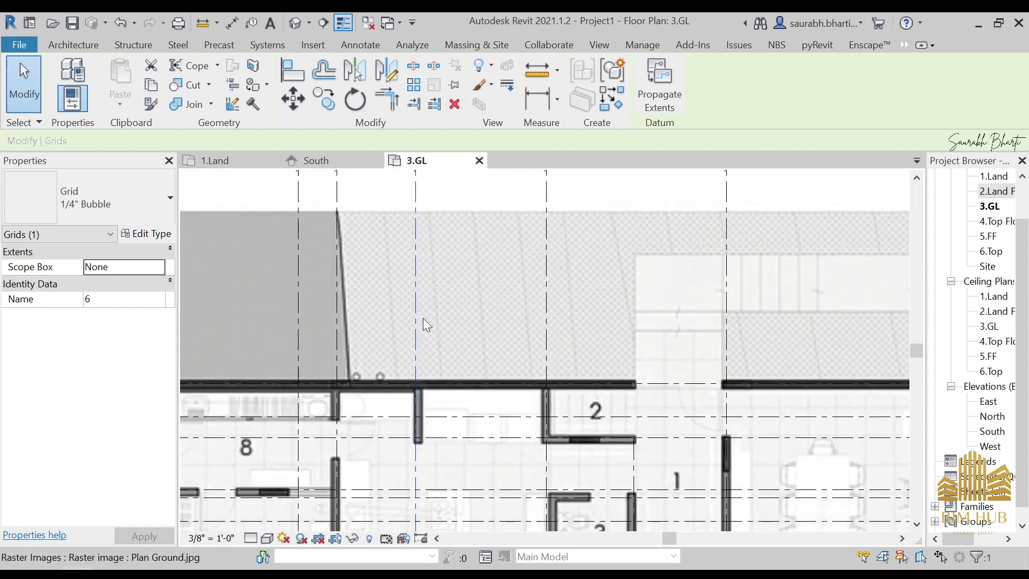
scroll(423, 318, down, 3)
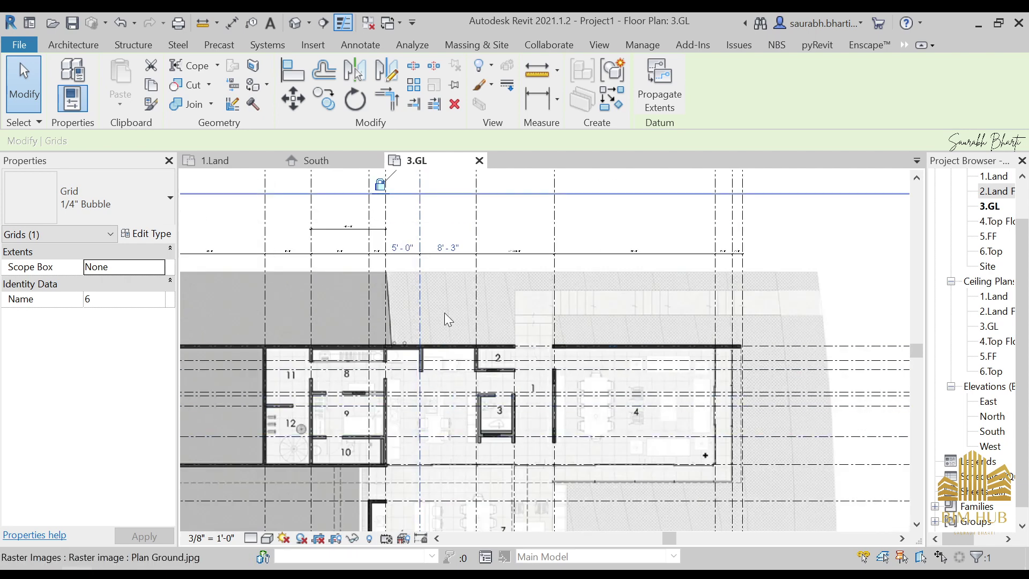
middle_drag(424, 290, 417, 308)
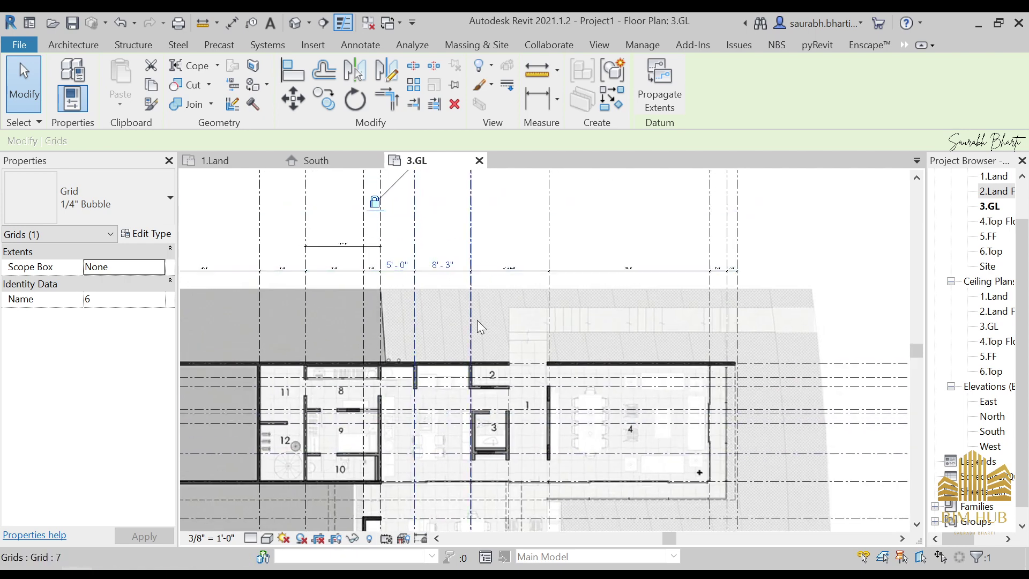
key(Escape)
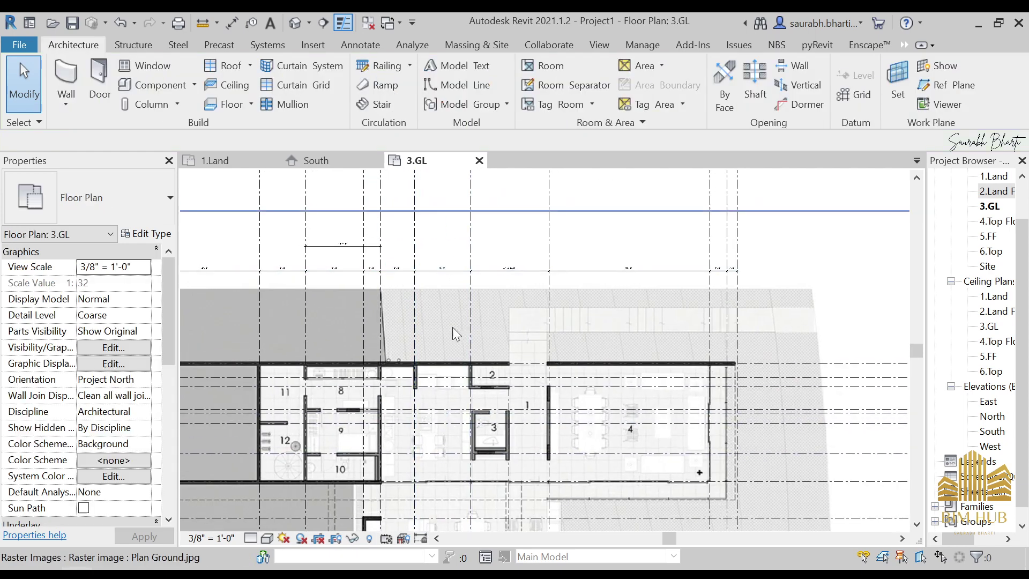
Step: Set the spacing between vertical grids 6 and 7 to 8' 6" by moving grid 7
click(473, 296)
scroll(453, 269, up, 3)
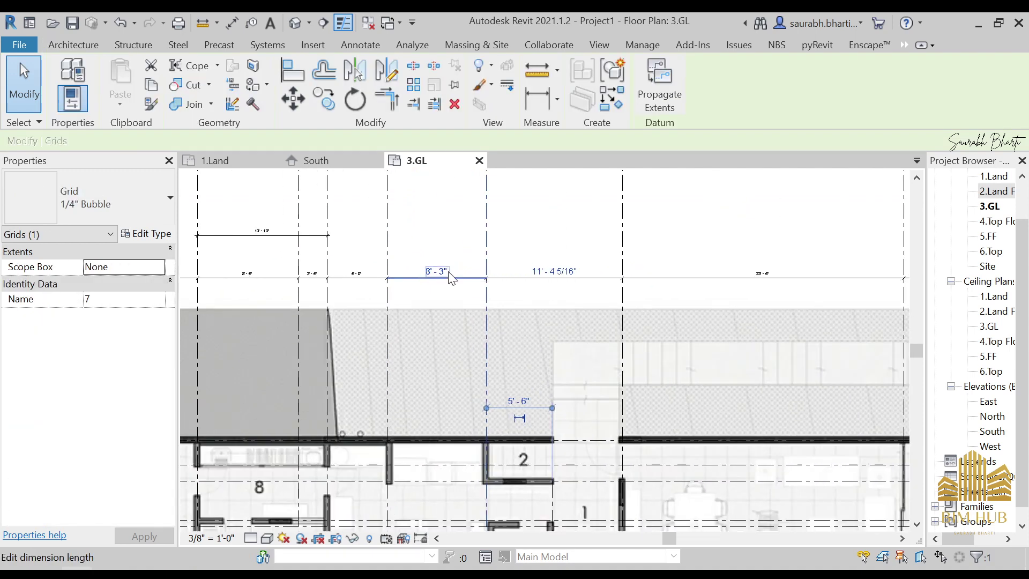
click(448, 273)
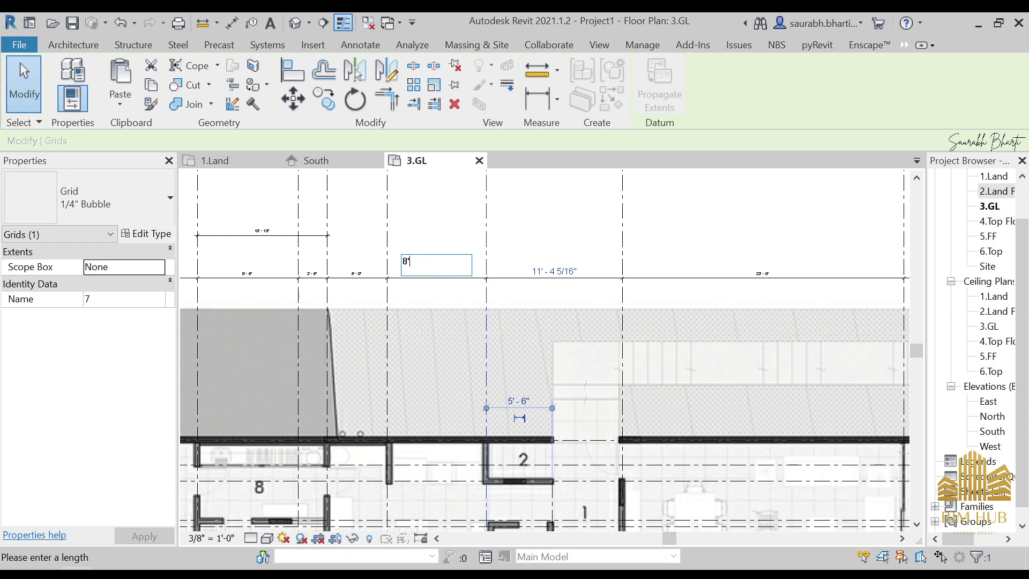
key(Return)
key(Escape)
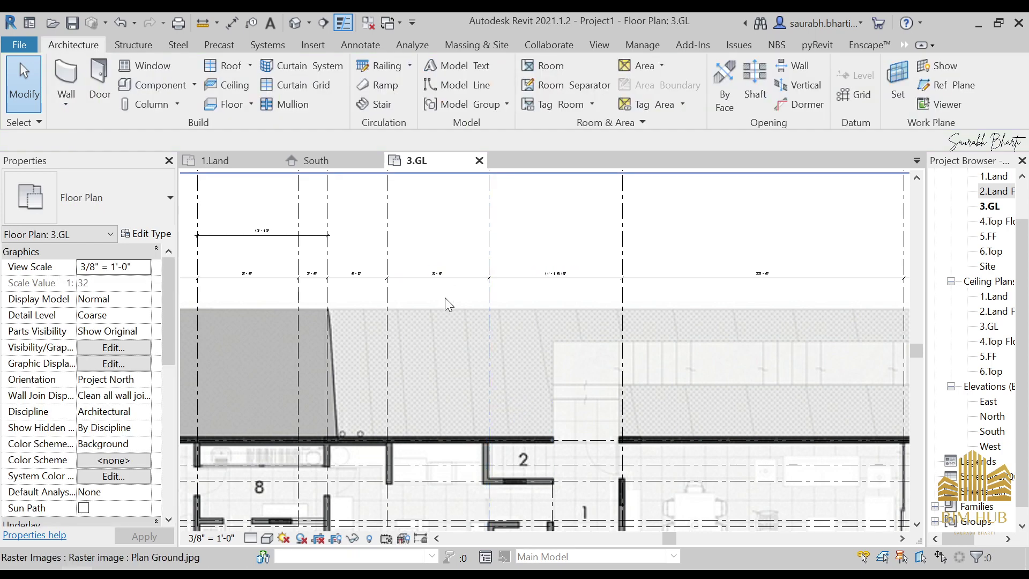
Step: Examine vertical grid 7's position against the walls of rooms 2 and 3 and the dimension string above the plan
scroll(444, 298, down, 3)
middle_drag(483, 438, 502, 401)
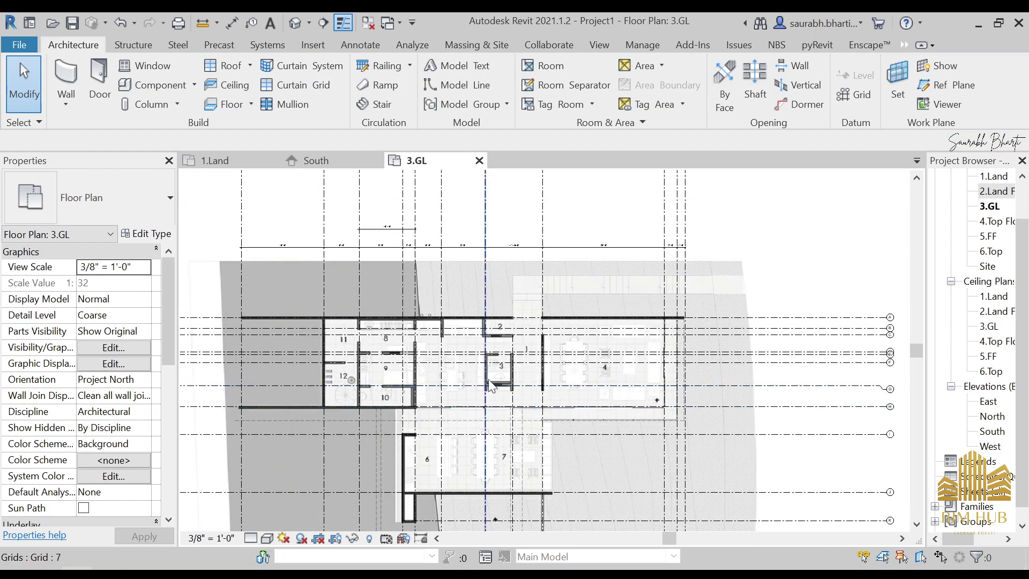
middle_drag(512, 317, 489, 341)
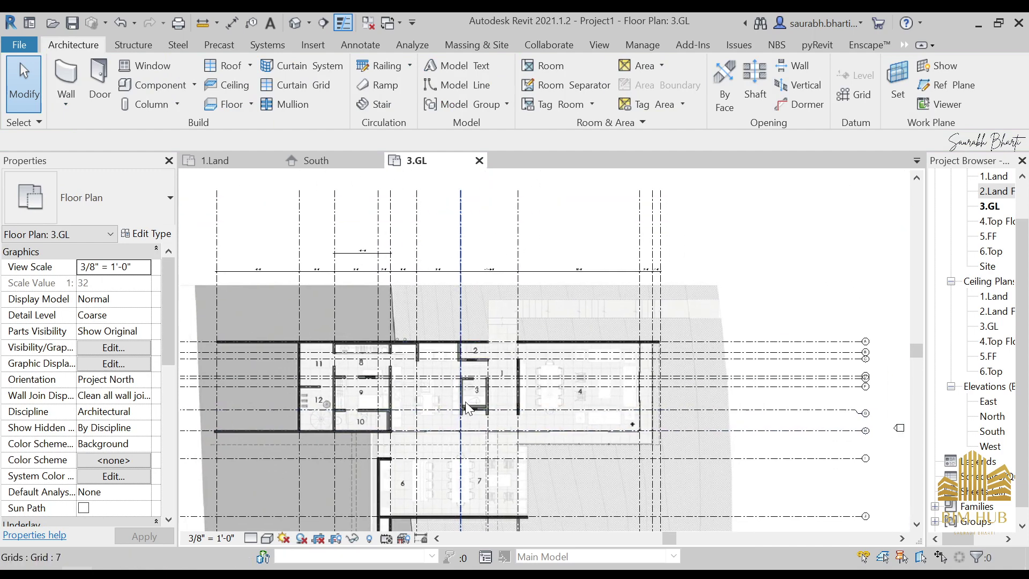
scroll(465, 401, up, 2)
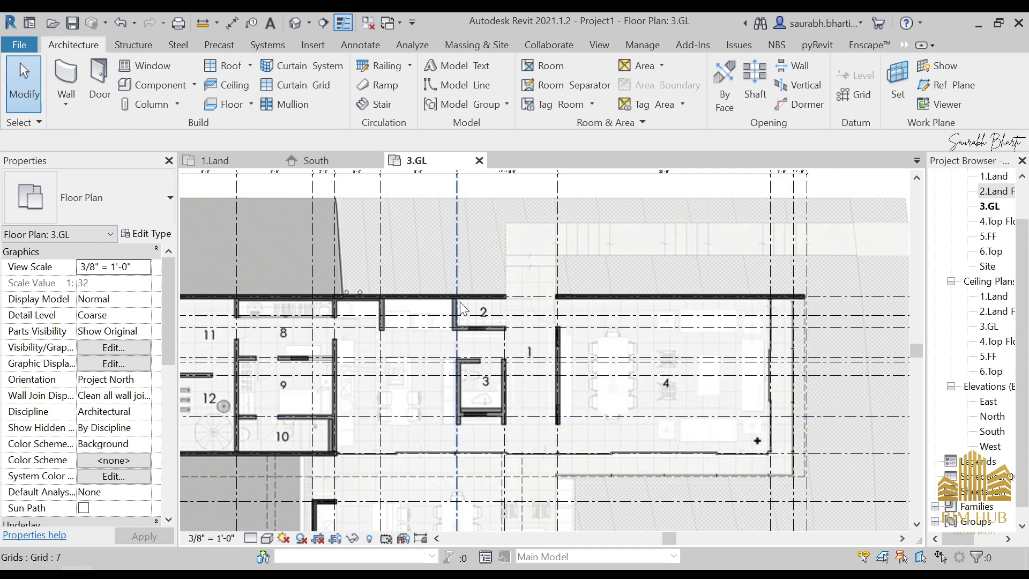
middle_drag(461, 308, 448, 332)
scroll(447, 335, down, 2)
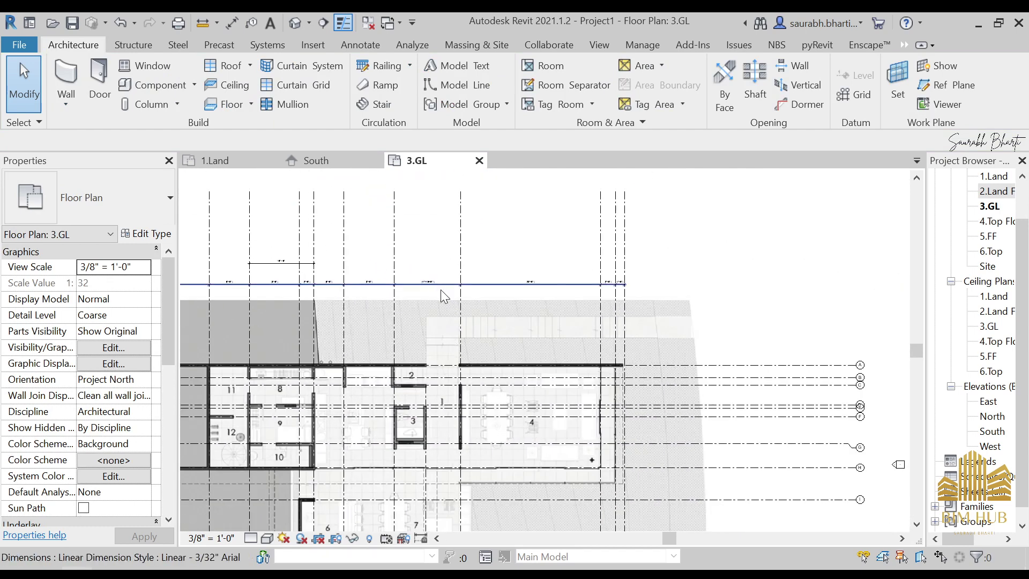
scroll(444, 256, up, 3)
middle_drag(442, 256, 332, 253)
scroll(391, 259, down, 2)
key(d)
key(i)
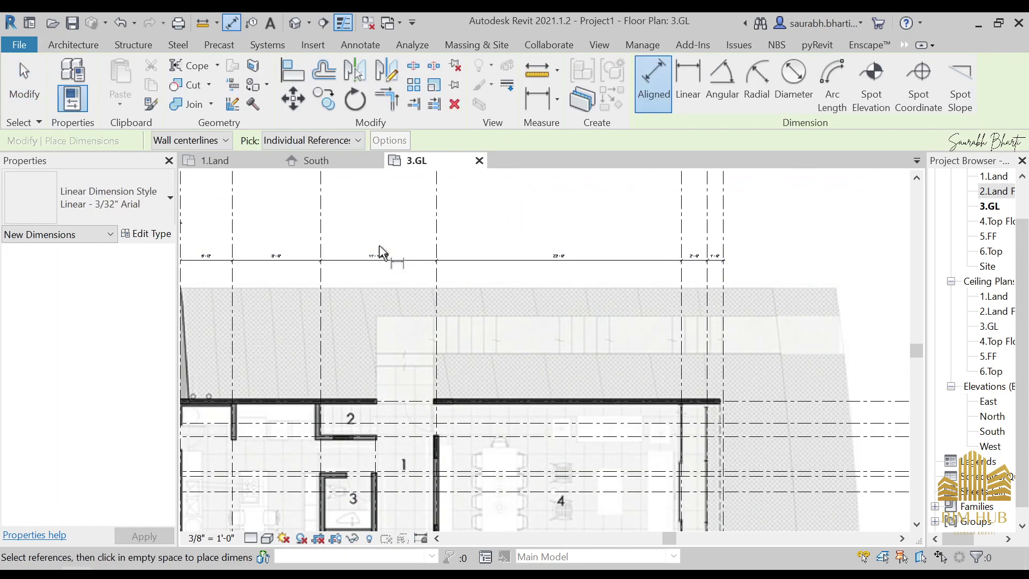
click(321, 213)
click(434, 221)
scroll(389, 231, up, 6)
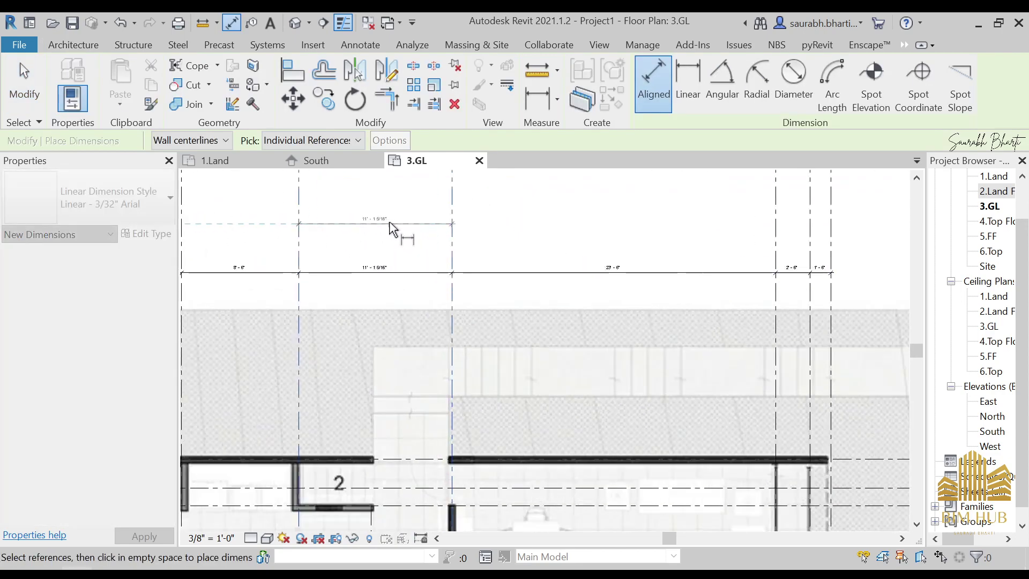
key(Escape)
scroll(389, 231, down, 7)
scroll(458, 259, down, 2)
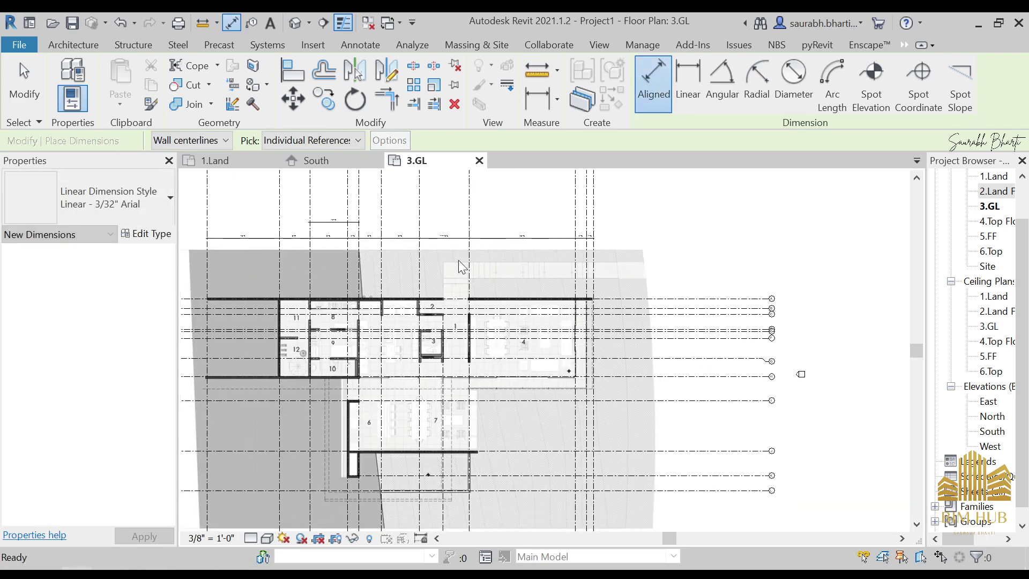
key(Escape)
Step: Set the spacing between vertical grids 7 and 9 to 11' by moving grid 9
scroll(444, 323, up, 4)
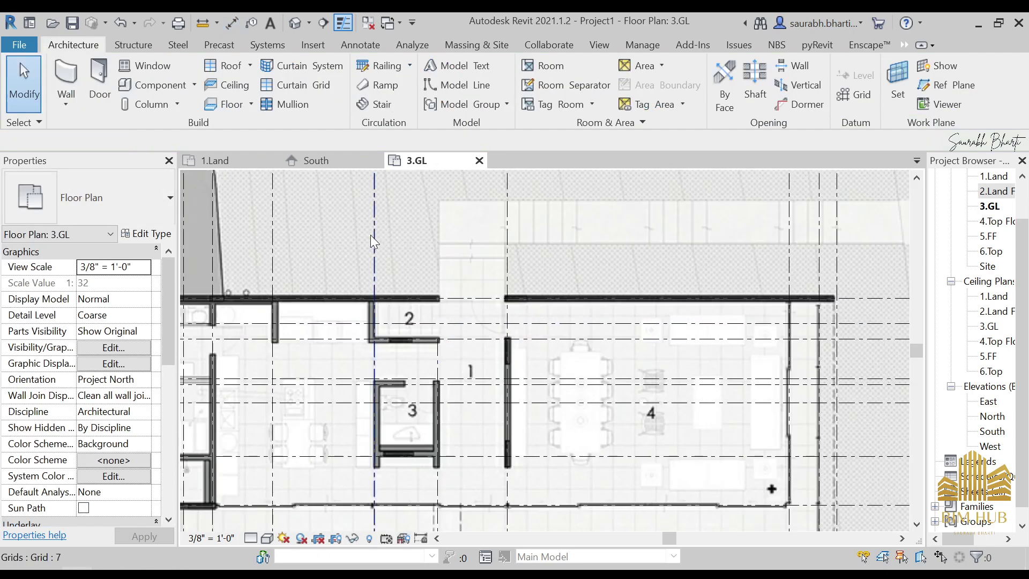
click(512, 223)
scroll(500, 204, down, 6)
middle_drag(502, 266, 499, 428)
scroll(487, 332, up, 5)
scroll(489, 339, up, 2)
click(468, 358)
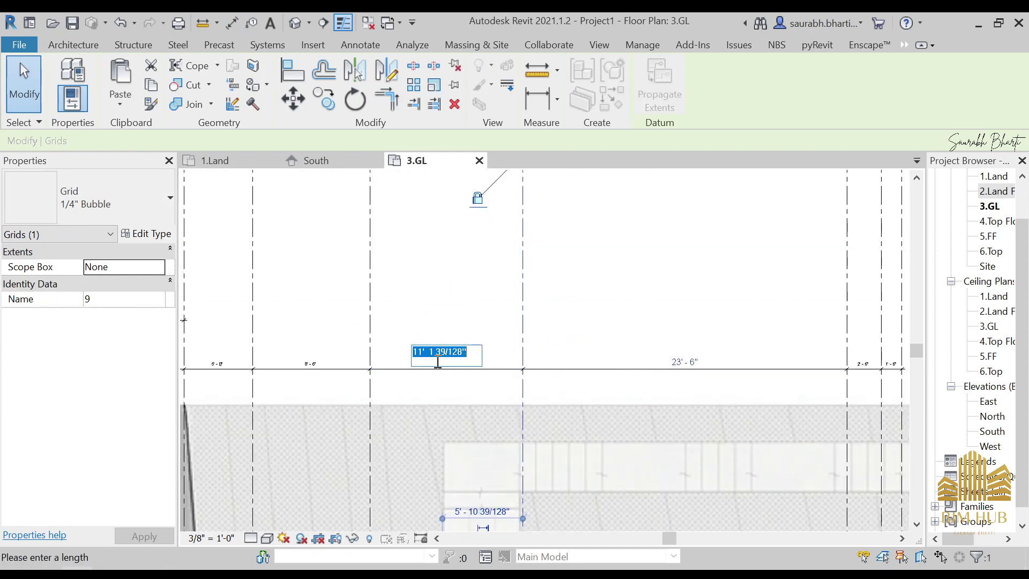
scroll(440, 349, down, 1)
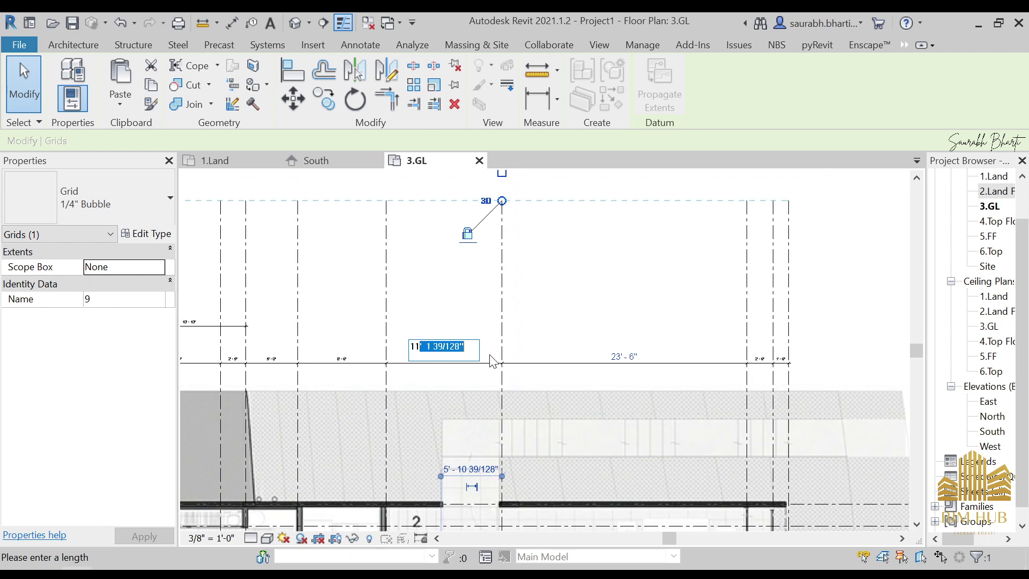
key(Return)
scroll(525, 362, down, 2)
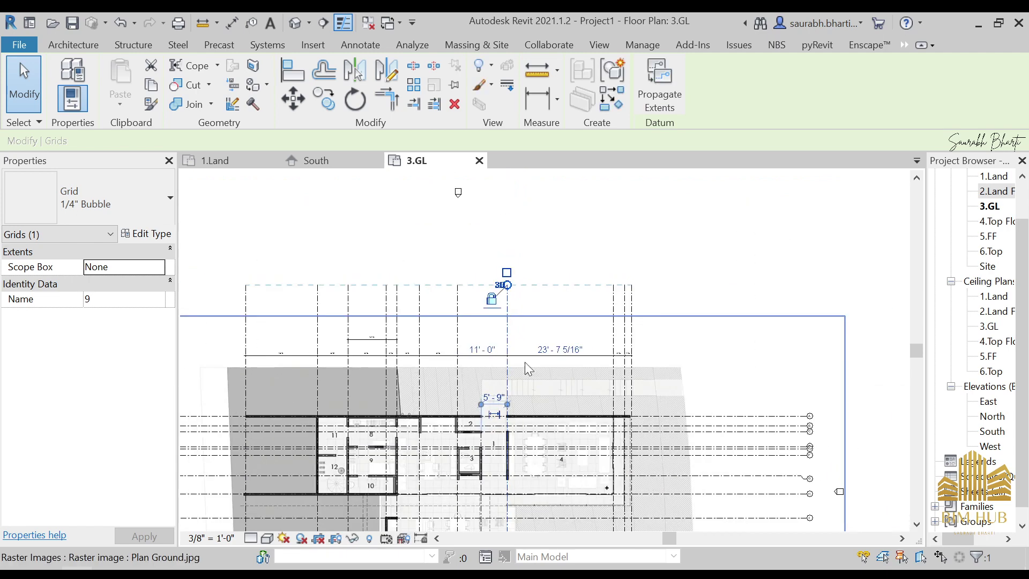
Step: Check vertical grid 9's alignment with the wall between rooms 1 and 4 on the plan image
middle_drag(525, 362, 592, 408)
scroll(512, 436, up, 3)
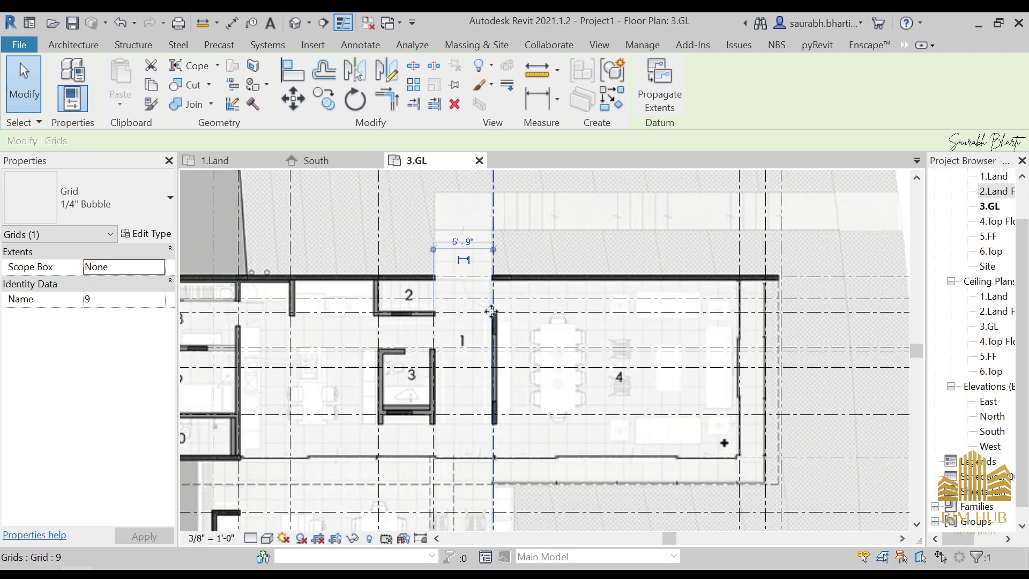
middle_drag(498, 444, 420, 379)
key(Escape)
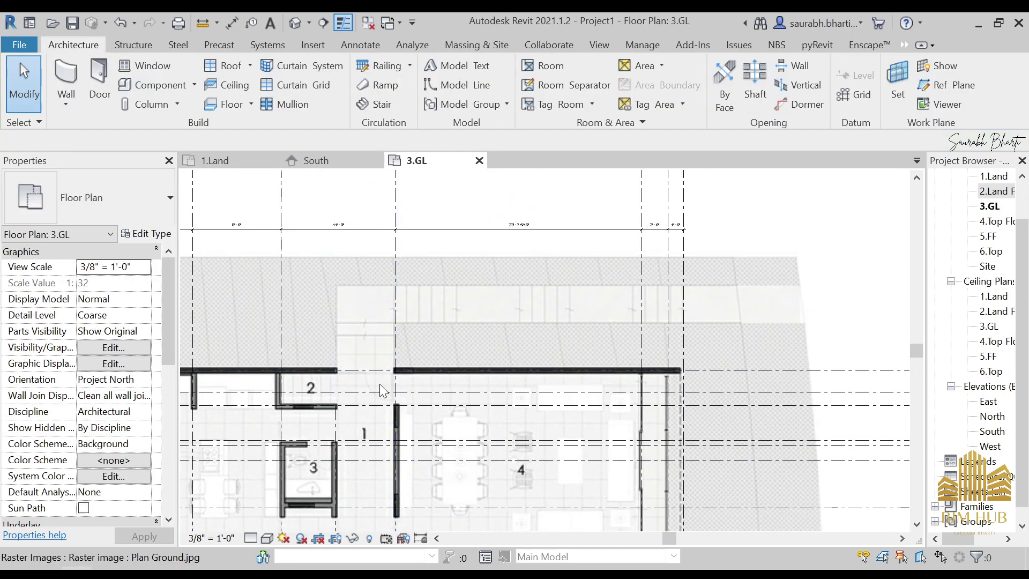
middle_drag(342, 371, 384, 244)
scroll(383, 244, up, 3)
scroll(414, 241, down, 3)
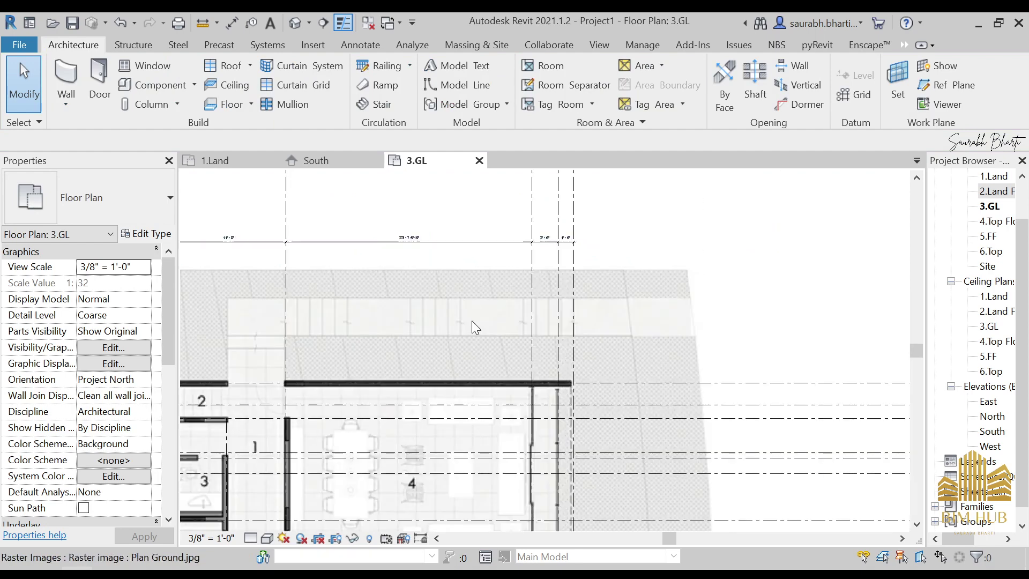
Step: Set the spacing between vertical grids 9 and 10 to 23' 6" by moving grid 10
click(531, 224)
middle_drag(459, 296, 453, 270)
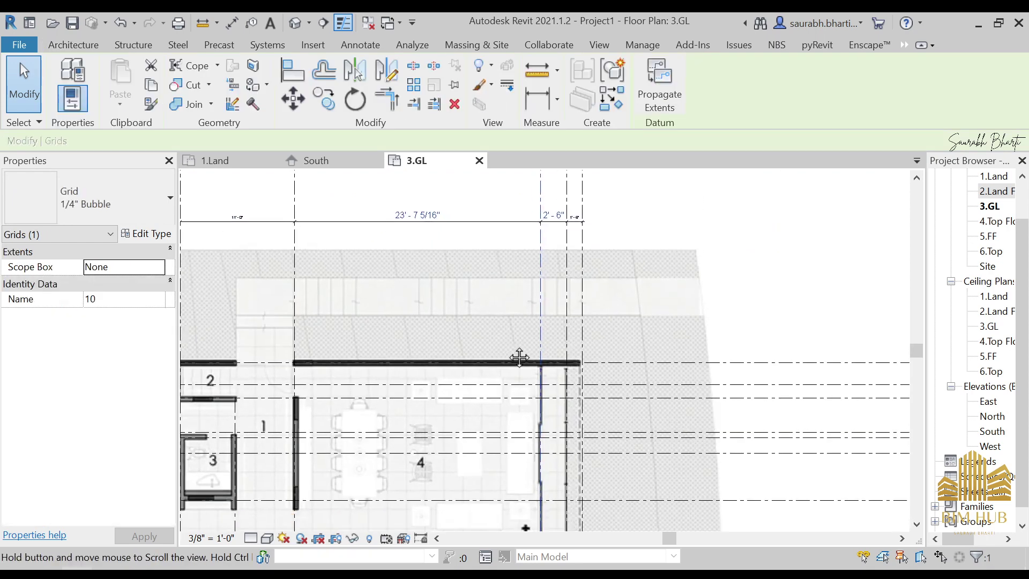
scroll(428, 230, up, 2)
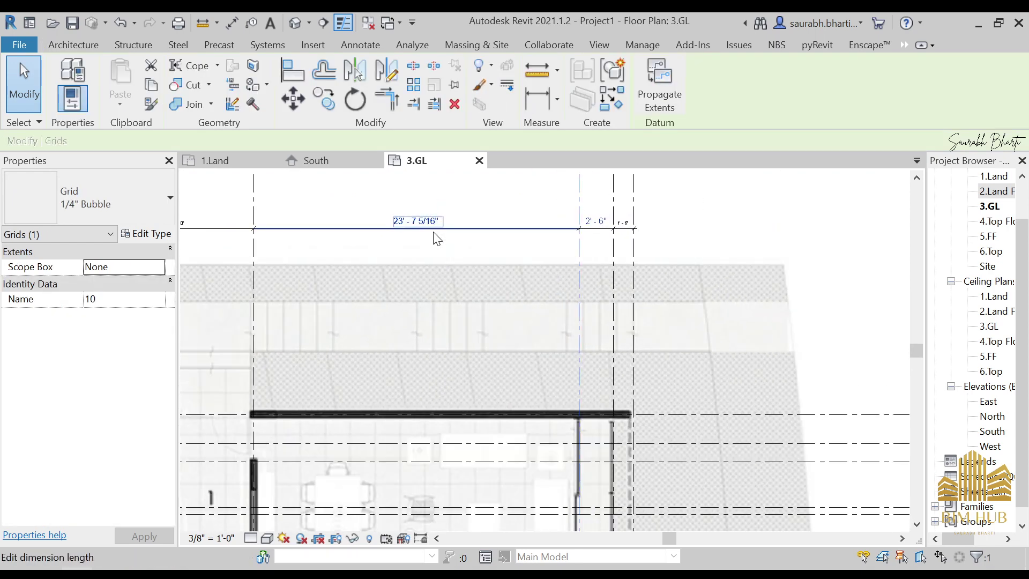
click(433, 223)
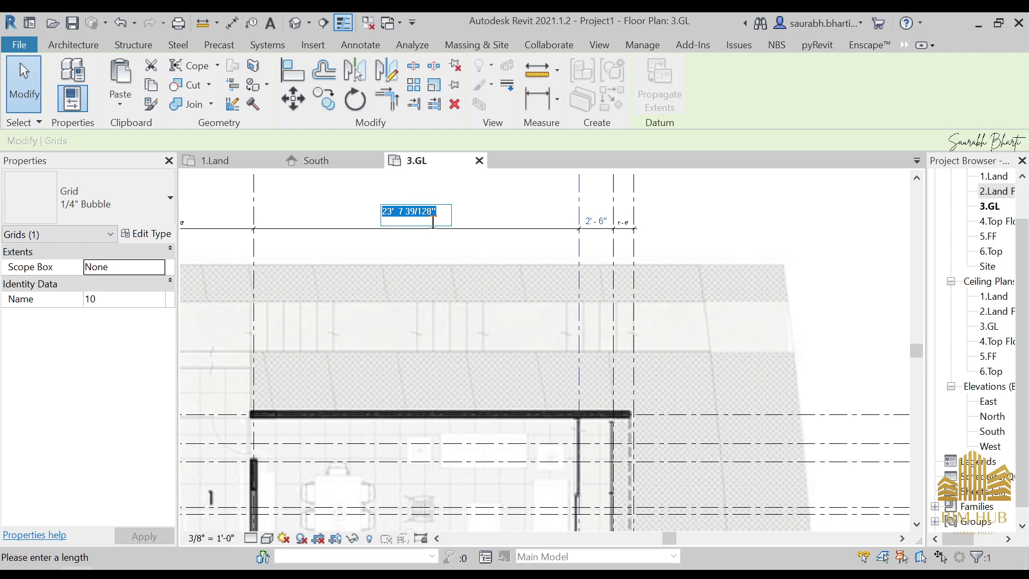
key(Return)
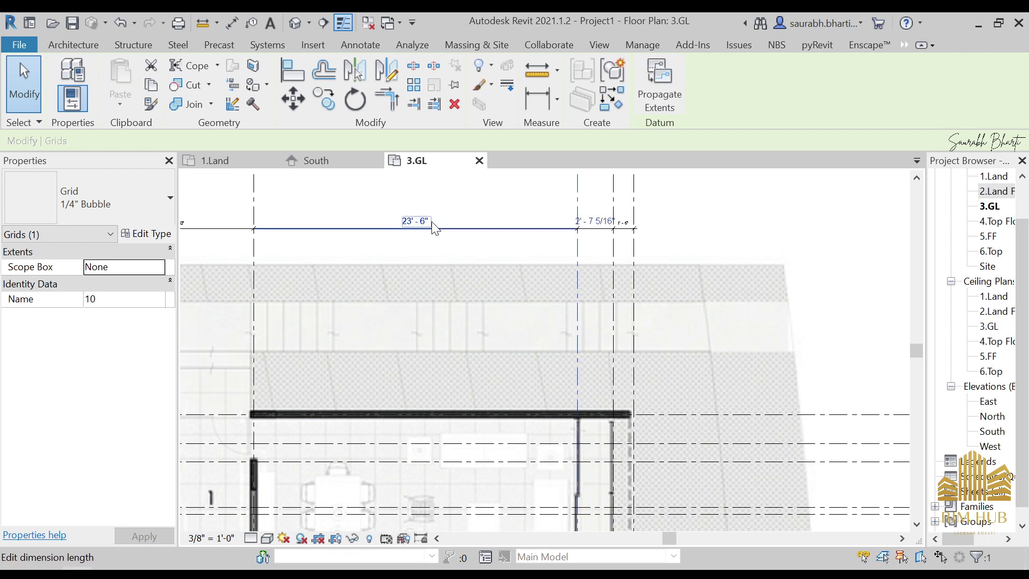
middle_drag(602, 298, 542, 287)
key(Escape)
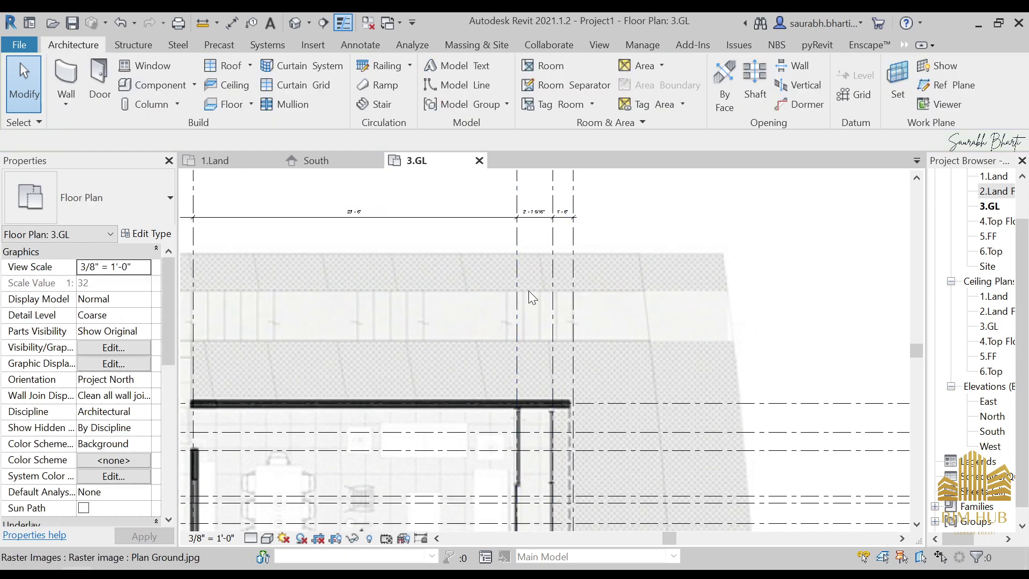
Step: Set the spacing between vertical grids 10 and 11 to 2' 6" by moving grid 11
click(551, 265)
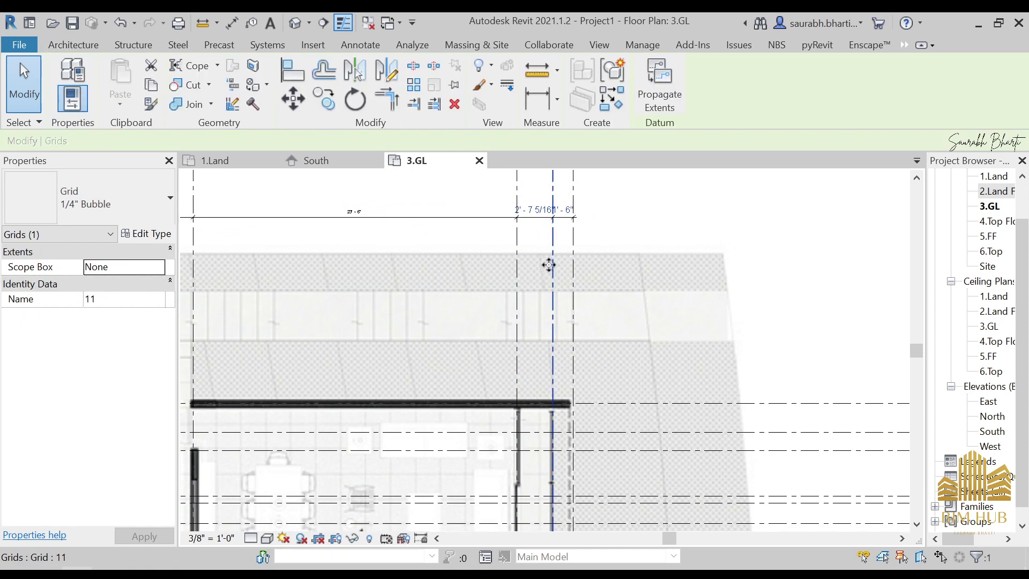
scroll(534, 211, up, 1)
click(534, 211)
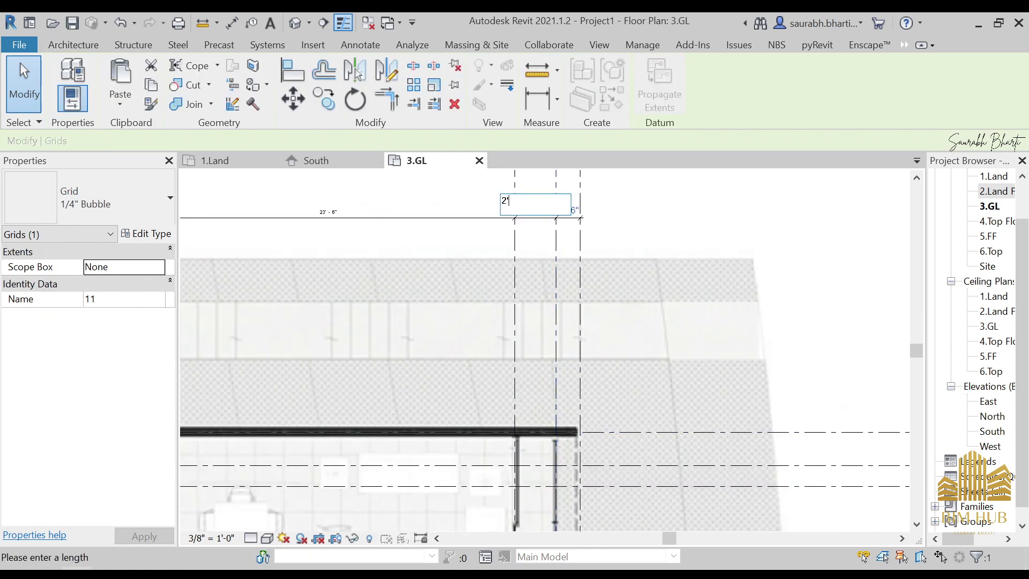
text(2'6")
key(Return)
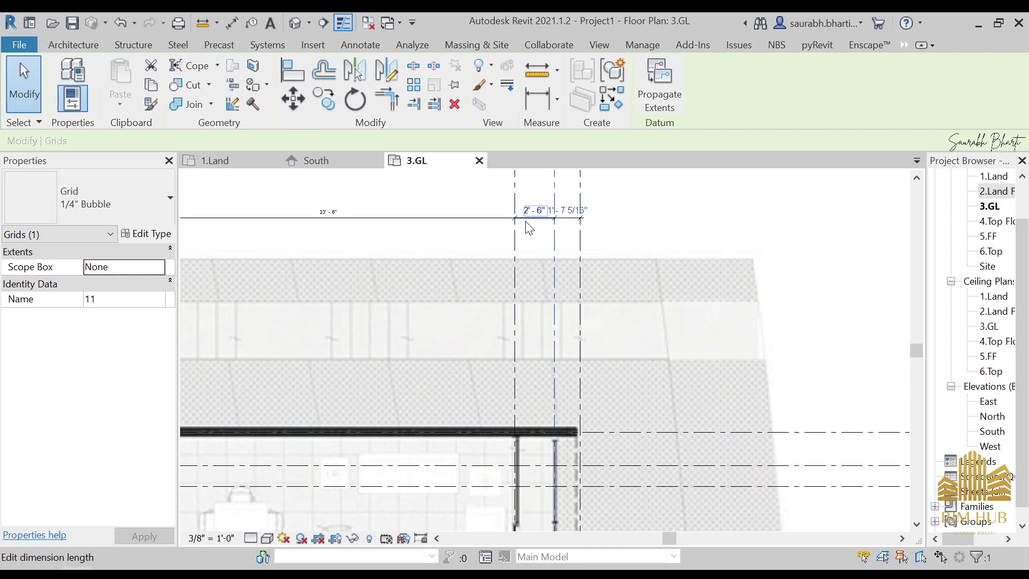
Step: Set the spacing between vertical grids 11 and 12 to 1' 6" by moving grid 12, and clear the selection
click(579, 246)
scroll(577, 236, up, 3)
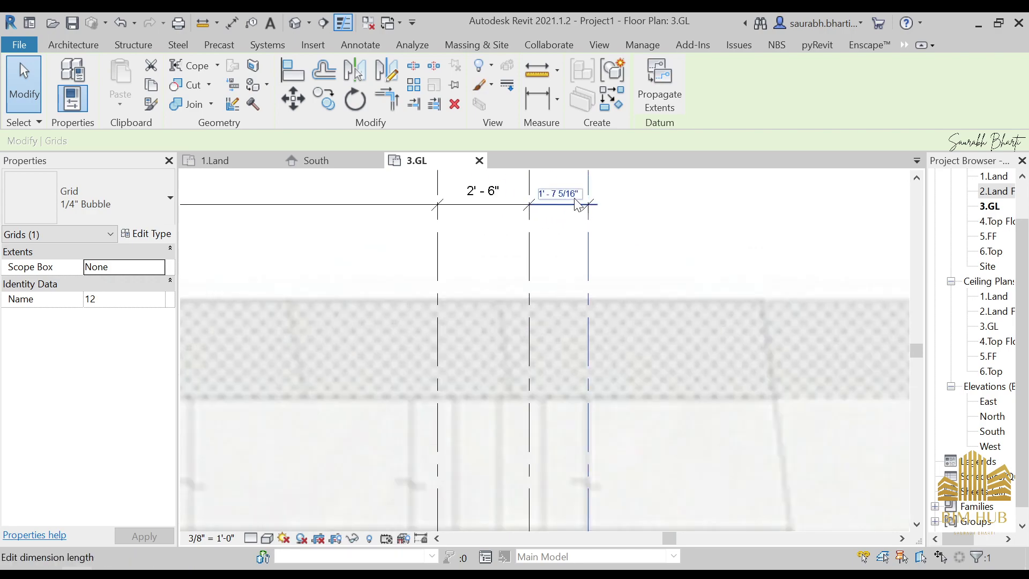
scroll(605, 448, down, 2)
middle_drag(605, 451, 622, 207)
scroll(617, 317, down, 3)
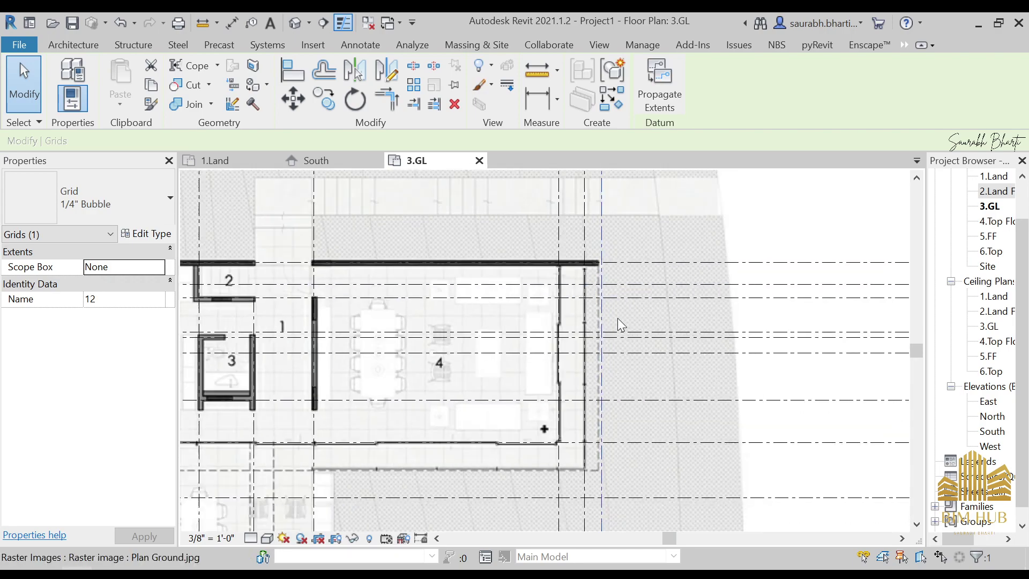
scroll(589, 279, up, 4)
click(558, 282)
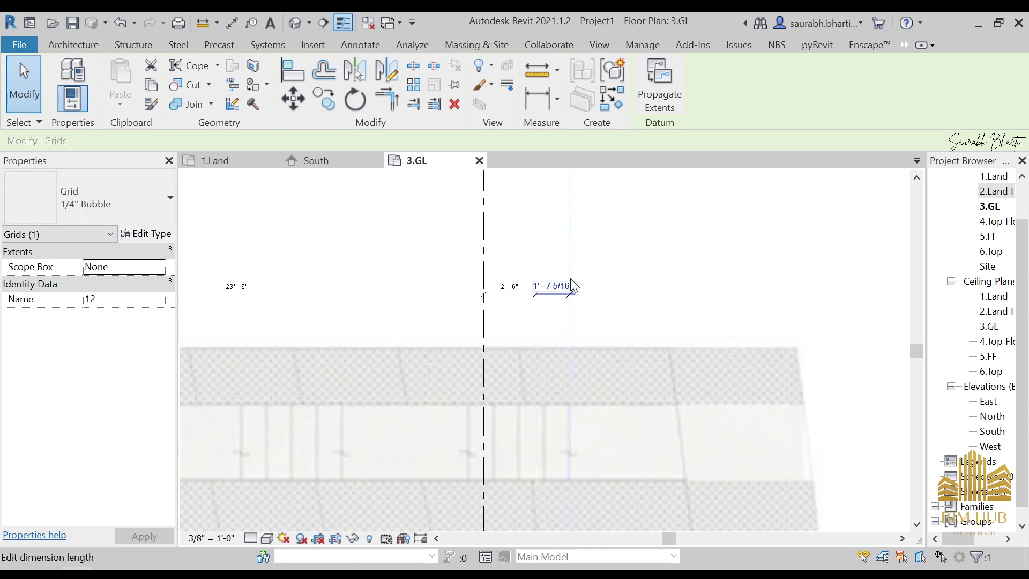
click(568, 289)
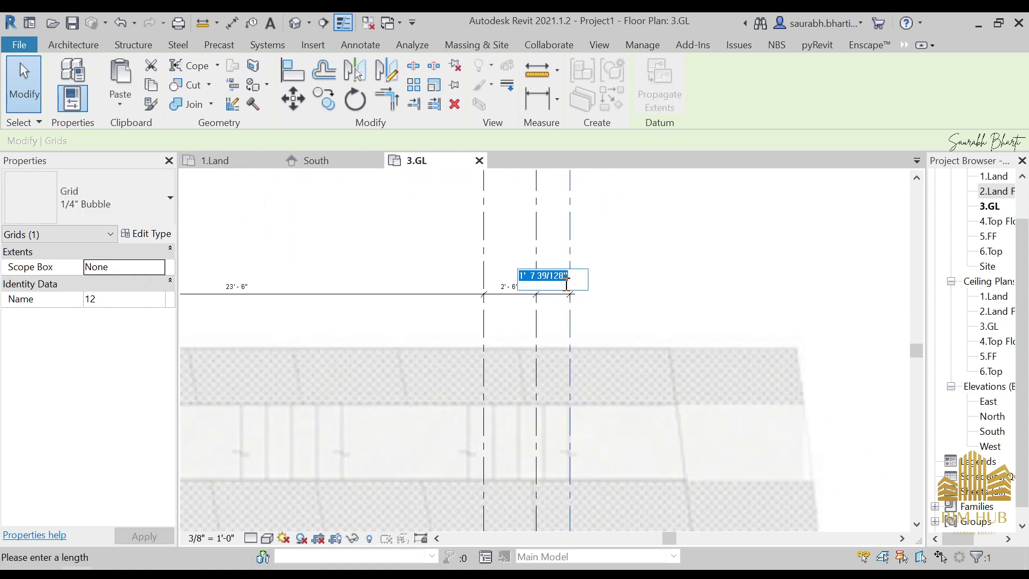
text(1' - 6")
key(Return)
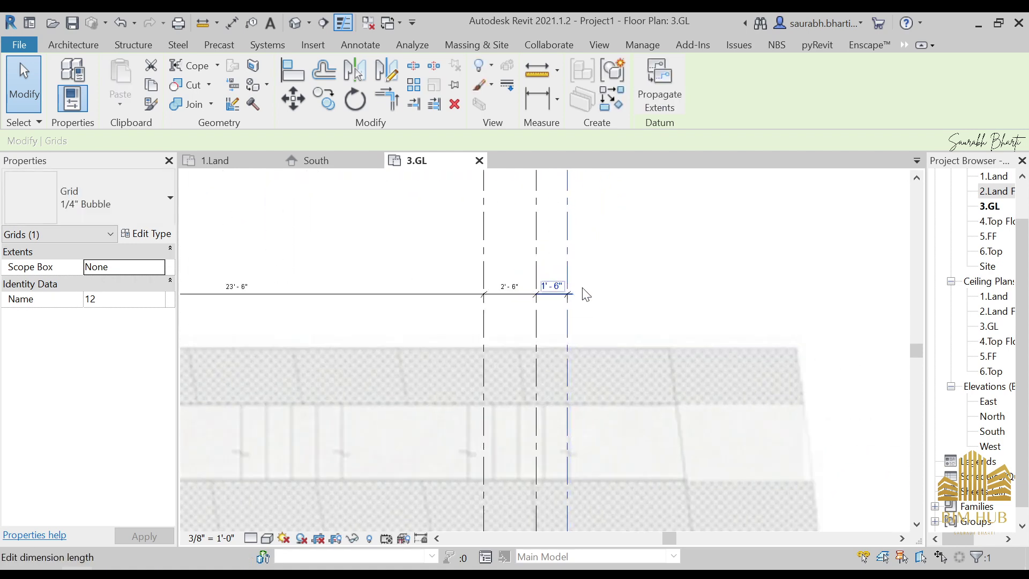
click(611, 276)
scroll(604, 280, down, 5)
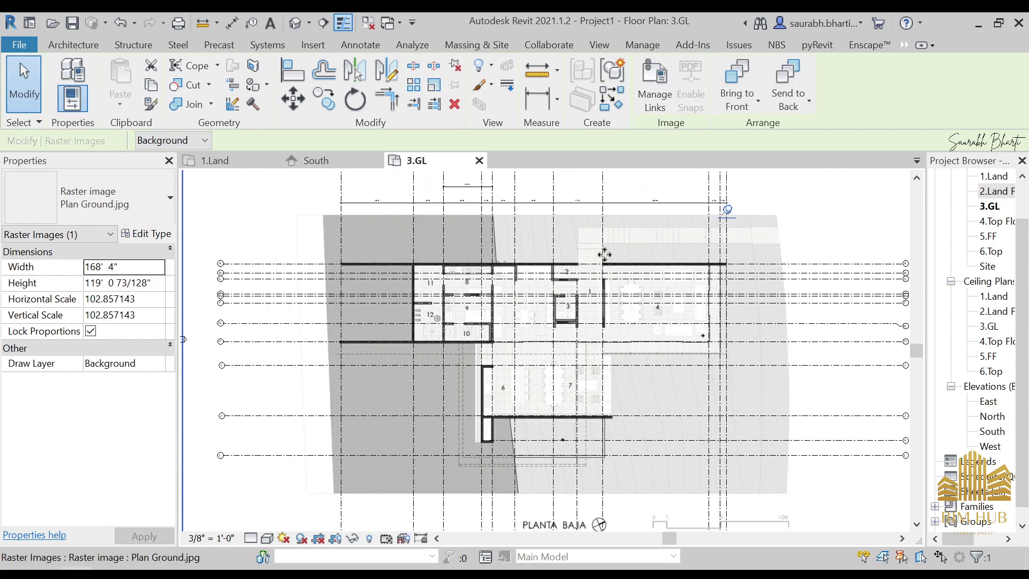
key(Escape)
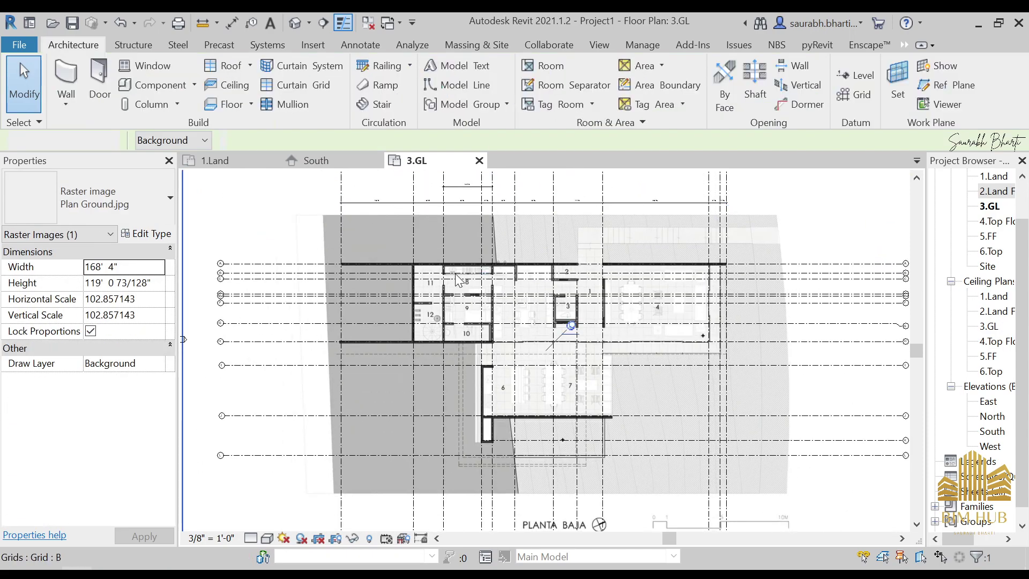
Step: Start an aligned dimension string west of the plan, picking horizontal grids A through G in order
scroll(353, 284, up, 5)
key(d)
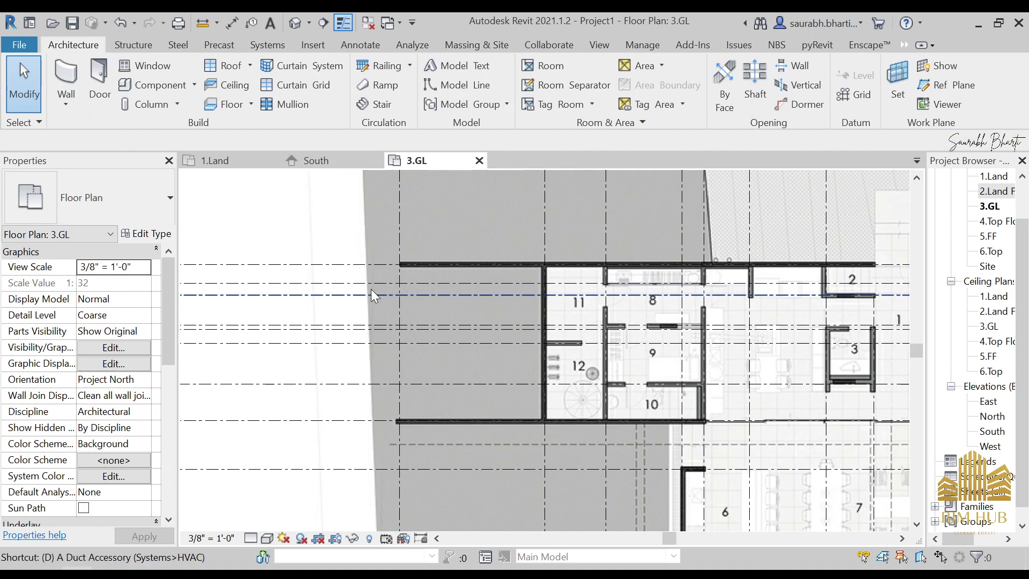
key(i)
scroll(360, 265, up, 1)
click(360, 265)
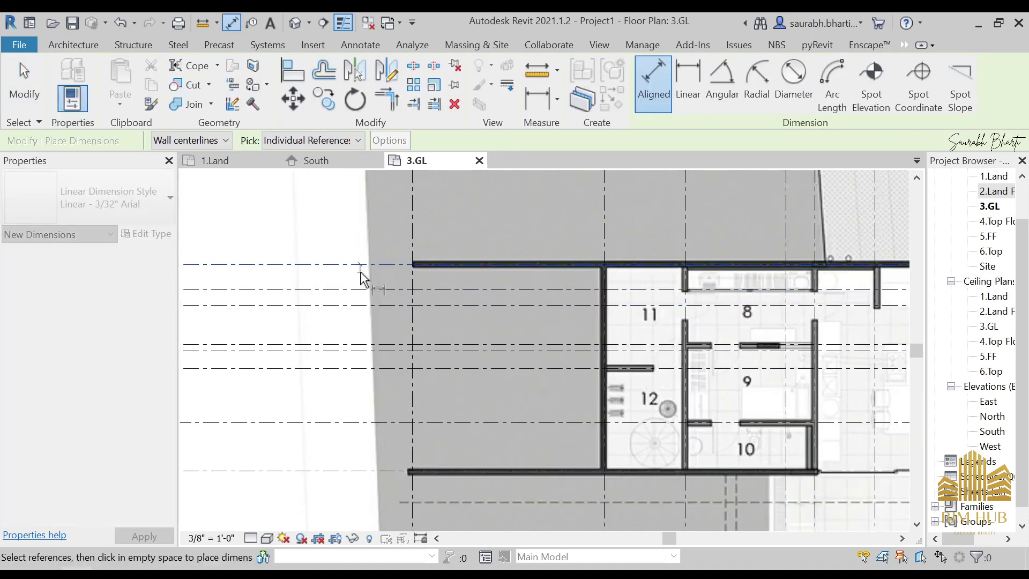
click(354, 288)
click(351, 304)
click(345, 344)
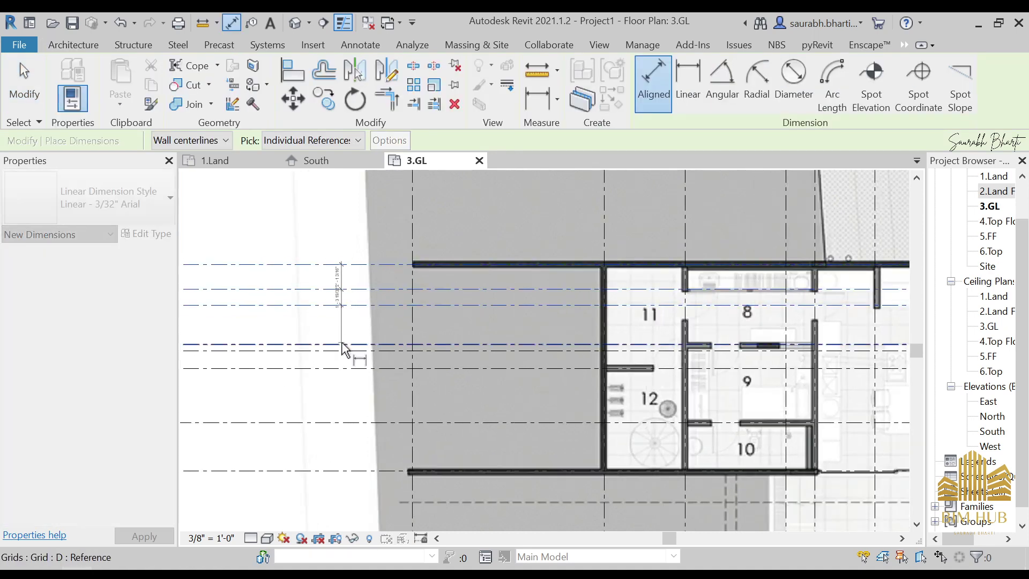
click(336, 352)
click(330, 369)
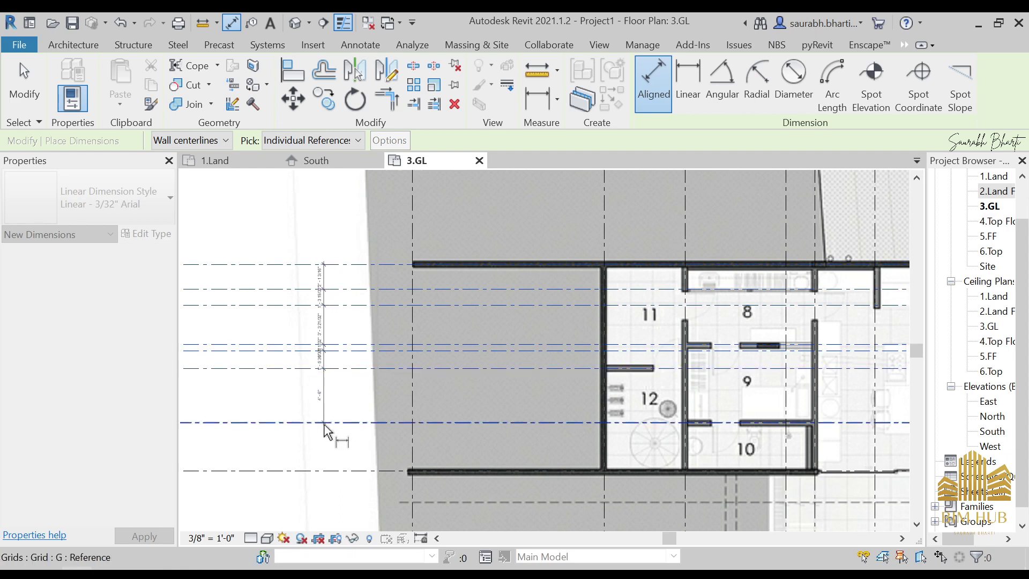
click(324, 423)
Step: Continue the dimension string through horizontal grids H, I, J and L, and place it between the grid bubbles and the house
scroll(360, 403, up, 1)
middle_drag(360, 403, 475, 287)
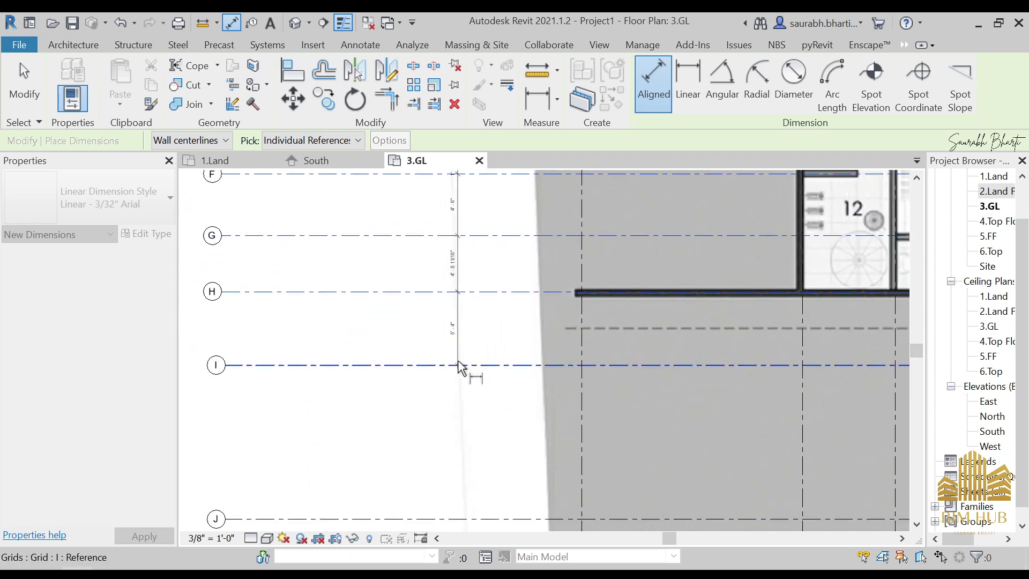
middle_drag(459, 367, 504, 198)
click(476, 319)
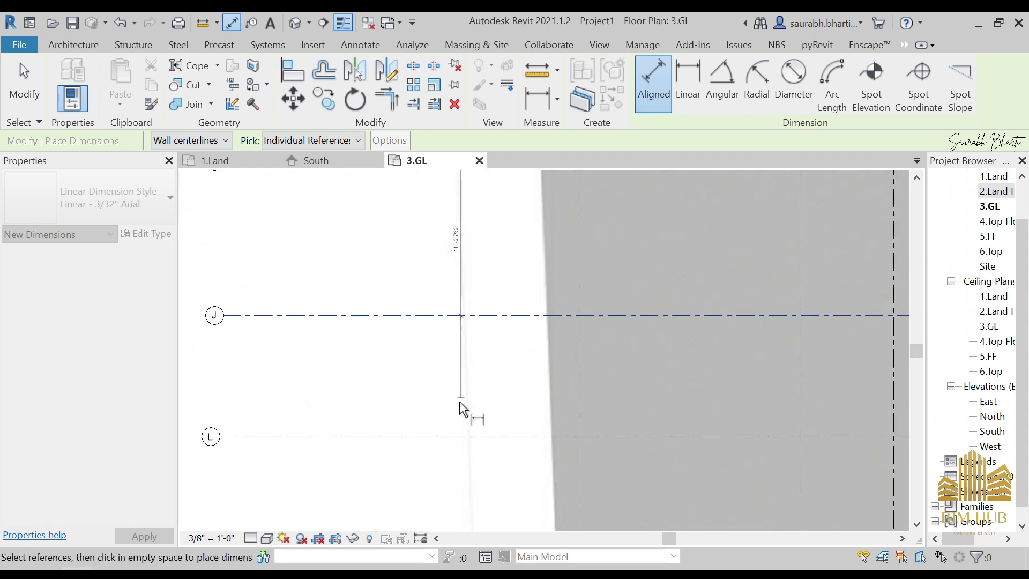
click(455, 437)
middle_drag(479, 401, 510, 117)
scroll(496, 318, down, 2)
middle_drag(475, 327, 204, 388)
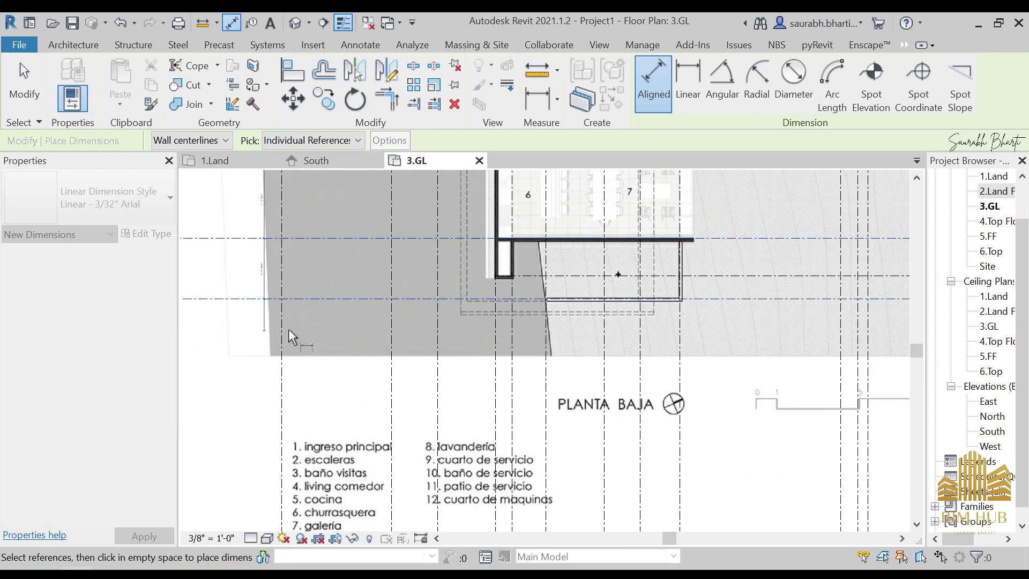
middle_drag(593, 320, 490, 427)
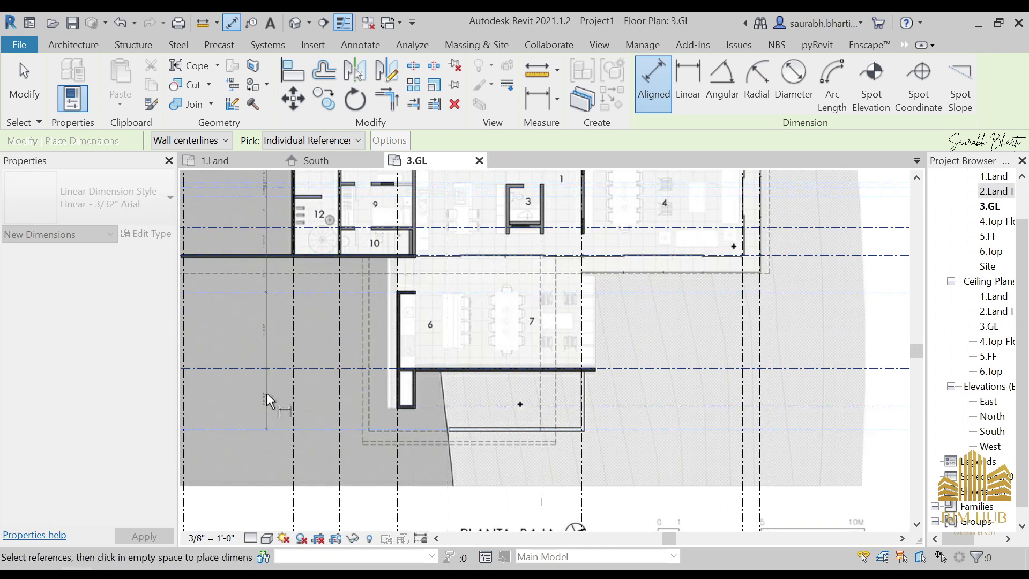
middle_drag(337, 418, 534, 480)
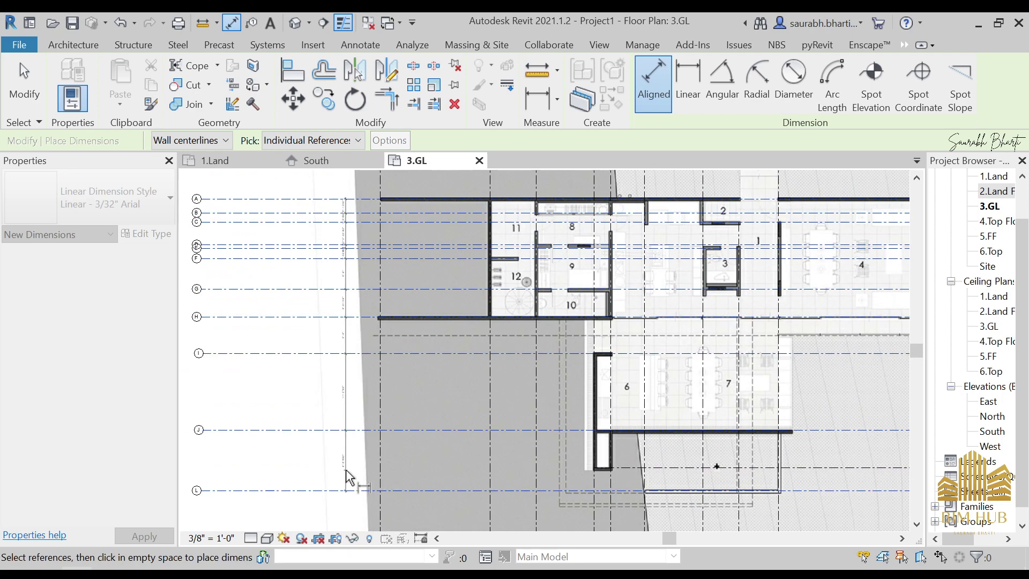
click(345, 470)
key(Escape)
key(Escape)
Step: Start a second aligned dimension string that picks only horizontal grids A, F, G and H
scroll(350, 236, up, 1)
scroll(365, 244, up, 1)
middle_drag(366, 245, 429, 322)
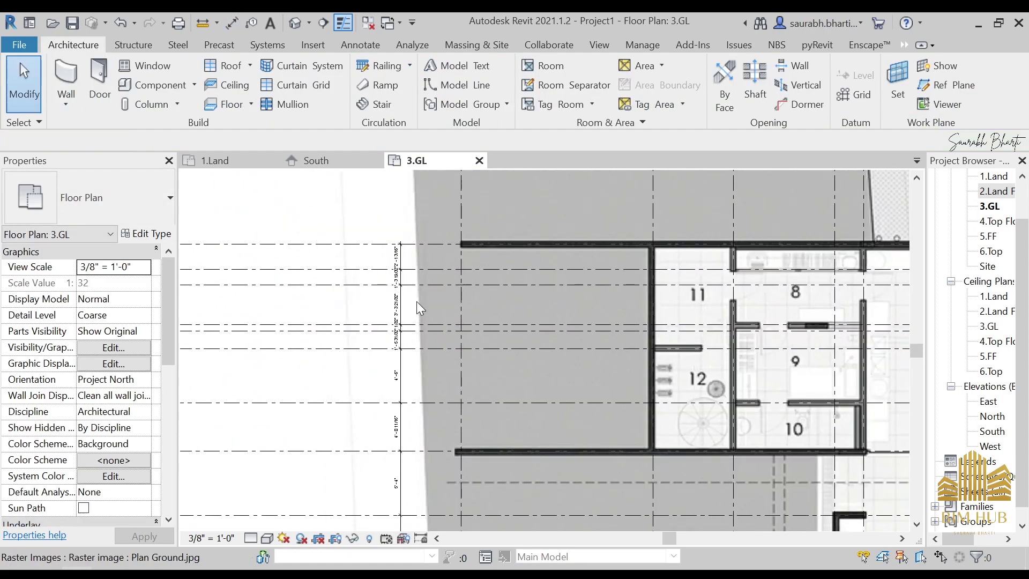
key(d)
key(i)
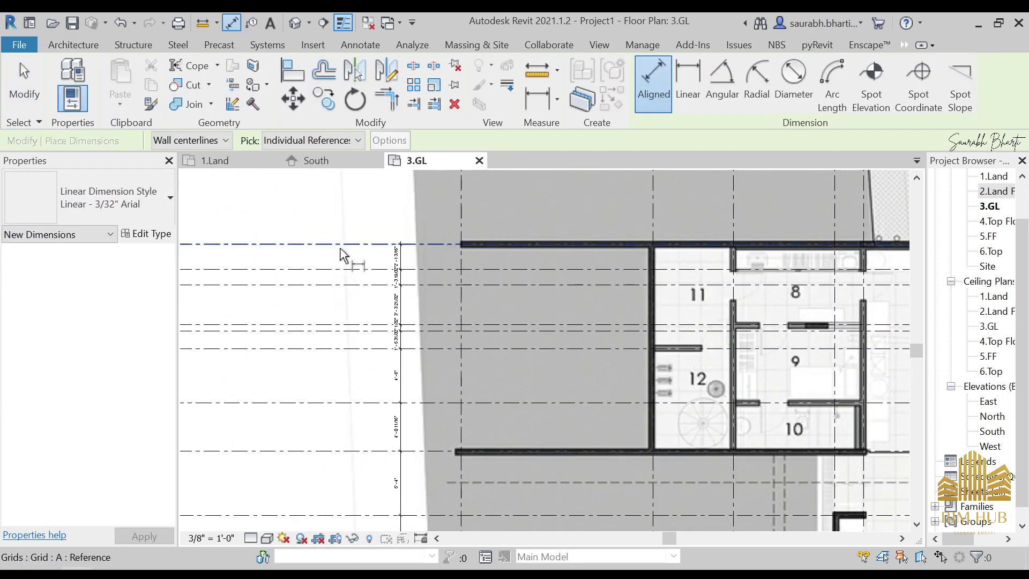
click(567, 241)
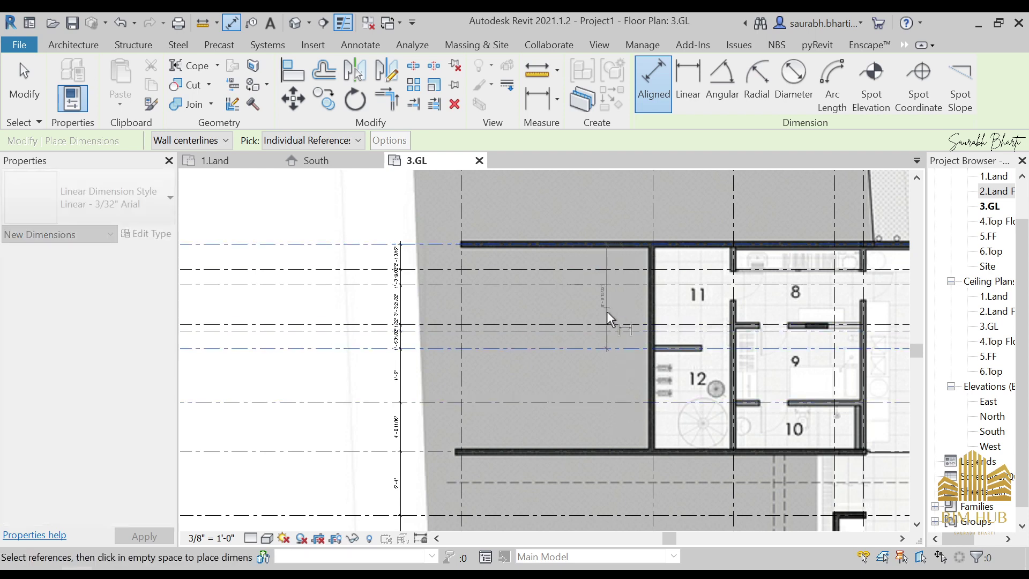
middle_drag(607, 311, 407, 304)
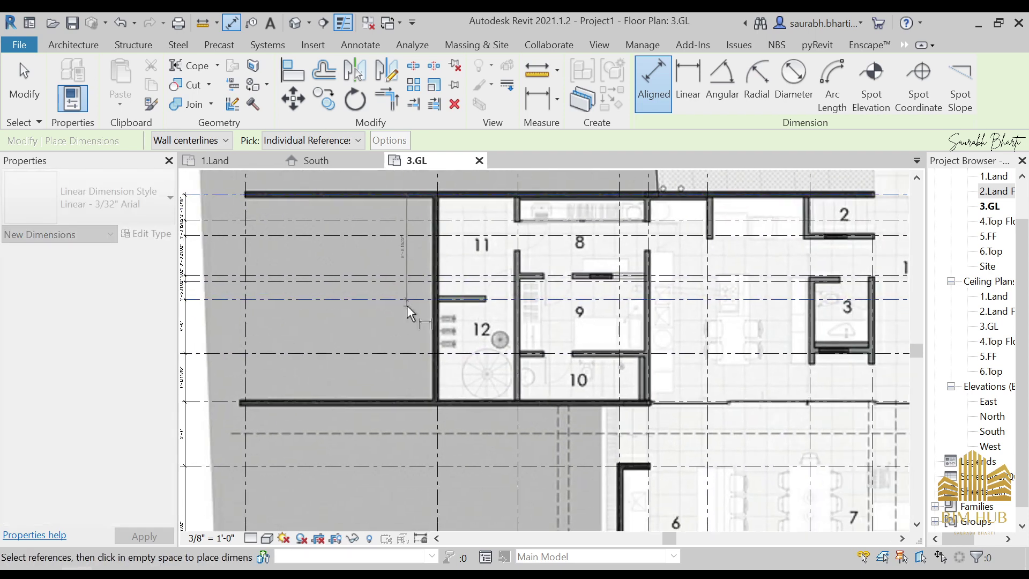
click(420, 352)
click(419, 401)
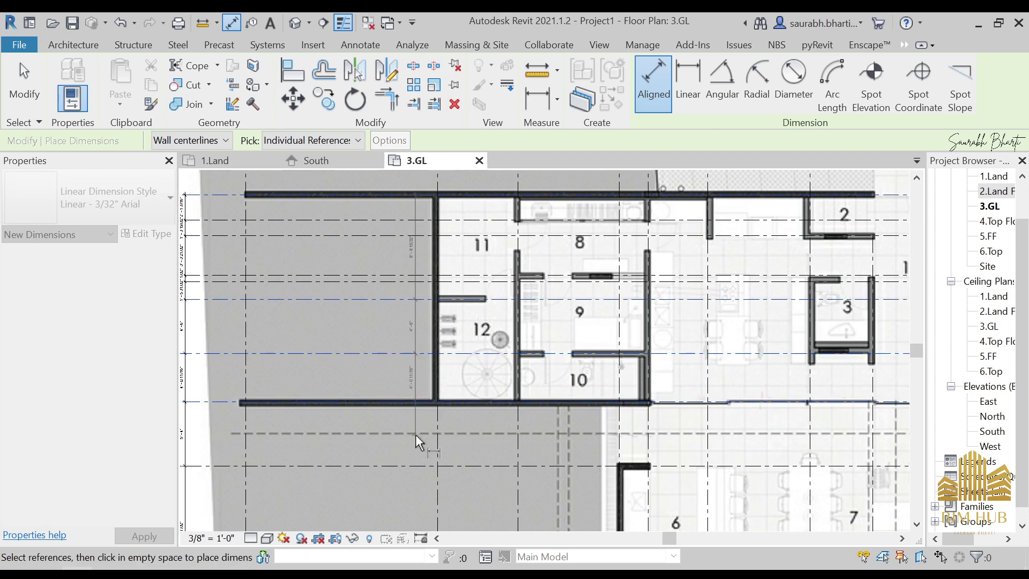
Step: Extend the second dimension string through grids I, J, K and L, and place it between the first string and the grid bubbles
middle_drag(416, 434, 501, 344)
middle_drag(577, 374, 622, 253)
click(621, 245)
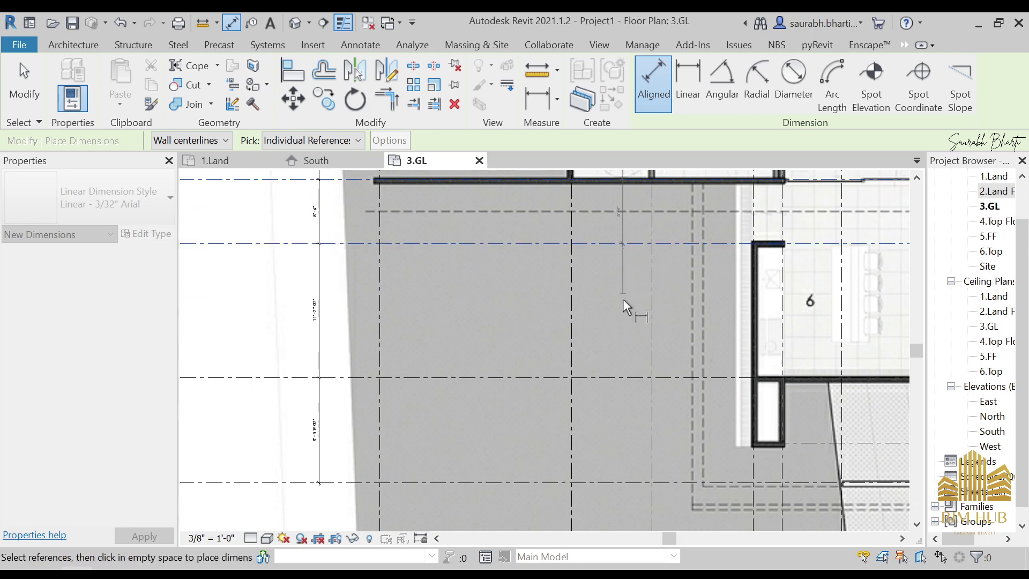
click(614, 377)
middle_drag(608, 429, 407, 355)
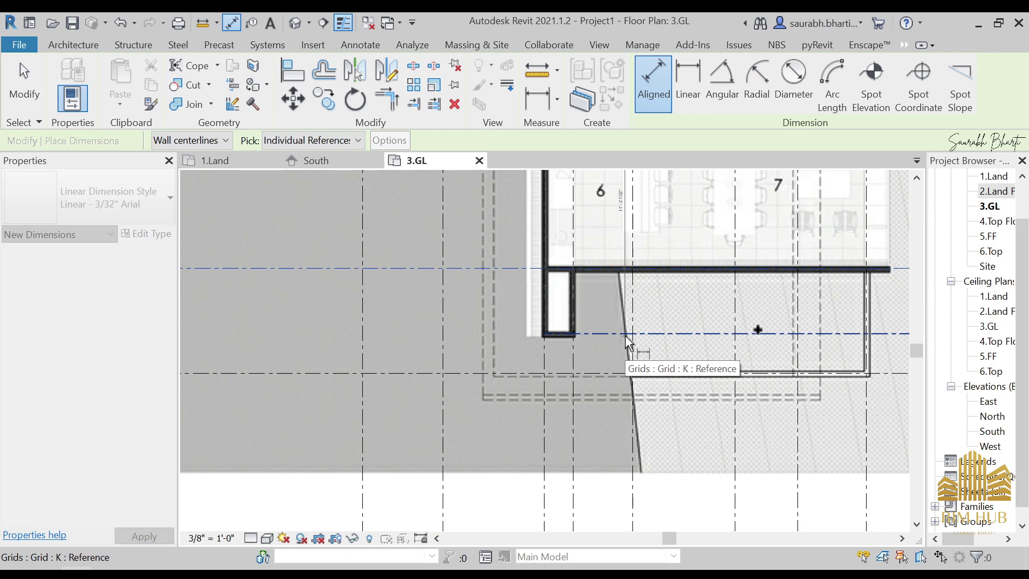
click(719, 343)
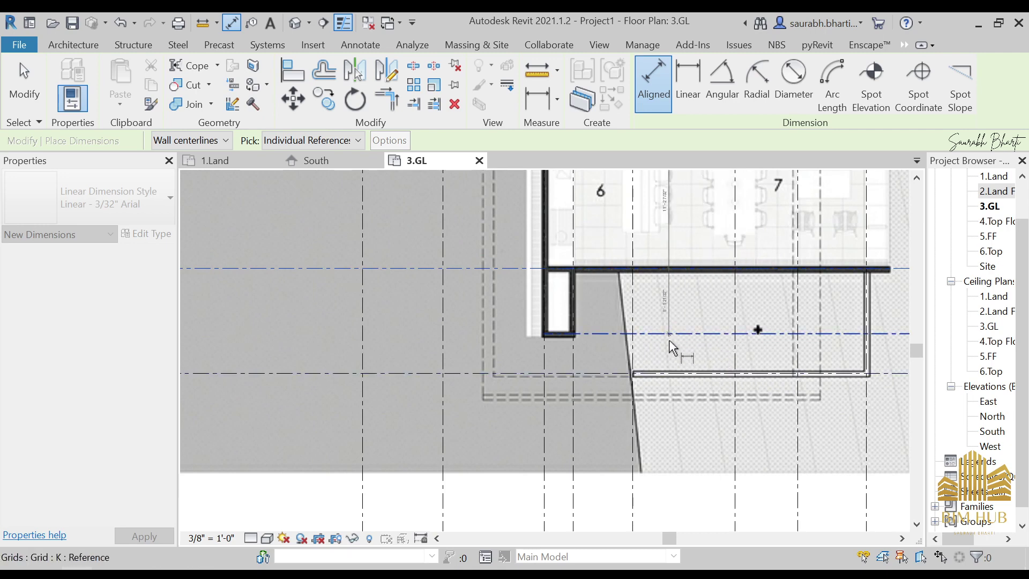
scroll(621, 383, down, 5)
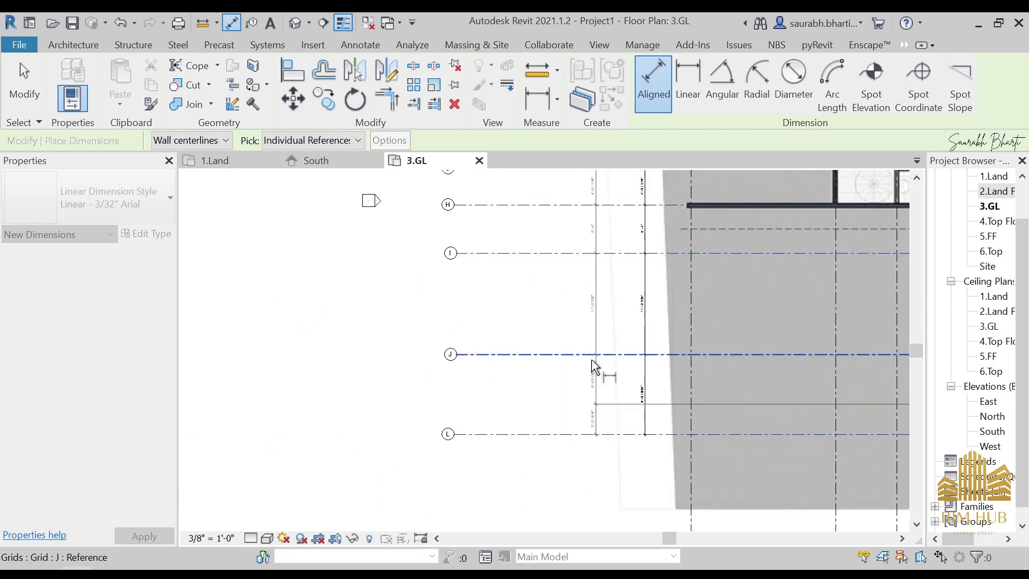
click(602, 369)
scroll(601, 348, up, 1)
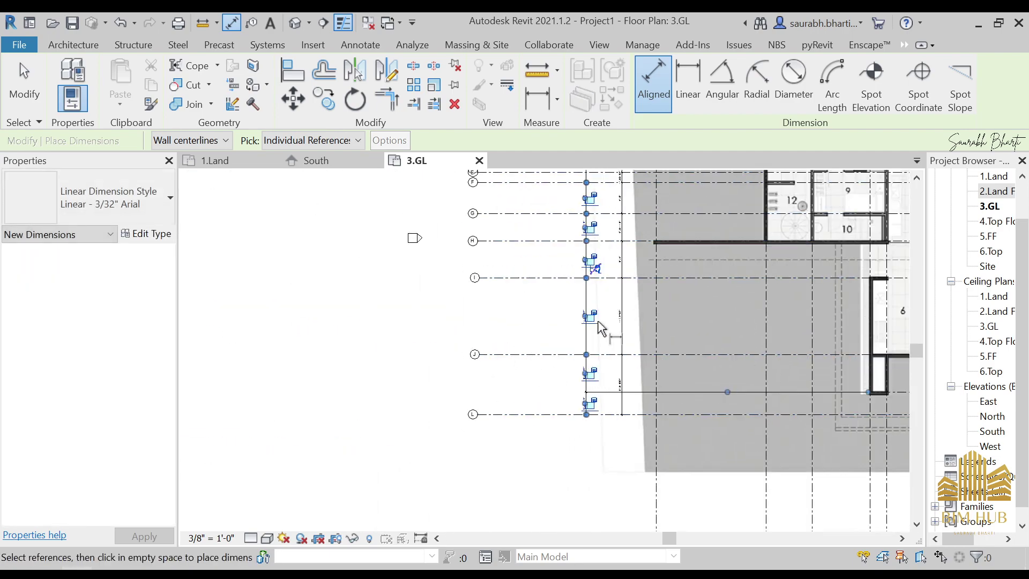
middle_drag(601, 326, 542, 395)
scroll(556, 221, up, 3)
key(Escape)
key(Escape)
scroll(535, 253, up, 3)
middle_drag(636, 253, 498, 278)
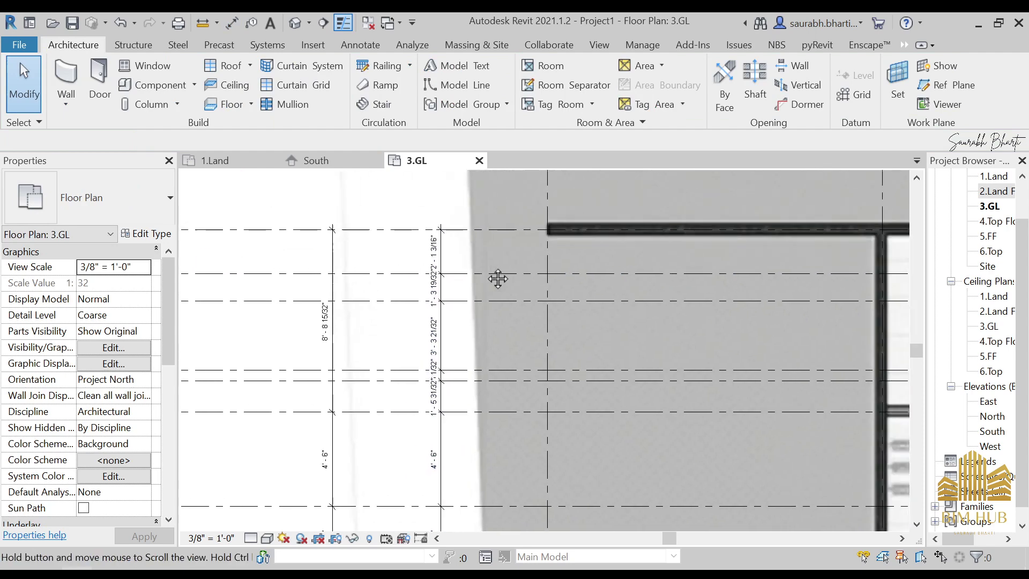
Step: Set the spacing between horizontal grids A and B to 2'-0" by moving grid B
scroll(559, 265, up, 3)
middle_drag(559, 265, 707, 305)
scroll(614, 272, down, 2)
scroll(821, 286, down, 3)
scroll(862, 288, up, 3)
click(862, 279)
scroll(497, 278, up, 2)
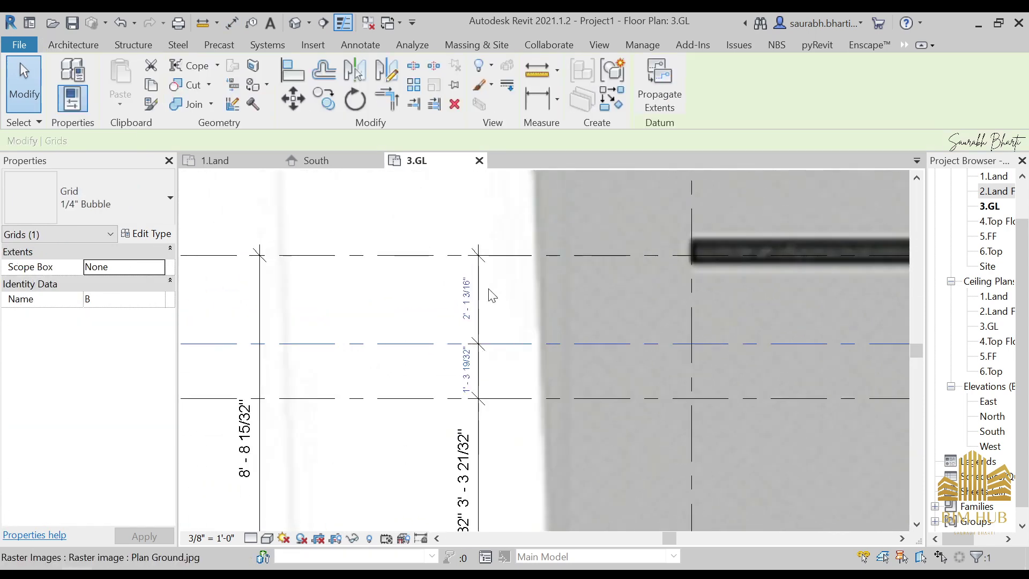
click(475, 300)
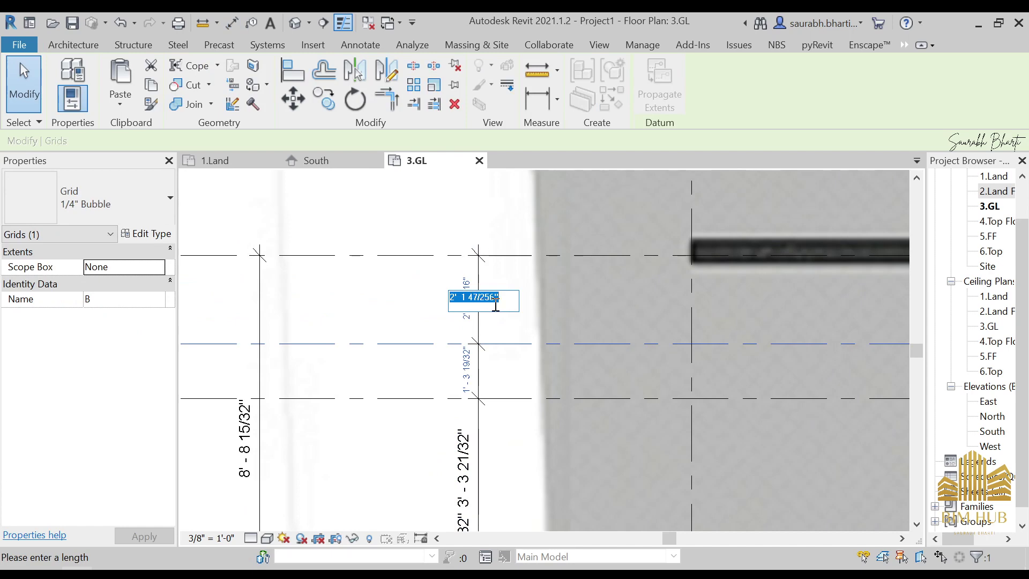
key(Return)
scroll(787, 309, down, 4)
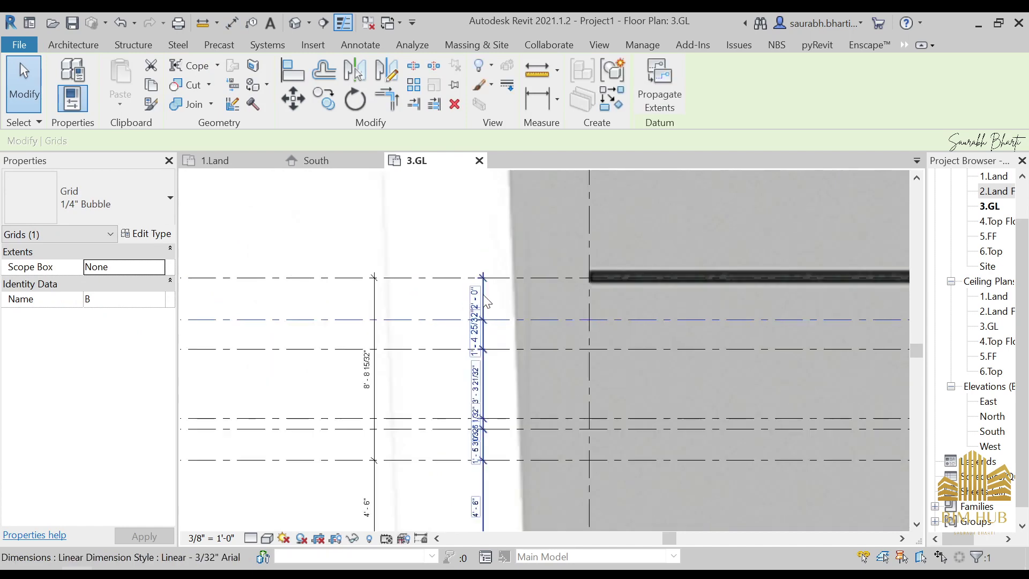
Step: Set the spacing between grids A and B to 2'-2", with grid B as the one that moves
scroll(764, 331, up, 4)
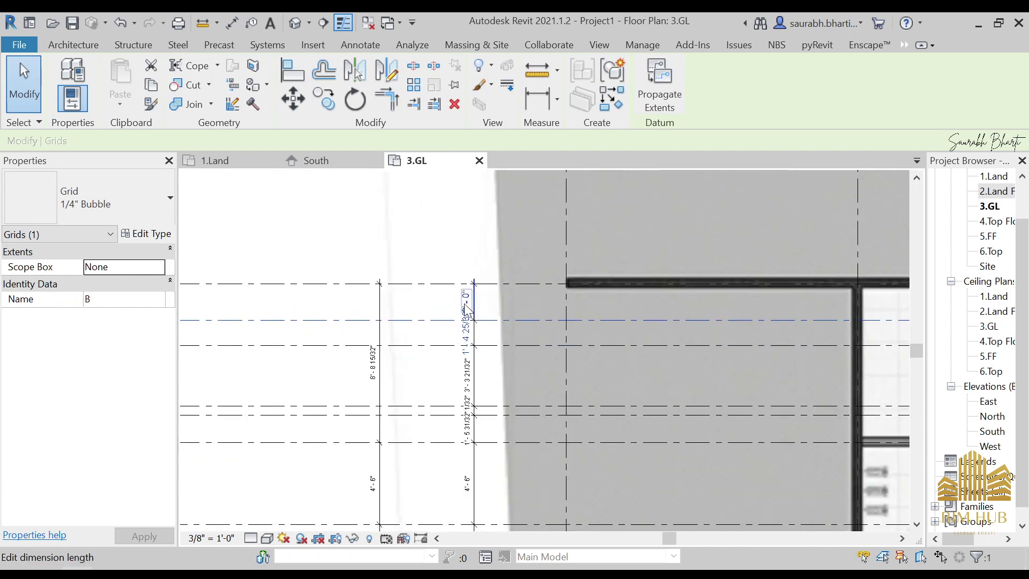
click(471, 301)
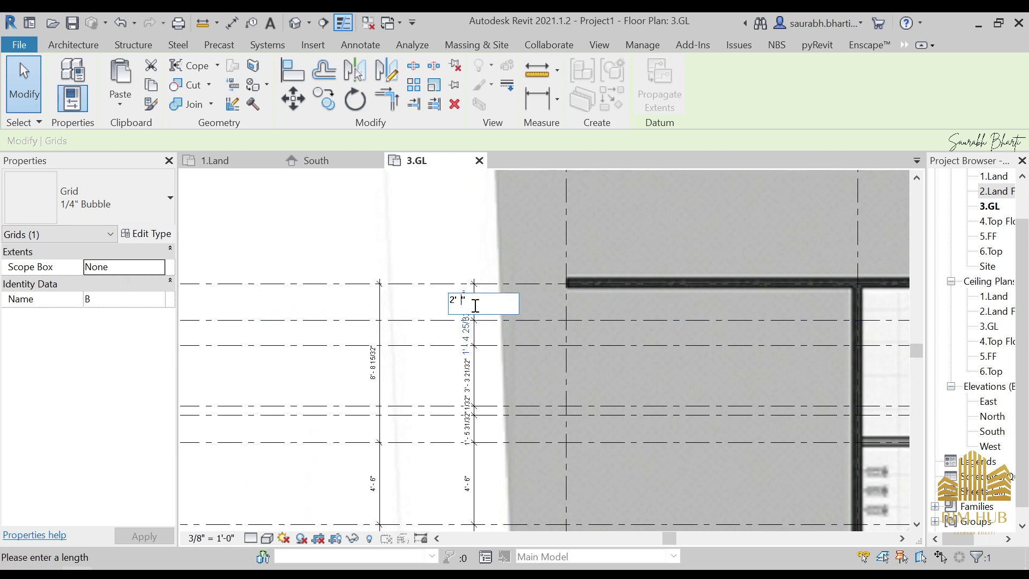
key(Return)
click(606, 301)
key(Return)
Step: Examine how horizontal grid C lines up with the interior walls across the house
click(511, 335)
click(517, 345)
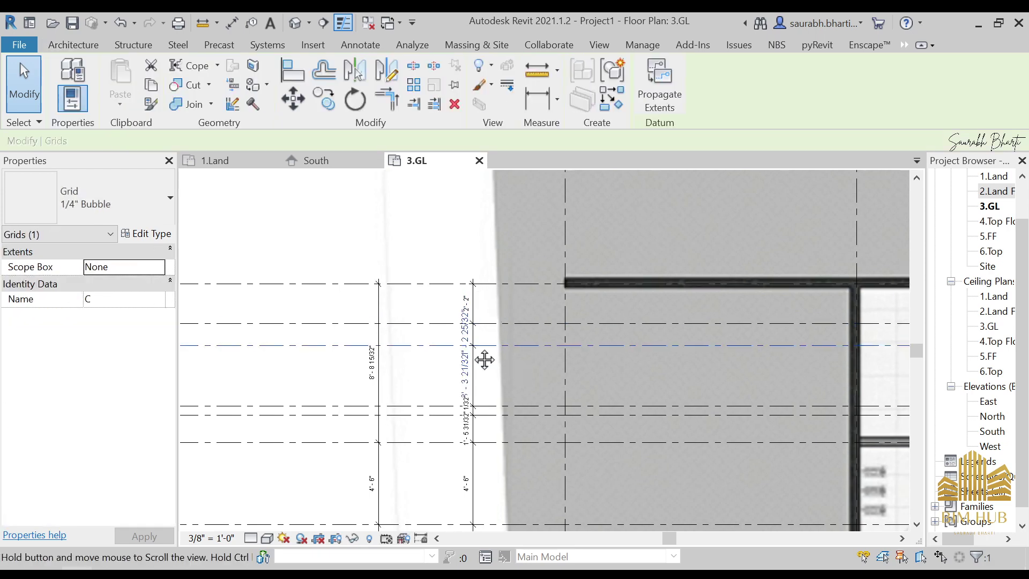
scroll(484, 360, down, 5)
scroll(694, 247, up, 3)
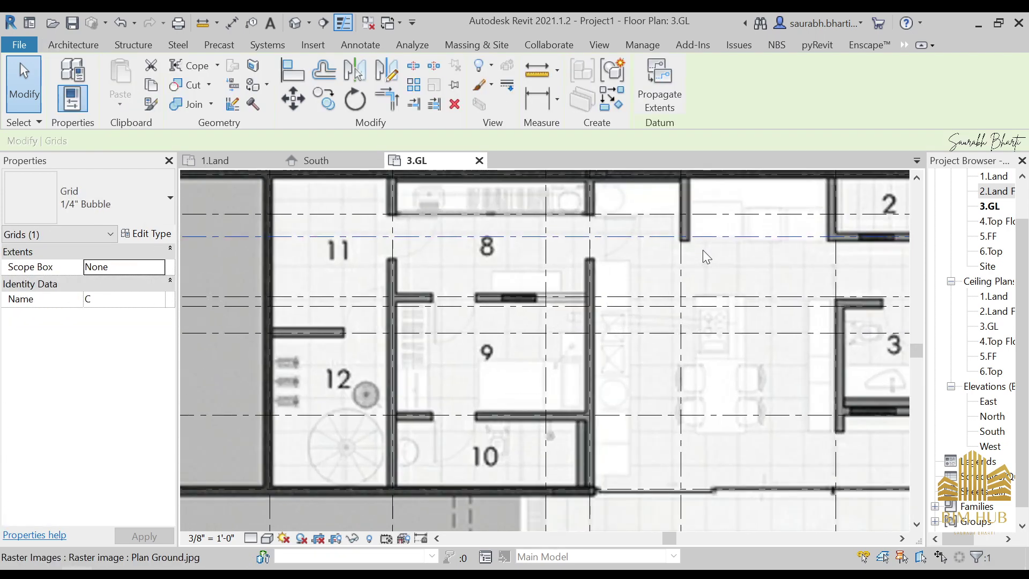
middle_drag(734, 254, 875, 315)
middle_drag(586, 310, 1026, 346)
key(Escape)
Step: Place a separate aligned dimension between horizontal grids A and C, just east of the existing dimension strings
middle_drag(456, 336, 480, 336)
key(d)
key(i)
click(455, 259)
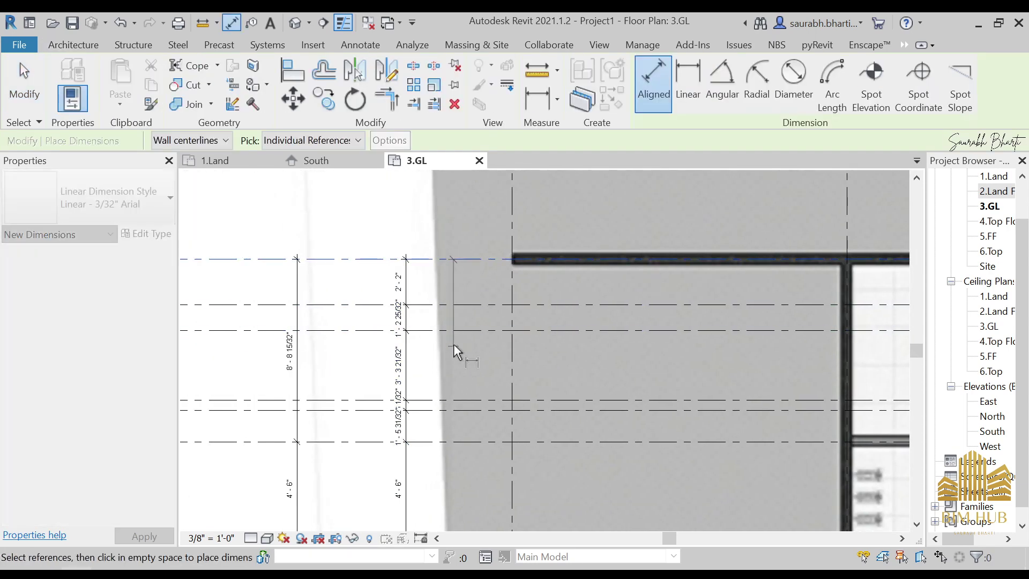
click(457, 330)
click(475, 292)
key(Escape)
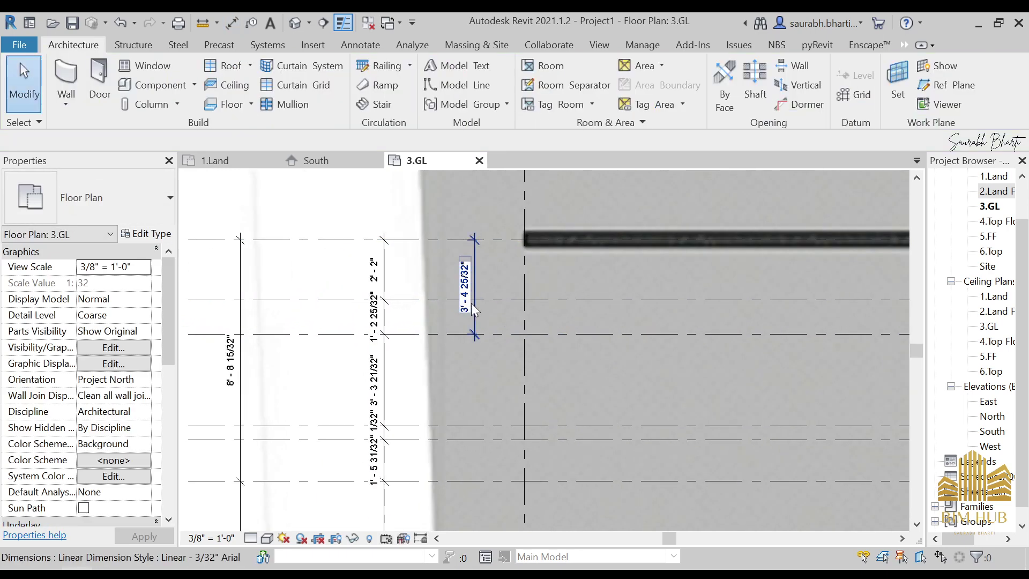
scroll(403, 314, up, 3)
key(Escape)
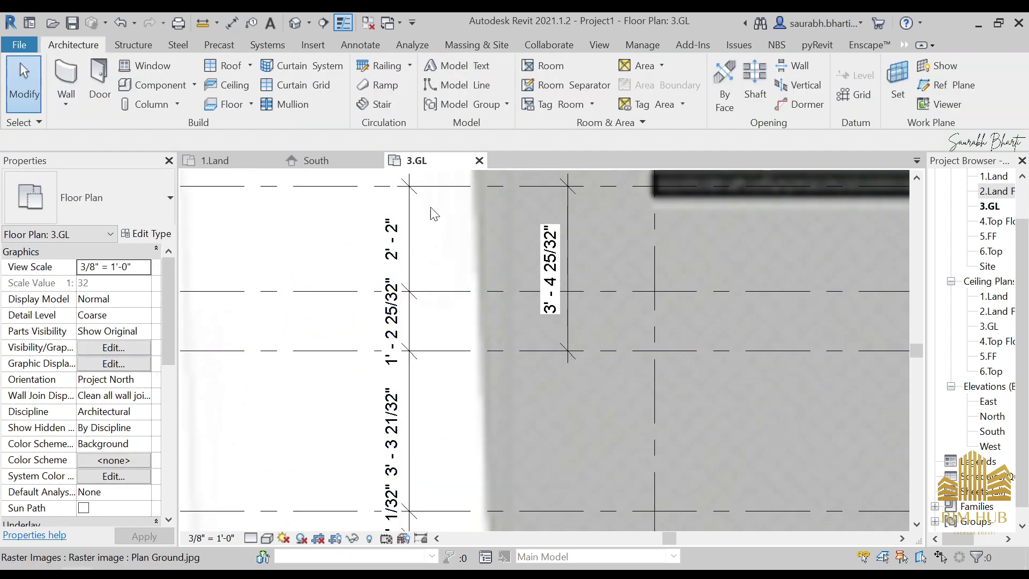
Step: Set the spacing between grids B and C to 1'-4" by moving grid C
click(480, 350)
click(392, 320)
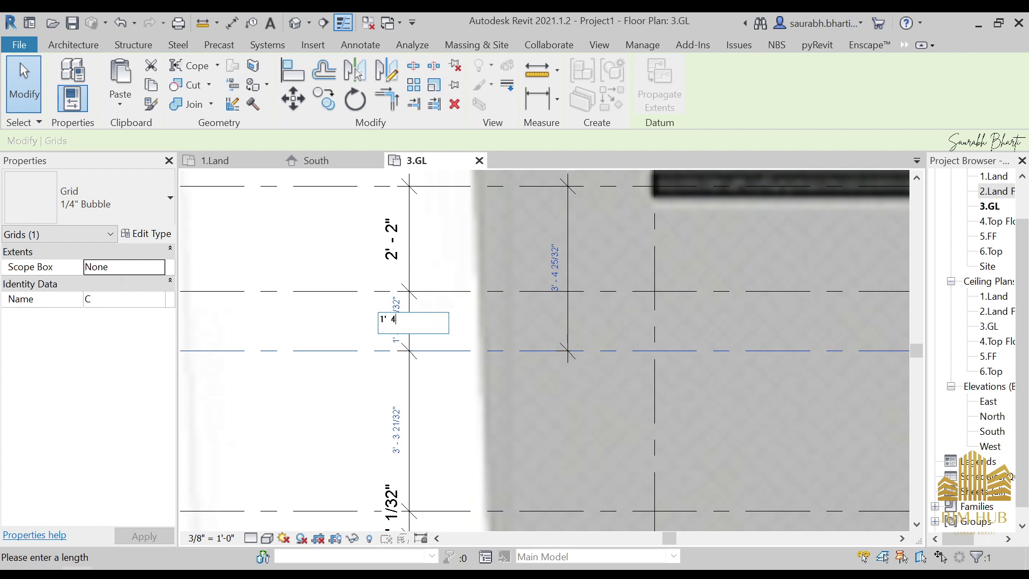
text(1' 4)
key(Return)
Step: Delete the separate dimension between grids A and C
click(567, 325)
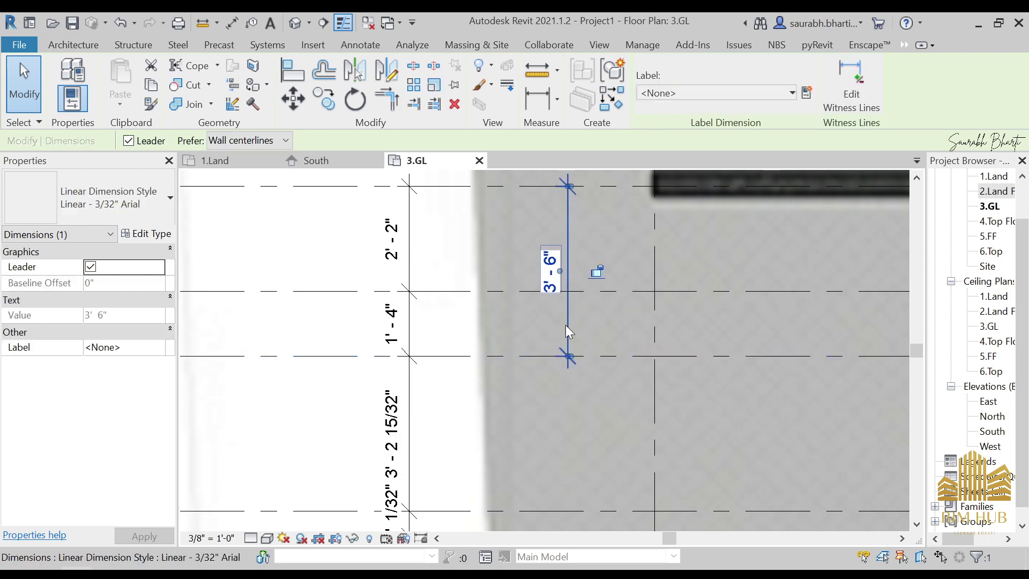
key(Delete)
scroll(542, 337, down, 5)
middle_drag(690, 342, 344, 357)
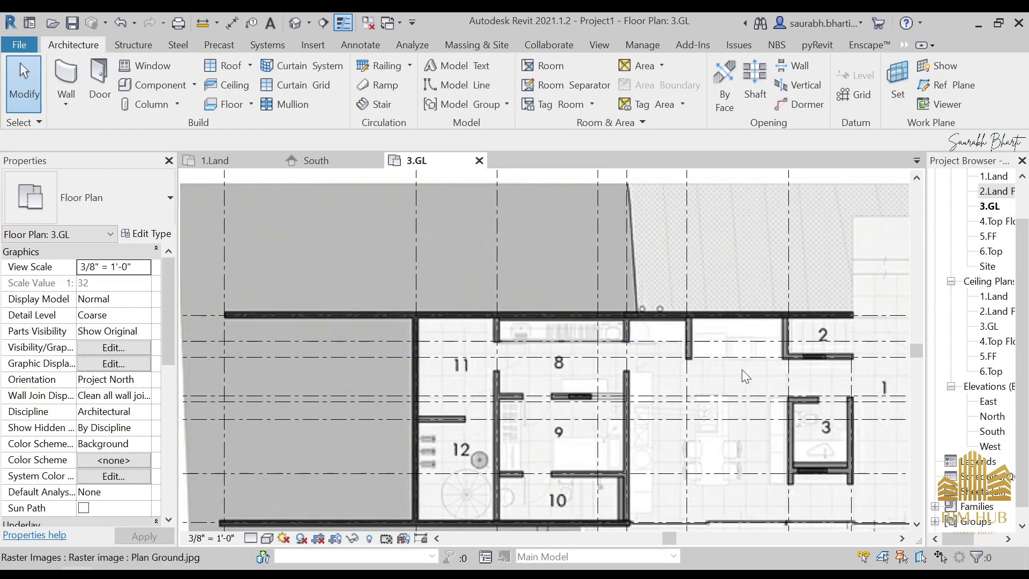
Step: Measure the distance between grids A and C with the aligned dimension tool without placing a dimension
middle_drag(607, 367, 924, 356)
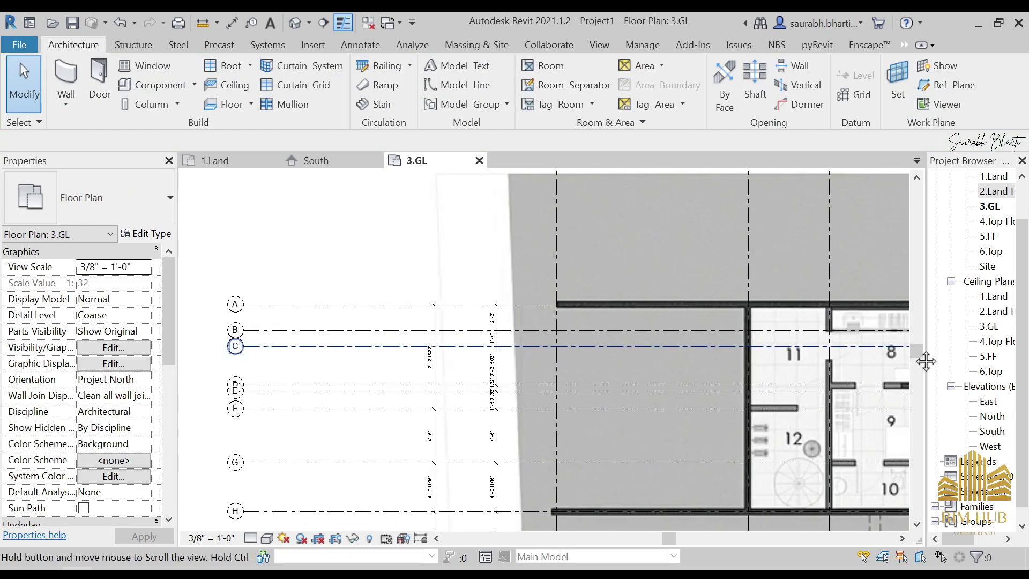
key(i)
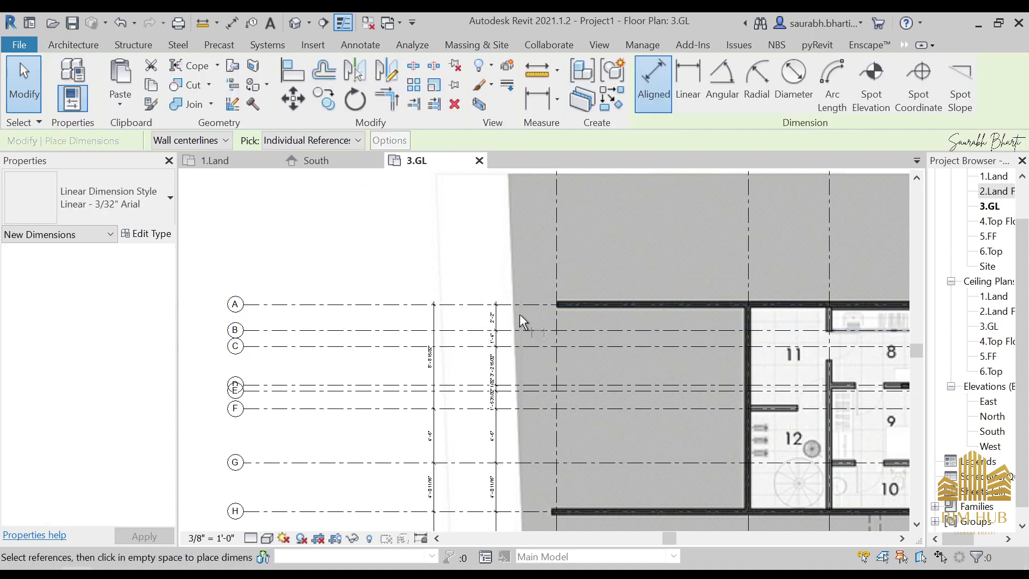
click(519, 305)
click(516, 345)
scroll(518, 317, up, 3)
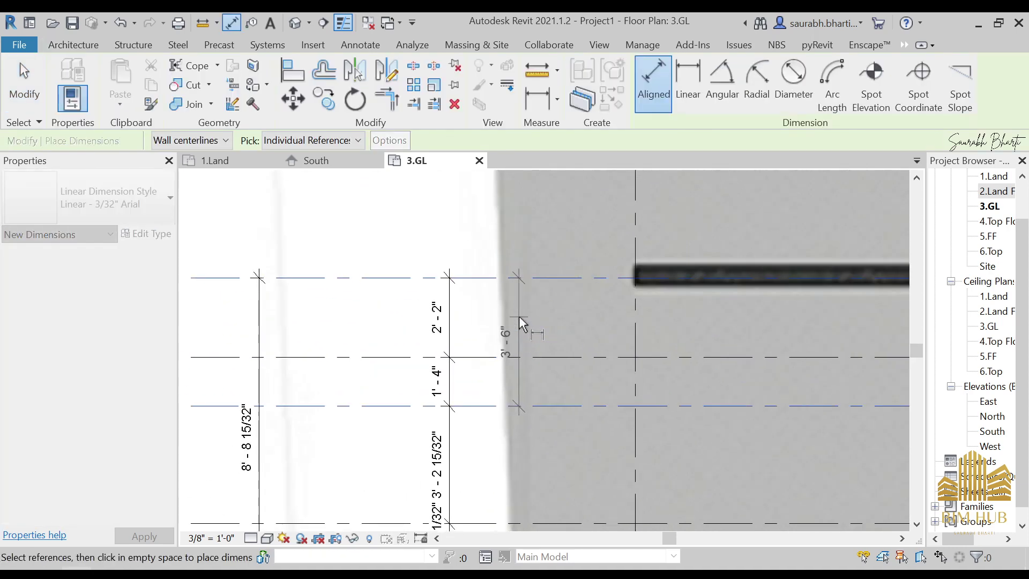
key(Escape)
key(Escape)
scroll(517, 321, down, 3)
scroll(510, 382, up, 2)
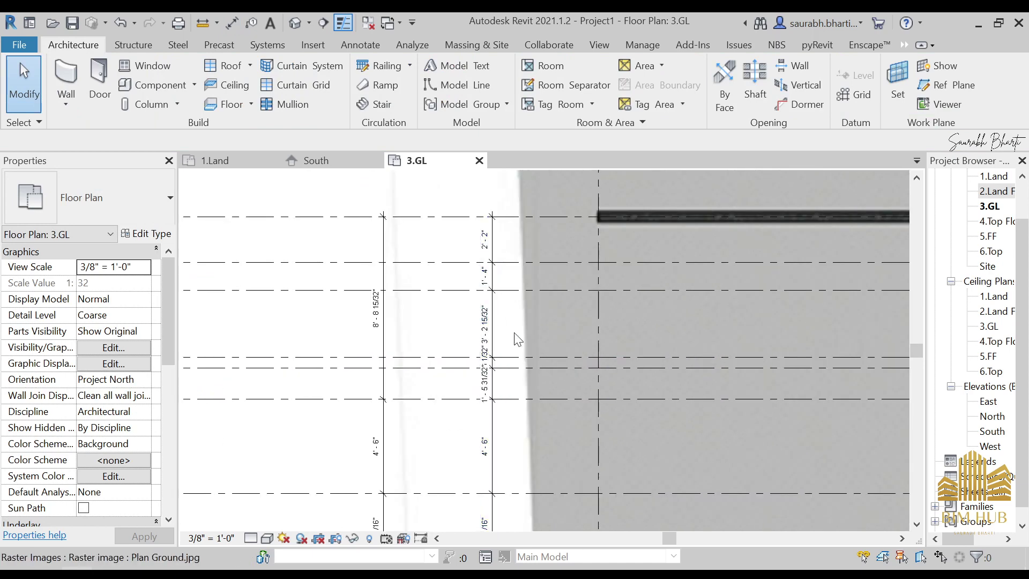
click(387, 380)
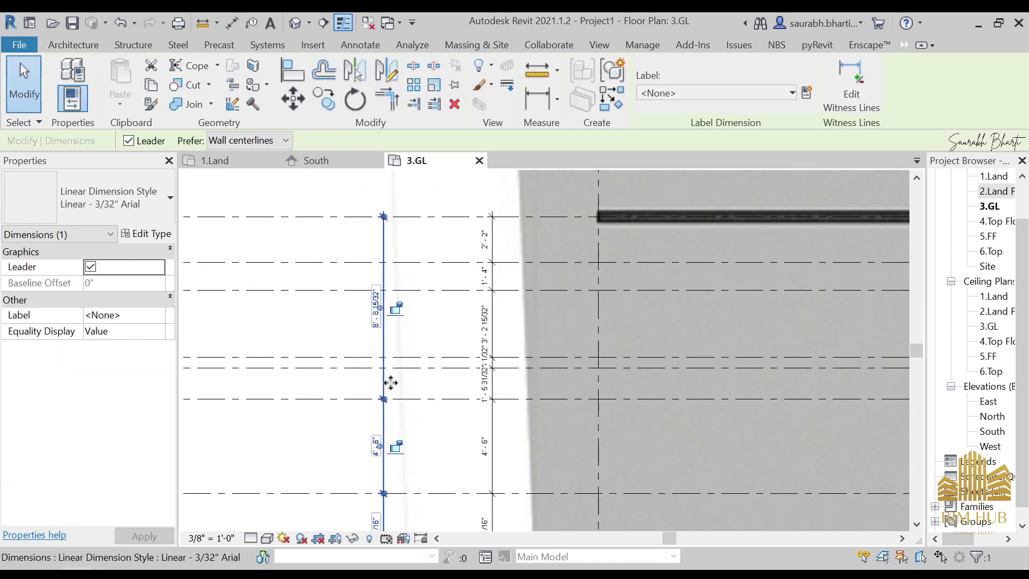
key(Escape)
click(402, 296)
key(Escape)
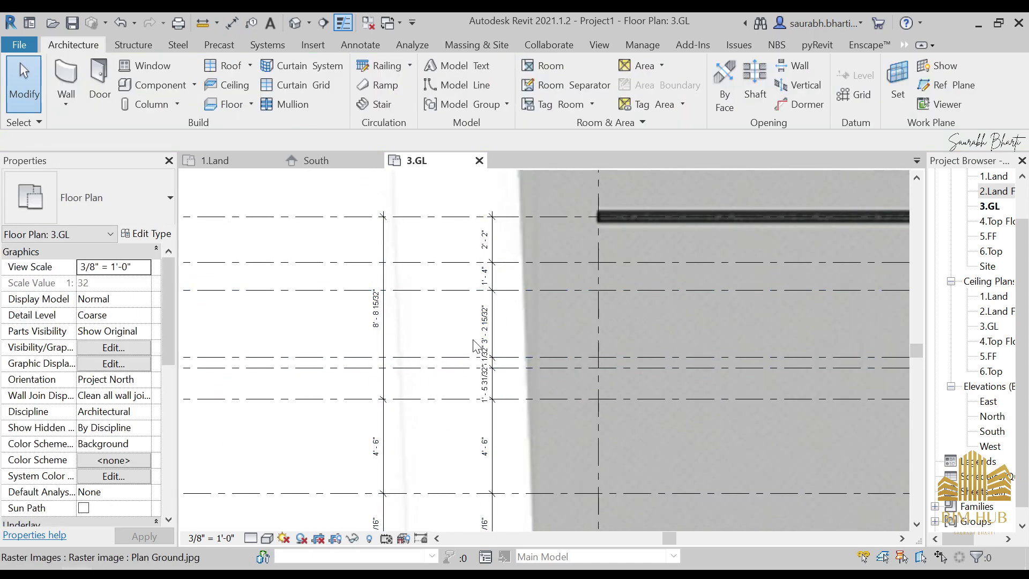
scroll(584, 298, down, 2)
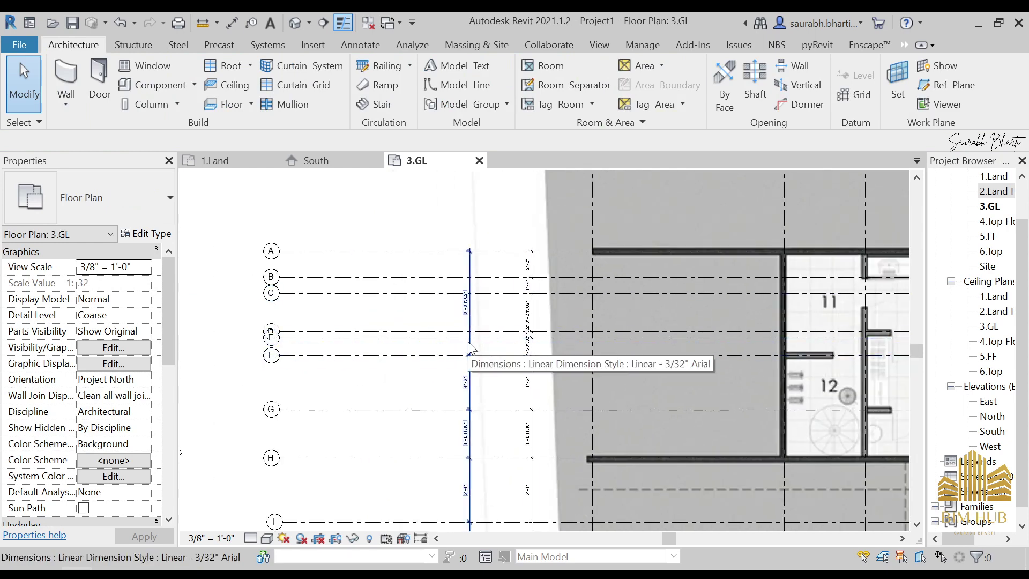
scroll(545, 302, up, 2)
scroll(568, 330, down, 3)
Step: Measure the distance between grids C and D with the aligned dimension tool, leaving no dimension in the view
middle_drag(710, 360, 629, 369)
scroll(755, 356, up, 1)
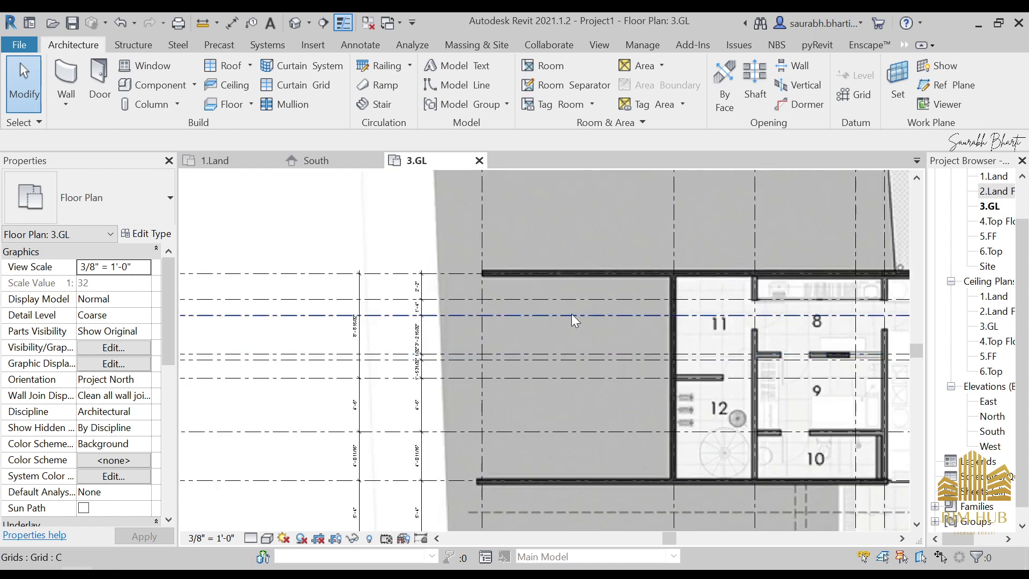
key(d)
key(i)
click(554, 316)
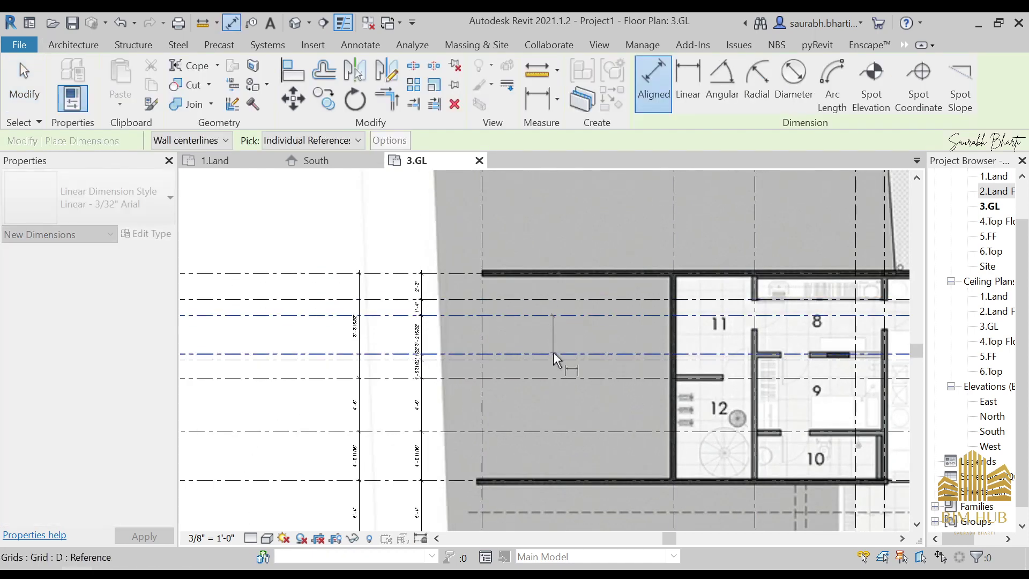
scroll(559, 340, up, 6)
scroll(558, 341, down, 6)
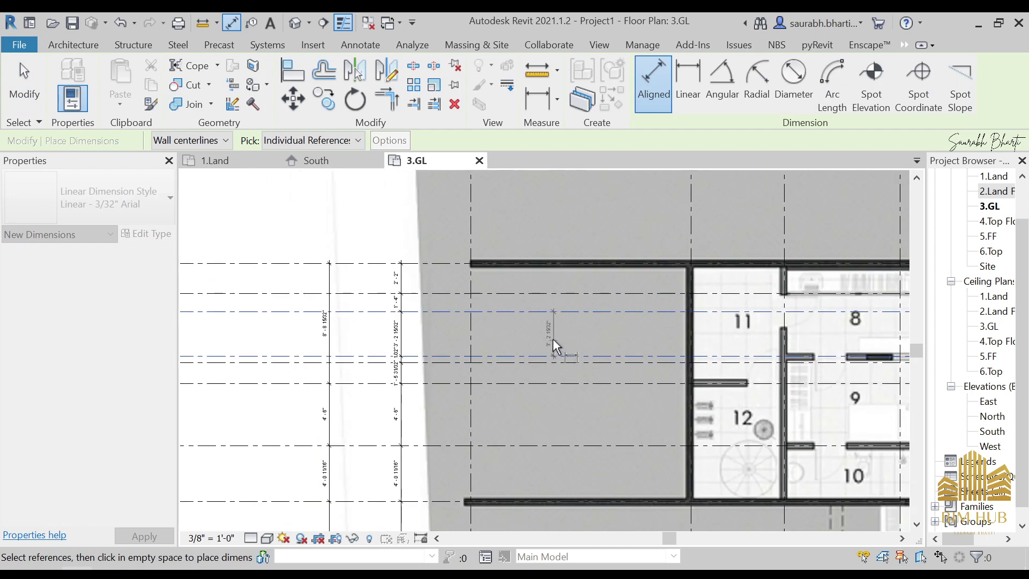
key(Escape)
scroll(442, 343, up, 3)
key(Escape)
key(Escape)
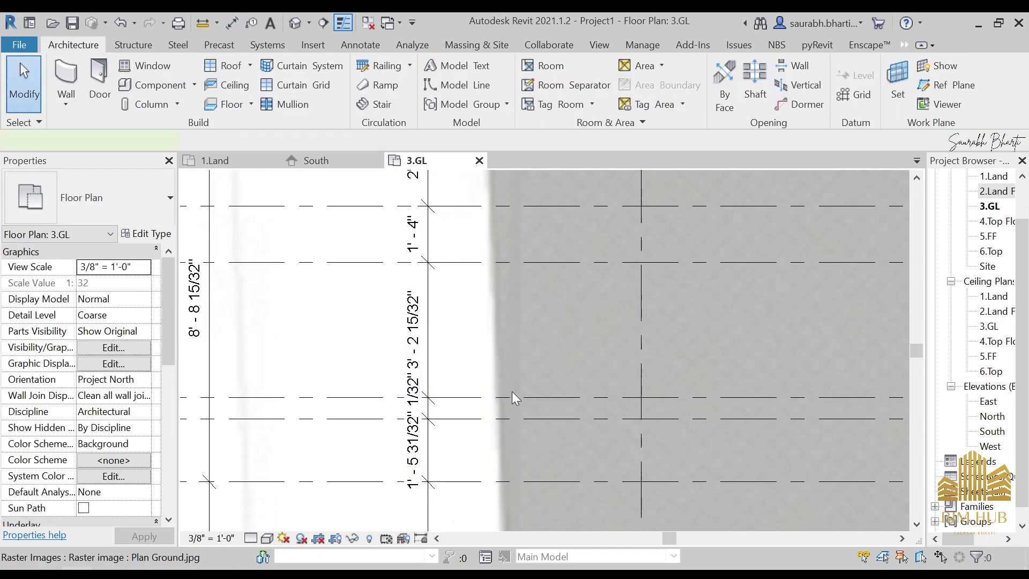
Step: Set the spacing between grids C and D to 3'-3" by moving grid D
click(468, 393)
click(470, 397)
click(414, 329)
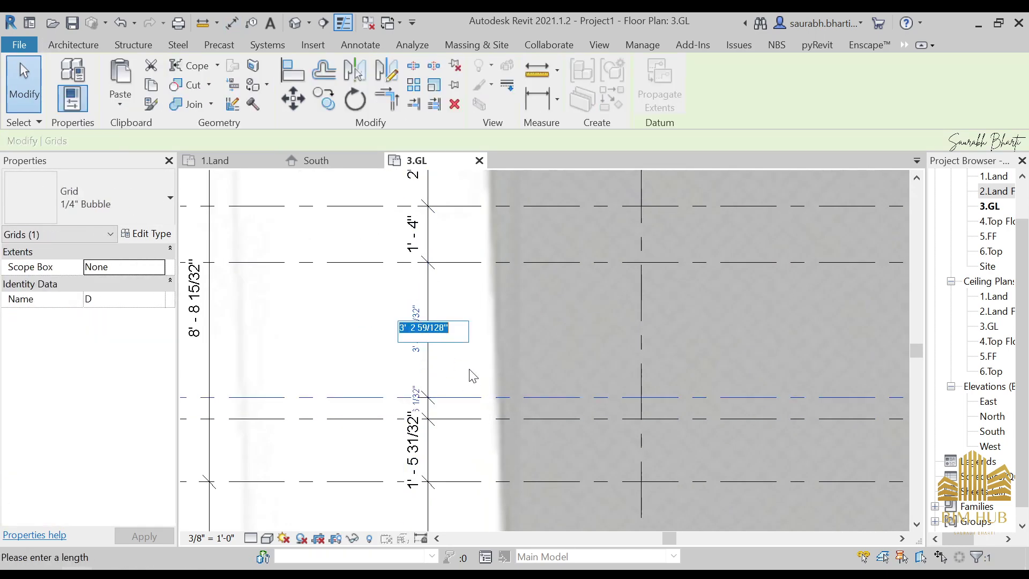
scroll(464, 367, down, 1)
scroll(464, 367, down, 3)
middle_drag(573, 375, 540, 381)
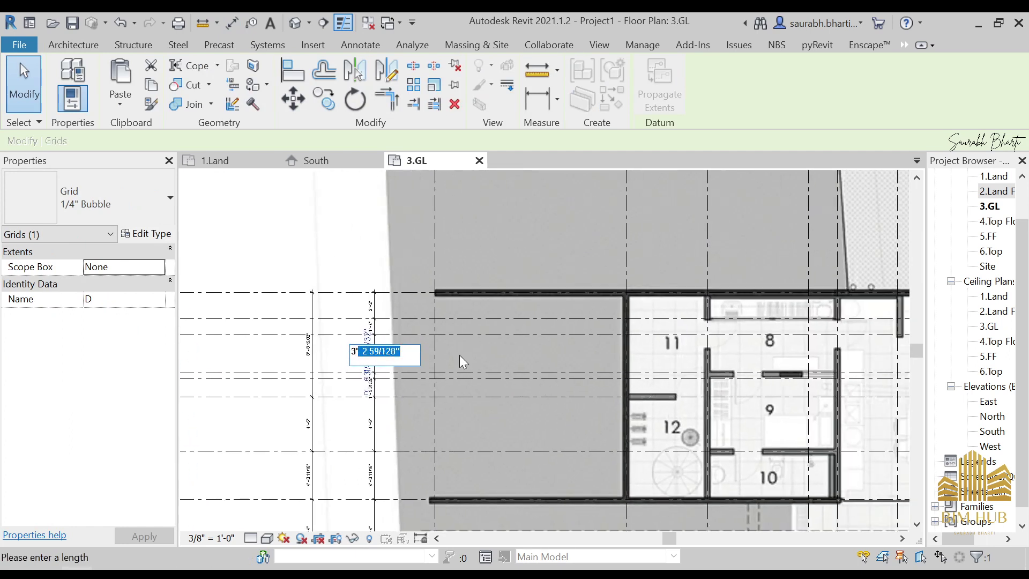
text(3'3)
key(Return)
key(Escape)
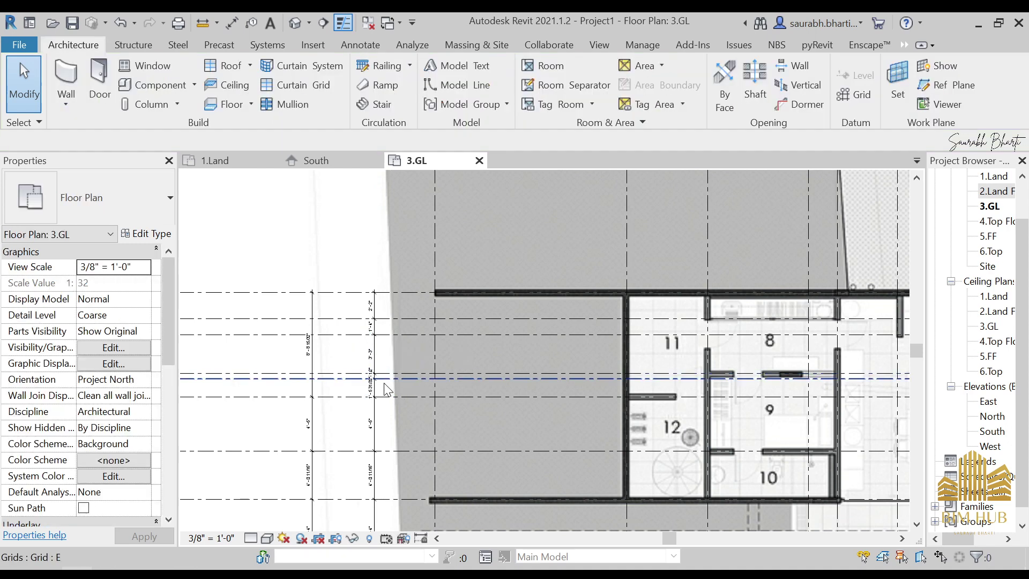
Step: Examine the spacing between grids D and E and how grid E lines up with the walls along the plan
scroll(384, 383, up, 2)
click(396, 370)
key(Escape)
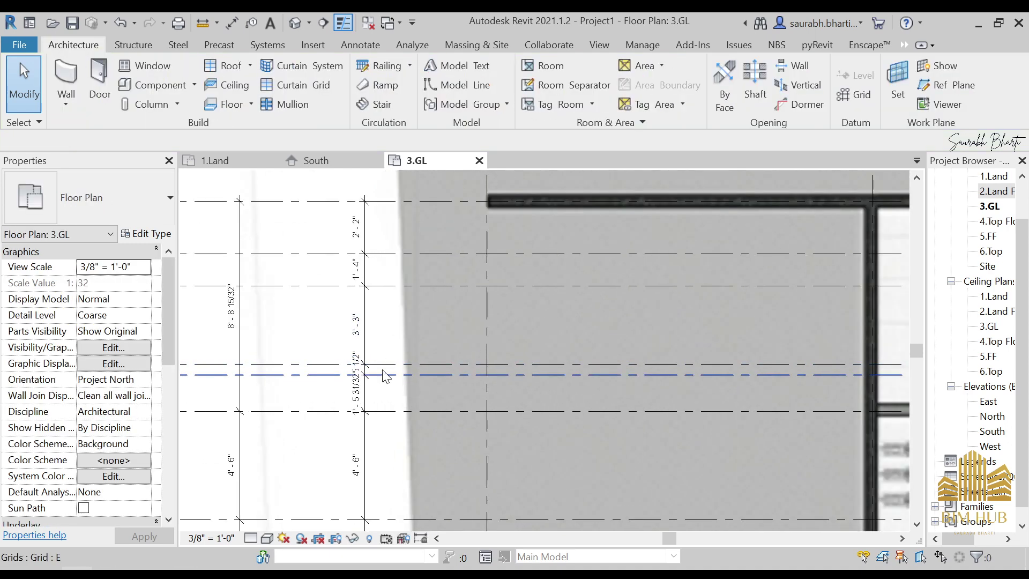
click(381, 374)
scroll(375, 375, up, 4)
scroll(367, 380, up, 3)
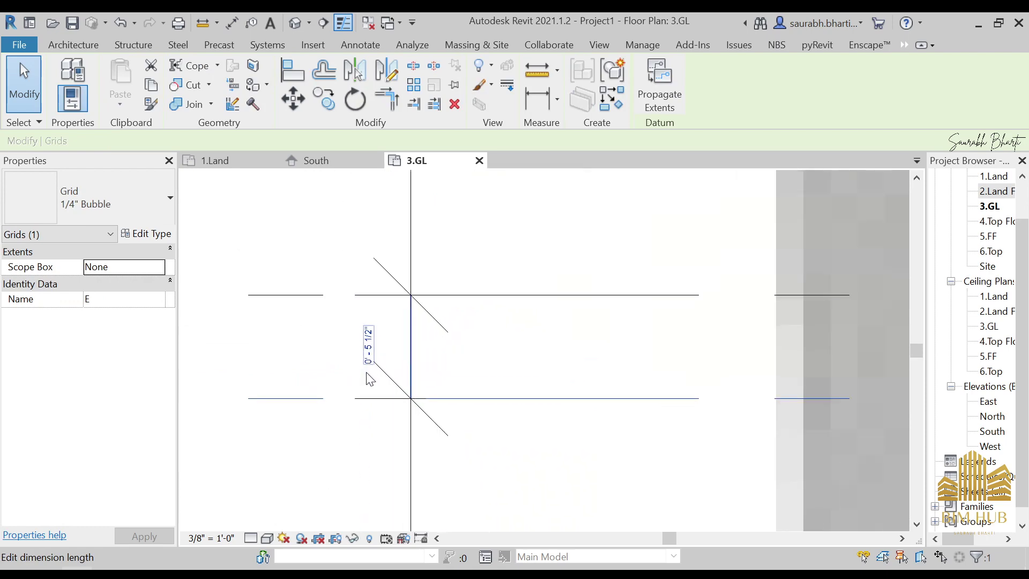
scroll(369, 359, down, 8)
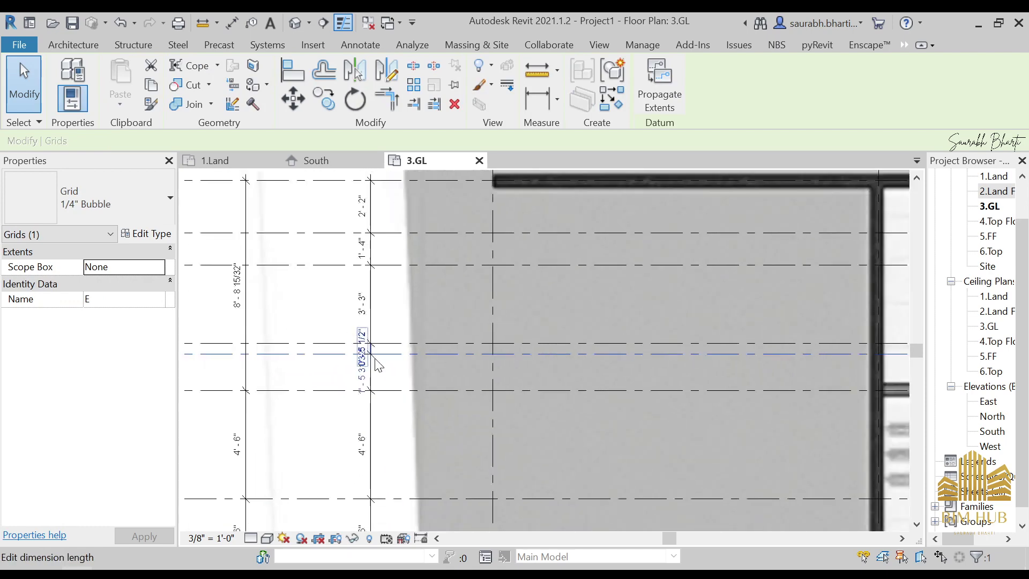
scroll(606, 375, up, 2)
middle_drag(651, 351, 417, 346)
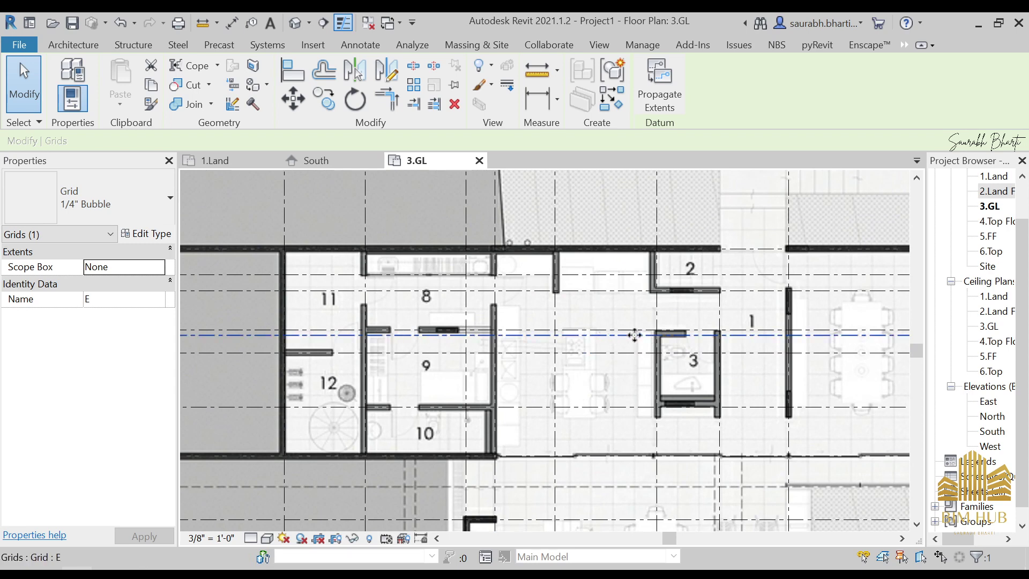
middle_drag(440, 360, 951, 391)
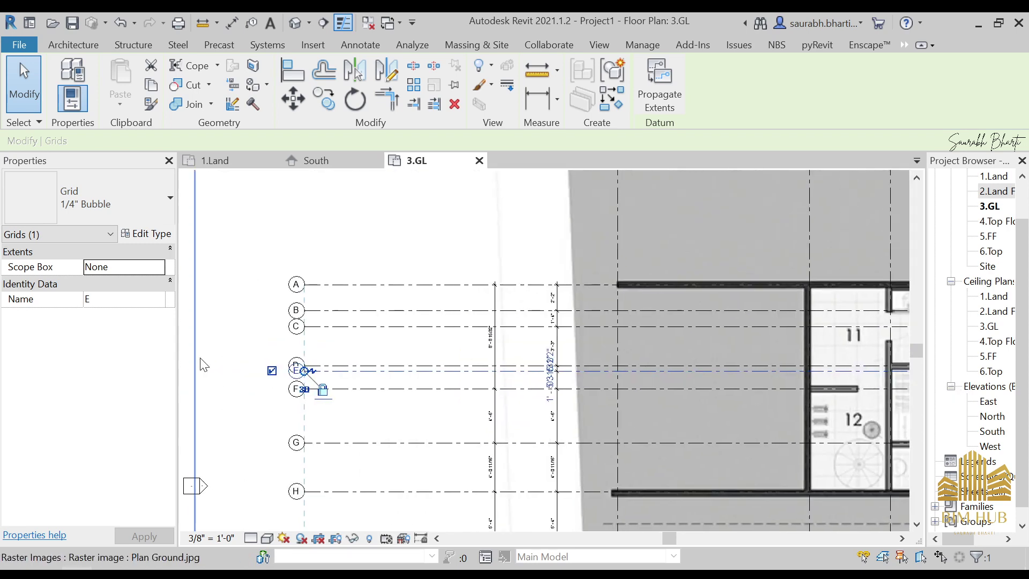
key(Escape)
Step: Examine the dimensions between grids D, E and F and follow grid E across the plan's walls
scroll(476, 386, up, 2)
scroll(518, 375, up, 9)
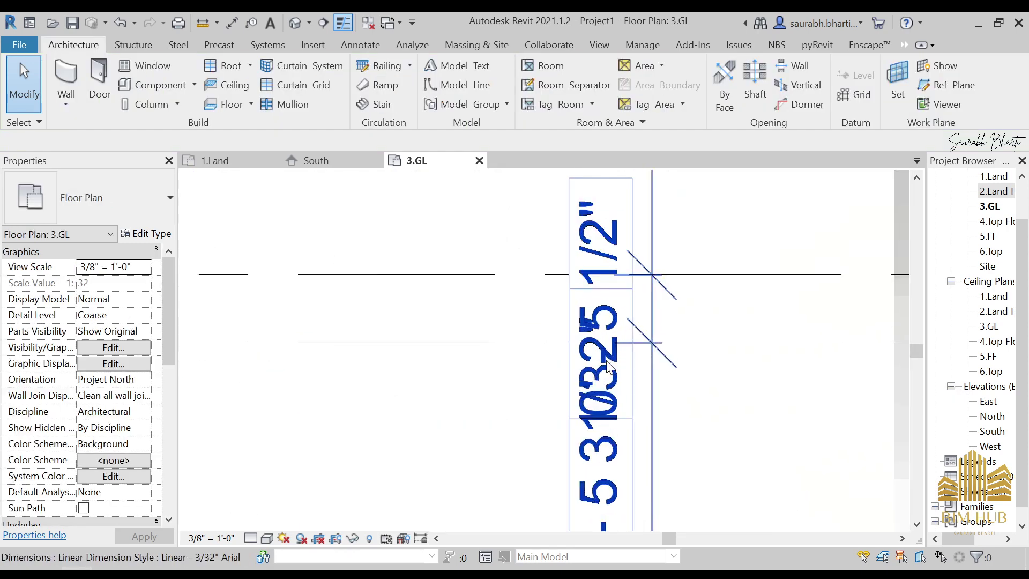
scroll(650, 382, down, 4)
scroll(632, 363, down, 2)
click(632, 362)
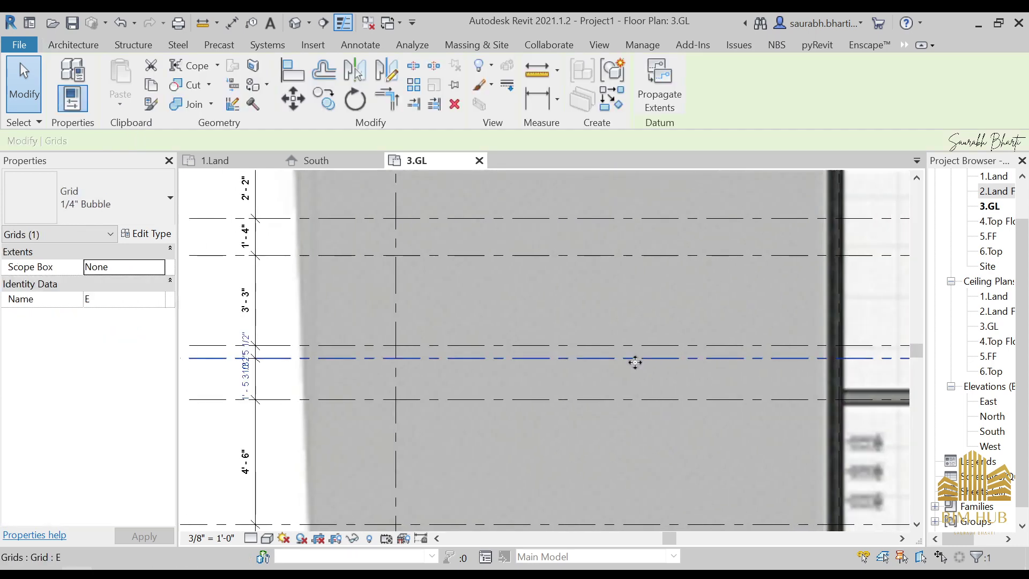
scroll(574, 369, down, 2)
scroll(575, 368, down, 2)
middle_drag(625, 390, 325, 396)
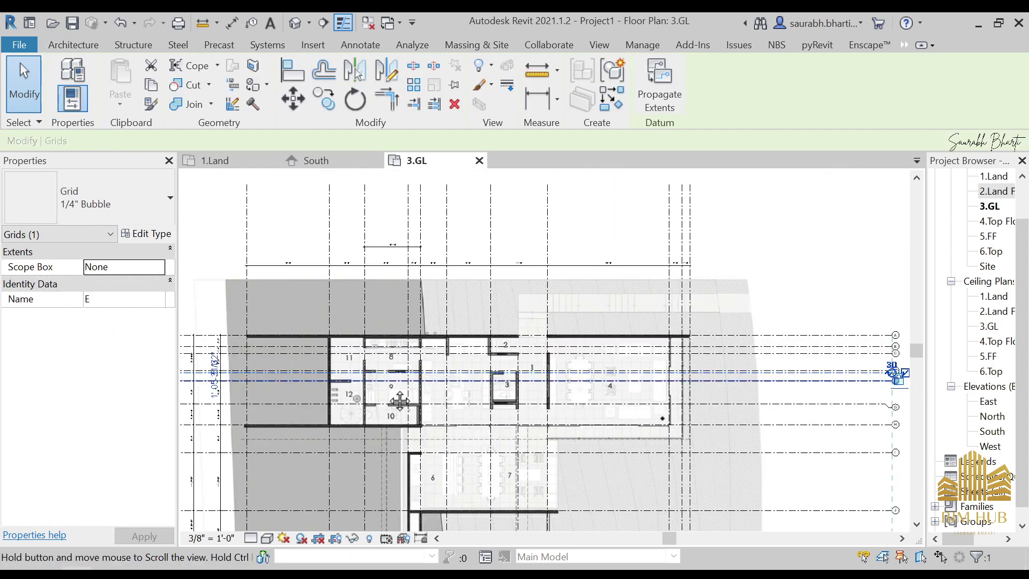
middle_drag(400, 402, 825, 424)
key(Escape)
scroll(587, 321, up, 6)
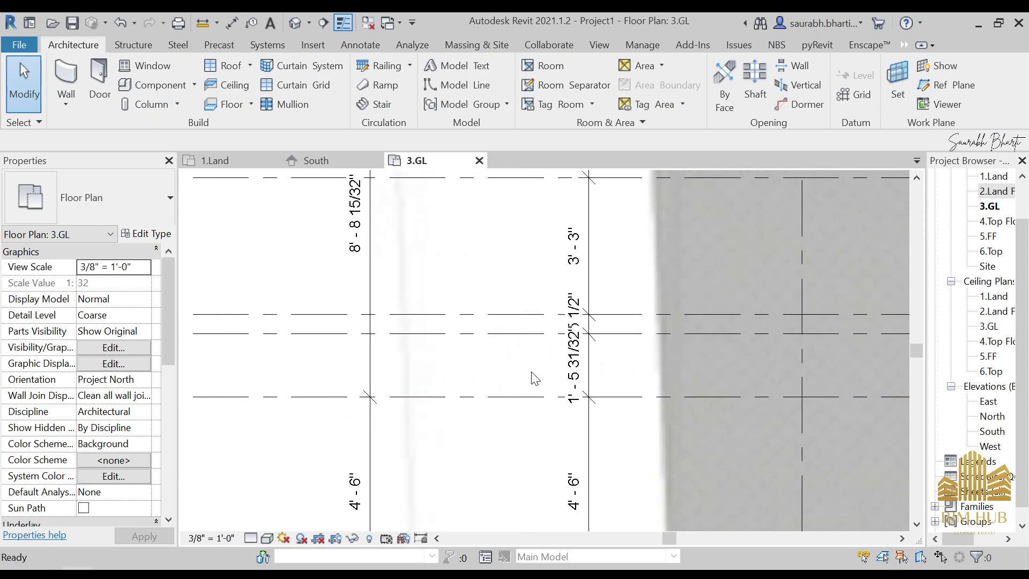
scroll(584, 368, up, 4)
scroll(589, 349, down, 4)
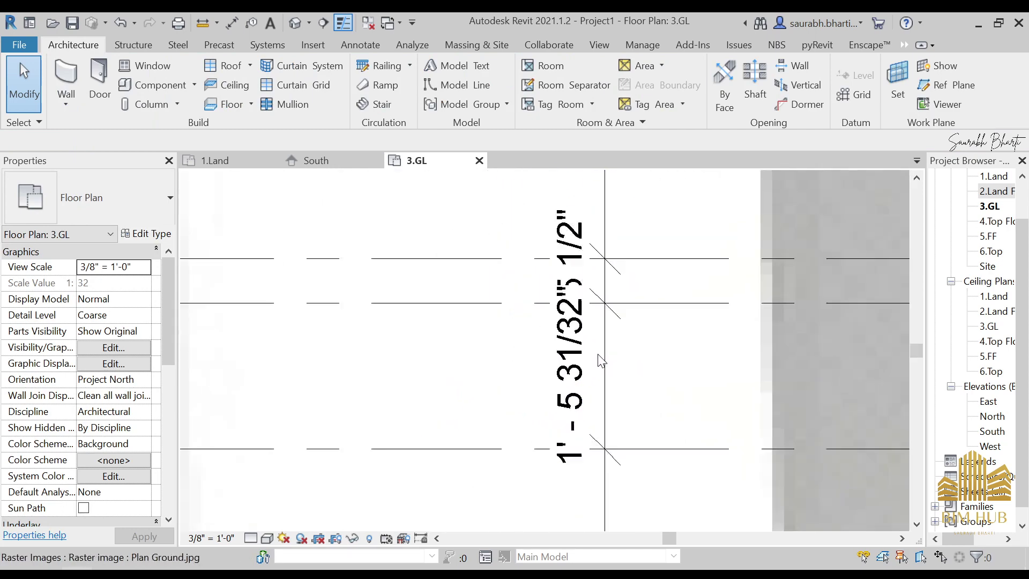
Step: Set the spacing between grids E and F to 1'-6" by moving grid F
click(536, 400)
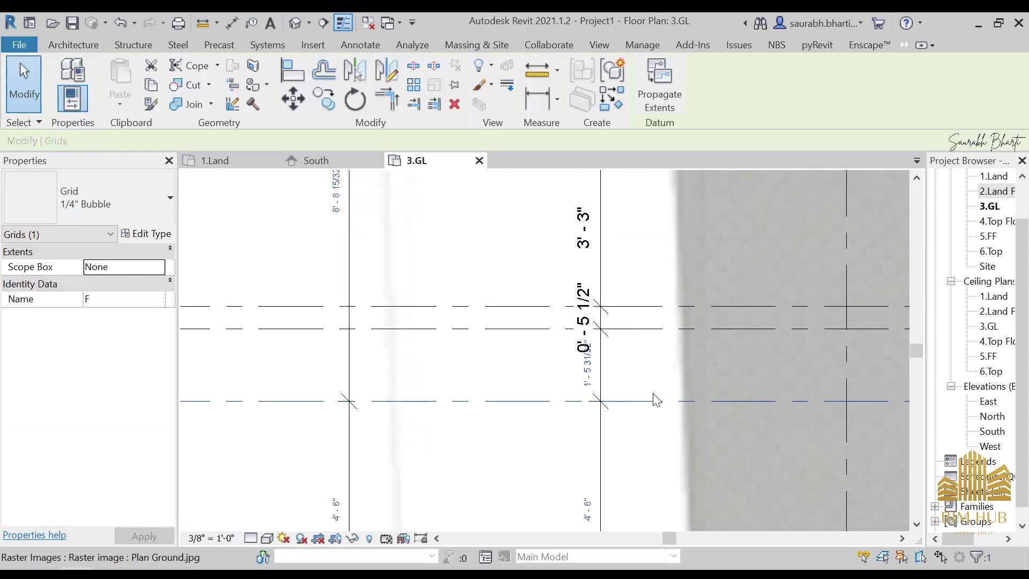
middle_drag(655, 400, 413, 379)
scroll(425, 373, down, 3)
middle_drag(650, 399, 328, 382)
middle_drag(701, 390, 420, 374)
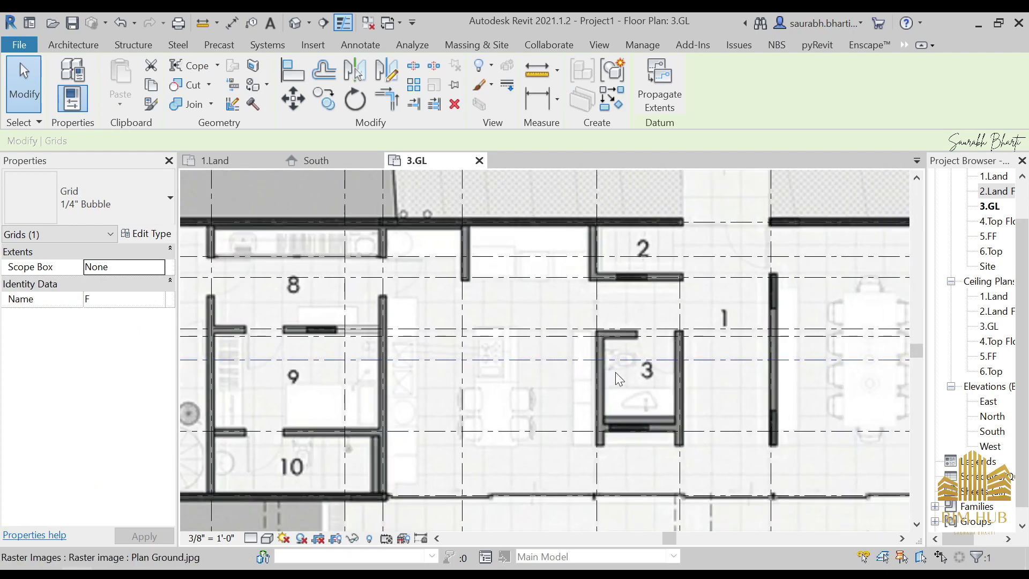
scroll(609, 376, down, 3)
middle_drag(325, 376, 426, 377)
scroll(426, 377, up, 3)
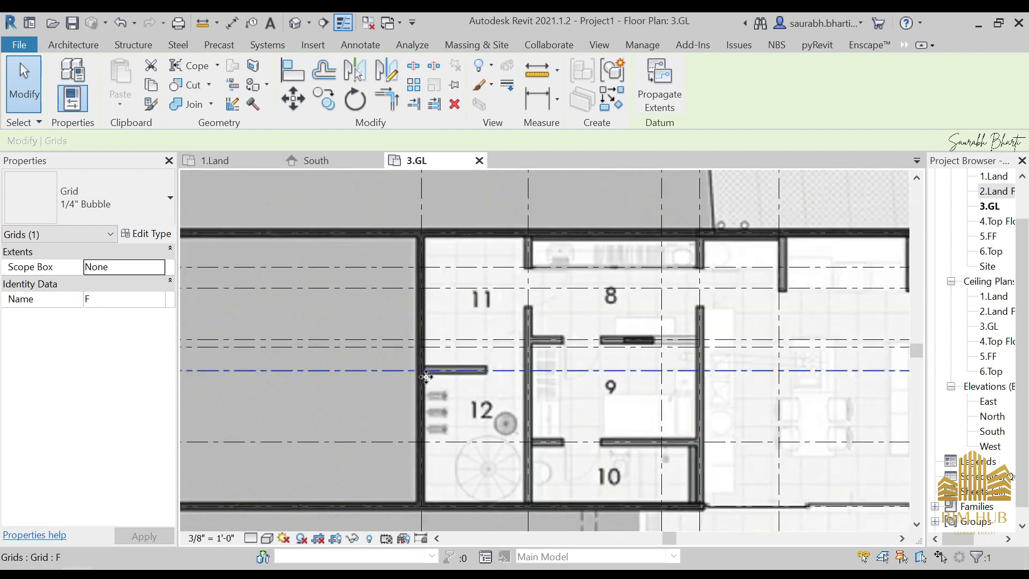
scroll(426, 377, up, 10)
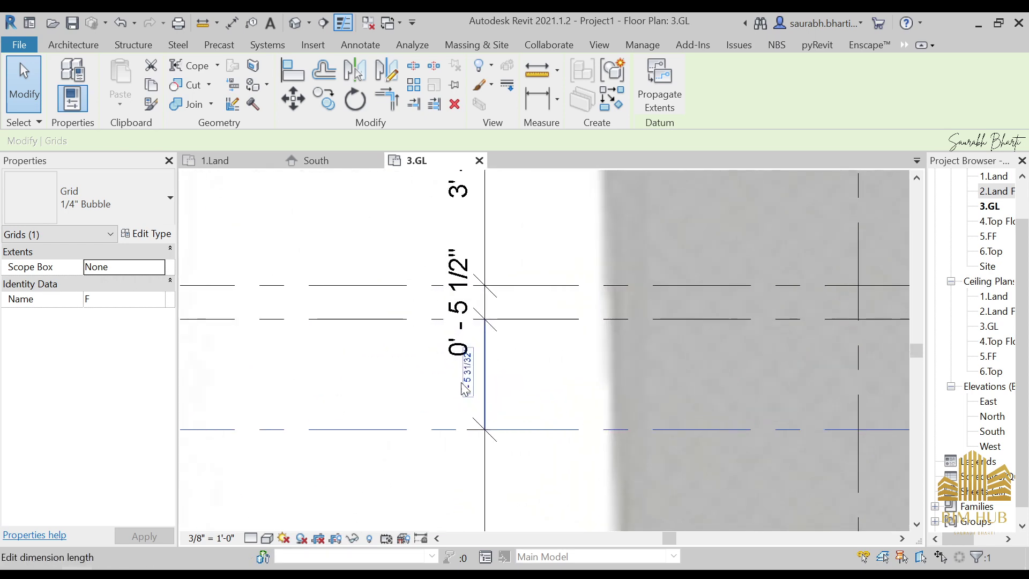
scroll(464, 390, up, 3)
click(481, 368)
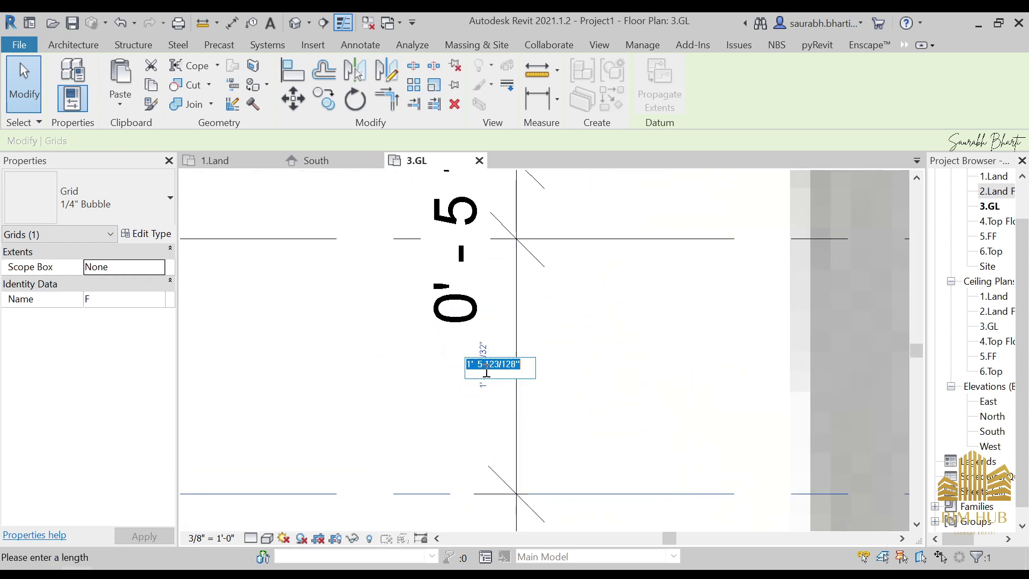
text(1'6)
key(Return)
key(Escape)
Step: Set the spacing between grids F and G to 4'-6" by moving grid G
scroll(590, 430, down, 5)
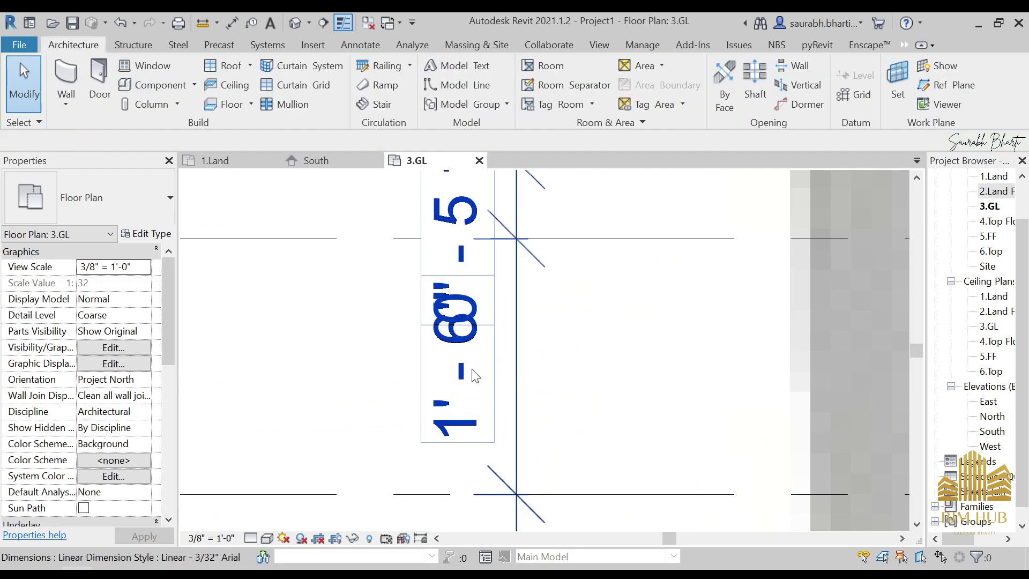
scroll(441, 282, down, 4)
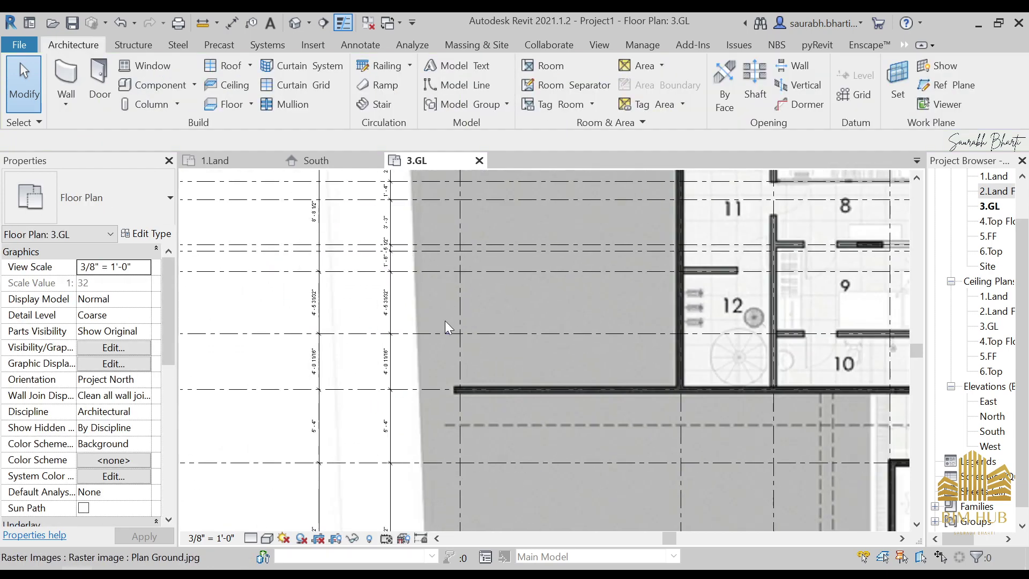
click(529, 331)
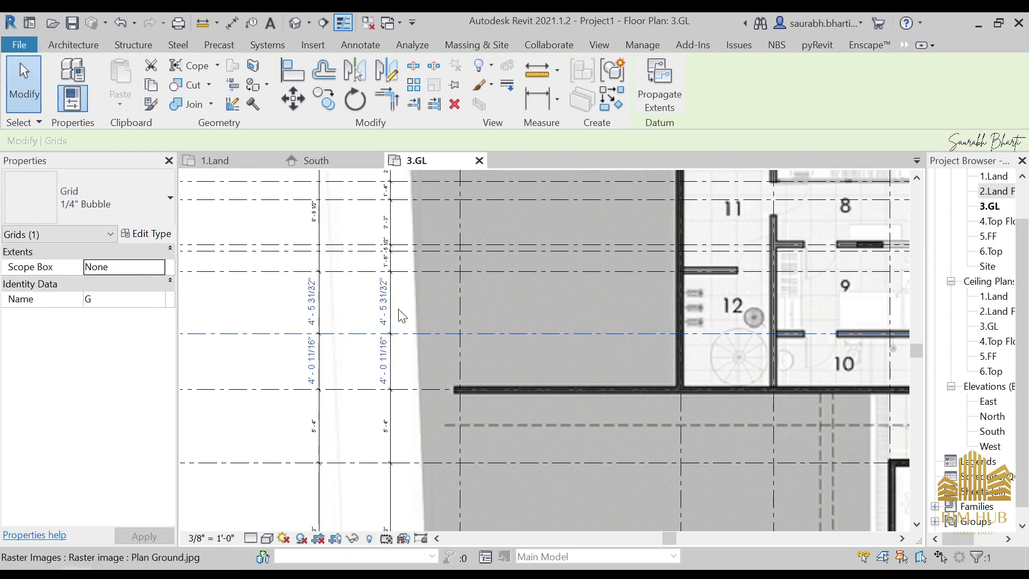
click(388, 311)
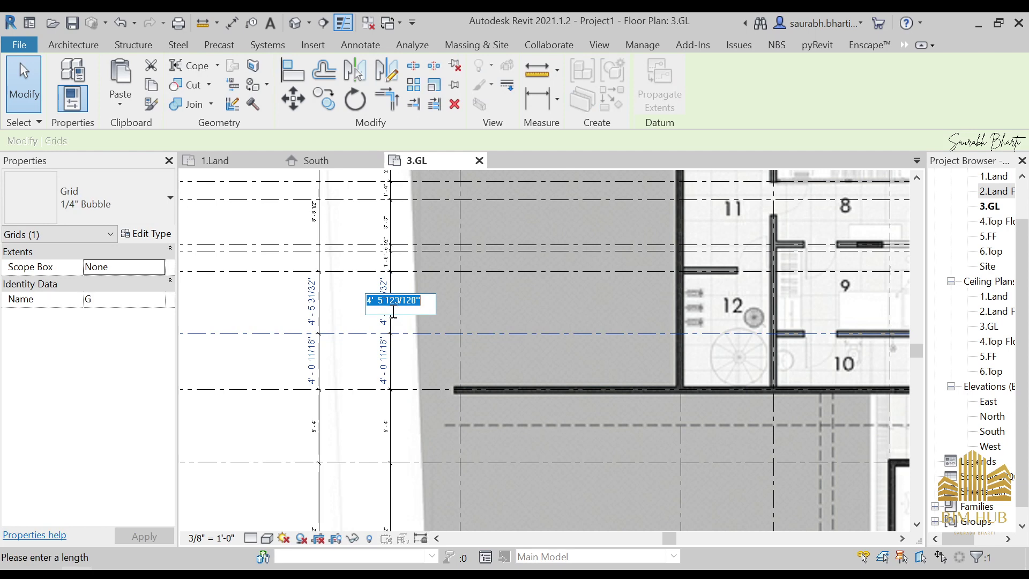
key(Return)
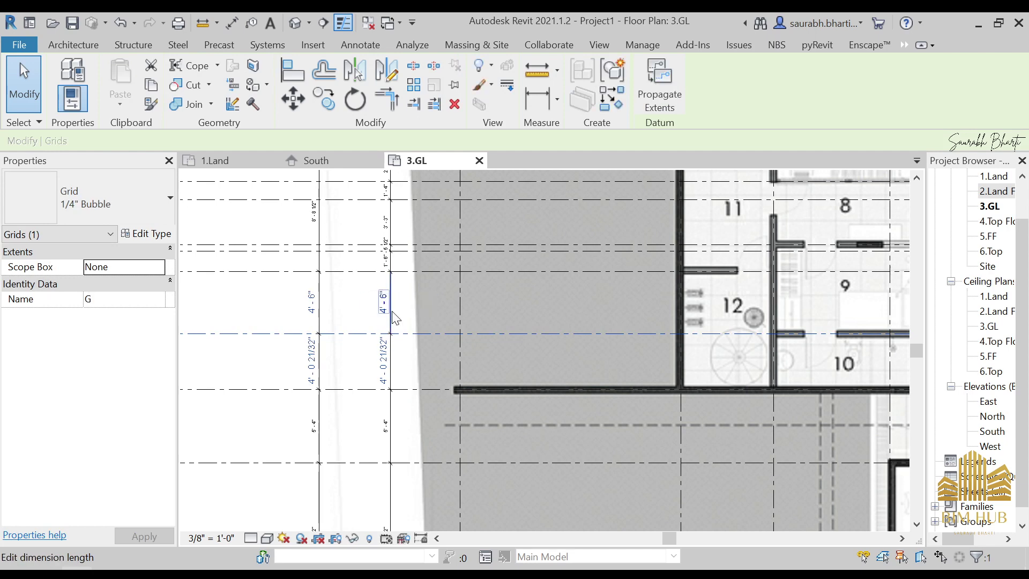
key(Escape)
Step: Set the spacing between grids G and H to 4'-0" by moving grid H
click(424, 391)
key(Escape)
click(418, 390)
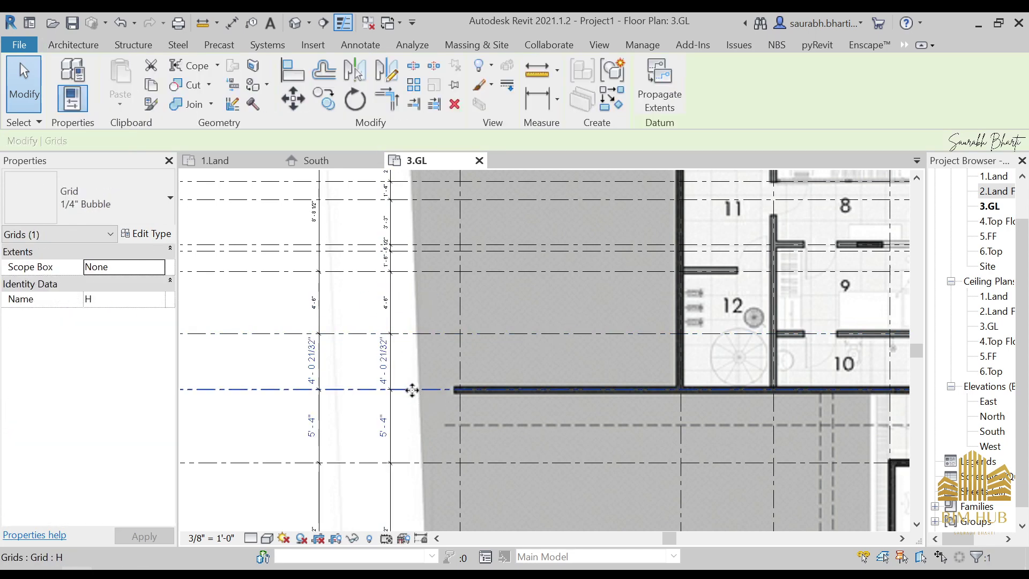
click(383, 366)
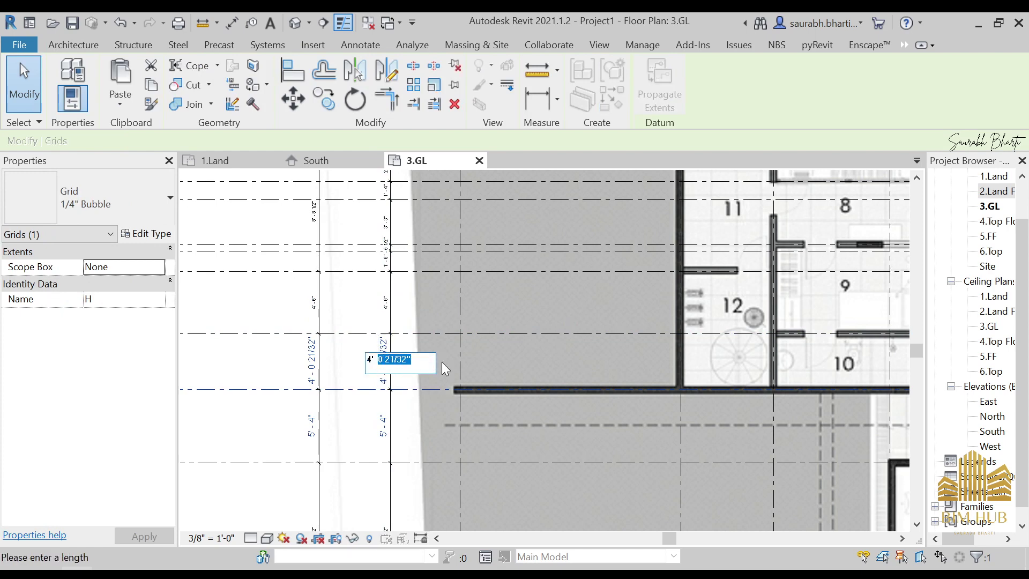
text(0)
key(Return)
key(Escape)
Step: Set the spacing between grids H and I to 5'-6" by moving grid I, and check it against the wall at room 6
click(421, 462)
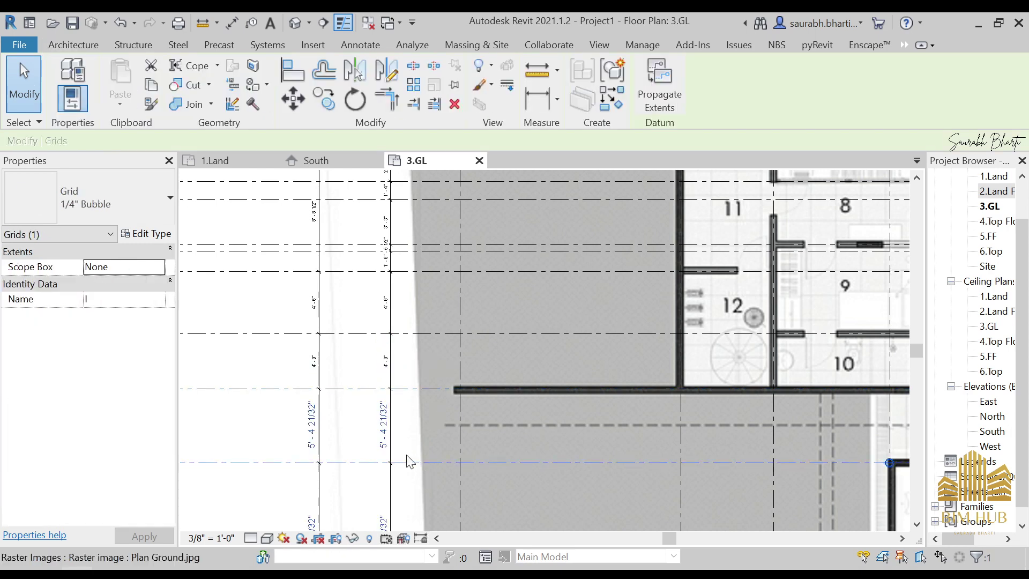
scroll(373, 427, up, 3)
middle_drag(395, 441, 420, 384)
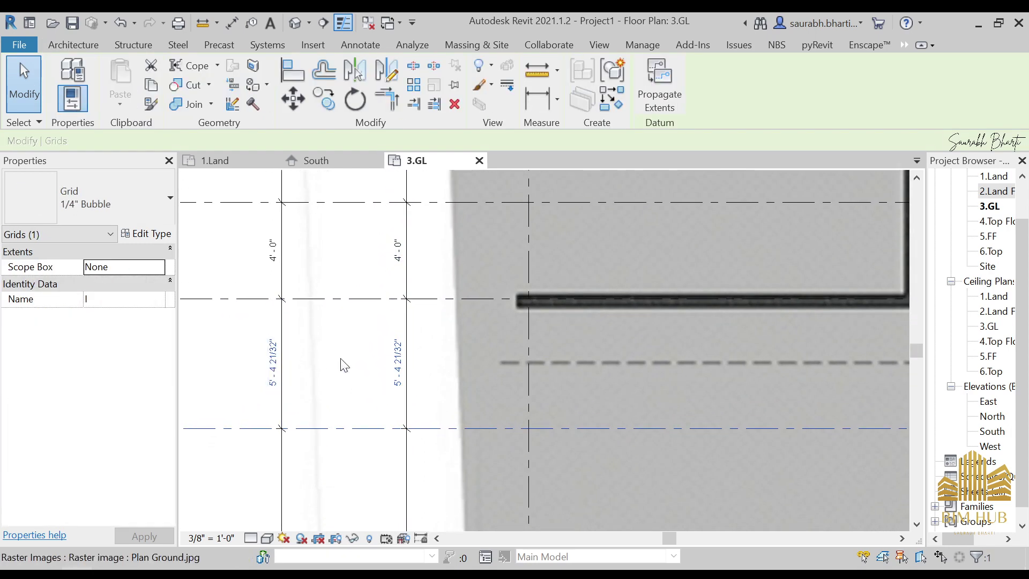
click(397, 362)
scroll(509, 382, down, 5)
scroll(639, 394, up, 6)
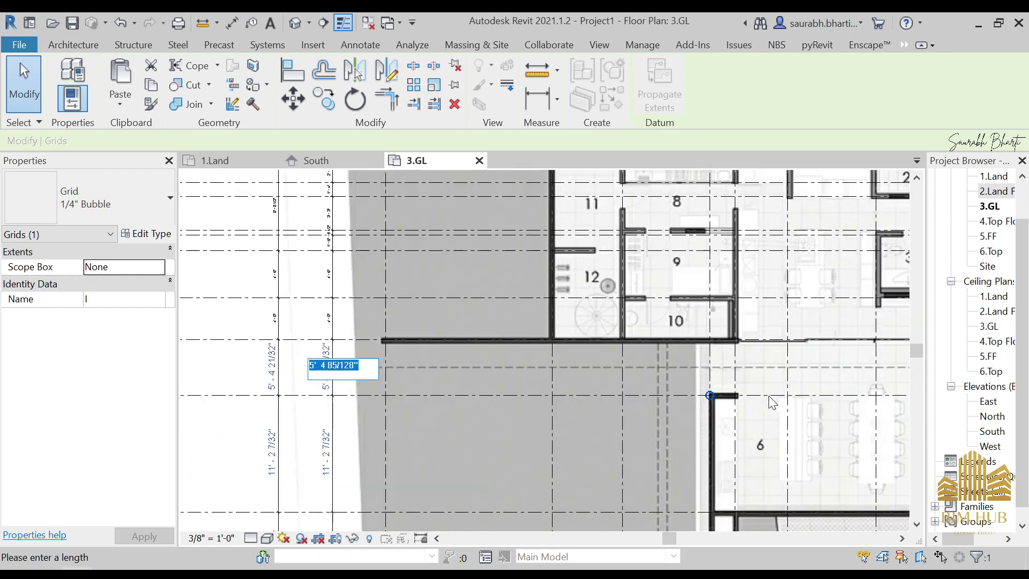
scroll(479, 411, down, 5)
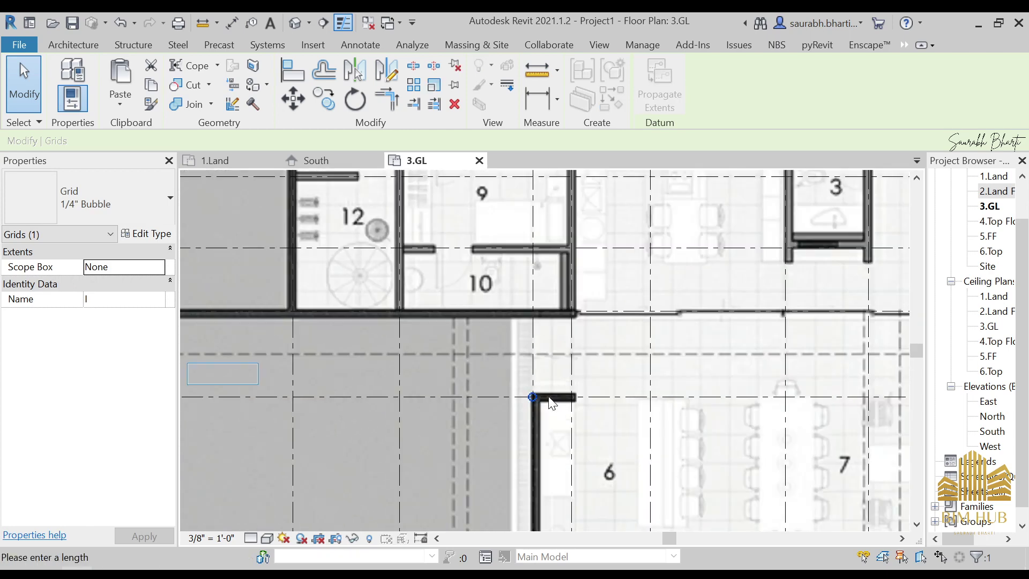
text(5'6)
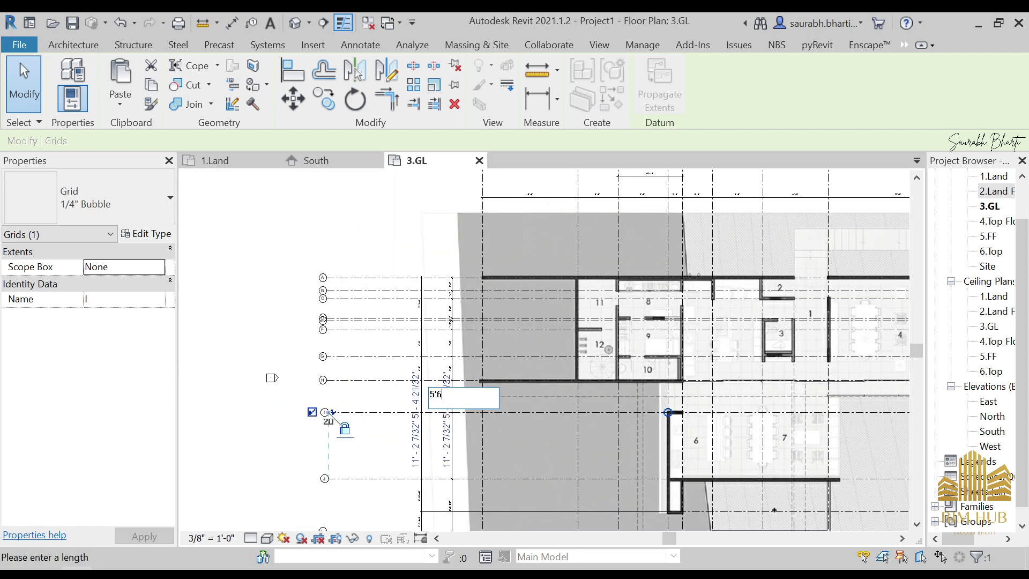
key(Return)
middle_drag(671, 442, 670, 442)
scroll(671, 442, up, 4)
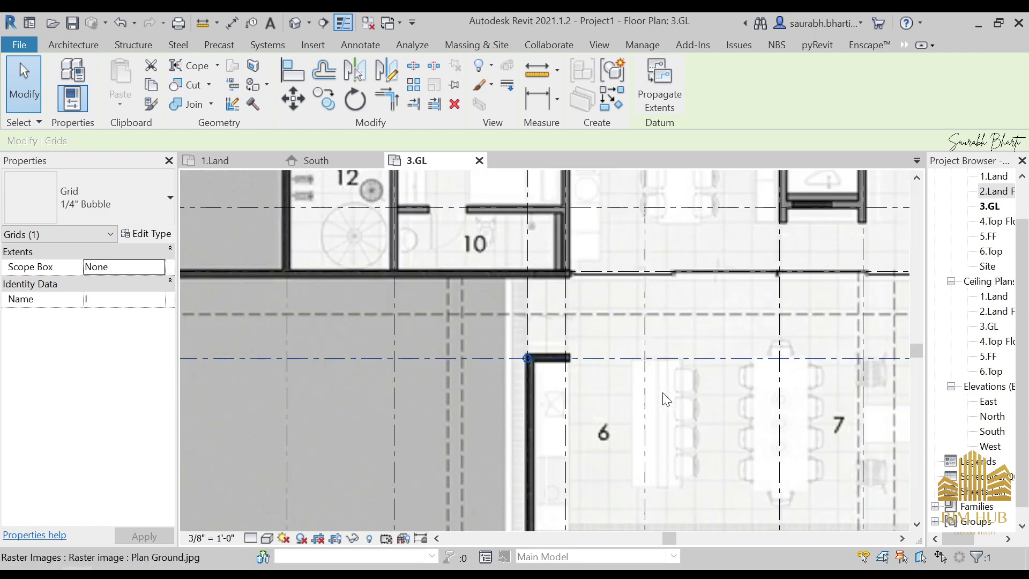
scroll(525, 351, up, 2)
middle_drag(507, 361, 749, 325)
scroll(739, 320, down, 5)
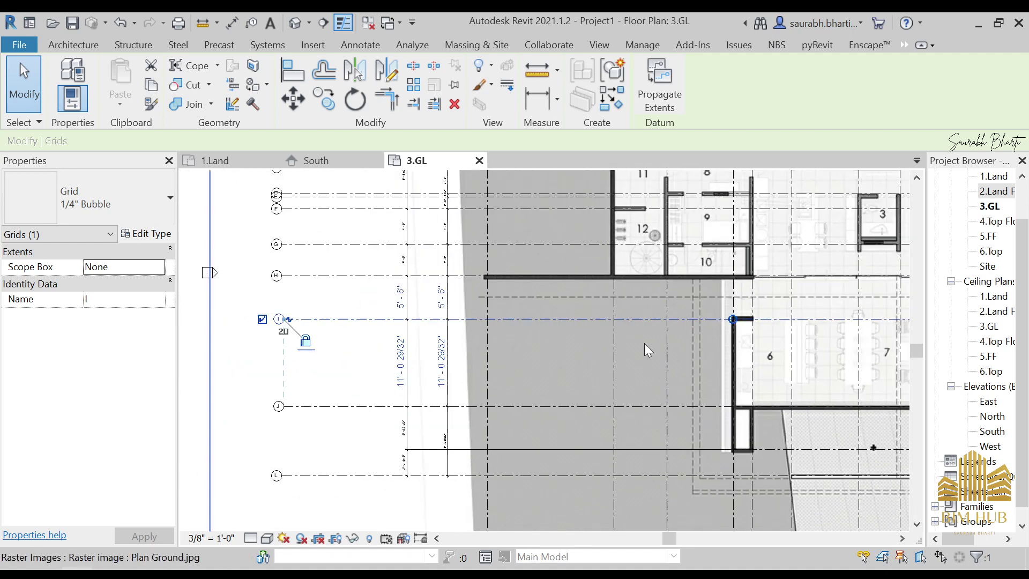
Step: Set the spacing between grids I and J to 11'-0" by moving grid J
scroll(468, 396, up, 1)
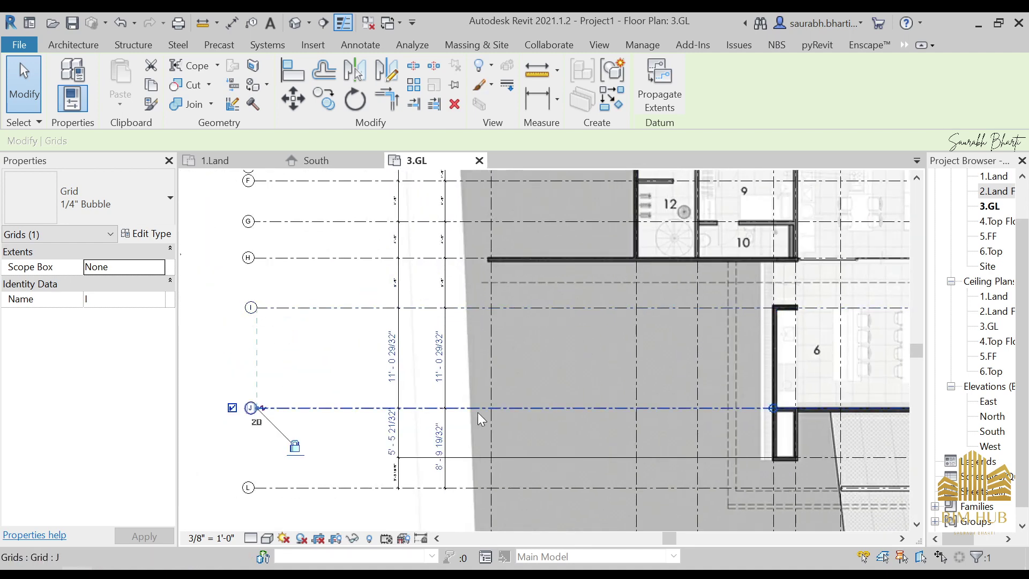
key(Escape)
click(519, 410)
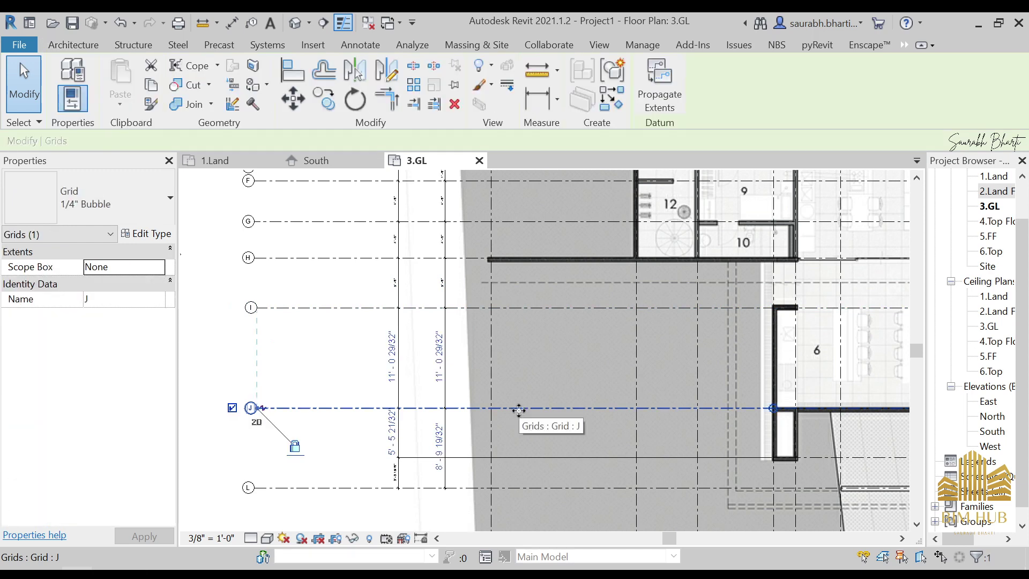
click(436, 370)
text(11')
key(Return)
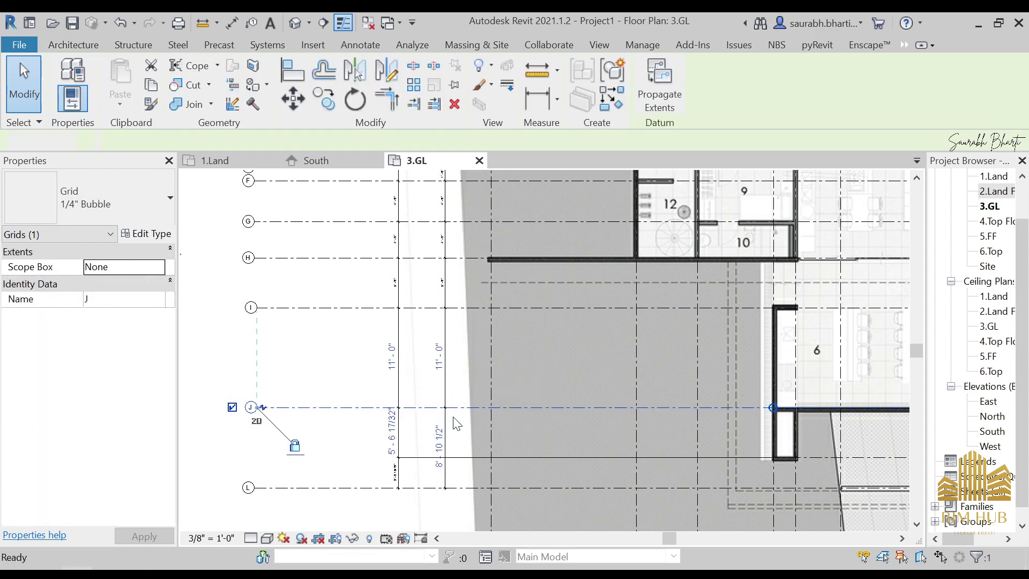
key(Escape)
Step: Examine the spacings between grid J, the shortened grid below it and grid L in both dimension strings
click(480, 456)
scroll(628, 437, up, 1)
middle_drag(628, 438, 467, 385)
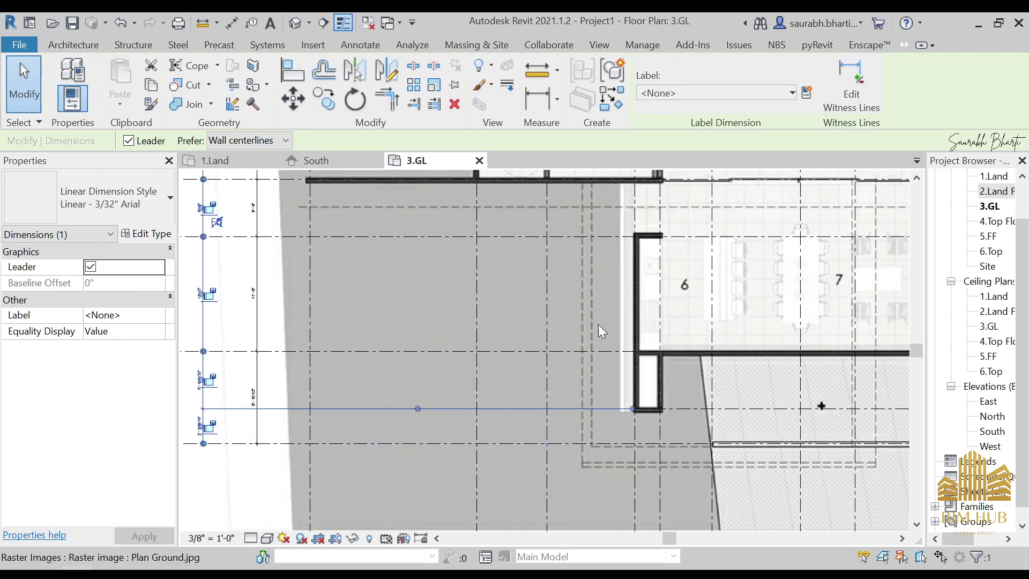
middle_drag(598, 325, 620, 383)
scroll(408, 386, up, 4)
middle_drag(409, 386, 489, 370)
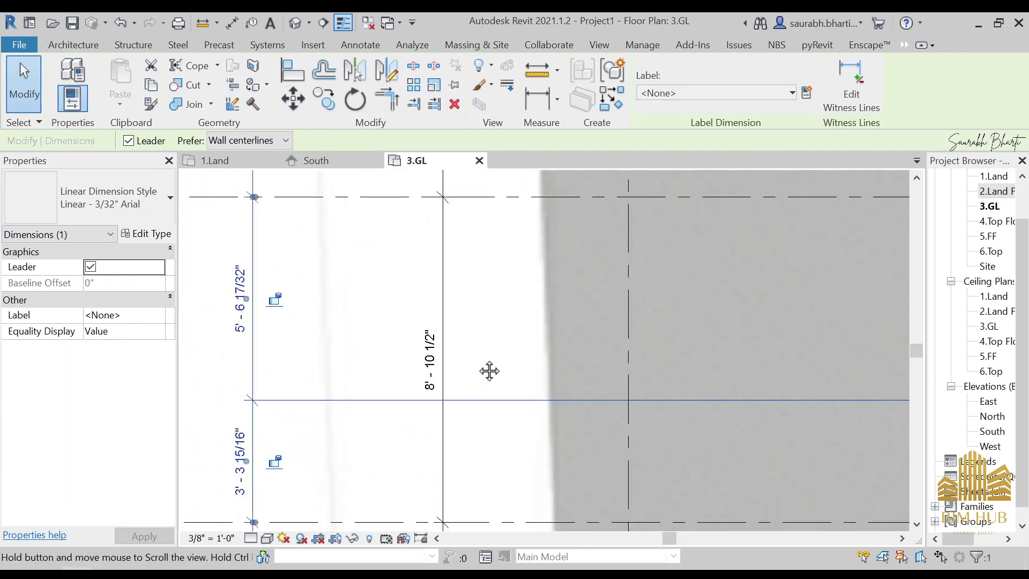
scroll(489, 371, down, 5)
scroll(515, 356, up, 1)
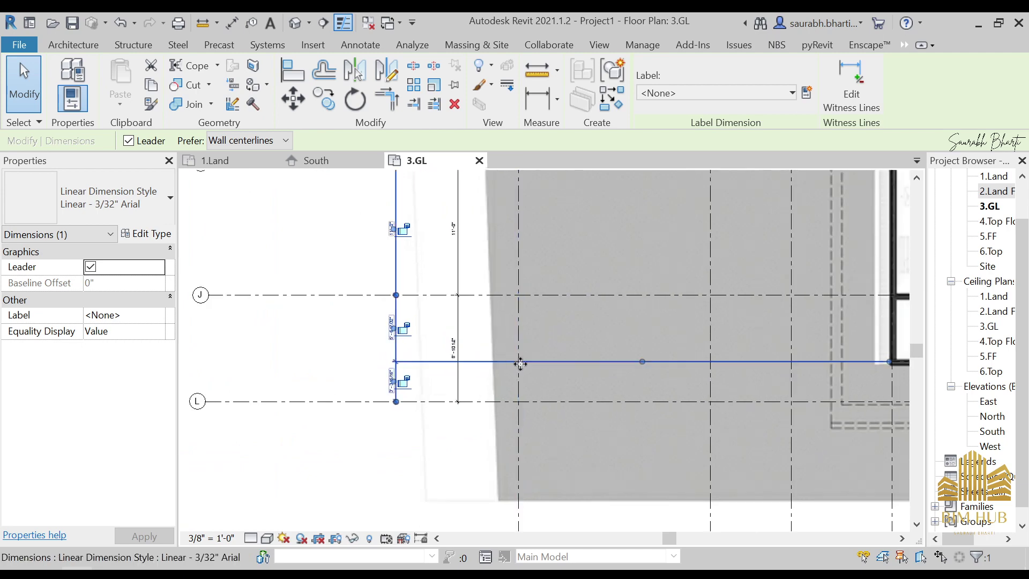
click(453, 344)
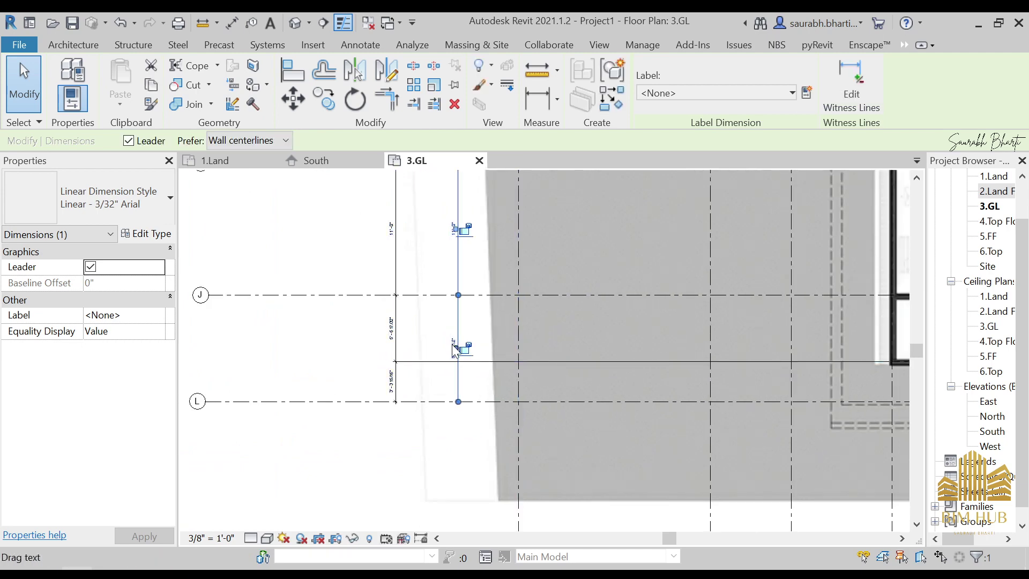
scroll(453, 348, up, 6)
key(Escape)
Step: Extend the short end of grid K past both dimension strings to line up with the ends of grids J and L
scroll(607, 343, down, 7)
middle_drag(686, 379, 395, 380)
click(702, 361)
scroll(765, 383, down, 1)
middle_drag(765, 383, 922, 395)
drag(836, 374, 318, 373)
key(Escape)
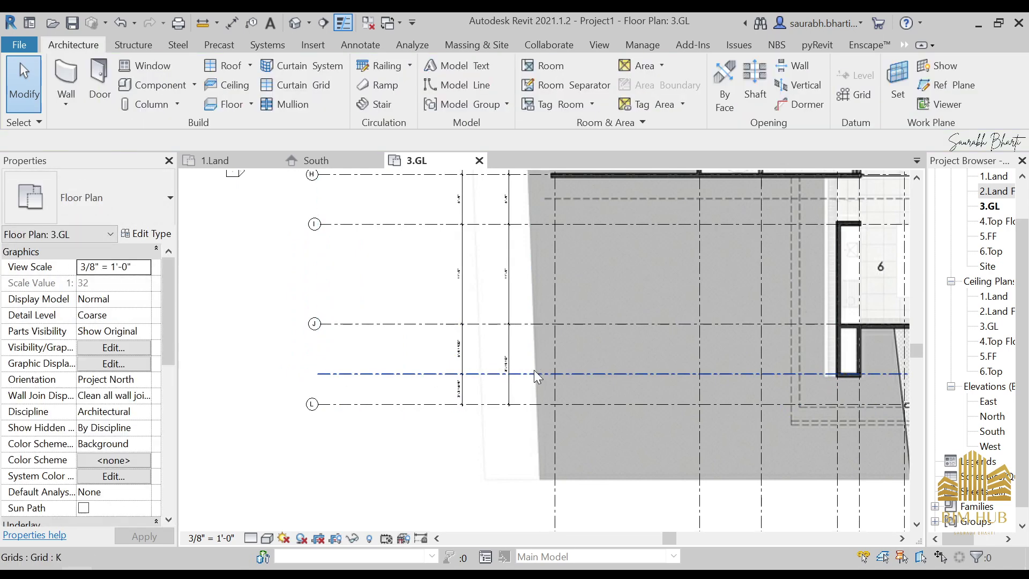
Step: Set the spacing between grids J and K to 5'-6" by moving grid K
scroll(533, 371, up, 2)
scroll(421, 348, up, 3)
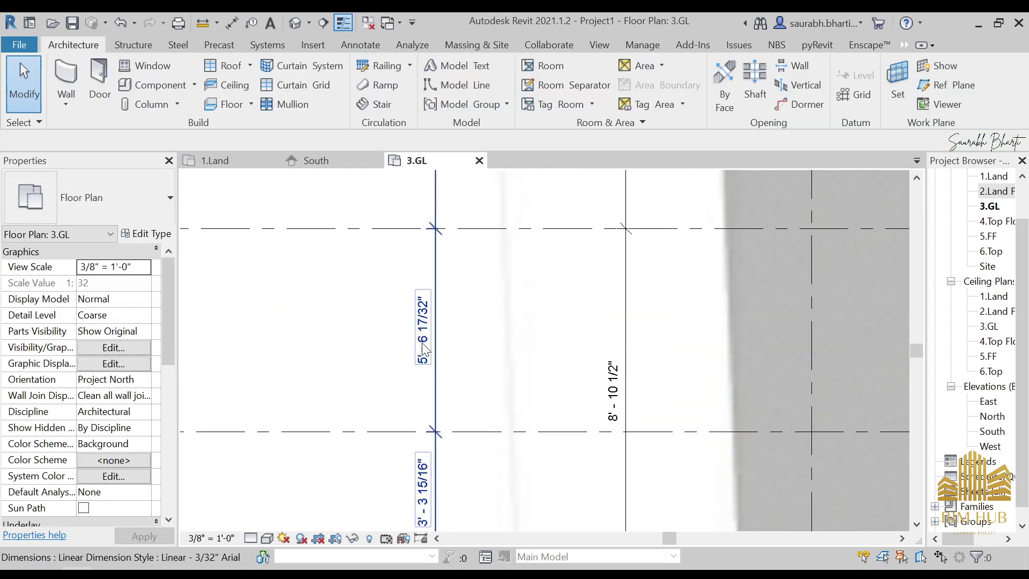
click(421, 351)
scroll(421, 351, down, 3)
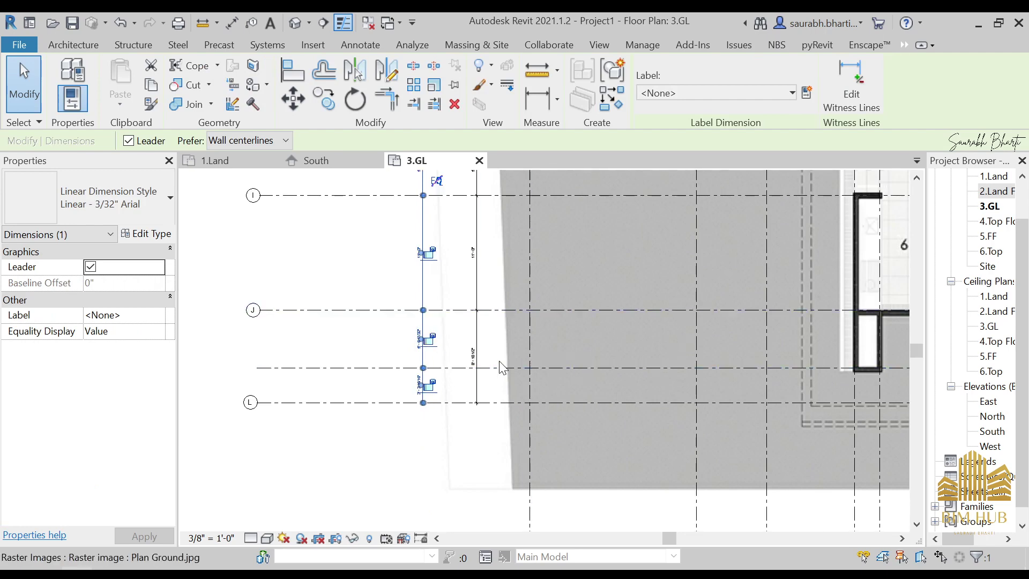
scroll(494, 366, up, 2)
scroll(493, 367, down, 2)
middle_drag(643, 381, 490, 338)
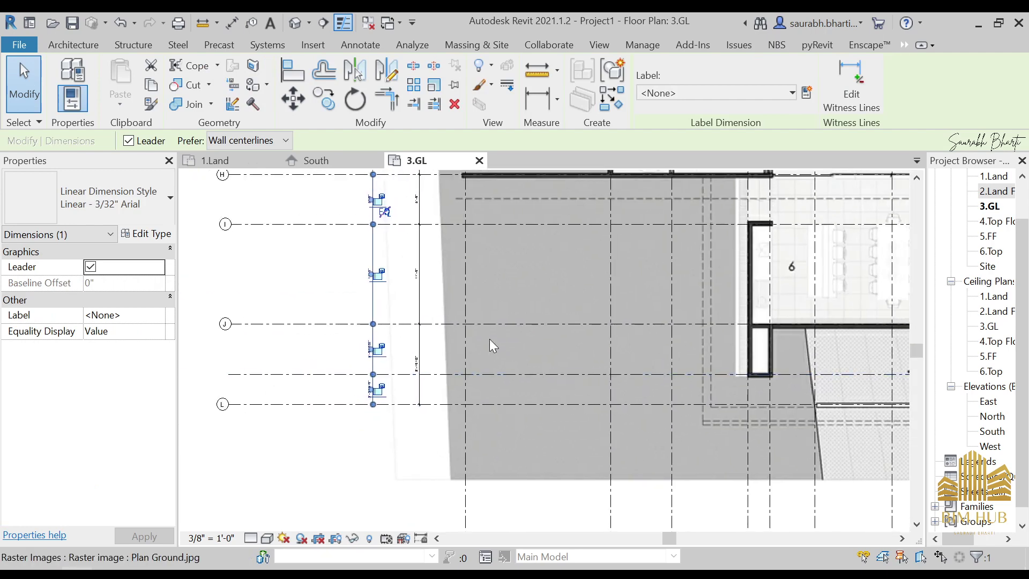
scroll(406, 351, up, 2)
scroll(328, 351, up, 2)
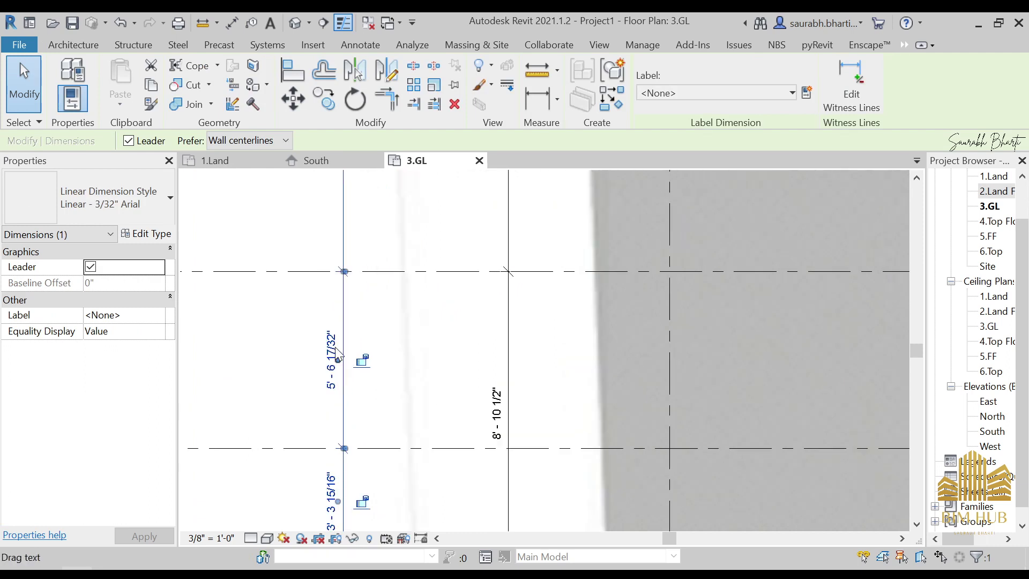
scroll(333, 352, up, 1)
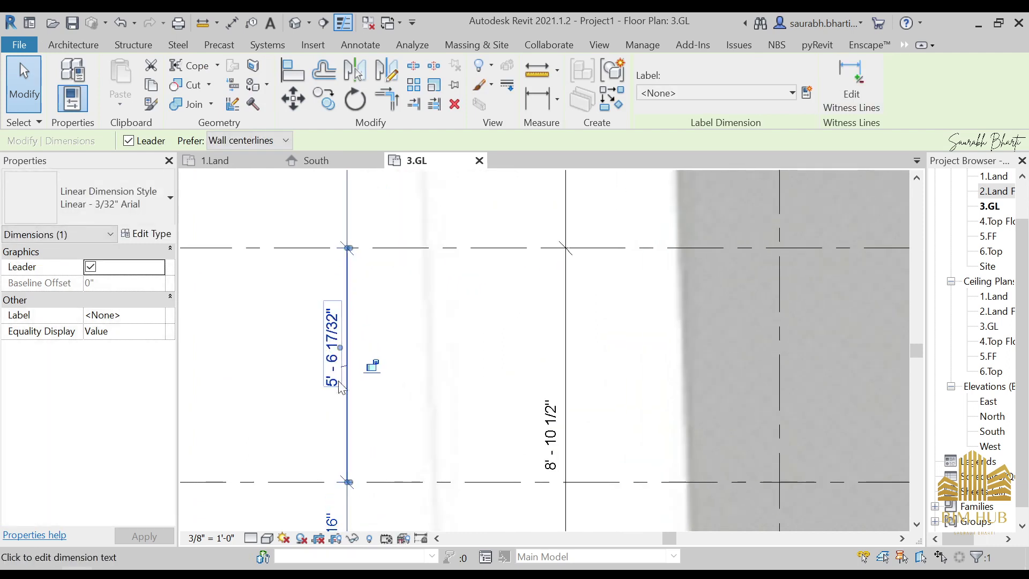
click(294, 483)
click(341, 358)
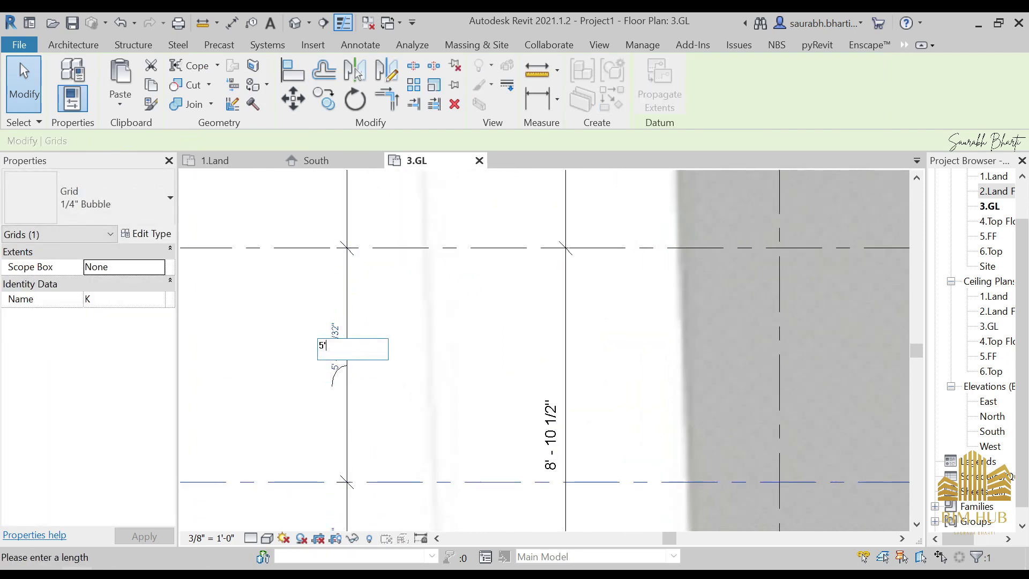
text(5'6")
key(Return)
key(Escape)
Step: Set the overall spacing between grids J and L to 9'-0" by moving grid L
scroll(459, 368, down, 2)
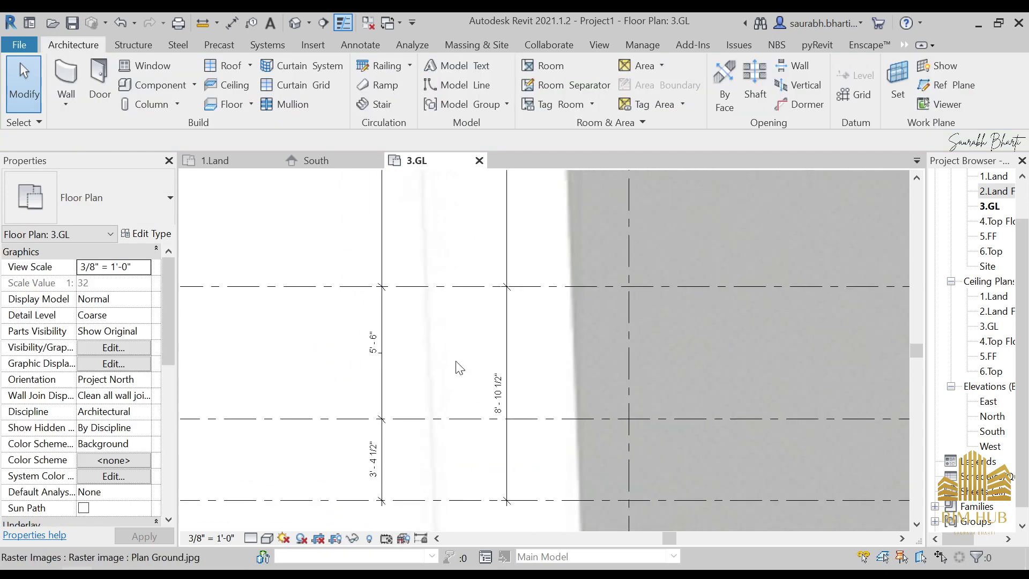
click(566, 500)
click(497, 391)
text(9)
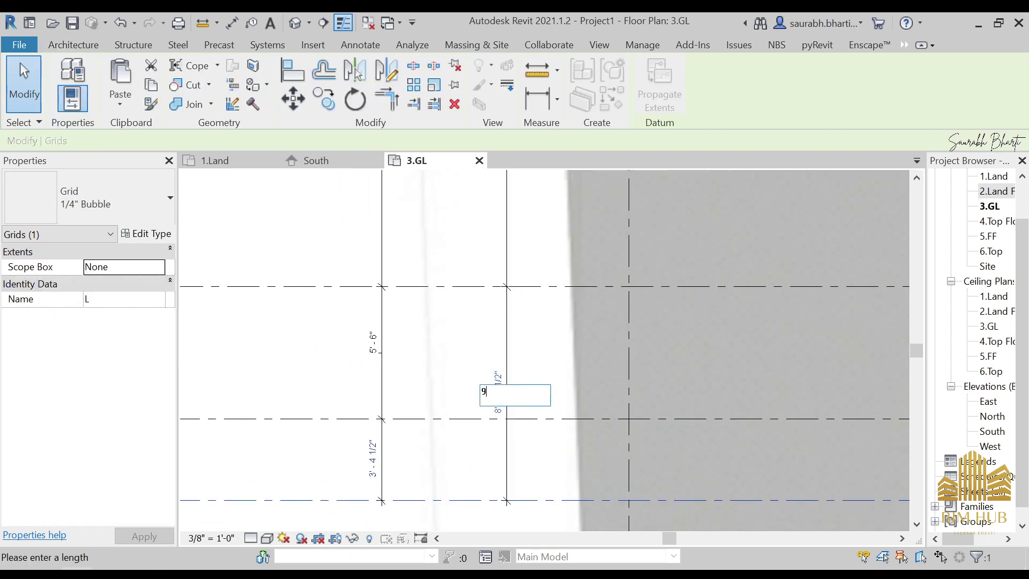
text(')
key(Return)
Step: Delete the separate 10'-10" dimension above the numbered grids' dimension string and the outer dimension string of the lettered grids
scroll(498, 384, down, 3)
middle_drag(834, 489, 464, 450)
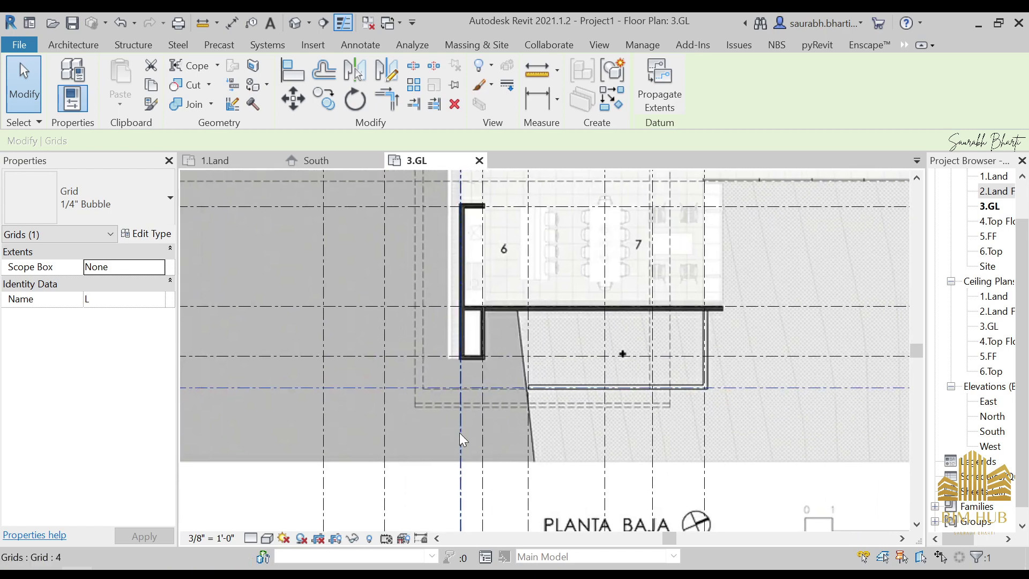
scroll(676, 394, down, 2)
scroll(488, 409, down, 3)
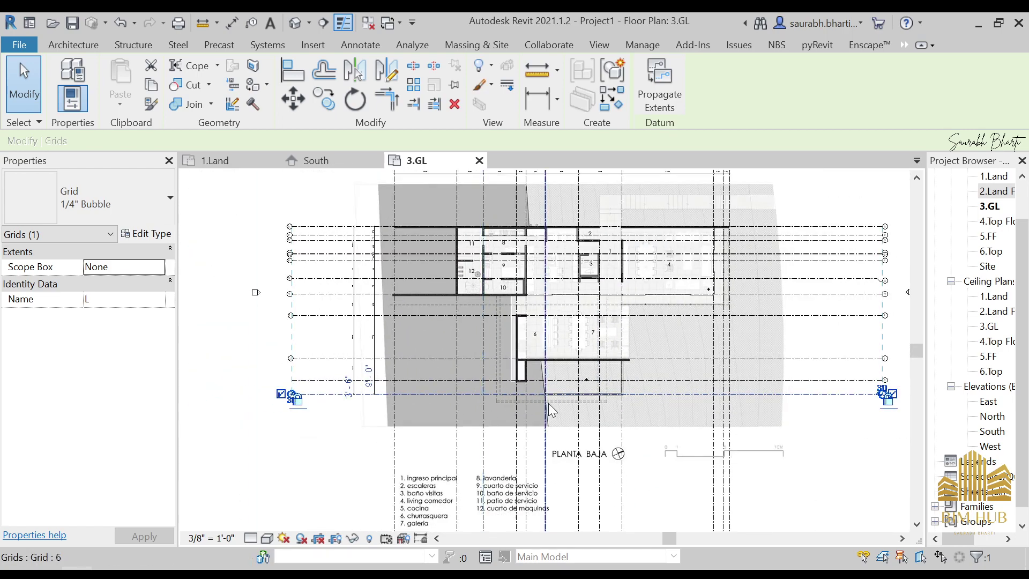
middle_drag(547, 407, 498, 398)
scroll(505, 377, down, 4)
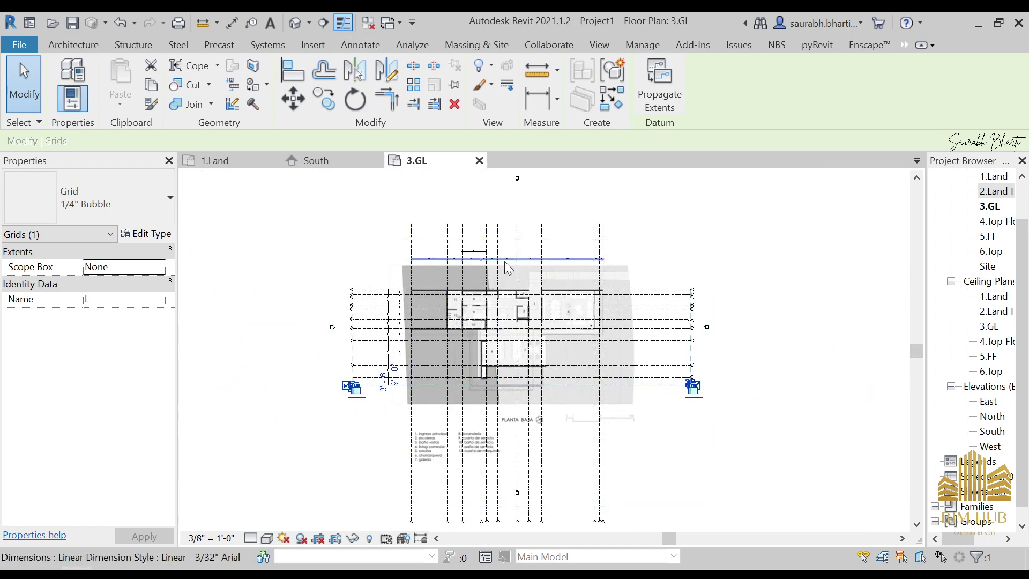
scroll(450, 238, up, 5)
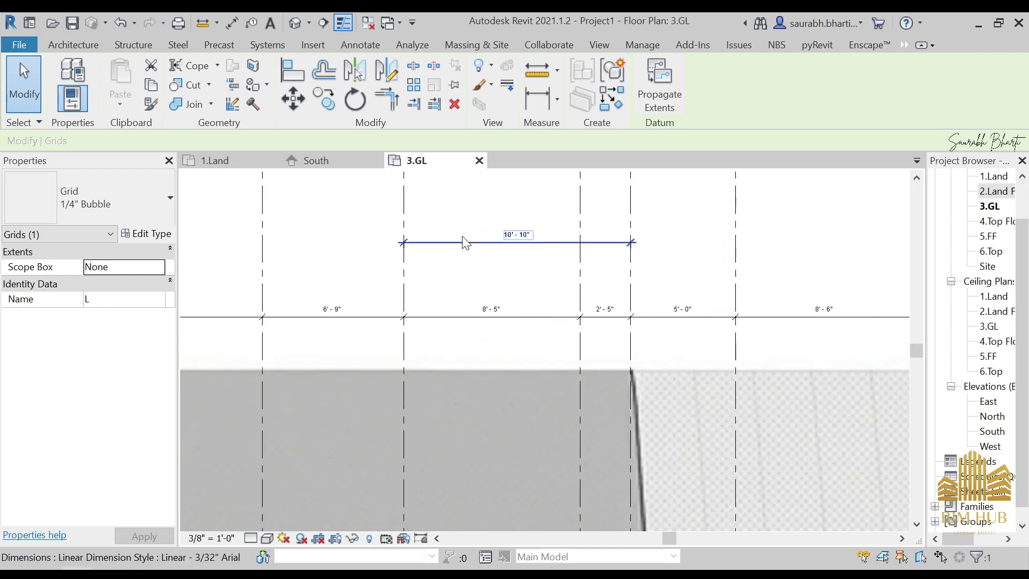
click(466, 243)
key(Escape)
scroll(489, 262, down, 5)
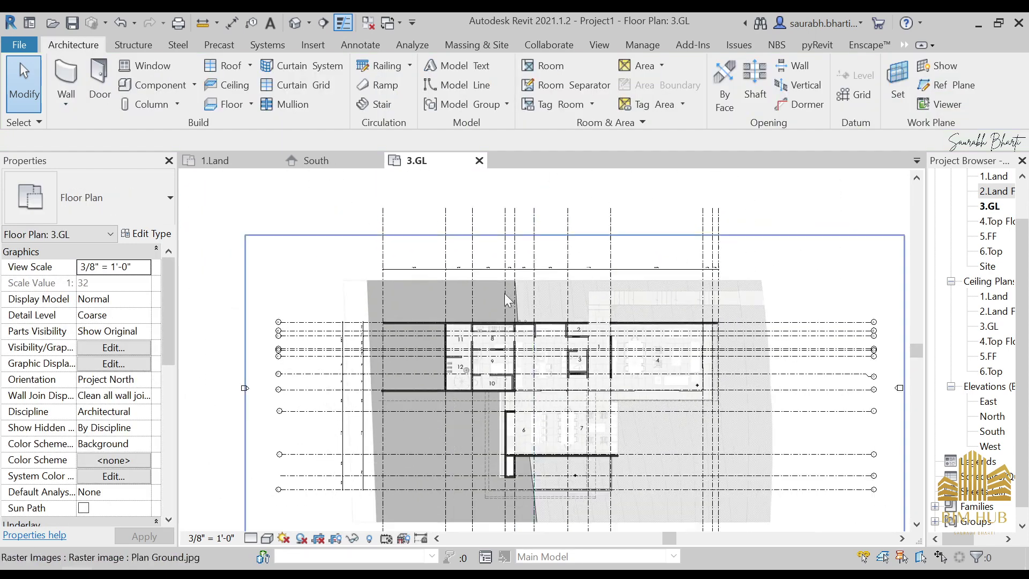
scroll(491, 306, up, 1)
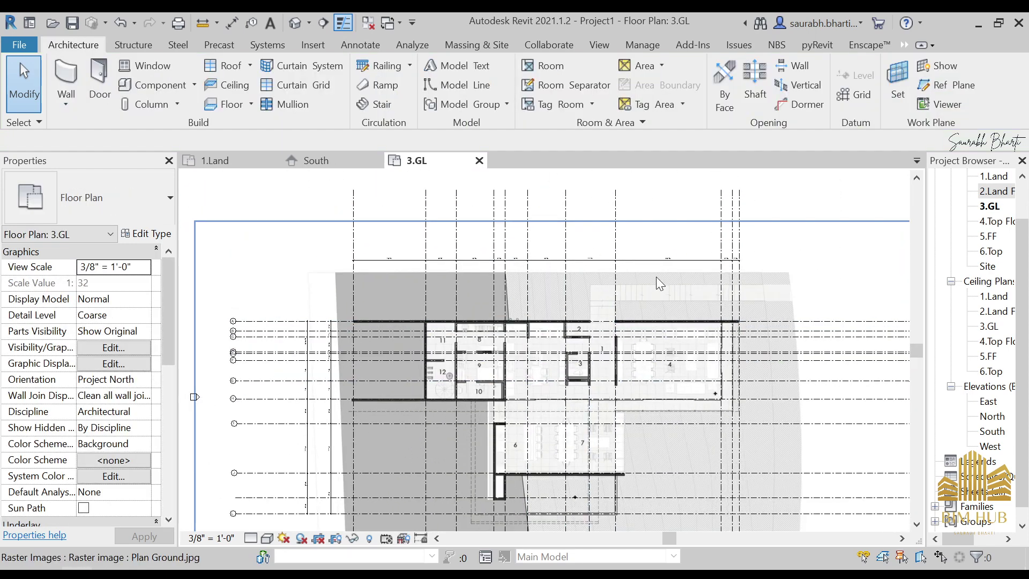
scroll(344, 381, up, 1)
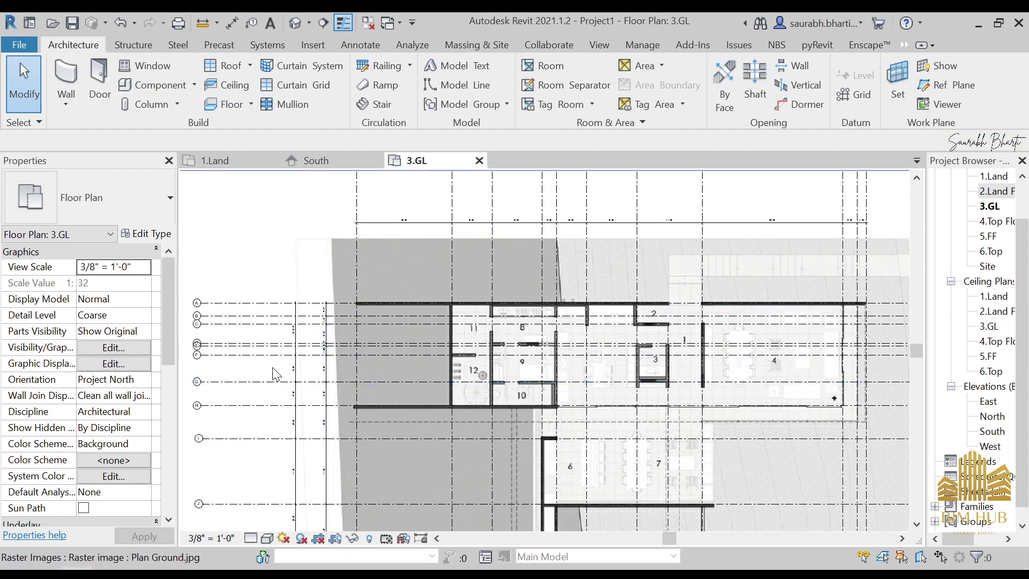
click(296, 373)
key(Delete)
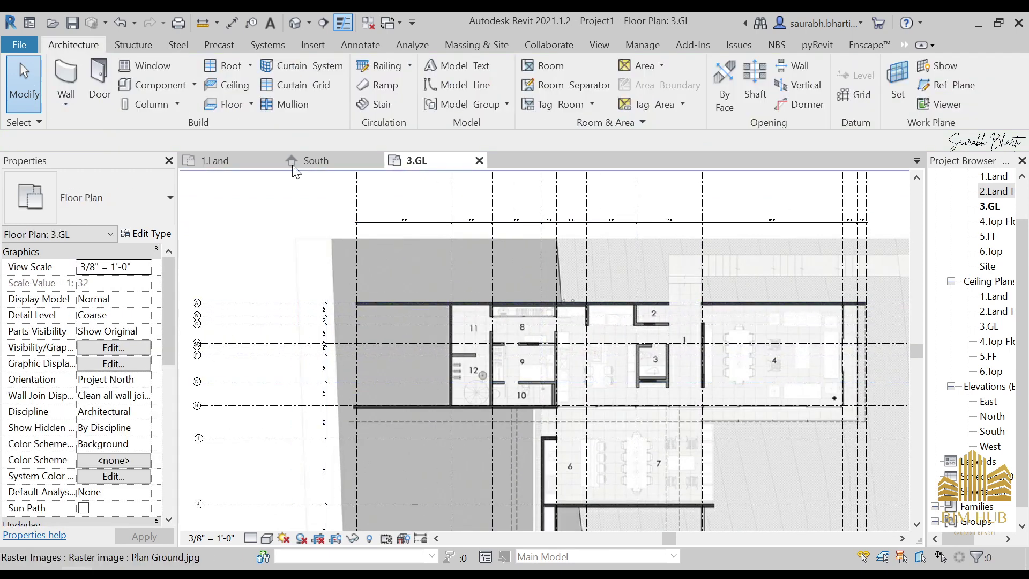
Step: Draw a Generic - 9" wall on its centerline along grid A from grid 1 to grid 12
middle_drag(638, 360, 550, 337)
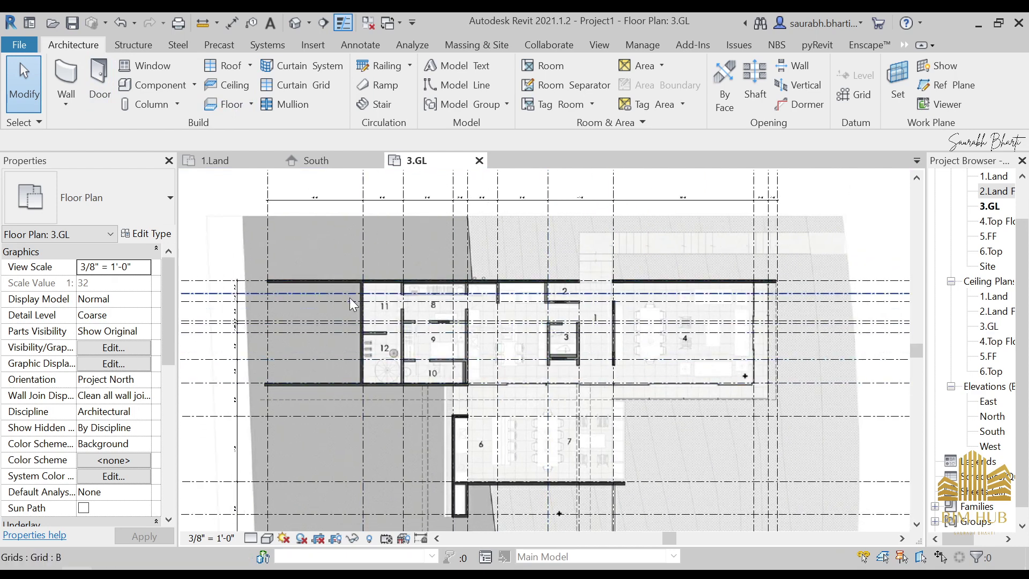
click(67, 79)
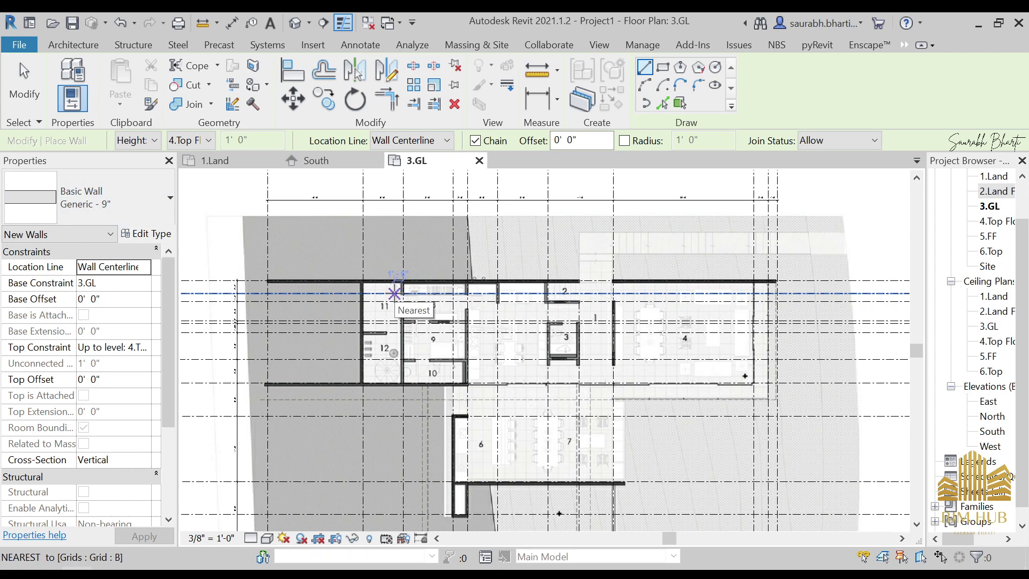
scroll(284, 281, up, 2)
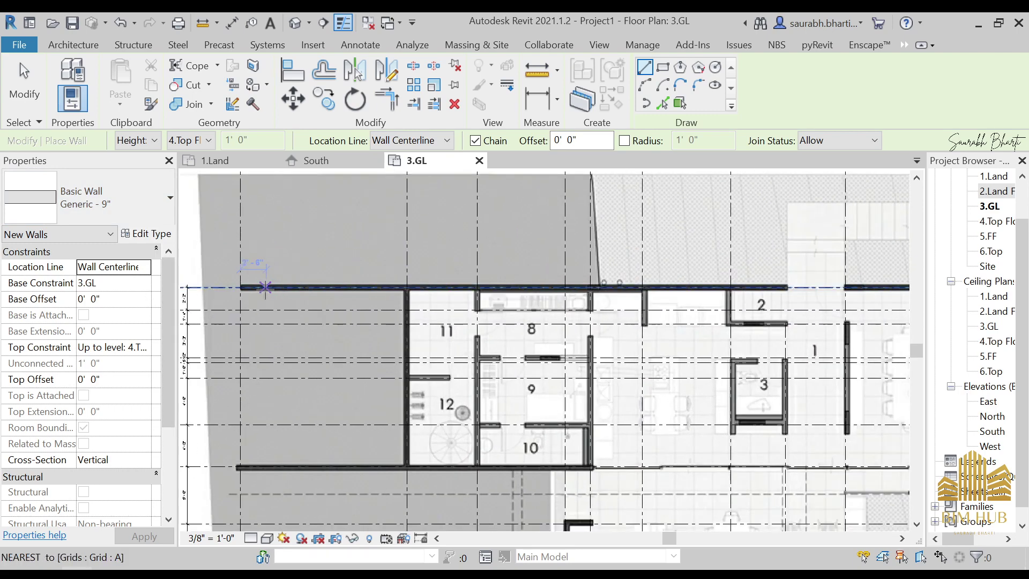
click(240, 287)
middle_drag(745, 269, 435, 301)
scroll(752, 300, up, 3)
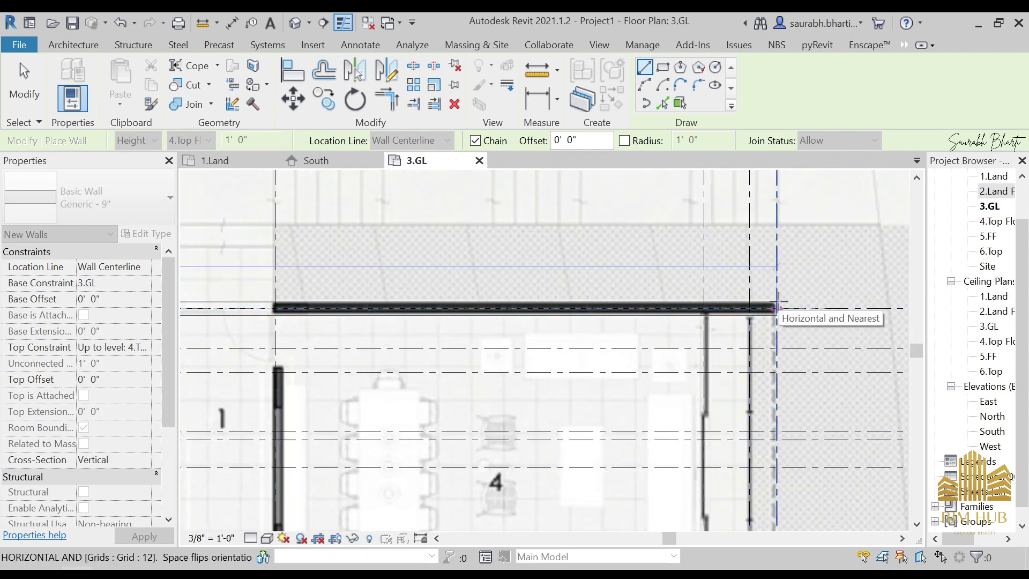
click(776, 308)
key(Escape)
key(Escape)
scroll(686, 300, down, 1)
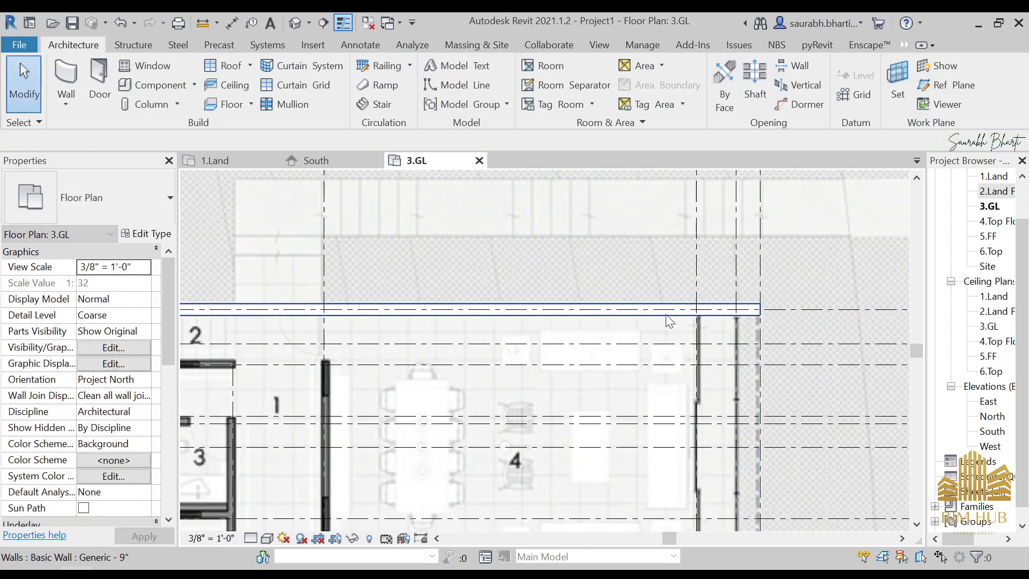
Step: Draw a Generic - 9" wall along grid H from grid 1 to the outer corner of room 10
scroll(667, 317, down, 2)
middle_drag(598, 343, 700, 330)
key(w)
key(a)
middle_drag(405, 429, 610, 360)
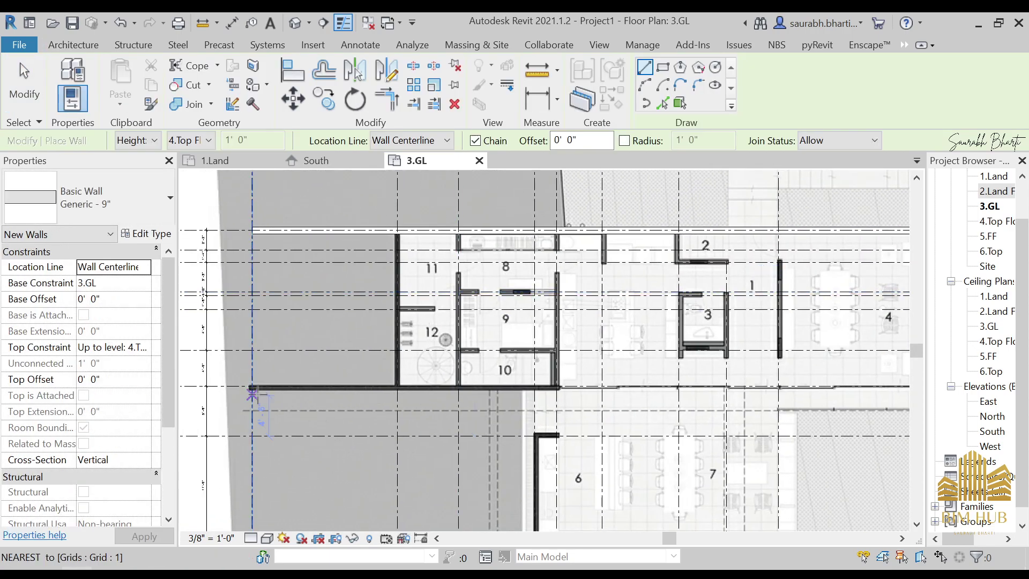
scroll(252, 385, up, 3)
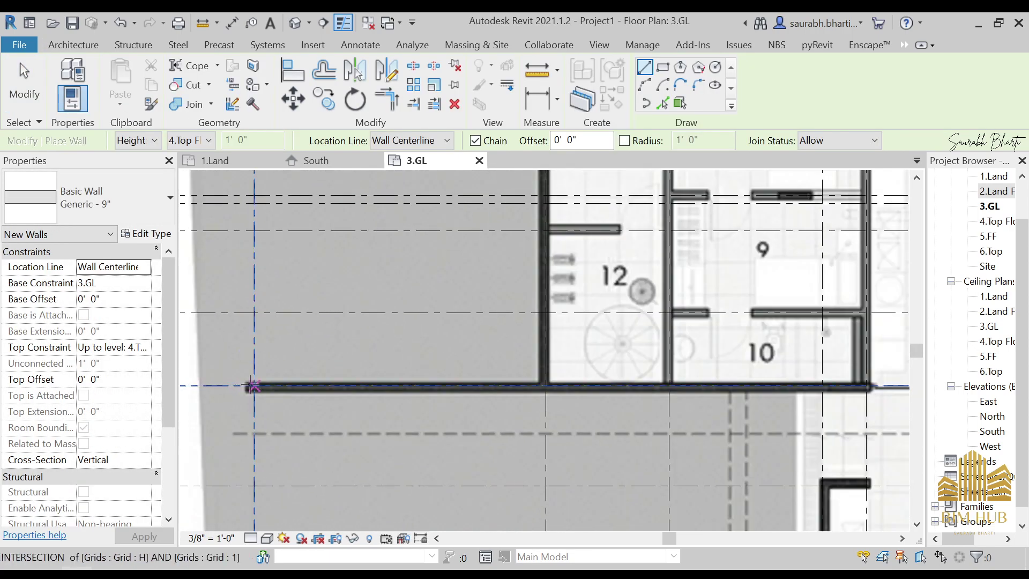
click(254, 386)
middle_drag(482, 385, 311, 386)
scroll(699, 376, up, 3)
click(698, 377)
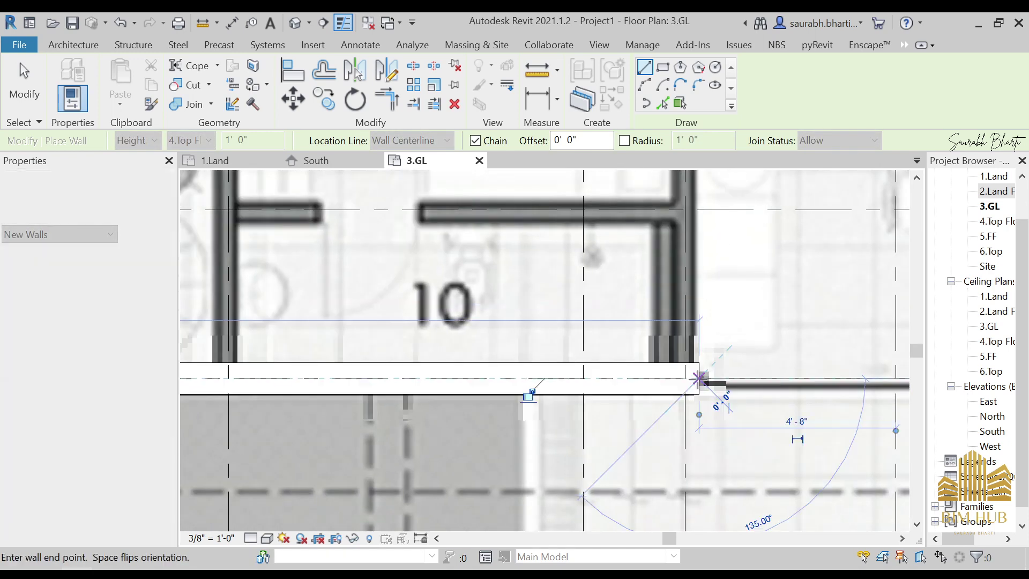
Step: Continue the wall along grid H to grid 10, and along grid 10 to meet the wall on grid A
scroll(637, 377, down, 3)
scroll(634, 377, down, 3)
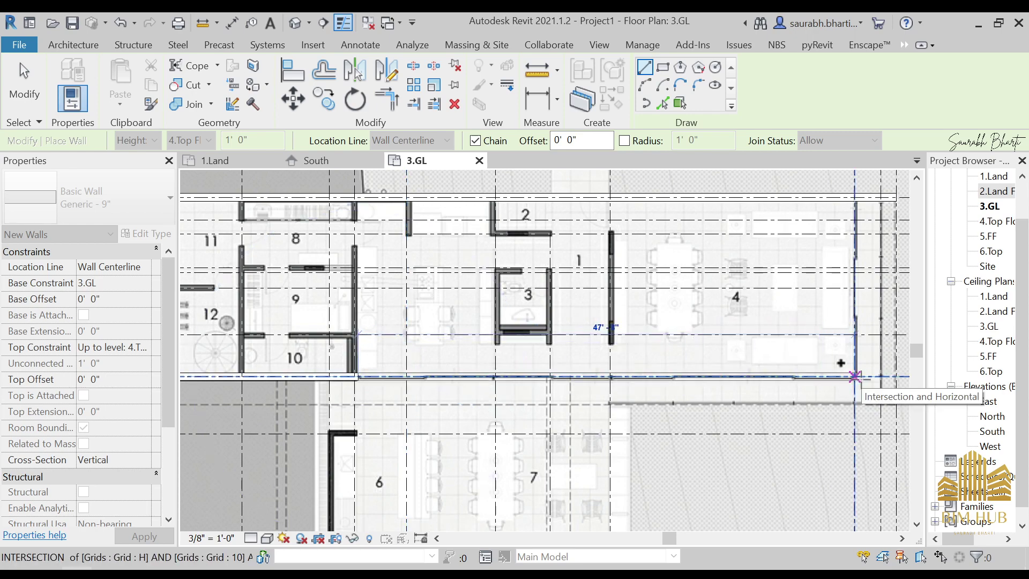
click(854, 376)
click(855, 201)
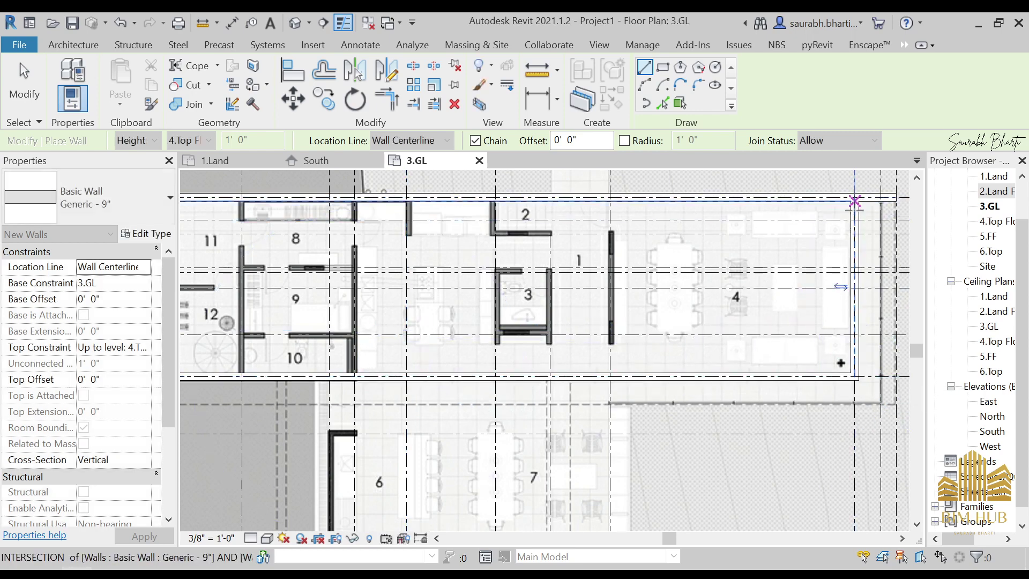
key(Escape)
key(Escape)
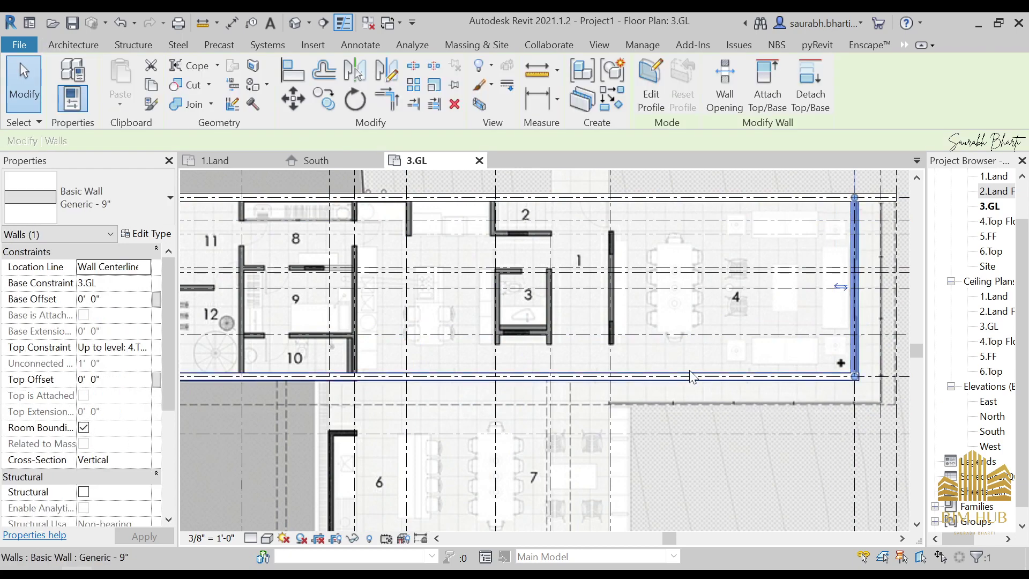
key(Escape)
middle_drag(689, 374, 609, 340)
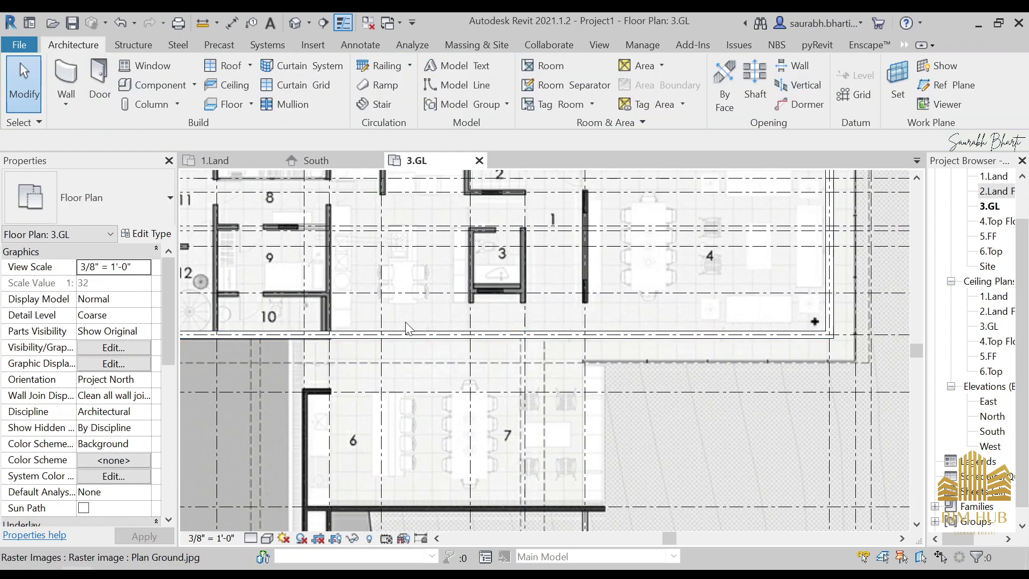
scroll(522, 345, down, 2)
middle_drag(434, 343, 513, 340)
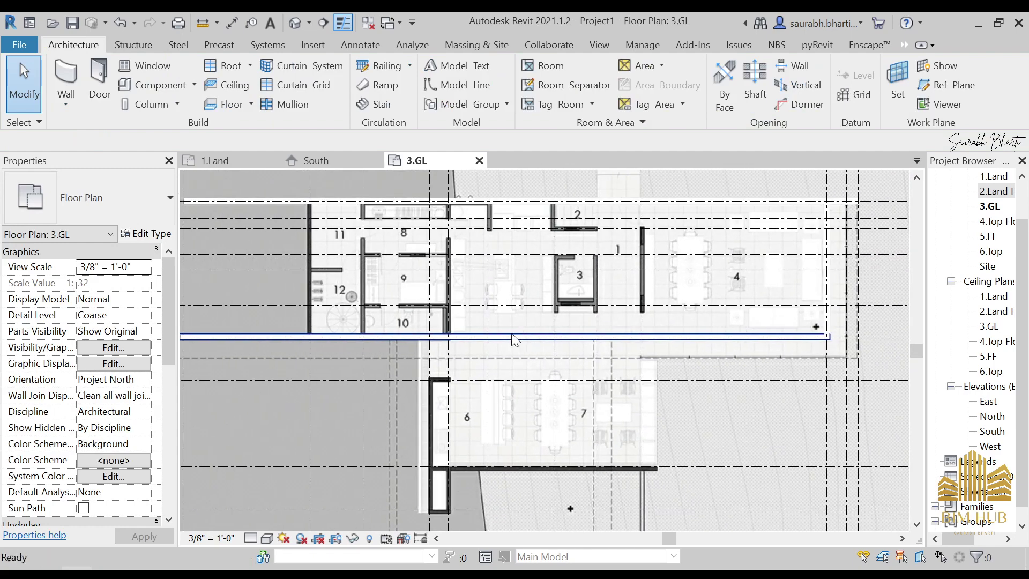
middle_drag(373, 308, 453, 315)
key(w)
key(a)
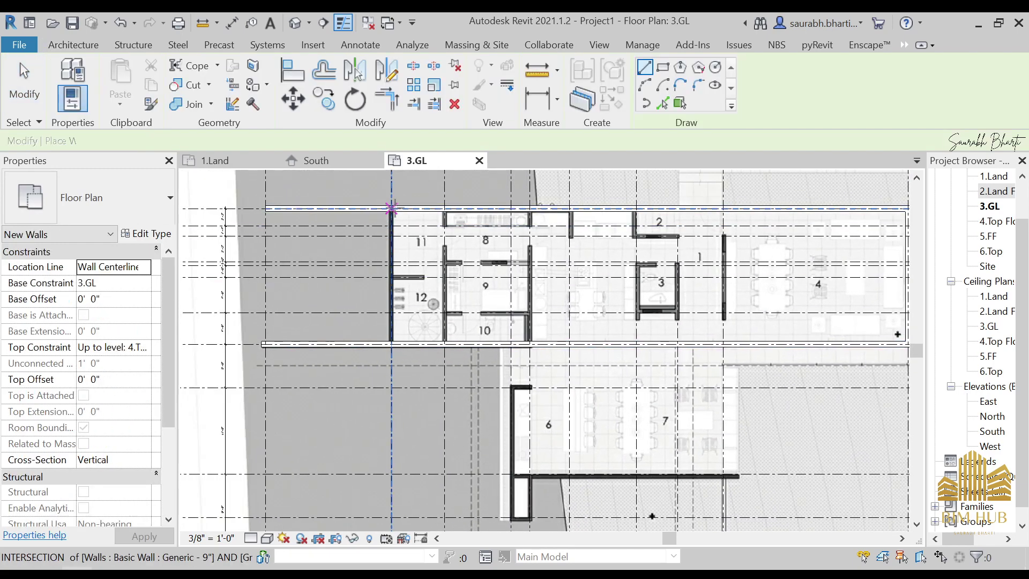
scroll(392, 214, up, 3)
click(390, 205)
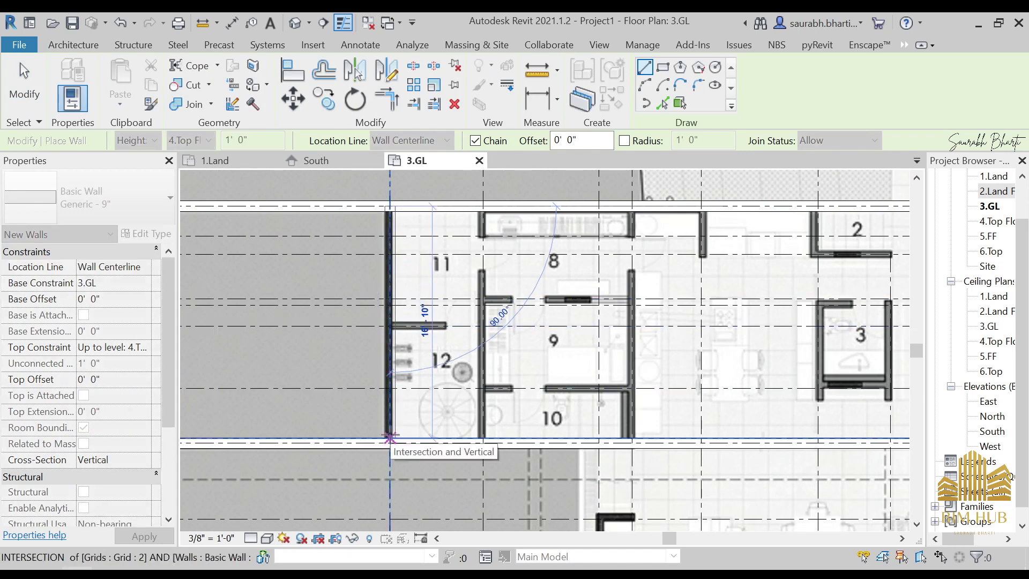
scroll(391, 437, up, 3)
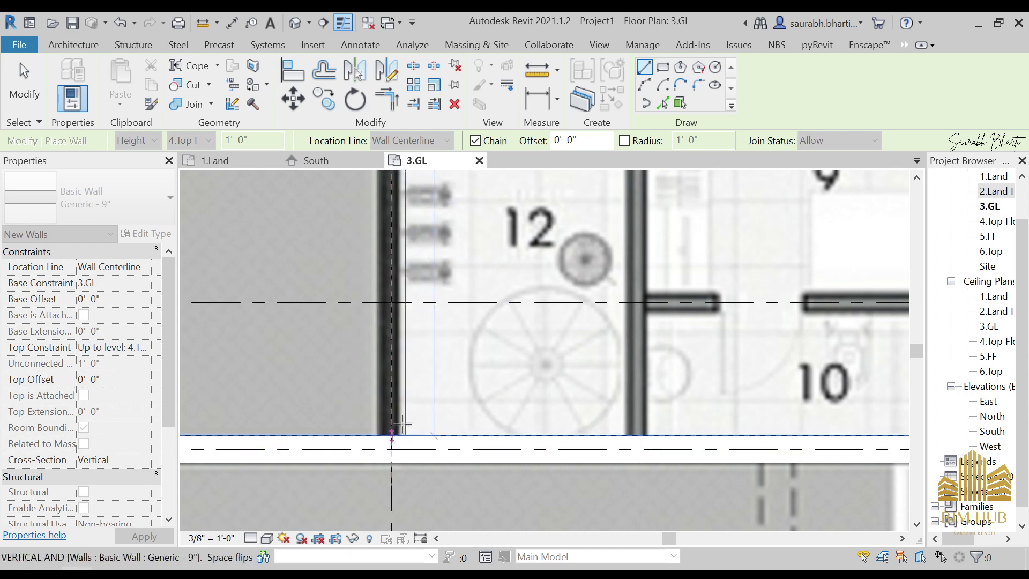
key(Escape)
Step: Draw a Generic - 9" wall along grid 2 from the grid H wall to the grid A wall, with location line Finish Face: Exterior
click(415, 140)
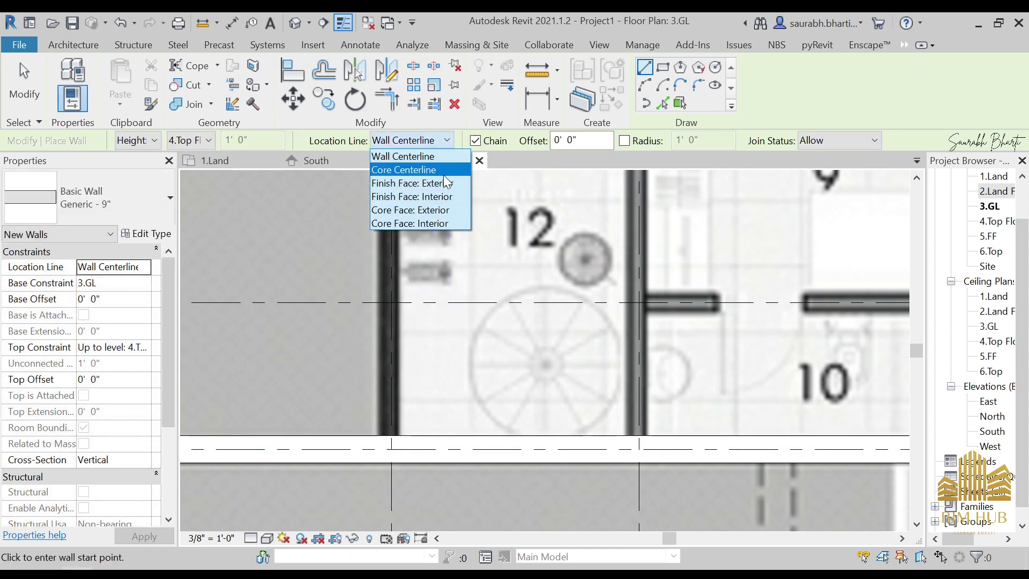
click(417, 184)
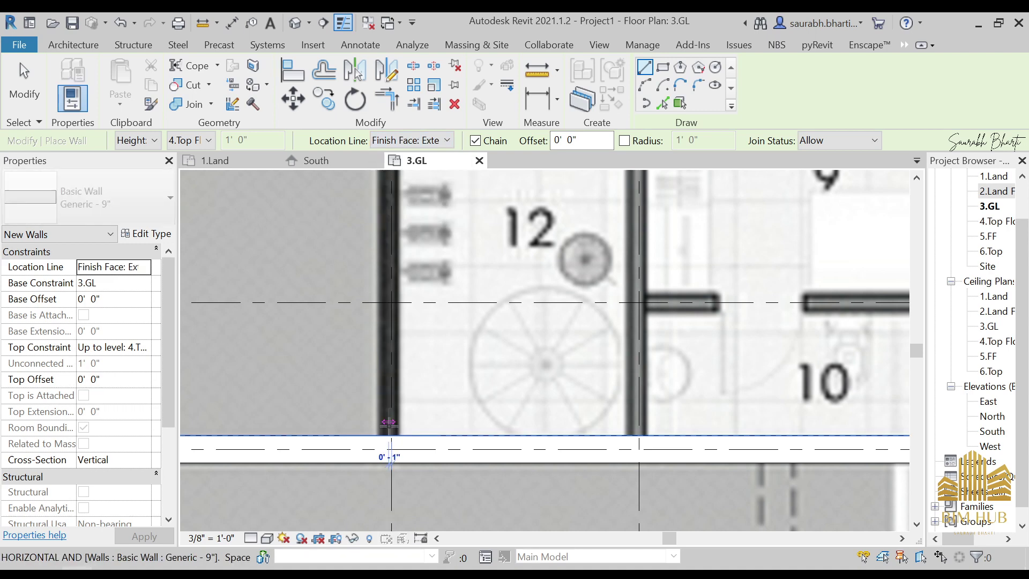
click(390, 435)
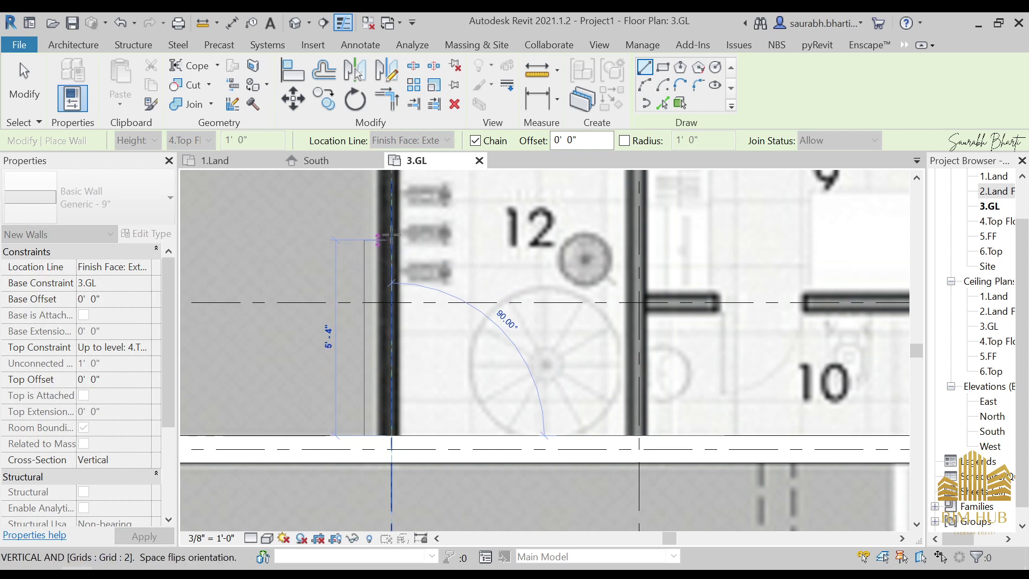
middle_drag(398, 221, 388, 391)
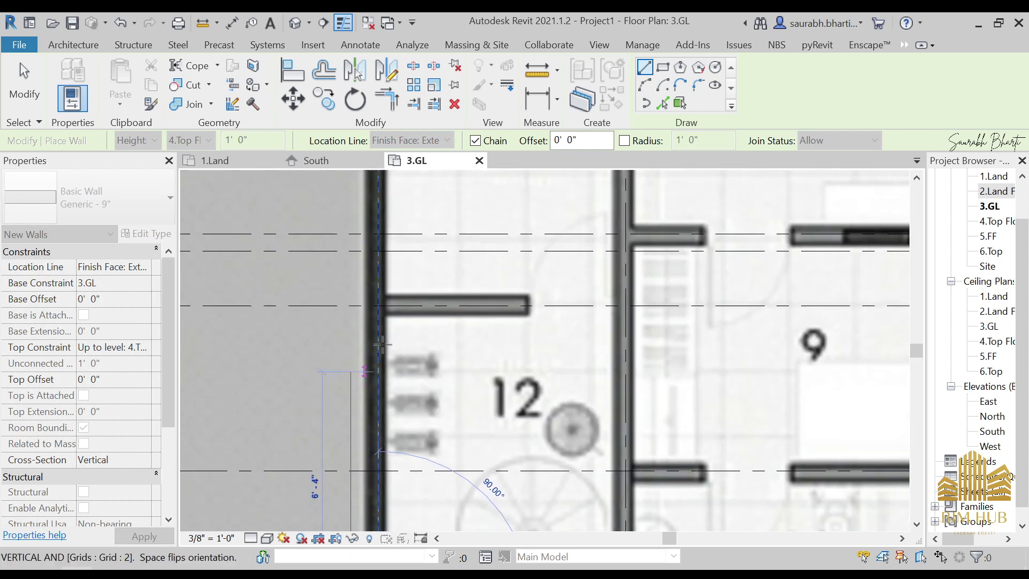
scroll(383, 184, down, 2)
middle_drag(383, 184, 460, 221)
click(351, 271)
key(Escape)
key(Escape)
Step: Nudge the grid 2 wall two increments toward rooms 11 and 12
scroll(436, 206, down, 4)
middle_drag(485, 319, 480, 324)
scroll(417, 320, up, 3)
click(400, 336)
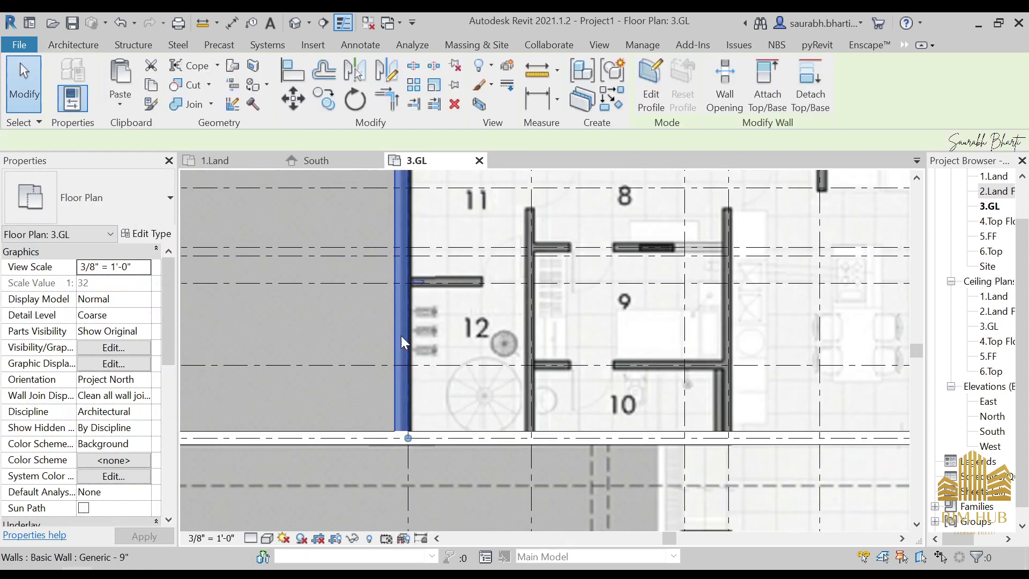
key(Right)
key(Right)
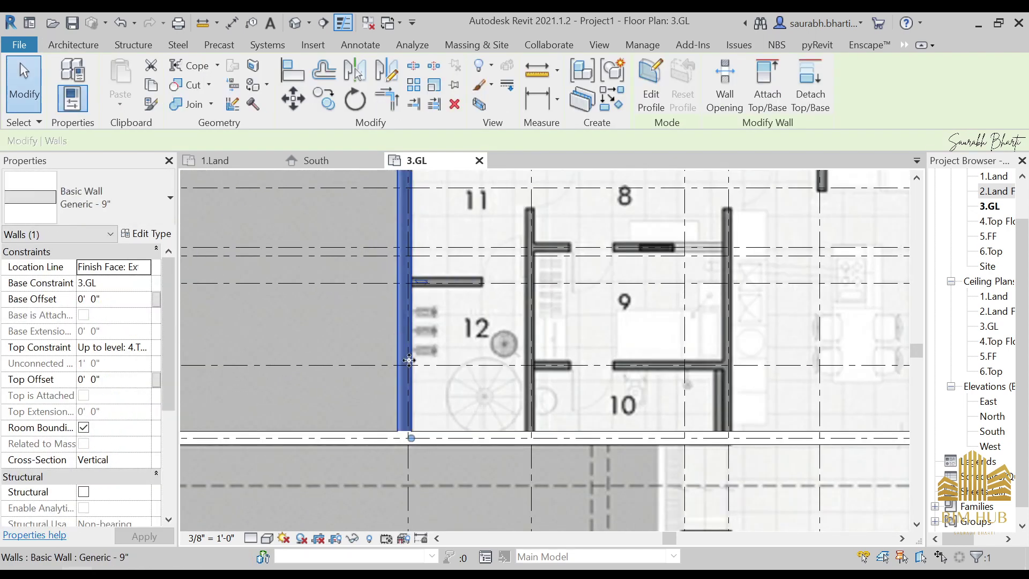
scroll(409, 354, up, 1)
middle_drag(410, 420, 529, 358)
middle_drag(563, 308, 421, 391)
scroll(426, 353, down, 3)
key(Escape)
scroll(475, 284, up, 2)
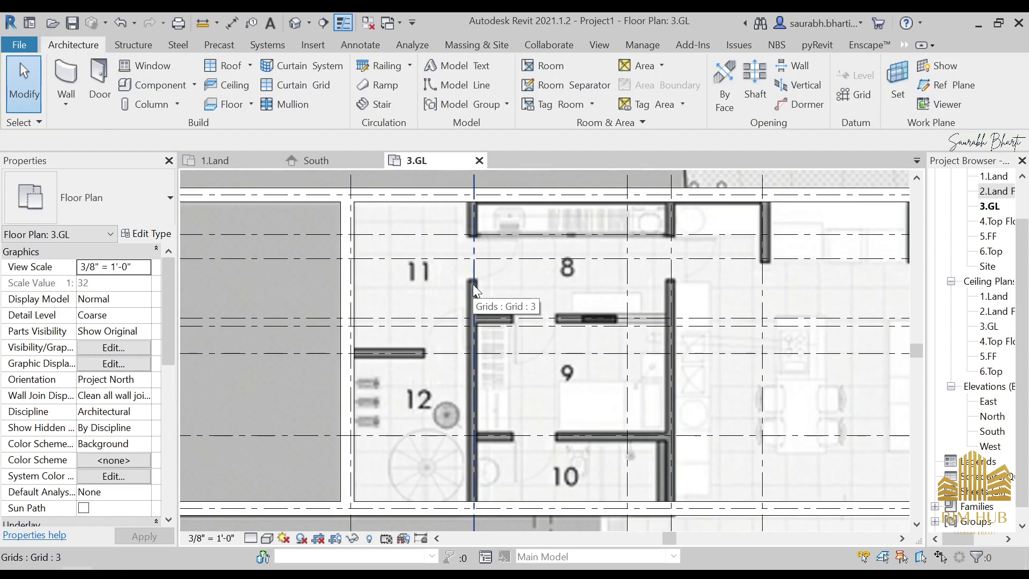
Step: Start placing walls with the Basic Wall type Generic - 4.5"
scroll(521, 399, down, 1)
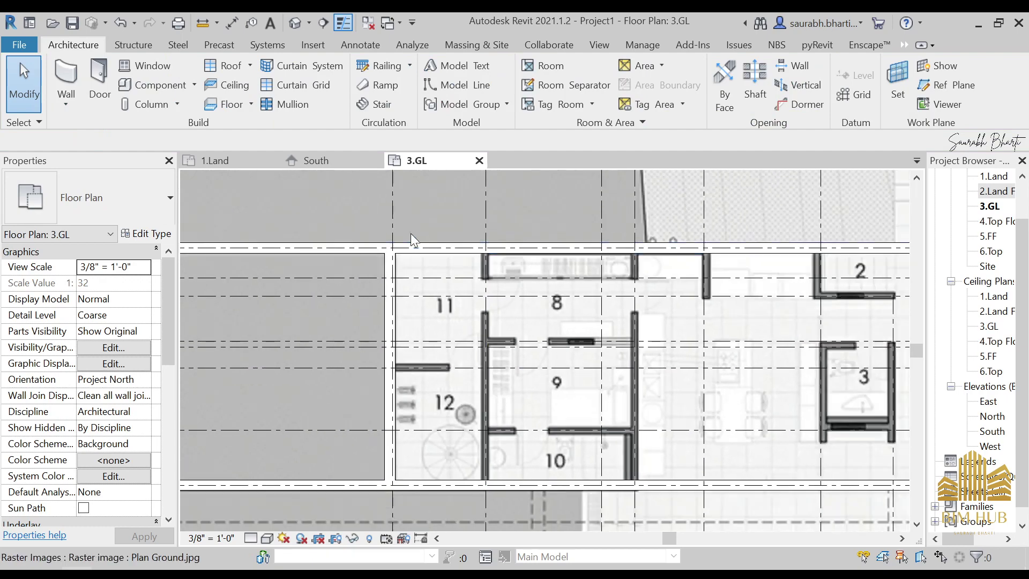
middle_drag(661, 308, 393, 241)
scroll(392, 242, down, 1)
scroll(590, 329, down, 2)
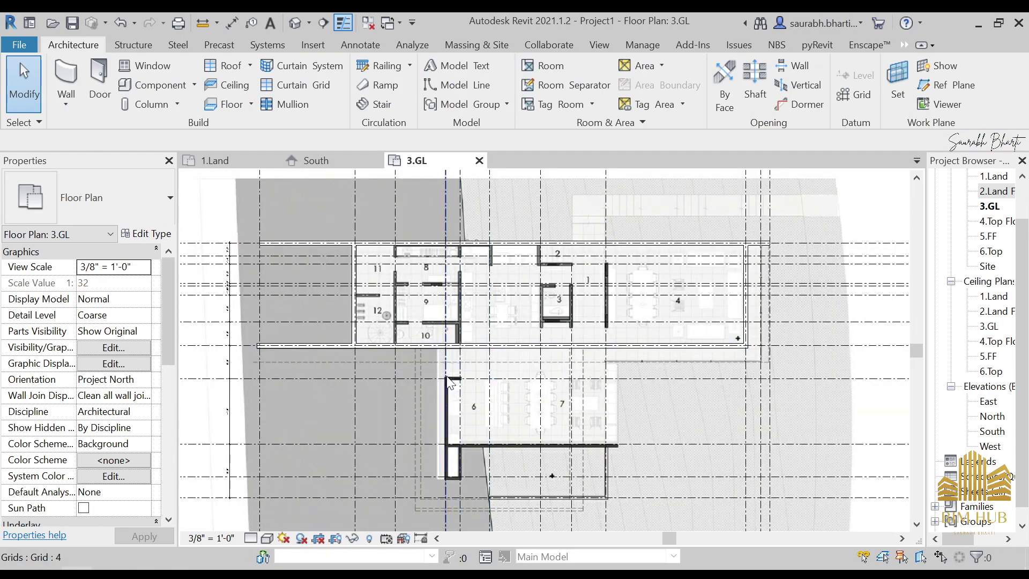
scroll(459, 396, up, 2)
middle_drag(471, 418, 539, 486)
click(80, 67)
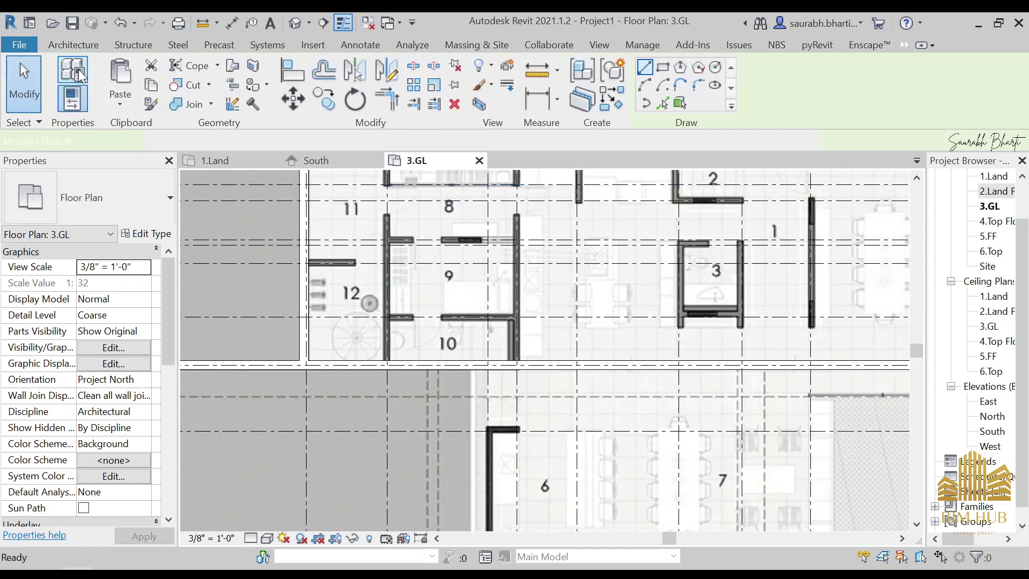
click(133, 200)
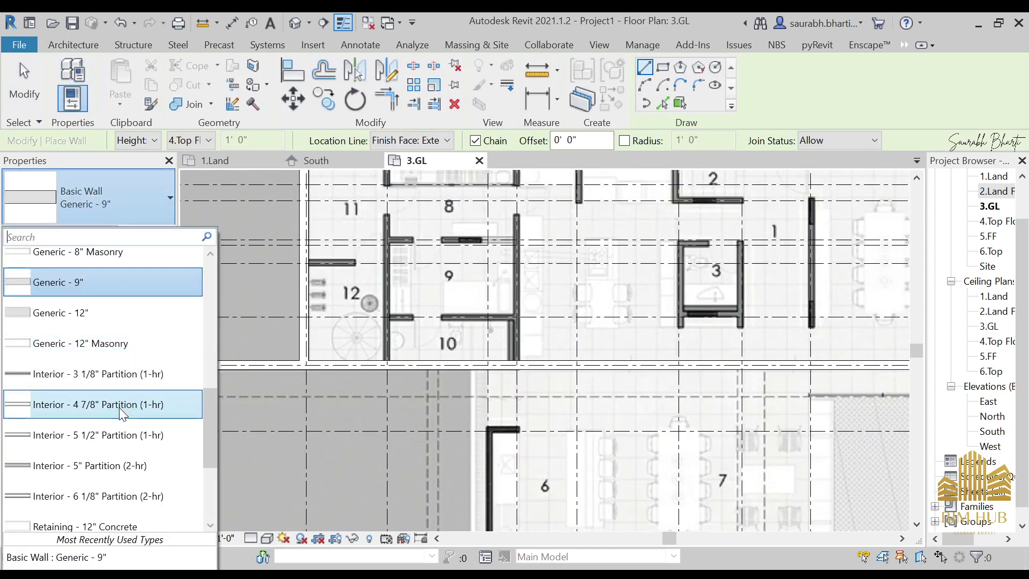
scroll(113, 388, down, 3)
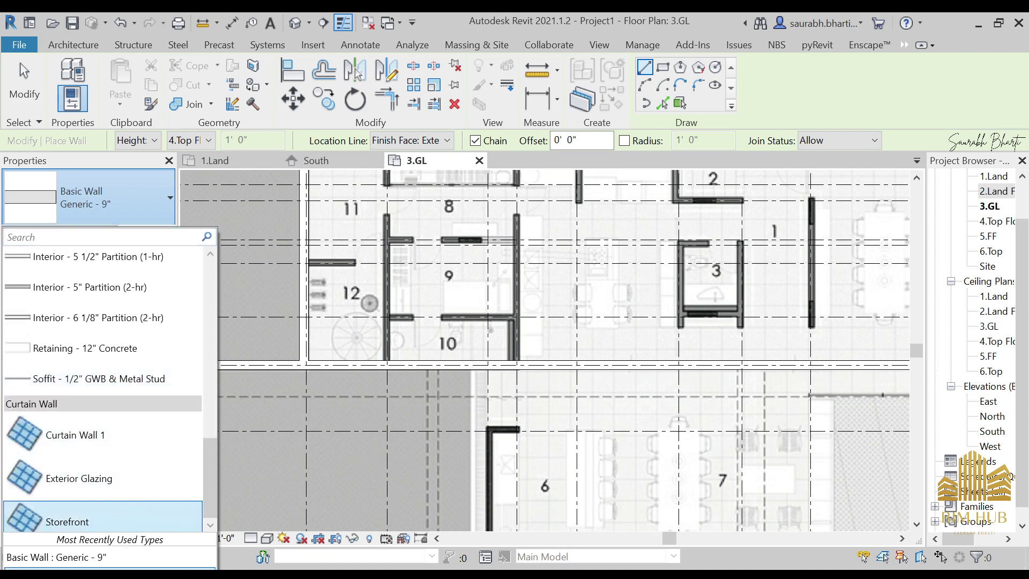
click(127, 569)
Step: Draw a Generic - 4.5" wall between rooms 11 and 12, from the grid 2 wall to just past grid 3
scroll(365, 258, up, 1)
middle_drag(366, 259, 424, 342)
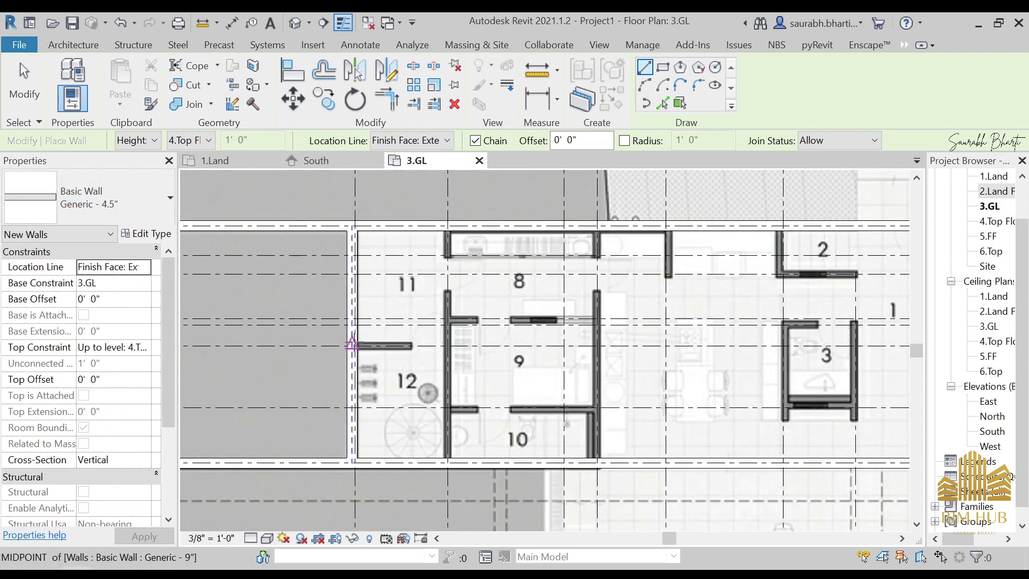
scroll(352, 343, up, 2)
click(359, 347)
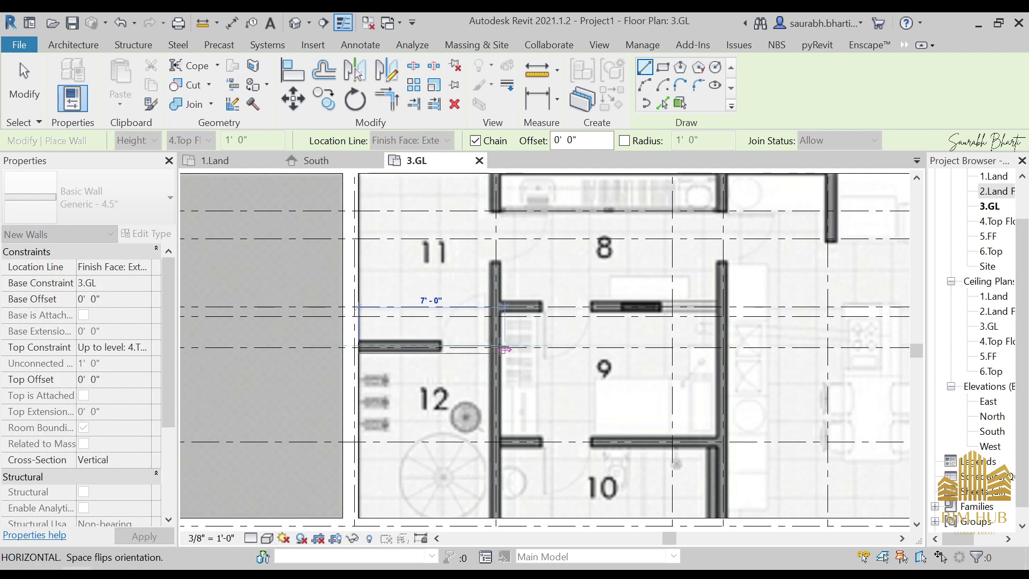
click(505, 347)
middle_drag(502, 236, 494, 258)
key(Escape)
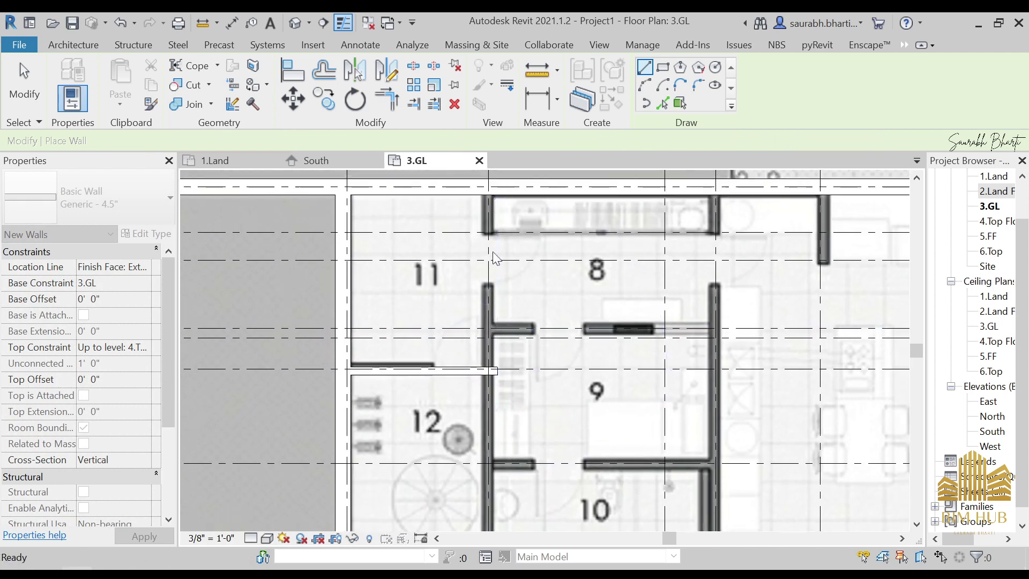
Step: Set the location line to Wall Centerline and draw a Generic - 4.5" wall along grid 3 from the grid A wall to the grid H wall
click(488, 194)
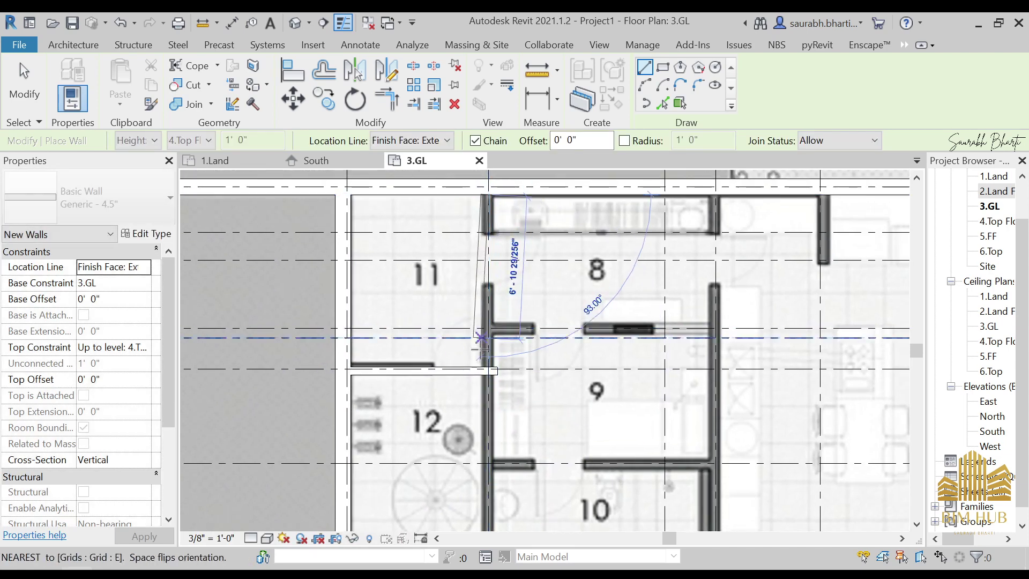
key(Escape)
click(423, 140)
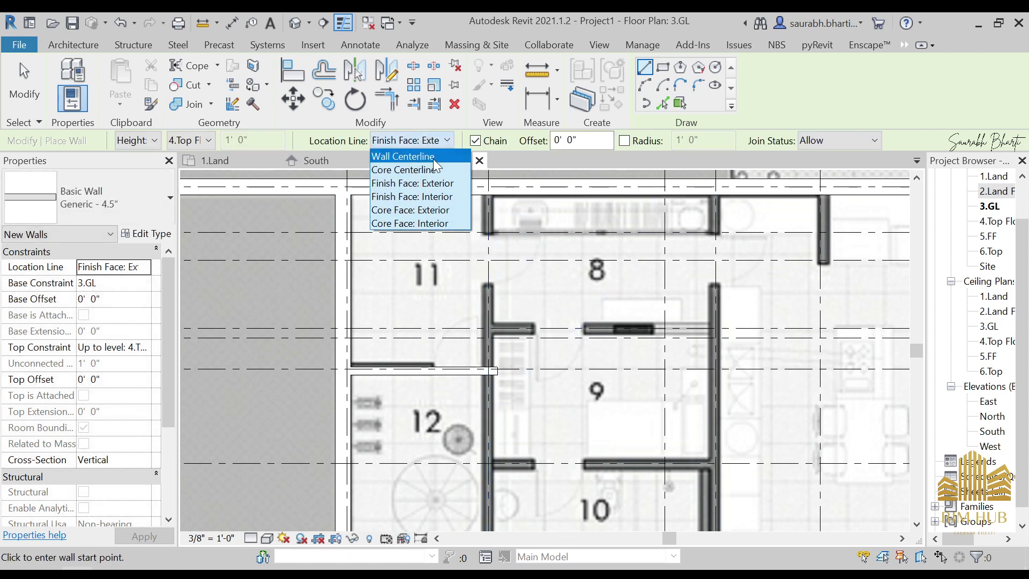
click(433, 157)
click(488, 193)
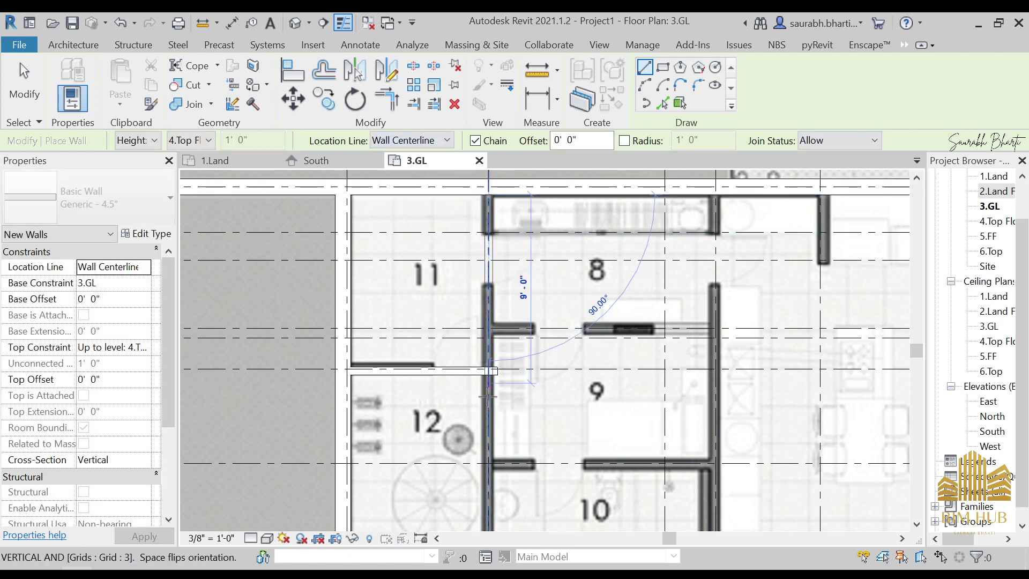
middle_drag(487, 534, 475, 388)
click(474, 393)
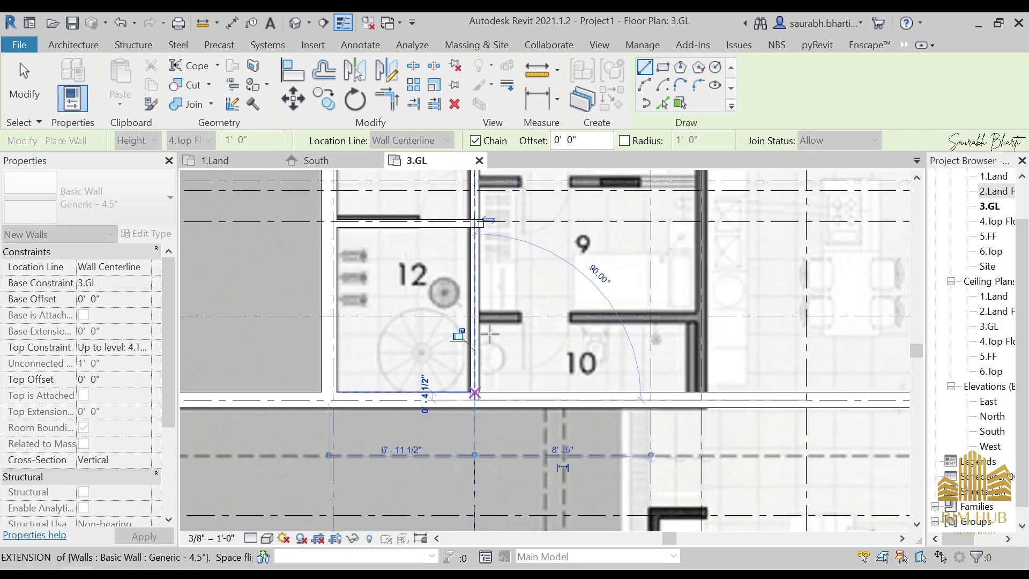
Step: Draw a Generic - 4.5" wall along grid 5 from the grid A wall to the grid H wall
middle_drag(493, 329, 379, 500)
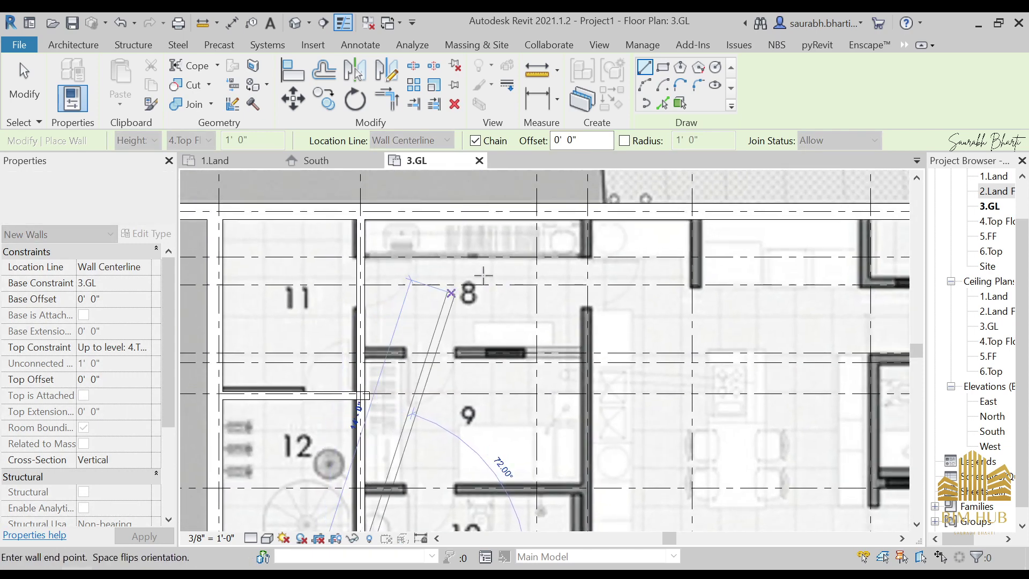
click(588, 219)
middle_drag(587, 528, 617, 385)
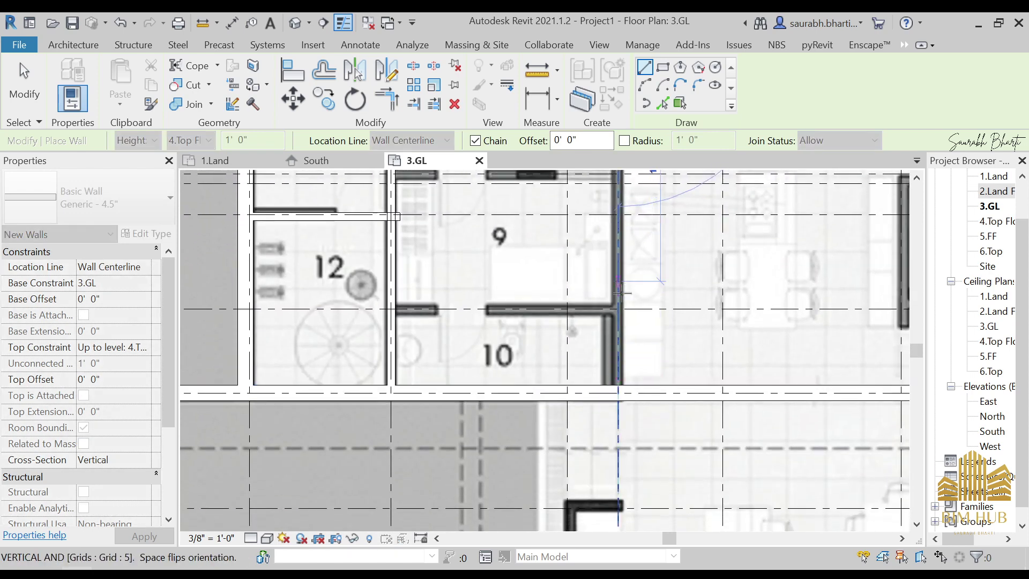
click(617, 384)
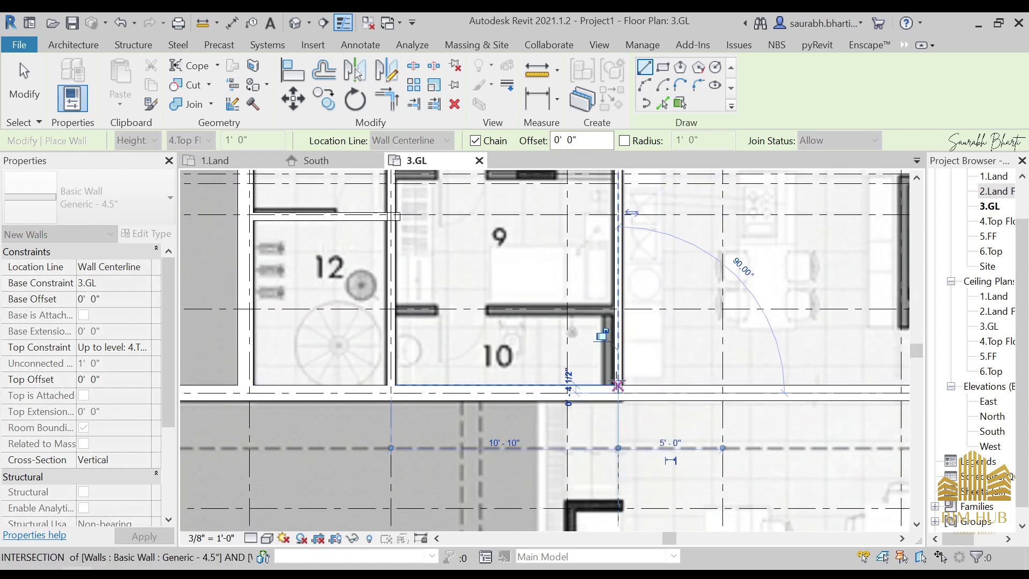
key(Escape)
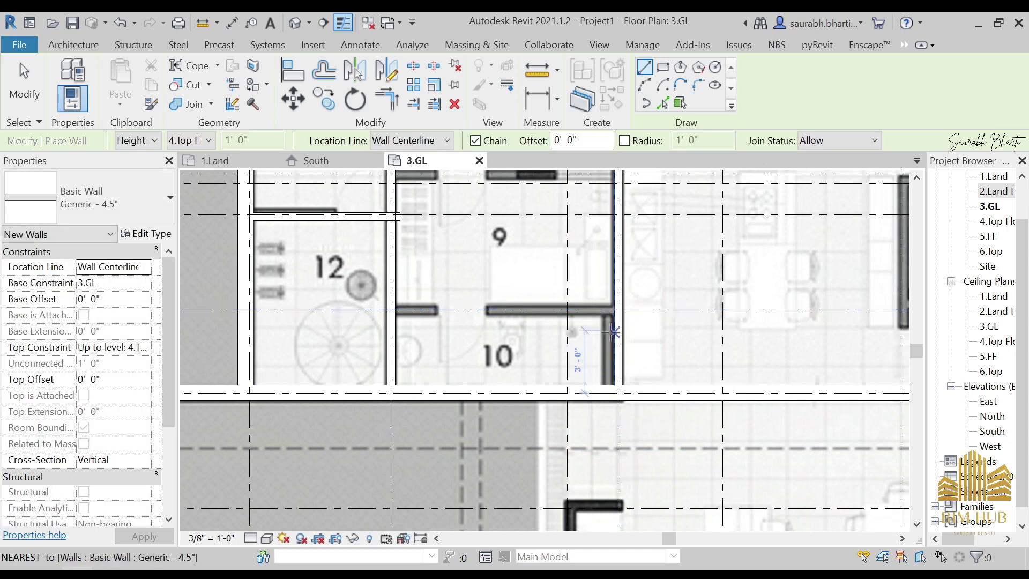
Step: Draw a Generic - 4.5" wall between rooms 9 and 10 from the grid 3 wall to the grid 5 wall
scroll(400, 316, up, 2)
click(394, 308)
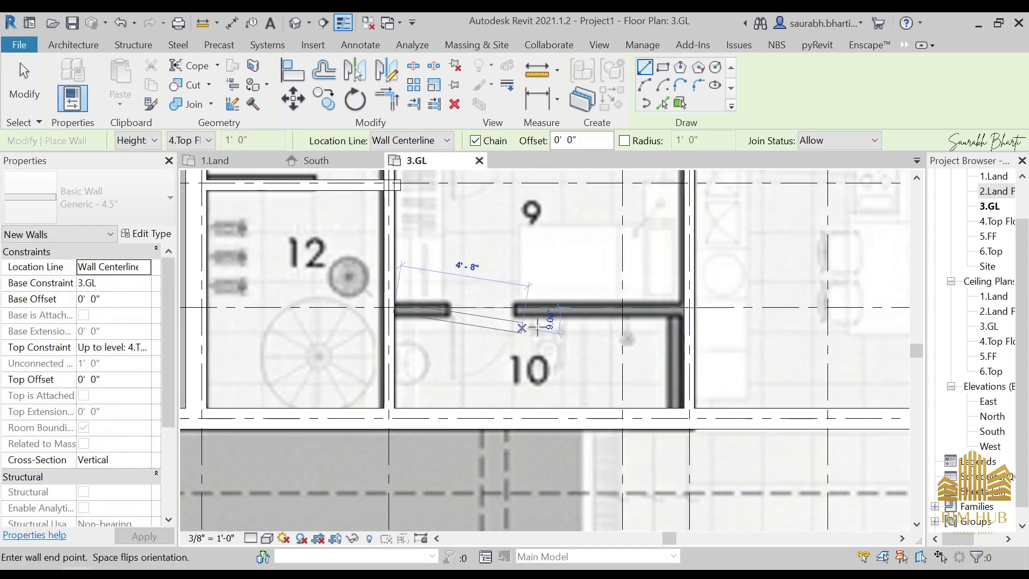
click(664, 310)
key(Escape)
Step: Draw a Generic - 4.5" wall between rooms 8 and 9 from the grid 3 wall to the grid 5 wall
middle_drag(500, 320, 496, 398)
click(385, 206)
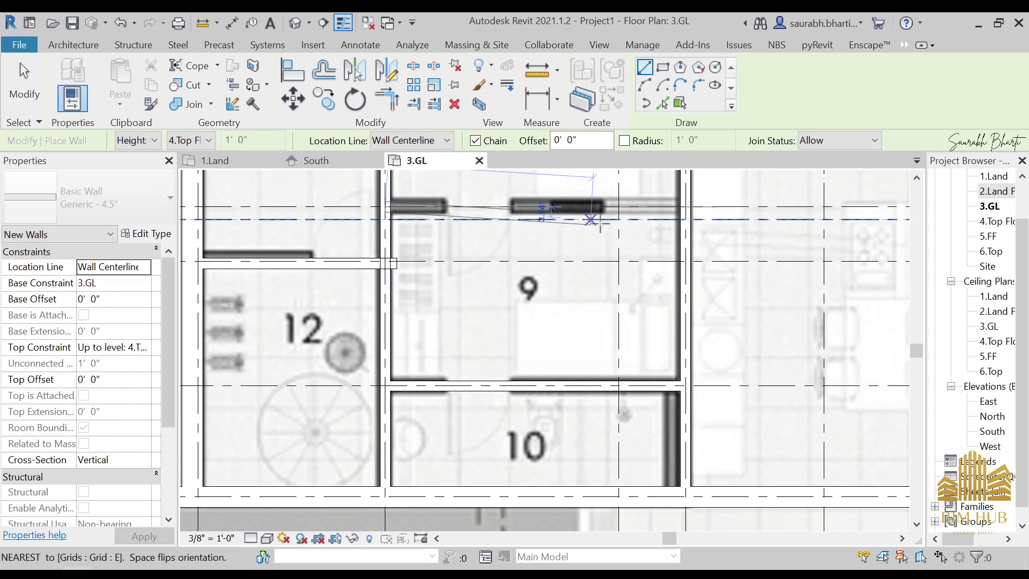
middle_drag(625, 246, 483, 305)
scroll(481, 278, down, 2)
key(Escape)
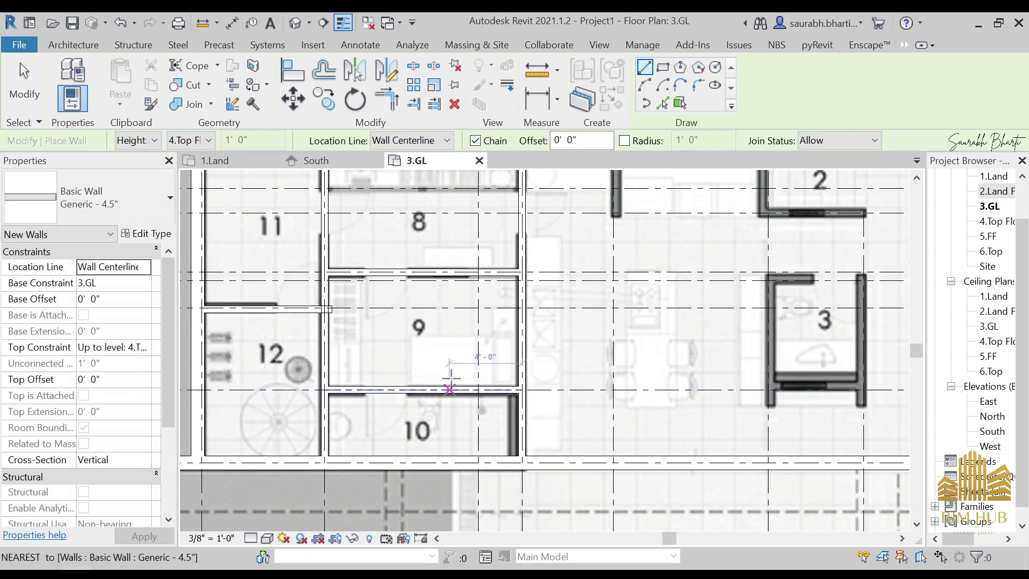
Step: Set the location line to Finish Face: Exterior and draw a short Generic - 4.5" wall at grid 6 from the grid A wall to grid C
middle_drag(450, 377, 425, 400)
scroll(507, 223, up, 3)
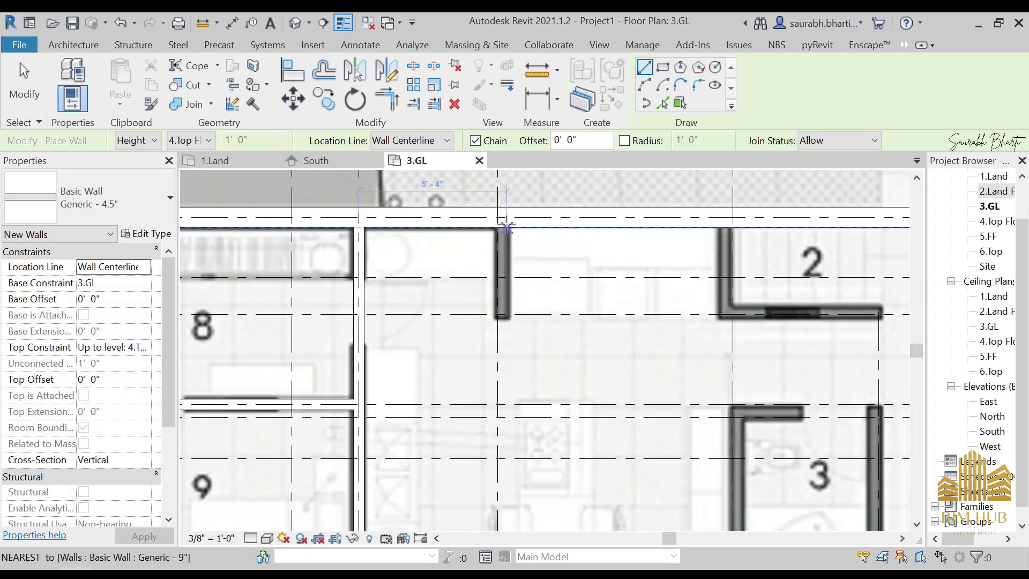
click(447, 141)
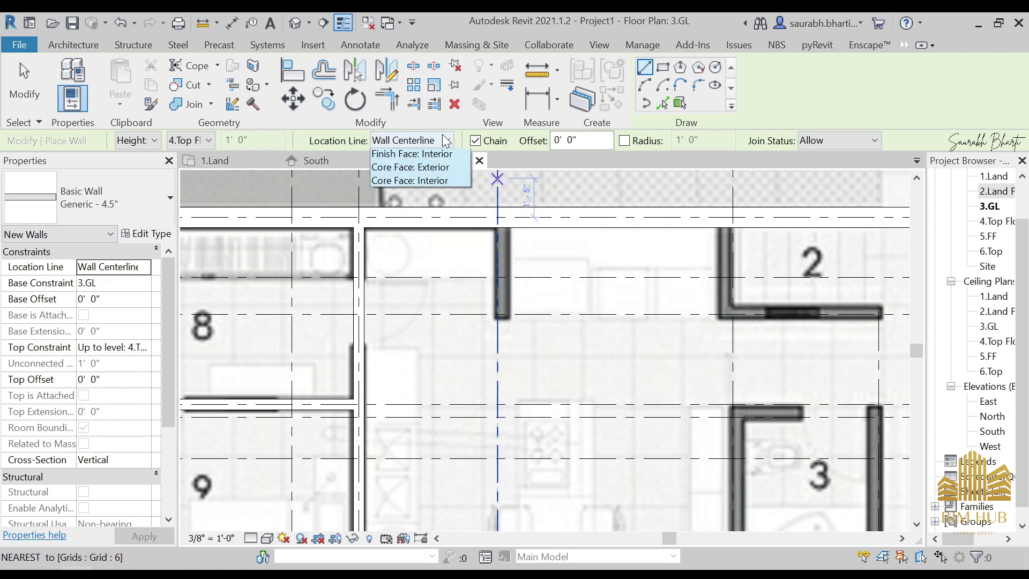
click(418, 182)
click(497, 228)
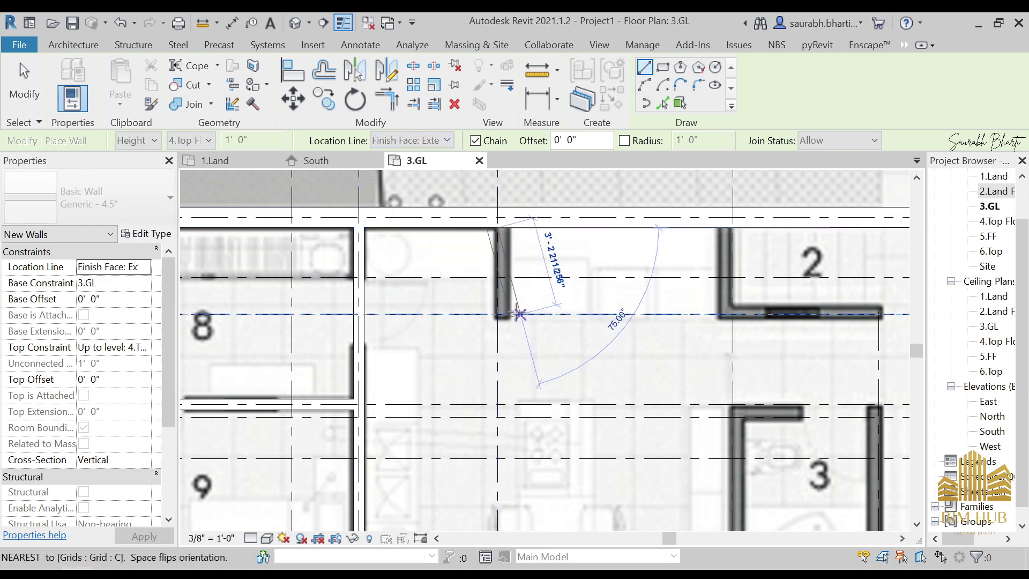
click(501, 317)
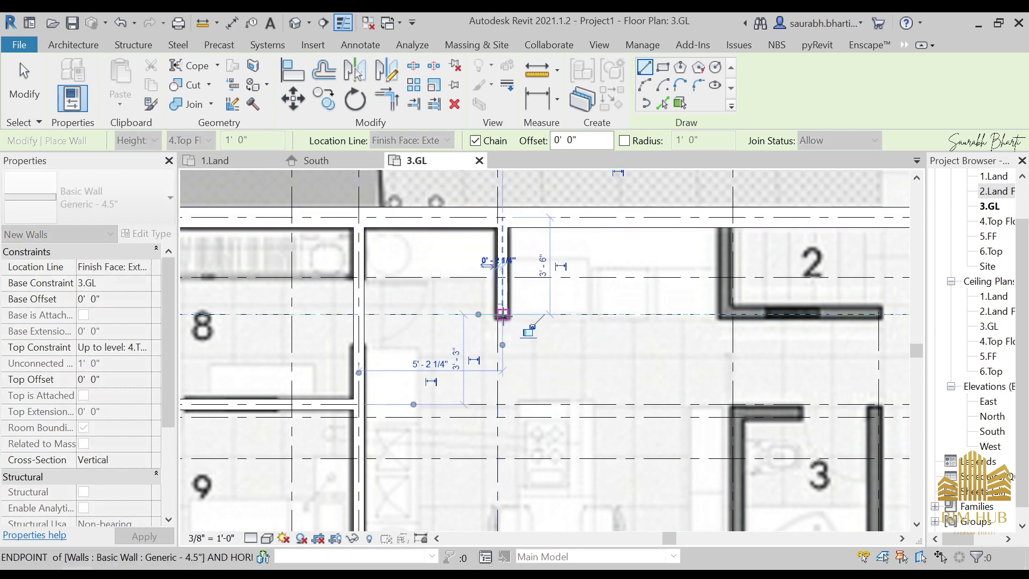
key(Escape)
Step: Draw chained Generic - 4.5" walls around room 2, from the grid A wall along grid 7 to grid C and along grid C to grid 8
middle_drag(605, 338, 393, 324)
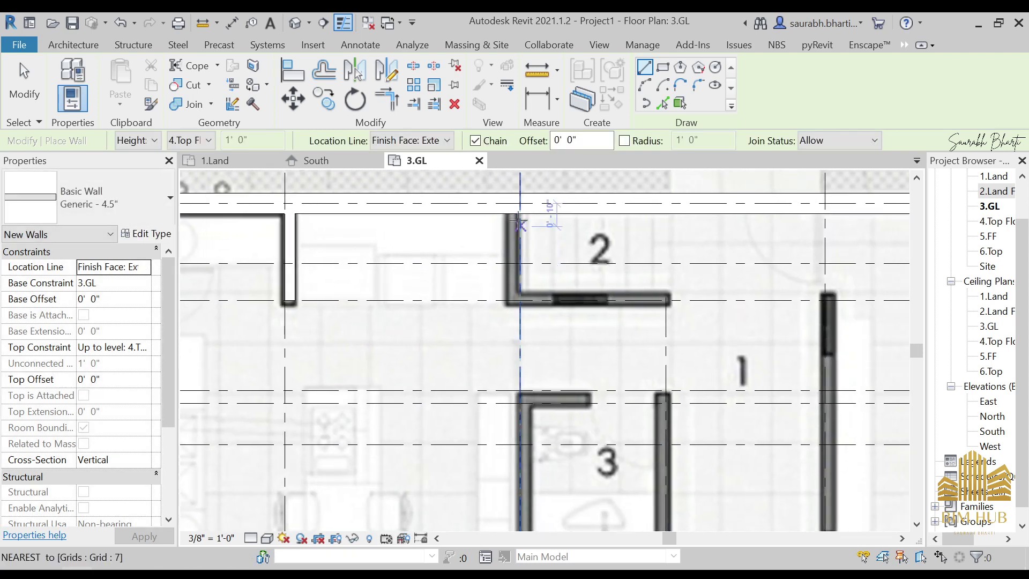
click(514, 216)
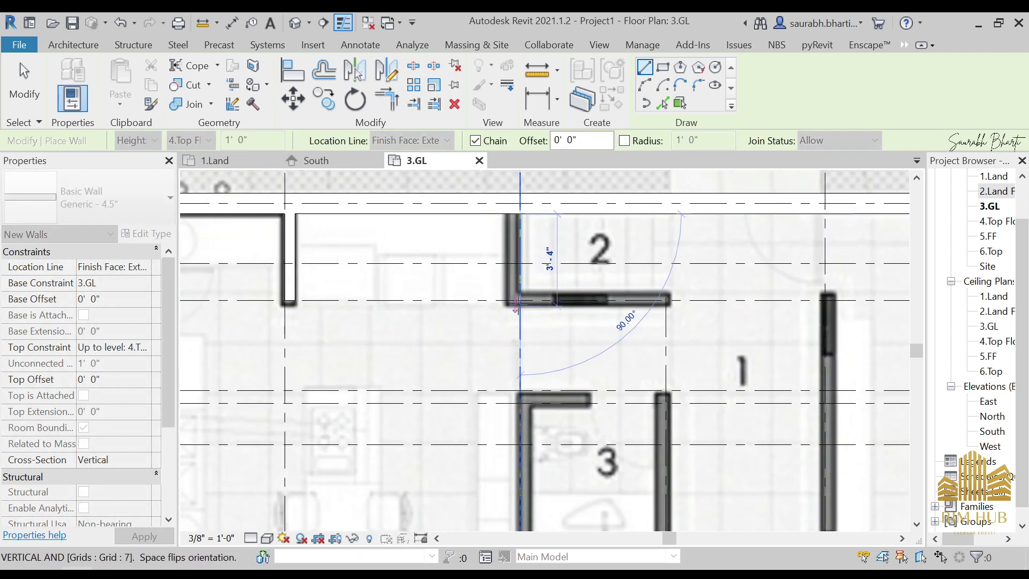
click(520, 300)
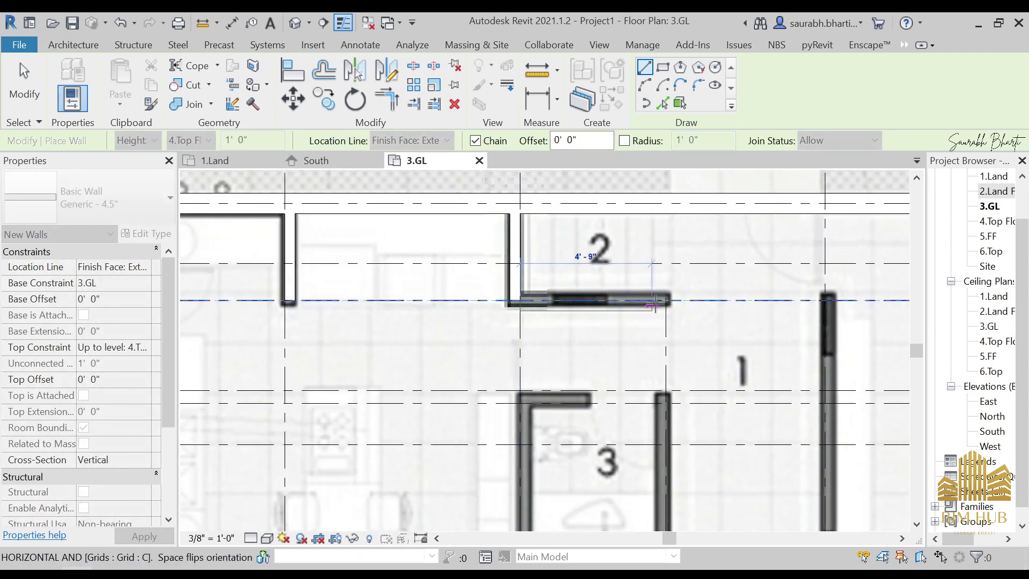
click(669, 304)
key(Escape)
key(Escape)
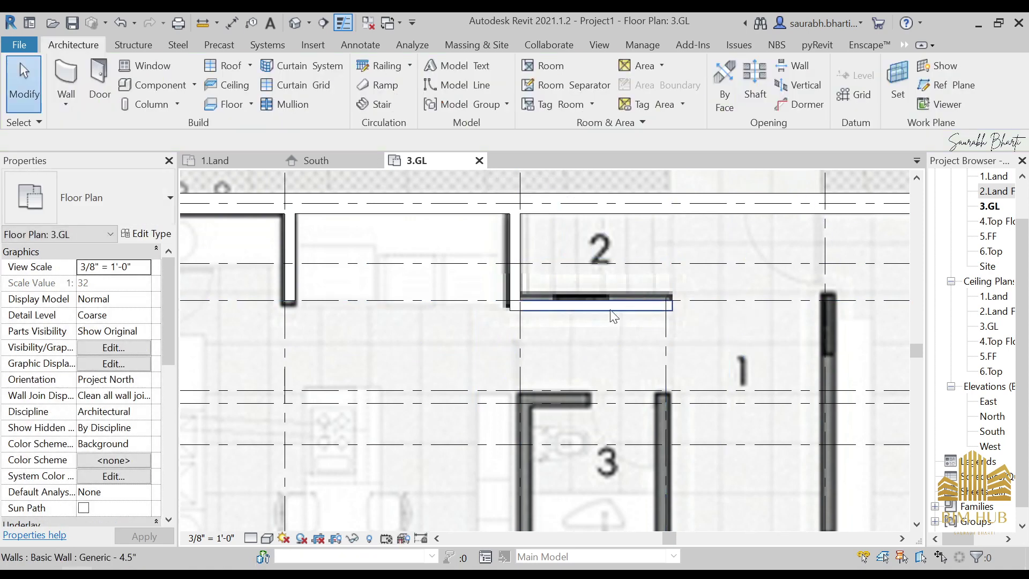
click(601, 308)
scroll(602, 308, up, 3)
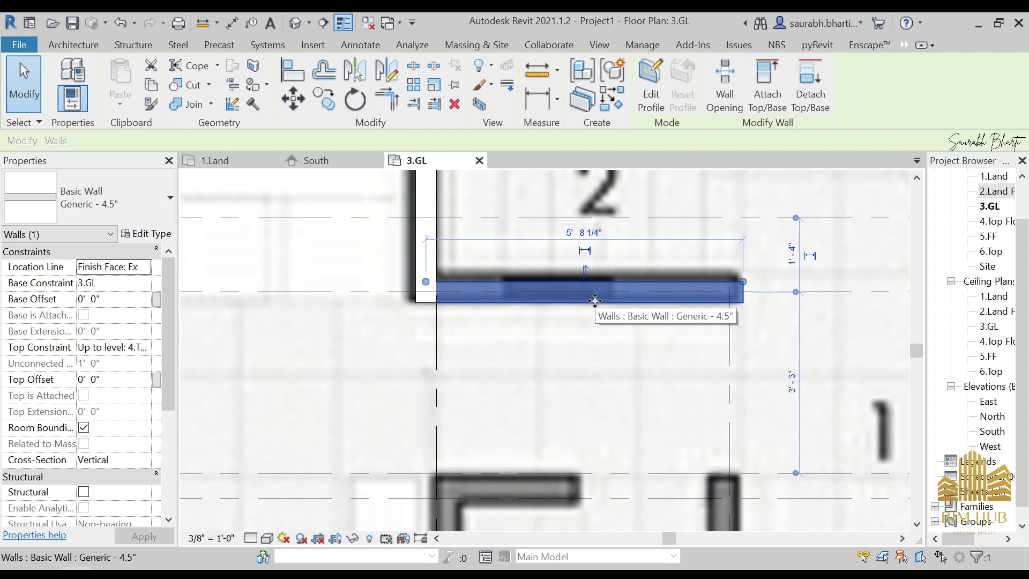
scroll(595, 301, down, 3)
key(Escape)
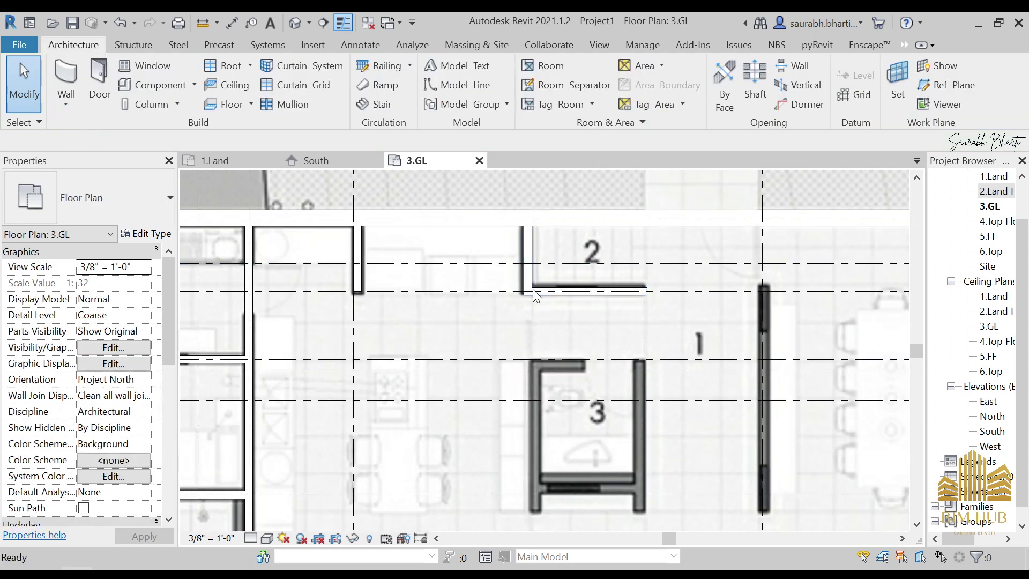
Step: Set the location line to Wall Centerline and draw a Generic - 4.5" wall along grid 9 between the two long outer walls
key(w)
key(a)
middle_drag(642, 369, 564, 299)
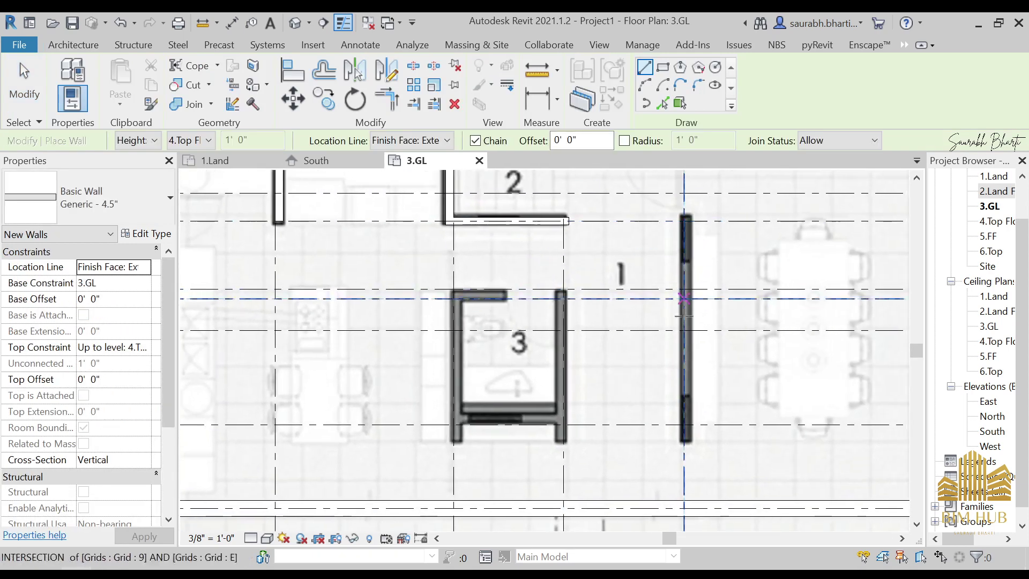
scroll(696, 254, down, 2)
scroll(677, 260, up, 3)
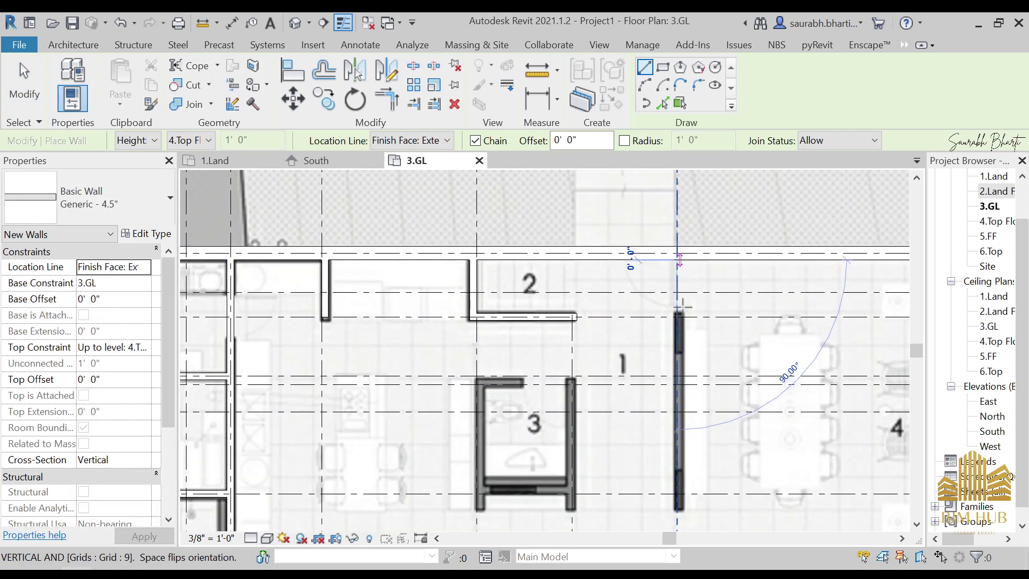
click(447, 142)
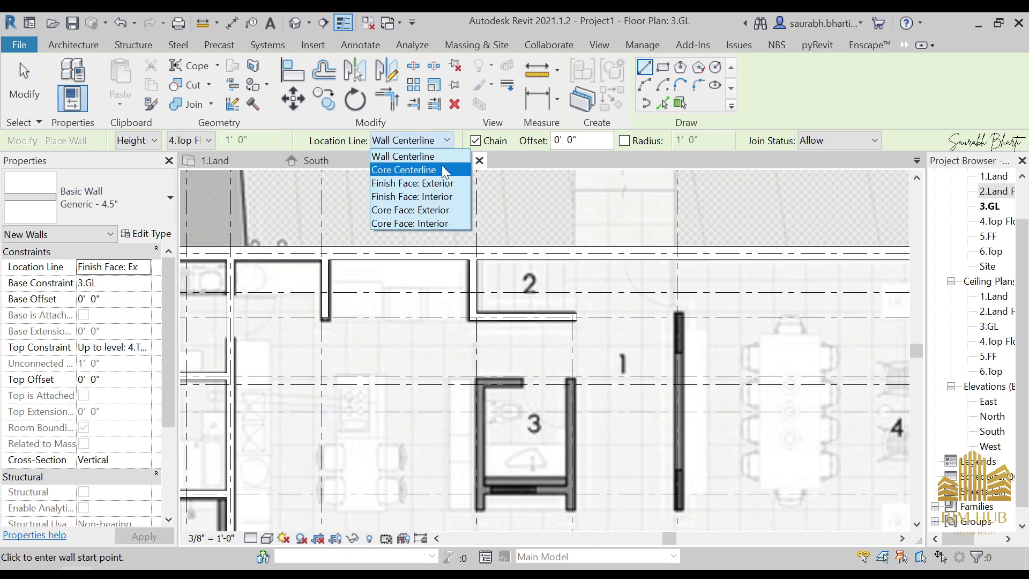
click(447, 156)
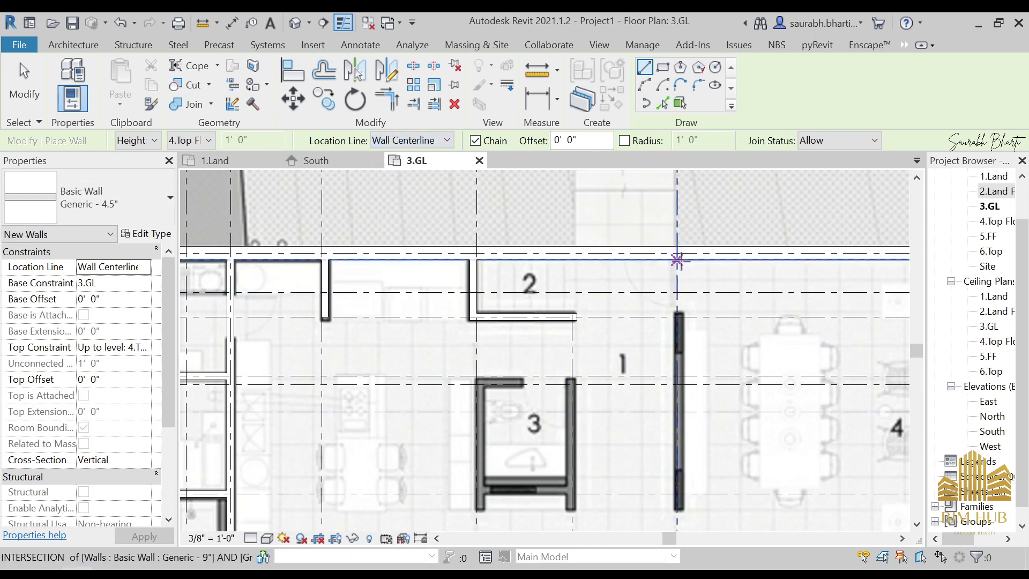
click(677, 260)
middle_drag(676, 423, 648, 202)
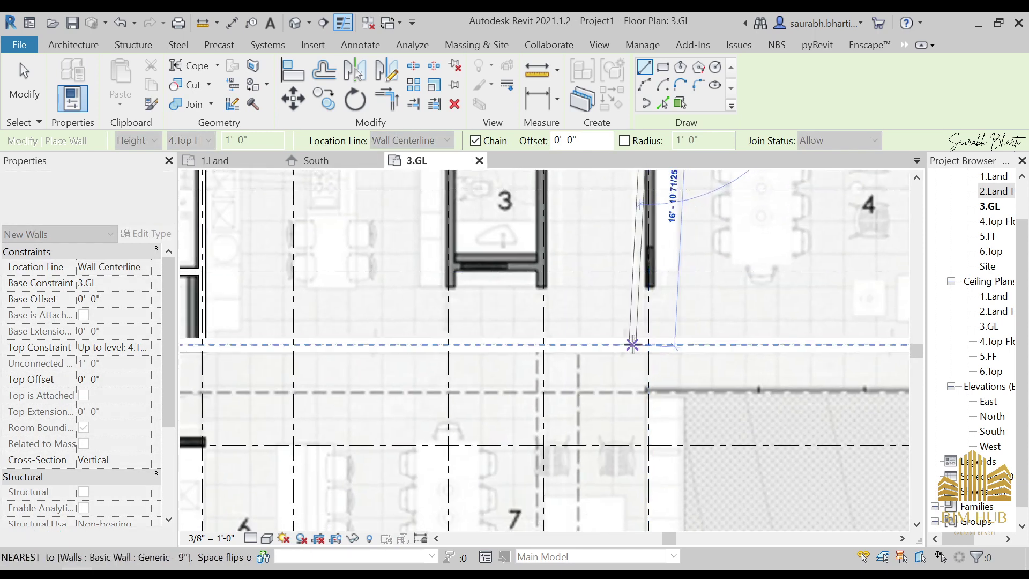
click(649, 338)
middle_drag(630, 287, 634, 364)
key(Escape)
key(Escape)
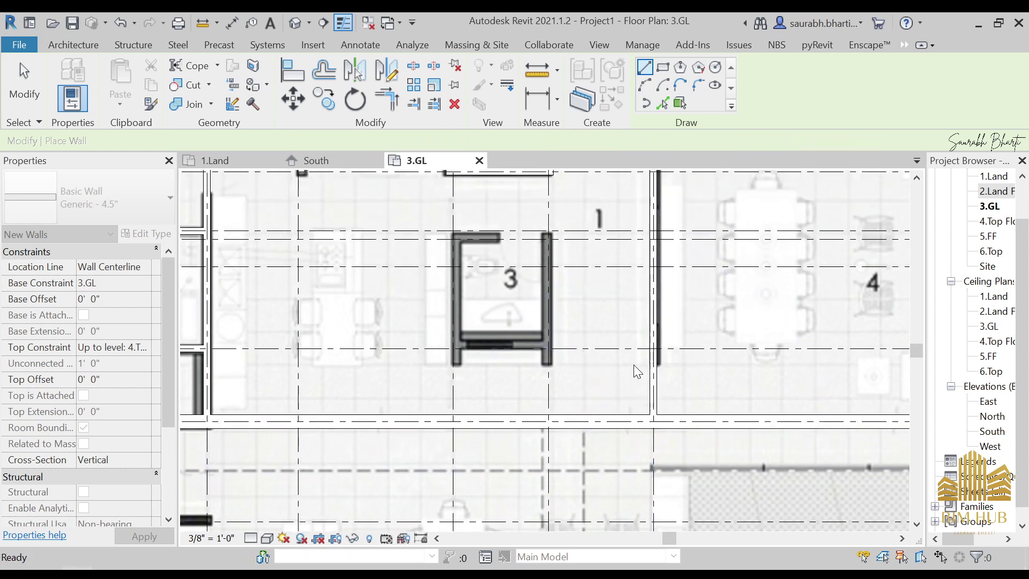
click(651, 374)
scroll(651, 375, up, 3)
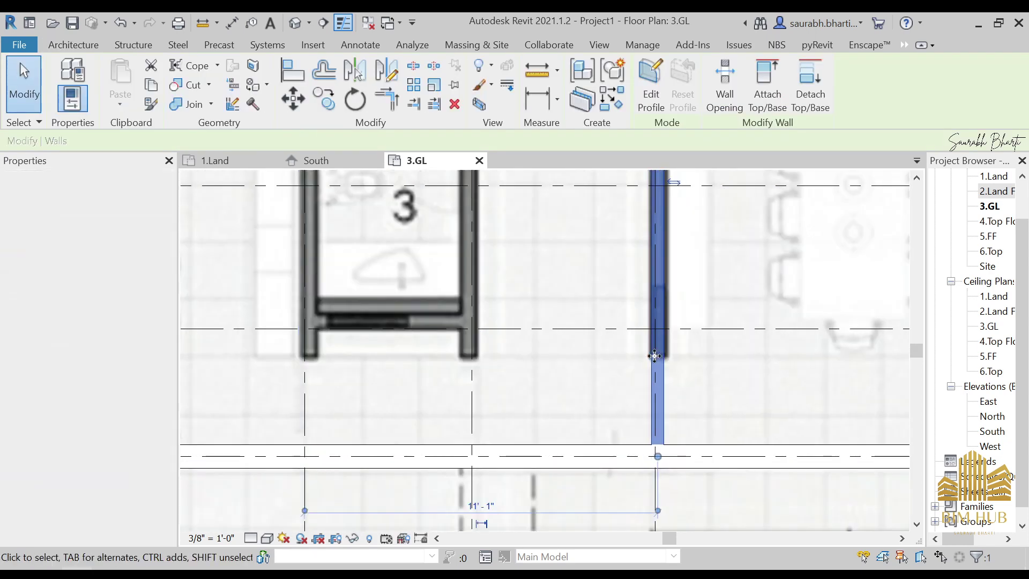
key(Escape)
scroll(654, 355, down, 2)
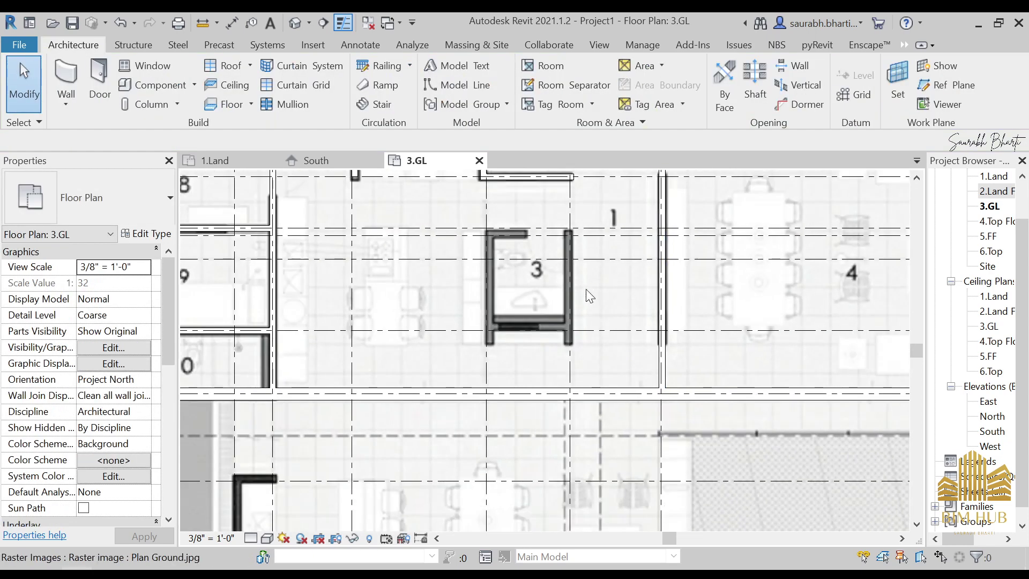
Step: Set the location line to Finish Face: Exterior and draw chained Generic - 4.5" walls around room 3, along grid D to grid 7 and down past grid G
key(w)
key(a)
scroll(512, 249, up, 1)
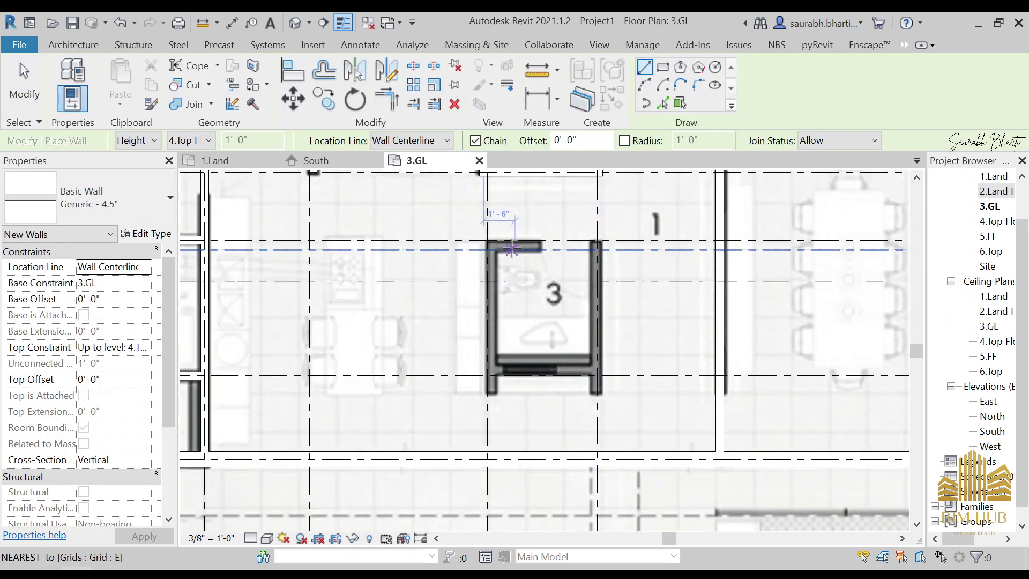
click(598, 241)
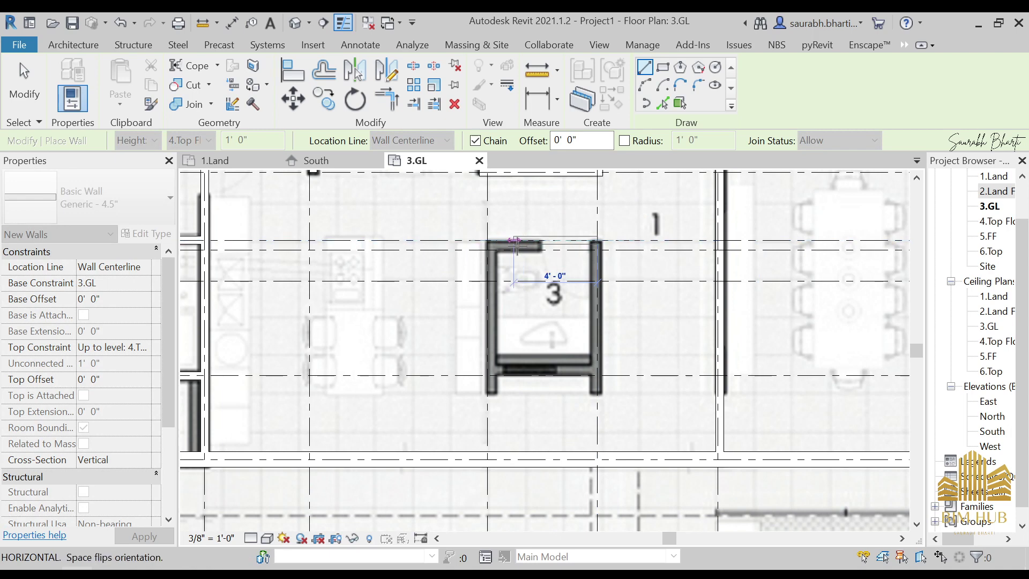
key(Escape)
click(446, 140)
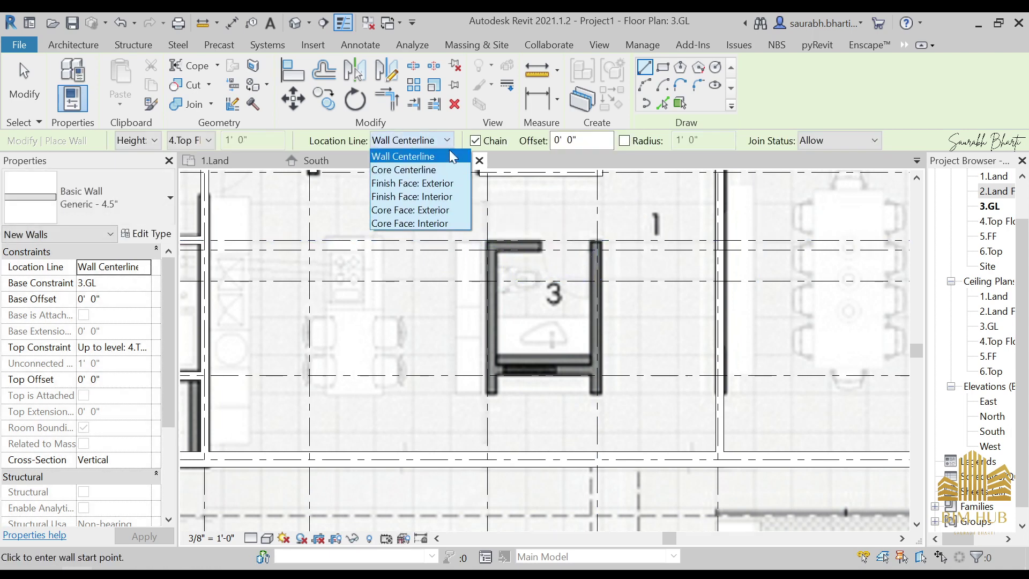
click(450, 183)
click(602, 236)
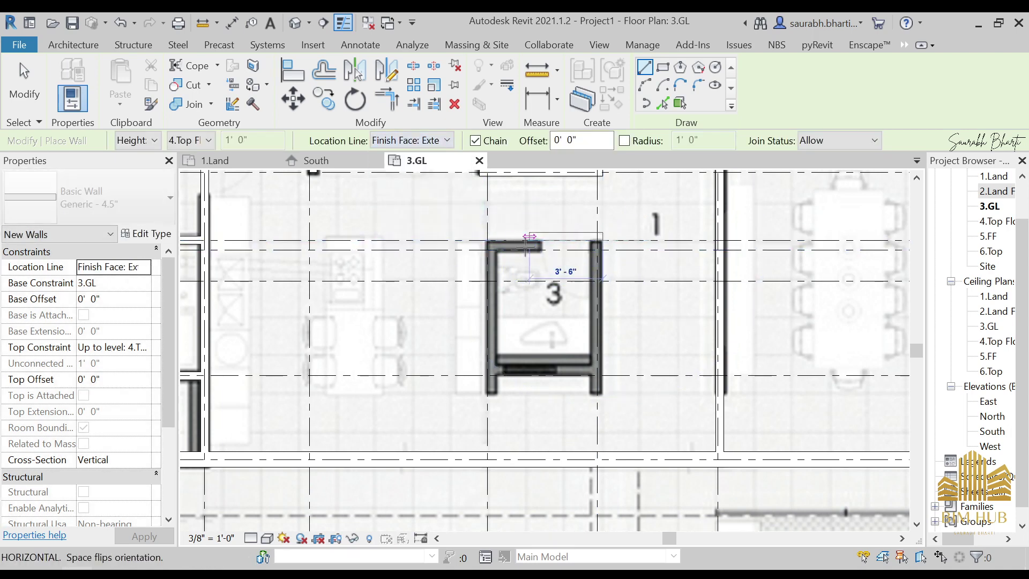
click(487, 240)
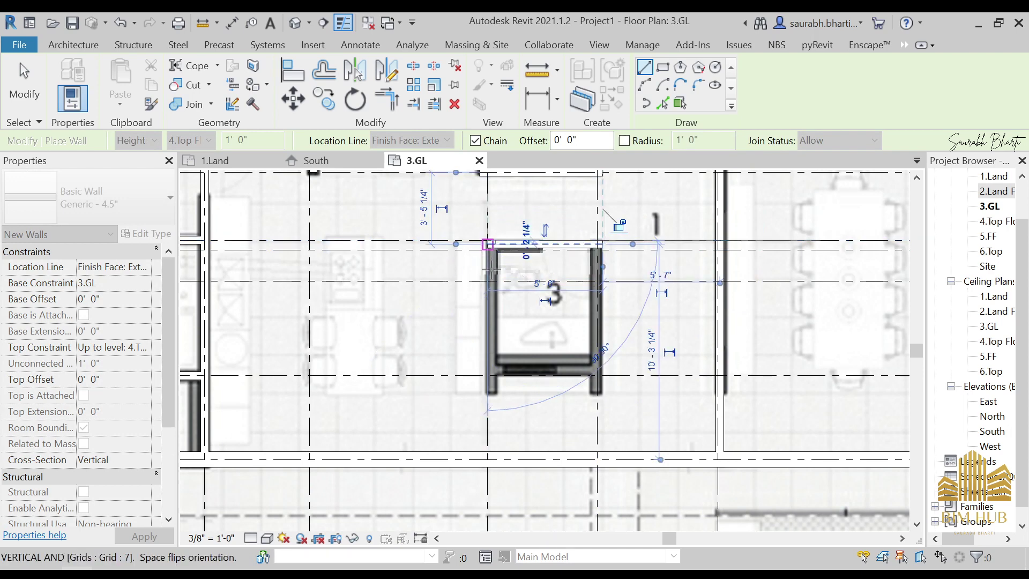
click(489, 397)
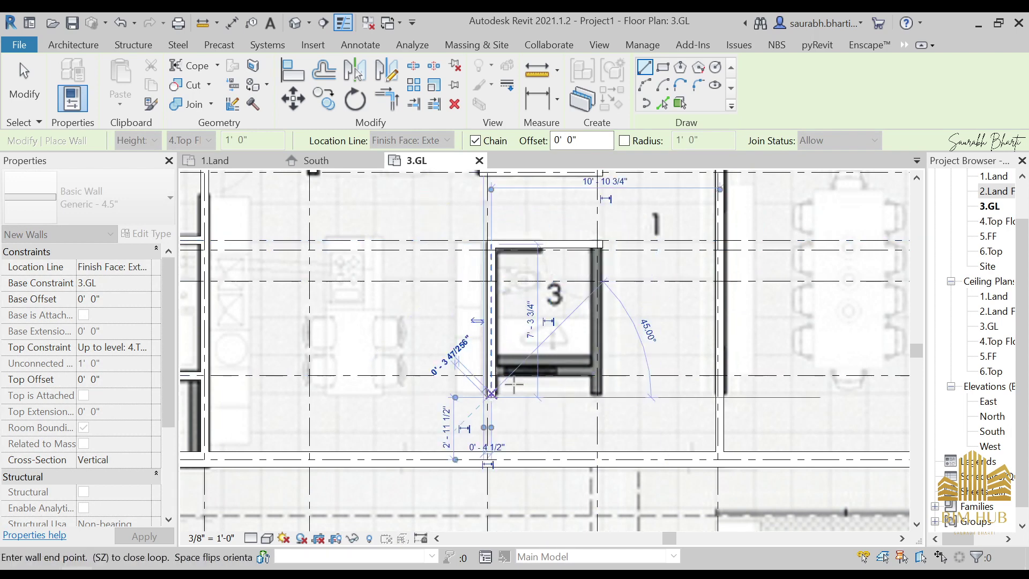
key(Escape)
Step: Draw Generic - 4.5" walls around room 3, along grid 8 to just past grid G and along grid G between the side walls
click(603, 248)
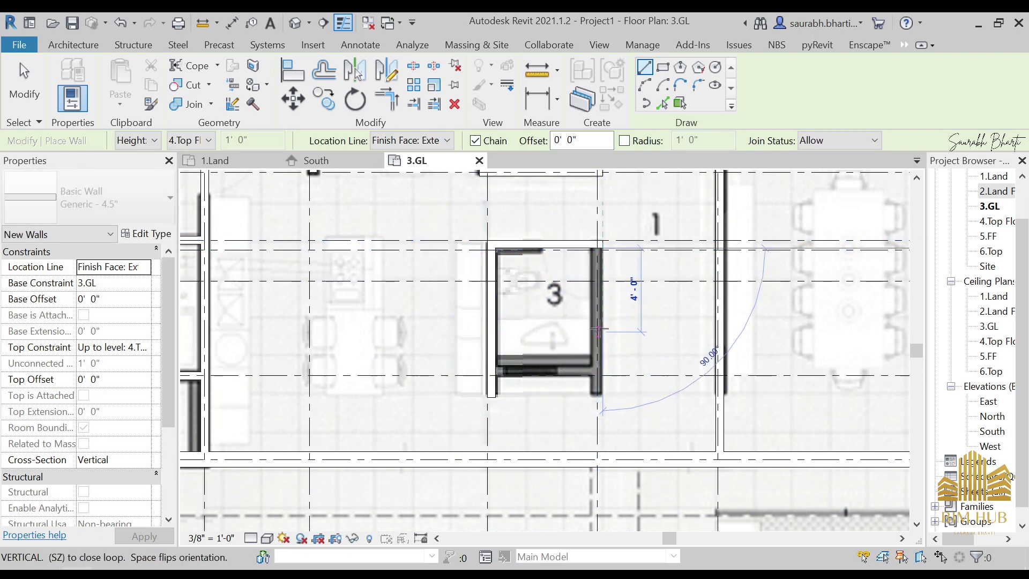
click(597, 396)
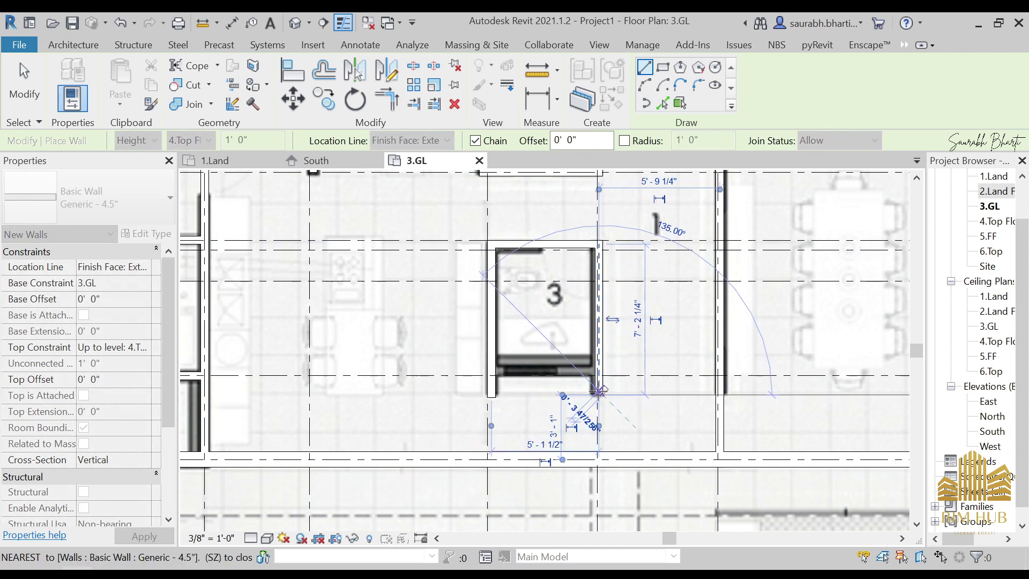
key(Escape)
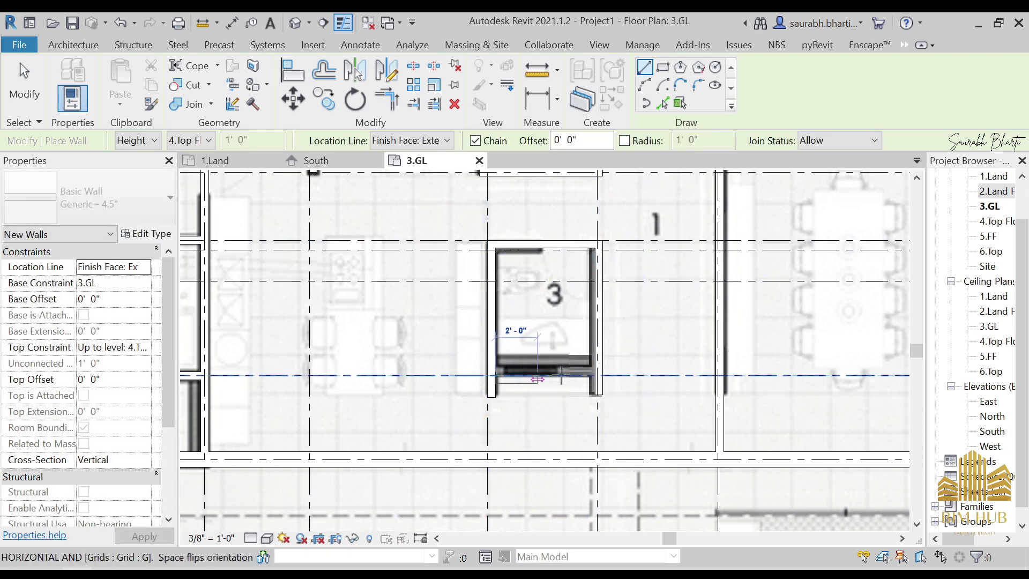
click(495, 375)
key(Escape)
key(Escape)
Step: Flip the grid G wall of room 3 so that it lies on the room side of the grid
scroll(569, 388, up, 2)
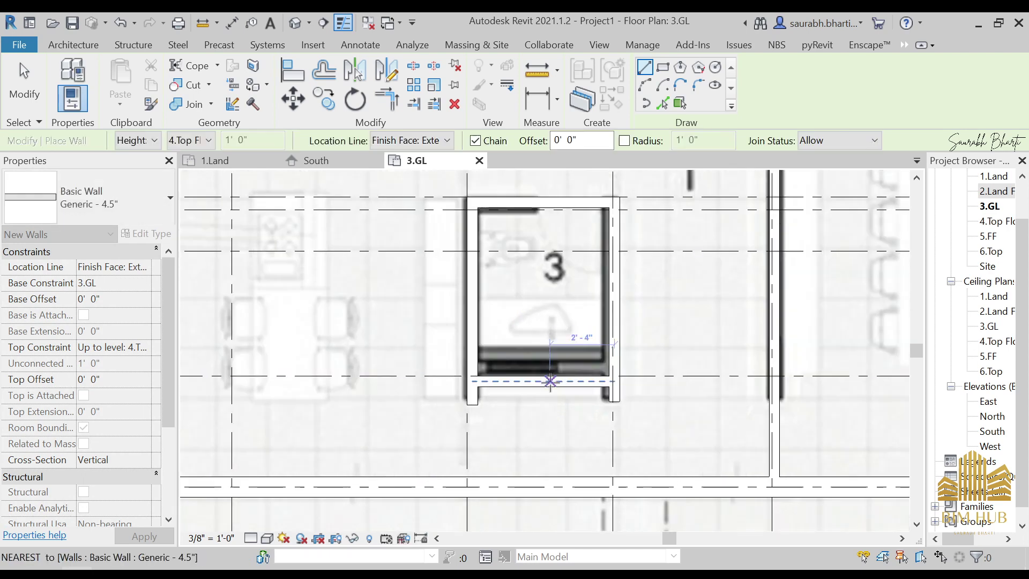
key(Escape)
click(553, 394)
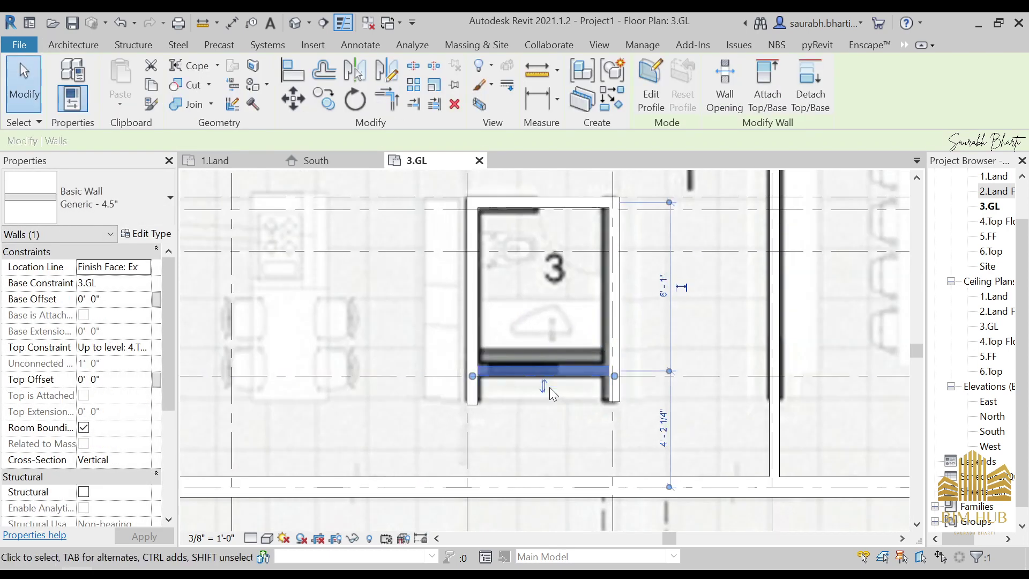
key(Escape)
scroll(541, 368, up, 2)
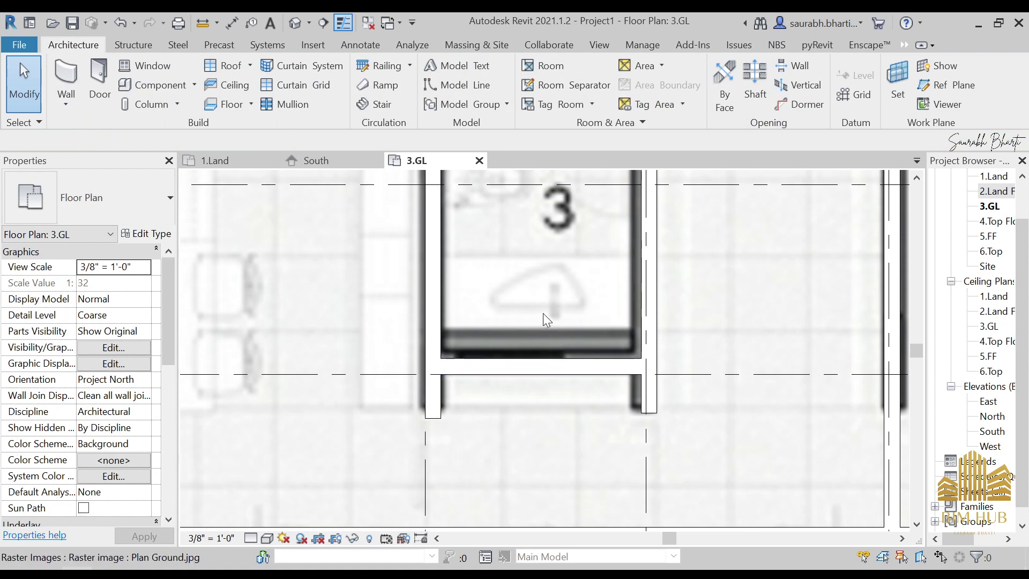
scroll(540, 316, down, 3)
scroll(541, 332, up, 2)
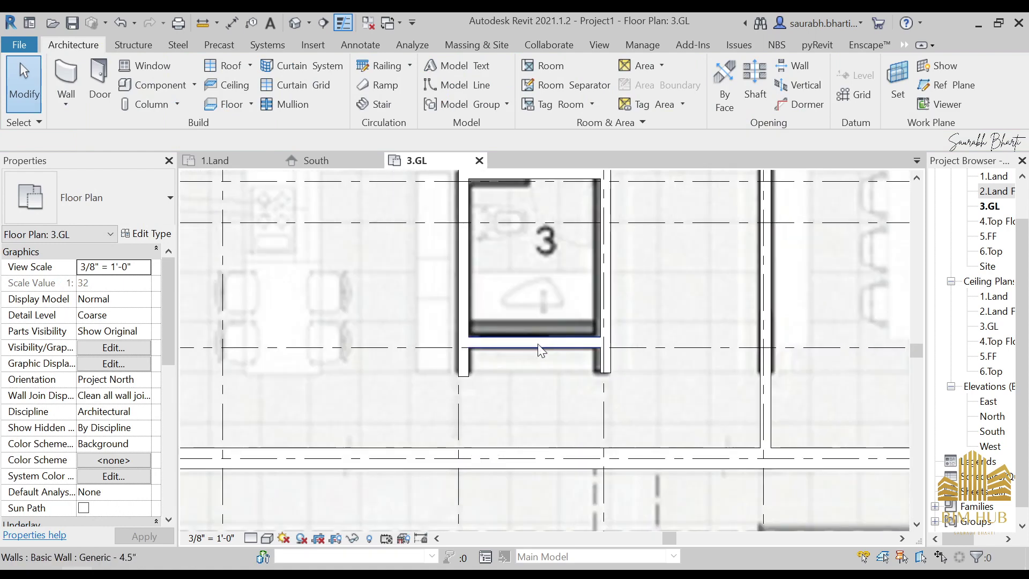
Step: Start a new Generic - 4.5" wall at room 6 near grid 5
scroll(578, 316, down, 4)
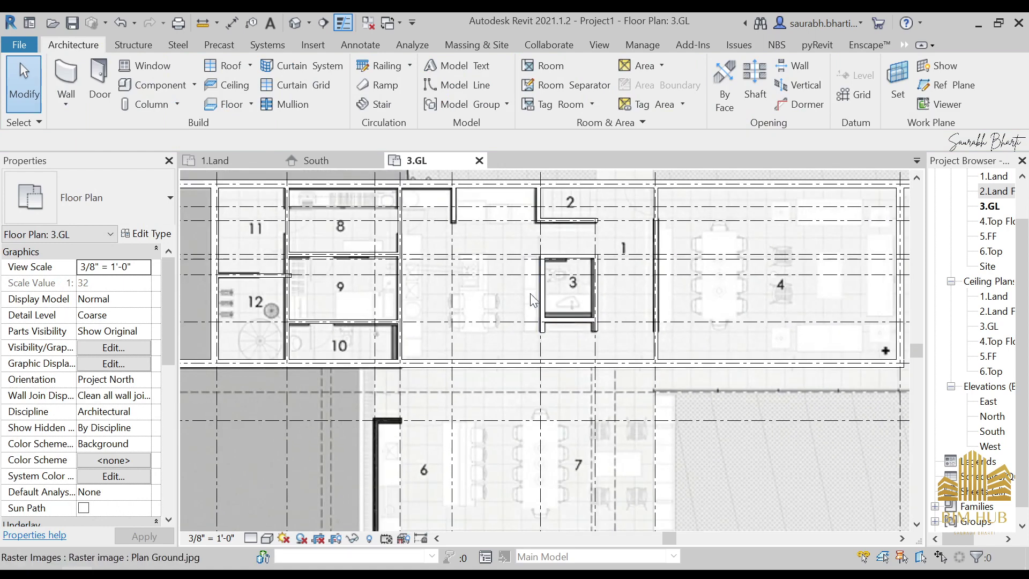
scroll(564, 297, down, 4)
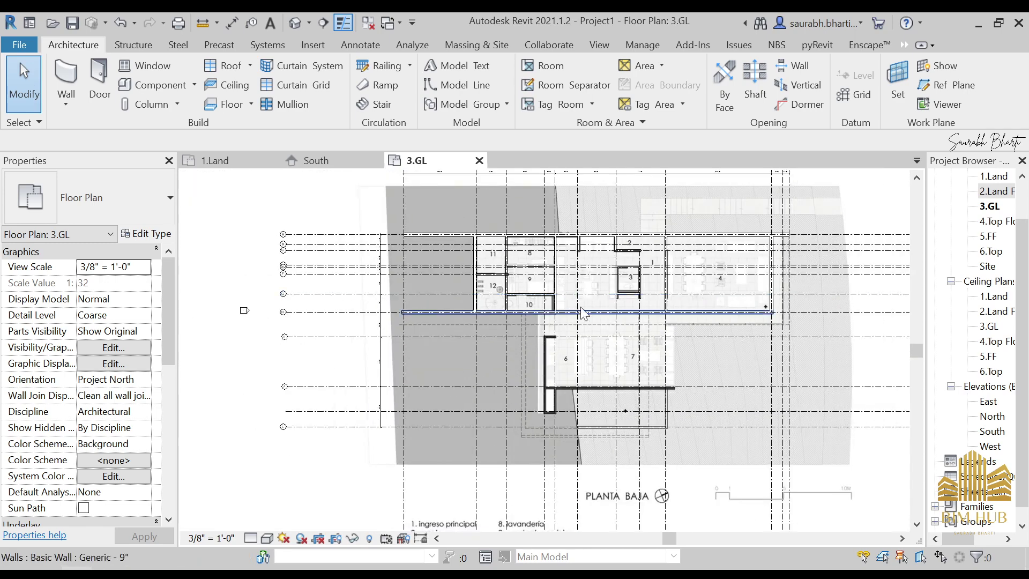
key(w)
key(a)
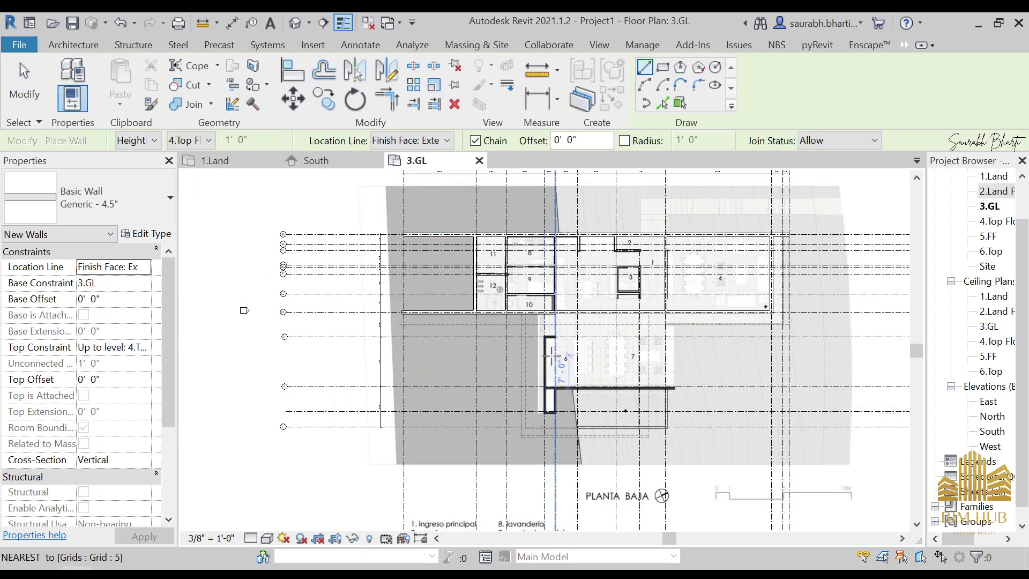
scroll(556, 309, up, 5)
scroll(556, 309, up, 3)
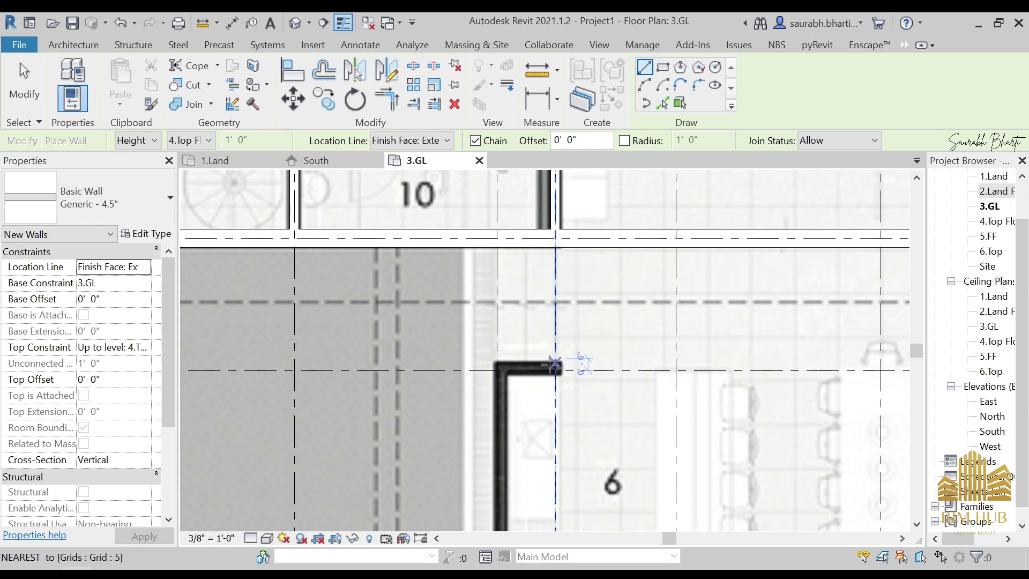
click(554, 247)
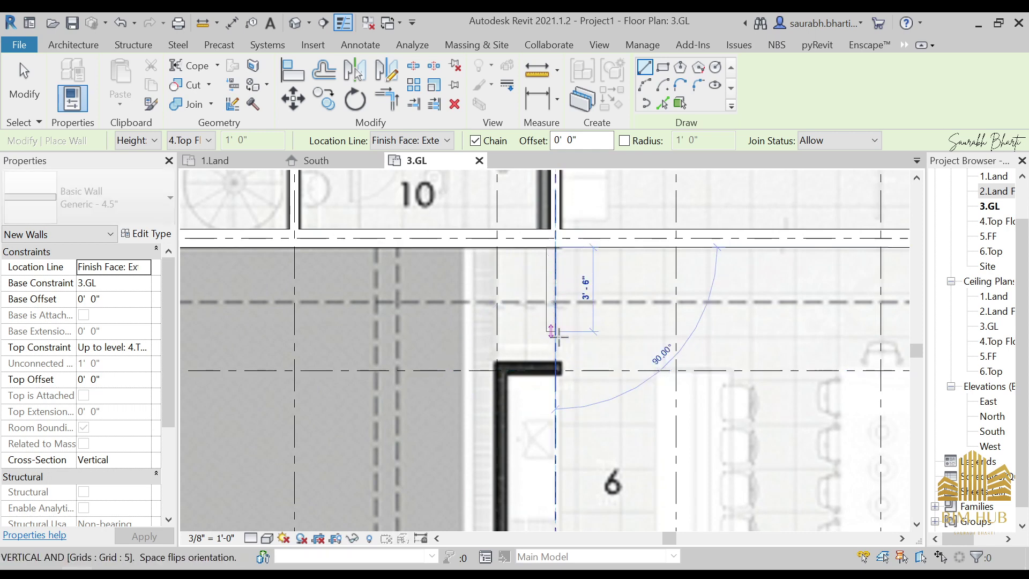
key(Escape)
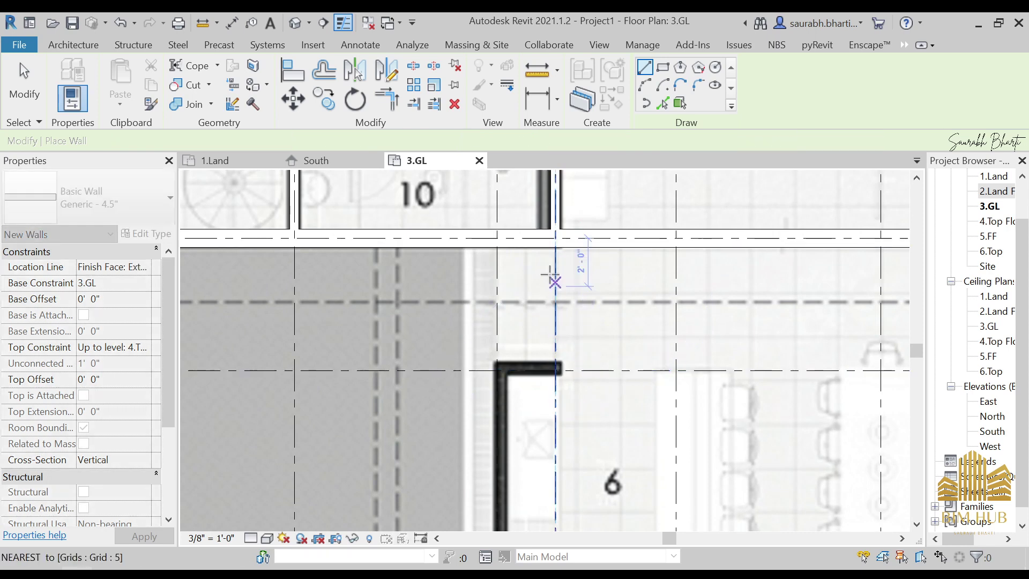
Step: Set the wall location line to Wall Centerline and draw a Generic - 4.5" wall from the wall below room 10 down to room 6's upper corner
click(434, 141)
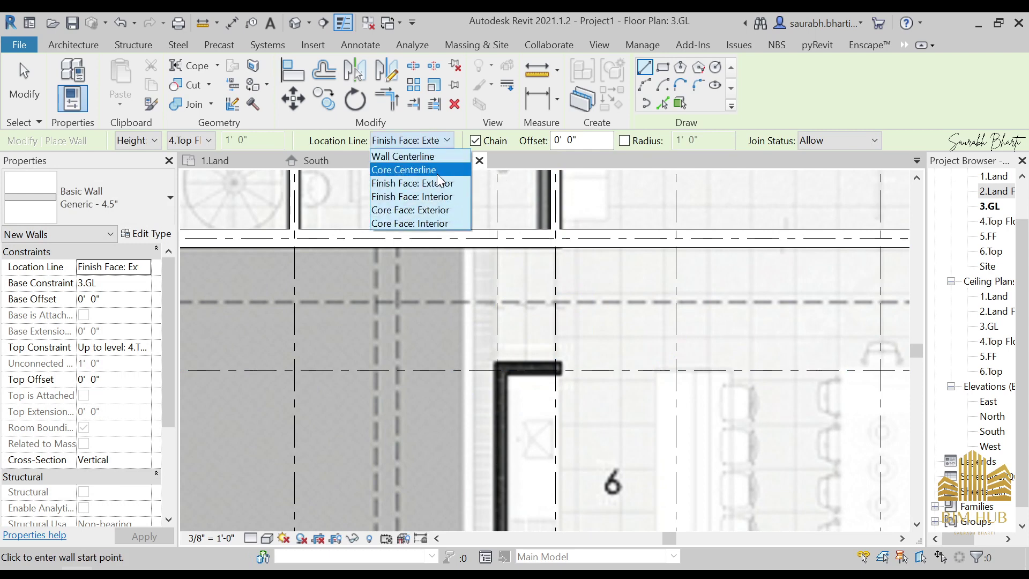
click(436, 171)
click(434, 141)
click(415, 156)
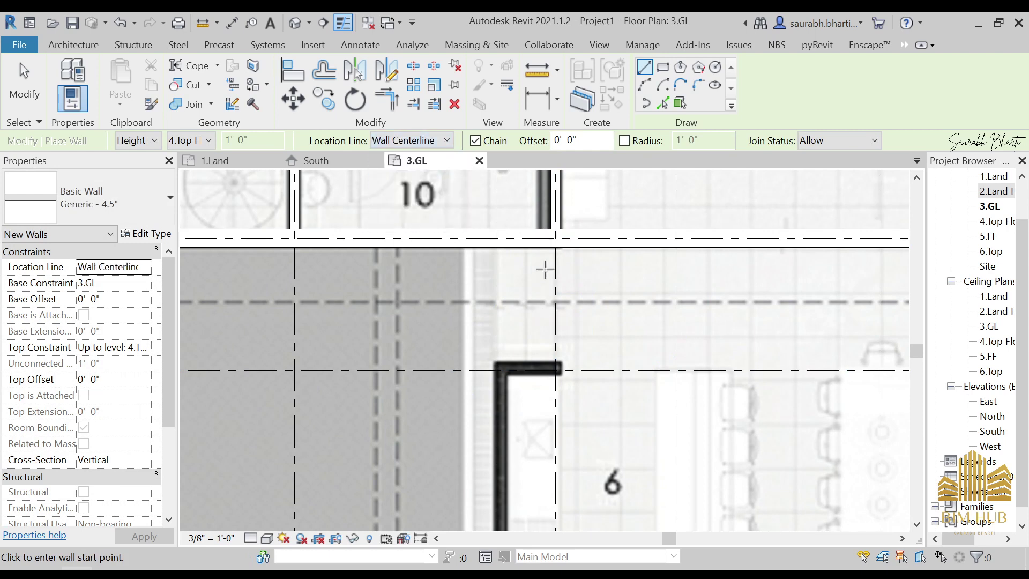
click(555, 247)
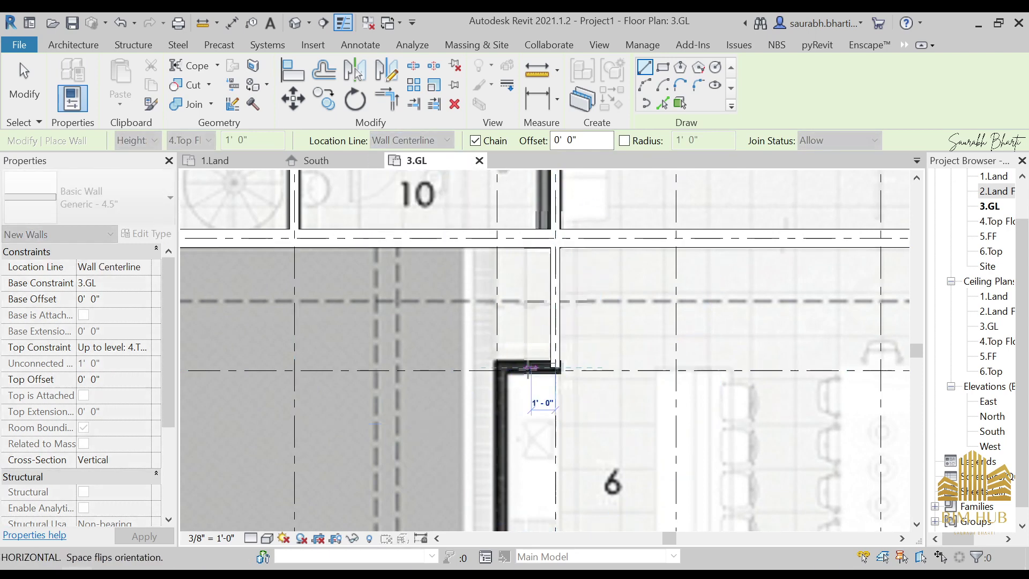
click(551, 367)
key(Escape)
key(Escape)
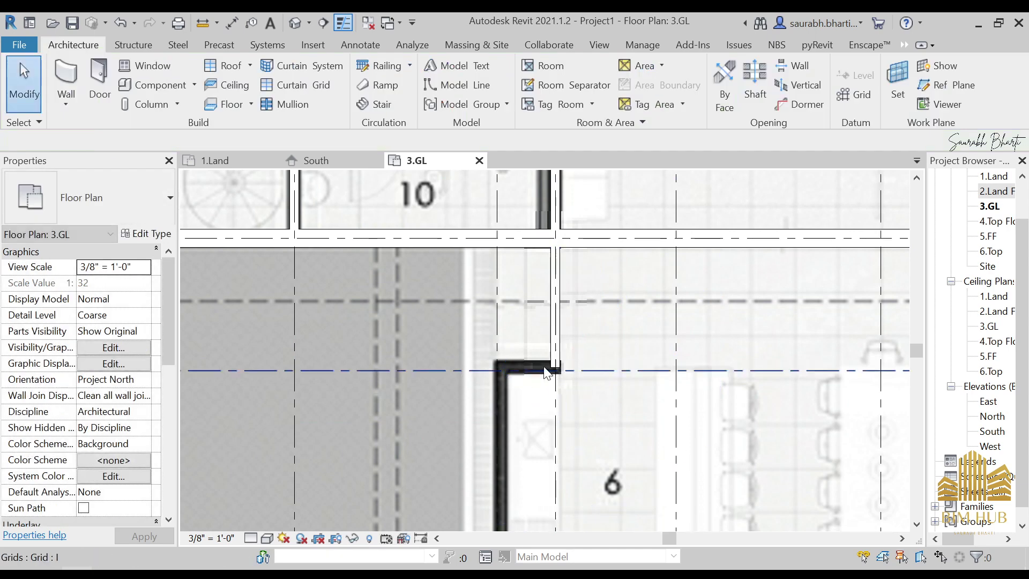
Step: Draw chained walls from that corner along room 6's short upper edge, then down its outer side to the base of the small enclosure below
key(w)
key(a)
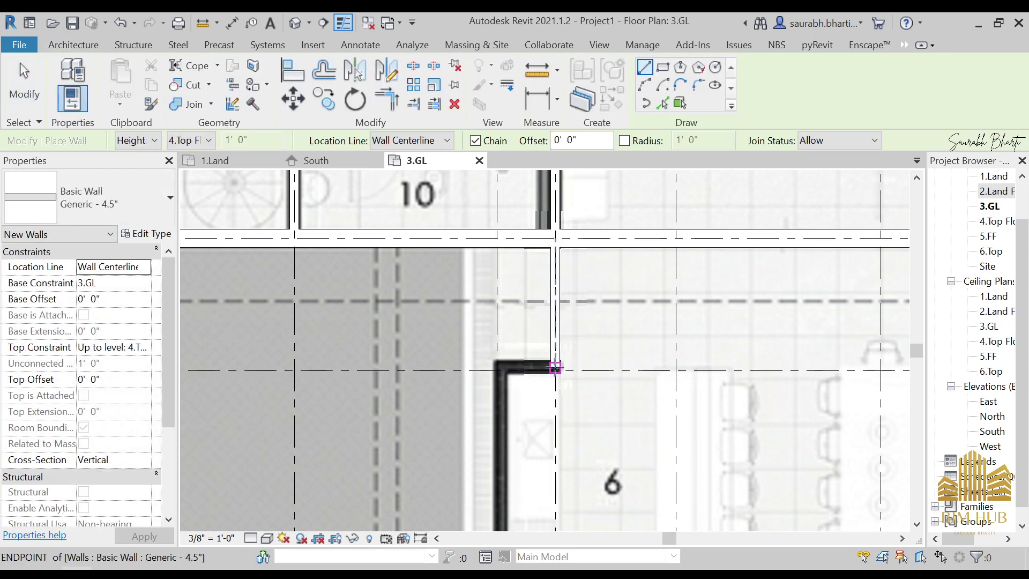
click(554, 369)
click(494, 367)
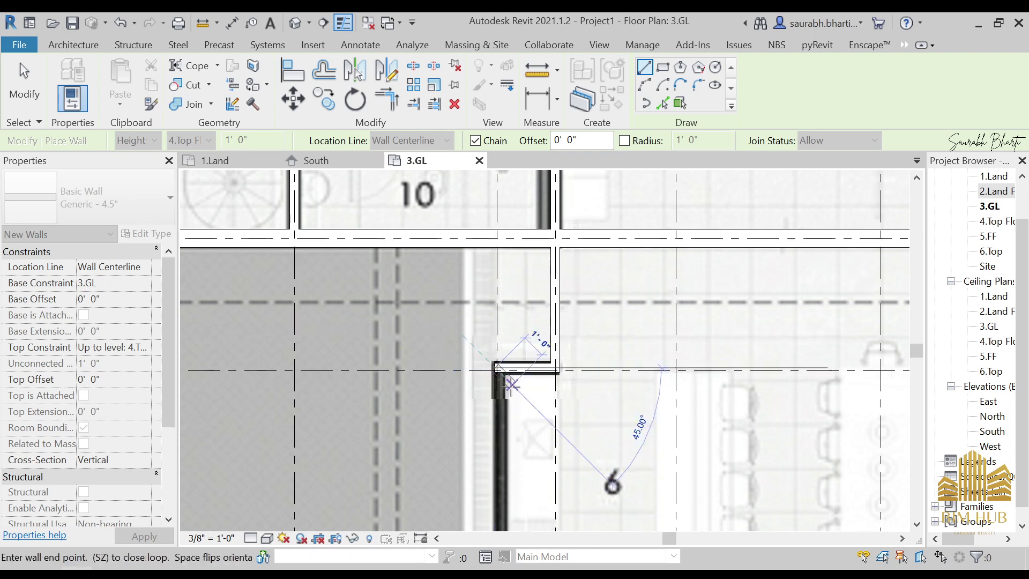
scroll(512, 447, down, 4)
middle_drag(522, 470, 511, 221)
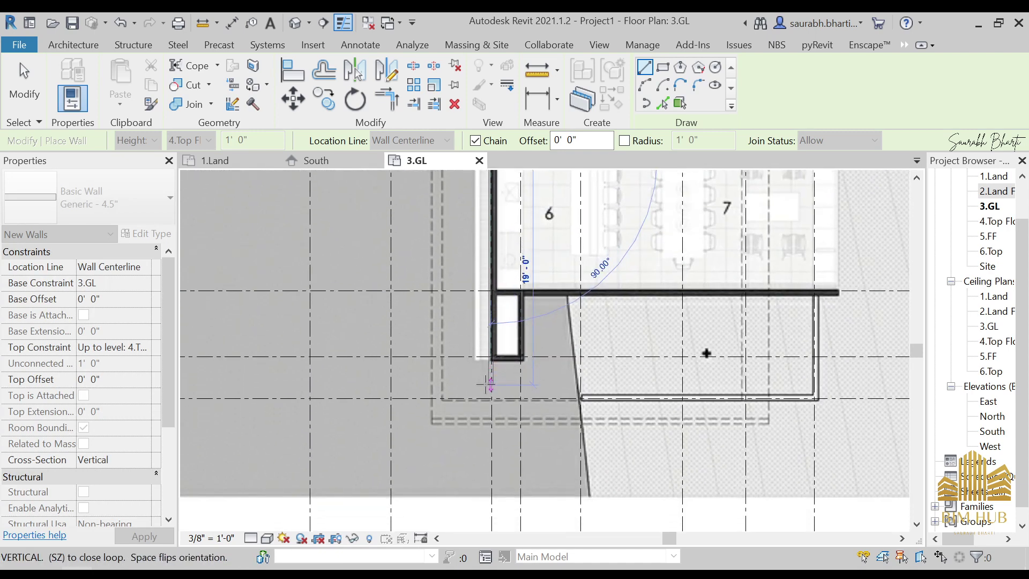
scroll(491, 369, up, 3)
click(485, 362)
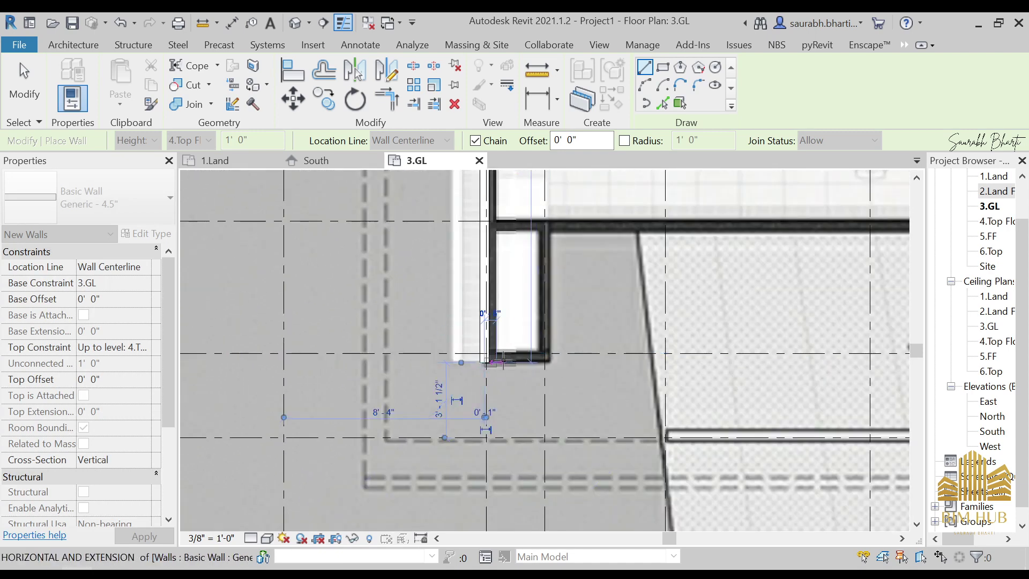
click(553, 362)
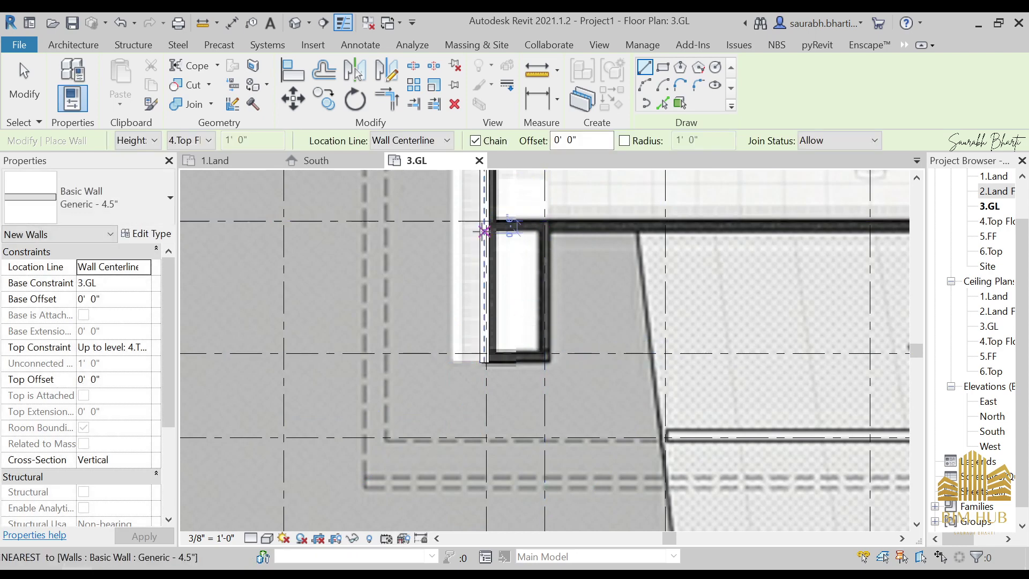
Step: Draw the long wall below rooms 6 and 7, from the outer side wall to the far end of the plan's thick wall line
click(484, 220)
middle_drag(857, 349, 620, 348)
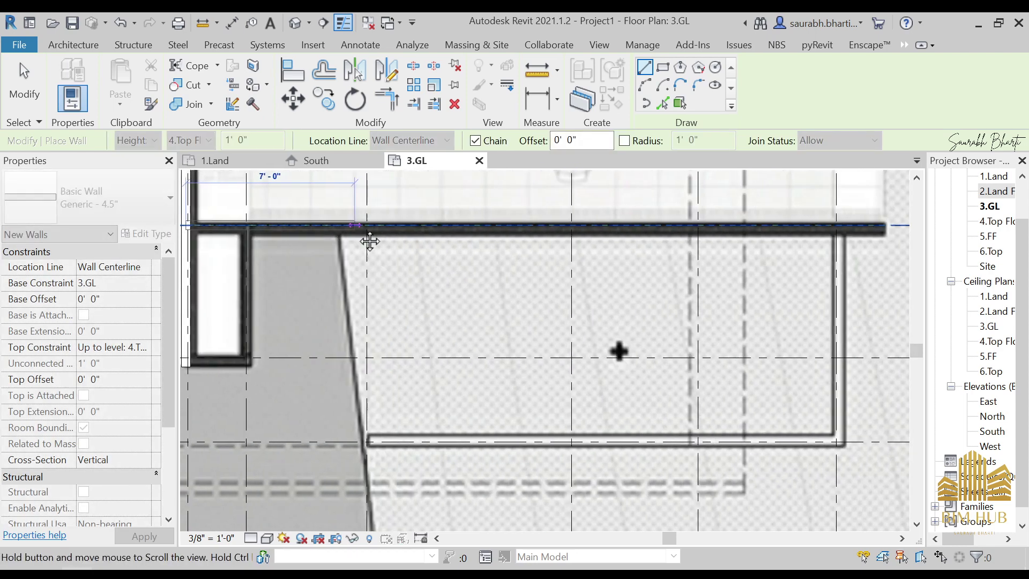
scroll(620, 348, down, 2)
click(793, 228)
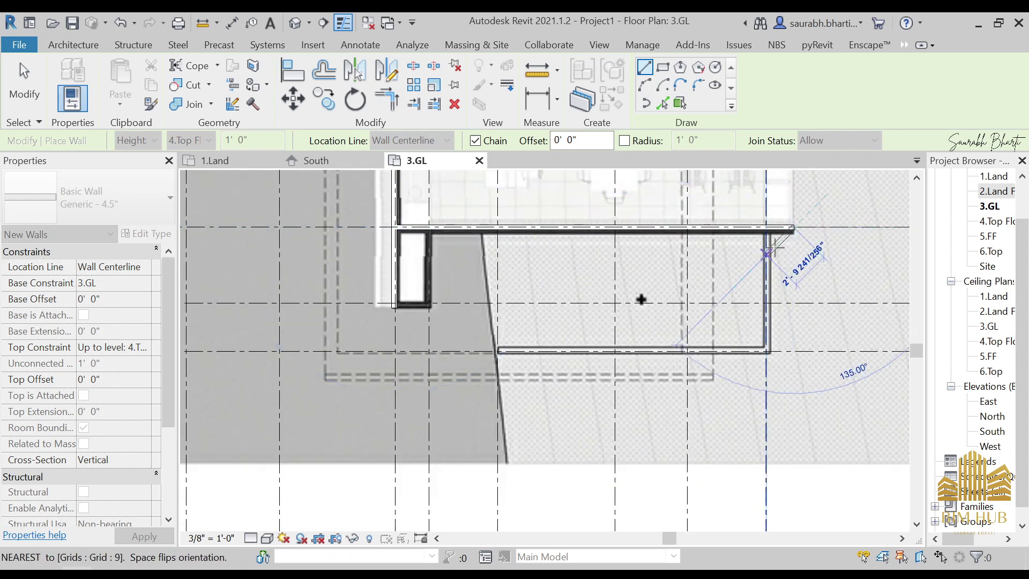
key(Escape)
Step: Draw room 7's end wall along grid 9, from the long lower wall up to the corner of the thin boundary line on the plan
scroll(767, 236, down, 1)
scroll(744, 267, up, 1)
middle_drag(749, 271, 756, 364)
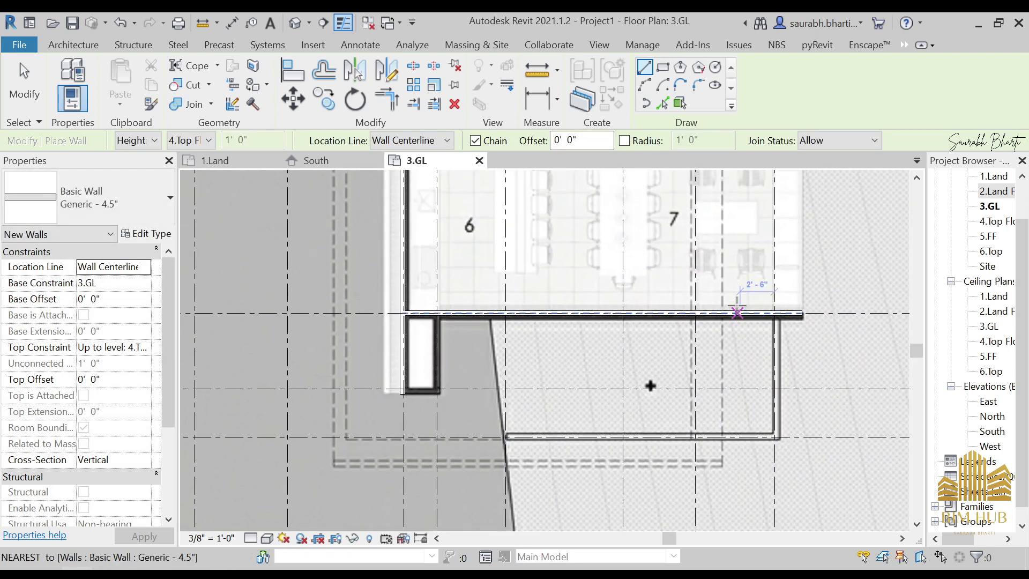
scroll(728, 316, down, 1)
scroll(727, 337, down, 2)
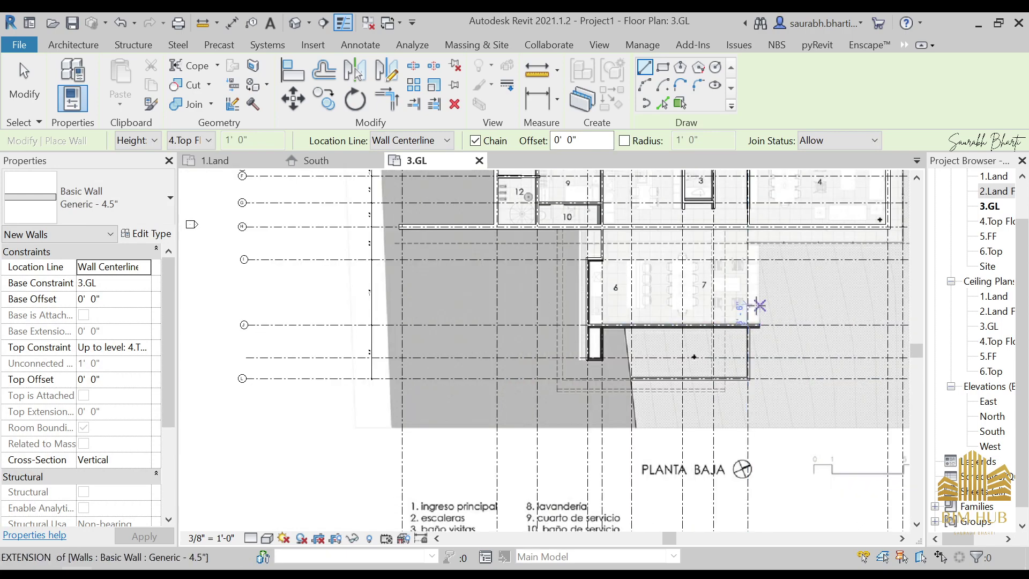
middle_drag(735, 303, 719, 329)
scroll(726, 323, up, 2)
scroll(729, 293, up, 2)
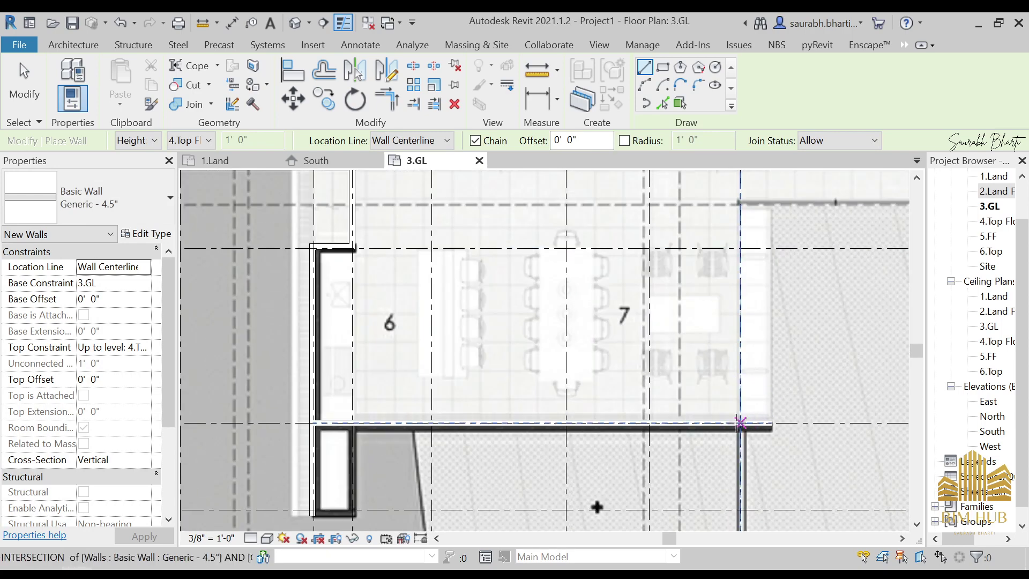
click(740, 423)
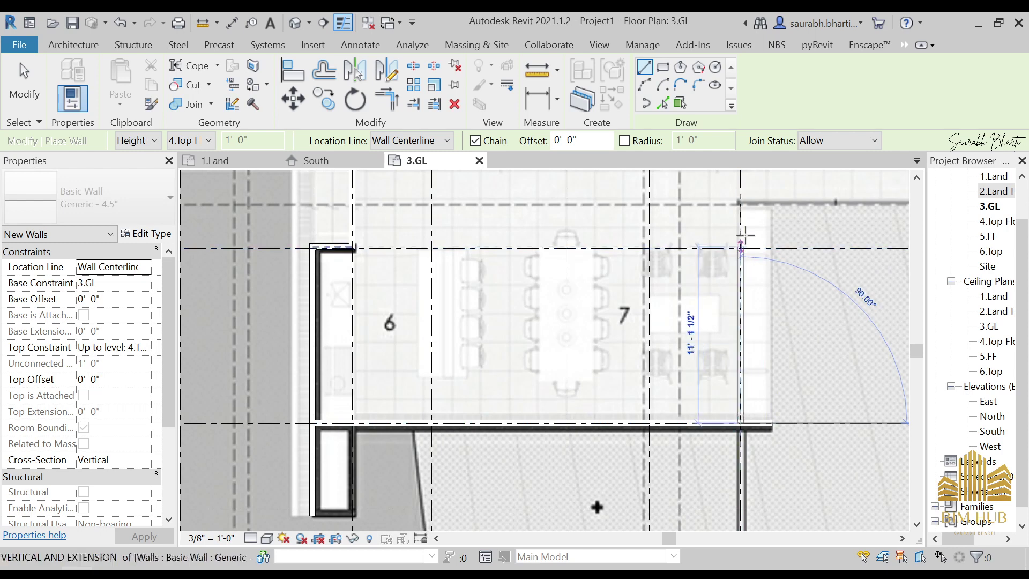
click(741, 203)
middle_drag(740, 202, 551, 269)
key(Escape)
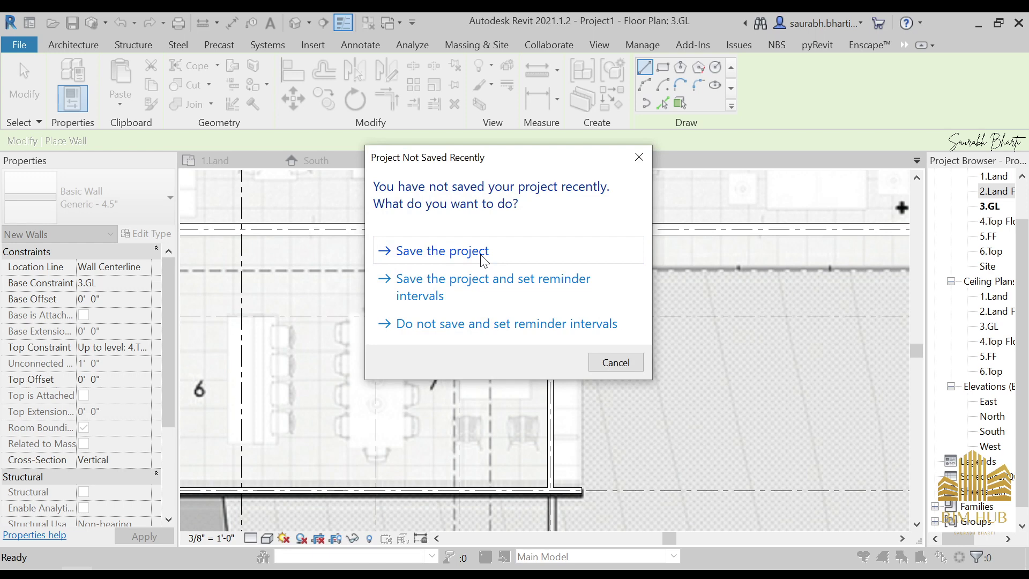
Step: Choose to save the project and create a folder named "Casa CC Sommet Project" inside the desktop's Casa CC Sommet folder, opening it as the destination
click(482, 256)
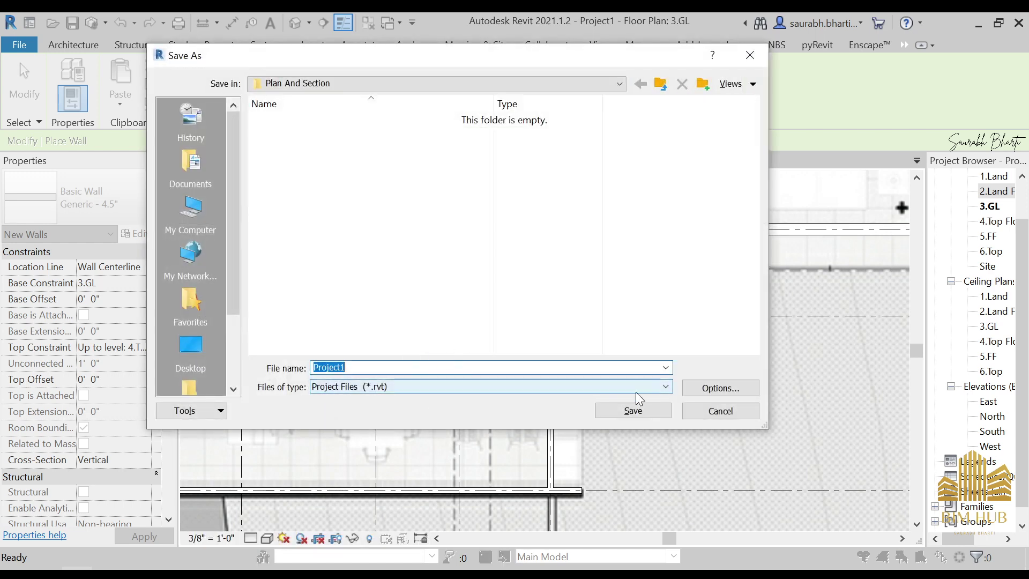
click(201, 338)
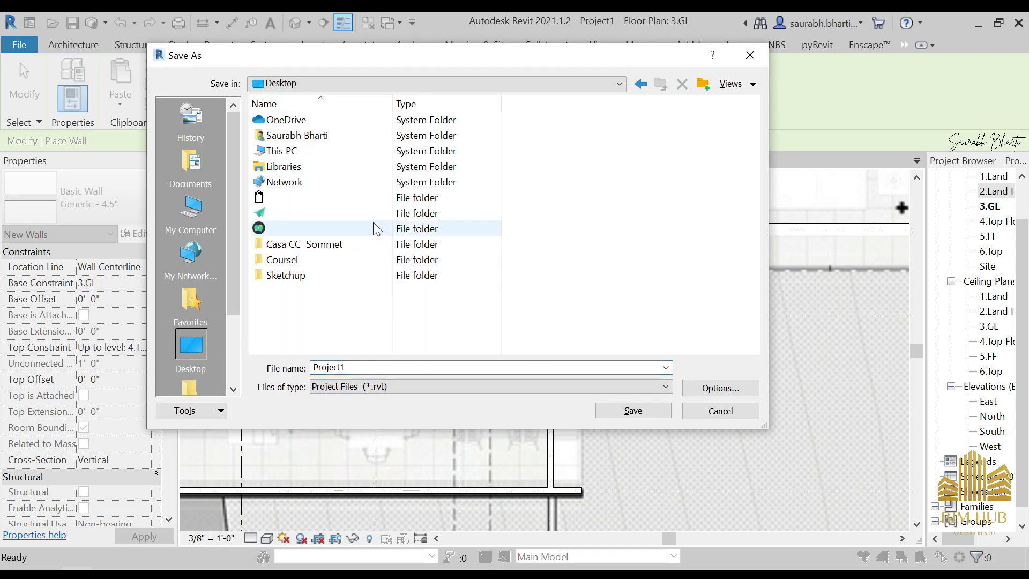
double_click(292, 245)
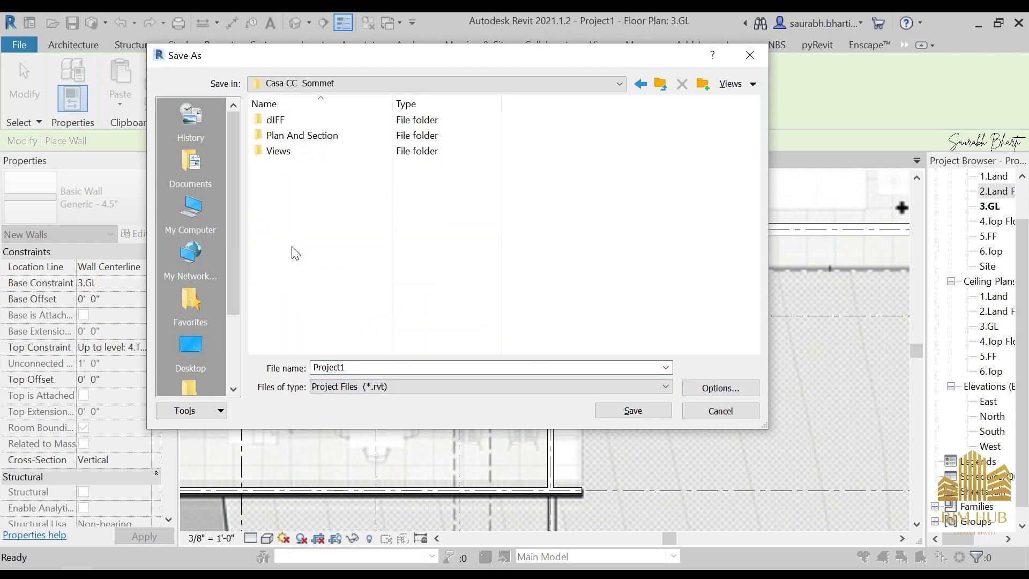
right_click(347, 251)
mouse_move(423, 426)
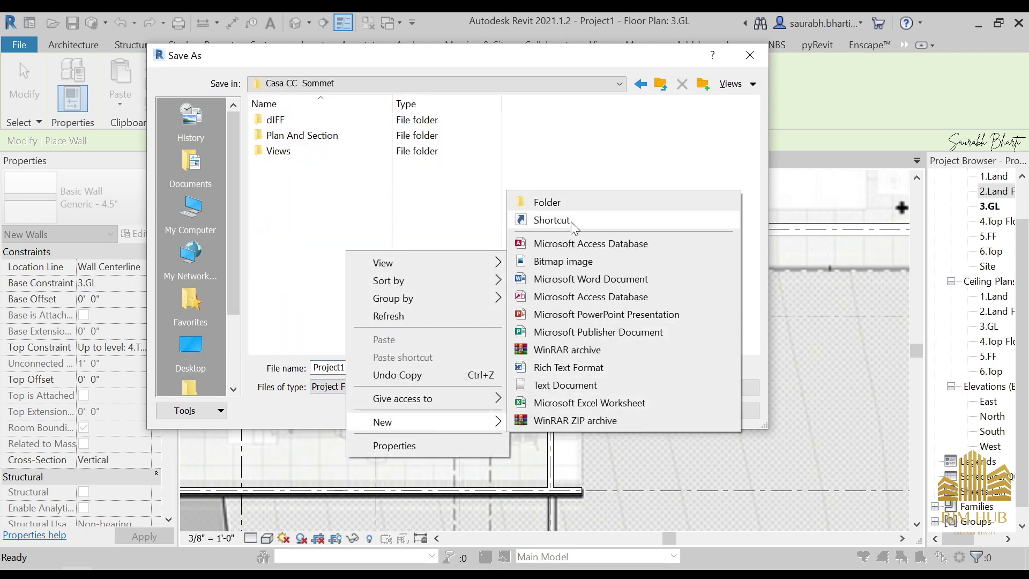
click(570, 201)
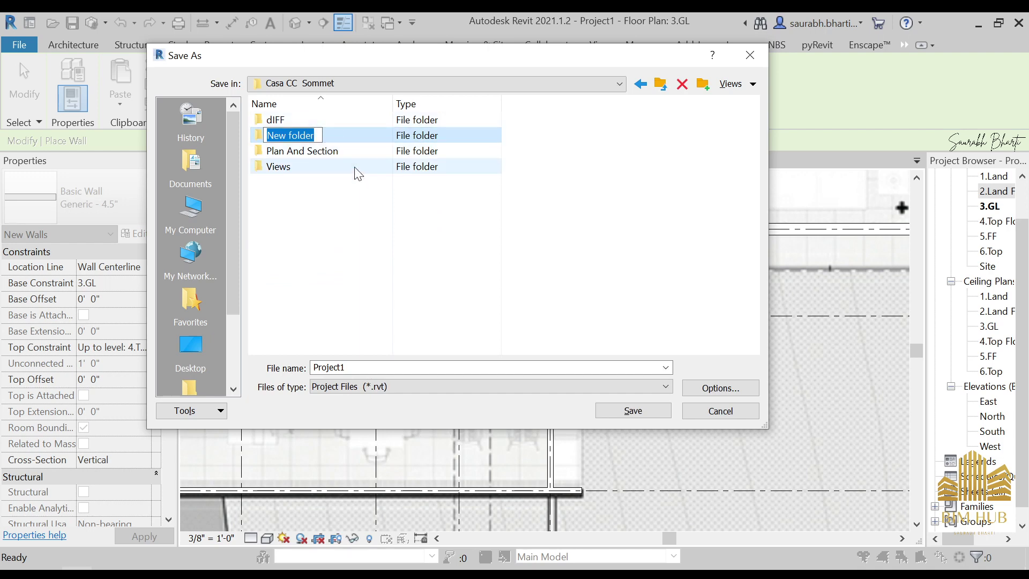
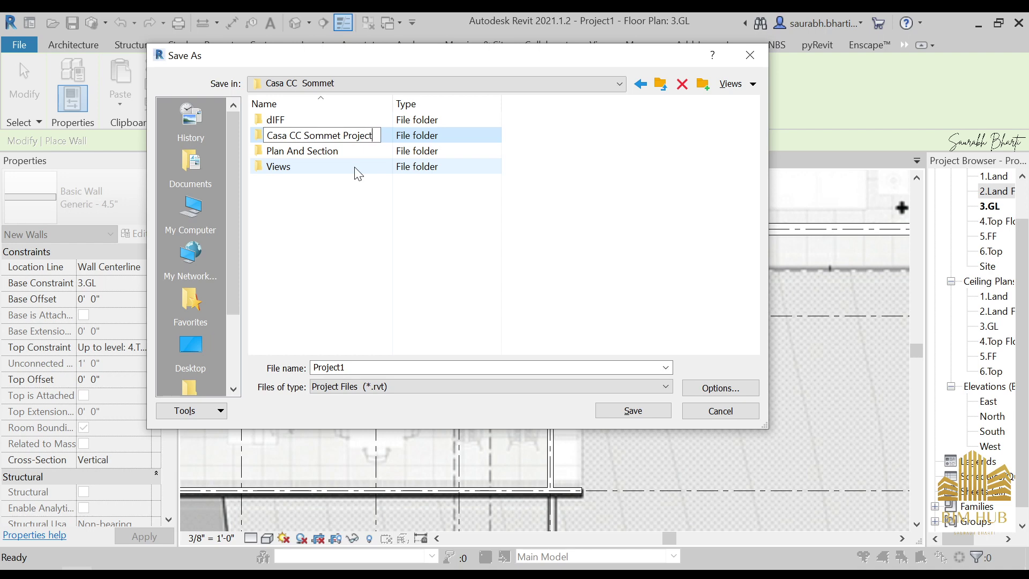
key(Return)
key(Return)
Step: Name the project file "Casa CC Sommet", set its maximum backups to 1, and save it
click(406, 369)
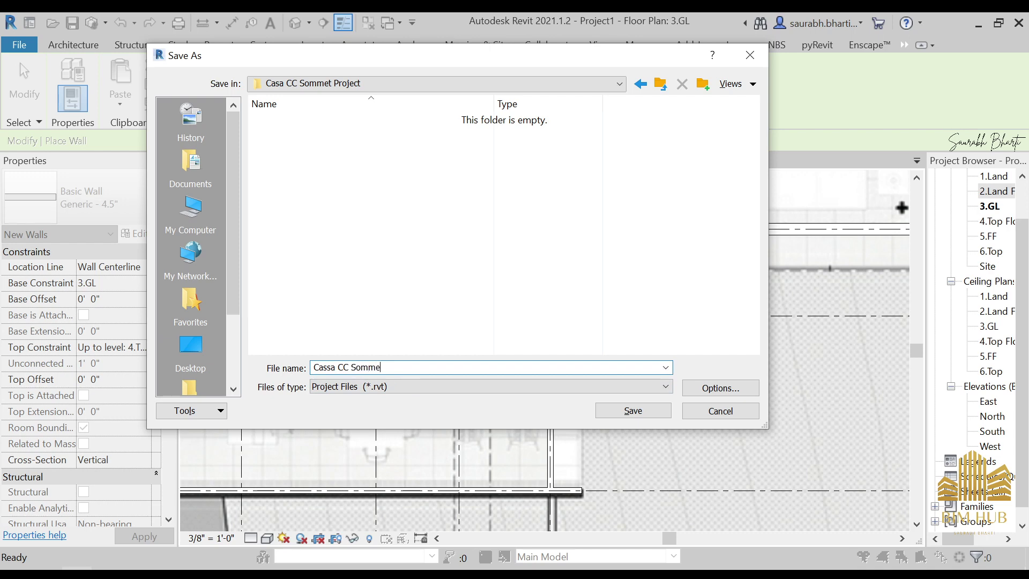
click(335, 369)
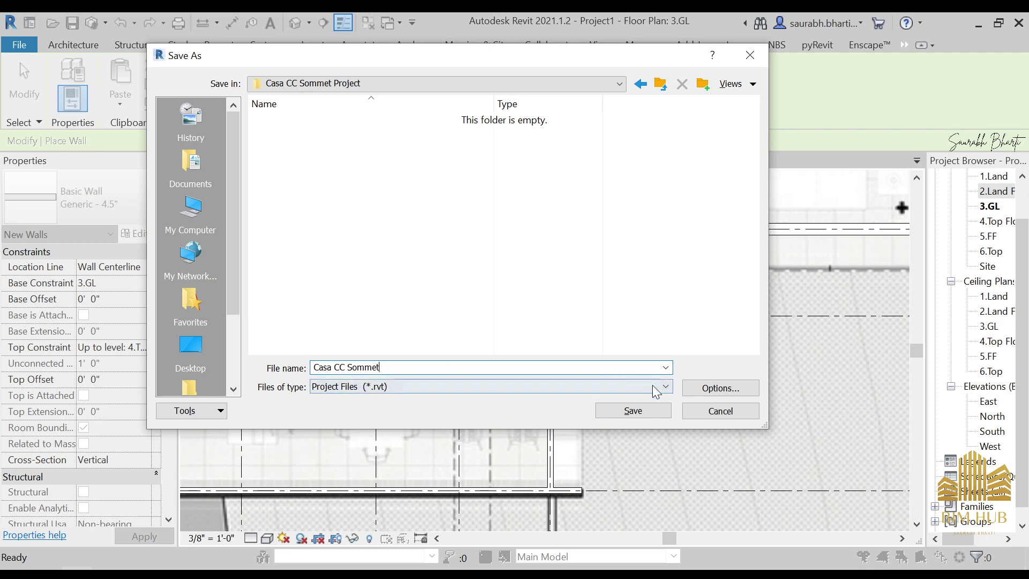
click(740, 390)
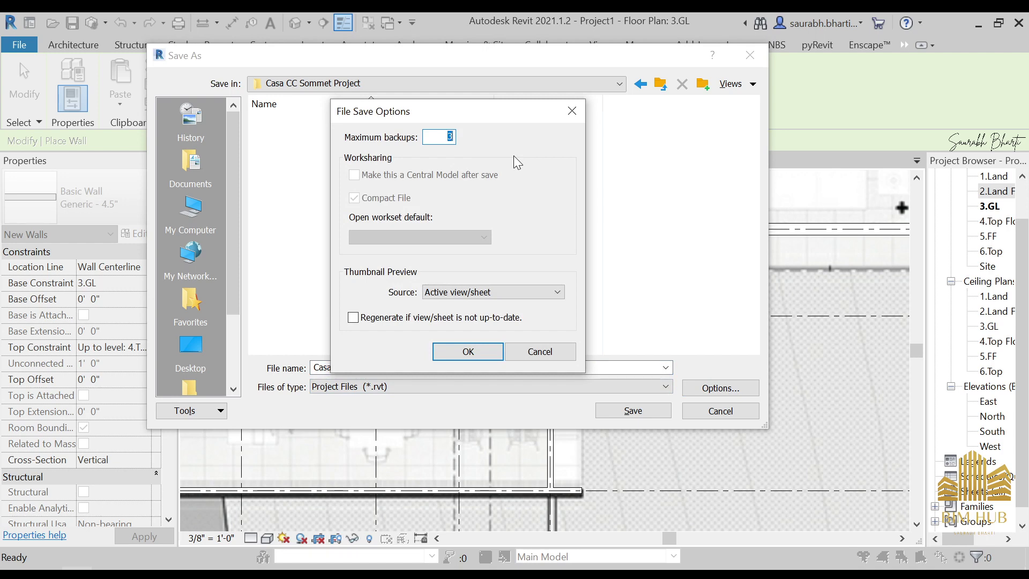
text(1)
click(468, 352)
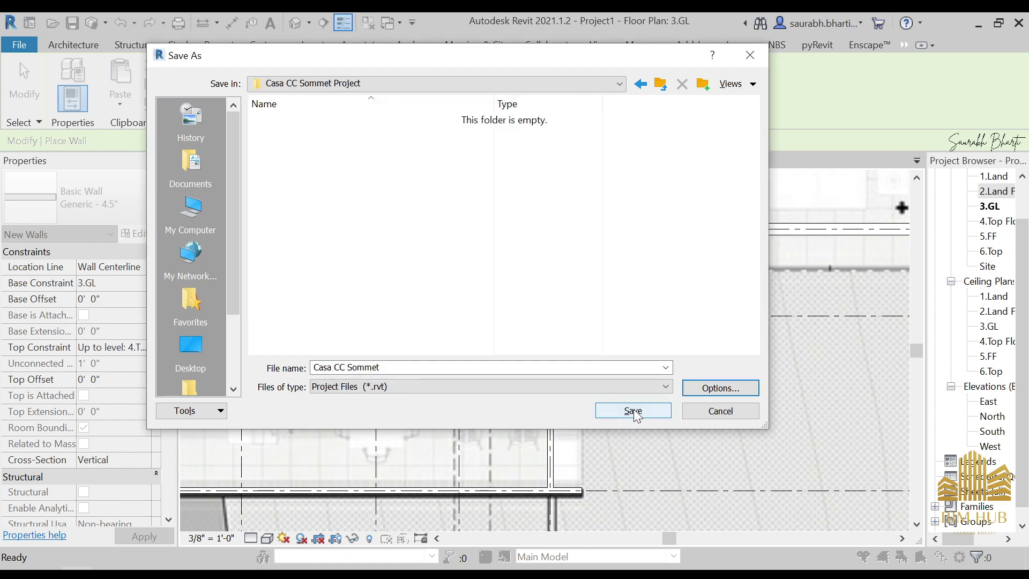
click(633, 411)
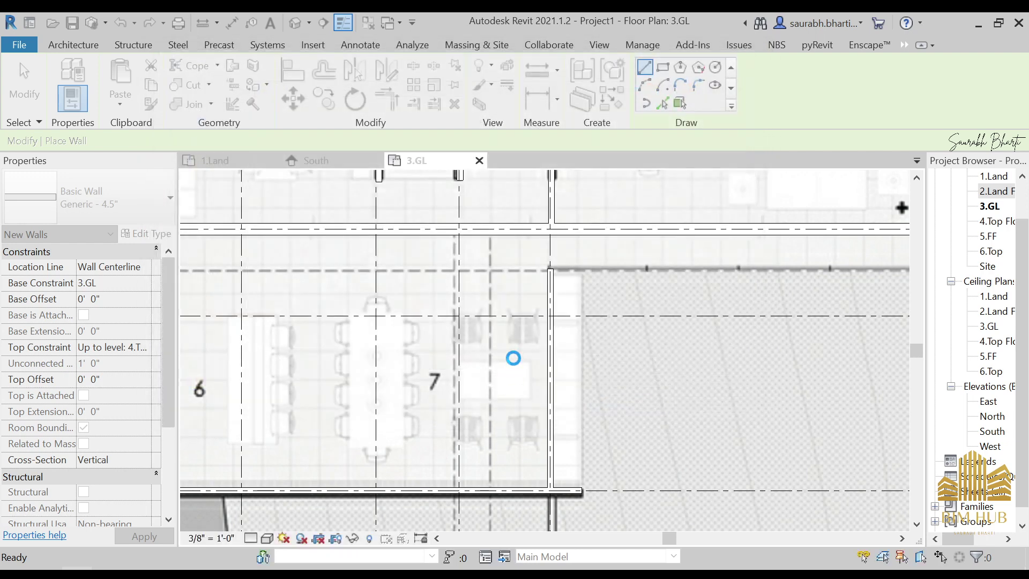
Step: Draw the small enclosure's inner side wall, about 5 ft 4 in, from the long wall to grid K, and its end wall to the outer side wall
scroll(515, 362, down, 5)
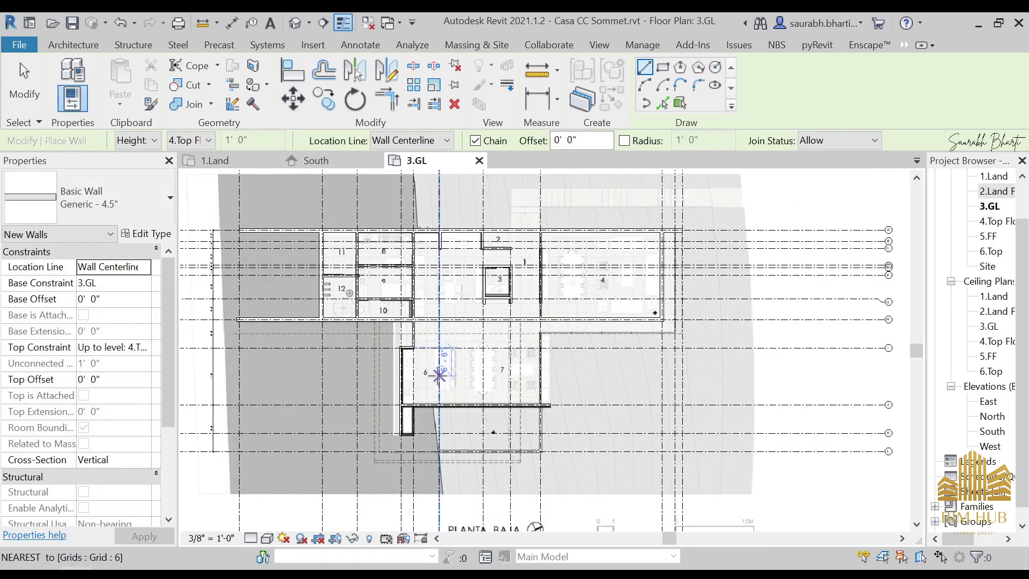
scroll(439, 375, up, 10)
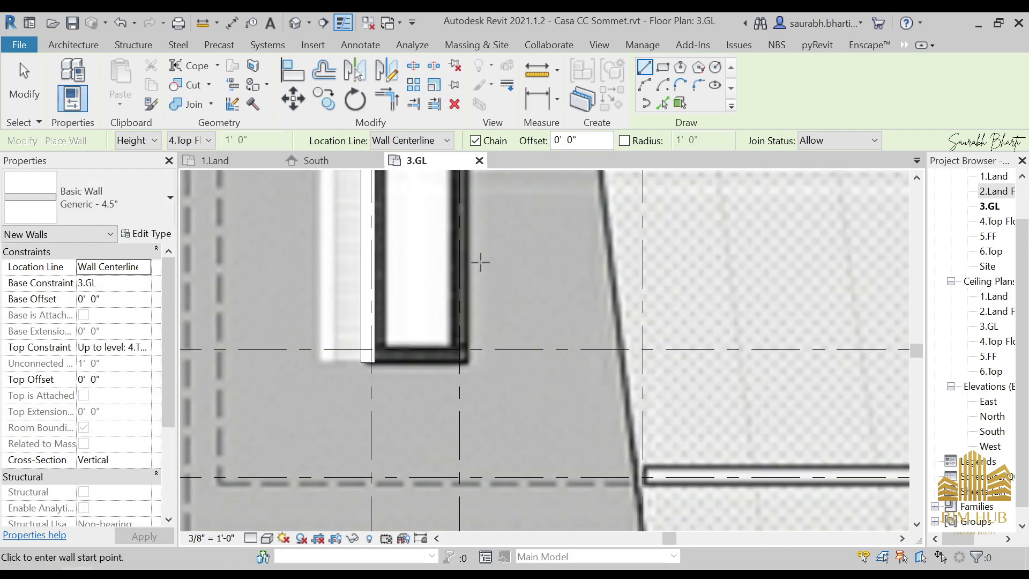
middle_drag(480, 262, 558, 334)
click(538, 230)
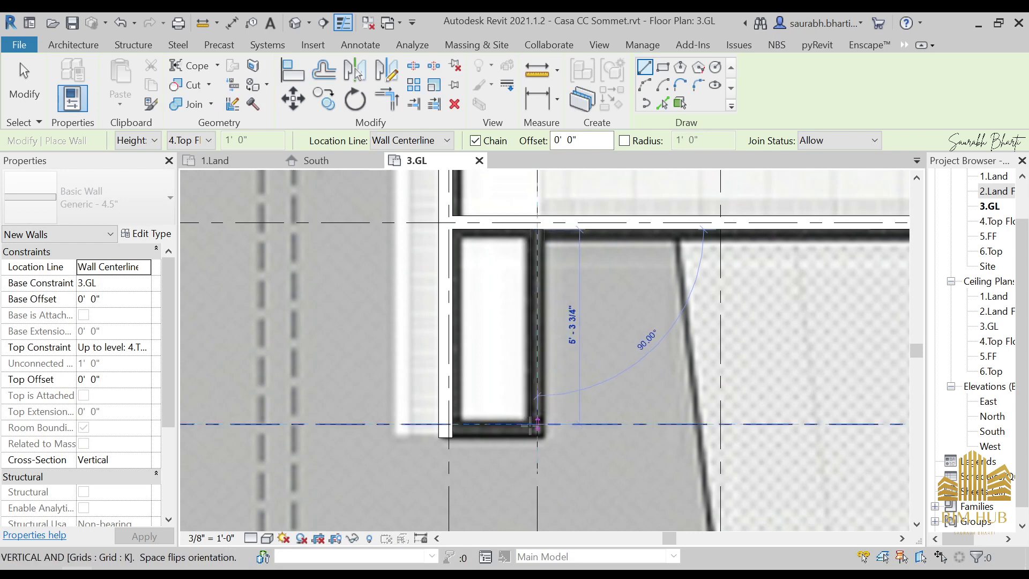
click(536, 424)
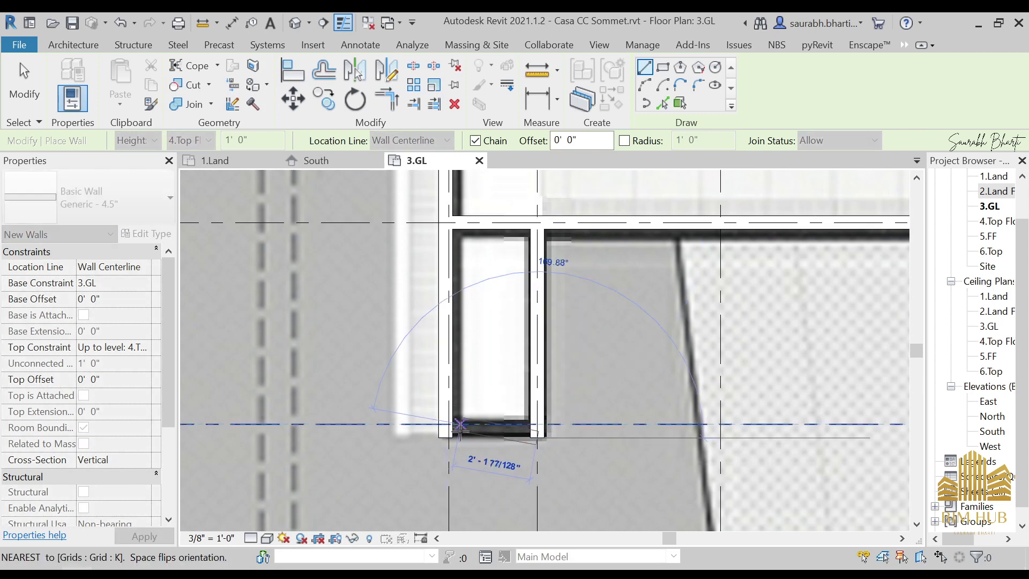
click(453, 424)
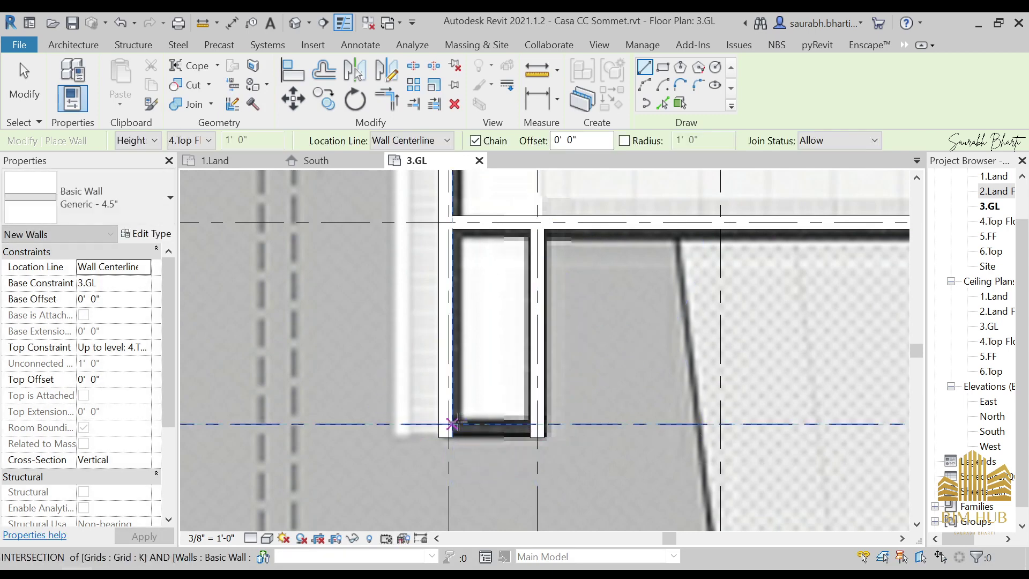
key(Escape)
key(Escape)
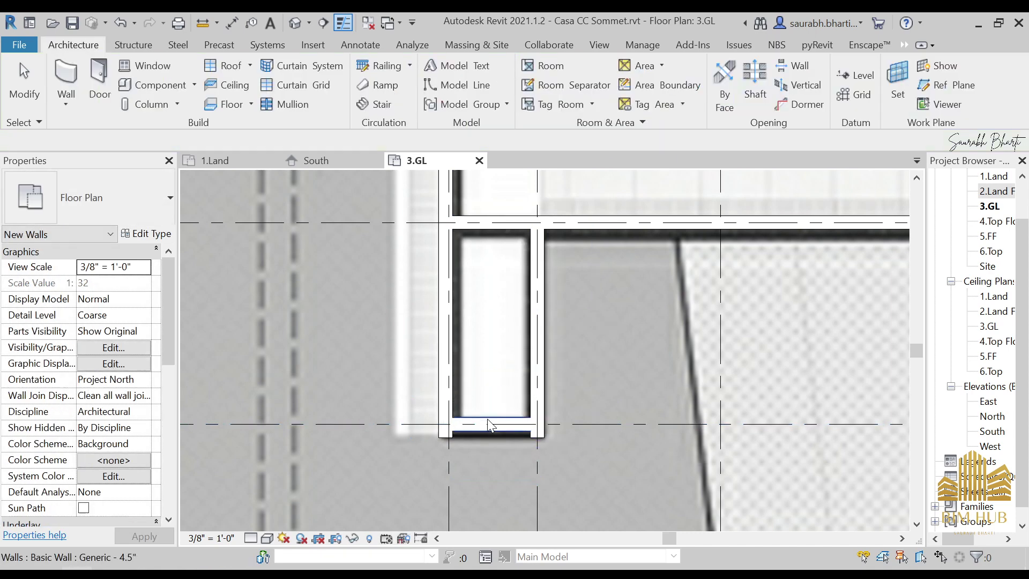
Step: Trim the small enclosure's end wall on grid K and its inner side wall into a clean corner
scroll(487, 424, down, 2)
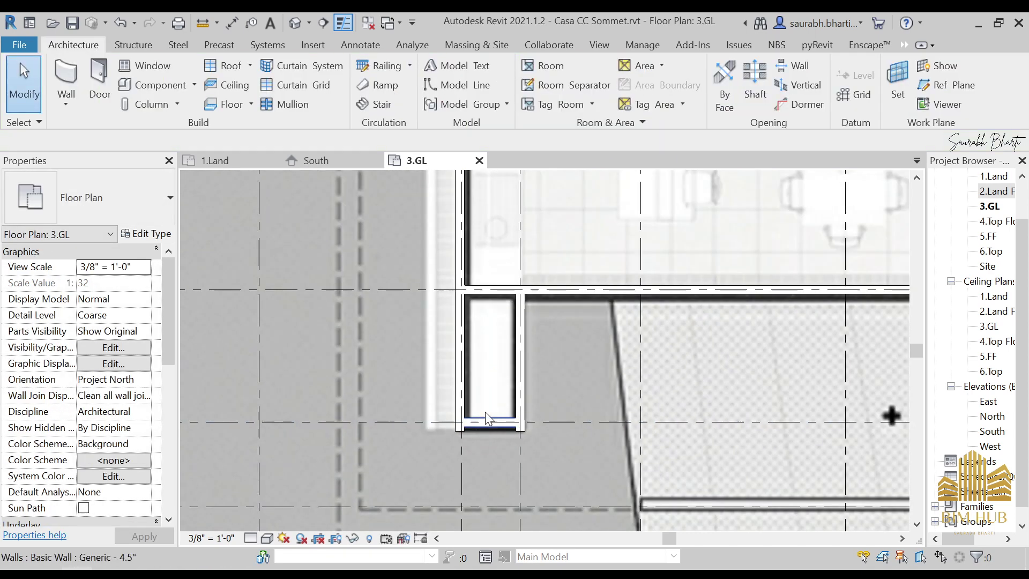
key(t)
key(r)
click(475, 423)
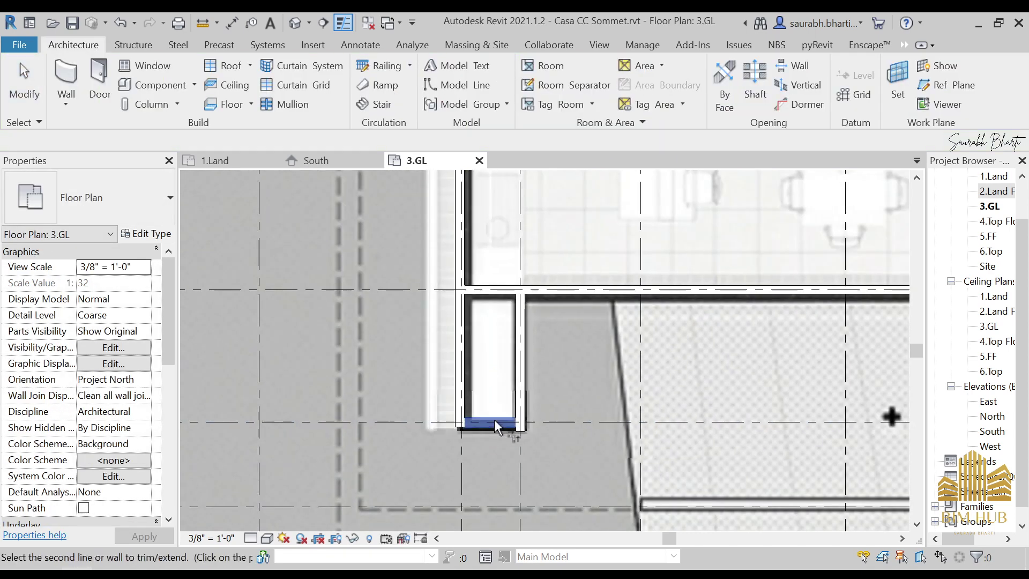
click(523, 404)
scroll(478, 432, down, 3)
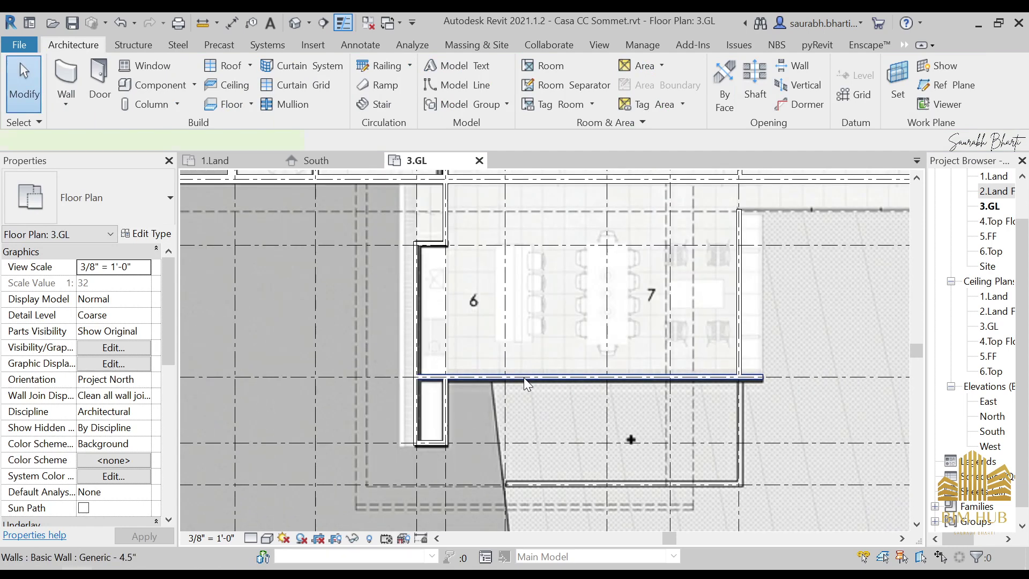
Step: Check the long wall below rooms 6 and 7 and the walls around rooms 1, 2 and 3 against the underlying floor plan
click(523, 377)
scroll(523, 377, up, 3)
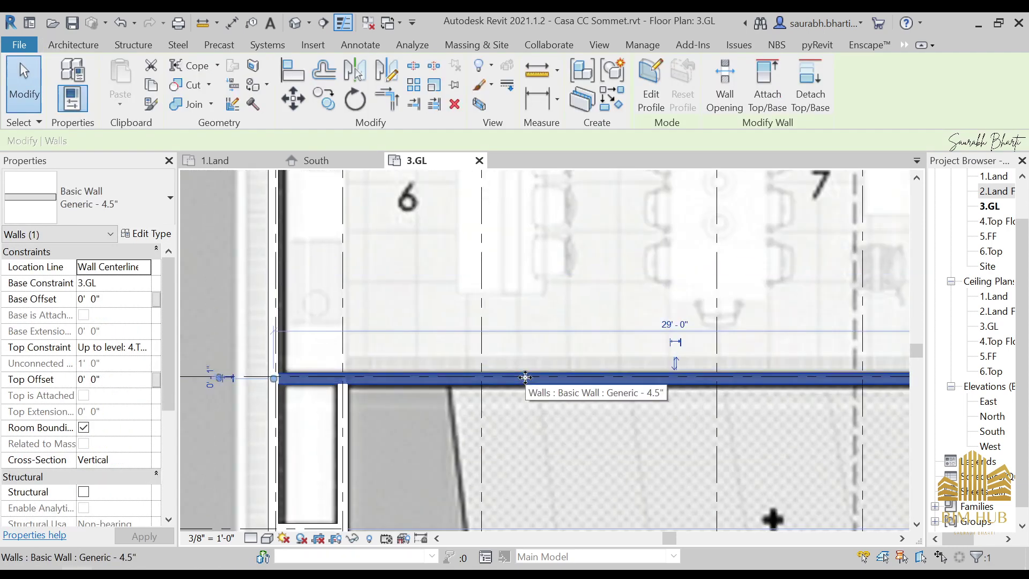
key(Escape)
scroll(534, 377, down, 4)
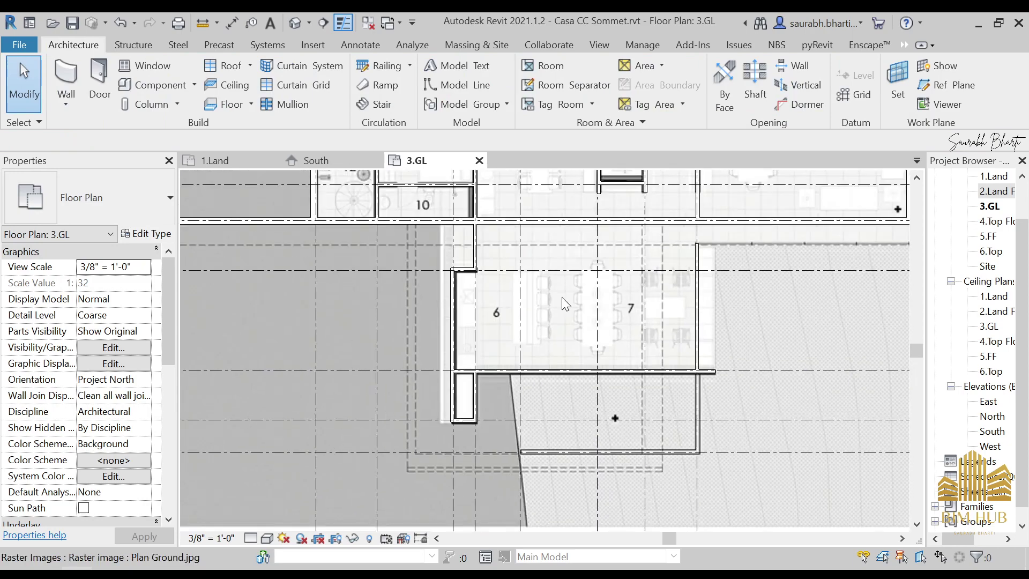
middle_drag(561, 298, 547, 383)
scroll(546, 311, down, 2)
scroll(642, 245, up, 2)
scroll(600, 284, up, 2)
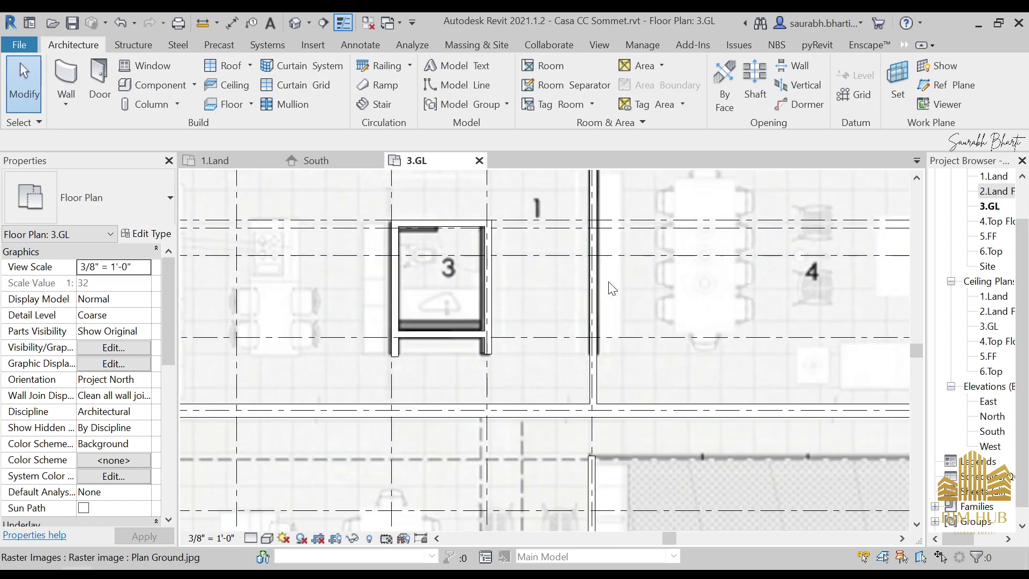
click(588, 292)
scroll(605, 297, up, 3)
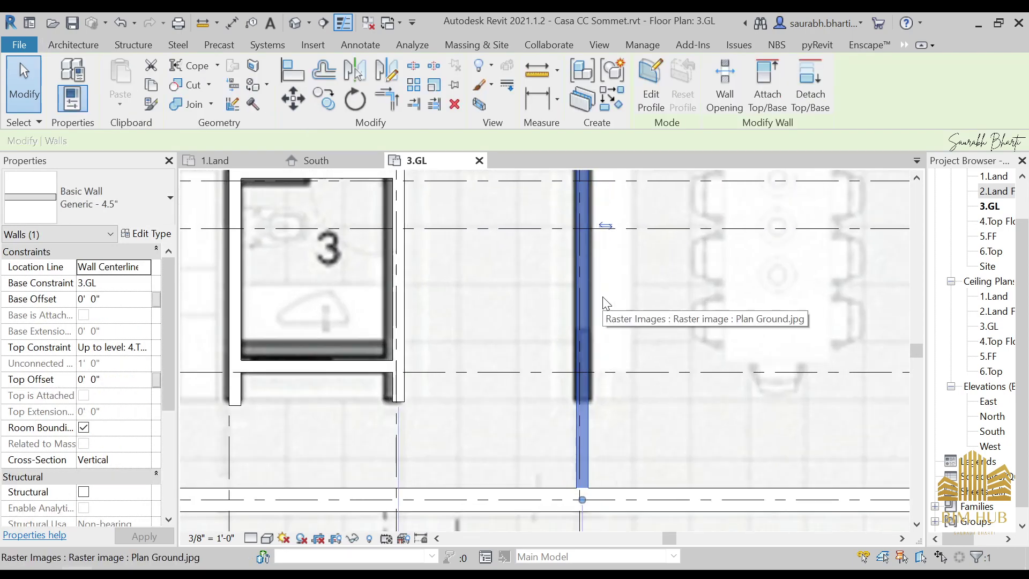
scroll(605, 302, up, 3)
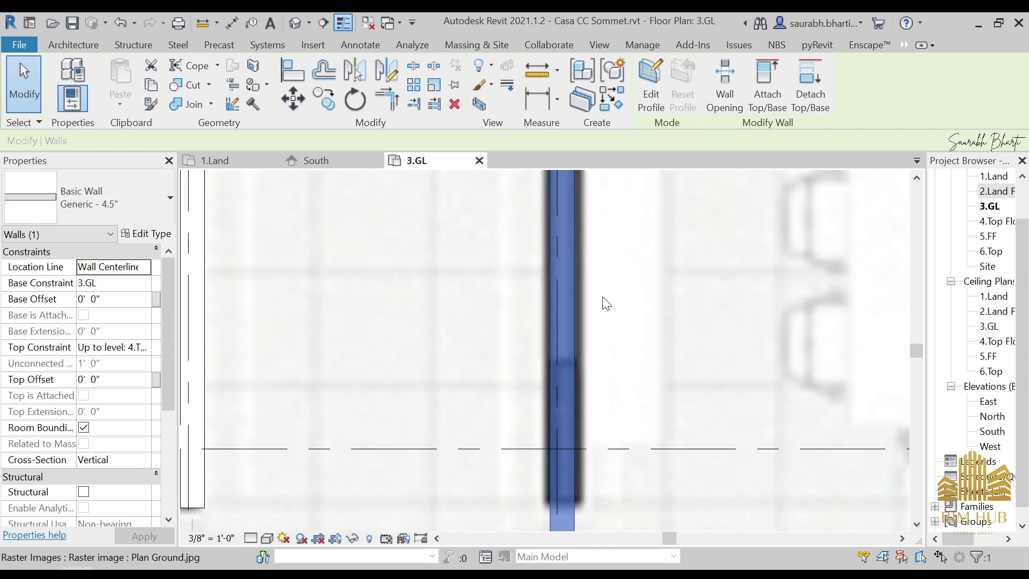
scroll(606, 300, down, 8)
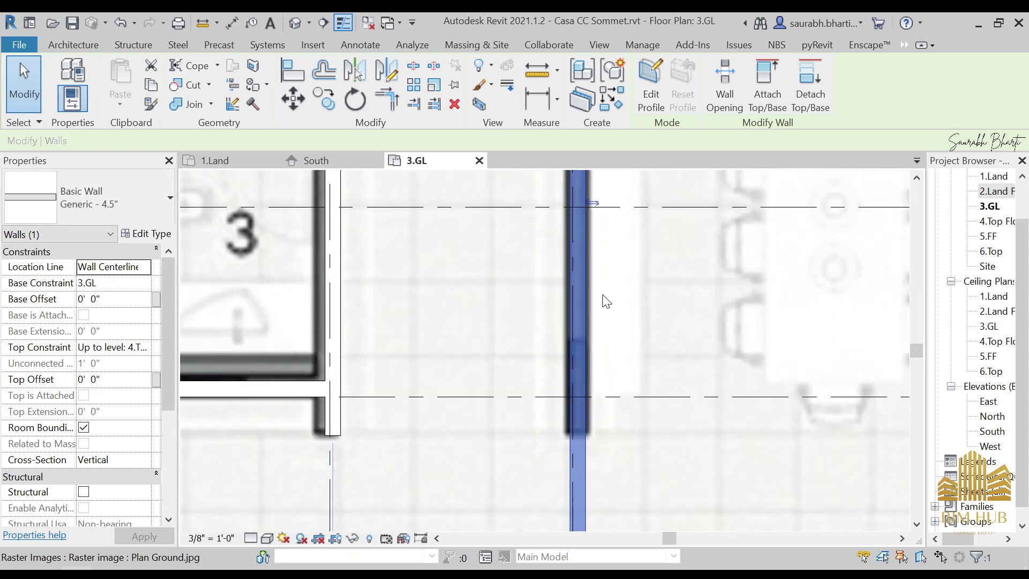
key(Escape)
scroll(510, 239, up, 8)
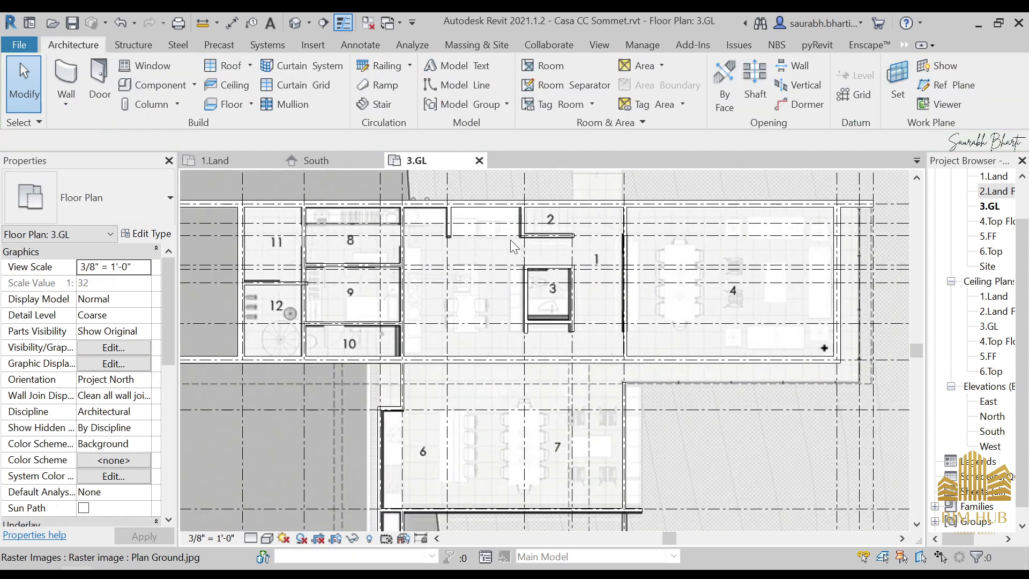
click(568, 213)
scroll(568, 213, up, 4)
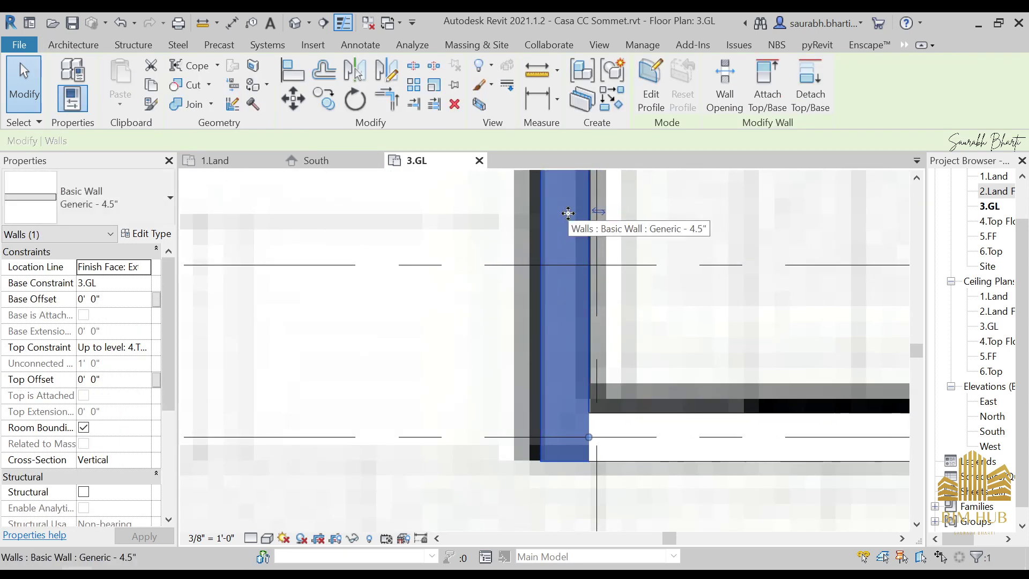
key(Escape)
scroll(568, 213, down, 6)
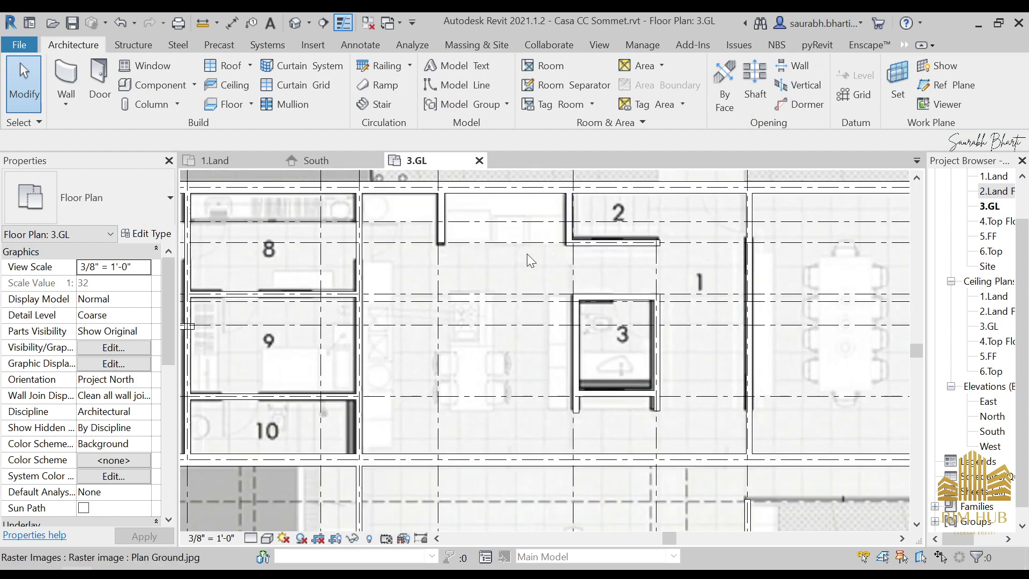
scroll(605, 241, up, 3)
scroll(605, 241, down, 5)
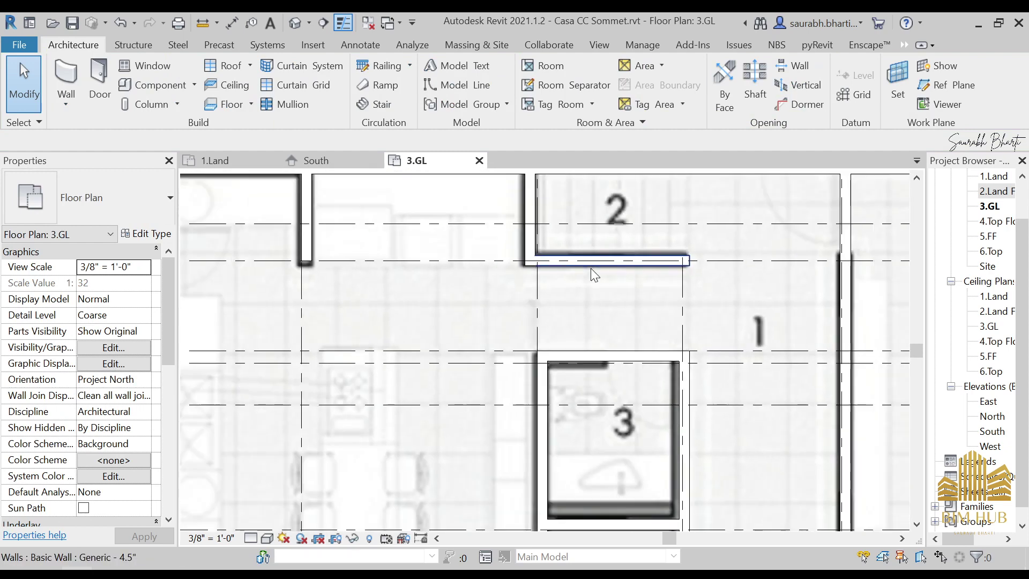
scroll(466, 244, up, 4)
scroll(466, 242, down, 3)
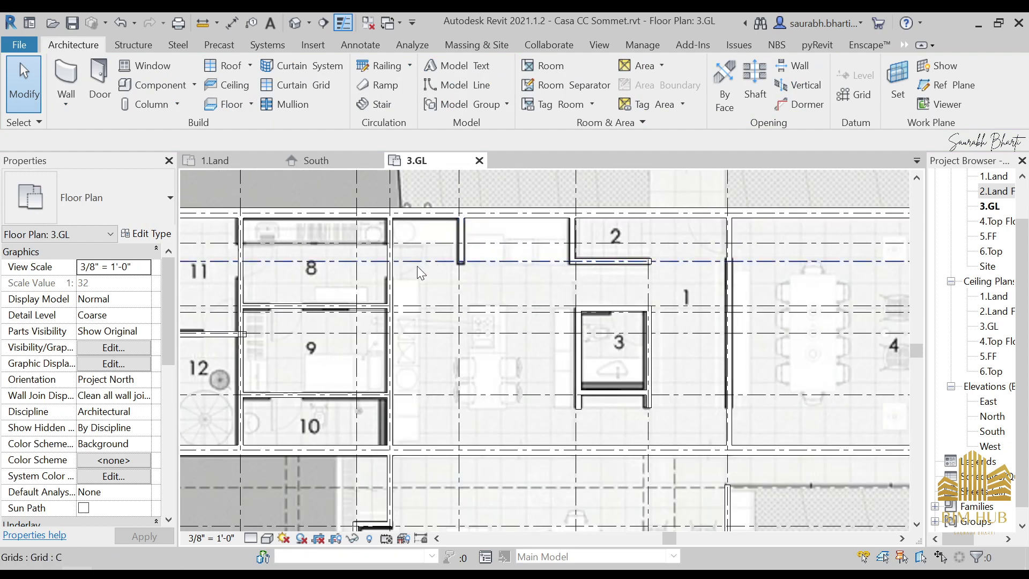
Step: Examine the partition between rooms 11 and 12 and rooms 8, 9 and 10 for alignment with the plan
middle_drag(475, 242, 642, 201)
scroll(403, 263, up, 3)
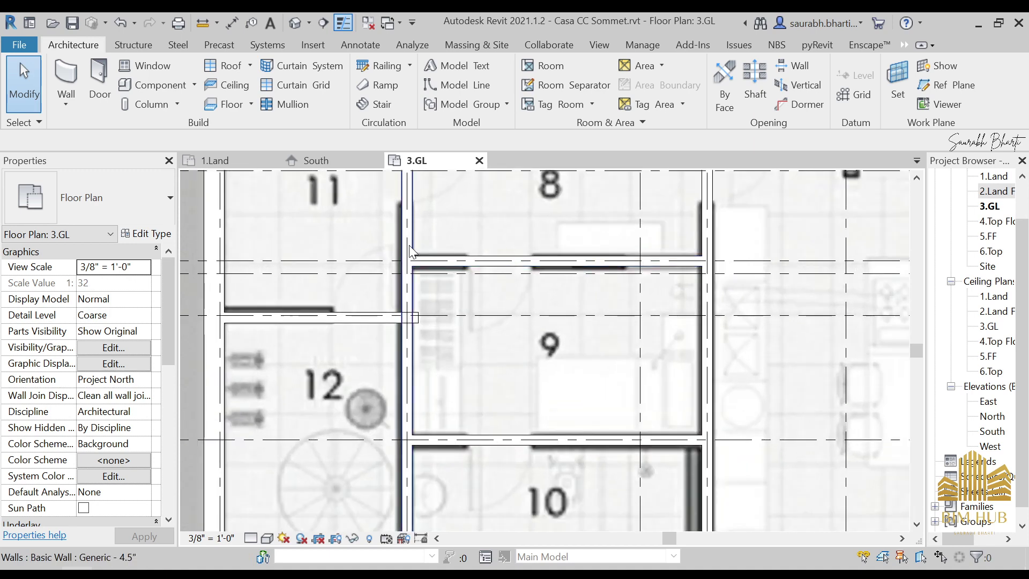
middle_drag(429, 277, 474, 339)
scroll(474, 333, up, 3)
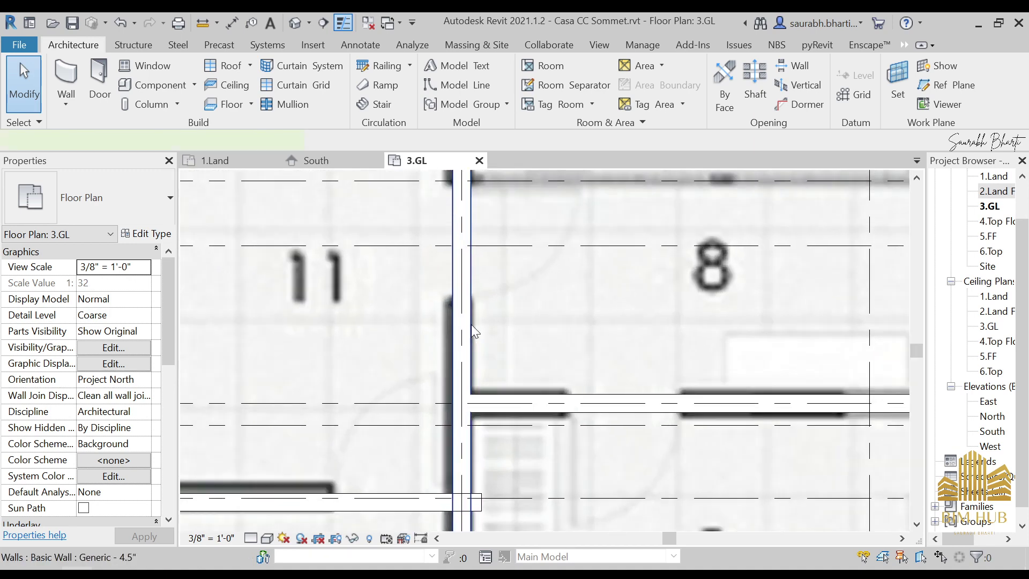
click(473, 330)
scroll(477, 335, up, 3)
scroll(480, 343, down, 6)
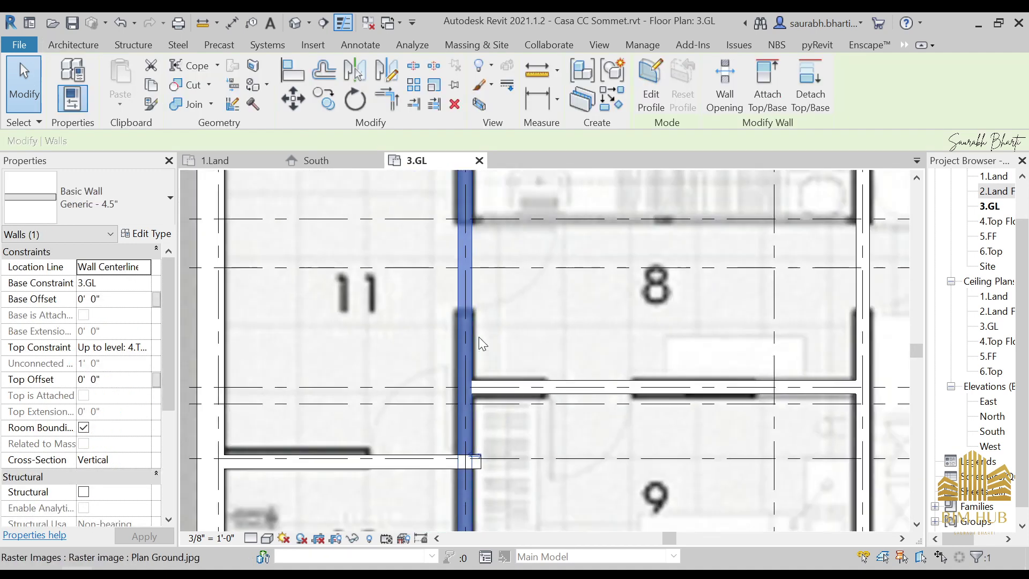
scroll(636, 427, down, 3)
middle_drag(628, 380, 584, 274)
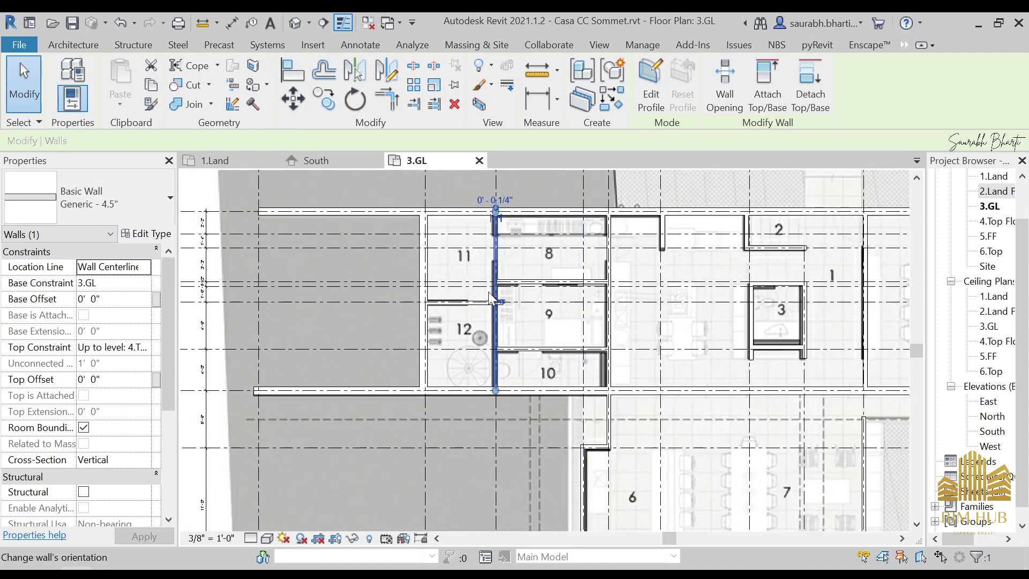
key(Escape)
Step: Shorten the wall between rooms 11 and 12 so it ends at the partition beside room 9 instead of running through it
scroll(477, 299, up, 6)
scroll(446, 316, up, 2)
click(450, 325)
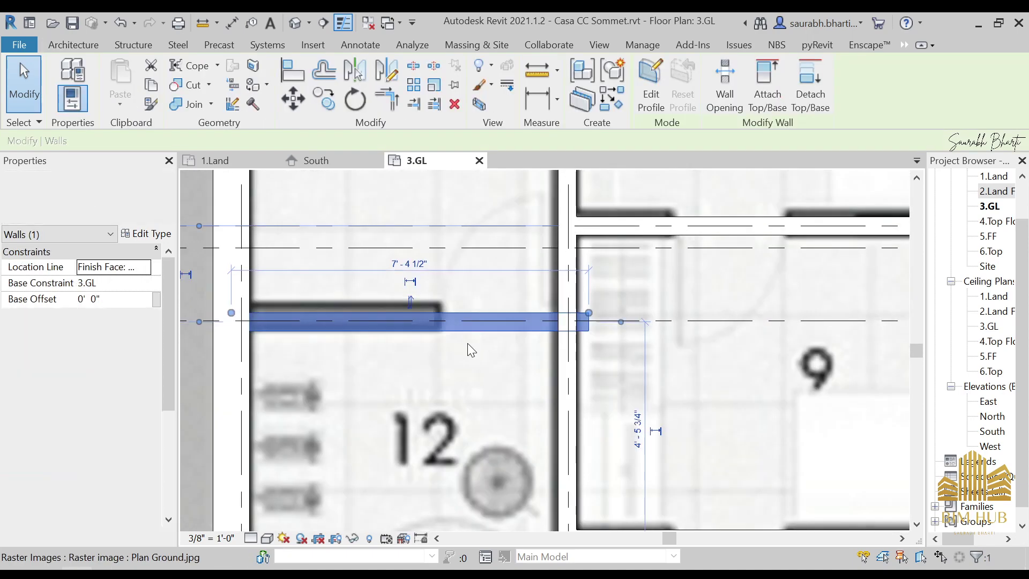
key(Escape)
scroll(469, 349, down, 3)
scroll(488, 343, up, 4)
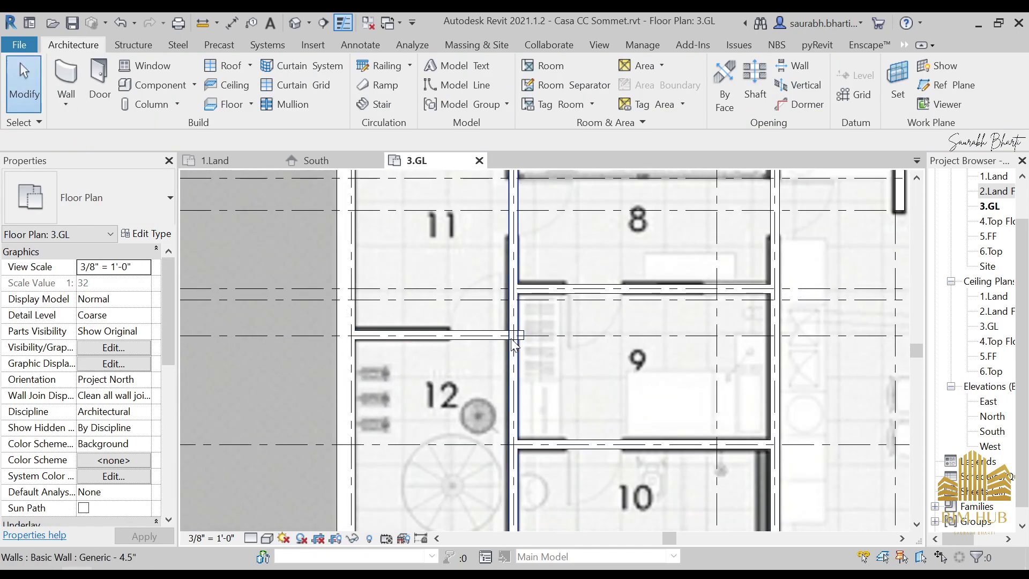
click(509, 343)
key(Escape)
scroll(509, 342, up, 3)
click(476, 339)
scroll(535, 331, up, 2)
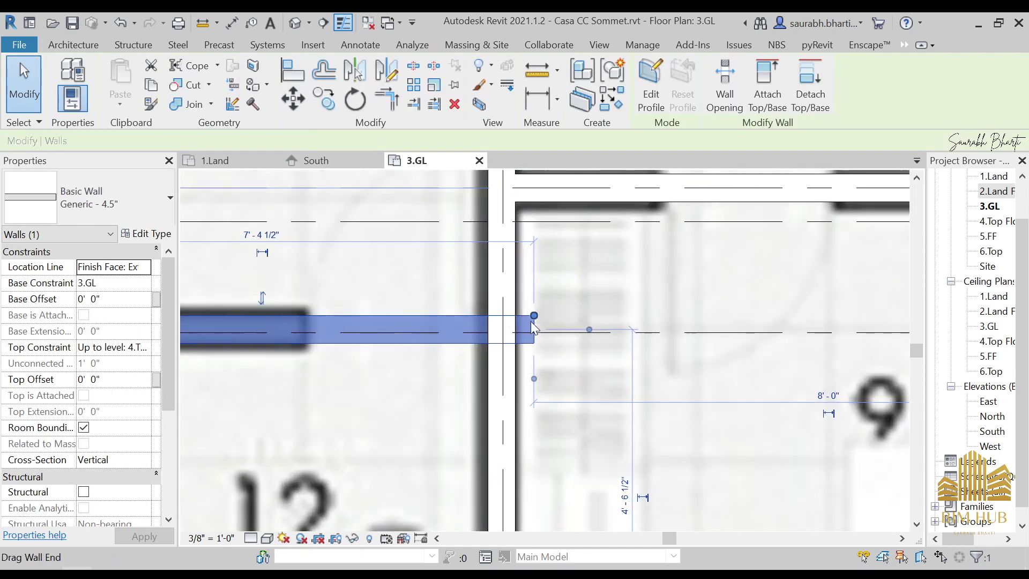
drag(534, 317, 481, 314)
key(Escape)
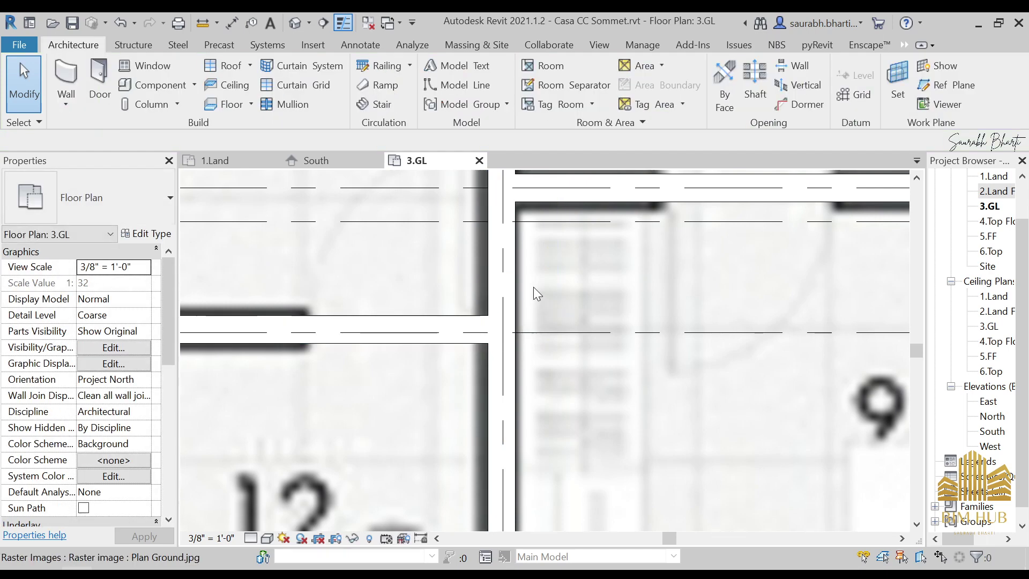
Step: Review the traced walls across the ground-level plan, from rooms 11 and 12 over to rooms 6 and 7
scroll(488, 298, down, 5)
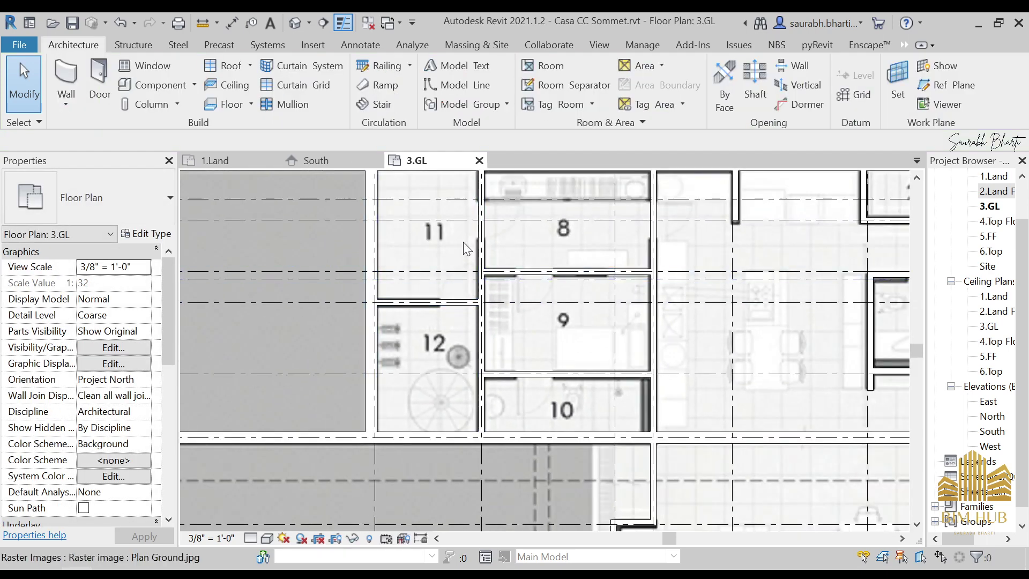
scroll(445, 308, up, 2)
scroll(446, 306, up, 1)
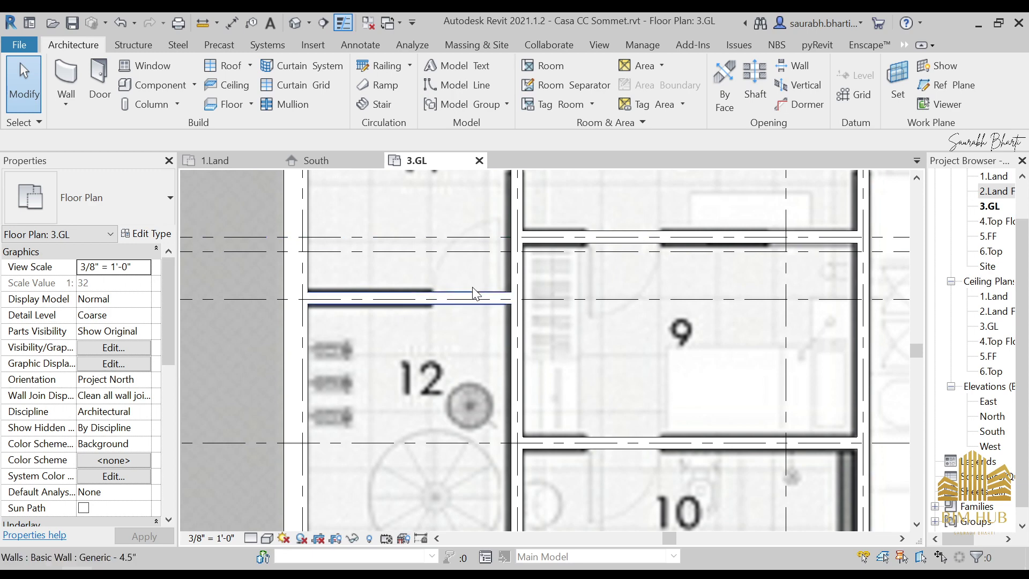
scroll(473, 290, down, 3)
middle_drag(601, 346, 426, 343)
scroll(489, 330, down, 2)
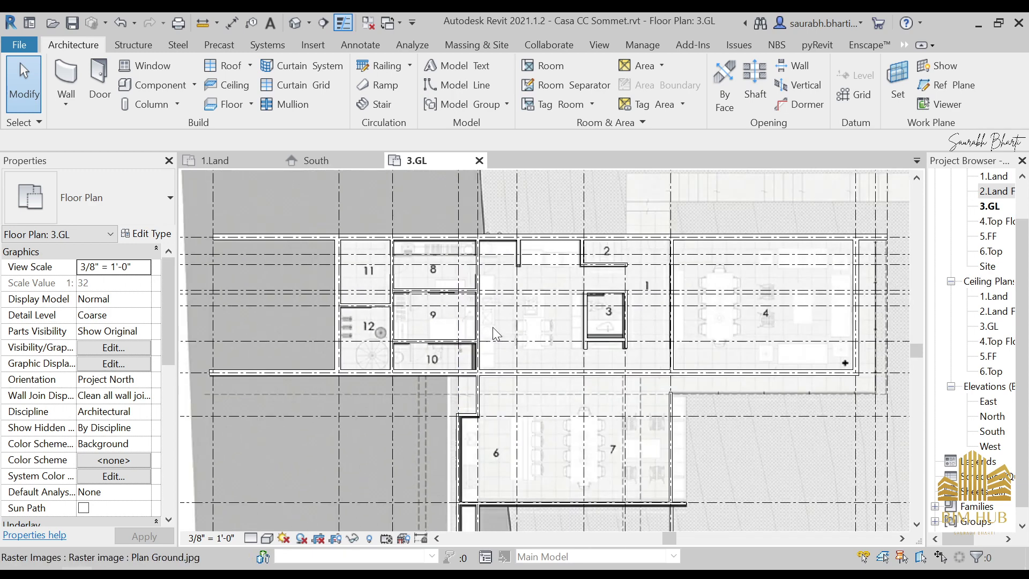
middle_drag(674, 348, 672, 347)
middle_drag(532, 508, 523, 405)
scroll(647, 330, up, 2)
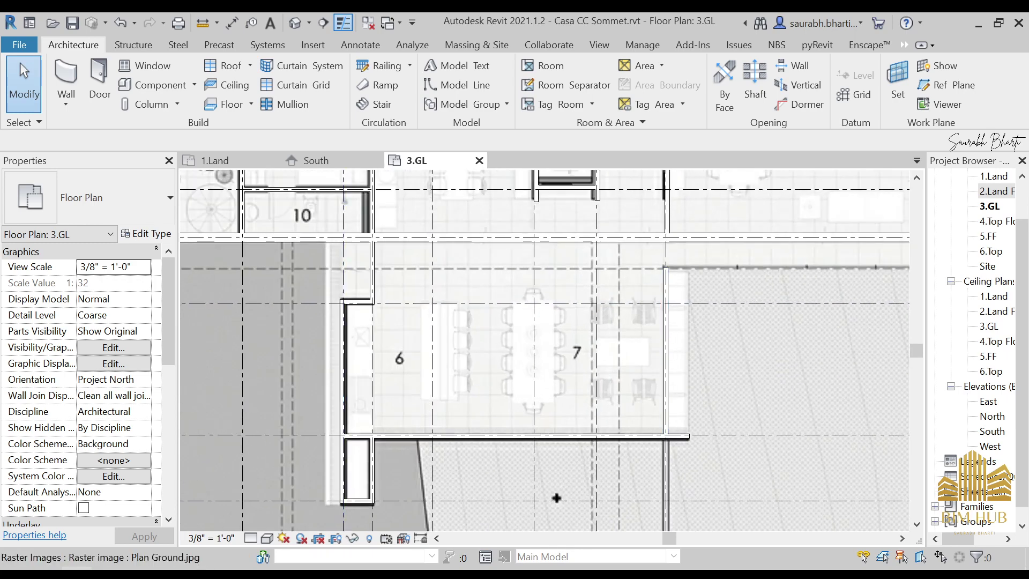
Step: Switch to the Photos app and look through the reference images of the house's side views
mouse_move(138, 572)
click(229, 520)
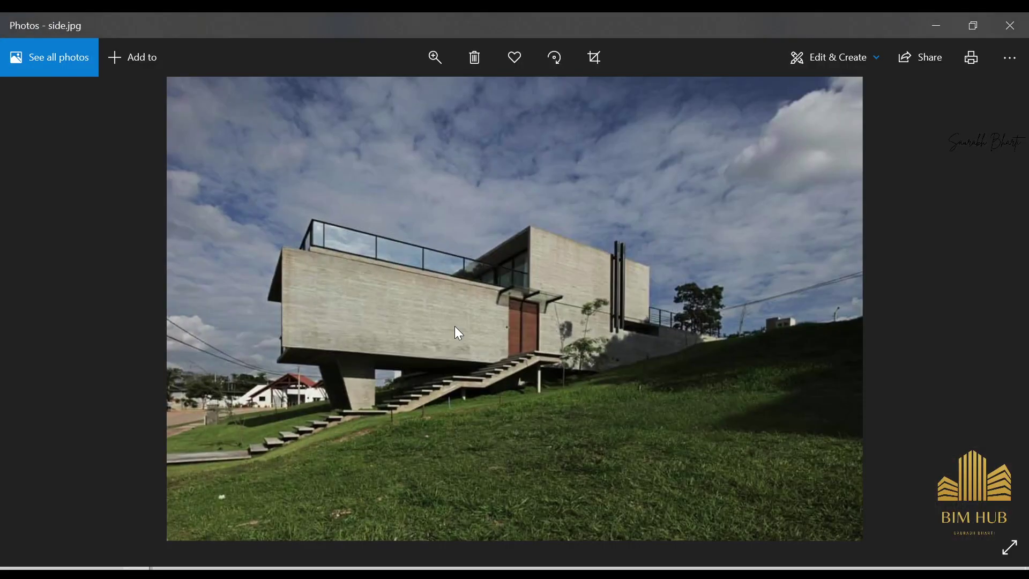
scroll(456, 312, up, 1)
scroll(456, 311, up, 1)
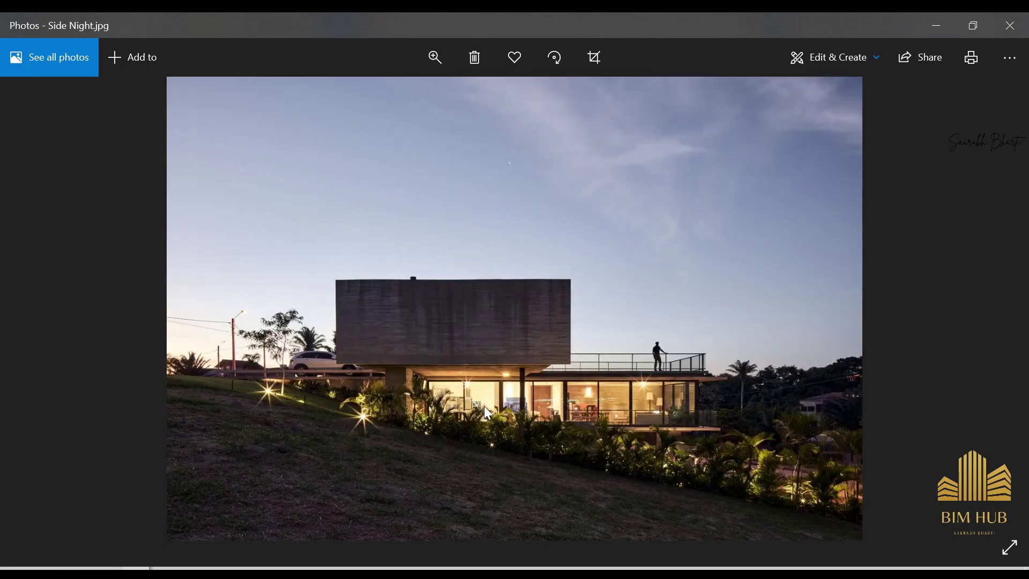
scroll(484, 406, up, 1)
scroll(484, 404, up, 3)
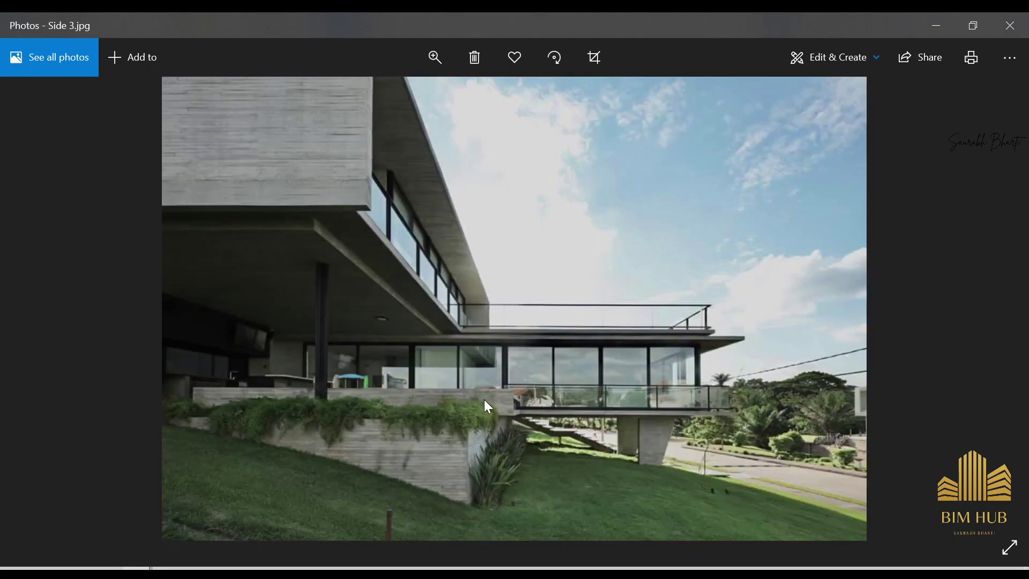
Step: Look through the kitchen and front reference photos, examining the terrace parapet below the upper volume
scroll(451, 397, up, 2)
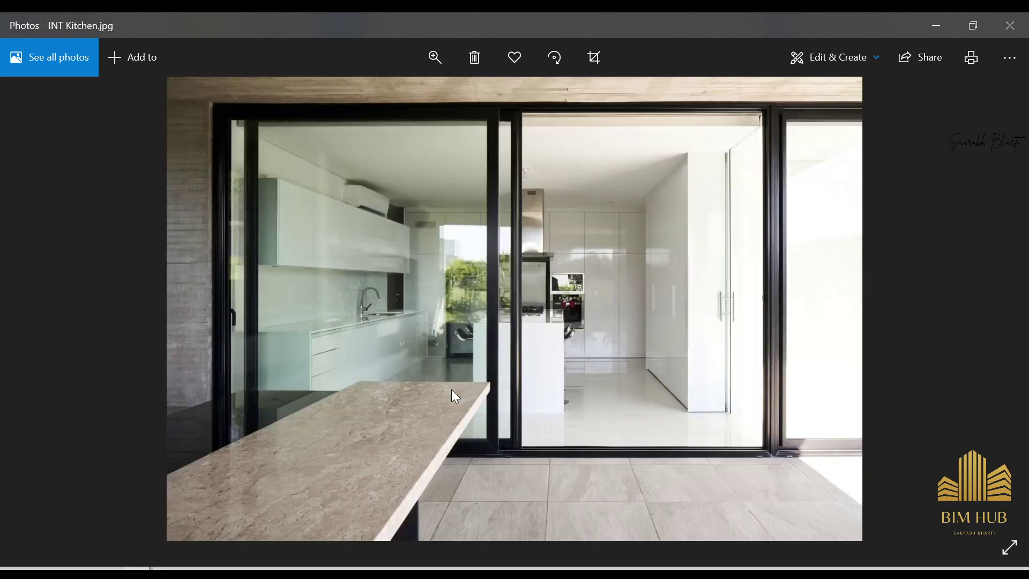
scroll(451, 389, up, 1)
double_click(458, 413)
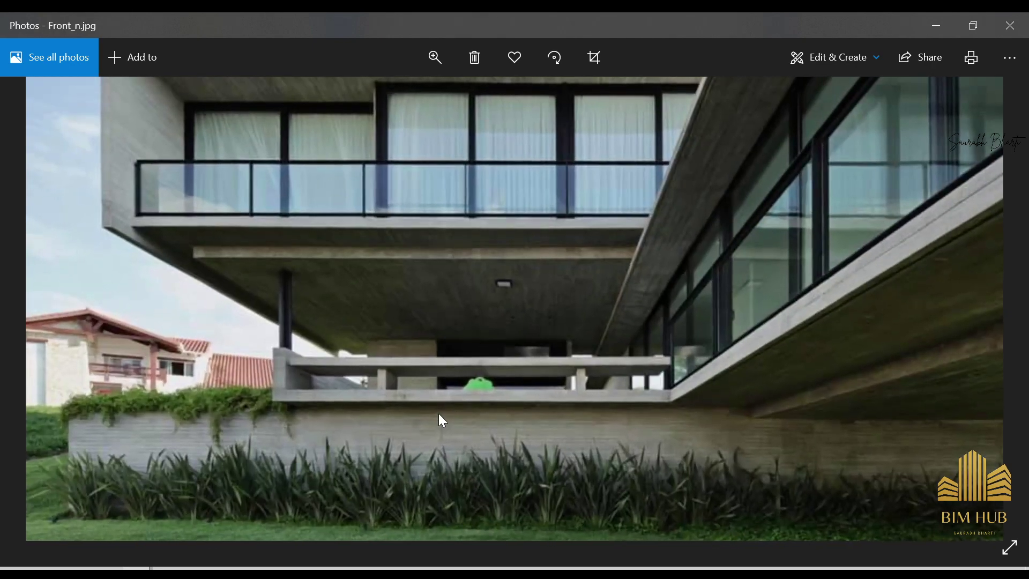
double_click(485, 365)
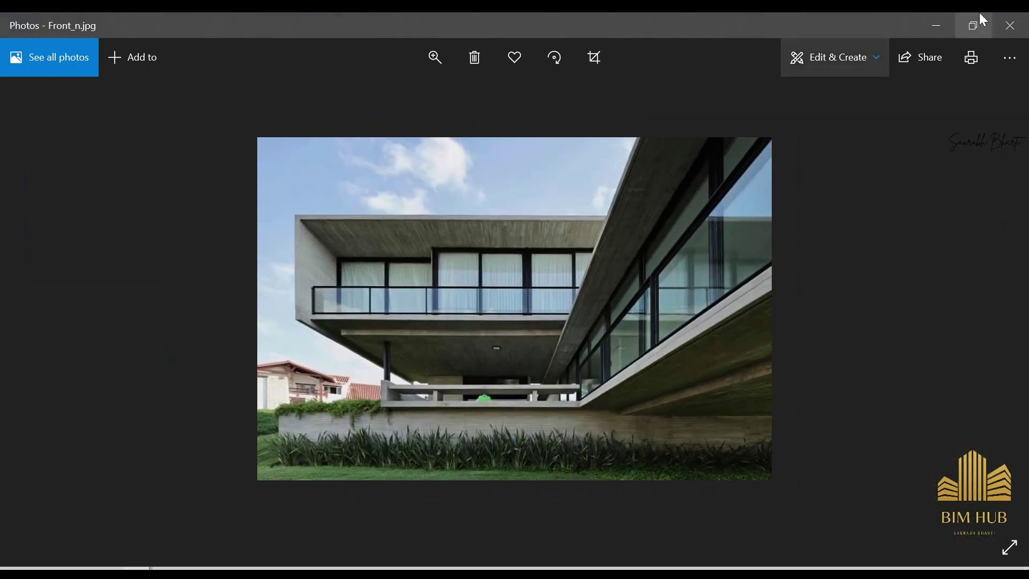
Step: Switch back to Revit and compare the walls around room 7 with the ground-level plan
click(939, 22)
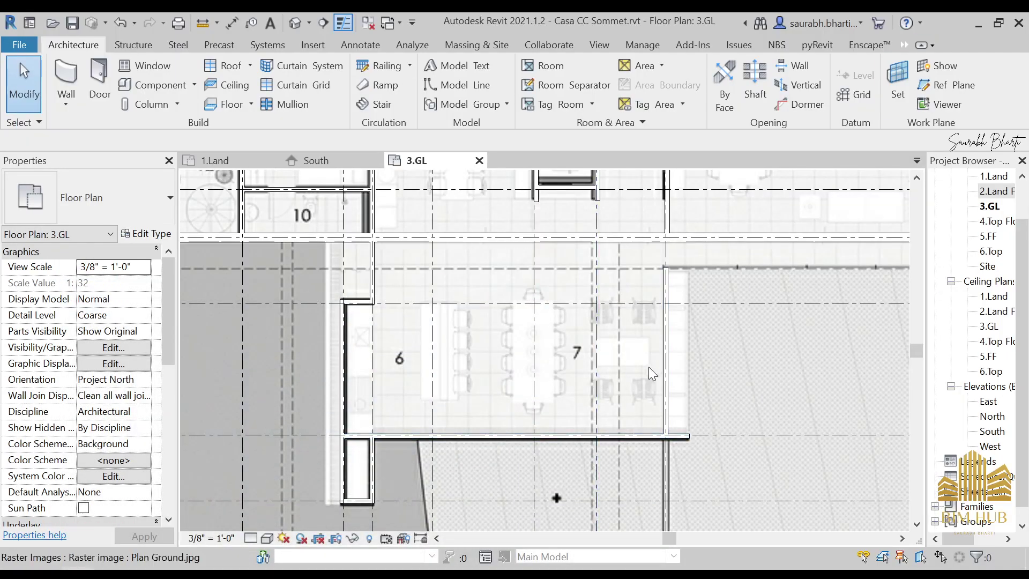
scroll(676, 418, up, 3)
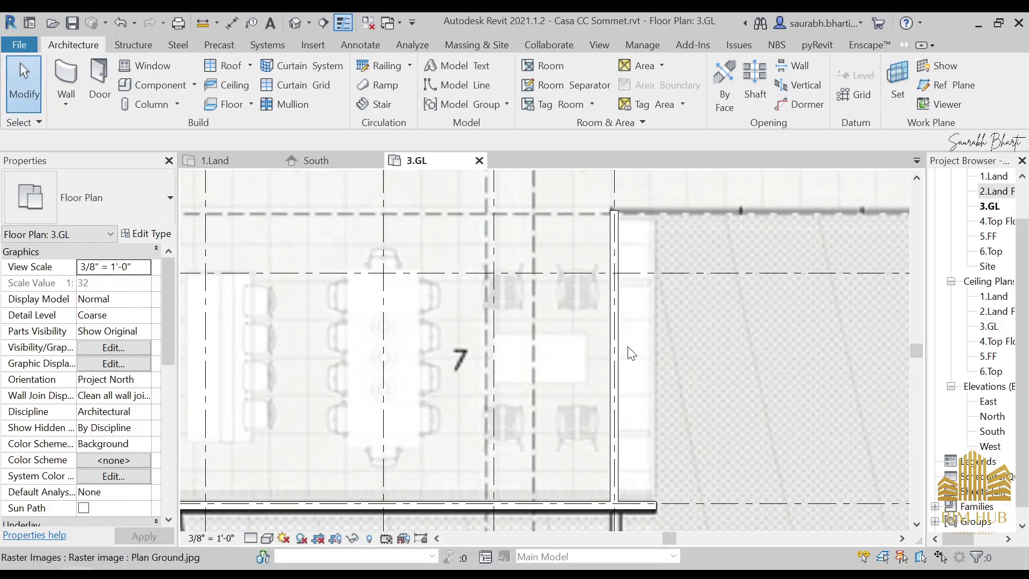
scroll(637, 320, down, 4)
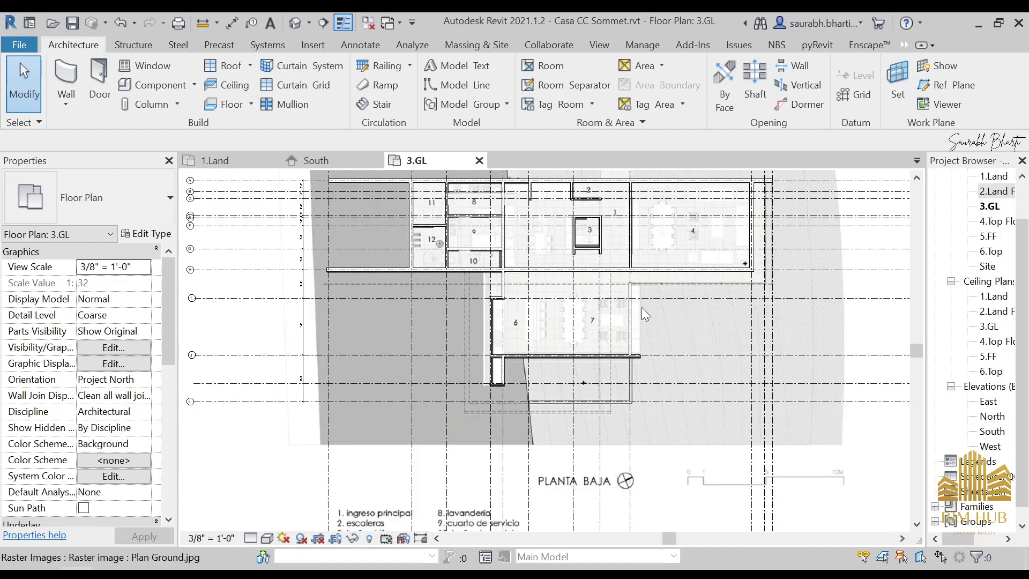
Step: Switch to the Photos app and examine the front and back views, especially the open terrace under the upper volume
key(alt+Tab)
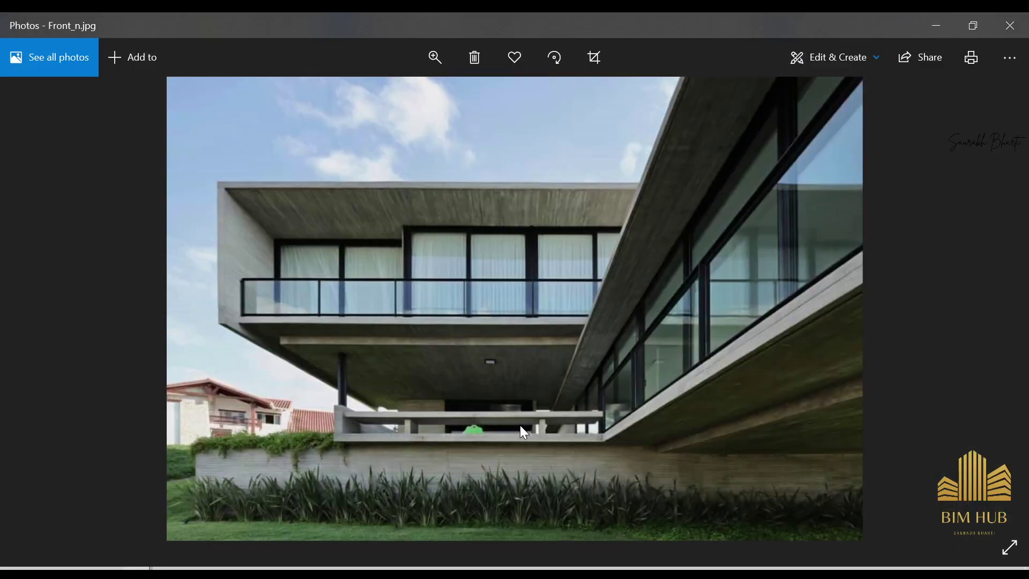
scroll(519, 425, up, 2)
scroll(523, 412, down, 1)
ctrl+scroll(432, 401, up, 2)
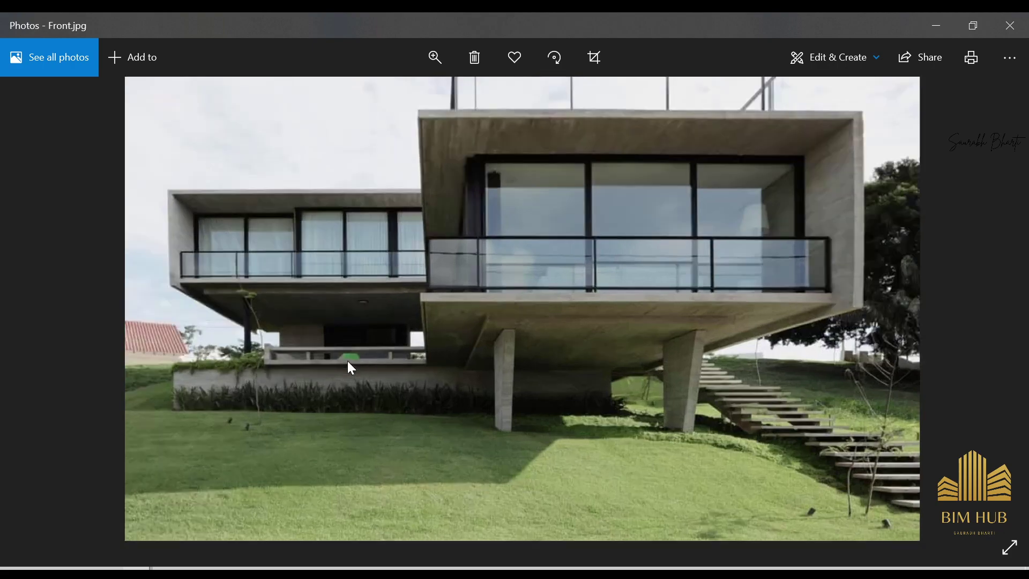
ctrl+scroll(261, 346, up, 2)
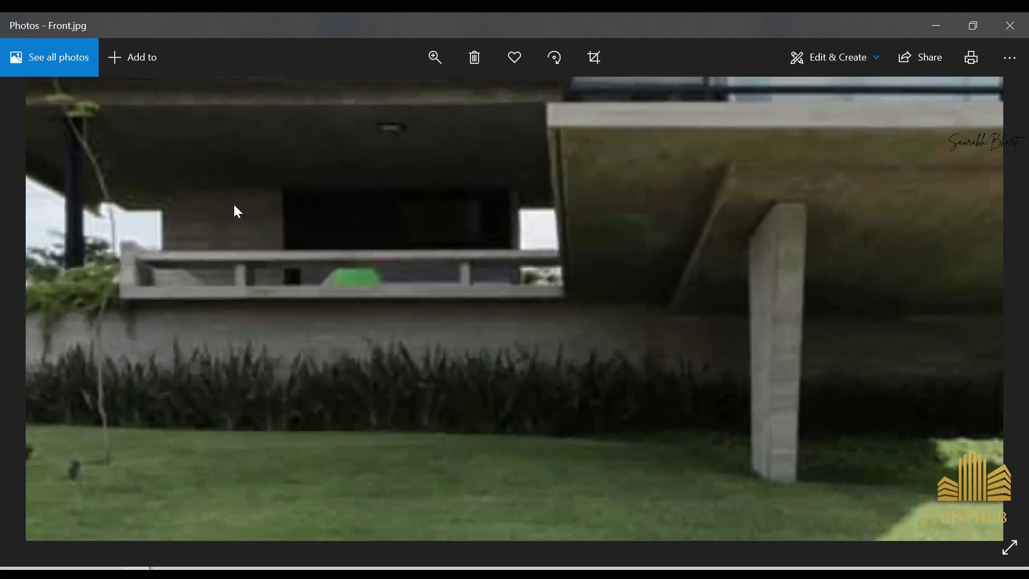
ctrl+scroll(233, 209, down, 5)
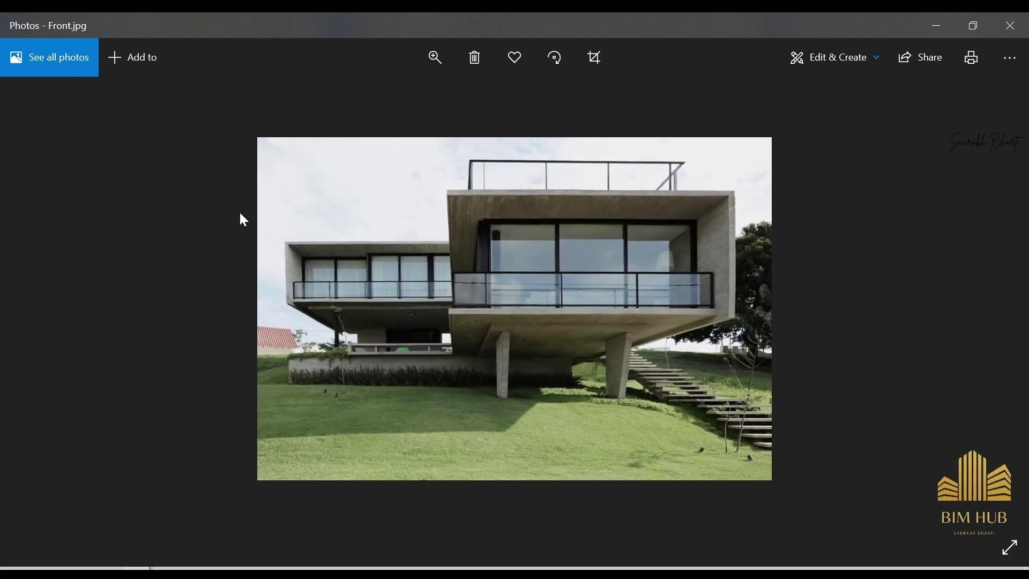
scroll(244, 219, up, 1)
scroll(421, 429, up, 1)
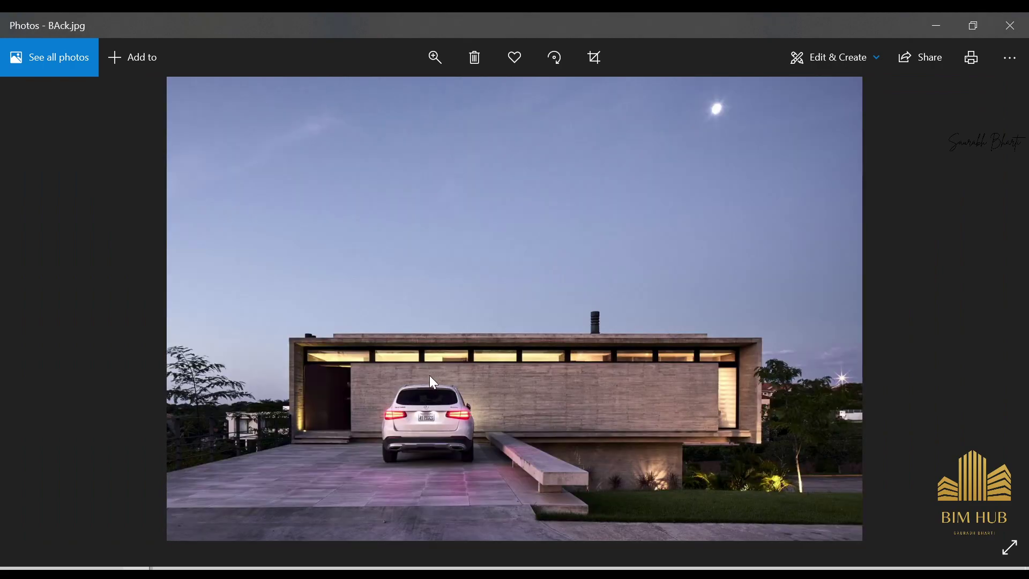
scroll(441, 410, down, 2)
scroll(516, 392, up, 3)
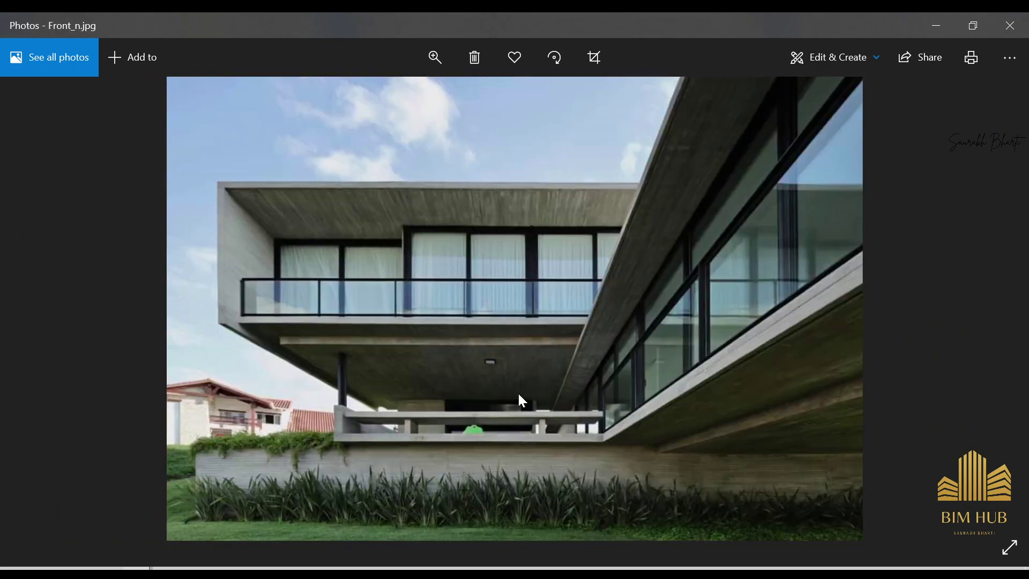
Step: Examine the kitchen interior photo, from the glazed sliding frames to the cabinets and wall at the back
scroll(504, 404, up, 1)
scroll(499, 411, down, 1)
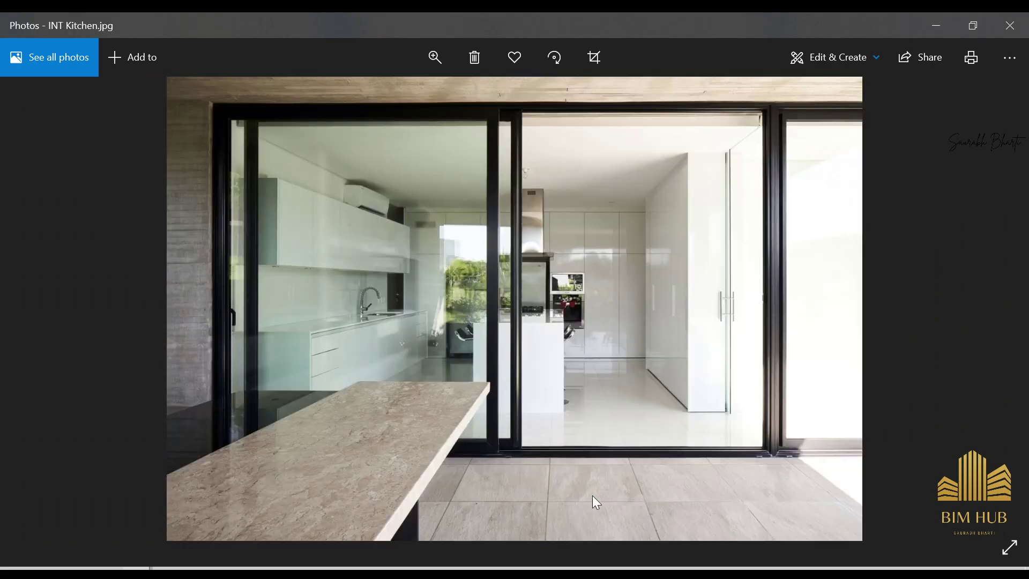
scroll(616, 461, up, 2)
scroll(568, 434, down, 2)
ctrl+scroll(545, 377, up, 2)
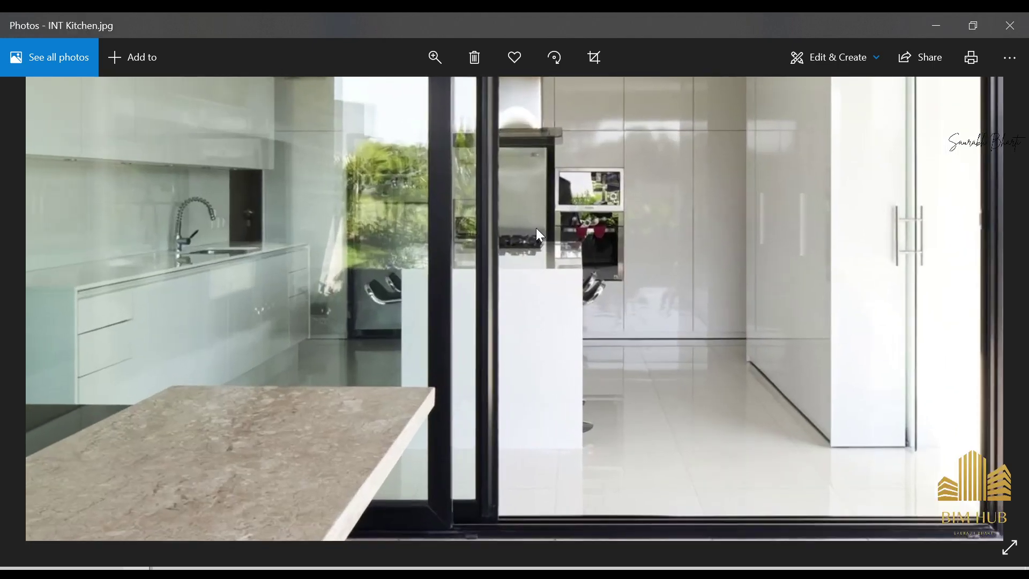
ctrl+scroll(435, 304, up, 1)
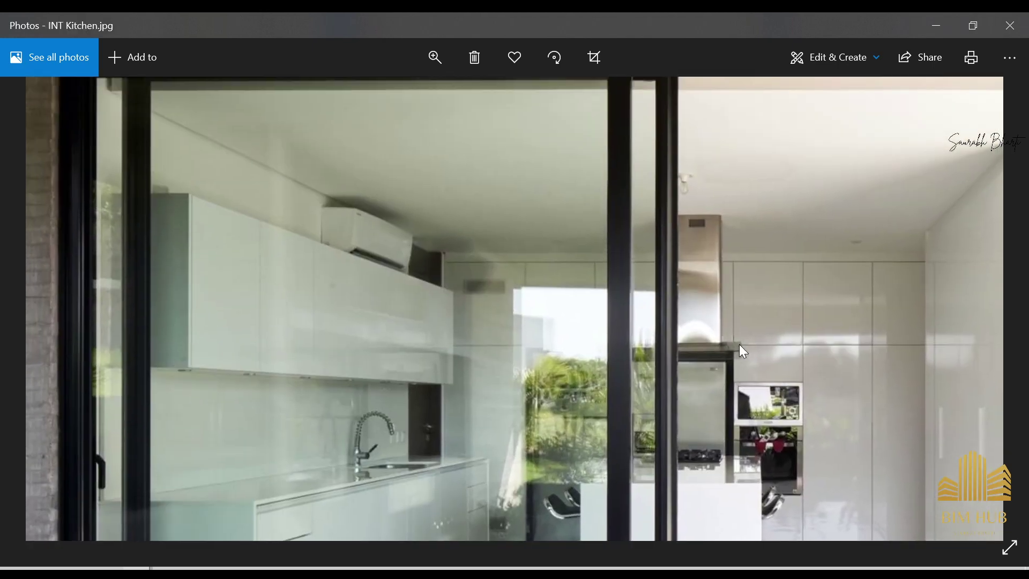
drag(739, 344, 577, 257)
drag(700, 305, 551, 244)
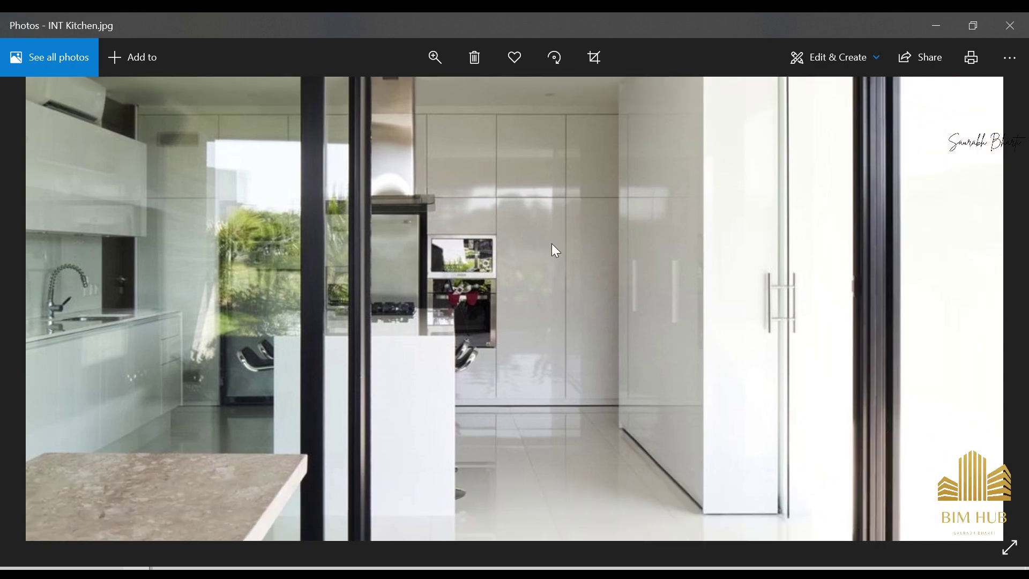
ctrl+scroll(727, 244, down, 1)
ctrl+scroll(561, 306, down, 2)
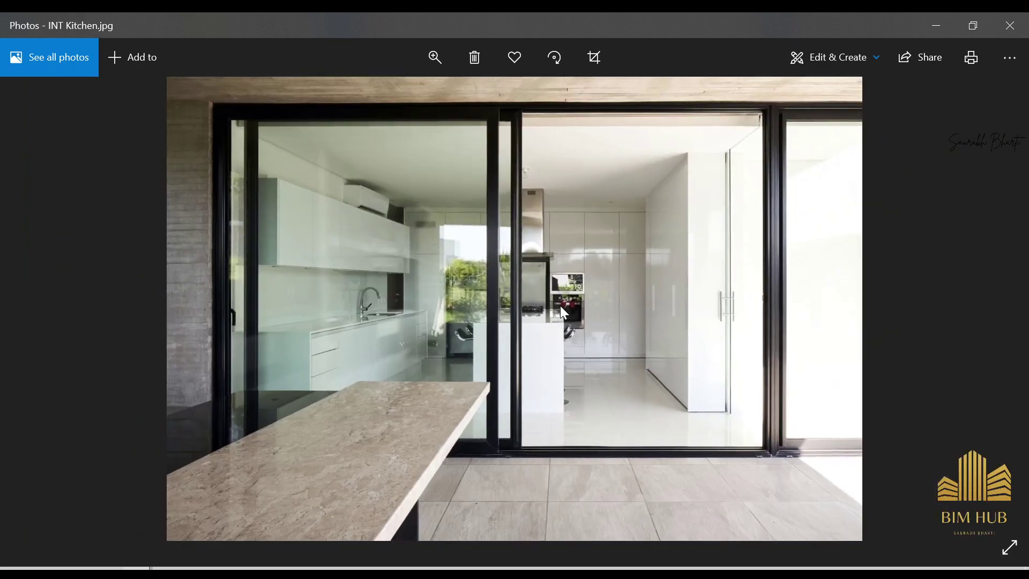
Step: Compare the side reference photos of the house, including the day, detail and left views, for the ground-floor glazing
scroll(561, 305, down, 1)
scroll(506, 286, down, 1)
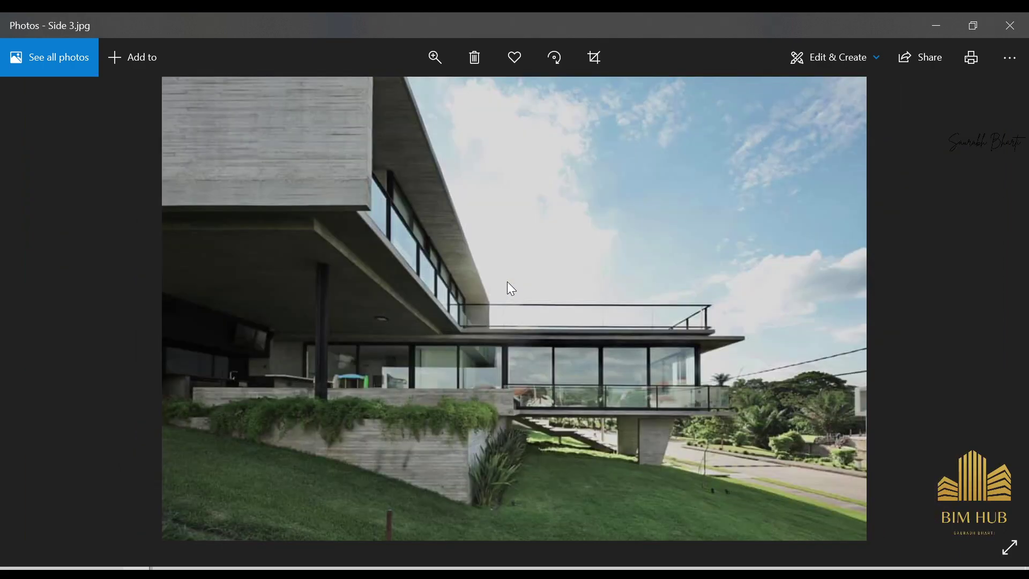
scroll(435, 398, down, 1)
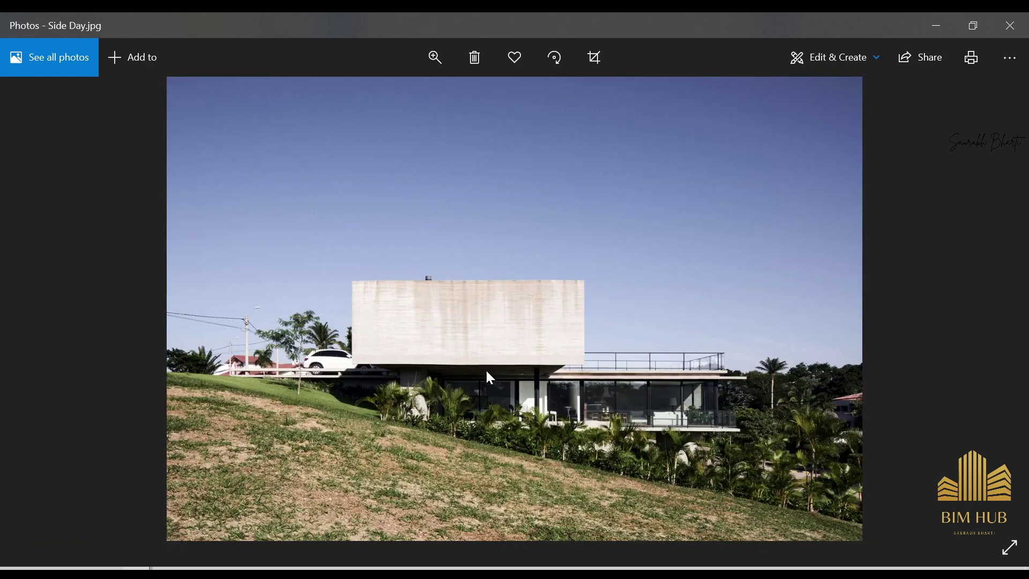
scroll(492, 368, down, 1)
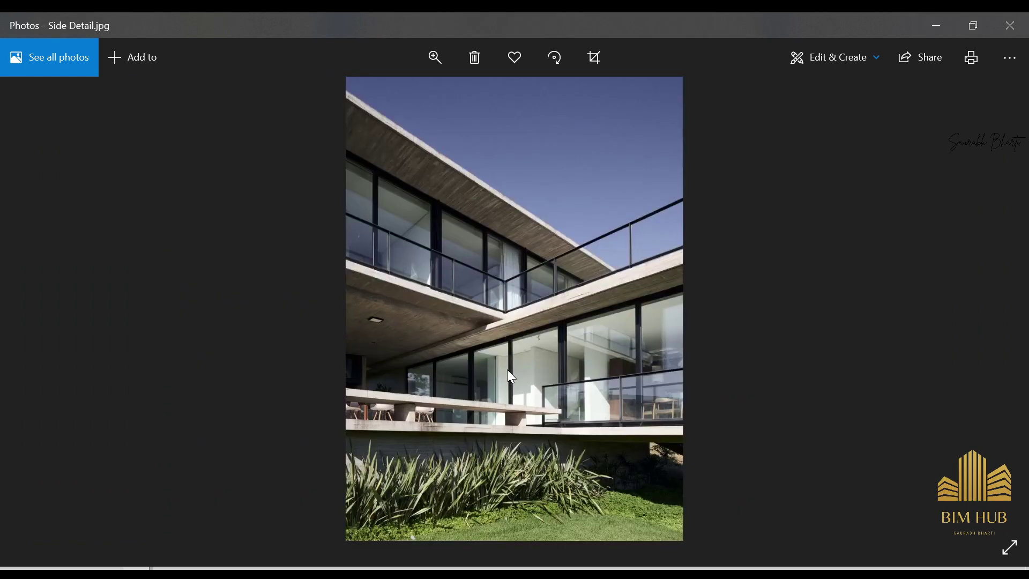
scroll(536, 366, down, 2)
scroll(545, 370, up, 1)
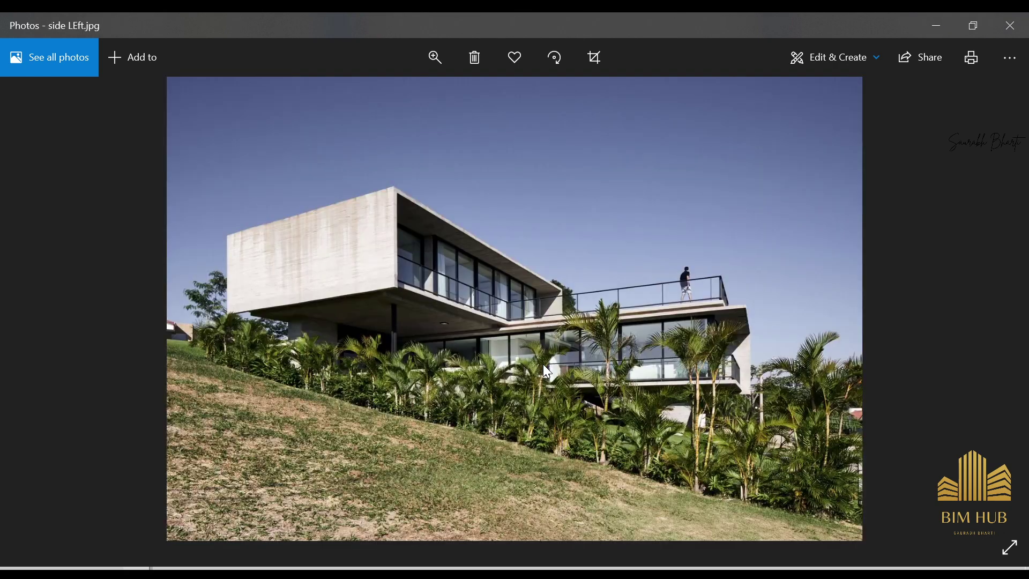
scroll(452, 304, up, 3)
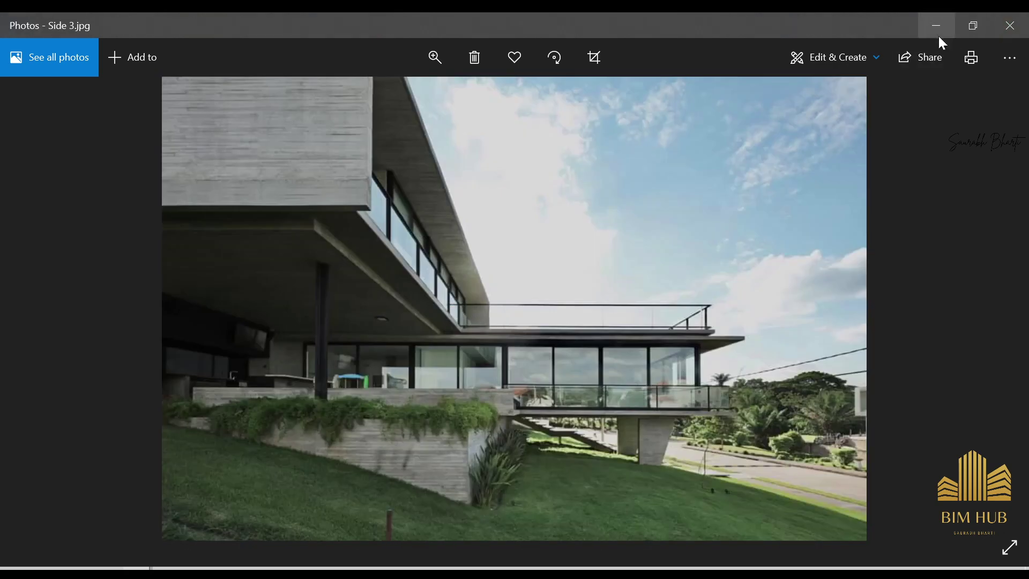
Step: Switch back to Revit and inspect the traced ground-level walls in the default 3D view
click(936, 27)
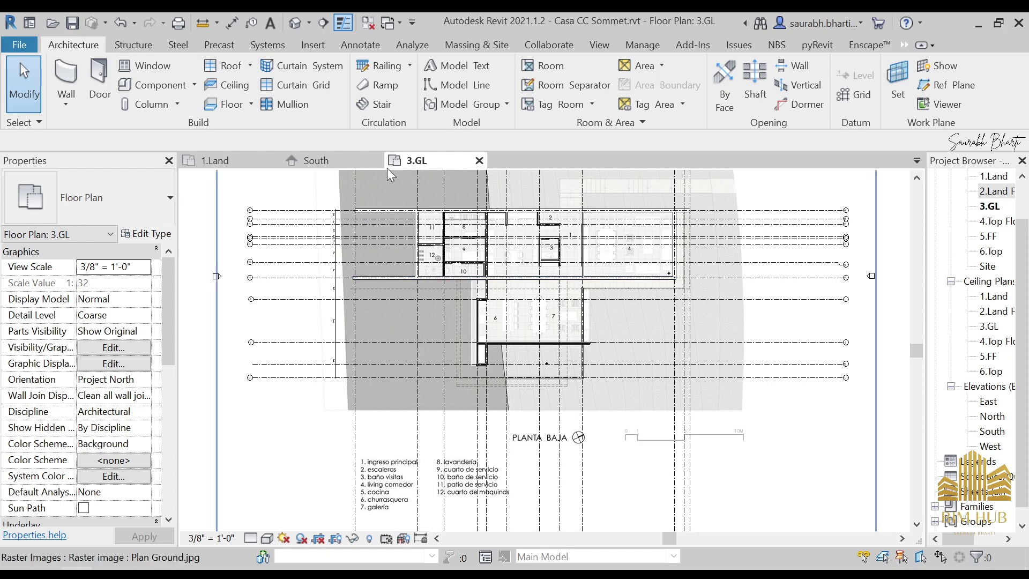
click(294, 25)
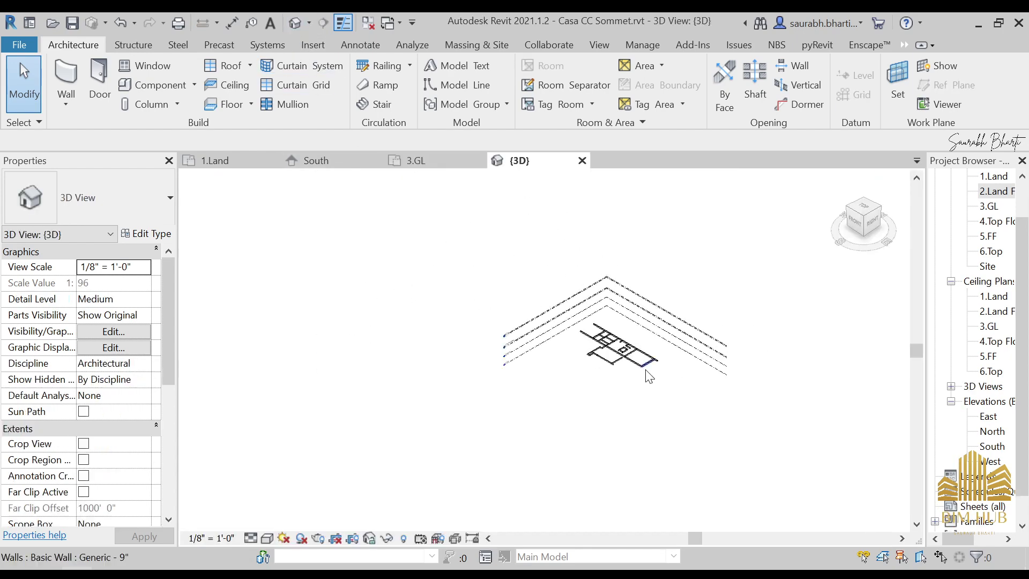
scroll(658, 358, up, 4)
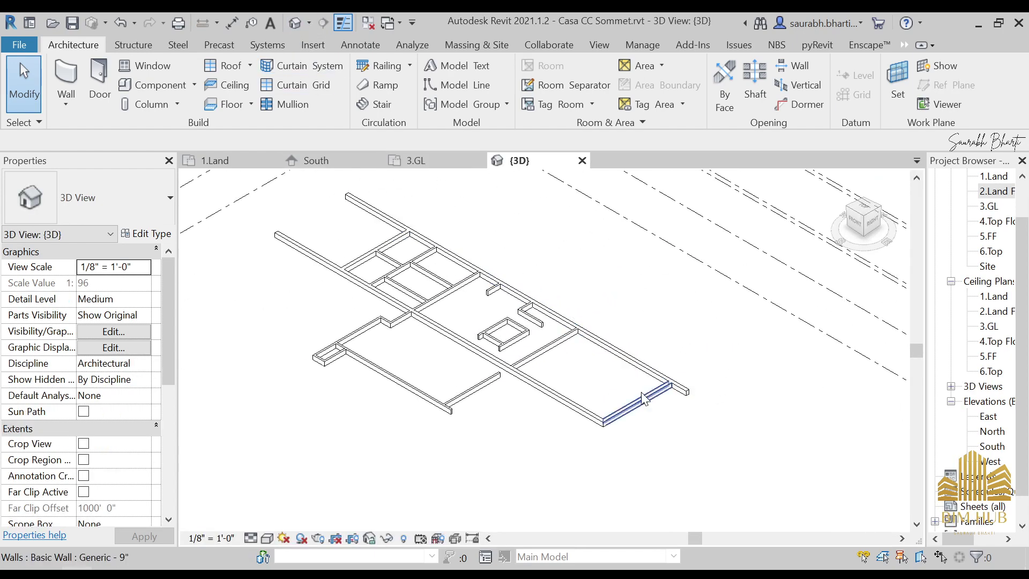
shift+middle_drag(643, 386, 555, 410)
Step: Select the connected outer Generic - 9" walls and set their base constraint to 3.GL and top constraint to 4.Top Floor Slope
key(Tab)
click(564, 388)
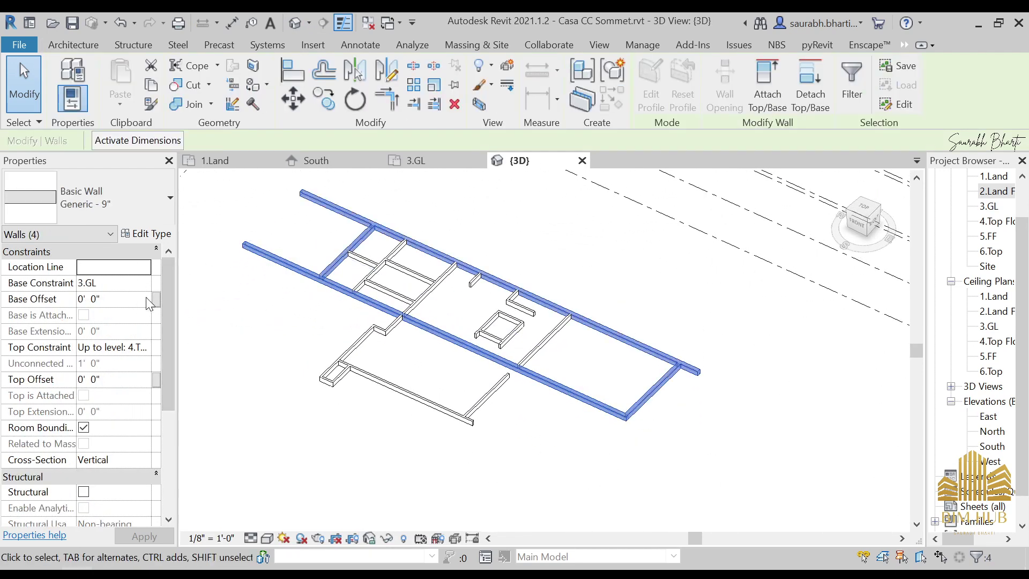
click(146, 283)
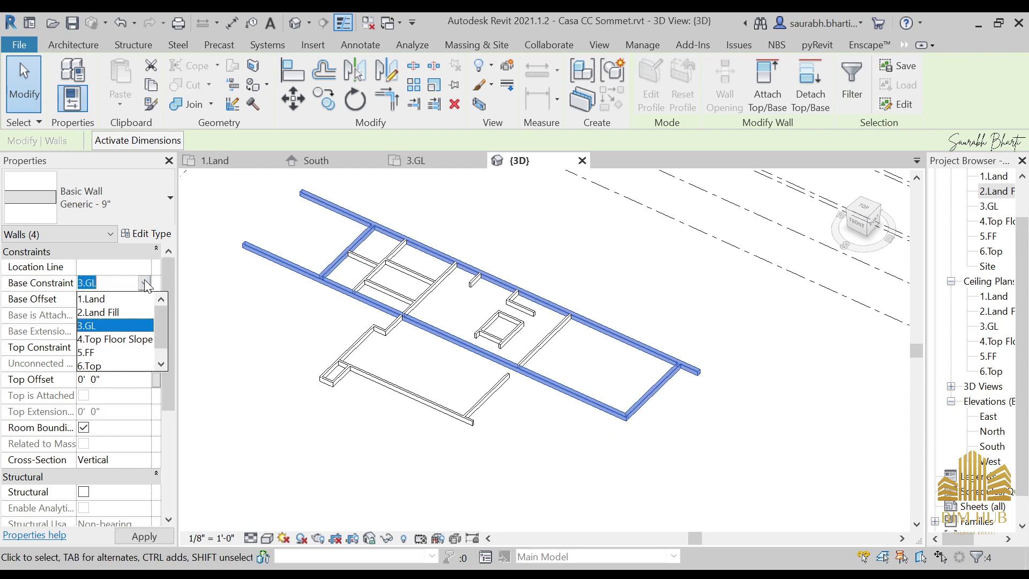
click(118, 326)
click(145, 348)
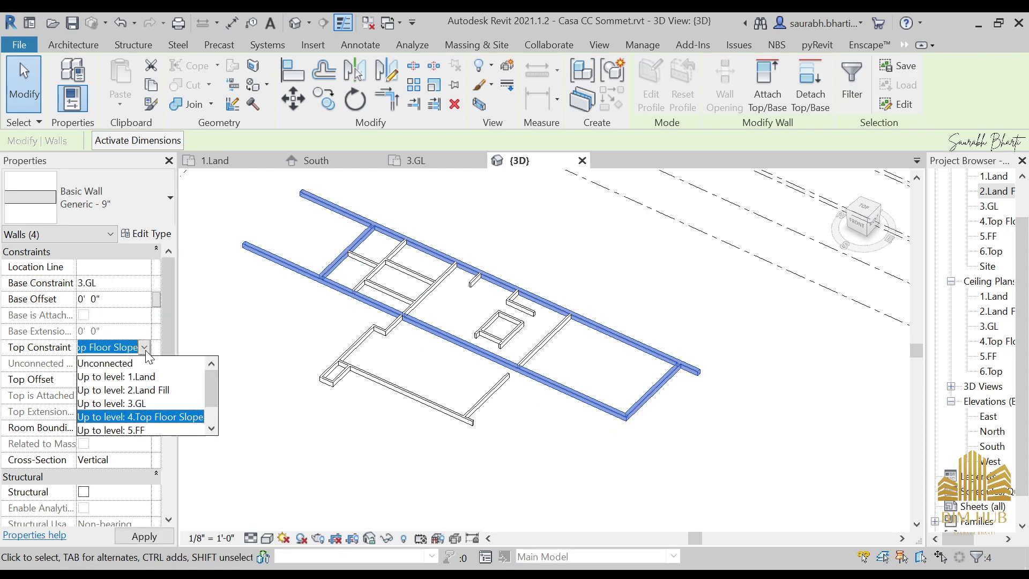
click(148, 418)
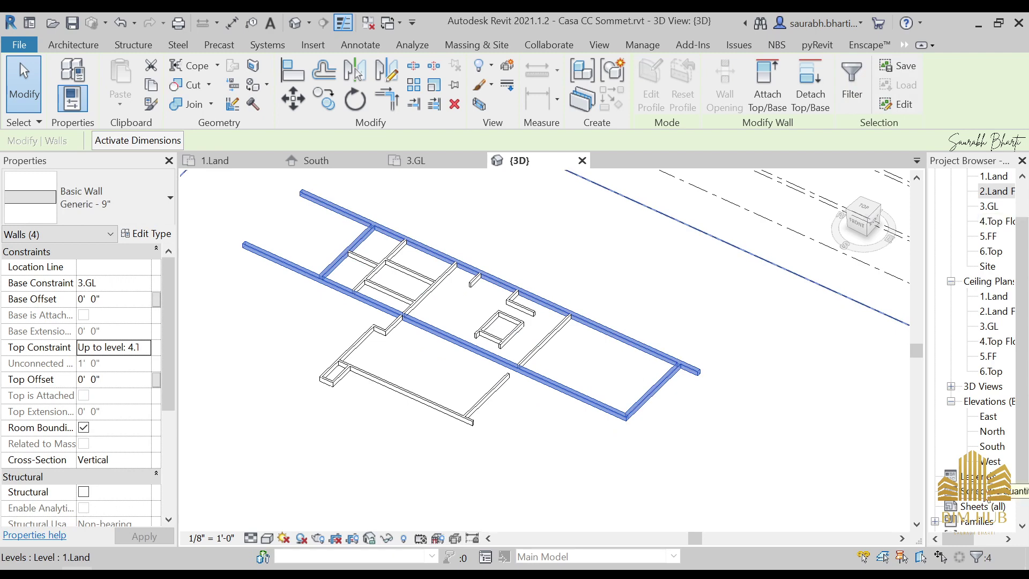
Step: Open the South elevation and examine the levels from 2.Land Fill to 4.Top Floor Slope against the selected walls
double_click(991, 447)
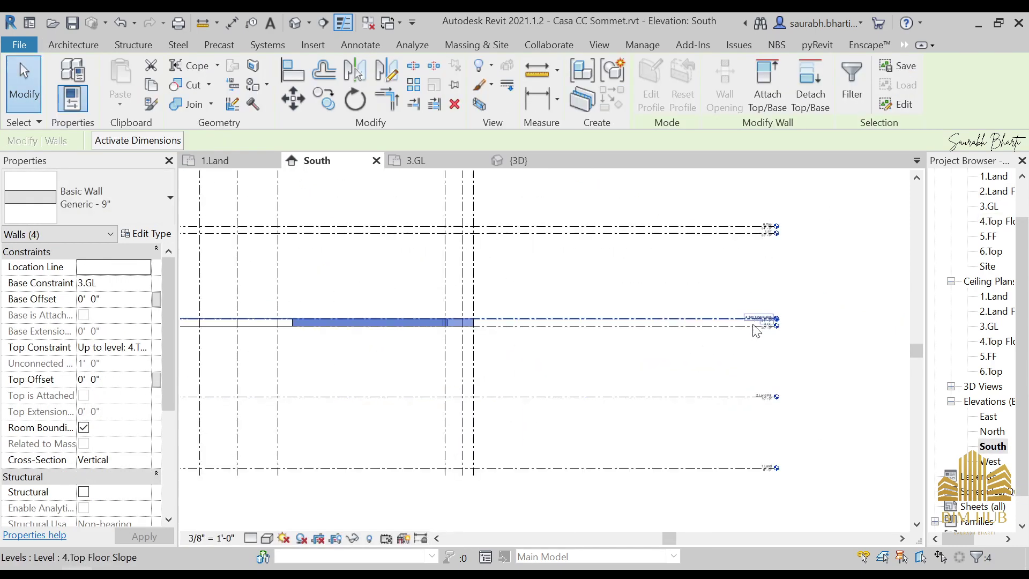
scroll(778, 411, up, 5)
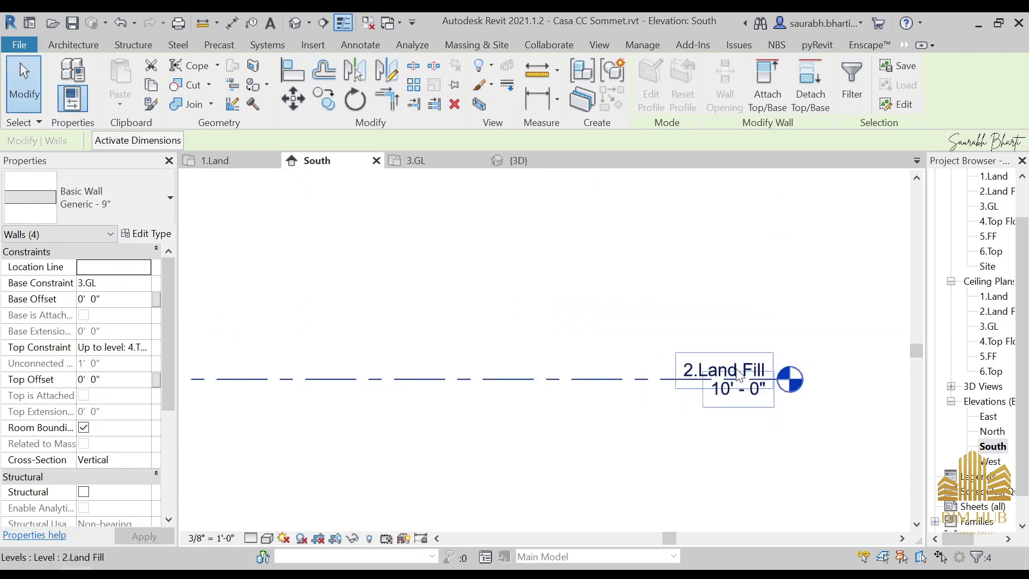
scroll(748, 336, down, 4)
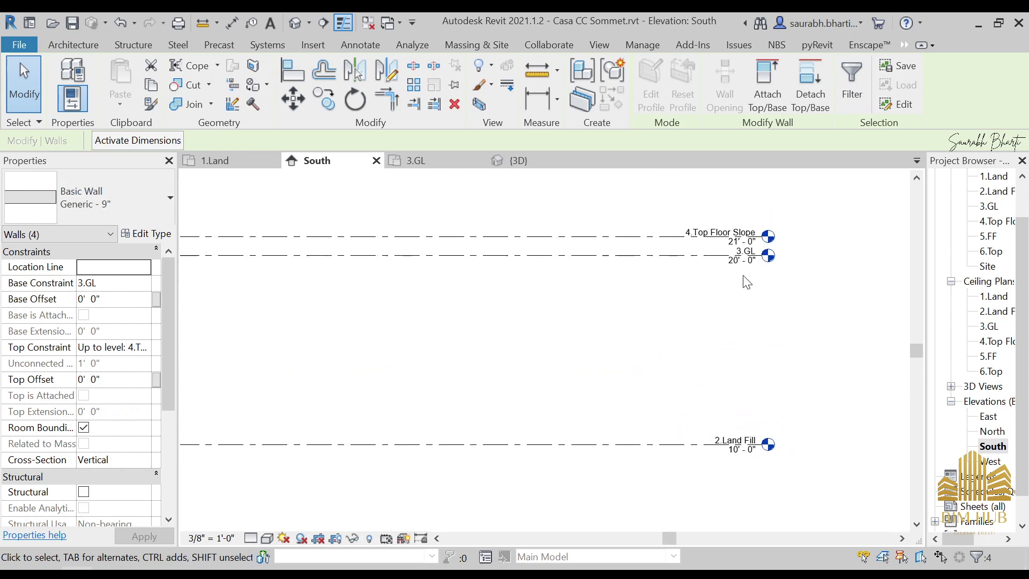
scroll(650, 353, down, 5)
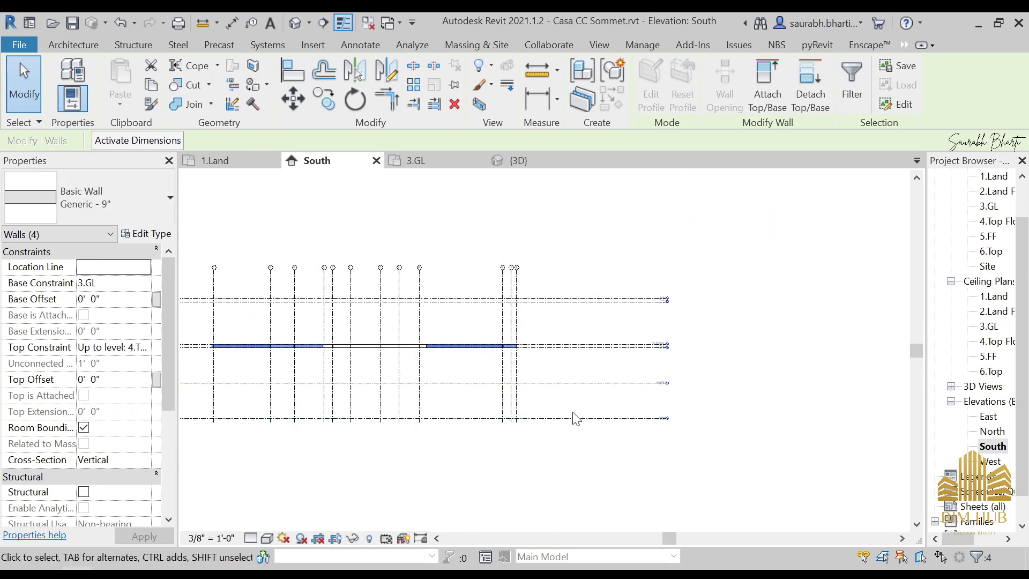
scroll(797, 363, up, 5)
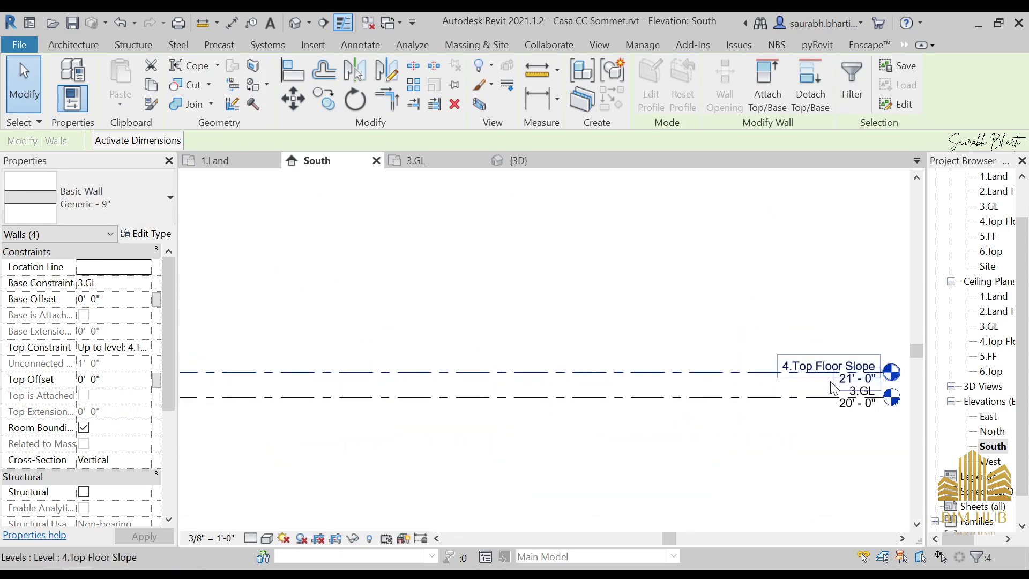
scroll(812, 390, down, 5)
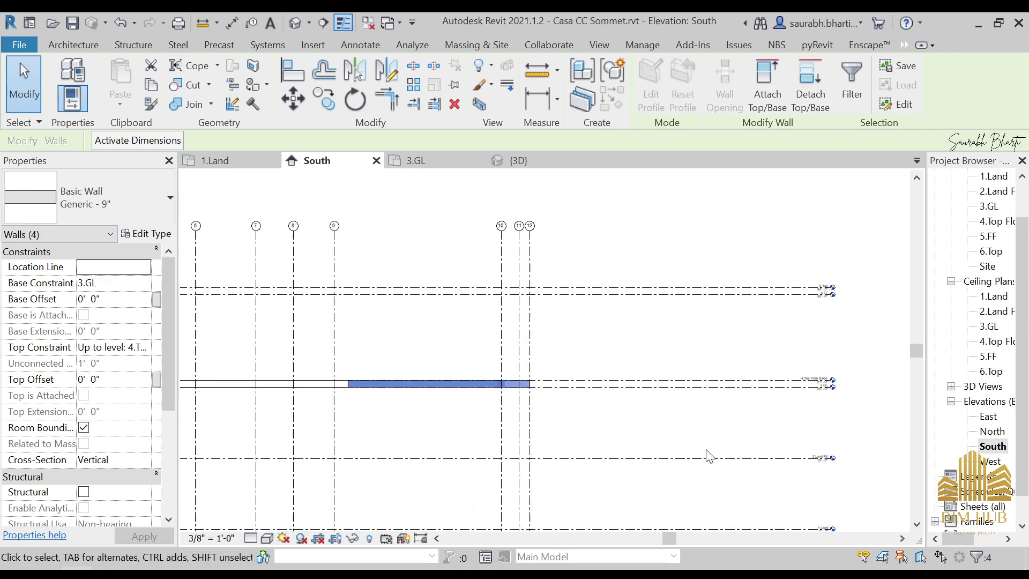
Step: Examine the level heads from 4.Top Floor Slope down to 1.Land in the South elevation
scroll(657, 379, up, 5)
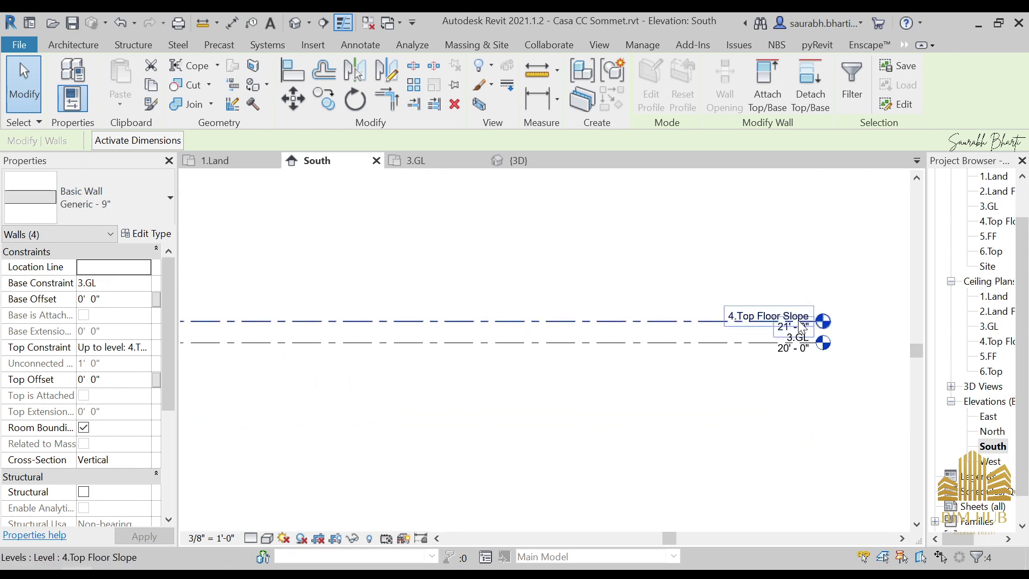
middle_drag(793, 347, 790, 230)
scroll(797, 379, down, 4)
scroll(796, 423, up, 7)
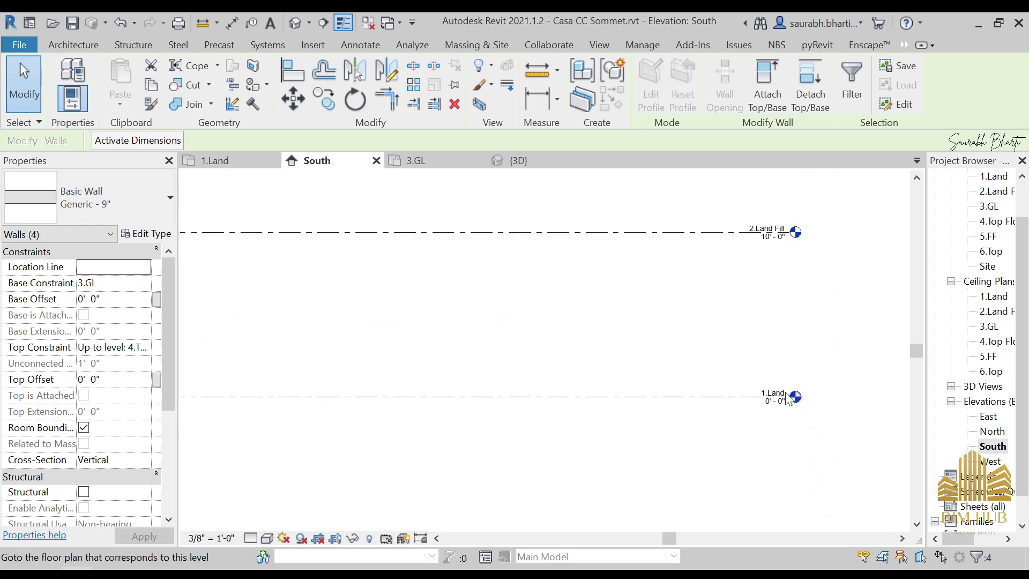
scroll(782, 399, down, 3)
middle_drag(777, 204, 785, 349)
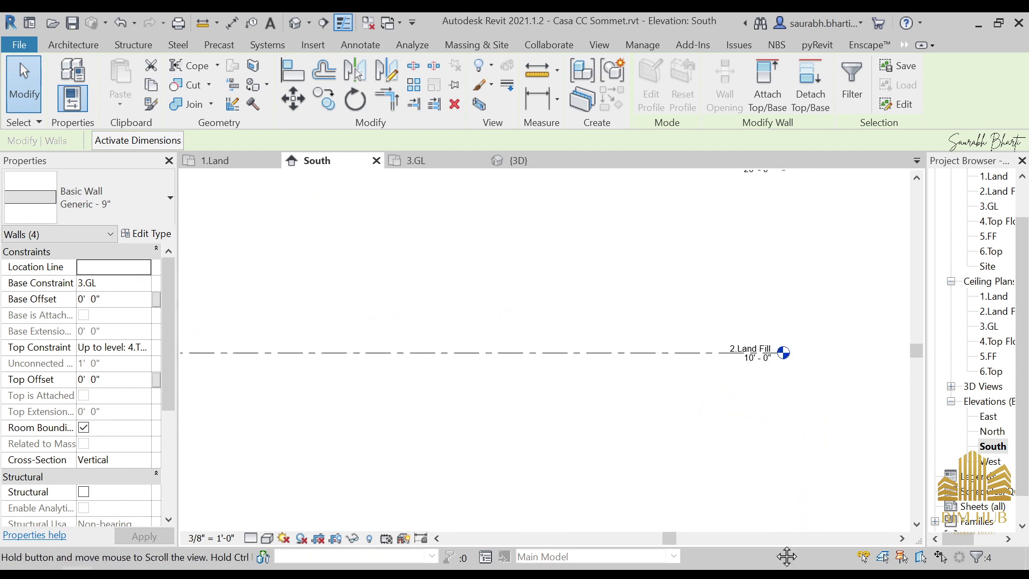
scroll(757, 362, up, 2)
scroll(753, 407, down, 3)
scroll(759, 351, up, 2)
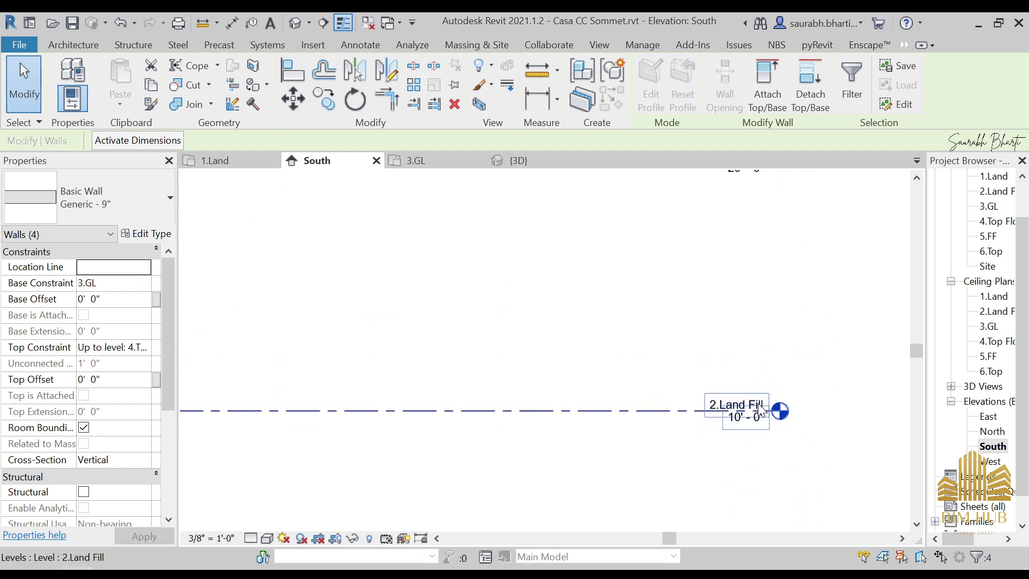
Step: Add an elbow to the 2.Land Fill level line so its head sits slightly below the line
click(743, 409)
click(738, 411)
drag(737, 411, 754, 427)
scroll(757, 375, down, 3)
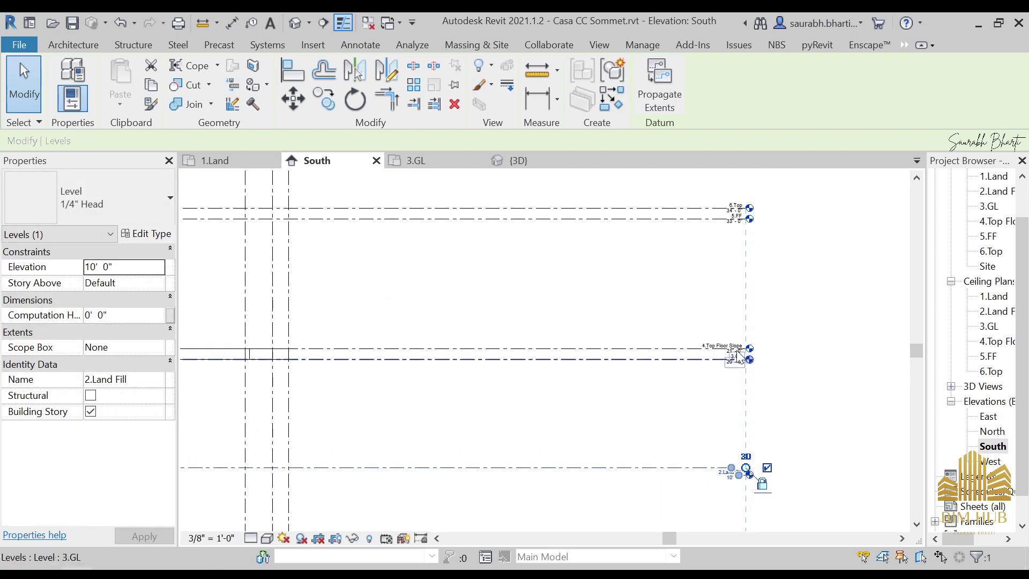
scroll(756, 194, up, 1)
middle_drag(723, 442, 753, 248)
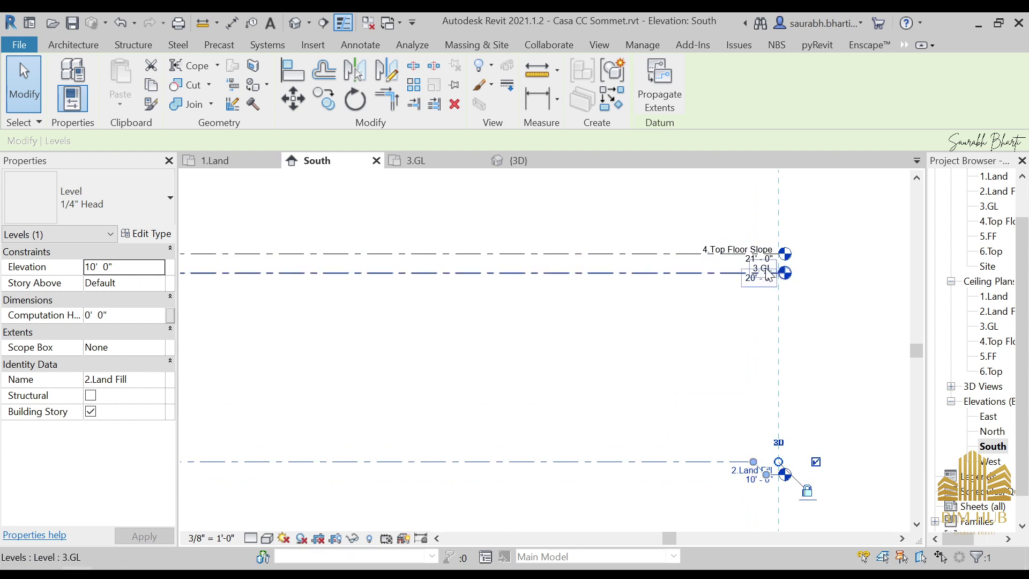
scroll(770, 282, up, 1)
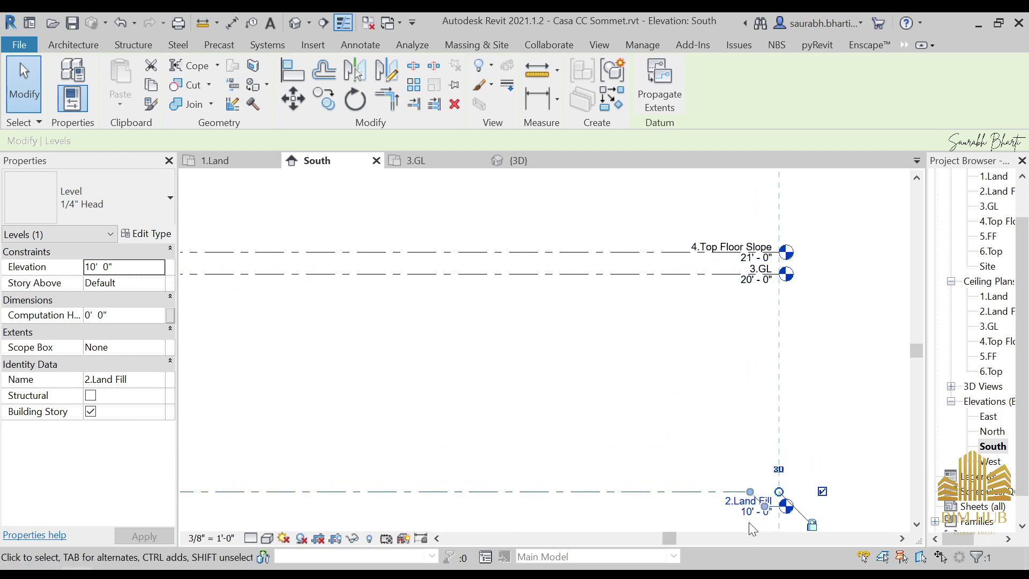
scroll(725, 490, up, 2)
click(756, 505)
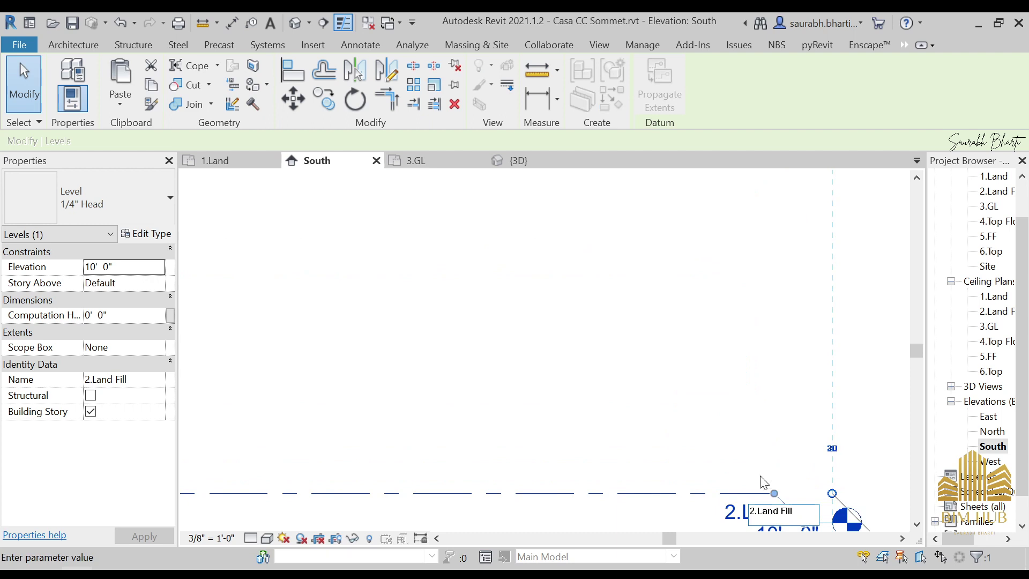
scroll(753, 290, down, 1)
click(753, 290)
Step: Rename the 3.GL level as 3.GL slab and rename its corresponding views as well
scroll(760, 282, down, 2)
middle_drag(758, 260, 734, 384)
scroll(753, 319, up, 3)
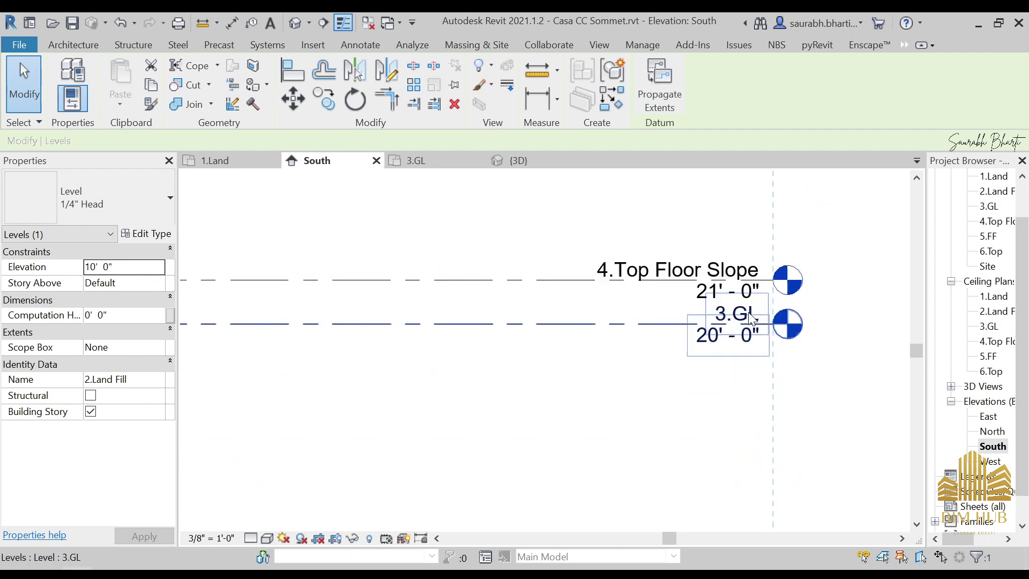
scroll(751, 317, up, 1)
click(752, 316)
click(752, 315)
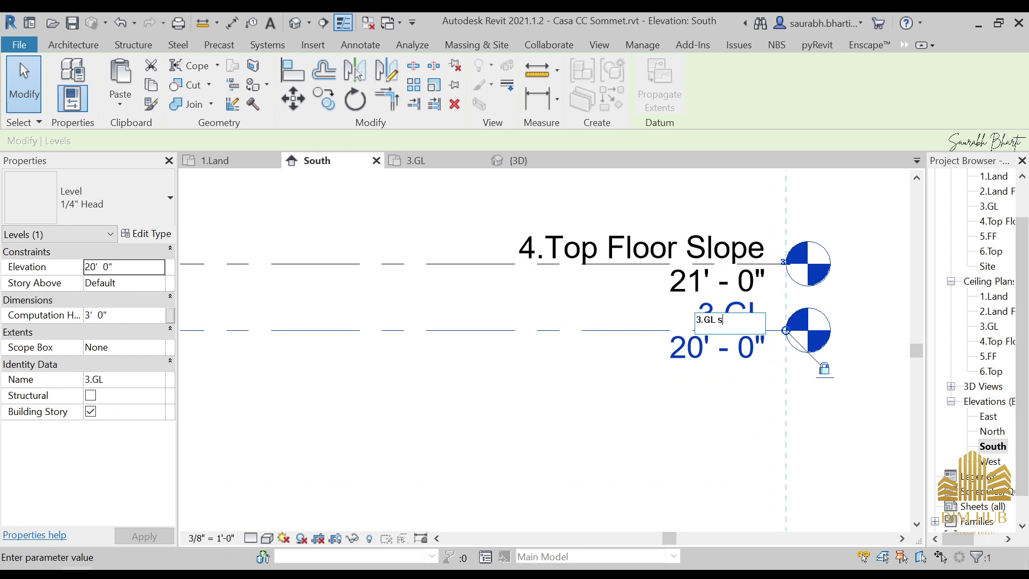
text(slab)
key(Return)
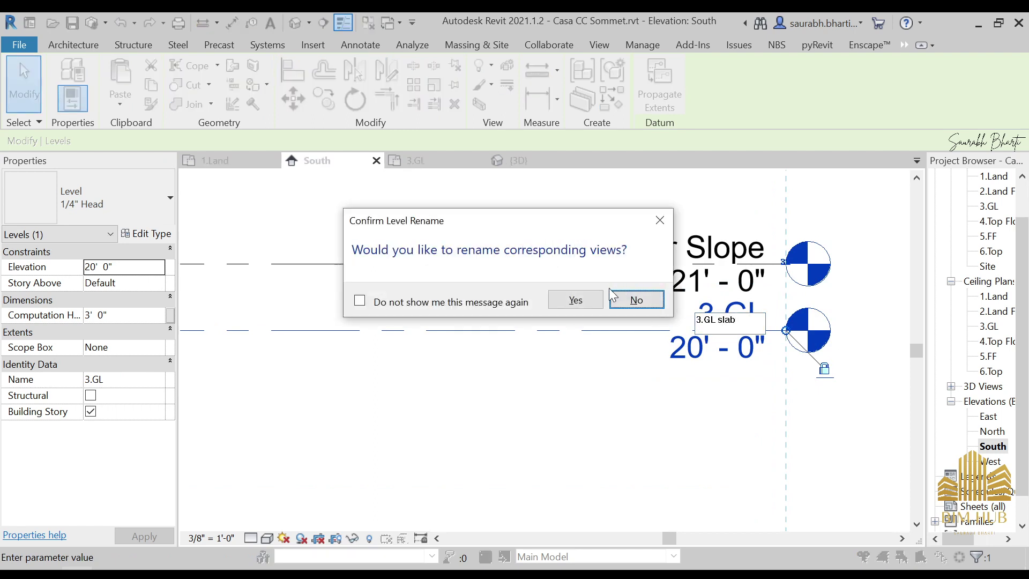
click(575, 299)
Step: Rename the 2.Land Fill level as 2.GL and rename its corresponding views as well
scroll(645, 386, down, 2)
middle_drag(645, 385, 644, 140)
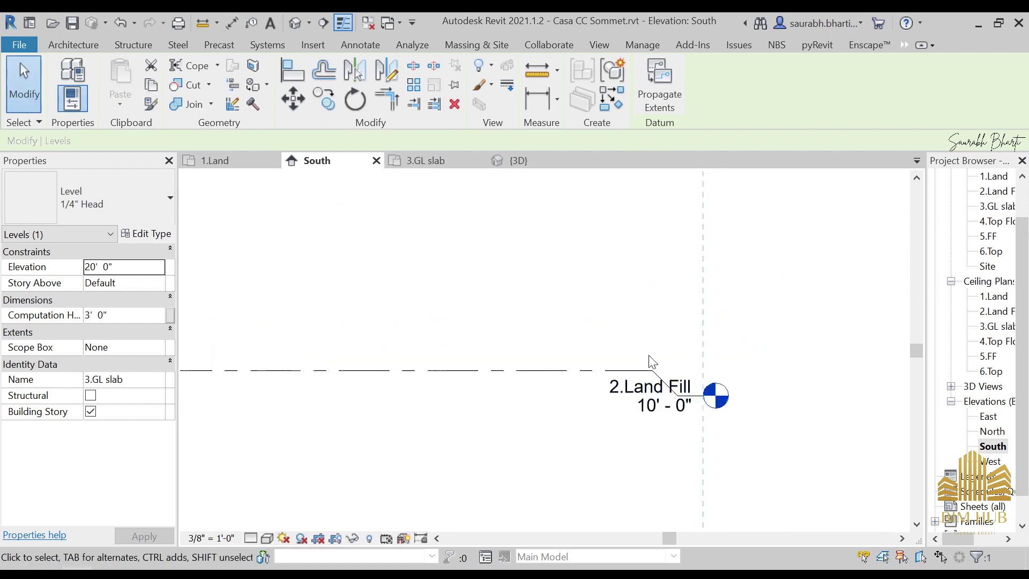
click(652, 369)
click(654, 381)
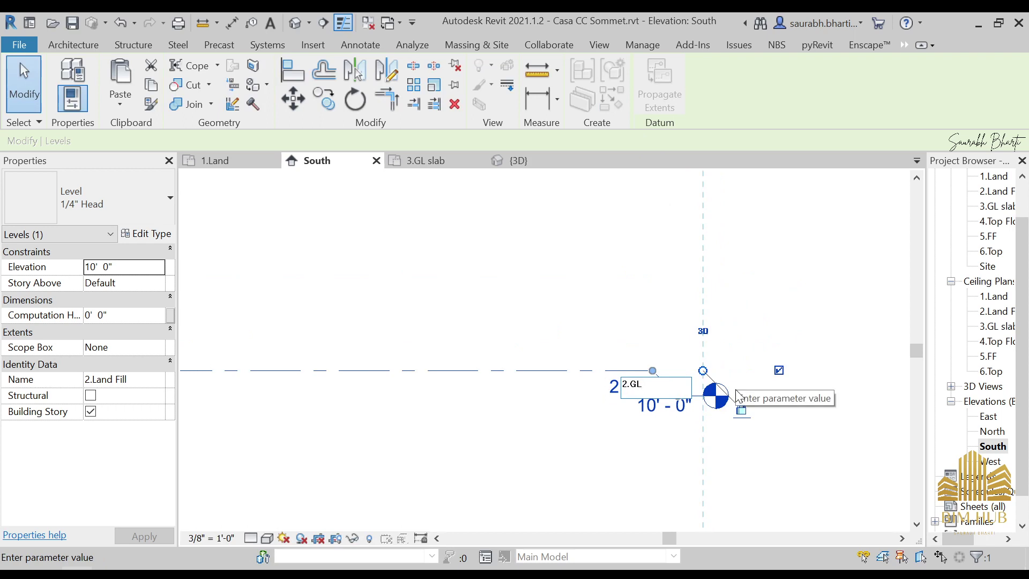
key(Return)
click(569, 301)
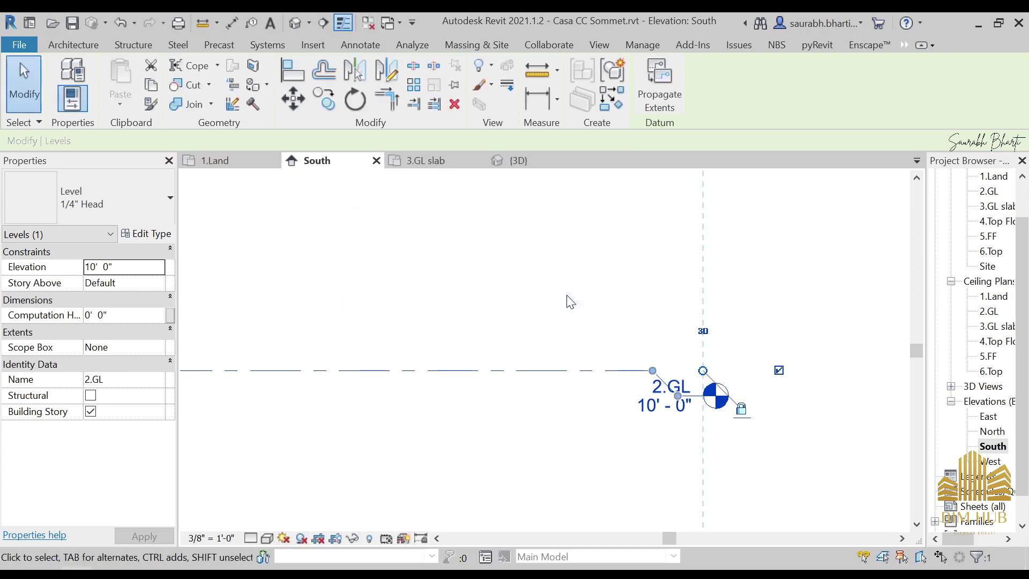
Step: Look at the 2.GL floor plan, and return to the 3.GL slab floor plan with the traced walls
scroll(569, 302, down, 3)
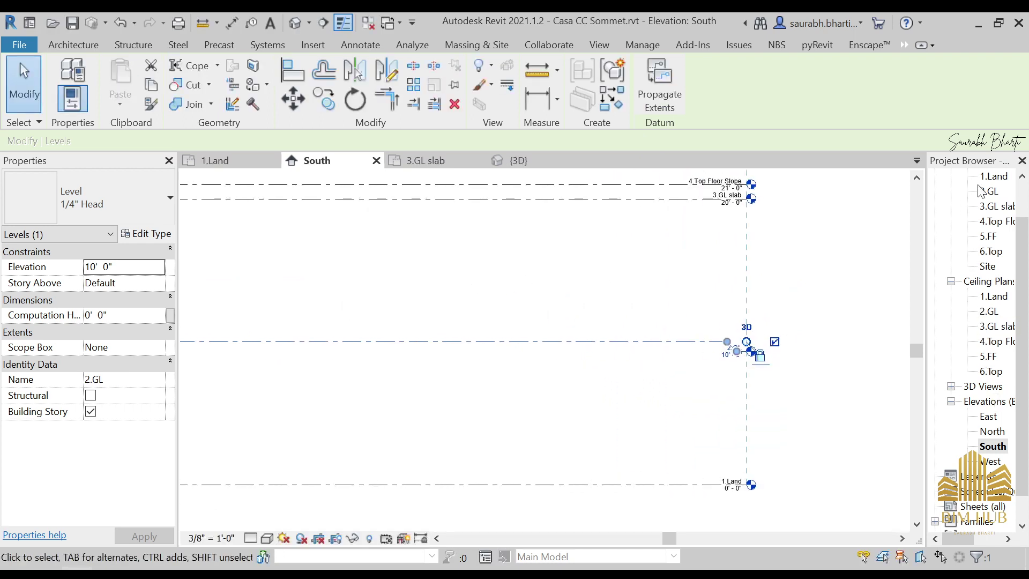
scroll(991, 209, up, 1)
double_click(991, 236)
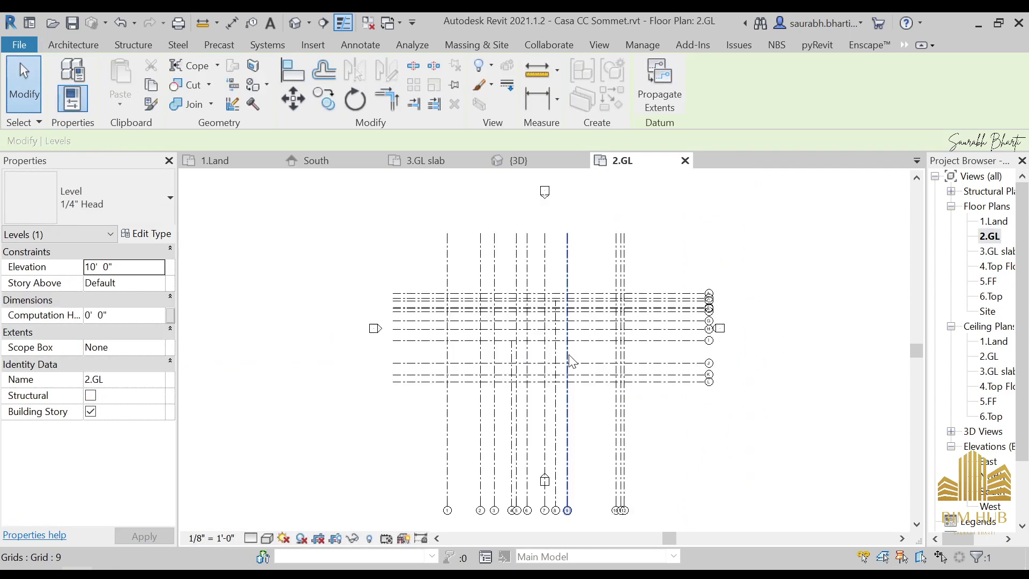
click(992, 254)
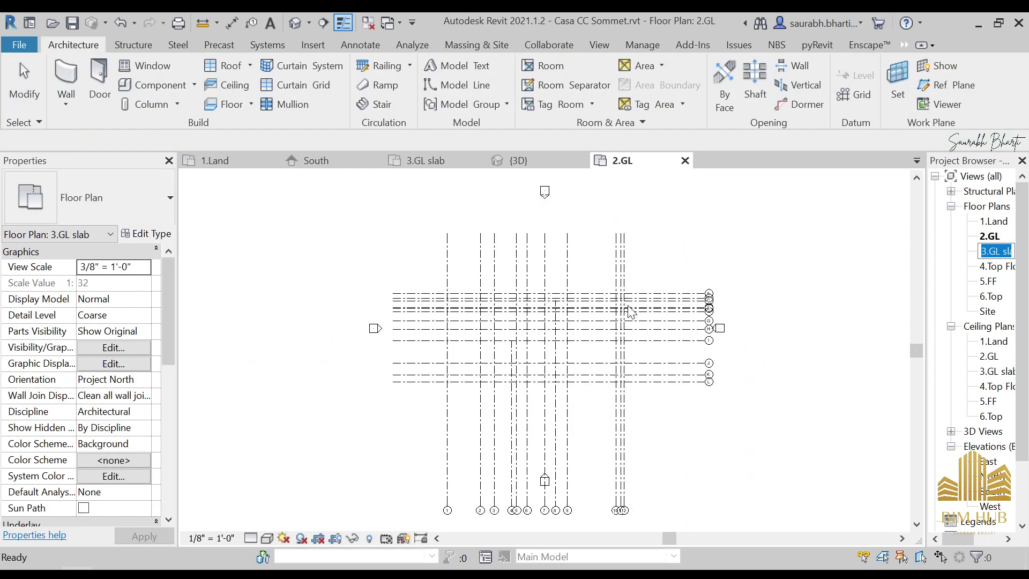
double_click(996, 251)
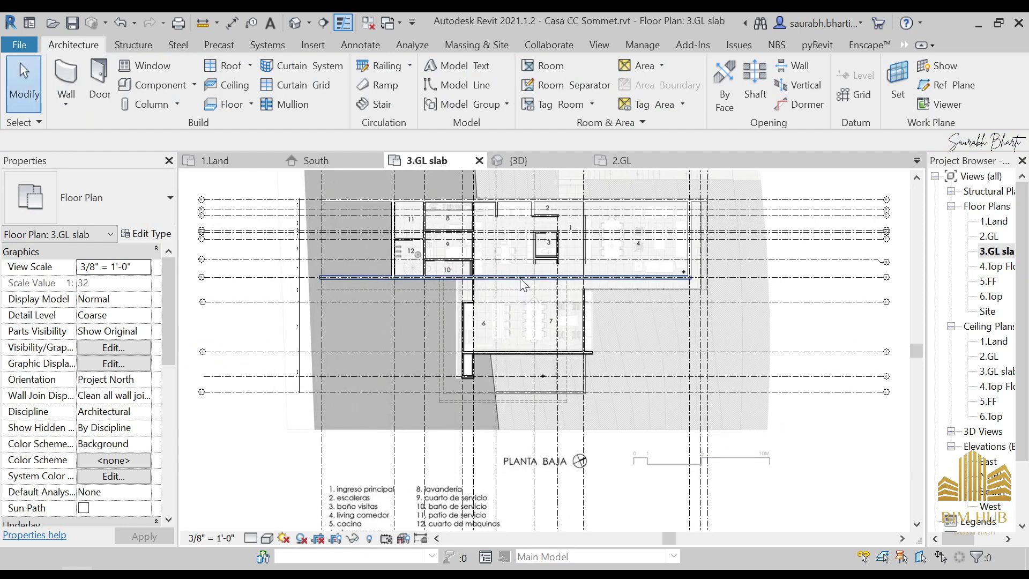
Step: Select the four connected outer Generic - 9" walls and set their base constraint to 2.GL and top constraint to 3.GL slab
scroll(522, 284, down, 2)
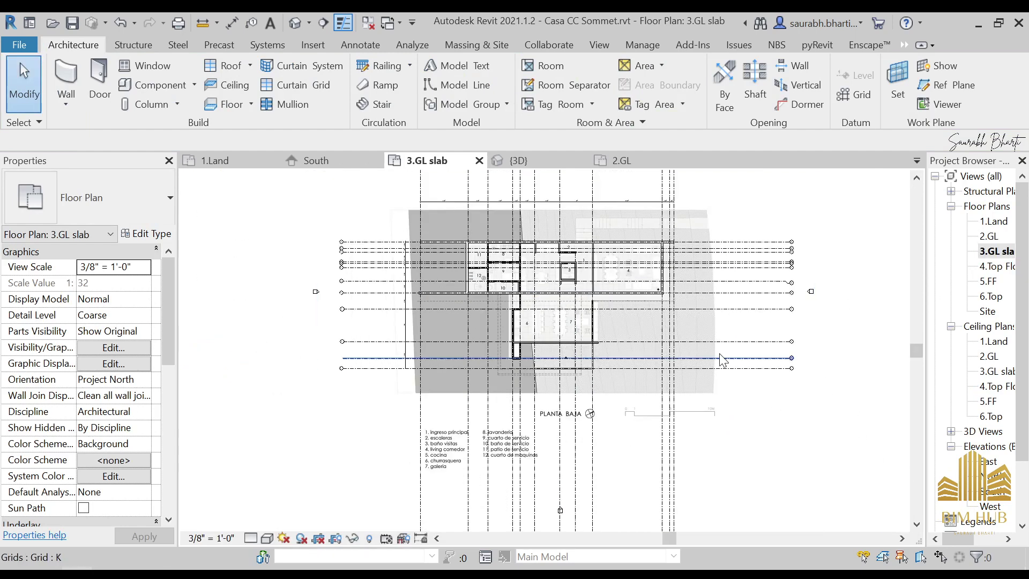
scroll(589, 294, up, 2)
click(619, 296)
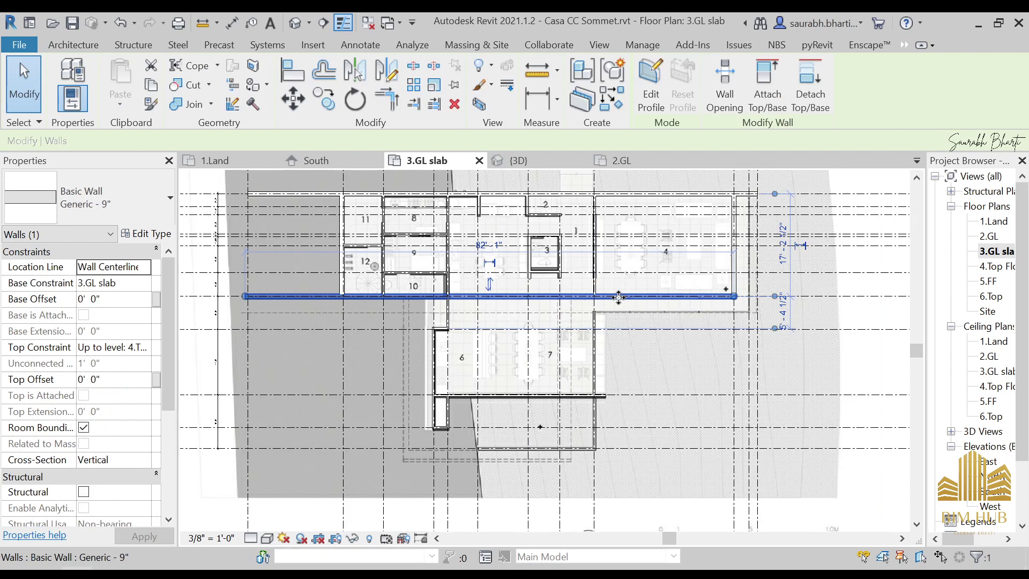
key(Tab)
click(601, 298)
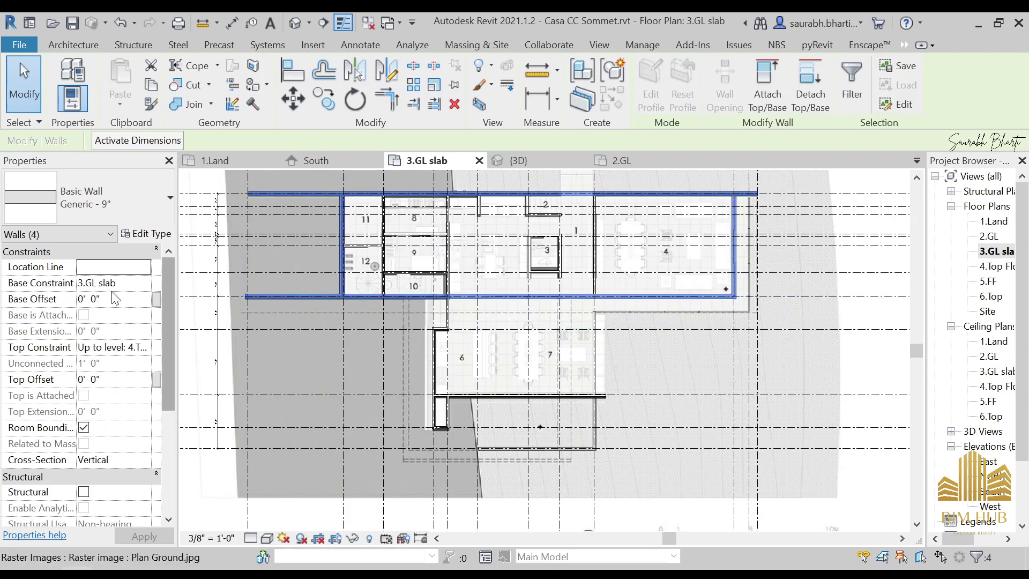
click(135, 283)
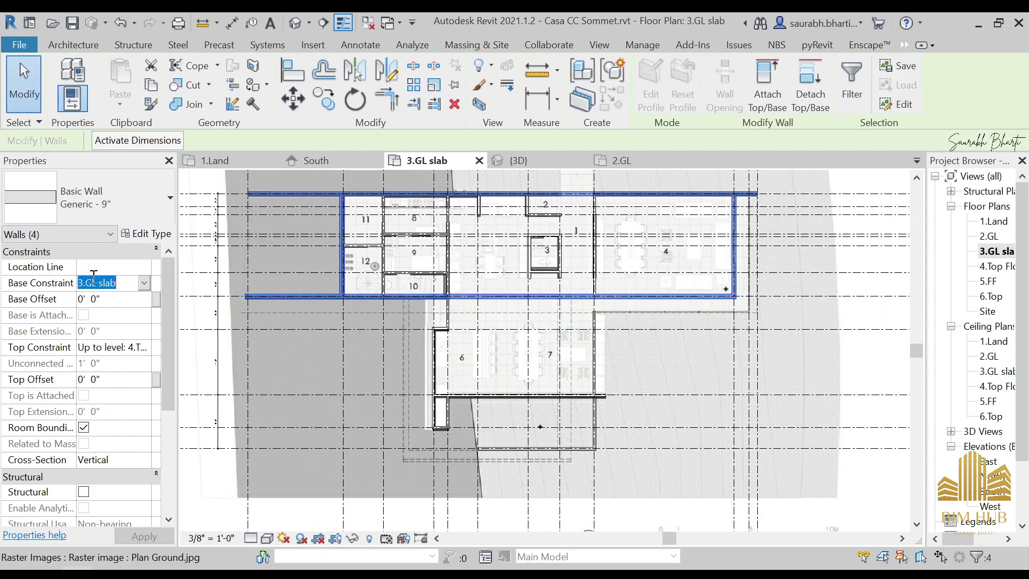
click(134, 282)
click(125, 317)
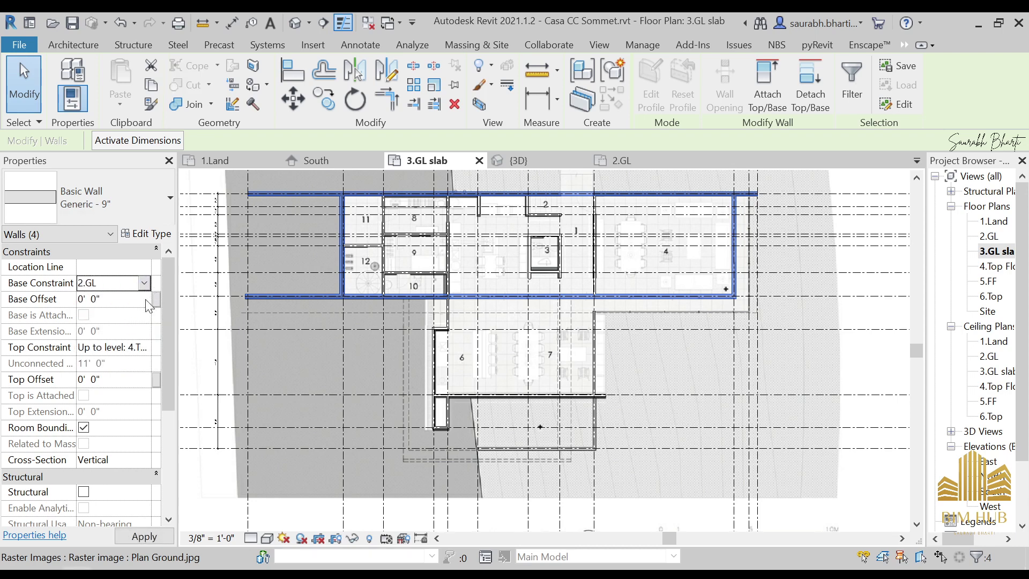
click(140, 348)
click(144, 347)
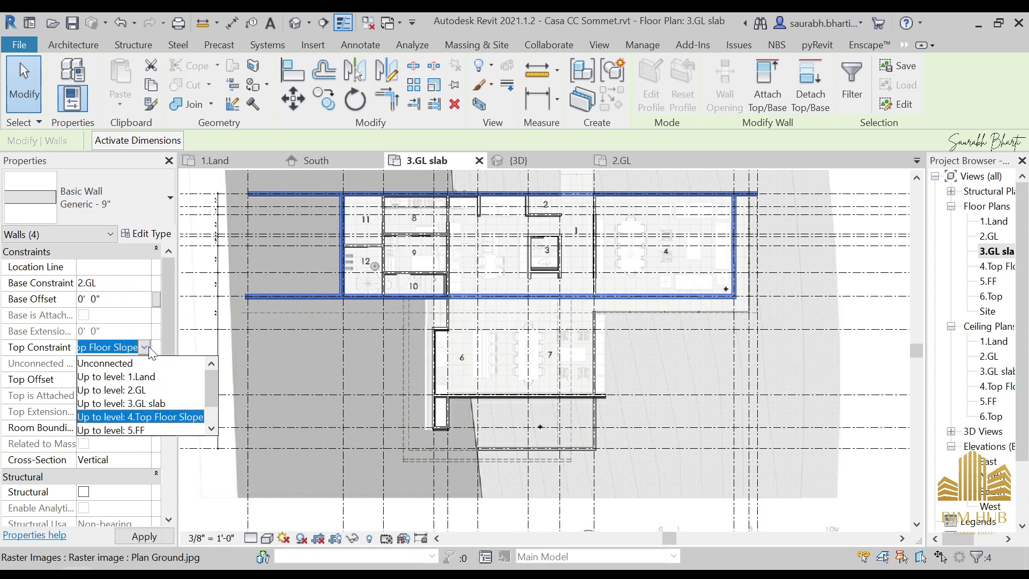
click(145, 403)
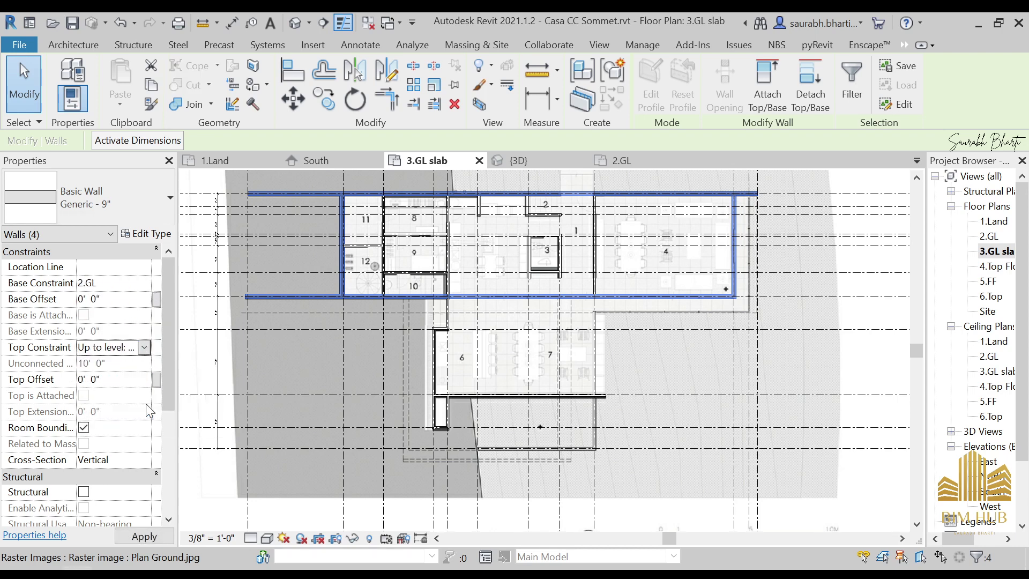
Step: Select all Generic - 4.5" walls and set their base constraint to 2.GL and top constraint to 3.GL slab
click(448, 231)
key(s)
key(a)
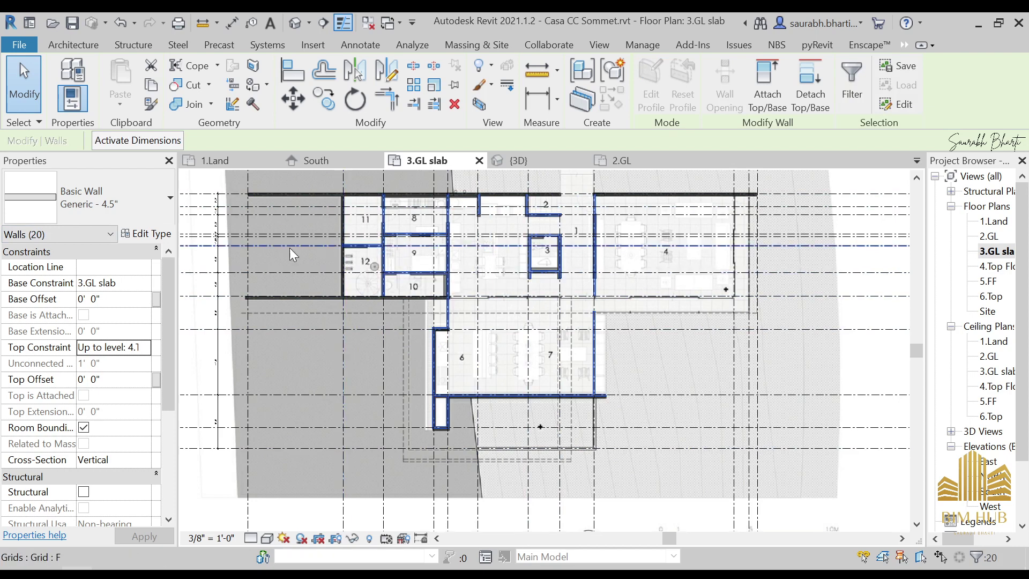
click(148, 282)
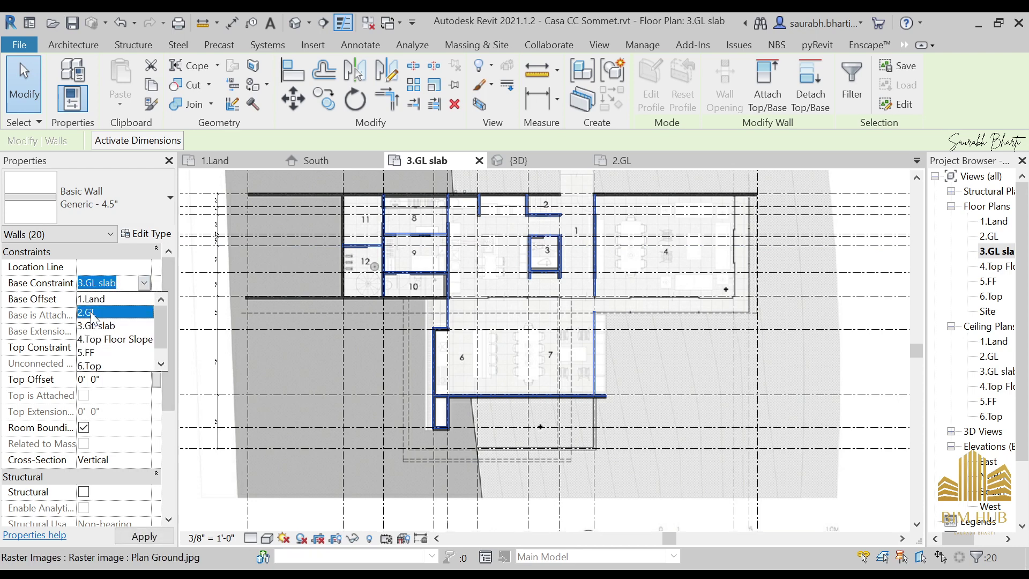
click(127, 311)
click(145, 347)
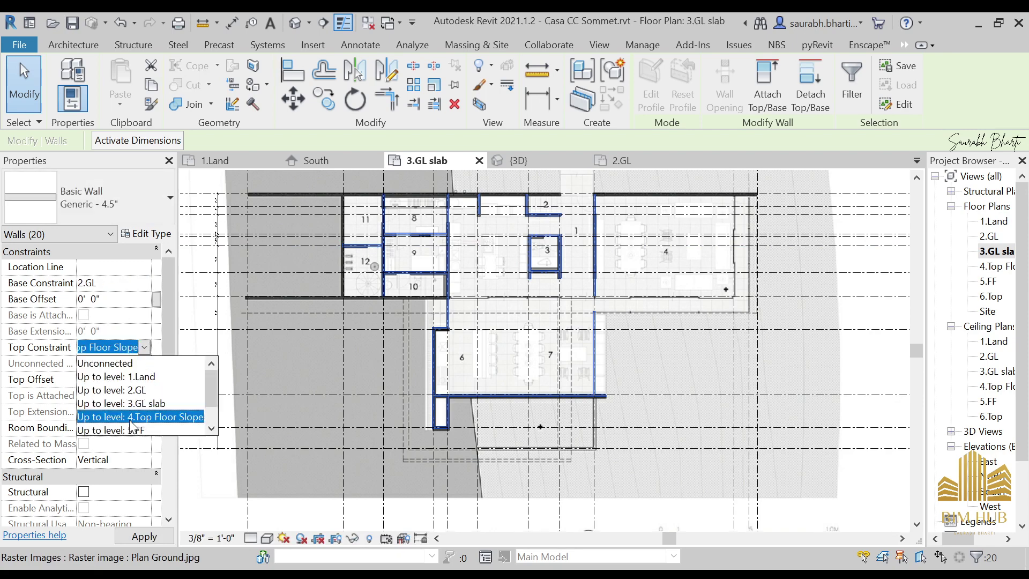
click(131, 404)
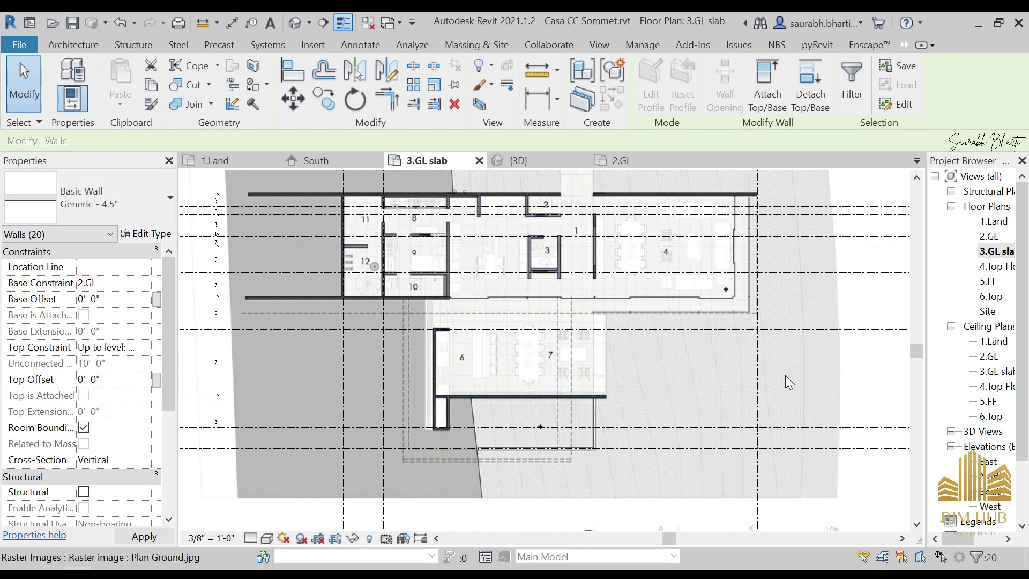
Step: Inspect the walls in the default 3D view and switch to Photos to compare them with the side reference pictures of the house
click(296, 25)
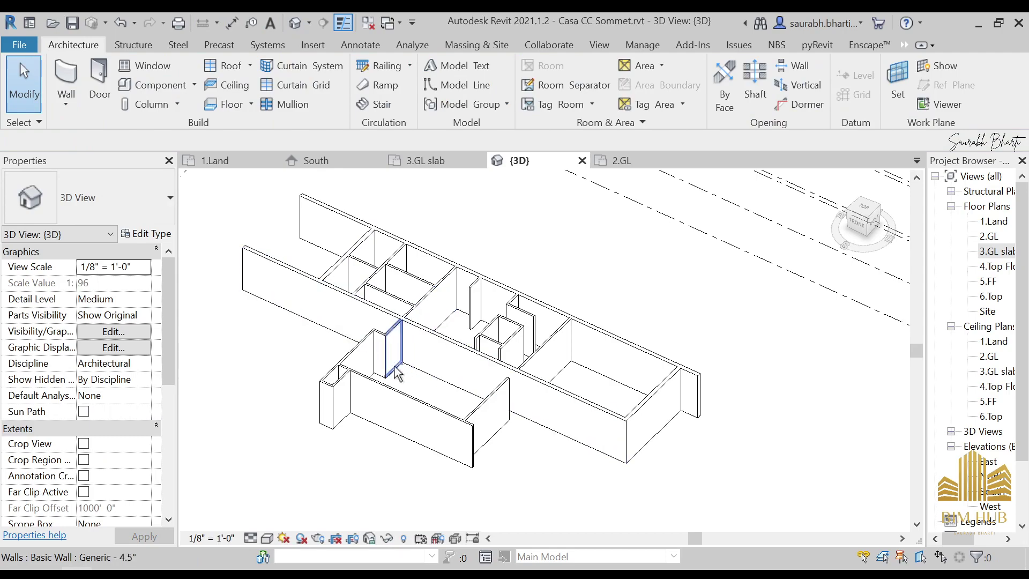
shift+middle_drag(590, 300, 408, 343)
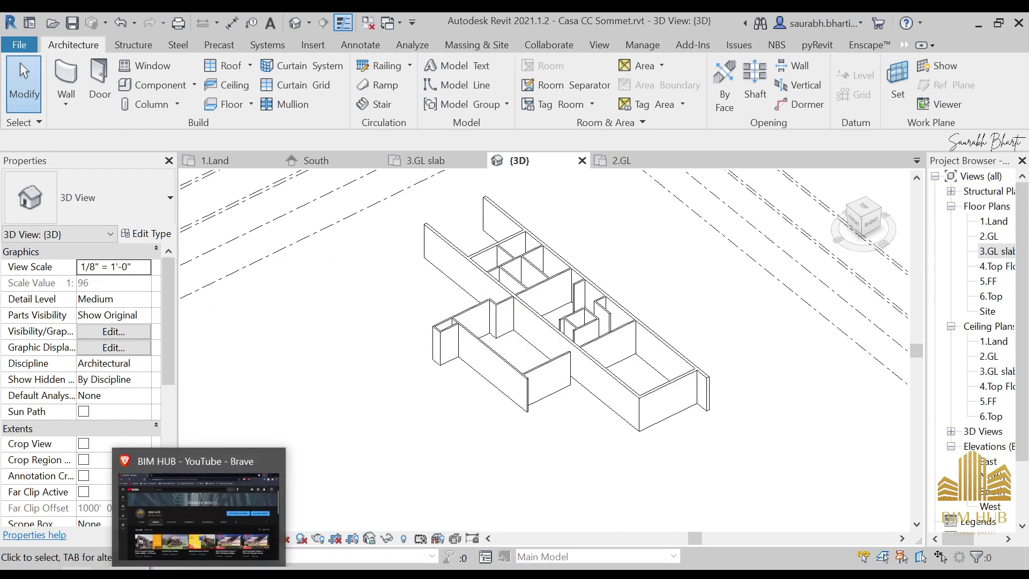
mouse_move(235, 540)
click(213, 508)
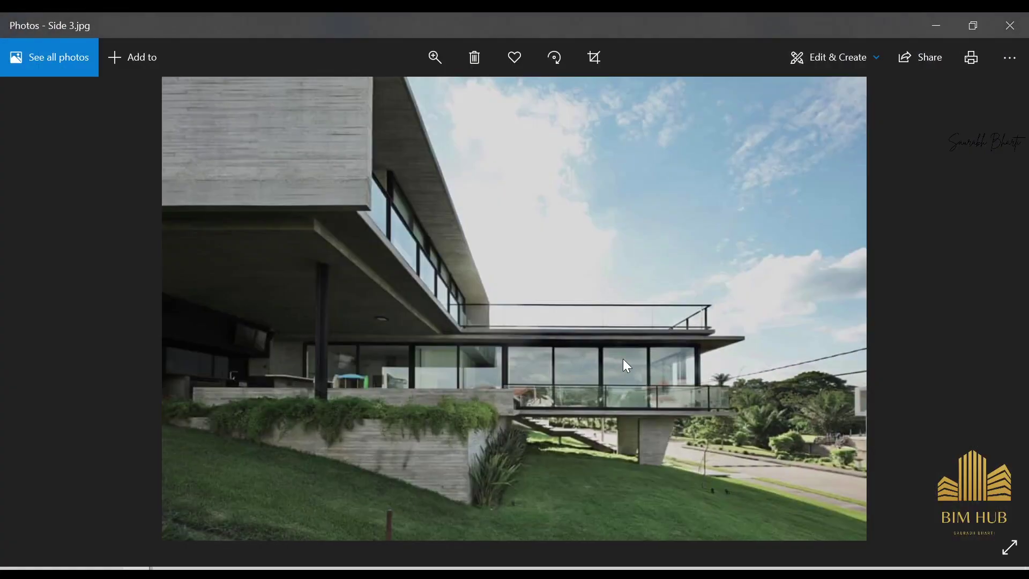
key(Right)
key(Right)
key(Right)
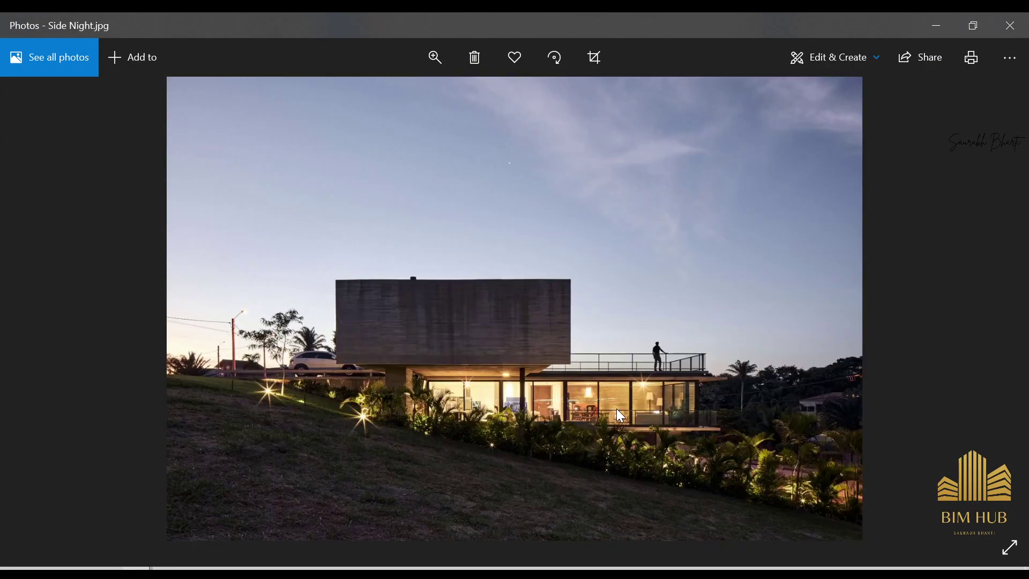
key(Right)
double_click(738, 390)
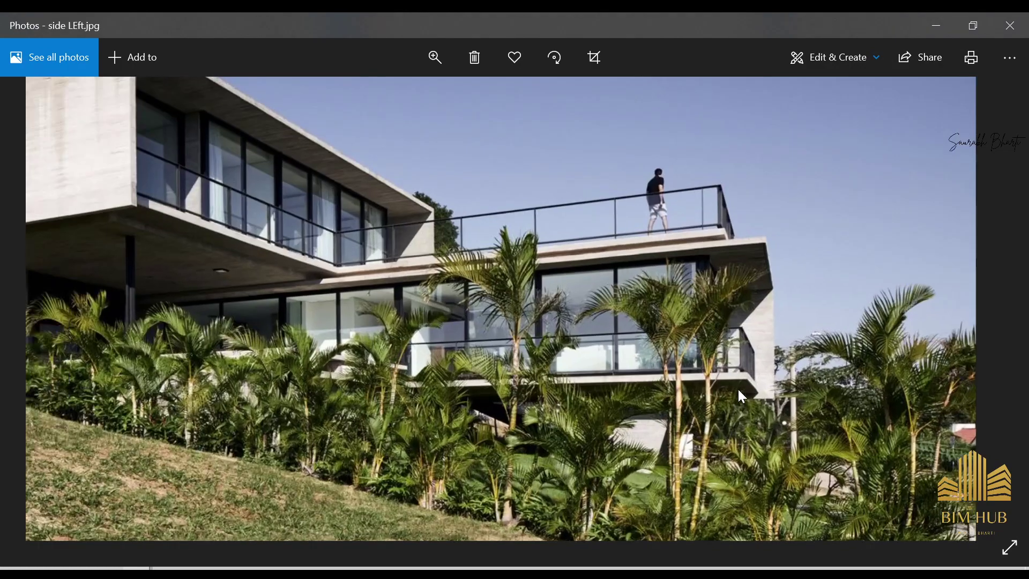
double_click(783, 333)
key(Left)
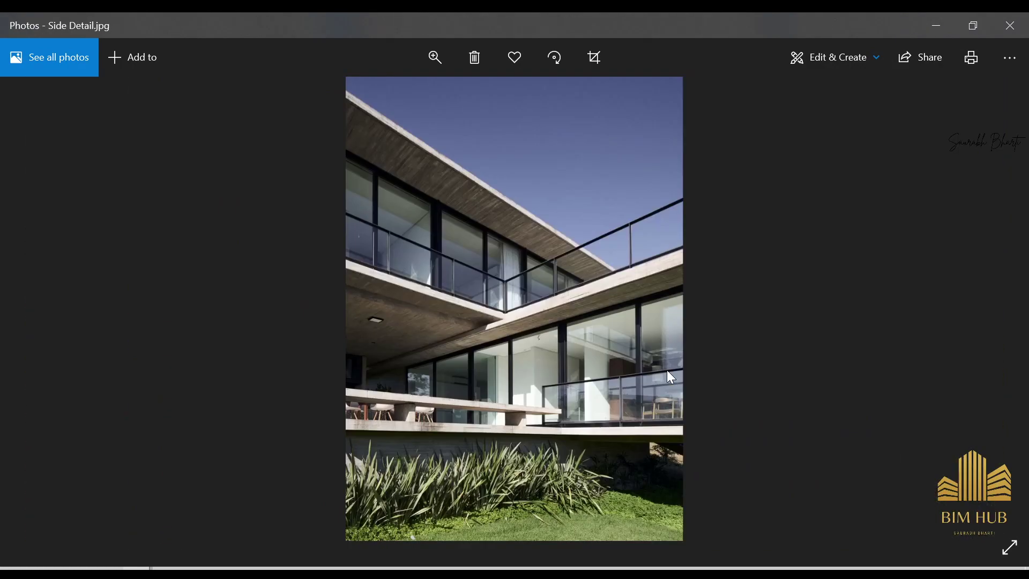
Step: Return to Revit and examine the ground-level walls in the 3D view from several angles
click(936, 26)
scroll(503, 317, down, 3)
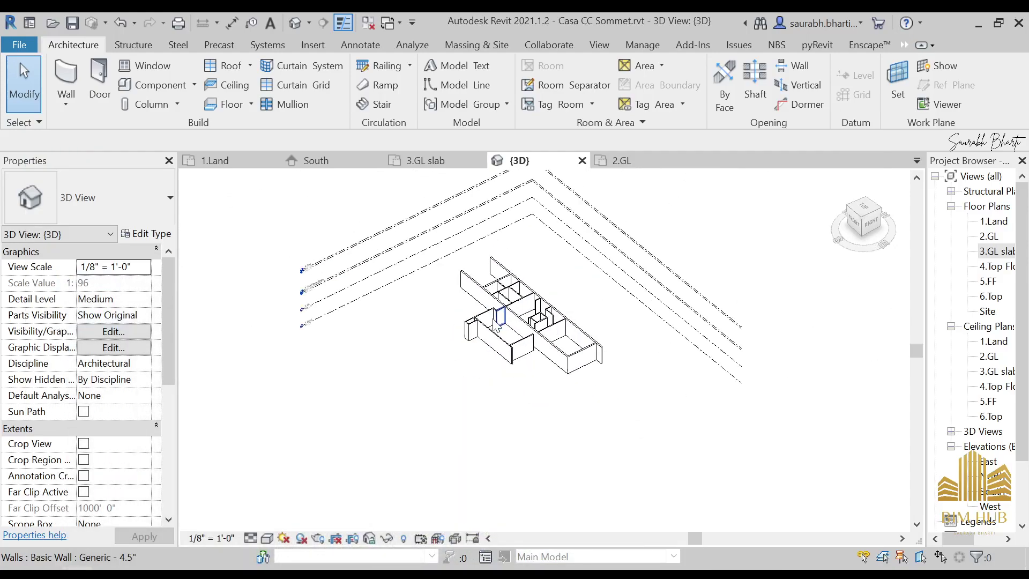
shift+middle_drag(479, 344, 590, 360)
scroll(539, 306, up, 4)
shift+middle_drag(503, 298, 528, 270)
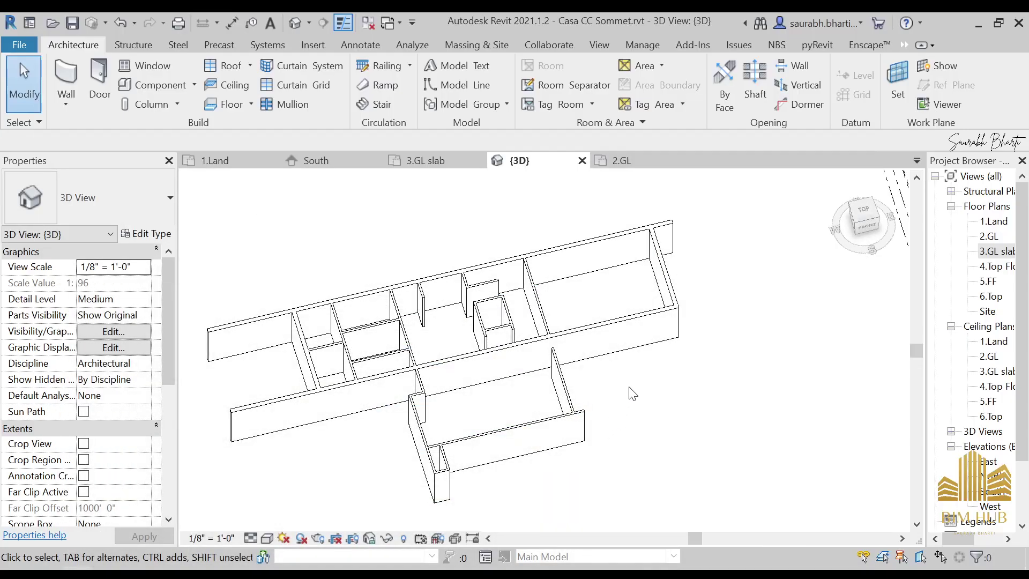
scroll(631, 393, down, 3)
shift+middle_drag(631, 392, 611, 341)
scroll(499, 359, up, 3)
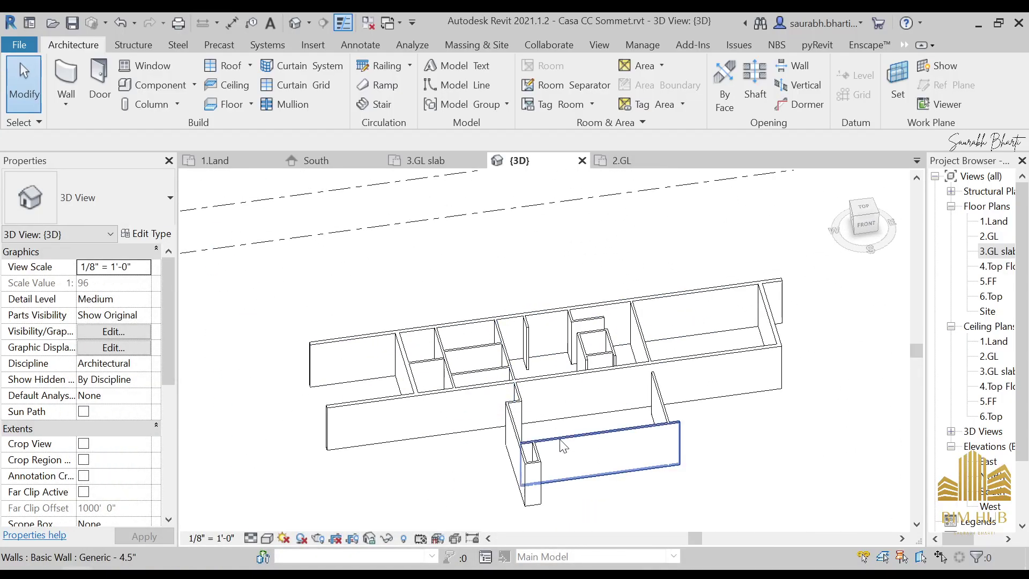
shift+middle_drag(562, 445, 544, 487)
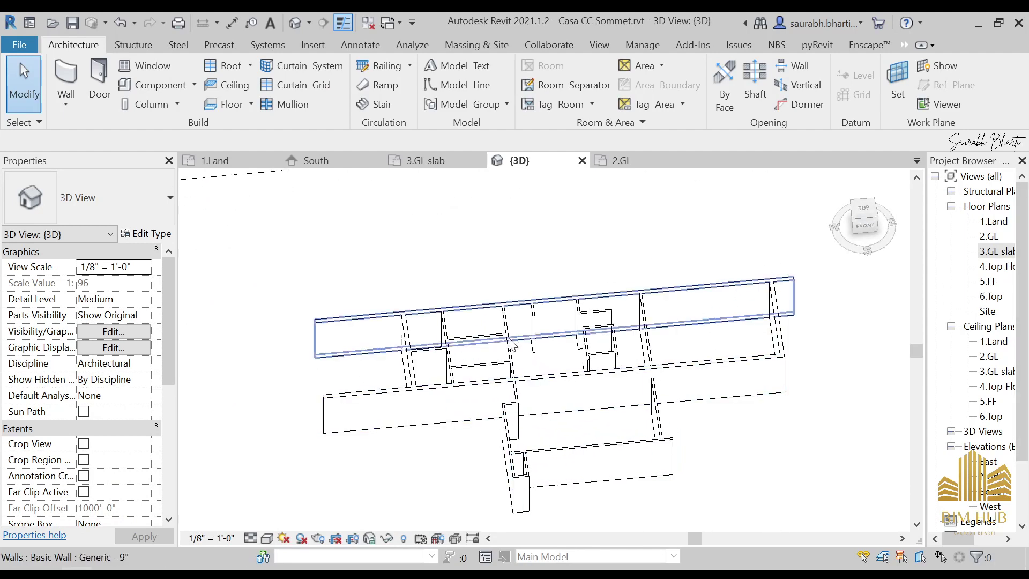
scroll(507, 332, up, 2)
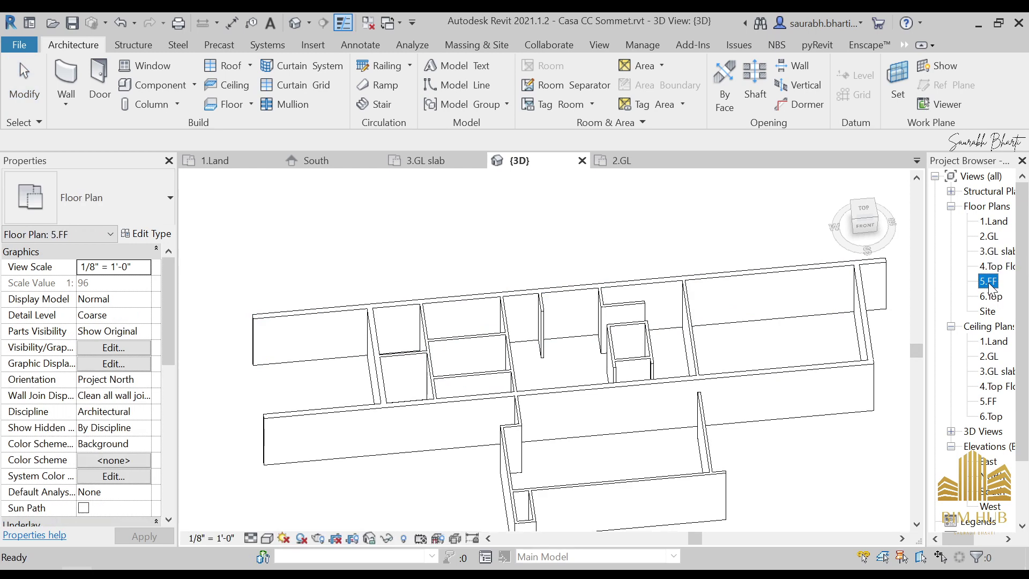
Step: Open the 5.FF floor plan and start an image import from the Plan And Section folder of Casa CC Sommet
double_click(988, 281)
scroll(571, 301, down, 2)
scroll(570, 301, up, 3)
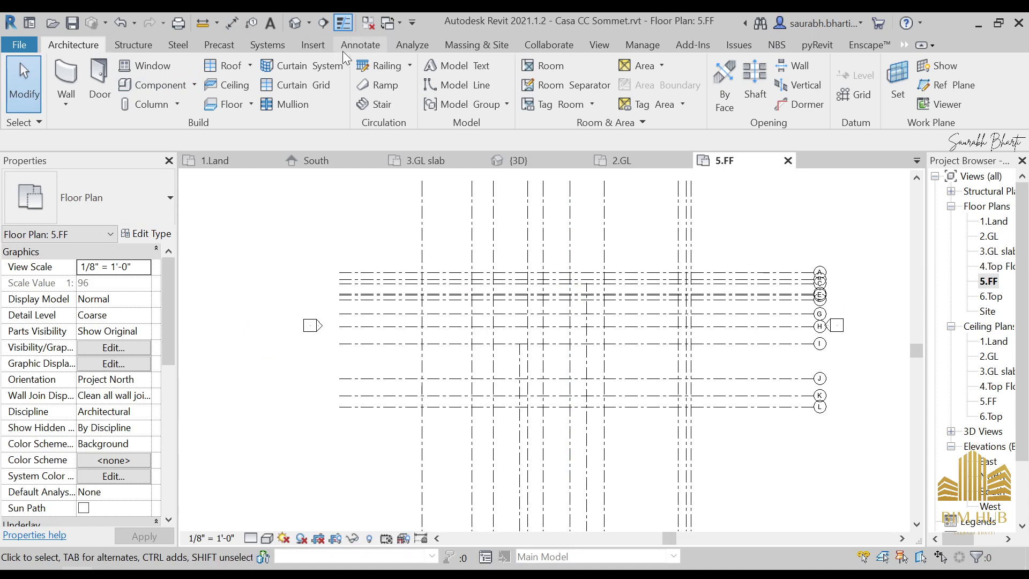
click(326, 48)
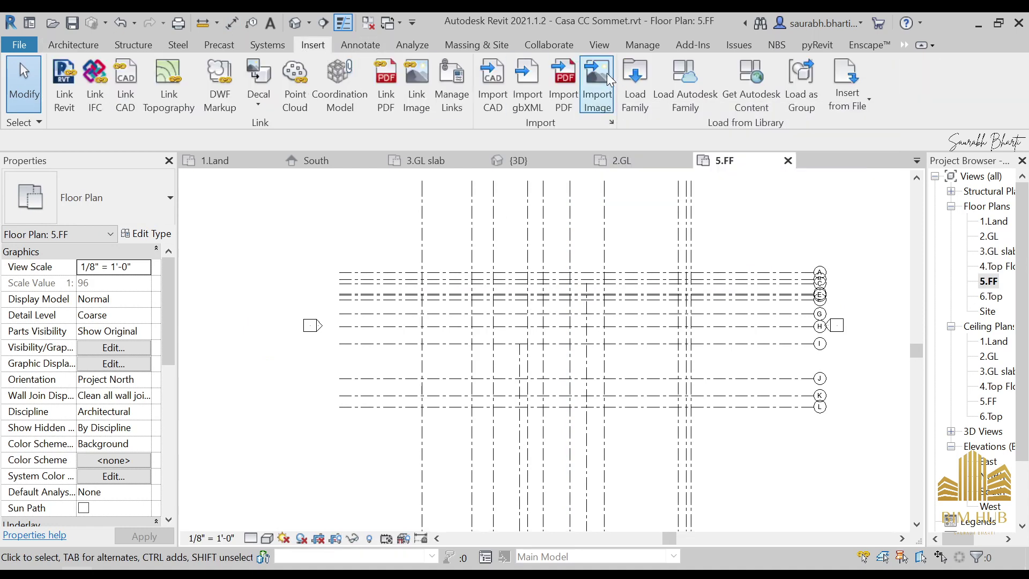
click(607, 80)
click(91, 319)
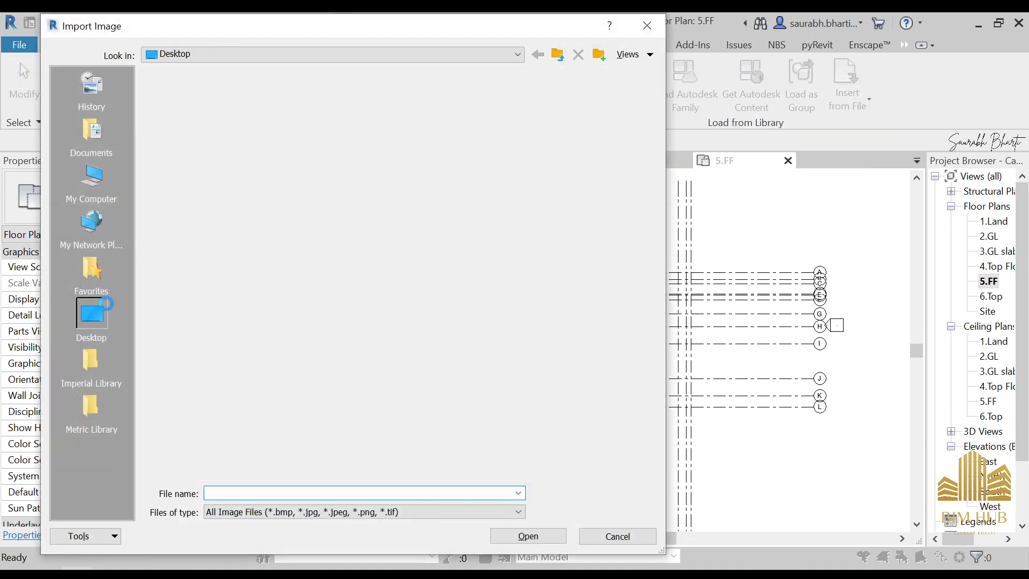
double_click(253, 229)
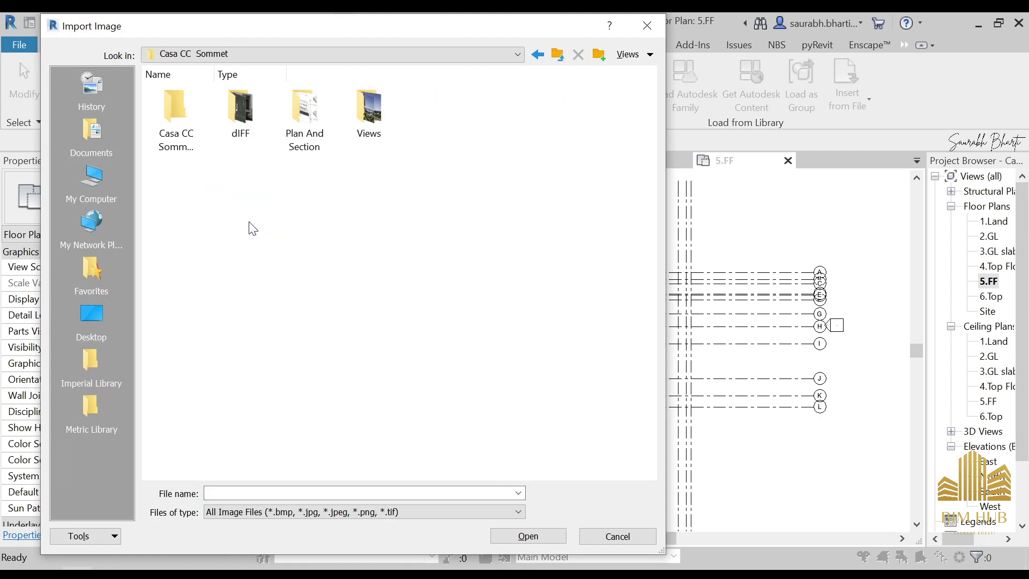
double_click(304, 107)
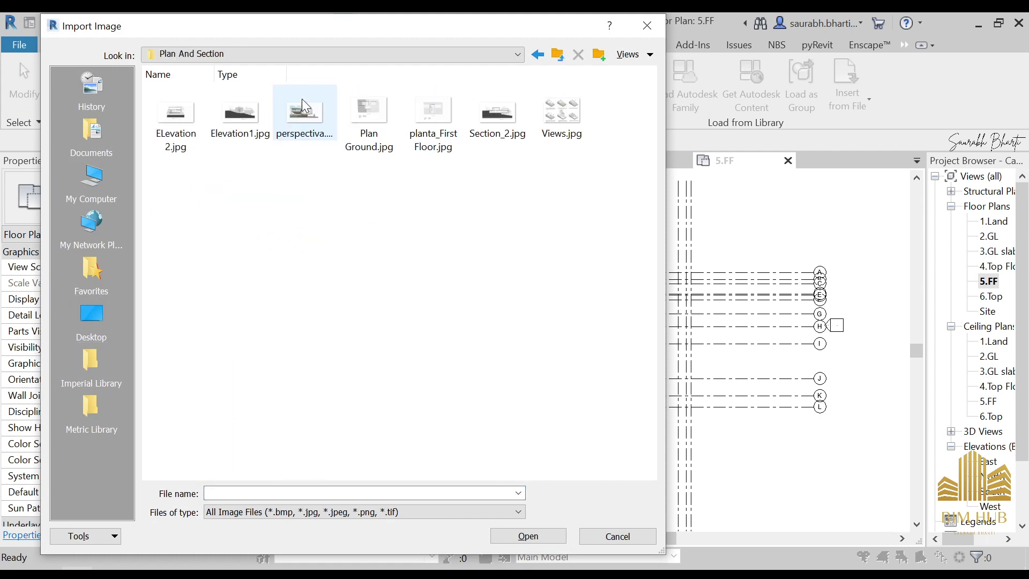
Step: Import planta_First Floor.jpg and place it over the middle of the grid lines in the 5.FF plan
right_click(377, 235)
mouse_move(471, 245)
click(625, 268)
click(559, 133)
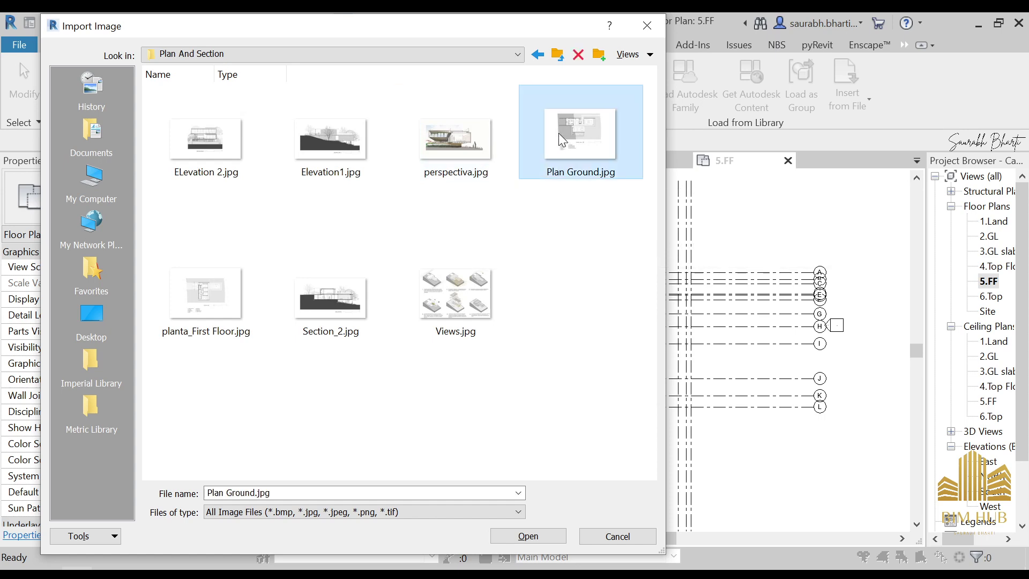
click(188, 305)
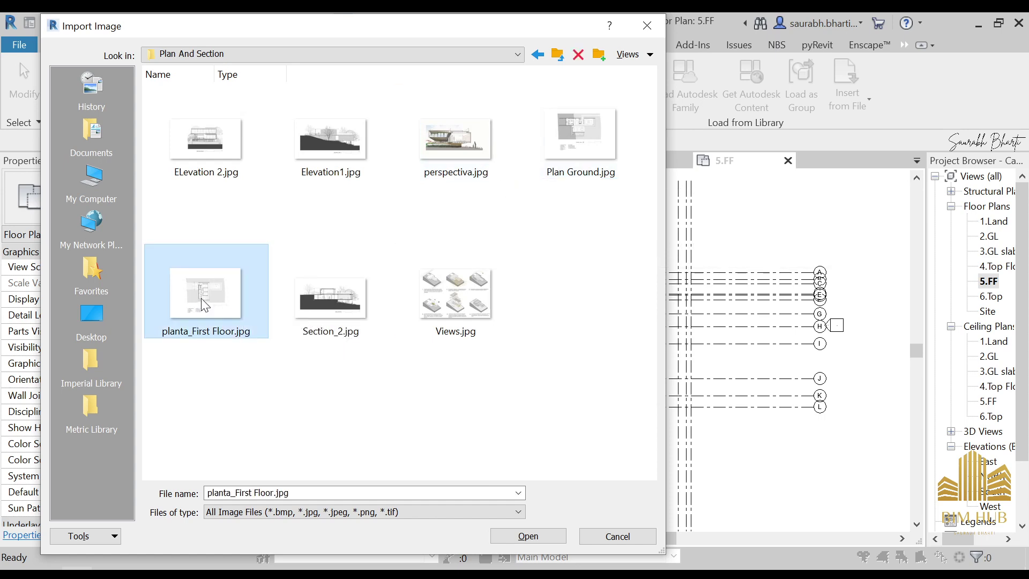
click(528, 536)
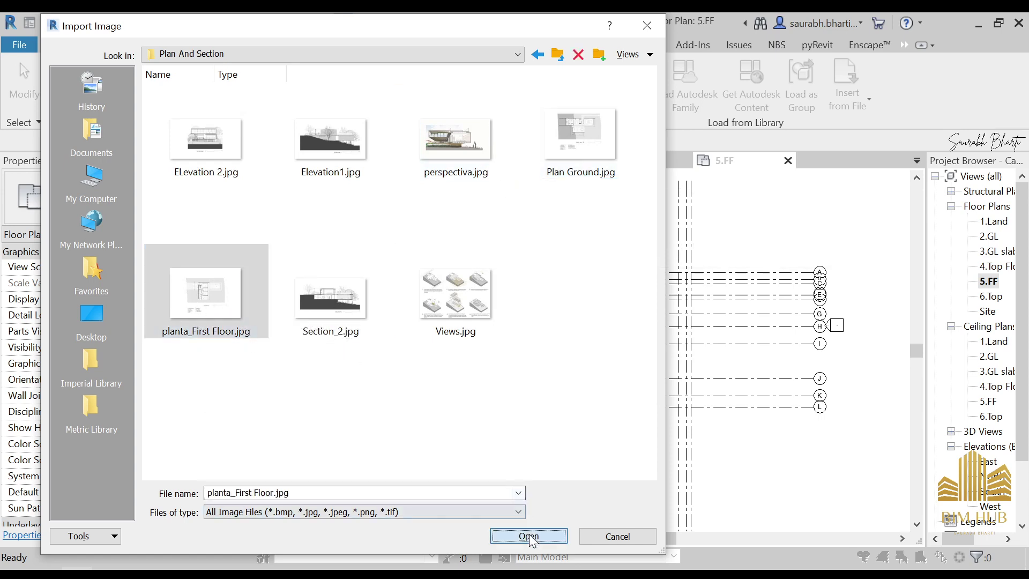
click(578, 333)
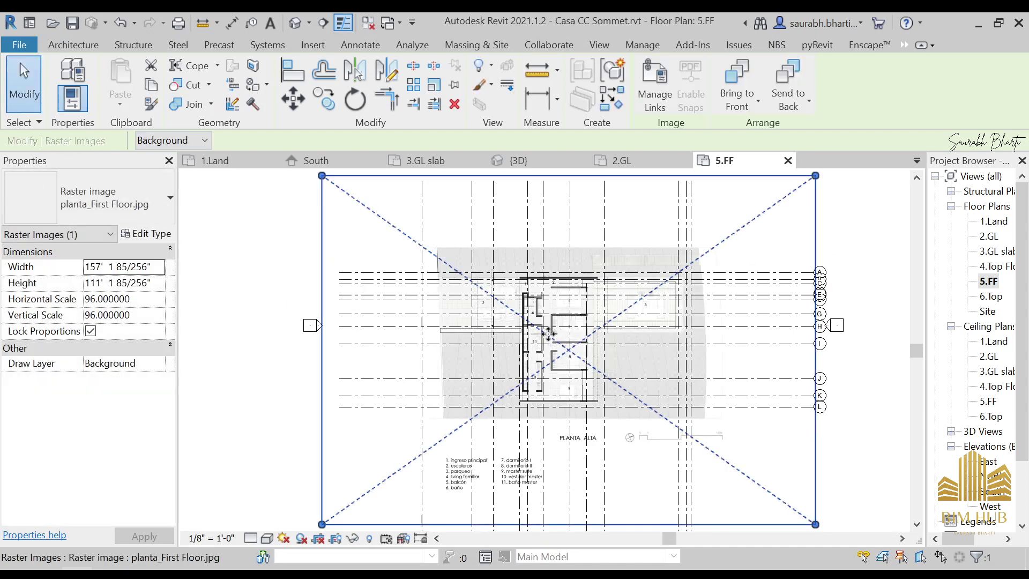
Step: Try to line up the first floor plan image with the grid lines by moving it around
scroll(552, 336, up, 1)
scroll(460, 340, up, 4)
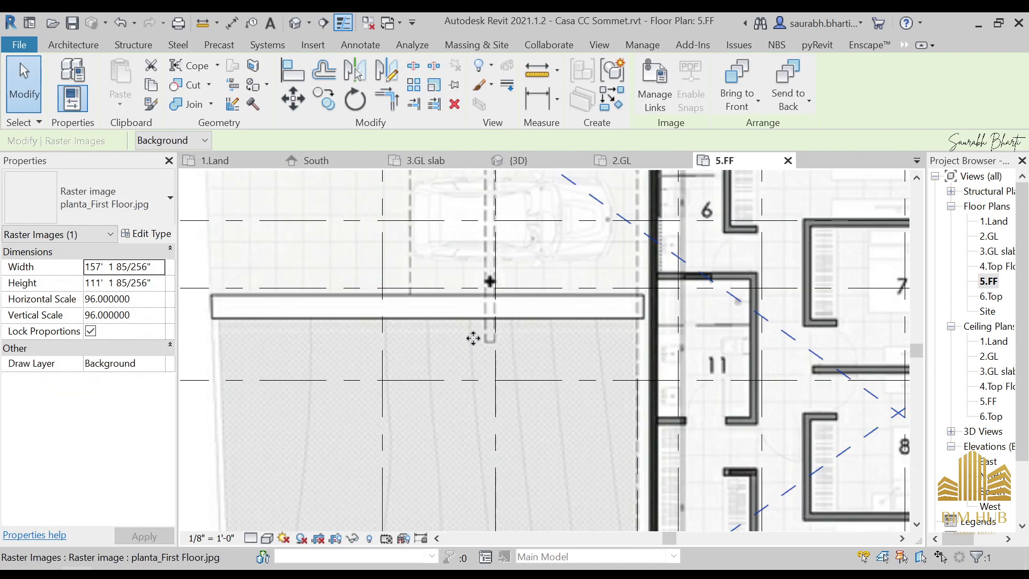
scroll(493, 306, down, 4)
scroll(594, 311, down, 1)
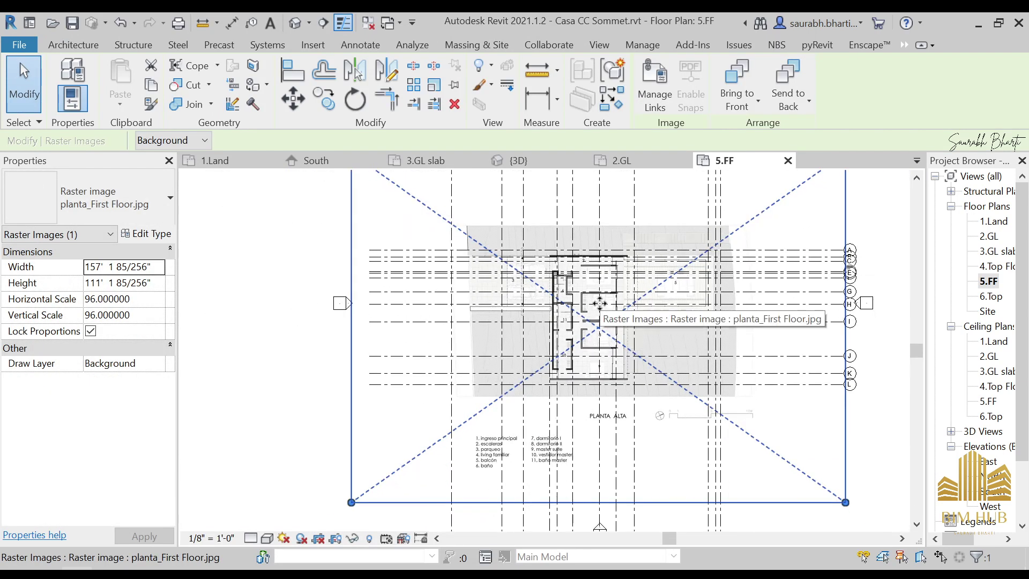
scroll(625, 274, down, 2)
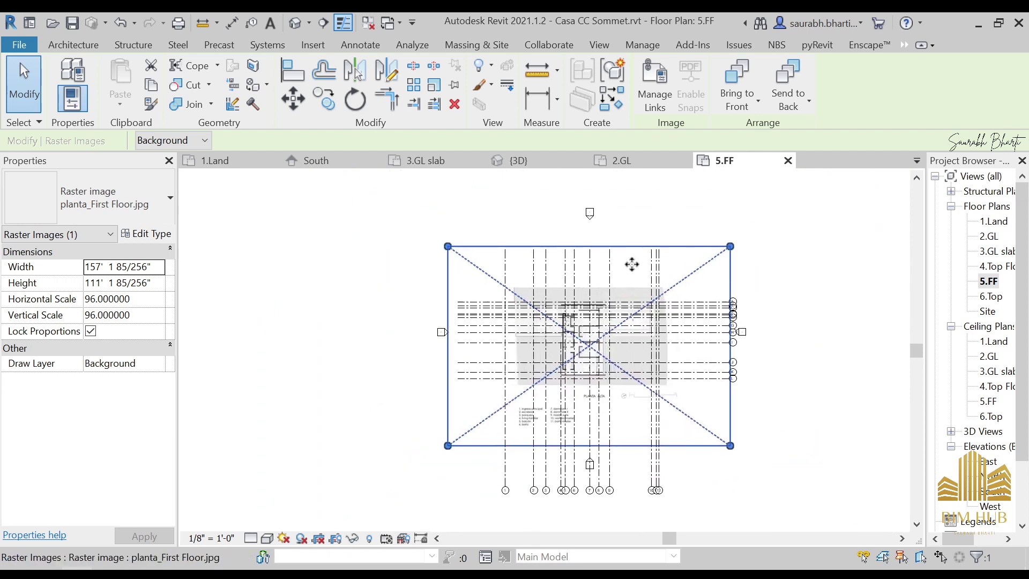
drag(694, 264, 804, 233)
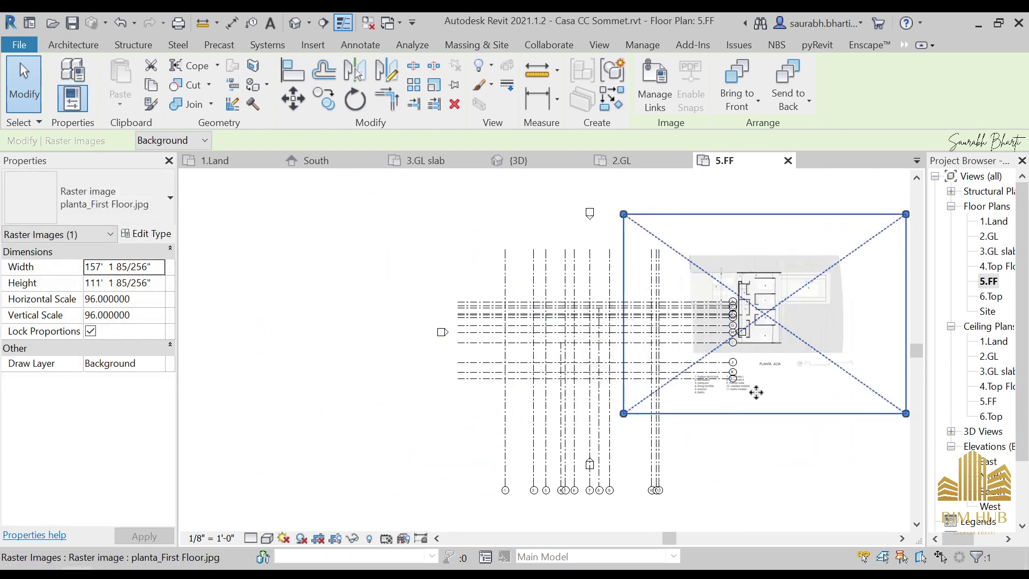
drag(756, 393, 545, 421)
scroll(598, 308, up, 4)
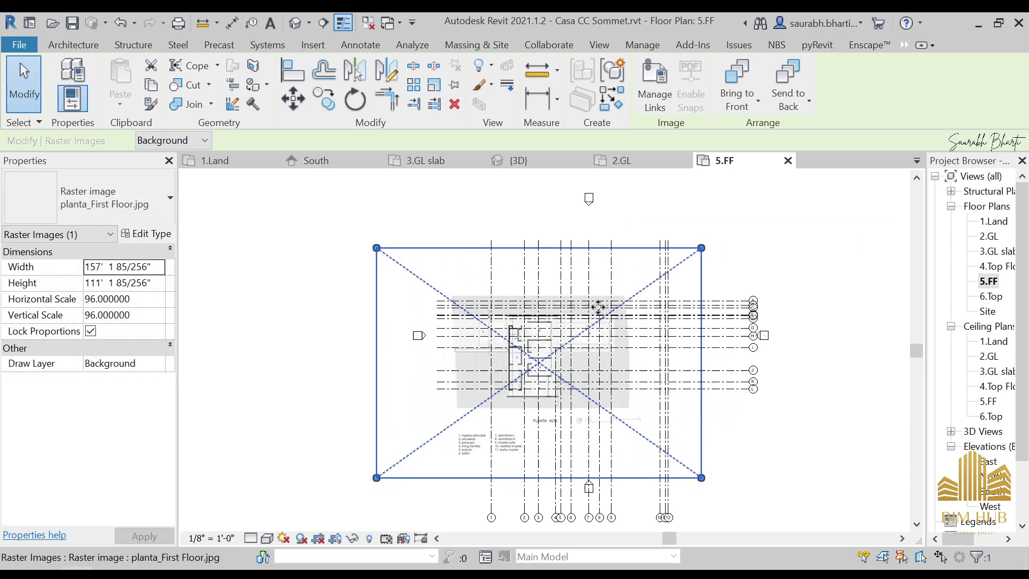
scroll(628, 321, up, 4)
scroll(627, 255, down, 3)
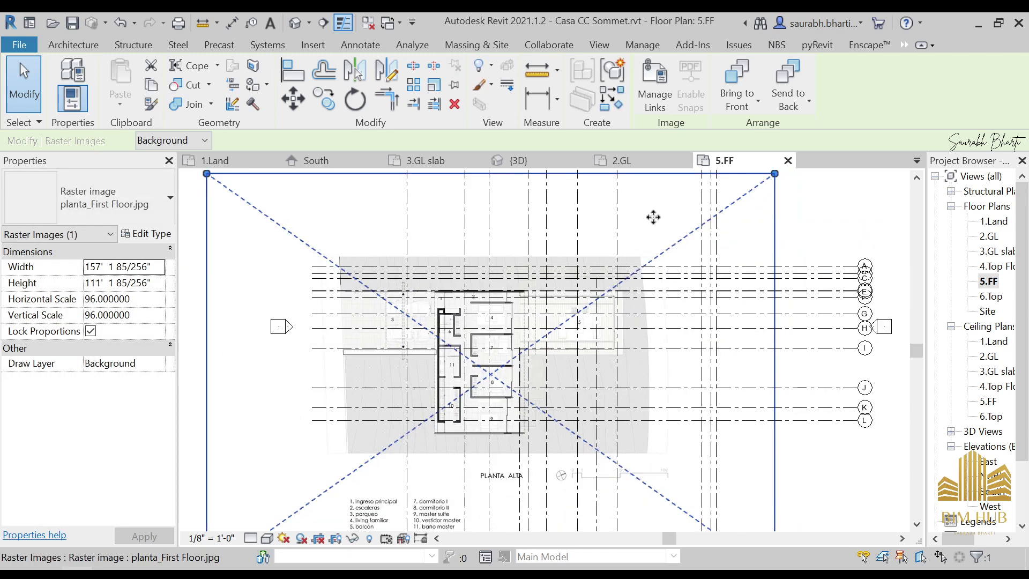
drag(647, 217, 664, 203)
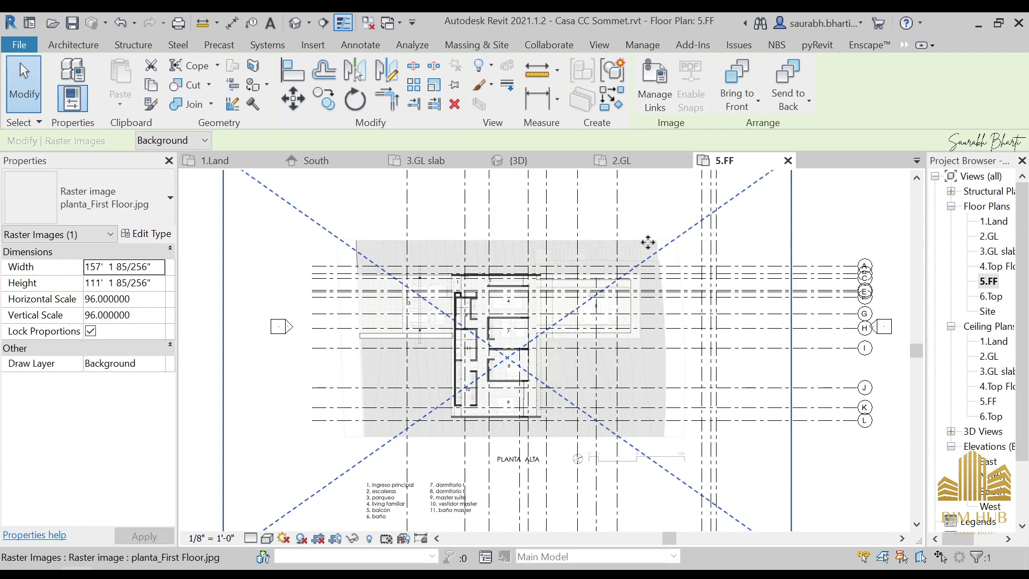
scroll(488, 269, up, 4)
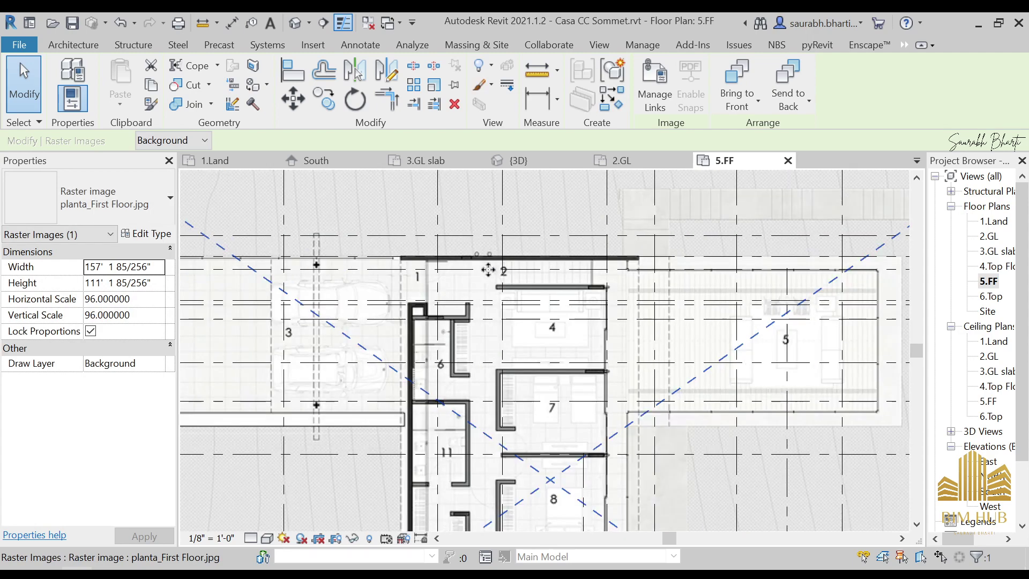
scroll(488, 270, up, 4)
scroll(538, 206, down, 5)
middle_drag(542, 202, 615, 343)
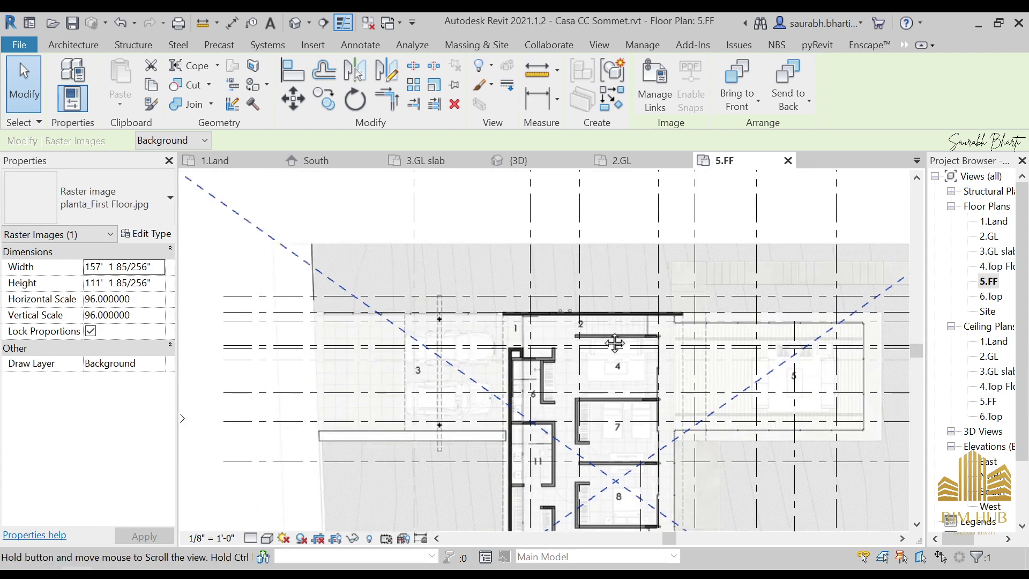
drag(583, 243, 730, 165)
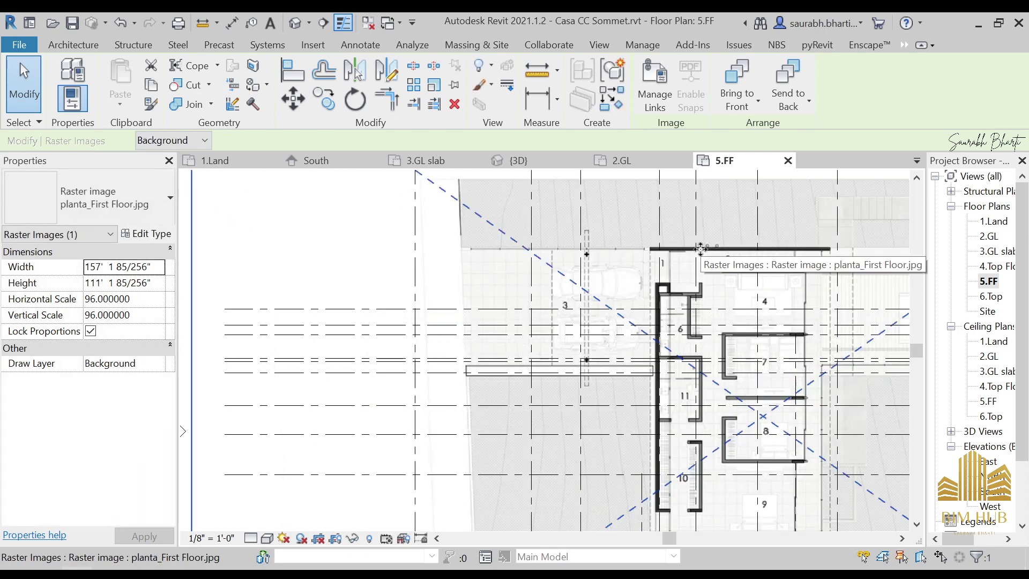
scroll(700, 249, down, 6)
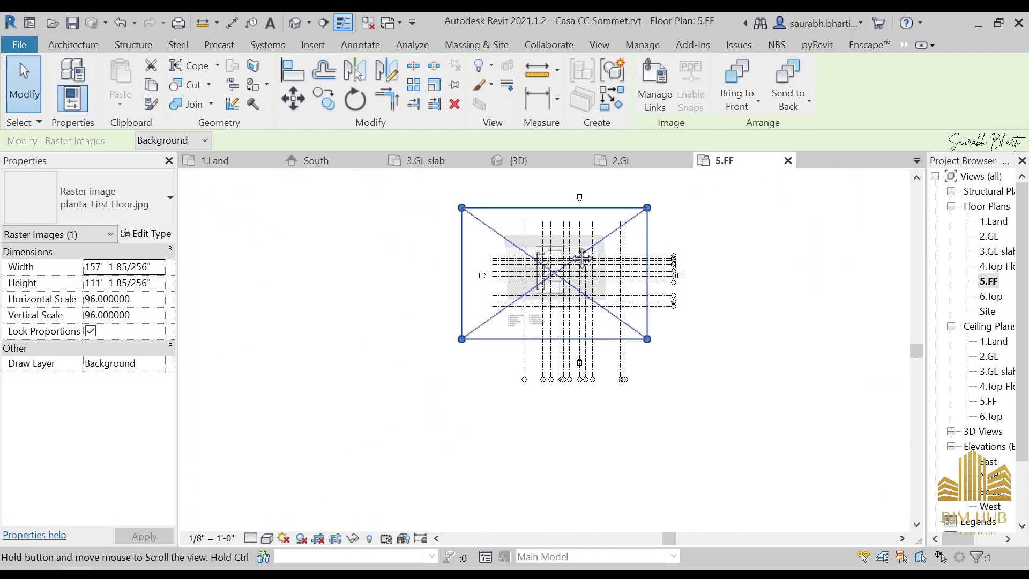
Step: Move the first floor plan image completely clear of the grid, to its left, and deselect it
middle_drag(582, 258, 666, 257)
scroll(663, 256, up, 1)
drag(630, 236, 316, 313)
middle_drag(435, 344, 609, 336)
scroll(584, 337, up, 1)
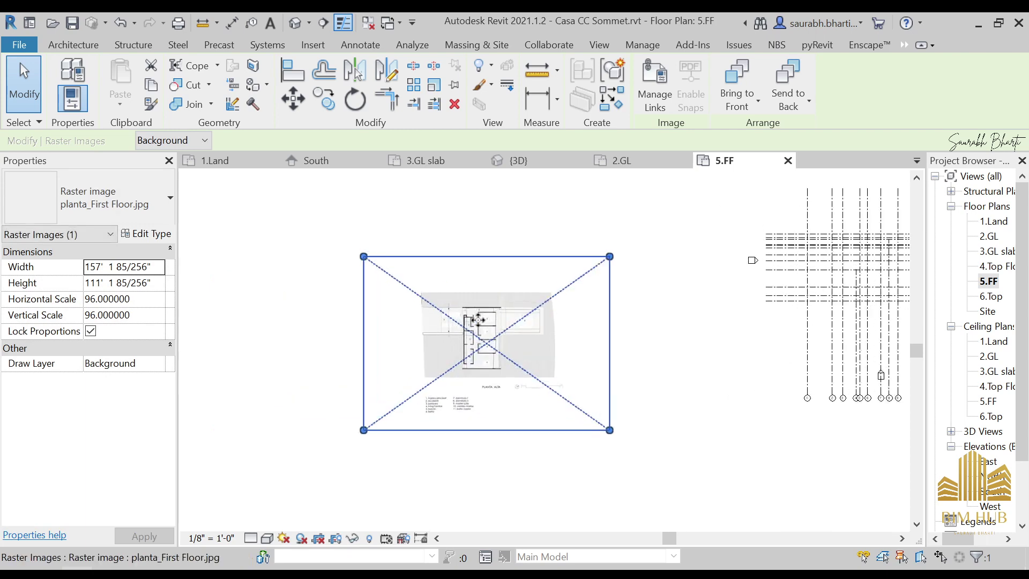
scroll(477, 320, up, 3)
scroll(497, 315, up, 2)
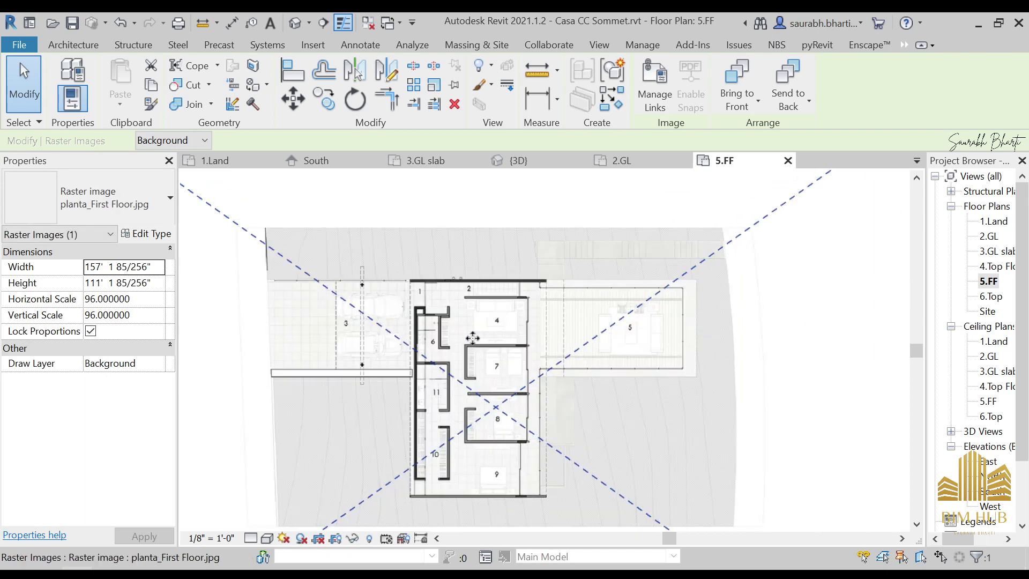
key(Escape)
Step: Check the width of the door opening between rooms 6 and 11 with a temporary model line, without keeping the line
scroll(509, 365, up, 2)
scroll(512, 374, up, 3)
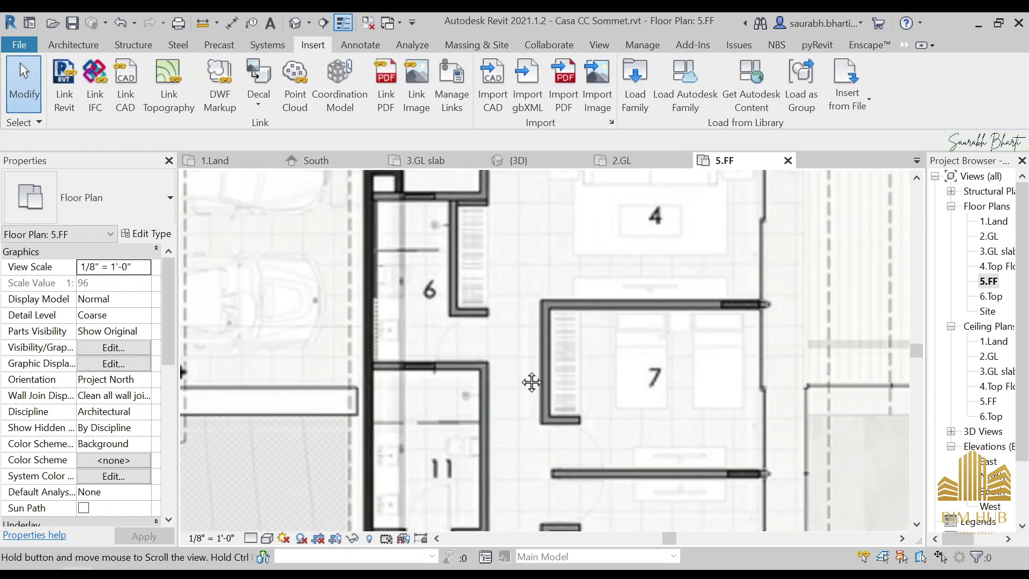
scroll(600, 216, up, 2)
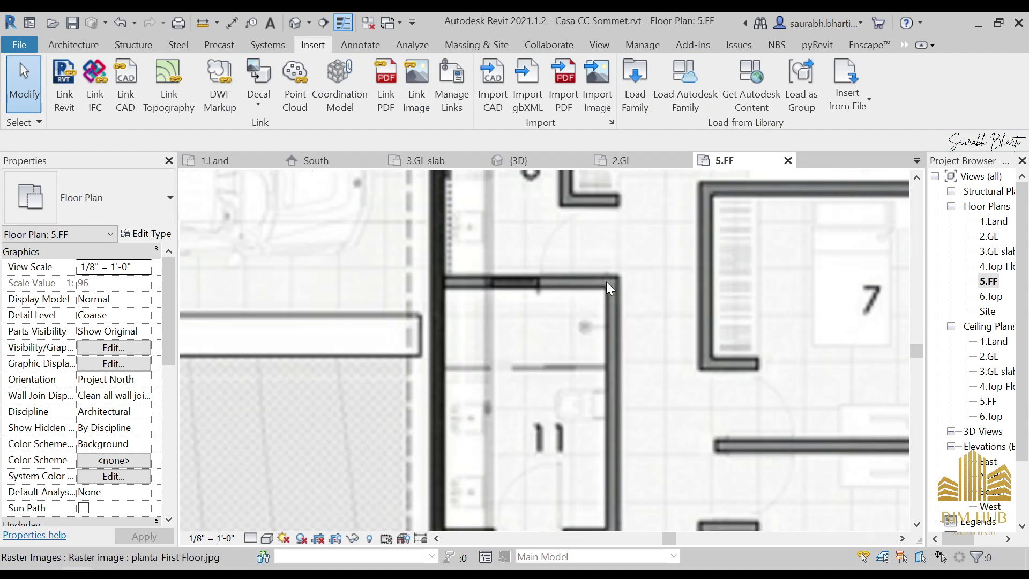
click(57, 44)
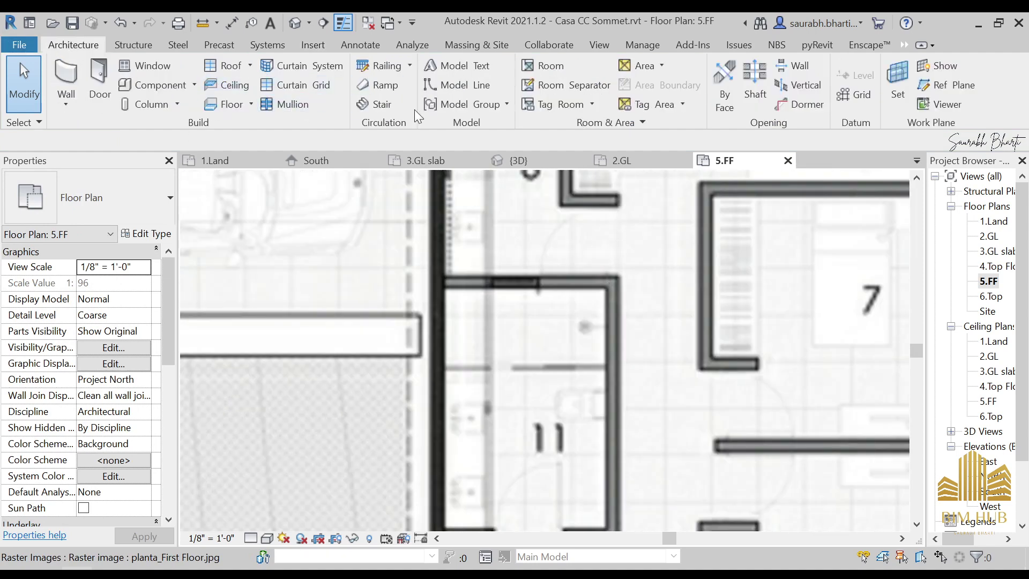
click(443, 85)
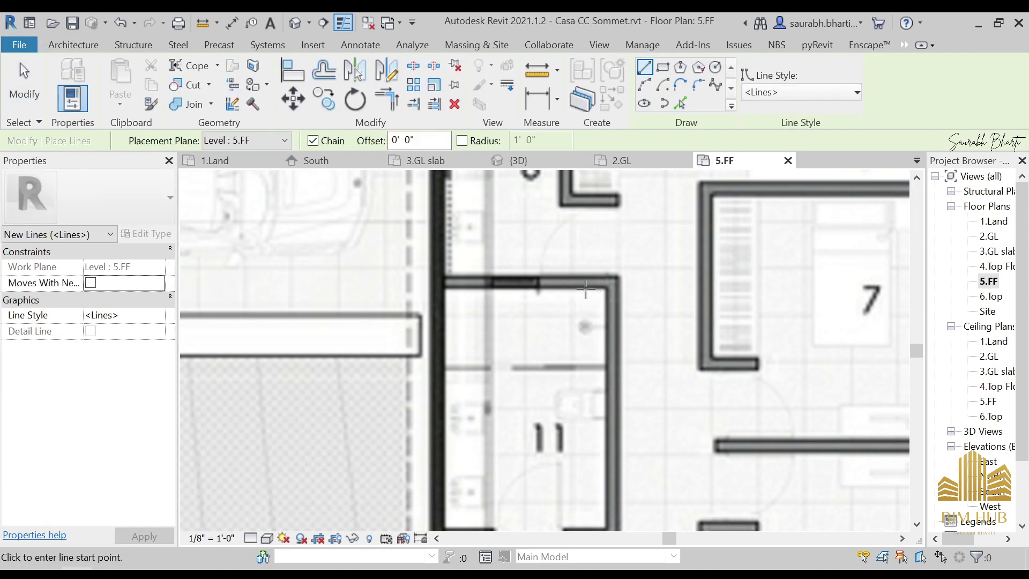
scroll(586, 289, down, 3)
scroll(627, 354, up, 3)
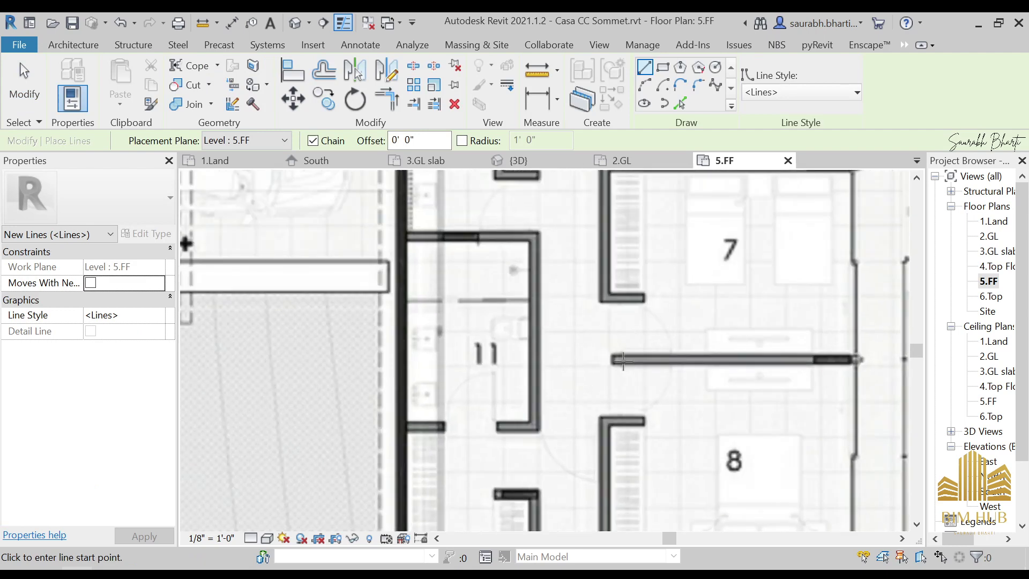
scroll(557, 348, down, 2)
scroll(578, 411, up, 3)
middle_drag(480, 195, 482, 309)
scroll(528, 279, up, 4)
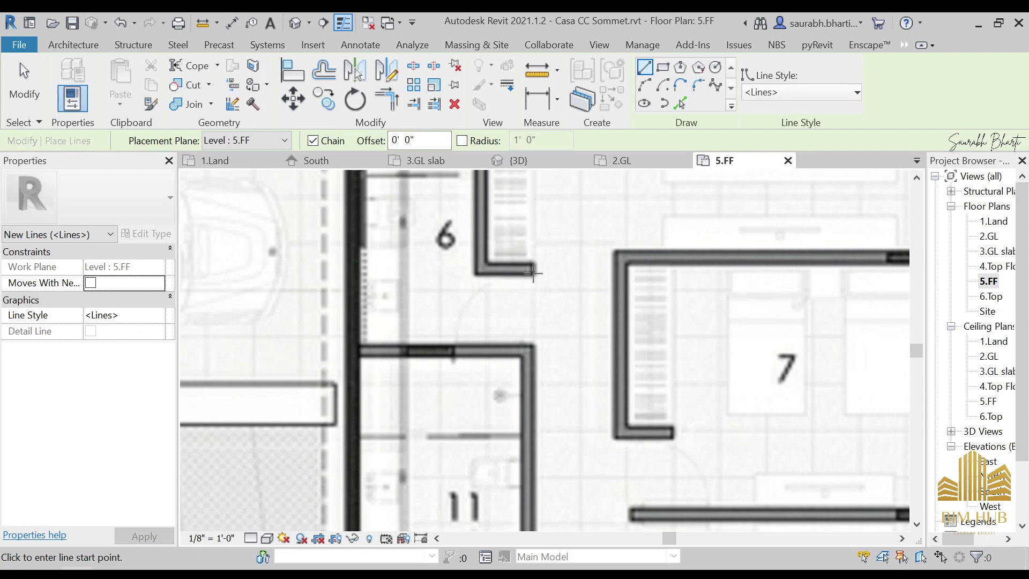
click(533, 273)
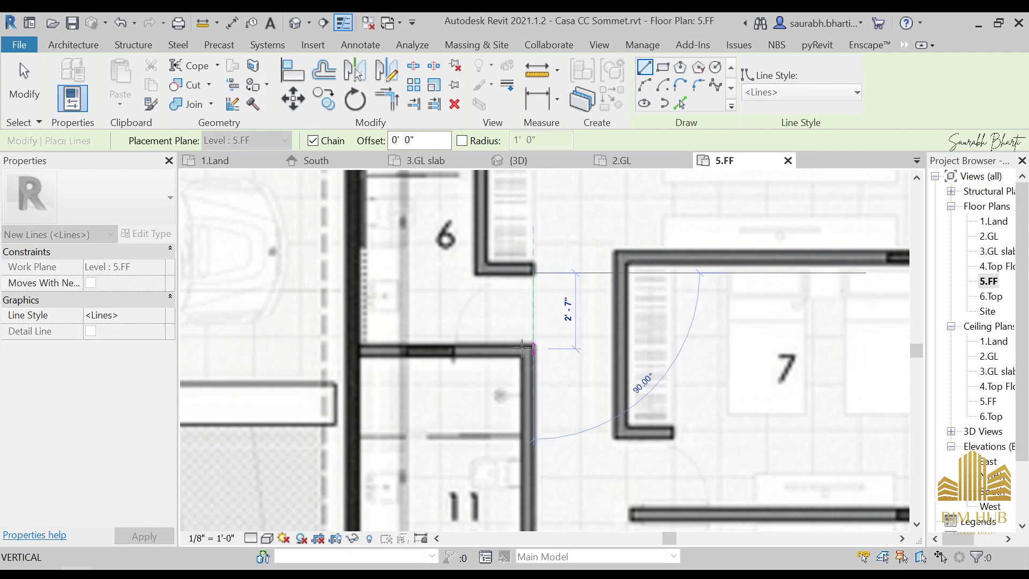
scroll(456, 344, down, 2)
middle_drag(548, 350, 552, 420)
key(Escape)
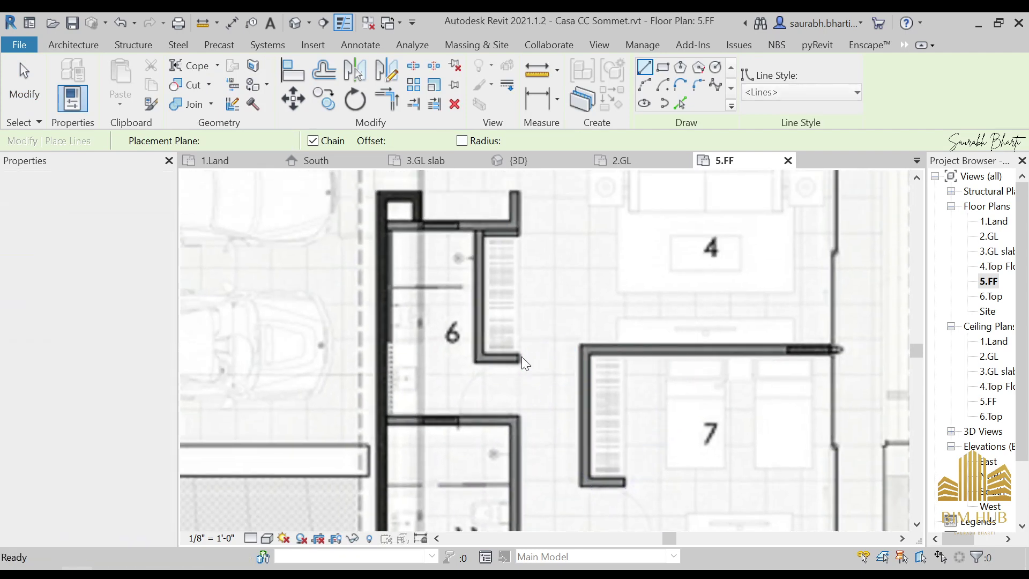
Step: Examine the rooms, walls and door openings across the first floor plan image from room 2 down to room 9
middle_drag(509, 257, 457, 427)
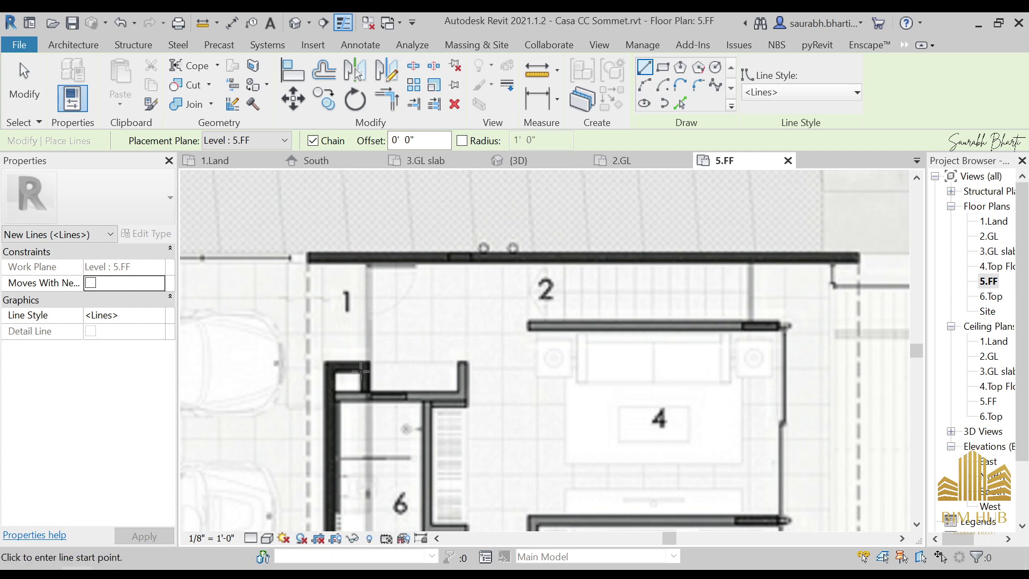
scroll(500, 309, down, 2)
middle_drag(662, 370, 520, 354)
scroll(520, 354, up, 2)
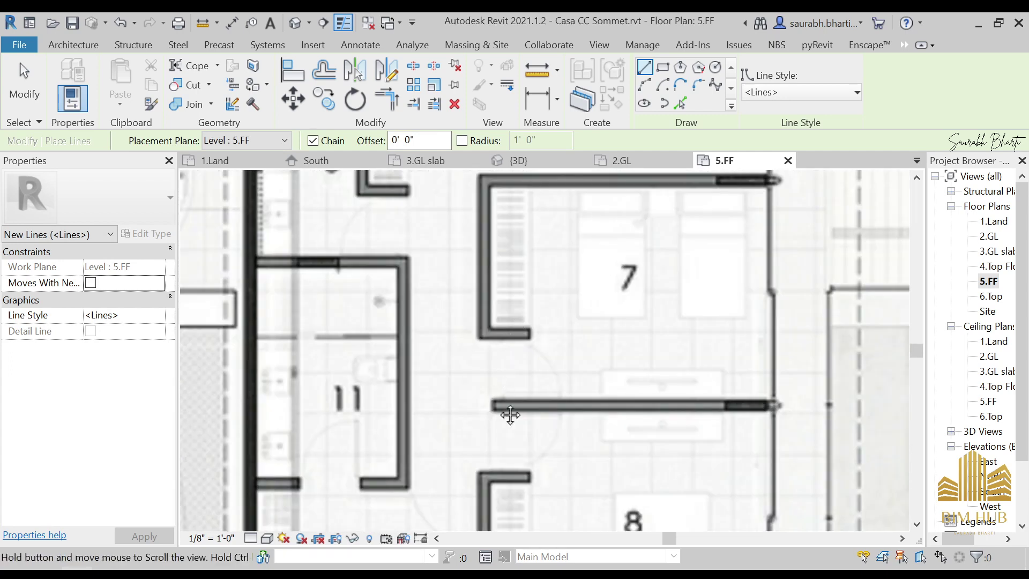
middle_drag(509, 413, 513, 301)
scroll(550, 344, down, 2)
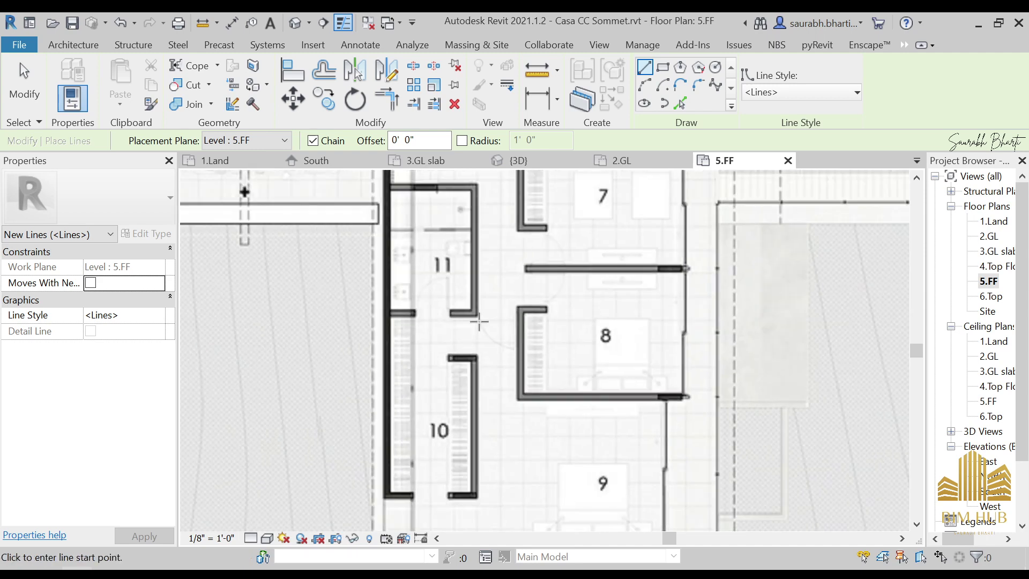
scroll(498, 327, up, 2)
middle_drag(459, 393, 550, 258)
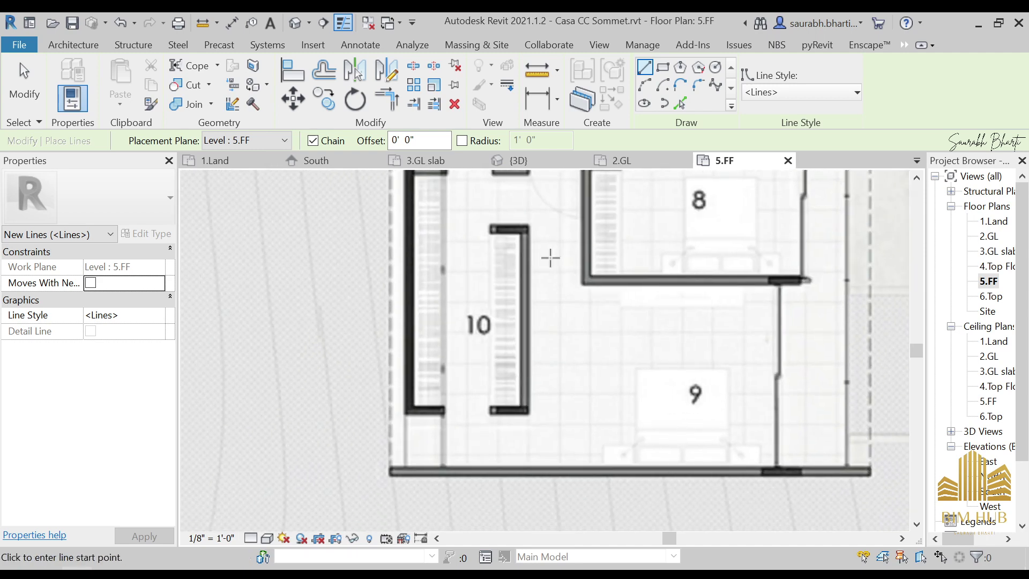
scroll(593, 317, down, 2)
middle_drag(597, 305, 524, 359)
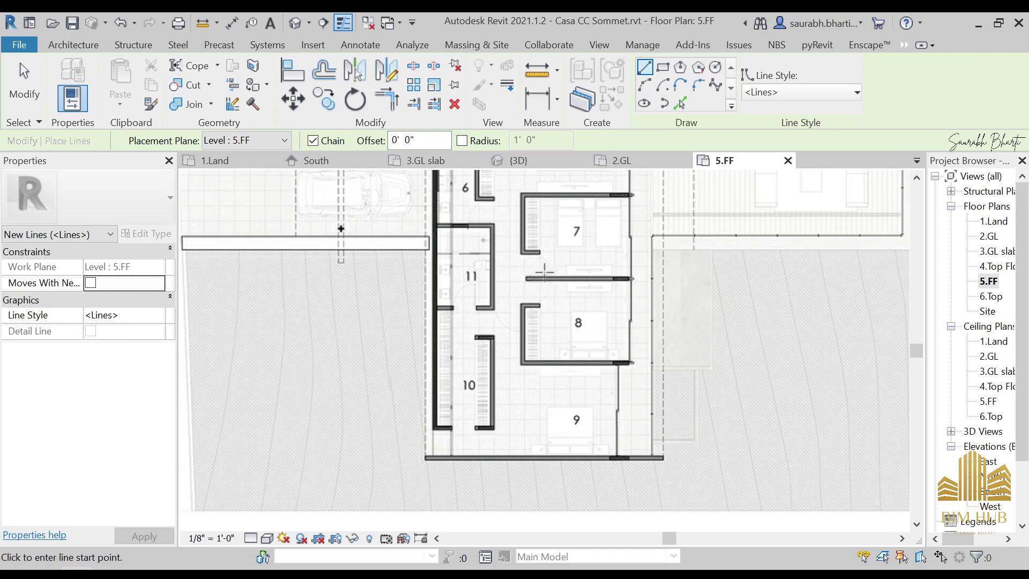
scroll(530, 319, up, 2)
middle_drag(514, 253, 517, 259)
scroll(517, 259, up, 2)
scroll(512, 307, up, 2)
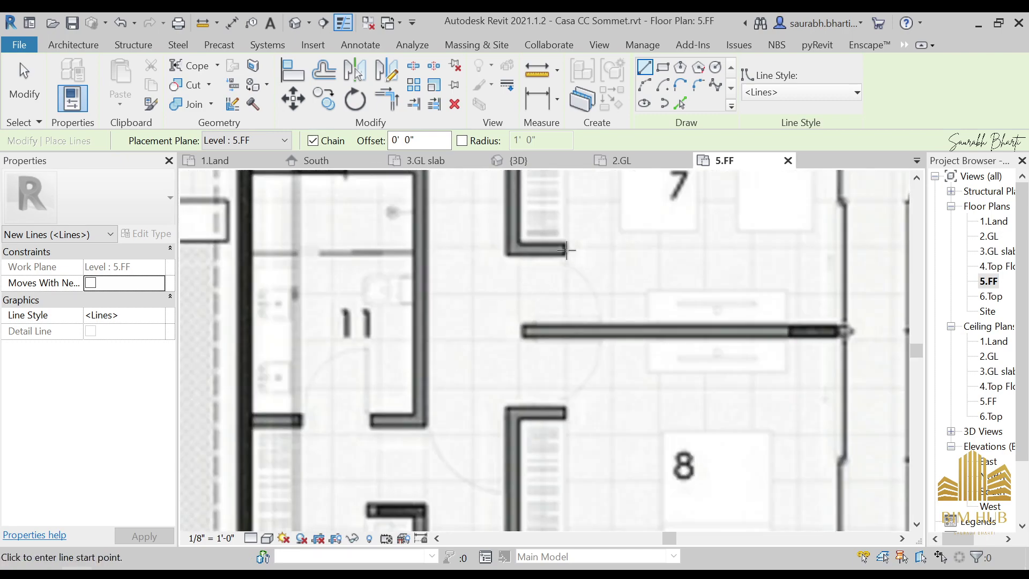
scroll(567, 250, up, 2)
scroll(479, 350, down, 6)
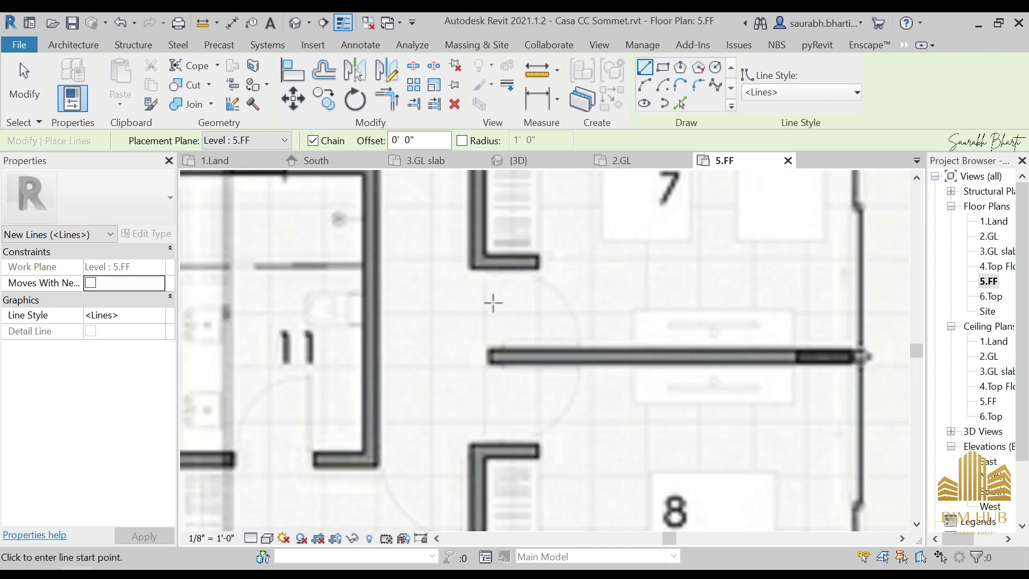
middle_drag(562, 264, 540, 294)
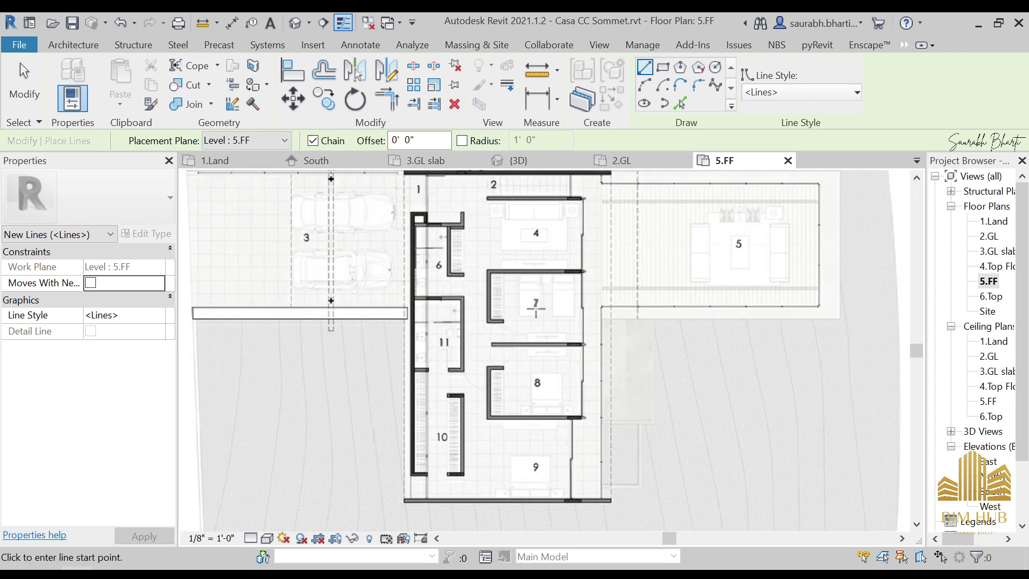
Step: Draw a 2' 4" model line across the door opening between rooms 6 and 11, between the two wall ends
scroll(451, 266, up, 2)
scroll(451, 266, up, 5)
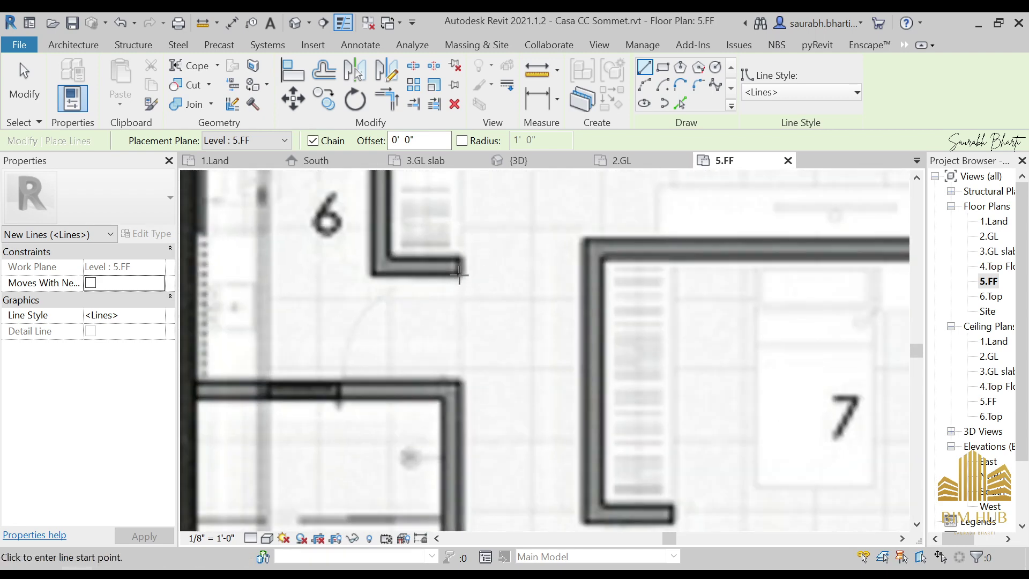
click(459, 273)
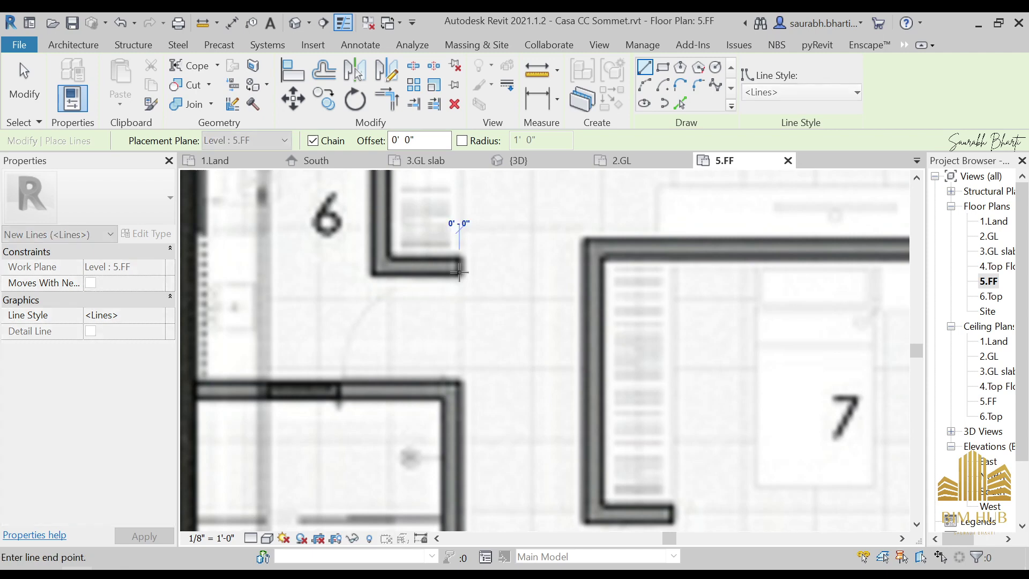
click(458, 377)
key(Escape)
key(Escape)
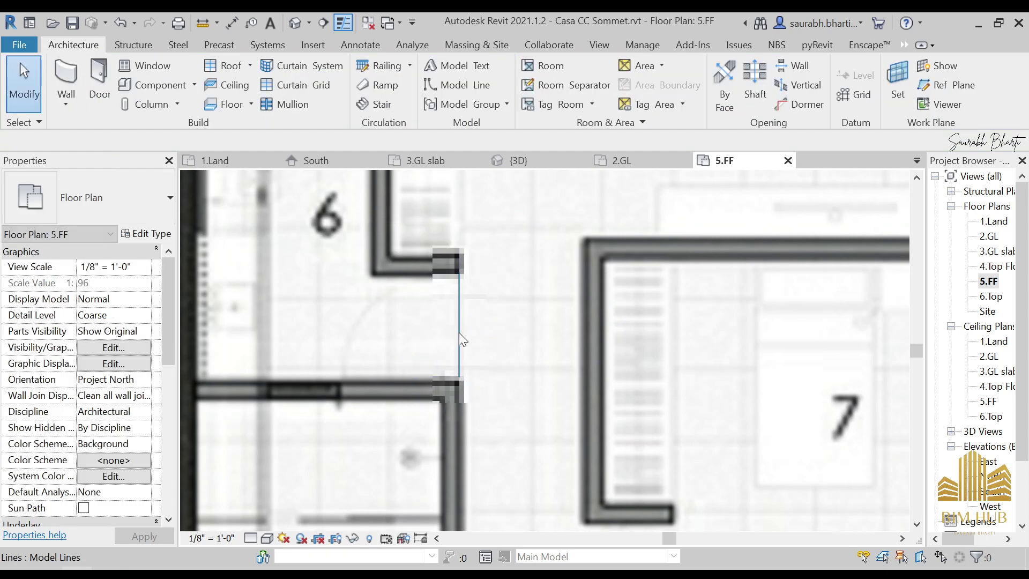
Step: Check the length of the model line at the opening and shift the line sideways into the corridor beside room 7
click(459, 332)
scroll(459, 316, down, 3)
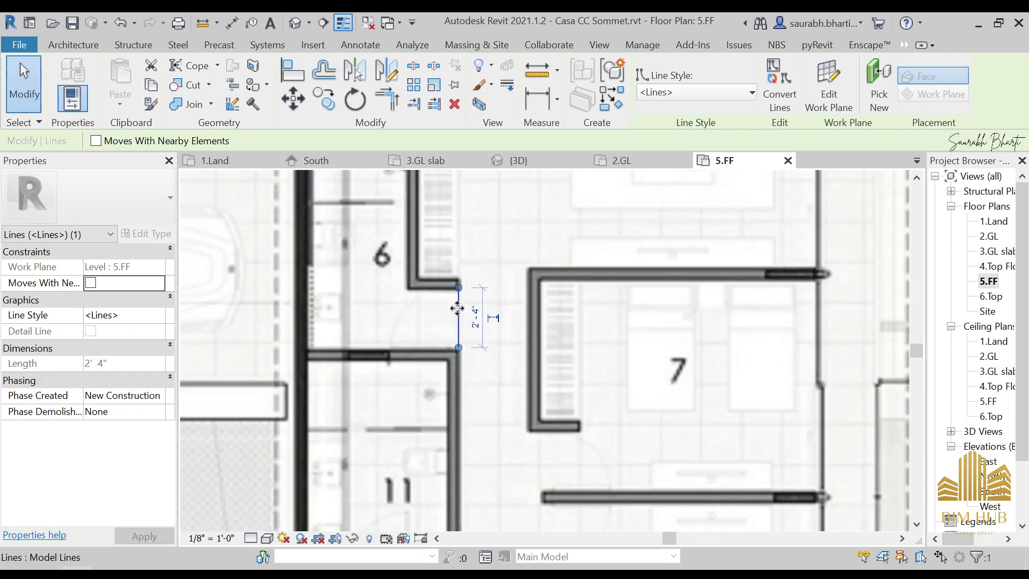
key(Escape)
scroll(459, 303, down, 1)
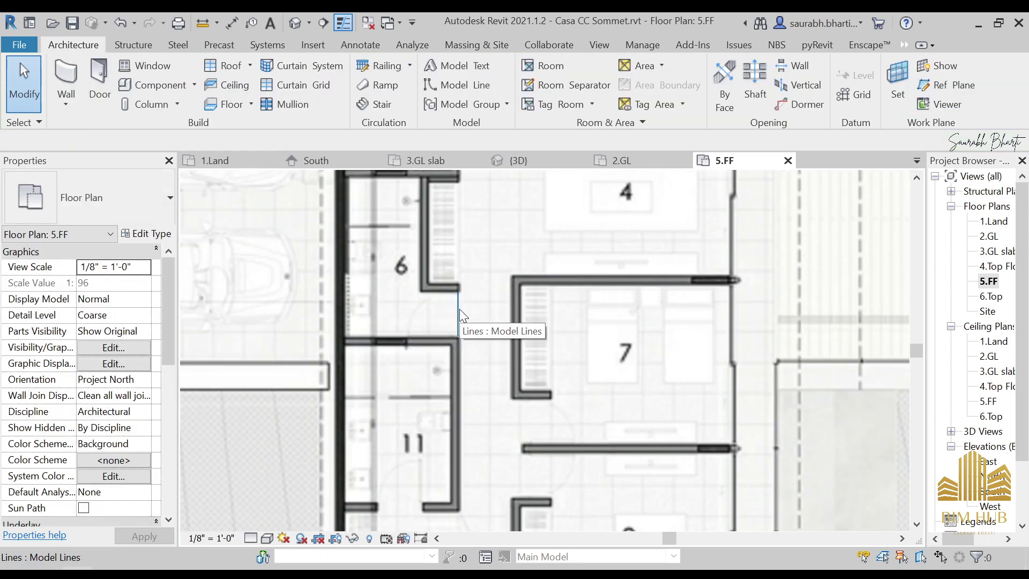
click(459, 313)
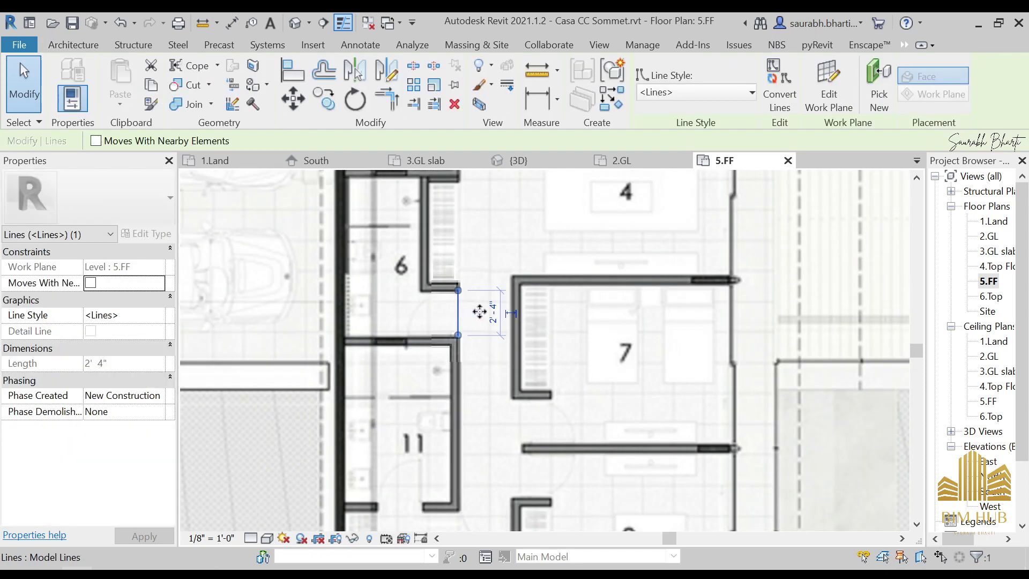
click(471, 311)
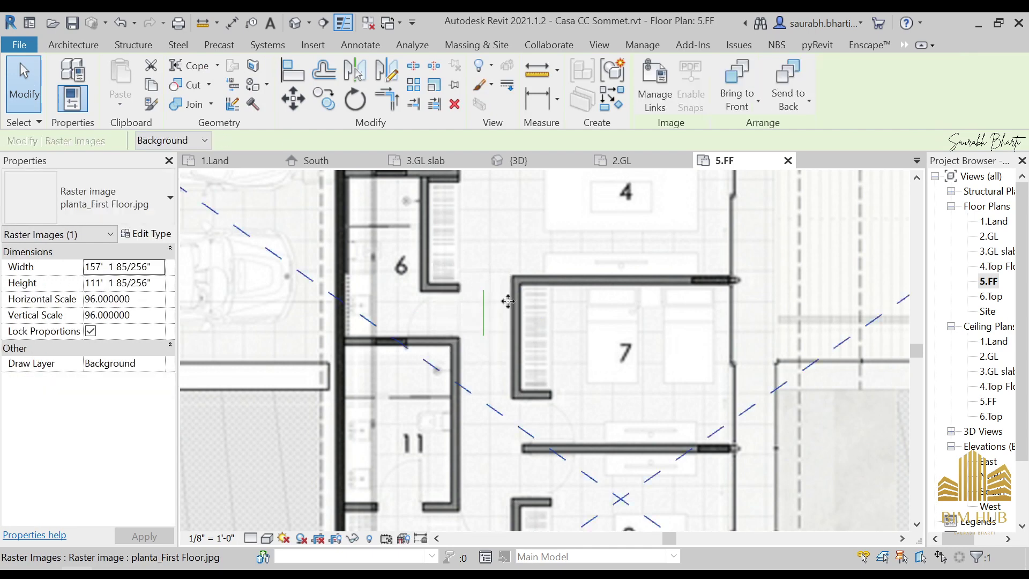
Step: Scale the first floor plan image graphically, using the reference line's two ends as origin and drag point, enlarging it to 168' 4" wide
scroll(541, 324, down, 2)
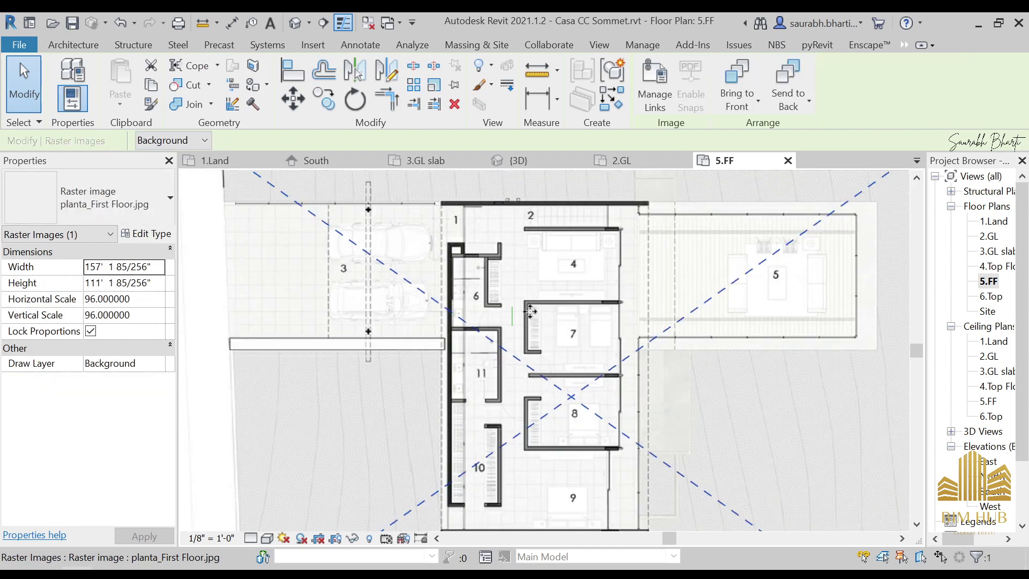
scroll(401, 300, down, 3)
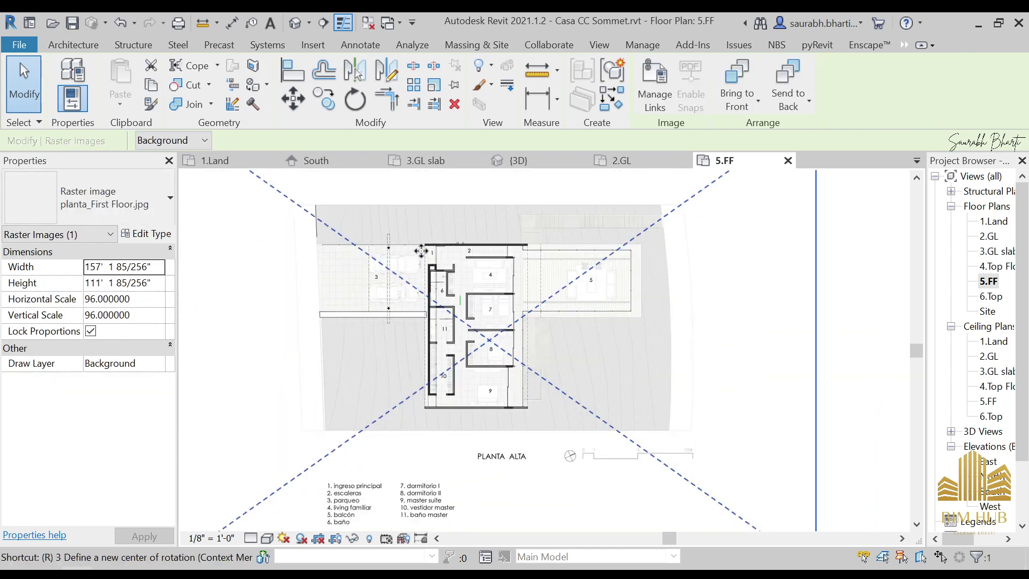
key(e)
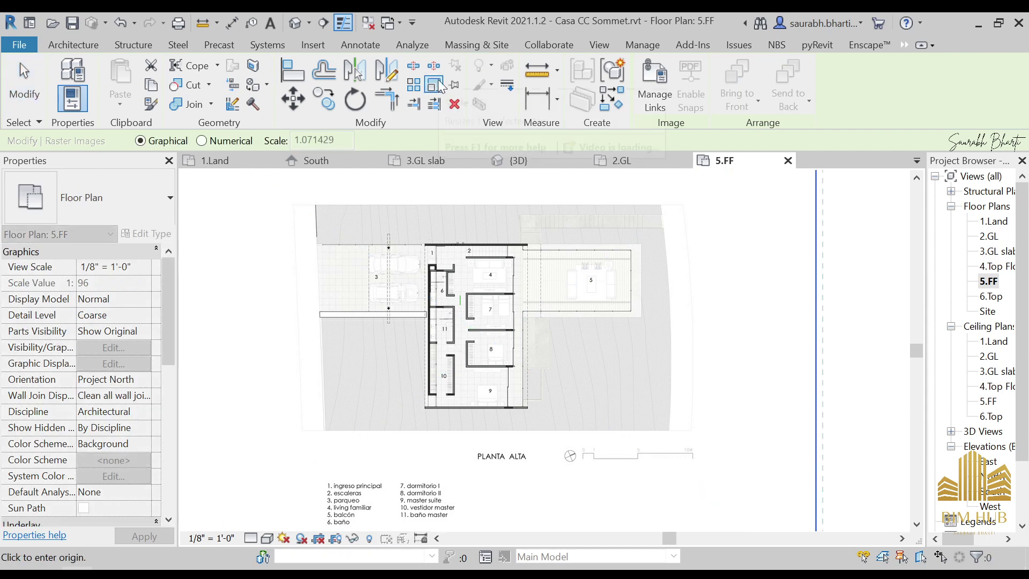
scroll(461, 299, up, 4)
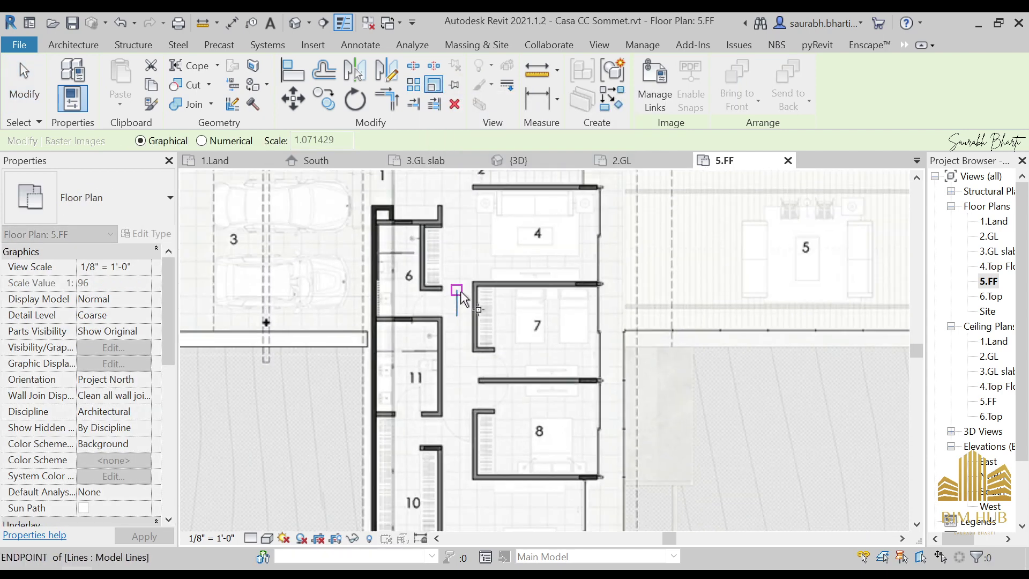
scroll(463, 299, up, 3)
click(454, 290)
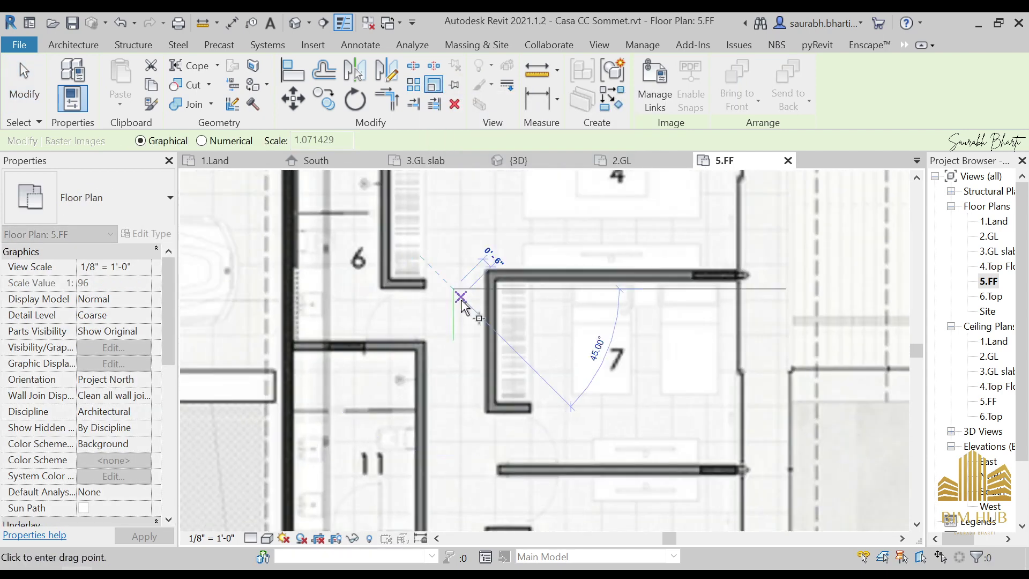
click(453, 340)
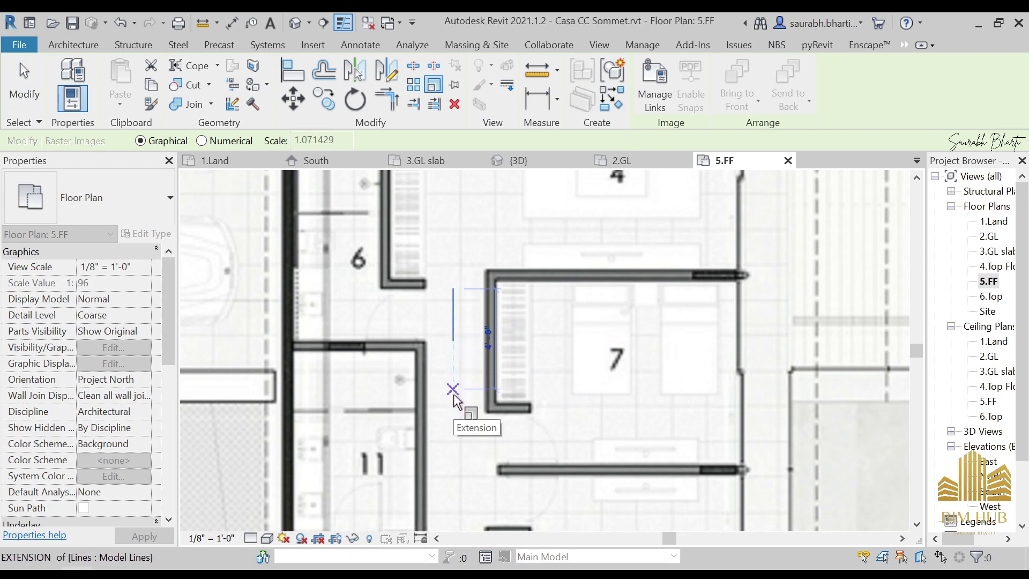
text(2')
key(Return)
key(Escape)
scroll(452, 380, down, 3)
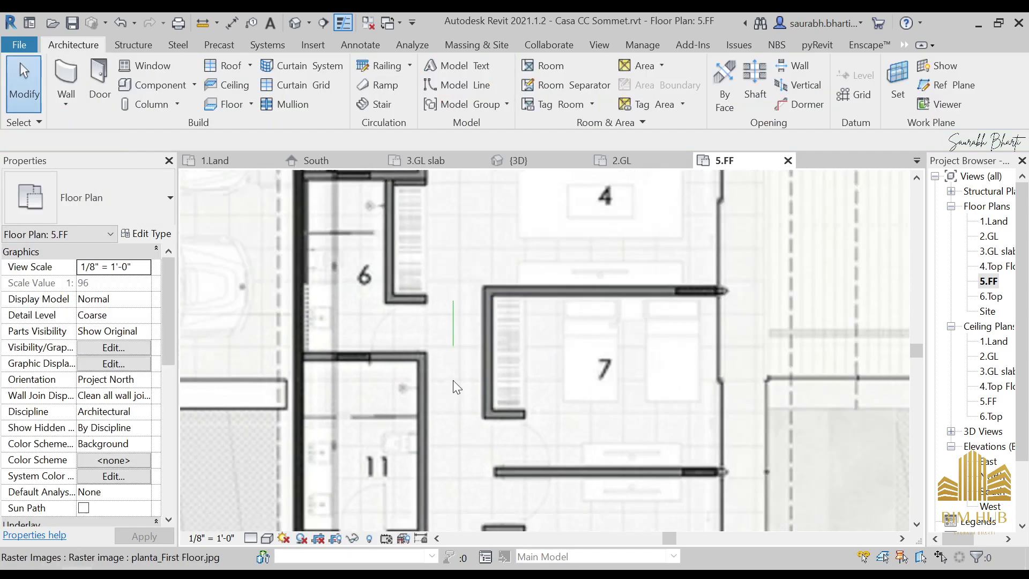
Step: Check the length of the reference line again and deselect it
click(453, 346)
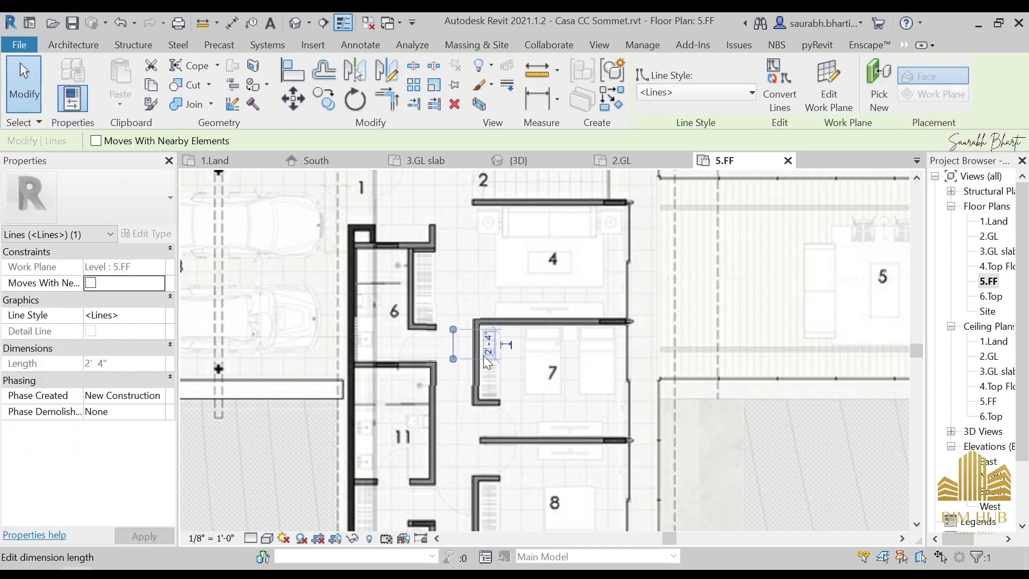
key(Escape)
scroll(478, 352, down, 3)
scroll(475, 350, down, 2)
Step: Move the scaled first floor plan image onto the grid, bringing its upper outer wall near the uppermost horizontal grid line
click(563, 356)
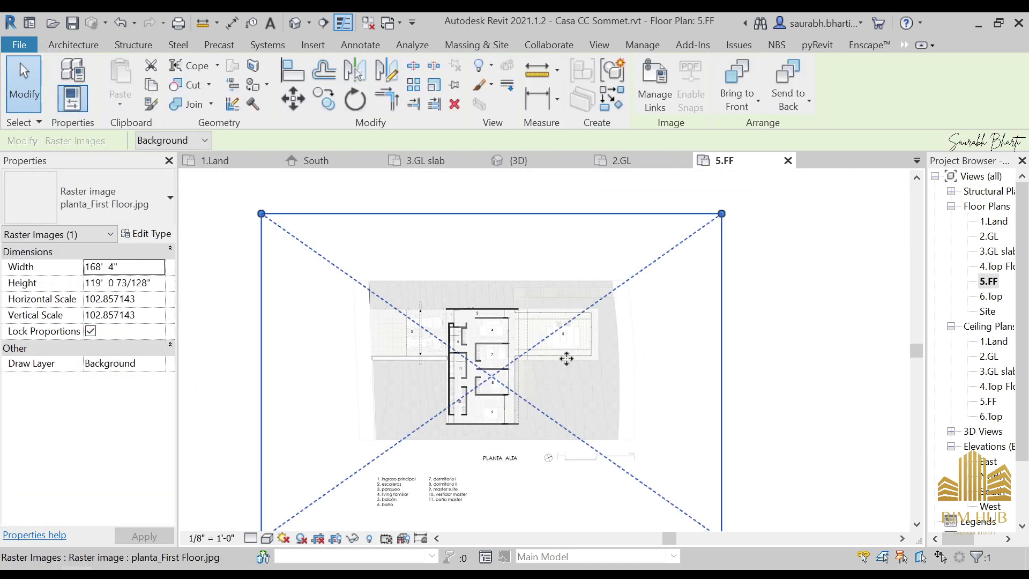
scroll(590, 370, down, 2)
middle_drag(623, 384, 370, 351)
drag(370, 351, 751, 343)
middle_drag(750, 343, 640, 395)
scroll(640, 394, up, 3)
drag(664, 439, 650, 294)
scroll(632, 268, up, 3)
scroll(606, 238, down, 5)
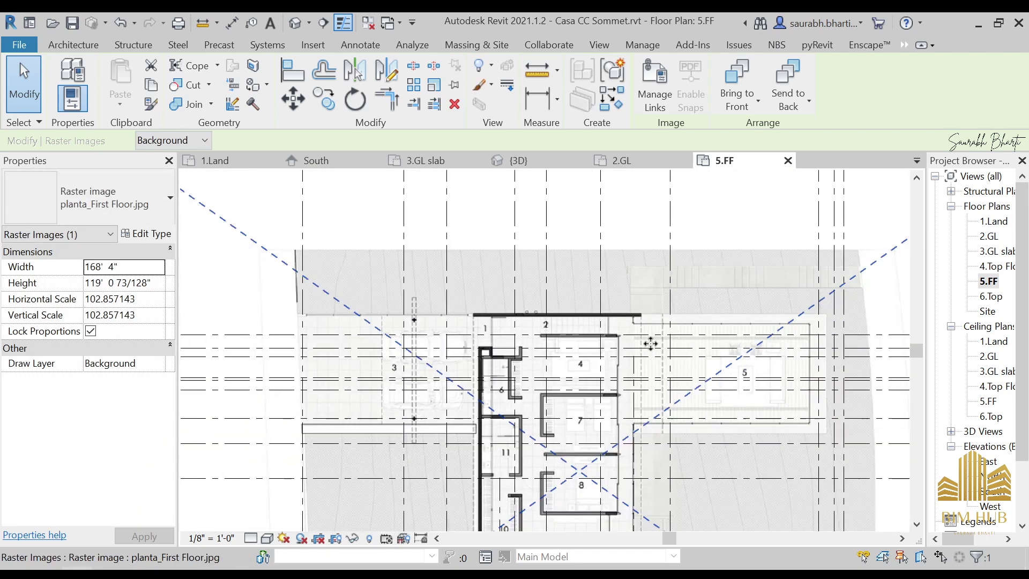
mouse_move(611, 332)
mouse_down()
mouse_move(551, 322)
mouse_move(616, 351)
mouse_up()
scroll(598, 358, up, 3)
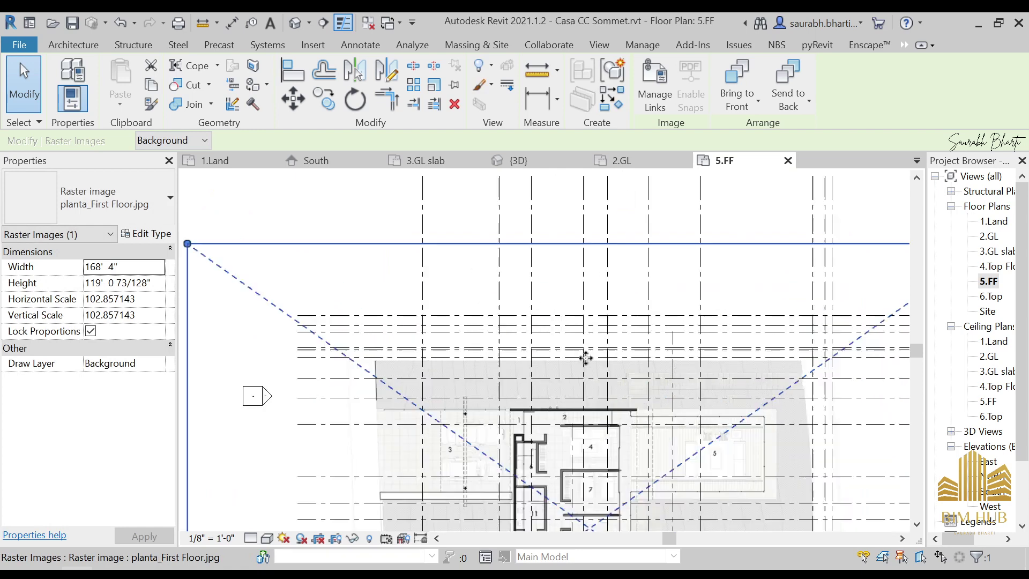
scroll(669, 390, up, 1)
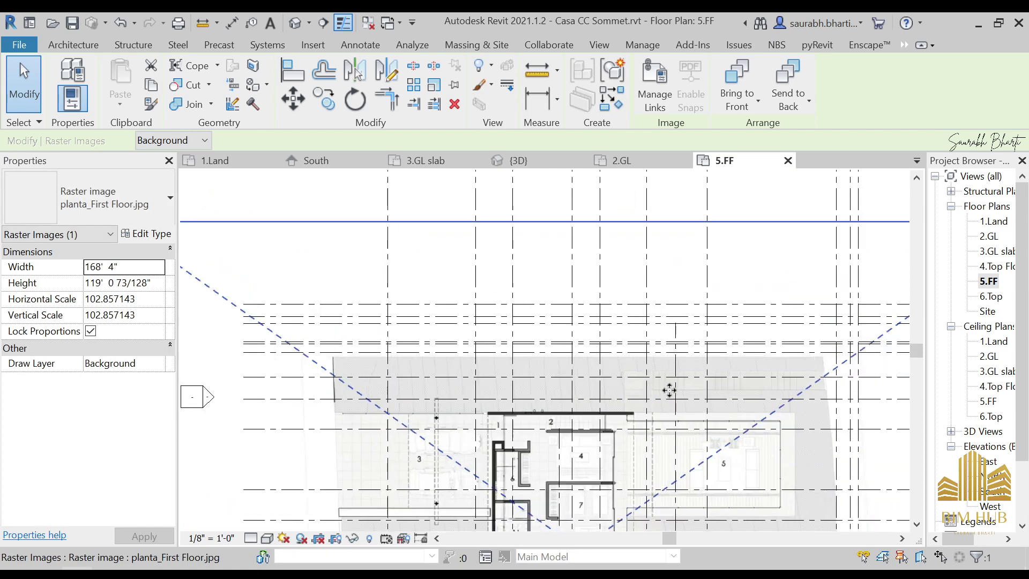
drag(373, 459, 390, 380)
scroll(531, 278, up, 3)
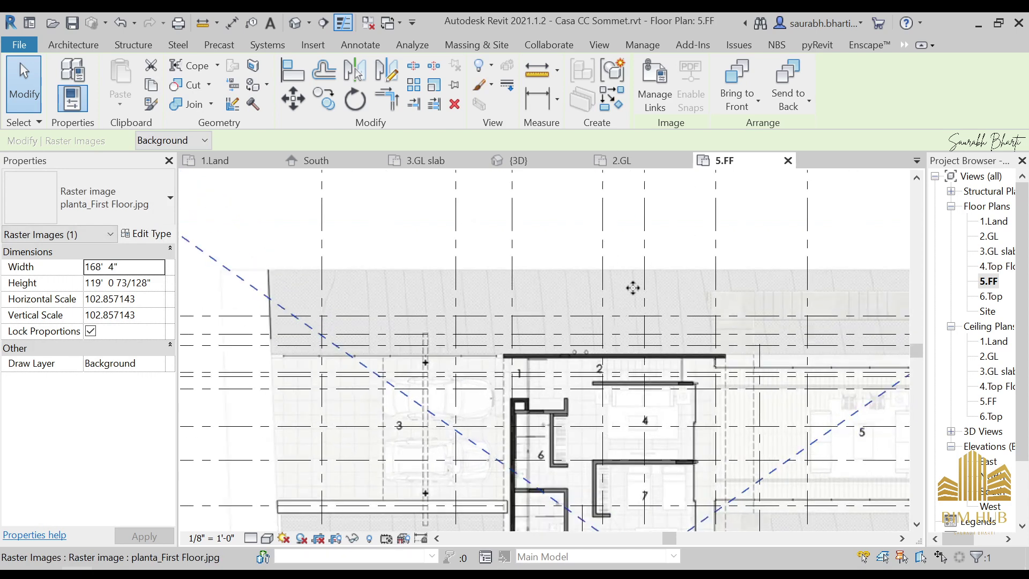
Step: Fine-position the plan image so that its upper outer wall is centred on the uppermost horizontal grid line
scroll(628, 277, up, 8)
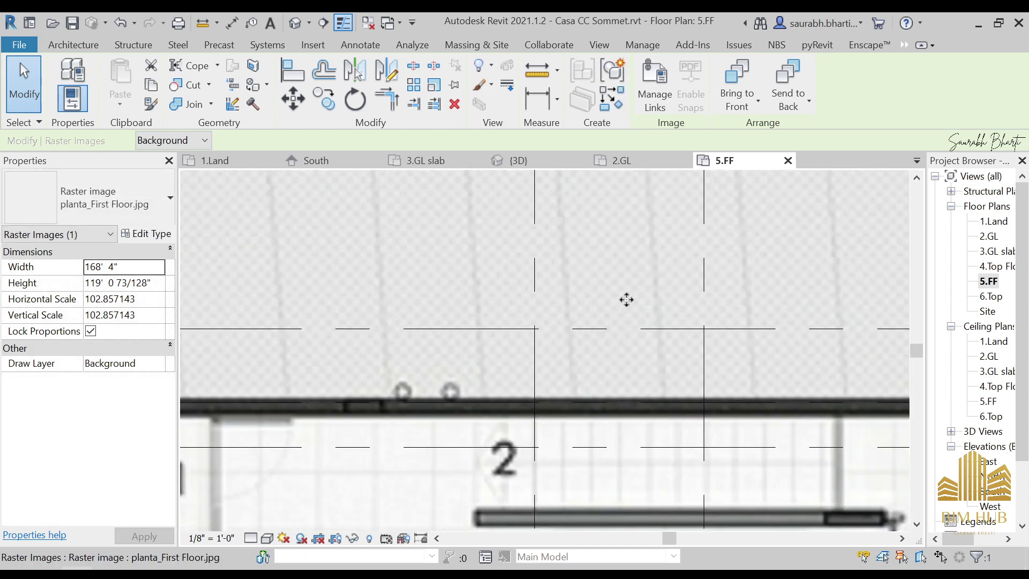
drag(627, 257, 634, 200)
key(Up)
key(Up)
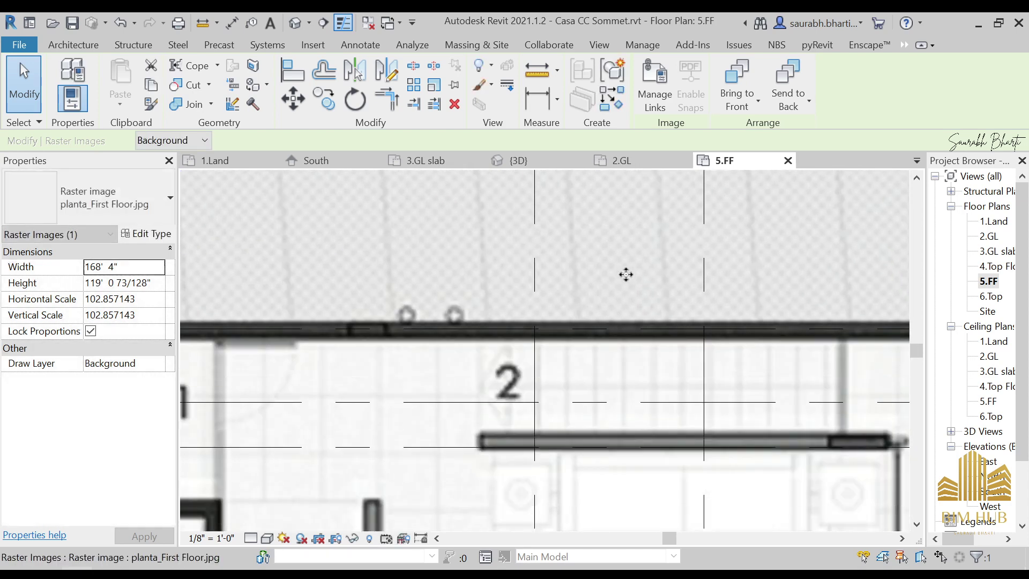
key(Down)
key(Up)
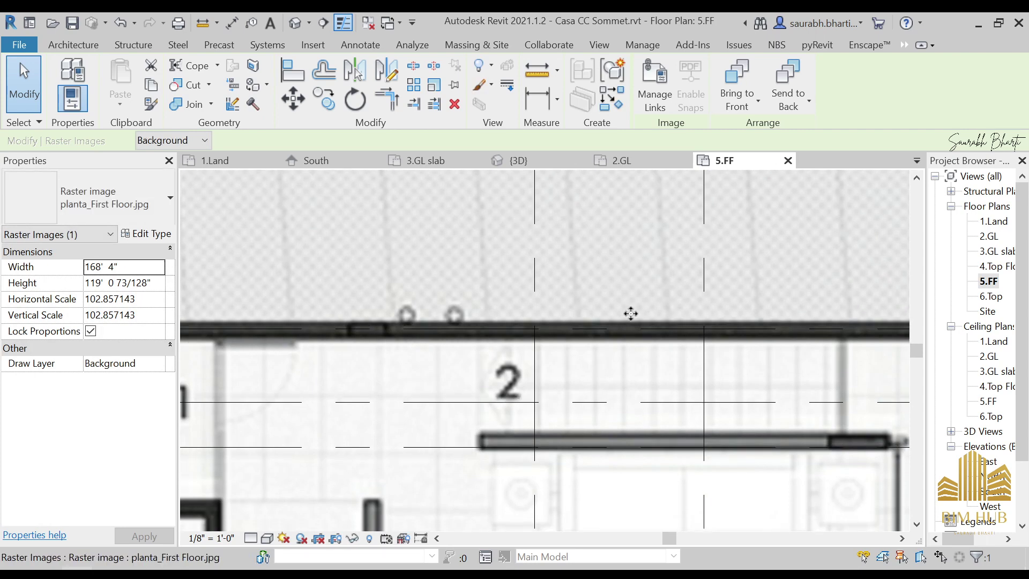
key(Up)
key(Down)
scroll(631, 313, down, 8)
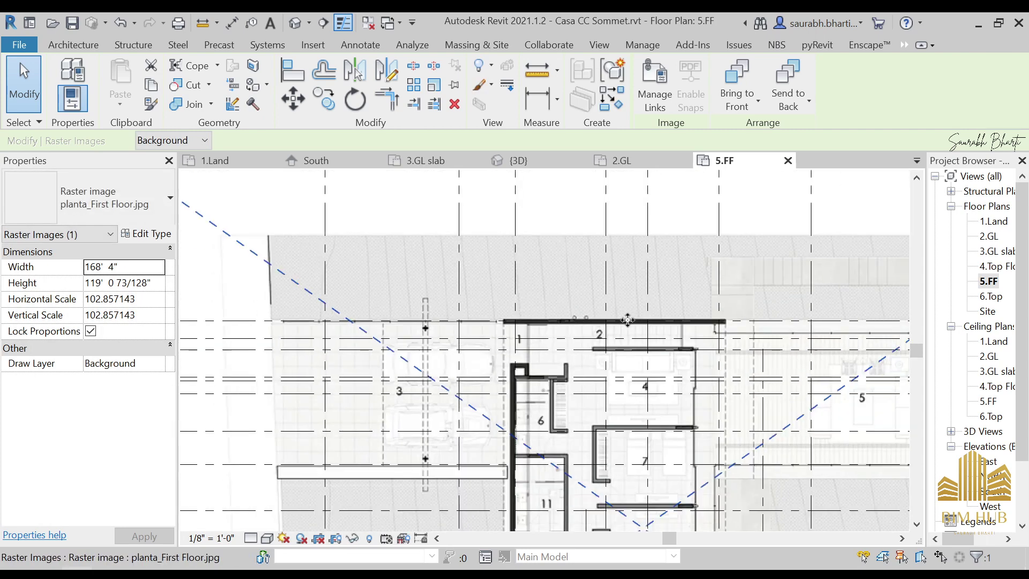
Step: Check the plan image against the grid down to room 9 and switch to the Side Detail.jpg photo in Photos
middle_drag(668, 385, 602, 278)
scroll(701, 346, down, 1)
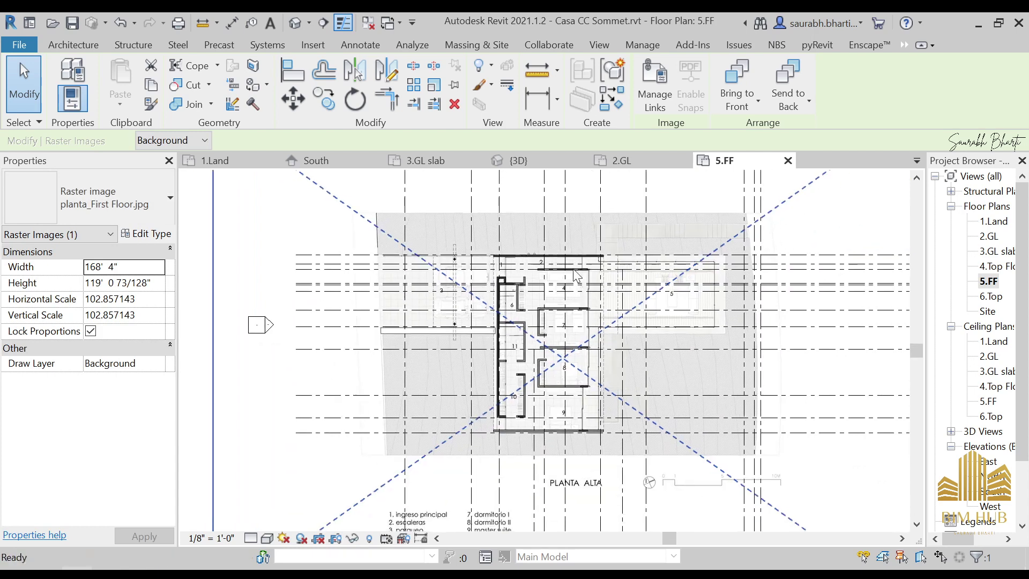
scroll(555, 419, up, 3)
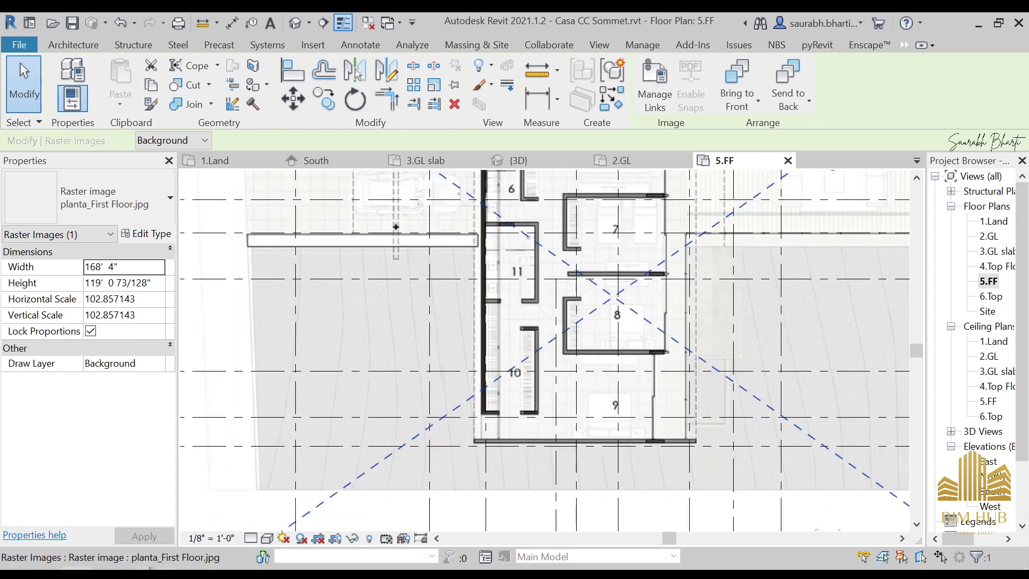
mouse_move(175, 522)
click(225, 507)
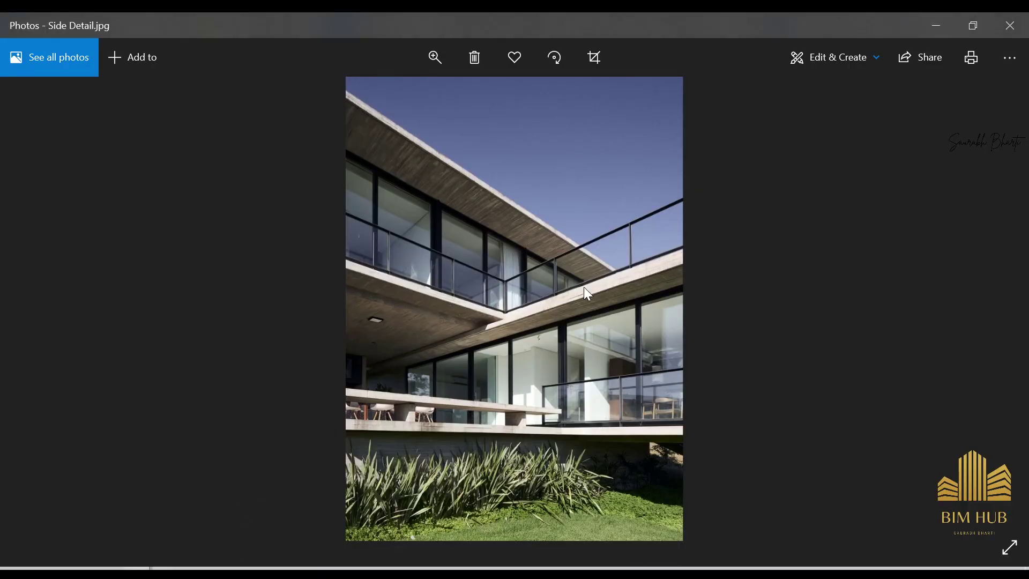
Step: Browse the exterior photos from Side Day.jpg through side LEft.jpg to side.jpg, examining the upper volume and the roof terrace
key(Left)
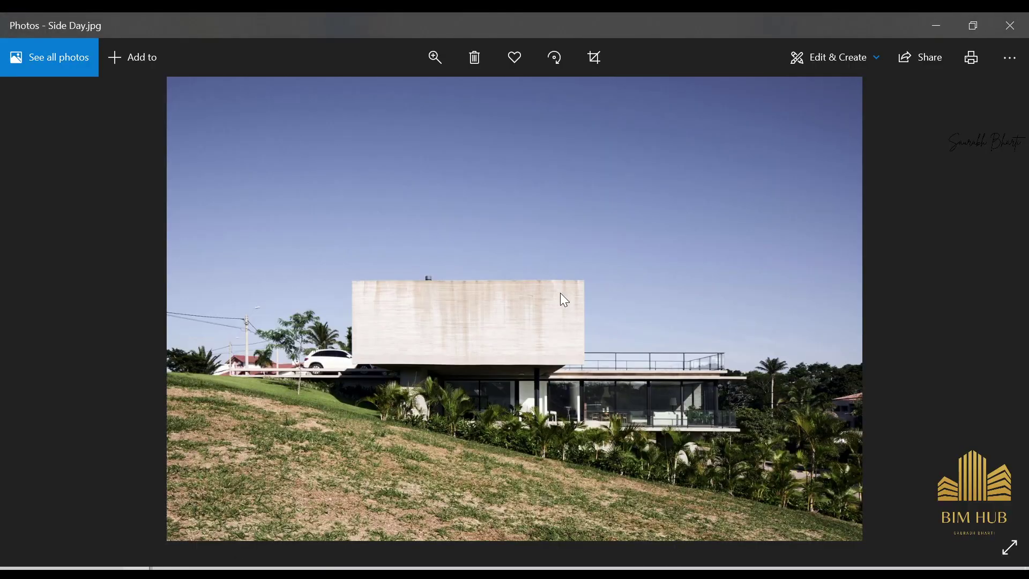
double_click(545, 346)
double_click(551, 387)
key(Right)
key(Right)
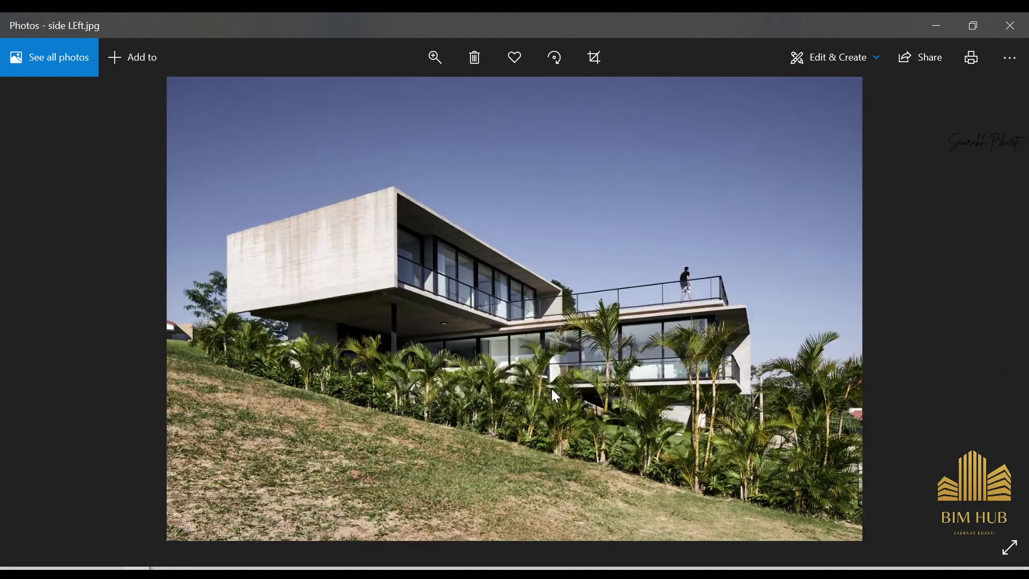
double_click(558, 298)
double_click(559, 298)
key(Right)
key(Right)
key(Right)
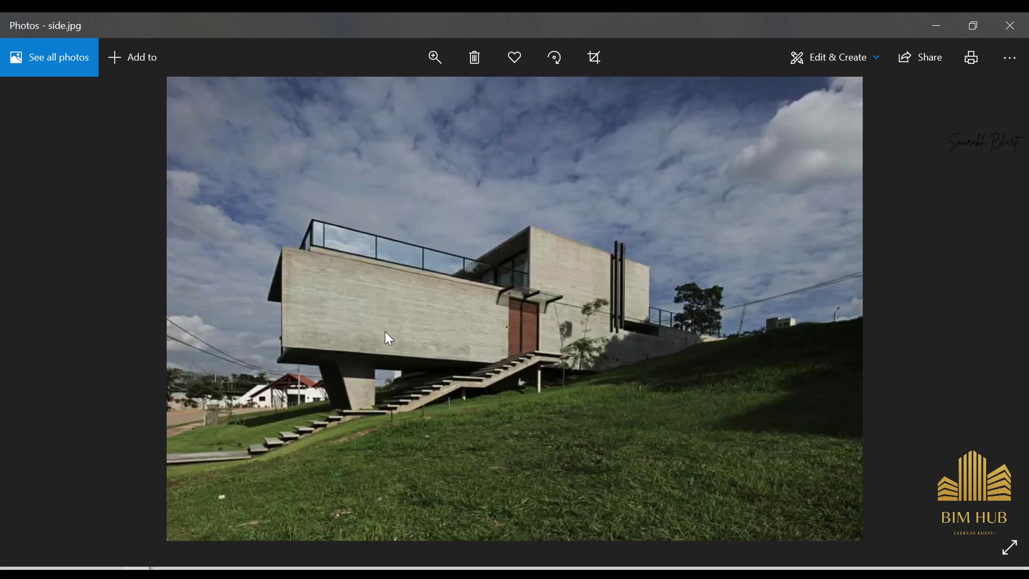
Step: Go back through side wooden.jpg and Side 3.jpg to Front.jpg, examining how the upper floor meets the lower volume
key(Left)
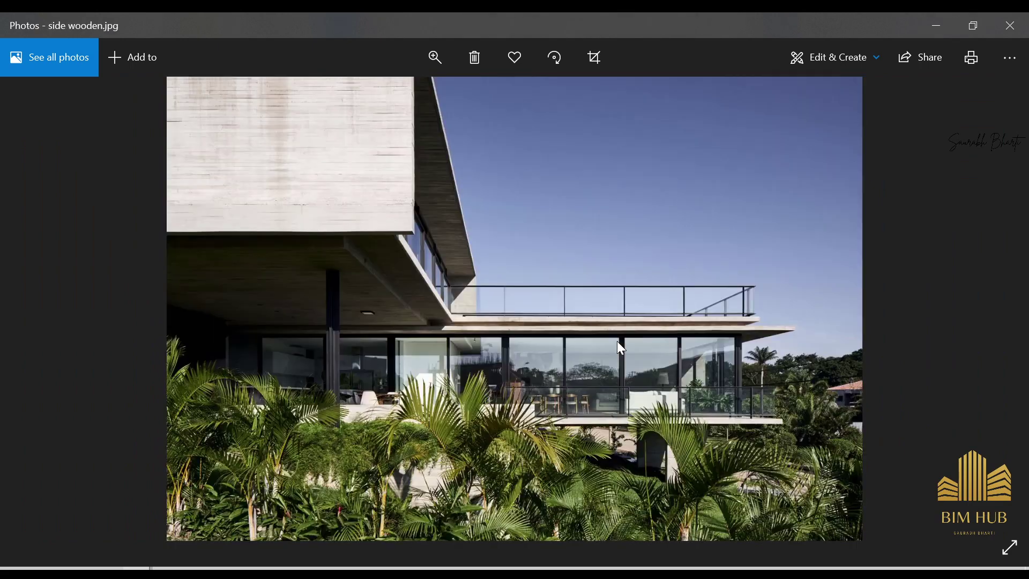
key(Left)
key(Left)
key(Left)
key(Left)
key(Left)
key(Left)
key(Left)
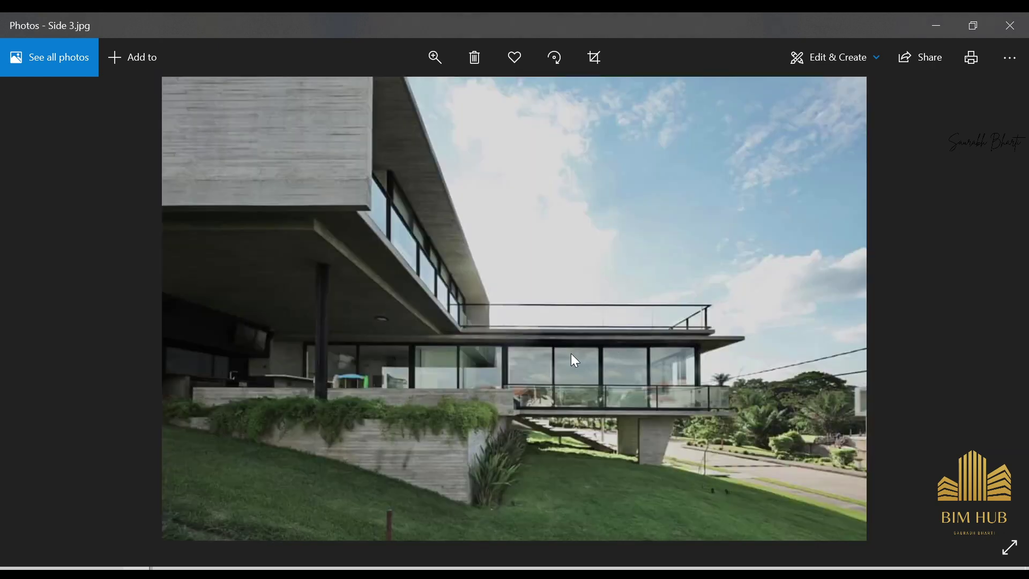
key(Left)
key(Left)
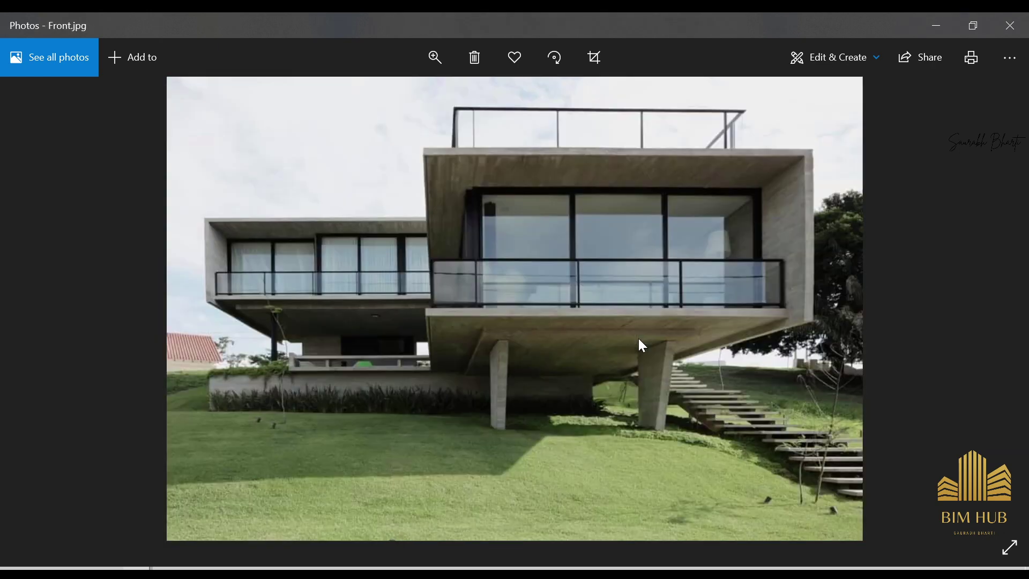
Step: Compare the neighbouring photos and examine the concrete side walls in side 2.jpg at closer range
key(Left)
key(Right)
key(Right)
key(Right)
key(Right)
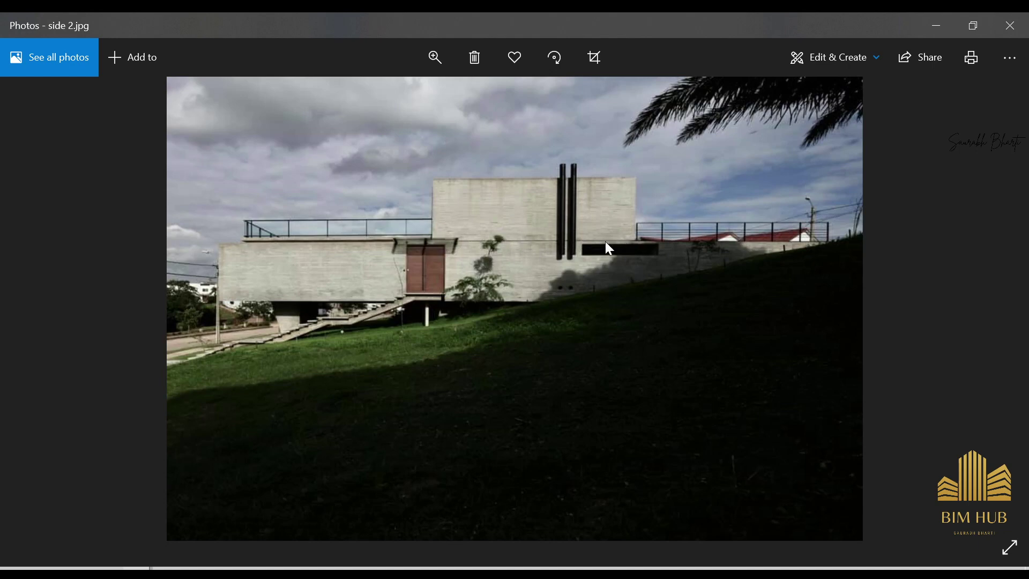
scroll(648, 251, up, 2)
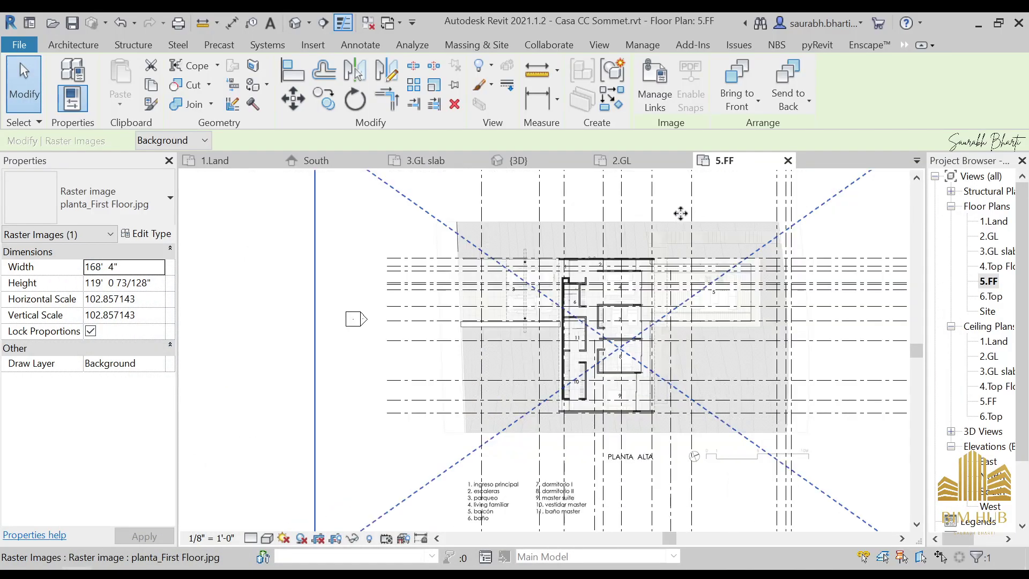
Step: Switch to Revit, deselect the plan image and set the 5.FF view's underlay base level to 2.GL
click(246, 232)
scroll(235, 386, down, 2)
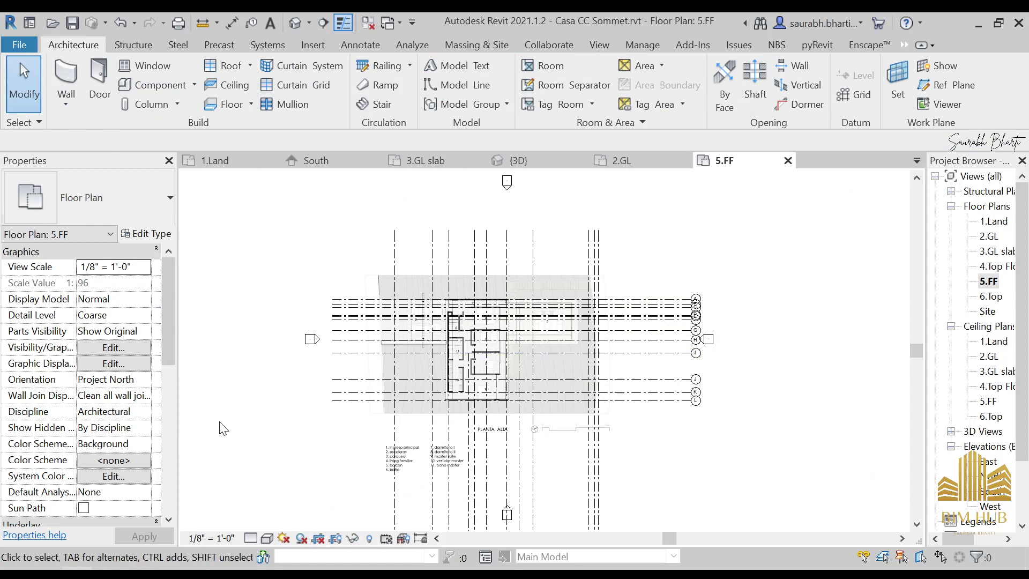
scroll(128, 406, down, 5)
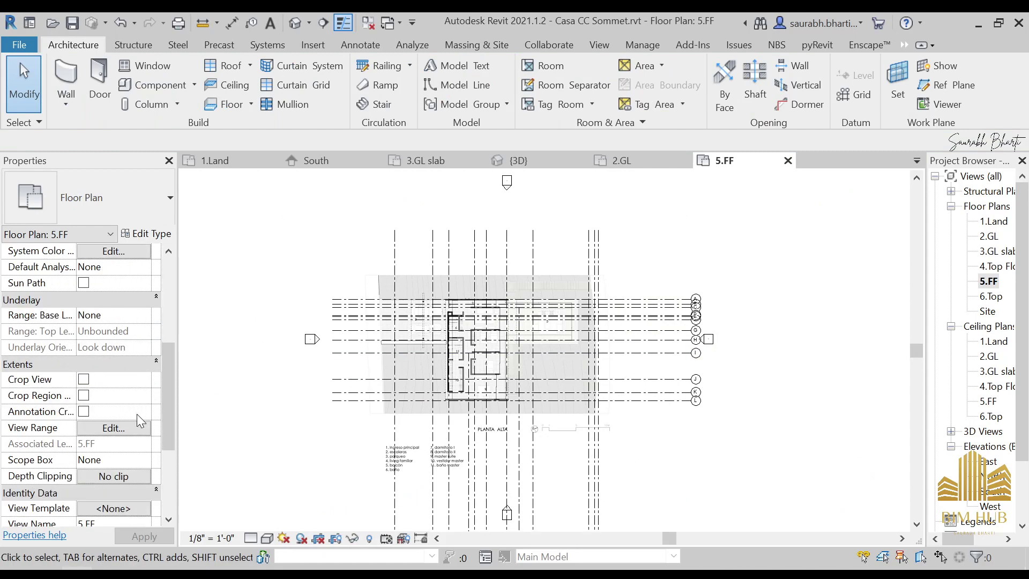
scroll(135, 407, down, 3)
scroll(132, 391, up, 4)
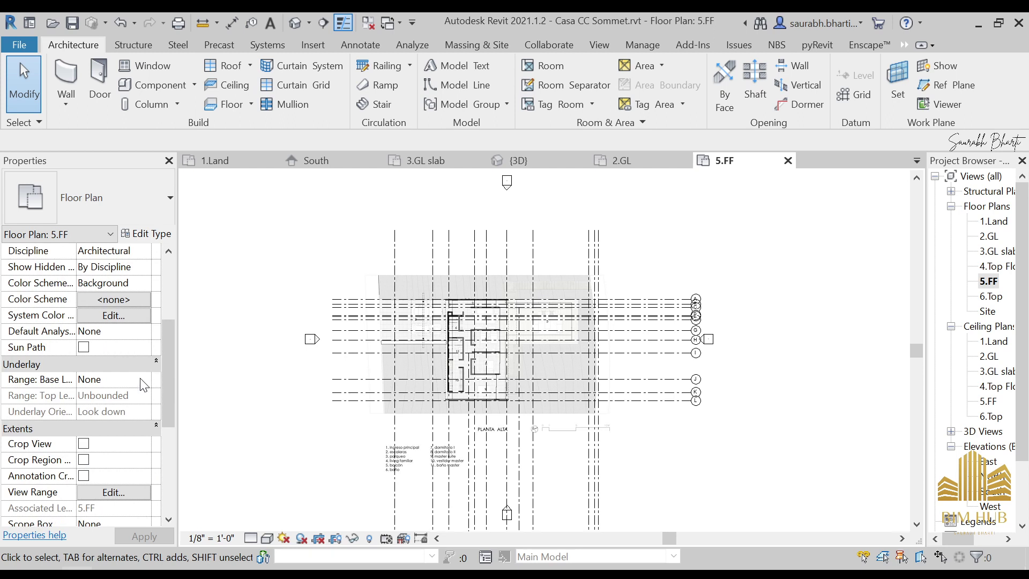
click(144, 379)
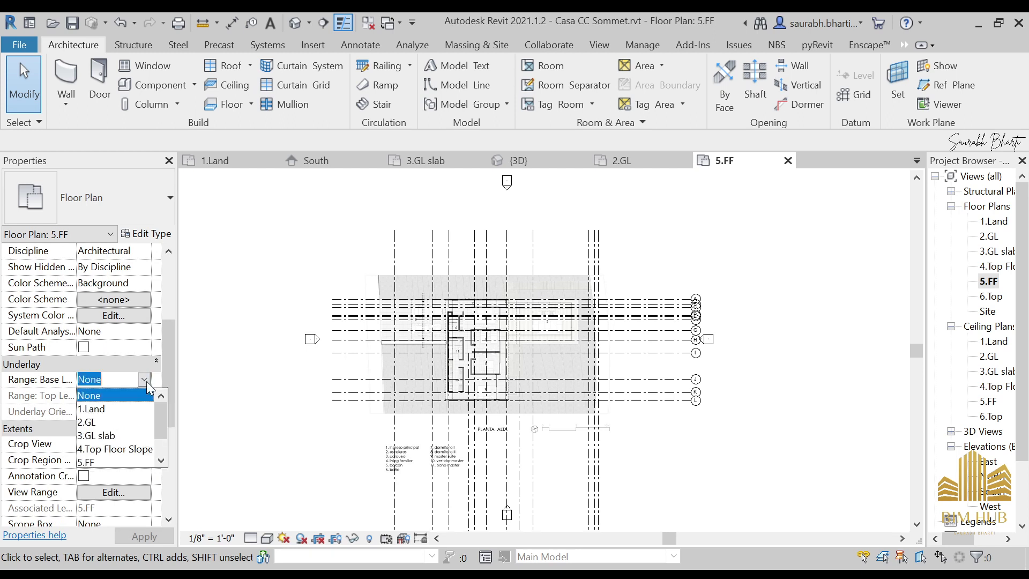
click(102, 422)
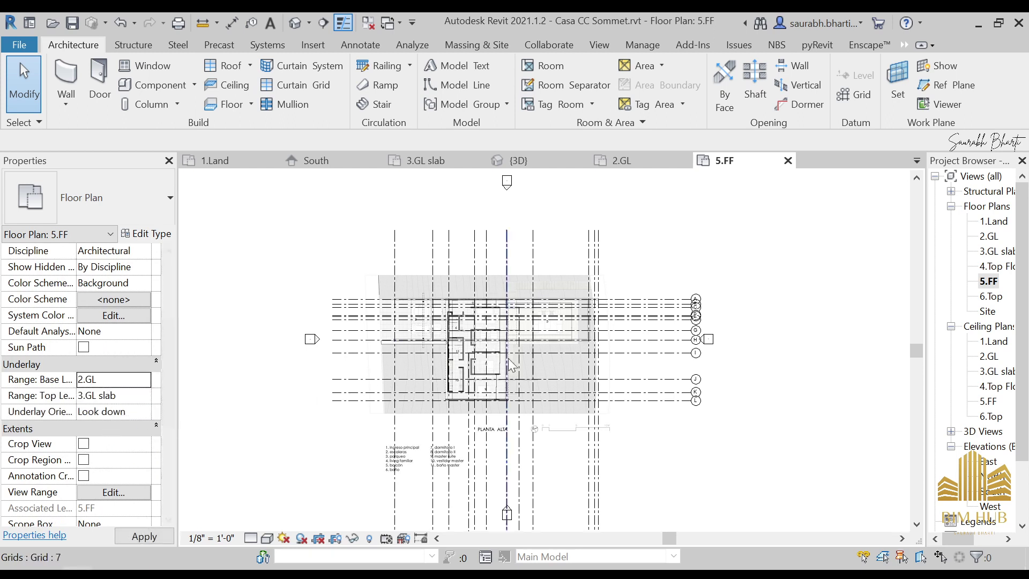
Step: Move the first floor plan image clear of the grid and inspect the ground-level underlay and its range settings
drag(348, 257, 629, 284)
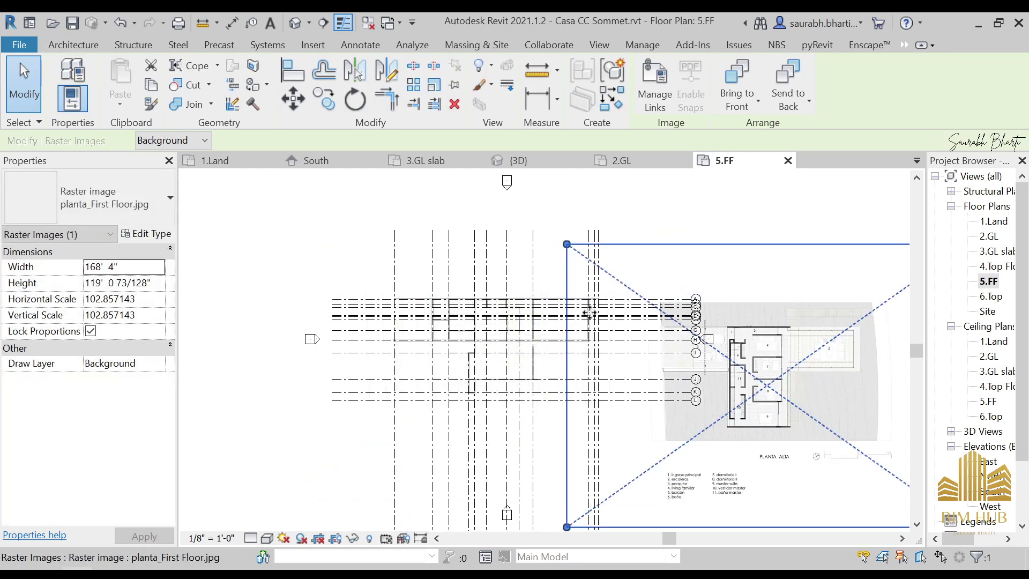
click(310, 238)
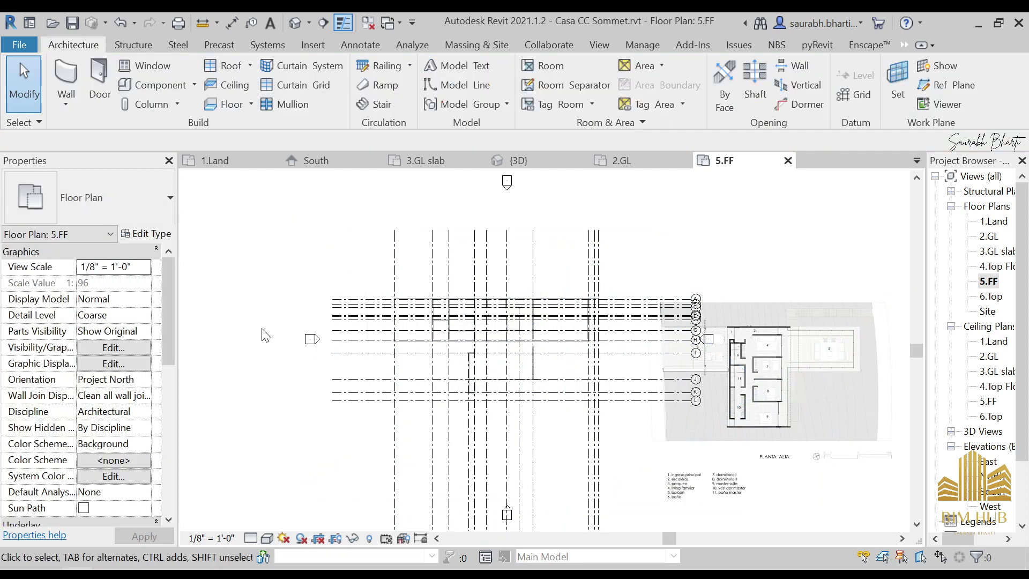
click(168, 402)
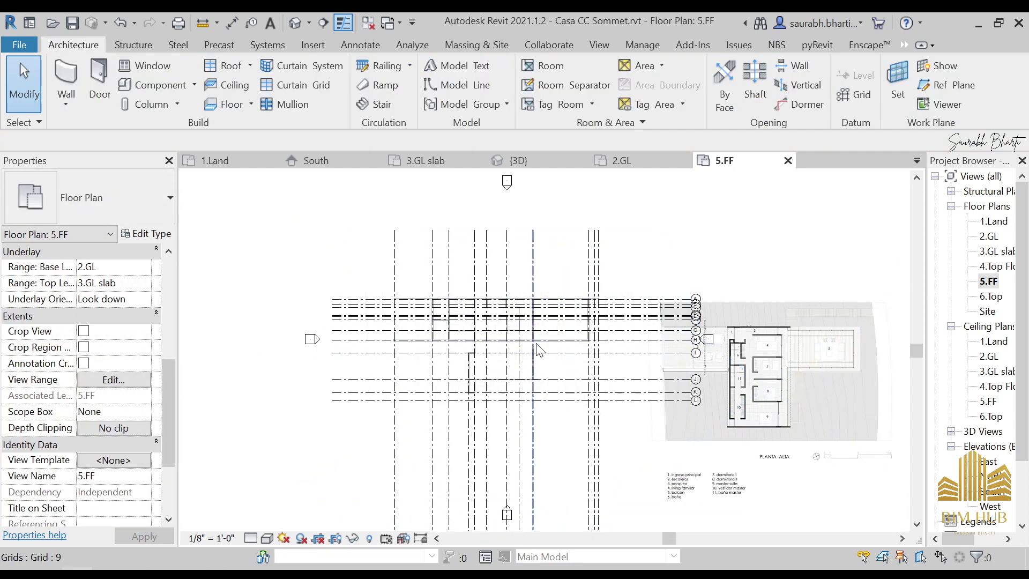
scroll(538, 336, up, 5)
middle_drag(505, 312, 561, 308)
scroll(453, 302, down, 5)
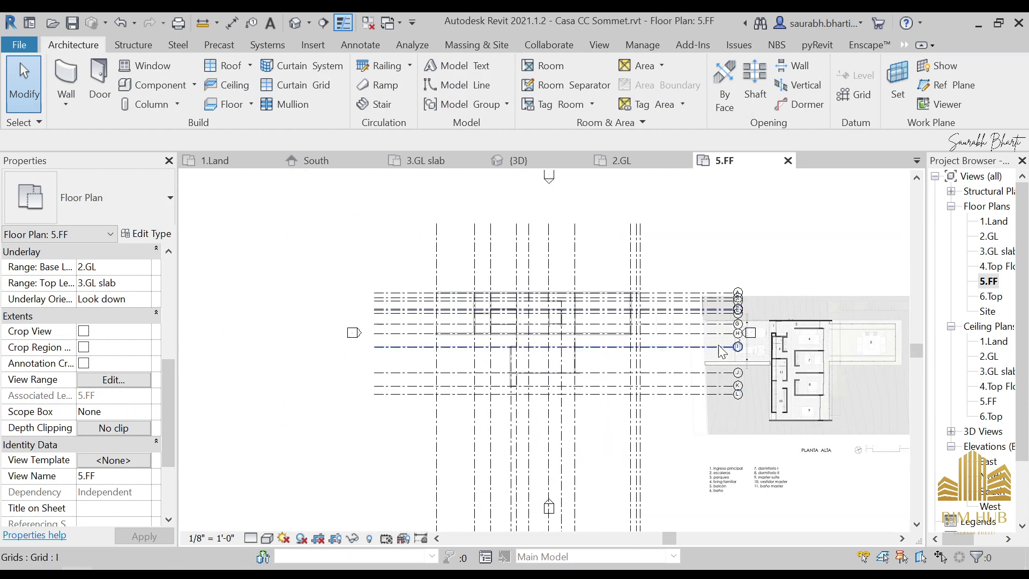
Step: Move the first floor plan image back over the grid, bringing its upper outer wall onto the uppermost horizontal grid line
drag(858, 376, 595, 363)
scroll(535, 318, up, 6)
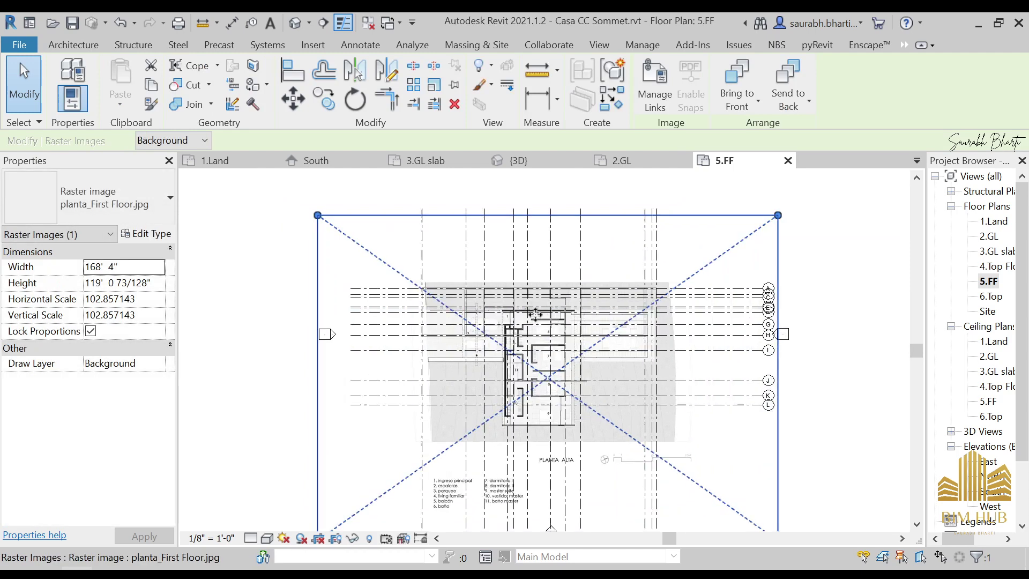
drag(551, 222, 544, 296)
scroll(537, 295, up, 2)
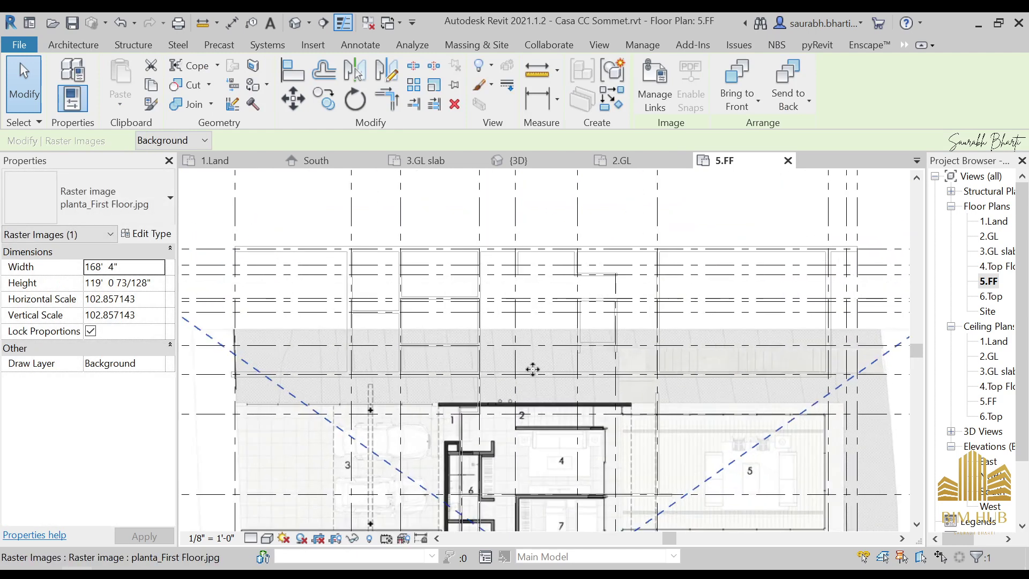
scroll(541, 391, up, 3)
drag(542, 391, 554, 298)
scroll(554, 298, down, 3)
middle_drag(579, 340, 625, 412)
scroll(599, 372, up, 5)
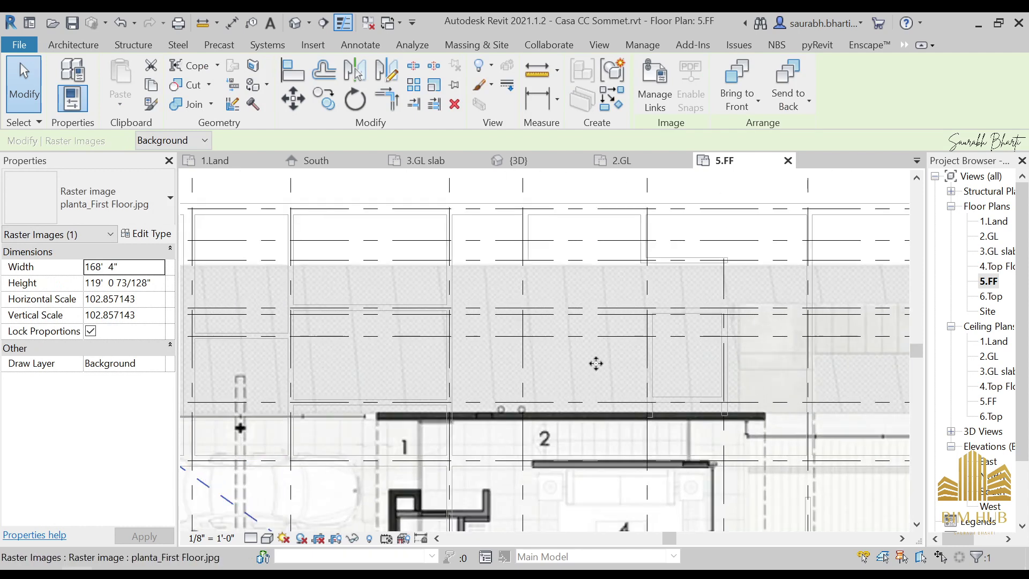
drag(596, 364, 594, 247)
drag(591, 301, 590, 267)
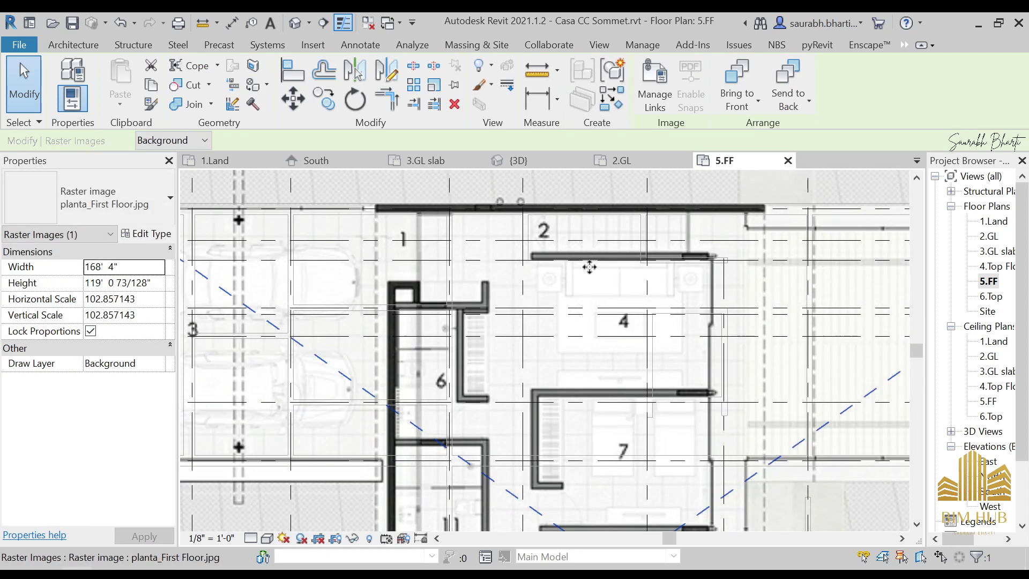
Step: Nudge the plan image vertically until the outer edge of its upper wall meets the uppermost horizontal grid line
key(Down)
key(Down)
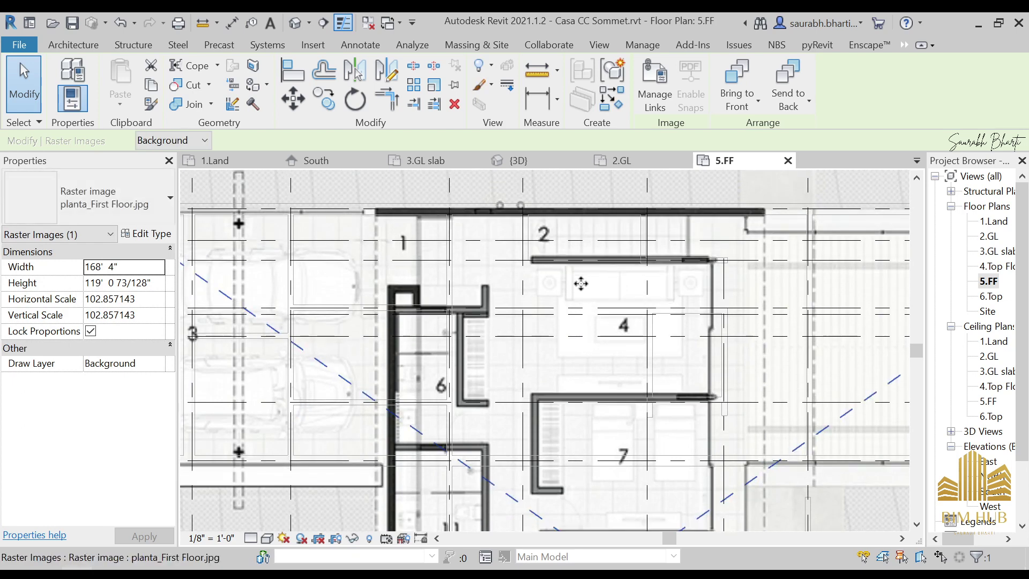
scroll(619, 259, up, 1)
middle_drag(622, 223, 523, 323)
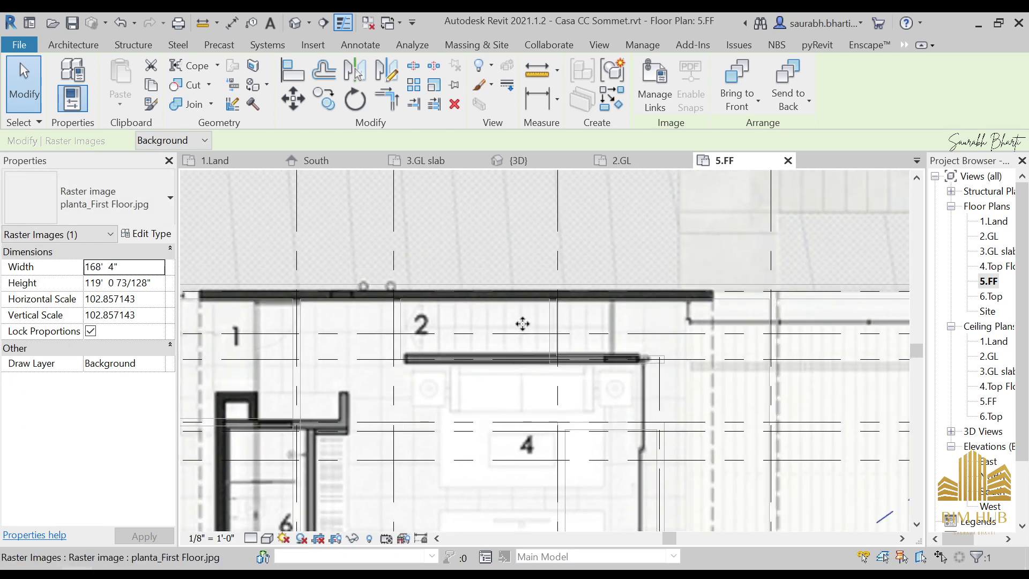
key(Up)
key(Up)
key(Down)
key(Down)
key(Down)
key(Down)
key(Down)
key(Down)
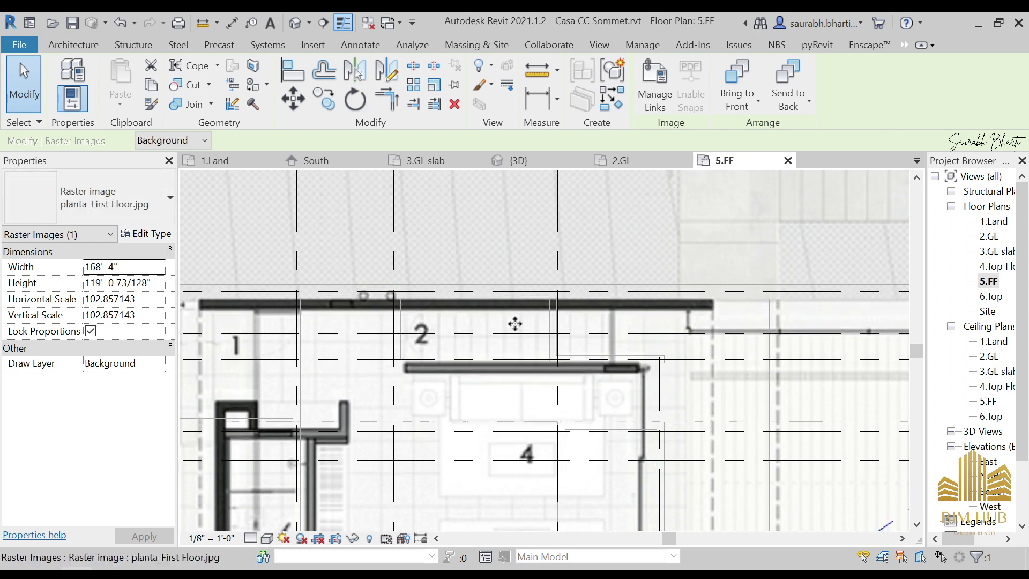
key(Up)
key(Up)
key(Up)
key(Up)
key(Up)
key(Up)
Step: Deselect the plan image and check its walls around rooms 3, 6 and 11 against the grid and underlay
scroll(531, 323, down, 6)
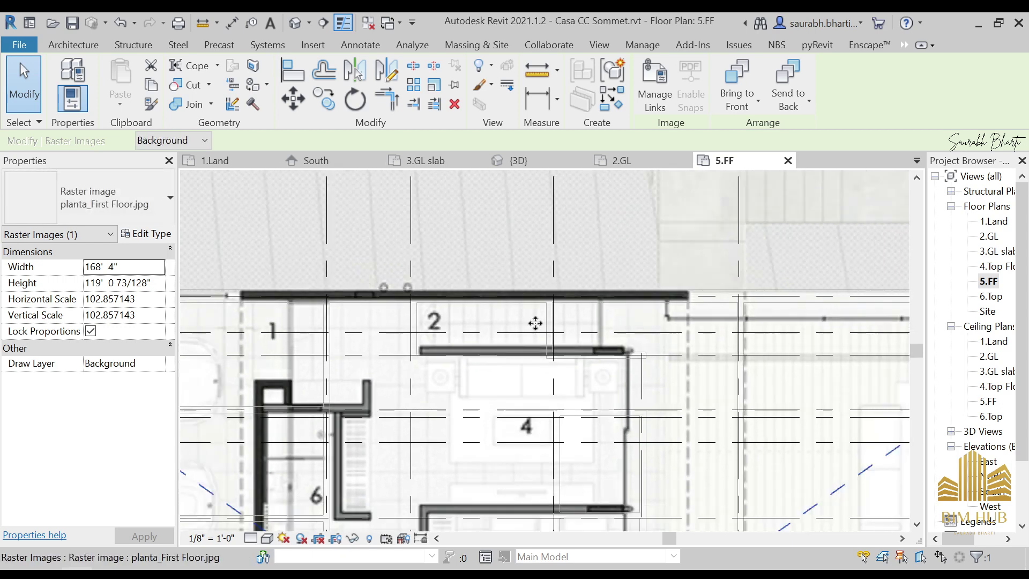
scroll(549, 306, down, 2)
middle_drag(592, 329, 639, 292)
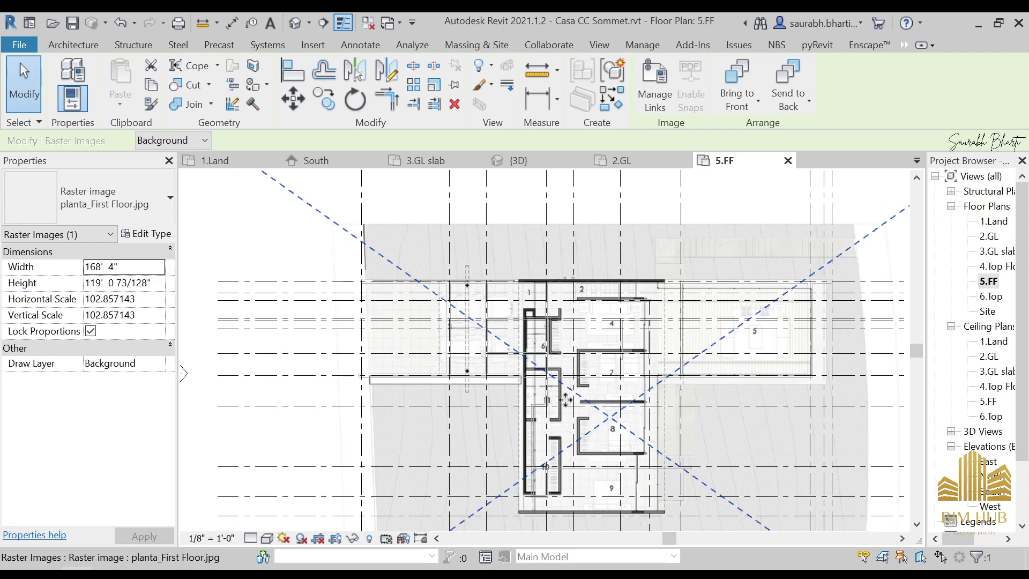
key(Escape)
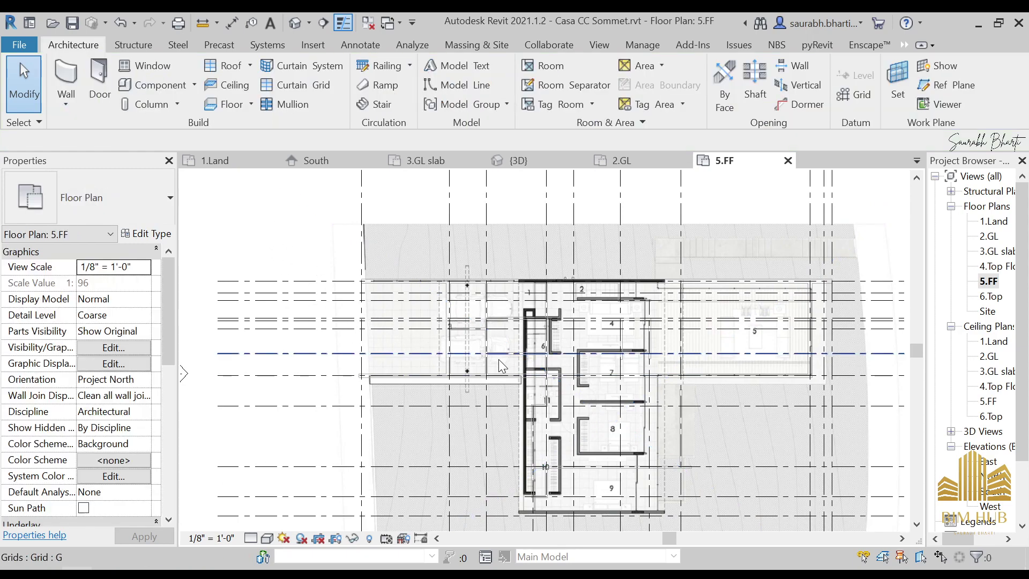
scroll(497, 365, up, 5)
scroll(497, 365, down, 3)
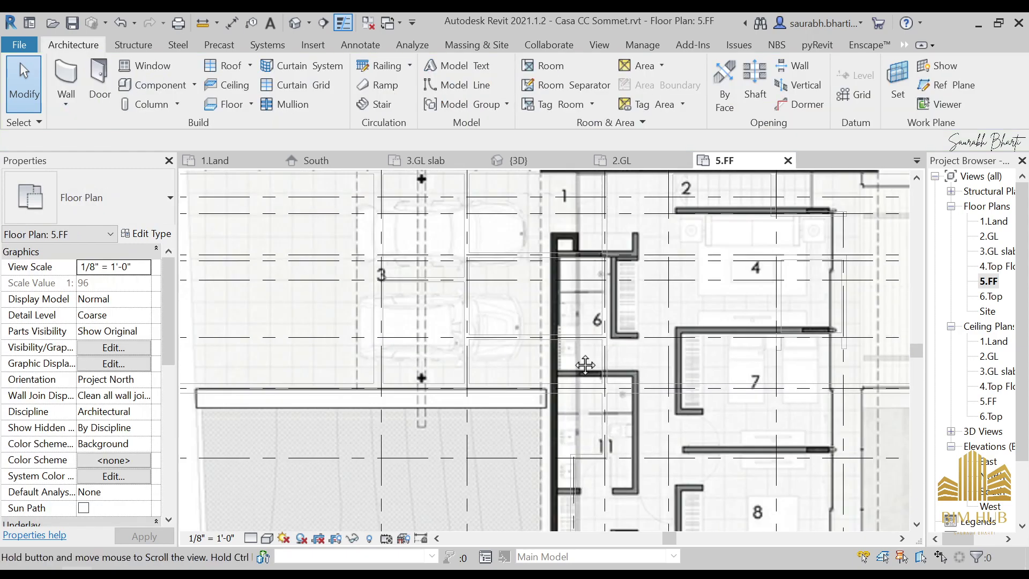
scroll(558, 360, up, 1)
scroll(555, 355, down, 4)
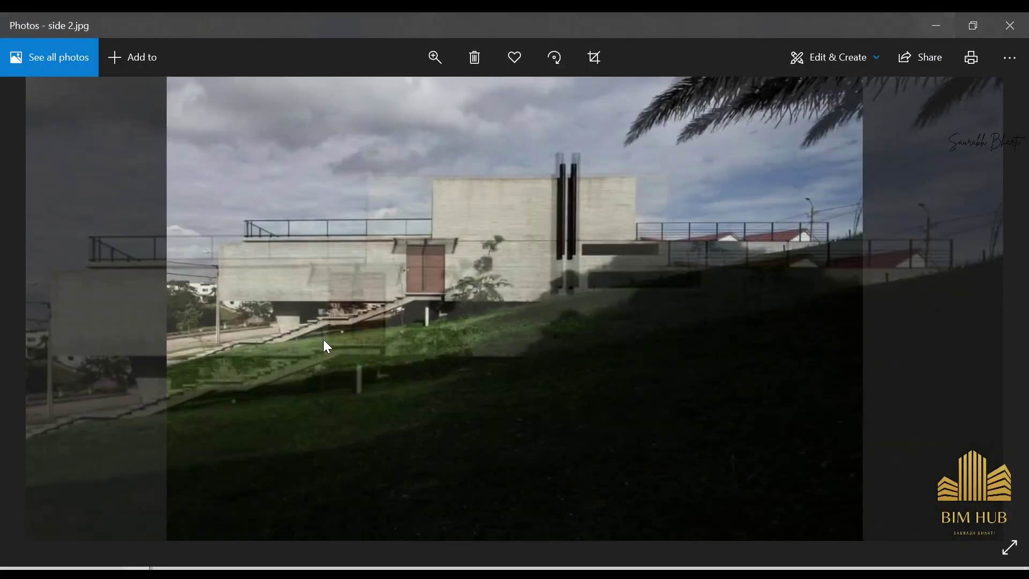
Step: Switch to Photos, view Side 3.jpg and examine the parking side of the house closely in Side Day.jpg
key(Right)
key(Right)
key(Left)
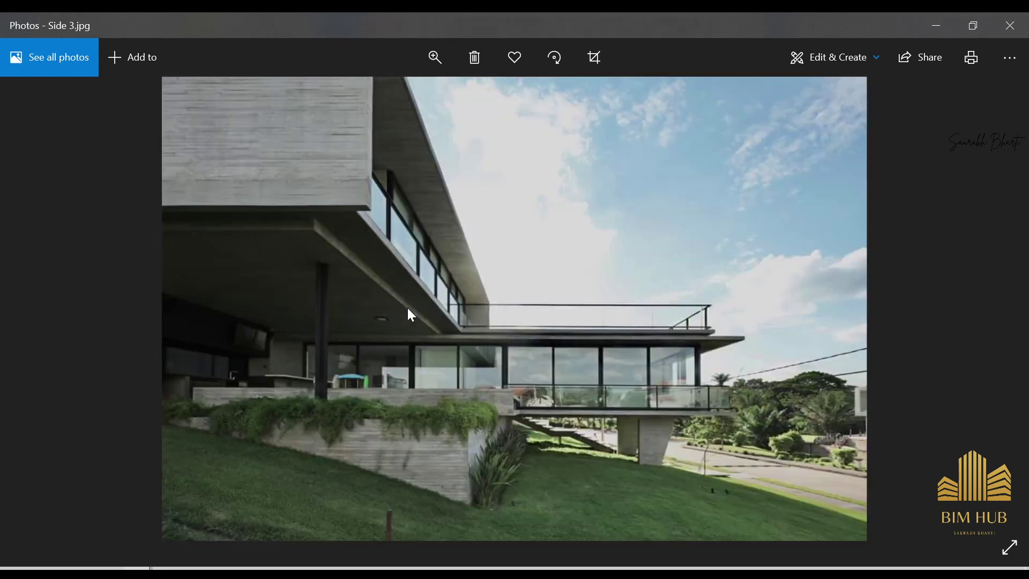
key(Right)
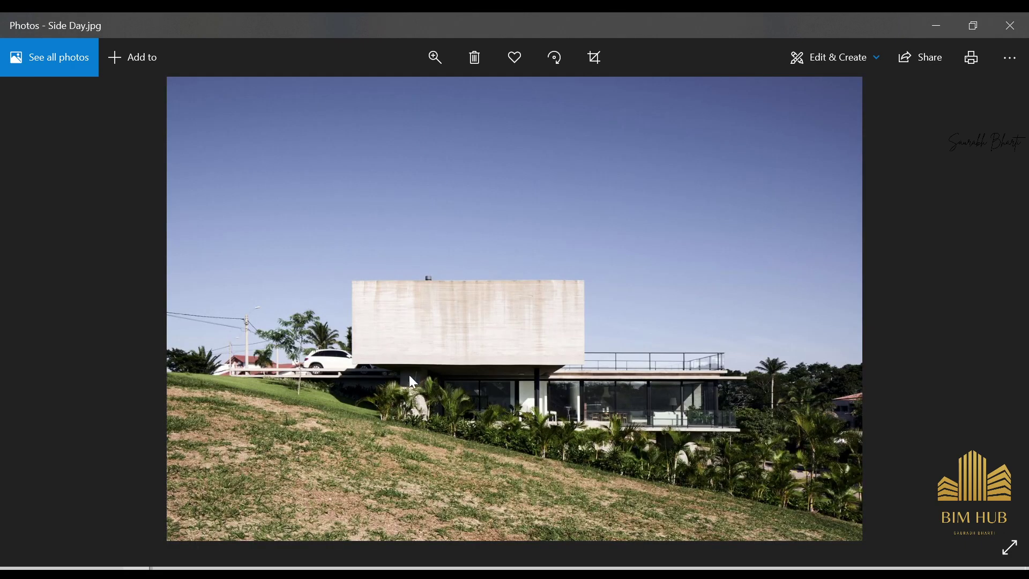
scroll(409, 374, up, 3)
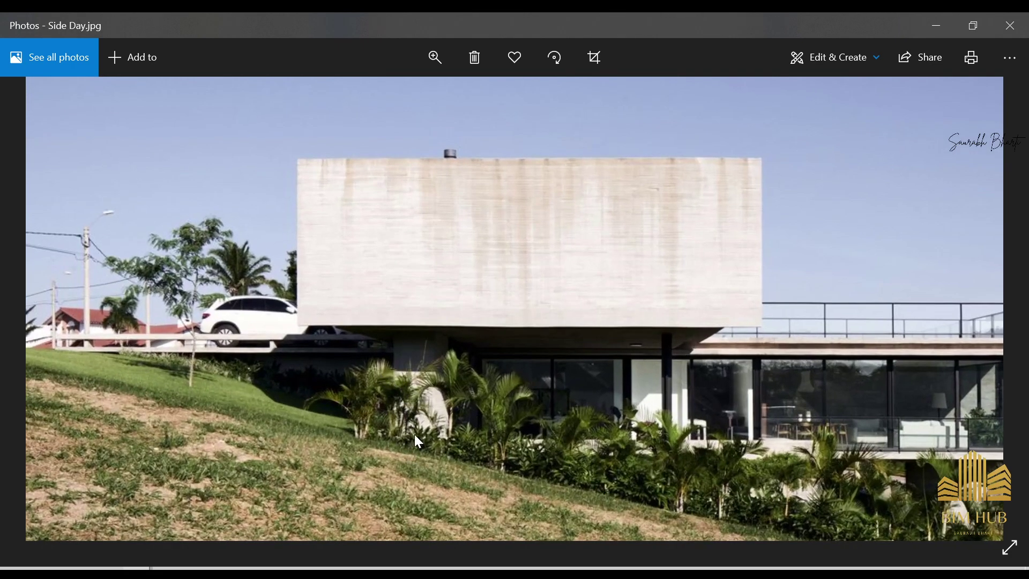
key(Left)
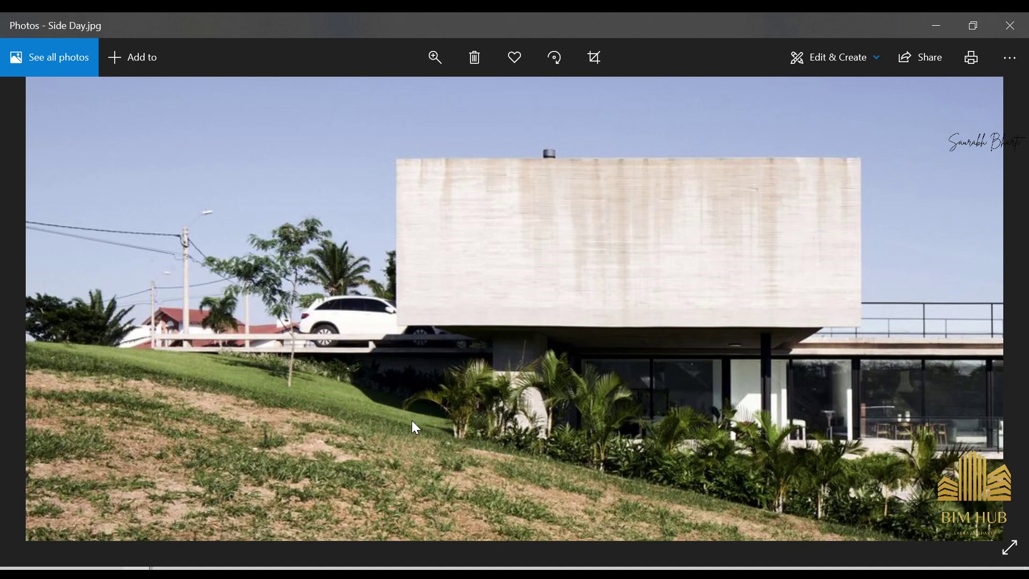
scroll(423, 418, down, 3)
Step: Go back past Side 3.jpg to Front_n.jpg to examine the front balcony and the overhanging upper floor
key(Left)
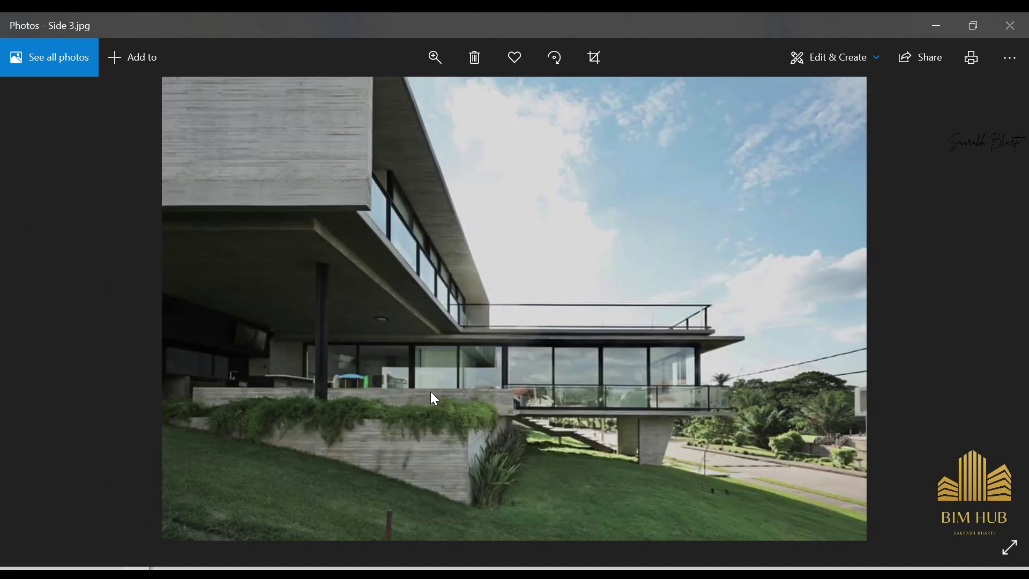
key(Left)
key(Left)
key(Left)
key(Left)
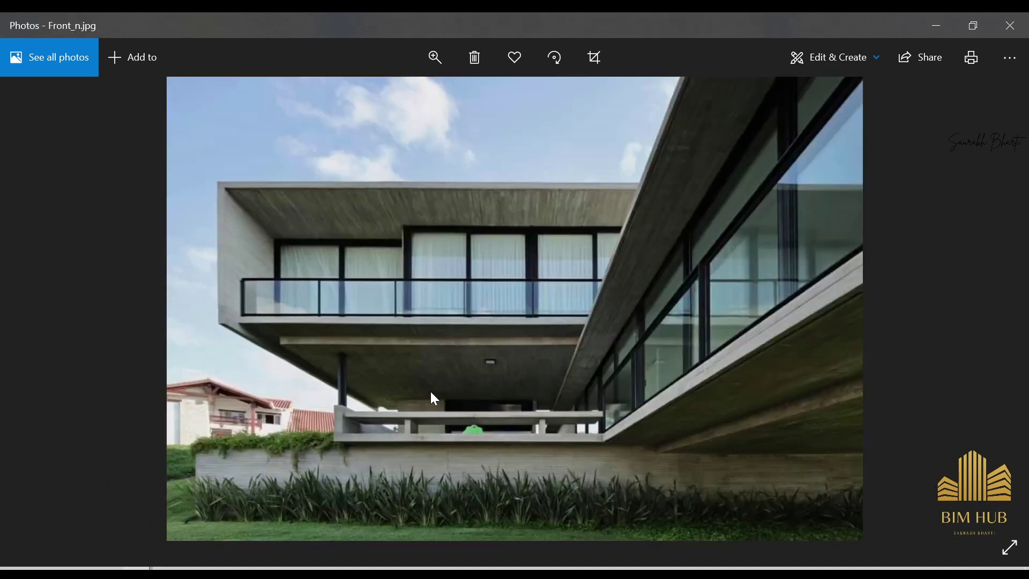
Step: Browse back through Side Day.jpg and side LEft.jpg to side.jpg, examining the house's side elevations and overhanging volumes
key(Left)
key(Left)
key(Left)
key(Left)
key(Left)
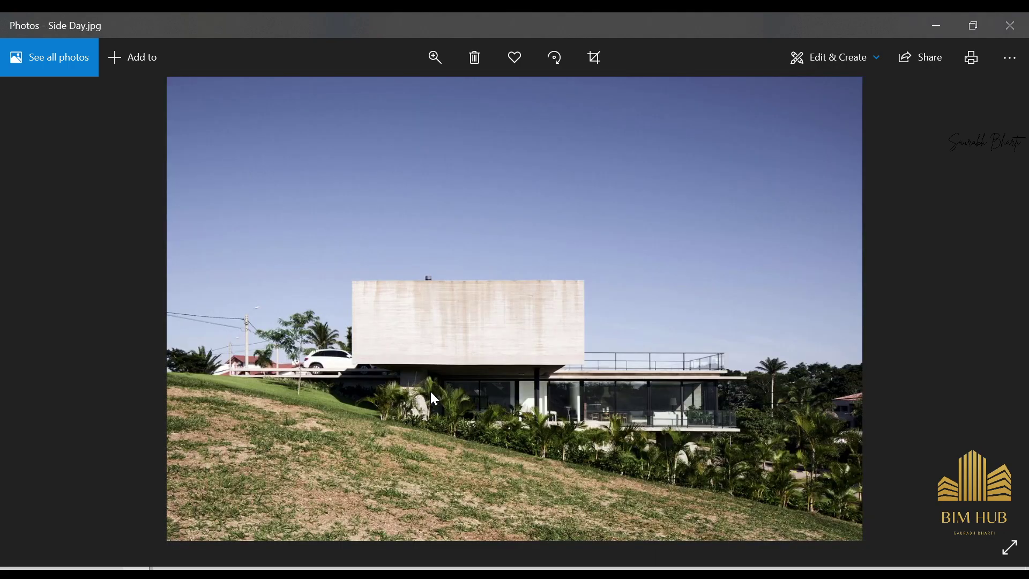
key(Right)
key(Left)
key(Left)
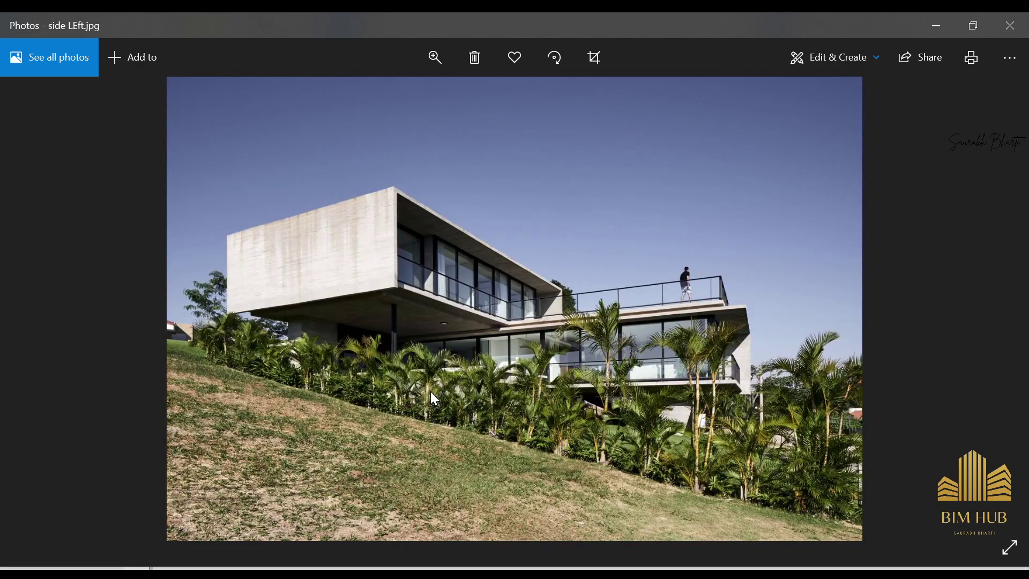
double_click(406, 362)
double_click(357, 358)
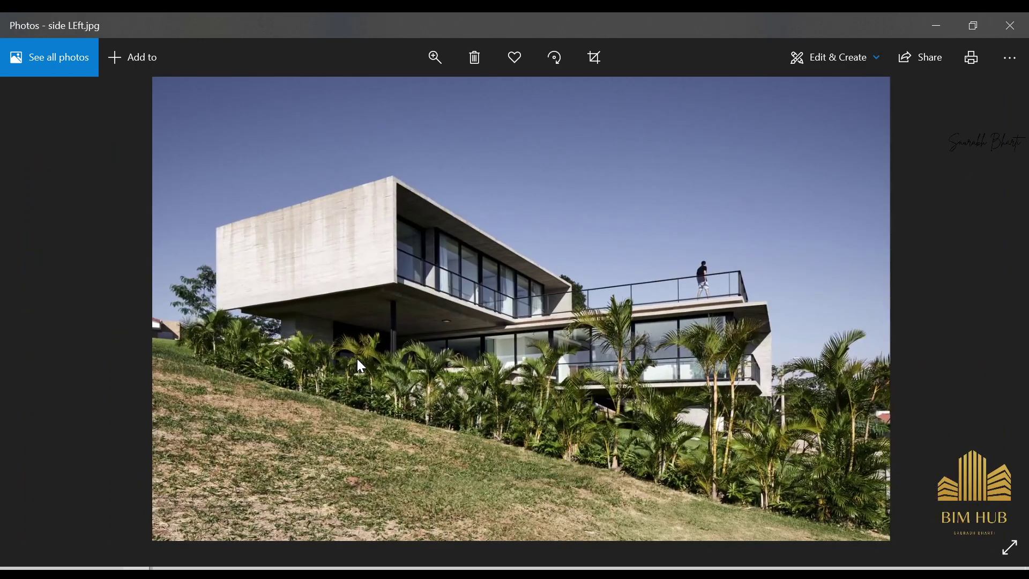
key(Left)
key(Left)
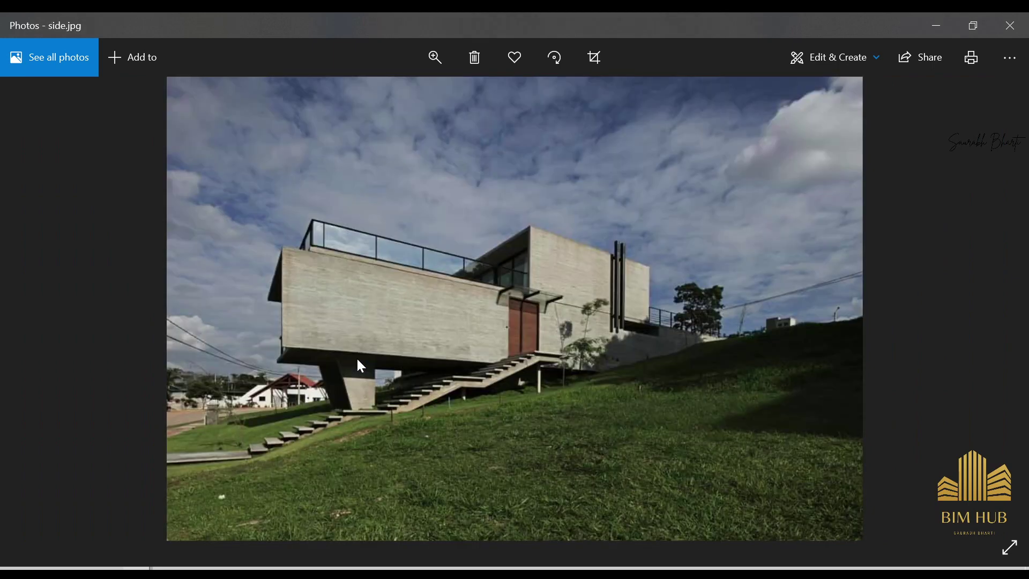
Step: Open the Plan And Section drawings and examine Section_2.jpg closely around the parking slab and the floor levels
click(951, 28)
key(alt+Tab)
key(alt+Tab)
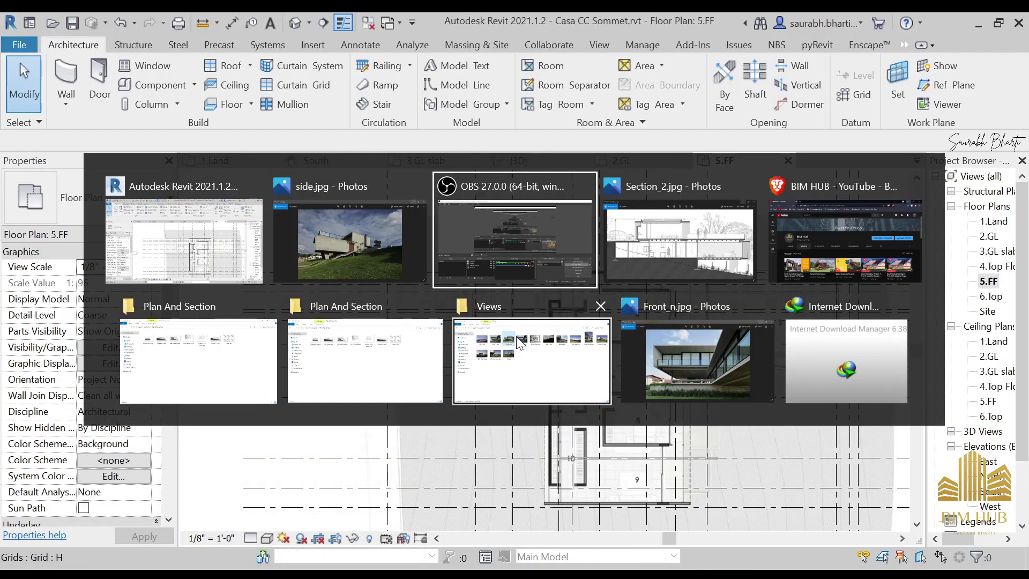
click(519, 343)
click(495, 336)
key(alt+Left)
key(alt+Left)
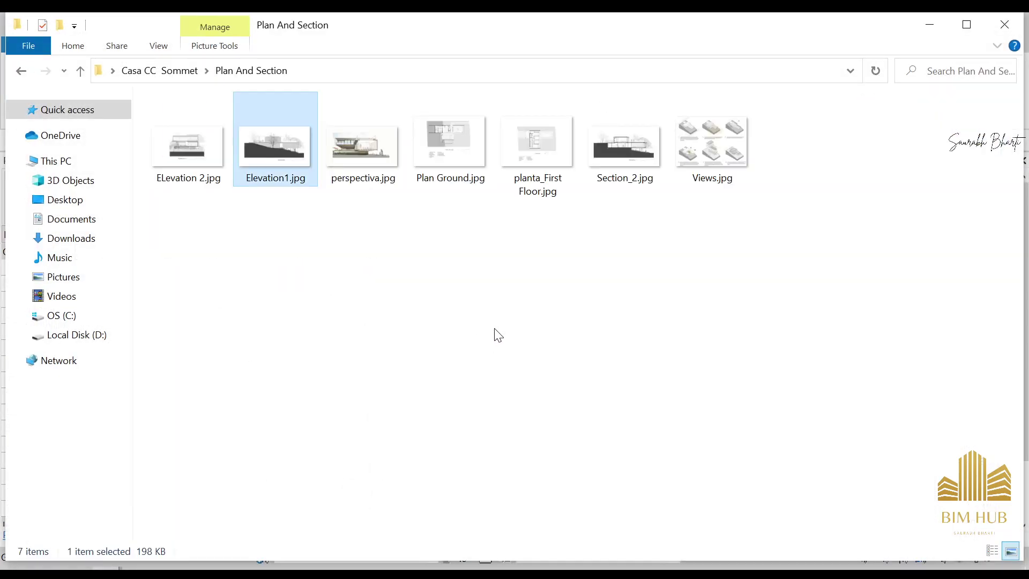
key(Right)
key(Return)
key(Right)
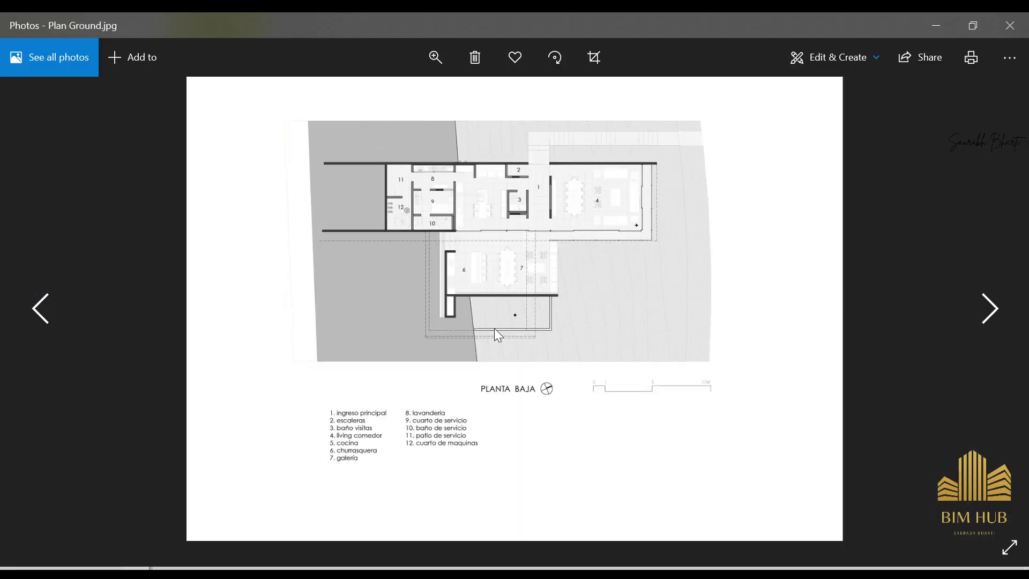
key(Right)
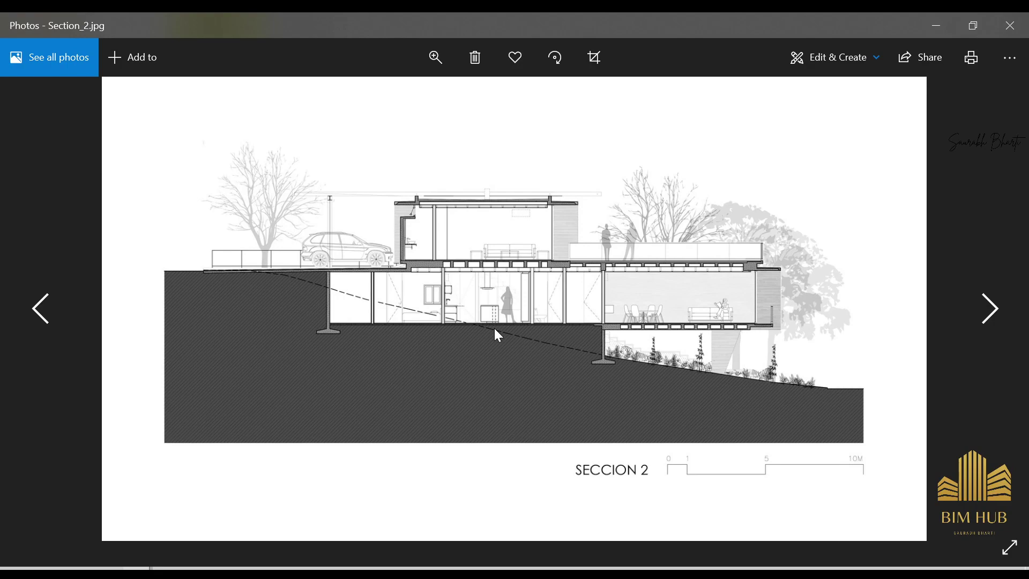
ctrl+scroll(432, 298, up, 3)
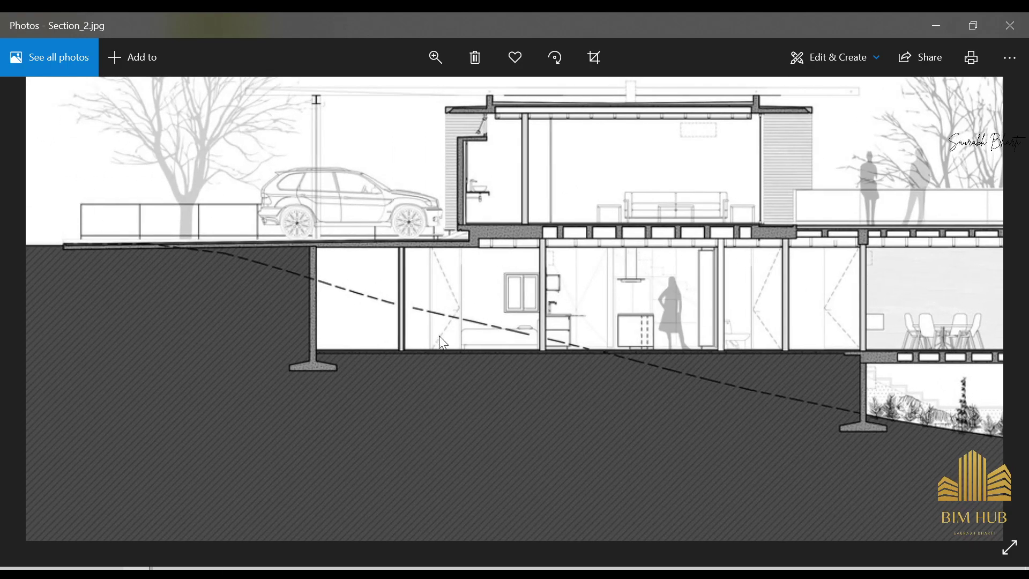
drag(470, 329, 356, 350)
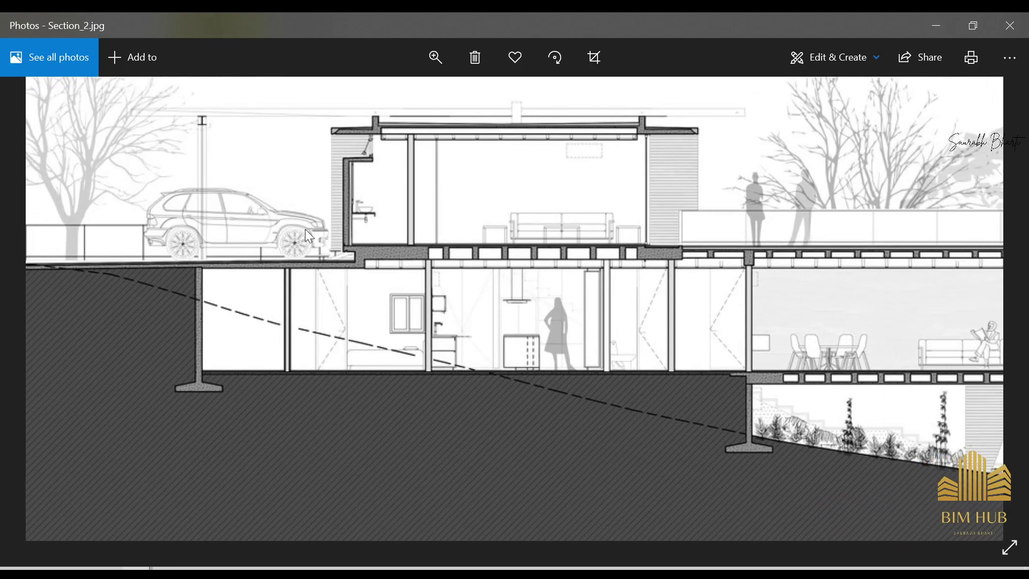
ctrl+scroll(349, 346, down, 5)
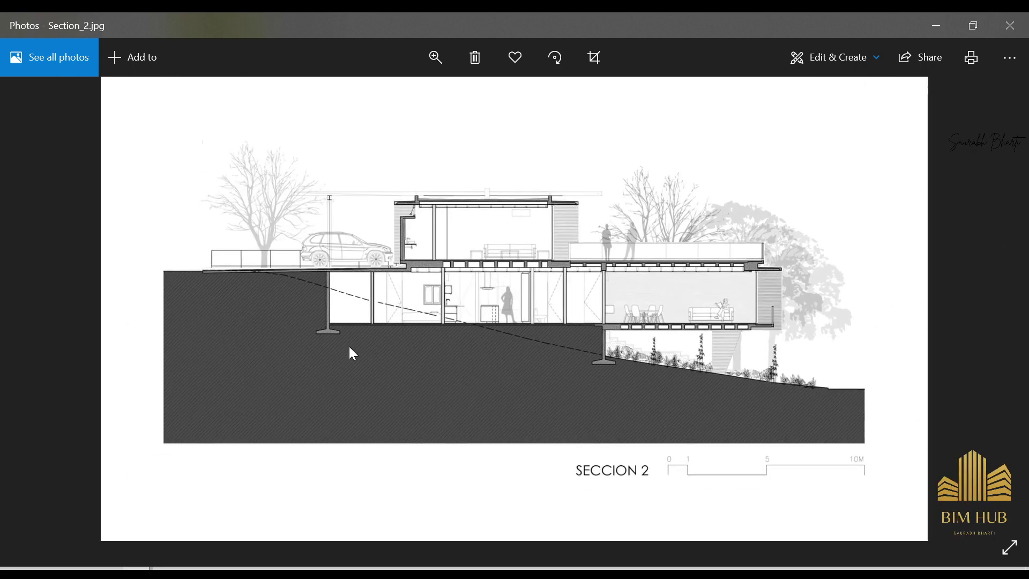
key(Right)
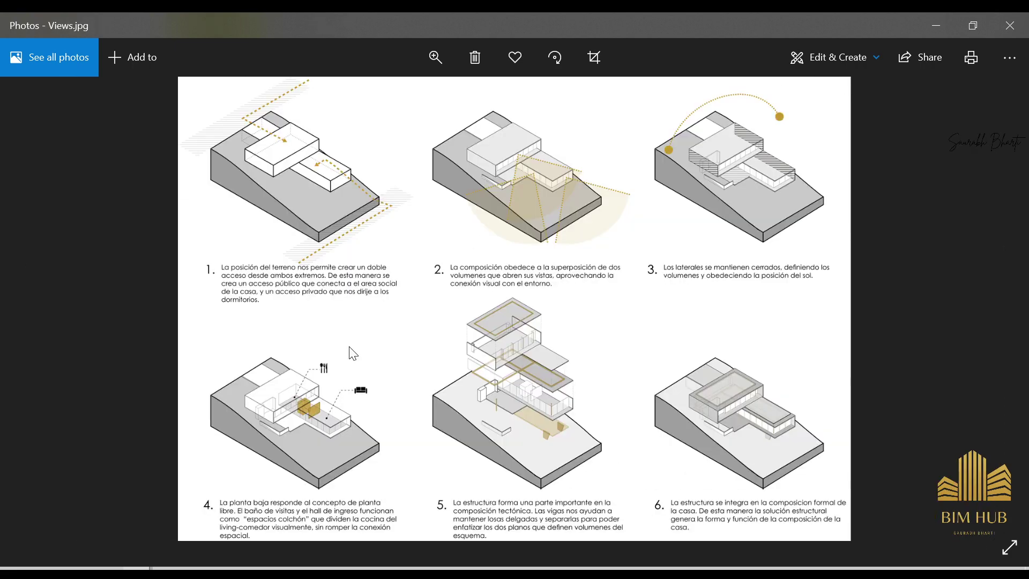
key(Left)
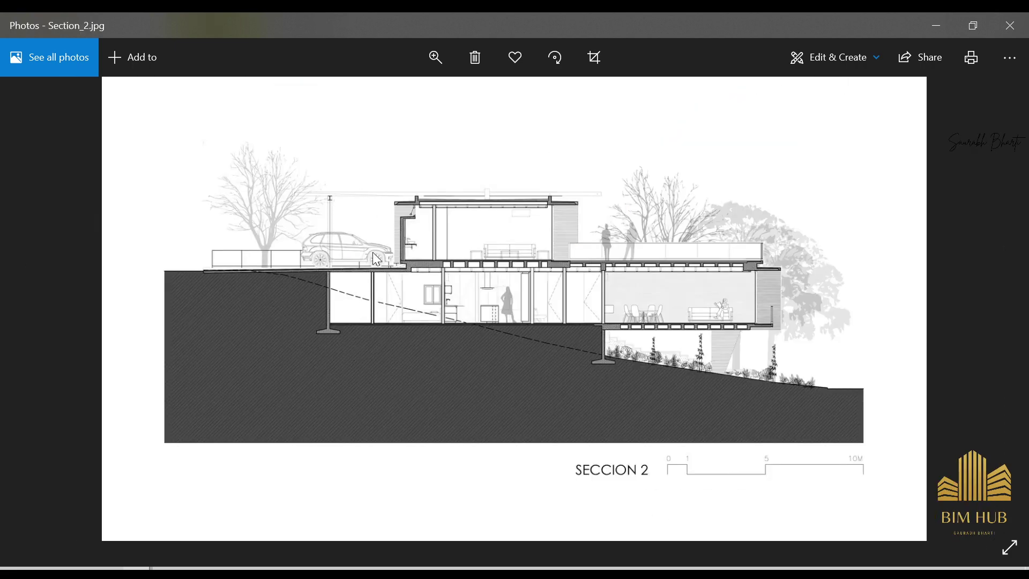
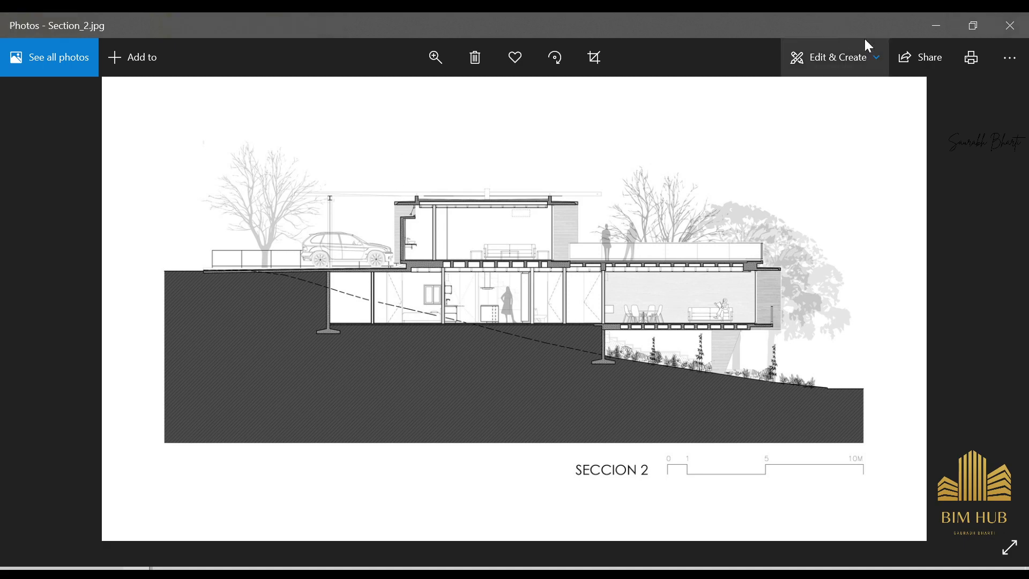
Step: Switch back to Revit and select the planta_First Floor.jpg image in the 5.FF floor plan
click(926, 32)
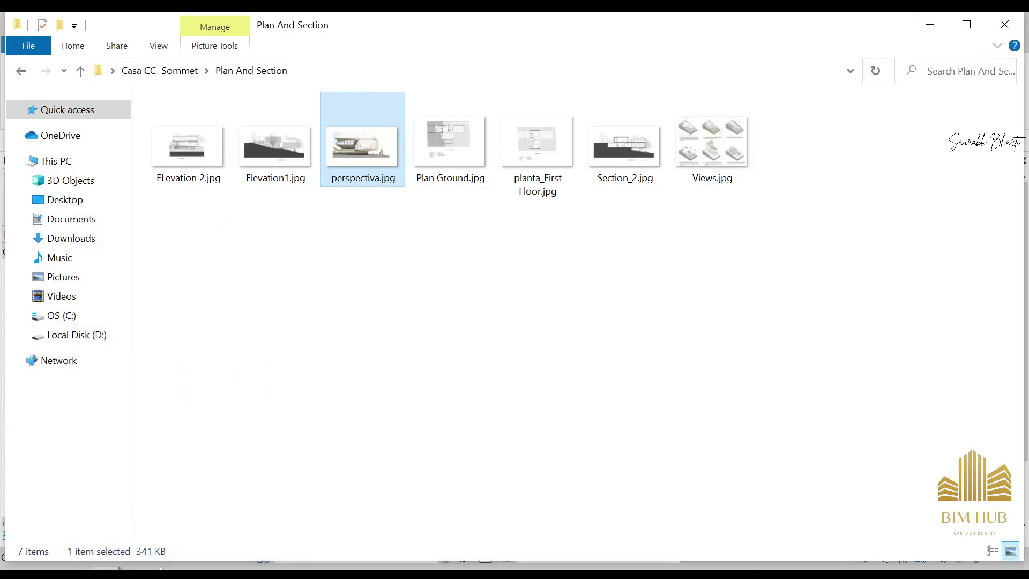
key(alt+Tab)
key(Tab)
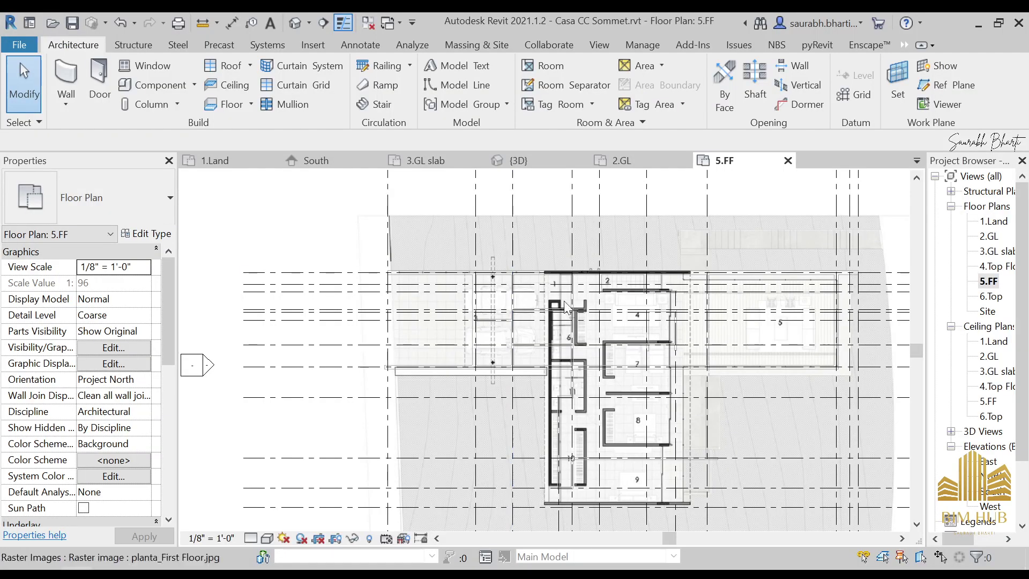
scroll(593, 230, down, 2)
middle_drag(729, 232, 699, 297)
click(698, 297)
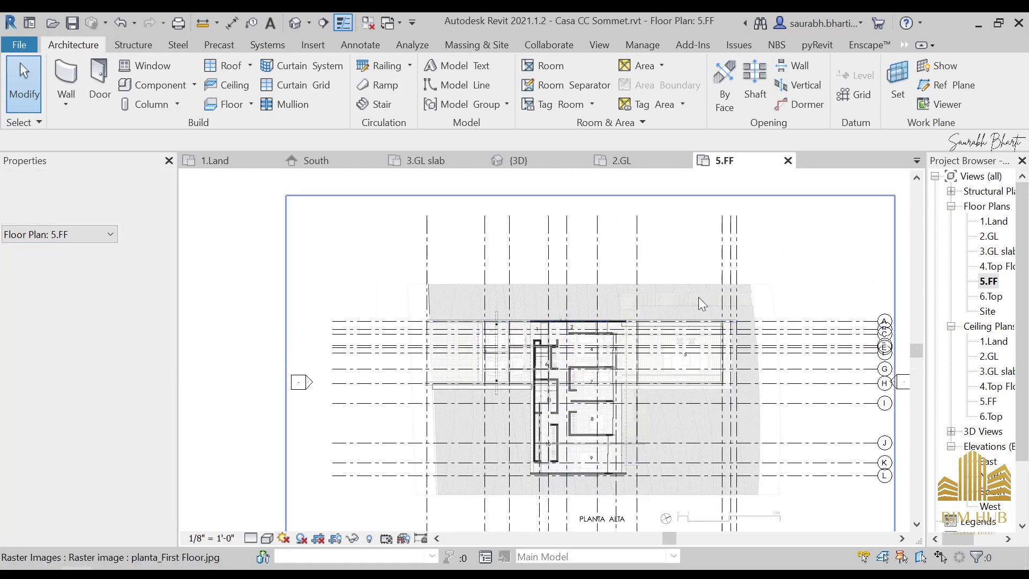
click(664, 224)
scroll(381, 238, up, 2)
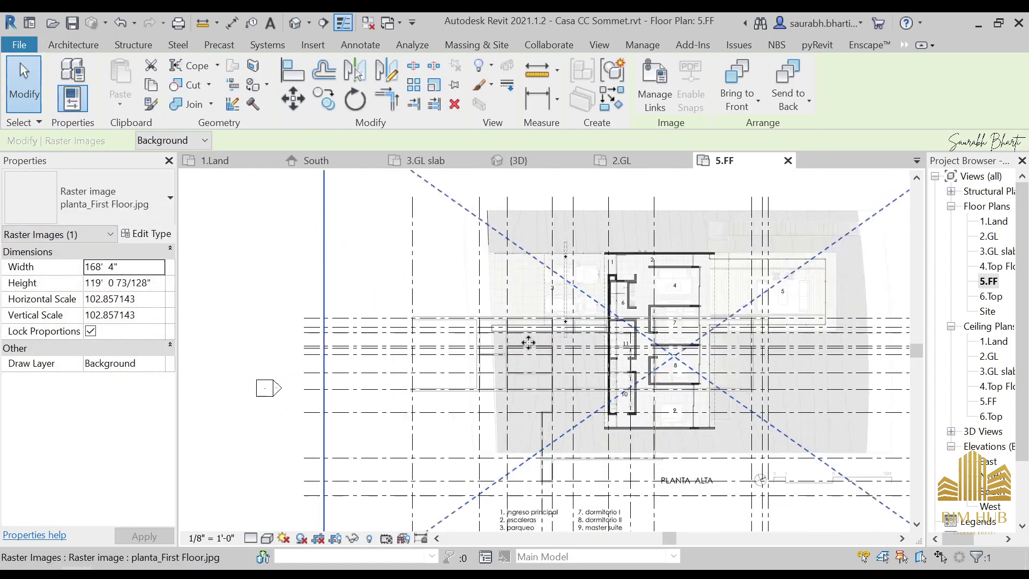
Step: Move the plan image aside and examine the exposed 2.GL underlay walls against the grid
drag(382, 238, 597, 220)
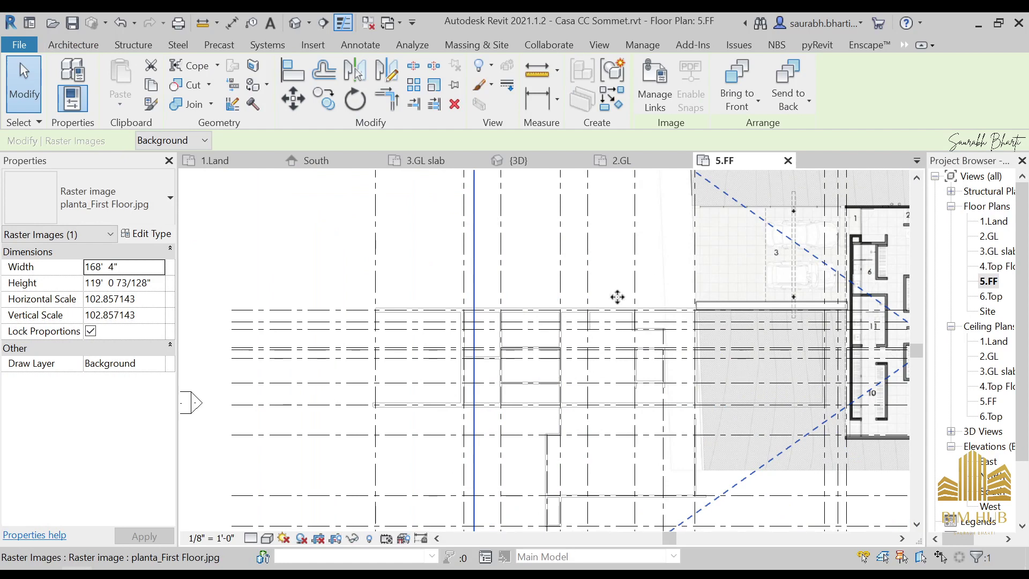
scroll(629, 328, up, 4)
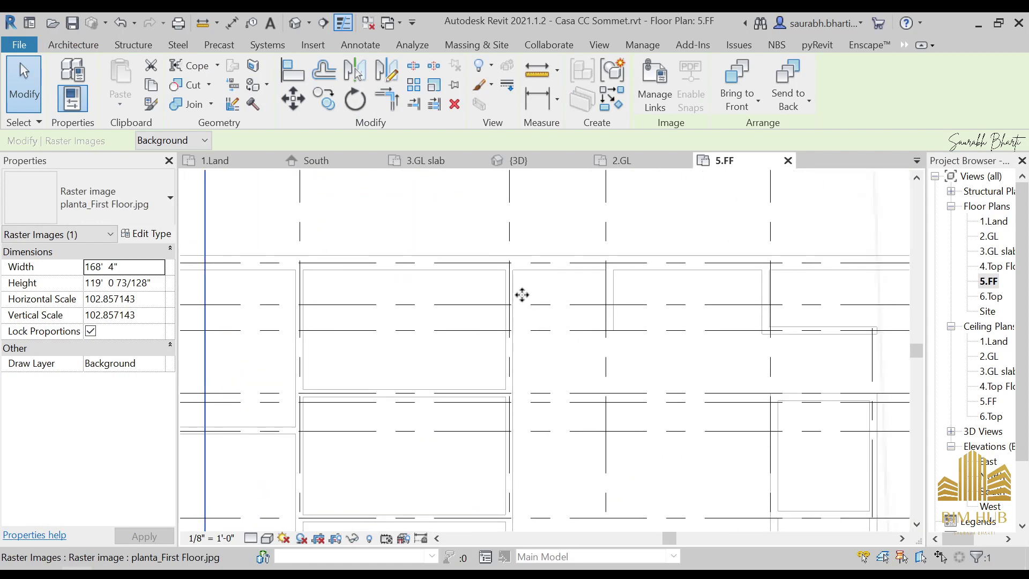
scroll(522, 294, down, 3)
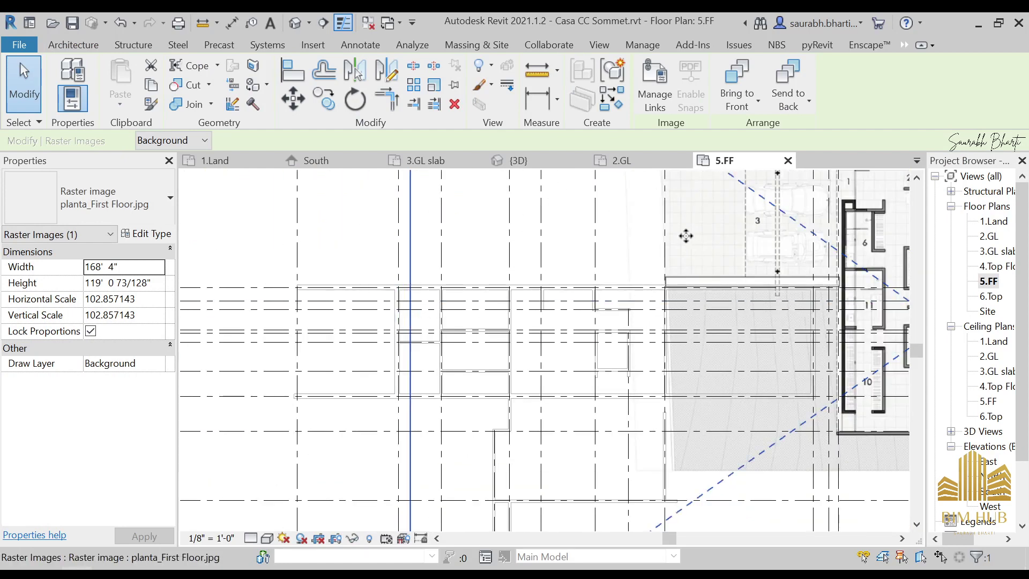
Step: Move the plan image back over the grid and nudge it left until its long wall nears the second vertical grid line
drag(686, 235, 374, 287)
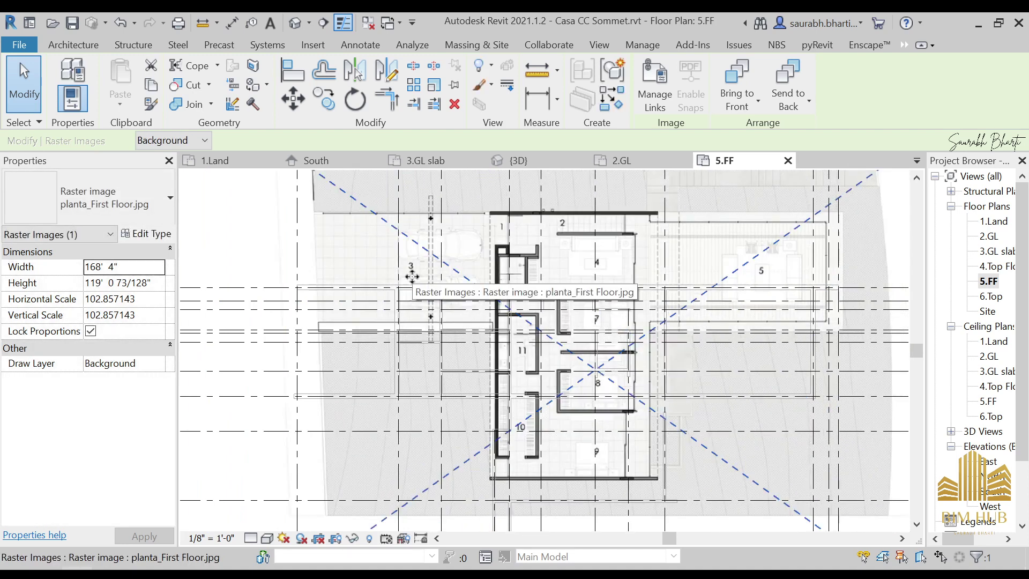
key(Left)
key(Left)
key(Left)
key(Left)
key(Left)
key(Left)
key(Left)
key(Left)
key(Left)
key(Left)
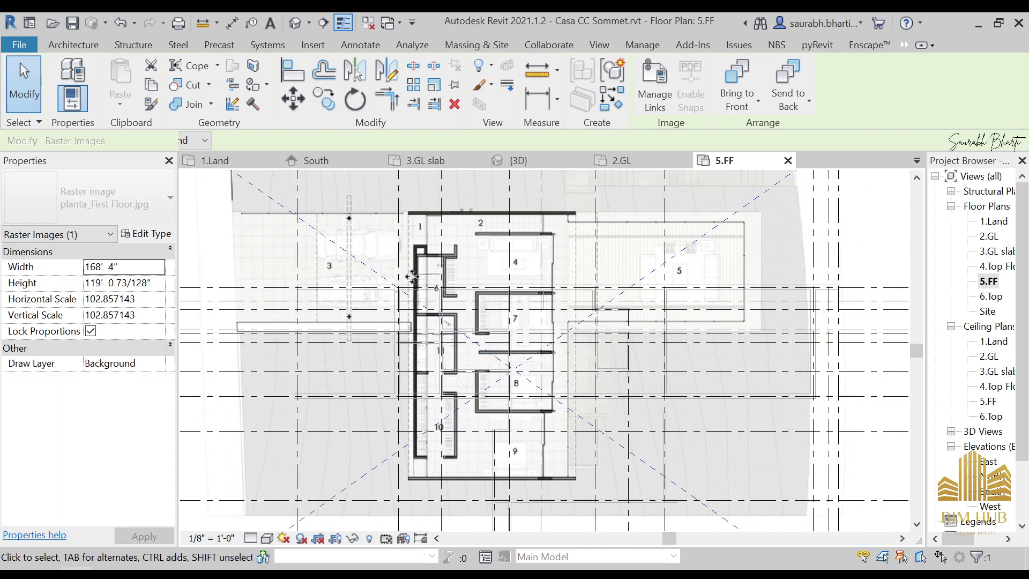
key(Left)
key(Down)
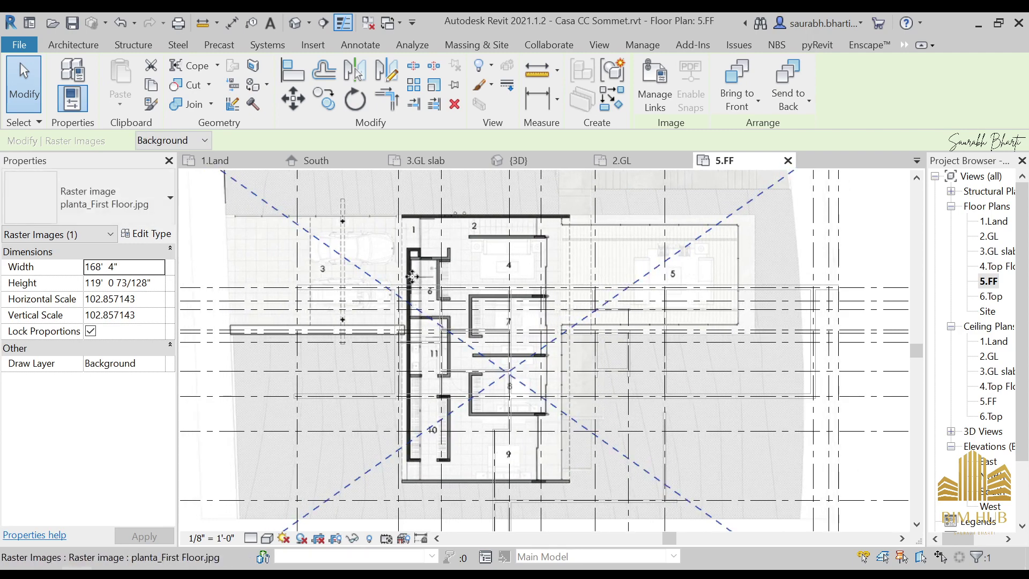
Step: Finely nudge the plan image left until the long wall beside rooms 6 and 11 lines up with the second vertical grid line
scroll(401, 290, up, 5)
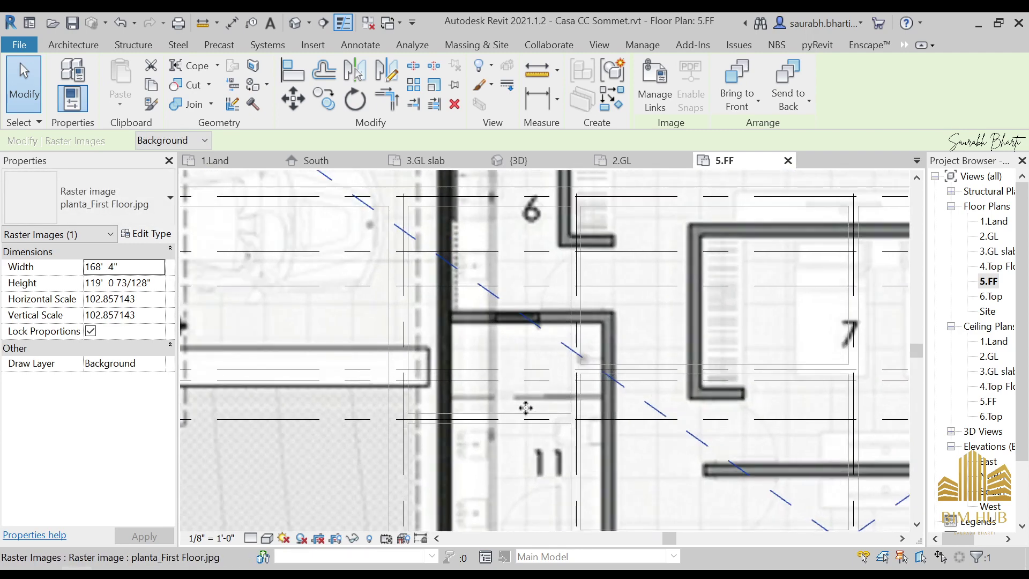
key(Left)
key(Left)
key(Left)
key(Left)
key(Left)
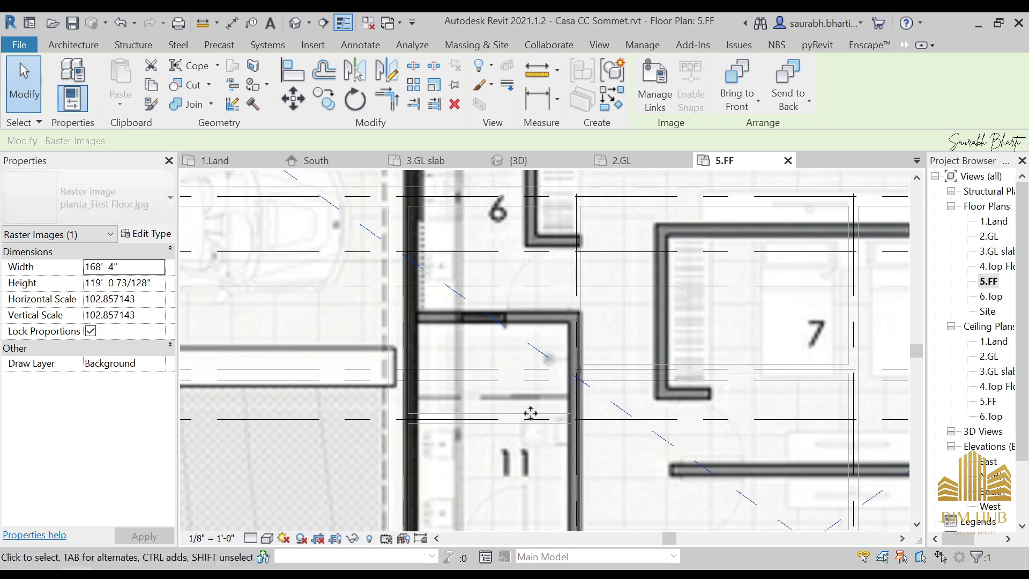
Step: Nudge the plan image down until its upper wall comes close to the uppermost horizontal grid line
key(Down)
key(Down)
key(Down)
key(Down)
key(Down)
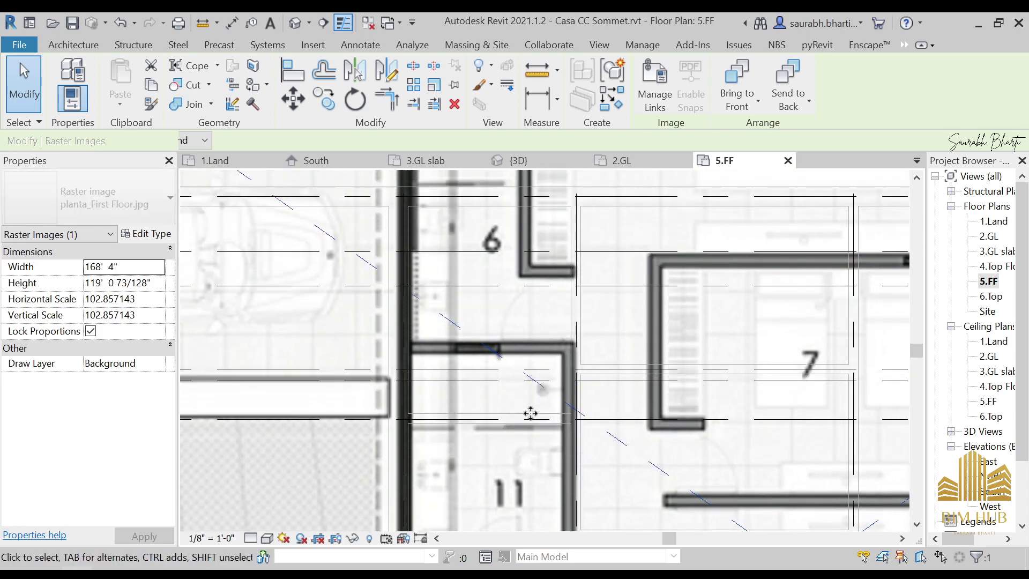
key(Down)
key(Down)
key(Down)
key(Down)
key(Down)
key(Down)
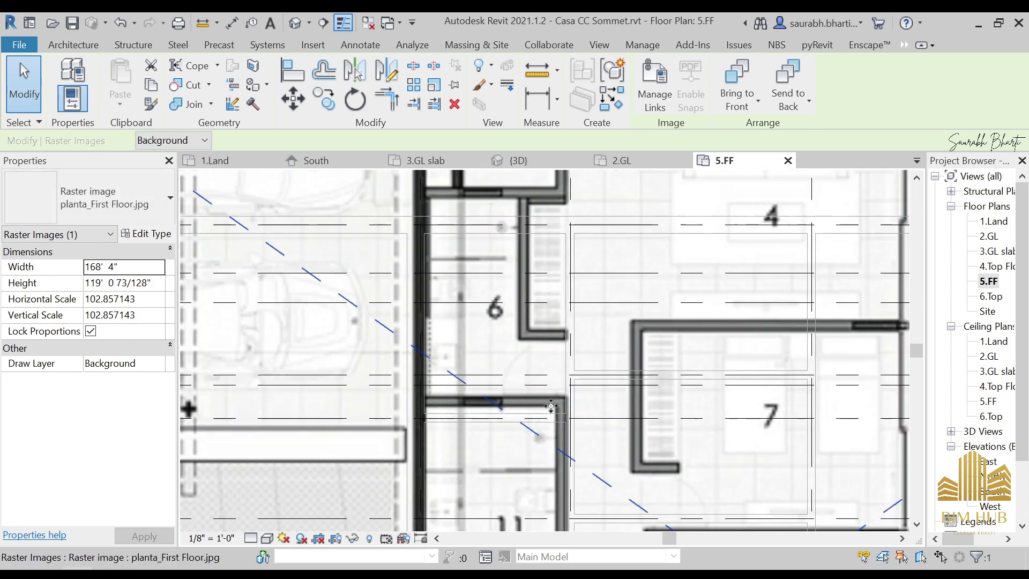
scroll(529, 413, down, 5)
scroll(567, 393, down, 1)
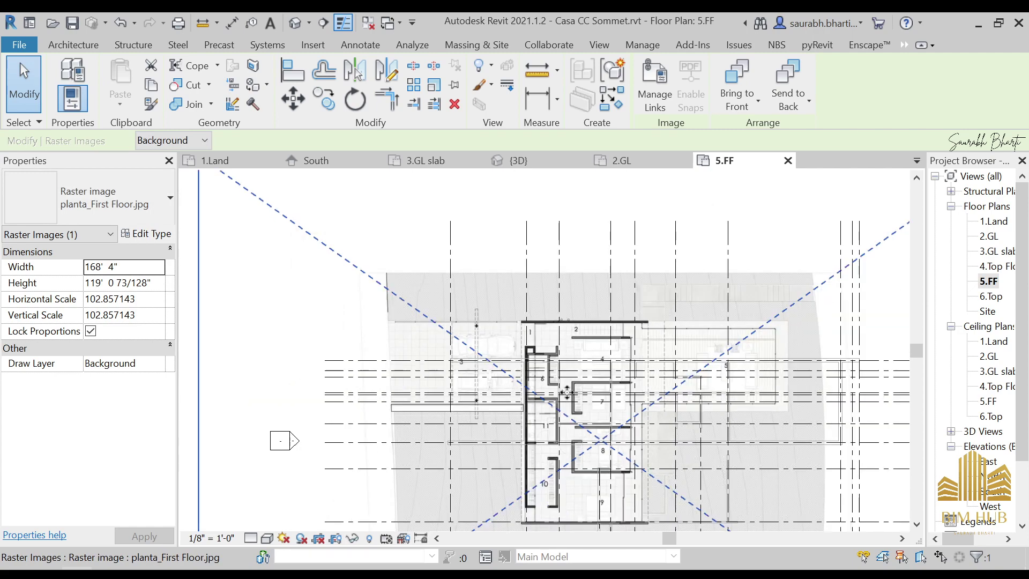
key(Down)
key(Down)
key(Down)
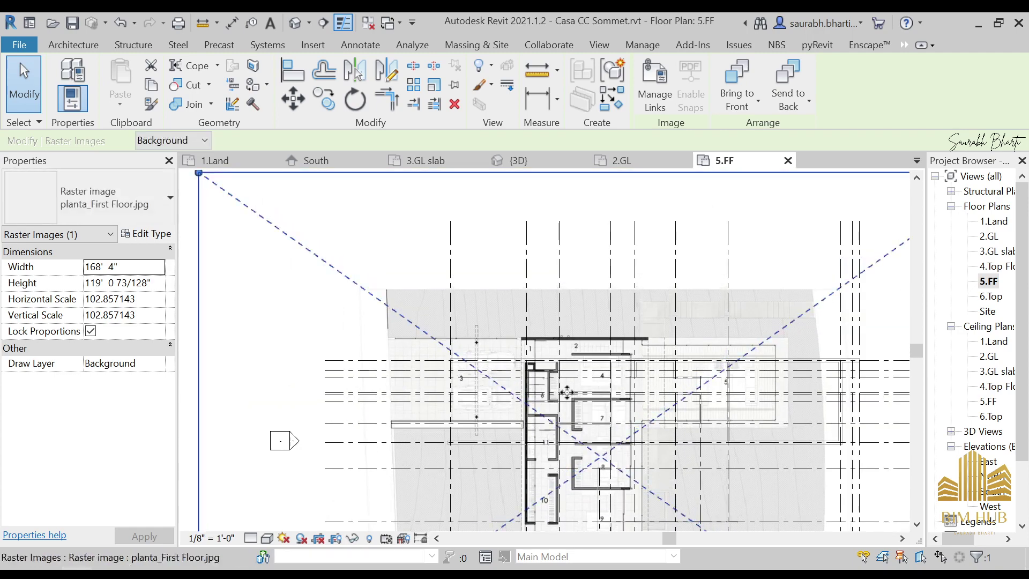
key(Down)
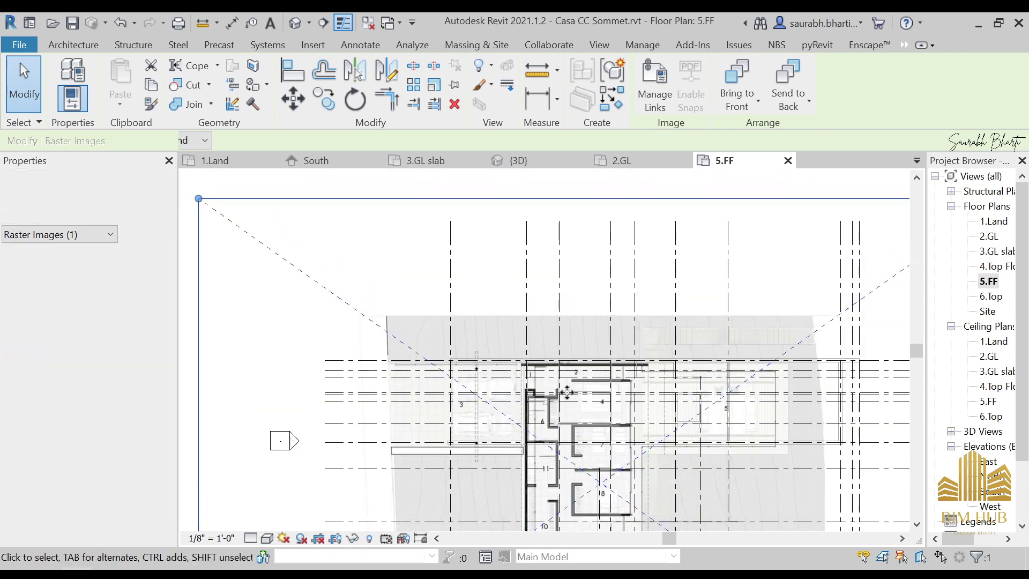
Step: Finely nudge the plan image down until the outer edge of its upper wall meets the underlay's outer wall line
scroll(541, 347, up, 3)
scroll(541, 348, up, 4)
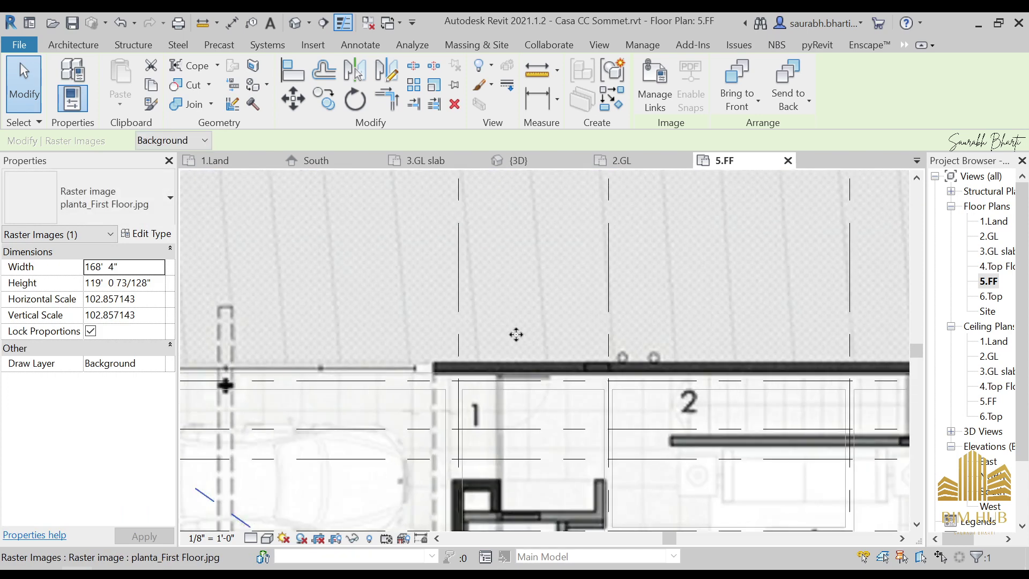
key(Down)
key(Down)
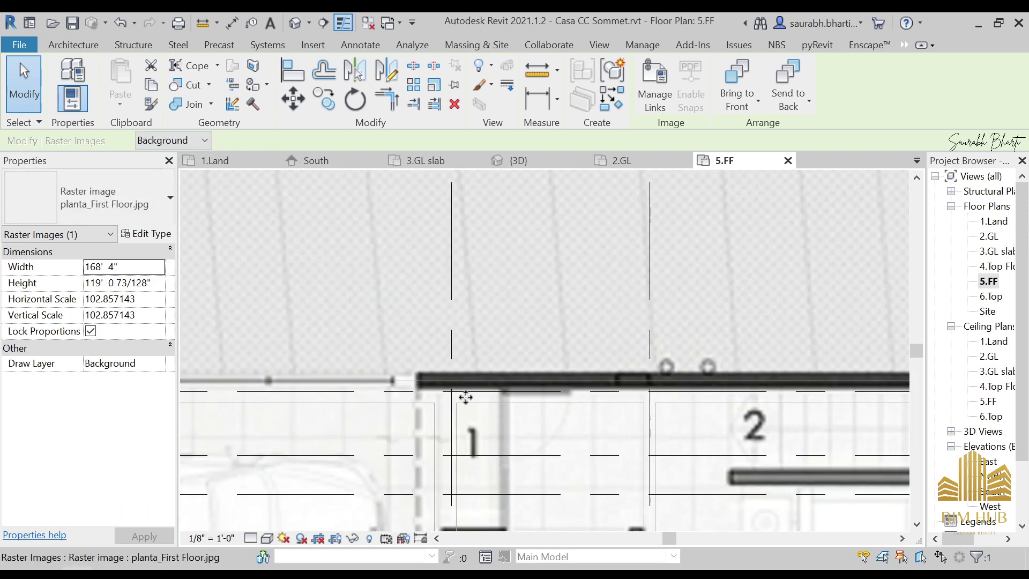
scroll(466, 397, down, 3)
scroll(438, 407, up, 5)
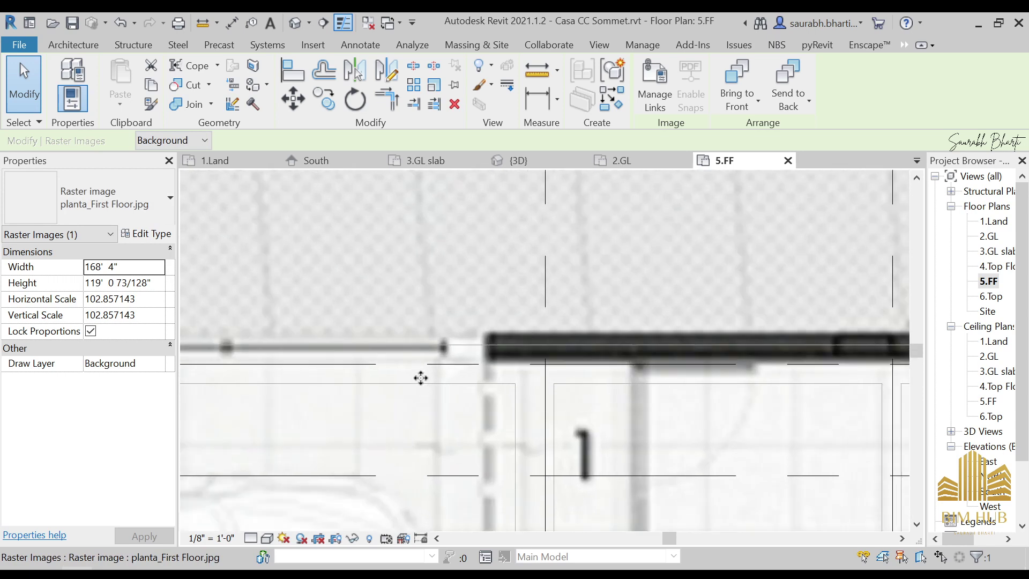
key(Down)
key(Down)
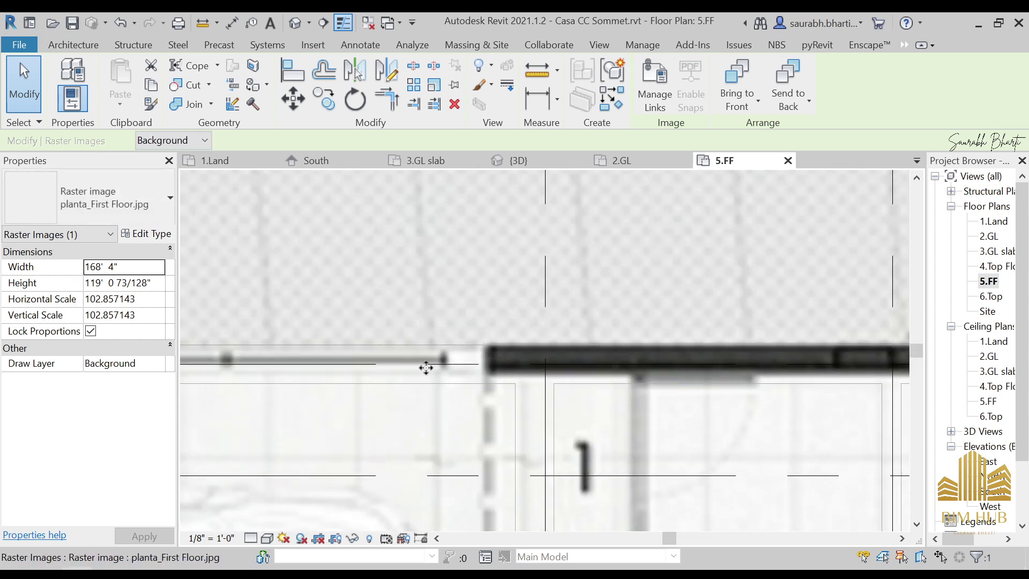
Step: Nudge the plan image slightly down and left to bring its upper wall onto the uppermost horizontal grid line
key(Down)
key(Left)
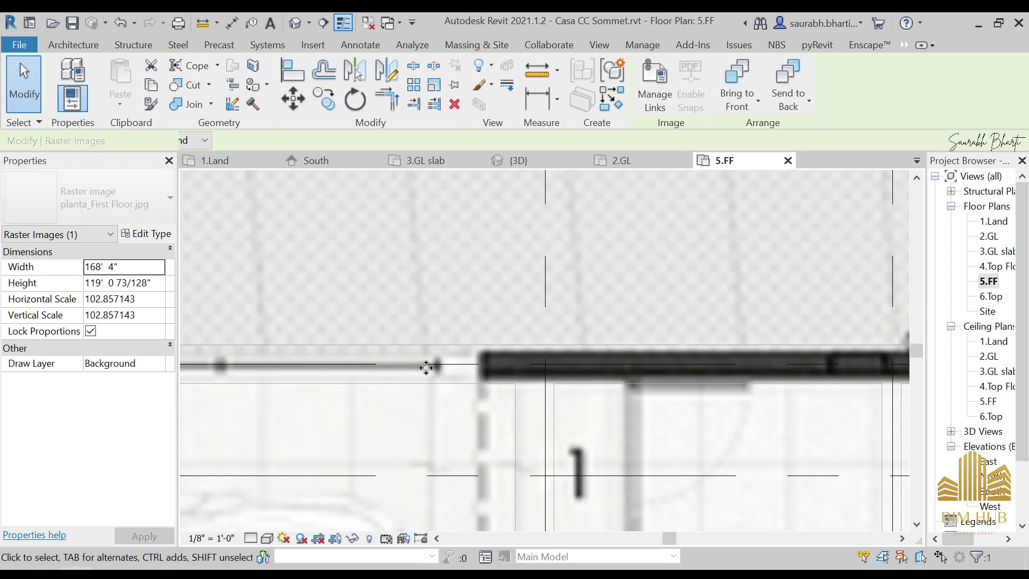
key(Left)
Step: Examine how the plan image's rooms and outer walls line up with the grid across the whole floor
scroll(428, 360, down, 2)
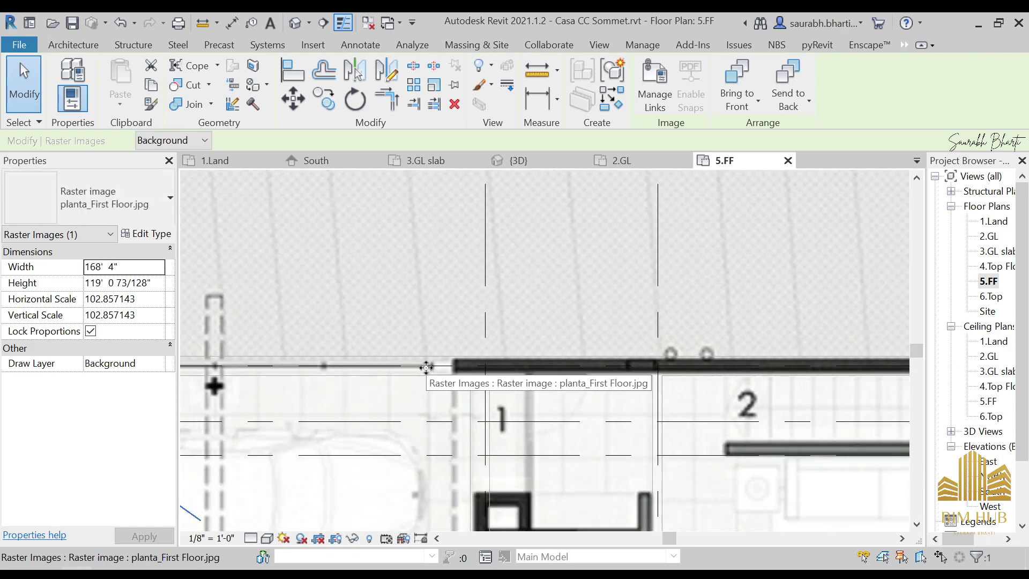
middle_drag(426, 356, 547, 186)
scroll(547, 186, down, 1)
scroll(604, 397, down, 2)
middle_drag(603, 398, 280, 211)
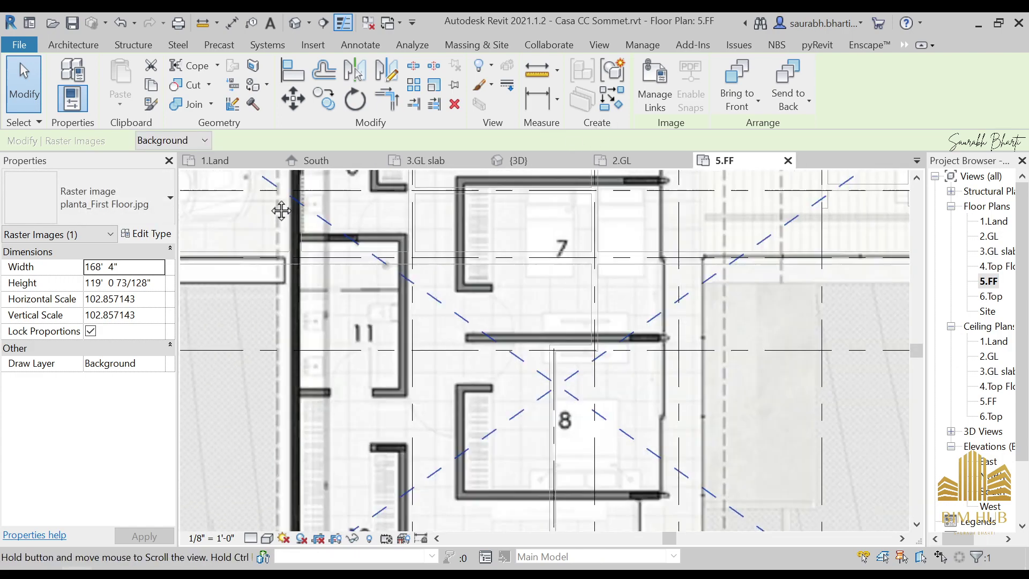
scroll(296, 319, down, 10)
middle_drag(298, 321, 577, 328)
scroll(559, 284, up, 2)
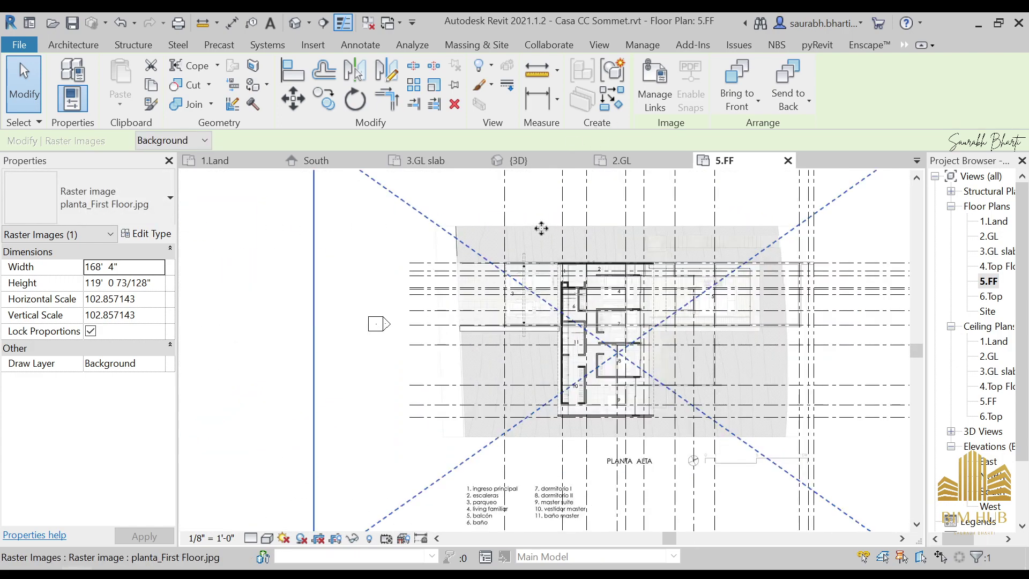
scroll(520, 304, up, 1)
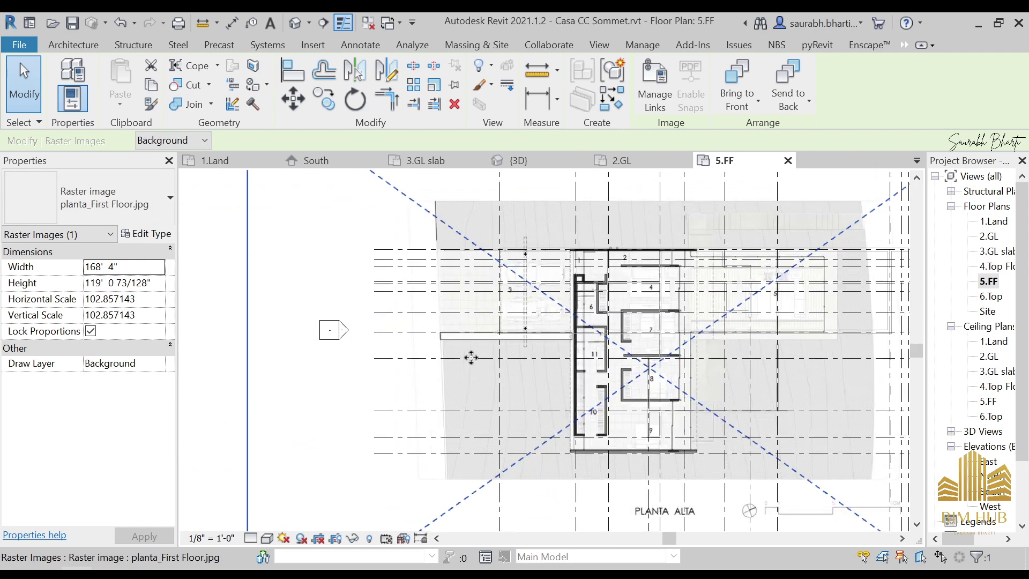
Step: Switch to Photos to consult the Section_2.jpg section drawing, and return to the 5.FF plan in Revit
key(alt)
key(alt+Tab)
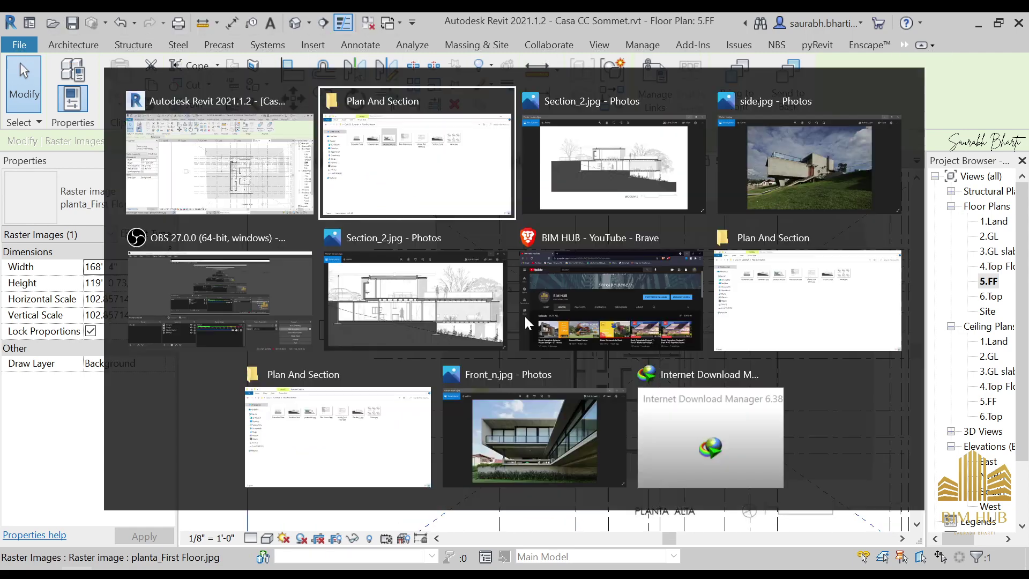
click(544, 198)
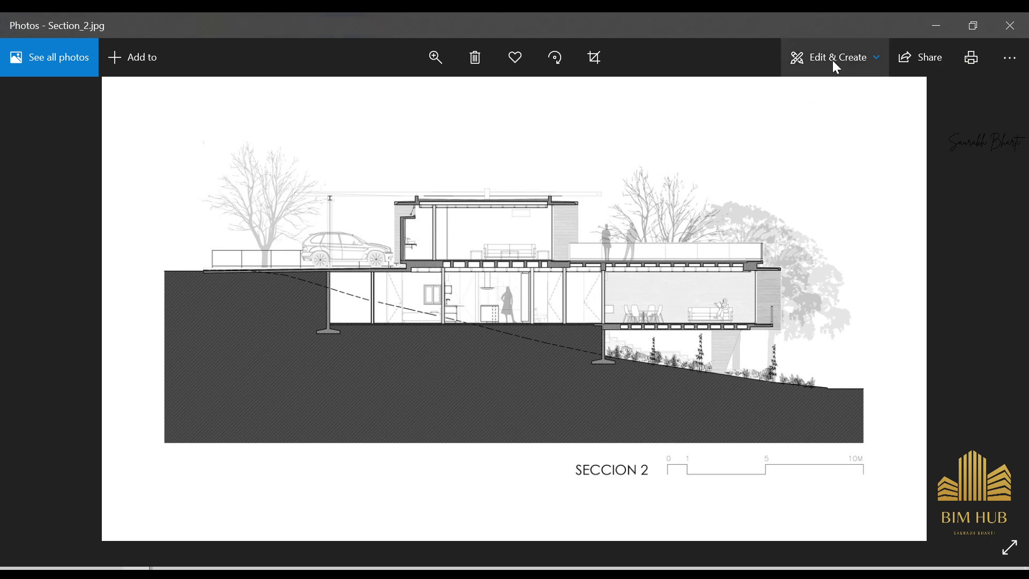
click(936, 25)
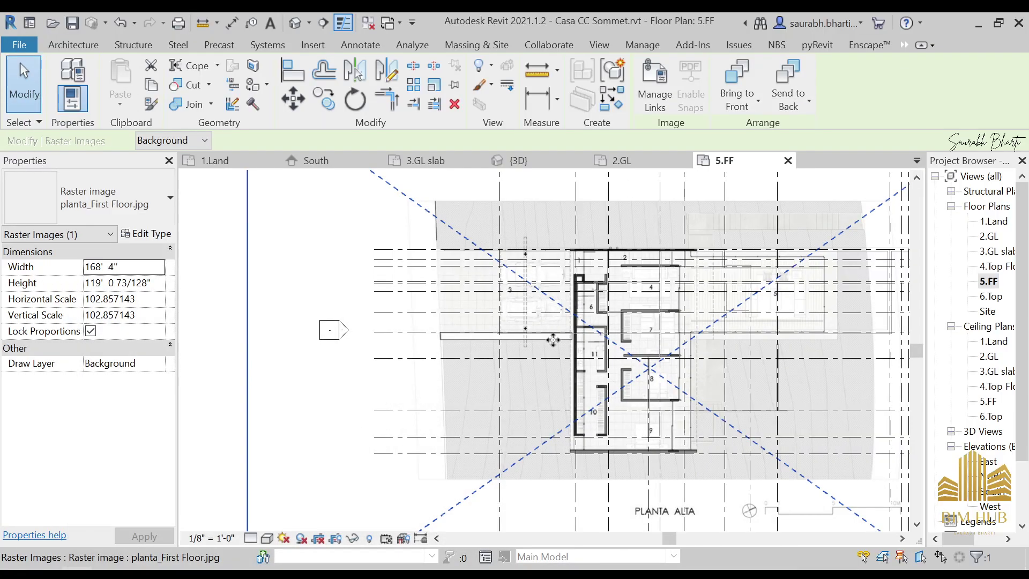
Step: Nudge the plan image right and back left until the long wall beside rooms 6 and 11 sits on the second vertical grid line
scroll(576, 324, up, 2)
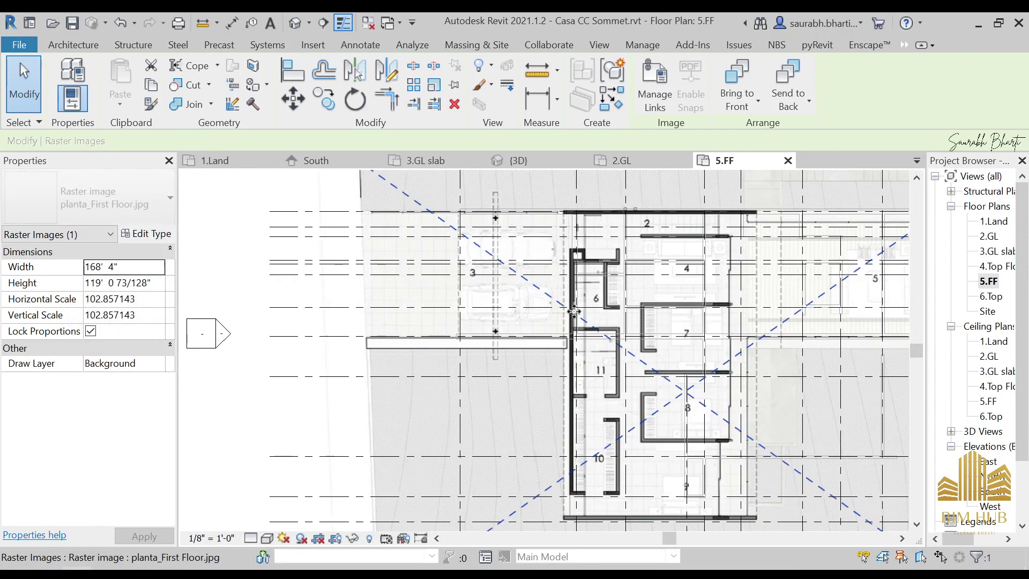
key(Right)
key(Right)
key(Right)
key(Right)
key(Right)
key(Right)
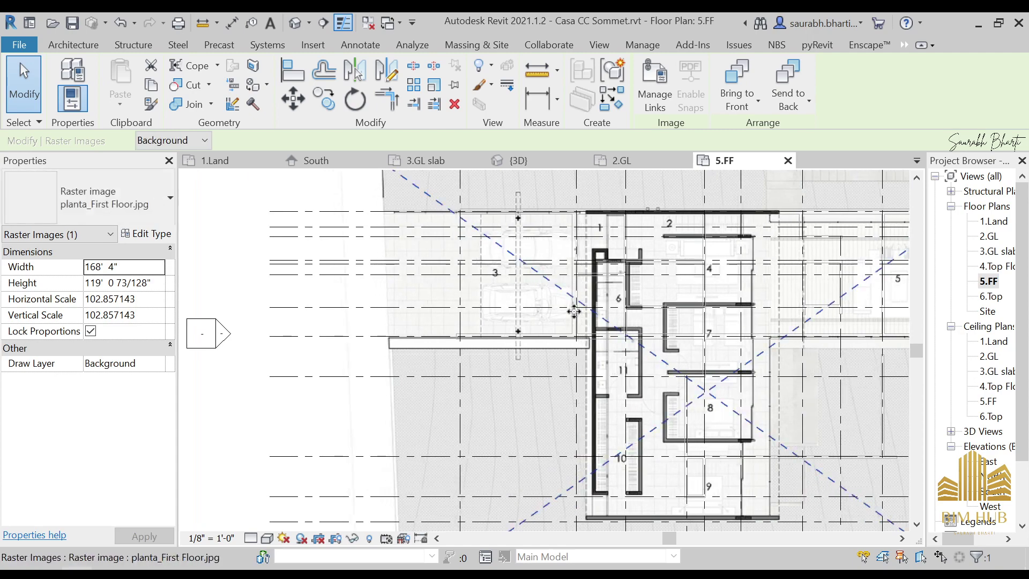
key(Left)
key(Left)
key(Left)
key(Left)
key(Left)
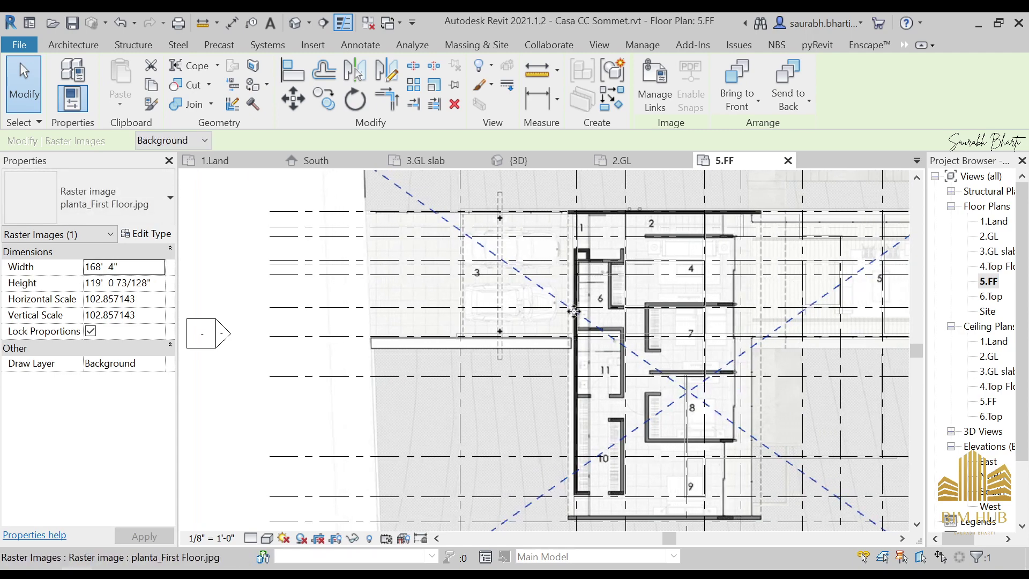
Step: Check the plan image's alignment with the grid from parking area 3 across to balcony 5
scroll(574, 311, down, 2)
scroll(638, 464, up, 1)
middle_drag(579, 274, 528, 324)
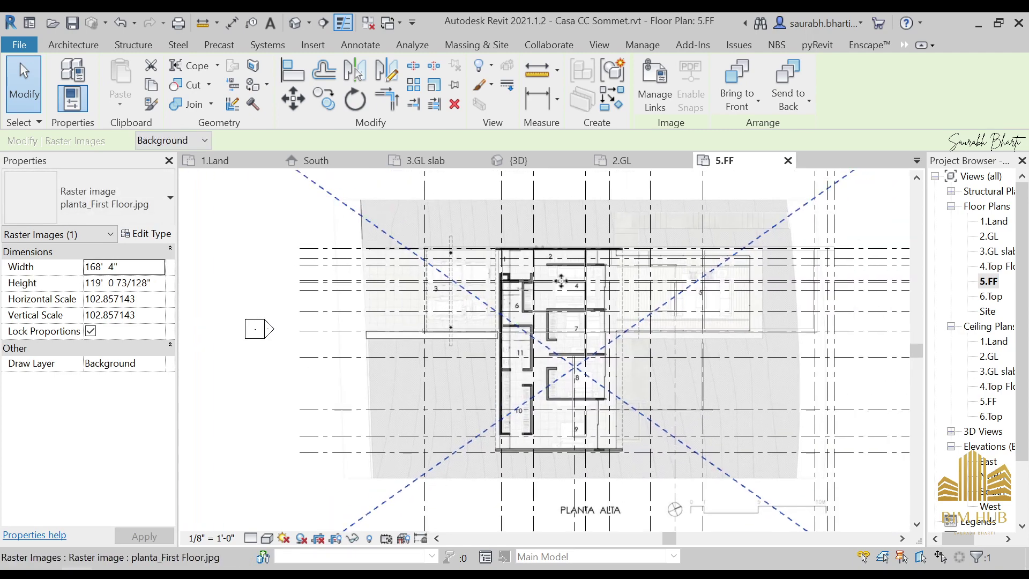
scroll(813, 268, up, 3)
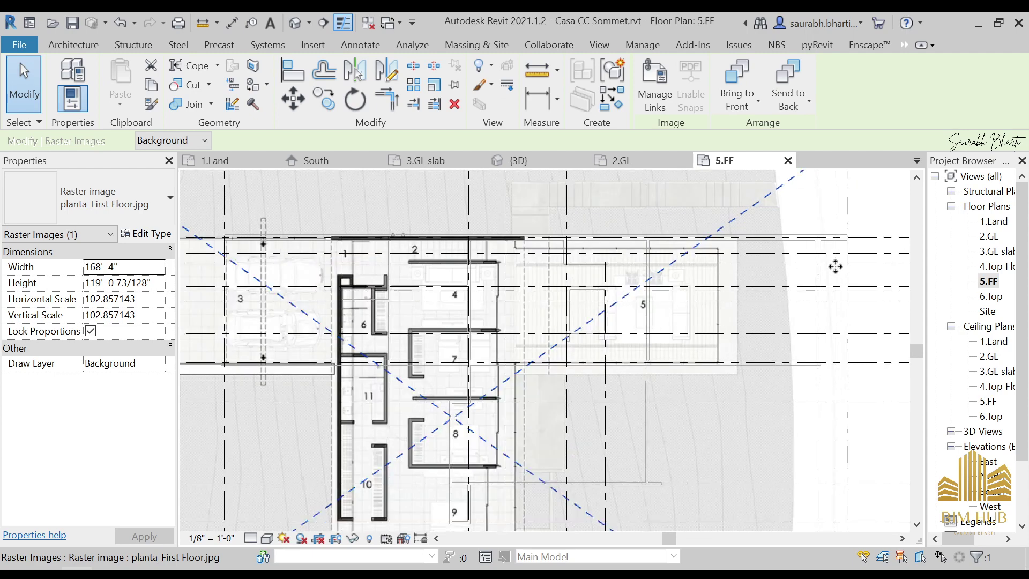
scroll(835, 266, up, 4)
scroll(638, 284, down, 3)
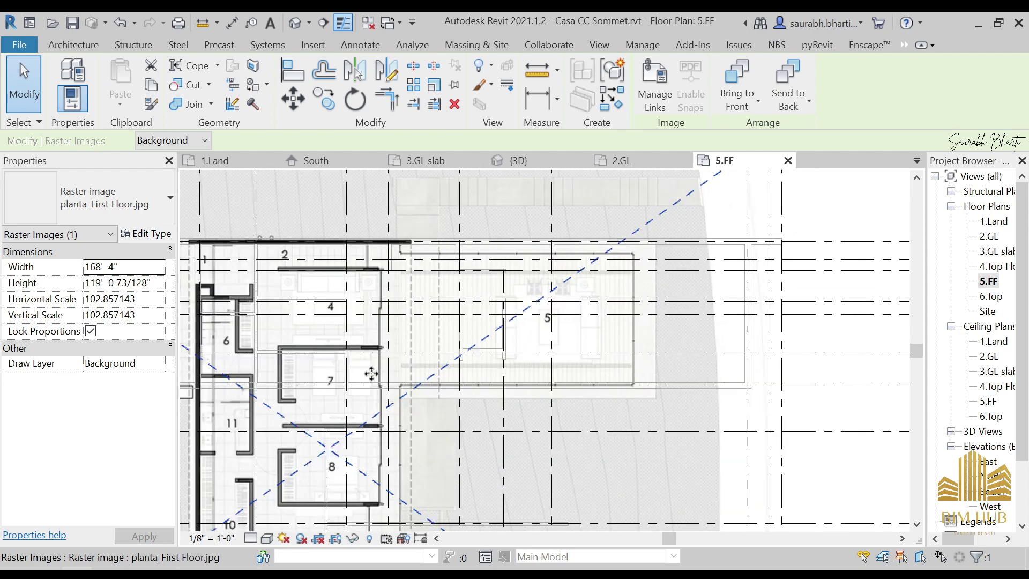
middle_drag(371, 373, 635, 372)
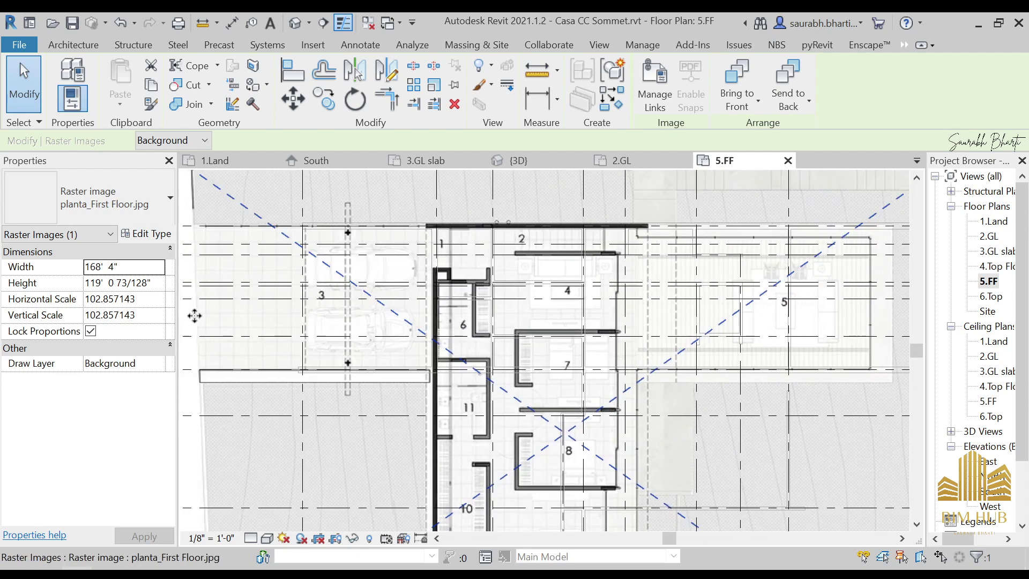
middle_drag(367, 264, 568, 254)
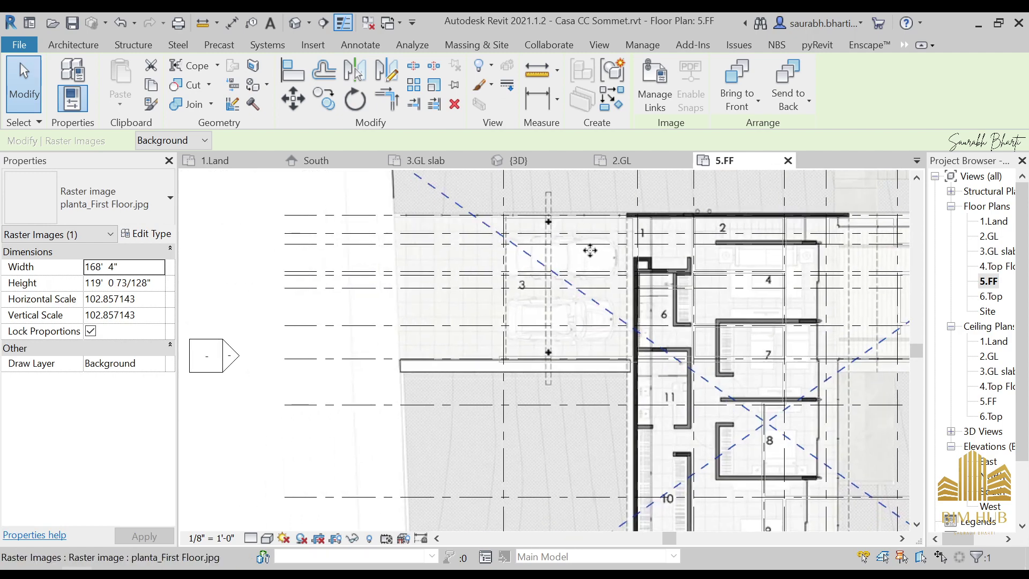
middle_drag(663, 224, 602, 336)
scroll(599, 287, up, 2)
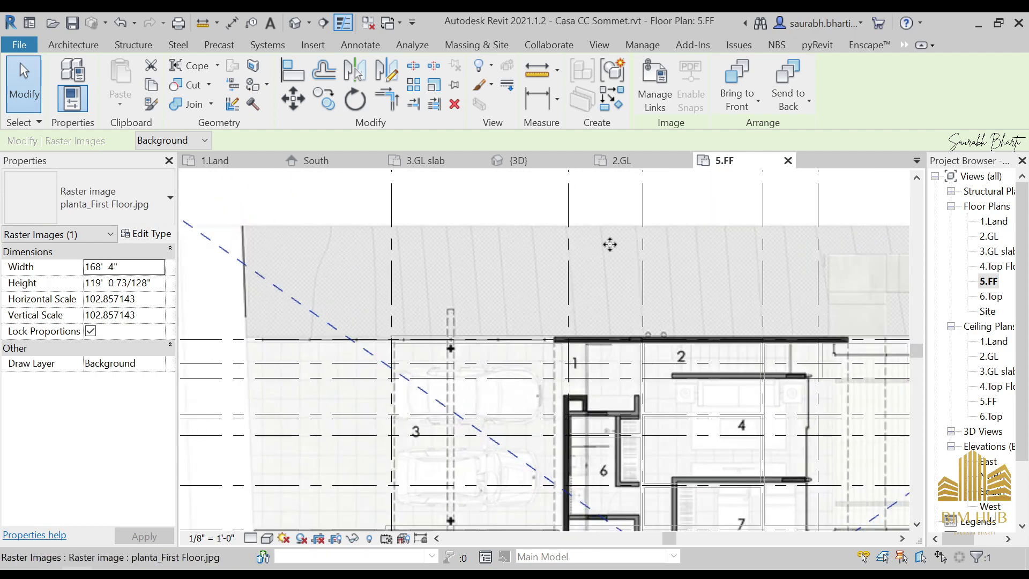
Step: Show the bubbles at the upper ends of vertical grid lines 1 and 2
key(Escape)
scroll(597, 257, down, 6)
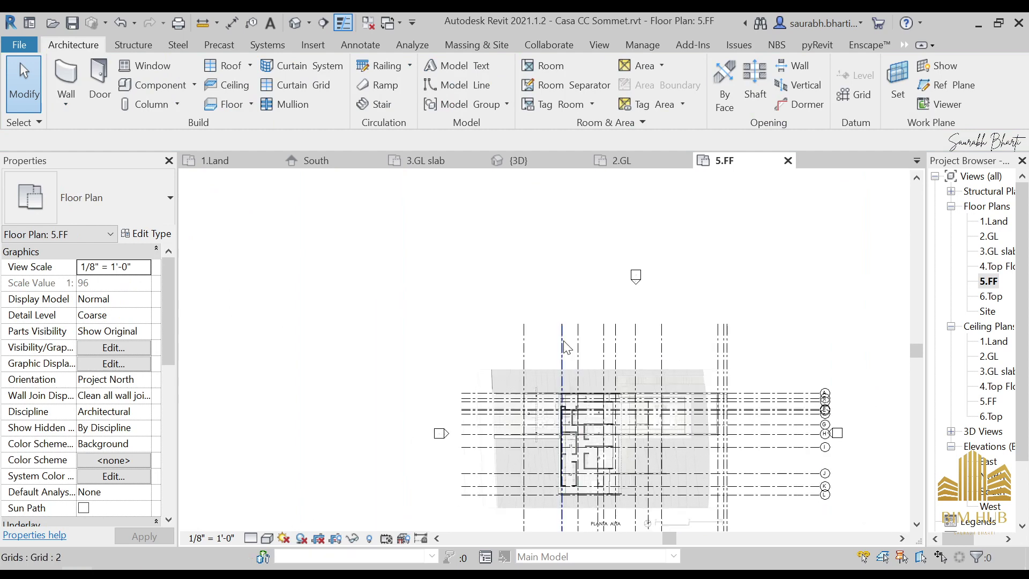
click(563, 343)
scroll(564, 317, up, 1)
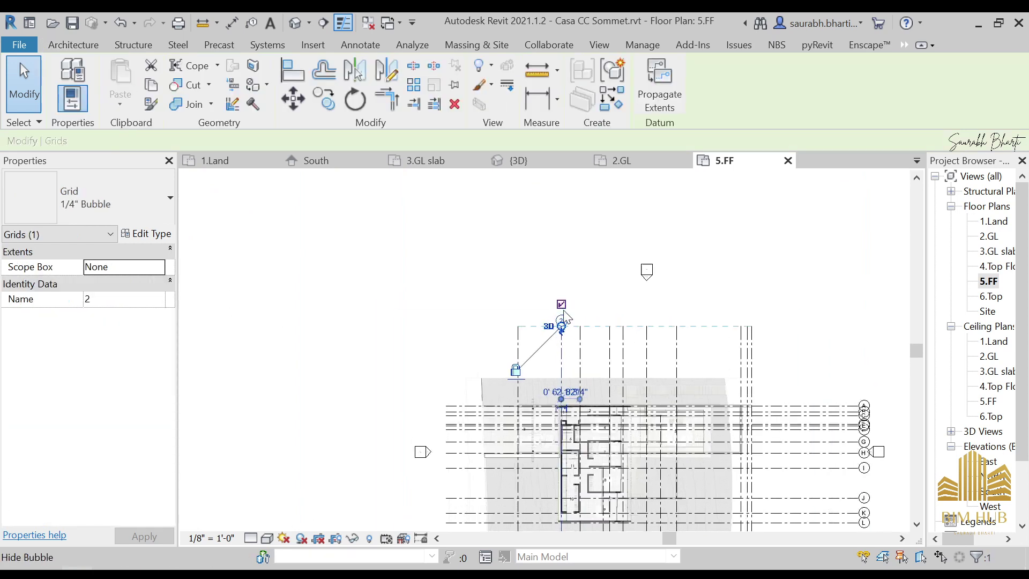
scroll(563, 317, up, 3)
click(403, 337)
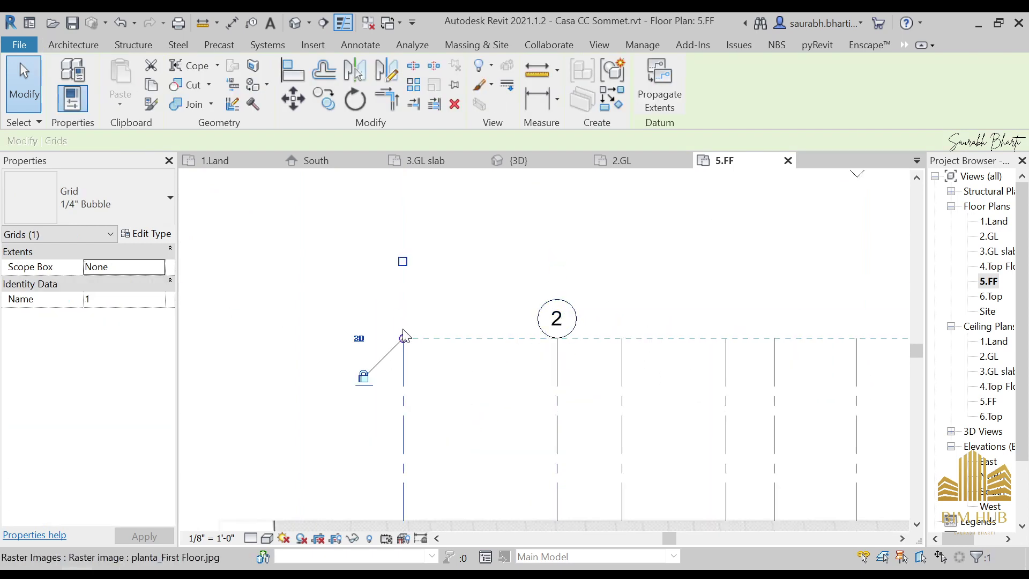
scroll(409, 269, down, 5)
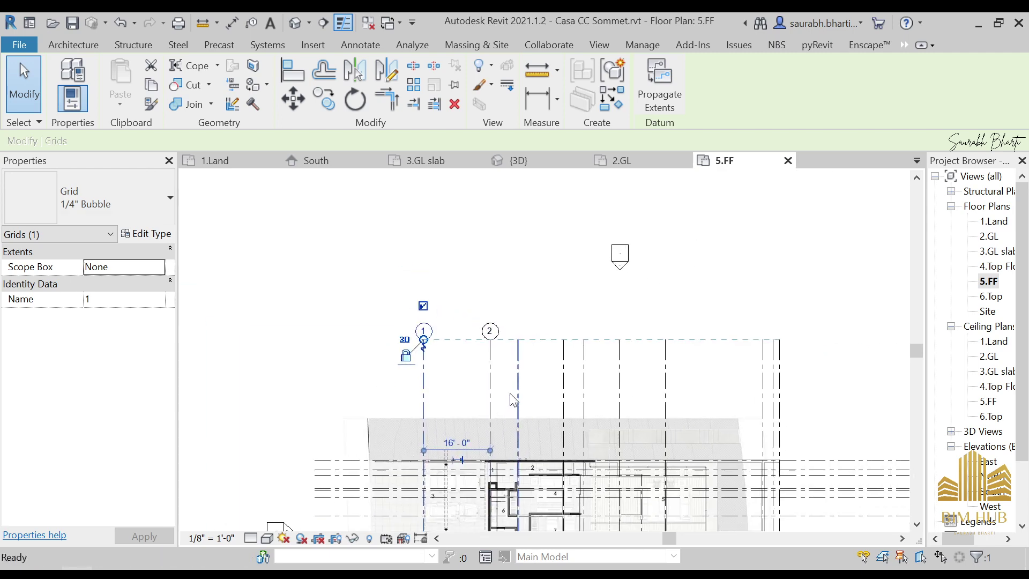
click(508, 351)
key(Escape)
click(510, 351)
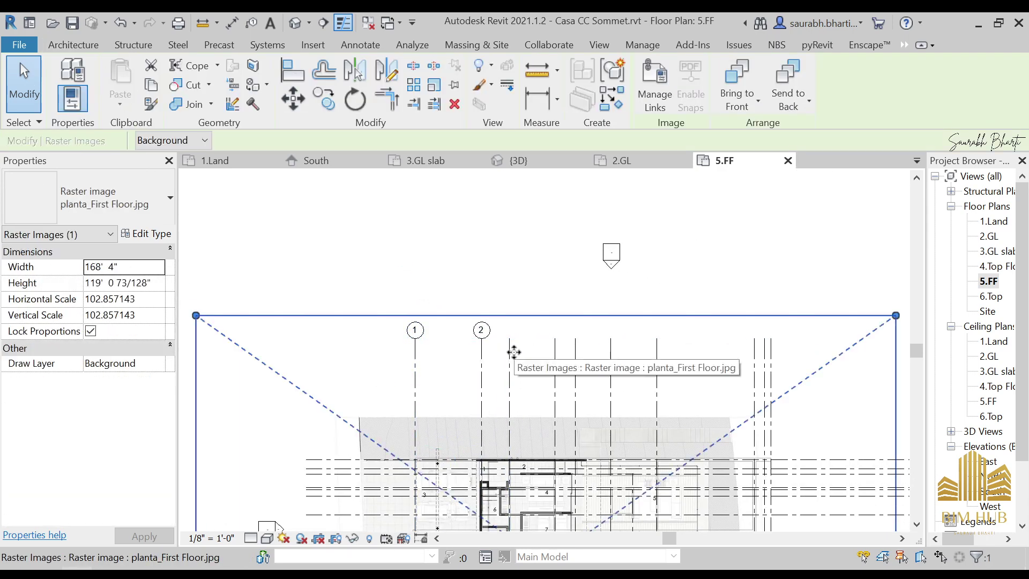
key(Escape)
Step: Select the planta_First Floor.jpg plan image and pin it in place
middle_drag(403, 366, 345, 288)
click(356, 271)
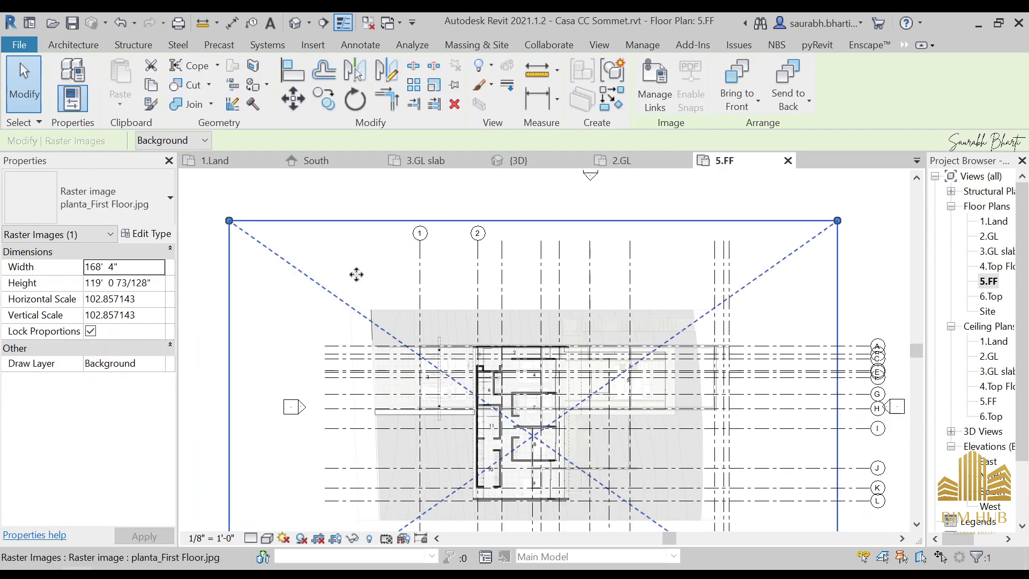
scroll(548, 338, up, 8)
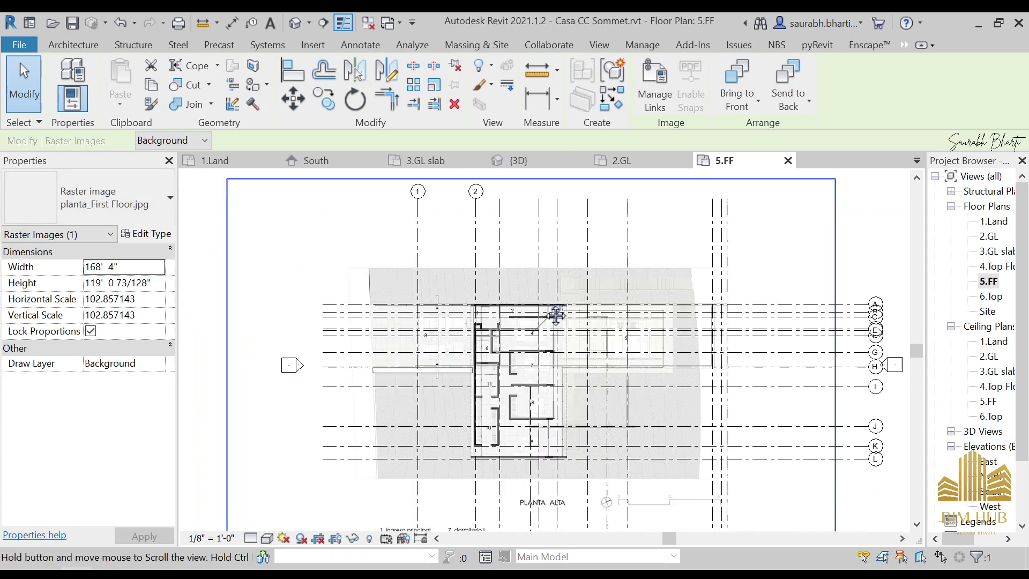
Step: Inspect the pinned plan image's walls around rooms 1 to 11 against the grid and underlay lines
scroll(540, 299, down, 5)
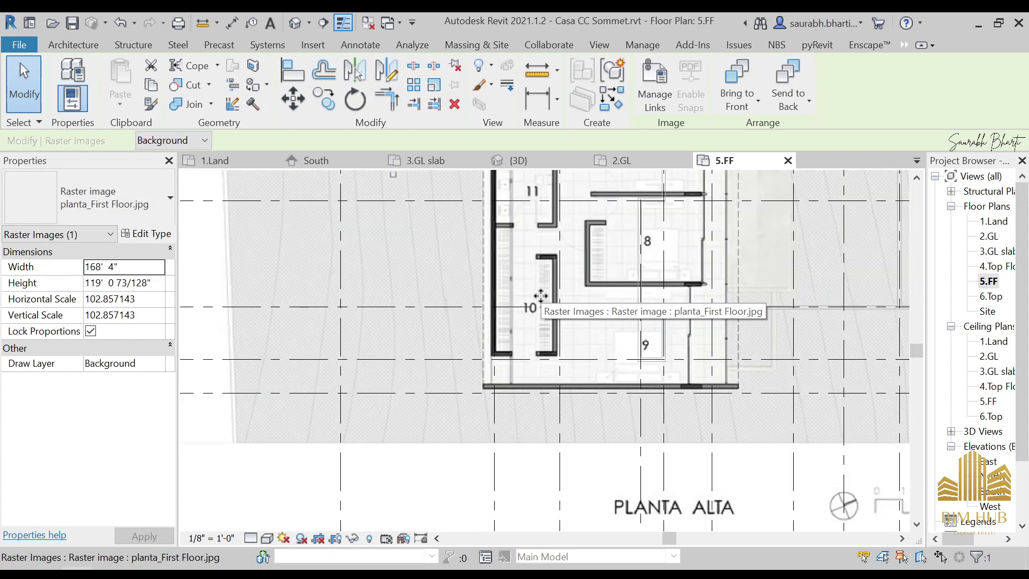
scroll(527, 357, up, 3)
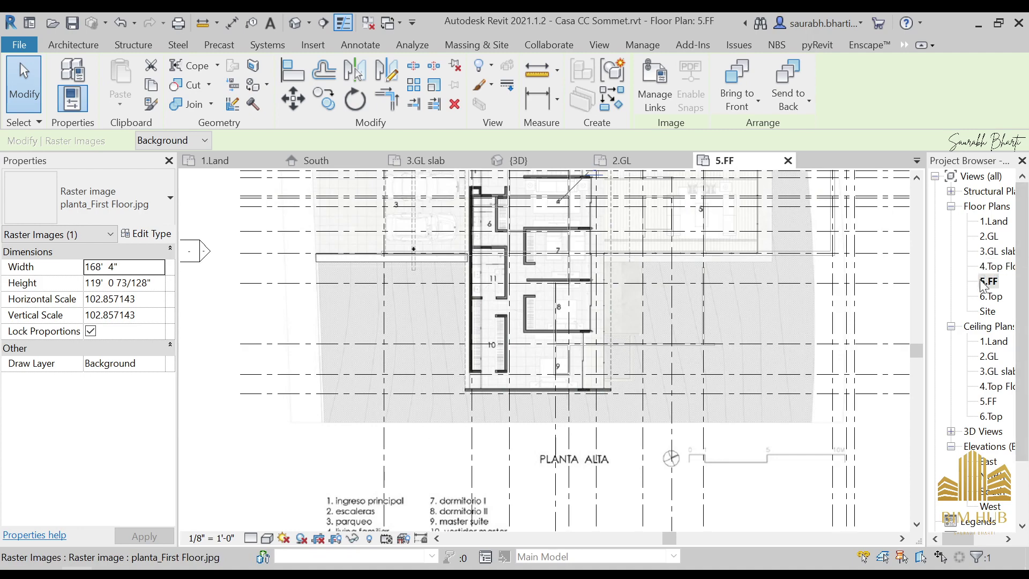
scroll(614, 264, up, 5)
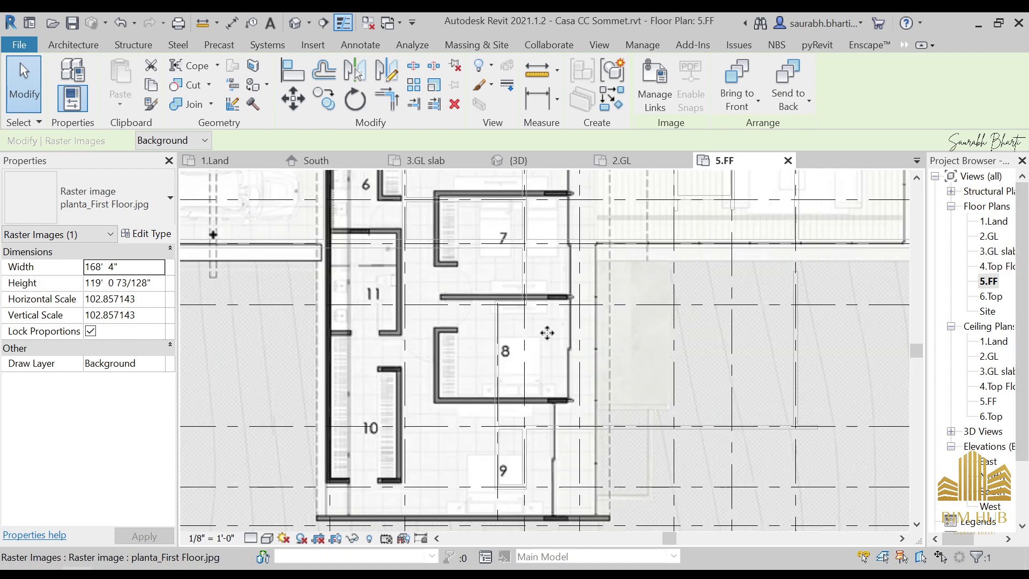
scroll(442, 273, up, 3)
scroll(450, 289, down, 4)
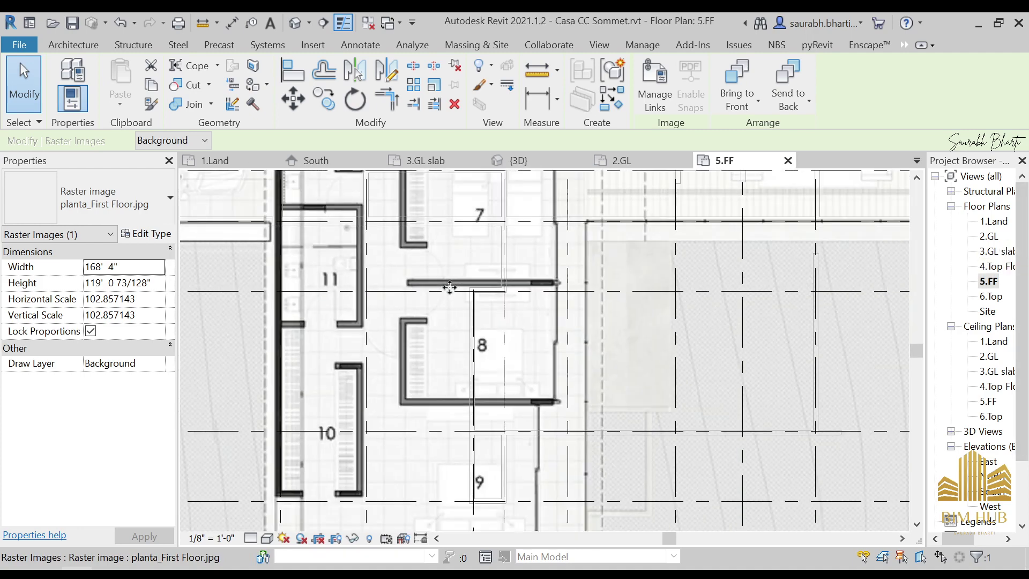
middle_drag(455, 261, 516, 381)
middle_drag(454, 306, 472, 427)
scroll(565, 288, up, 2)
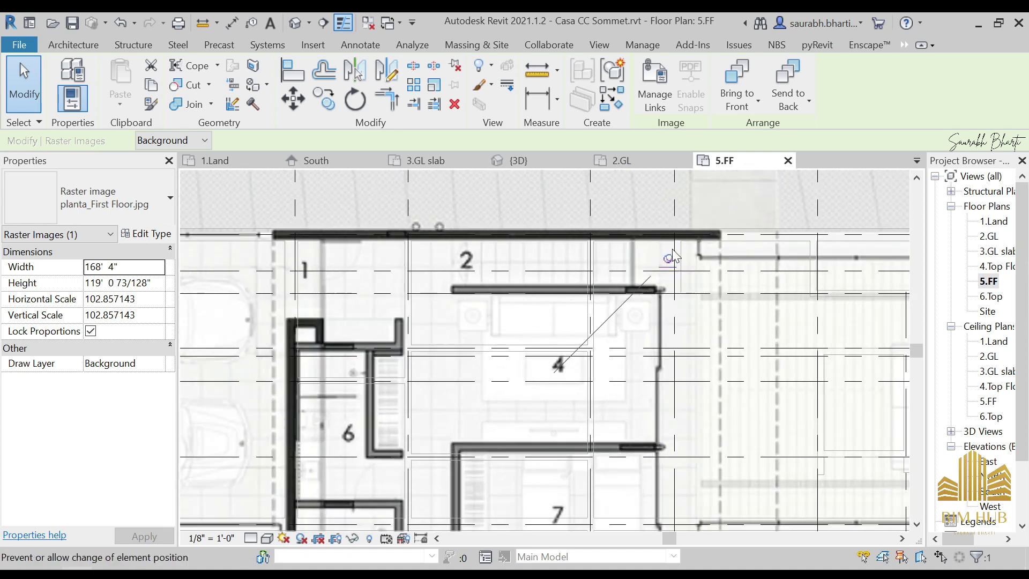
scroll(541, 283, down, 2)
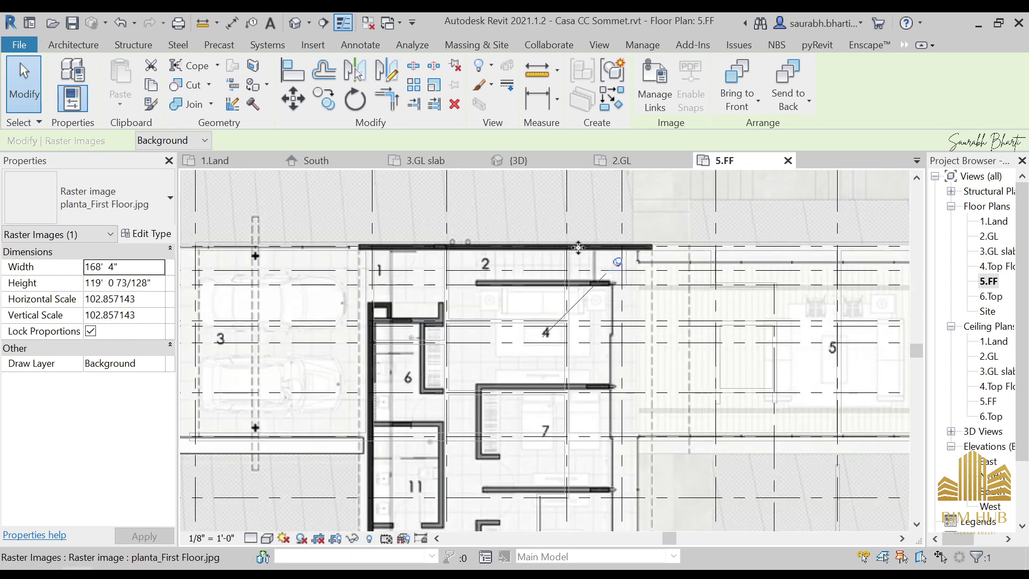
scroll(567, 295, down, 1)
key(Escape)
scroll(545, 318, down, 3)
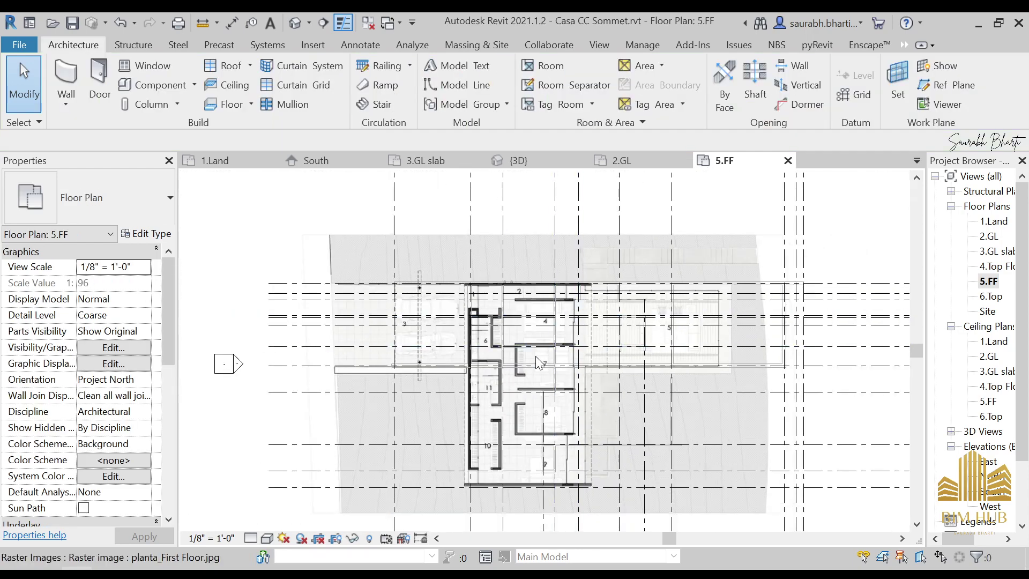
Step: Select the pinned plan image and examine the lower wall below rooms 9 and 10 against the nearby grid lines
click(538, 348)
key(Escape)
click(387, 421)
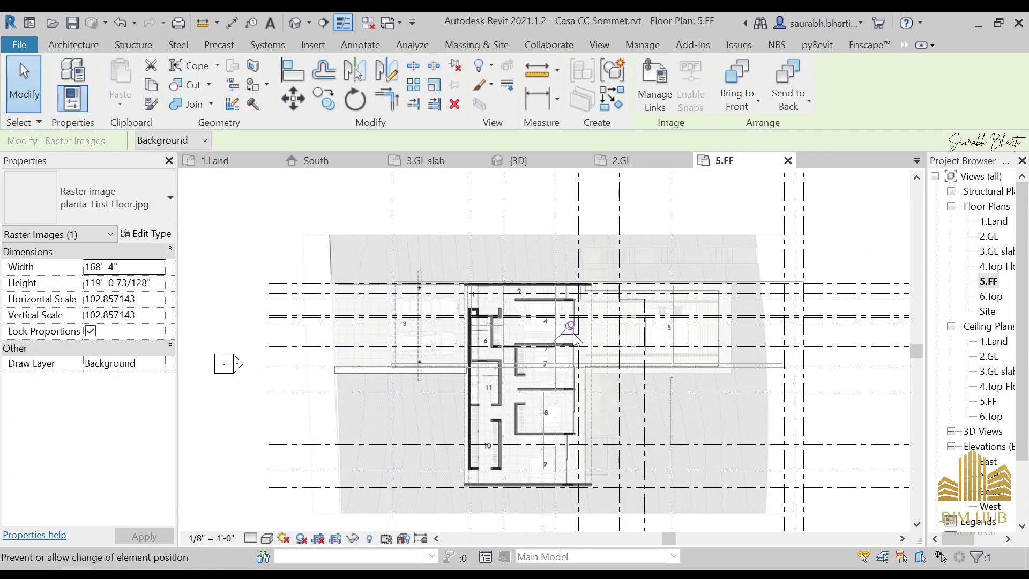
scroll(574, 336, up, 3)
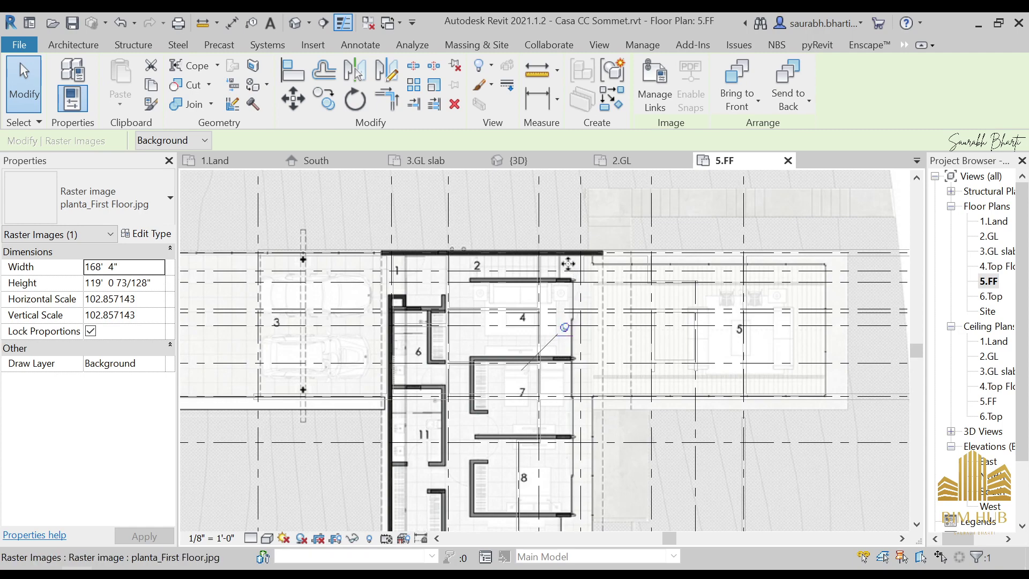
middle_drag(598, 382, 684, 218)
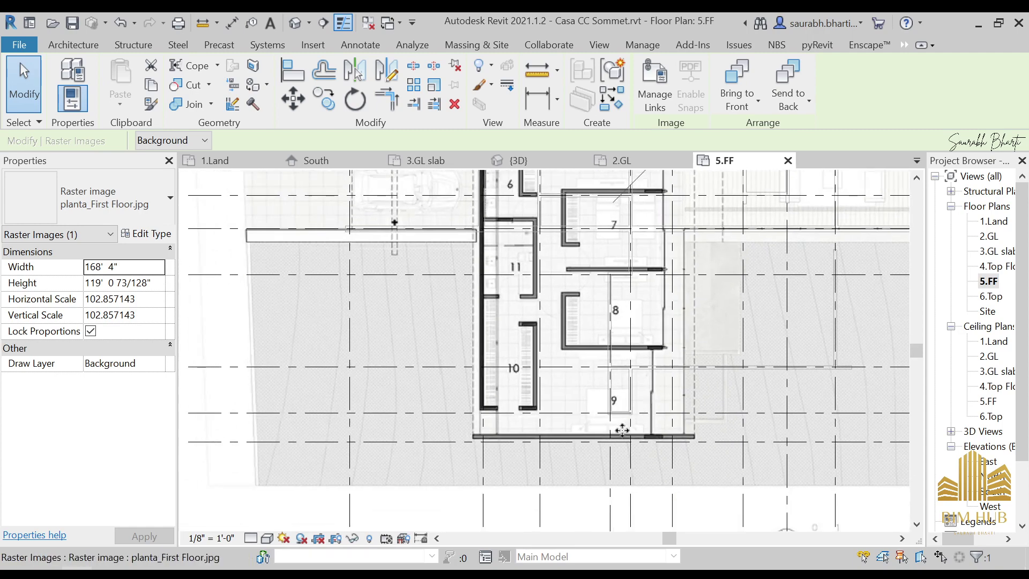
scroll(588, 445, up, 2)
key(Escape)
scroll(548, 405, up, 2)
click(548, 405)
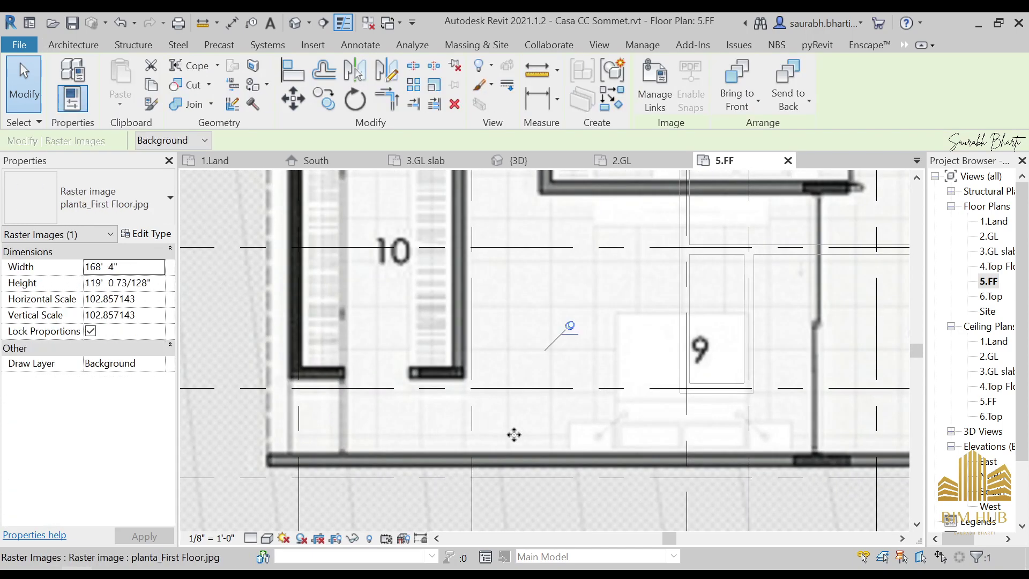
Step: Nudge the planta_First Floor.jpg plan image slightly downward to bring its lowest wall closer to the adjacent horizontal grid line
scroll(514, 431, down, 2)
click(548, 370)
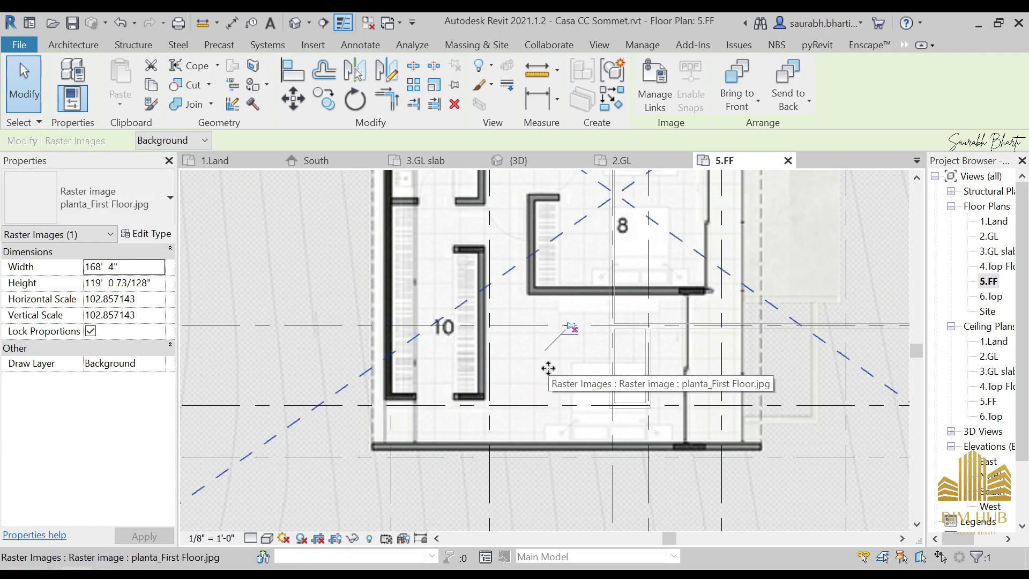
key(Down)
key(Down)
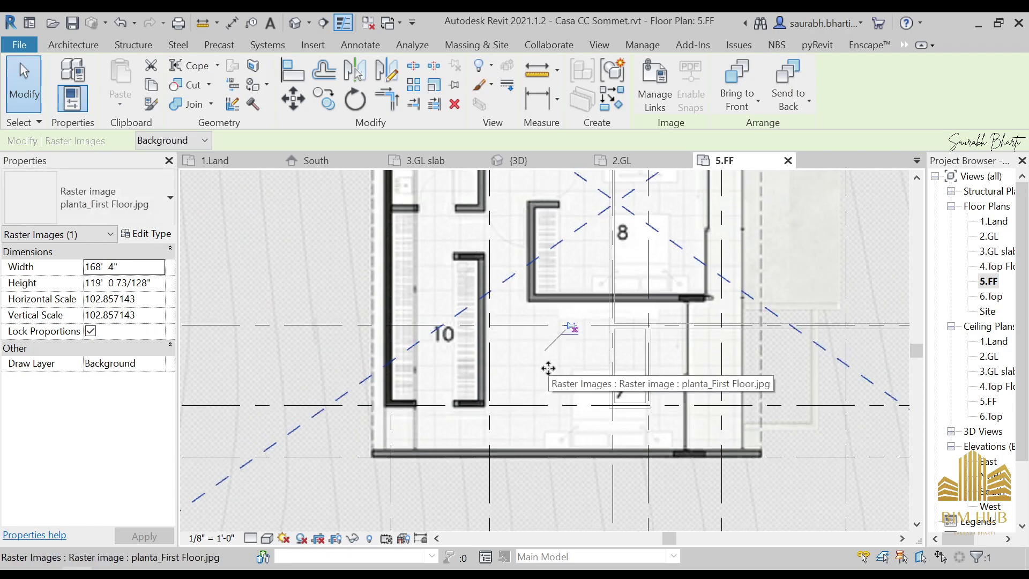
Step: Inspect the plan image's upper walls around rooms 1 to 6 and its lower walls around rooms 7 to 11 against the grid
scroll(548, 368, down, 5)
middle_drag(612, 318, 551, 490)
scroll(452, 290, up, 3)
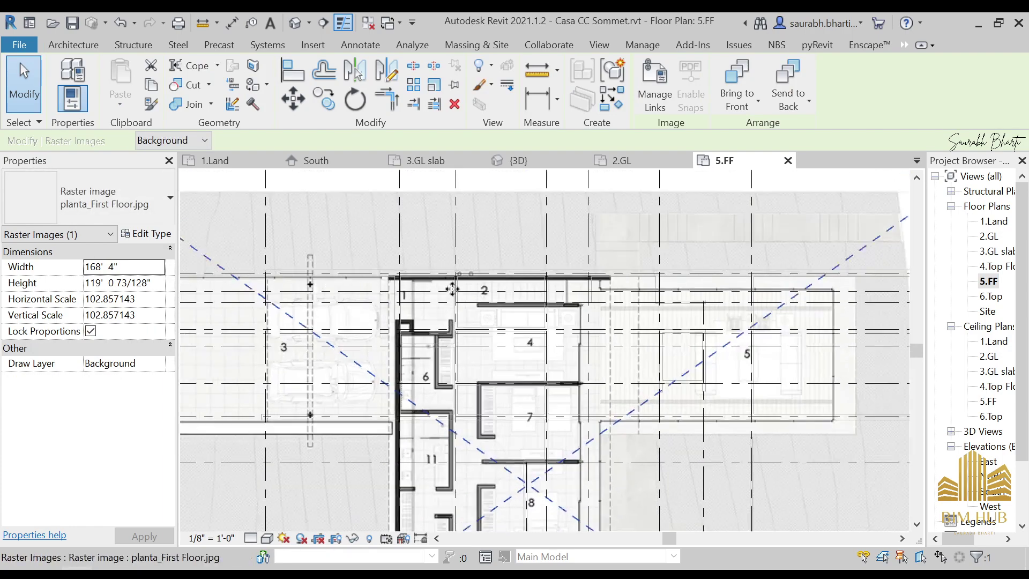
scroll(452, 290, up, 2)
key(Escape)
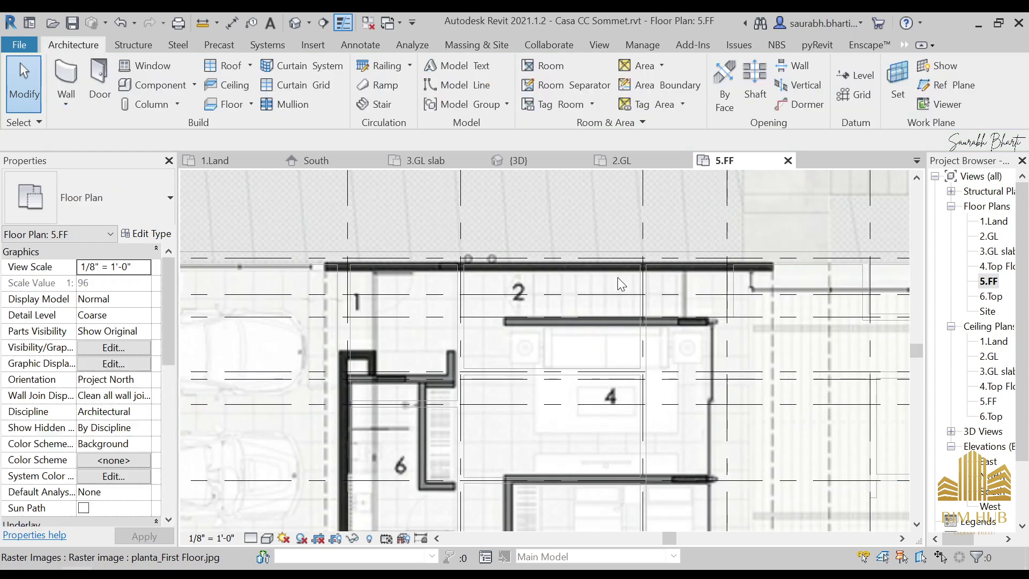
middle_drag(301, 239, 412, 226)
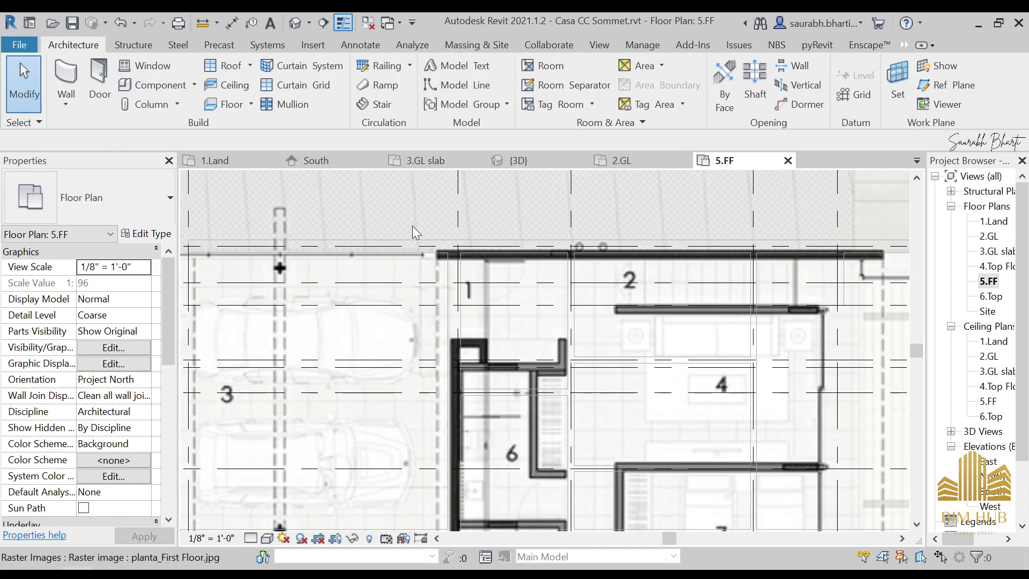
click(377, 246)
scroll(526, 247, down, 2)
middle_drag(543, 239, 534, 110)
key(Escape)
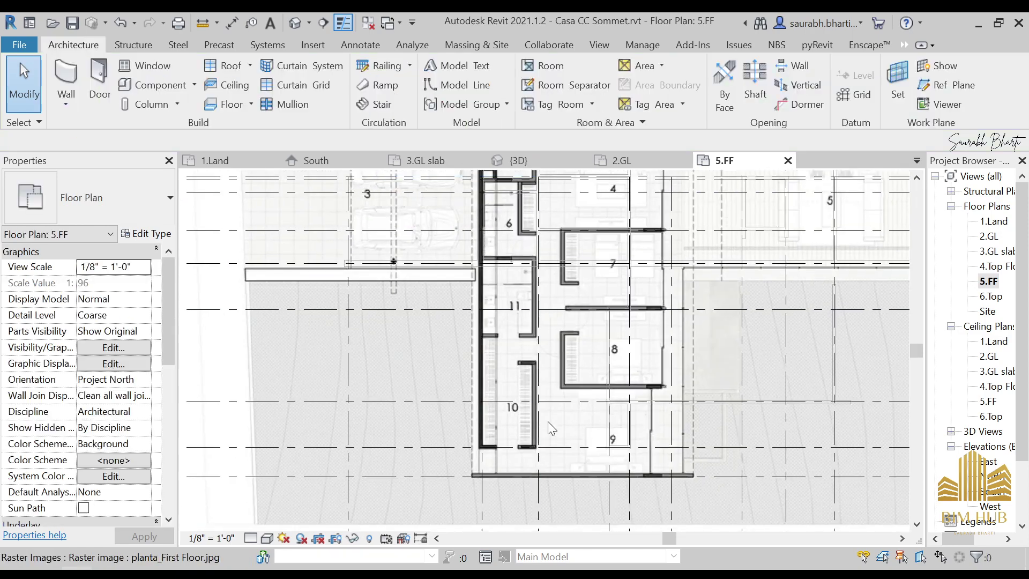
Step: Try to scale the plan image graphically, using the gap between the two wall ends below room 10 as reference
click(557, 423)
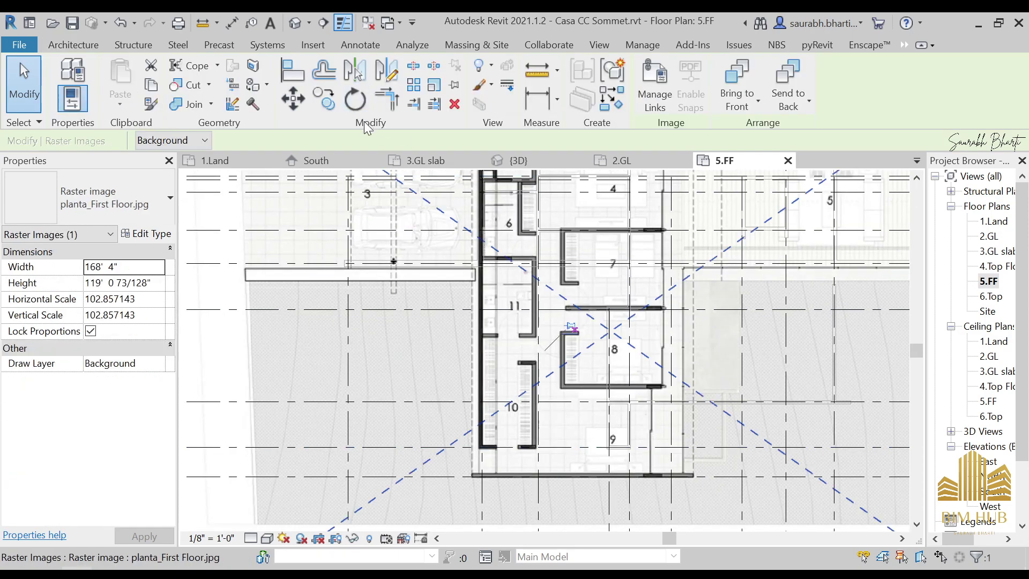
click(434, 84)
scroll(557, 477, up, 3)
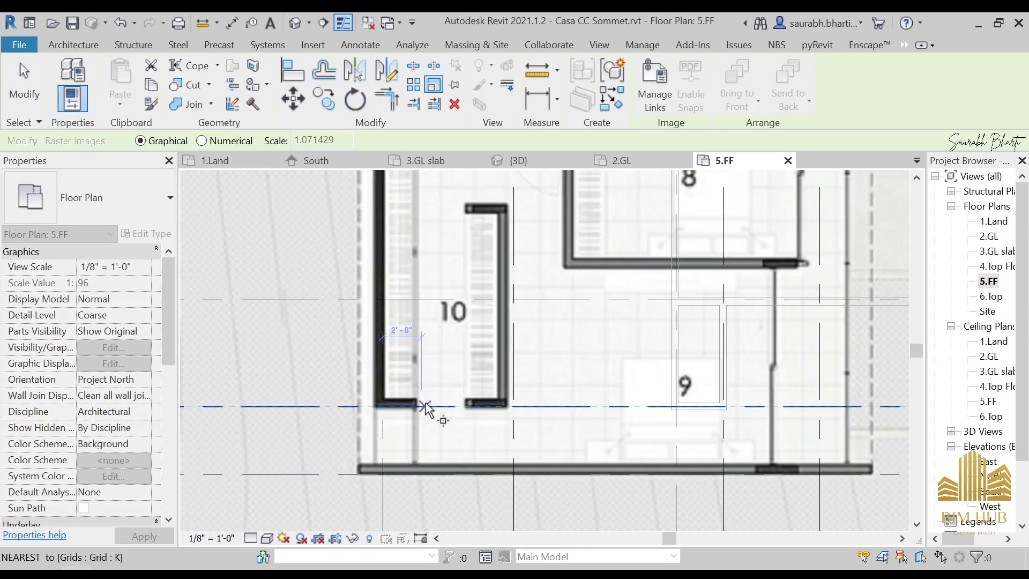
scroll(427, 408, up, 2)
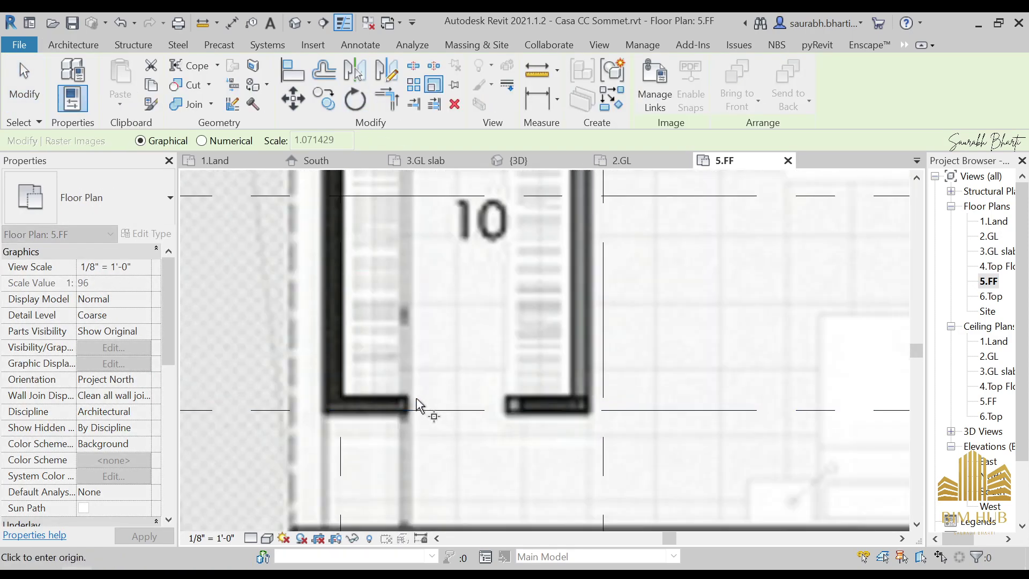
click(504, 402)
click(506, 404)
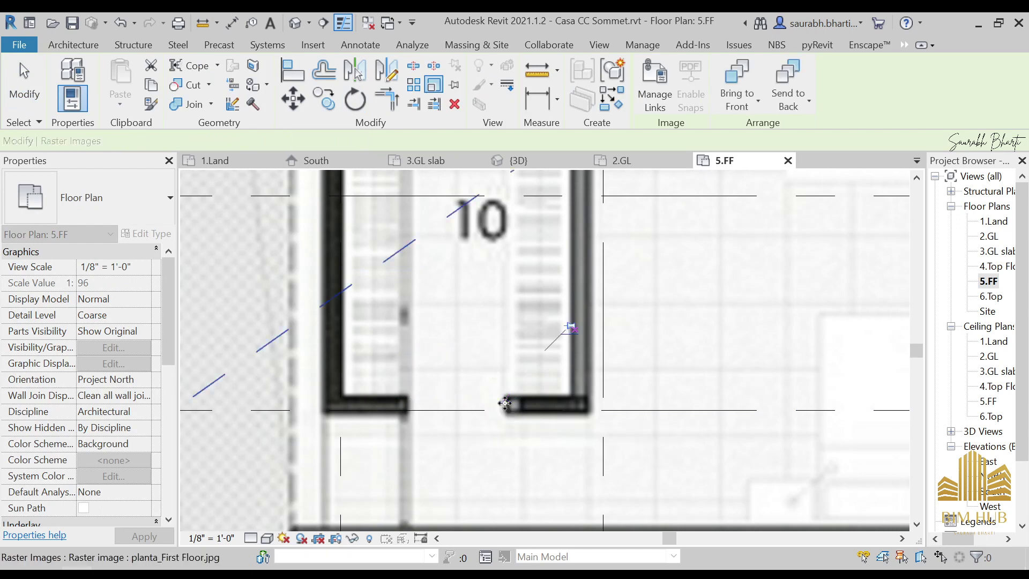
Step: Try to scale the plan image graphically so the door opening below room 11 measures 2'7"
middle_drag(541, 259, 546, 351)
scroll(467, 340, up, 2)
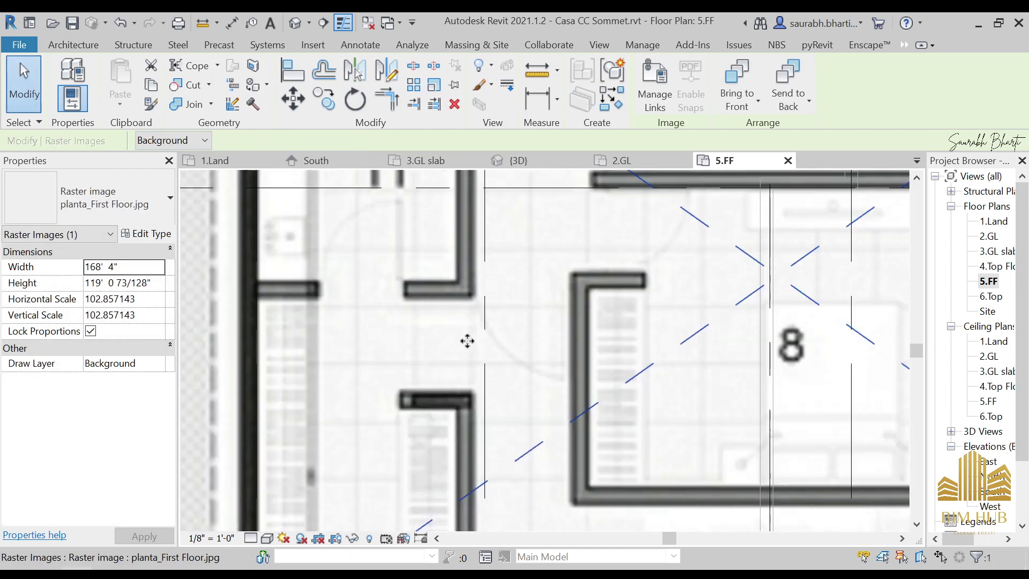
key(r)
key(e)
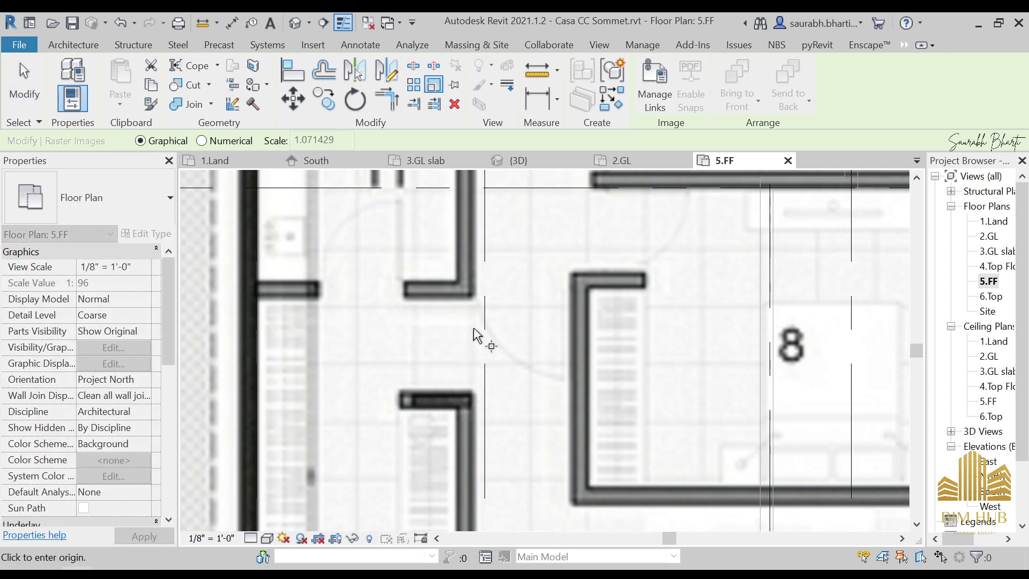
middle_drag(505, 301, 500, 422)
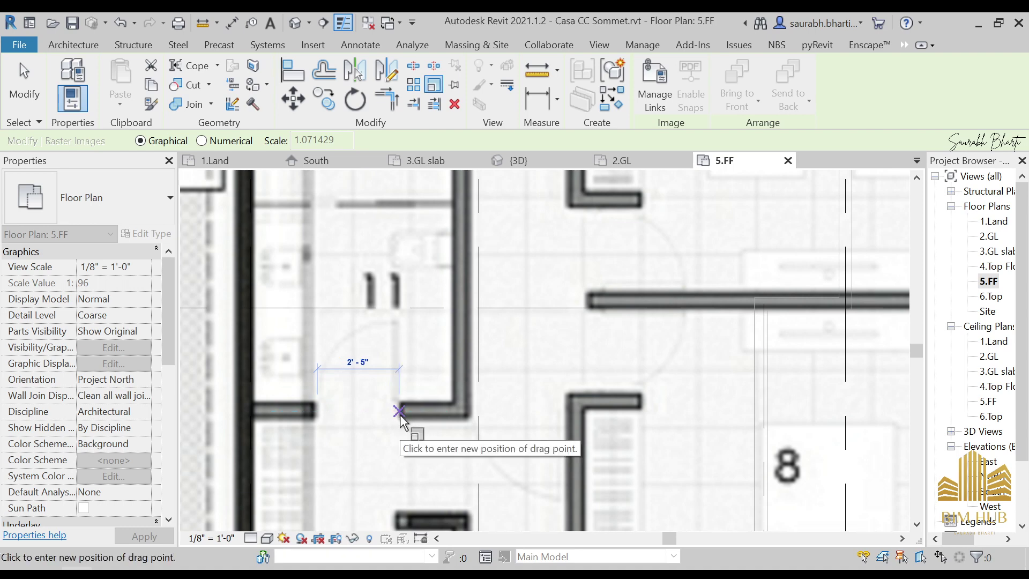
text(2'7")
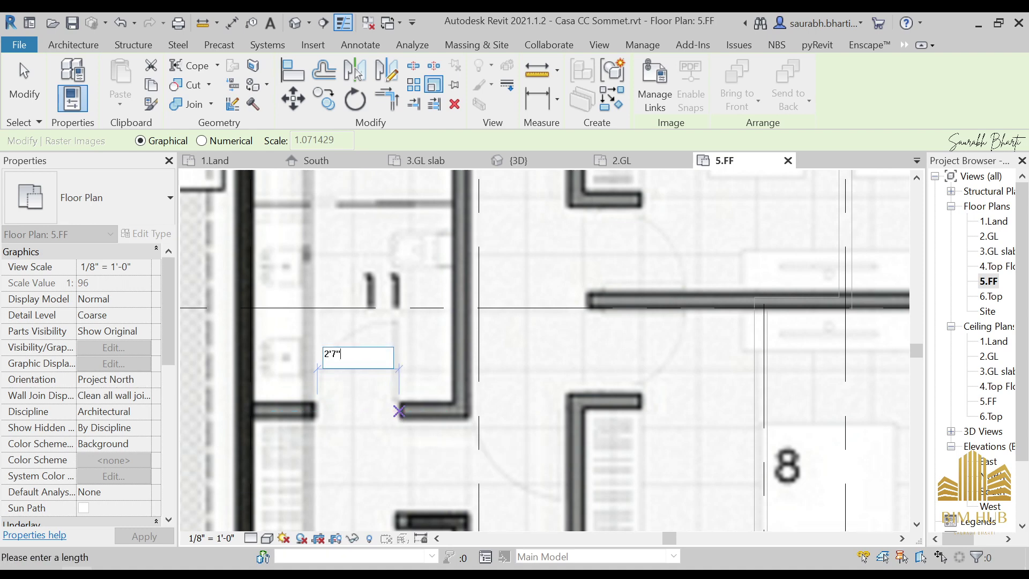
key(Return)
key(Escape)
key(d)
key(i)
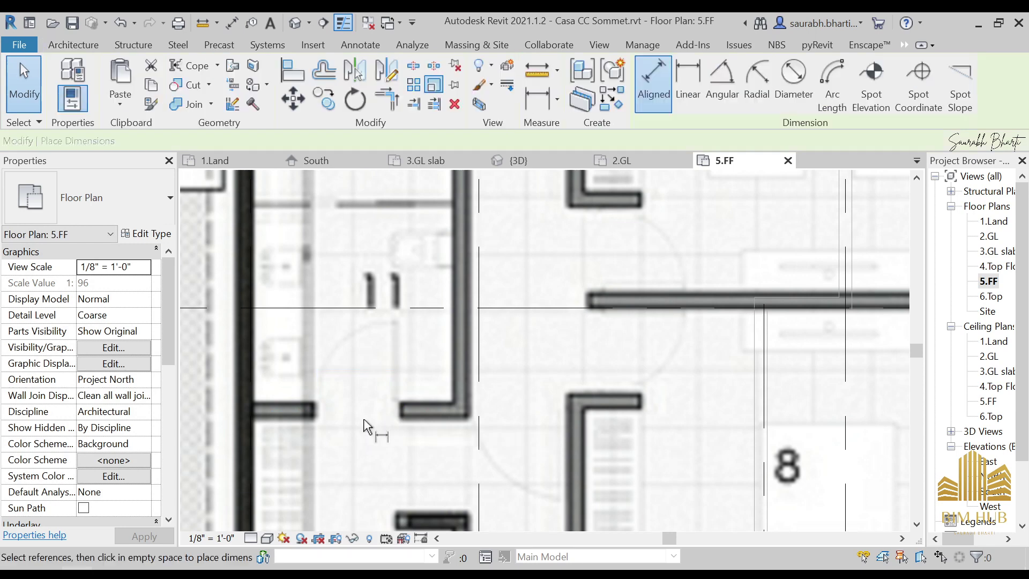
key(Escape)
Step: Nudge the plan image upward until the top wall above rooms 1 and 2 sits on its horizontal grid line
scroll(392, 410, down, 2)
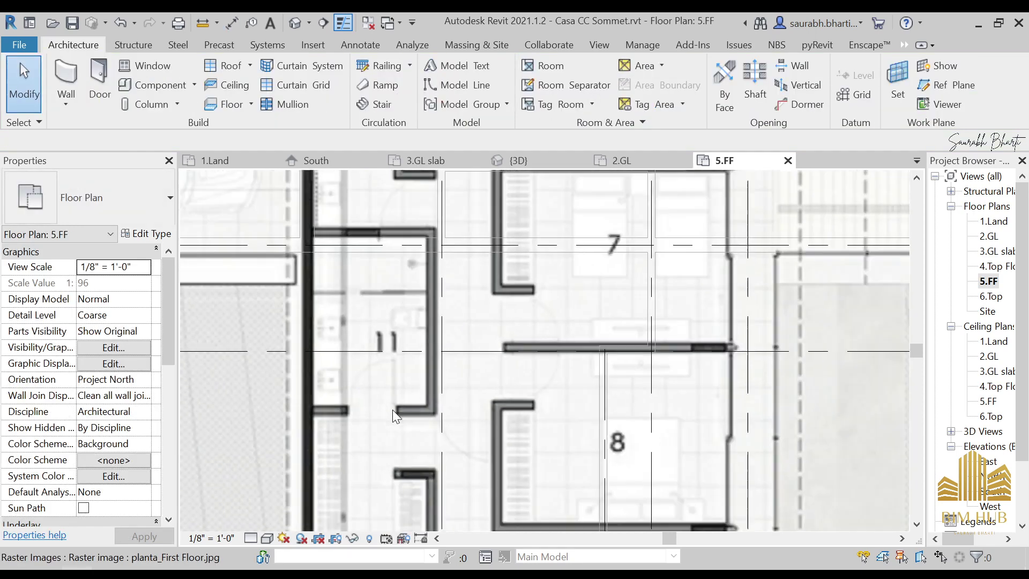
scroll(393, 409, down, 3)
middle_drag(455, 242, 515, 294)
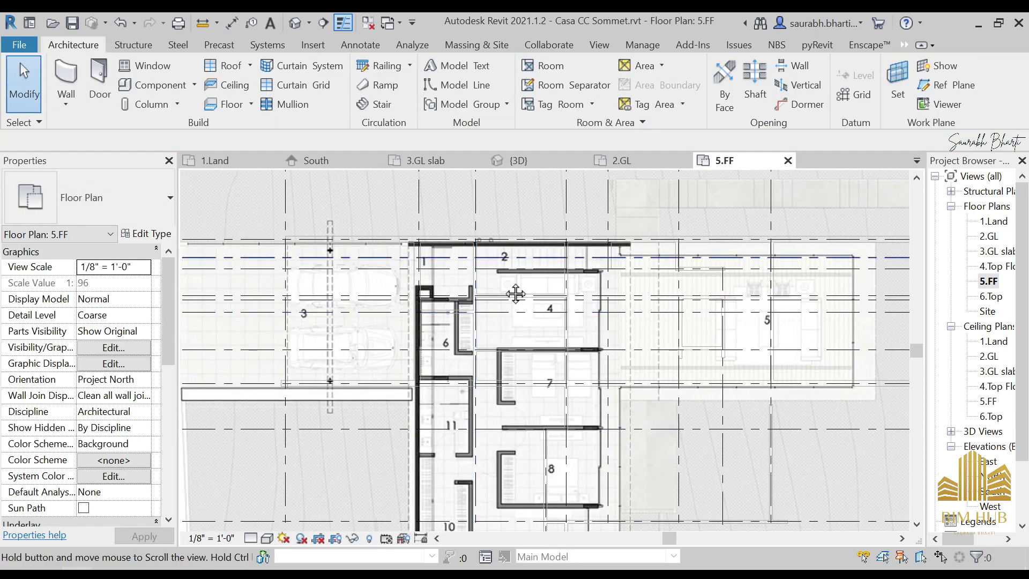
click(443, 280)
scroll(526, 325, up, 3)
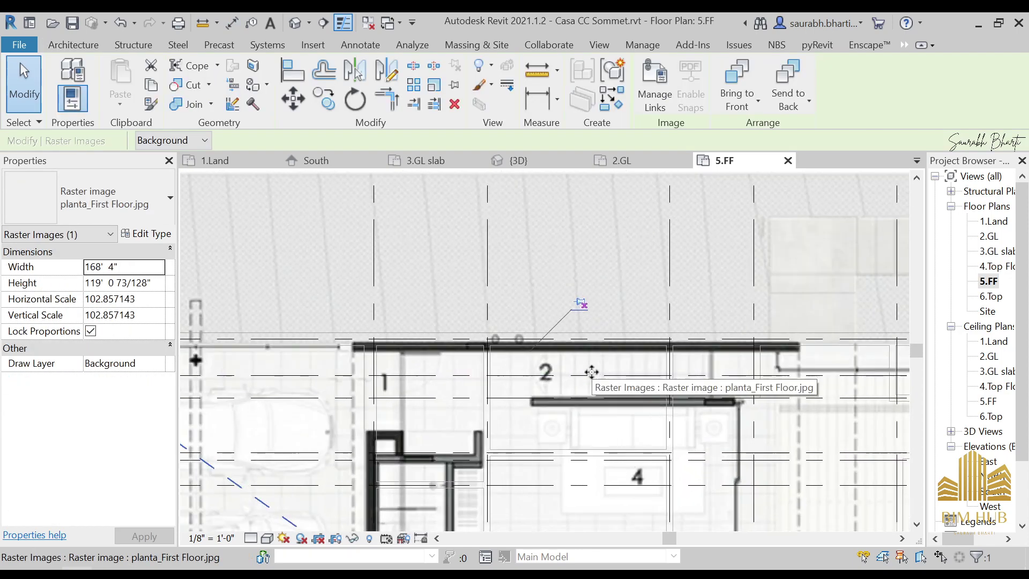
key(Up)
key(Up)
key(Up)
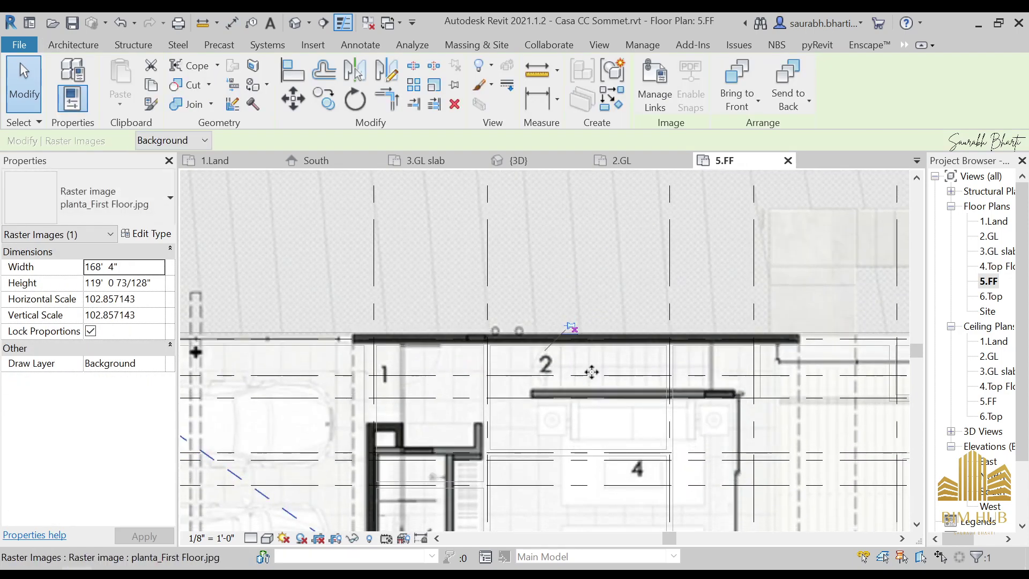
Step: Check the plan image's lower wall, look at the 3.GL slab and 4.Top Floor Slope plans, and reselect the image in 5.FF
scroll(535, 348, down, 4)
middle_drag(510, 311, 516, 280)
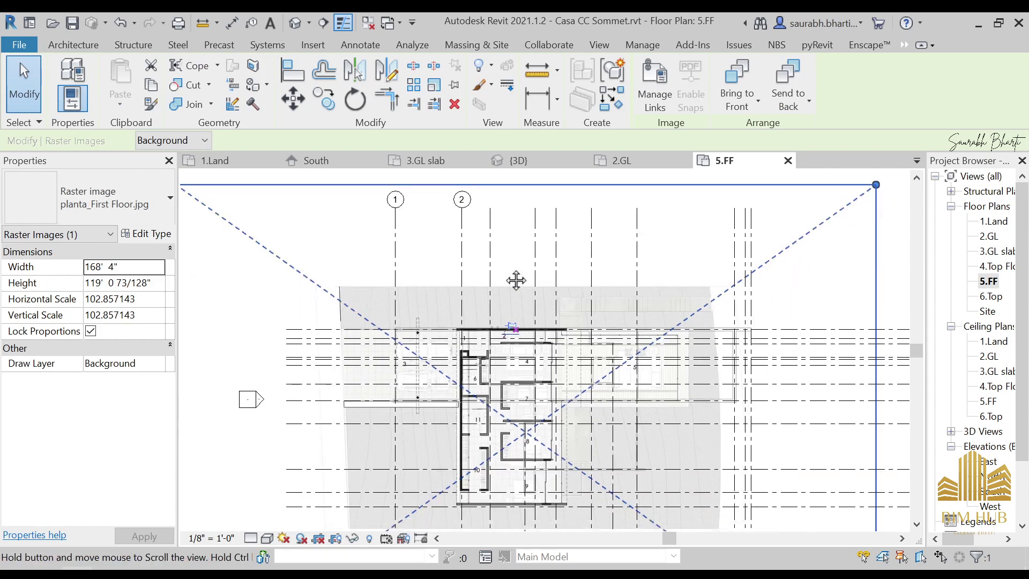
scroll(484, 404, down, 2)
scroll(489, 368, up, 5)
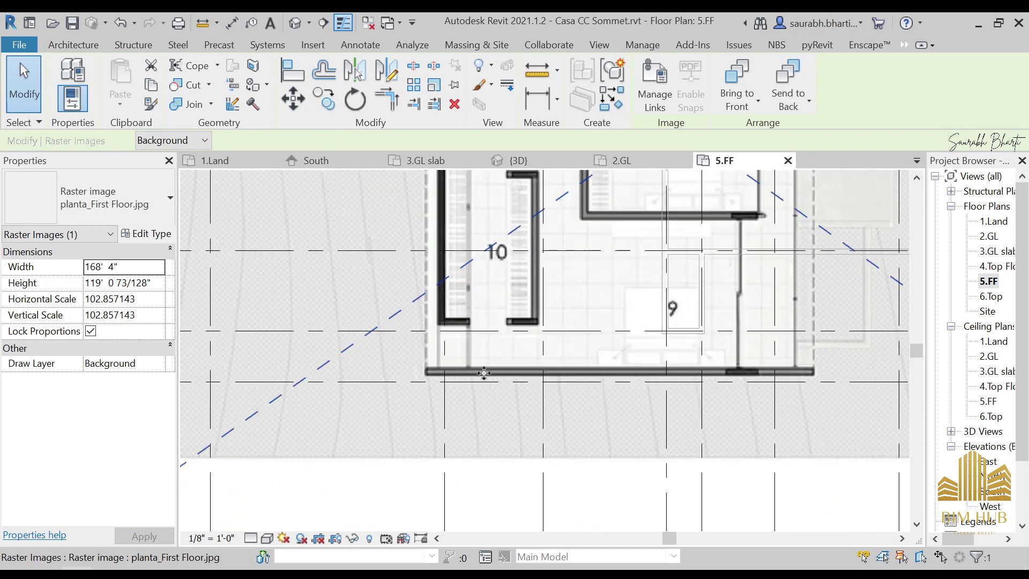
double_click(993, 247)
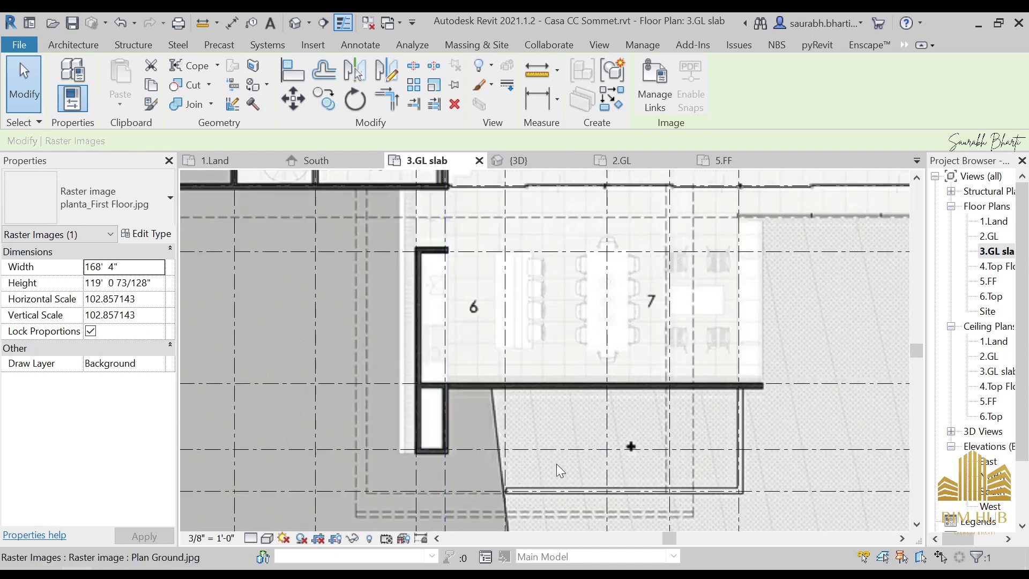
double_click(997, 267)
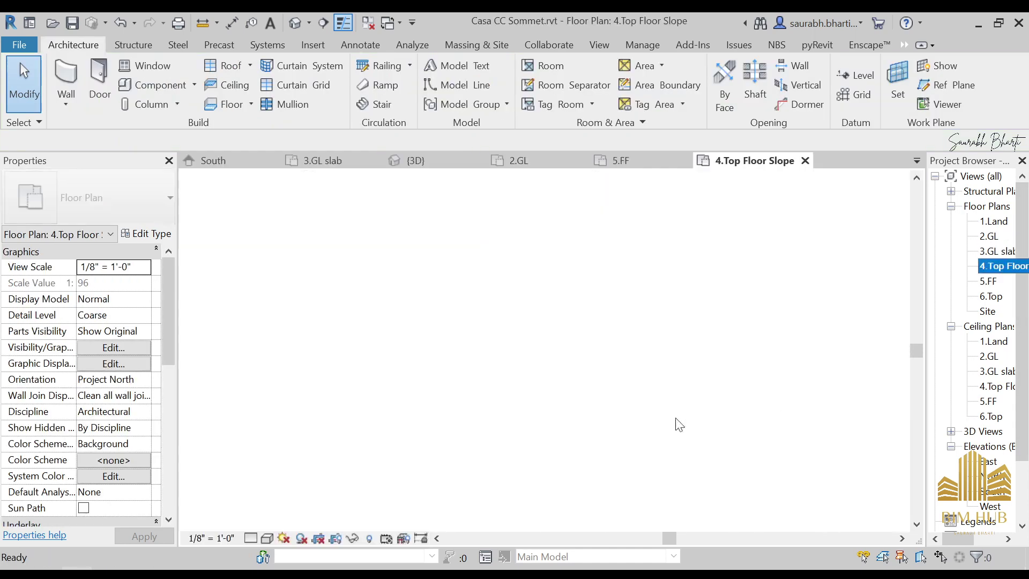
double_click(989, 283)
click(589, 383)
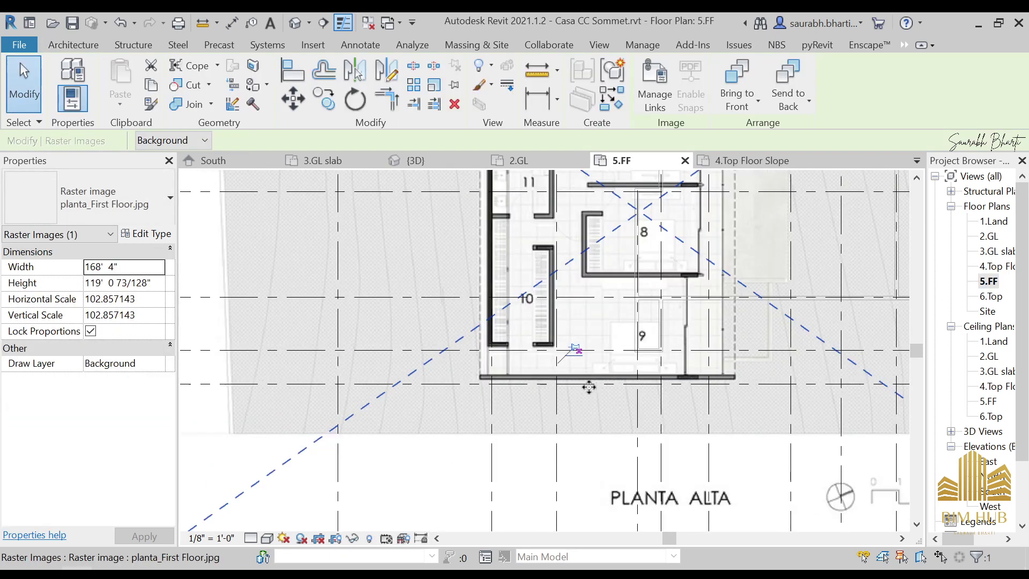
Step: Switch to Photos, browse the reference drawings including Section_2.jpg, Views.jpg and perspectiva.jpg, and return to the Revit 5.FF plan
key(alt+Tab)
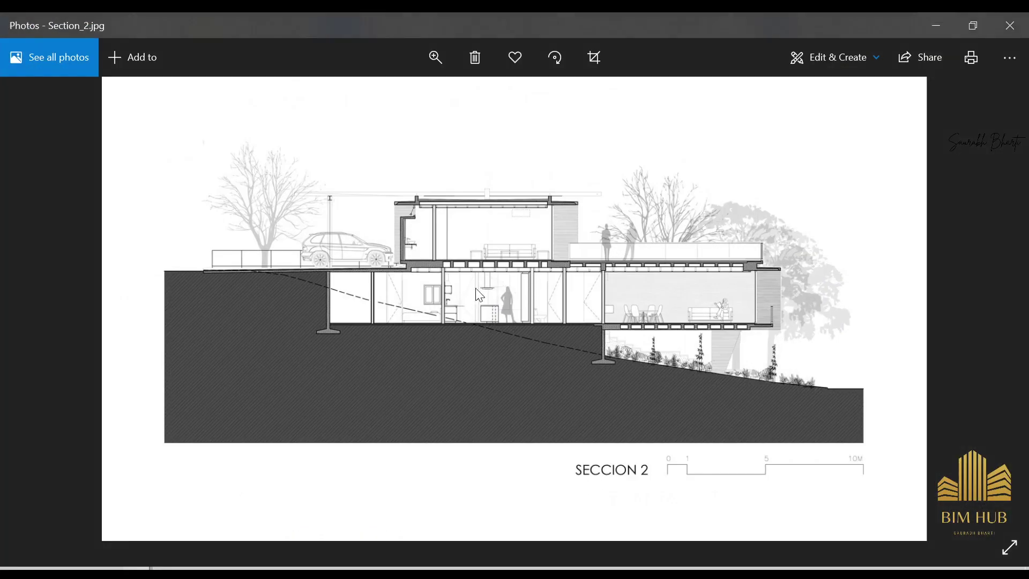
key(Right)
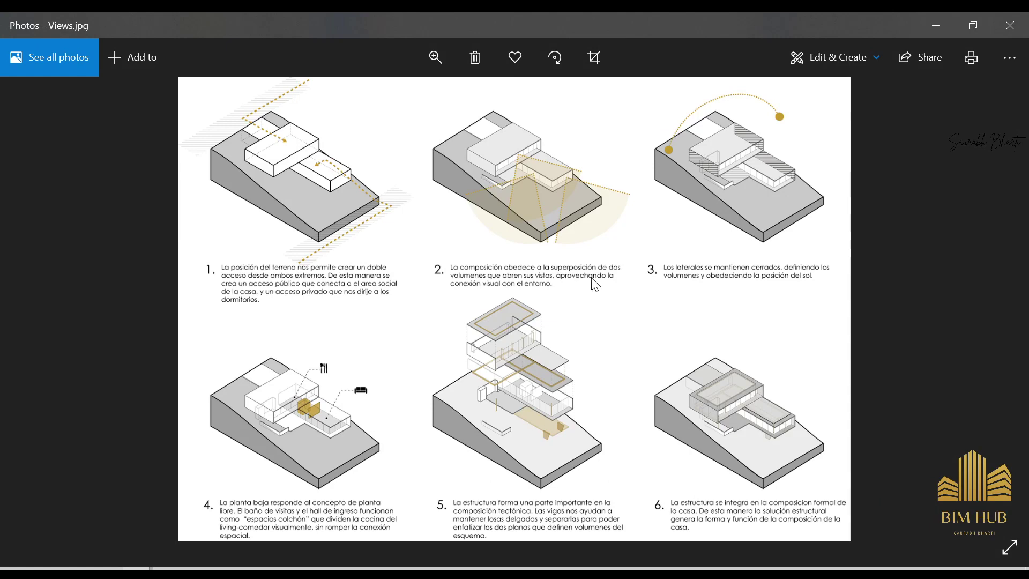
double_click(513, 143)
double_click(493, 158)
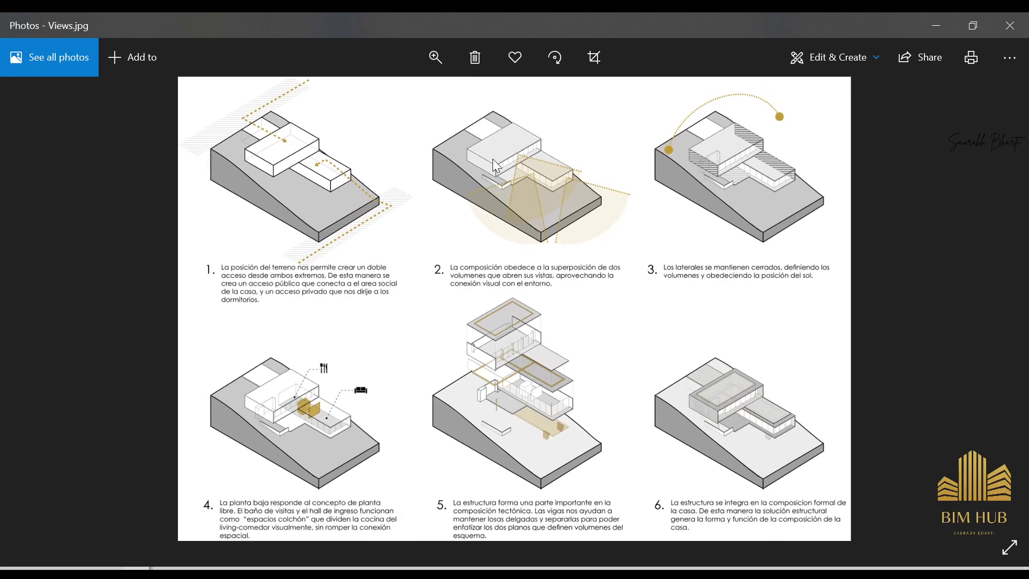
key(Left)
key(Left)
key(Left)
key(Left)
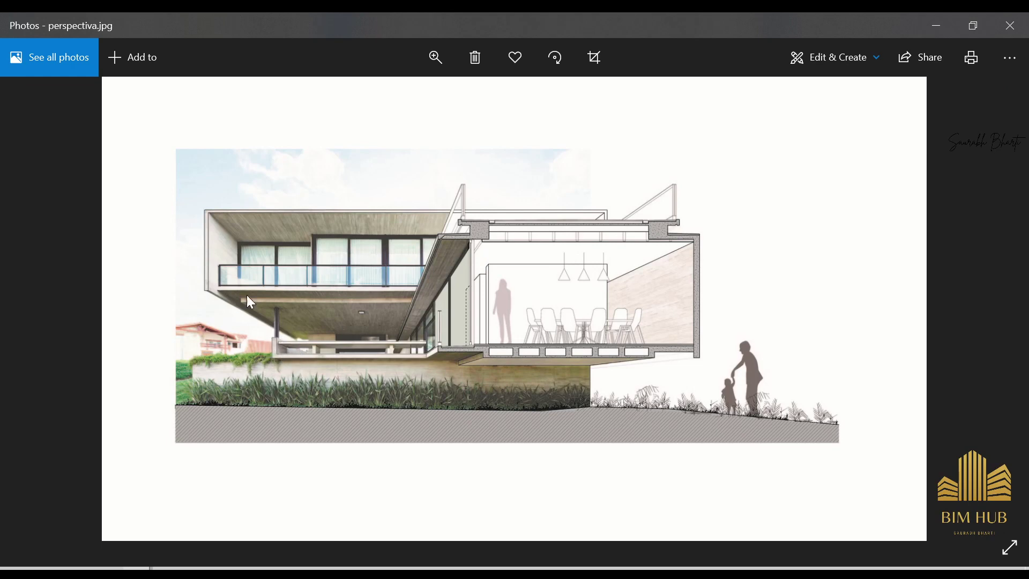
key(Left)
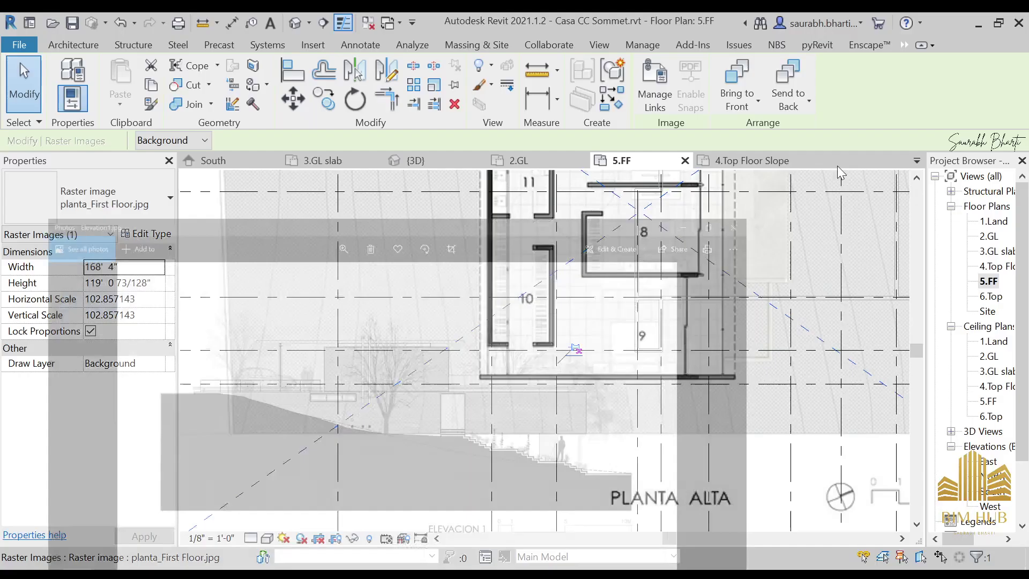
Step: Deselect the plan image and examine the lower wall below rooms 9 and 10 against the nearby grid lines
drag(604, 425, 580, 360)
key(Escape)
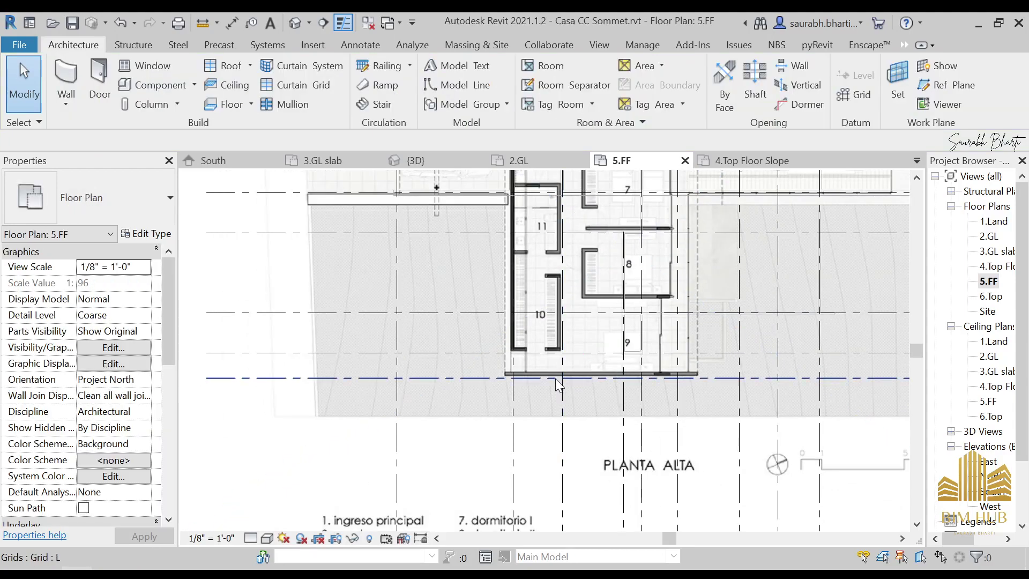
scroll(520, 375, up, 3)
scroll(506, 365, down, 3)
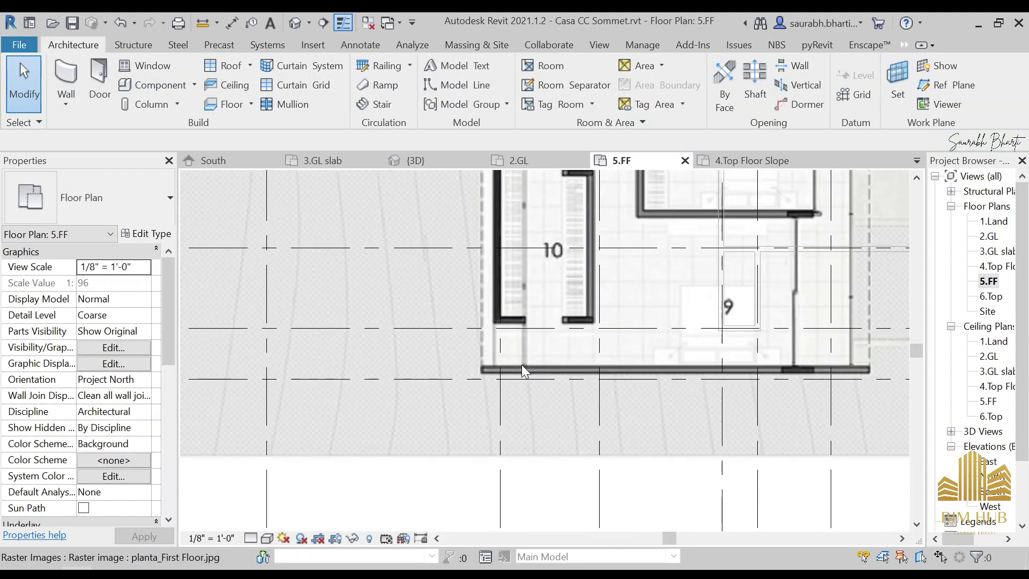
middle_drag(524, 354, 500, 428)
scroll(493, 308, up, 1)
middle_drag(488, 279, 535, 297)
scroll(484, 284, down, 3)
Step: Select vertical grid line 3 and the plan image in turn to compare the walls around rooms 1, 2 and 3 with the grid
click(520, 187)
scroll(467, 273, down, 2)
scroll(520, 194, up, 2)
middle_drag(541, 259, 533, 301)
scroll(505, 332, up, 5)
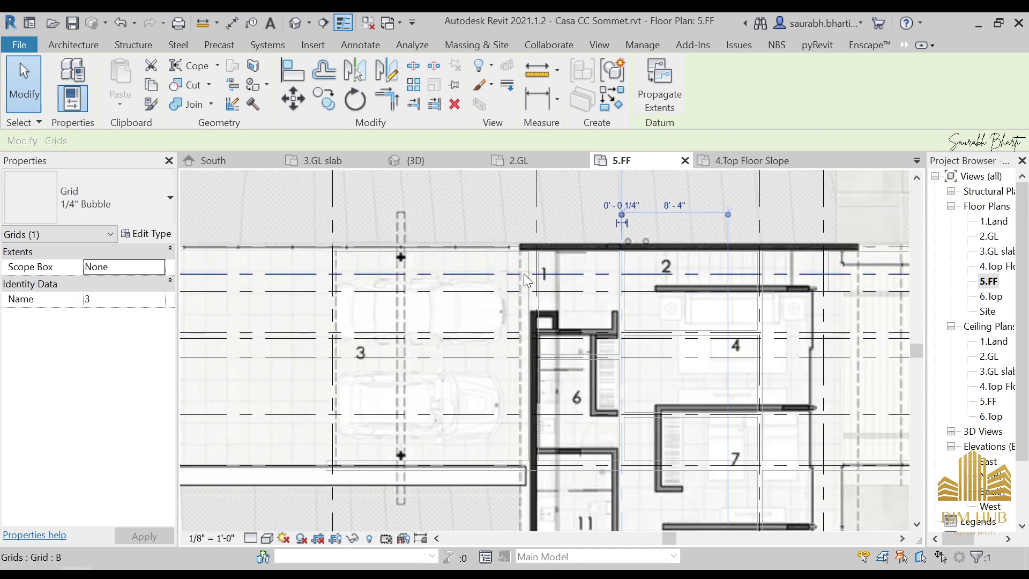
scroll(536, 300, up, 2)
scroll(548, 293, up, 2)
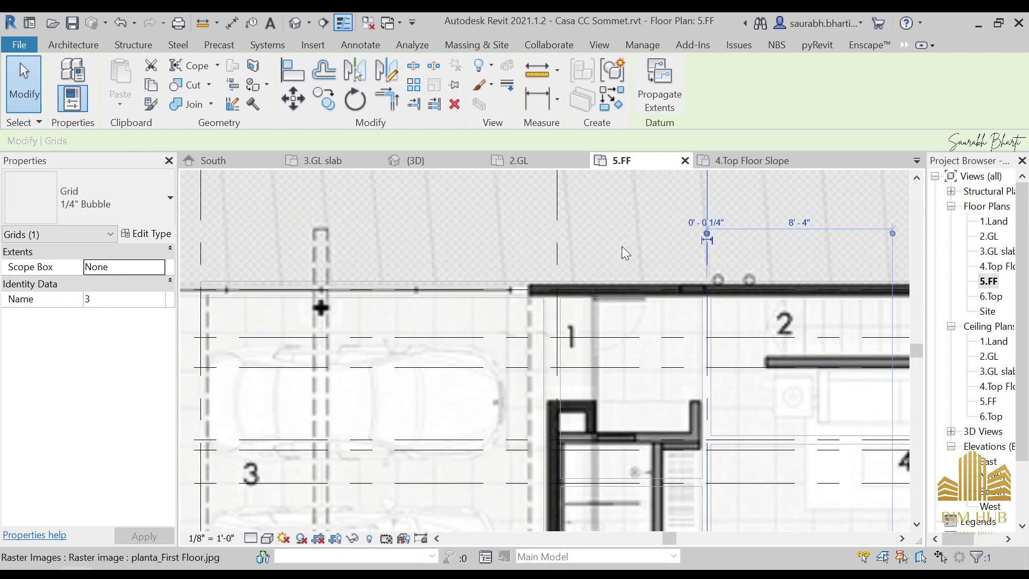
click(616, 256)
scroll(622, 231, up, 1)
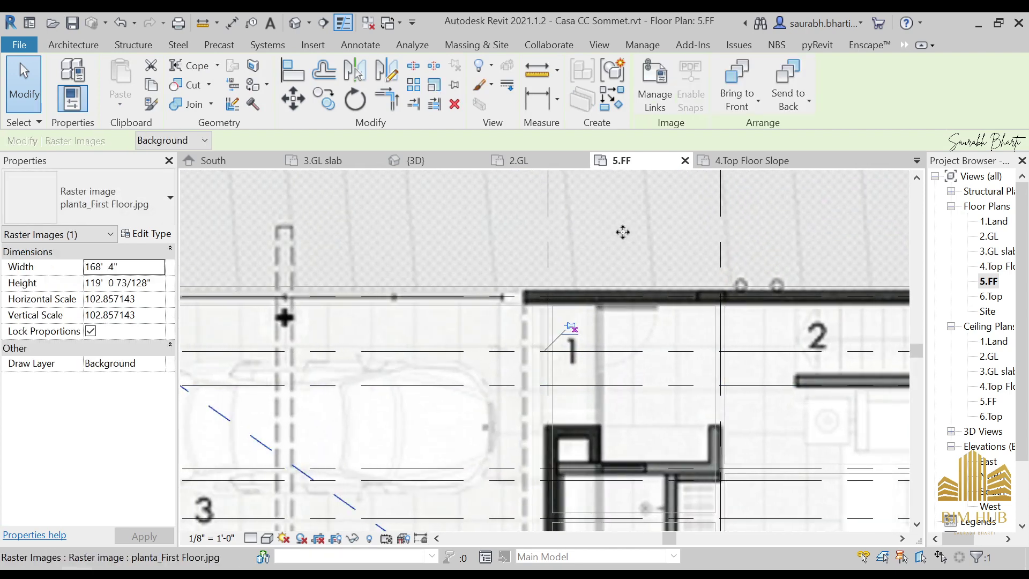
key(Escape)
scroll(607, 225, down, 5)
click(606, 231)
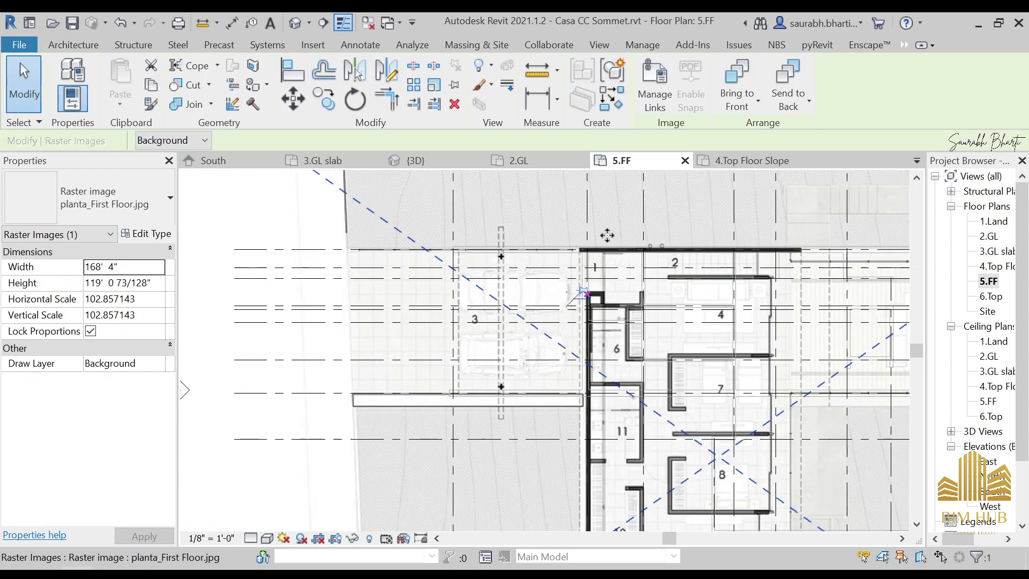
Step: Pin the first floor plan image in place and check its upper wall and the lower corner below room 10 against the grid
click(576, 300)
scroll(592, 215, down, 2)
middle_drag(592, 215, 595, 309)
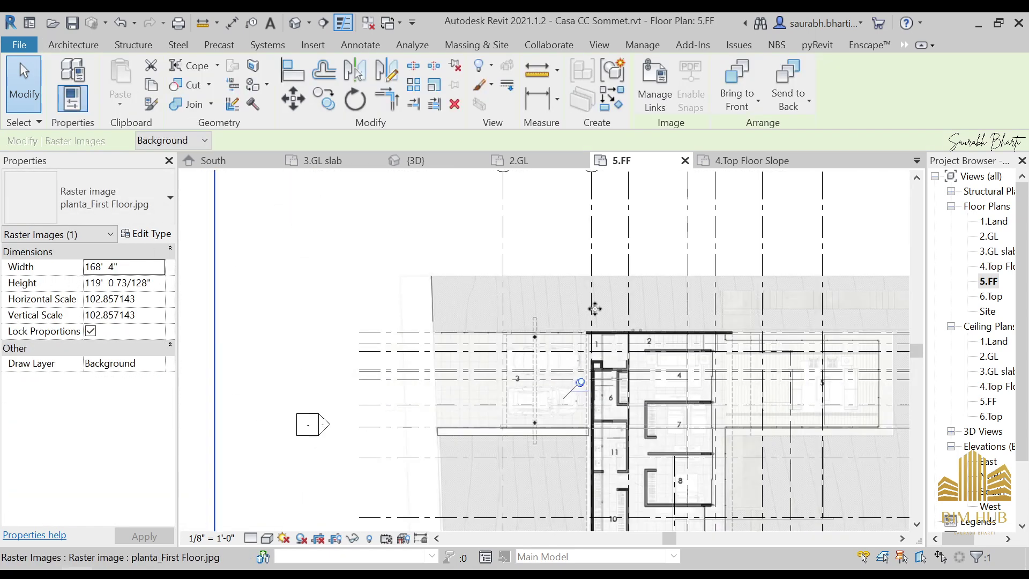
scroll(593, 213, up, 5)
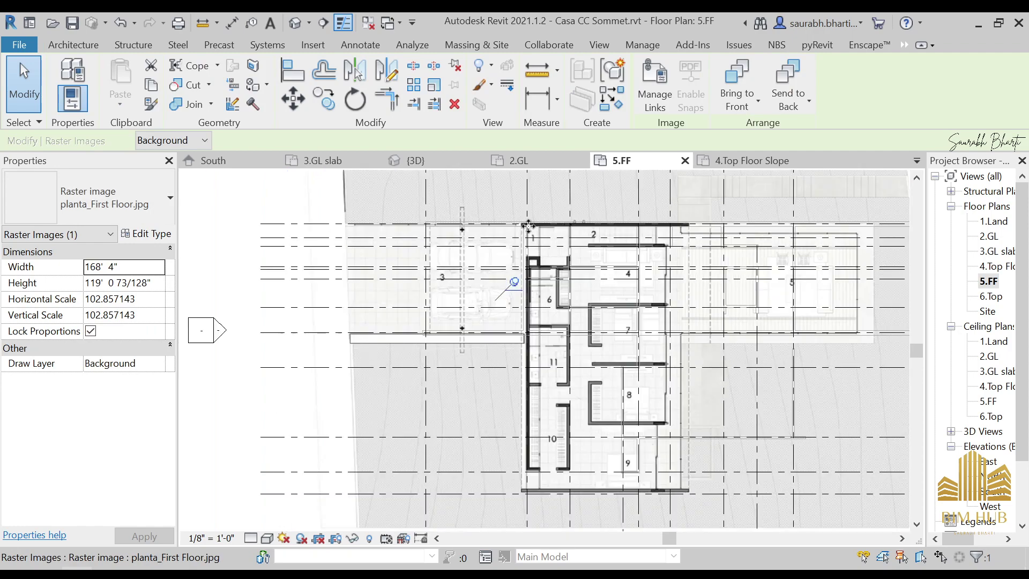
middle_drag(542, 370, 524, 166)
scroll(539, 333, down, 5)
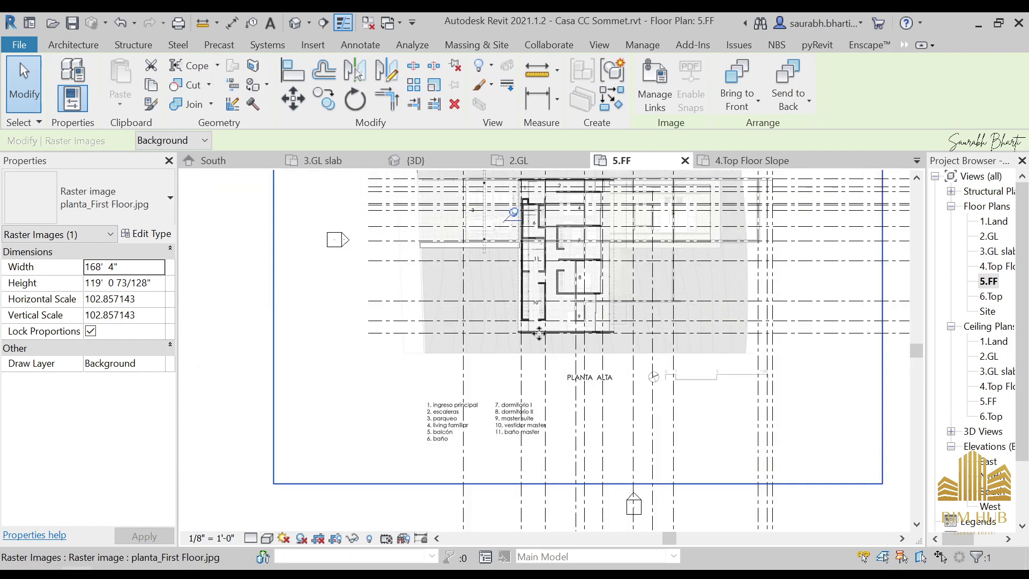
scroll(487, 324, up, 5)
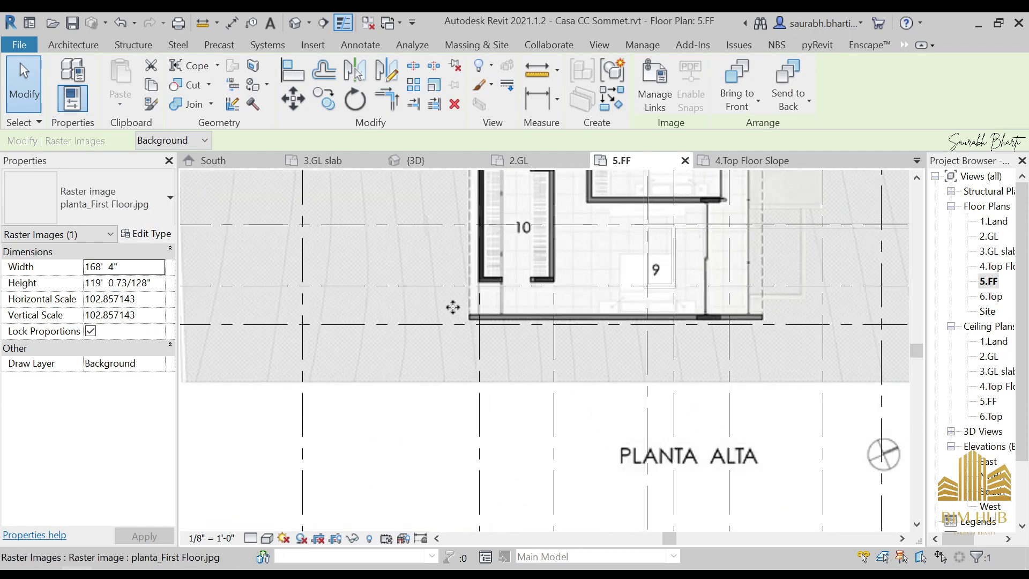
middle_drag(452, 307, 500, 348)
scroll(539, 313, up, 5)
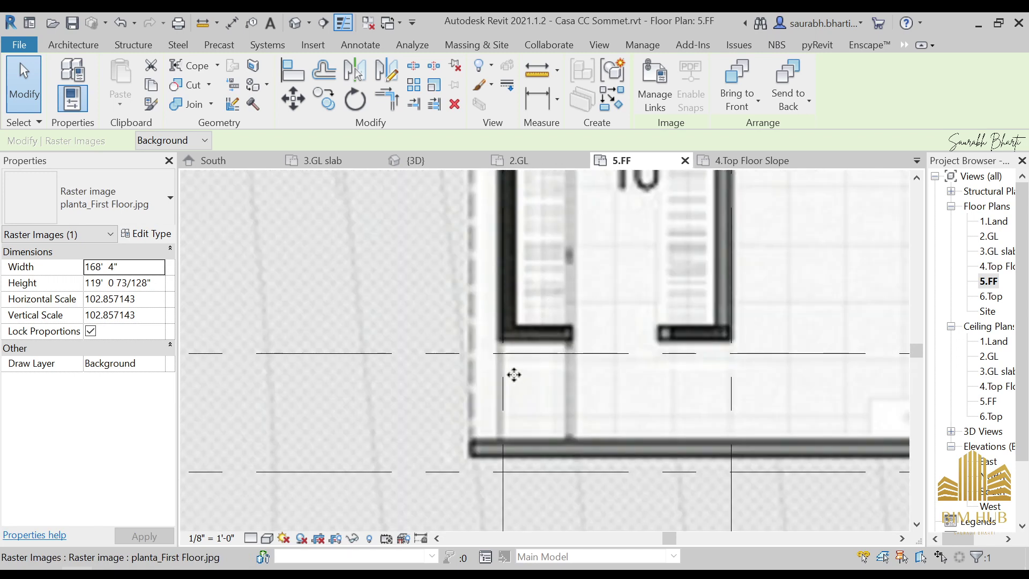
Step: Examine the walls of rooms 7 to 11 against the grid lines and deselect the plan image
scroll(514, 375, down, 5)
middle_drag(728, 349, 411, 409)
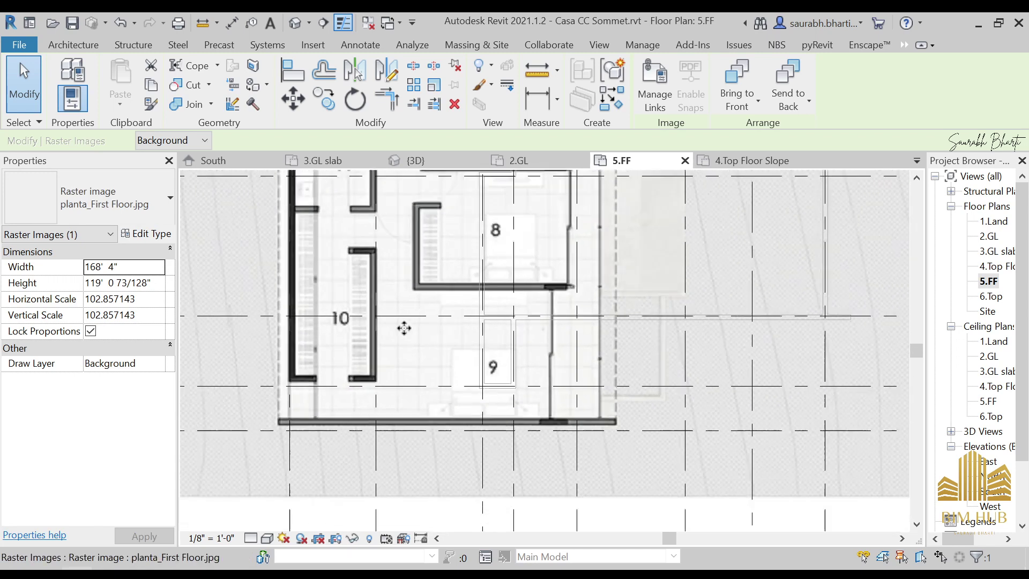
scroll(404, 328, down, 1)
middle_drag(404, 328, 440, 391)
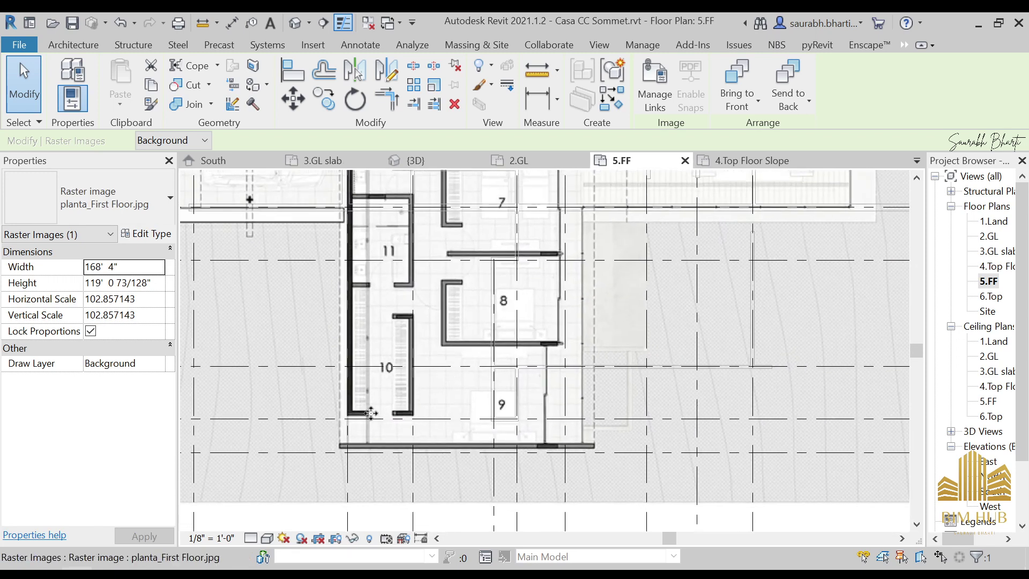
middle_drag(379, 370, 401, 456)
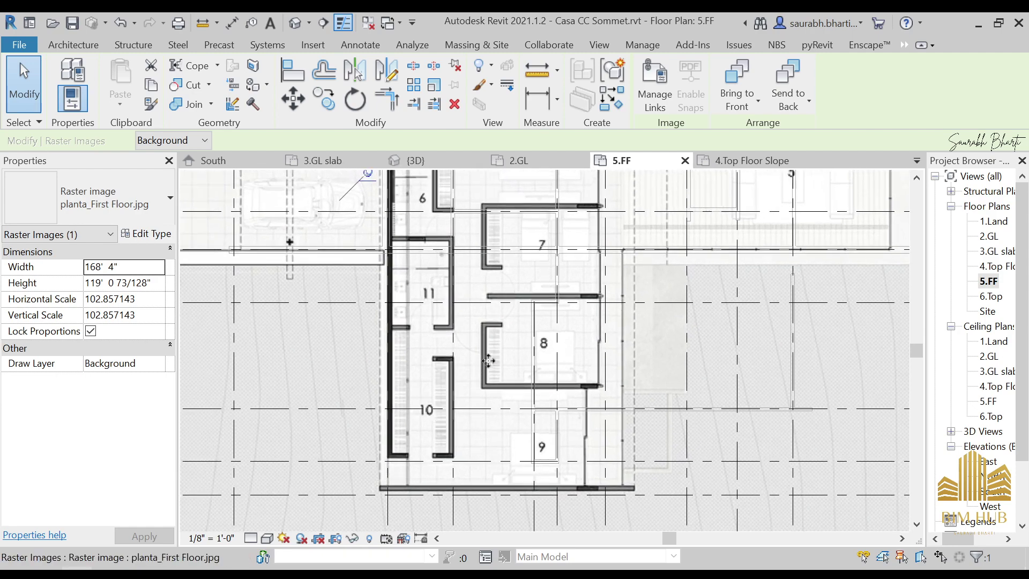
scroll(567, 301, down, 4)
scroll(595, 295, up, 4)
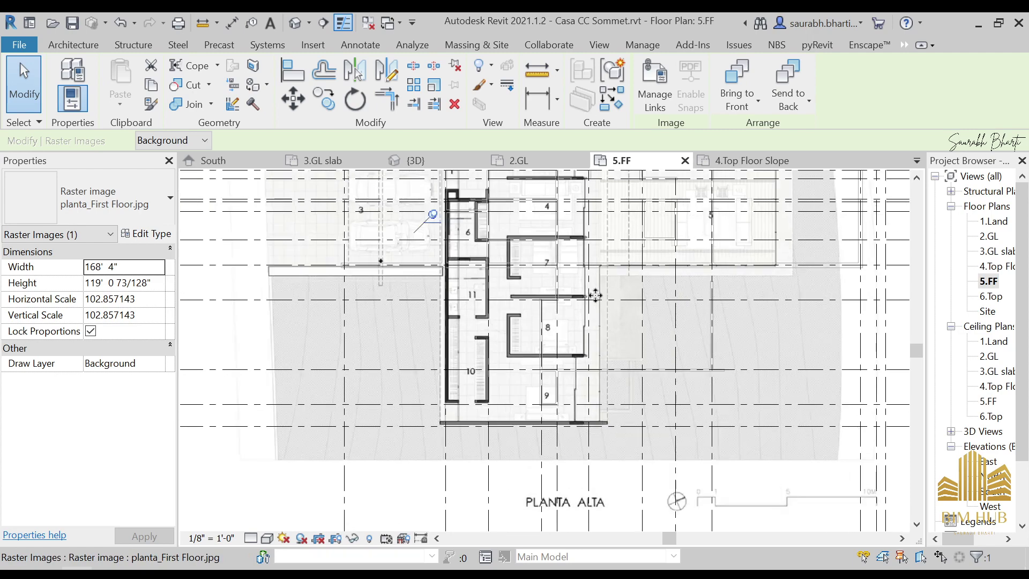
scroll(615, 299, down, 6)
middle_drag(587, 332, 582, 365)
key(Escape)
Step: Start the Wall command in the 5.FF plan near rooms 1 and 2 and open the list of wall types
key(w)
key(a)
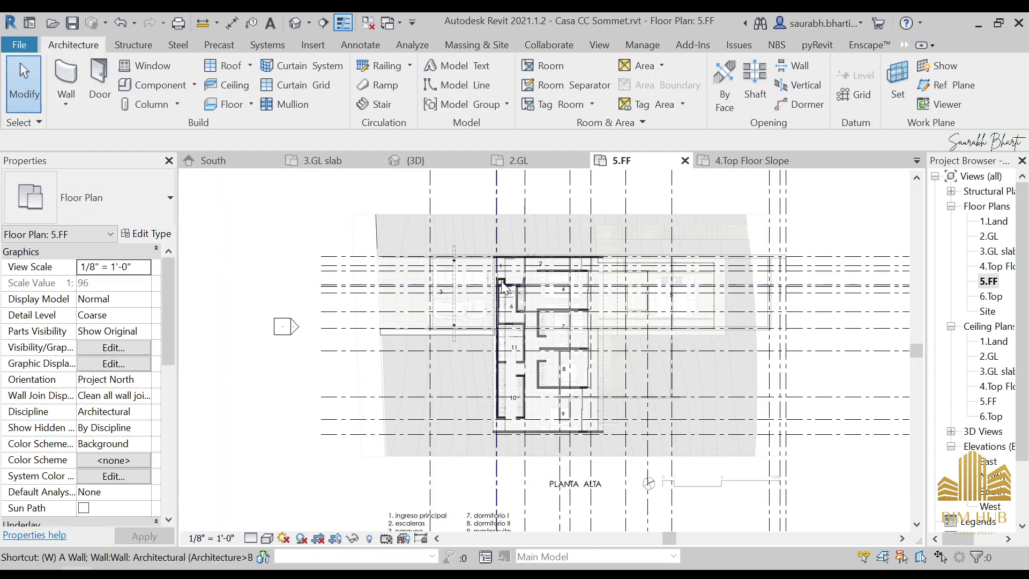
scroll(530, 229, up, 5)
scroll(486, 256, up, 2)
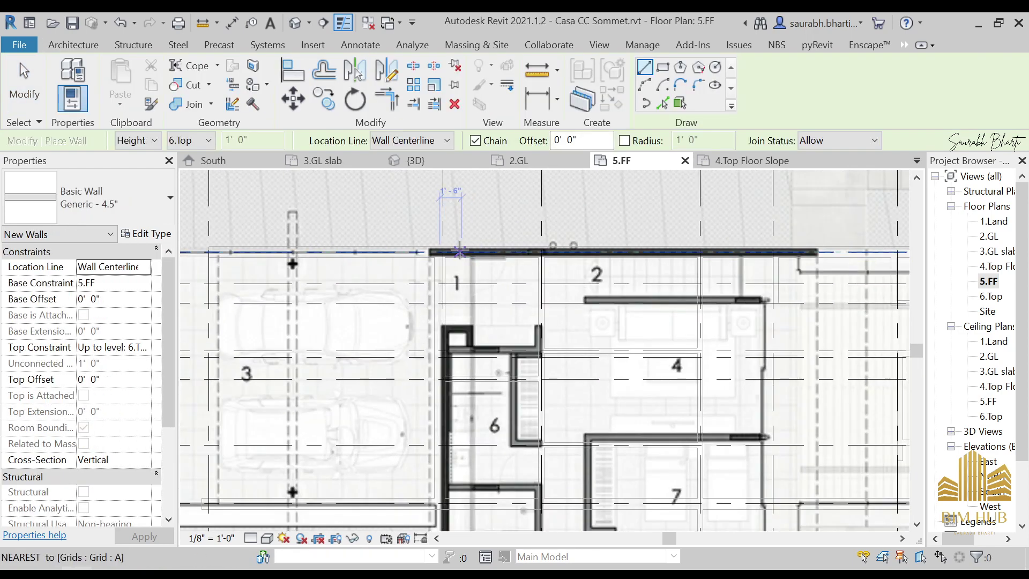
scroll(523, 298, down, 5)
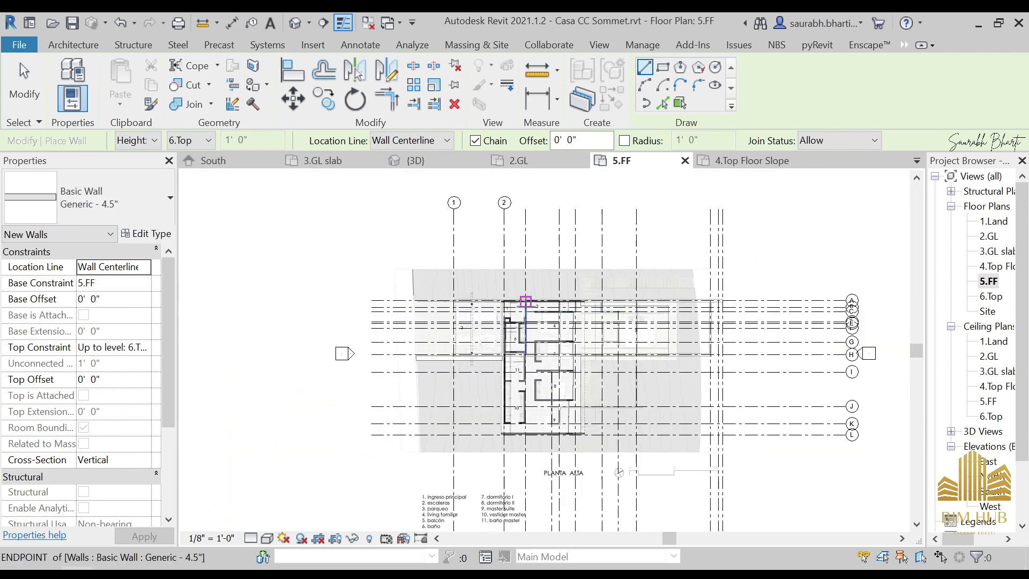
scroll(533, 298, up, 6)
click(146, 198)
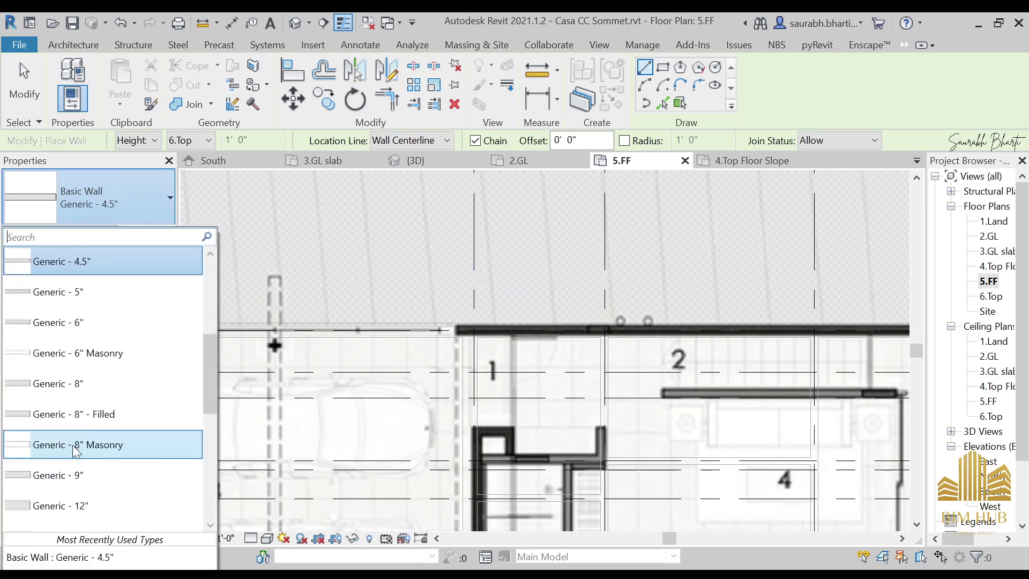
Step: Draw a horizontal Generic - 9" wall about 26' 6" long over the thick wall above rooms 1 and 2
scroll(456, 329, up, 1)
click(461, 329)
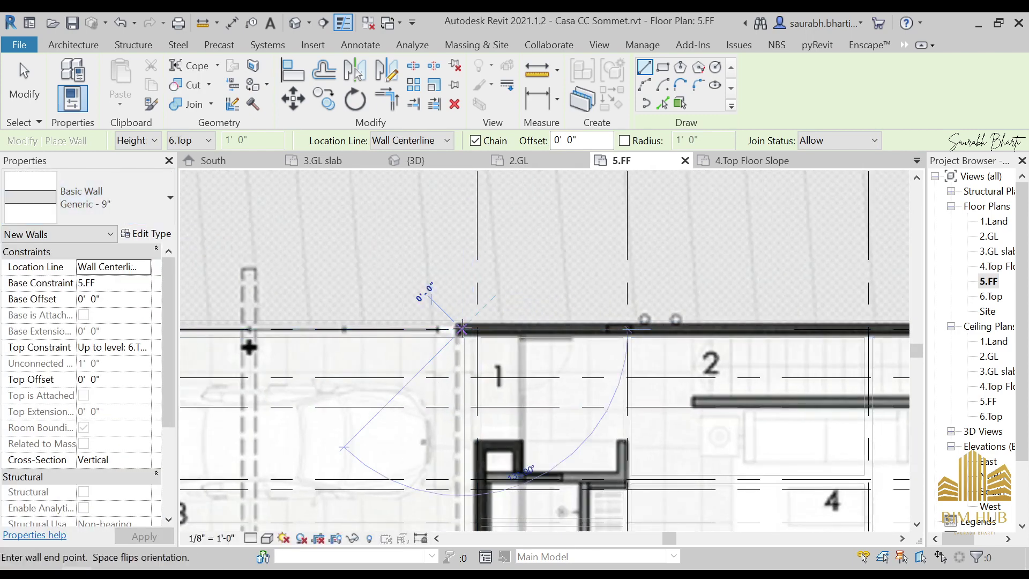
middle_drag(813, 337, 593, 317)
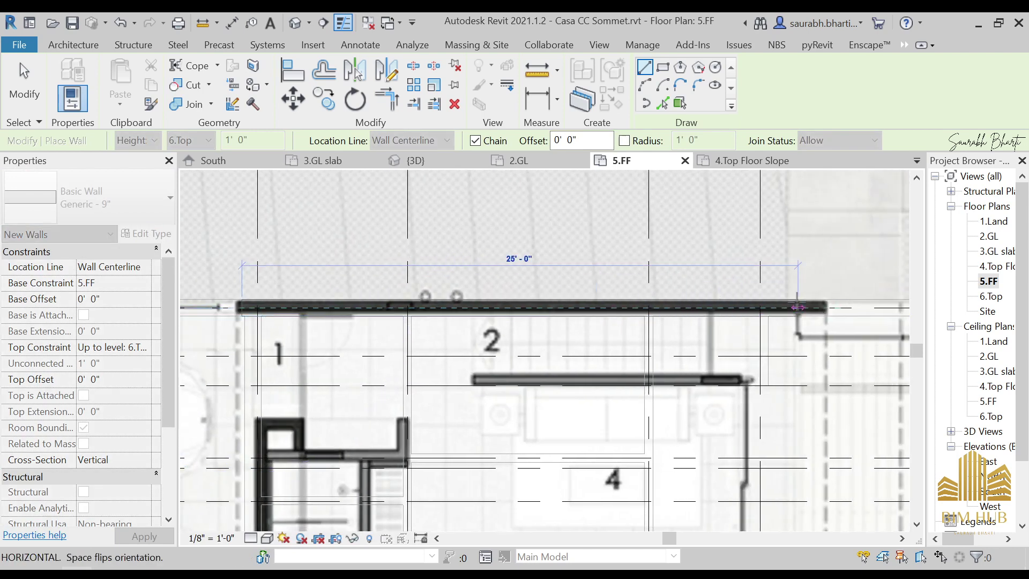
click(829, 307)
key(Escape)
key(Escape)
Step: Stretch the left end of the 9" wall to the dashed column line in parking area 3, making it about 36' 6" long
click(331, 300)
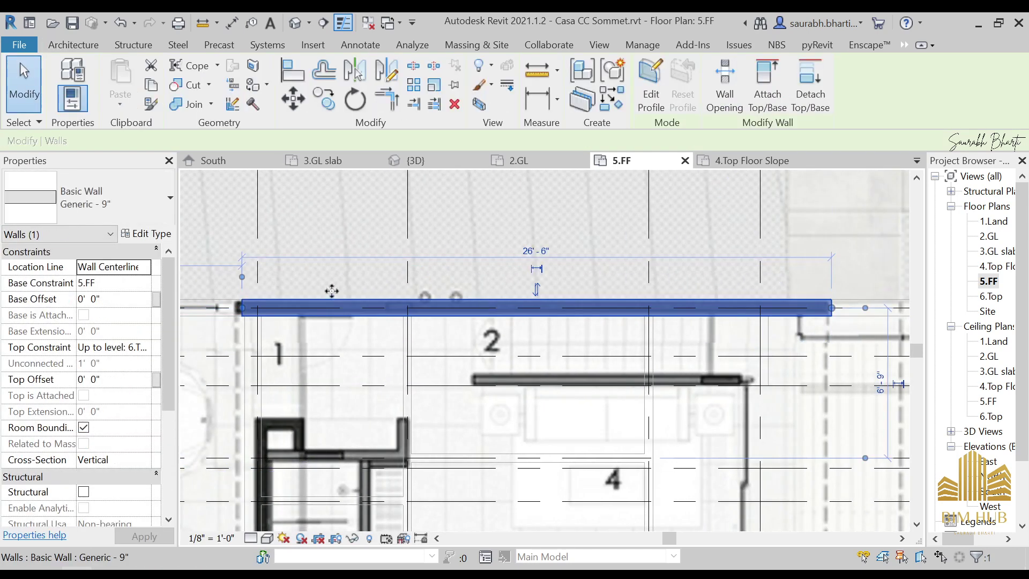
middle_drag(301, 310, 505, 310)
drag(446, 307, 224, 307)
middle_drag(224, 307, 487, 294)
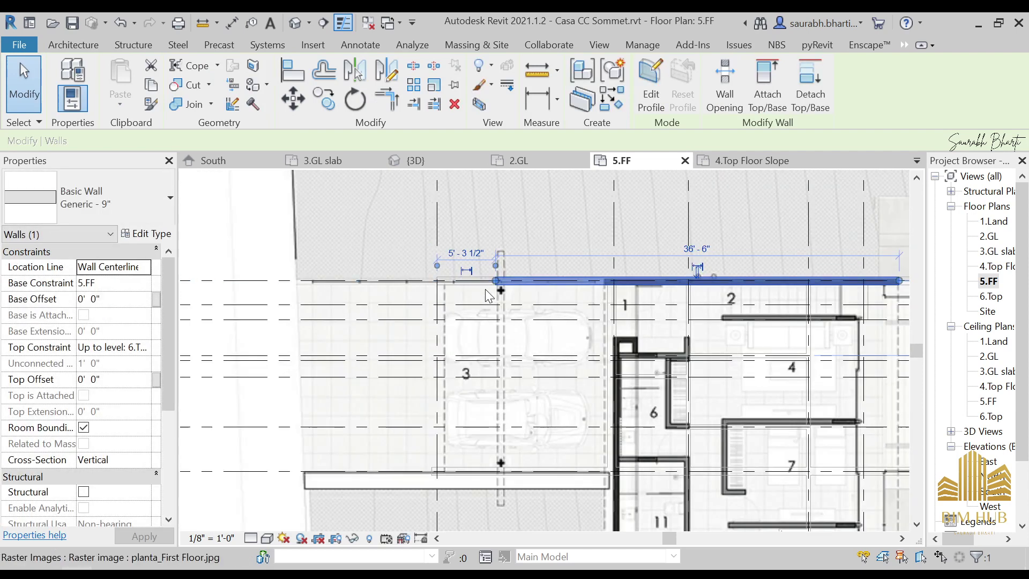
mouse_move(497, 289)
mouse_down()
mouse_move(501, 280)
mouse_move(436, 280)
mouse_move(564, 273)
mouse_move(503, 276)
mouse_up()
scroll(611, 329, down, 2)
middle_drag(611, 330, 428, 294)
key(Escape)
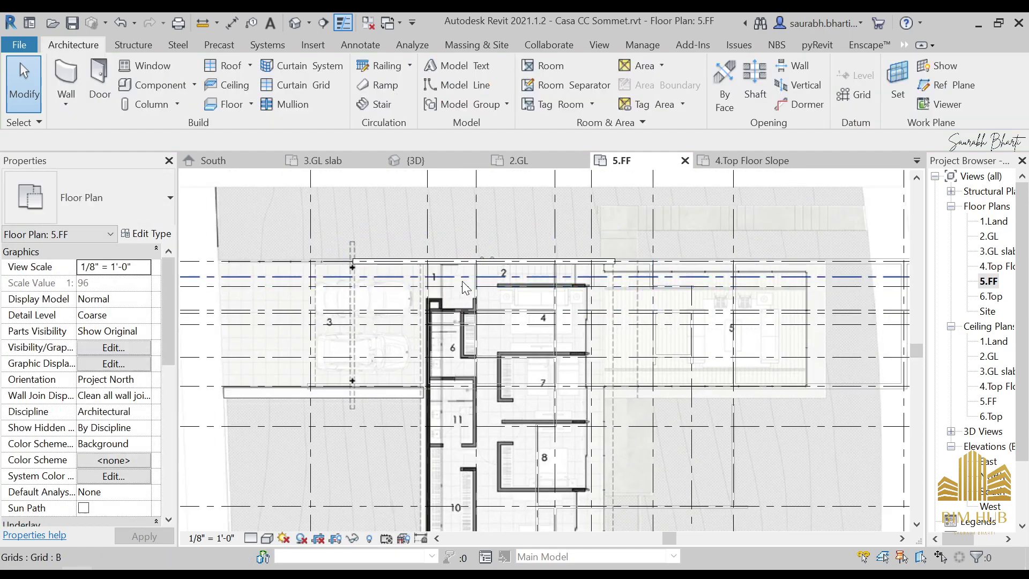
Step: Draw a Generic - 9" wall about 26' 6" long over the plan's bottom wall, below rooms 9 and 10
middle_drag(540, 294, 583, 231)
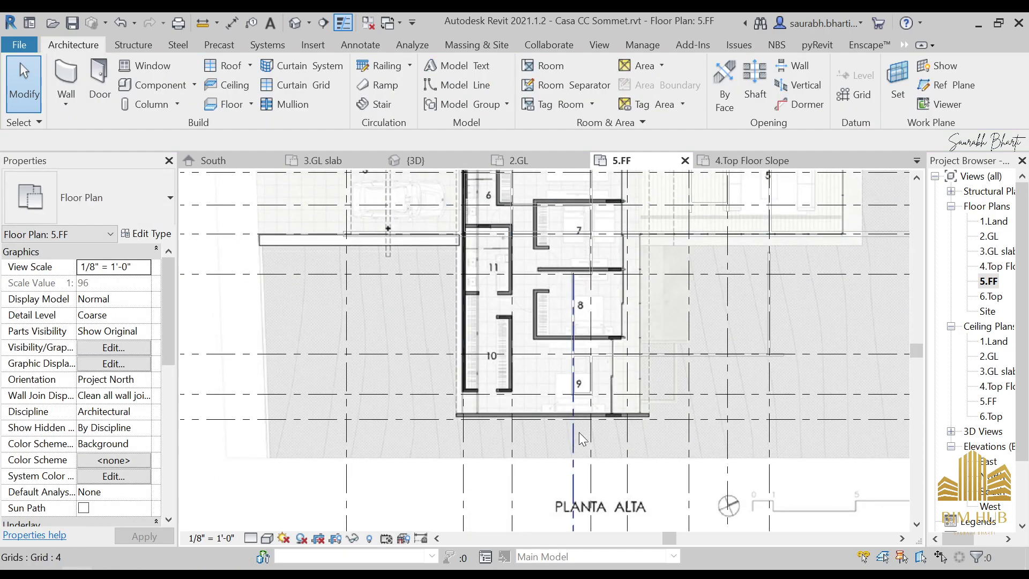
scroll(579, 431, up, 2)
key(w)
key(a)
scroll(405, 405, up, 2)
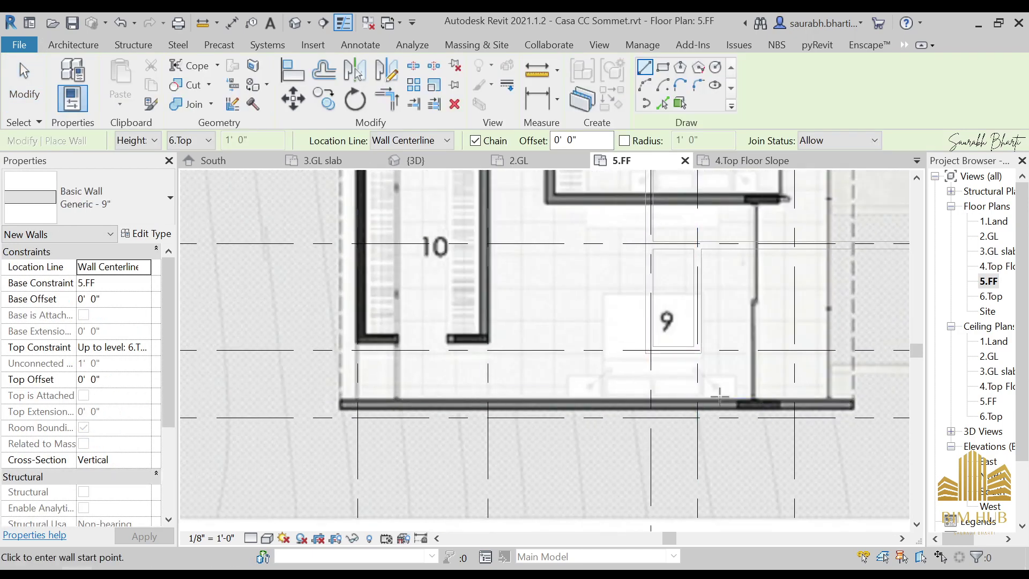
click(853, 405)
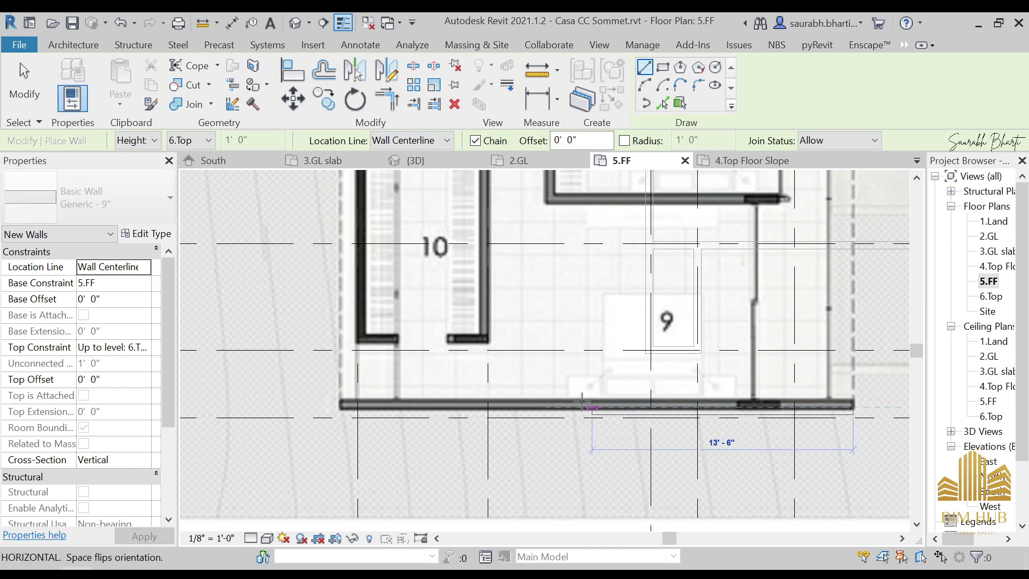
click(341, 407)
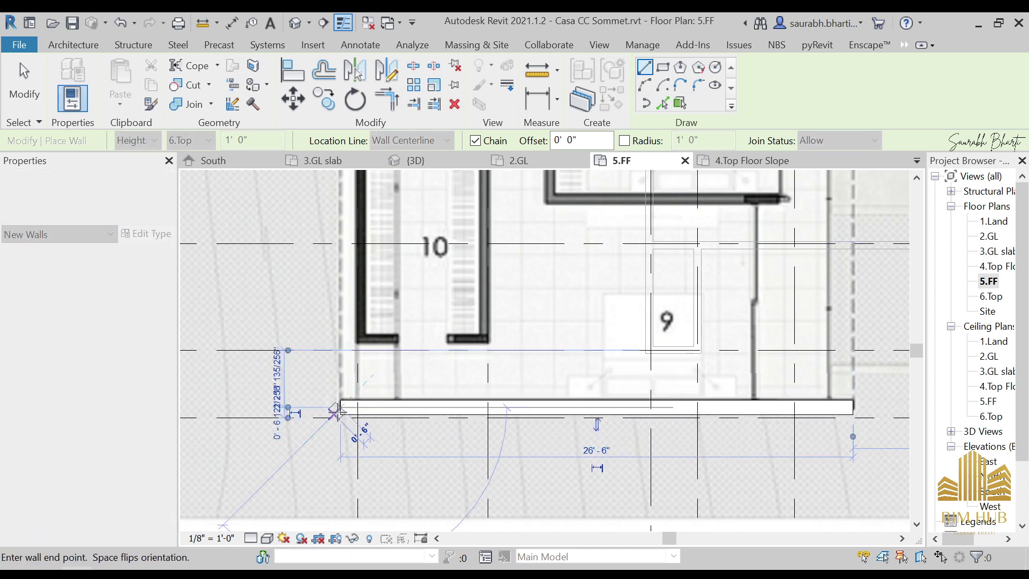
key(Escape)
key(Escape)
click(427, 404)
scroll(534, 412, down, 2)
scroll(533, 412, down, 1)
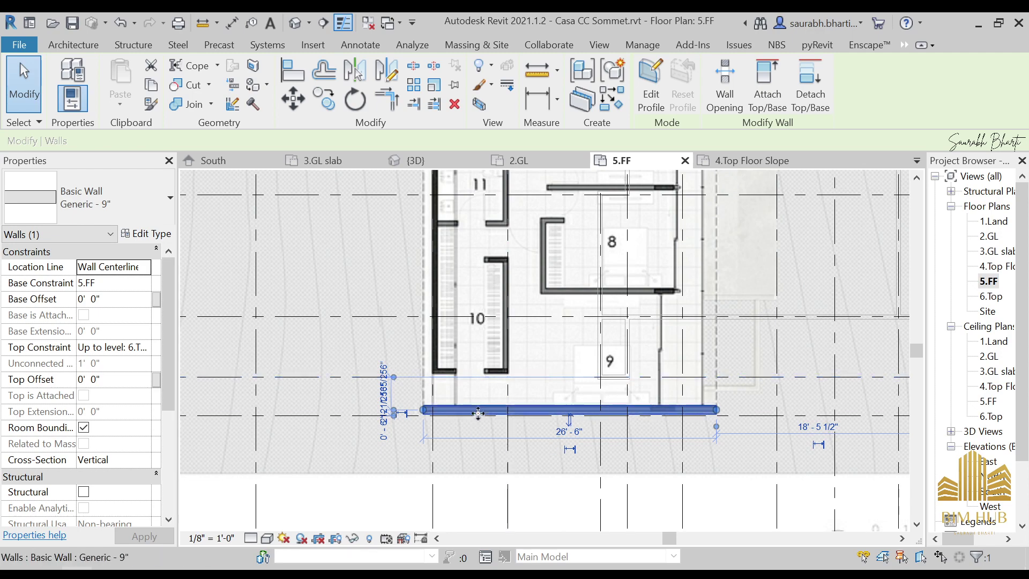
key(Escape)
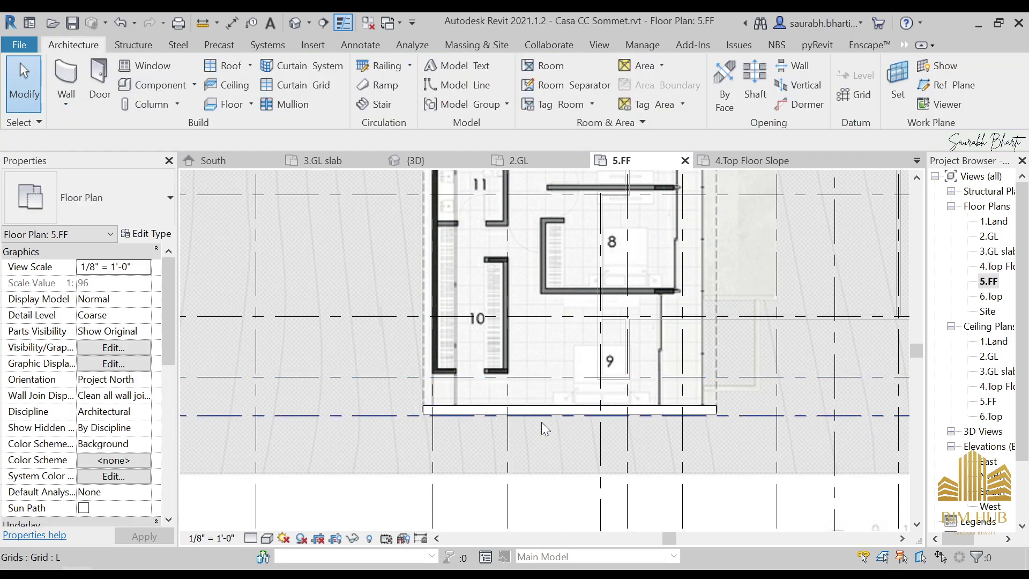
Step: Draw a Generic - 4.5" wall about 12' 0" long between rooms 2 and 4, with the location line at Finish Face: Exterior
scroll(543, 427, down, 3)
middle_drag(542, 427, 552, 428)
scroll(529, 279, up, 1)
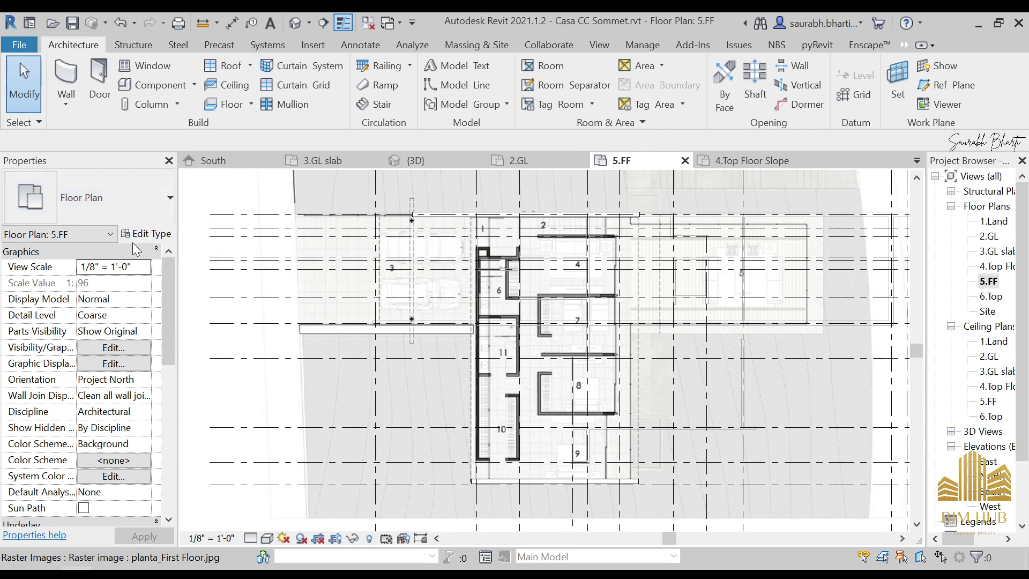
click(75, 75)
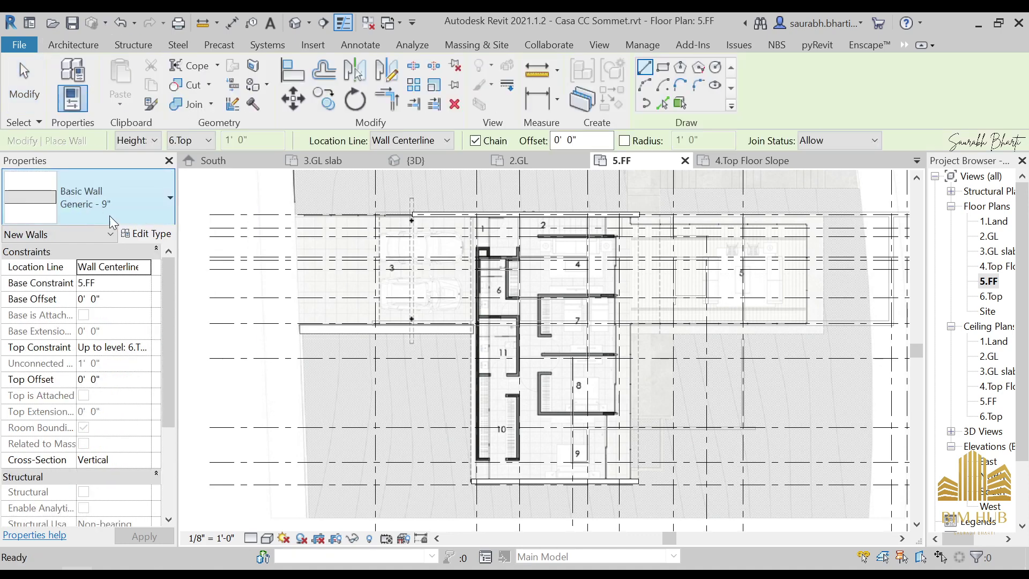
click(109, 216)
click(128, 575)
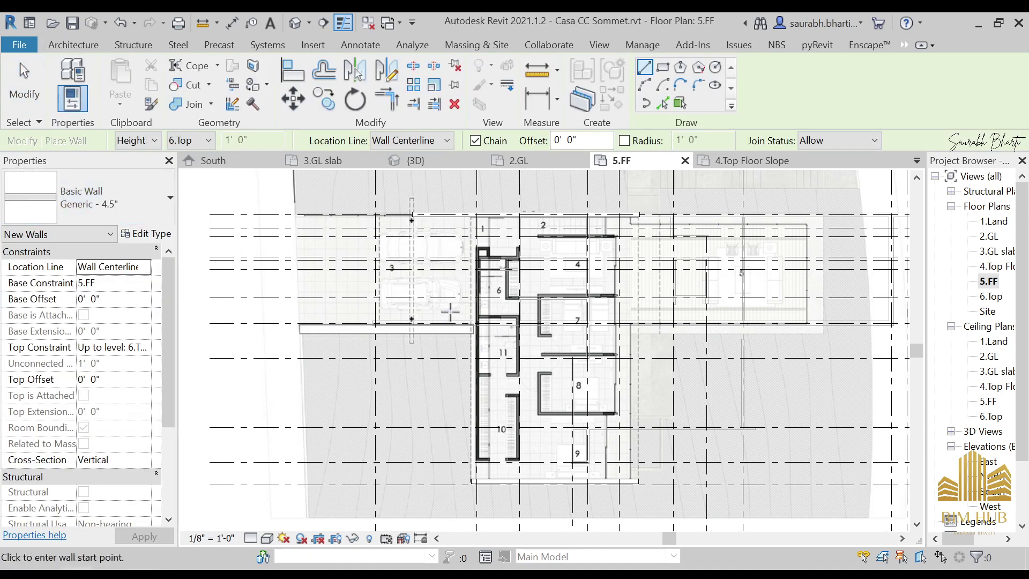
scroll(600, 230, up, 5)
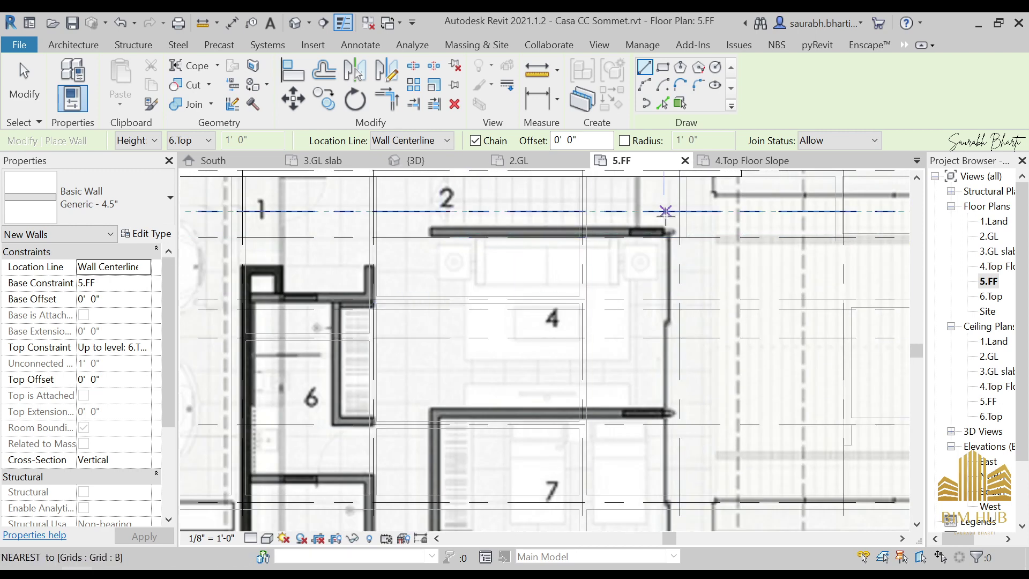
click(444, 150)
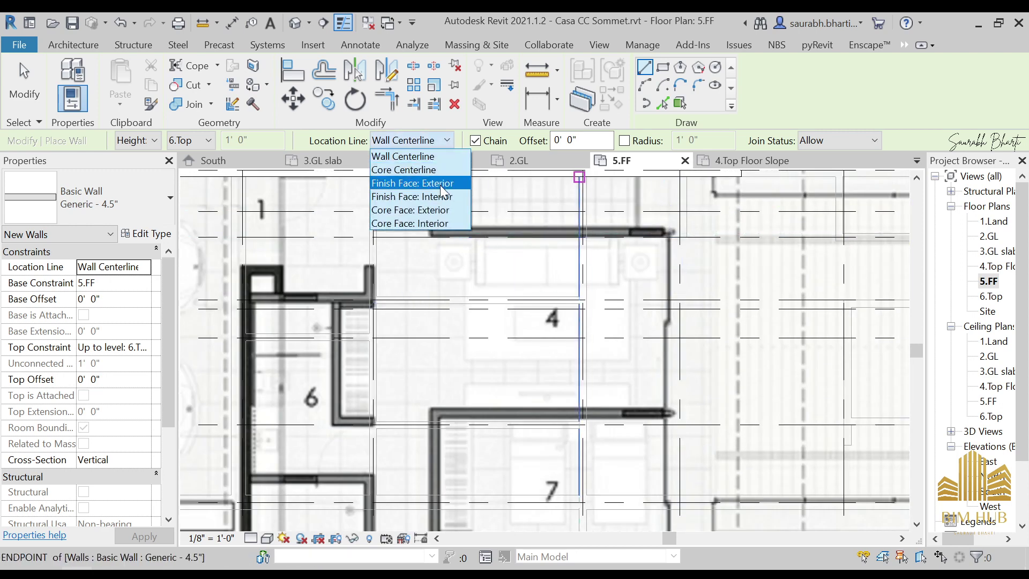
click(440, 184)
click(670, 234)
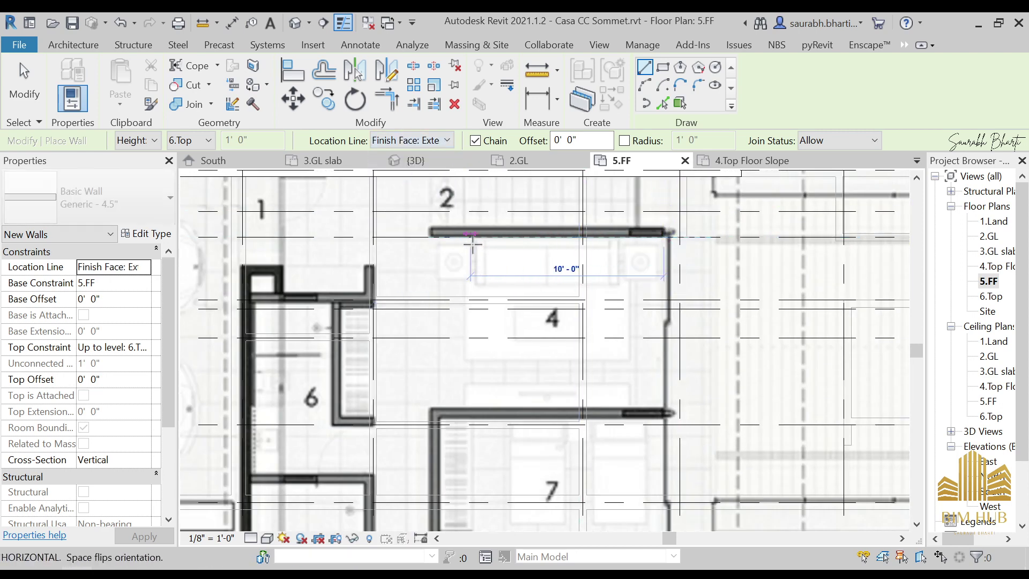
click(433, 234)
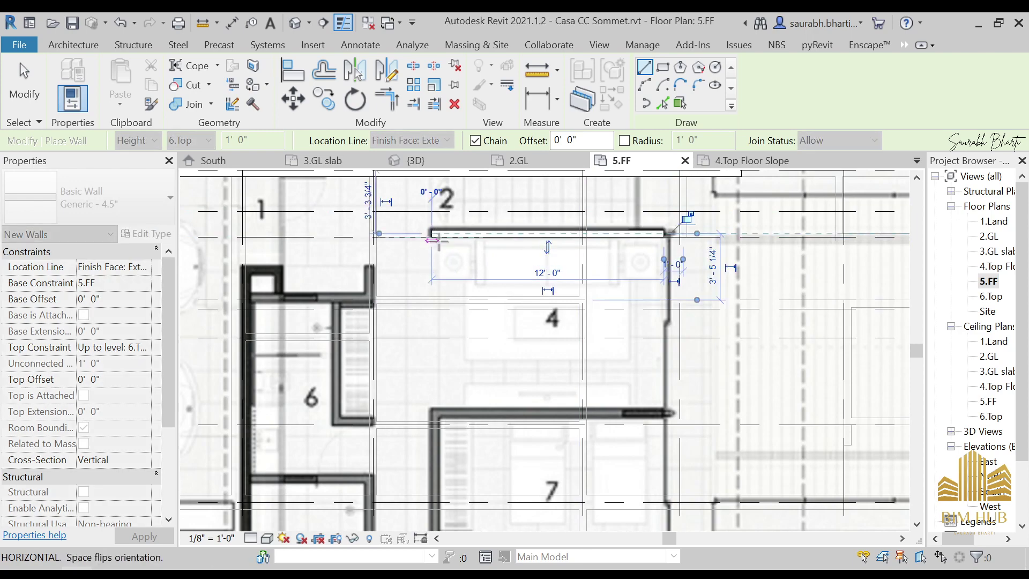
middle_drag(578, 321, 685, 293)
key(Escape)
Step: Try to nudge the pinned first-floor plan image into line with the grids
middle_drag(747, 271, 578, 237)
scroll(580, 241, down, 6)
scroll(594, 419, up, 5)
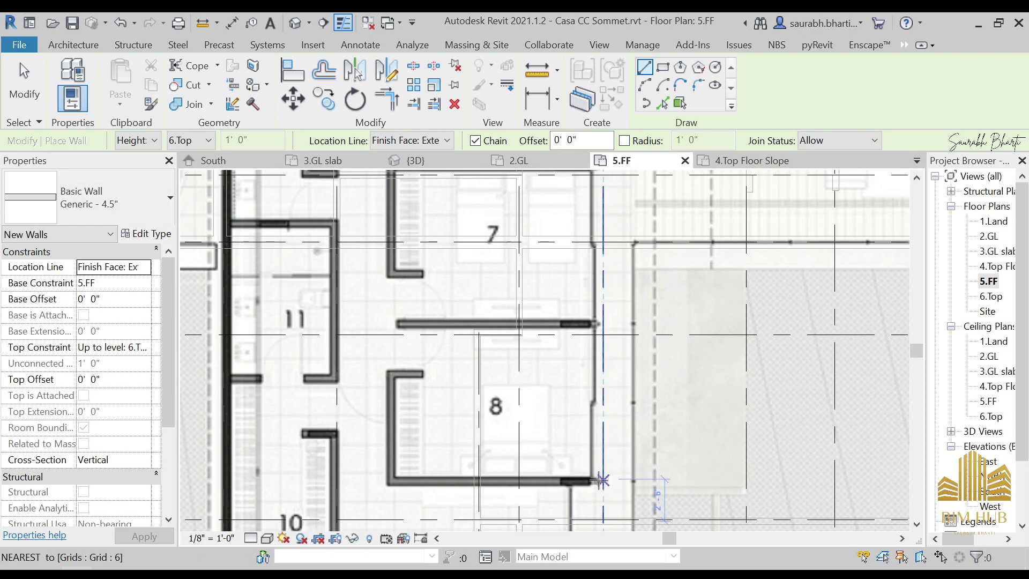
scroll(602, 347, down, 3)
middle_drag(602, 349, 576, 456)
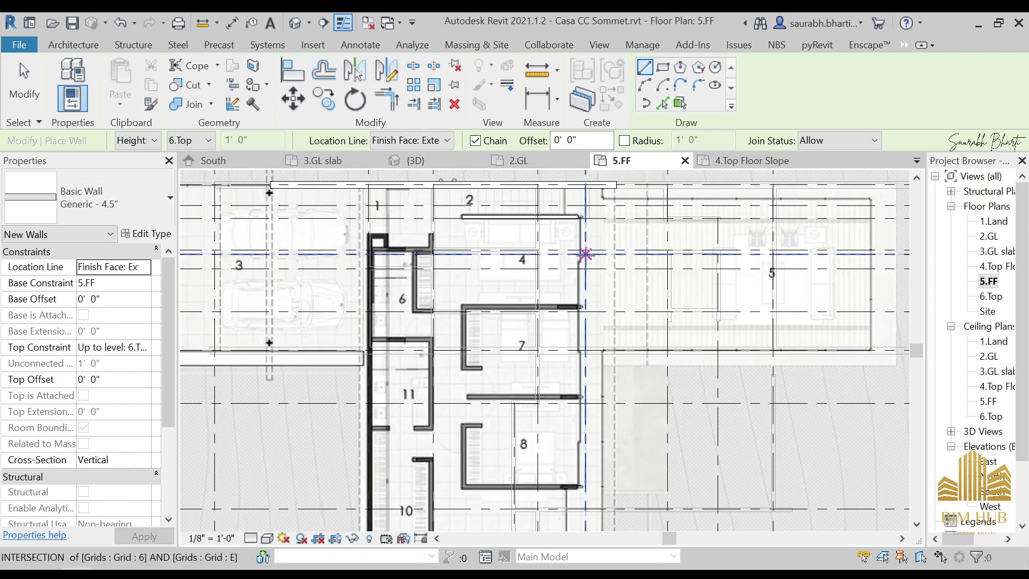
key(Escape)
scroll(585, 231, up, 4)
click(564, 233)
scroll(566, 231, down, 4)
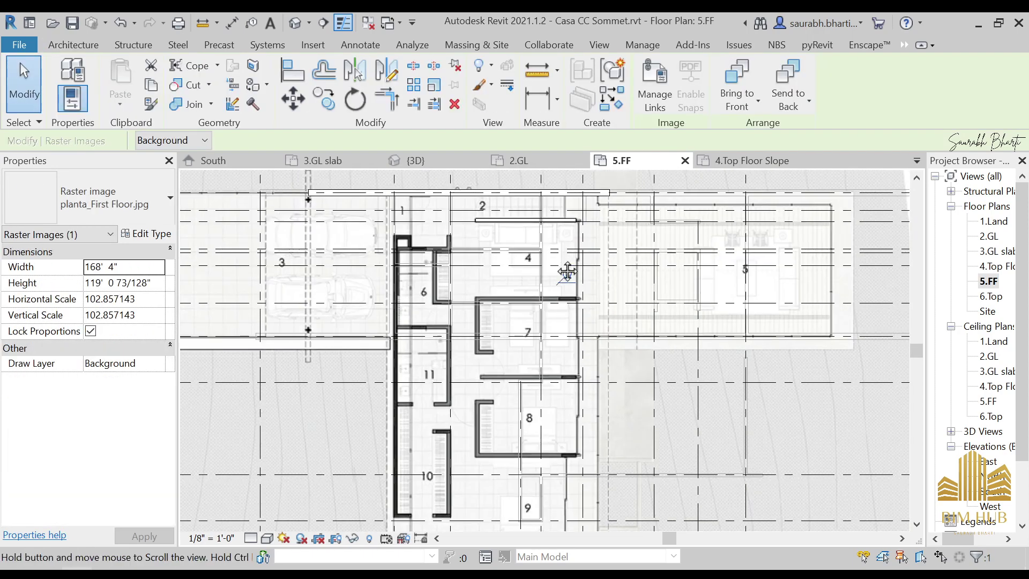
middle_drag(548, 260, 541, 273)
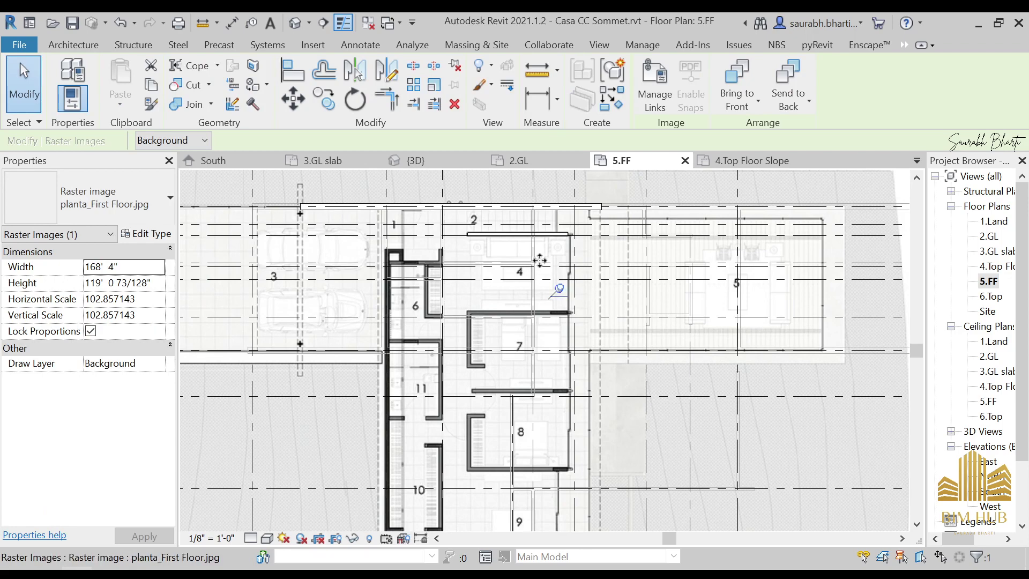
key(Escape)
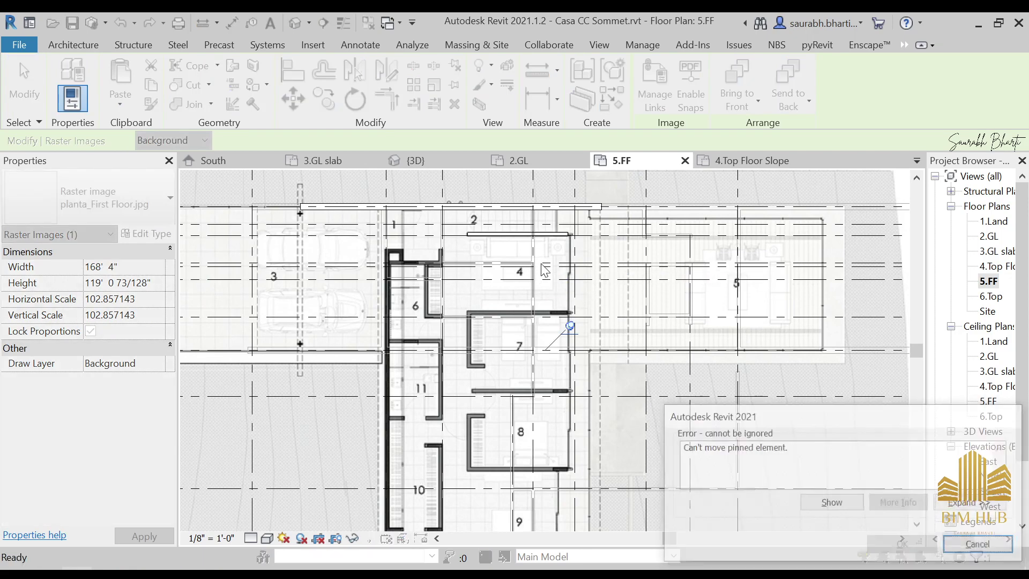
key(Escape)
Step: Unpin the first-floor plan image, shift it slightly to the right so room 4's outer wall meets grid 6, and re-pin it
click(547, 293)
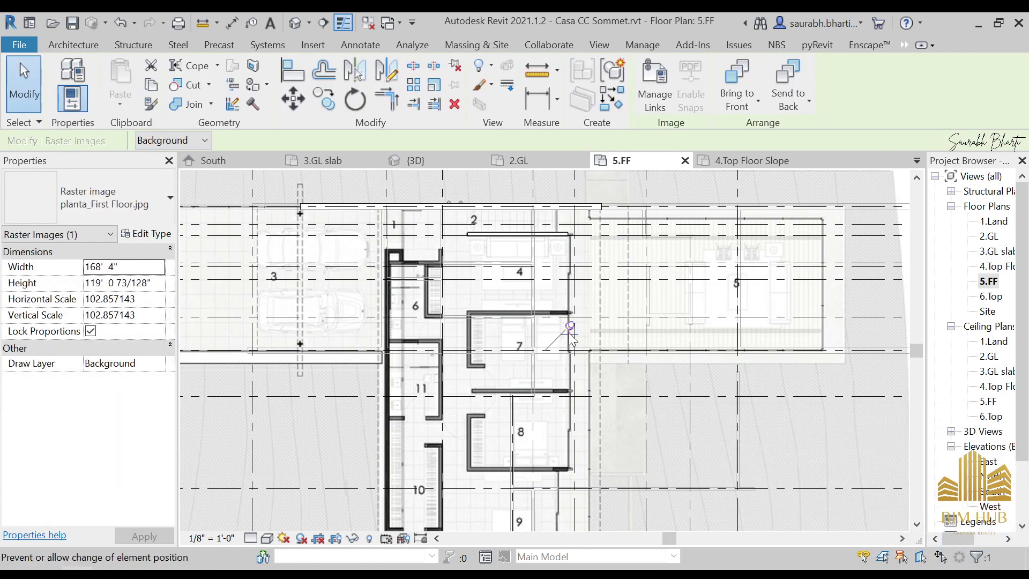
click(571, 330)
key(Right)
key(Right)
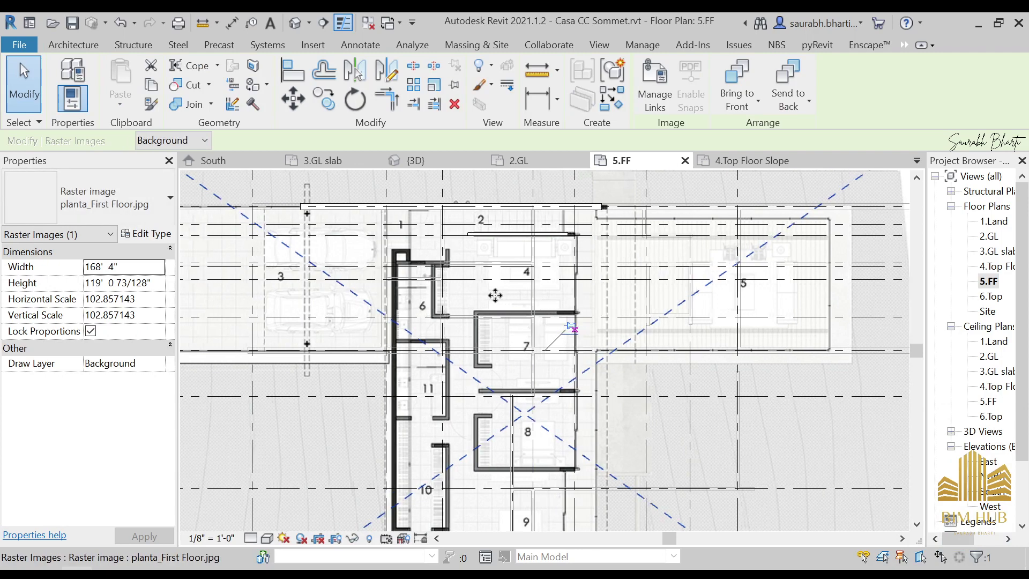
key(Escape)
click(506, 264)
middle_drag(421, 351, 511, 336)
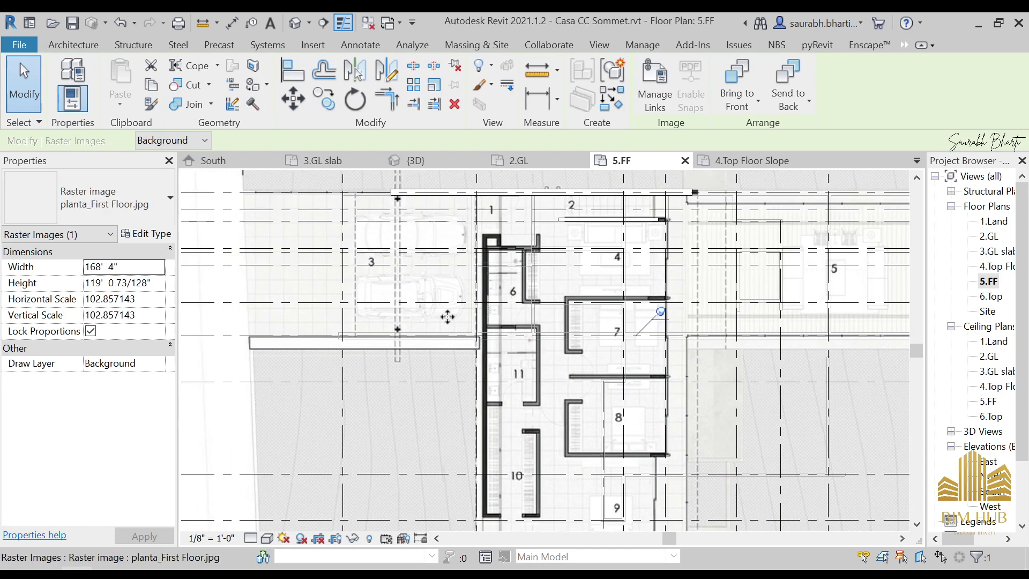
scroll(455, 445, down, 1)
middle_drag(488, 453, 493, 334)
middle_drag(504, 390, 496, 416)
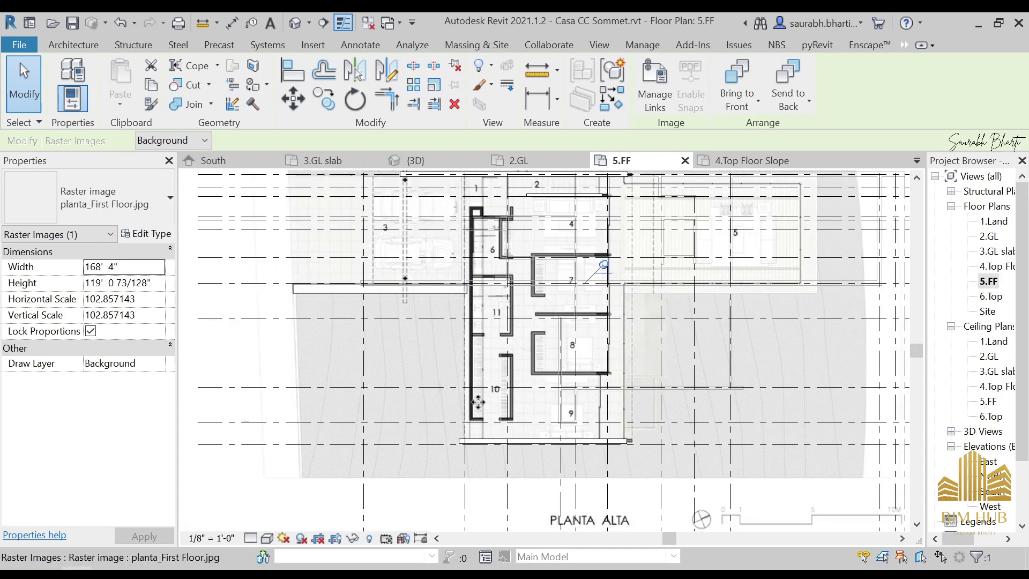
scroll(478, 317, up, 1)
key(Escape)
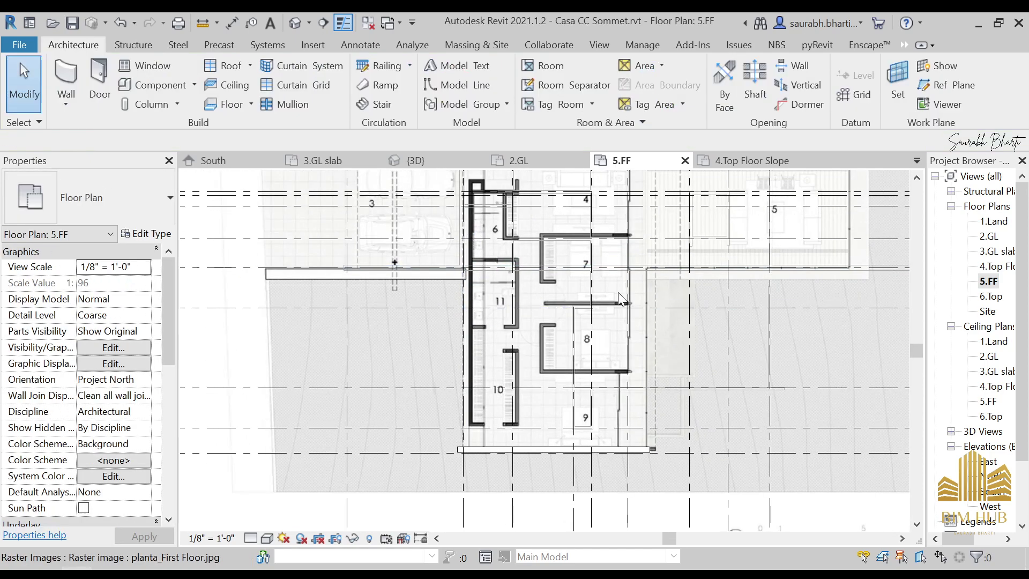
Step: Switch to Photos and examine the Elevation1, perspectiva, Plan Ground and planta_First Floor reference drawings of the house
key(alt+Tab)
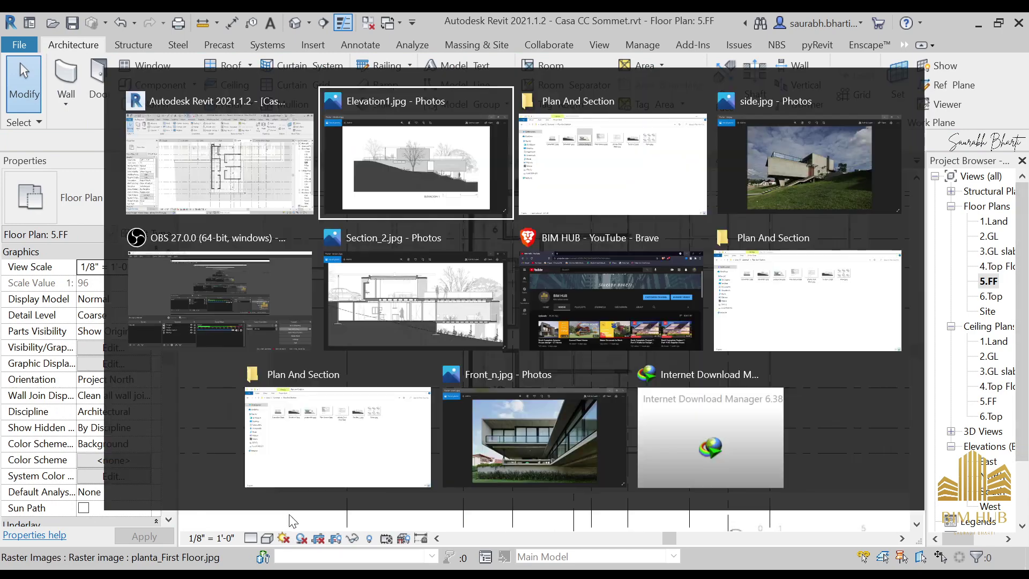
scroll(608, 316, up, 4)
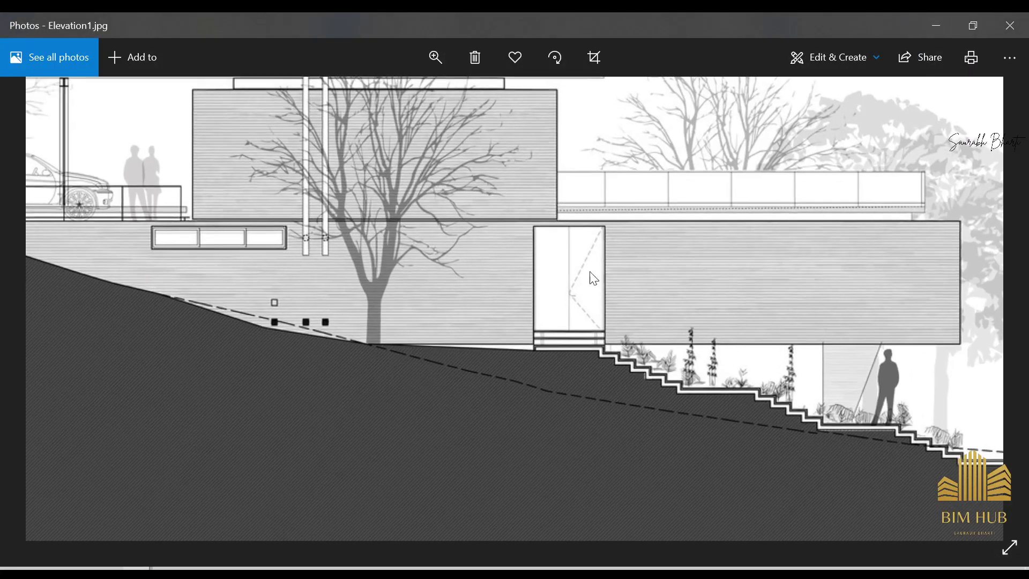
key(Right)
key(Right)
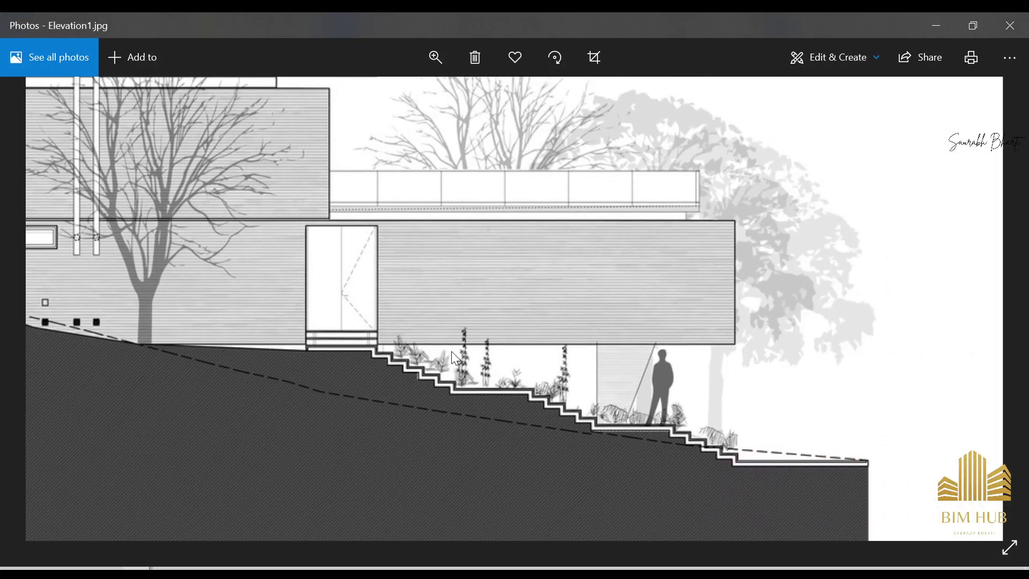
scroll(455, 357, down, 4)
key(Right)
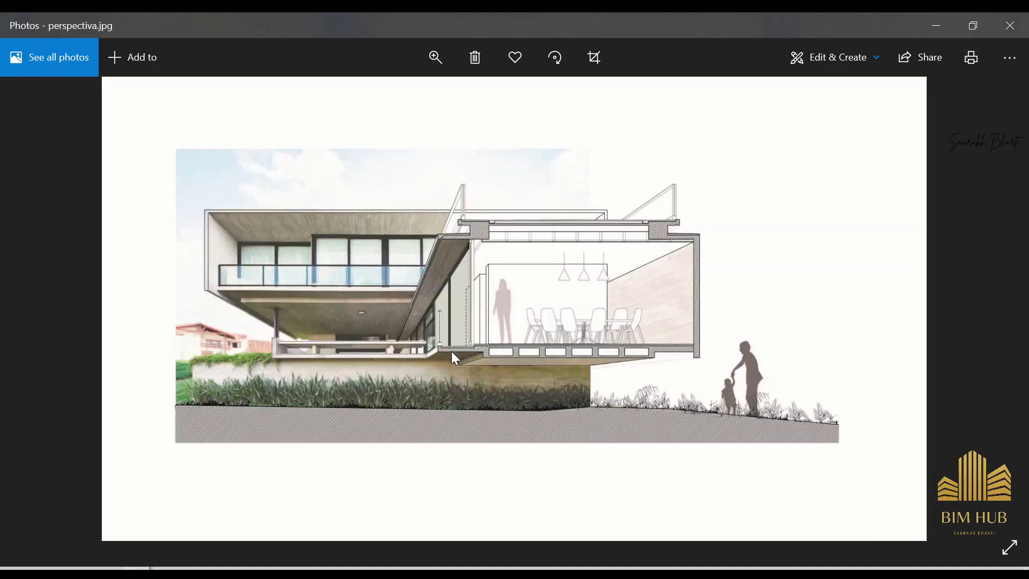
key(Right)
key(Right)
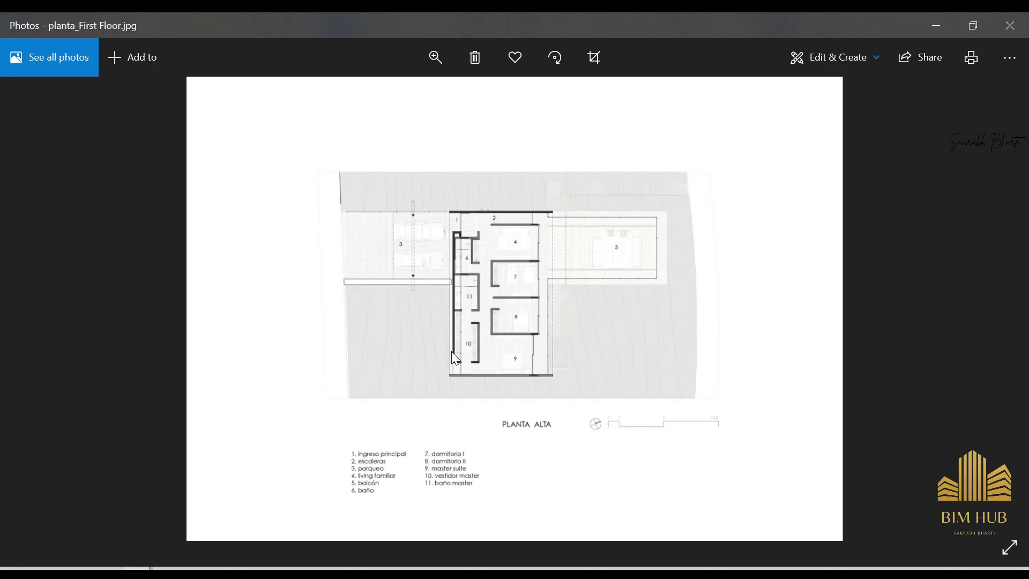
key(Left)
key(Right)
key(Left)
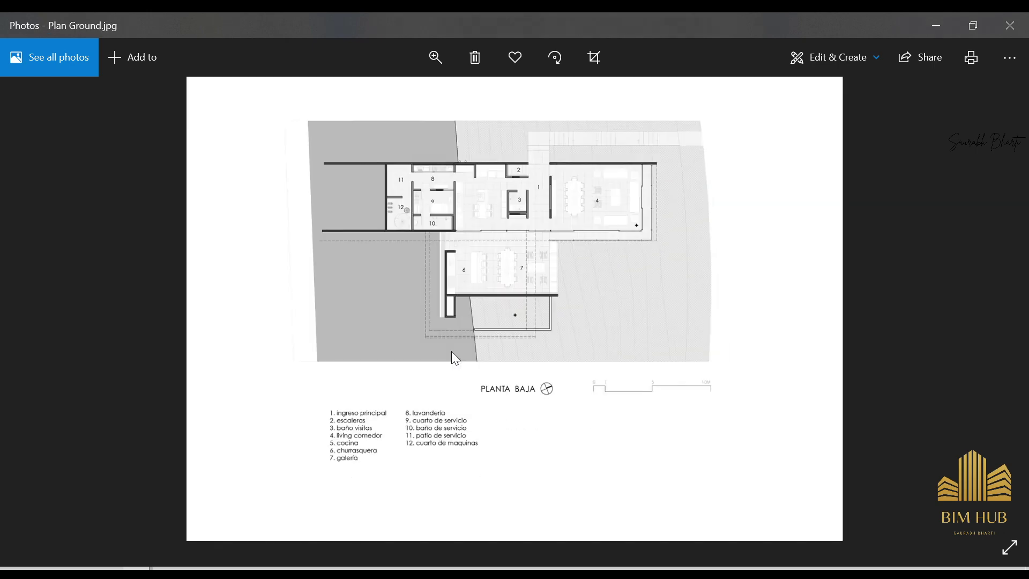
key(Right)
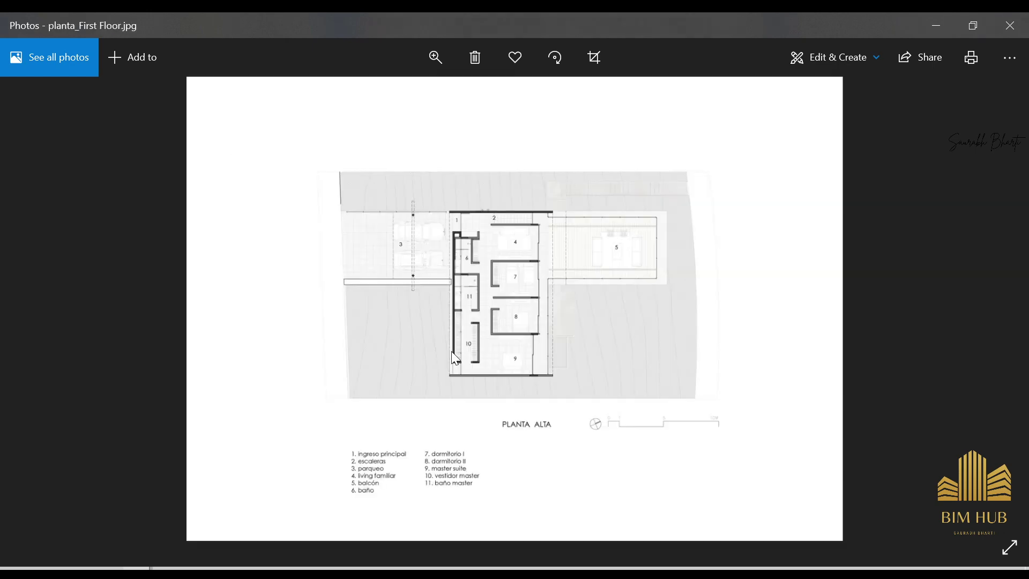
Step: Compare the Plan Ground and planta_First Floor drawings, examining how the wall beside ground-floor room 6 relates to the first-floor walls
key(Left)
key(Right)
key(Left)
key(Right)
key(Left)
key(Right)
key(Left)
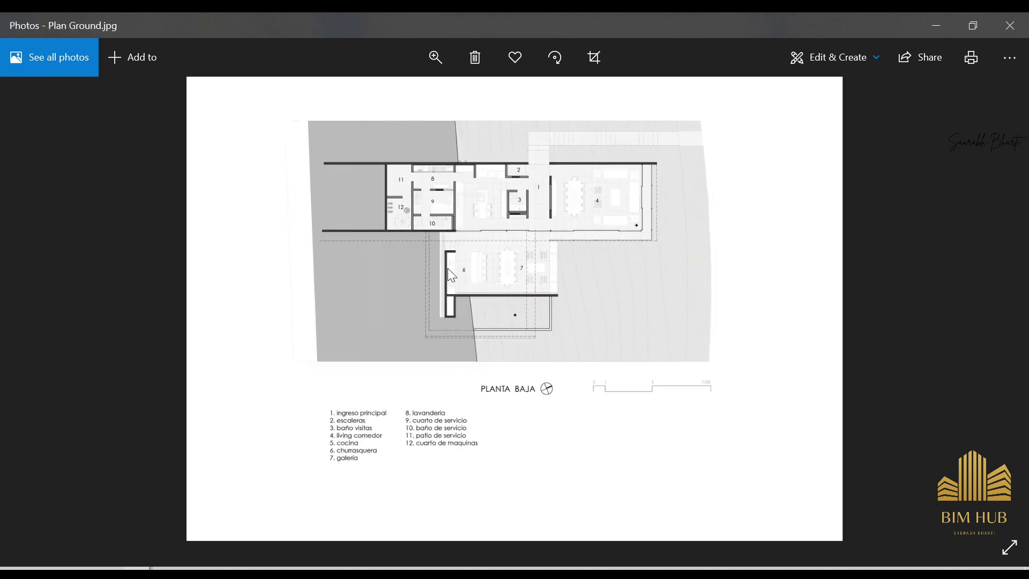
scroll(448, 268, up, 2)
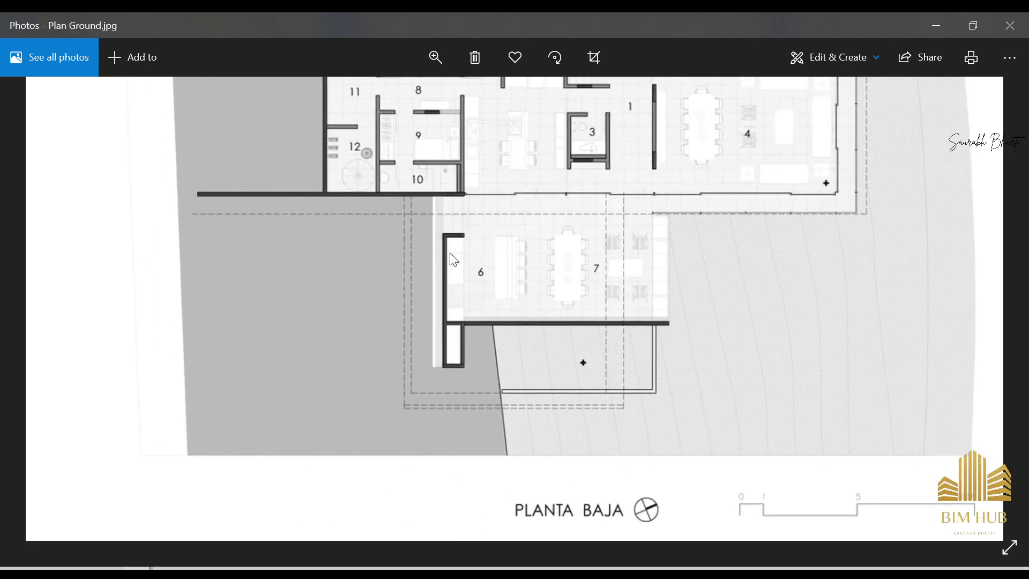
scroll(430, 320, down, 3)
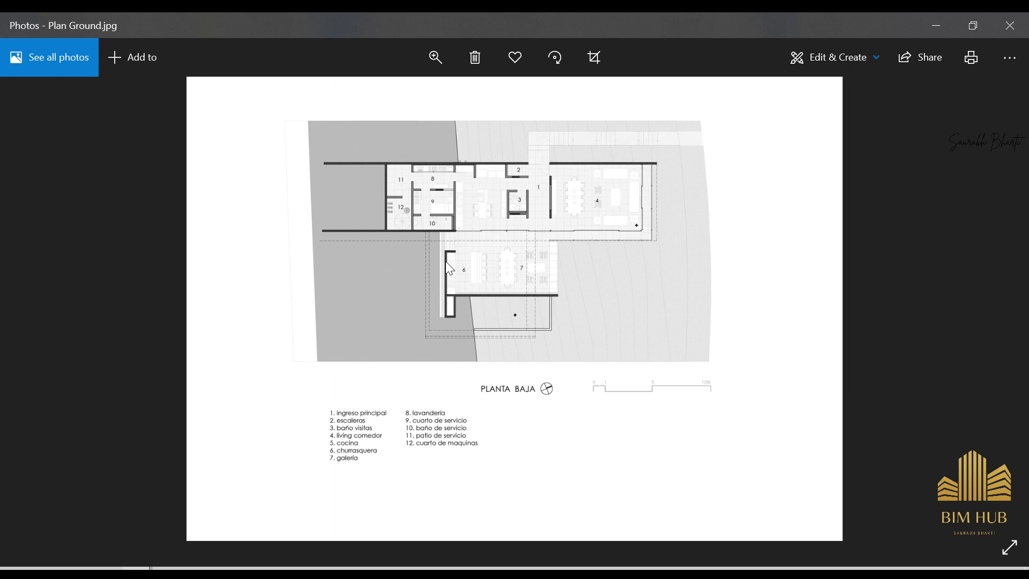
key(Left)
key(Right)
key(Right)
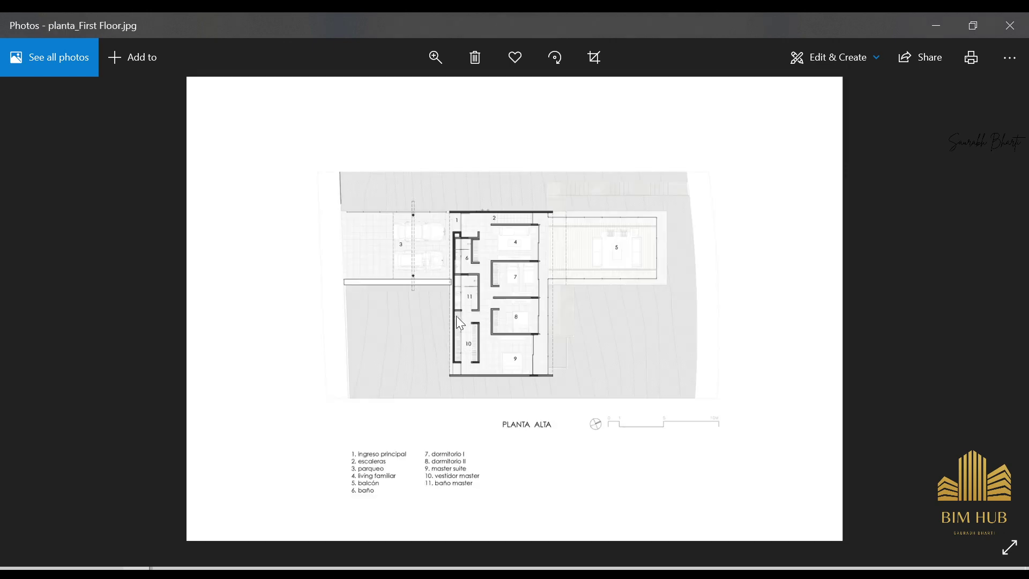
key(Left)
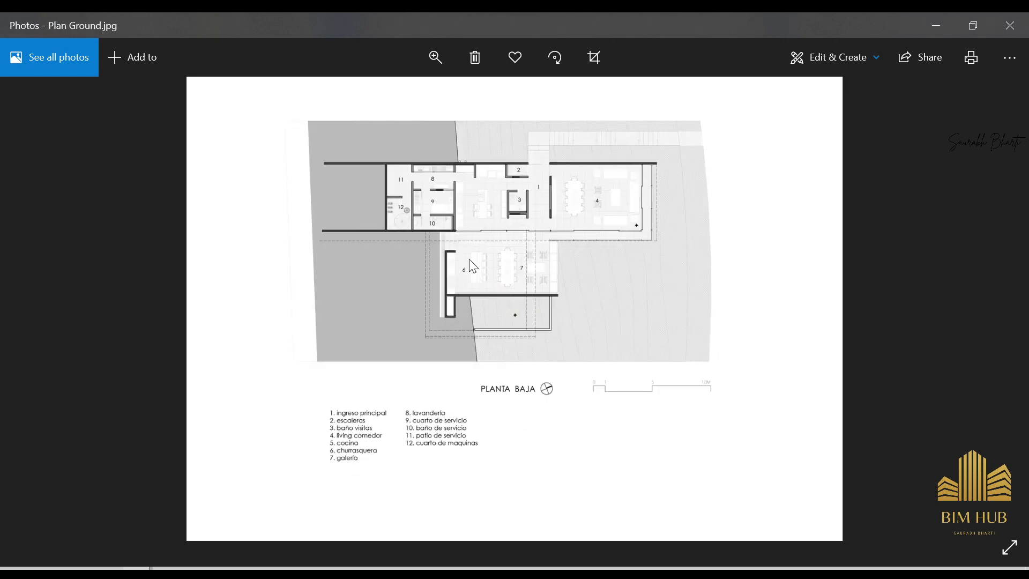
Step: Switch to Revit and, in the 2.GL plan, set the top constraint of the three connected walls west of room 6 to Up to level: 5.FF
click(923, 16)
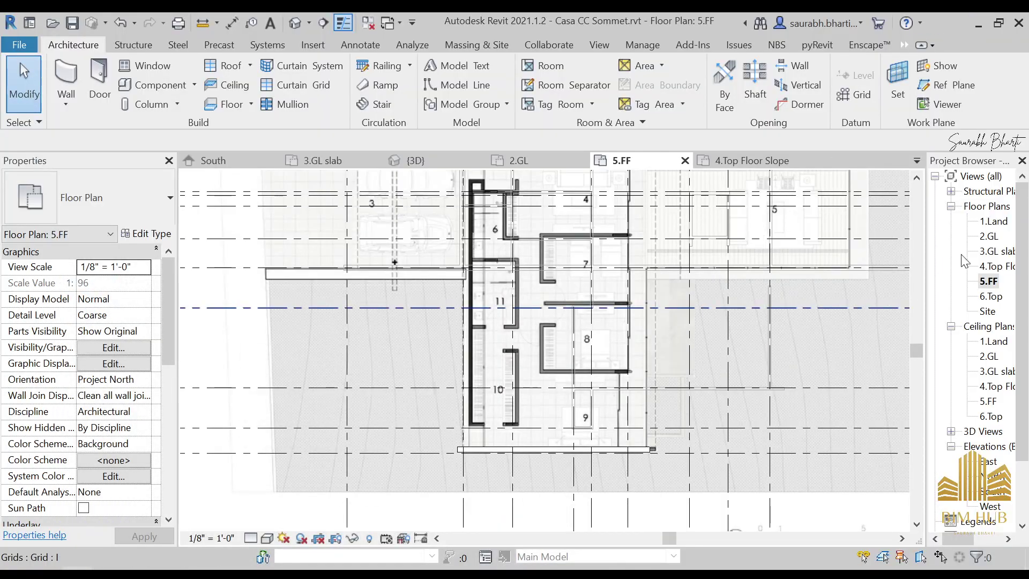
double_click(988, 236)
scroll(502, 346, up, 3)
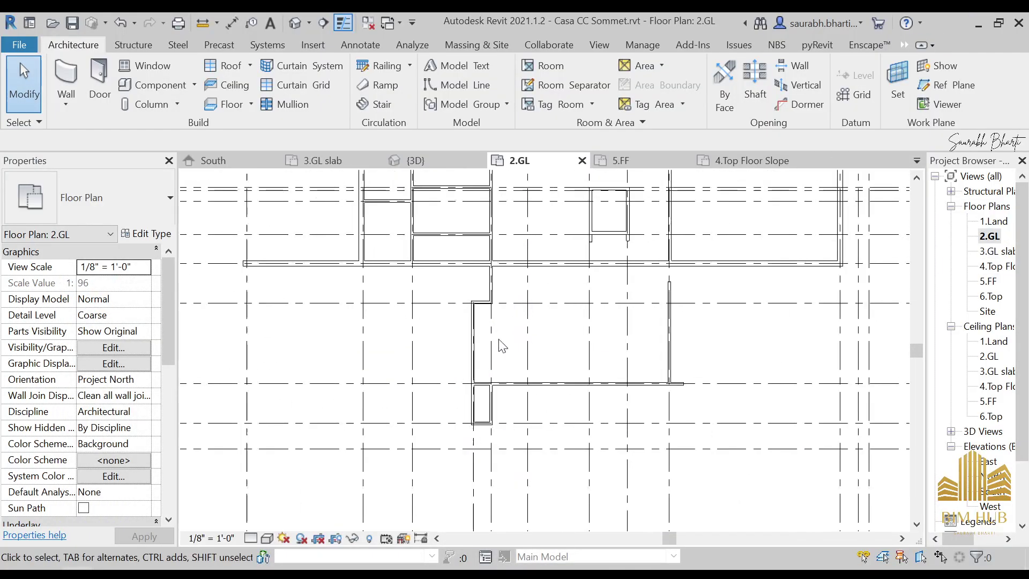
scroll(502, 346, up, 1)
click(463, 332)
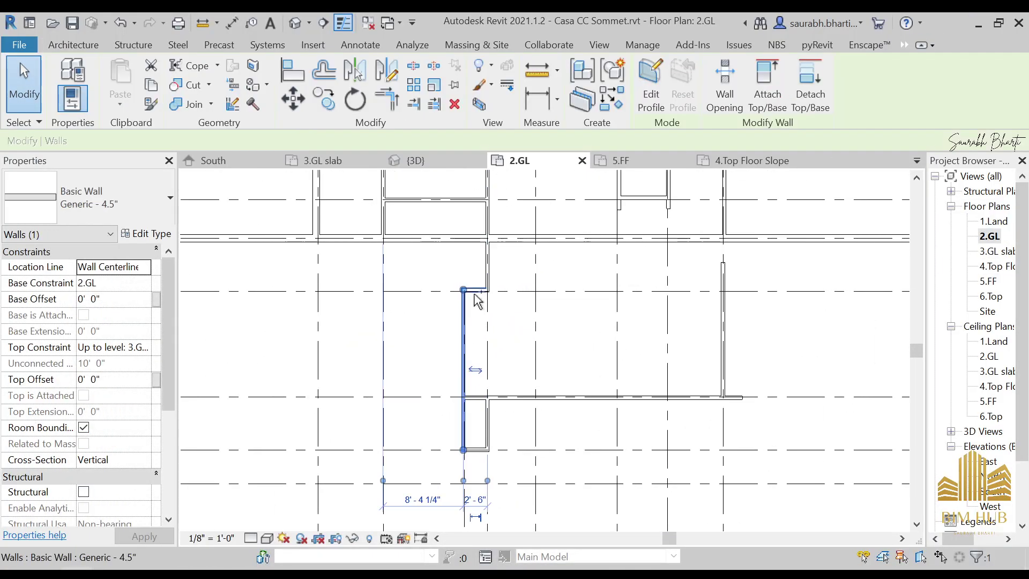
ctrl+click(476, 450)
click(144, 347)
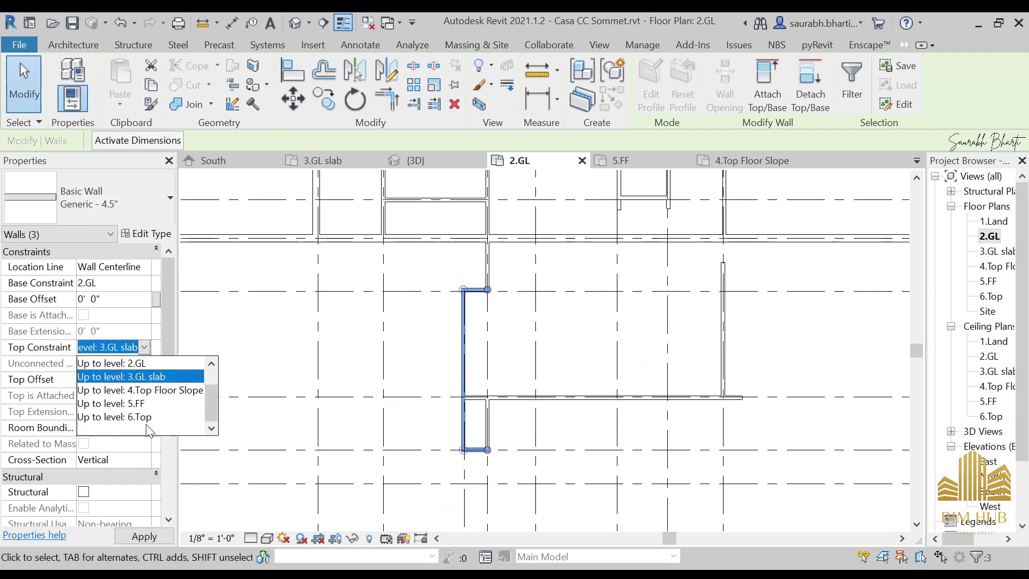
click(120, 403)
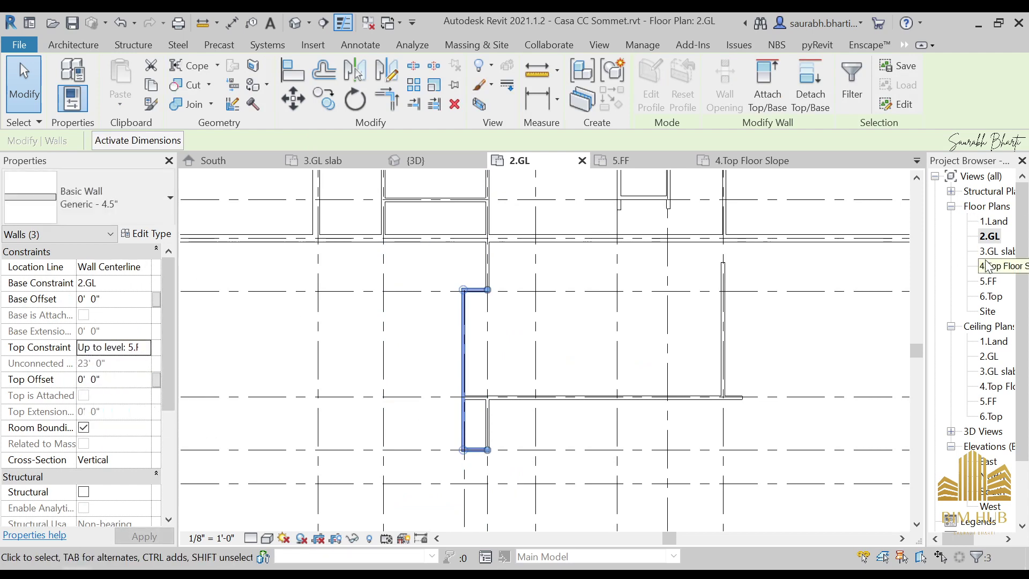
click(587, 319)
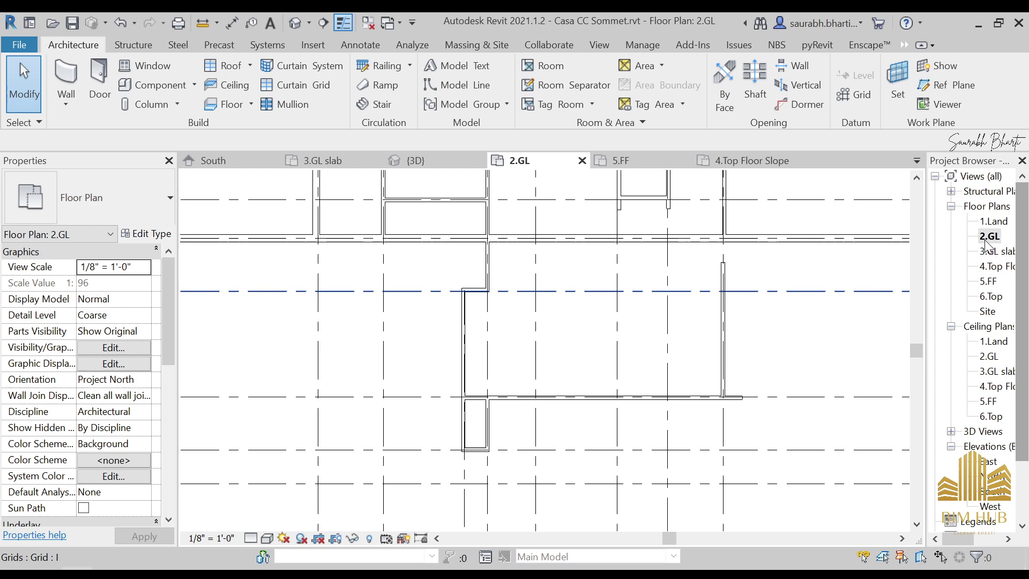
Step: In the 5.FF plan, temporarily hide the planta_First Floor image and examine the ground-floor walls beneath it
double_click(989, 281)
scroll(454, 391, up, 4)
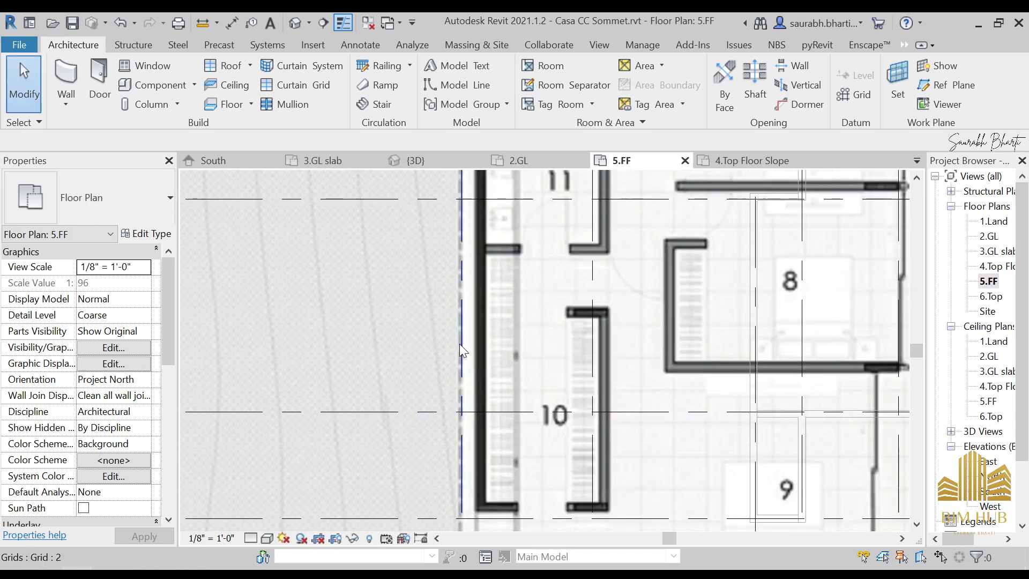
click(476, 348)
key(Escape)
scroll(525, 332, down, 5)
click(398, 305)
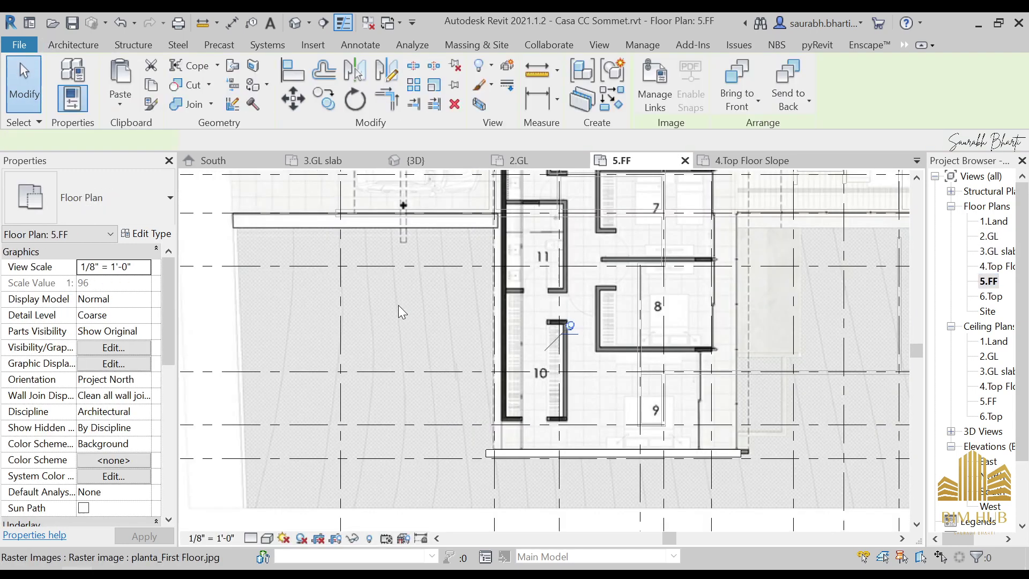
key(h)
key(h)
scroll(516, 375, down, 3)
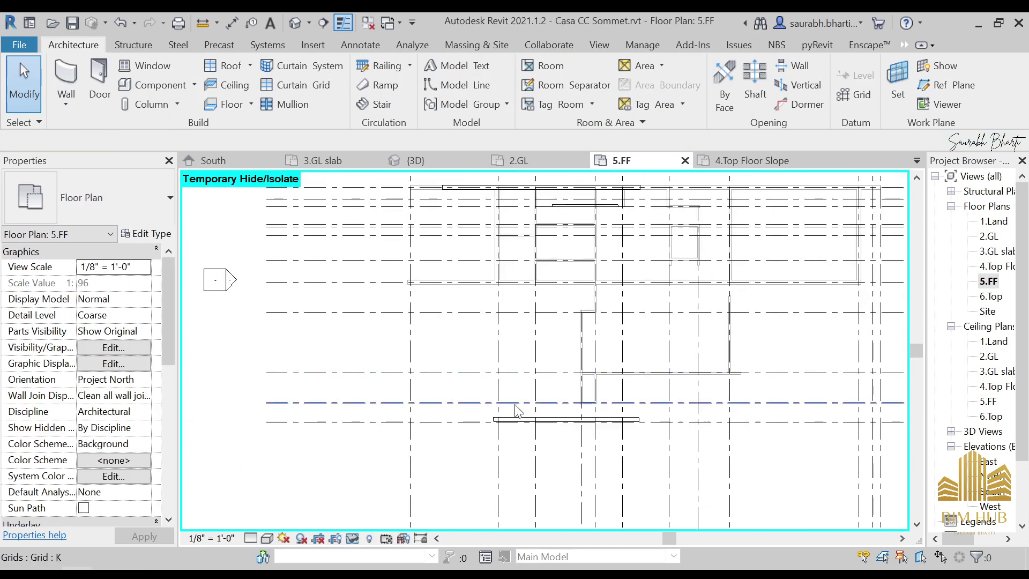
click(581, 356)
key(Escape)
scroll(498, 316, down, 3)
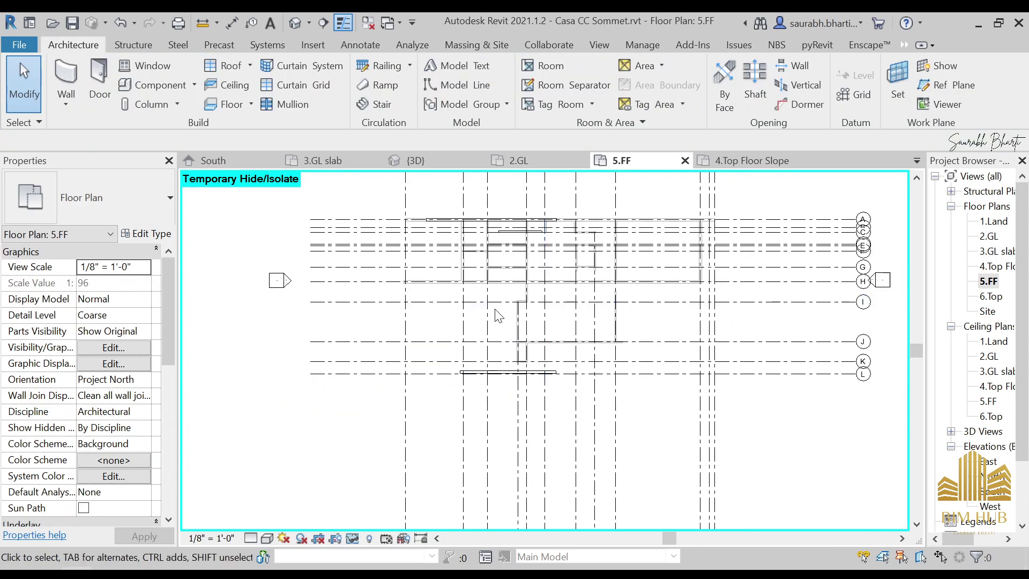
scroll(529, 326, up, 5)
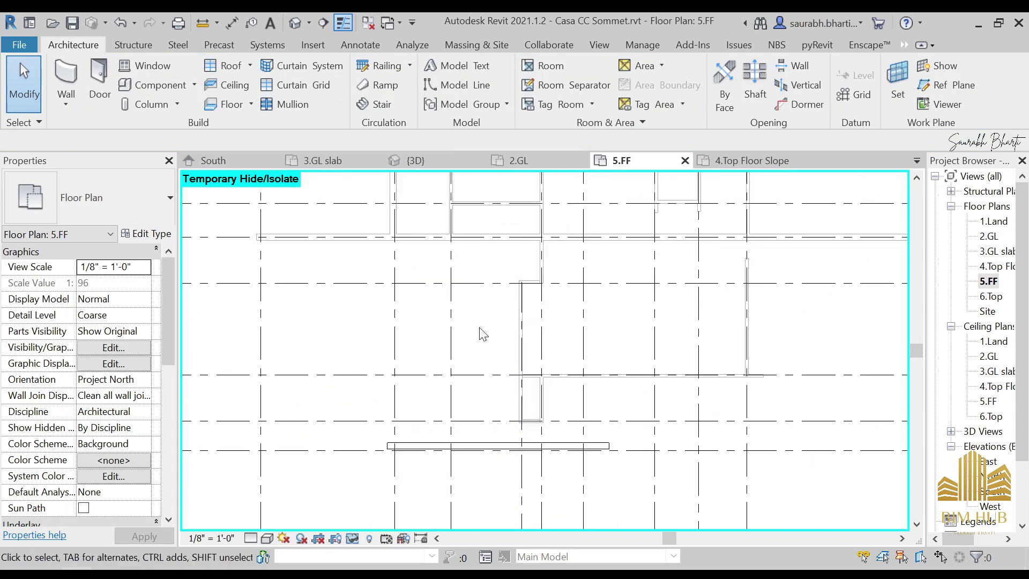
Step: Return to the 2.GL plan and check the top constraint of the long west wall and the short wall closing its lower end
double_click(989, 236)
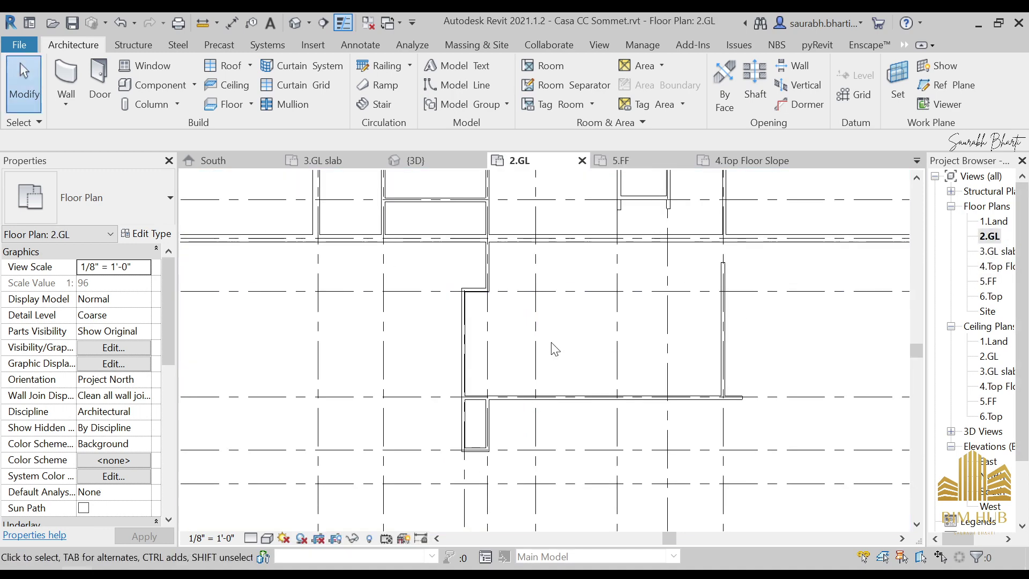
click(465, 337)
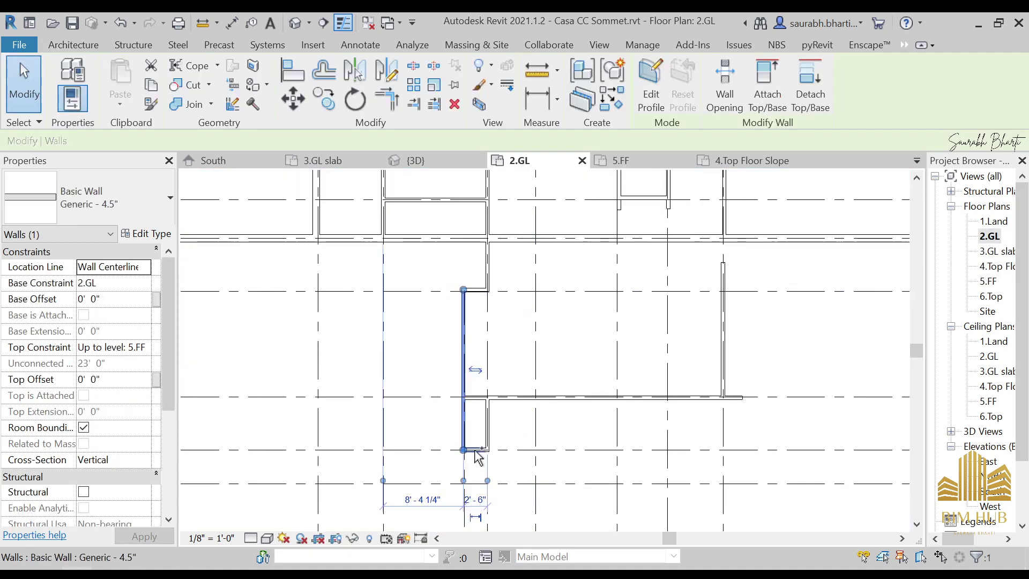
scroll(475, 450, down, 4)
scroll(473, 449, up, 3)
key(Escape)
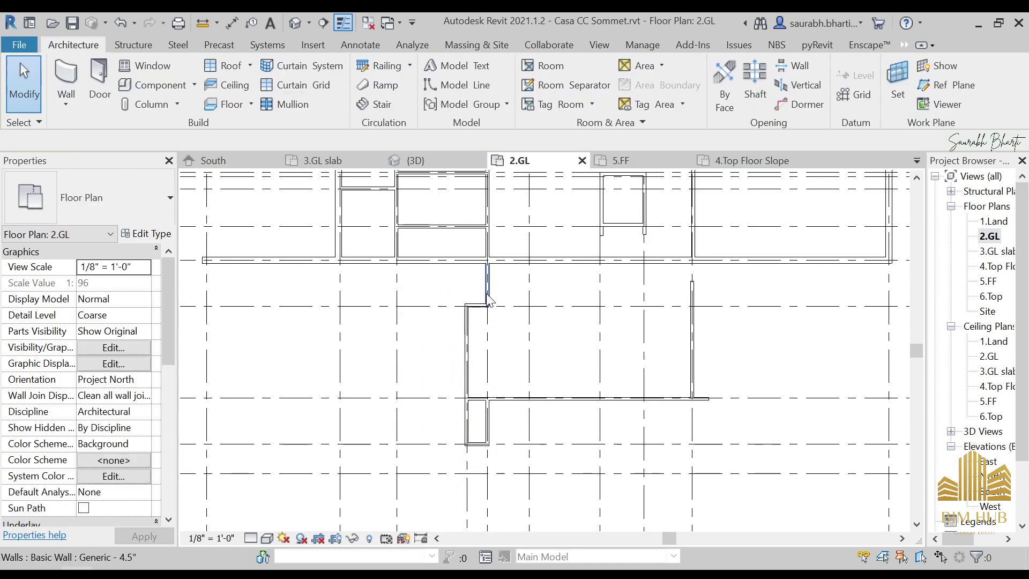
scroll(478, 355, down, 3)
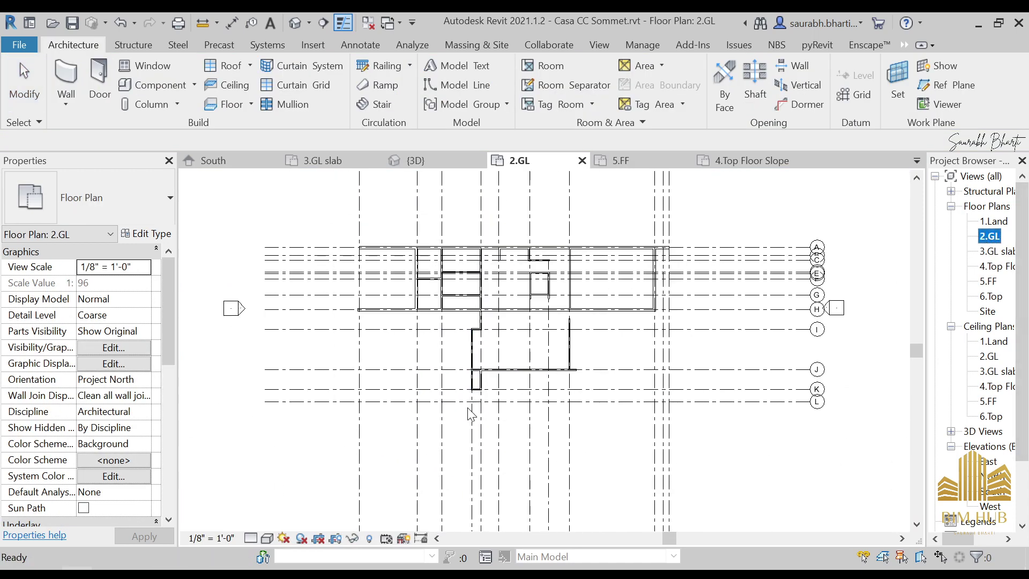
scroll(465, 378, up, 3)
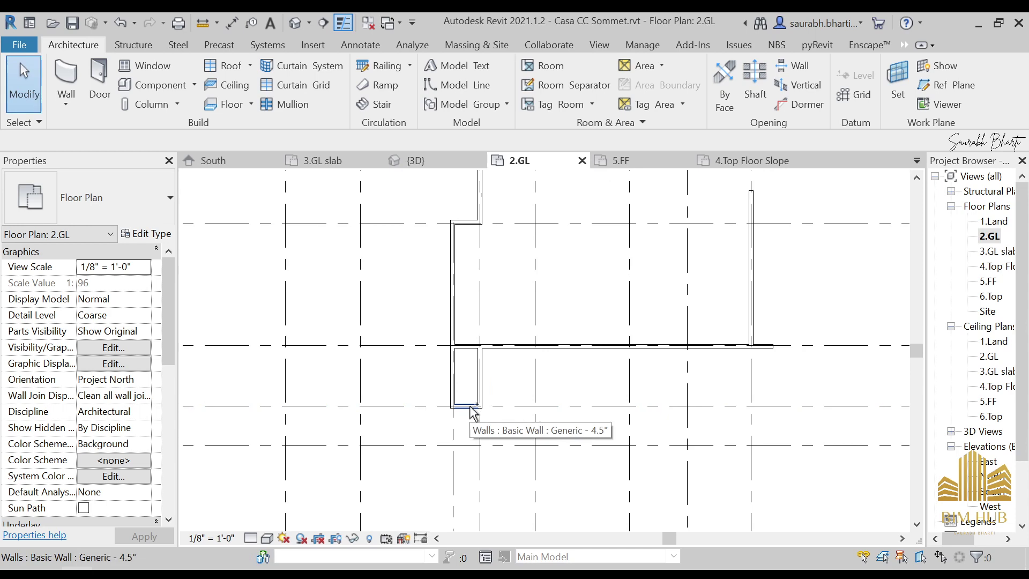
click(471, 407)
ctrl+click(455, 375)
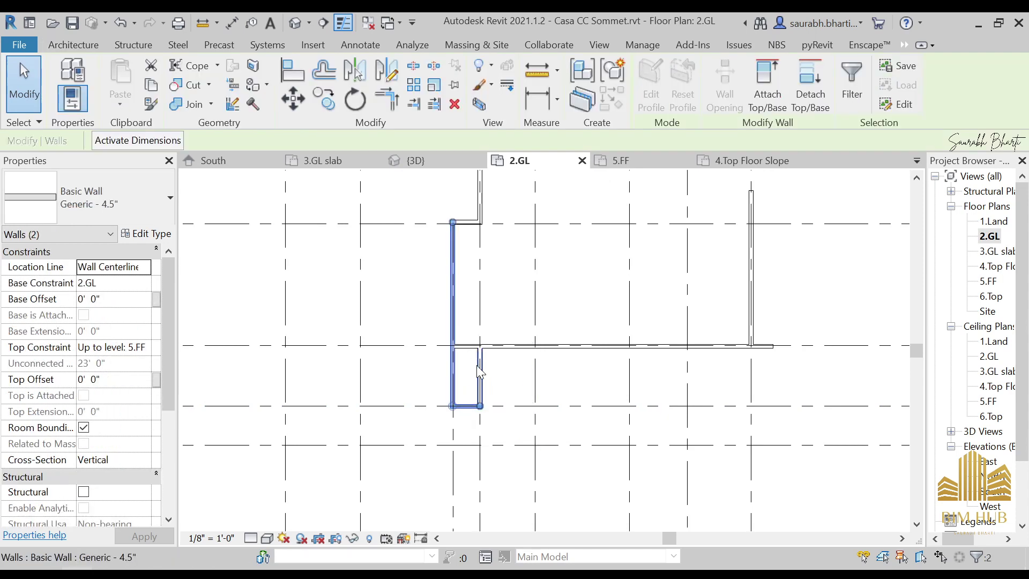
scroll(496, 349, down, 4)
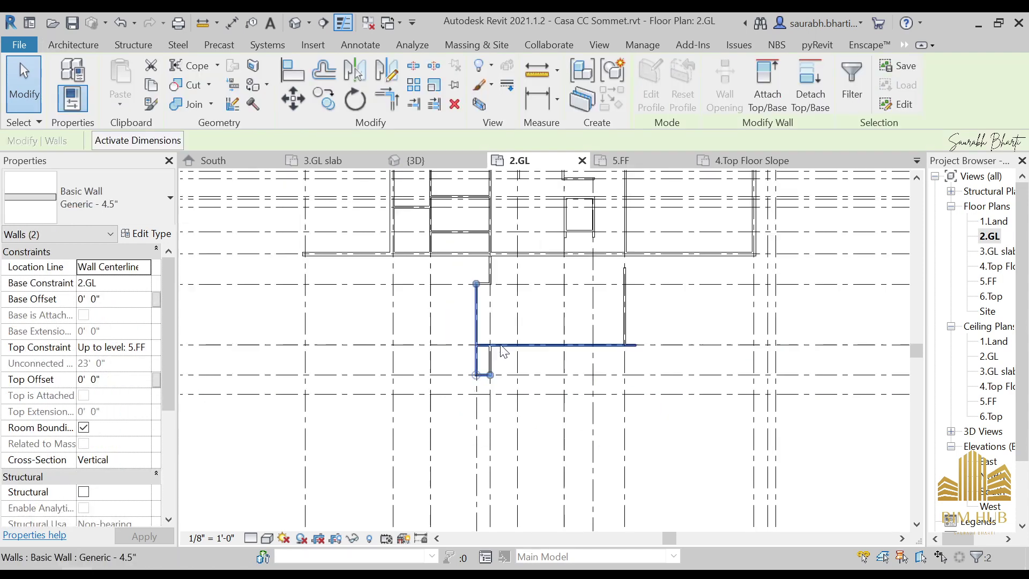
click(277, 316)
Step: In the 3.GL slab plan, set the top constraint of room 6's long west wall and the adjoining short end wall to Up to level: 6.Top
double_click(994, 251)
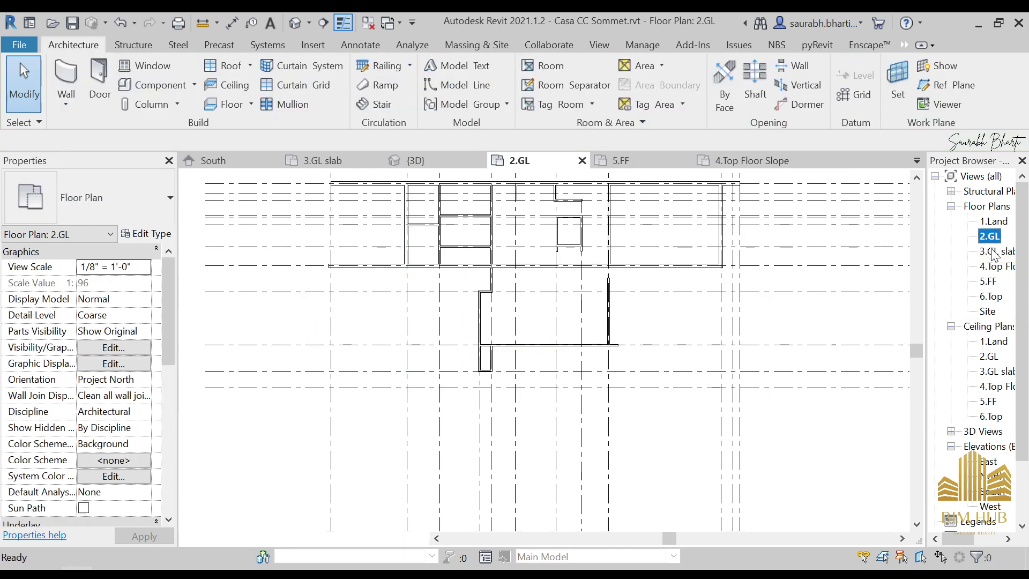
click(451, 323)
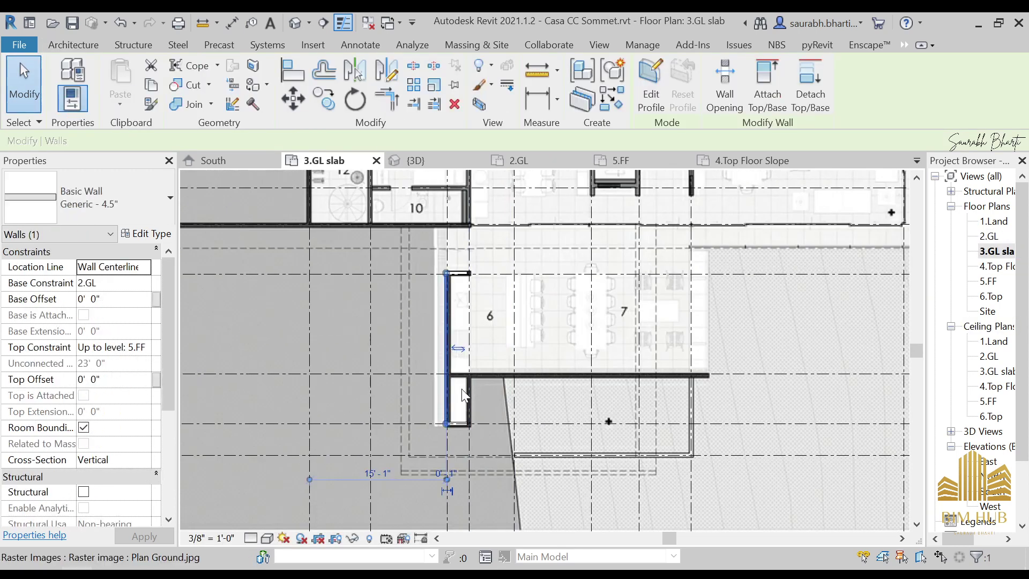
scroll(459, 426, up, 5)
ctrl+click(460, 494)
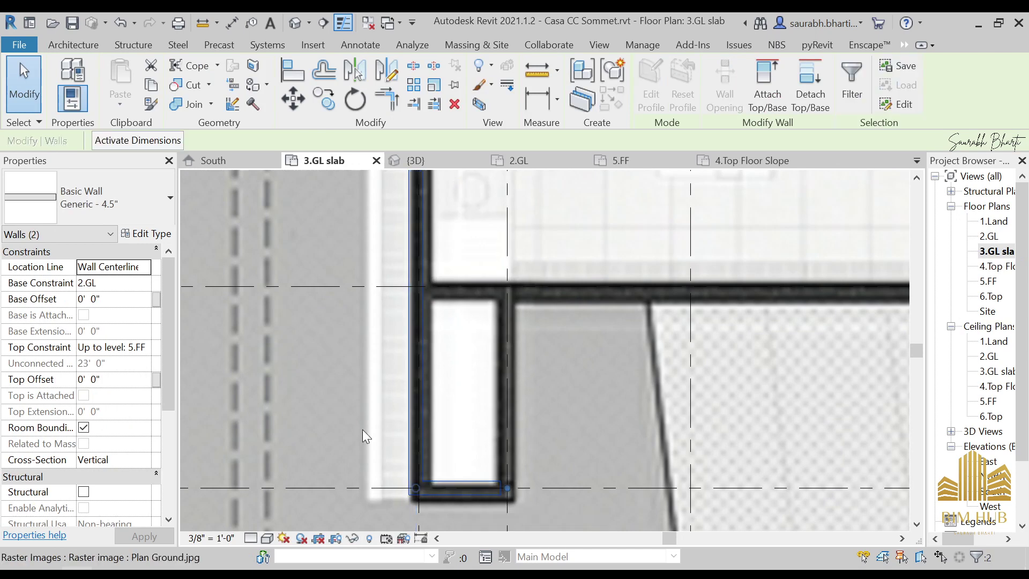
click(144, 347)
click(161, 429)
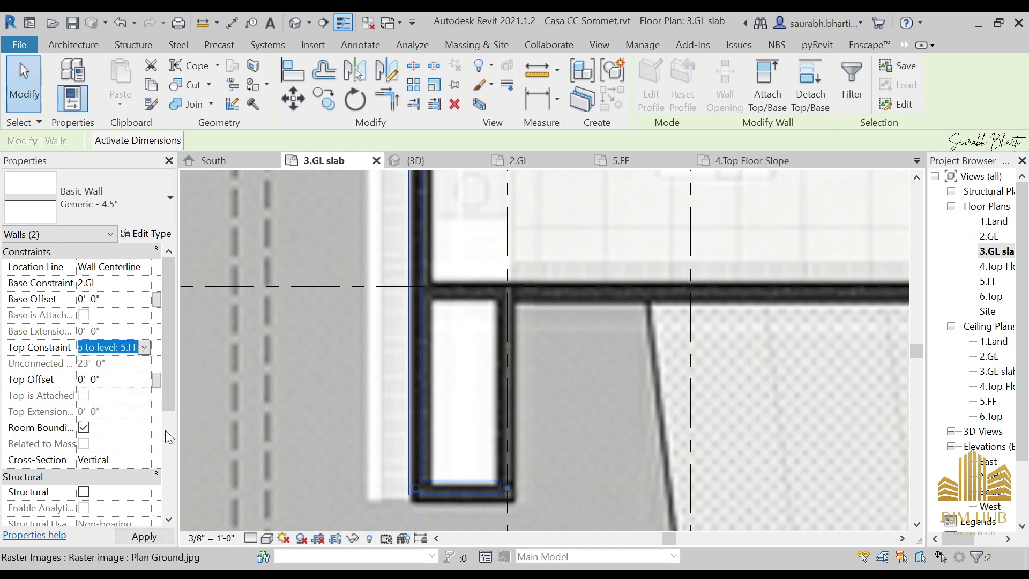
Step: Reopen the 5.FF plan and reset the temporary hide so the planta_First Floor image is displayed again
double_click(988, 281)
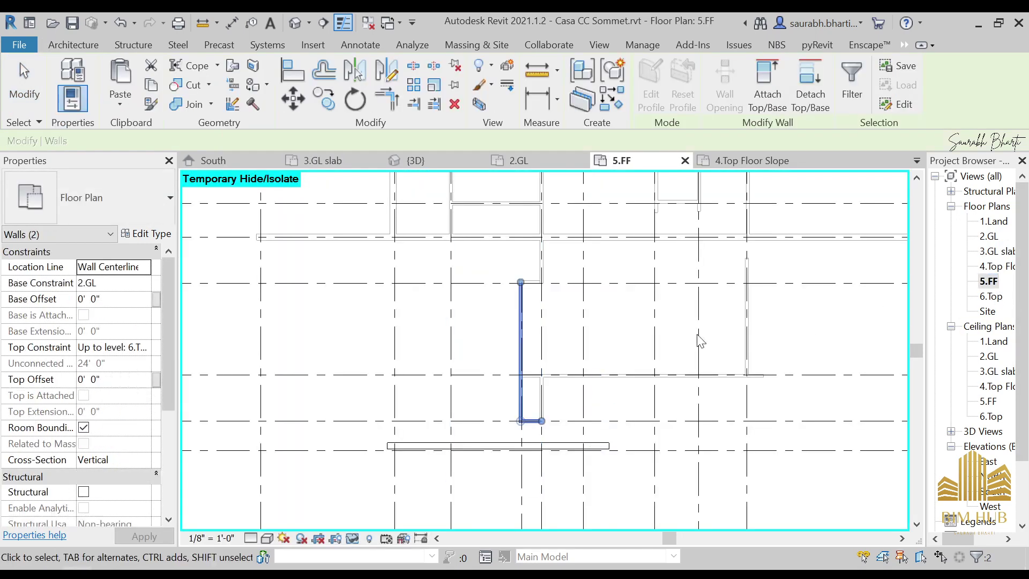
key(Escape)
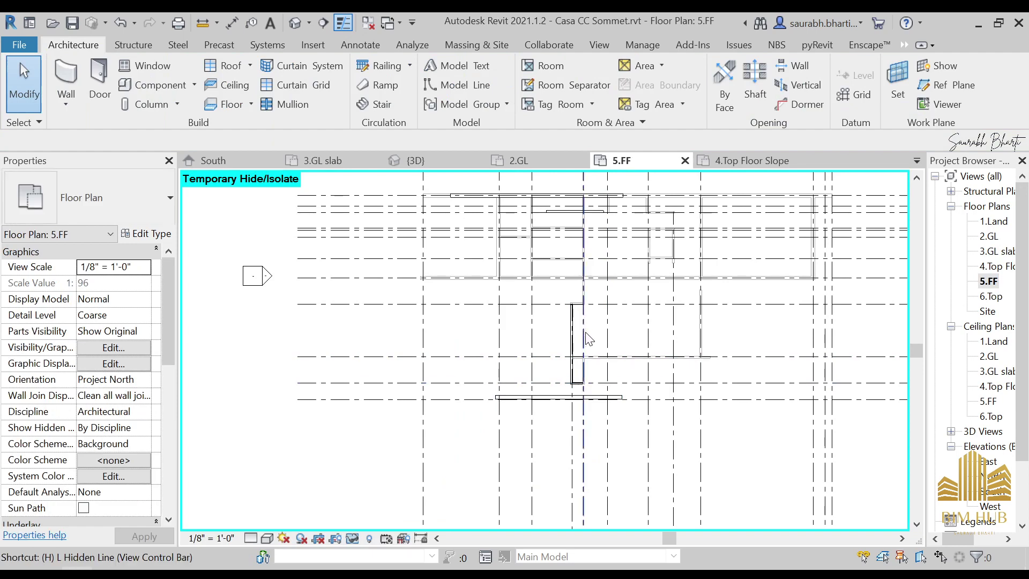
key(r)
scroll(584, 346, down, 2)
scroll(571, 353, up, 5)
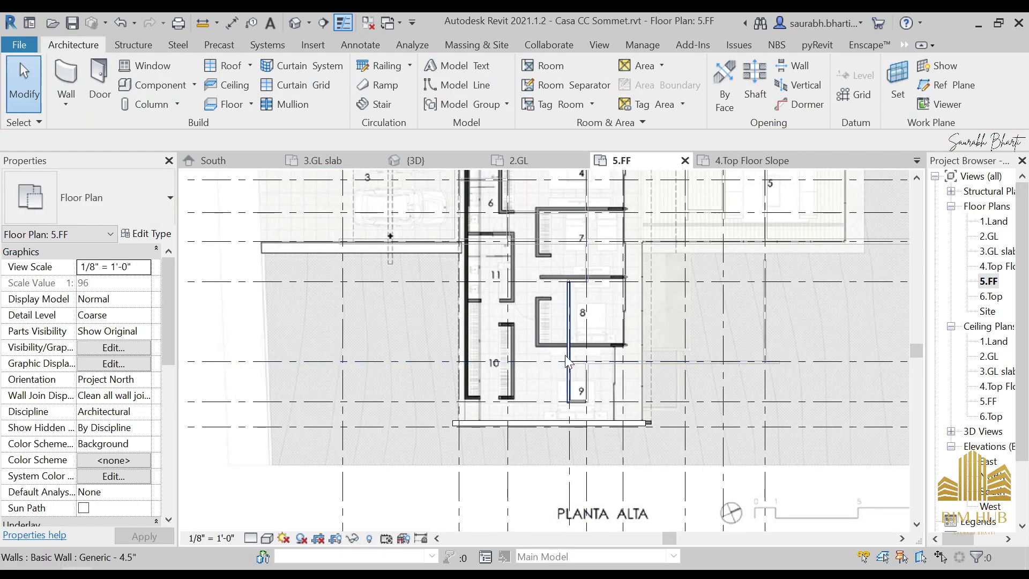
scroll(565, 355, up, 3)
Step: Move the planta_First Floor image east and nudge it so its long west wall approaches the modelled west wall
click(609, 295)
key(Escape)
click(532, 296)
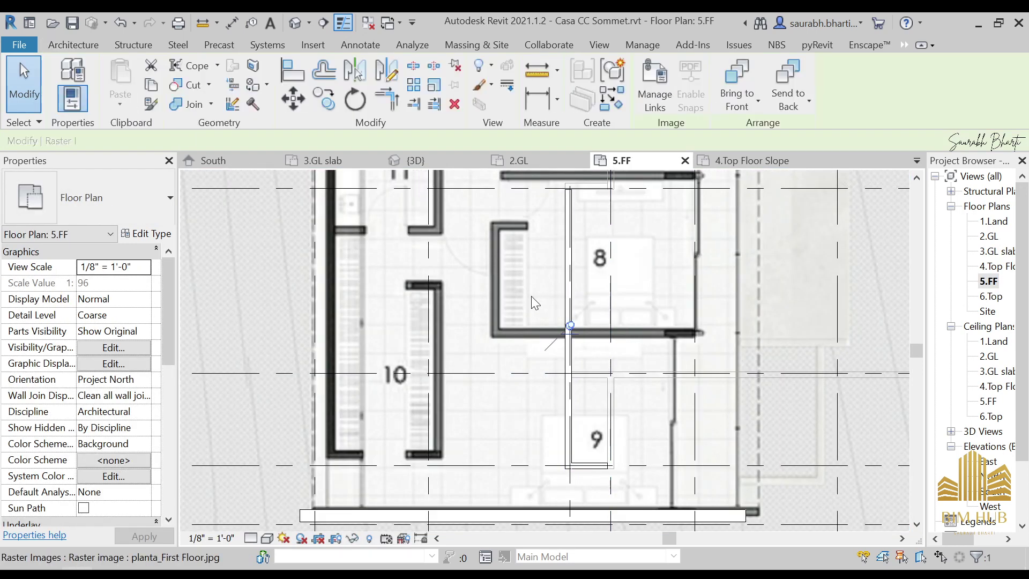
scroll(532, 300, down, 4)
scroll(559, 322, up, 3)
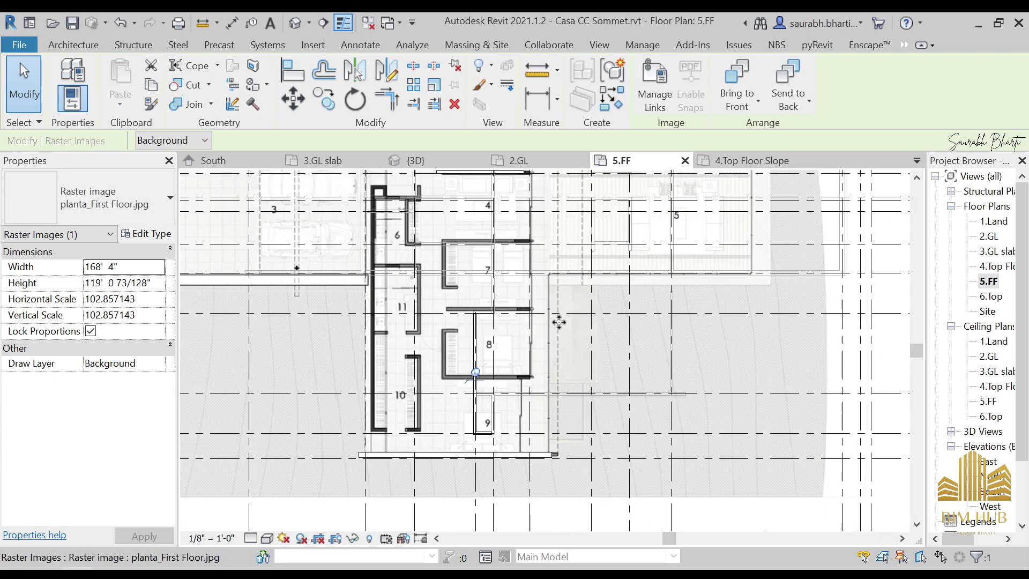
drag(494, 353, 567, 349)
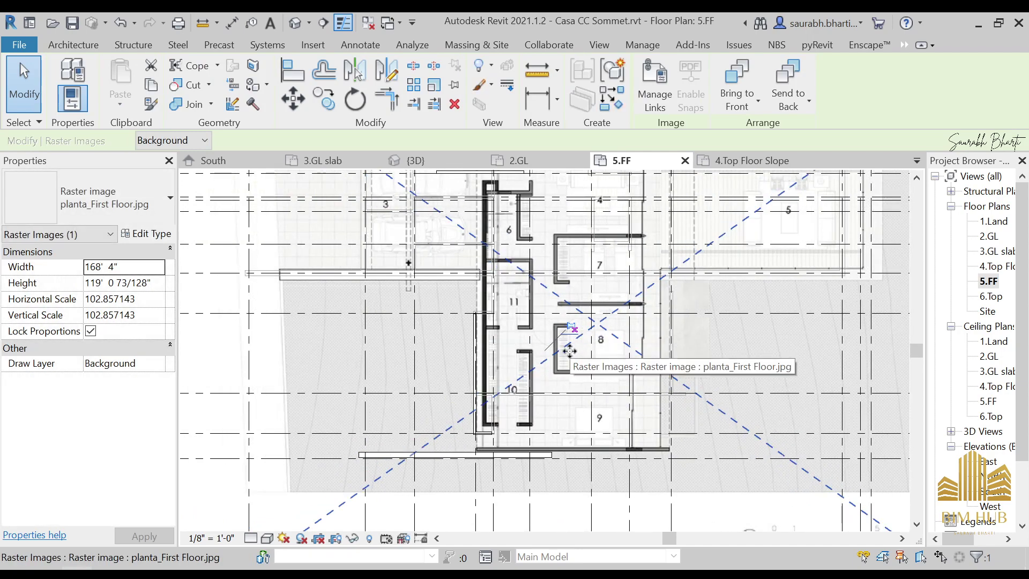
key(Left)
key(Left)
key(Left)
key(Left)
key(Left)
key(Left)
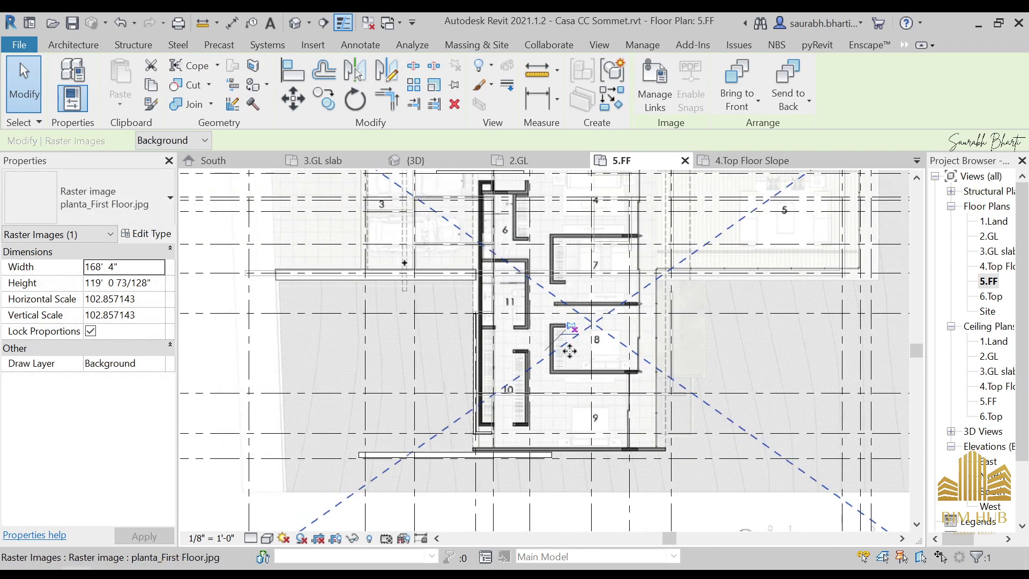
Step: Nudge the image south and sideways until room 10's west and lower walls coincide with the modelled walls
scroll(495, 408, up, 3)
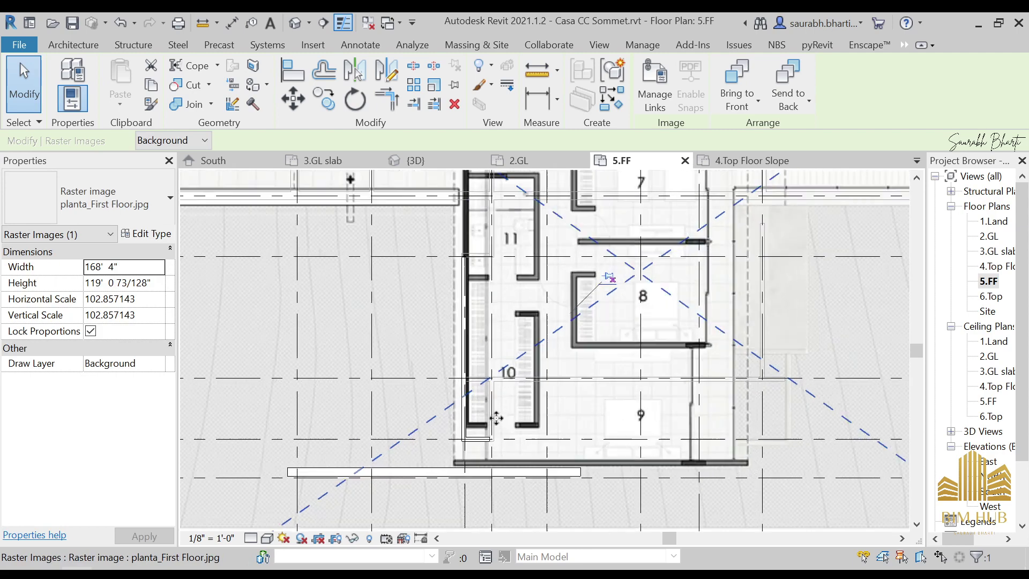
key(Down)
key(Down)
key(Down)
key(Down)
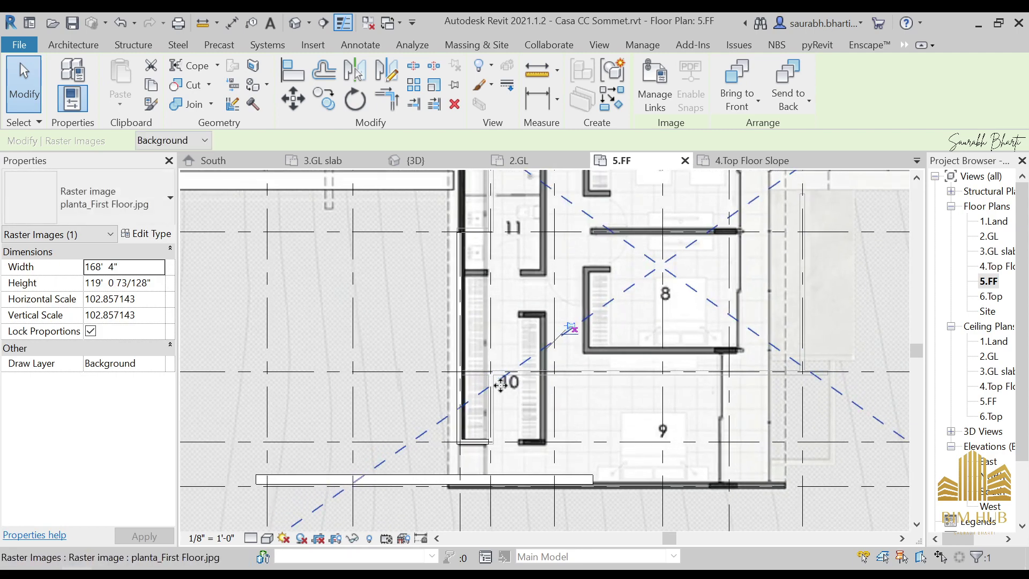
key(Left)
key(Left)
key(Left)
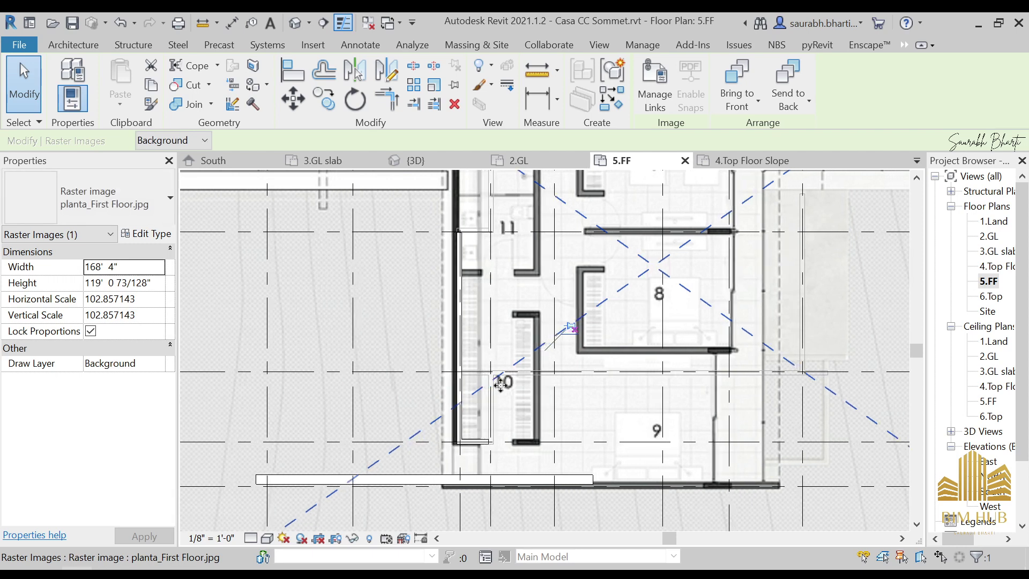
key(Right)
key(Right)
key(Right)
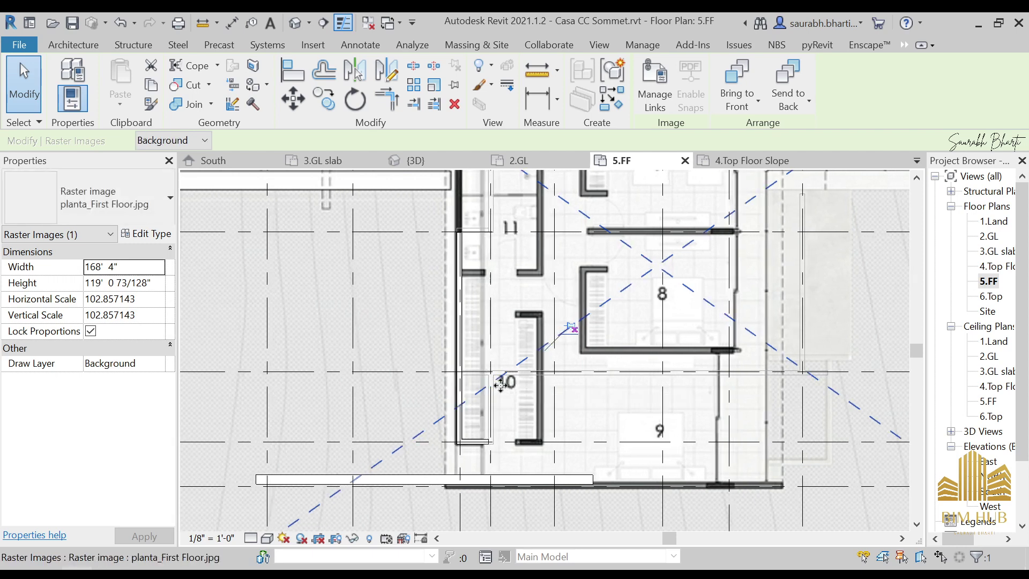
scroll(396, 384, up, 3)
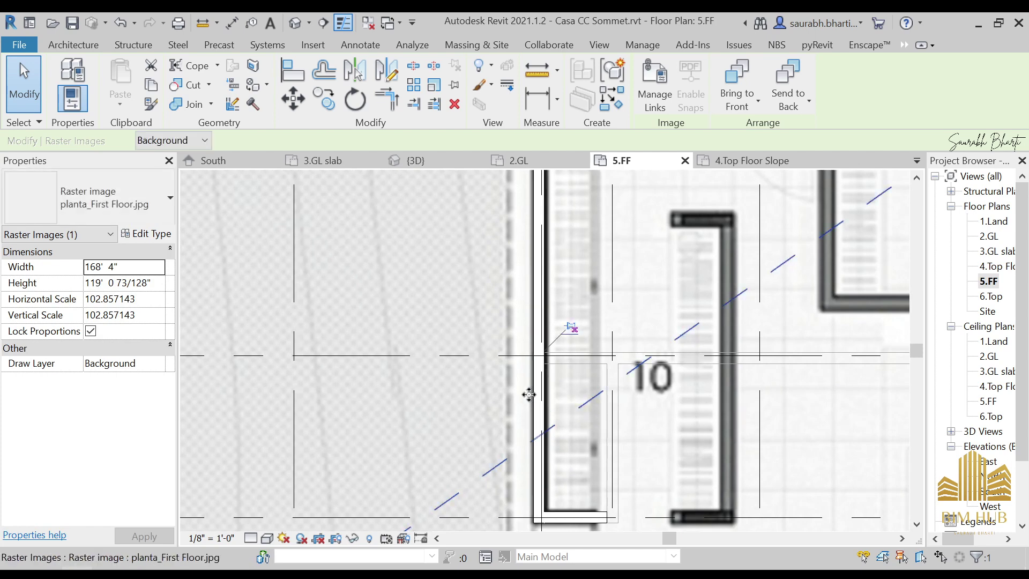
key(Escape)
Step: Delete the misaligned 9" wall along the north edge of the house
scroll(523, 384, down, 5)
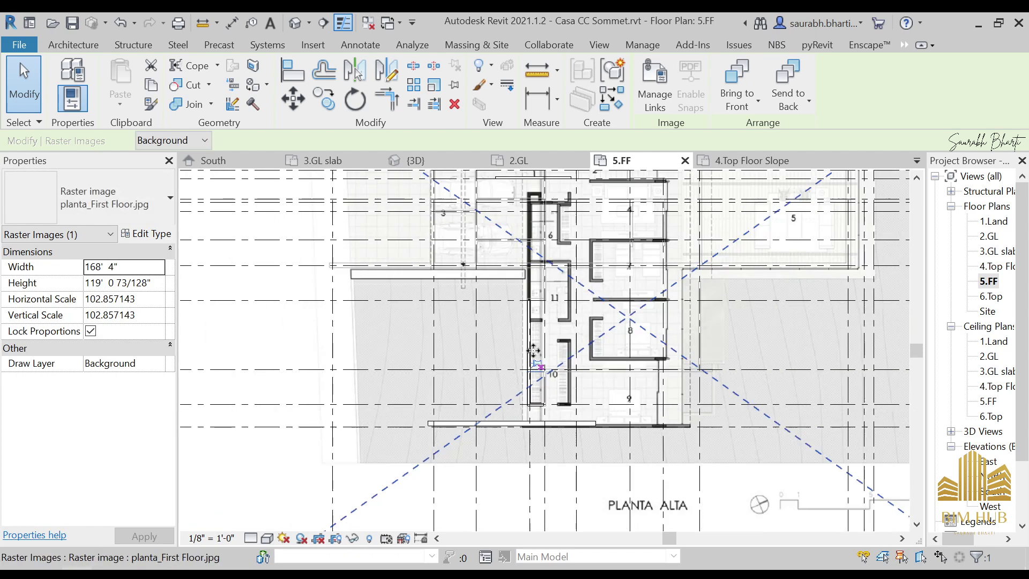
middle_drag(546, 370, 416, 470)
key(Escape)
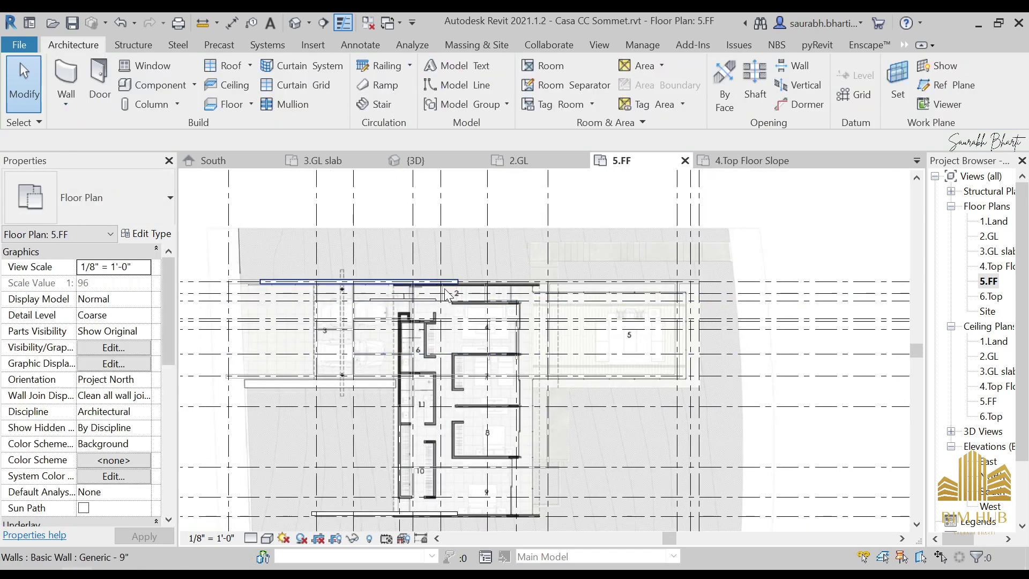
click(451, 283)
key(Escape)
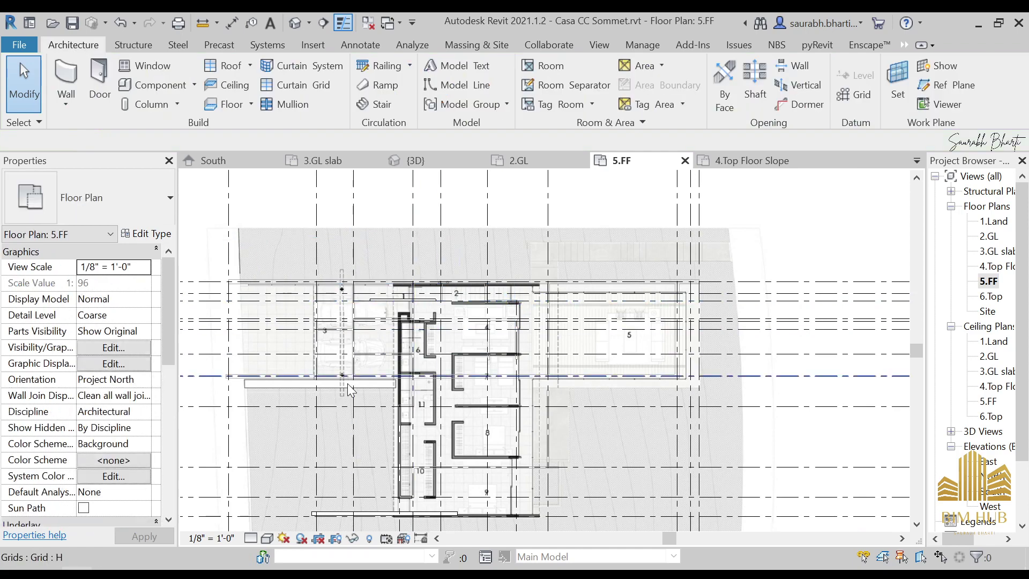
Step: Delete the short Generic - 4.5" wall crossing room 1 below the north edge
click(380, 291)
middle_drag(381, 291, 539, 280)
key(Escape)
click(383, 225)
key(Escape)
scroll(389, 228, down, 3)
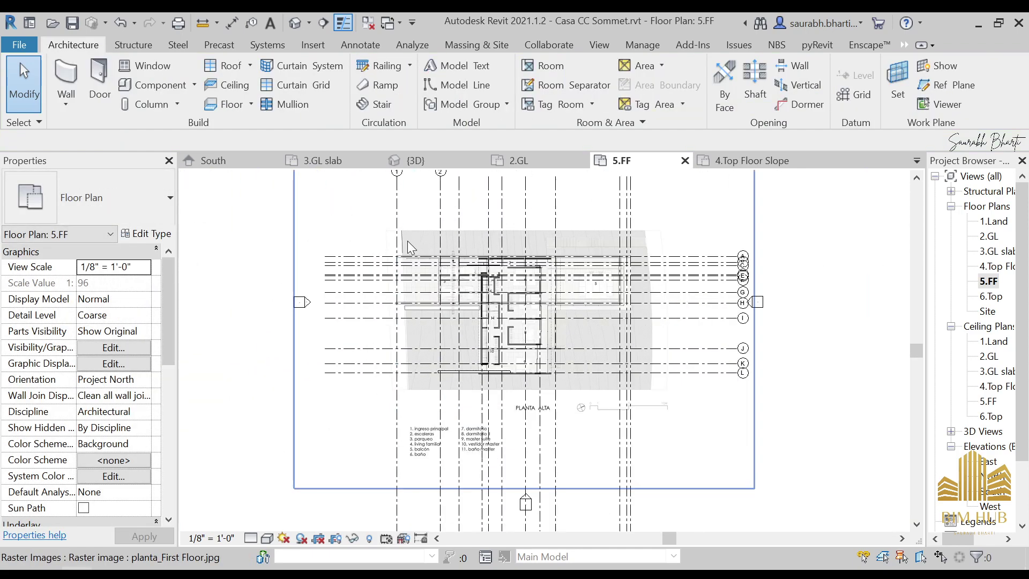
scroll(387, 225, down, 3)
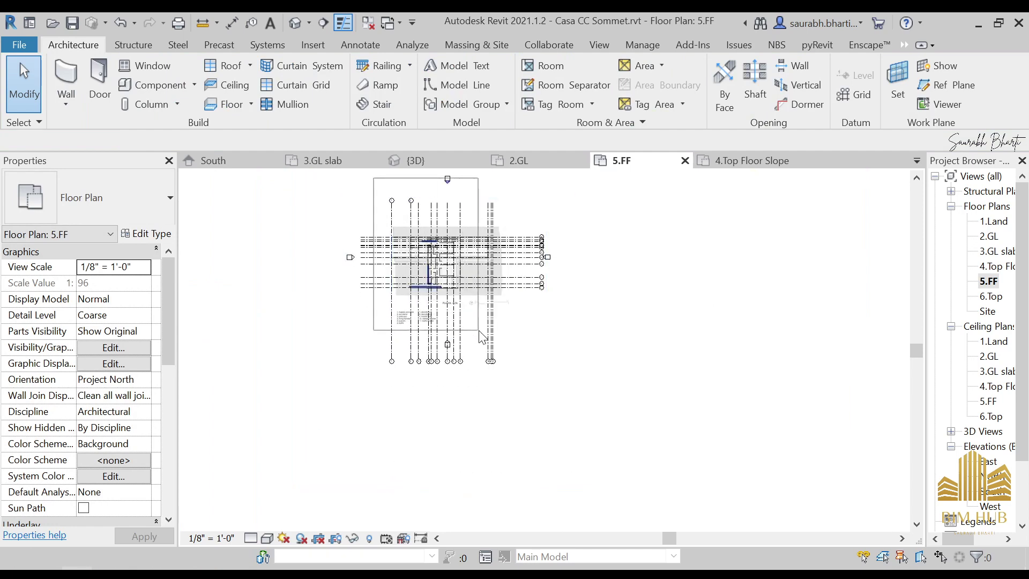
scroll(482, 311, up, 3)
click(407, 248)
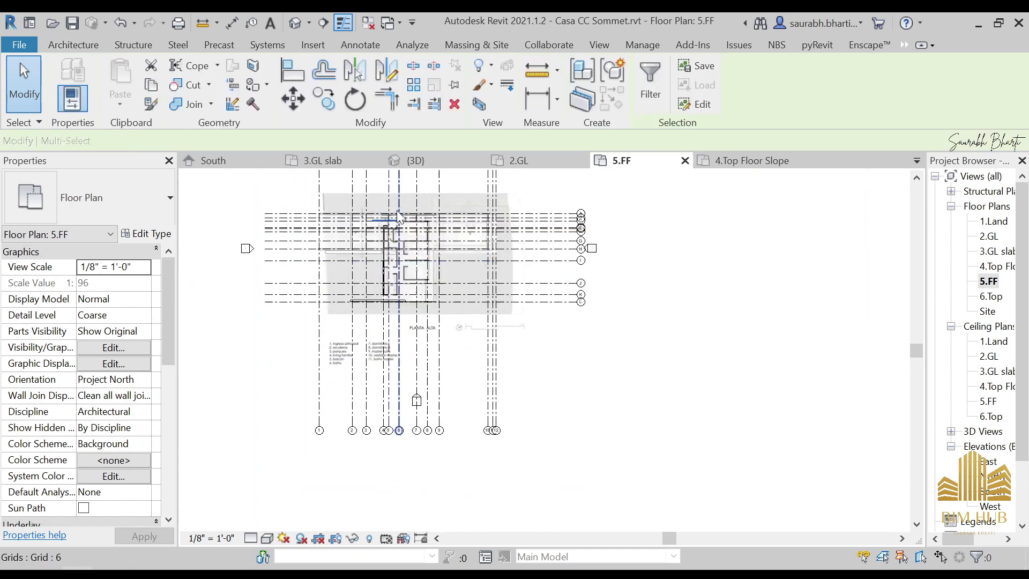
scroll(375, 244, up, 5)
key(Escape)
click(355, 248)
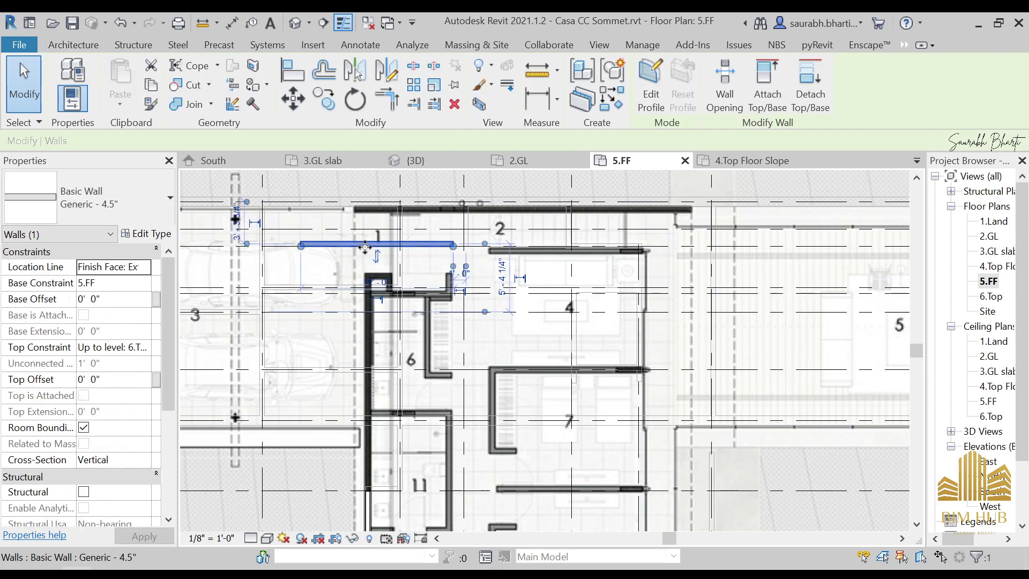
key(Escape)
Step: Draw a Generic - 9" wall up to level 6.Top along the full north wall of rooms 1 and 2 in the image
key(w)
key(a)
scroll(488, 268, up, 2)
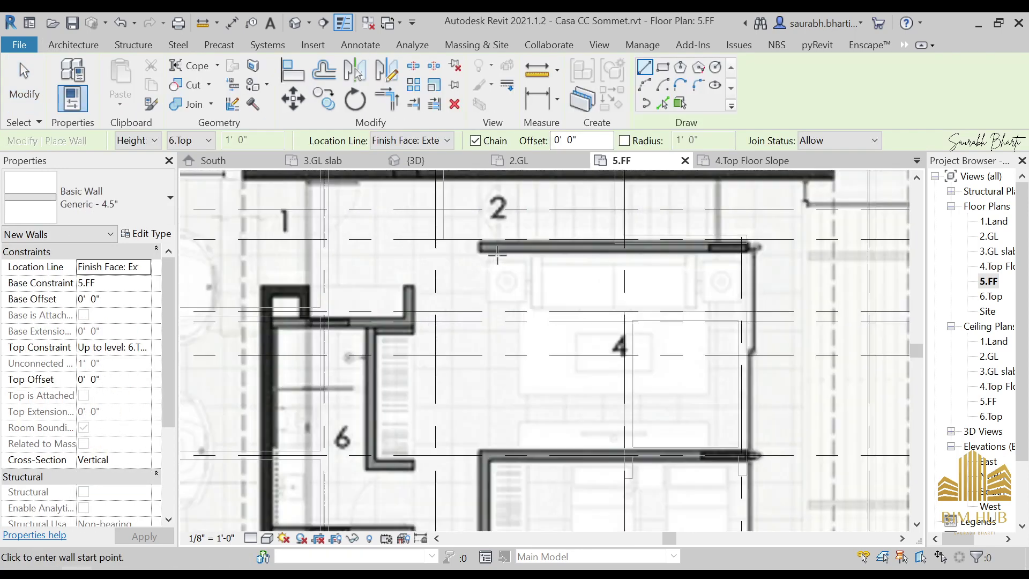
key(Escape)
click(68, 92)
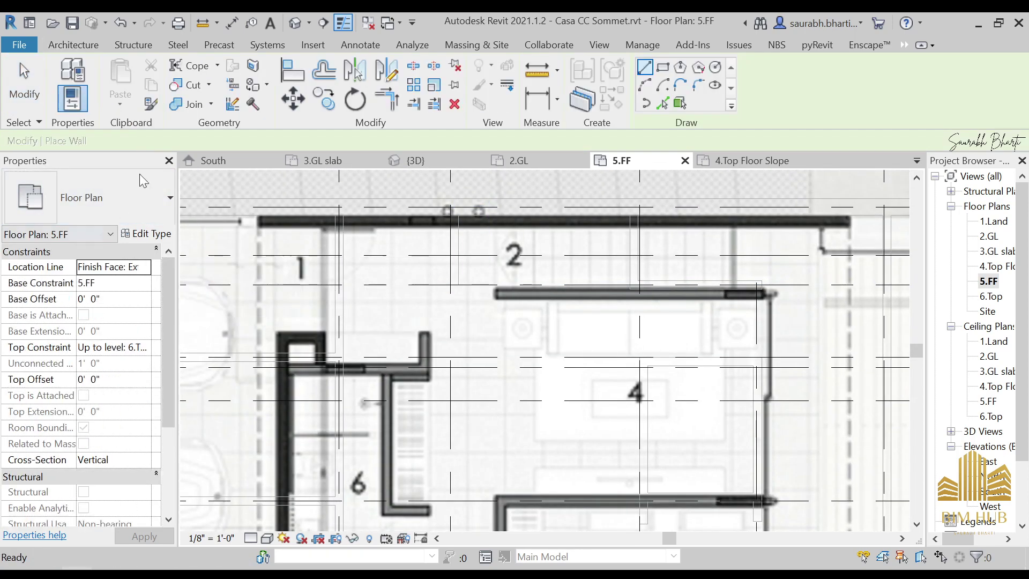
click(135, 201)
click(54, 482)
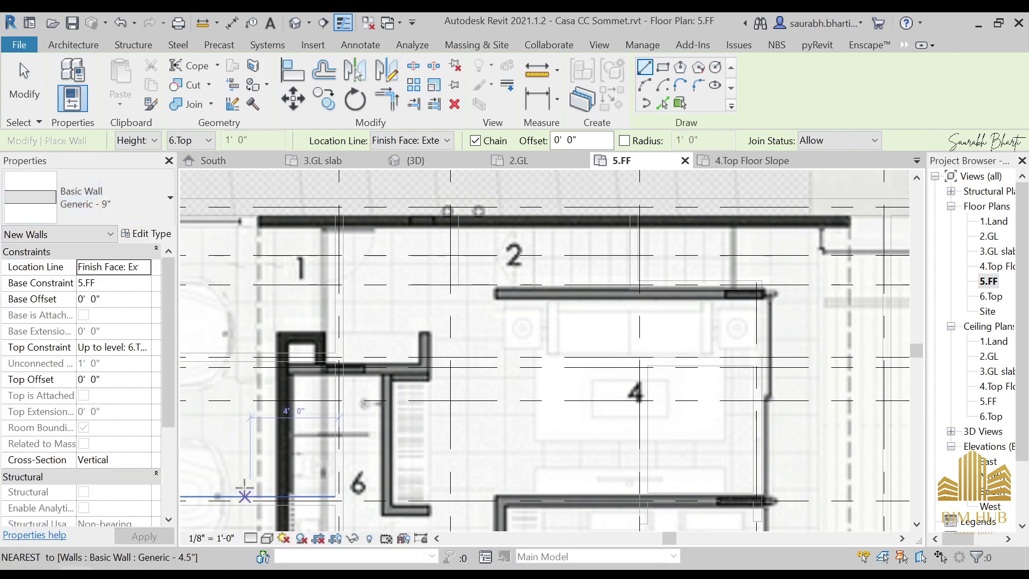
middle_drag(507, 341, 586, 413)
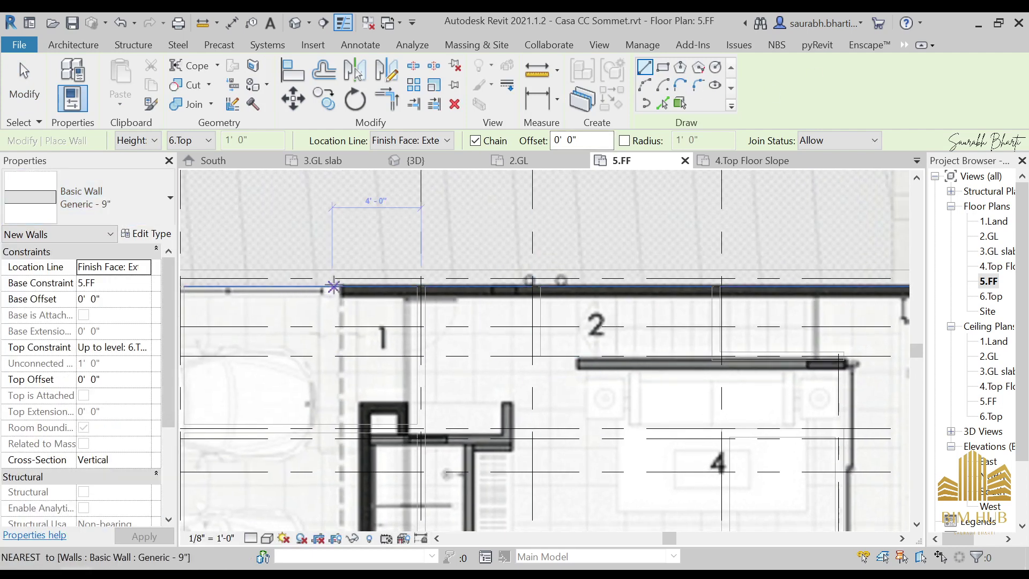
click(342, 287)
middle_drag(687, 315, 547, 304)
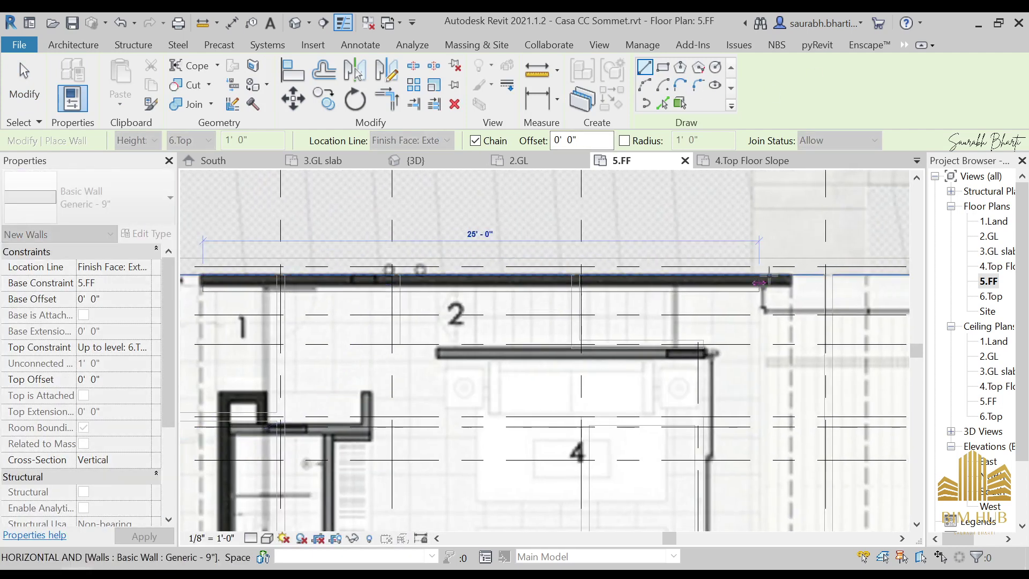
click(792, 282)
scroll(677, 329, down, 2)
key(Escape)
key(Escape)
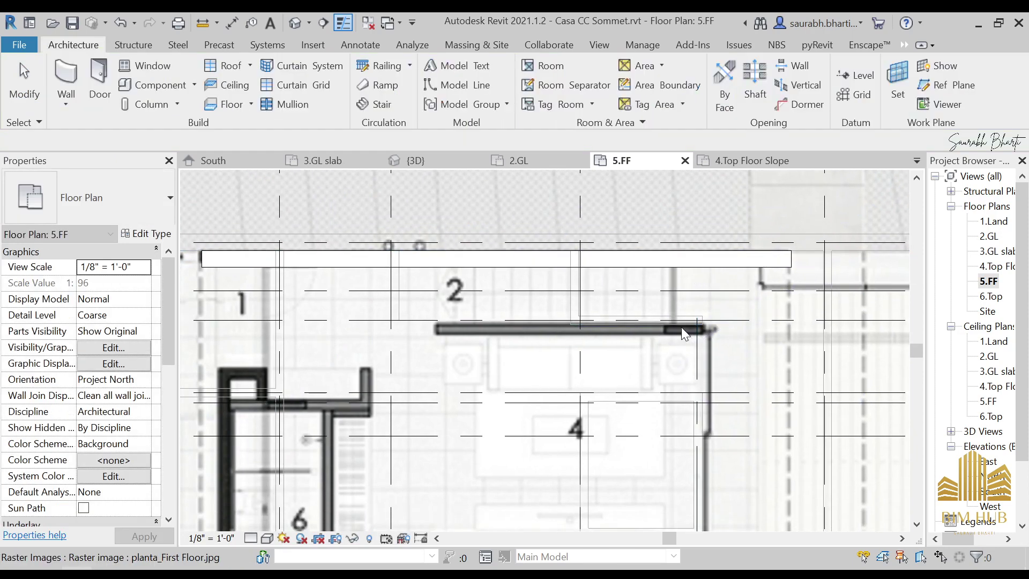
Step: Delete the misaligned 9" wall along the south edge below rooms 10 and 9
scroll(681, 324, down, 2)
middle_drag(679, 393, 594, 220)
scroll(487, 440, up, 2)
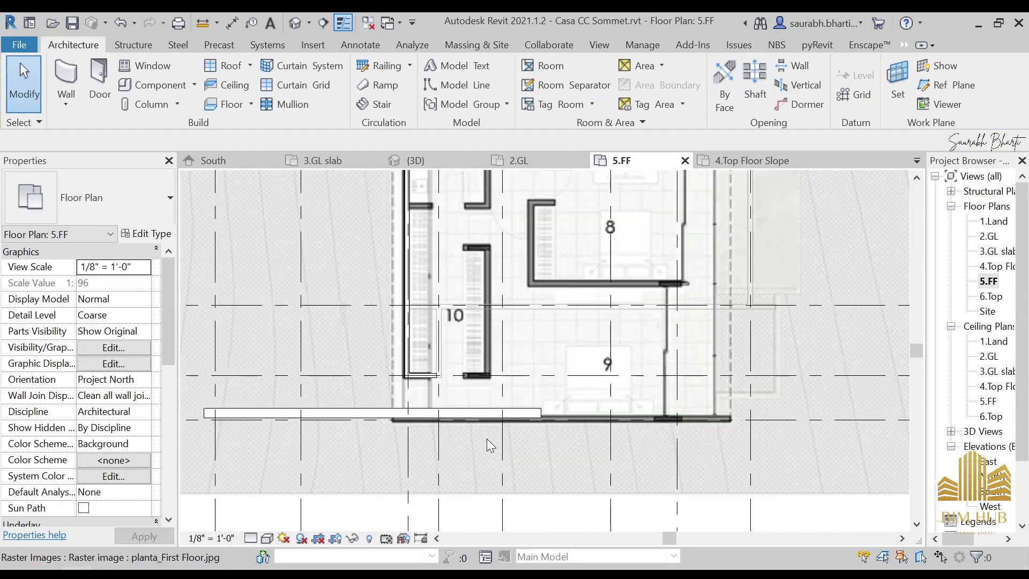
click(455, 419)
key(Delete)
Step: Draw a 26' - 6" long Generic - 9" wall on grid L along the image's full south wall and check its length
key(w)
key(a)
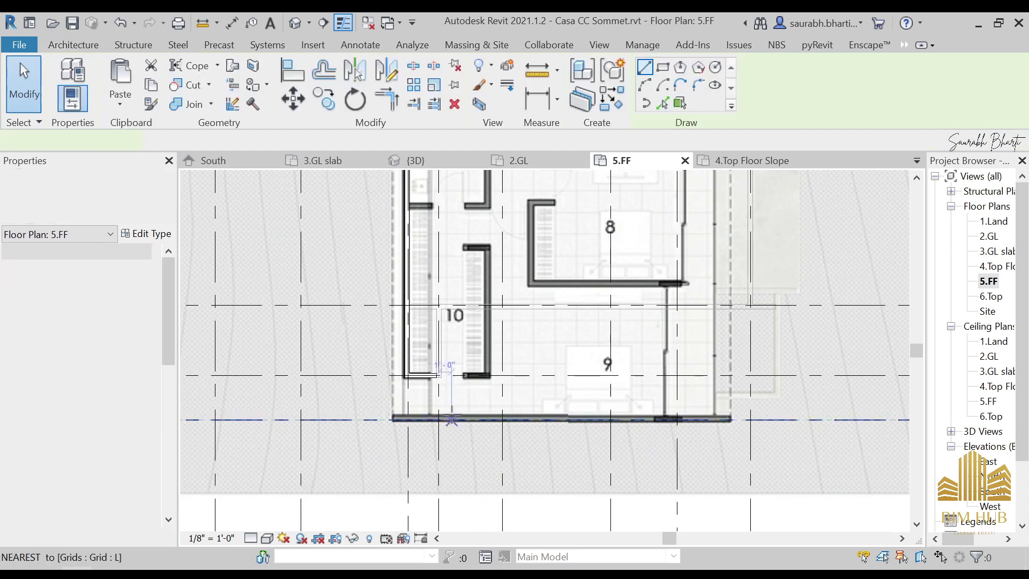
click(393, 420)
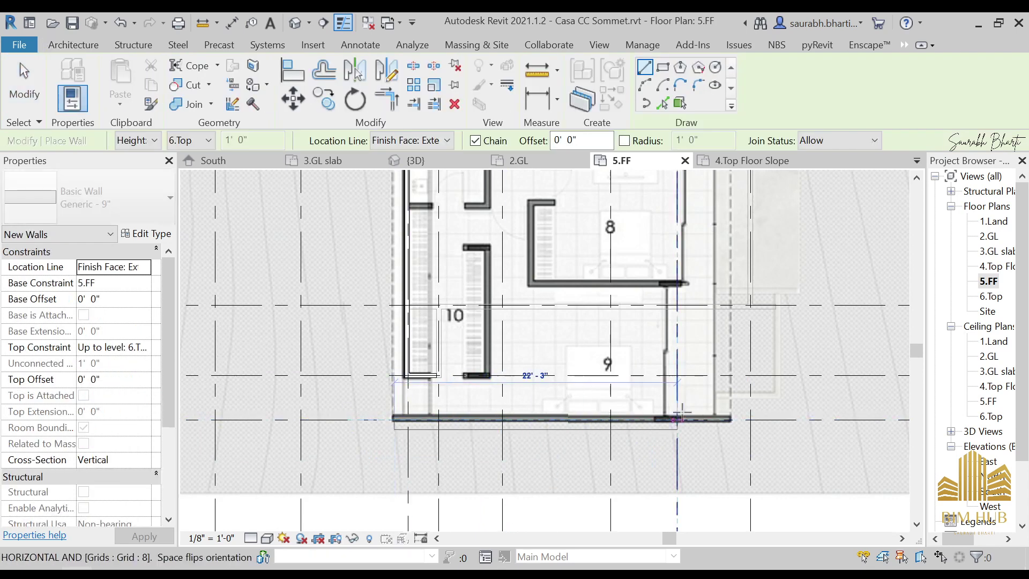
click(729, 419)
key(Escape)
key(Escape)
scroll(720, 437, up, 2)
click(721, 426)
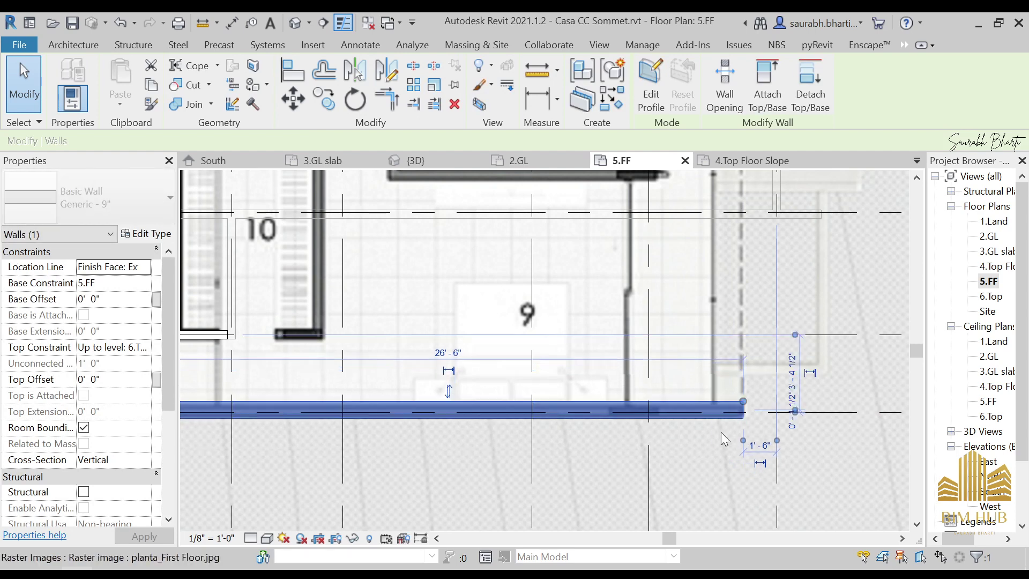
key(Escape)
Step: Draw a Generic - 4.5" wall along the east side from room 8's southeast corner to room 4's northeast corner
scroll(697, 427, down, 2)
middle_drag(605, 344, 600, 379)
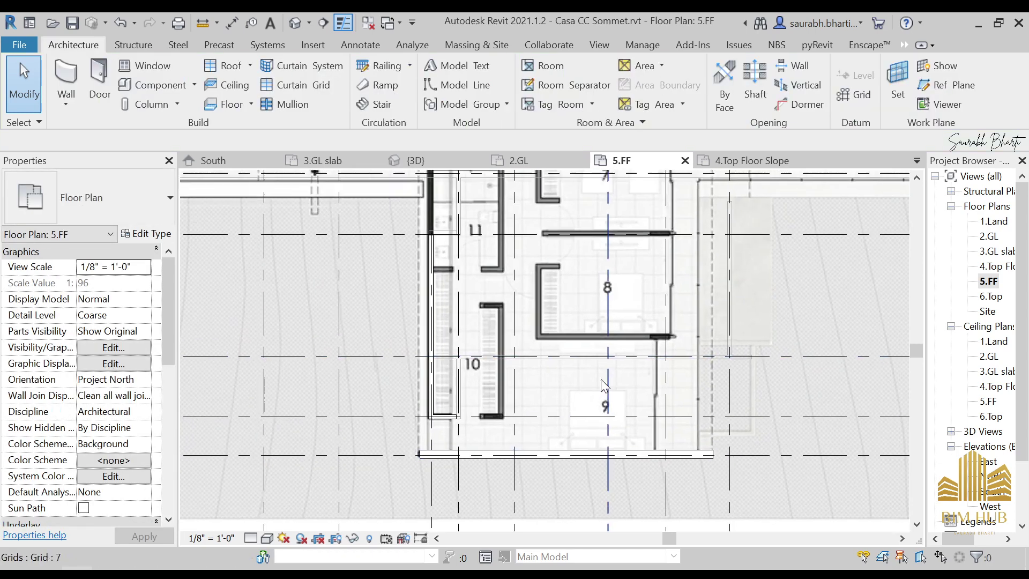
key(w)
key(a)
click(111, 232)
click(108, 210)
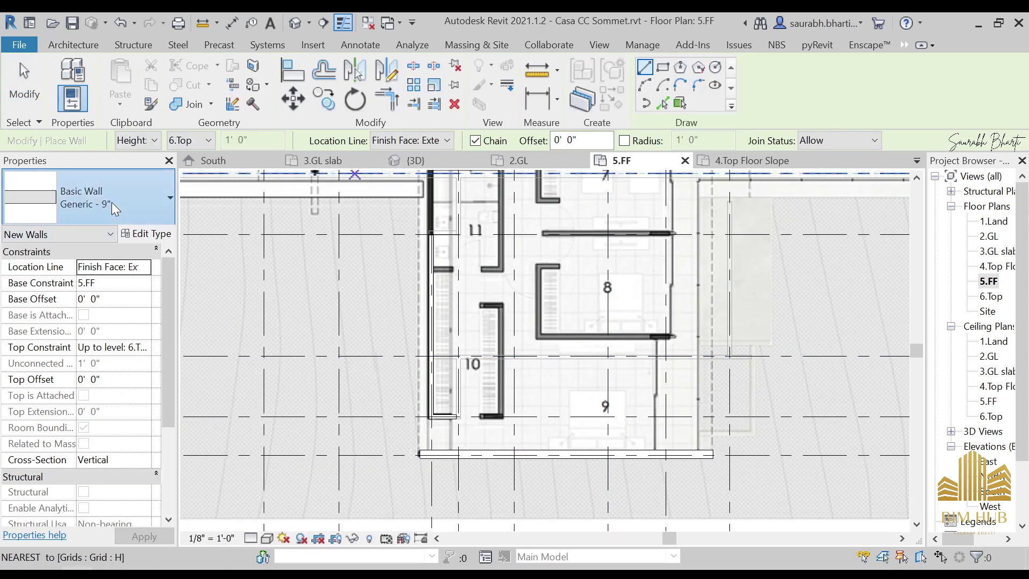
click(111, 203)
click(117, 562)
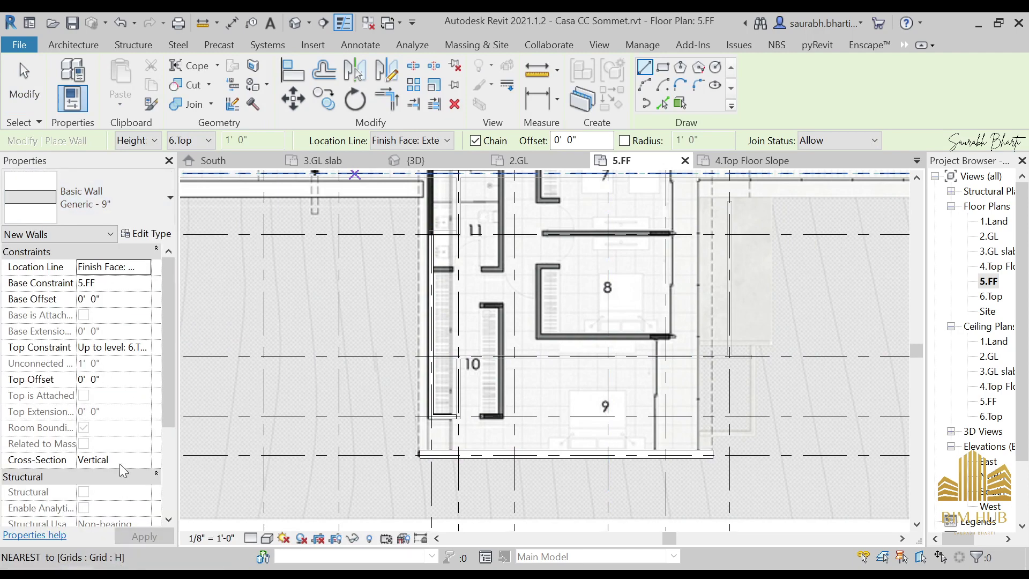
click(126, 215)
click(109, 569)
middle_drag(452, 340, 434, 462)
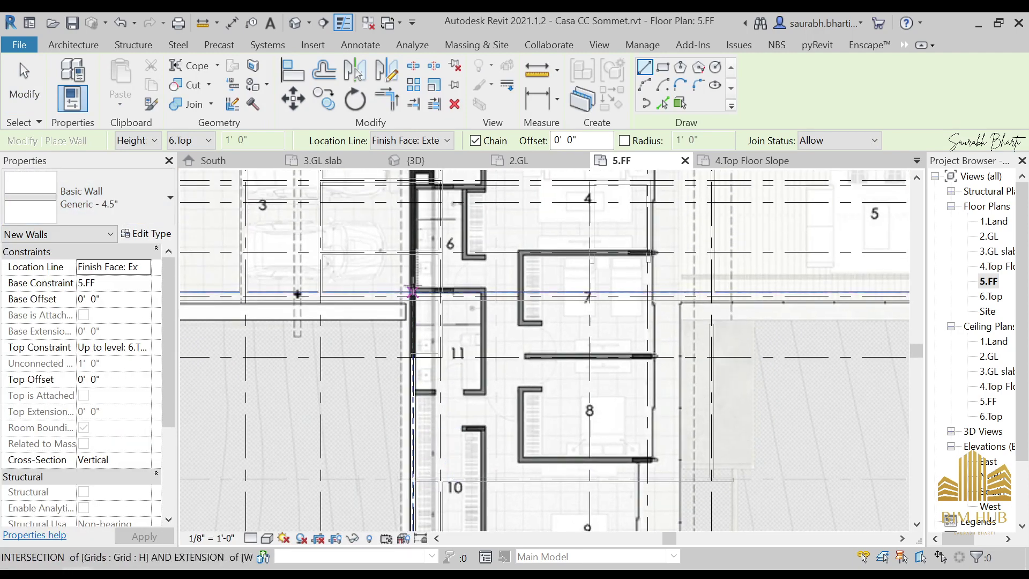
middle_drag(421, 295, 421, 421)
middle_drag(555, 364, 423, 295)
middle_drag(540, 472, 547, 443)
scroll(533, 492, up, 1)
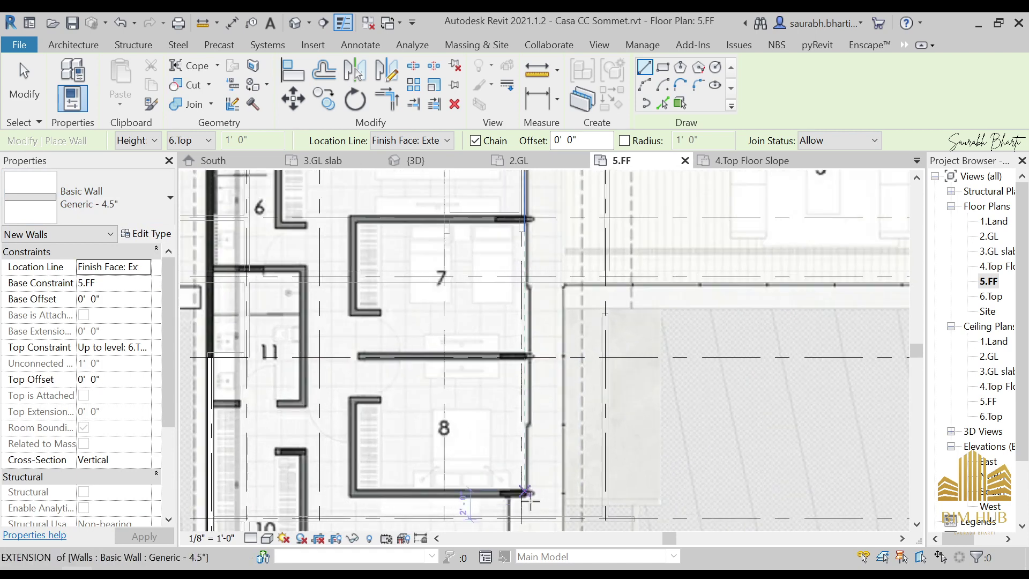
click(524, 494)
middle_drag(524, 325, 524, 437)
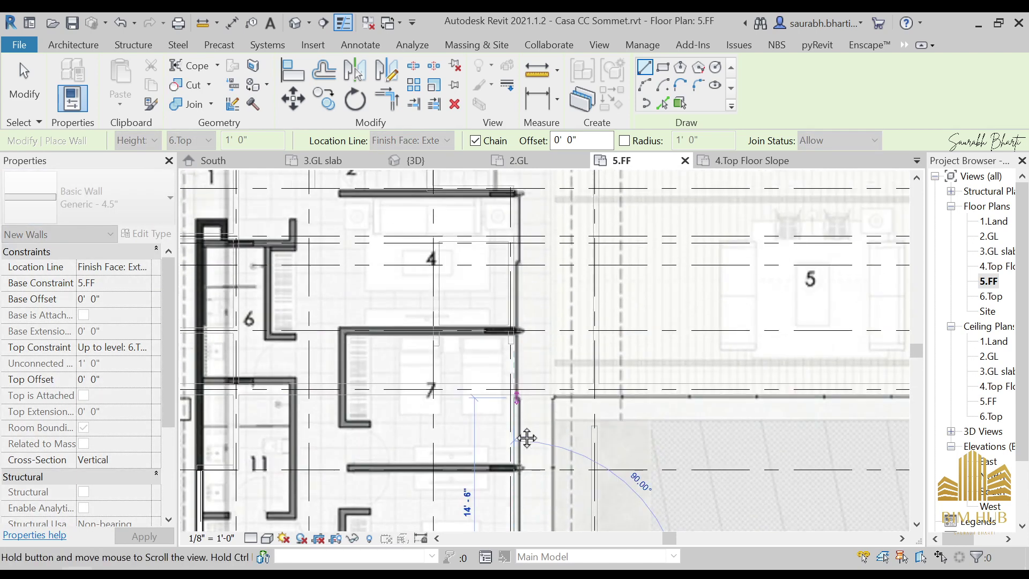
middle_drag(513, 398, 513, 436)
click(513, 232)
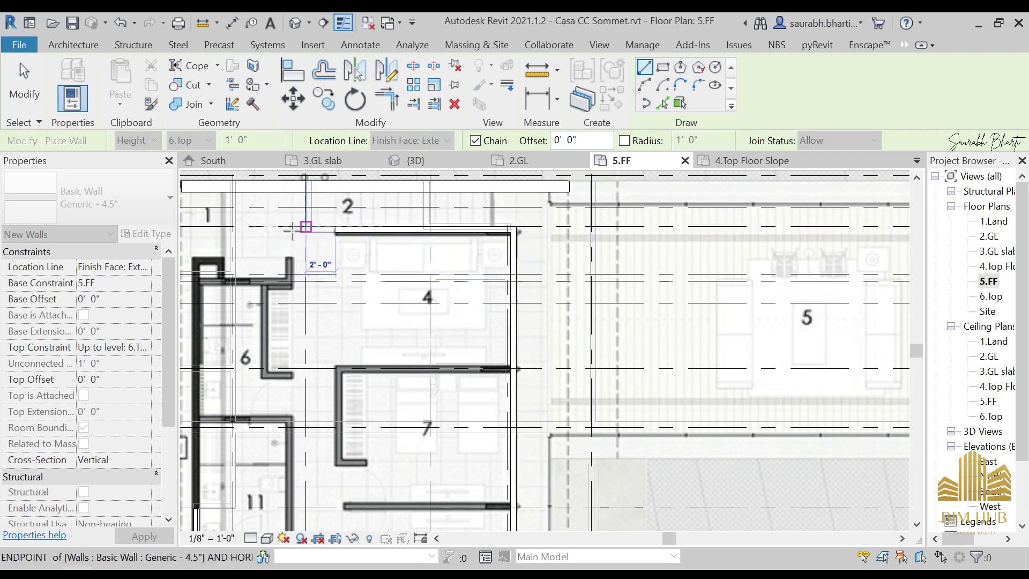
Step: Finish the chained 4.5" wall along room 4's north side at its west end and check its placement
middle_drag(305, 243, 482, 285)
key(Escape)
key(Escape)
scroll(625, 271, up, 2)
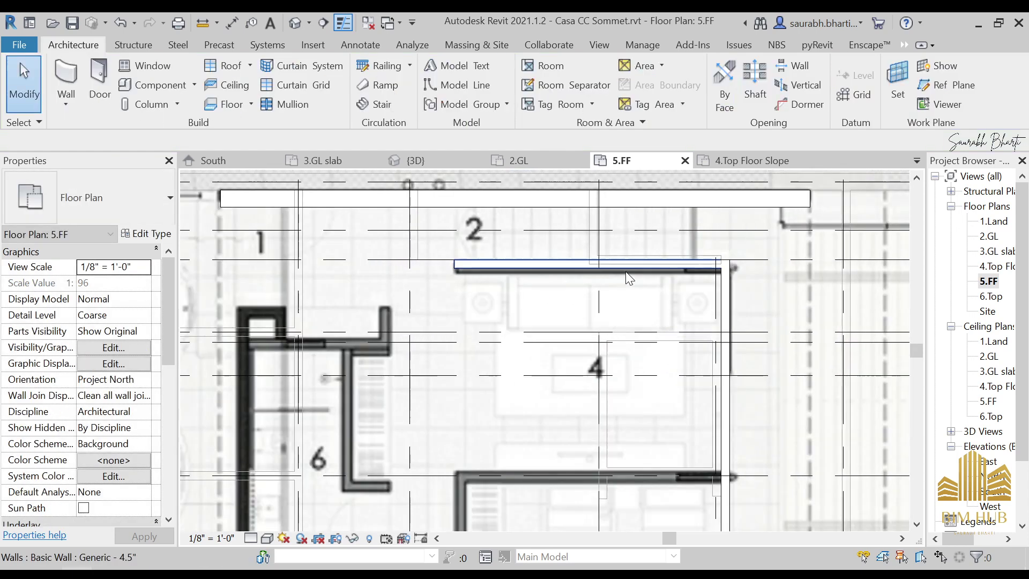
click(626, 271)
key(Escape)
scroll(625, 271, down, 3)
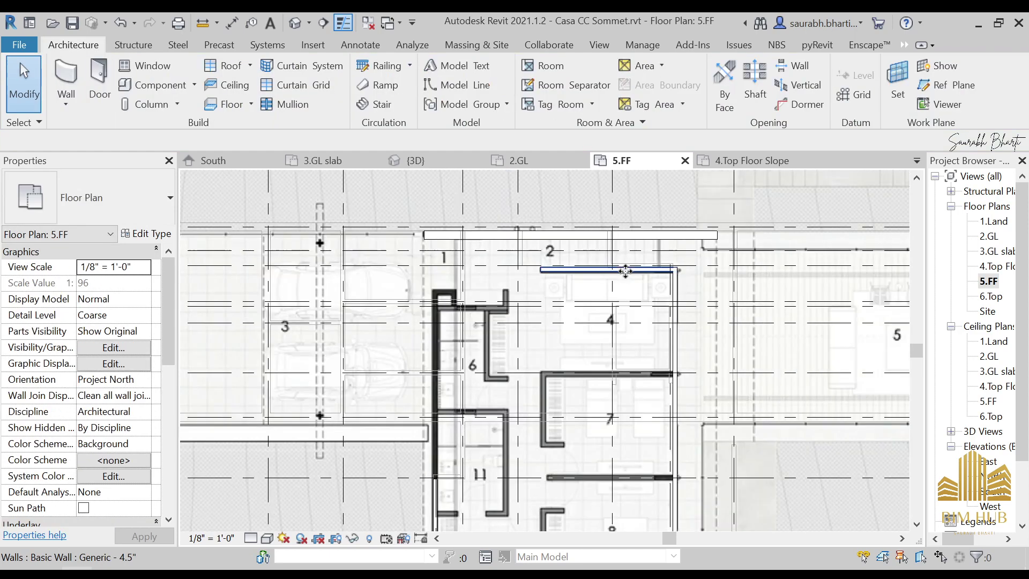
Step: Draw a Generic - 4.5" wall stub along the north end of room 10's east wardrobe
key(w)
key(a)
middle_drag(659, 378, 657, 217)
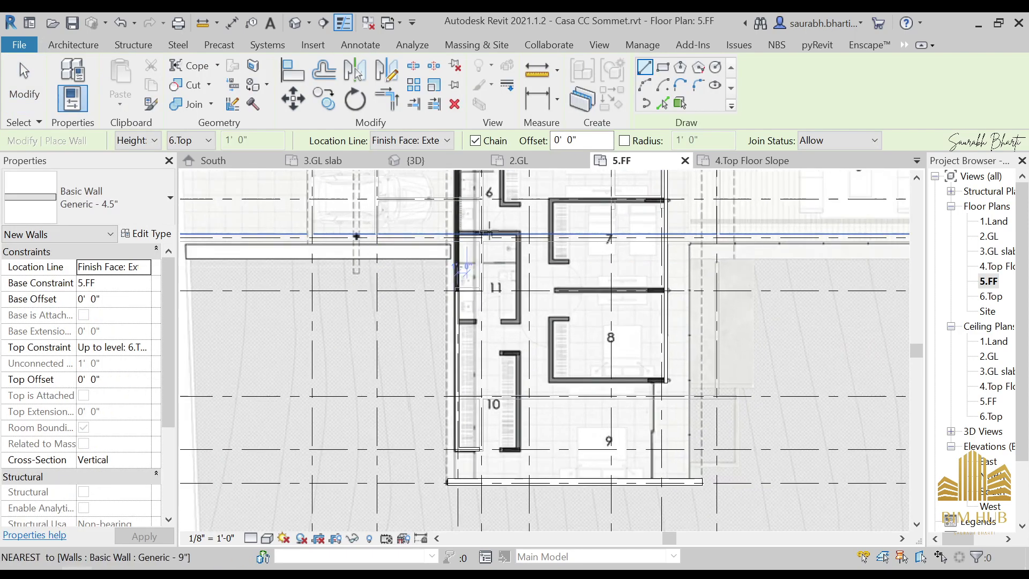
middle_drag(475, 236, 468, 403)
scroll(486, 317, up, 4)
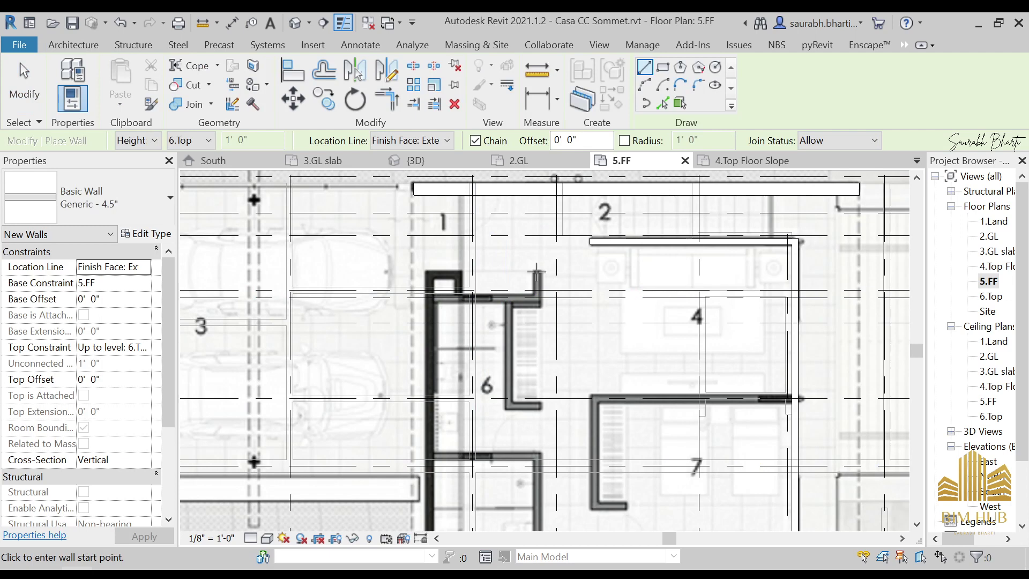
scroll(539, 348, down, 2)
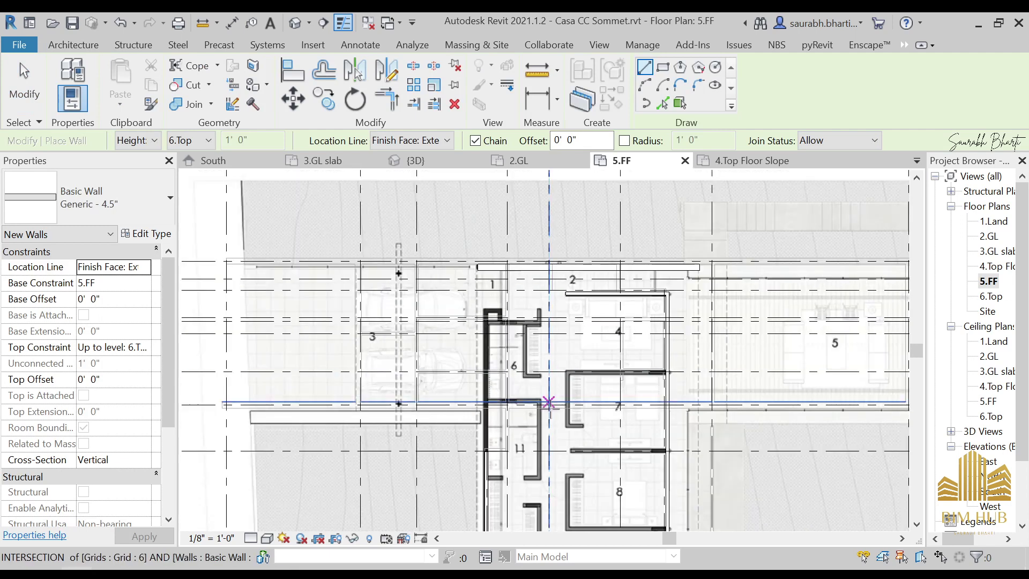
middle_drag(547, 403, 549, 300)
scroll(534, 385, up, 5)
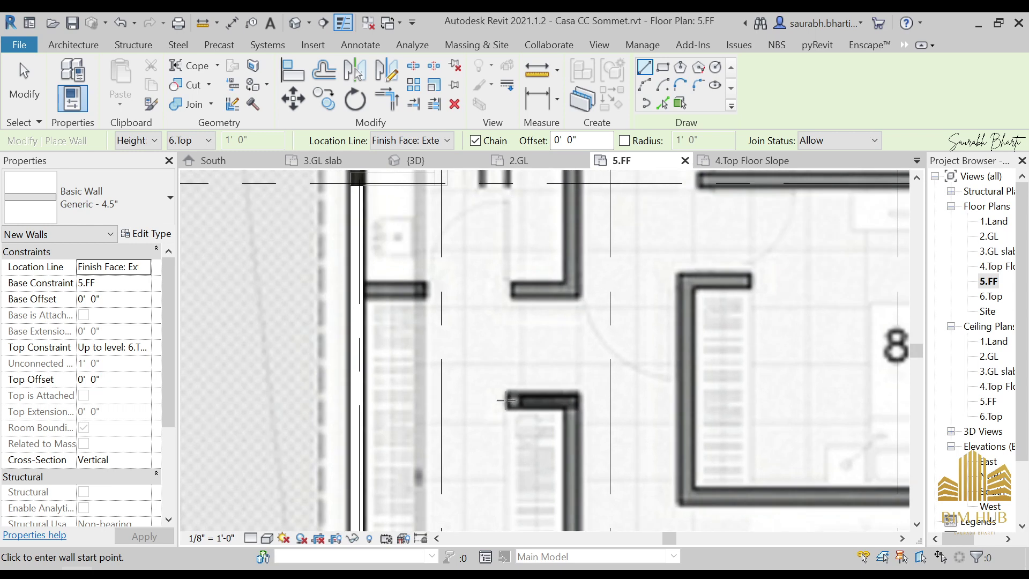
click(506, 400)
key(Escape)
click(575, 399)
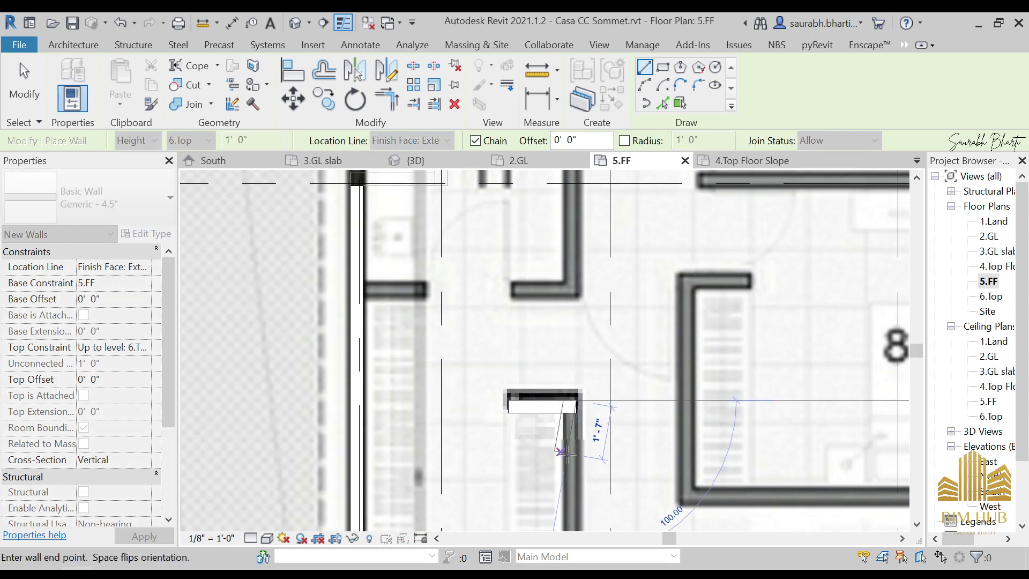
Step: Continue the chained 4.5" wall down the wardrobe's east side and about 2' - 1" back west along grid K
middle_drag(574, 474, 562, 256)
scroll(561, 256, down, 2)
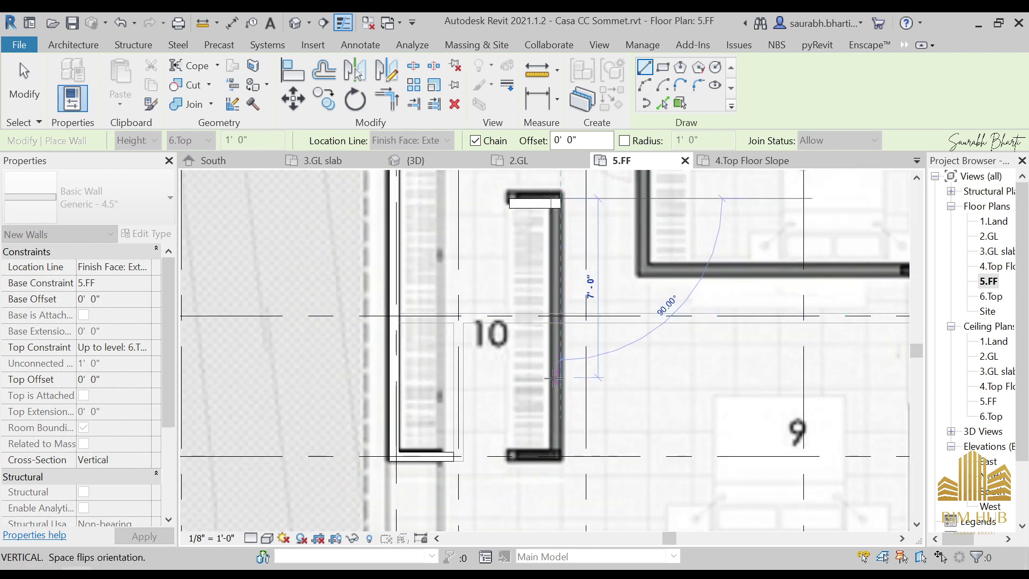
scroll(557, 417, up, 3)
click(561, 476)
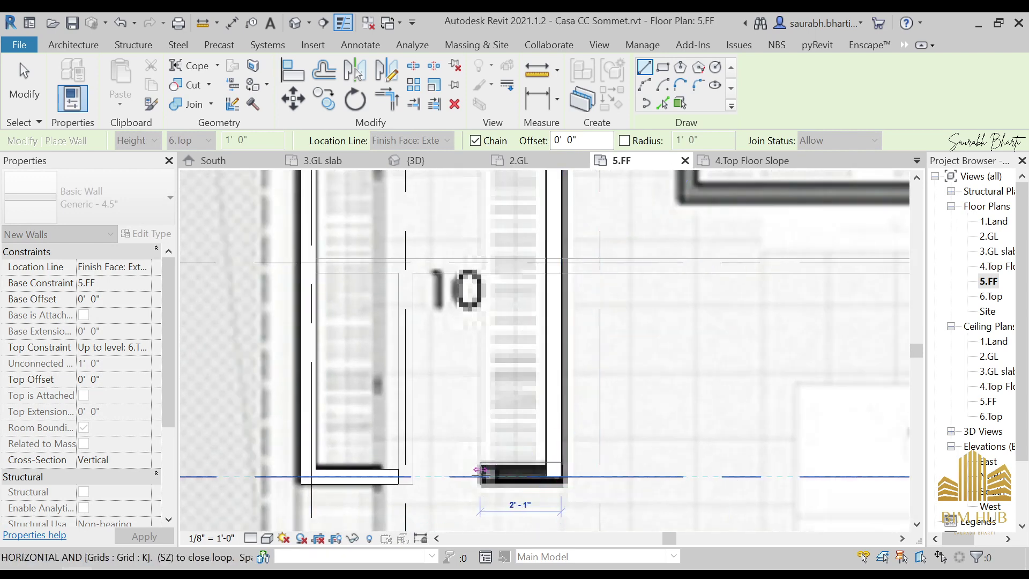
click(475, 478)
key(Escape)
key(Escape)
Step: Align the inner face of the wardrobe's south stub wall with the inner face of room 10's southwest return wall
key(l)
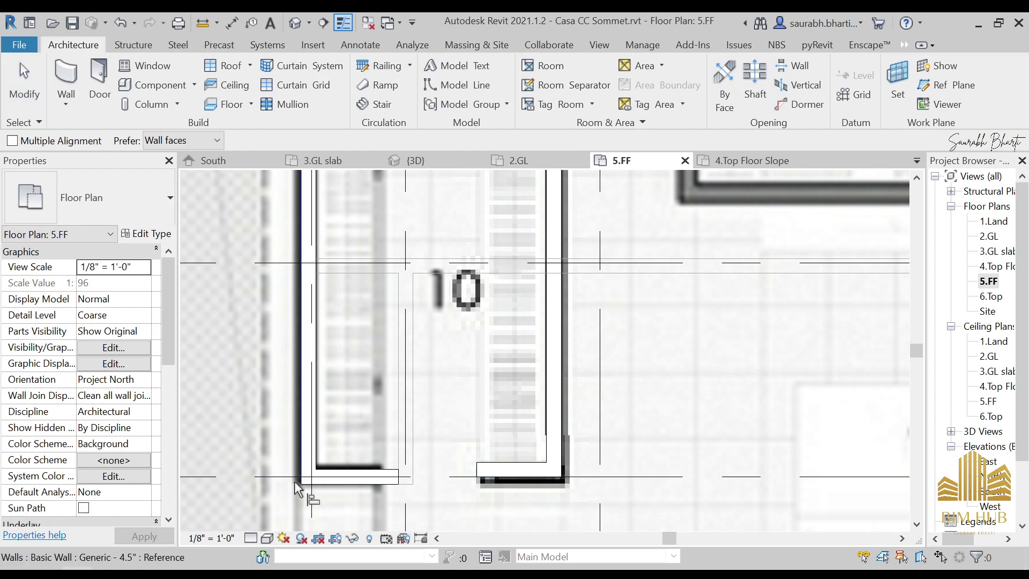
click(366, 466)
click(489, 463)
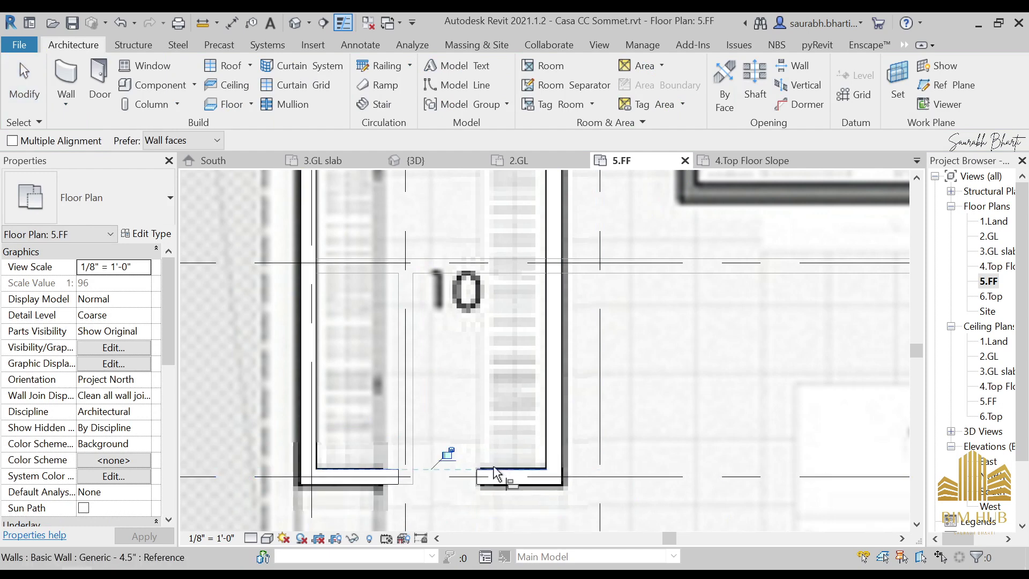
scroll(506, 431, down, 2)
scroll(524, 355, up, 4)
key(Escape)
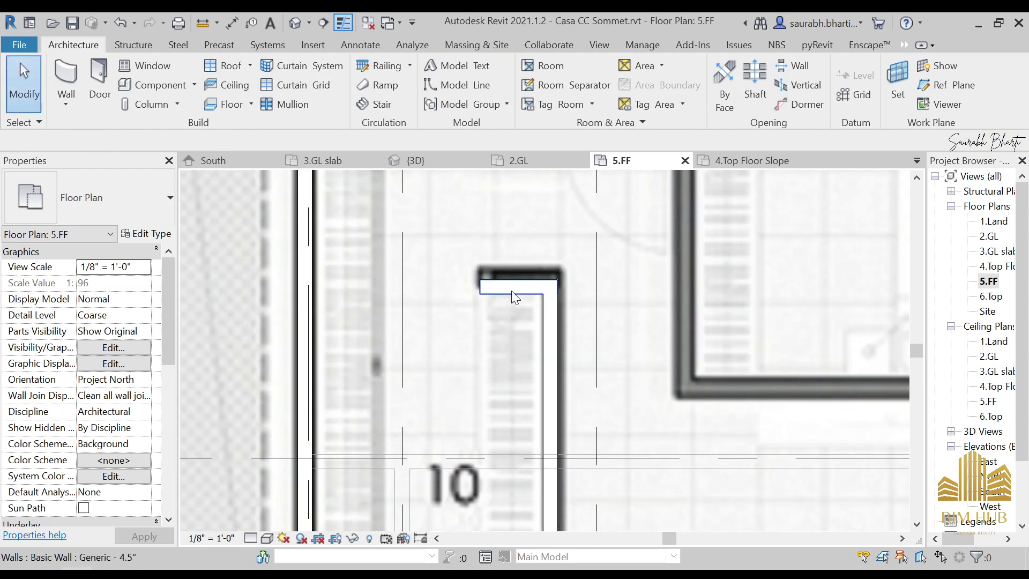
Step: Flip the stub wall at the north end of room 10's east wardrobe so it covers the image wall
click(514, 288)
scroll(513, 288, down, 2)
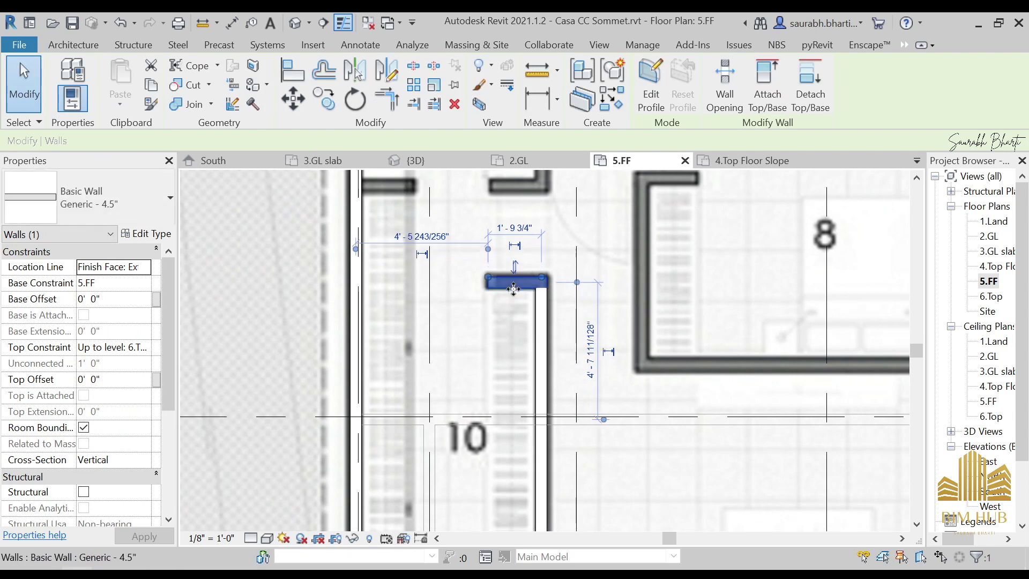
key(Escape)
Step: Draw a chained 4.5" wall along room 8's northwest wardrobe stub, west side and south side to the east wall
scroll(513, 289, down, 2)
key(w)
key(a)
scroll(612, 229, up, 2)
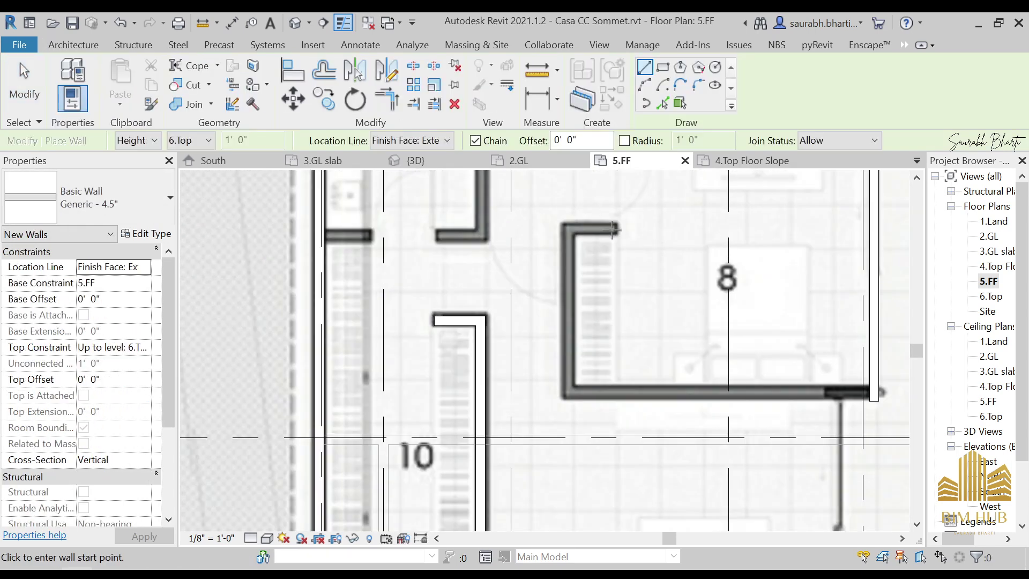
click(564, 226)
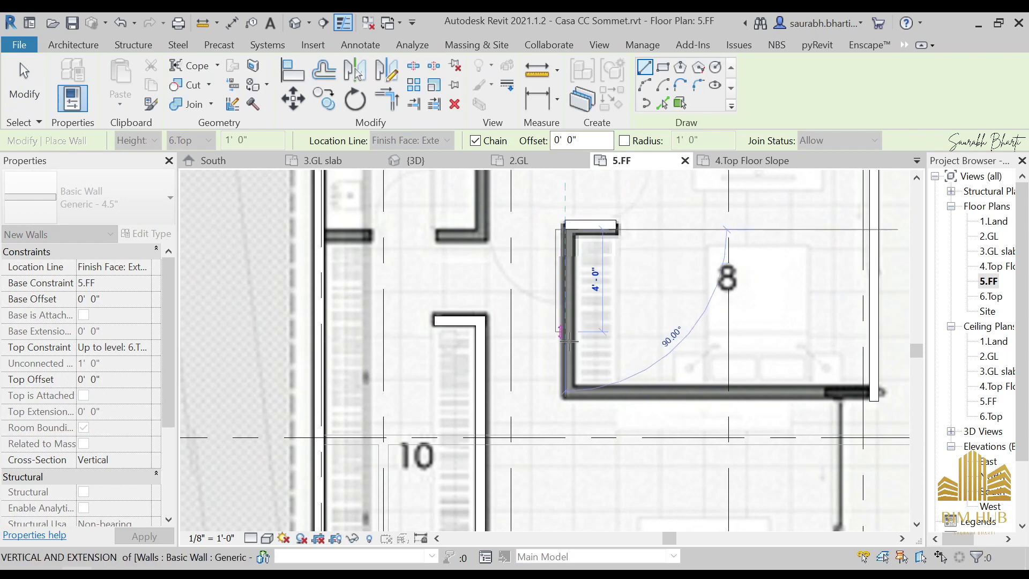
click(566, 399)
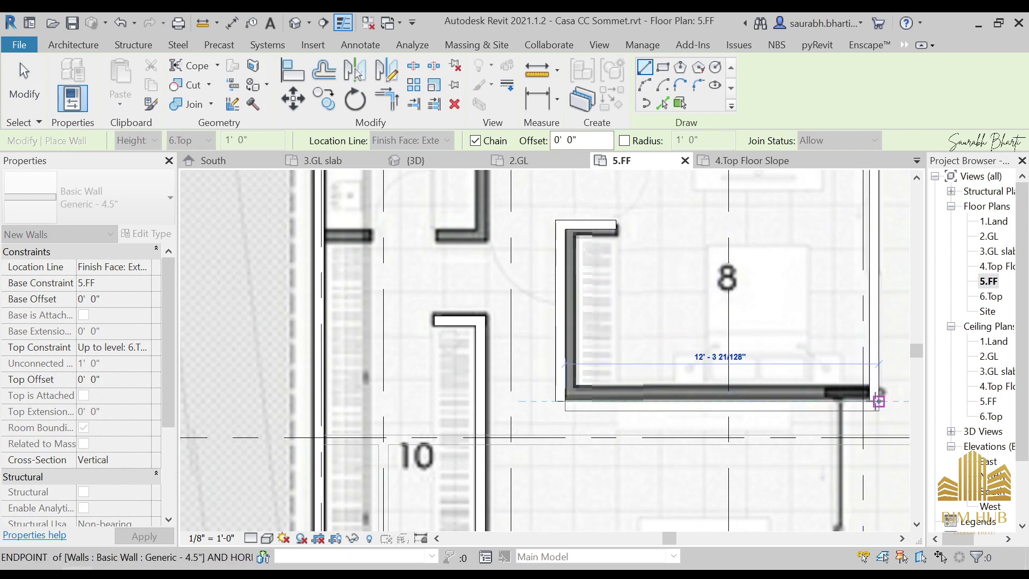
click(869, 391)
key(Escape)
key(Escape)
Step: Flip room 8's south wall, west wall and northwest stub wall so they cover the image walls
scroll(697, 404, up, 1)
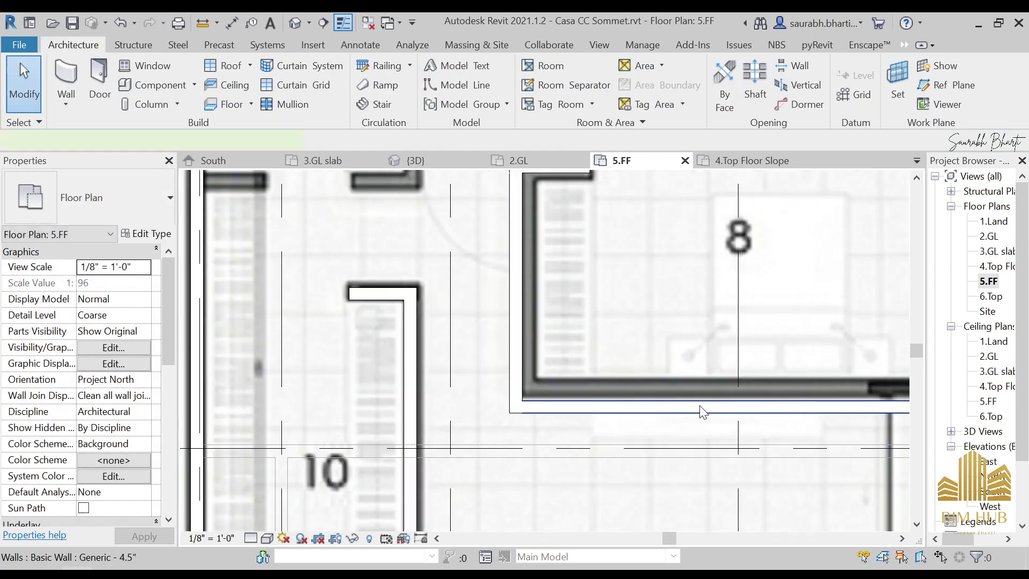
click(698, 407)
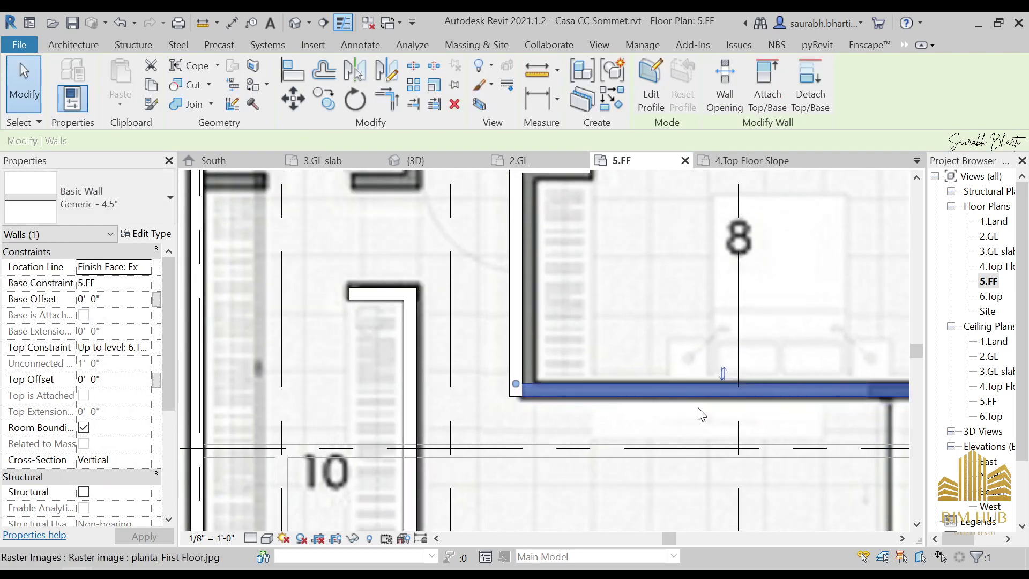
key(Escape)
scroll(702, 414, down, 3)
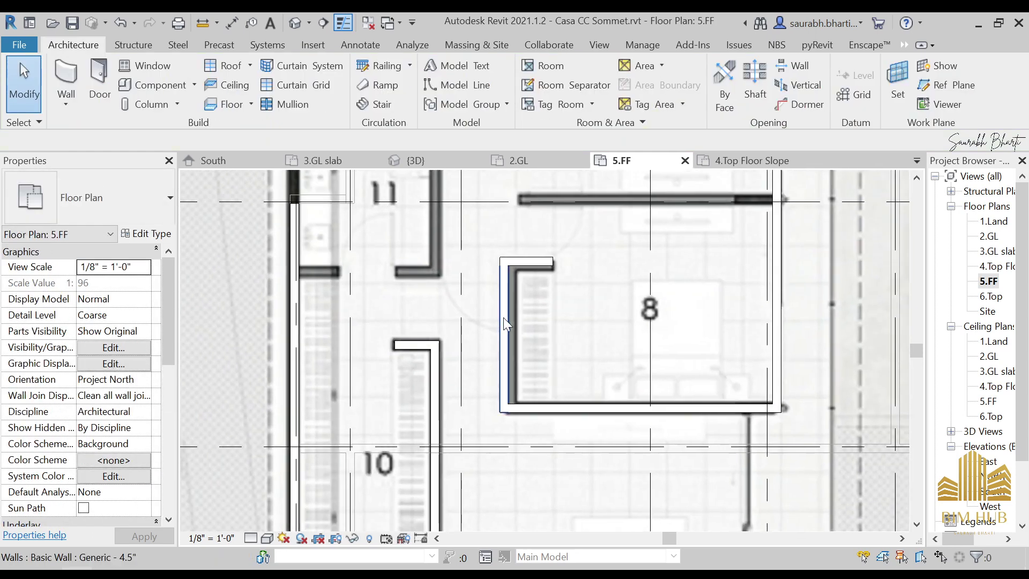
click(505, 317)
scroll(493, 256, down, 2)
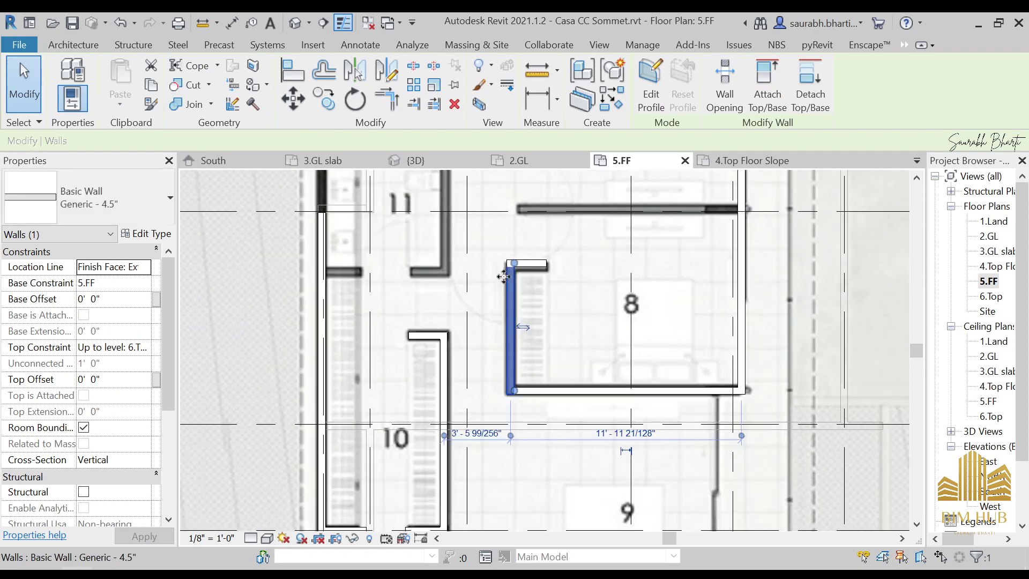
scroll(493, 253, up, 5)
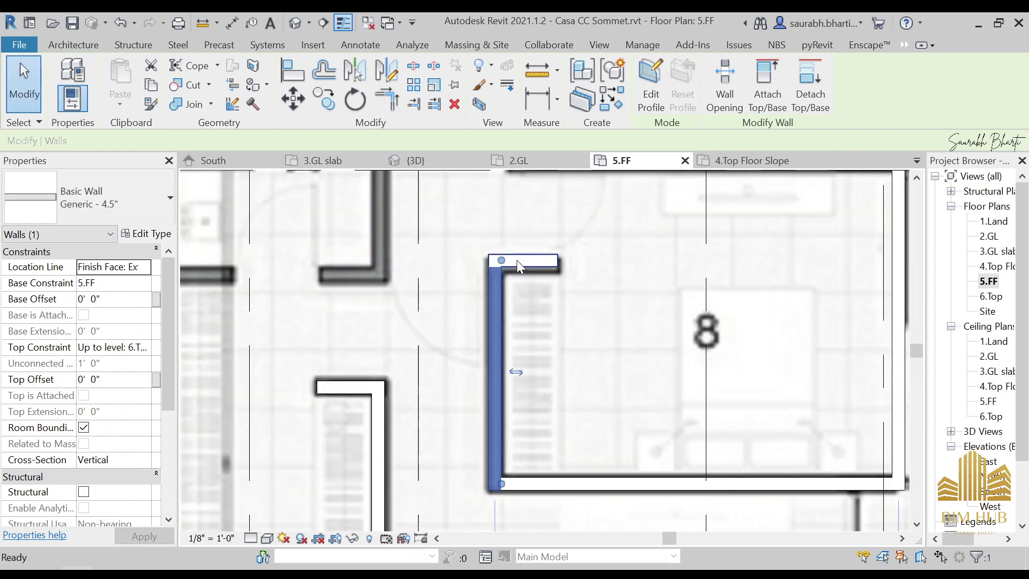
key(Escape)
click(529, 262)
key(Escape)
scroll(514, 278, down, 5)
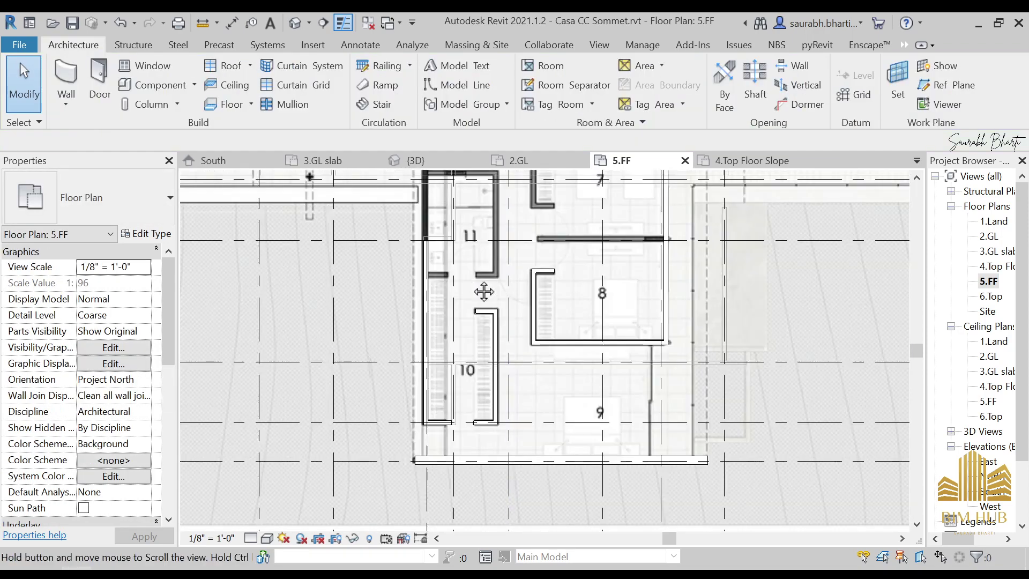
key(w)
key(a)
middle_drag(670, 310, 543, 341)
scroll(478, 277, up, 2)
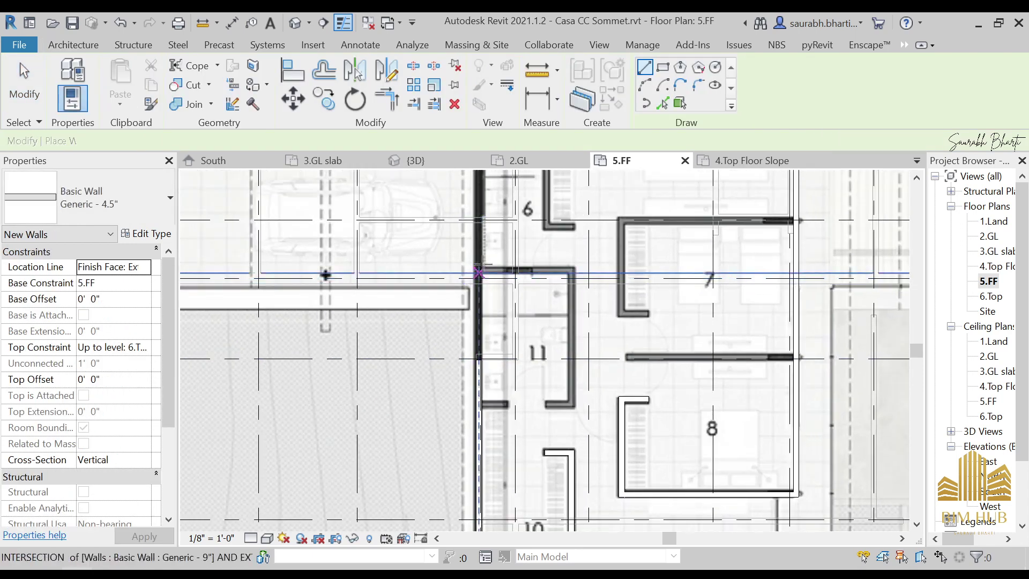
key(Escape)
key(Escape)
Step: Extend the 4.5" wall west of room 10 north past rooms 11 and 6 to the shaft's northwest corner
click(483, 391)
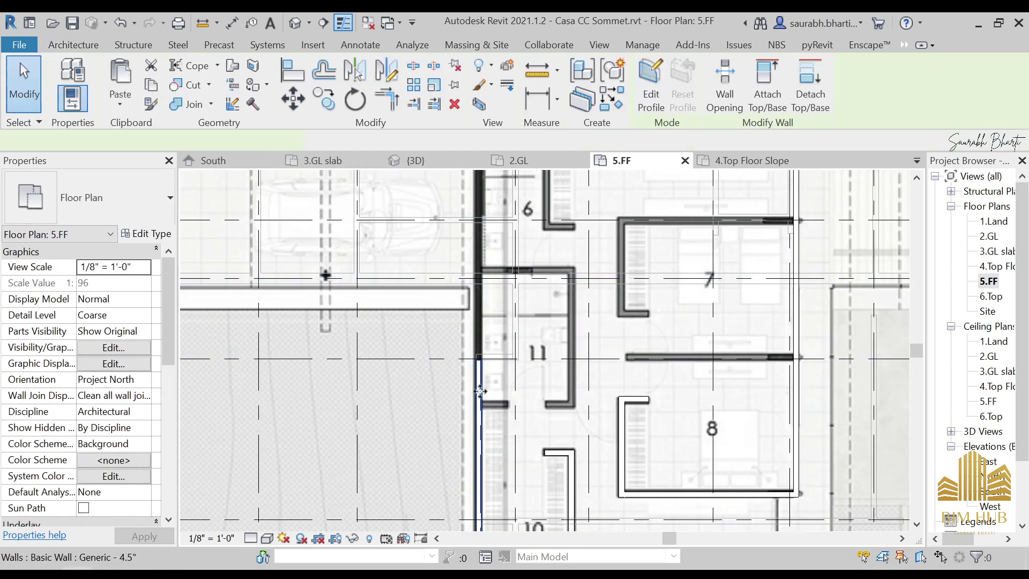
mouse_move(482, 391)
middle_down()
mouse_move(490, 407)
mouse_move(480, 397)
middle_up()
drag(484, 404, 483, 176)
middle_drag(486, 216, 470, 300)
key(r)
key(s)
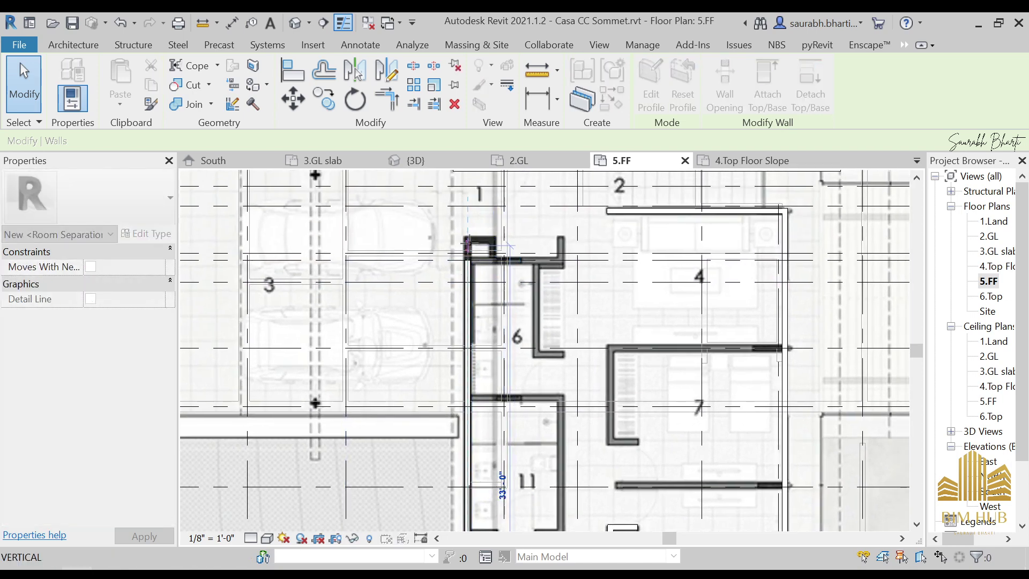
key(Escape)
key(Escape)
click(468, 242)
Step: Draw a chained 4.5" wall around the shaft, about 5' along room 6's north side, and up the stub at its east end
key(w)
key(a)
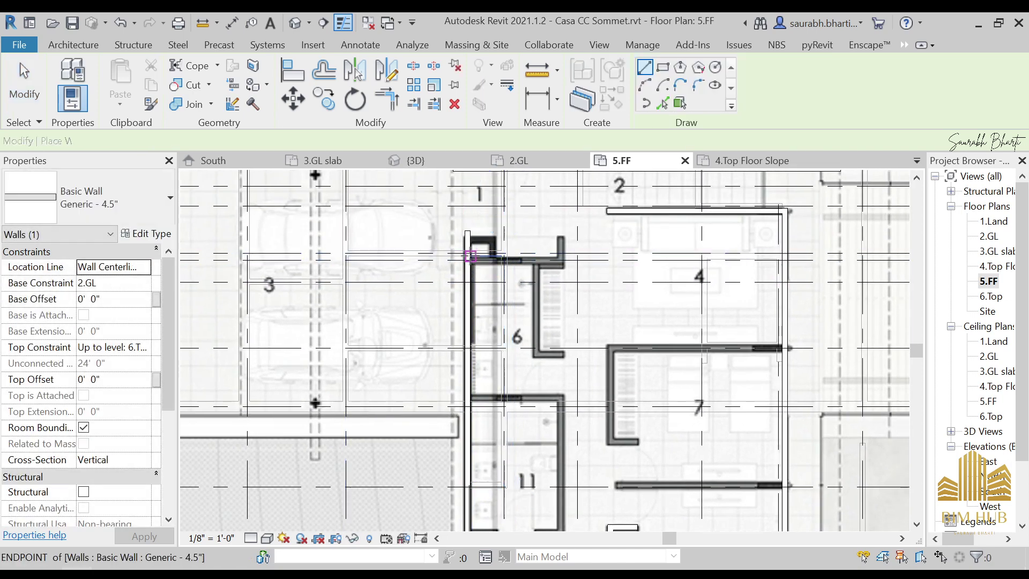
scroll(467, 241, up, 2)
click(466, 243)
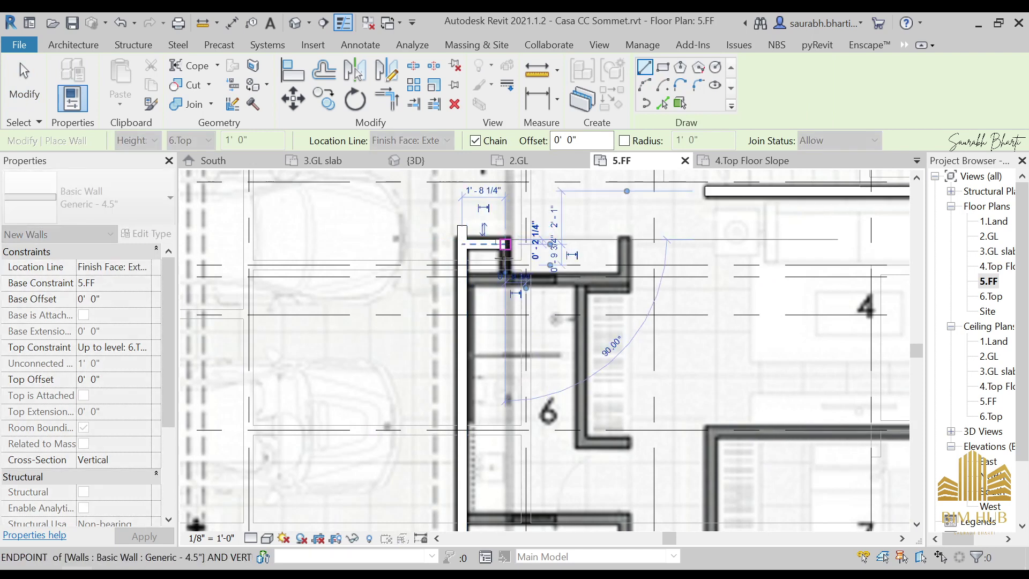
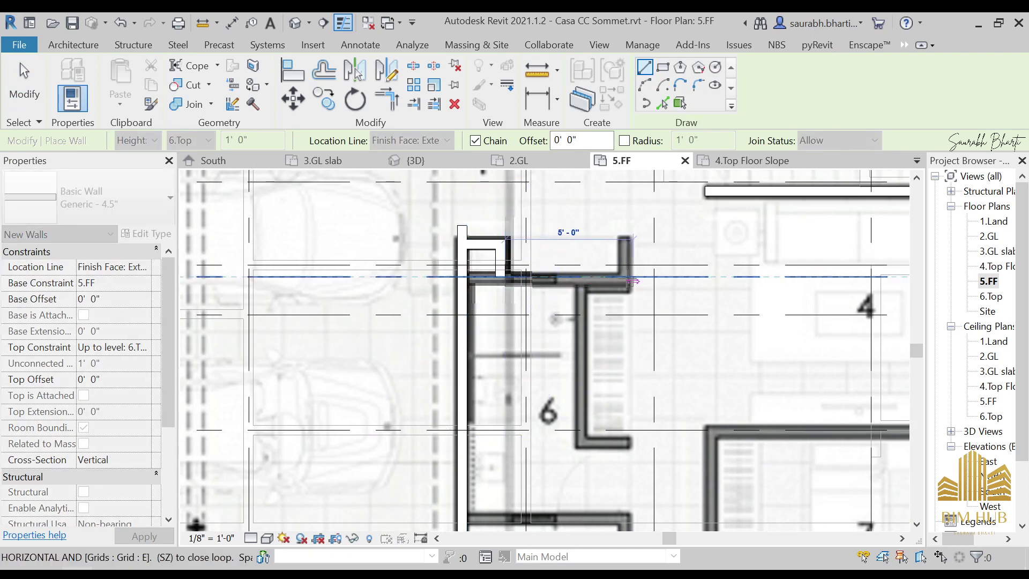
click(628, 278)
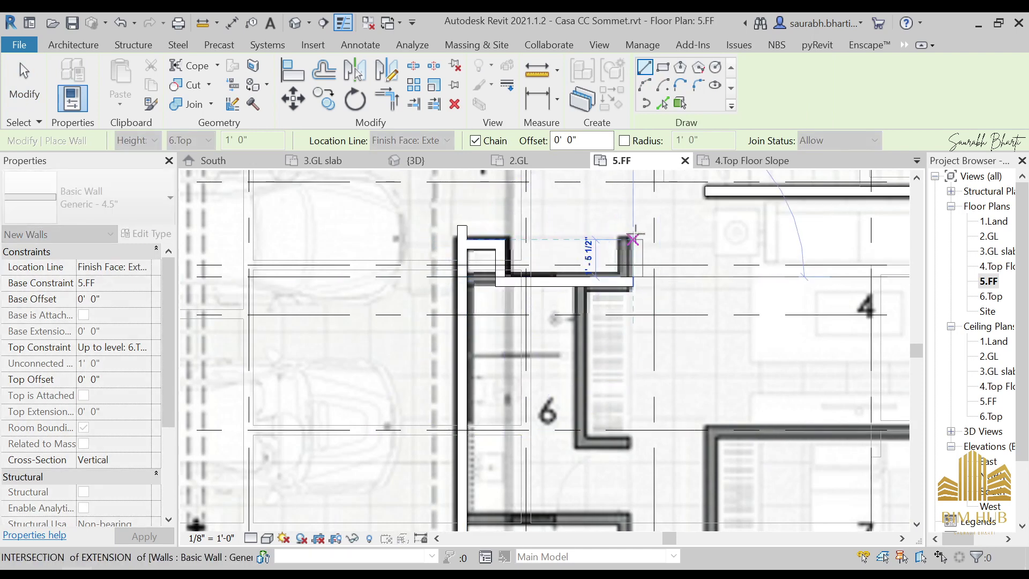
click(632, 239)
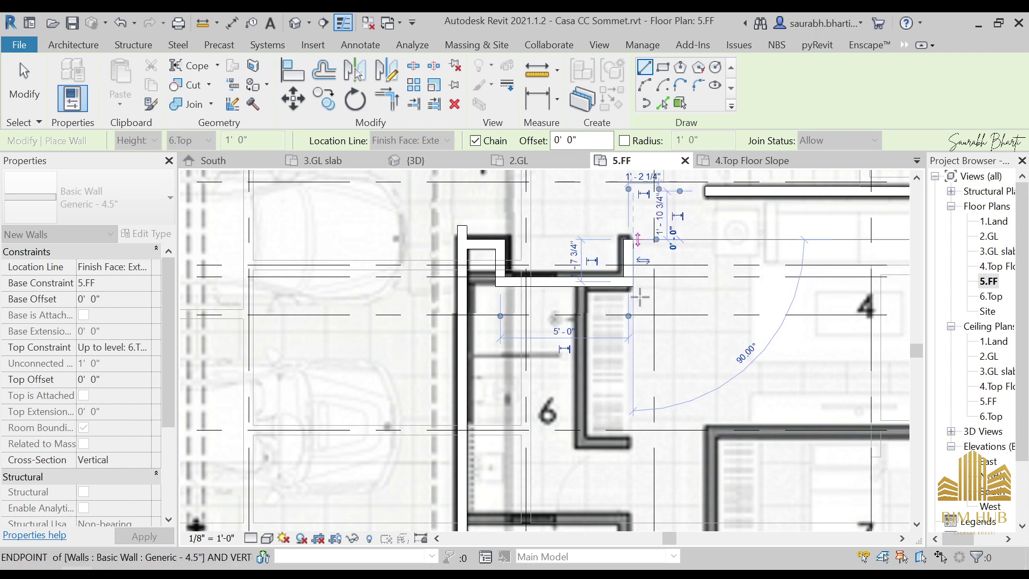
middle_drag(656, 320, 694, 237)
key(Escape)
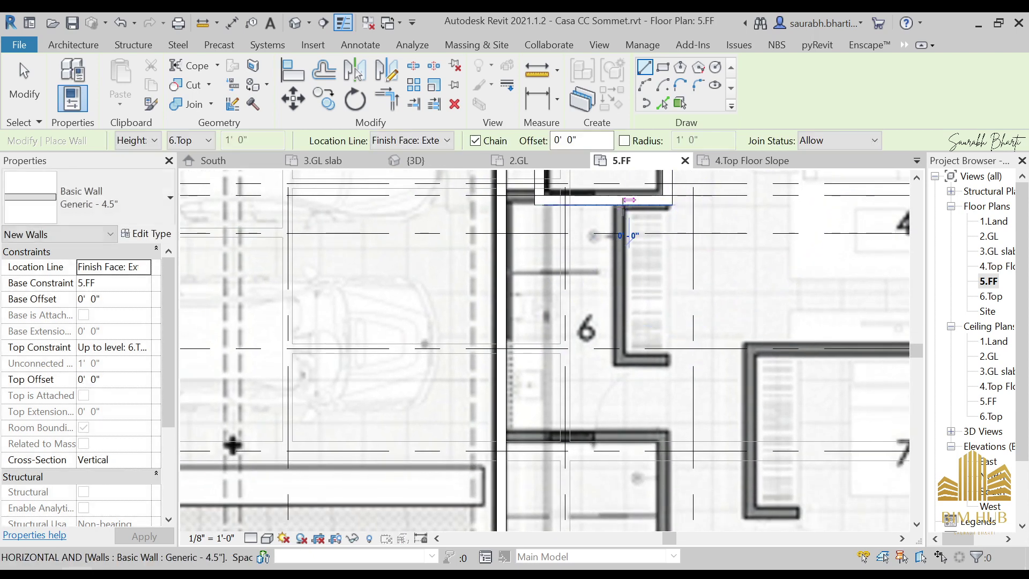
Step: Draw a chained 4.5" wall down room 6's east side and along the wardrobe's south stub
click(629, 207)
click(625, 361)
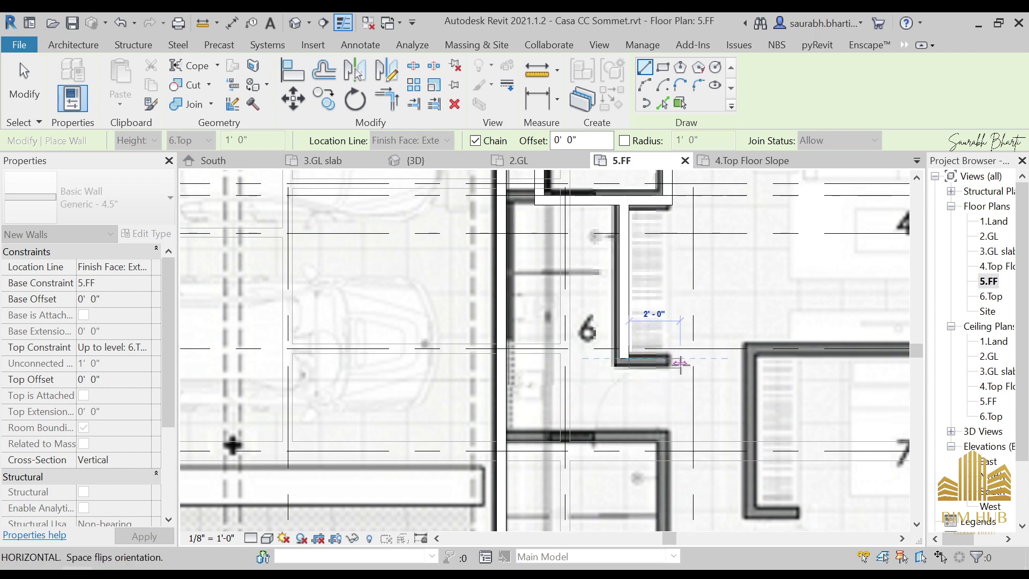
click(672, 360)
middle_drag(668, 369, 449, 348)
key(Escape)
Step: Draw a chained 4.5" wall about 12' along room 7's north side from the east wall, down its west side and along the south stub
middle_drag(673, 320, 554, 318)
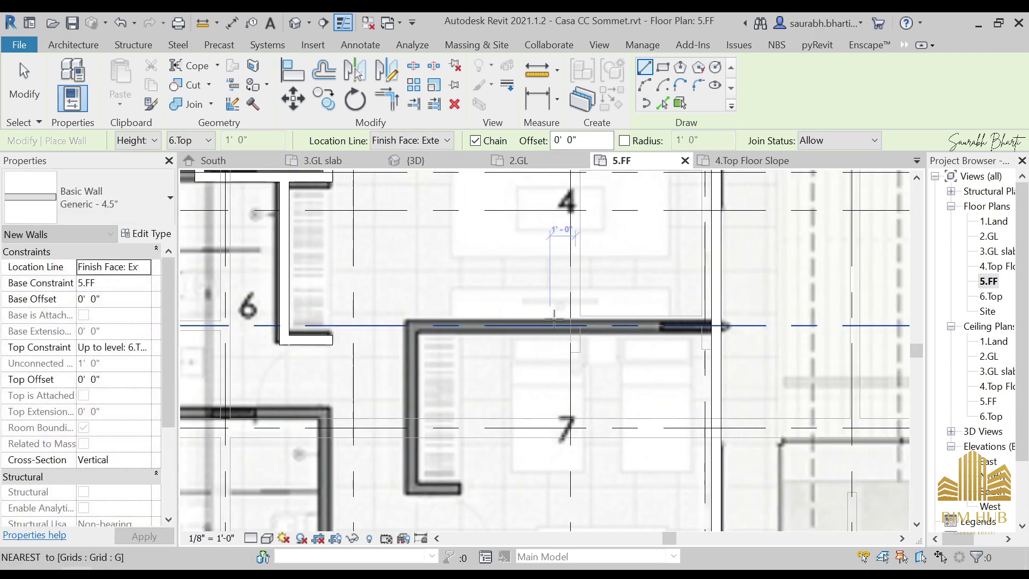
click(706, 321)
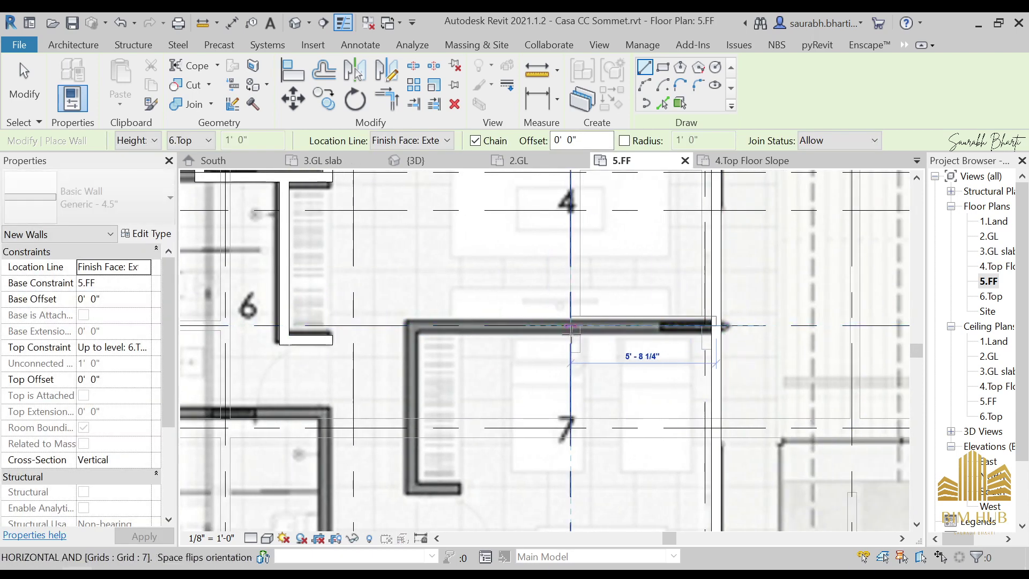
middle_drag(551, 340, 778, 288)
click(637, 289)
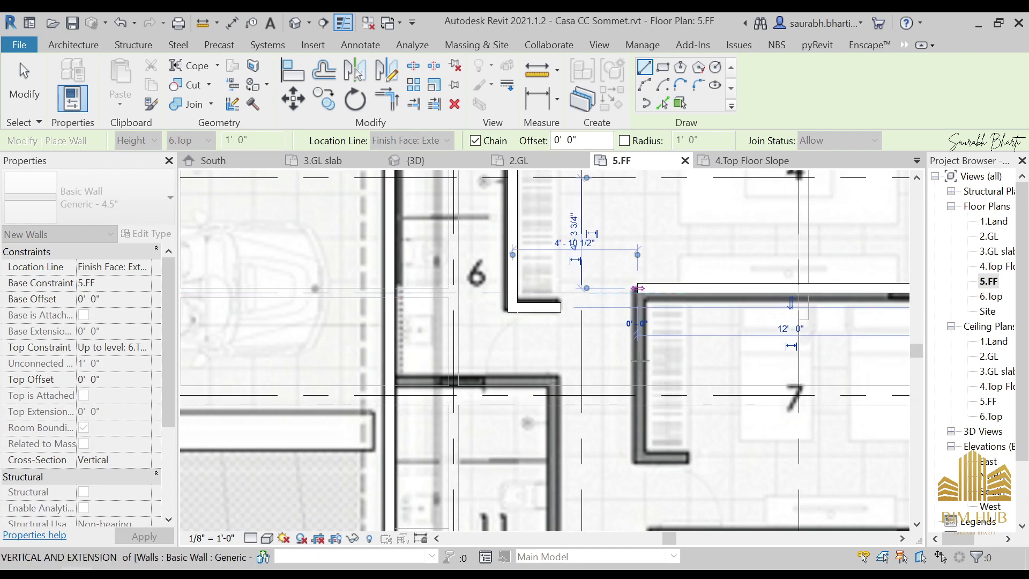
middle_drag(656, 359, 630, 253)
click(612, 354)
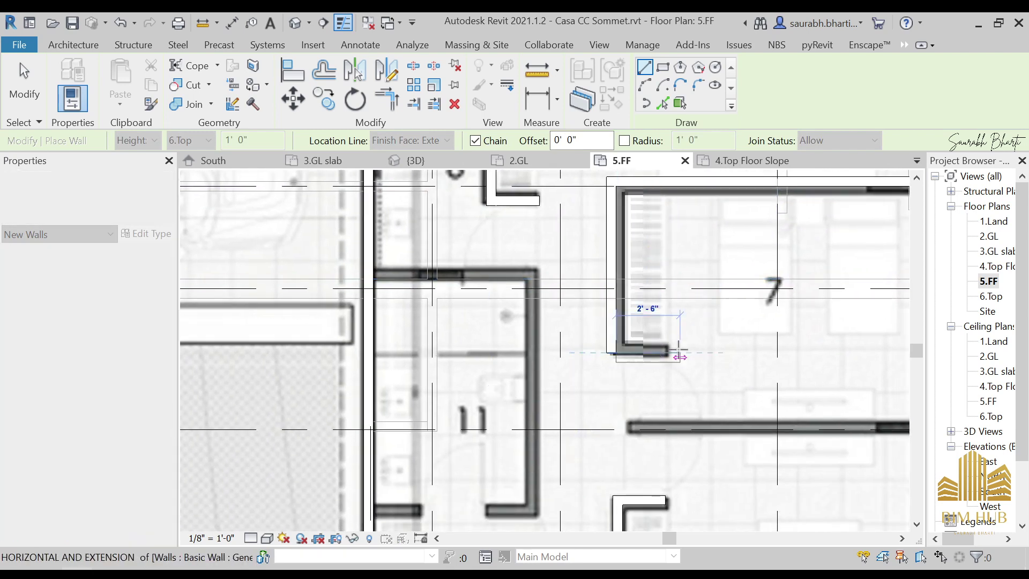
click(665, 352)
scroll(590, 356, down, 3)
key(Escape)
key(Escape)
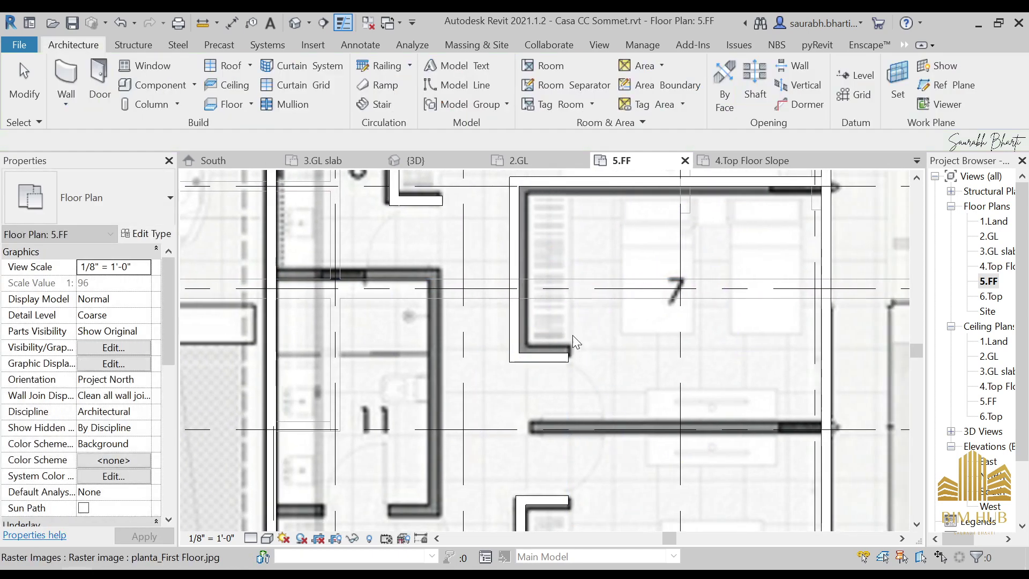
Step: Draw a 4.5" wall about 12' long between rooms 7 and 8, ending at the east wall
key(w)
key(a)
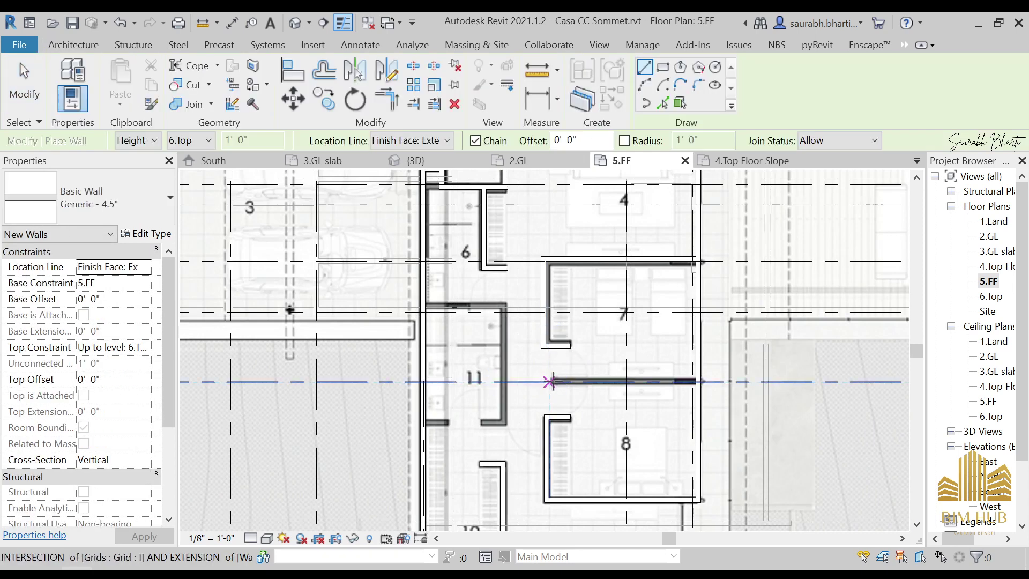
click(700, 383)
key(Escape)
key(Escape)
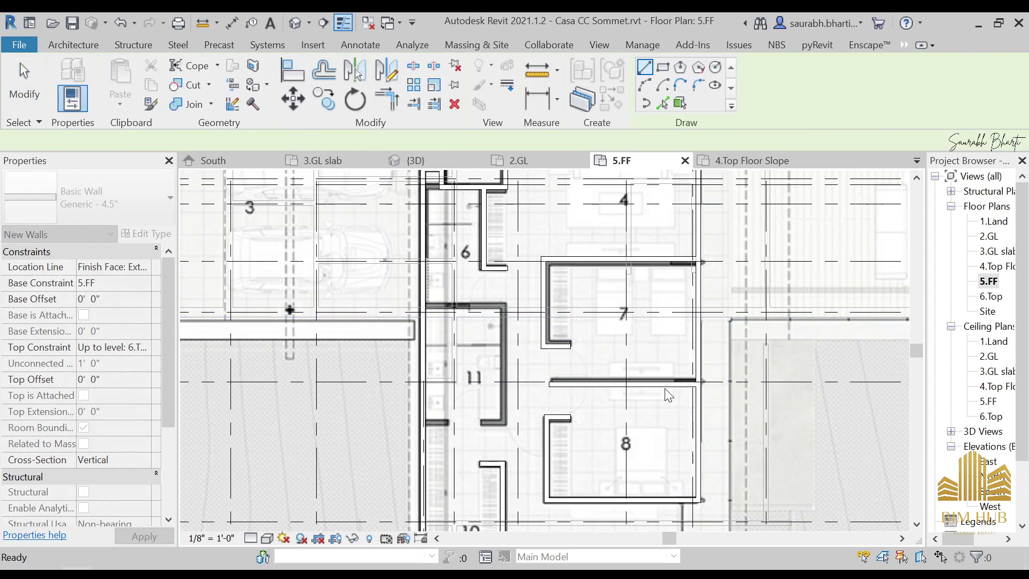
Step: Nudge the wall between rooms 7 and 8 north onto the plan's wall line
scroll(656, 387, up, 3)
click(647, 382)
key(Up)
key(Up)
key(Up)
key(Up)
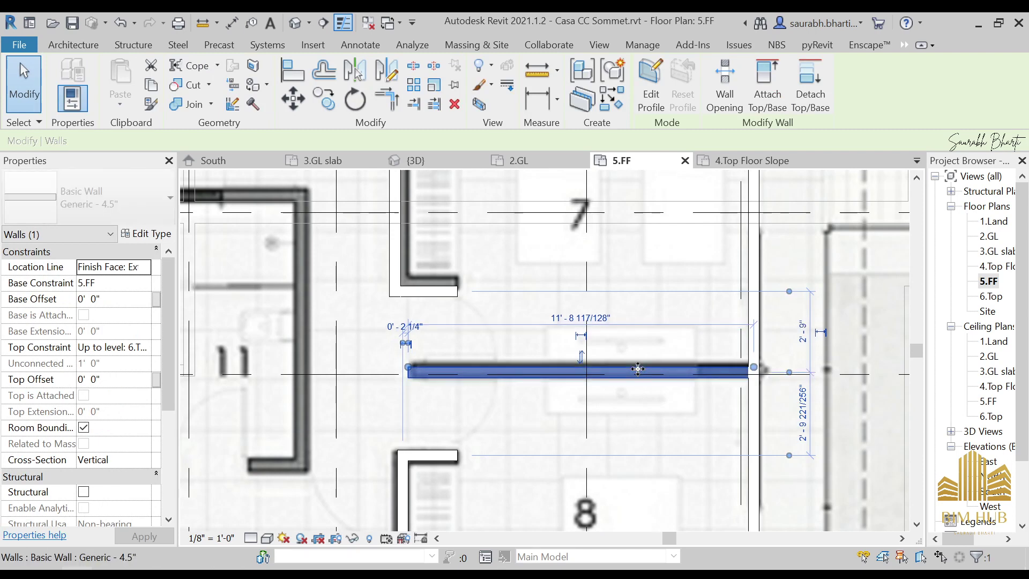
key(Escape)
Step: Nudge room 7's south stub wall north onto the plan's wall line
middle_drag(574, 356, 554, 480)
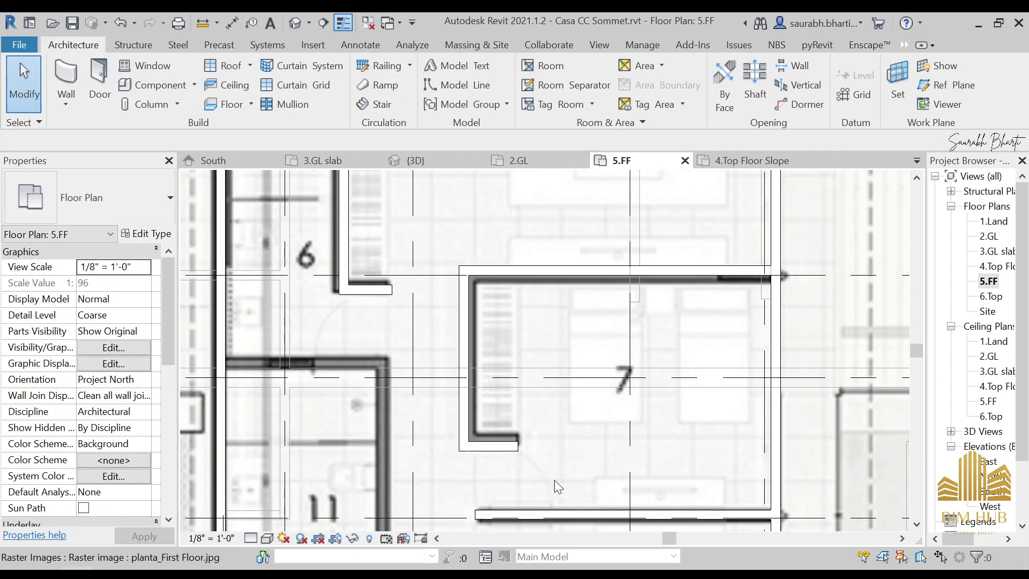
click(504, 452)
scroll(563, 449, up, 2)
key(Up)
key(Up)
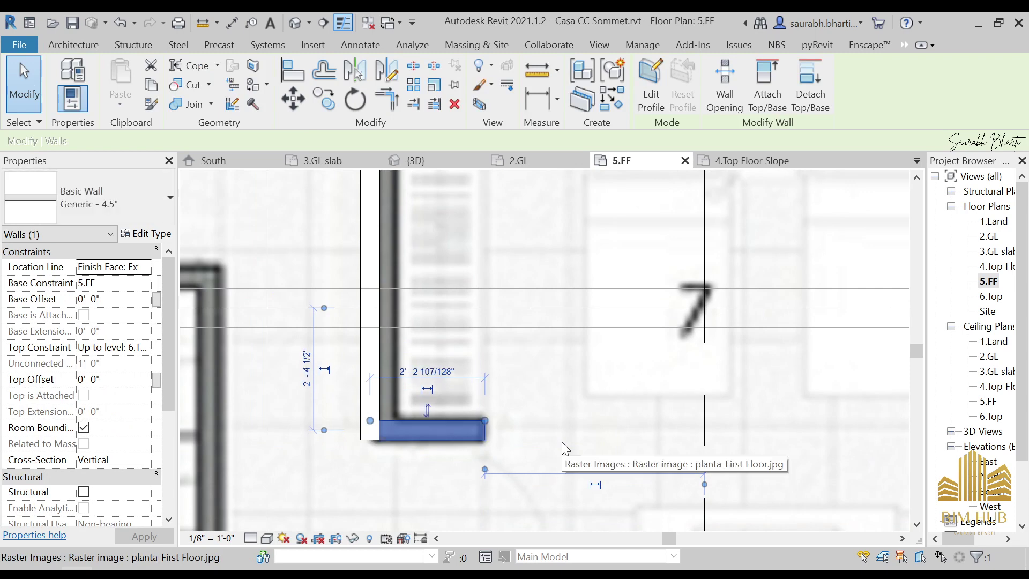
Step: Nudge room 7's west wall east onto the plan's wall line
click(370, 227)
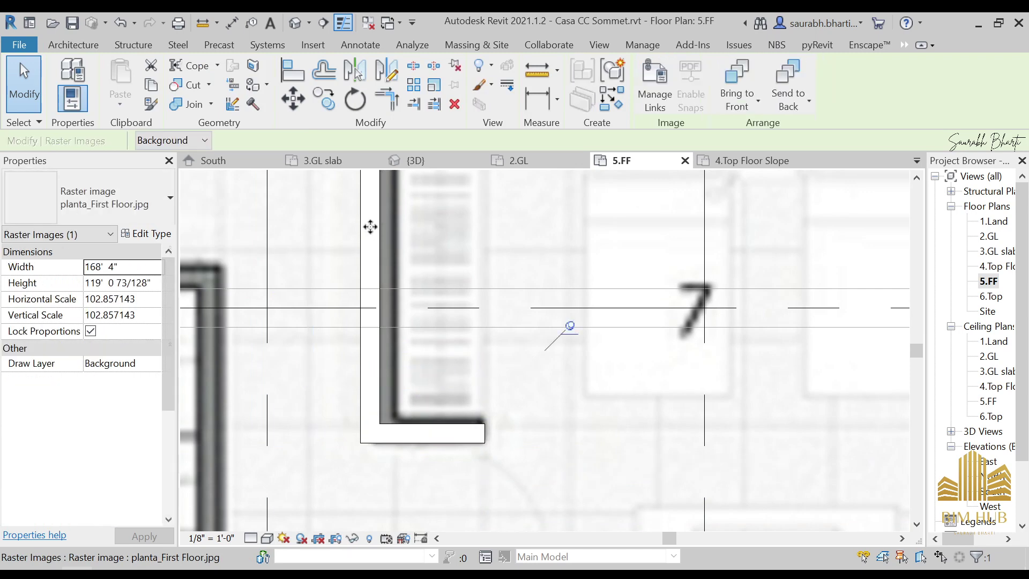
key(Escape)
click(379, 227)
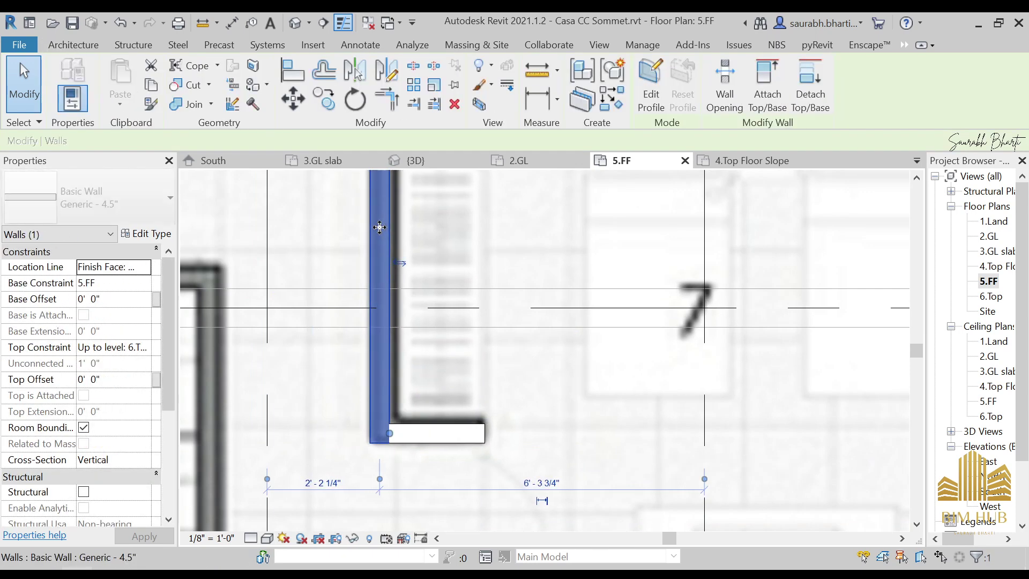
scroll(379, 227, down, 5)
key(Escape)
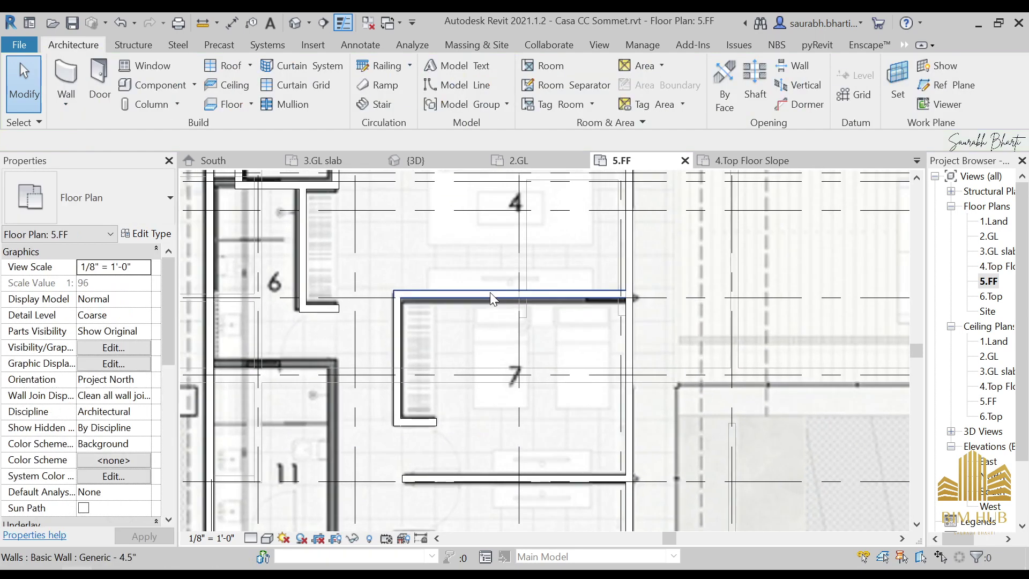
Step: Nudge room 7's north wall south toward the plan's wall line
click(498, 296)
scroll(498, 296, up, 3)
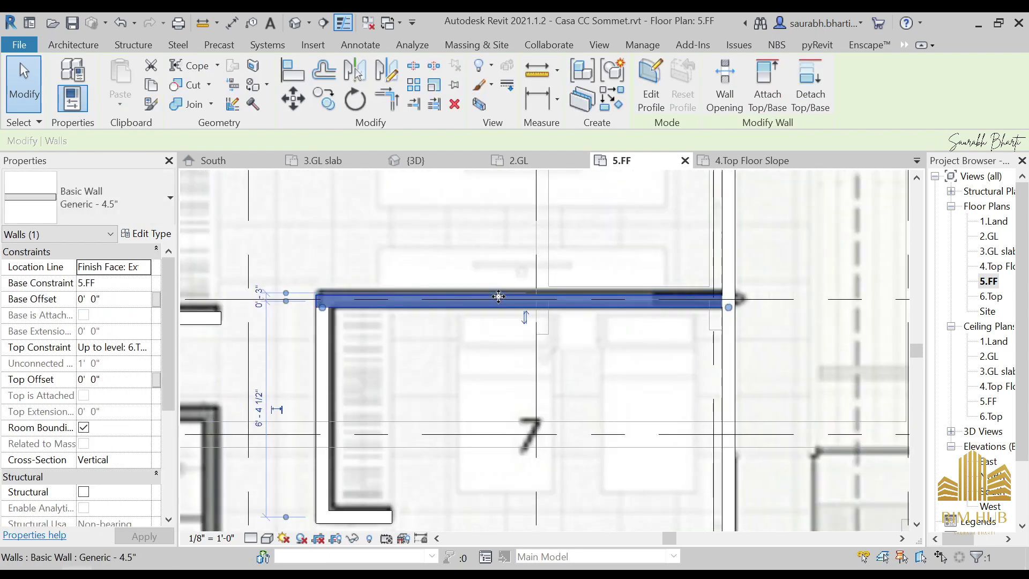
key(Escape)
Step: Nudge room 6's north wall north to follow the plan's wall line
scroll(499, 297, down, 4)
middle_drag(511, 297, 700, 336)
scroll(574, 295, up, 3)
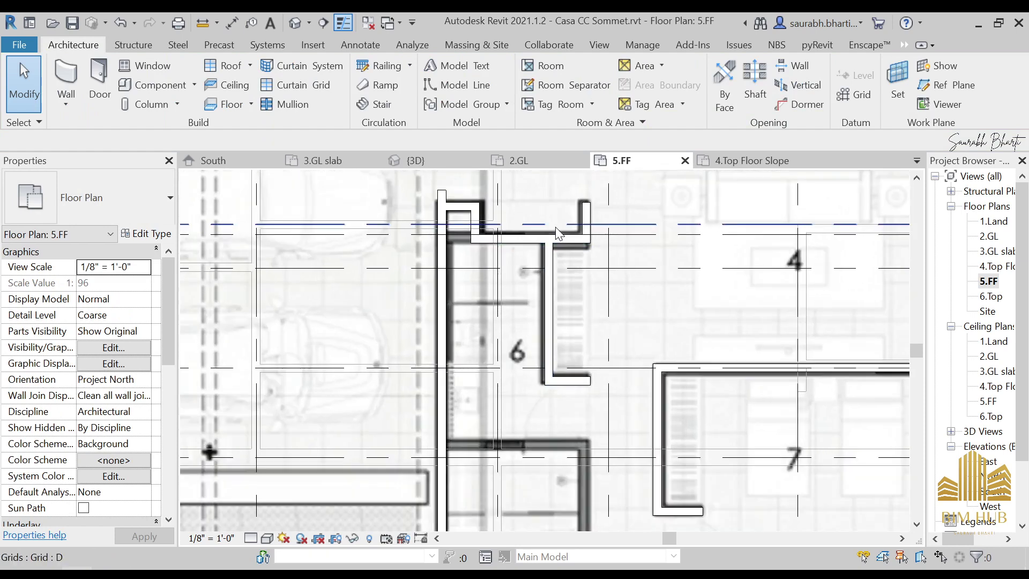
scroll(558, 231, up, 2)
click(573, 246)
scroll(574, 247, up, 3)
key(Up)
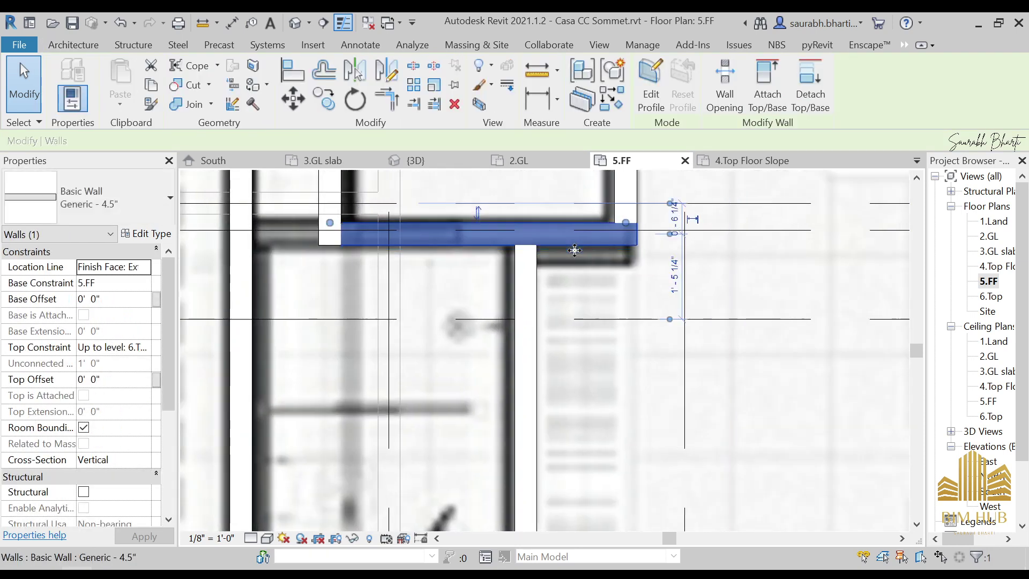
key(Escape)
scroll(575, 250, down, 3)
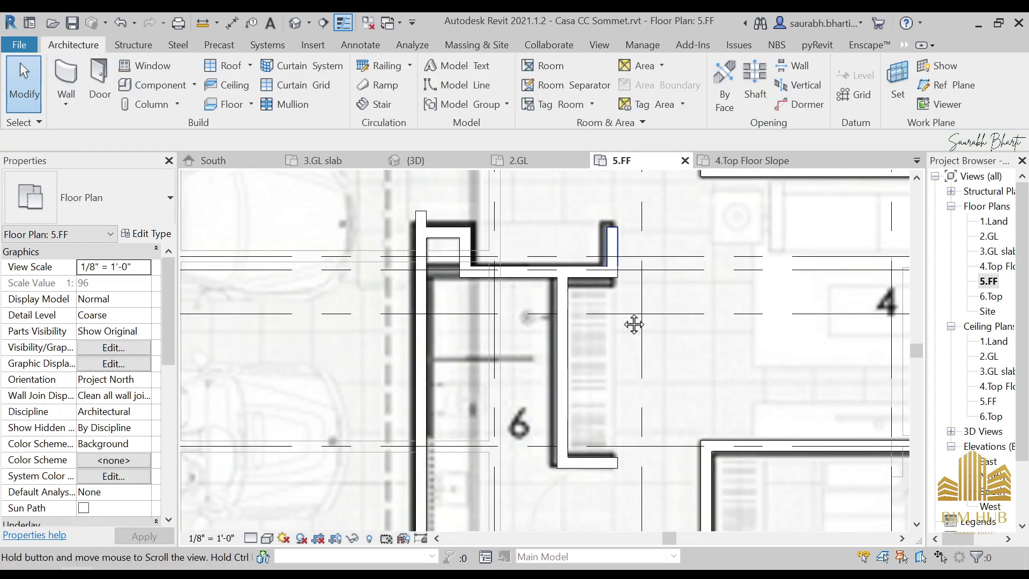
Step: Align the stub at the east end of room 6's north wall and room 6's east wall with the plan
scroll(620, 269, up, 2)
click(618, 264)
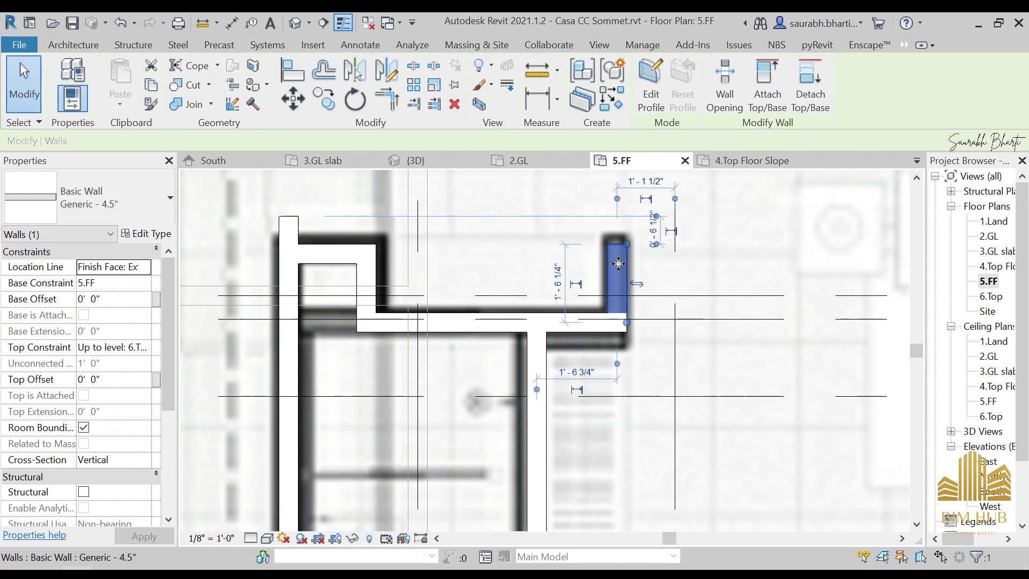
key(Escape)
scroll(507, 286, down, 3)
scroll(507, 286, up, 3)
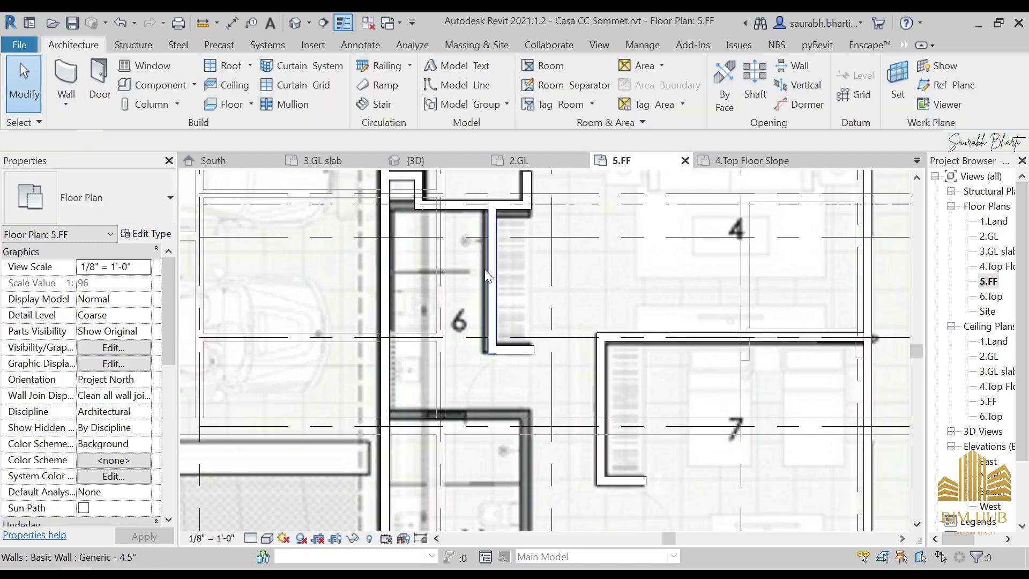
click(485, 269)
key(Escape)
scroll(458, 284, down, 3)
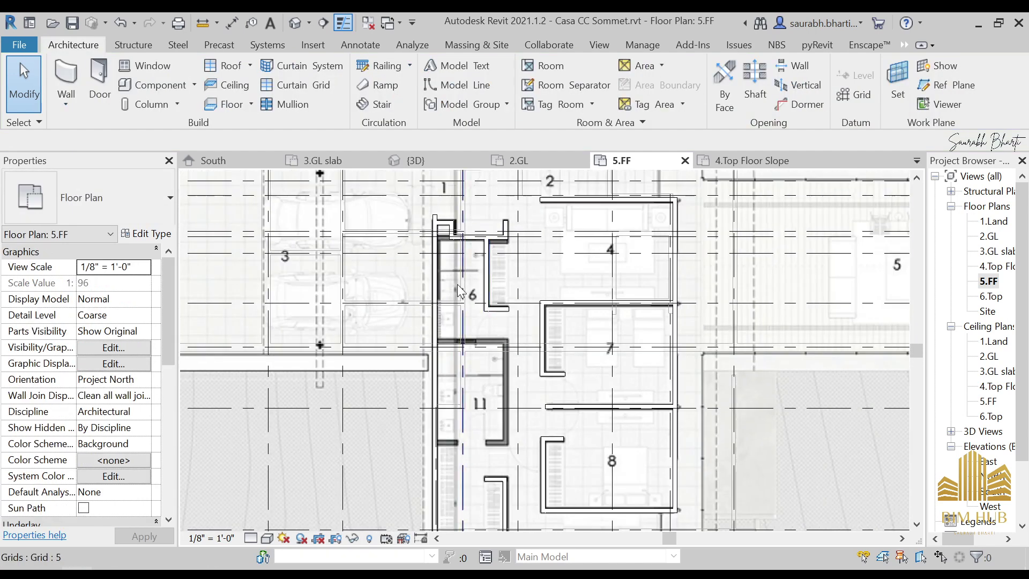
Step: Draw a chained 4.5" wall 6'-6" along room 11's north side, about 9'-4" down its east side and back along the south side
key(w)
key(a)
scroll(489, 381, up, 5)
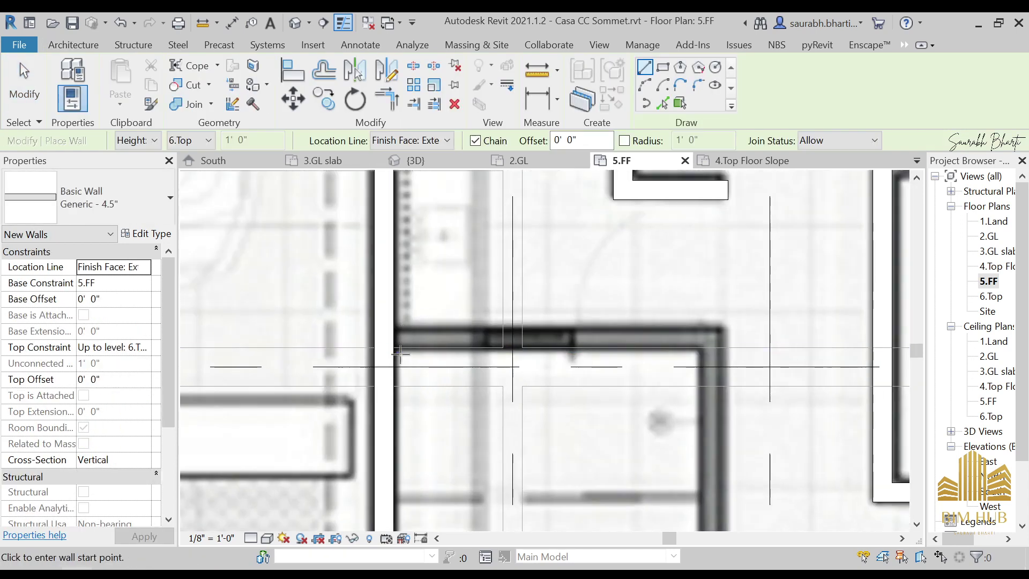
click(393, 347)
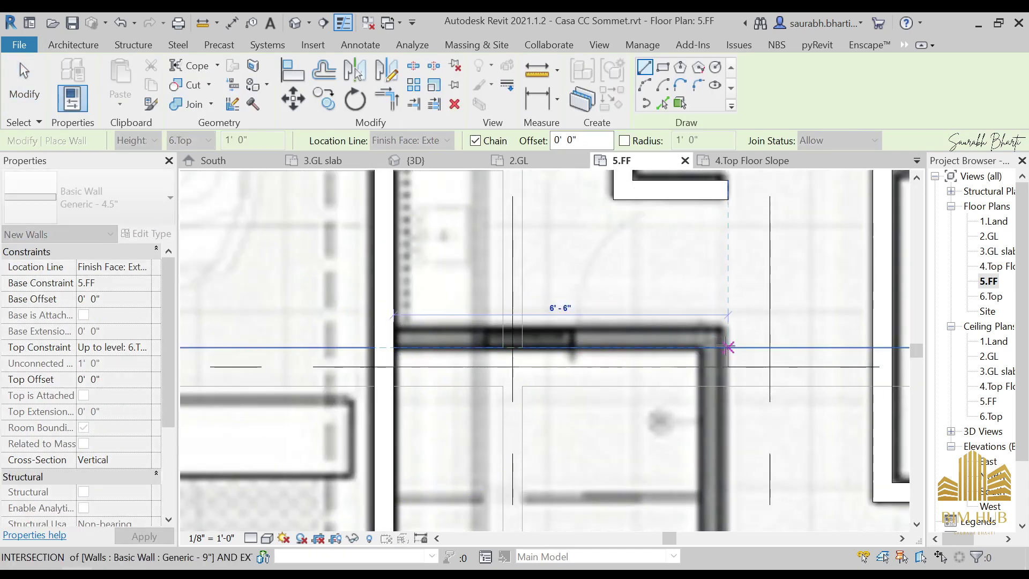
click(727, 348)
scroll(768, 449, down, 2)
middle_drag(767, 449, 723, 157)
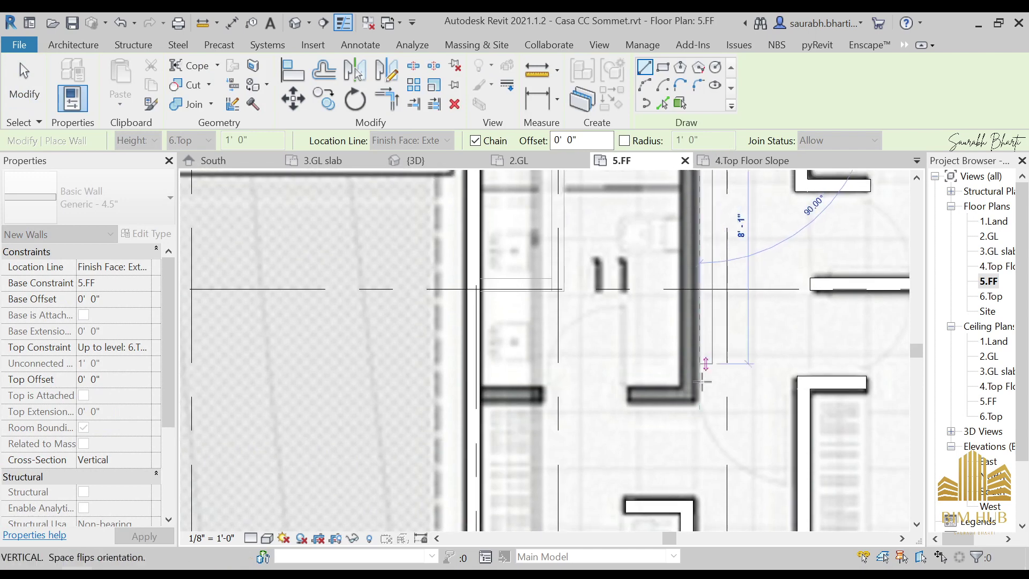
click(691, 401)
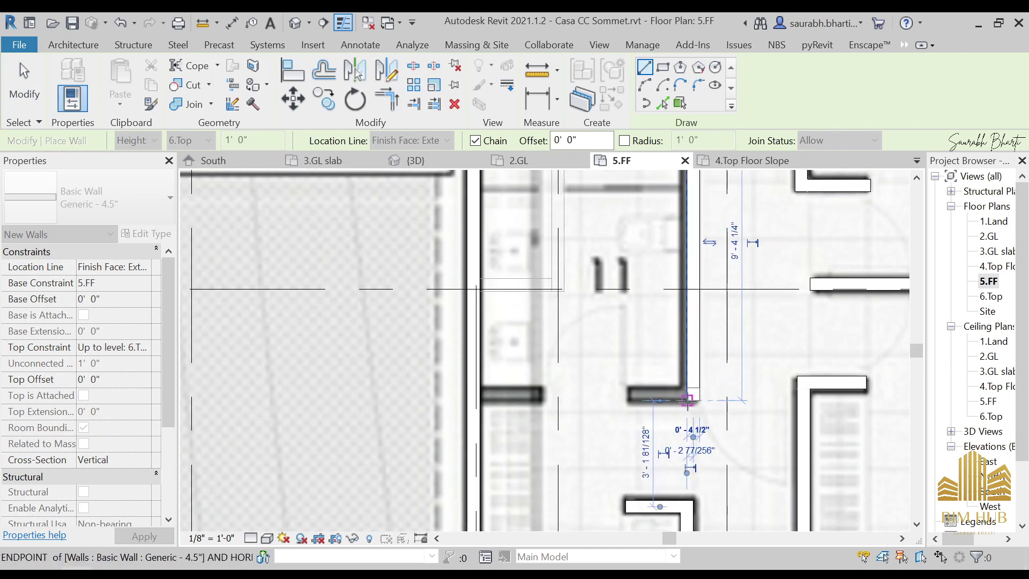
click(481, 401)
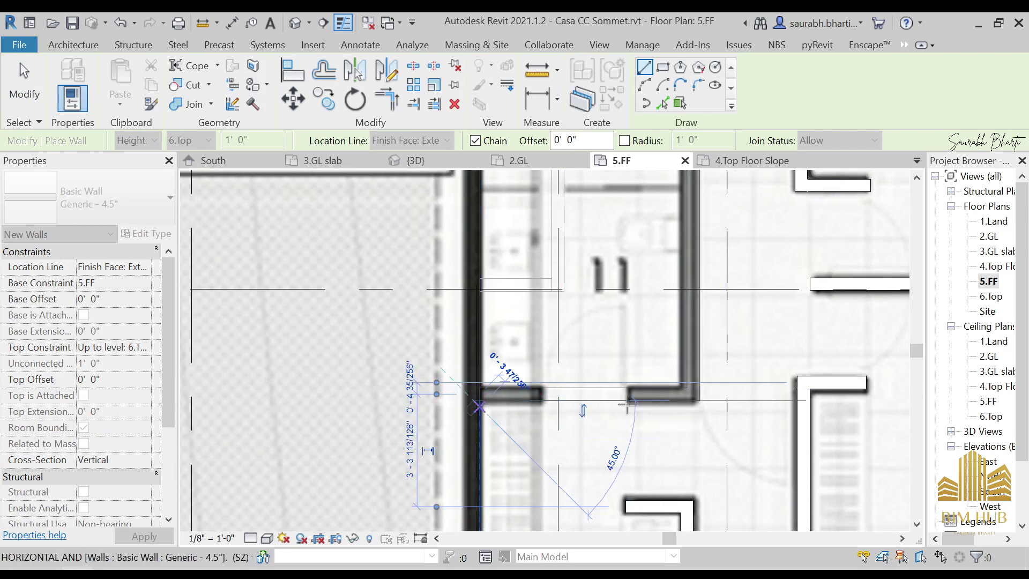
key(Escape)
scroll(583, 397, down, 2)
key(Escape)
scroll(666, 321, up, 3)
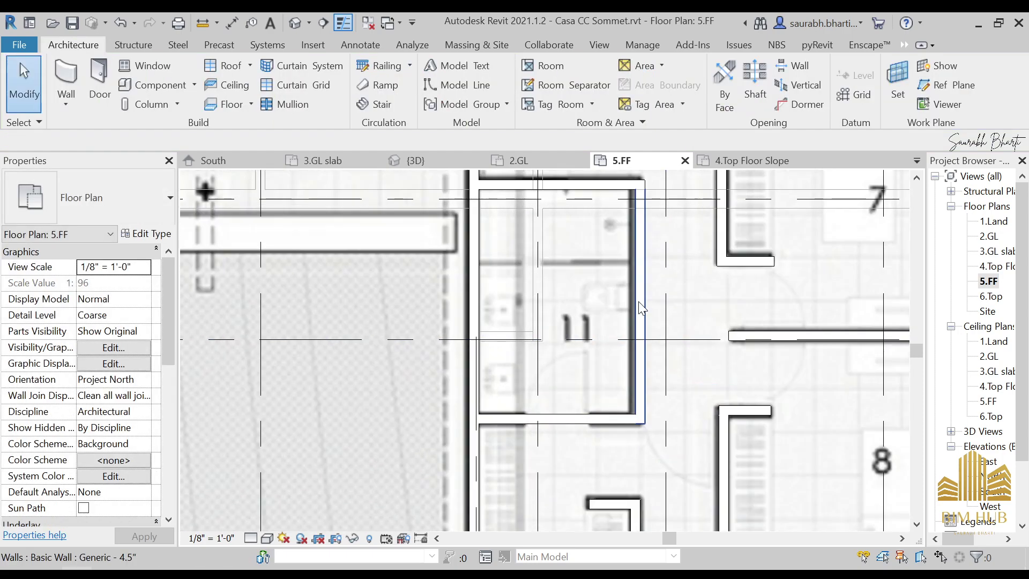
click(636, 295)
key(Escape)
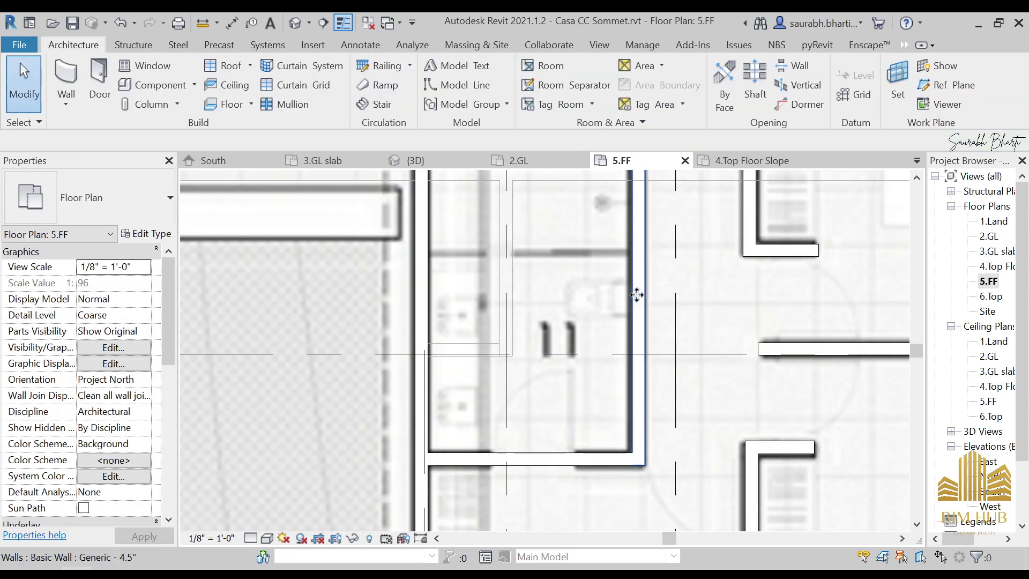
Step: Draw a 4.5" wall about 10' long down room 9's east side, from room 8's south wall to the 9" south wall
scroll(628, 345, down, 2)
middle_drag(628, 345, 457, 374)
scroll(572, 340, up, 3)
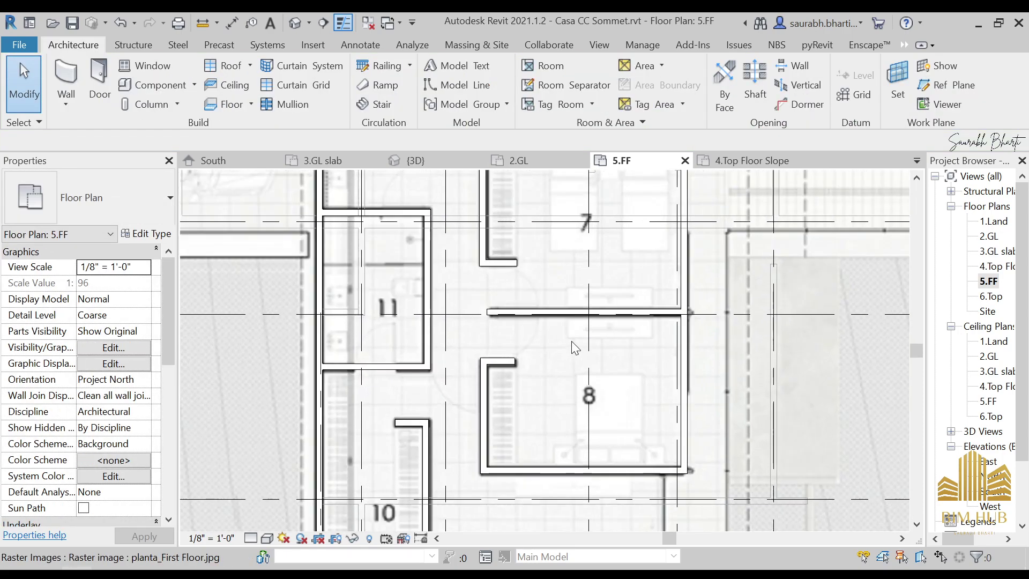
scroll(571, 341, down, 3)
scroll(574, 304, up, 2)
scroll(552, 343, down, 6)
scroll(554, 359, up, 2)
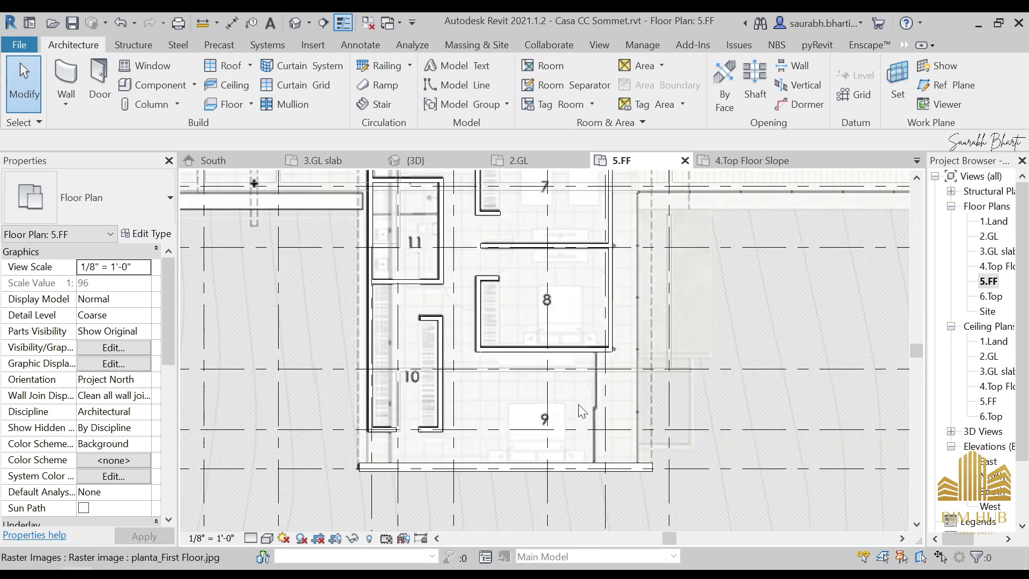
scroll(553, 359, up, 2)
middle_drag(563, 370, 544, 311)
key(w)
key(a)
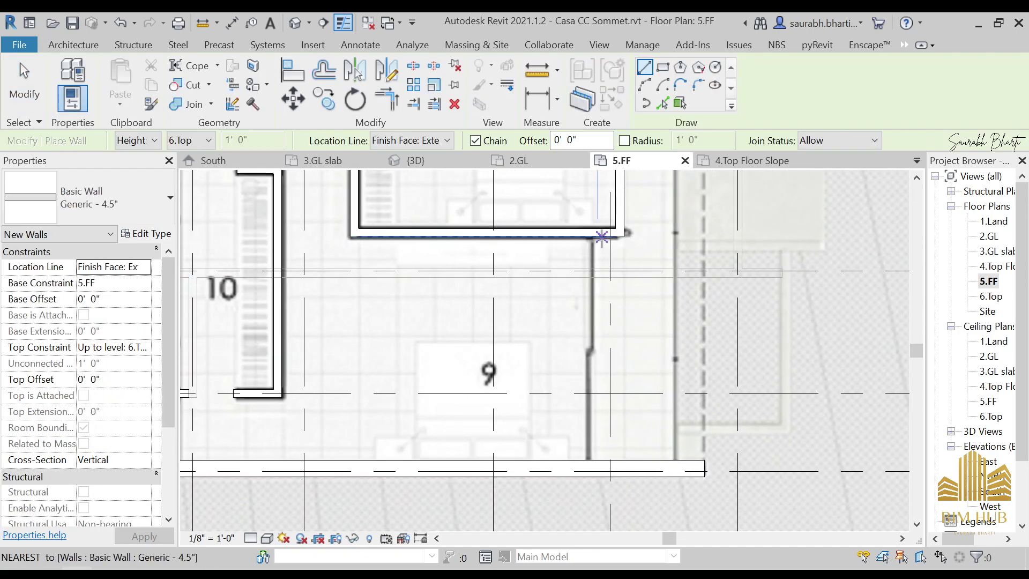
click(594, 236)
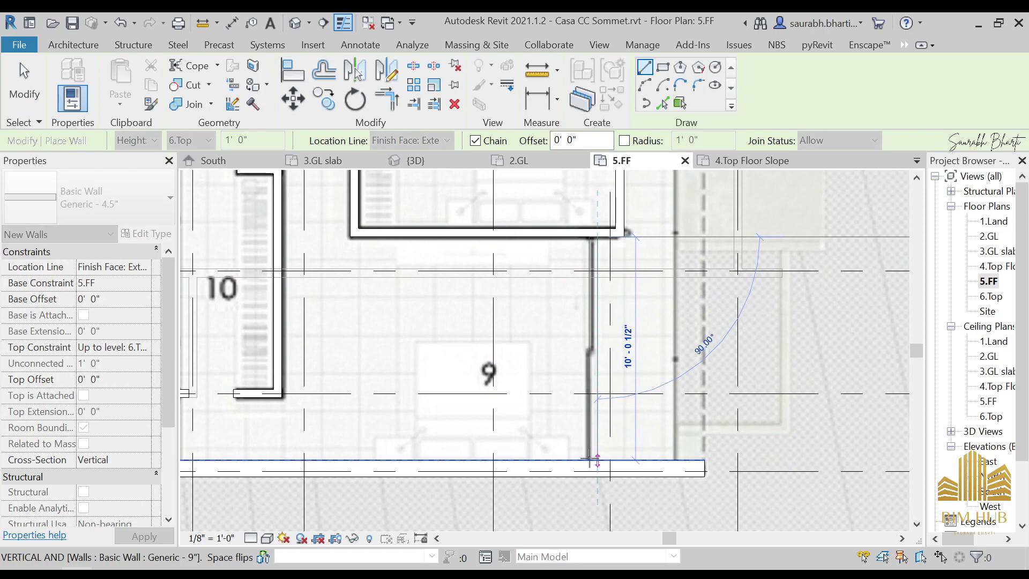
click(596, 460)
key(Escape)
key(Escape)
Step: Draw a short 4.5" wall from room 10's southwest stub down to the 9" south wall, following the plan
scroll(482, 329, down, 5)
middle_drag(493, 373, 574, 413)
scroll(506, 413, up, 6)
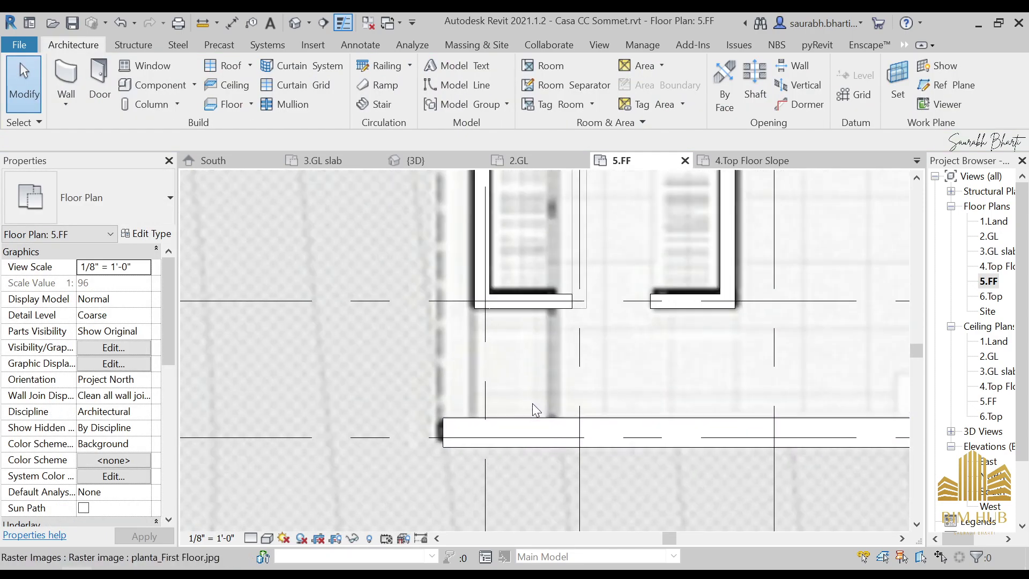
key(w)
key(a)
click(552, 309)
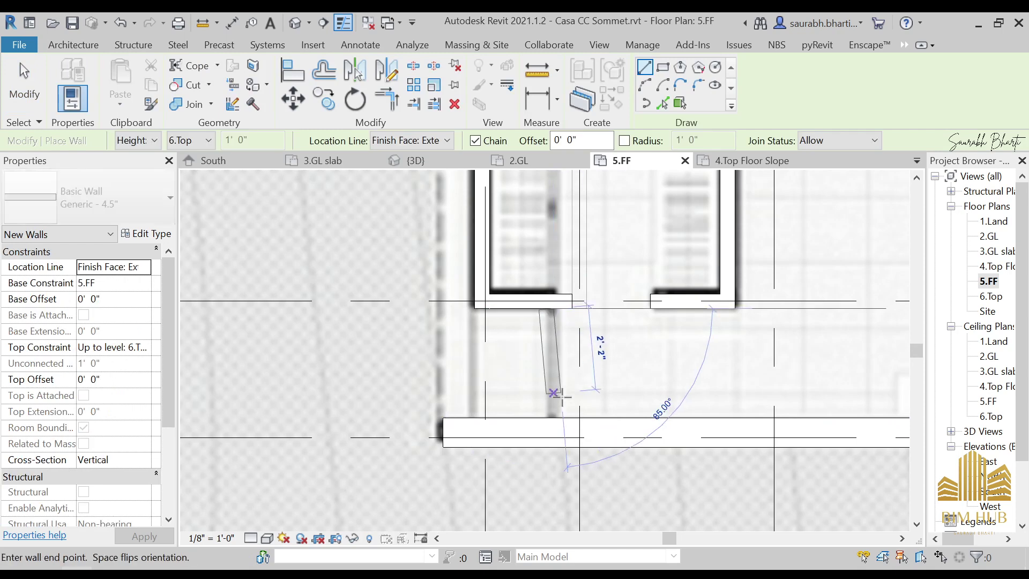
click(555, 417)
key(Escape)
key(Escape)
click(550, 375)
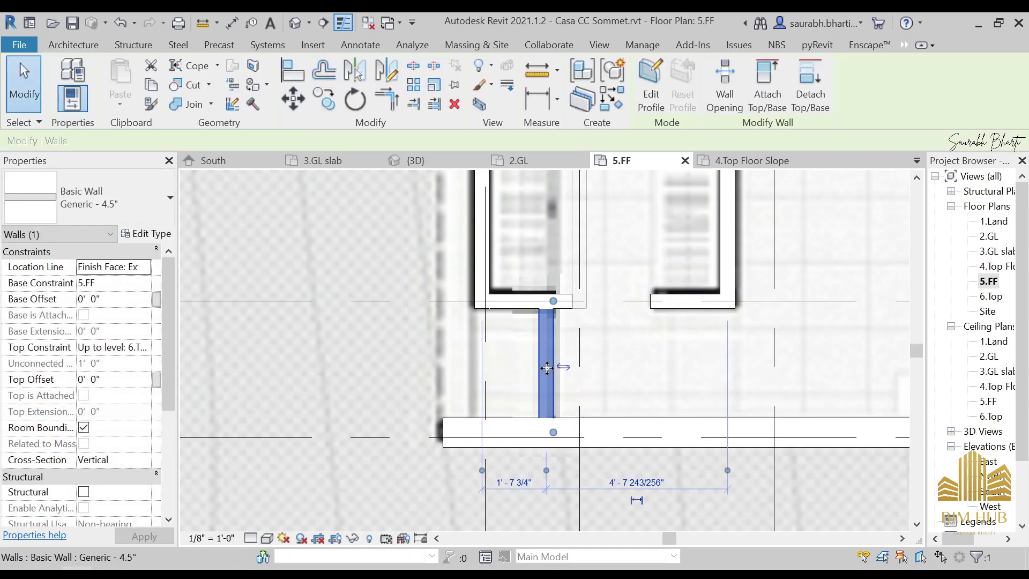
key(Escape)
Step: Nudge the 4.5" wall between rooms 4 and 7 into line with the reference plan
scroll(546, 367, down, 3)
scroll(526, 323, down, 5)
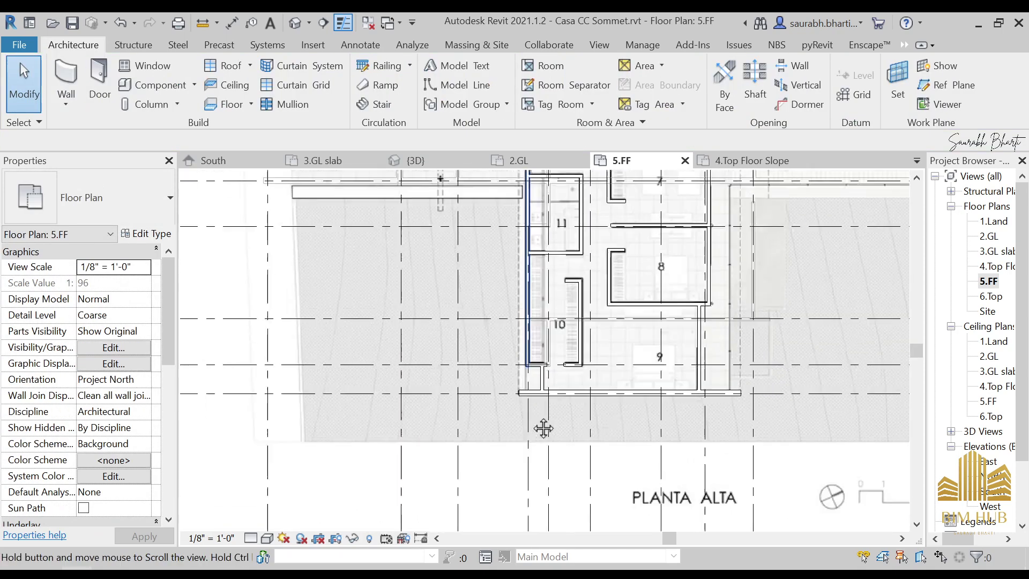
scroll(514, 276, up, 5)
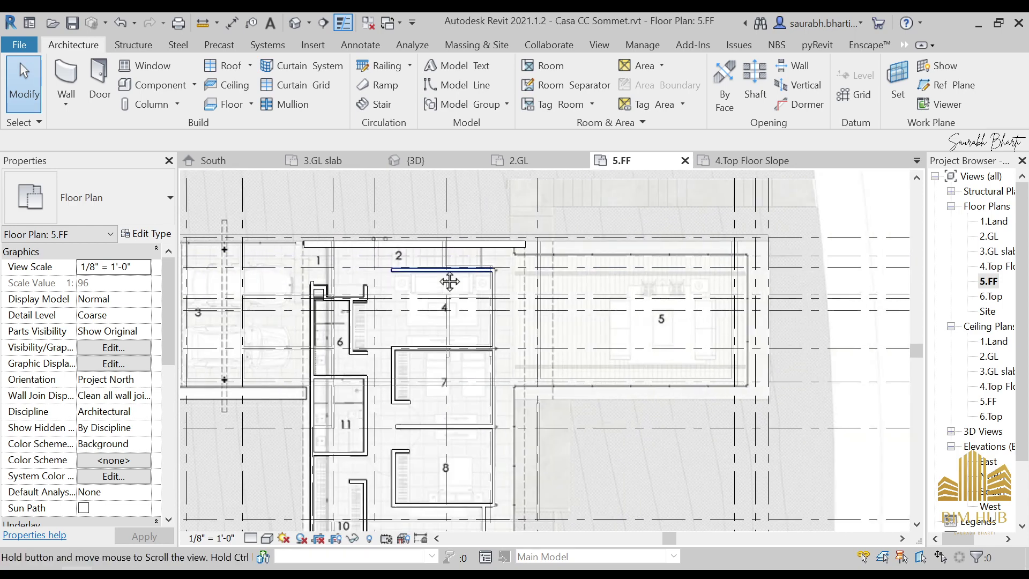
scroll(442, 271, up, 3)
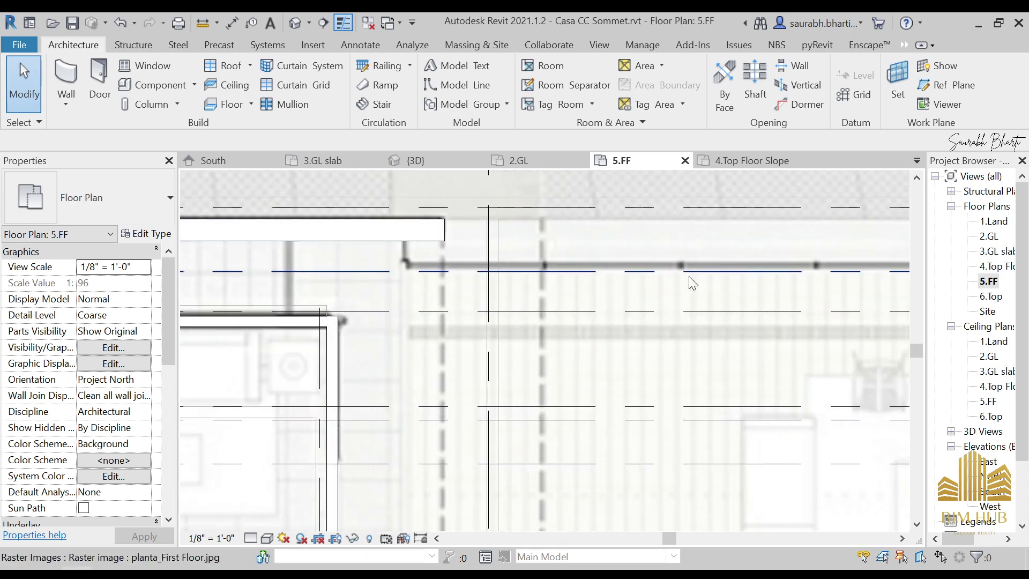
scroll(689, 276, down, 3)
middle_drag(377, 407, 630, 317)
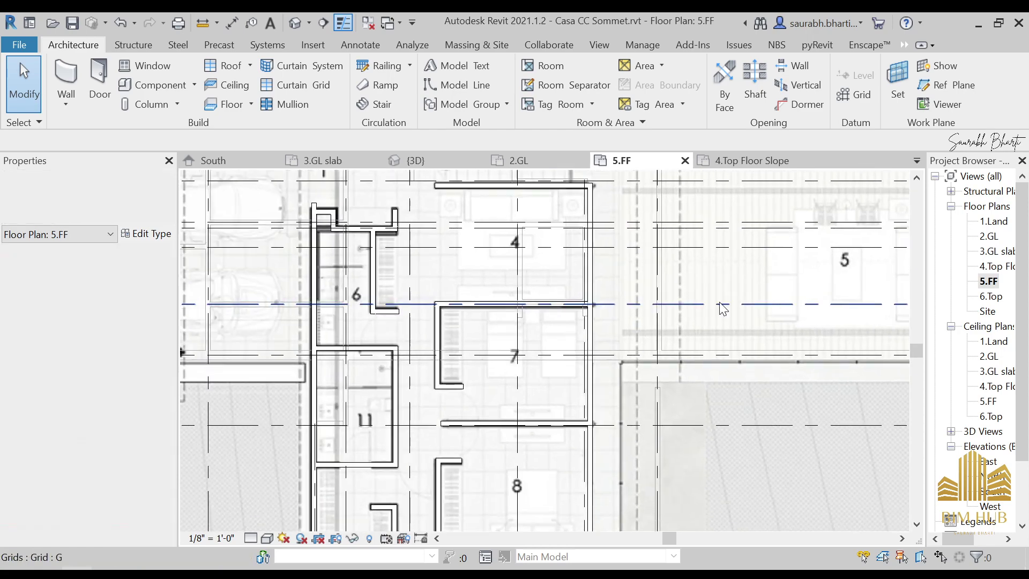
scroll(509, 302, up, 2)
click(509, 305)
key(Down)
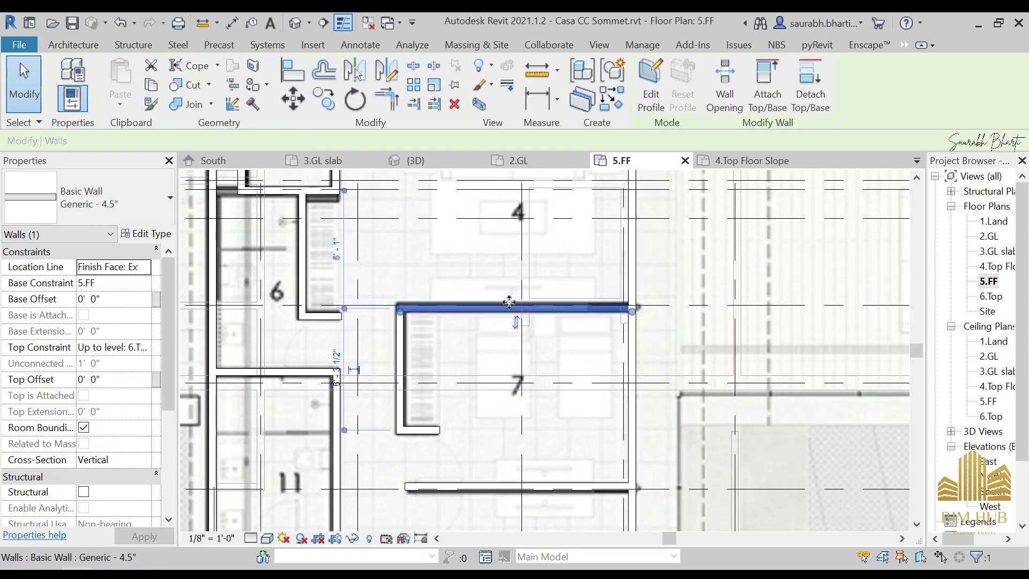
key(Escape)
scroll(509, 303, up, 2)
click(509, 308)
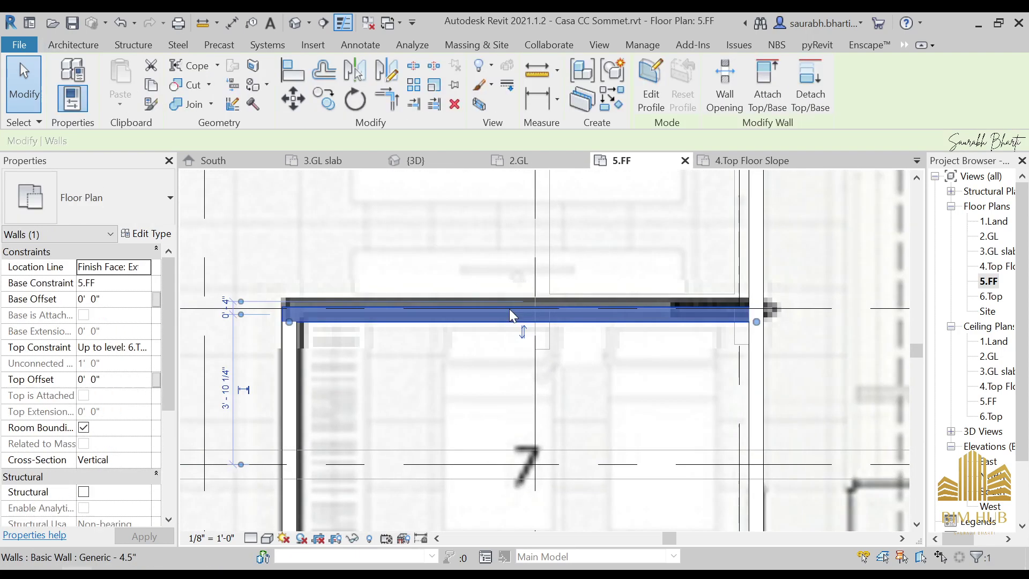
scroll(509, 309, up, 1)
key(Escape)
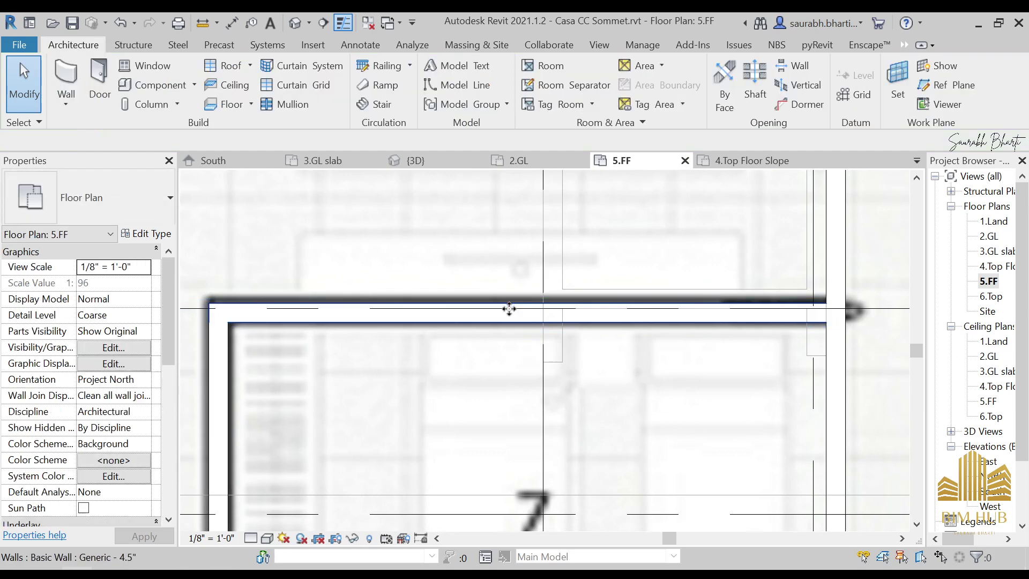
Step: Shorten the 4.5" wall on room 6's north side so its east end stops at the room's east wall
scroll(509, 309, down, 3)
middle_drag(403, 291, 471, 303)
scroll(418, 220, up, 4)
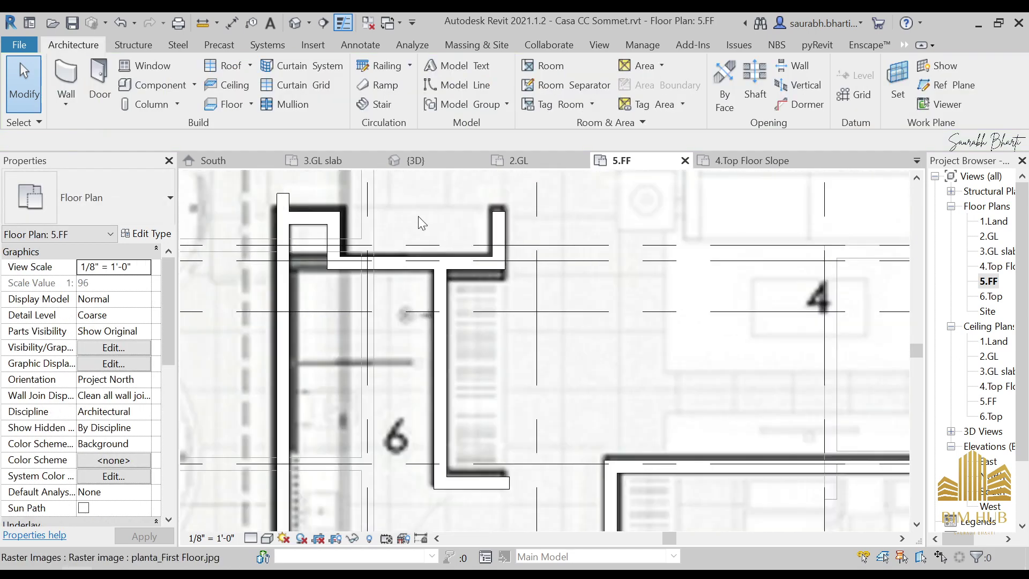
click(469, 258)
scroll(461, 279, down, 3)
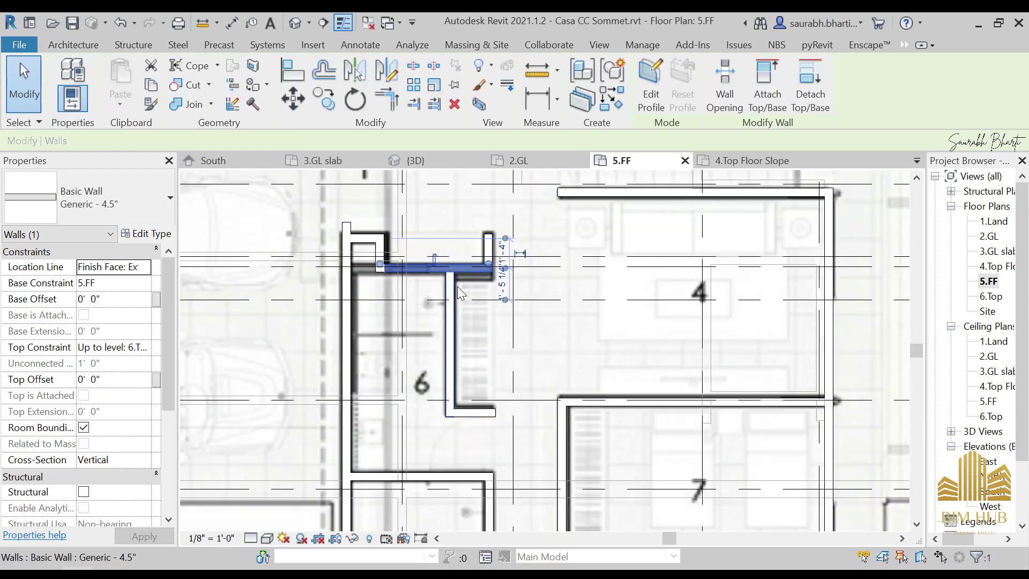
scroll(461, 276, up, 1)
key(Escape)
click(466, 269)
drag(495, 275, 448, 274)
key(ctrl+z)
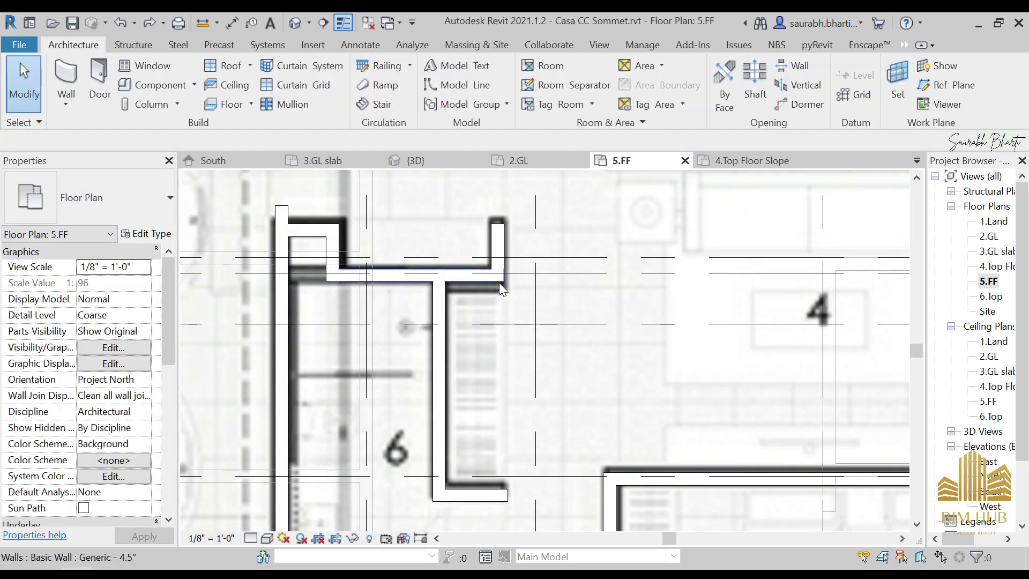
click(477, 275)
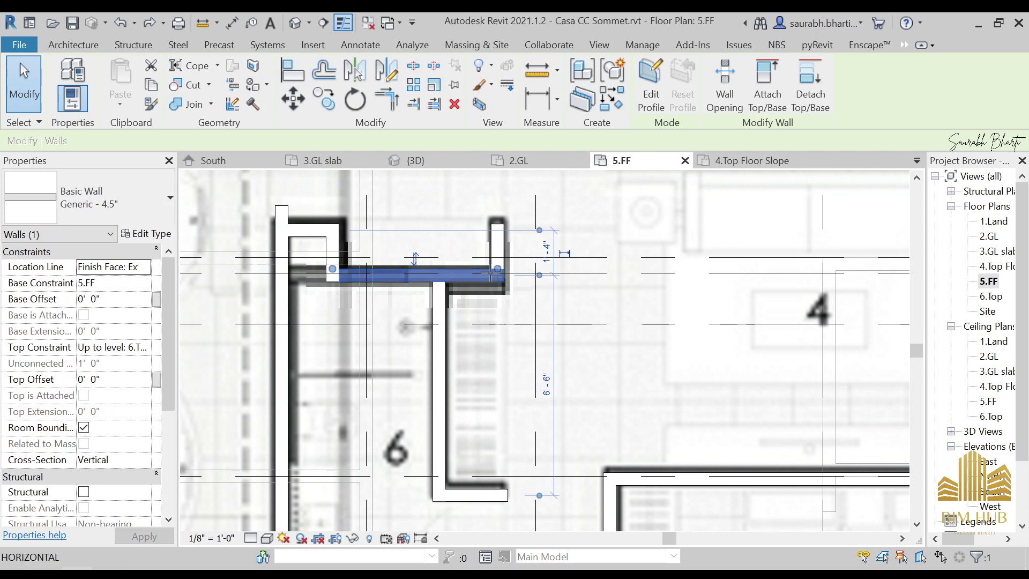
drag(491, 274, 446, 270)
key(Escape)
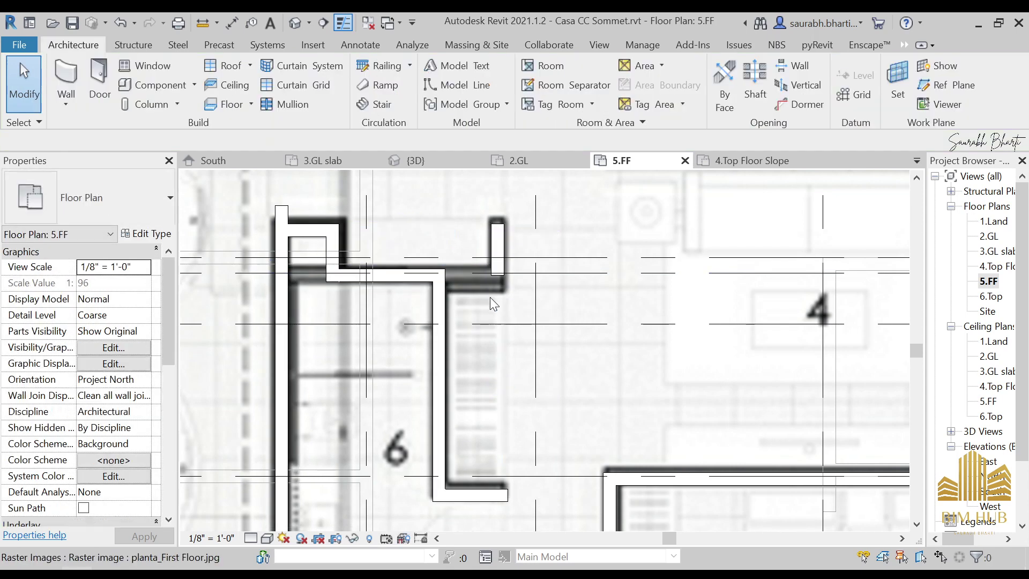
Step: Draw a short Generic - 9" wall from the stub's south end west to the corner of room 6's north and east walls
key(w)
key(a)
click(146, 194)
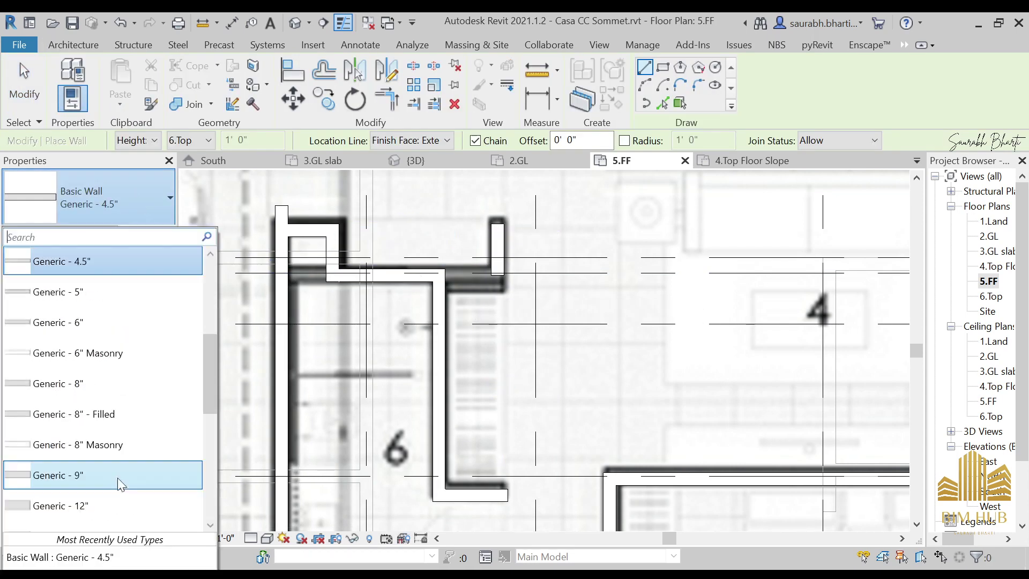
scroll(107, 482, down, 10)
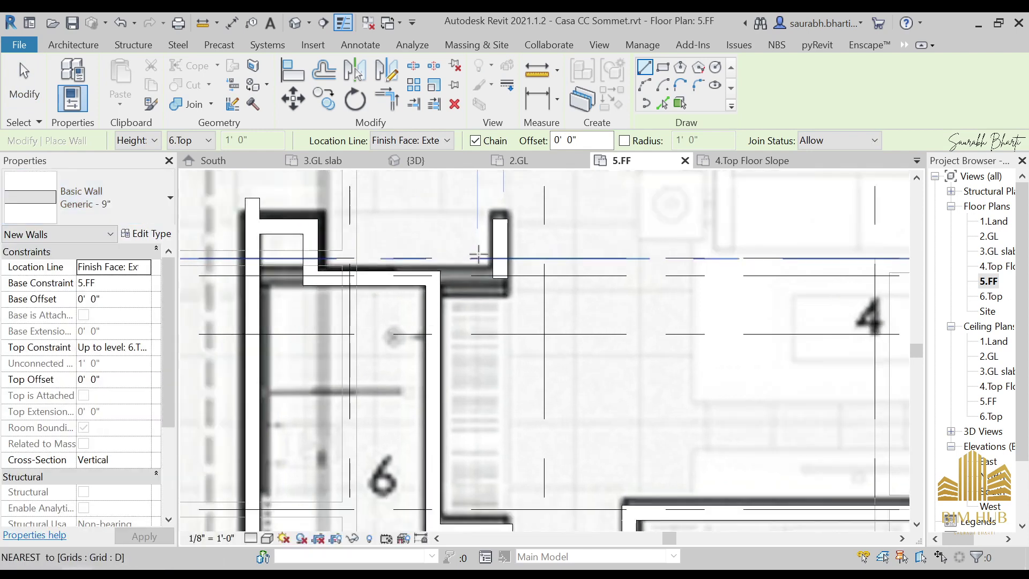
scroll(478, 254, up, 3)
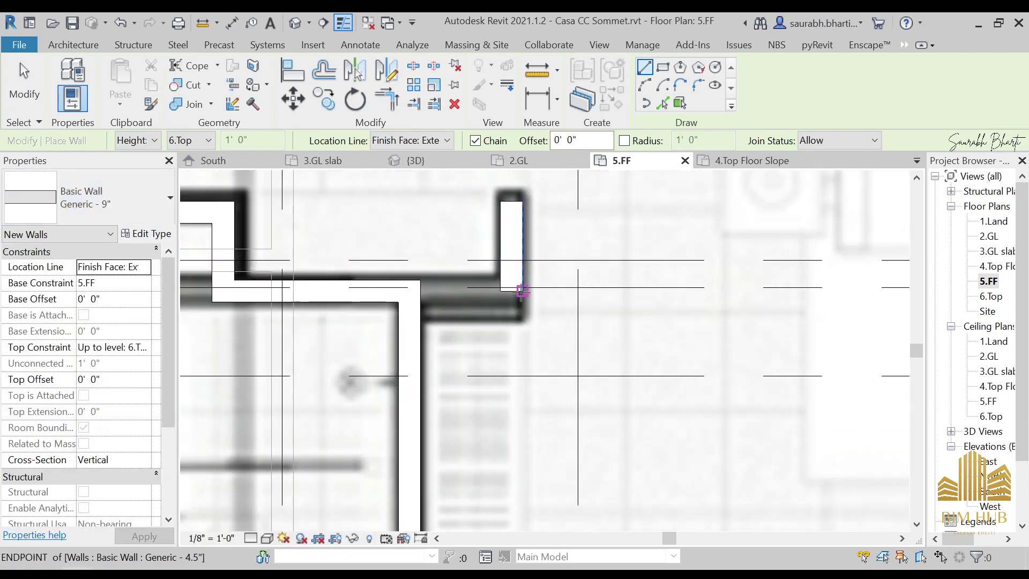
click(522, 291)
click(420, 291)
key(Escape)
key(Escape)
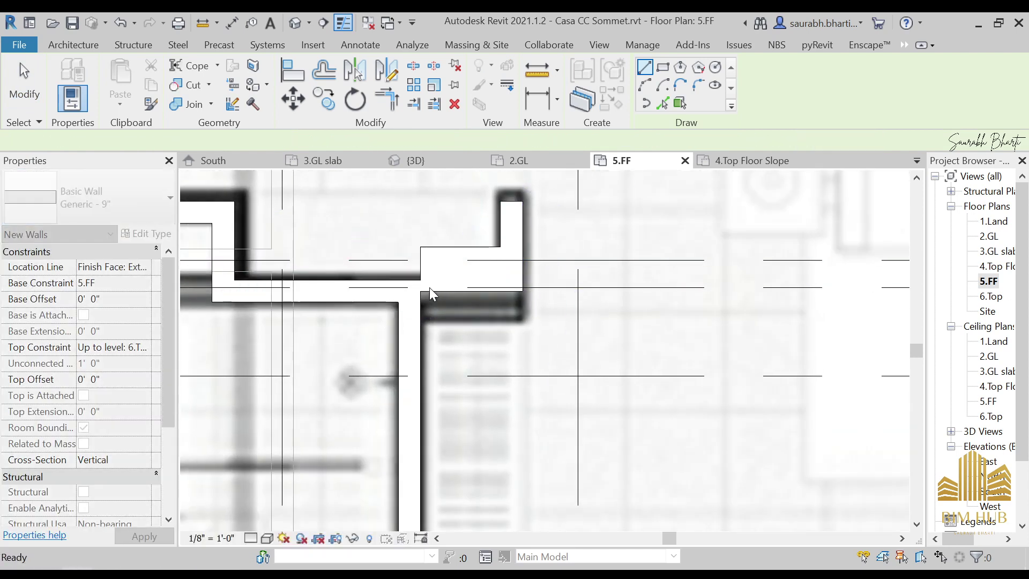
Step: Flip the short 9" wall to the south side and nudge it north onto the plan
click(460, 281)
key(Escape)
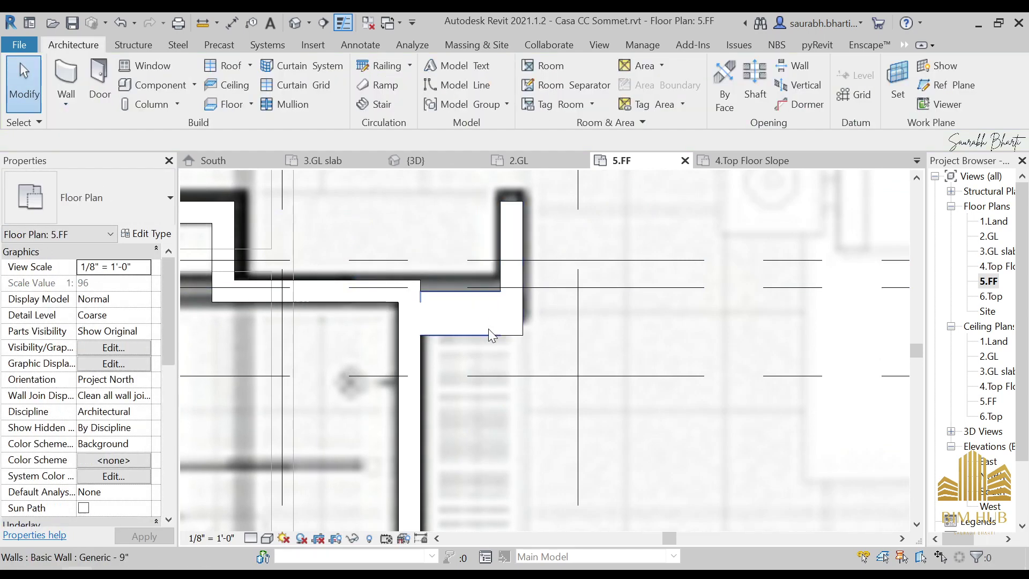
click(483, 327)
key(Up)
key(Escape)
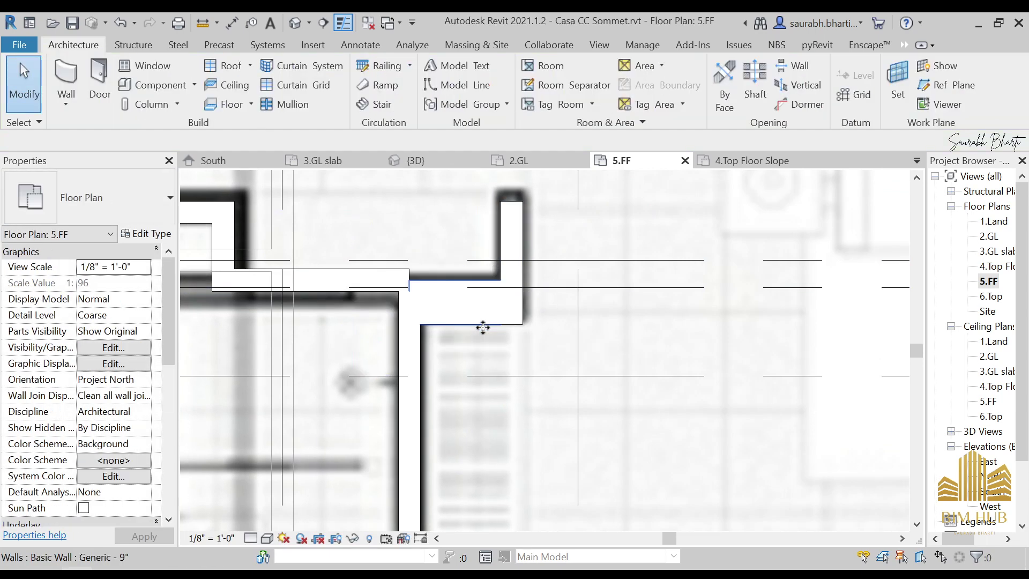
Step: Pull back the east end of room 6's 4.5" north wall and nudge the wall south onto the plan
click(335, 280)
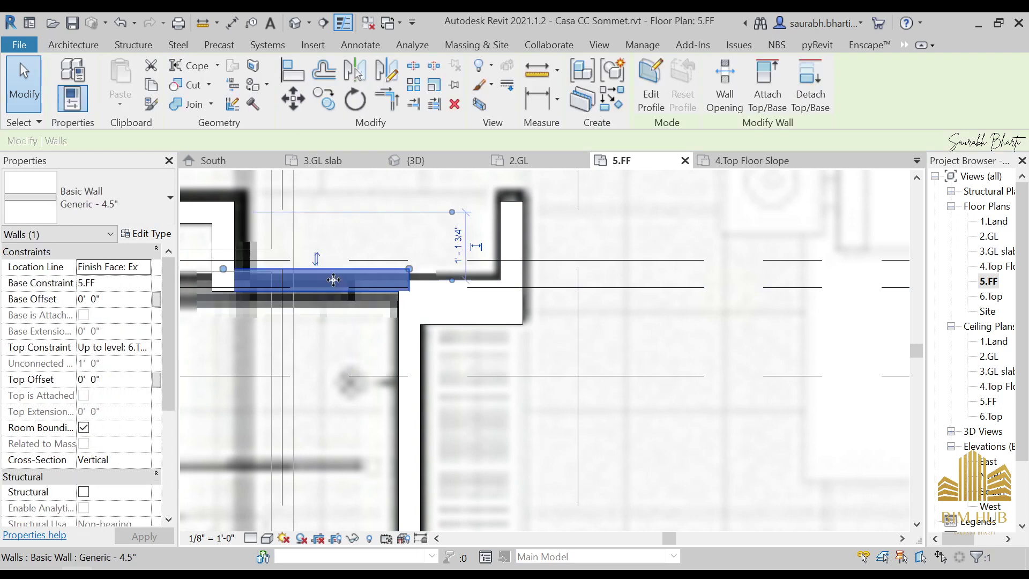
drag(409, 268, 362, 270)
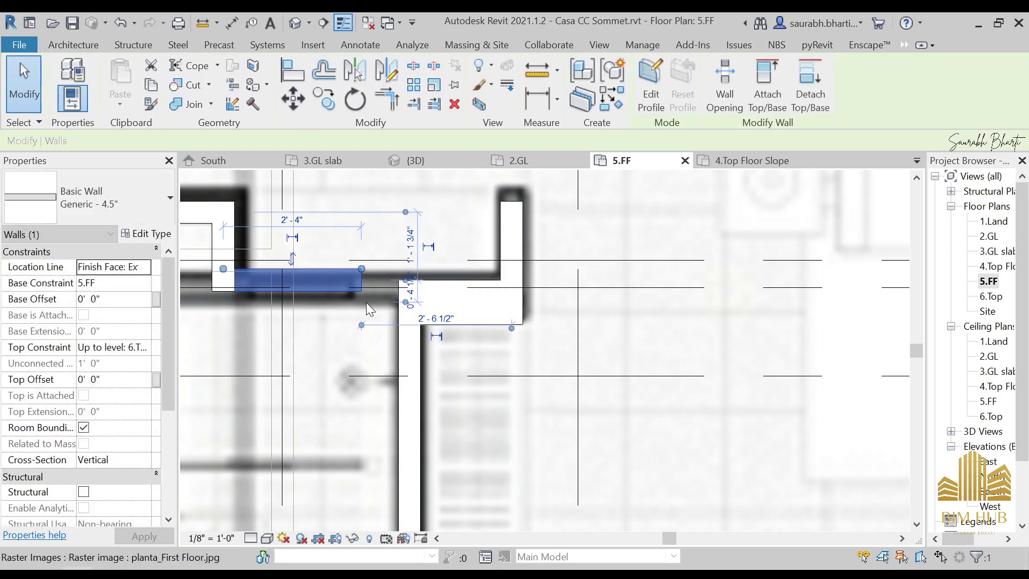
key(Down)
key(Down)
key(Down)
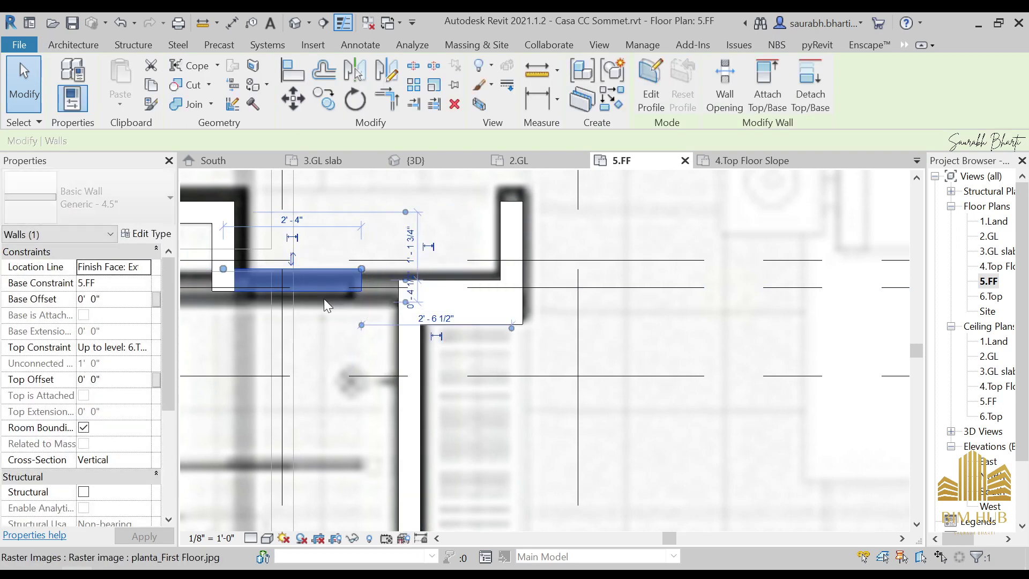
key(Escape)
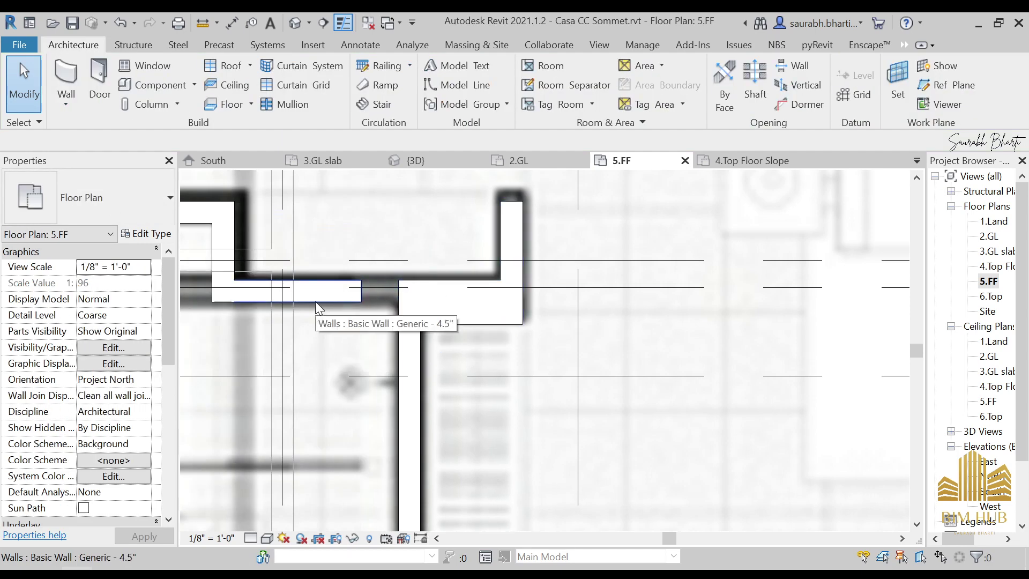
click(315, 301)
drag(362, 282, 339, 287)
key(Escape)
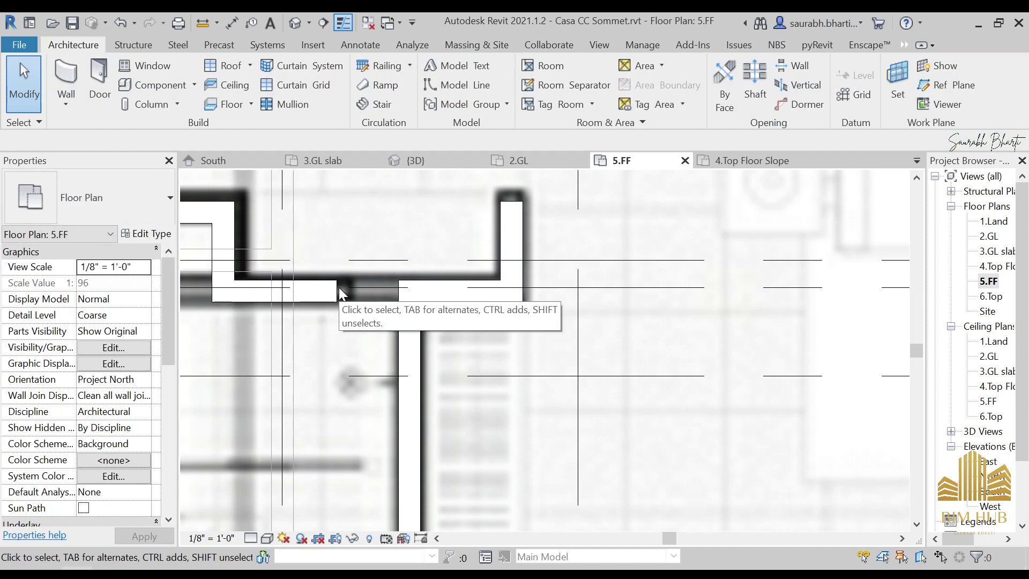
Step: Try to join room 6's 4.5" north wall to the 9" wall, and trim/extend it to the stub at the east end
click(333, 294)
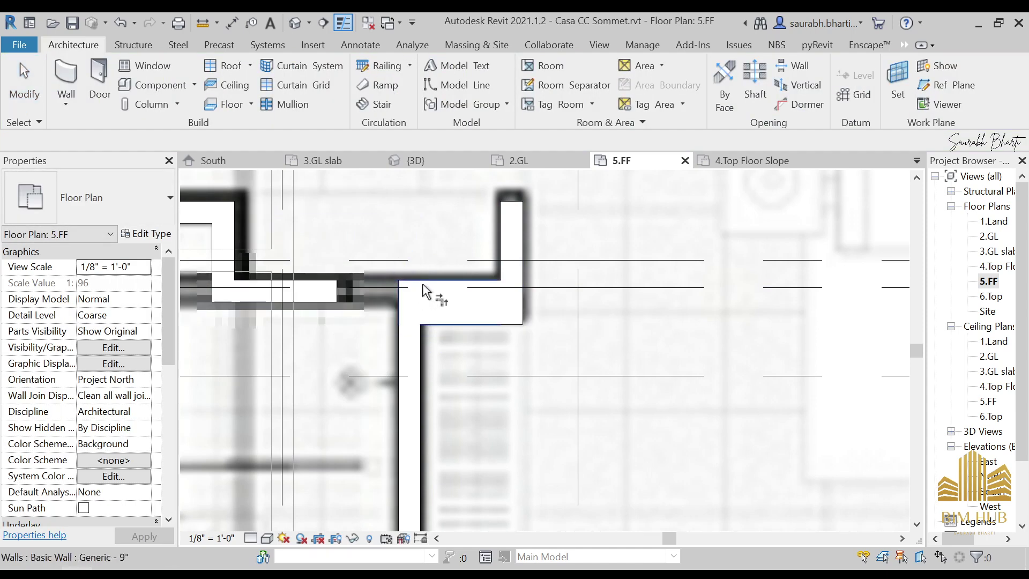
click(423, 291)
key(Escape)
key(Escape)
click(319, 287)
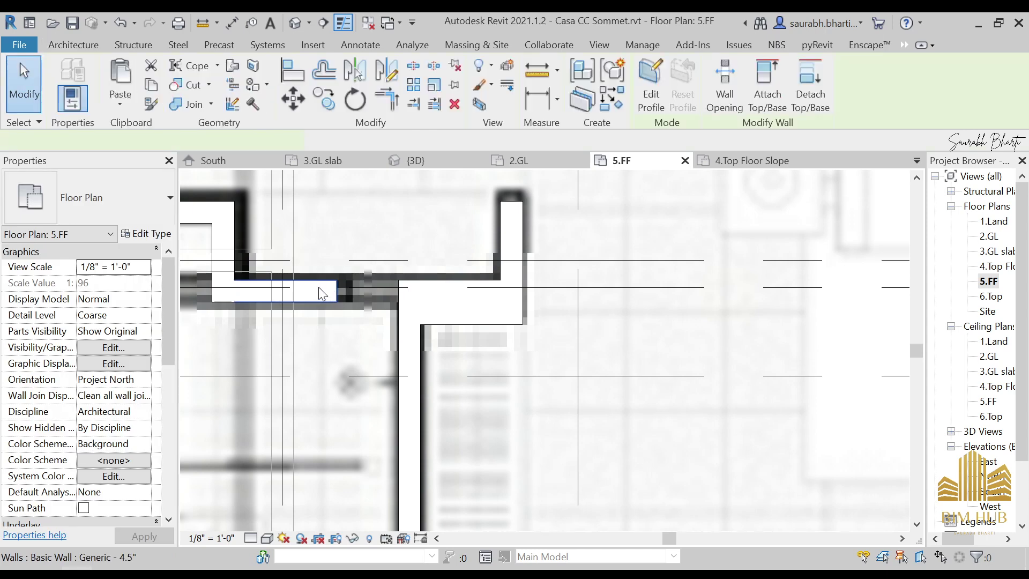
key(Escape)
key(t)
key(r)
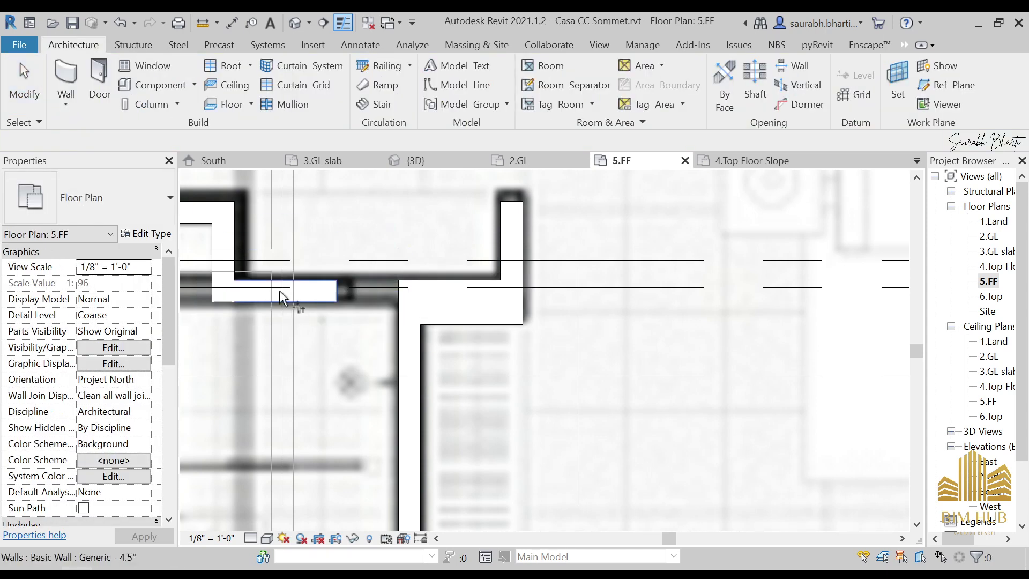
click(281, 294)
click(513, 239)
key(Escape)
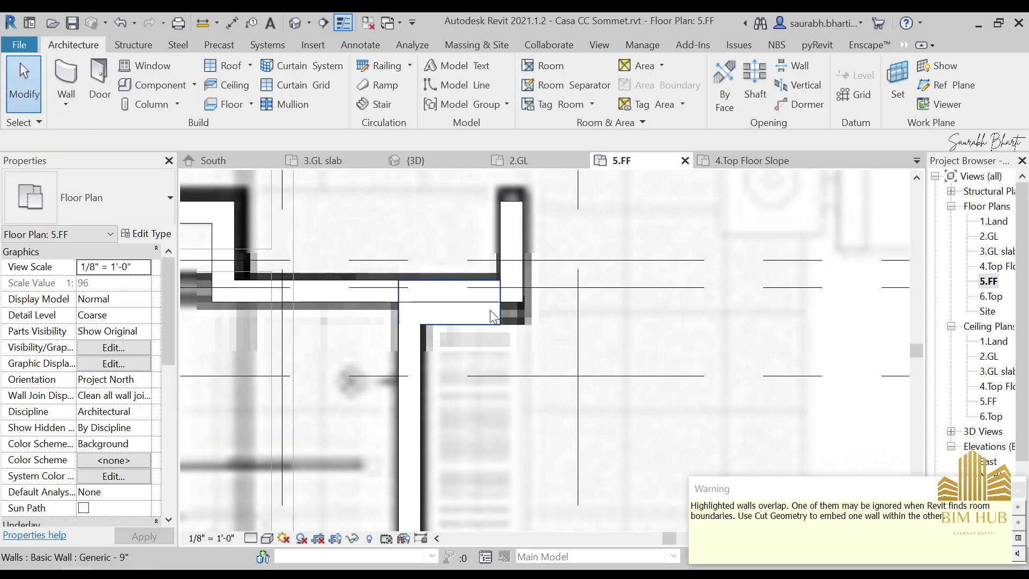
Step: Try to extend the overlapping 9" wall's east end to the stub, and remove that 9" wall
click(489, 311)
scroll(511, 308, up, 1)
mouse_move(511, 271)
mouse_down()
mouse_move(544, 272)
mouse_move(529, 269)
mouse_up()
key(Escape)
scroll(497, 277, up, 1)
scroll(489, 294, up, 1)
click(470, 327)
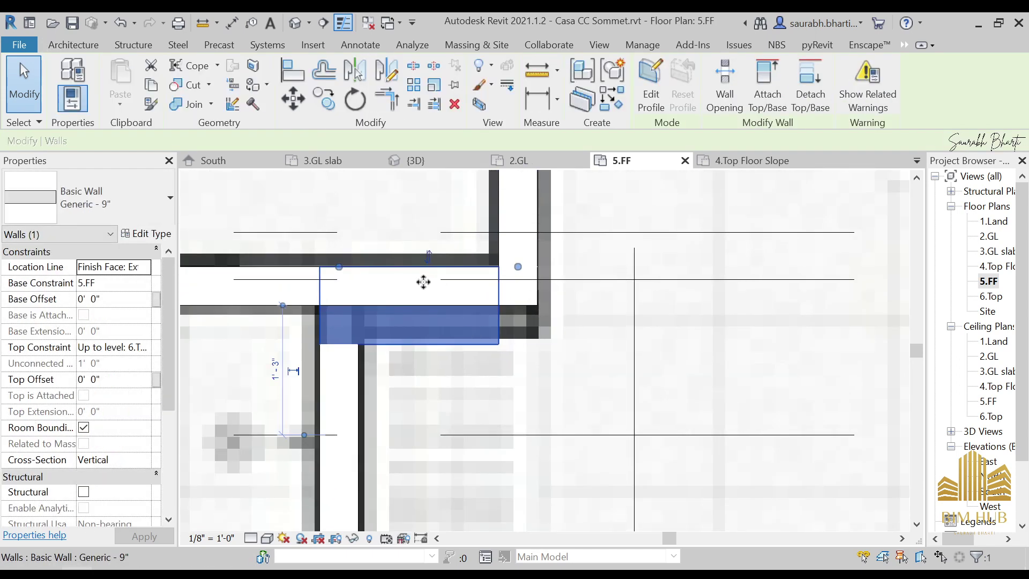
key(Escape)
scroll(432, 290, down, 2)
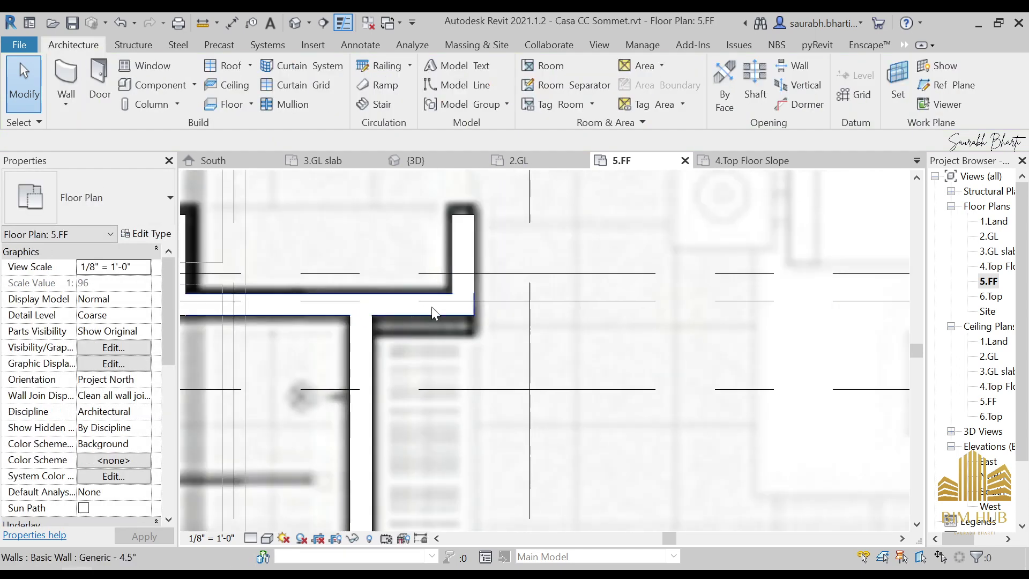
click(432, 307)
key(Escape)
Step: Shorten room 6's 4.5" north wall from the stub back to the centre of the room's east wall
click(411, 303)
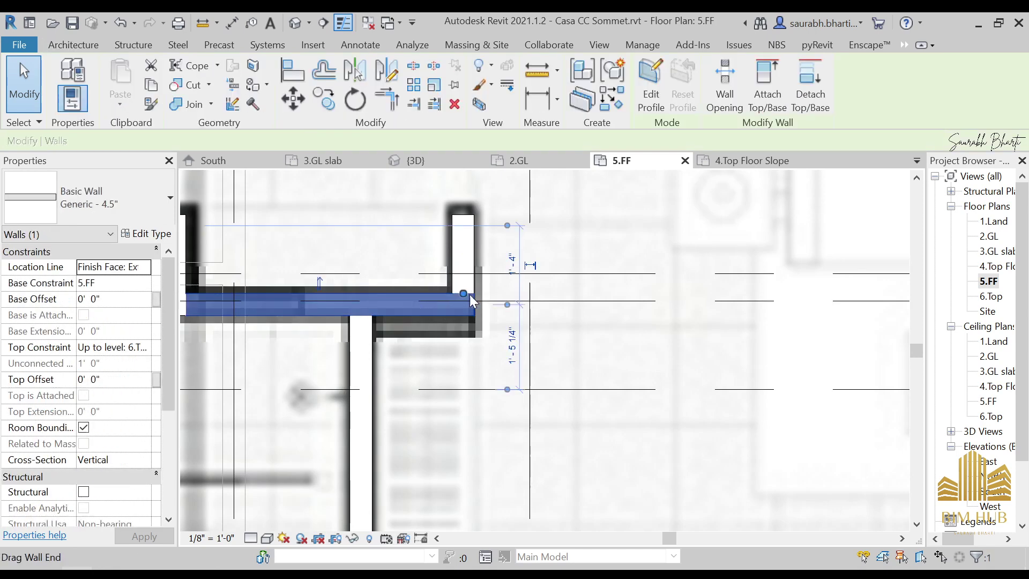
drag(466, 294, 362, 297)
key(Escape)
Step: Draw a Generic - 9" wall from the stub's southeast corner west to the shortened end of room 6's north wall
scroll(366, 308, up, 2)
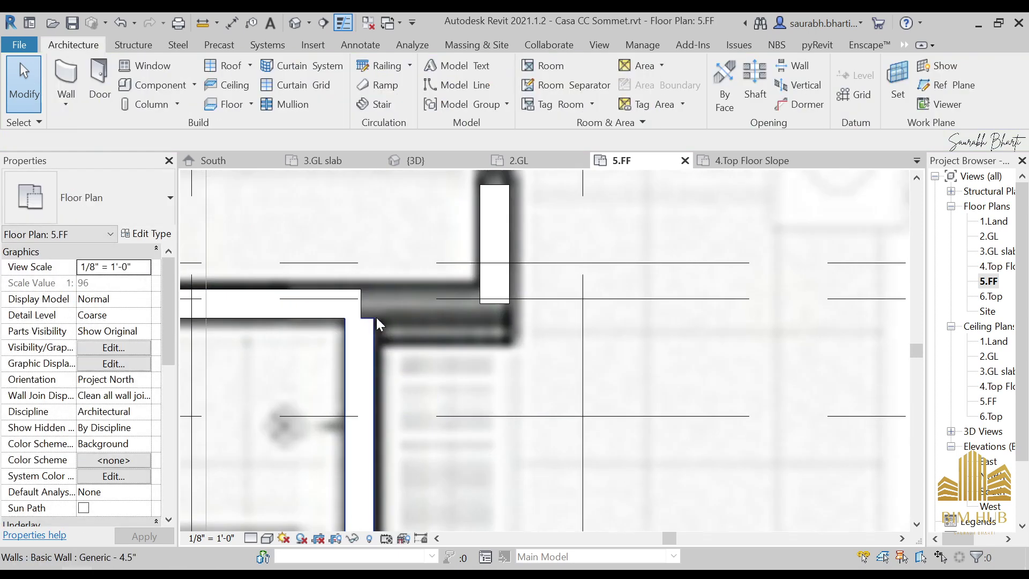
key(w)
key(a)
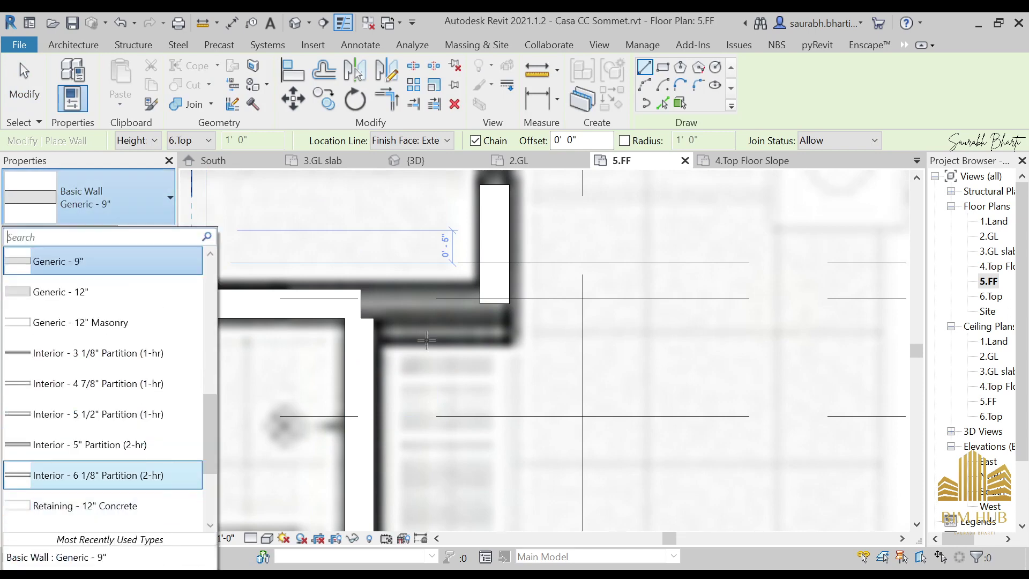
click(512, 303)
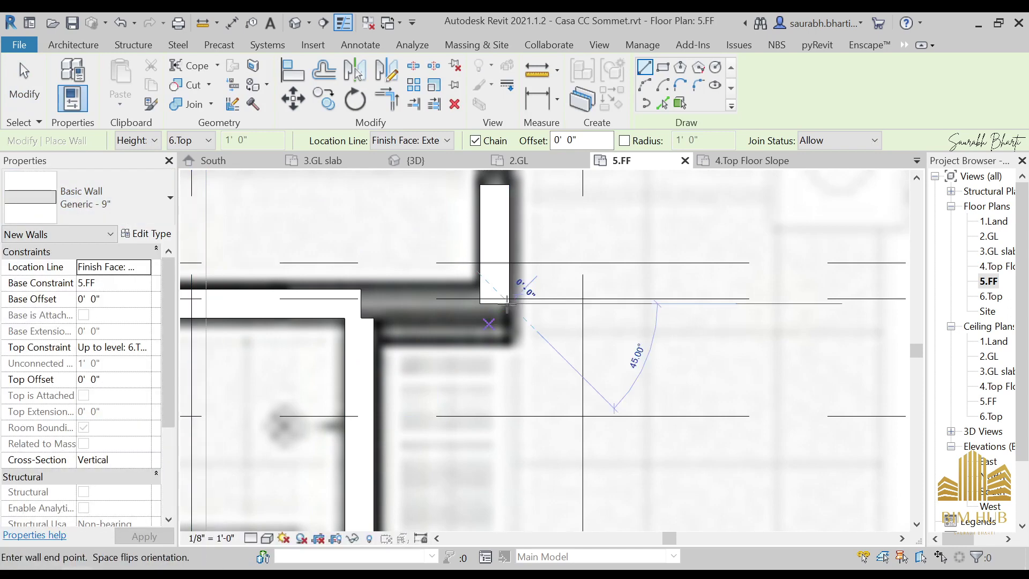
click(362, 297)
key(Escape)
key(Escape)
scroll(433, 335, down, 3)
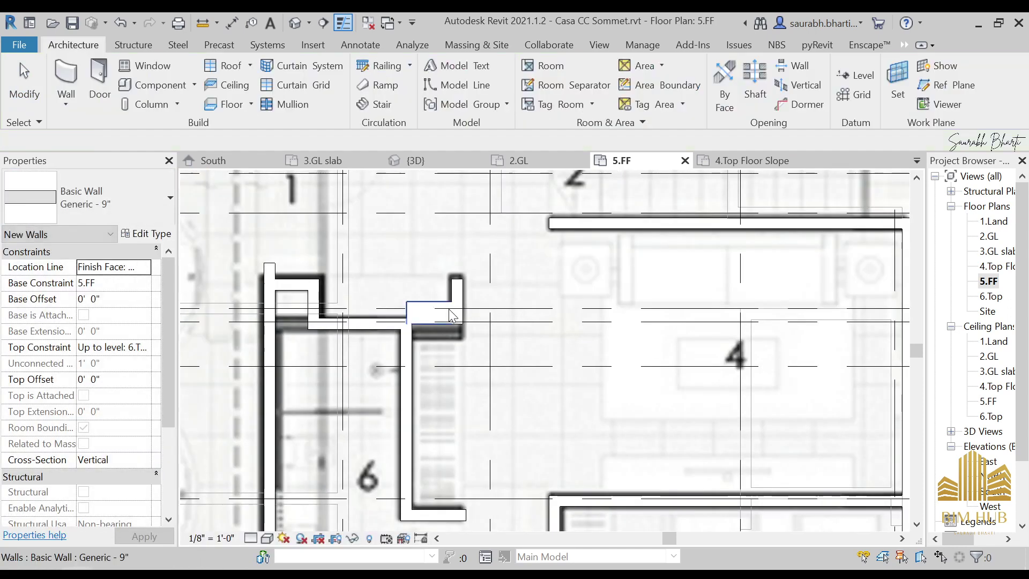
Step: Flip the new 9" wall beside room 6 to the south side of its location line
click(446, 310)
key(Escape)
scroll(431, 340, up, 3)
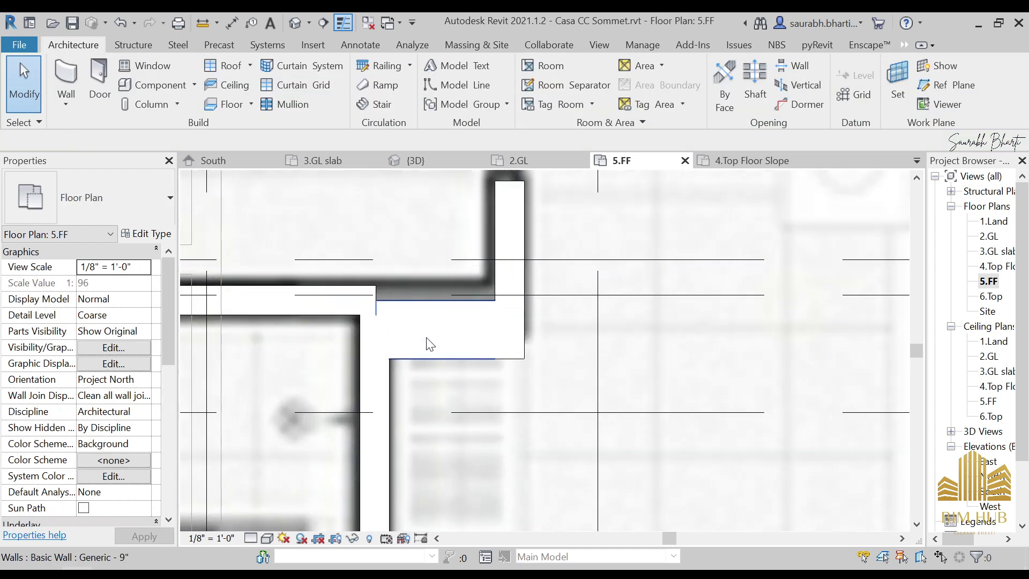
Step: Extend room 6's 4.5" north wall west, past the small shaft, to the face of the room's west wall
click(435, 325)
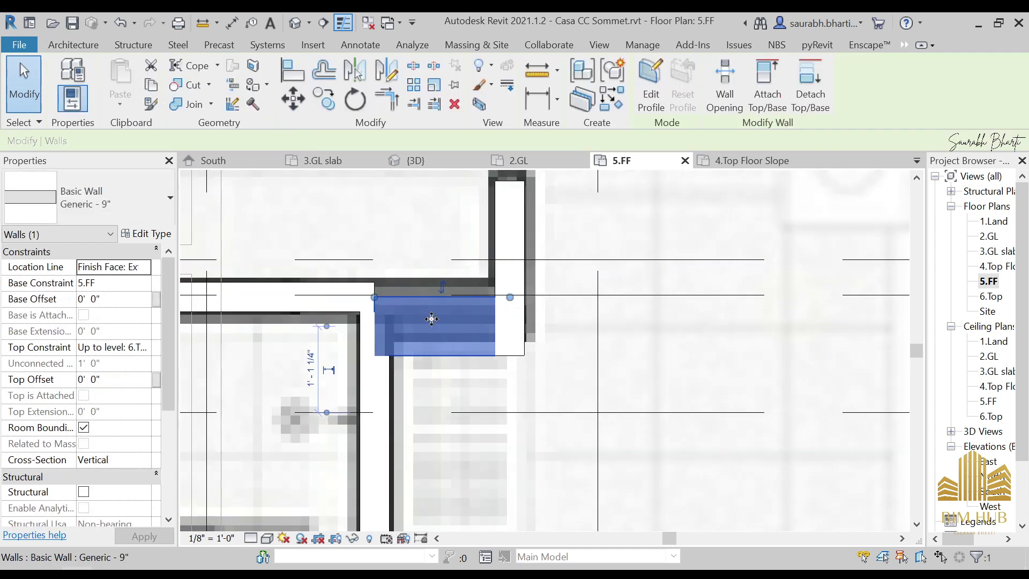
key(Escape)
scroll(429, 316, down, 5)
scroll(472, 332, up, 6)
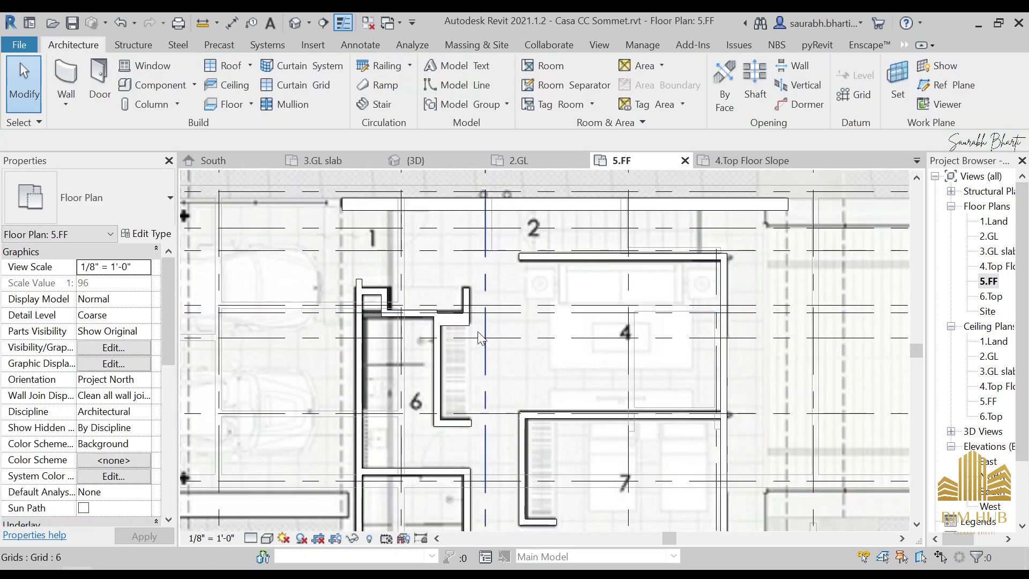
click(421, 293)
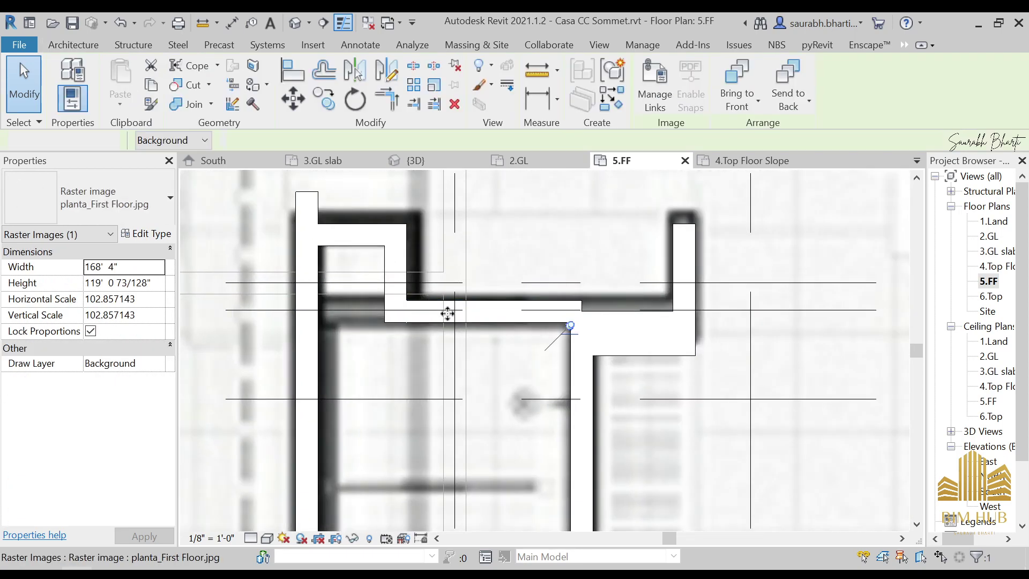
click(486, 310)
drag(397, 302, 321, 309)
click(373, 239)
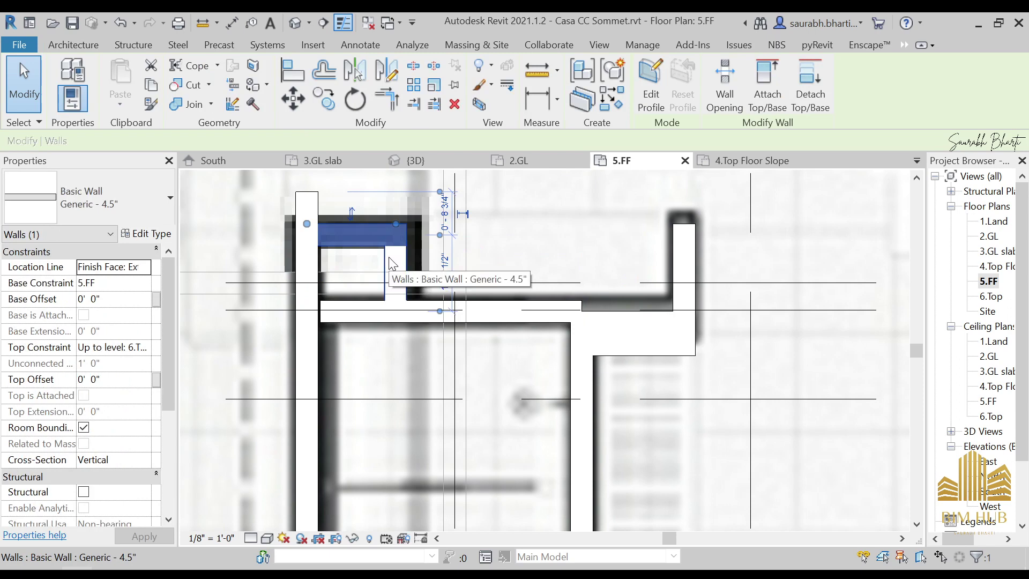
key(Escape)
Step: Pull the north wall's west end slightly further into room 6's west wall so the two walls join
scroll(405, 336, down, 3)
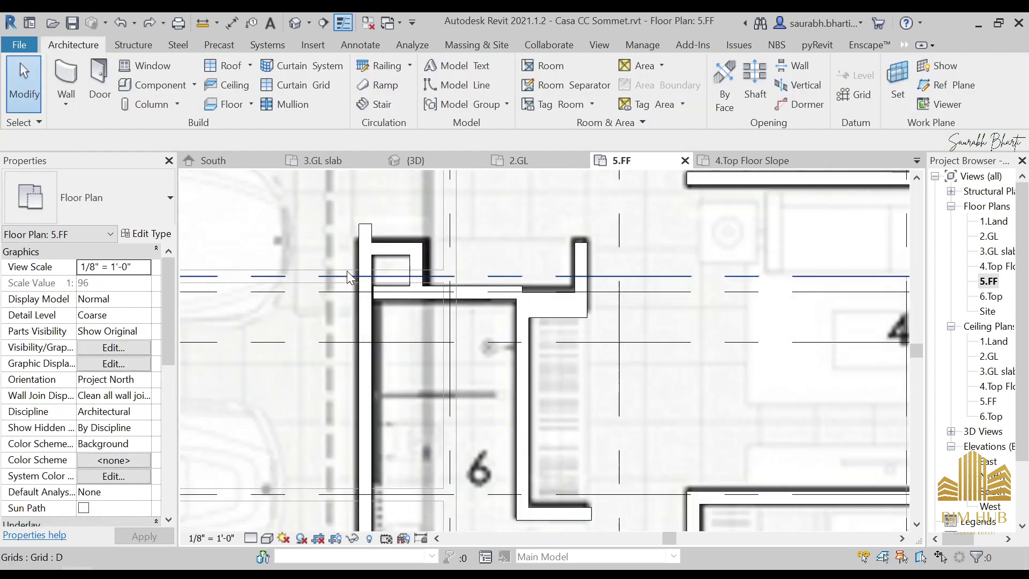
scroll(358, 276, up, 3)
click(403, 323)
drag(398, 305, 384, 304)
key(Escape)
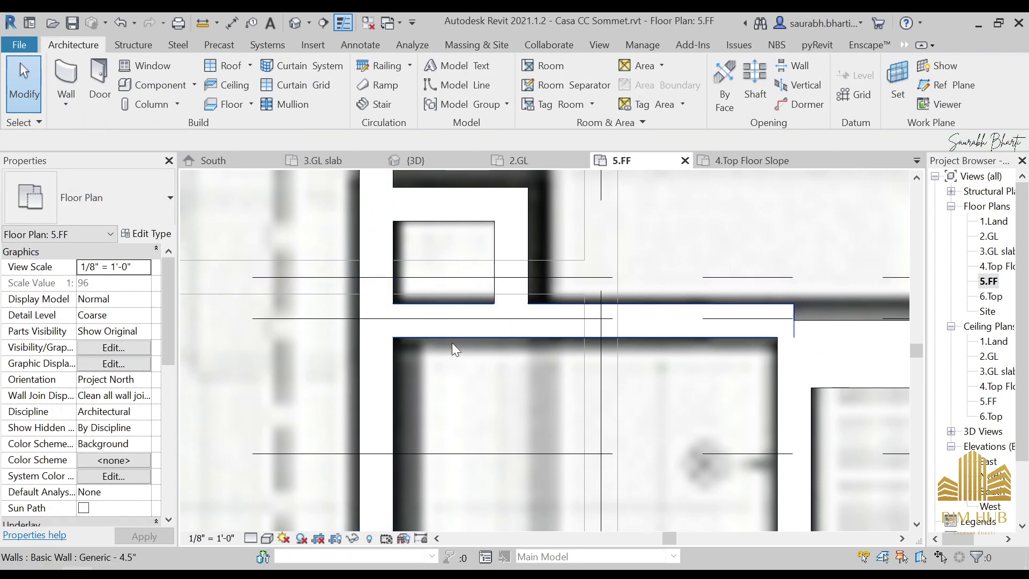
Step: Draw a Generic - 9" wall along the reference wall south of garage 3, from its east end to its west end
scroll(580, 343, down, 3)
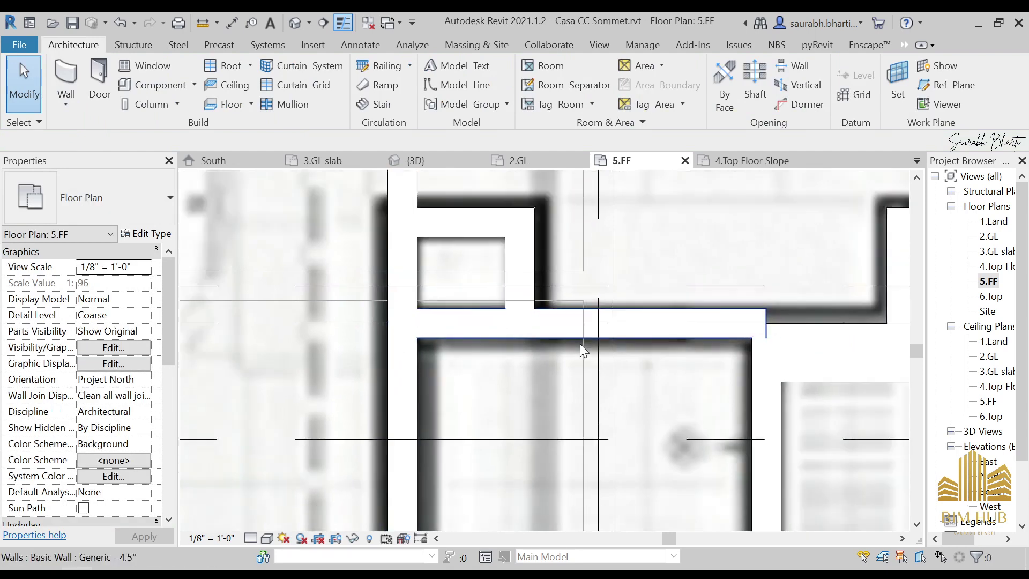
middle_drag(580, 343, 703, 372)
scroll(522, 350, down, 2)
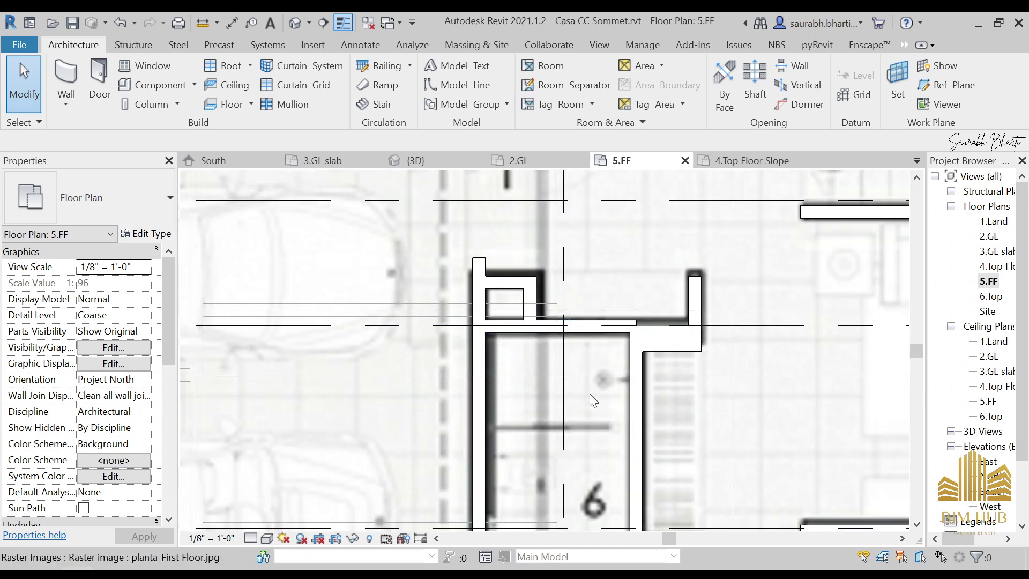
middle_drag(586, 459, 403, 265)
scroll(442, 357, down, 3)
scroll(480, 353, down, 2)
scroll(480, 352, down, 1)
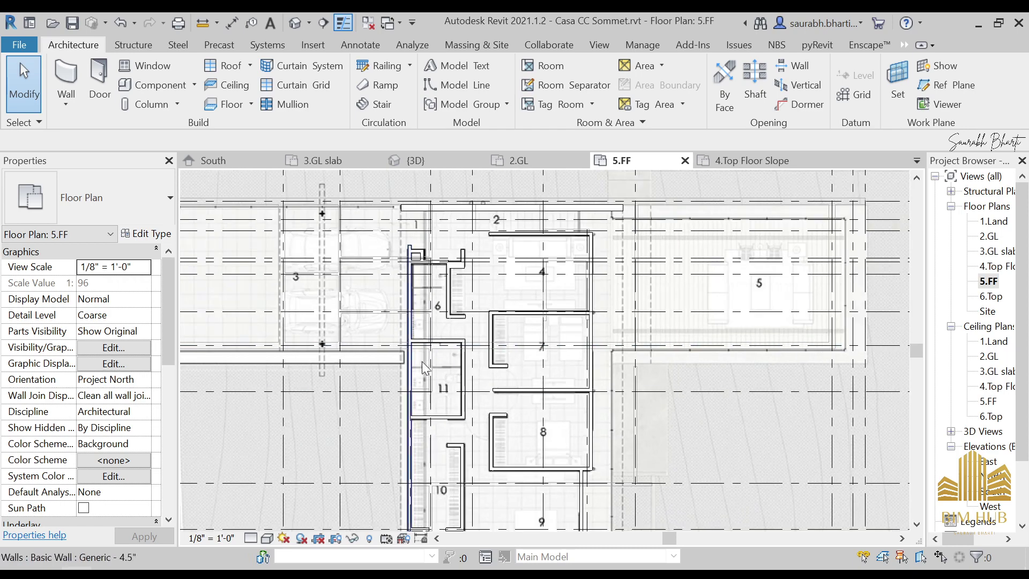
middle_drag(422, 362, 600, 373)
scroll(542, 368, up, 3)
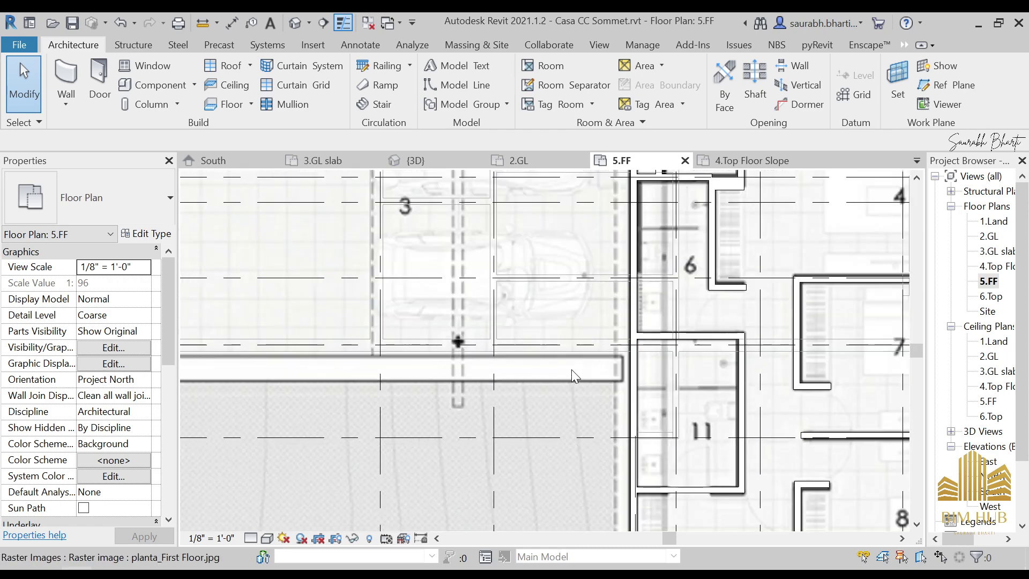
click(530, 382)
key(Escape)
key(w)
key(a)
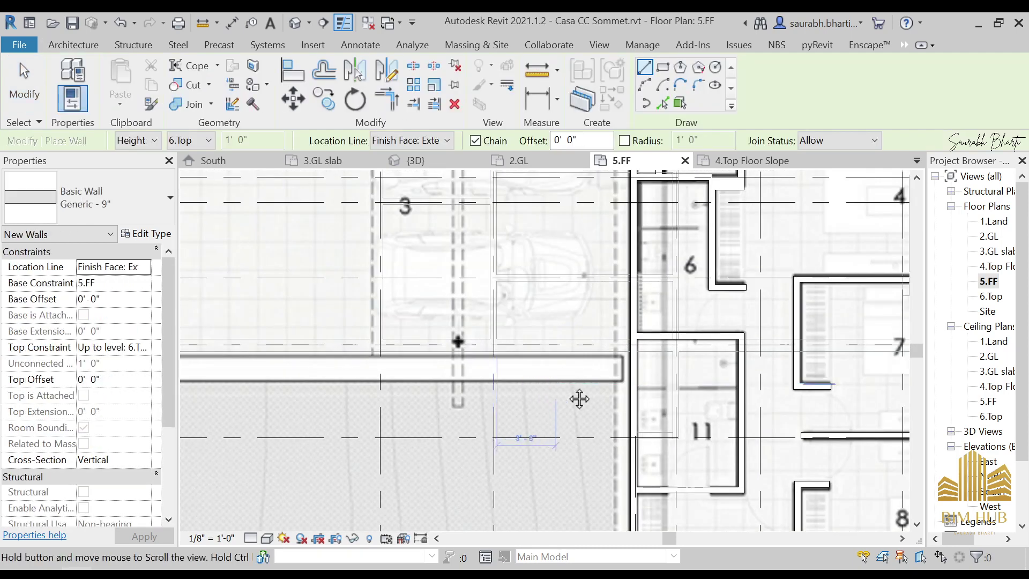
middle_drag(279, 378, 458, 383)
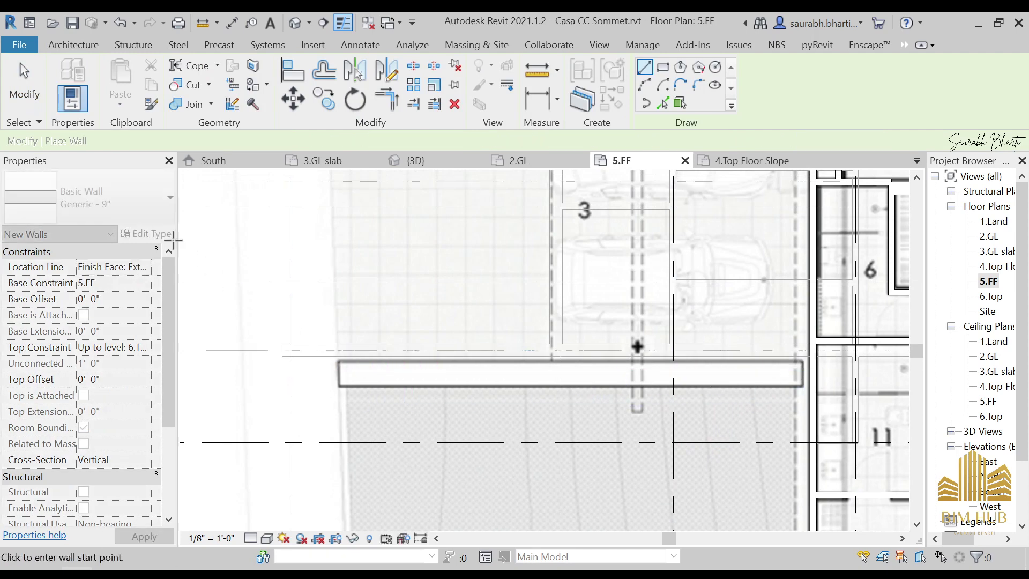
click(86, 198)
scroll(115, 343, down, 4)
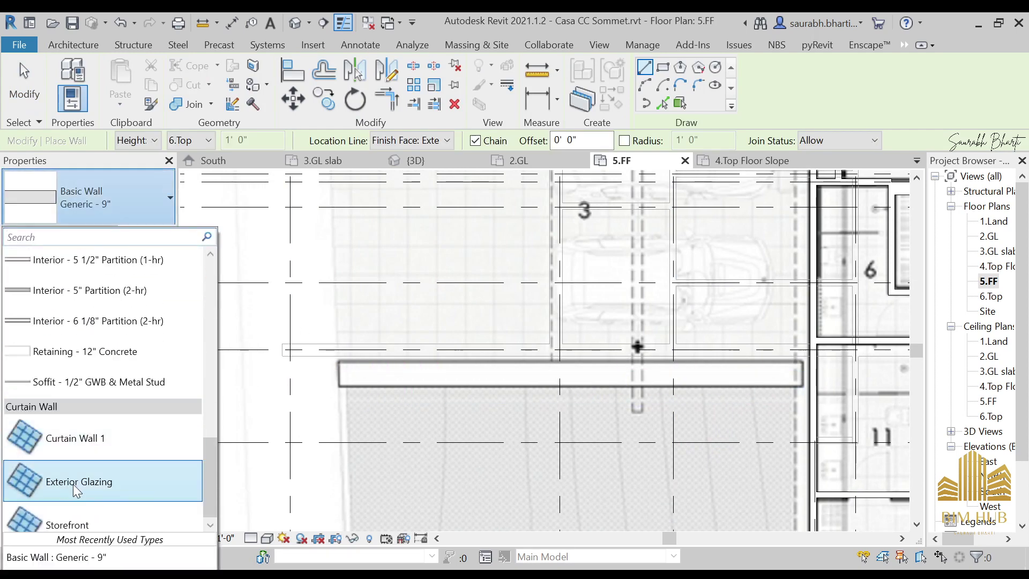
click(101, 563)
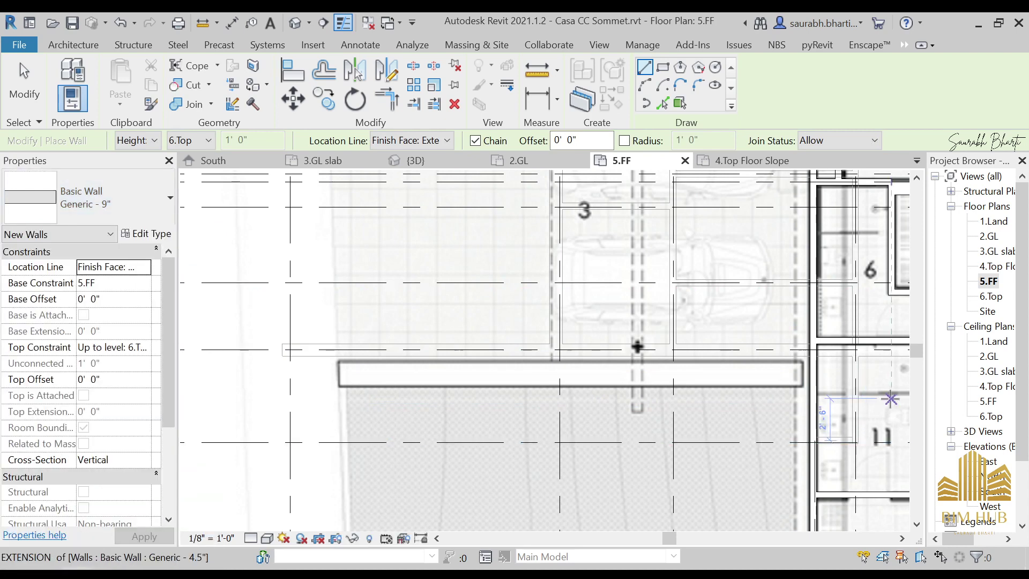
click(799, 373)
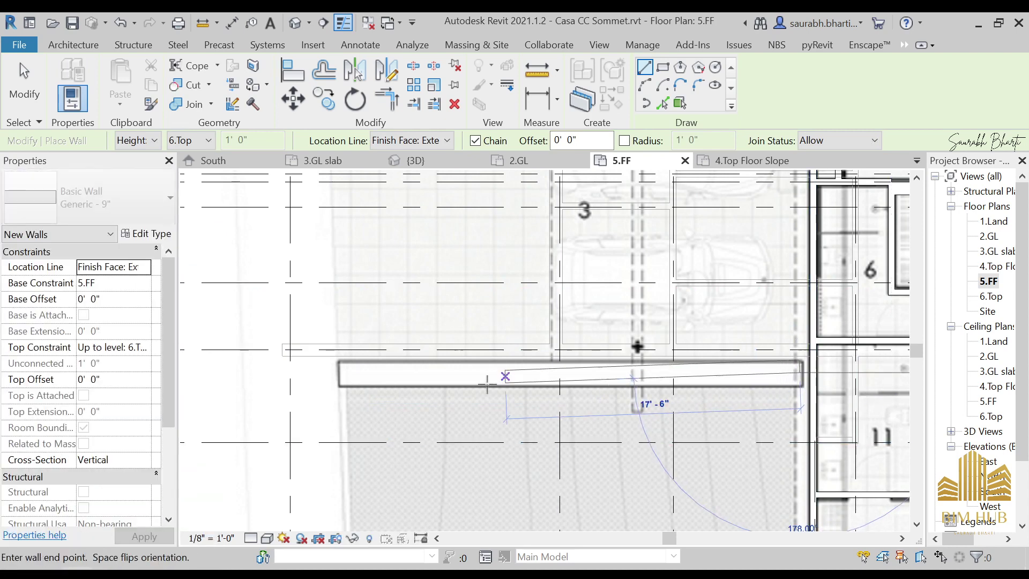
click(337, 366)
key(Escape)
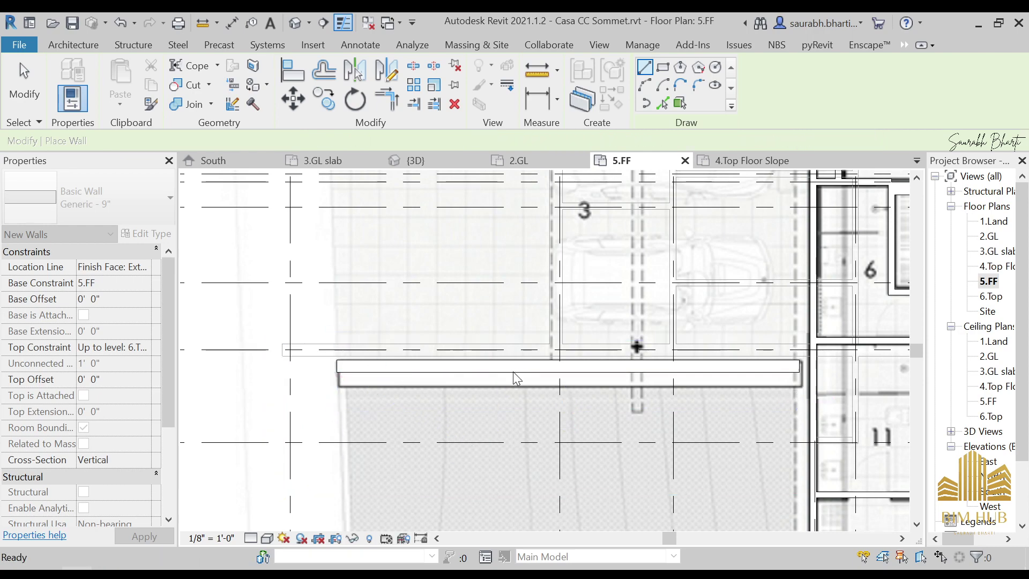
key(Escape)
Step: Review the traced first-floor walls in plan, and examine their height in the front 3D view
scroll(514, 370, down, 3)
middle_drag(548, 389, 508, 390)
scroll(502, 372, up, 5)
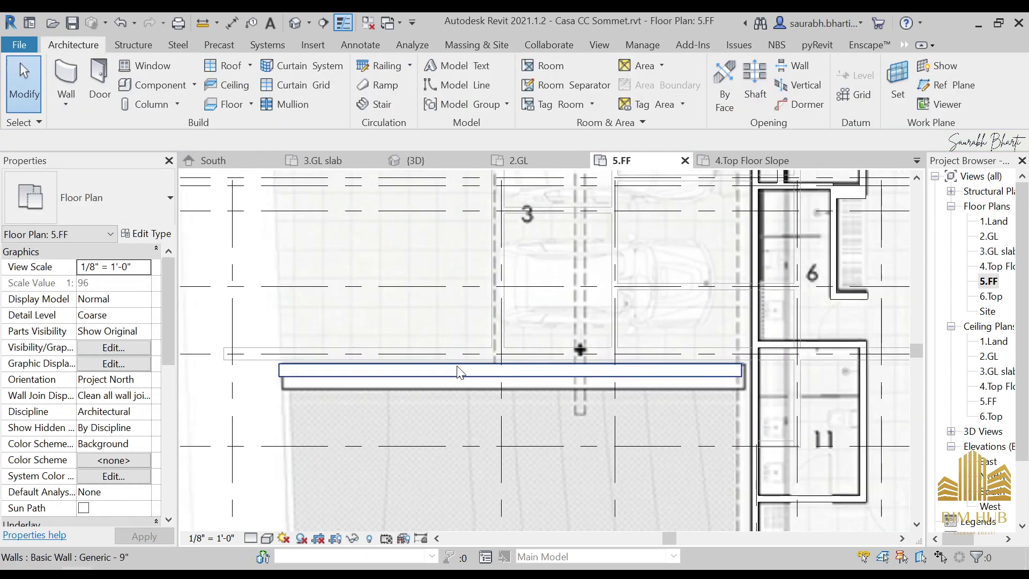
scroll(457, 368, down, 4)
middle_drag(618, 374, 411, 368)
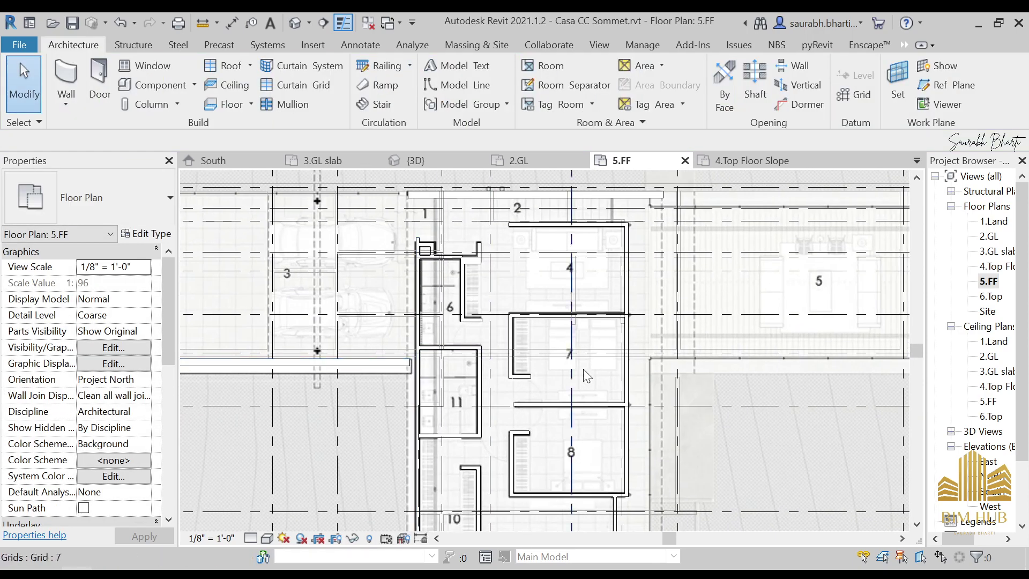
scroll(639, 363, up, 3)
scroll(707, 349, down, 4)
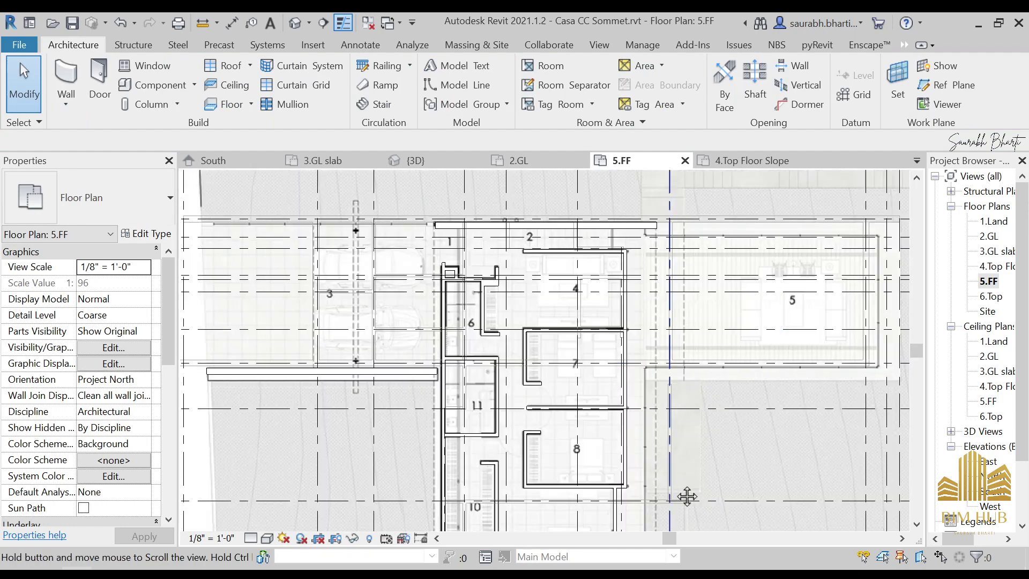
middle_drag(687, 496, 682, 453)
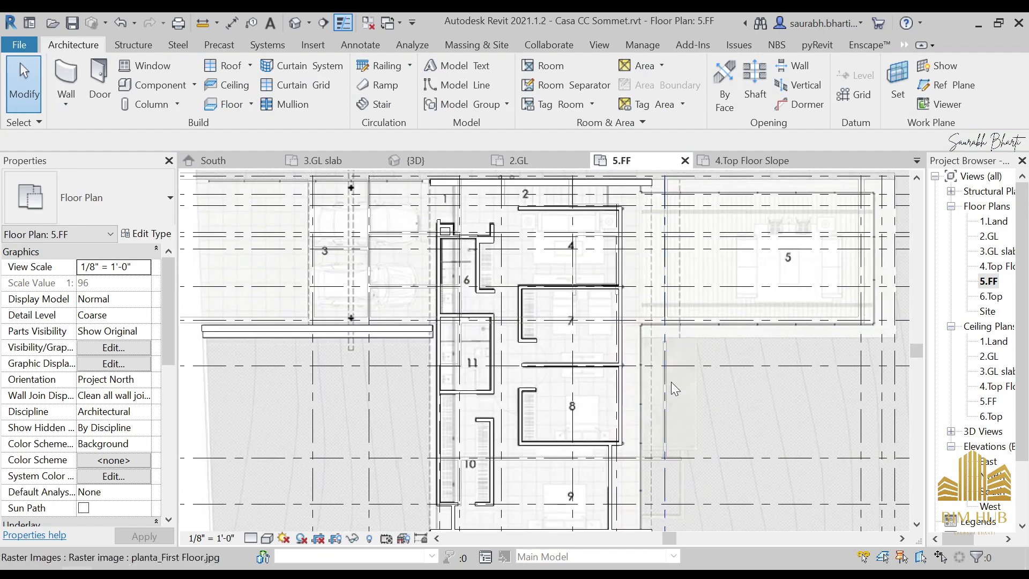
click(295, 25)
shift+middle_drag(638, 257, 823, 237)
shift+middle_drag(708, 332, 683, 375)
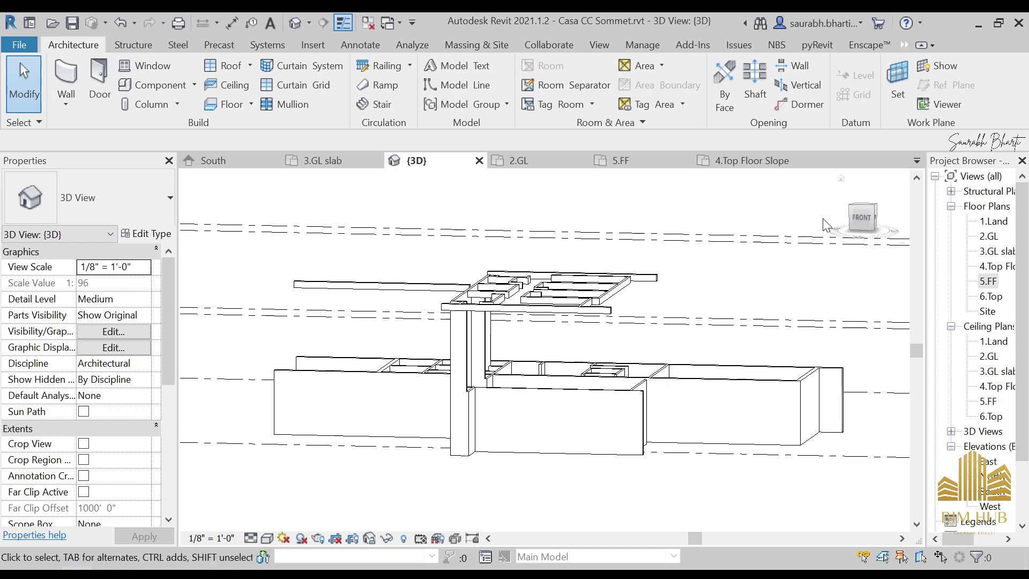
click(860, 222)
scroll(682, 321, up, 5)
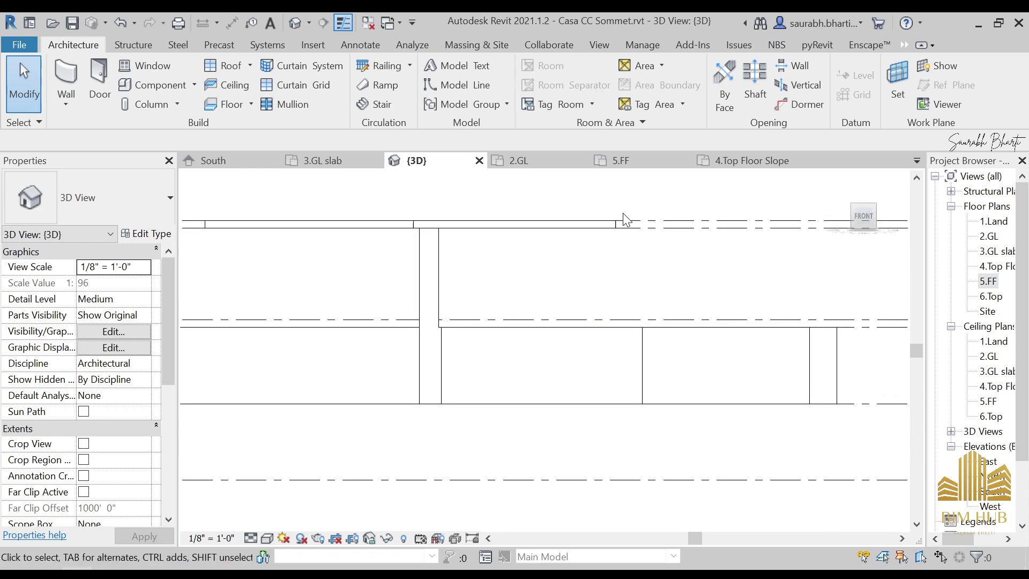
Step: Select all the traced first-floor walls and set their base constraint to 4.Top Floor Slope and top constraint to Up to level: 5.FF
drag(716, 198, 667, 267)
middle_drag(667, 267, 769, 274)
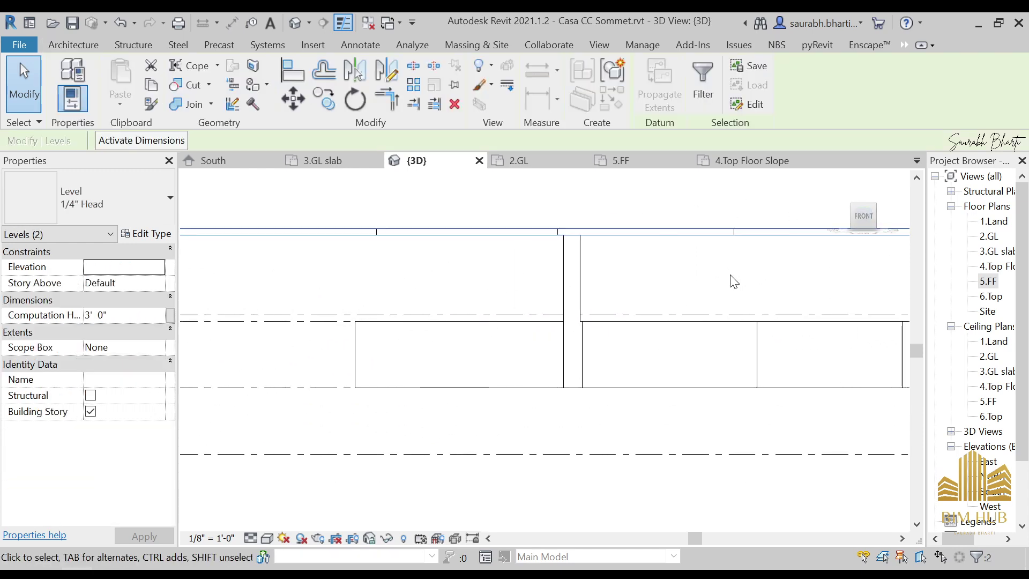
scroll(711, 269, down, 4)
click(711, 268)
drag(516, 212, 571, 280)
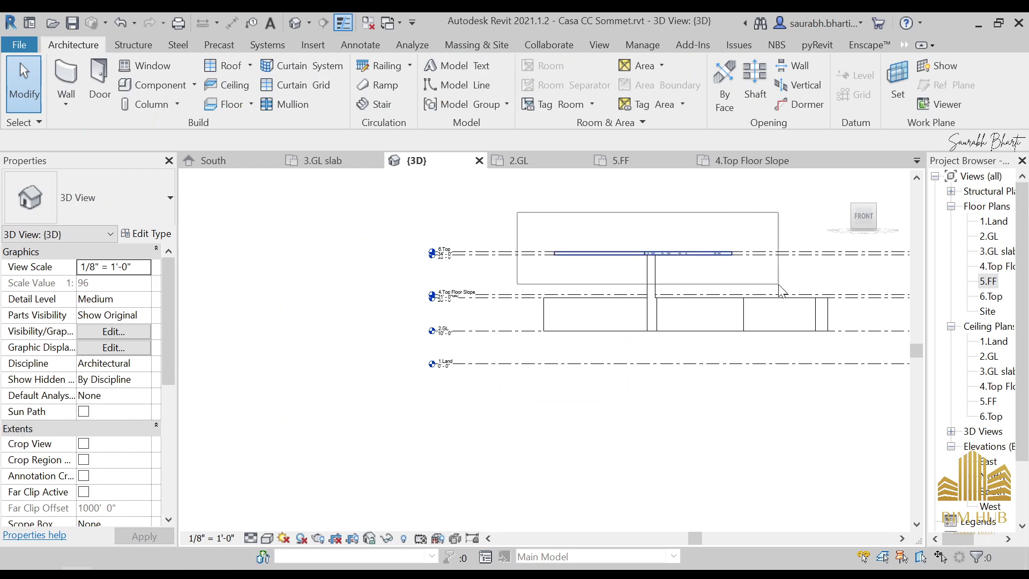
drag(780, 289, 781, 292)
scroll(593, 257, up, 2)
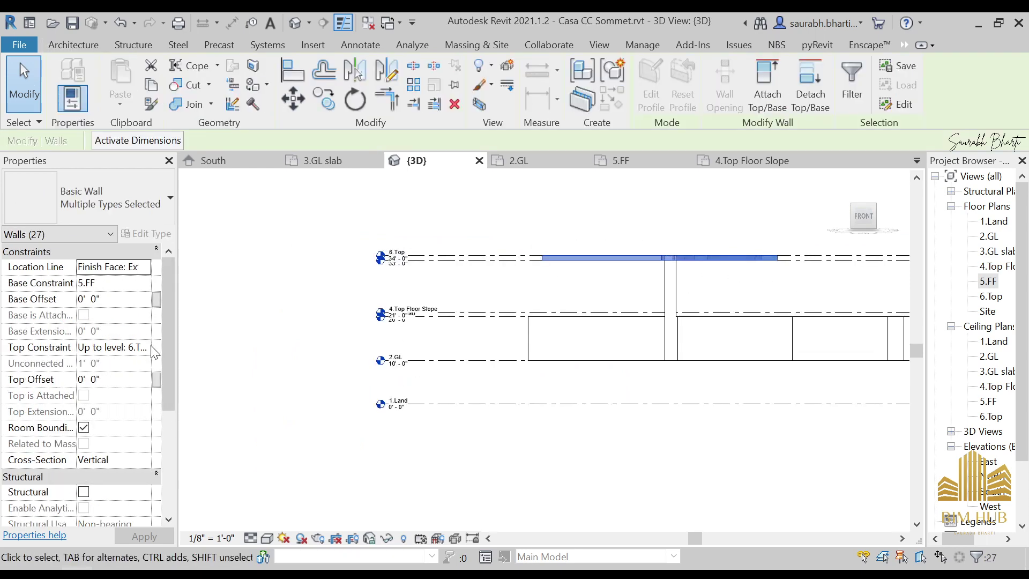
click(148, 284)
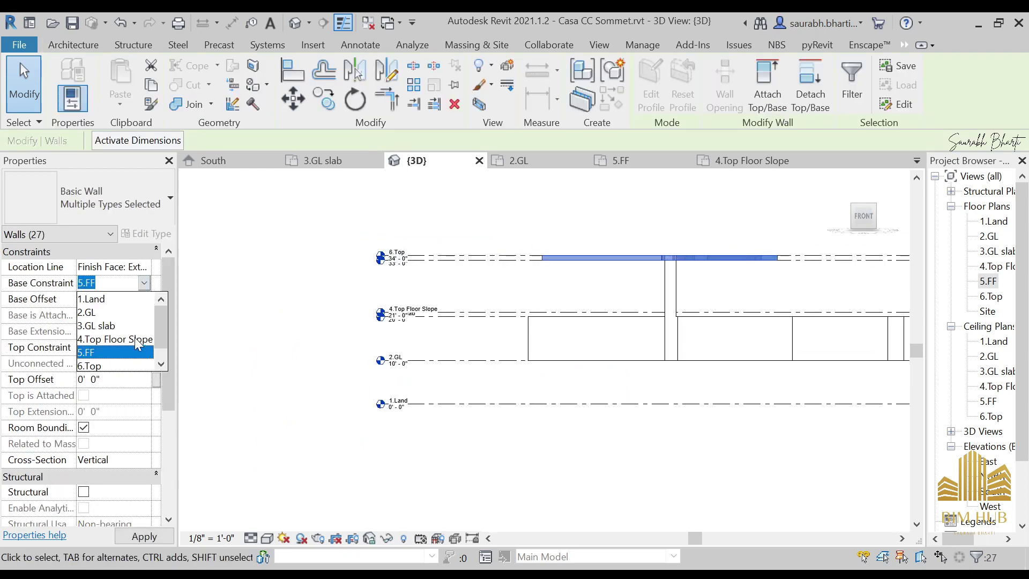
click(132, 339)
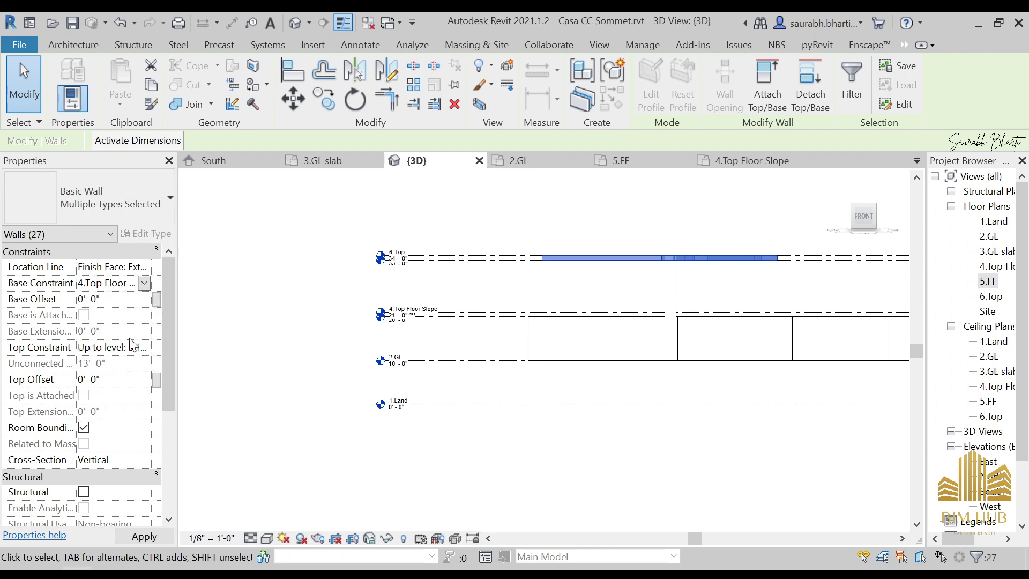
click(144, 348)
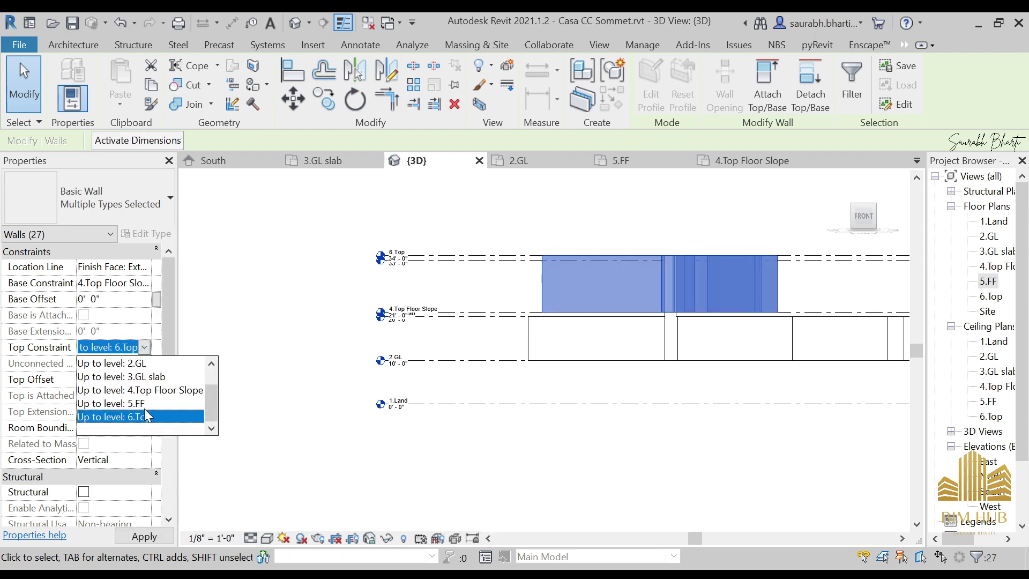
click(143, 405)
click(538, 435)
Step: Inspect the first-floor walls in 3D, highlighting all instances of the Generic - 4.5" wall type
scroll(631, 427, down, 2)
shift+middle_drag(707, 417, 610, 503)
scroll(654, 351, up, 5)
shift+middle_drag(654, 351, 658, 388)
click(636, 375)
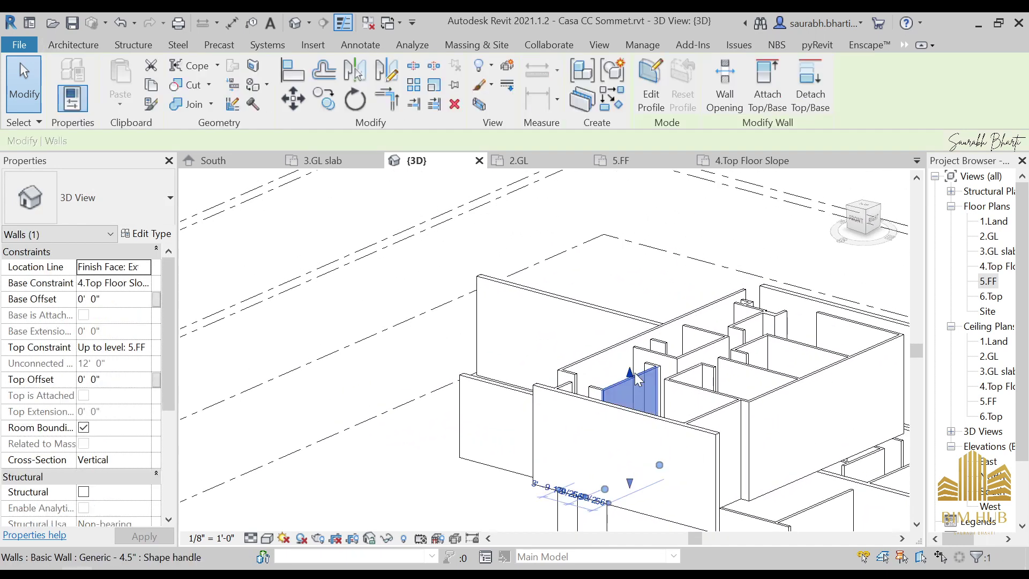
key(s)
key(a)
shift+middle_drag(453, 373, 547, 348)
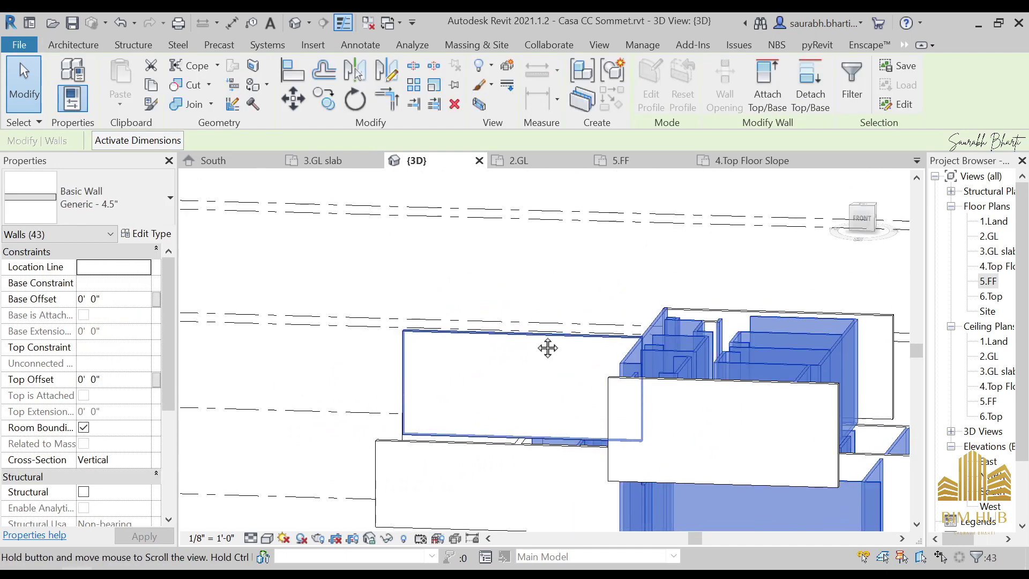
scroll(712, 355, down, 3)
click(717, 202)
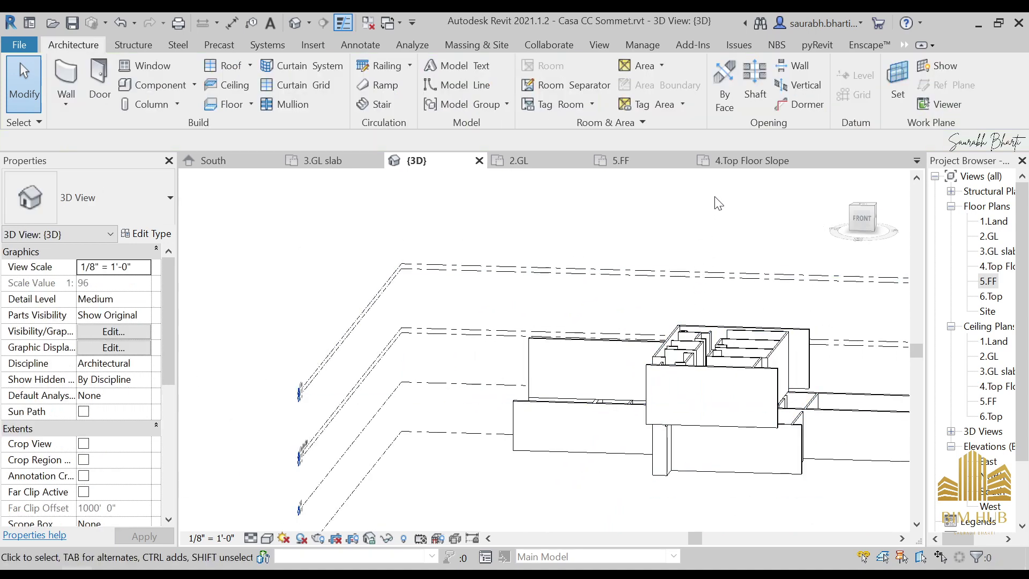
Step: Set the top constraint of the two Generic - 4.5" walls protruding above the first-floor walls to Up to level: 5.FF
shift+middle_drag(700, 358, 730, 318)
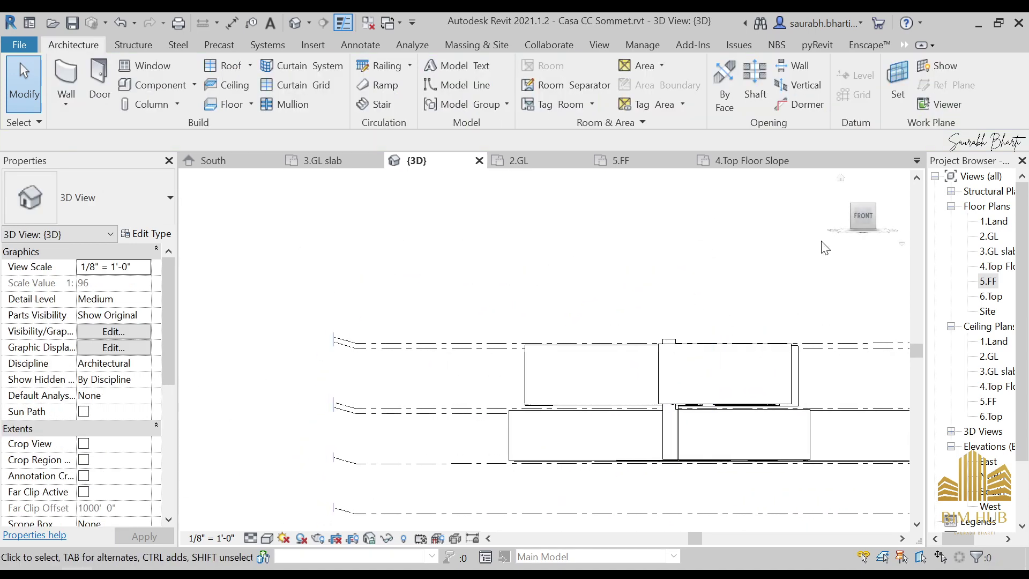
click(863, 225)
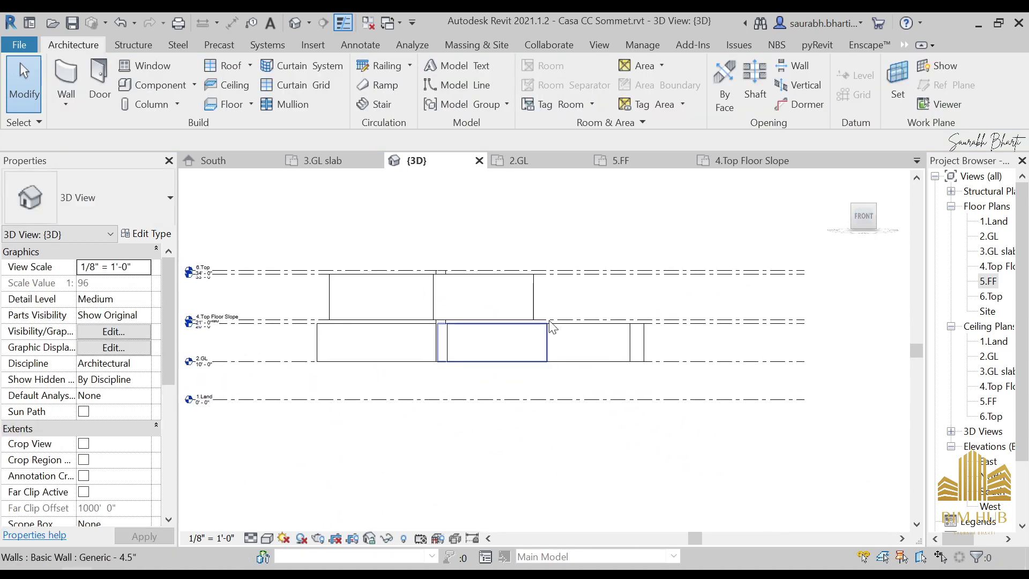
scroll(443, 279, up, 5)
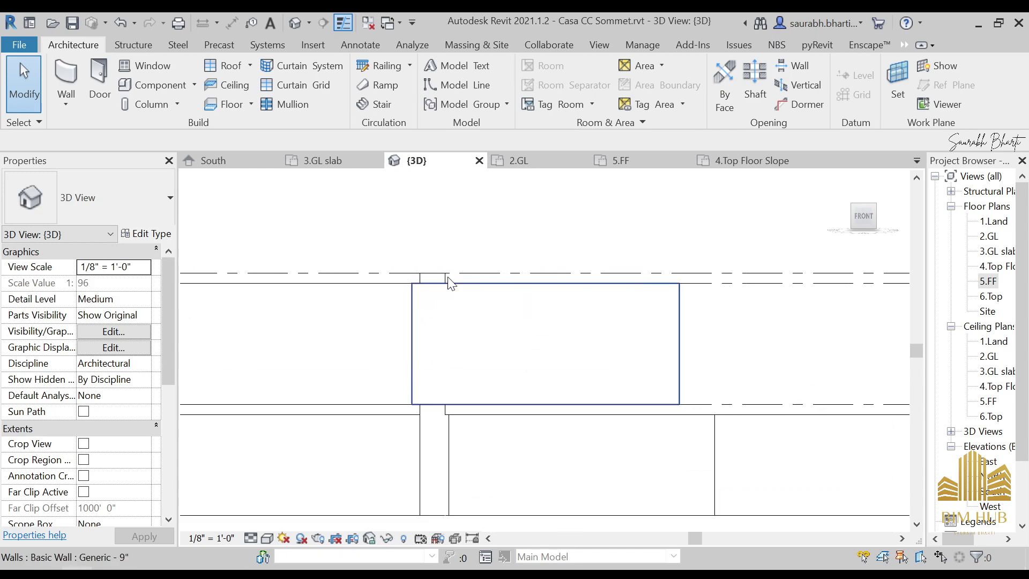
click(444, 280)
shift+middle_drag(445, 280, 514, 308)
ctrl+click(485, 246)
click(154, 352)
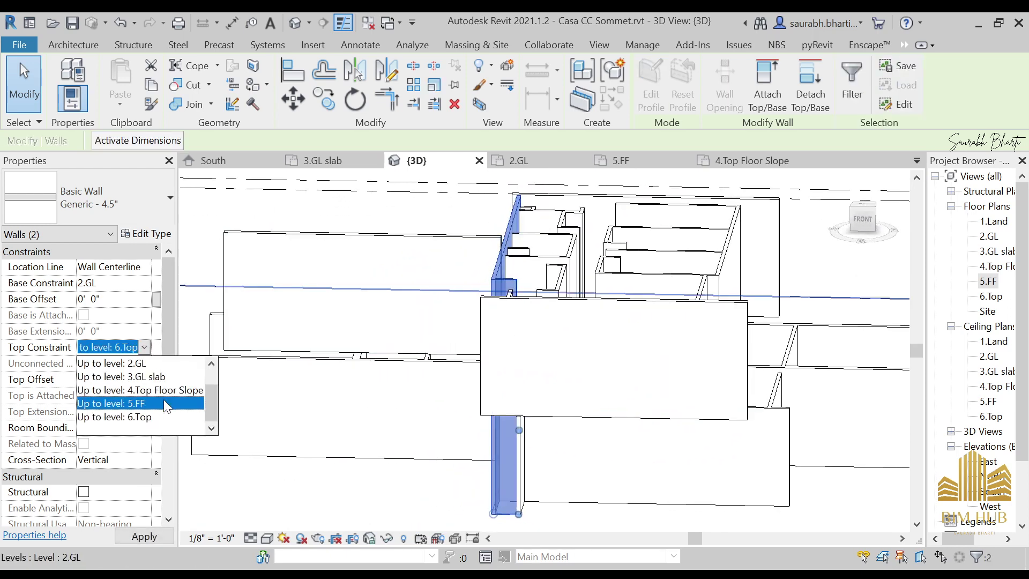
click(163, 400)
key(Escape)
shift+middle_drag(582, 357, 579, 397)
Step: Examine the 3.GL slab floor plan, checking the position and constraints of the first-floor walls against the ground-floor reference image
double_click(995, 255)
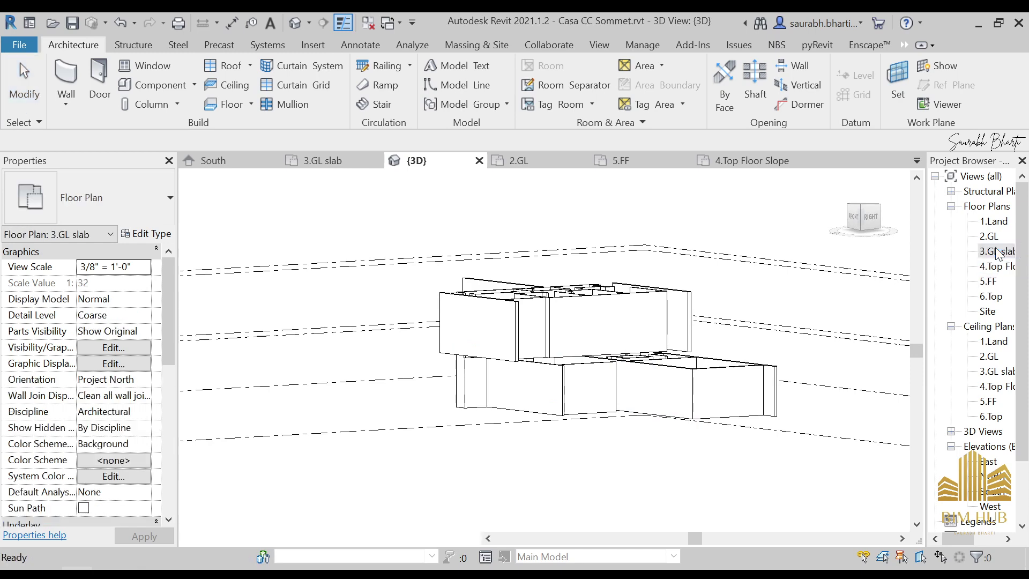
scroll(580, 338, down, 5)
scroll(579, 339, up, 6)
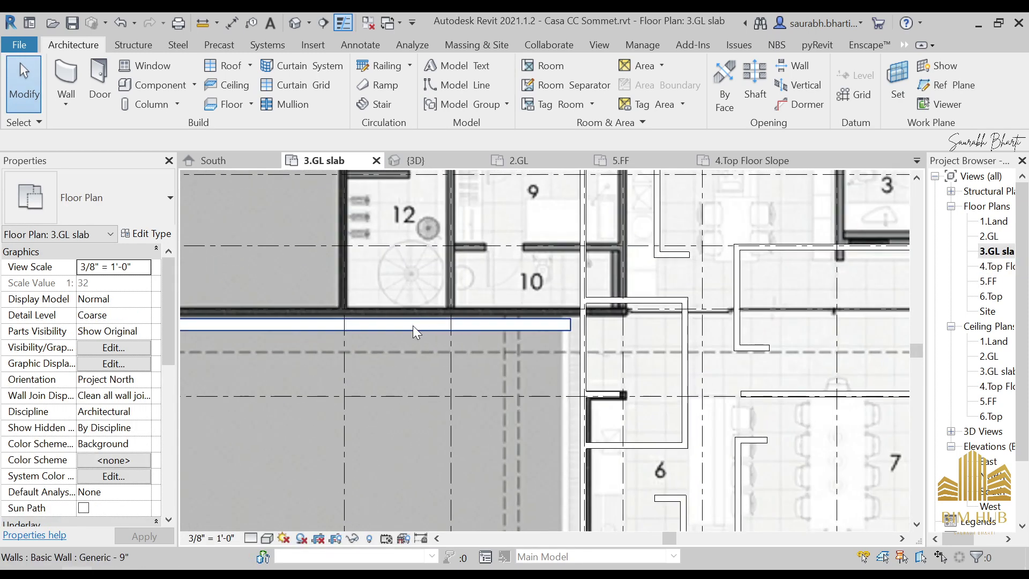
click(412, 326)
scroll(410, 332, down, 3)
middle_drag(407, 339, 480, 366)
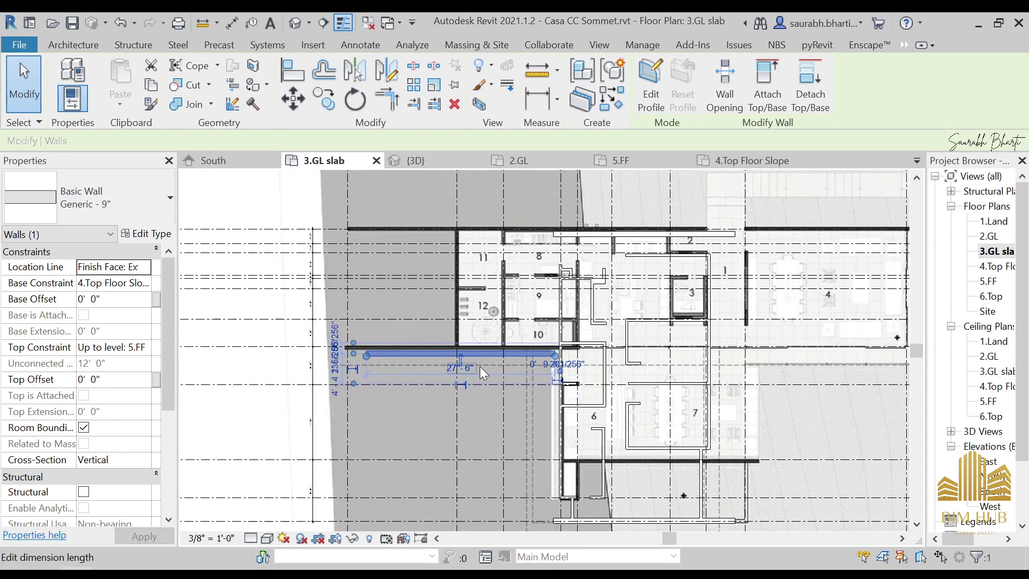
scroll(640, 343, up, 2)
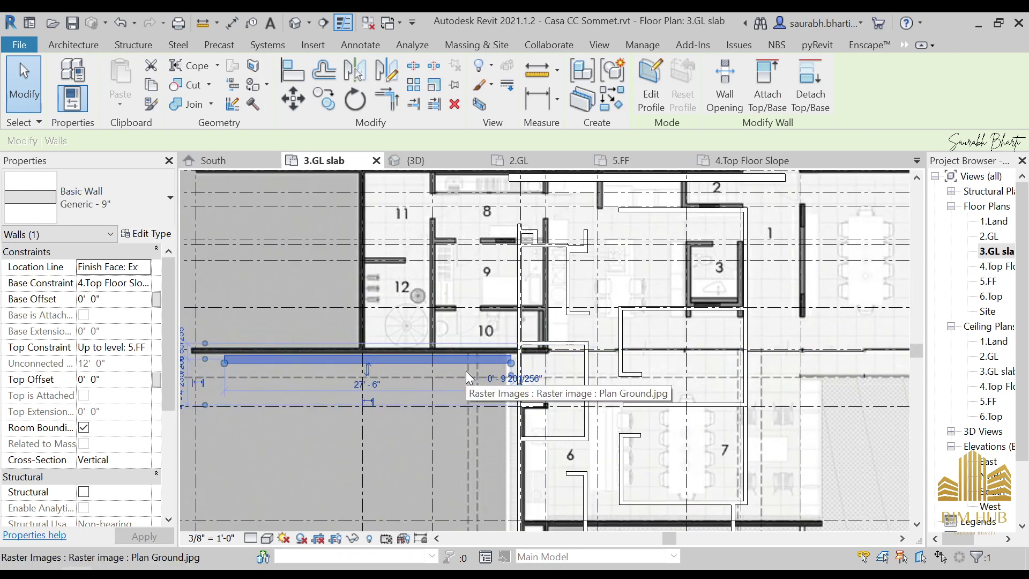
middle_drag(397, 367, 566, 381)
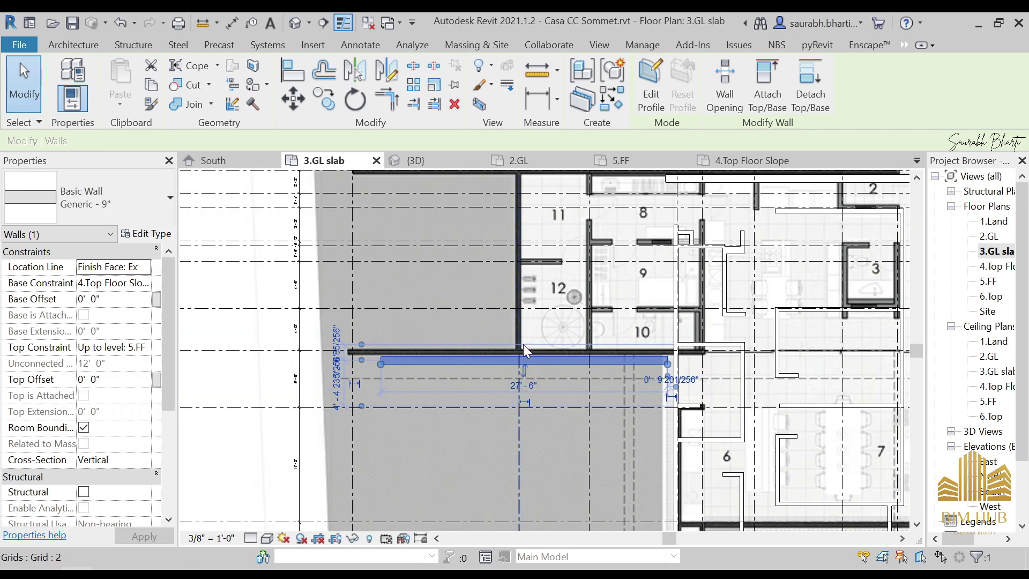
scroll(523, 344, down, 2)
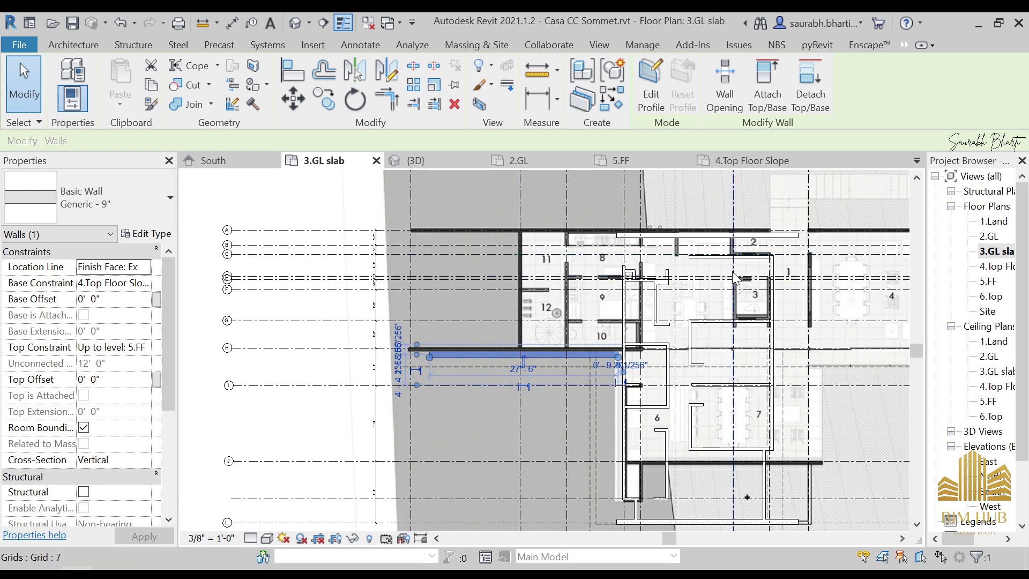
scroll(733, 245, up, 1)
click(710, 246)
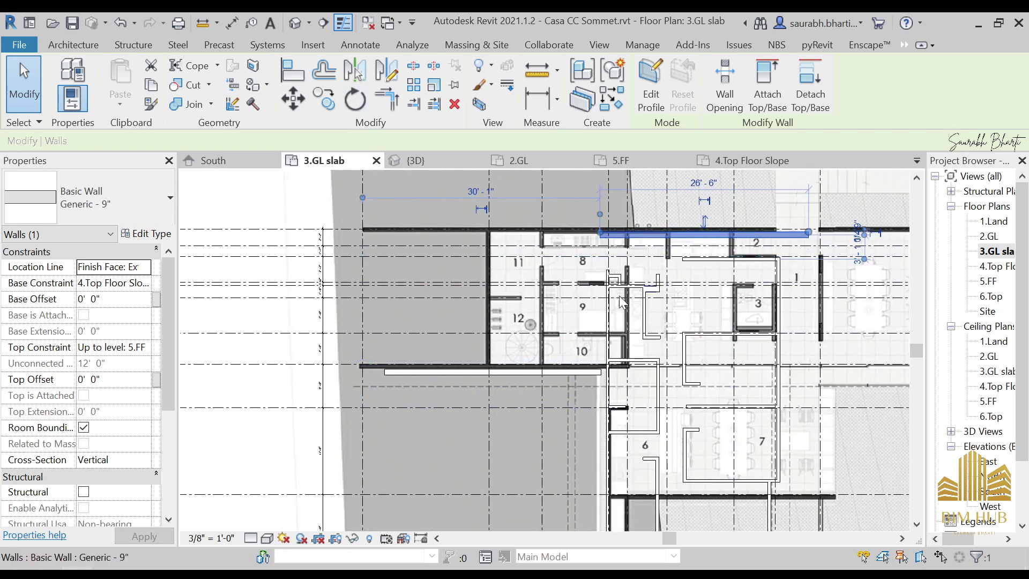
key(Escape)
scroll(616, 381, up, 3)
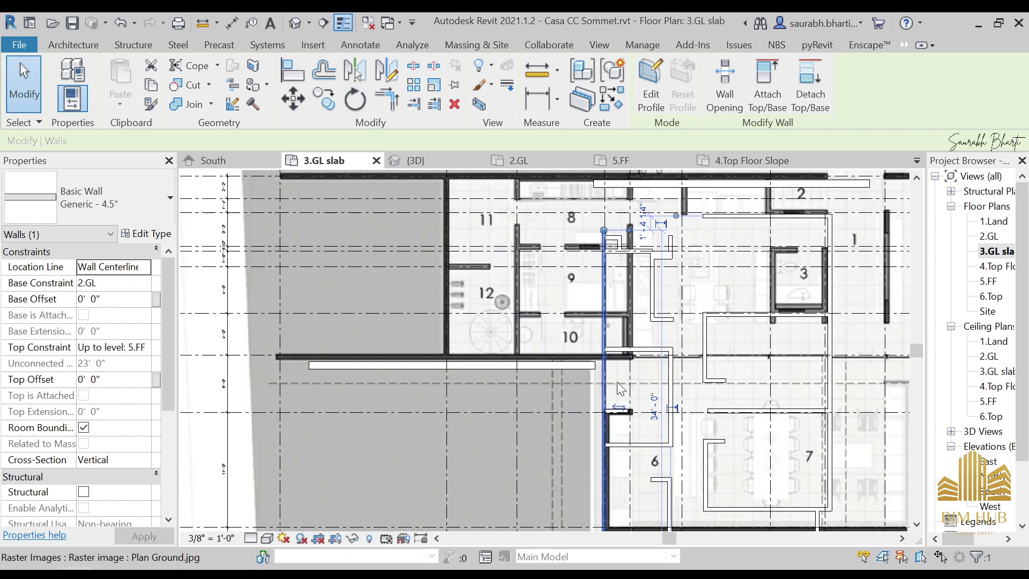
click(577, 359)
scroll(579, 358, up, 2)
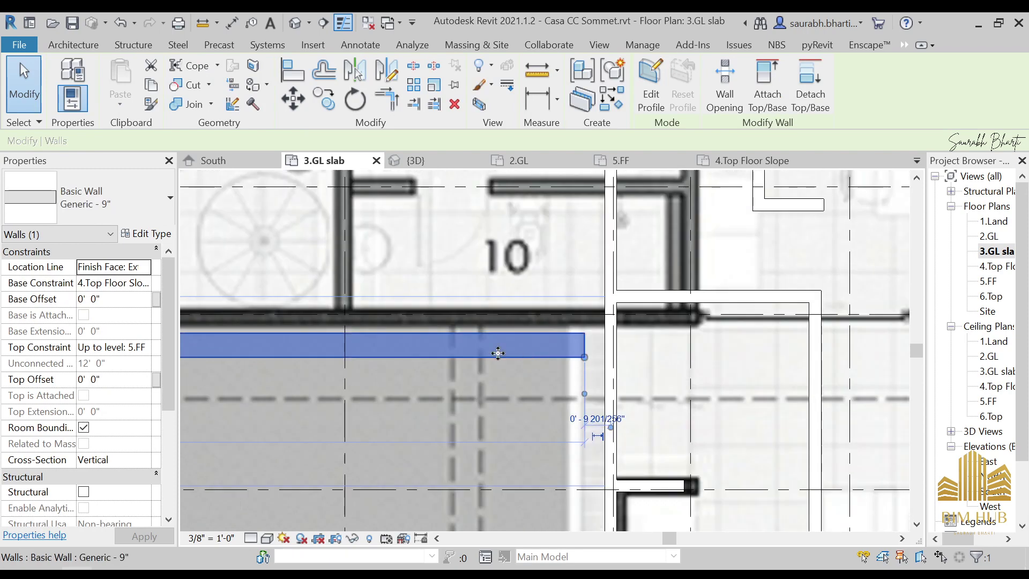
key(Escape)
scroll(498, 353, down, 5)
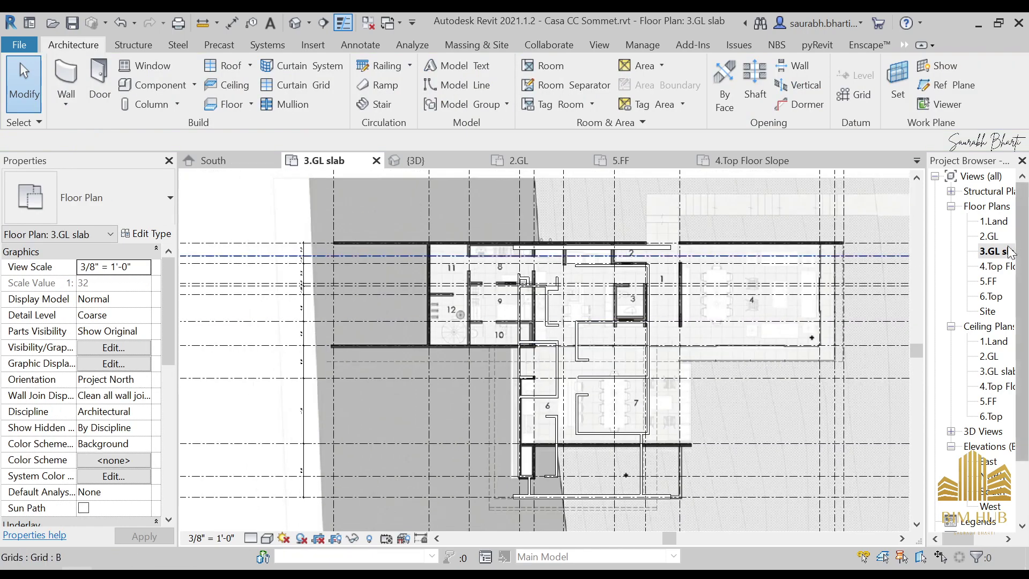
Step: Copy the Plan Ground.jpg image from the 3.GL slab plan and paste it into the 2.GL floor plan aligned to the same place
scroll(532, 257, down, 2)
click(430, 220)
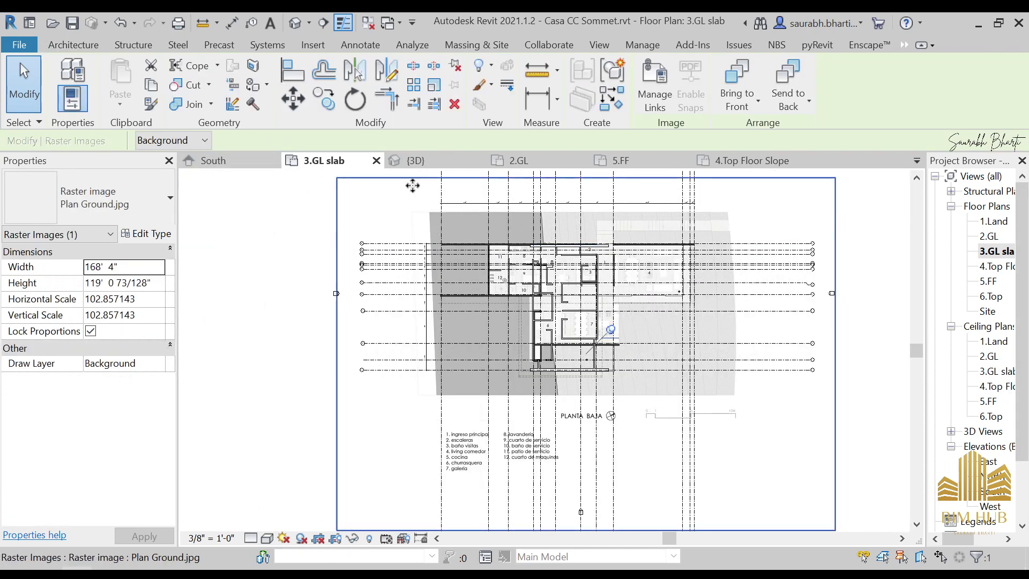
click(151, 85)
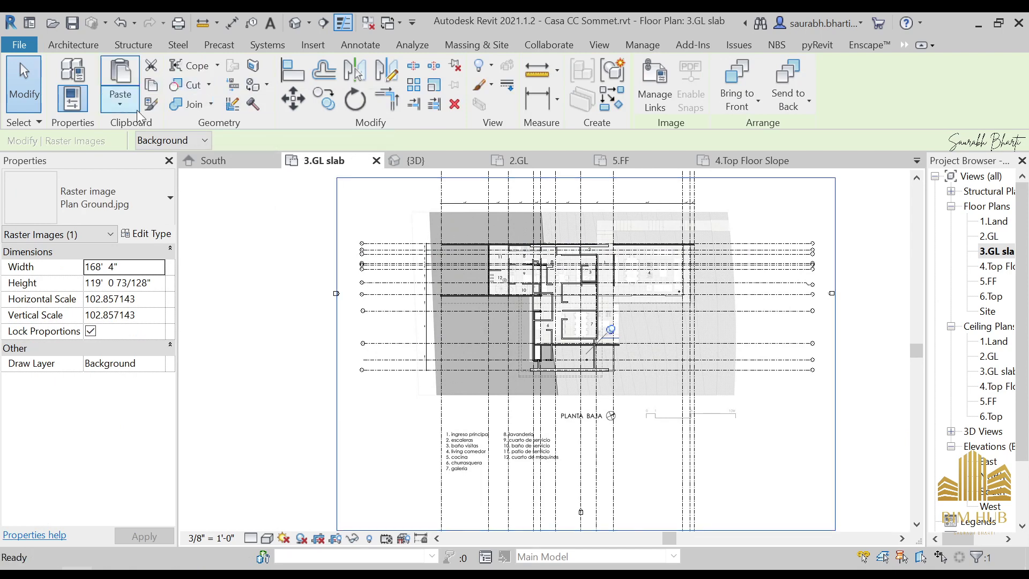
double_click(989, 238)
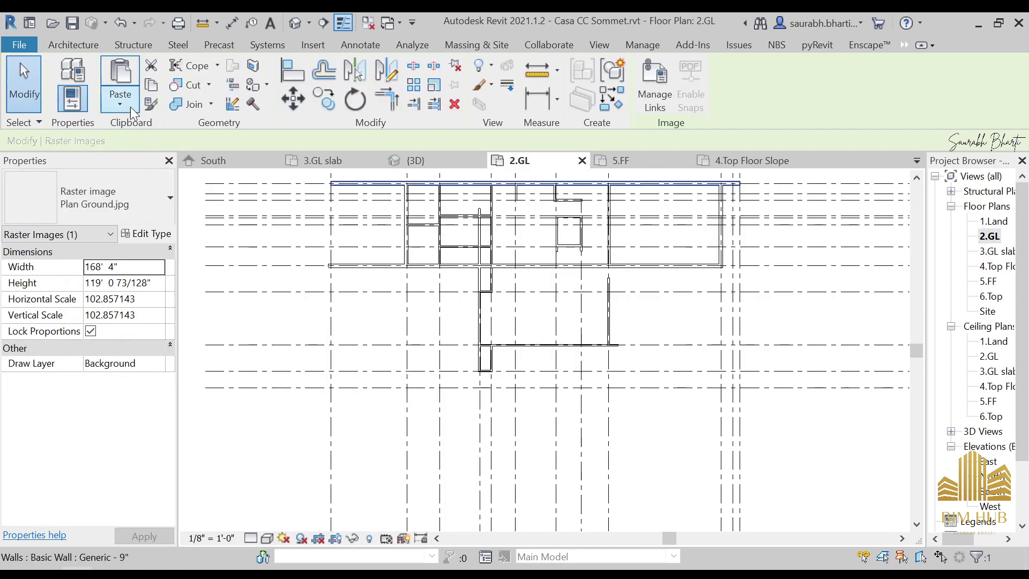
click(128, 106)
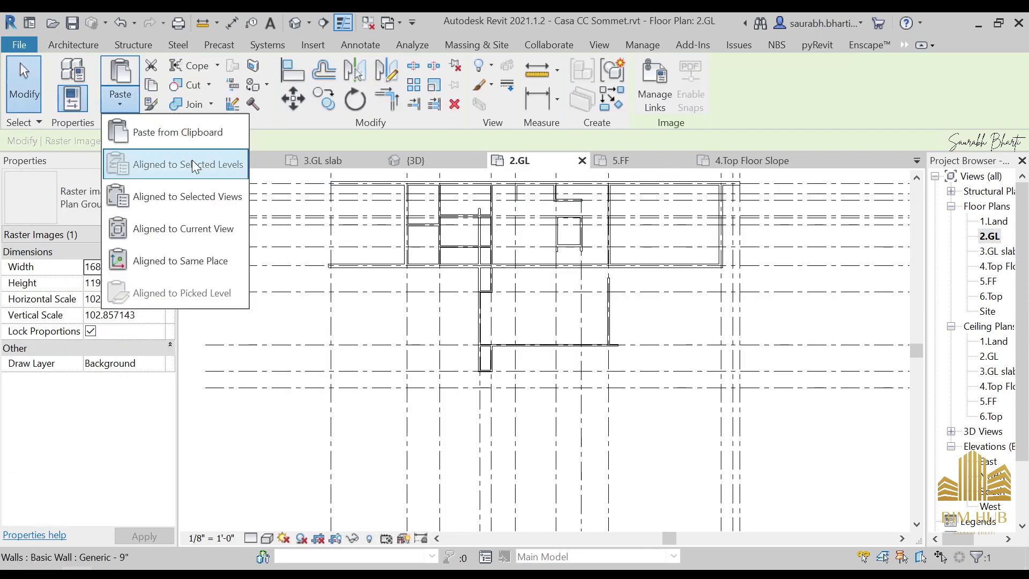
click(205, 268)
scroll(498, 346, down, 2)
key(Escape)
Step: Try unpinning and deleting the Plan Ground.jpg image in the 3.GL slab floor plan, and undo the deletion
double_click(995, 251)
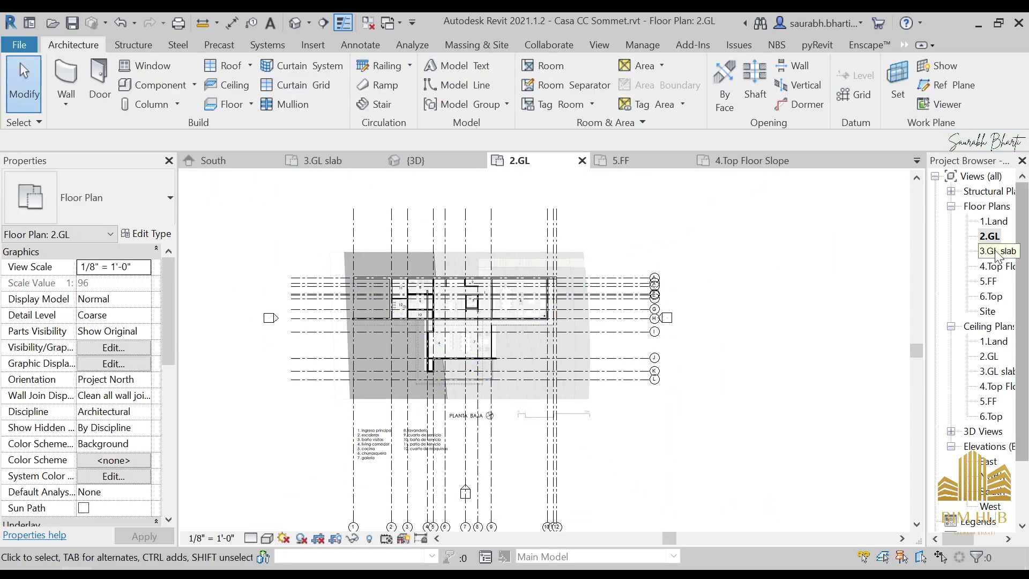
click(715, 217)
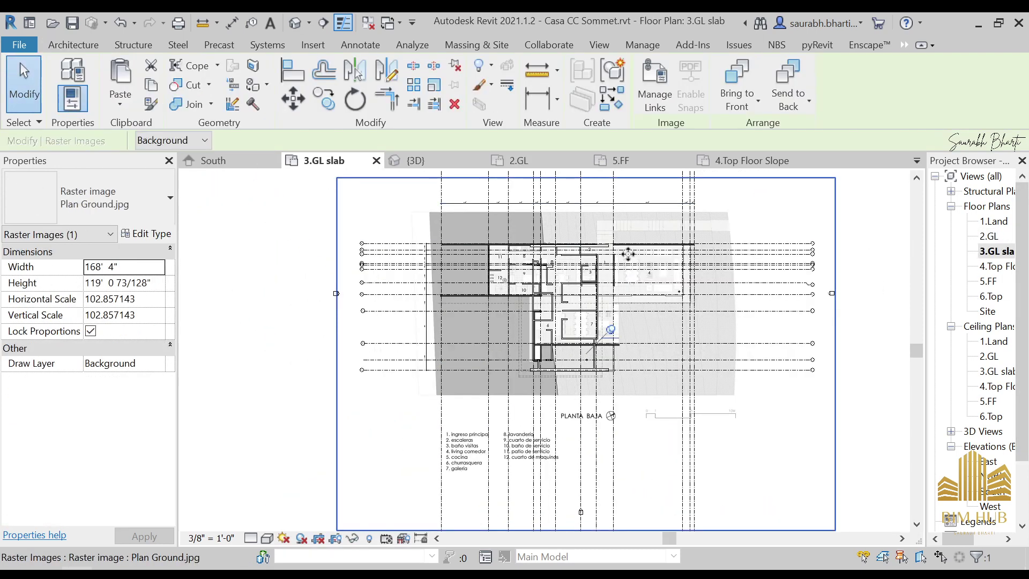
key(Delete)
key(Escape)
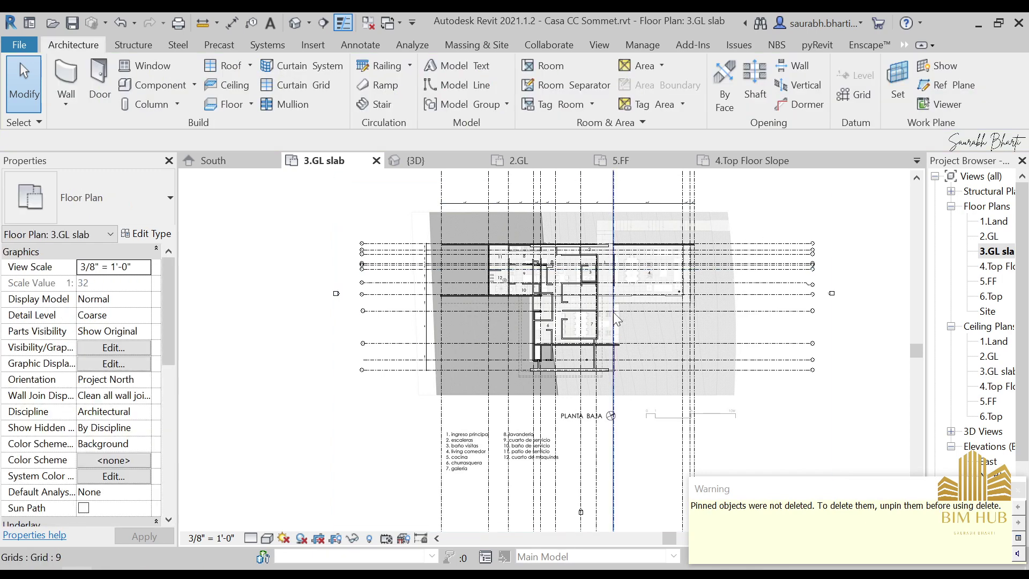
click(714, 225)
click(612, 330)
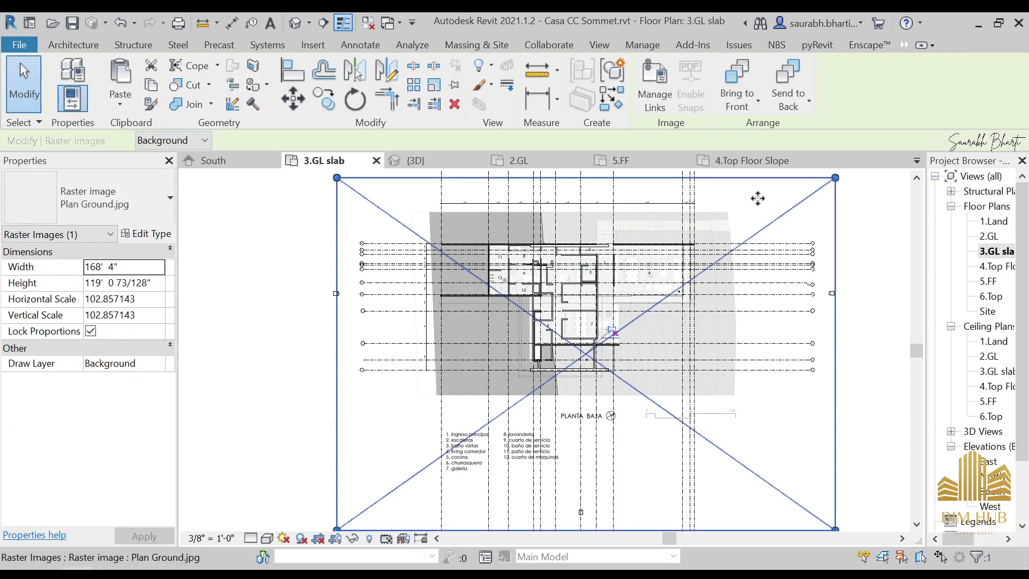
key(Delete)
scroll(531, 247, up, 3)
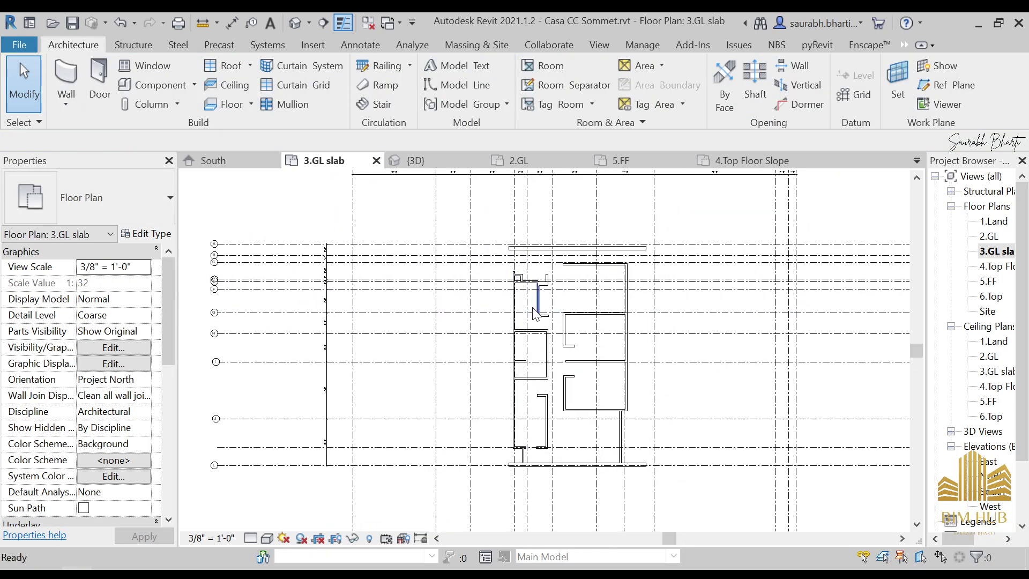
scroll(710, 264, down, 3)
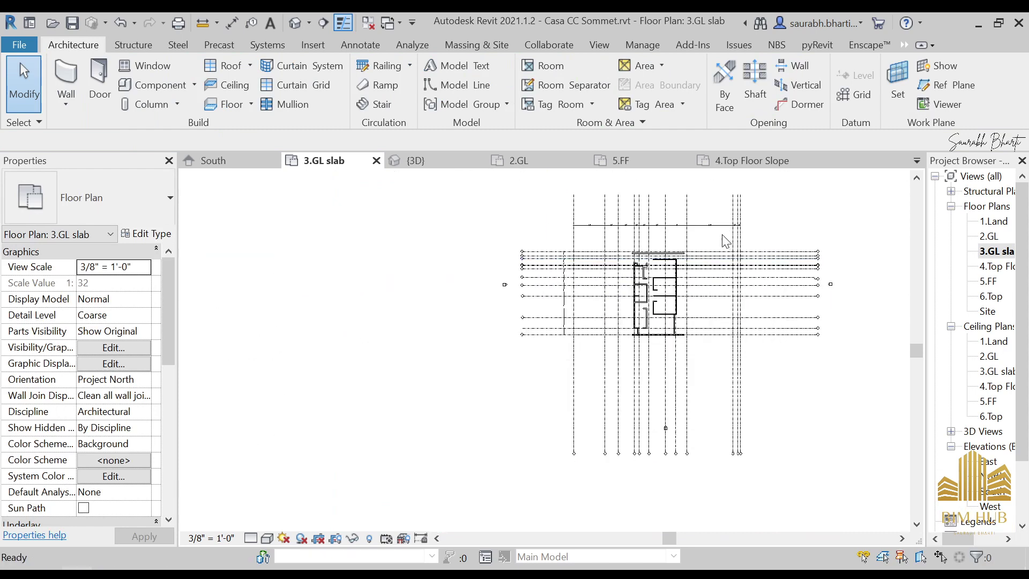
key(ctrl+z)
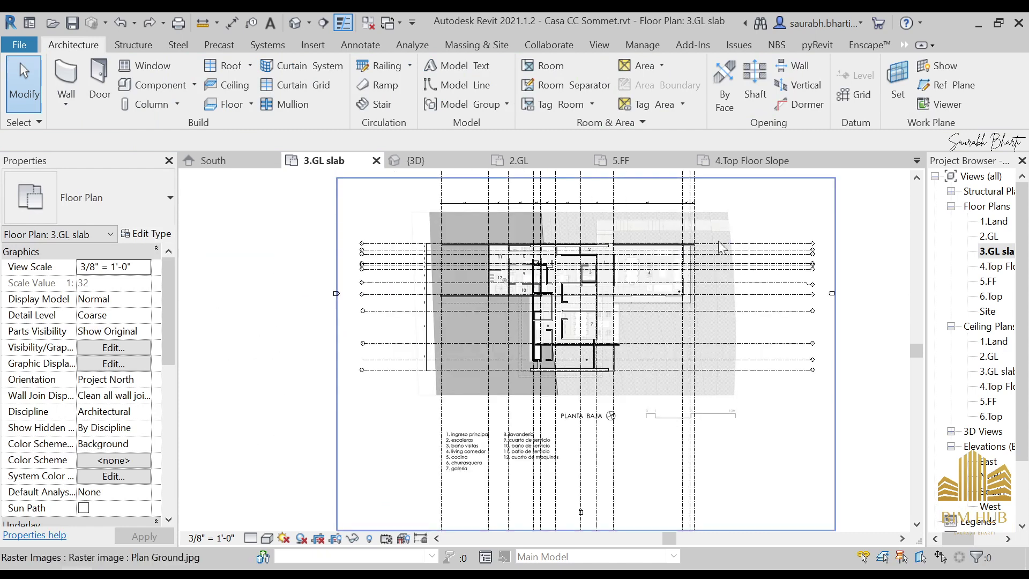
Step: Check the 4.Top Floor Slope plan, and copy the planta_First Floor.jpg image from the 5.FF floor plan to the clipboard
double_click(997, 266)
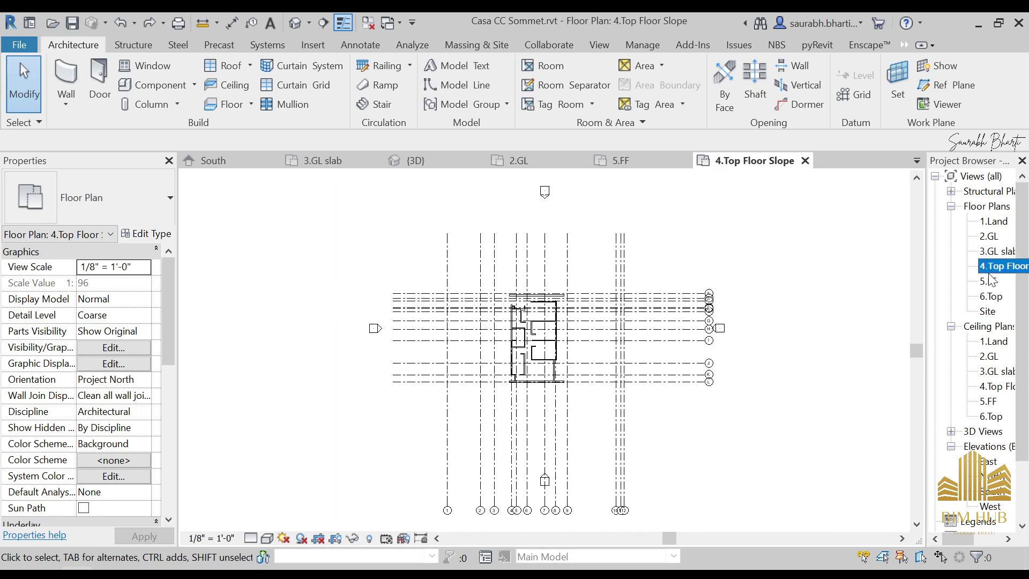
scroll(541, 316, up, 5)
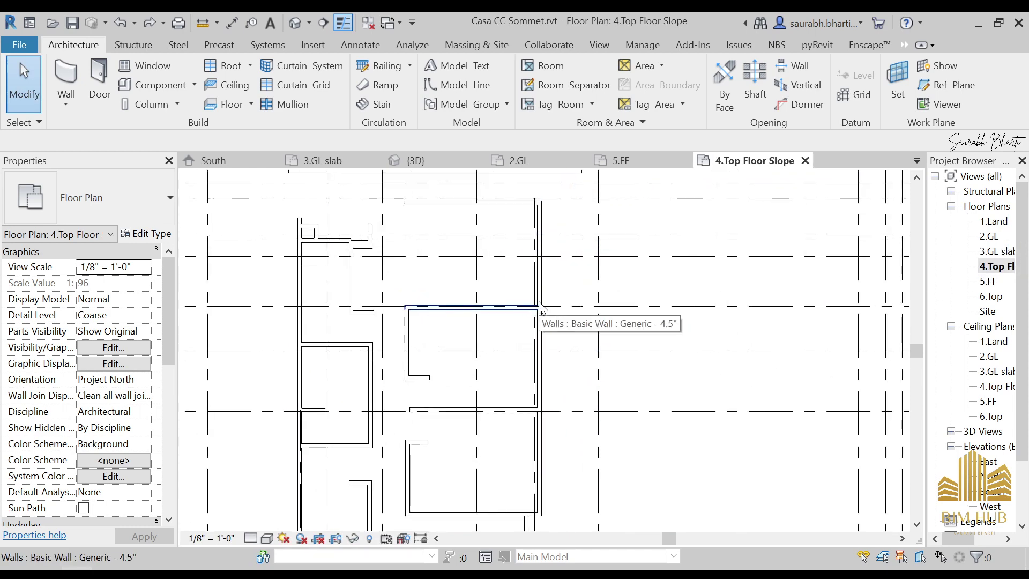
double_click(988, 282)
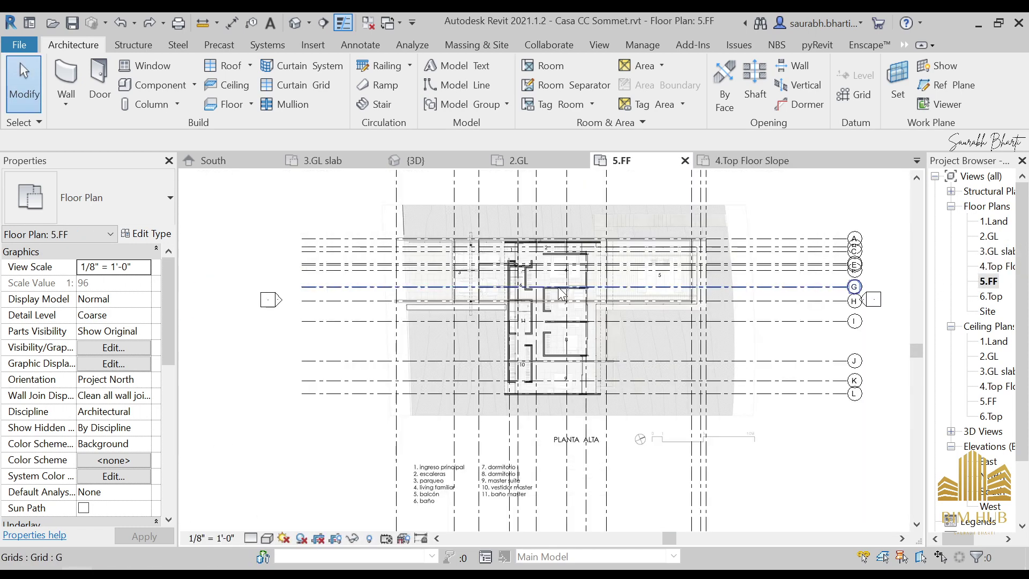
click(658, 226)
scroll(658, 226, down, 2)
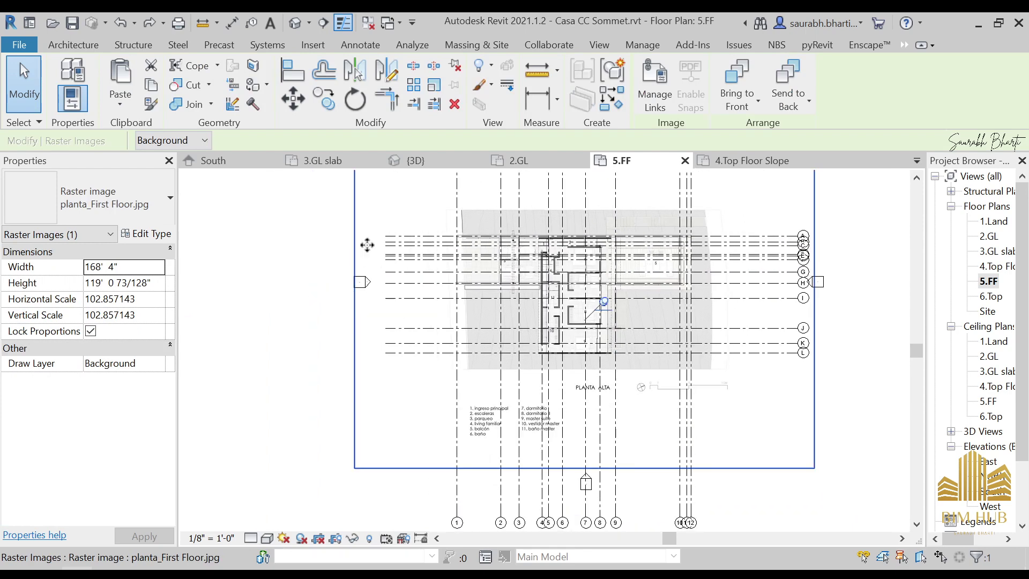
click(159, 86)
click(129, 100)
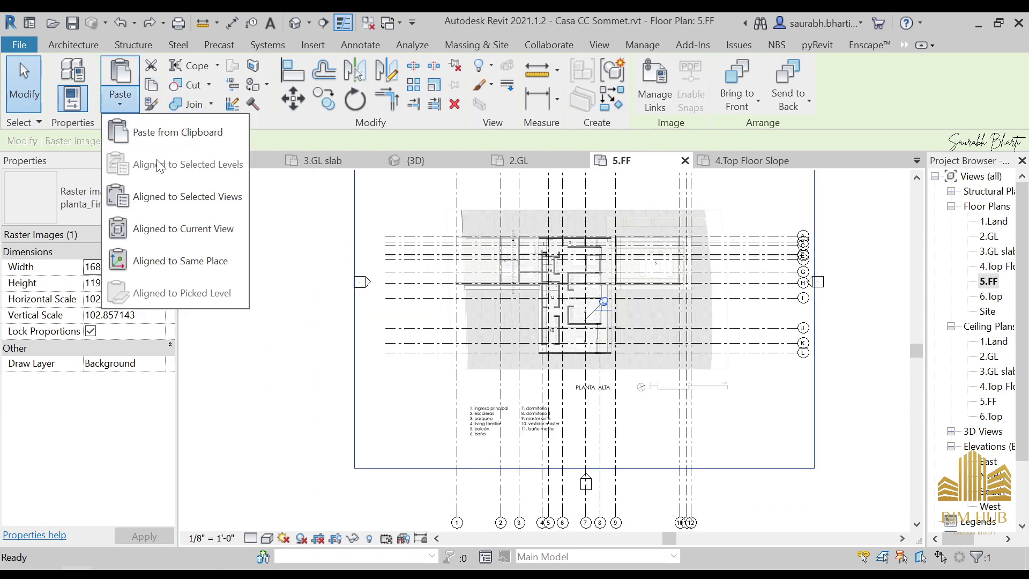
click(1015, 222)
Step: Paste the copied planta_First Floor.jpg image into the 4.Top Floor Slope floor plan, aligned to the same place
double_click(996, 267)
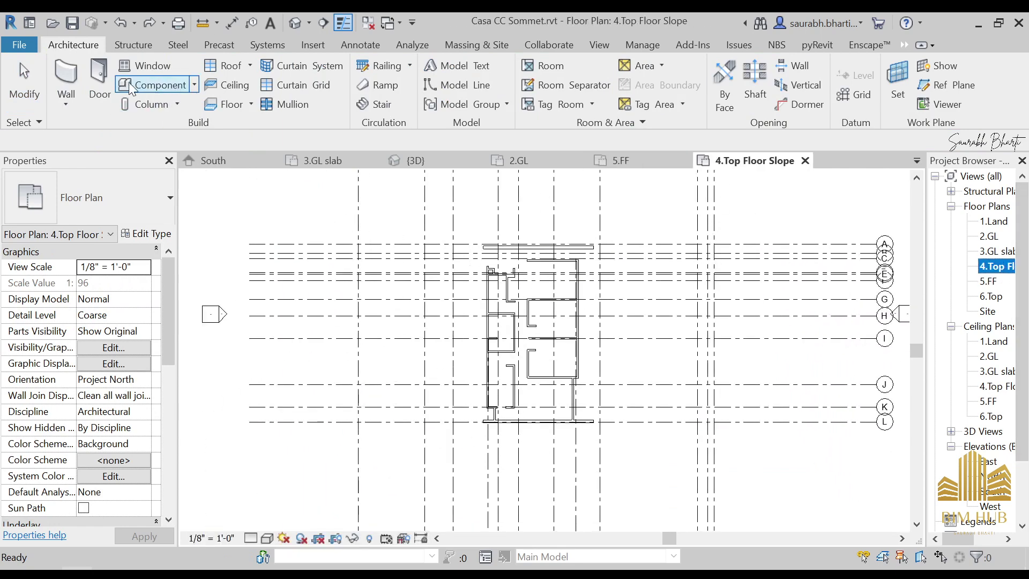
click(905, 45)
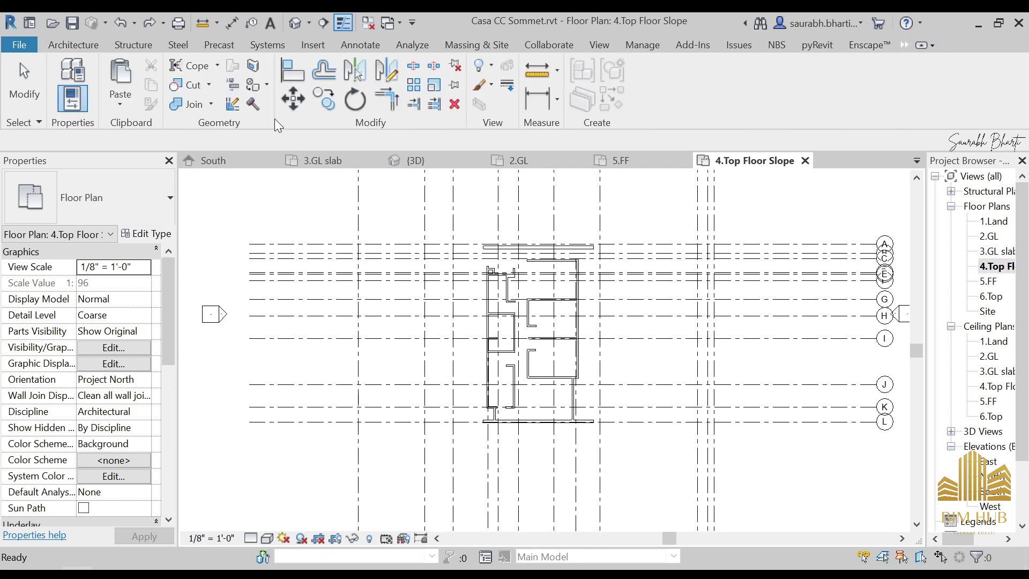
click(134, 101)
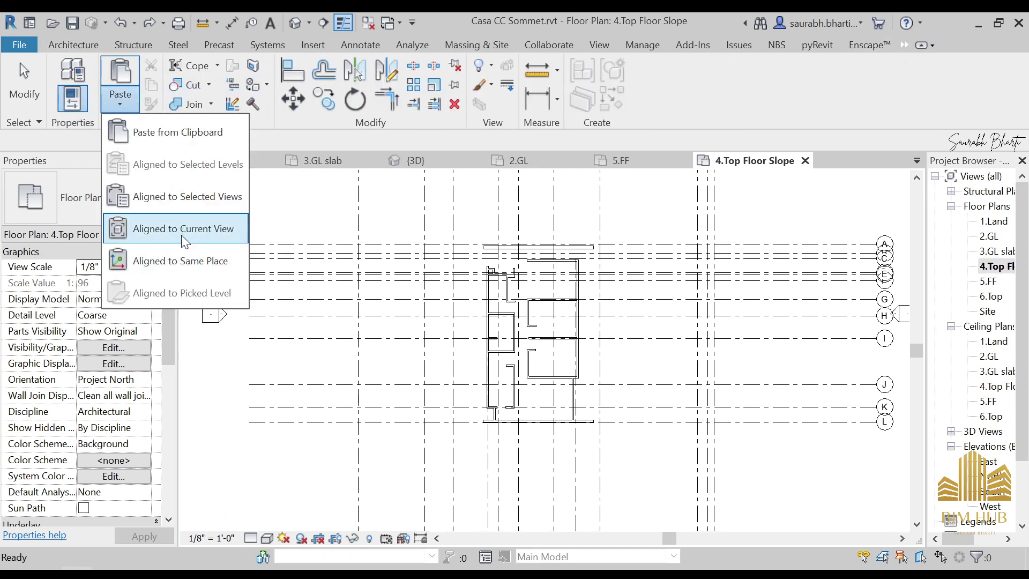
click(186, 262)
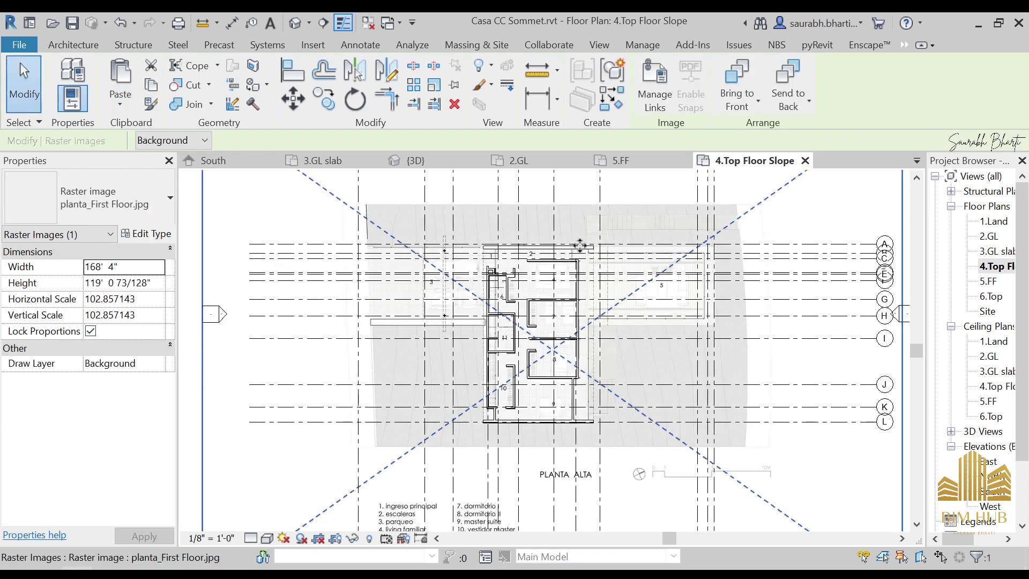
key(Escape)
Step: Pin the planta_First Floor.jpg image in the 4.Top Floor Slope plan, and check the Plan Ground.jpg image in the 2.GL floor plan
scroll(572, 236, down, 3)
click(662, 220)
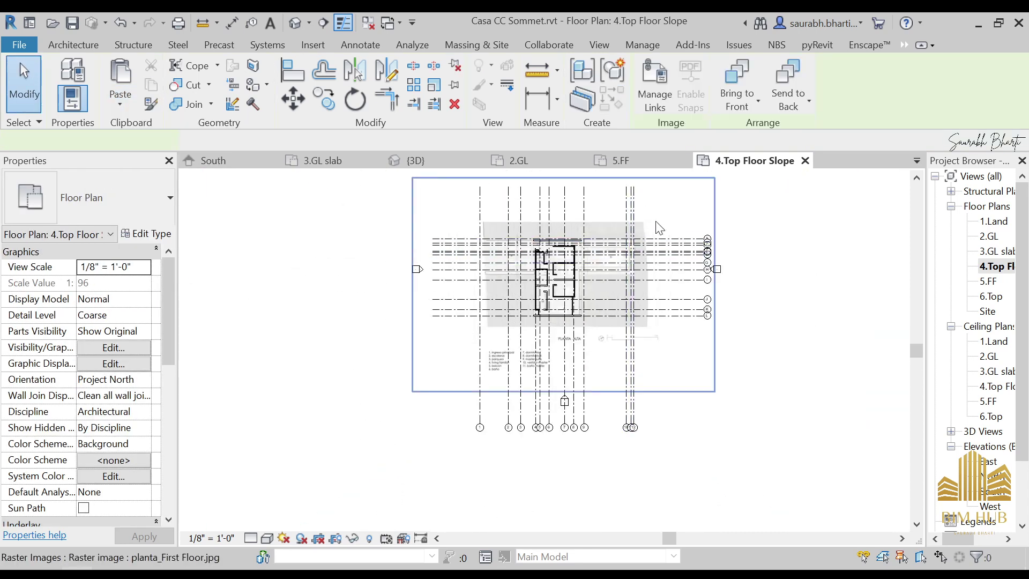
click(454, 86)
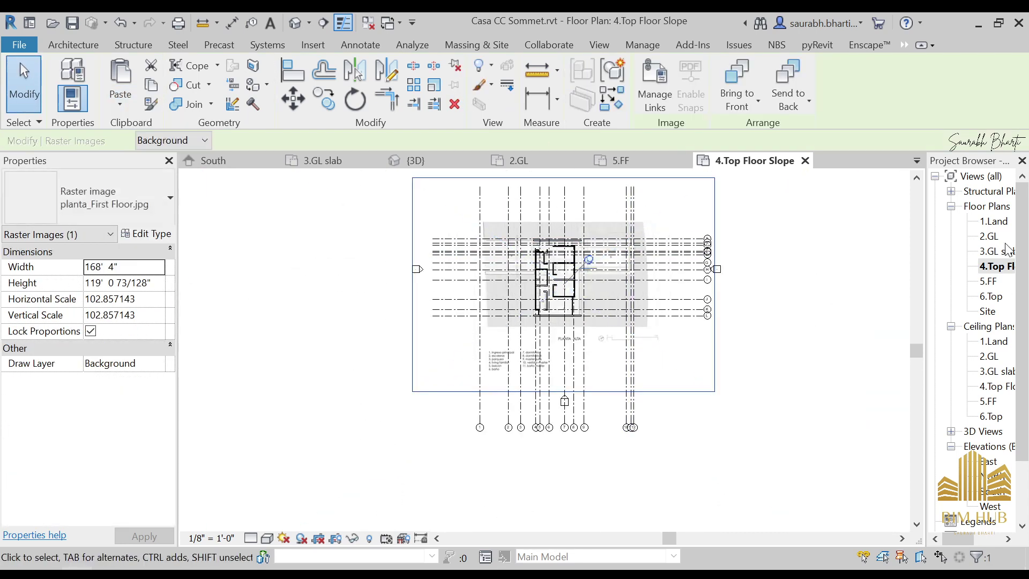
double_click(988, 237)
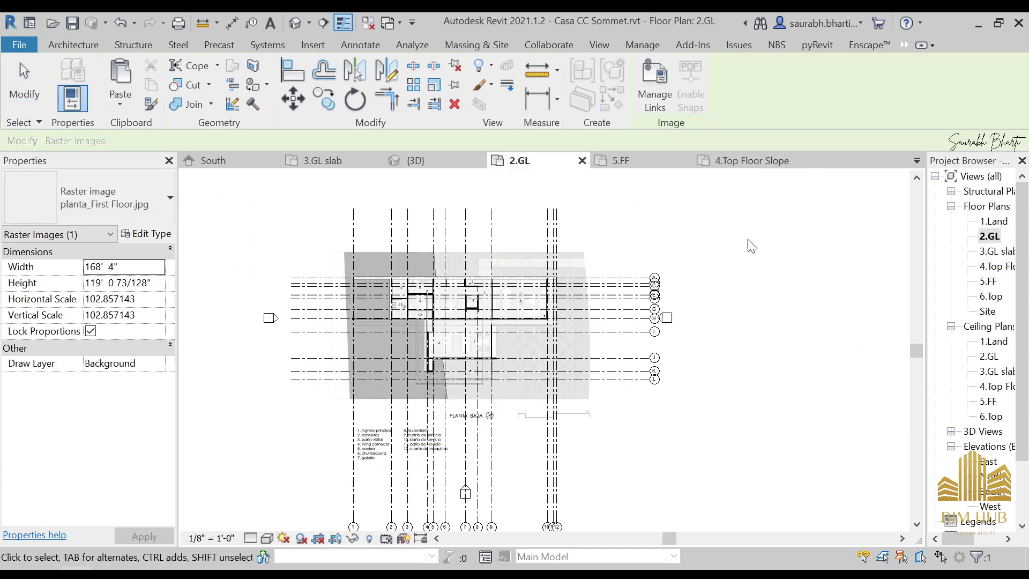
click(597, 225)
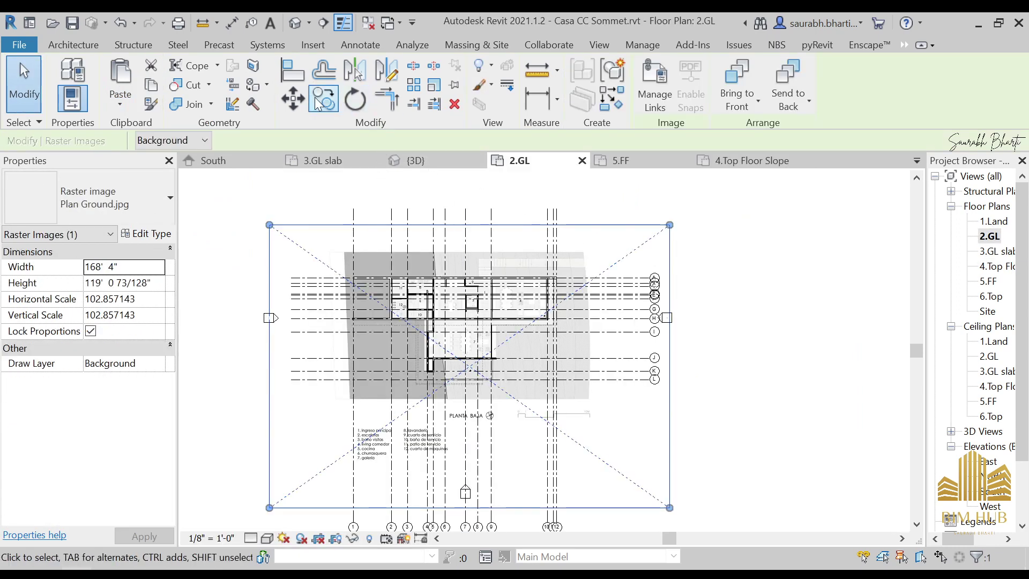
click(709, 276)
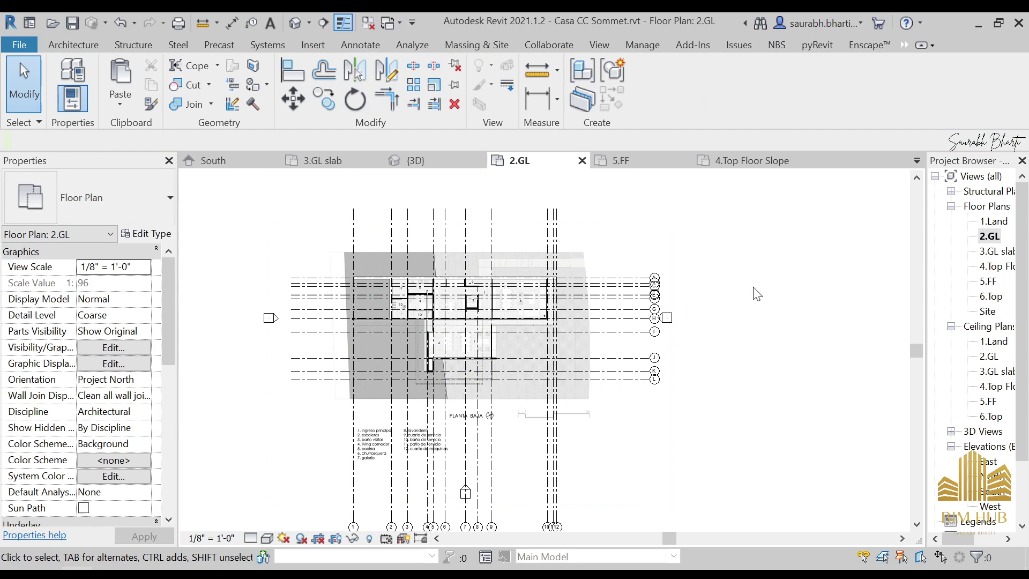
scroll(461, 308, up, 5)
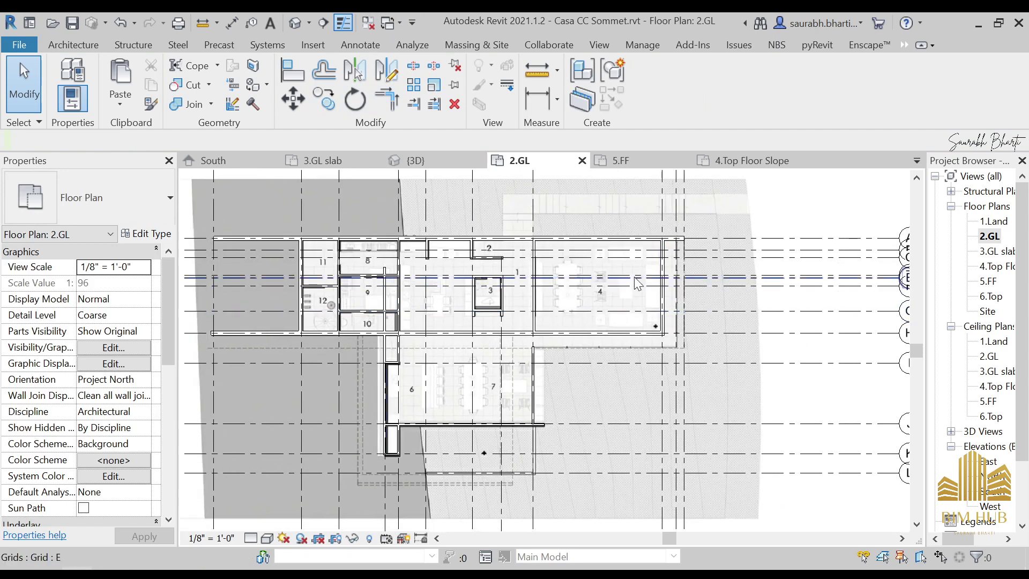
Step: Start a floor boundary sketch in the 3.GL slab floor plan with the Generic - 12" floor type
double_click(995, 251)
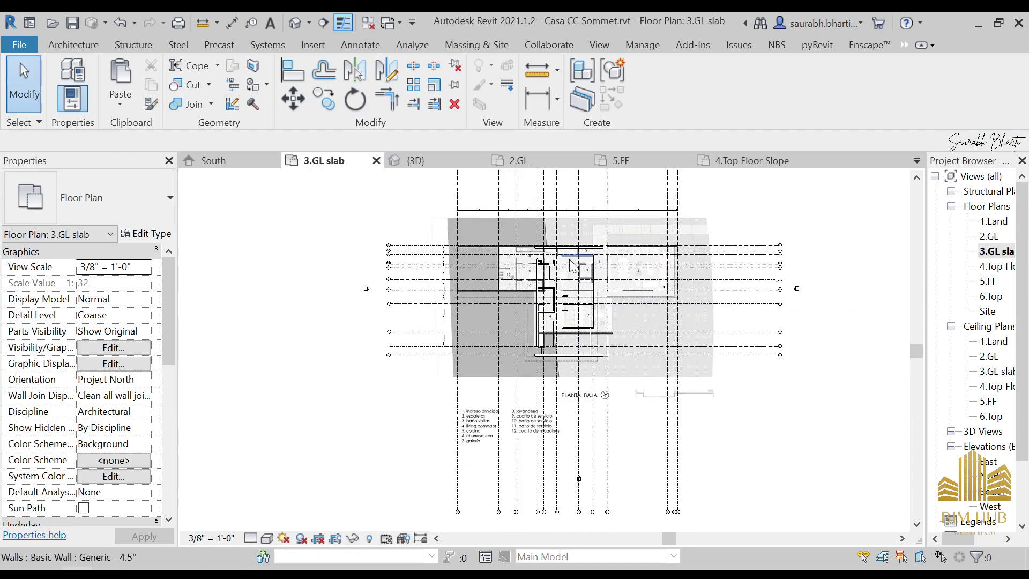
scroll(694, 278, up, 4)
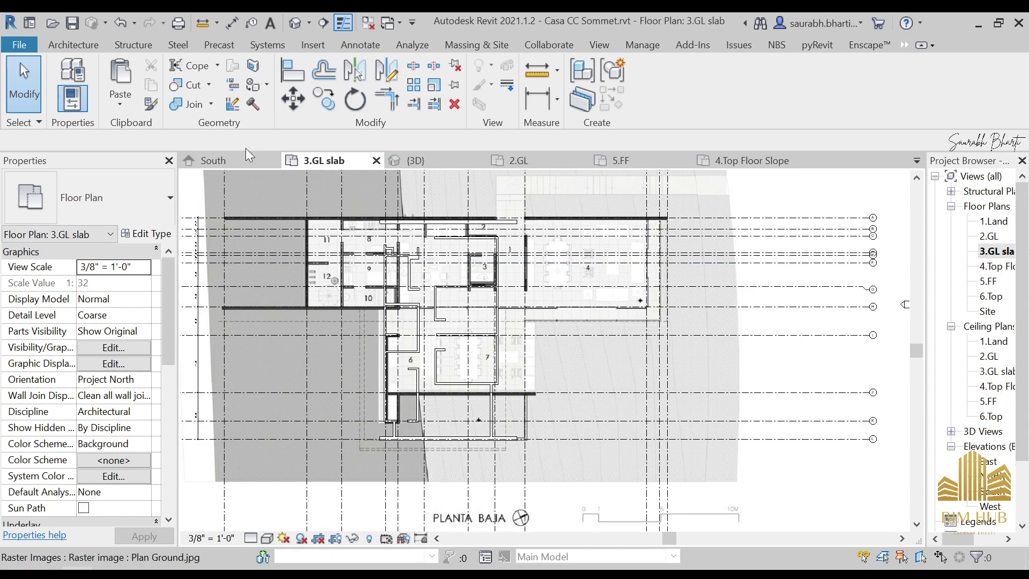
click(89, 45)
click(227, 102)
click(119, 204)
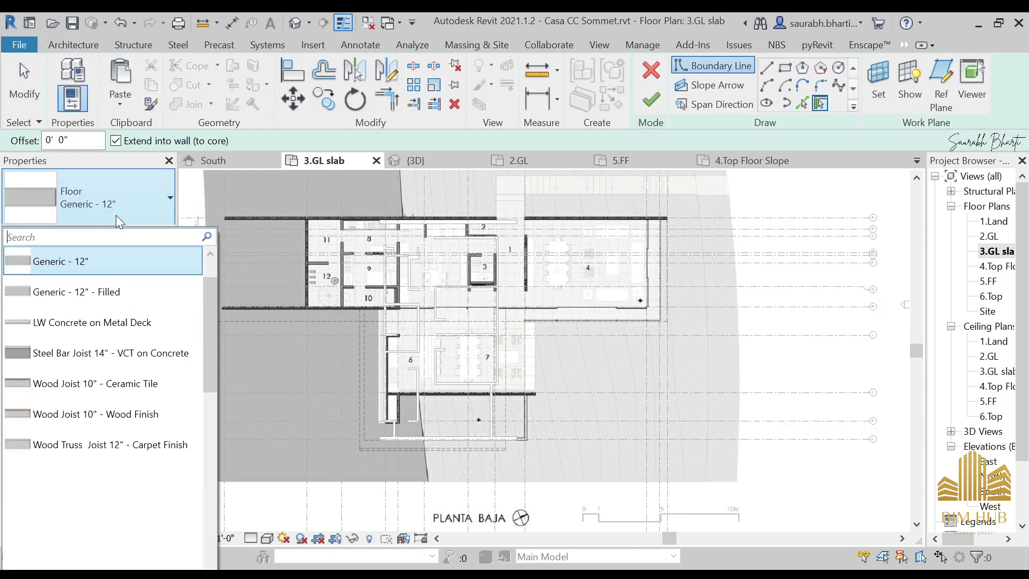
click(130, 205)
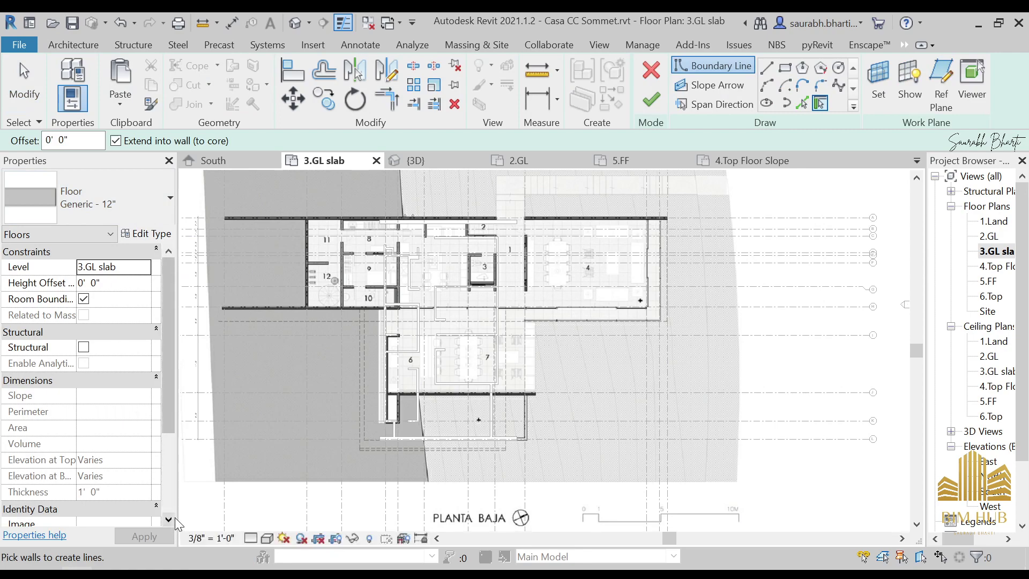
Step: Examine the slab edges and overhangs of the house in the side.jpg and side wooden.jpg reference photos in the Photos app
key(alt+Tab)
click(785, 200)
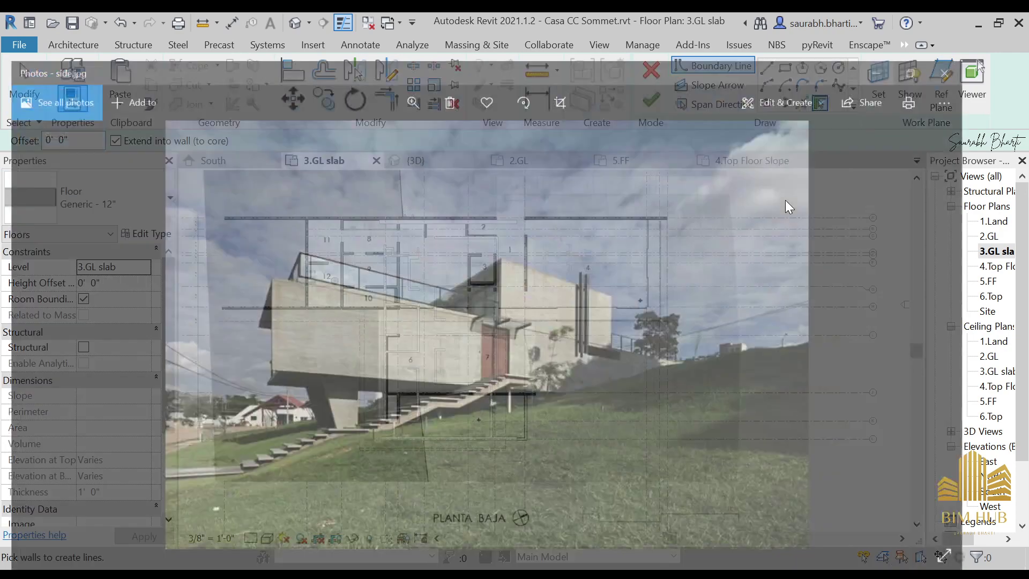
key(Right)
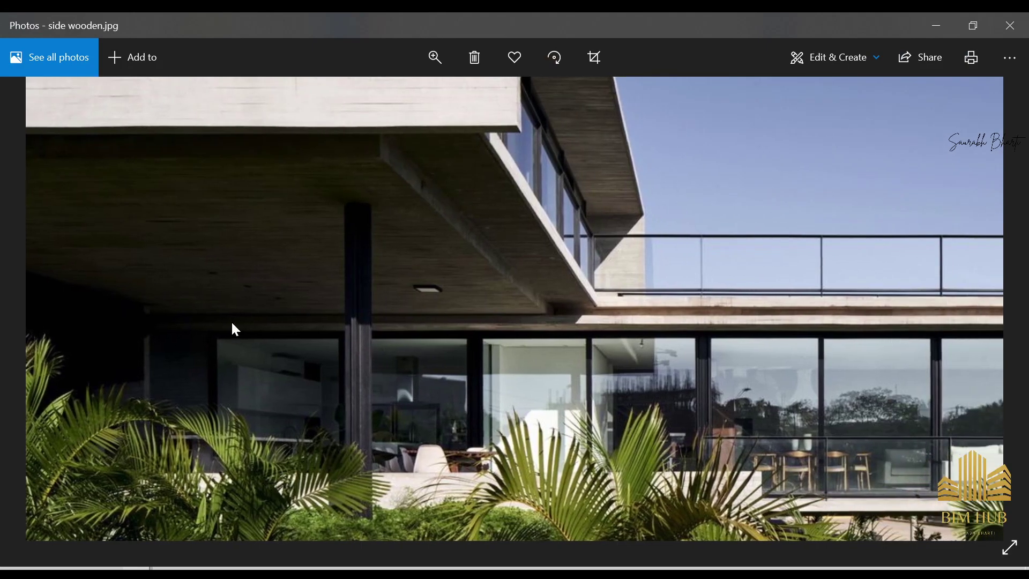
click(937, 26)
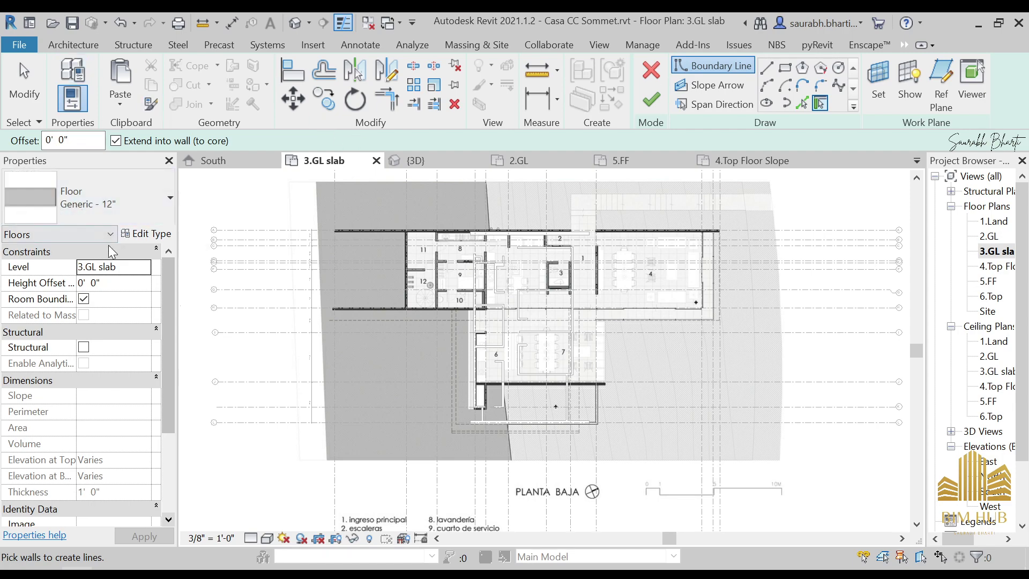
Step: Duplicate the floor type as Generic - 6" and set its structure layer thickness to 6"
click(140, 234)
click(860, 135)
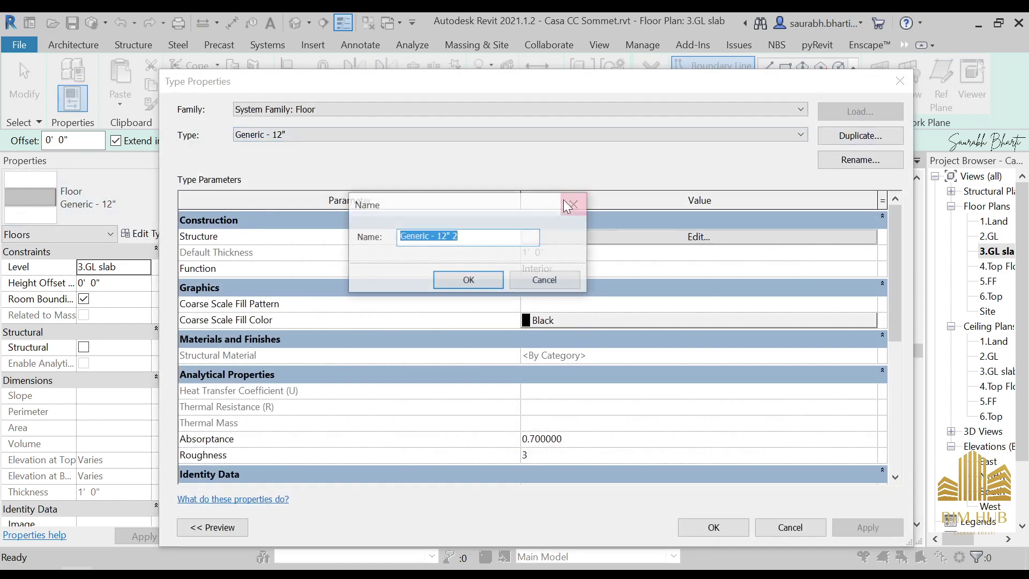
click(471, 246)
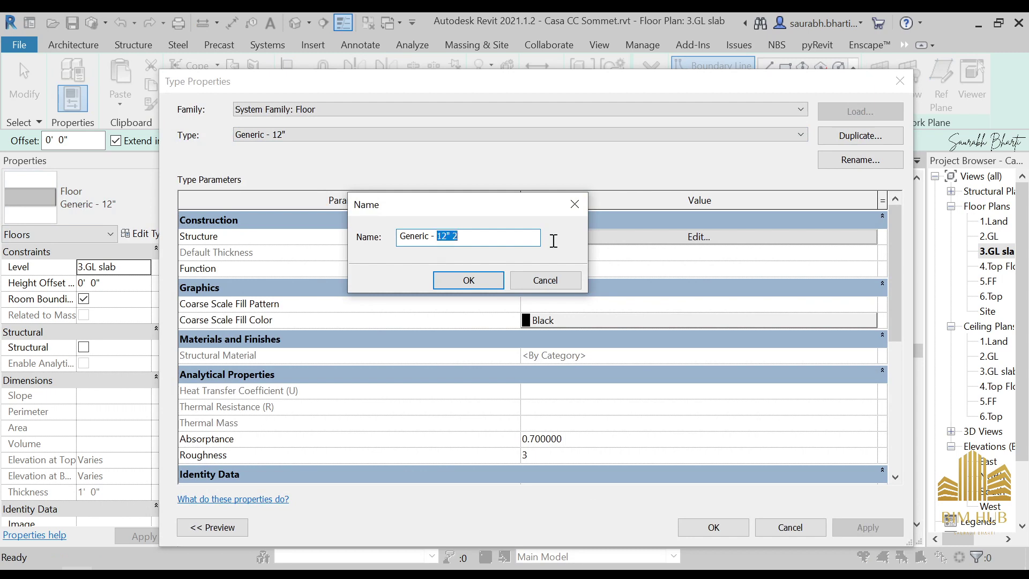
key(Return)
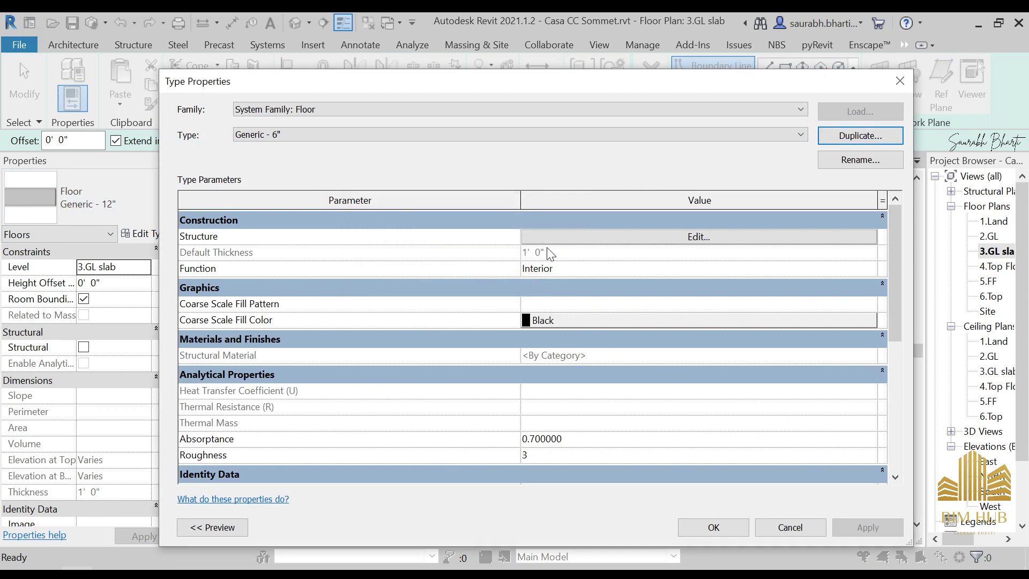
click(632, 239)
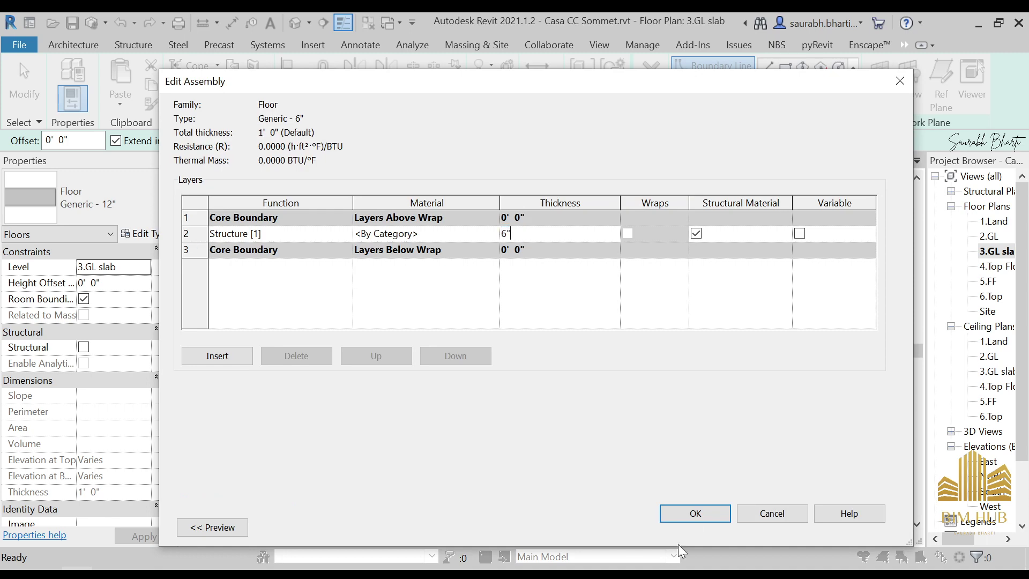
click(695, 513)
scroll(590, 406, down, 2)
click(713, 527)
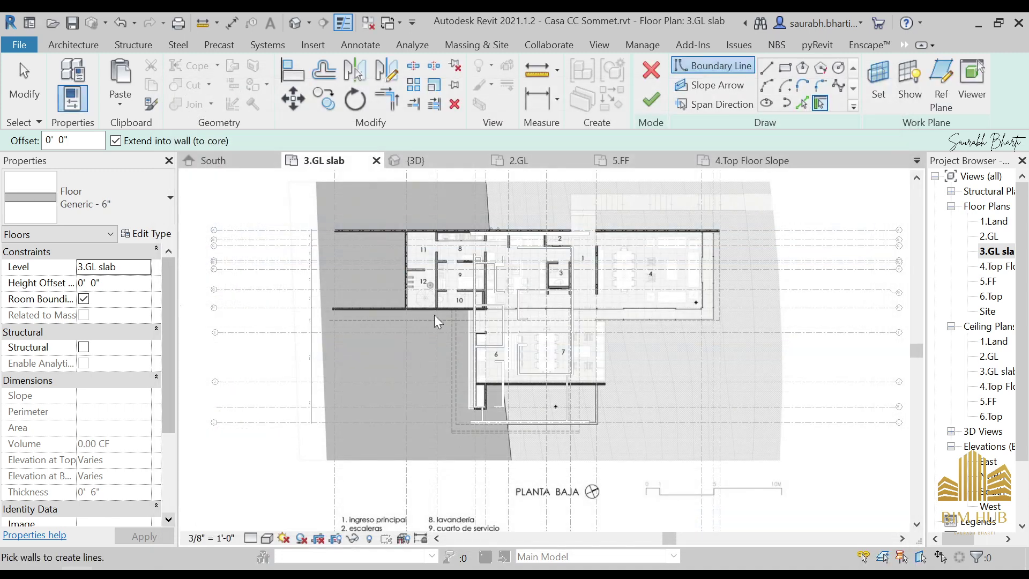
Step: Sketch a rectangular floor boundary about 65' 7" long from the outer wall corner at room 11 to the intersection of grids H and 10
click(785, 67)
scroll(429, 231, up, 5)
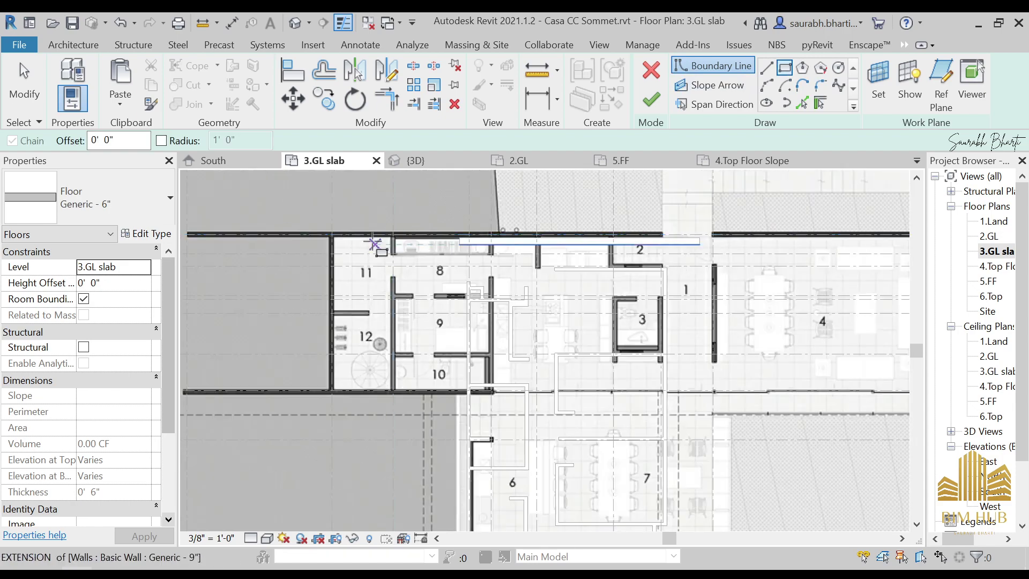
click(305, 228)
scroll(423, 405, down, 2)
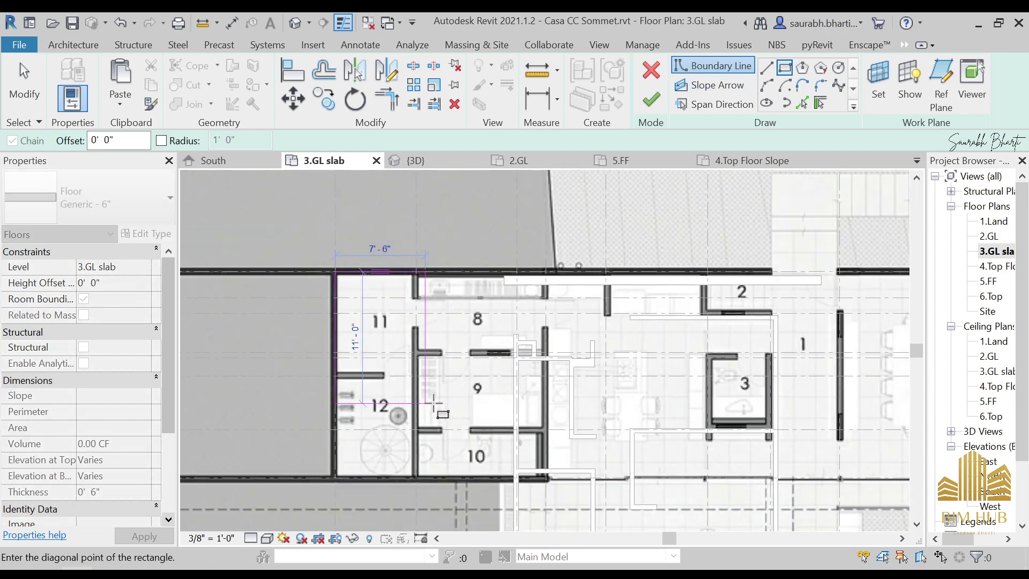
middle_drag(684, 432, 385, 351)
scroll(386, 351, down, 3)
scroll(697, 397, up, 5)
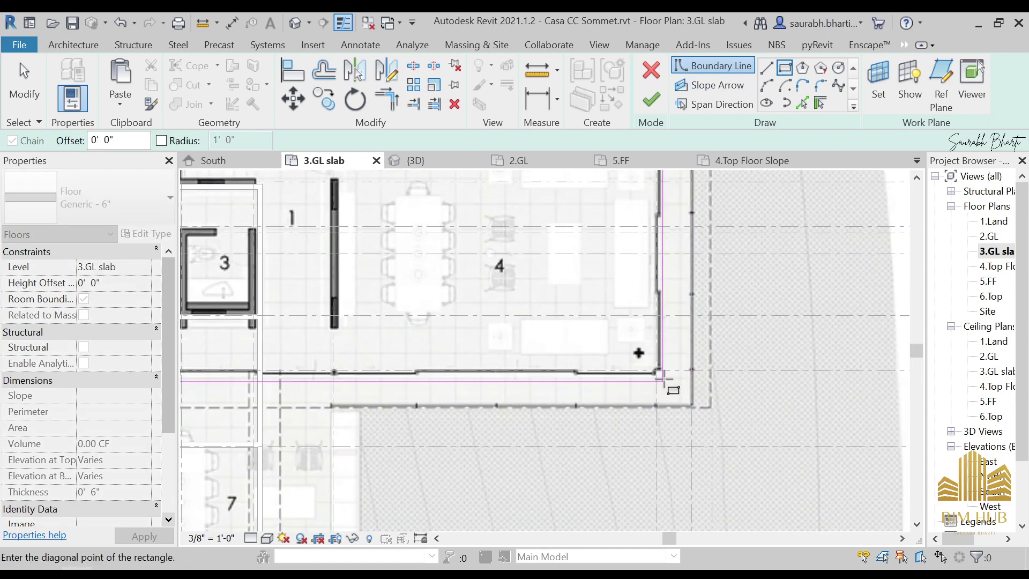
scroll(668, 366, up, 4)
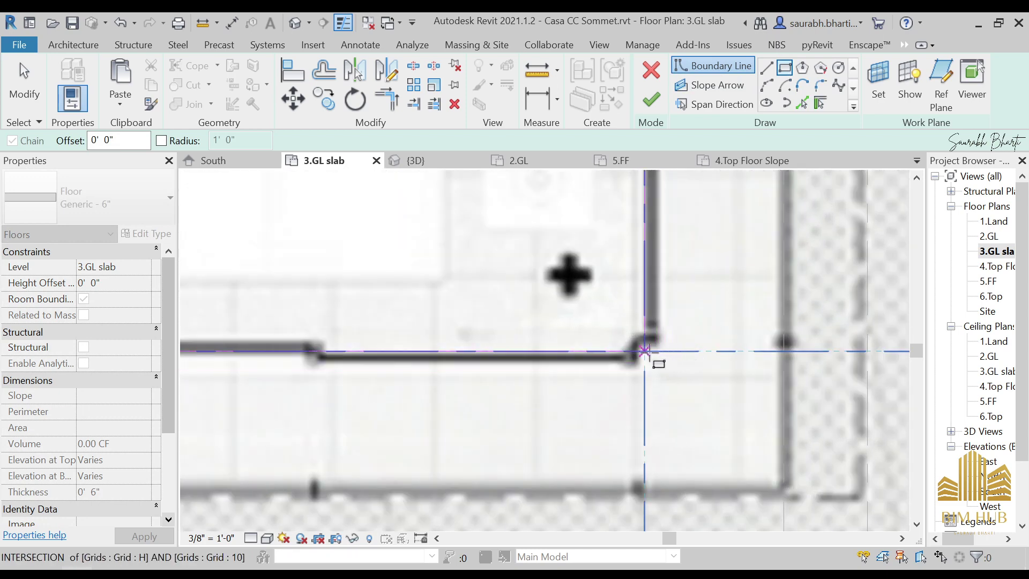
click(649, 351)
scroll(650, 352, down, 2)
key(Escape)
Step: Finish the floor sketch, attach the walls to the floor's bottom, and unjoin the elements that cannot stay joined
click(651, 99)
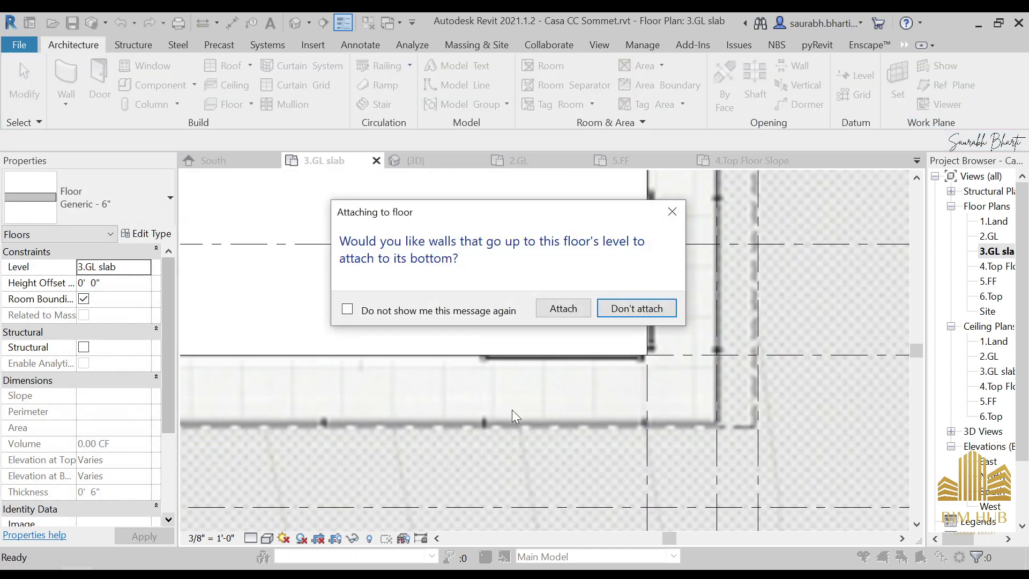
click(563, 308)
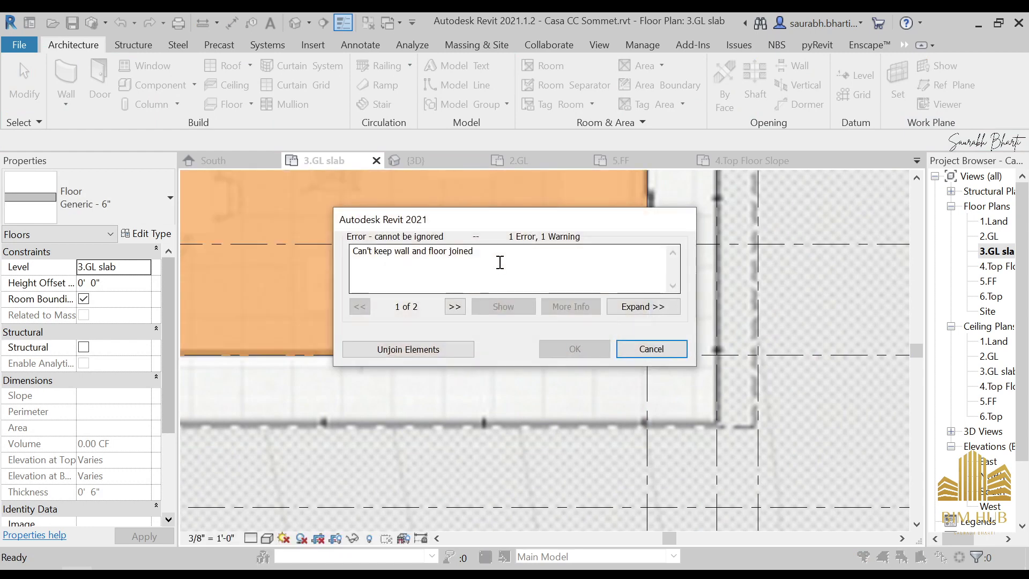
click(408, 349)
scroll(575, 251, down, 3)
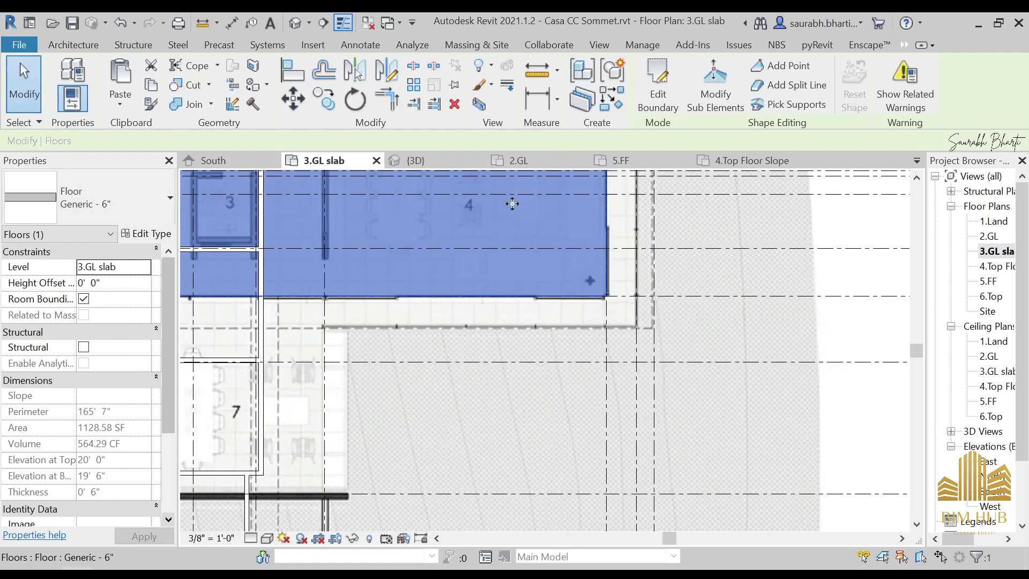
scroll(543, 236, down, 1)
Step: Inspect the new slab in the 3D view and compare its extent with the side wooden.jpg reference photo
click(295, 23)
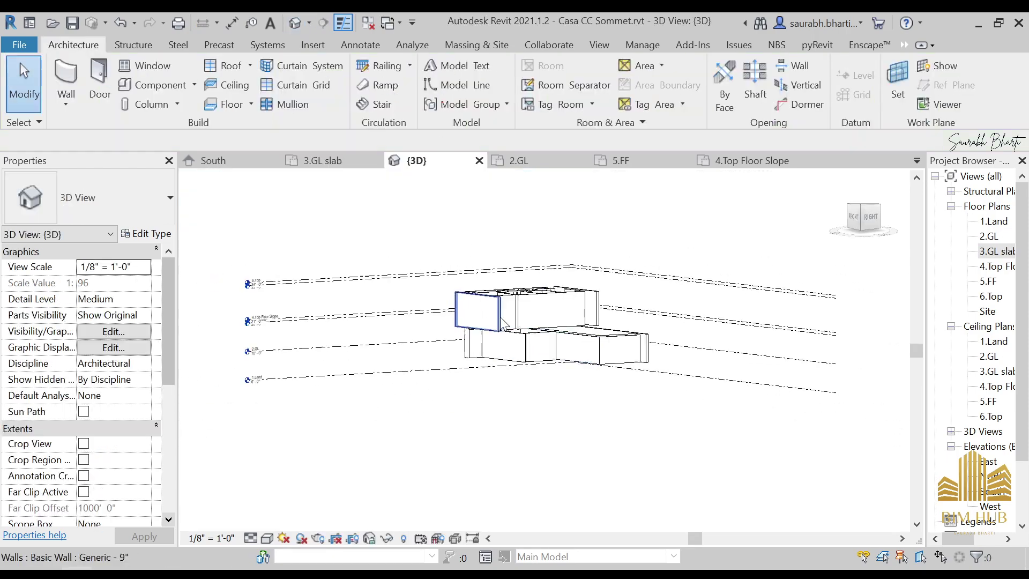
shift+middle_drag(536, 493, 598, 423)
mouse_move(148, 568)
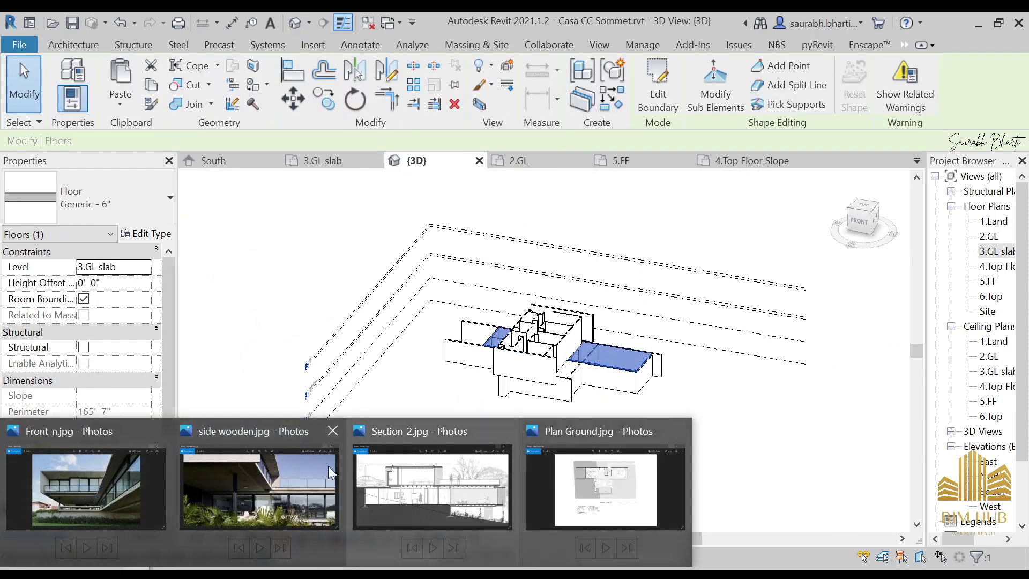
click(316, 482)
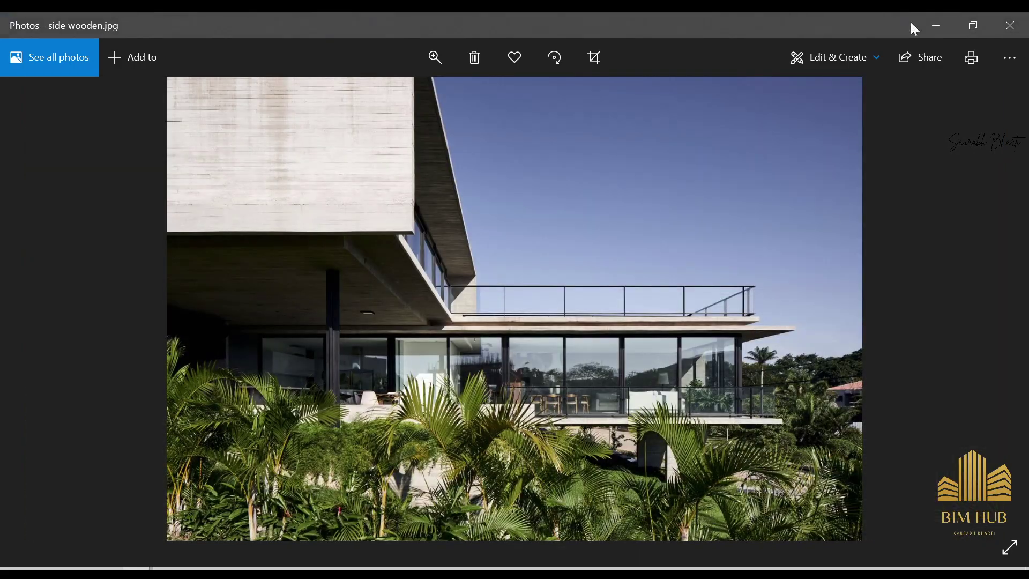
click(935, 25)
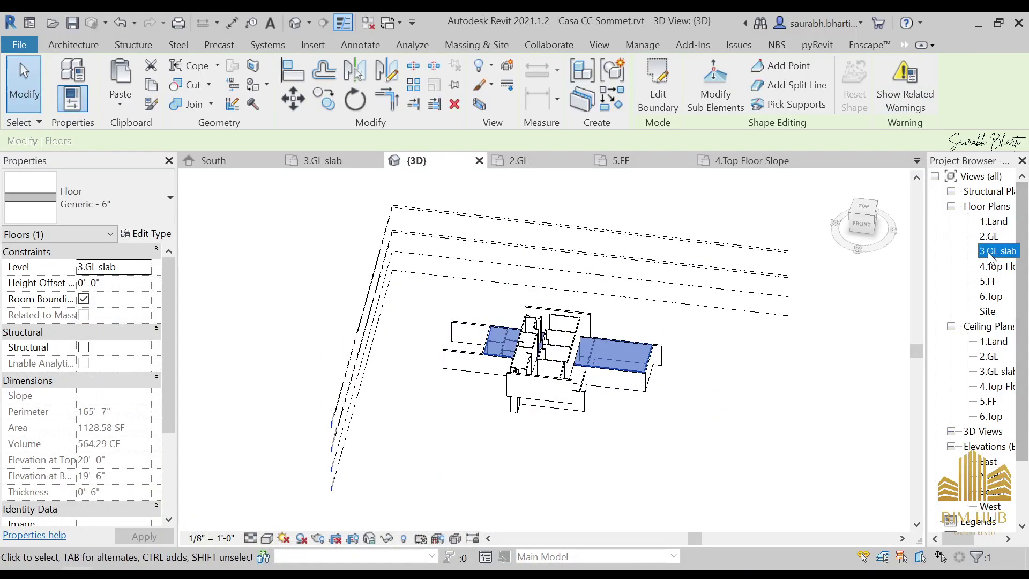
Step: Edit the slab boundary in the 3.GL slab plan, moving its edges below and beside room 4 out to the terrace outline, about 19' 10" deep
double_click(996, 251)
click(501, 233)
click(657, 86)
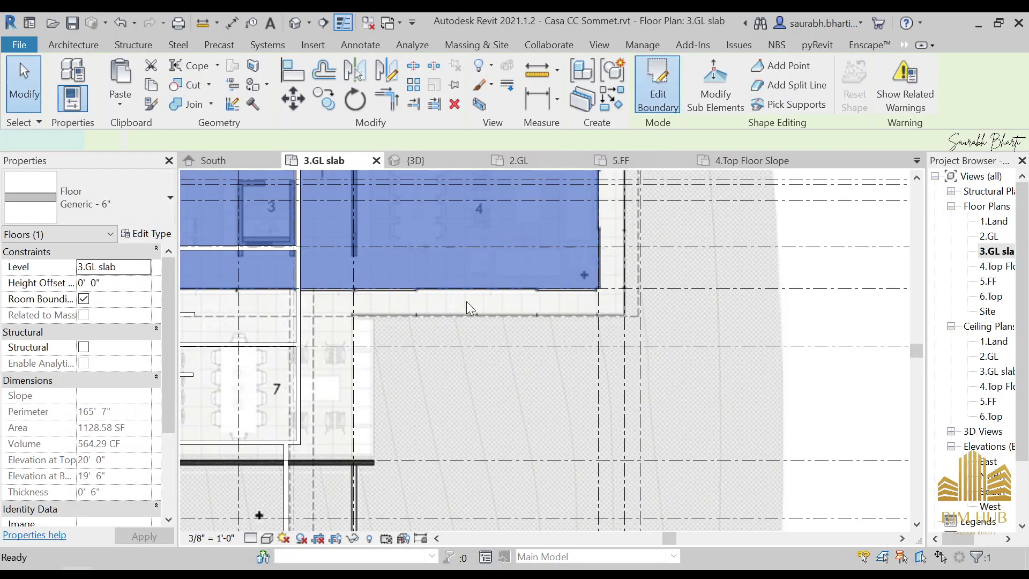
scroll(700, 354, down, 4)
scroll(701, 354, up, 3)
scroll(701, 354, up, 3)
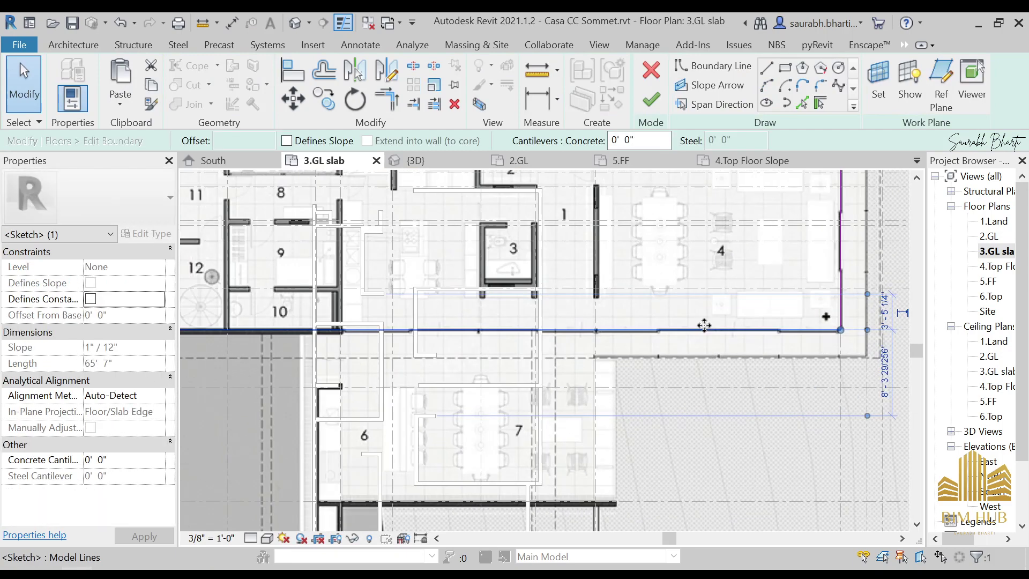
middle_drag(707, 356, 414, 451)
scroll(693, 321, up, 1)
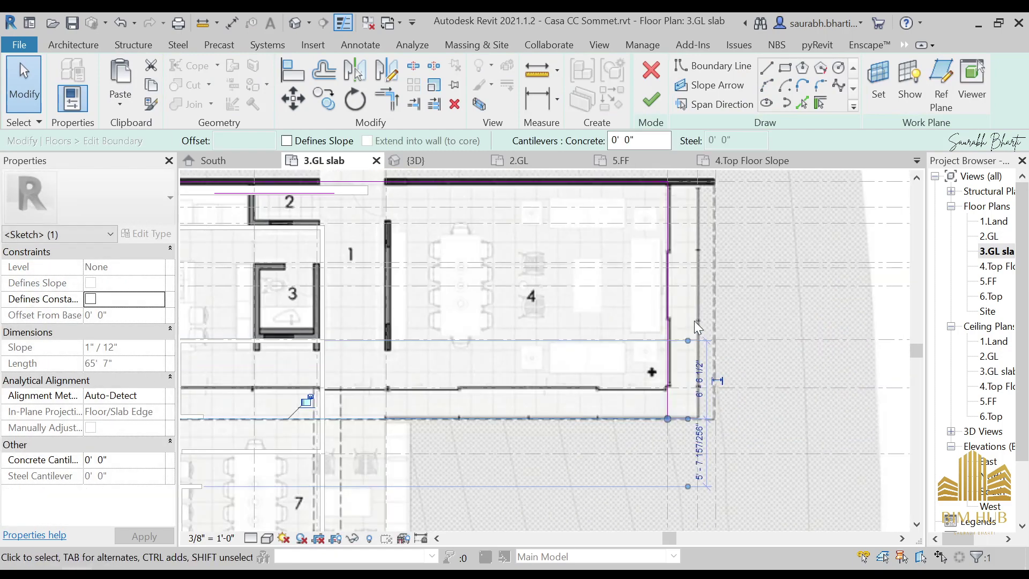
drag(669, 314, 699, 315)
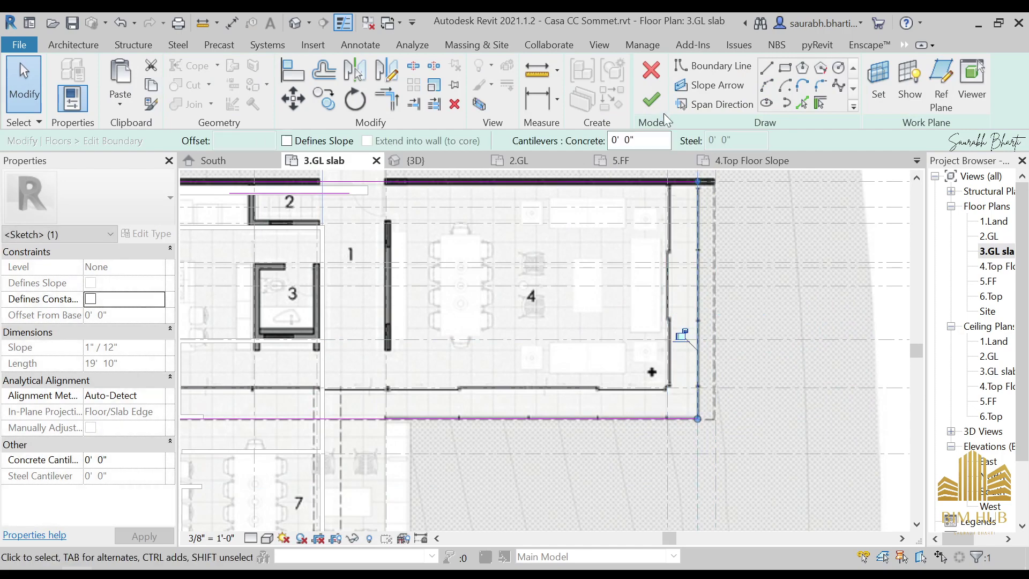
Step: Complete the boundary edit by attaching the walls to the slab and unjoining the conflicting elements, and view the enlarged slab in 3D
click(557, 306)
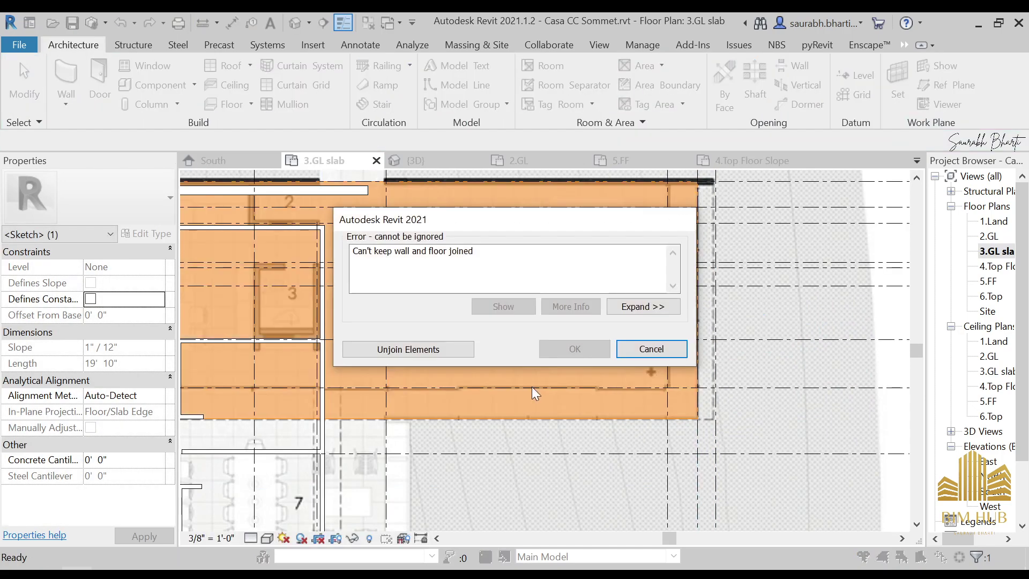
click(451, 349)
click(301, 22)
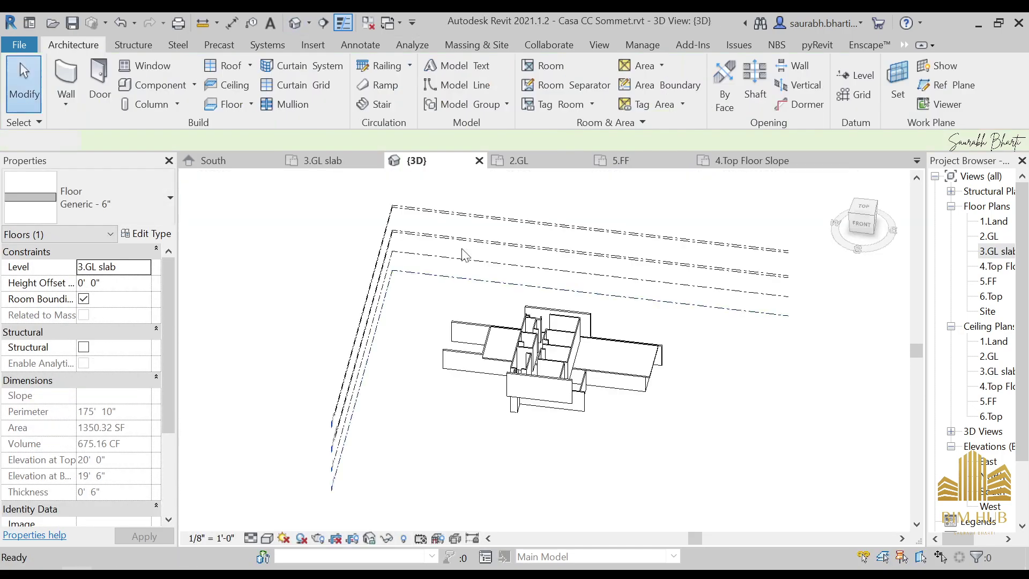
Step: Inspect the slab's outer end from the front in 3D and compare it with the side LEft.jpg reference photo
scroll(525, 332, down, 3)
shift+middle_drag(627, 370, 654, 306)
scroll(611, 294, up, 3)
scroll(615, 300, up, 5)
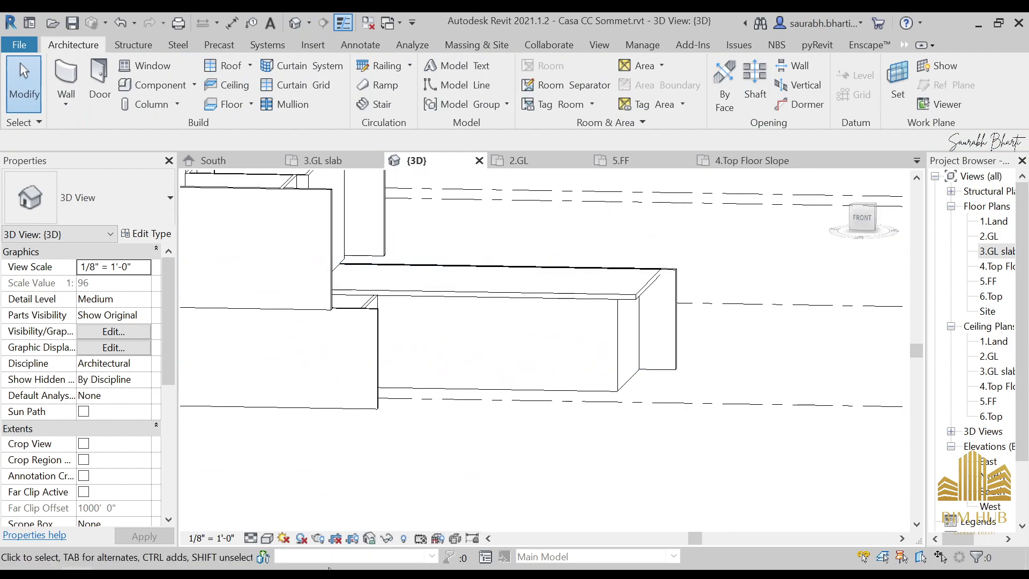
click(300, 514)
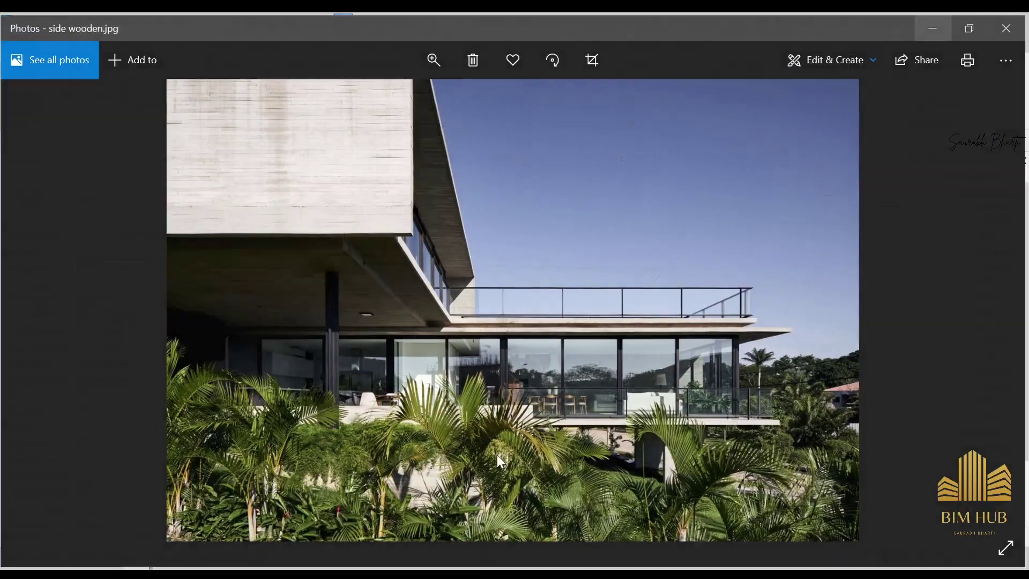
key(Right)
key(Left)
key(Left)
key(Left)
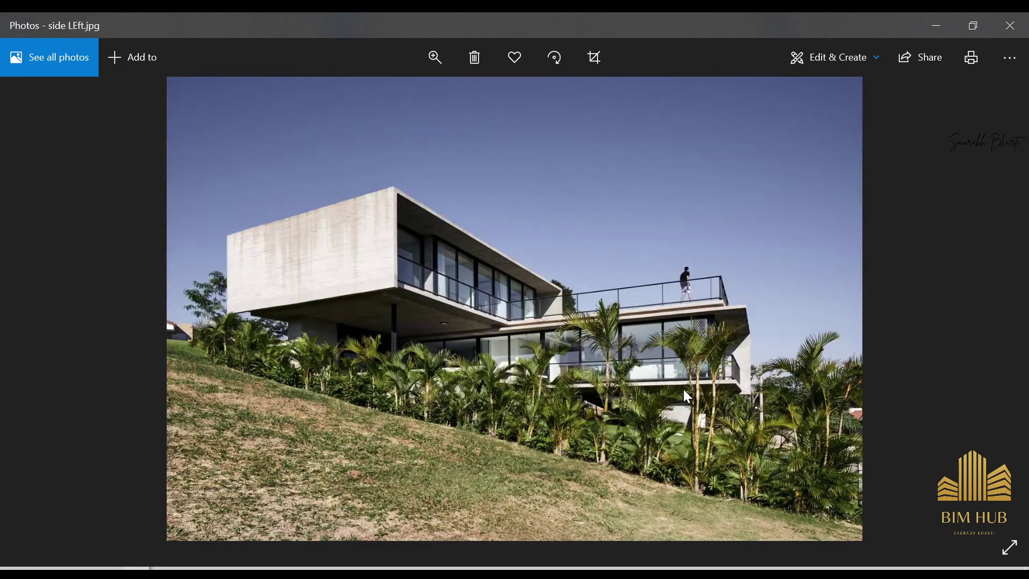
scroll(746, 351, up, 3)
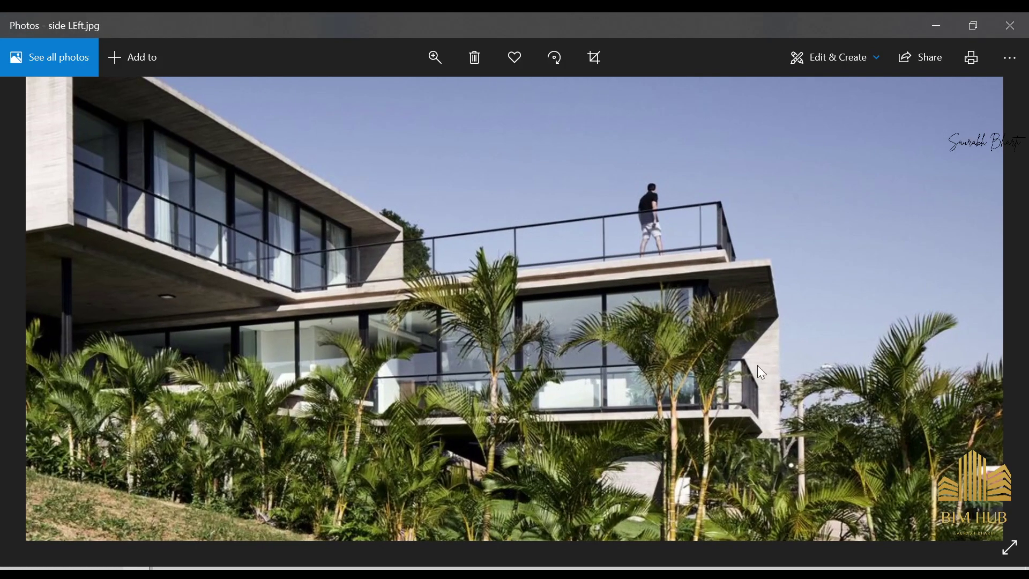
drag(664, 428, 741, 403)
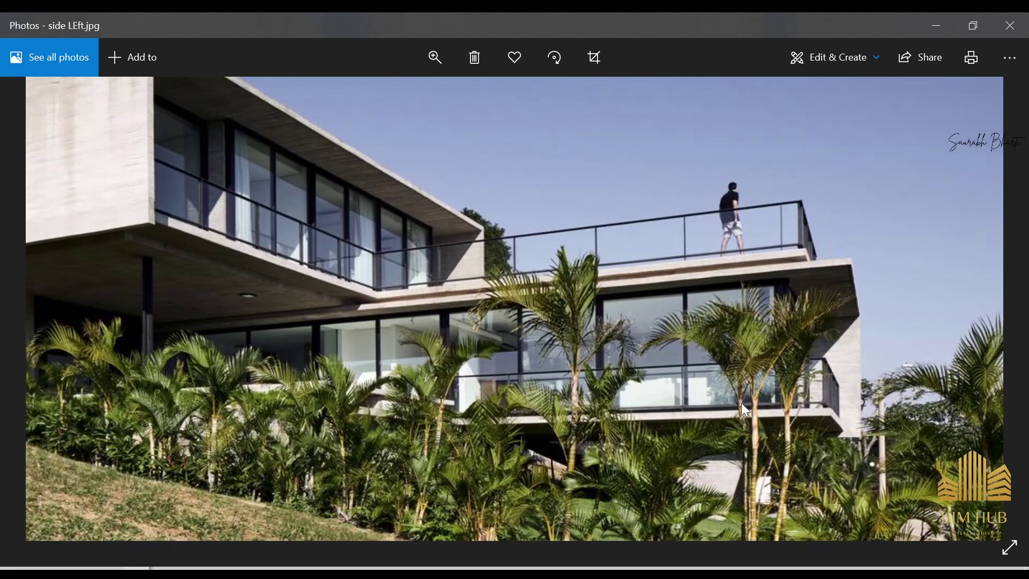
click(944, 28)
Step: Examine the slab from its right end in 3D and study the upper slab and terrace edges in the side LEft.jpg photo
shift+middle_drag(505, 315, 396, 429)
scroll(267, 307, up, 2)
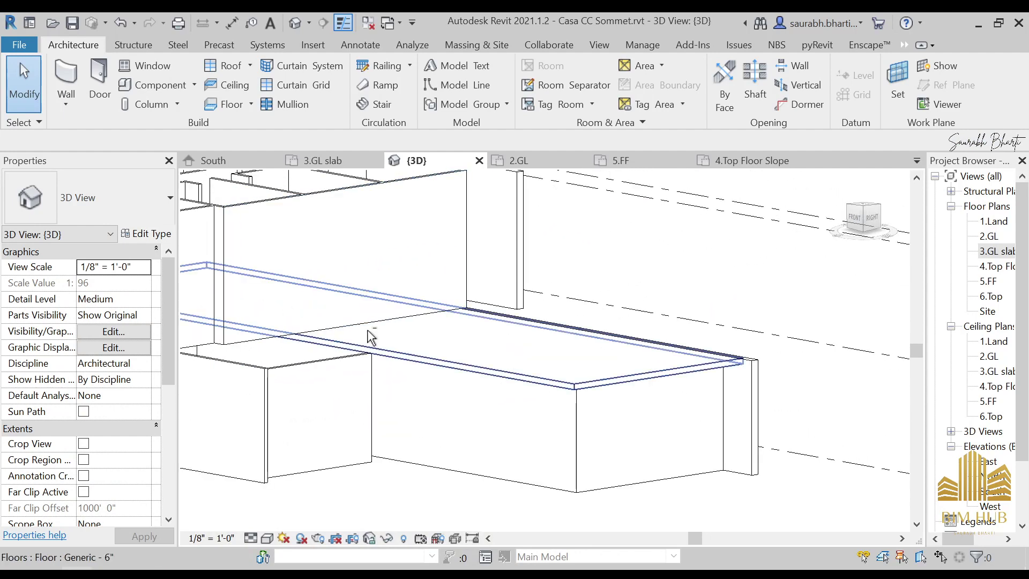
shift+middle_drag(370, 337, 308, 327)
middle_drag(263, 364, 434, 464)
click(420, 393)
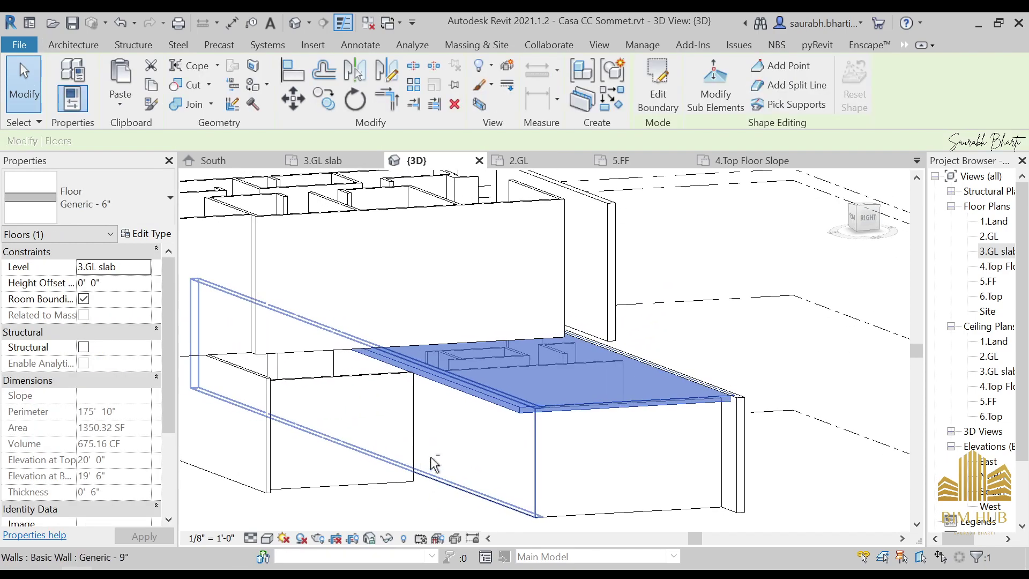
key(alt+Tab)
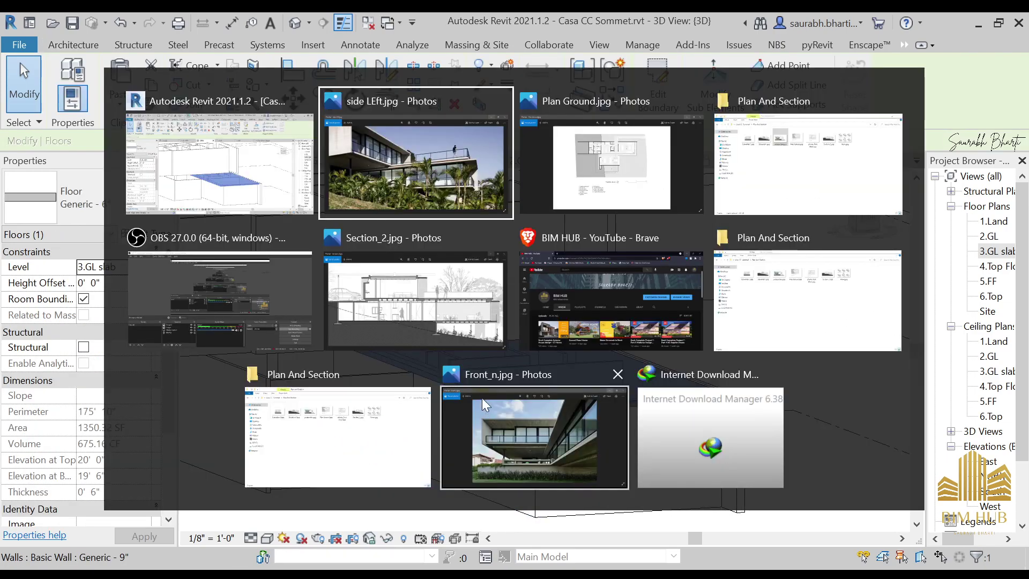
scroll(725, 339, up, 2)
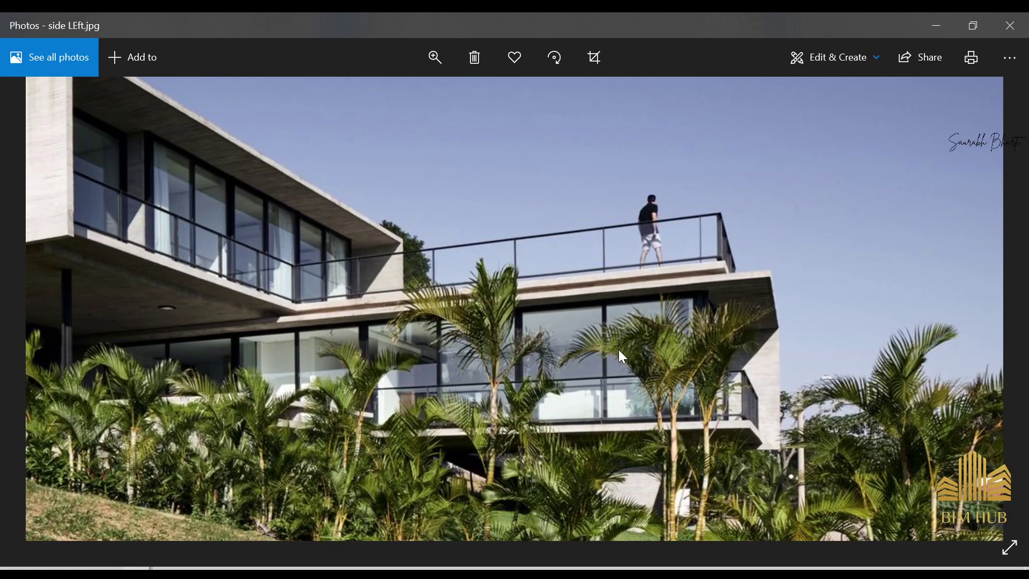
scroll(666, 276, down, 3)
scroll(712, 304, up, 2)
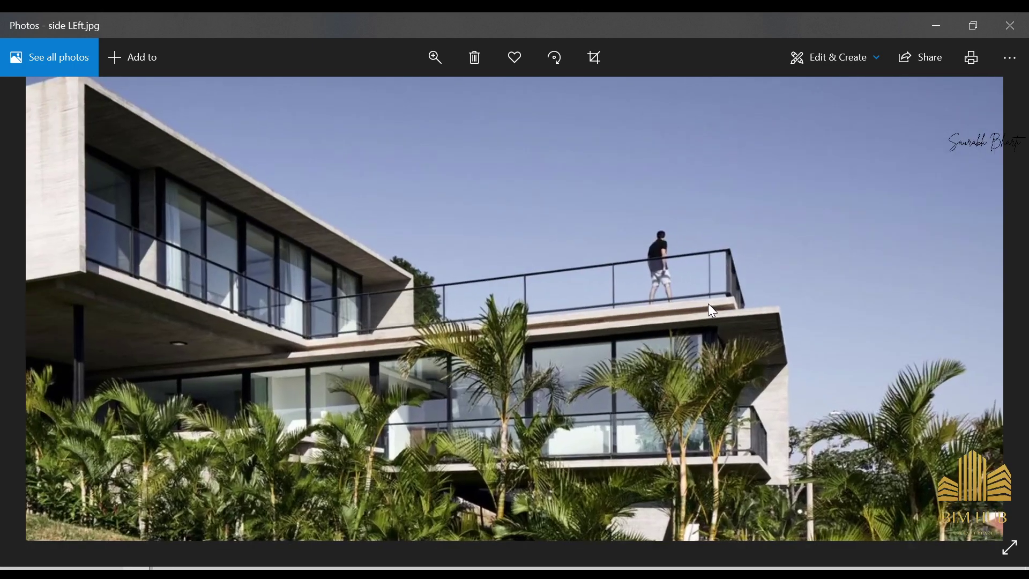
scroll(707, 306, up, 1)
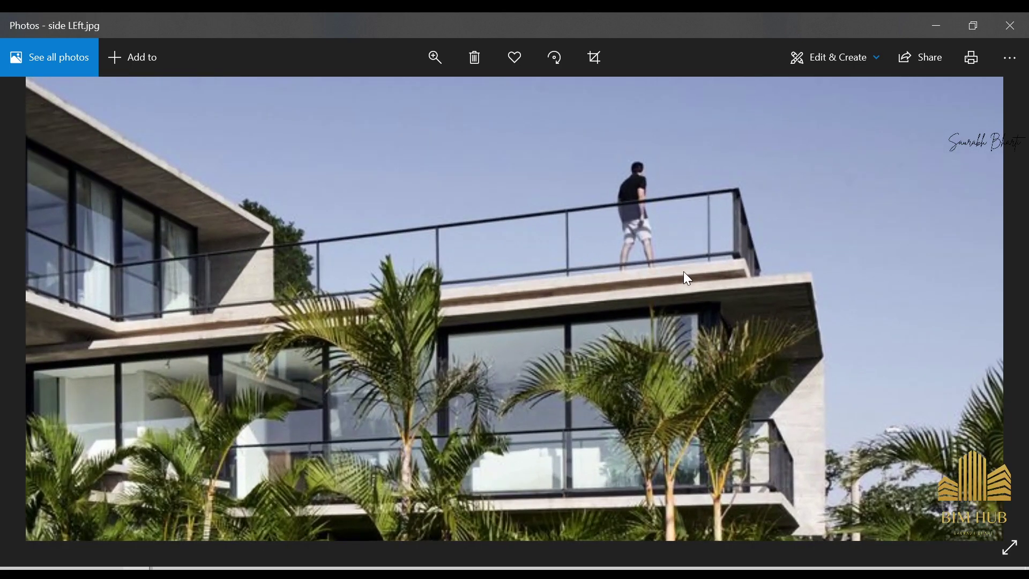
drag(683, 271, 941, 258)
drag(343, 286, 476, 283)
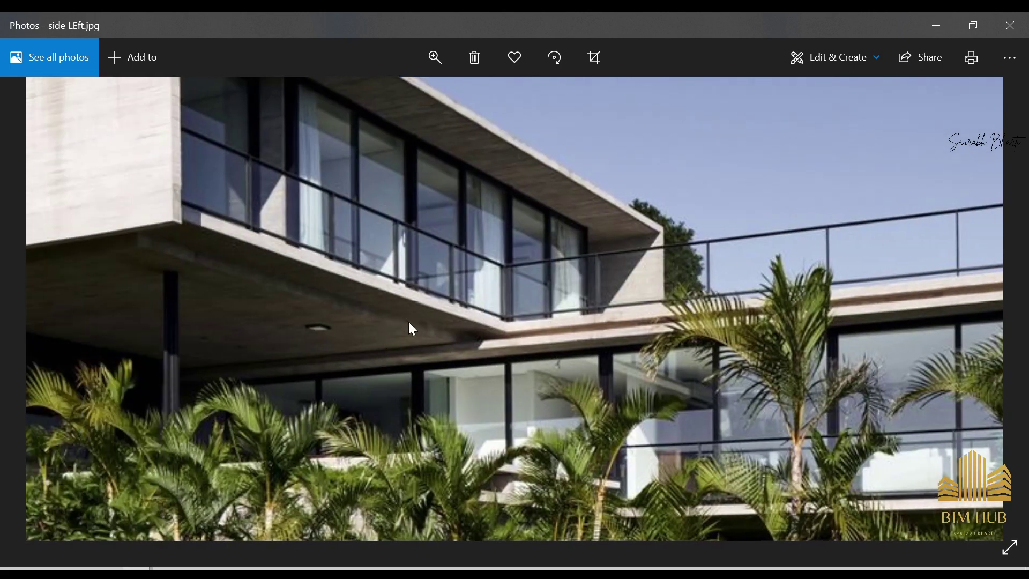
drag(489, 334, 359, 333)
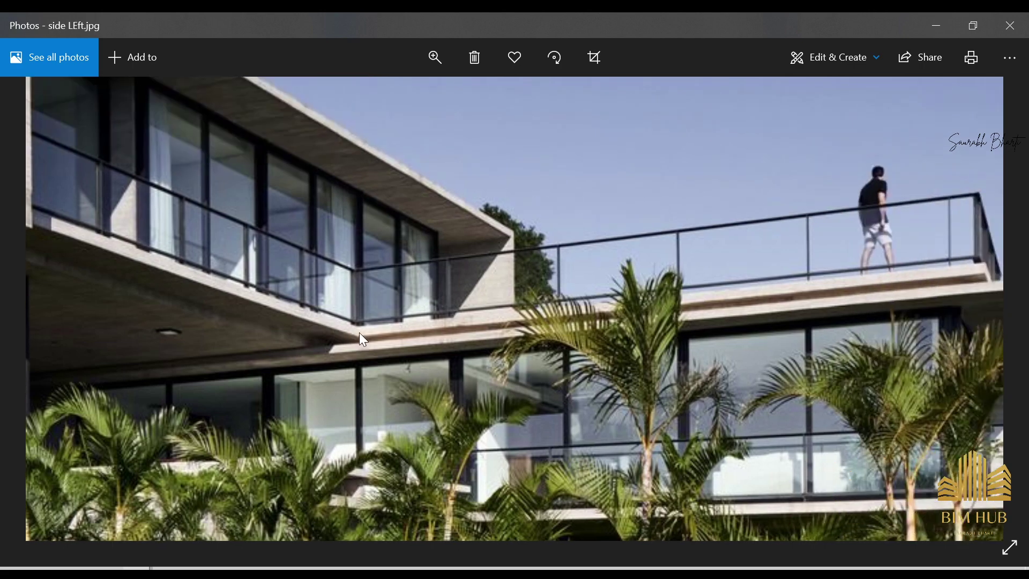
click(936, 37)
Step: Start a Generic - 6" floor in the 4.Top Floor Slope plan and sketch a rectangular boundary around the long terrace outline out to grid 12
double_click(994, 266)
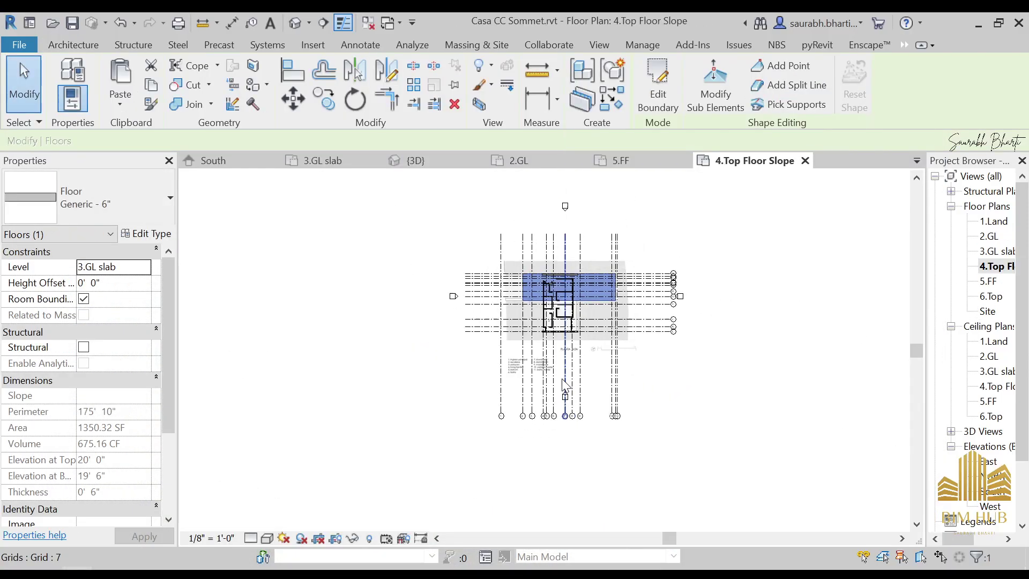
key(Escape)
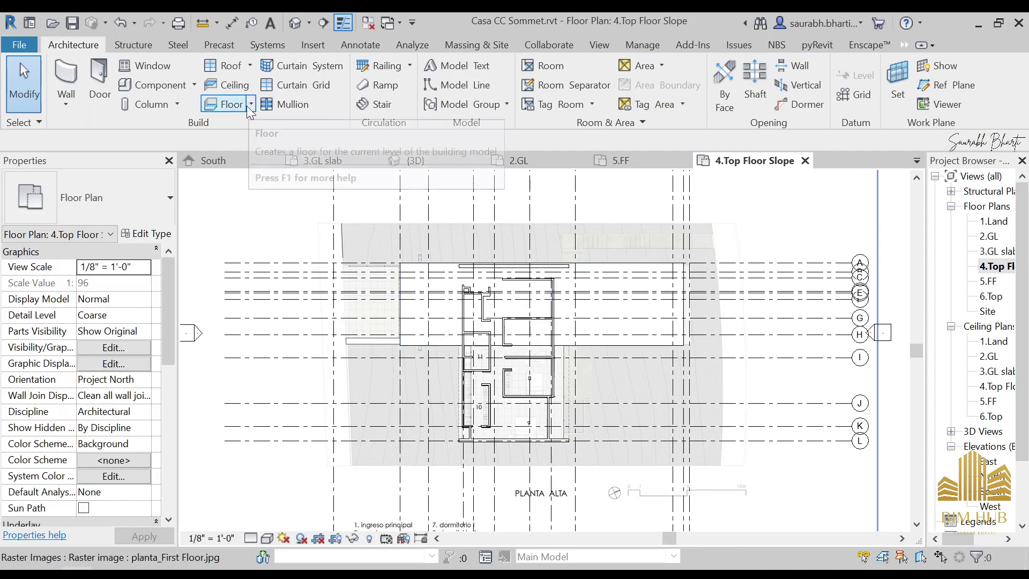
click(230, 104)
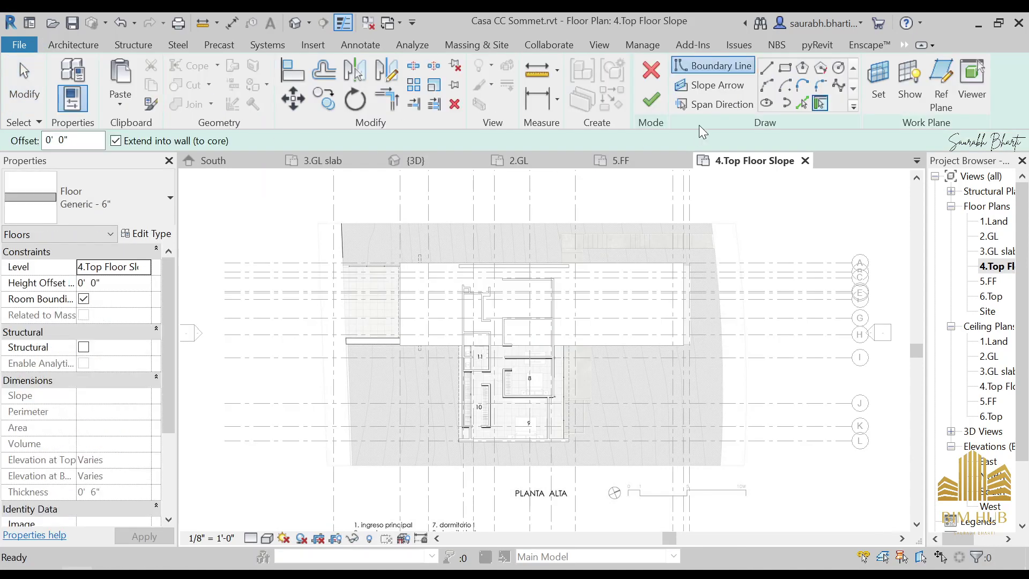
click(786, 68)
scroll(429, 271, up, 3)
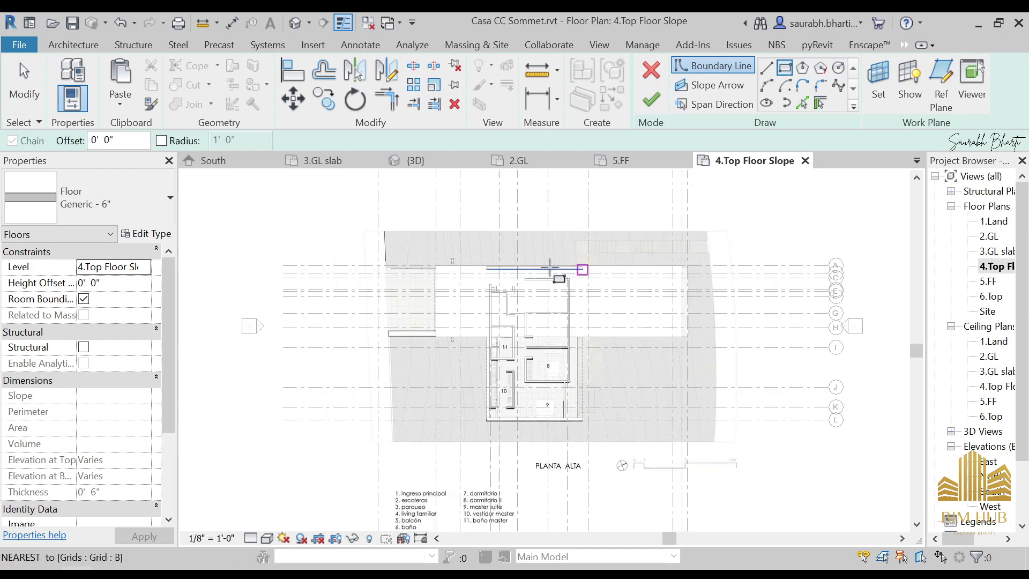
click(450, 260)
middle_drag(533, 322, 444, 337)
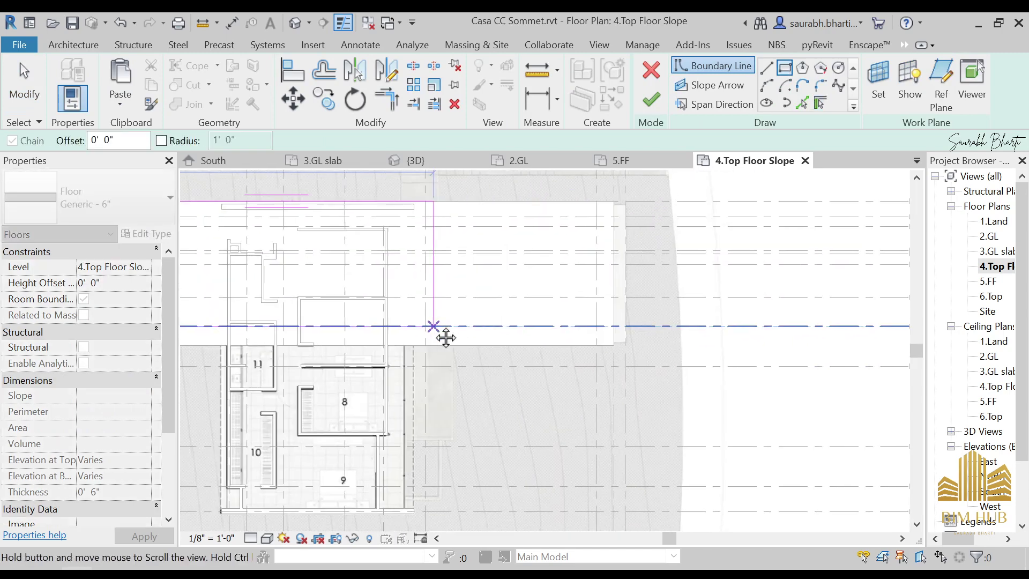
click(624, 346)
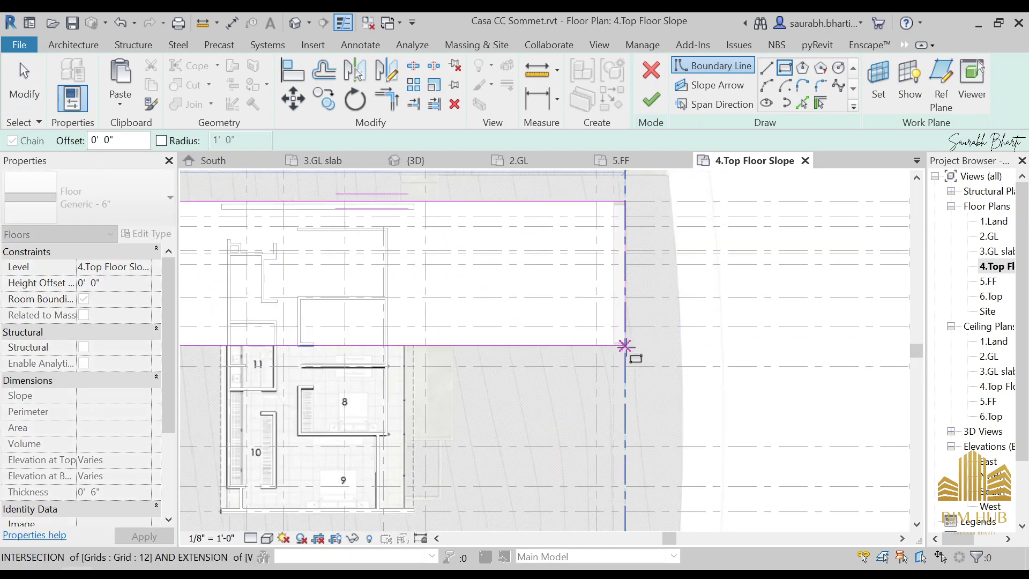
middle_drag(453, 367, 698, 354)
key(Escape)
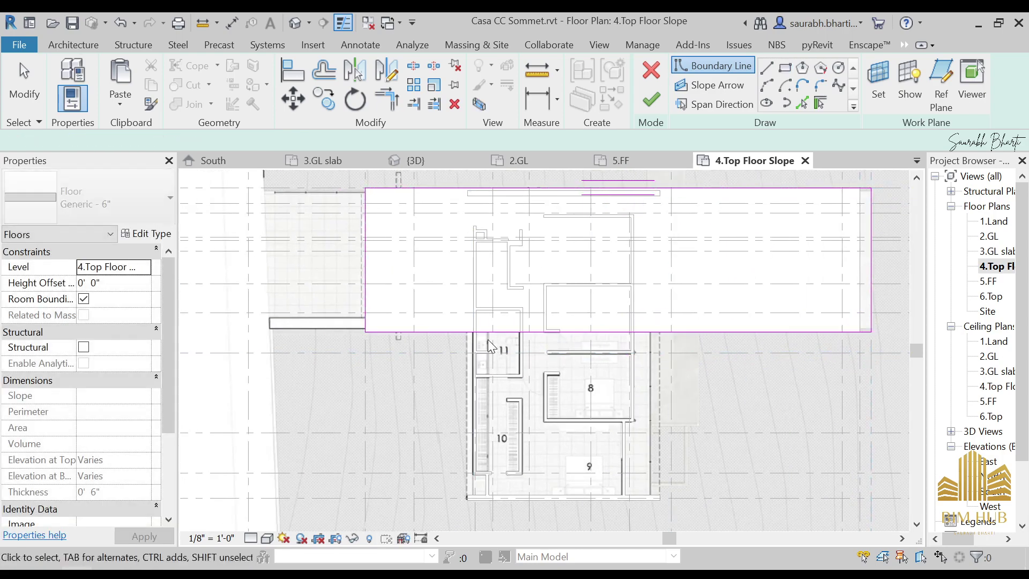
Step: Draw three boundary lines around the wing with rooms 8 to 11, extending 22' 6" from the rectangle's lower edge to the end wall
click(768, 70)
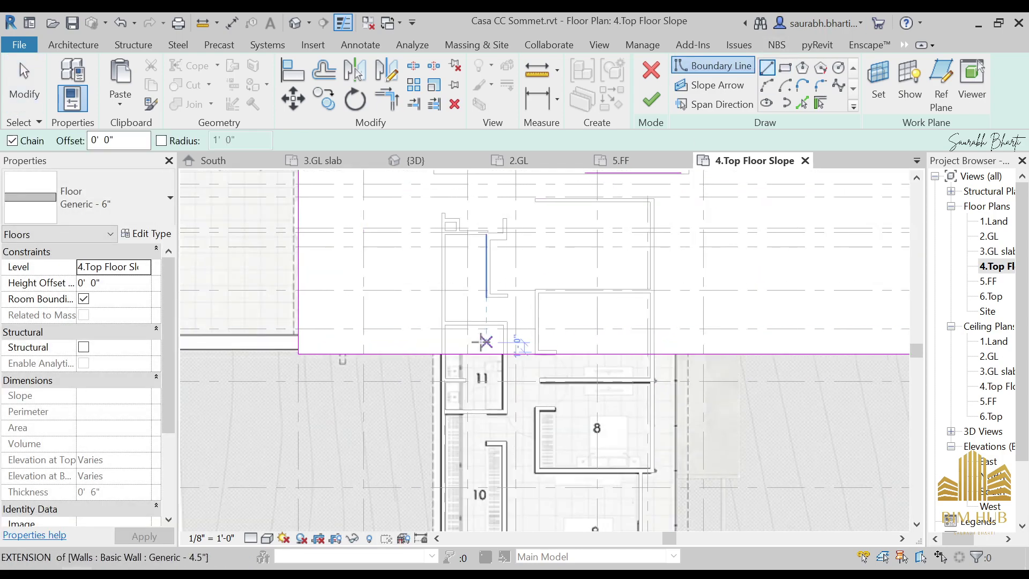
scroll(569, 225, up, 5)
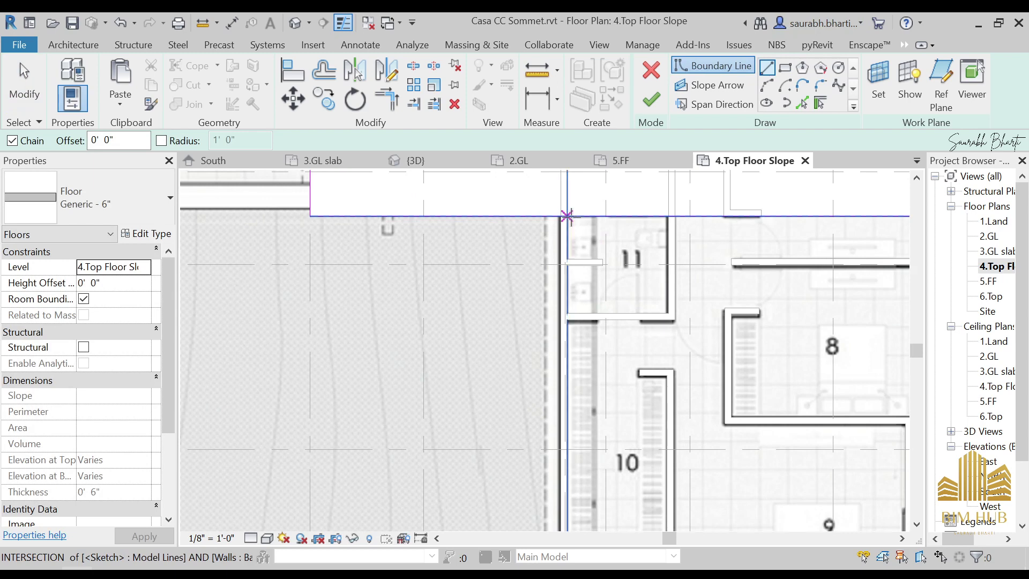
click(566, 216)
scroll(666, 321, down, 3)
middle_drag(637, 403, 544, 288)
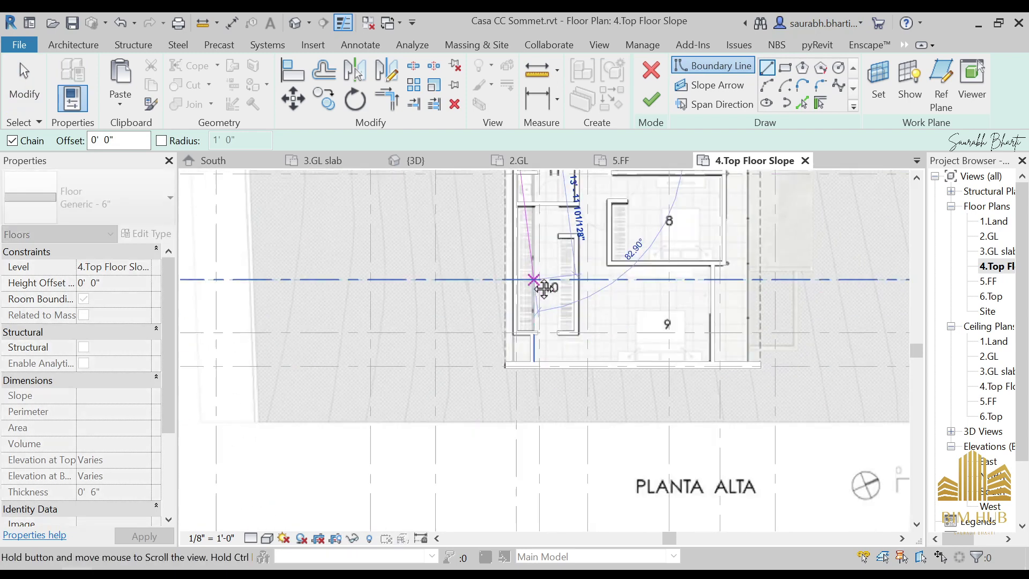
scroll(520, 322, up, 2)
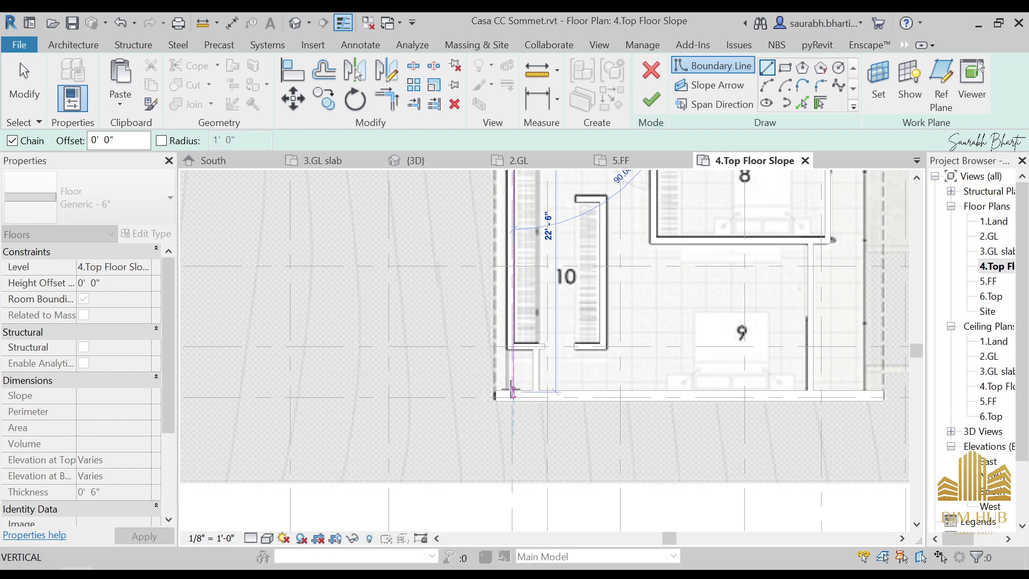
click(512, 392)
scroll(677, 395, up, 1)
middle_drag(678, 394, 496, 405)
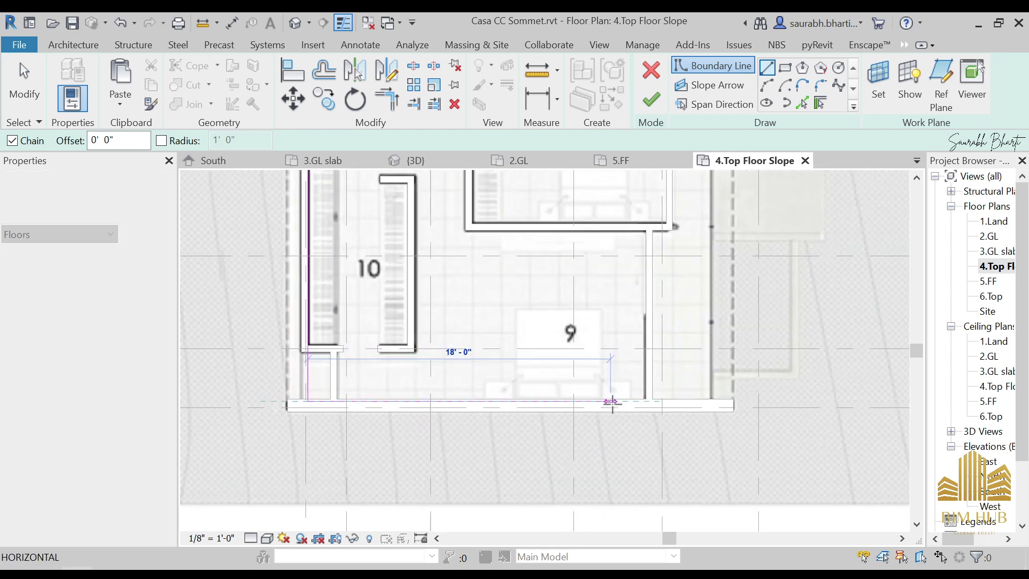
click(712, 401)
middle_drag(730, 317, 678, 530)
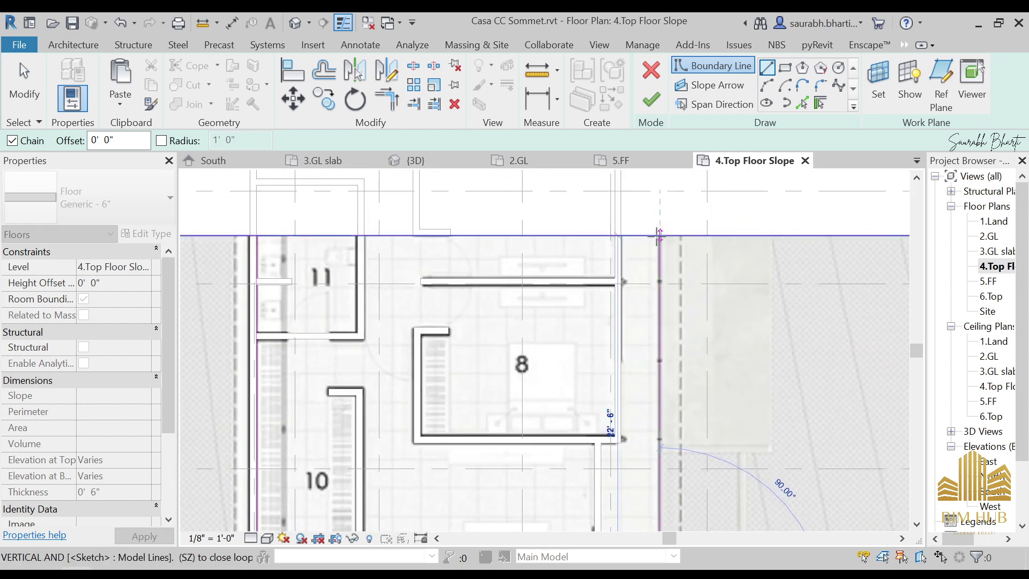
click(658, 236)
key(Escape)
key(Escape)
Step: Split the rectangle's lower edge and trim it to the wing's side lines, removing the segment between them
key(s)
key(l)
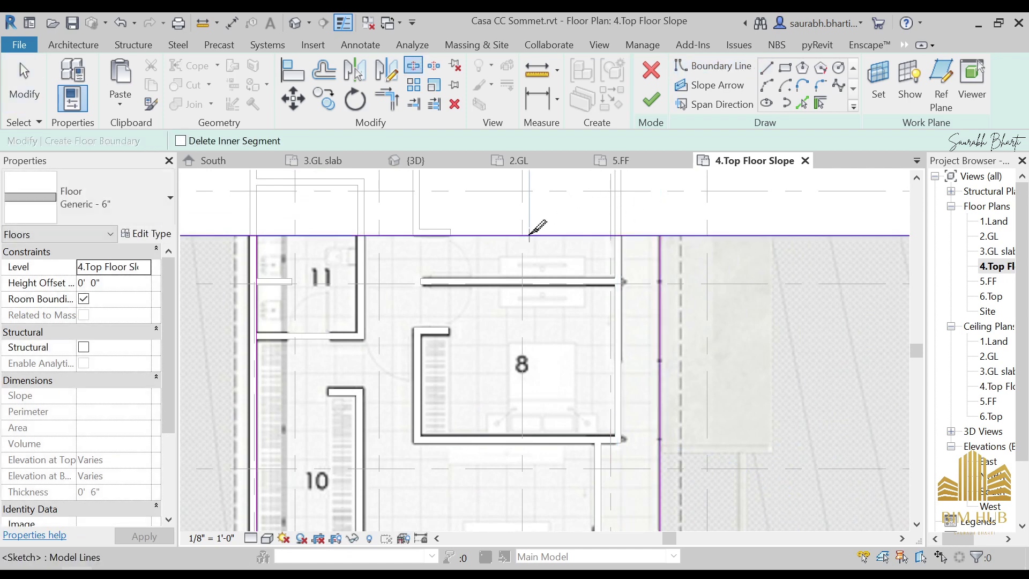
key(t)
key(r)
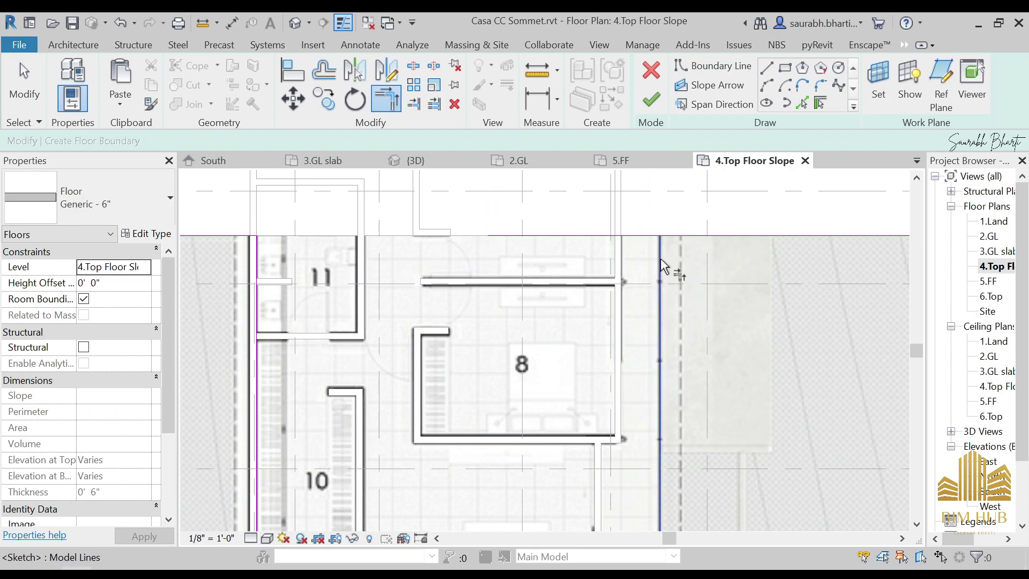
scroll(643, 300, down, 2)
key(Escape)
scroll(636, 348, up, 3)
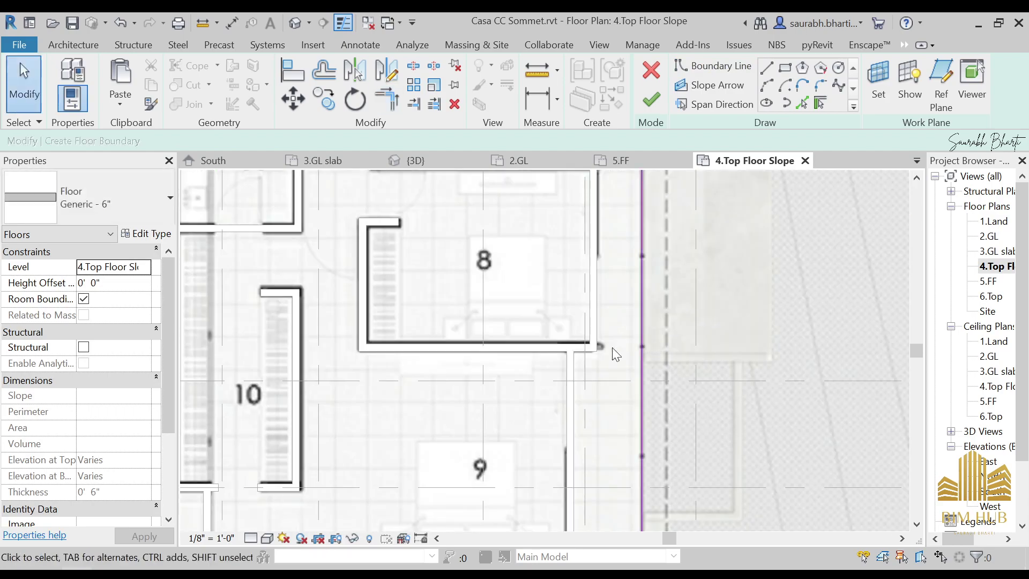
Step: Recheck the side LEft.jpg photo in Photos and move the boundary edge beside rooms 8 and 9 outward to the dashed outline
key(alt+Tab)
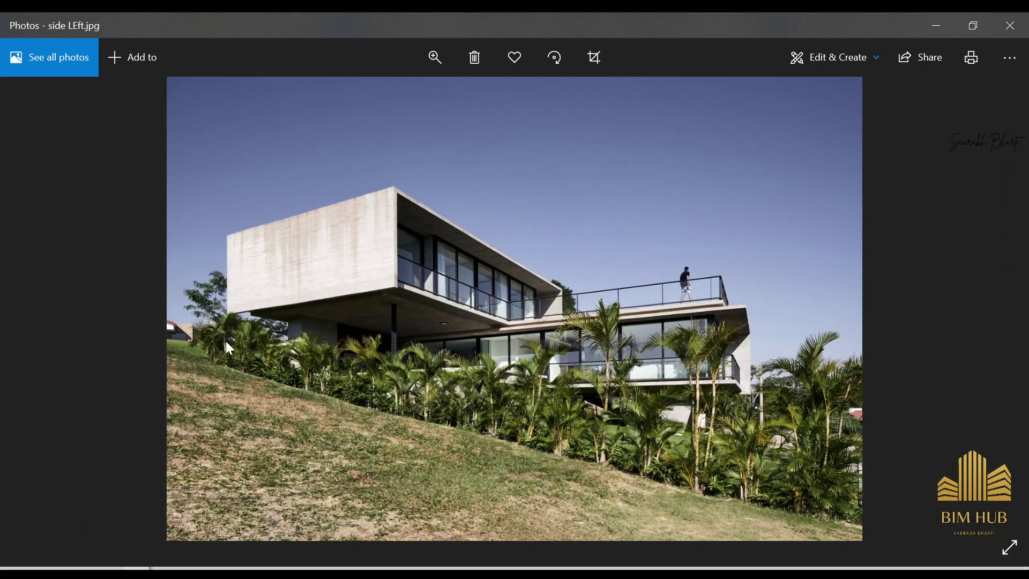
scroll(474, 303, up, 2)
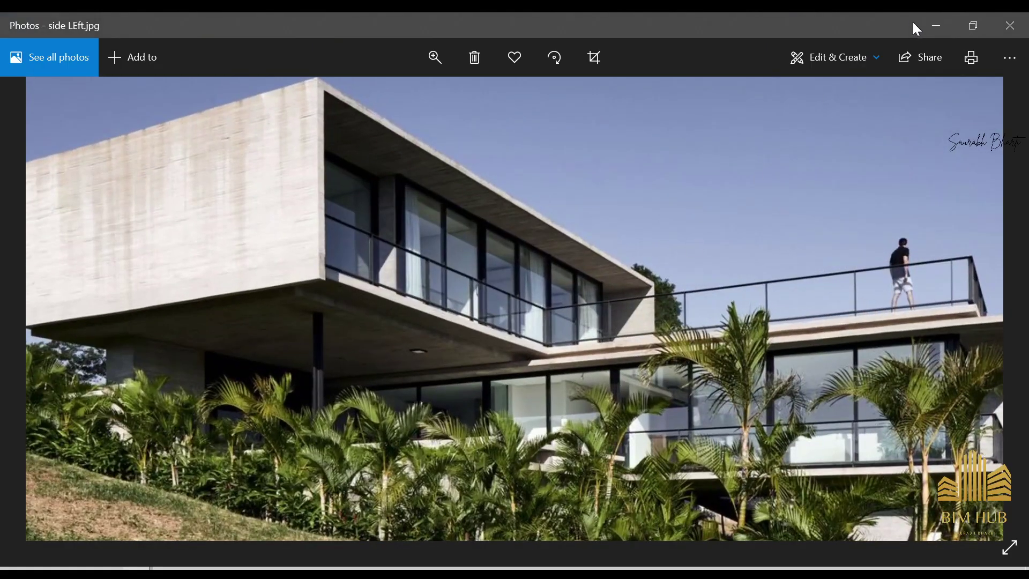
click(936, 26)
scroll(673, 304, down, 2)
middle_drag(673, 303, 698, 313)
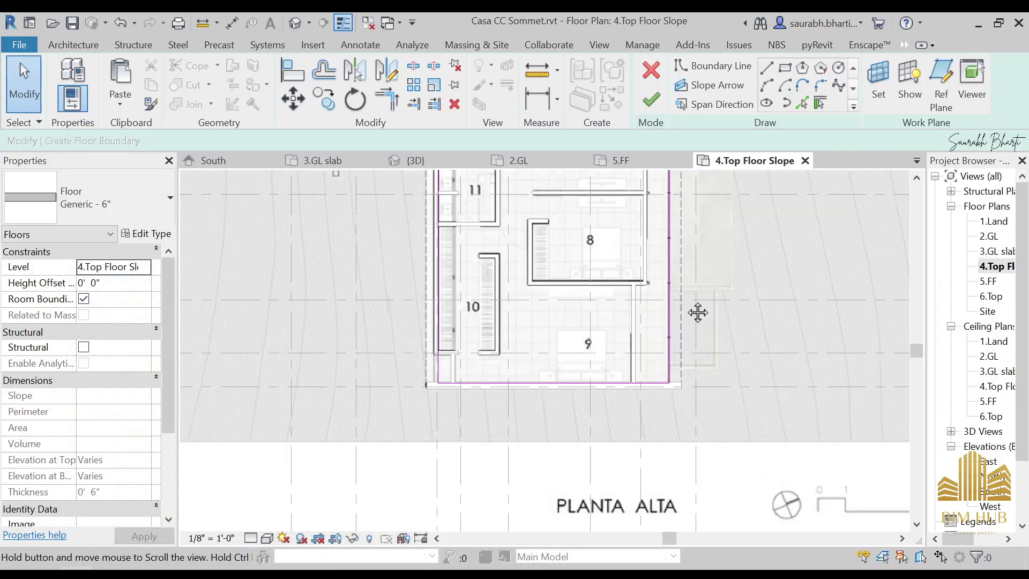
scroll(698, 313, up, 2)
click(605, 335)
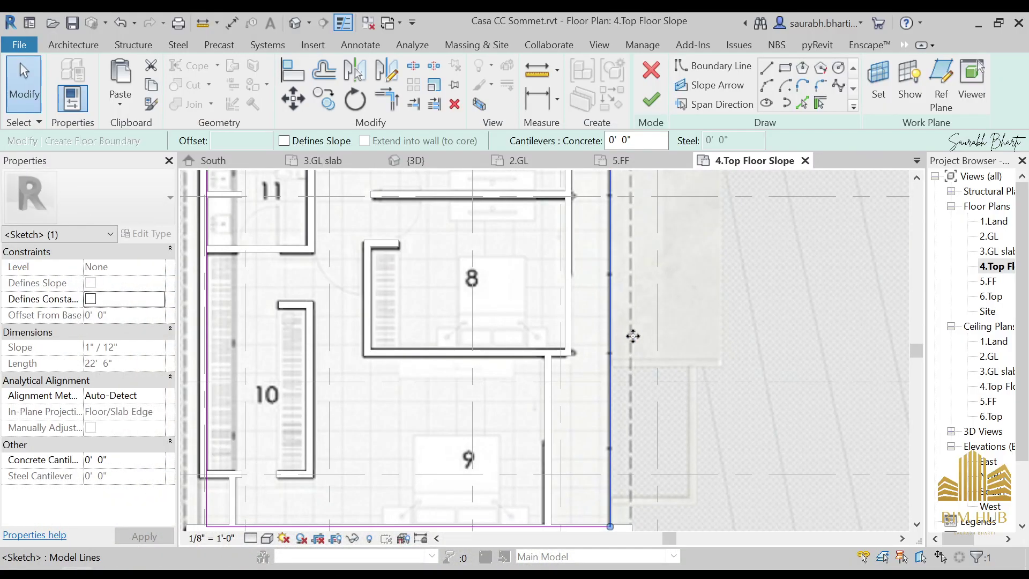
drag(633, 336, 632, 335)
Step: Move the wing's boundary edge beside room 10 outward to the dashed outline and finish the floor sketch
scroll(594, 366, down, 2)
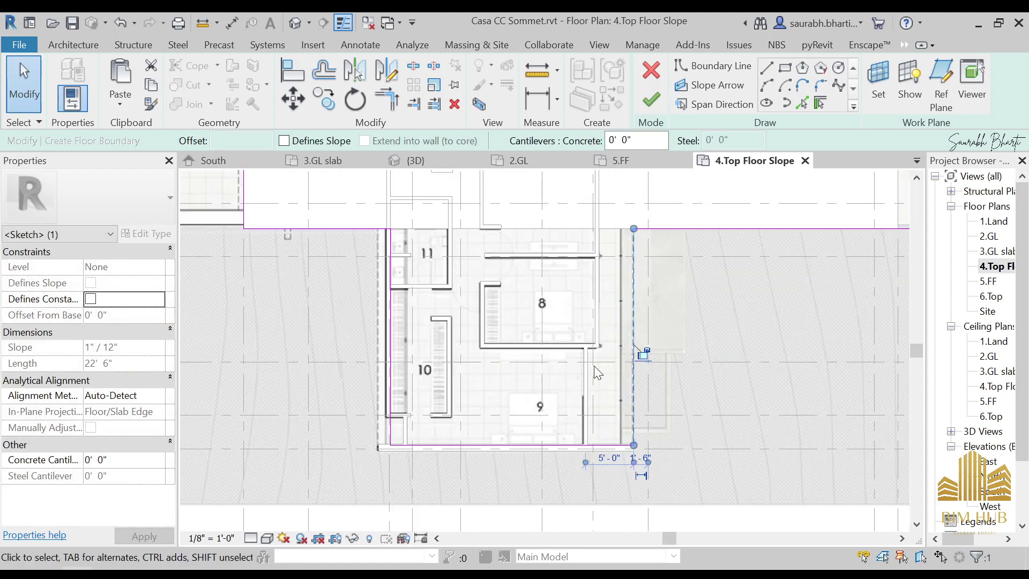
scroll(371, 370, up, 3)
scroll(449, 355, up, 1)
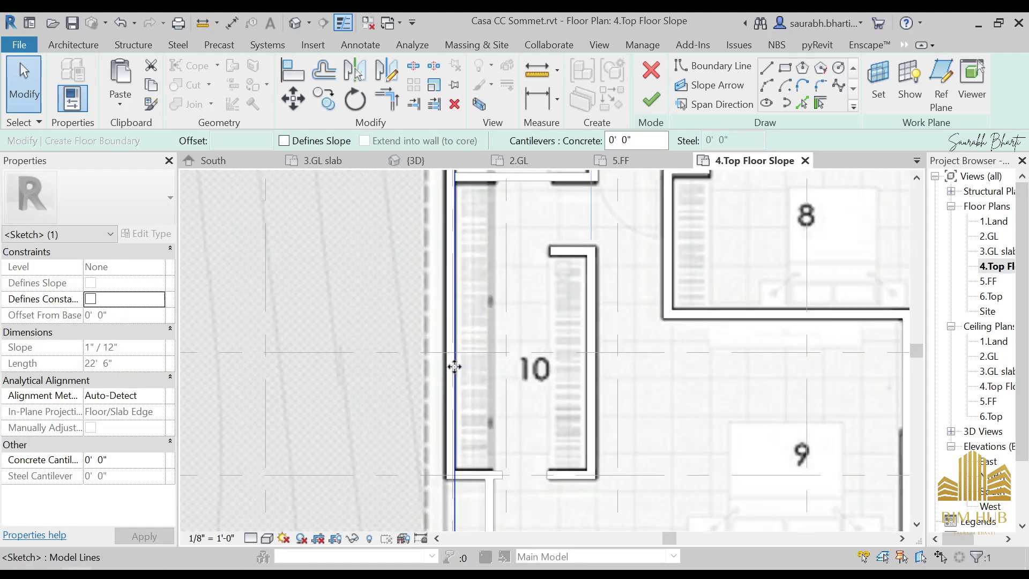
drag(455, 359, 424, 361)
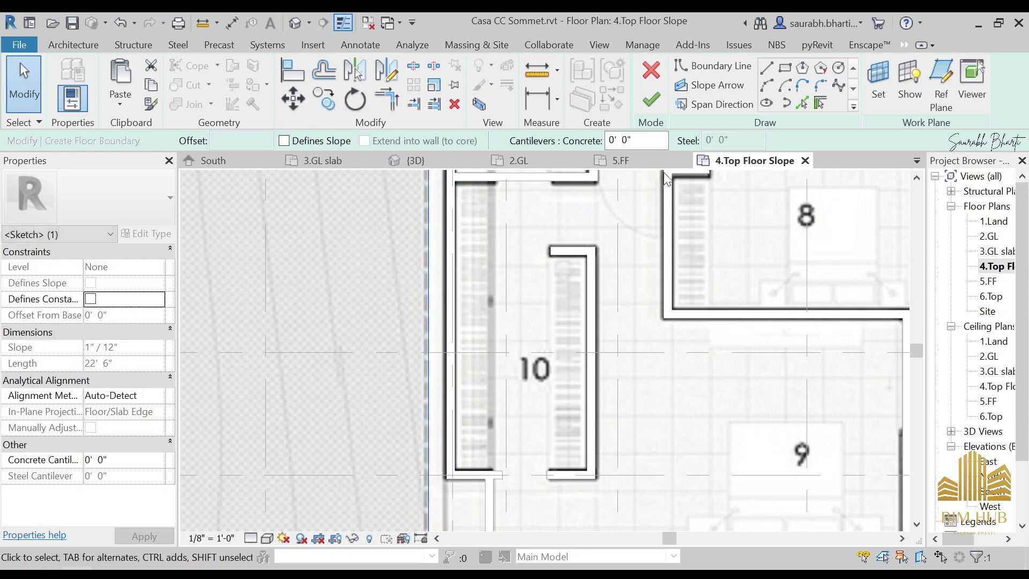
click(651, 100)
scroll(489, 280, down, 2)
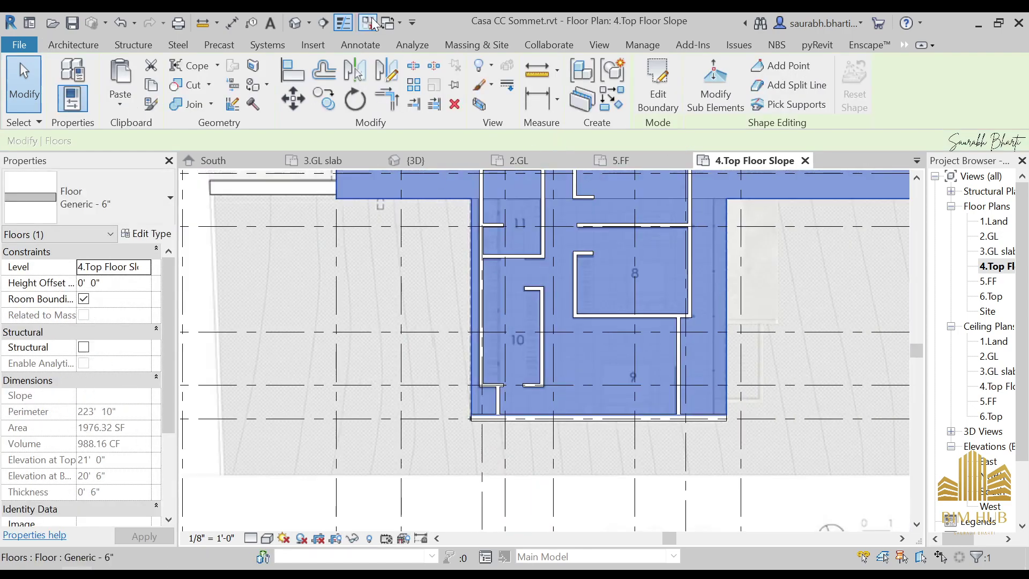
Step: Inspect the new 4.Top Floor Slope floor in the 3D view against the 3.GL slab floor below it
click(307, 22)
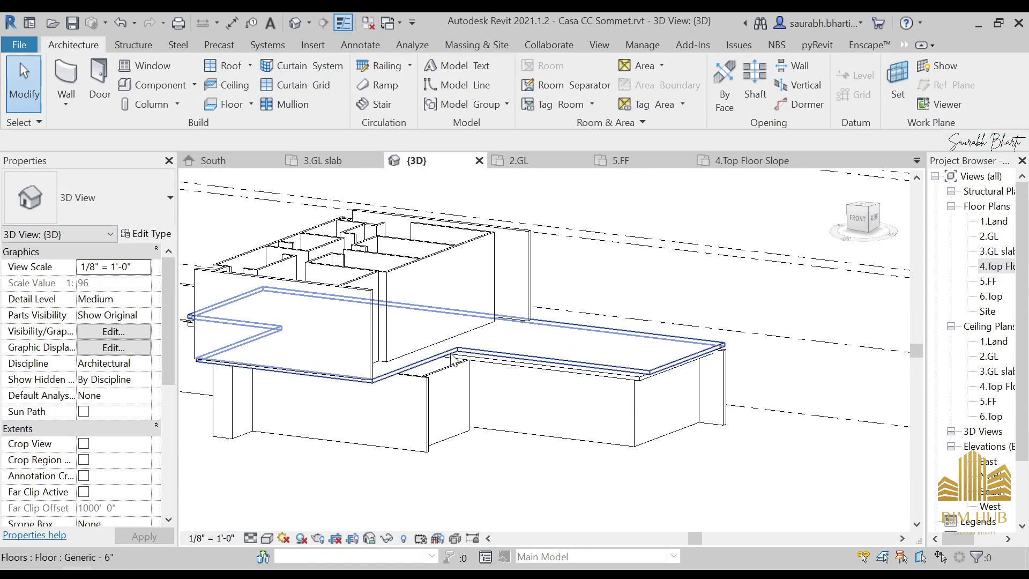
shift+middle_drag(570, 389, 466, 361)
scroll(468, 370, up, 3)
shift+middle_drag(471, 397, 786, 363)
click(621, 322)
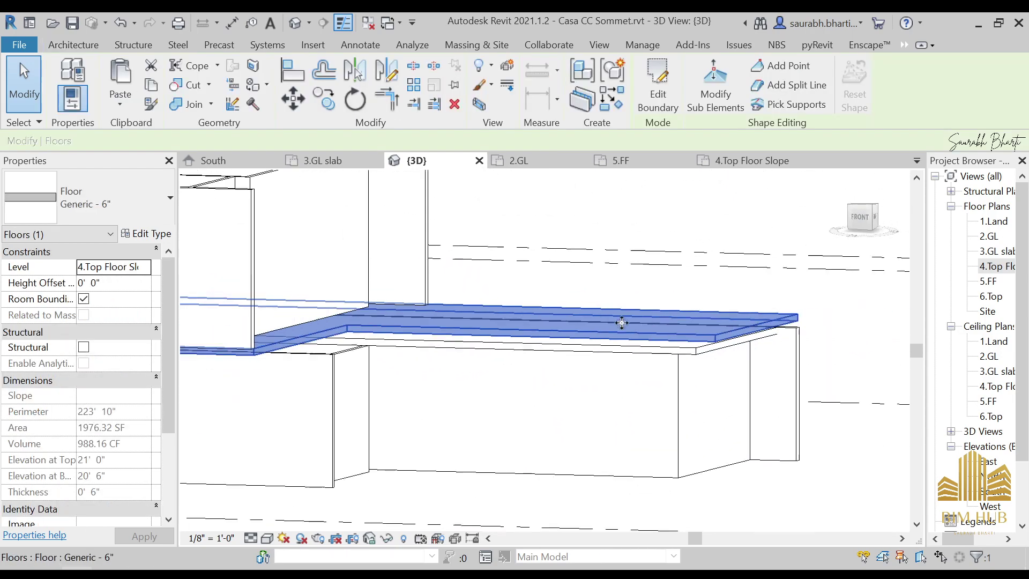
shift+middle_drag(622, 322, 673, 356)
click(643, 345)
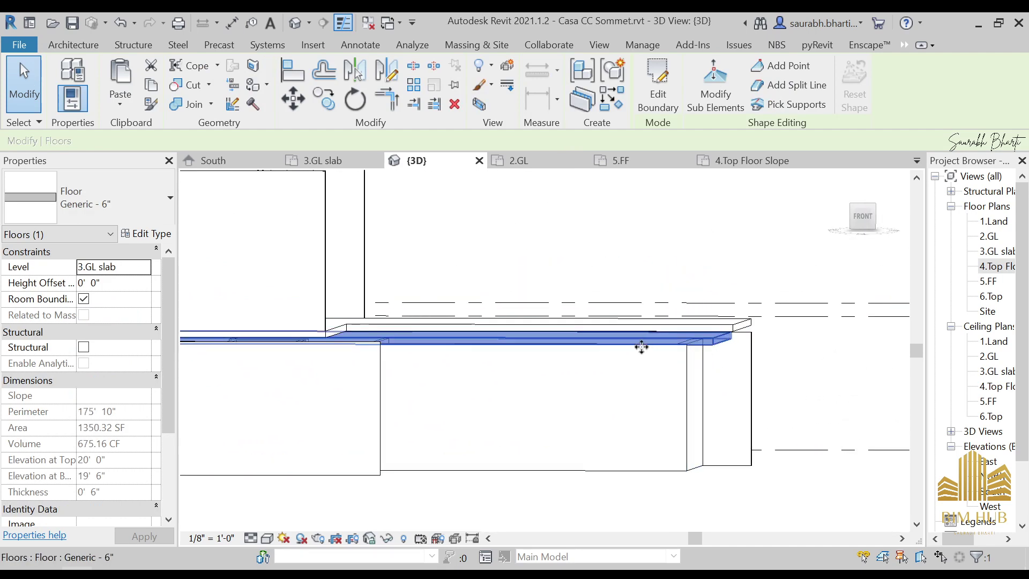
shift+middle_drag(754, 356, 654, 320)
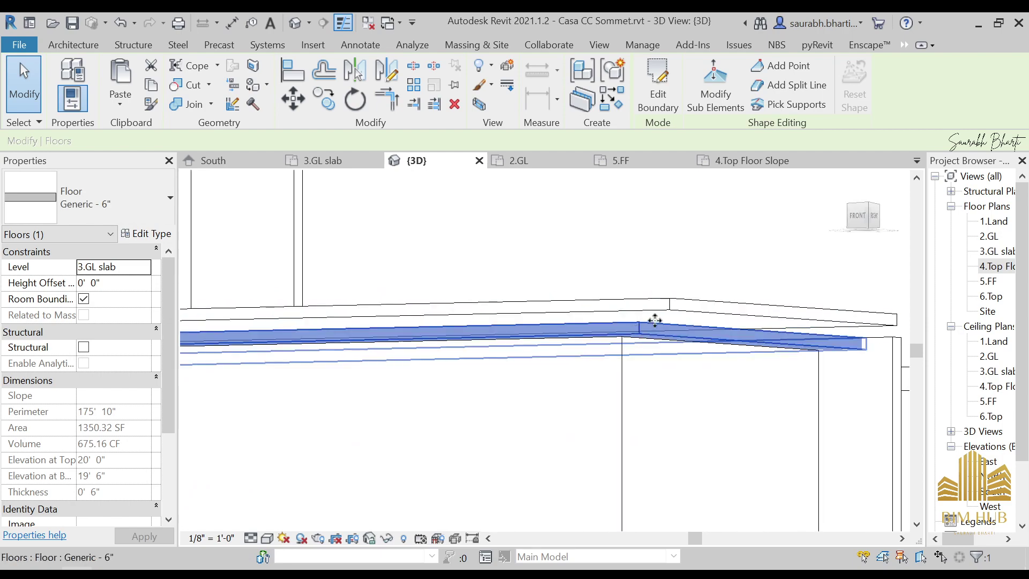
scroll(655, 320, down, 3)
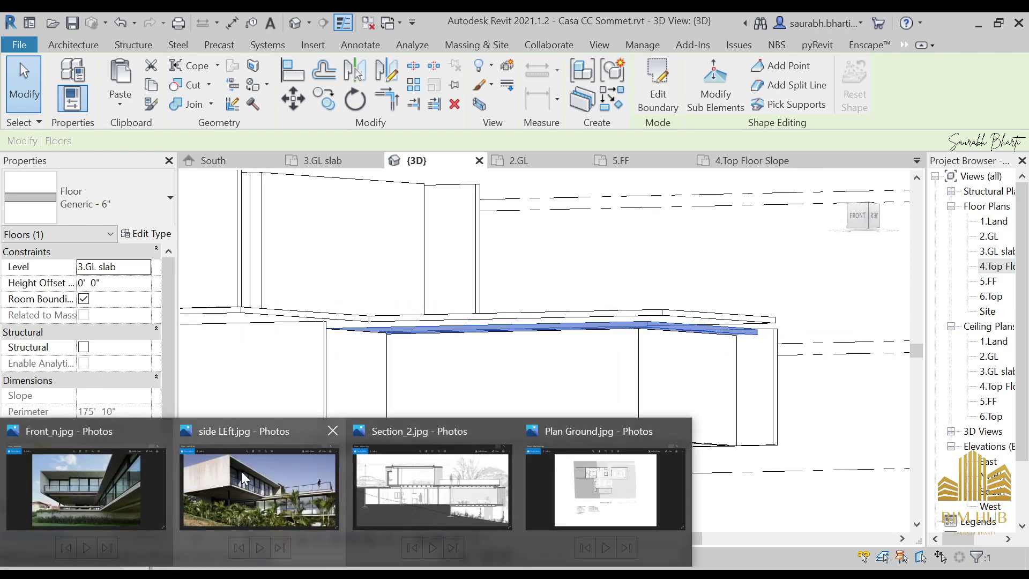
Step: Examine the terrace slab edges and the wing's underside in the side LEft.jpg and side wooden.jpg photos in Photos
click(245, 477)
scroll(773, 308, up, 5)
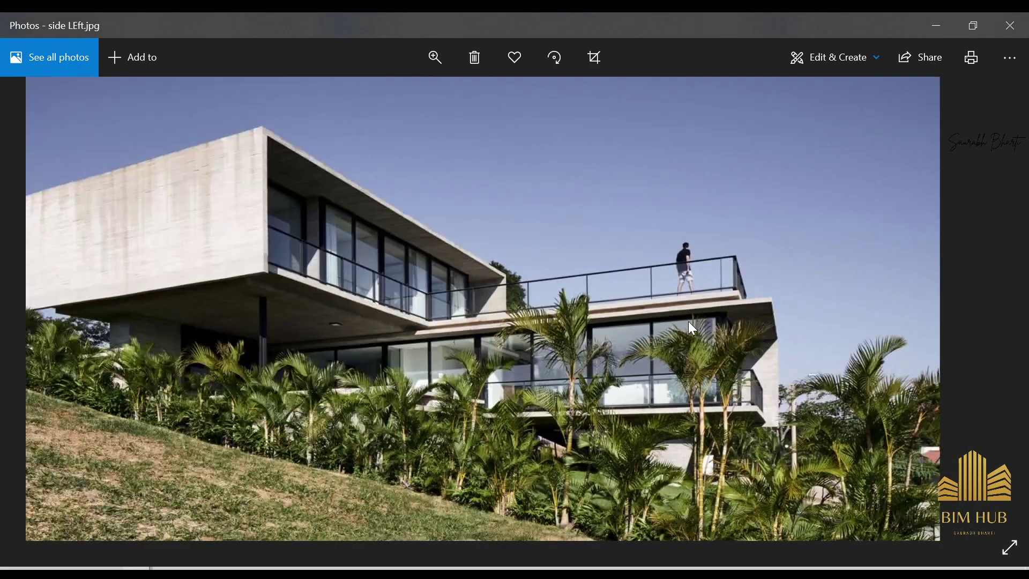
scroll(614, 323, down, 5)
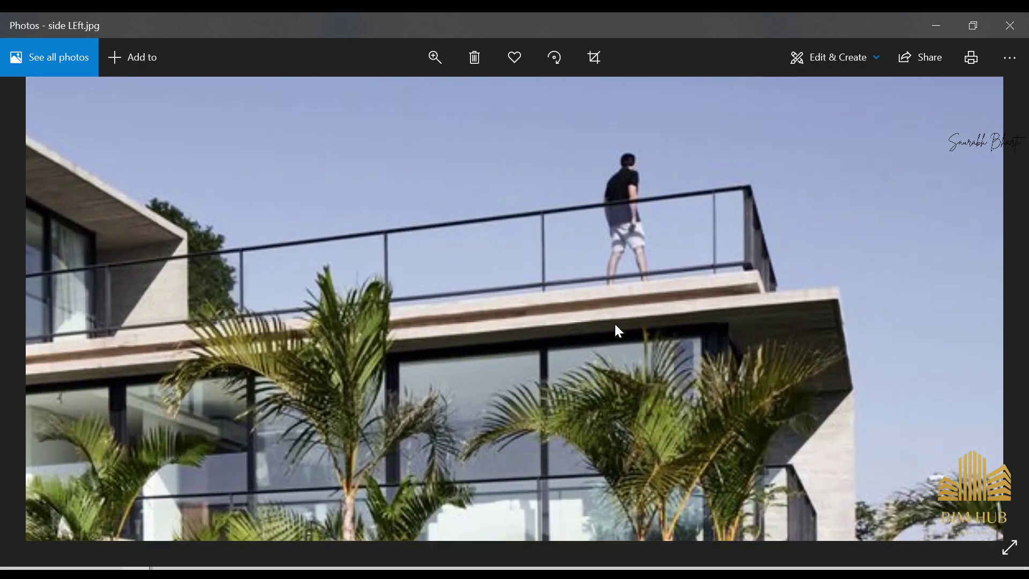
key(Right)
key(Right)
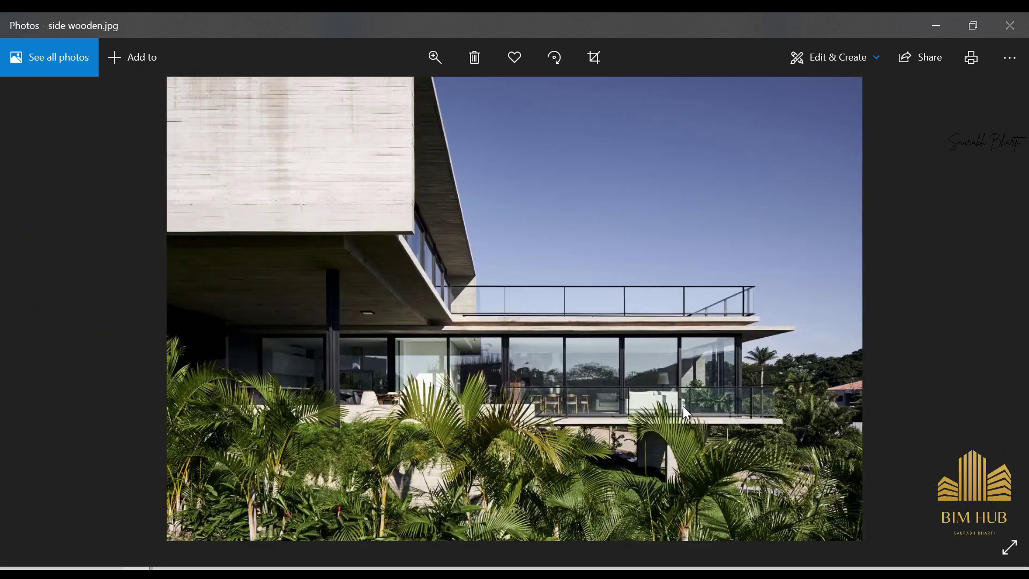
scroll(677, 325, up, 2)
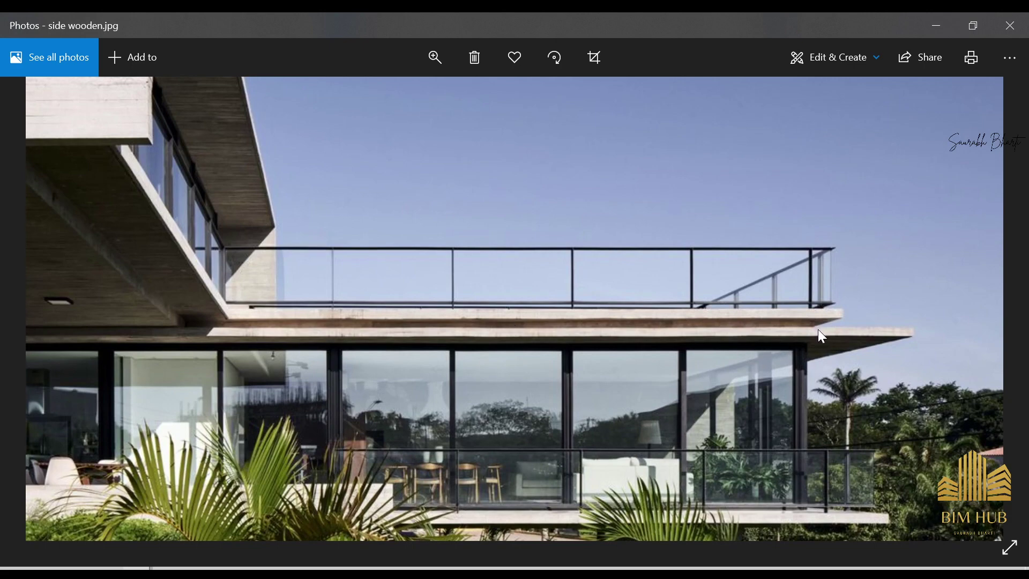
scroll(275, 332, up, 3)
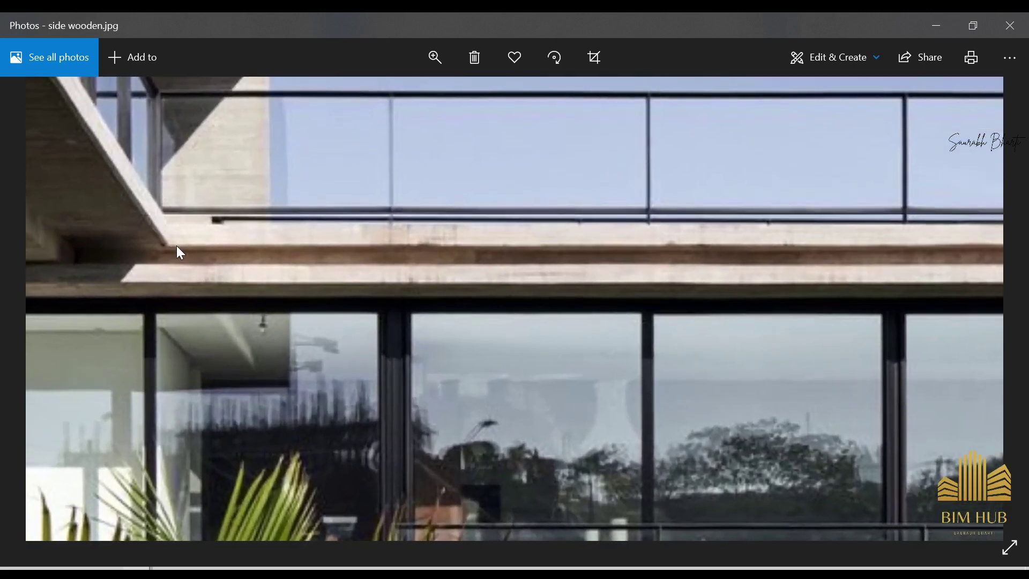
drag(180, 252, 537, 279)
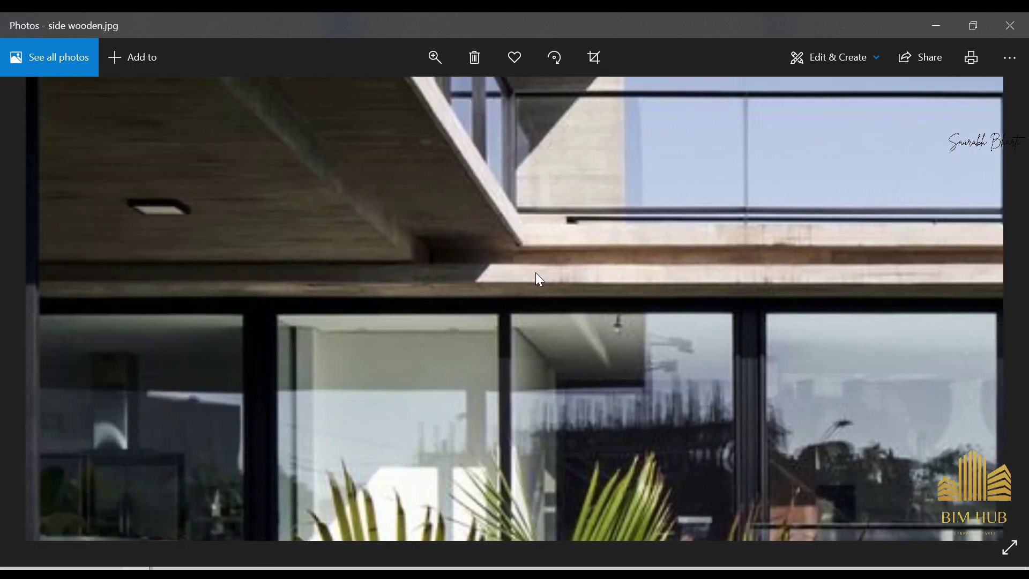
scroll(539, 232, down, 5)
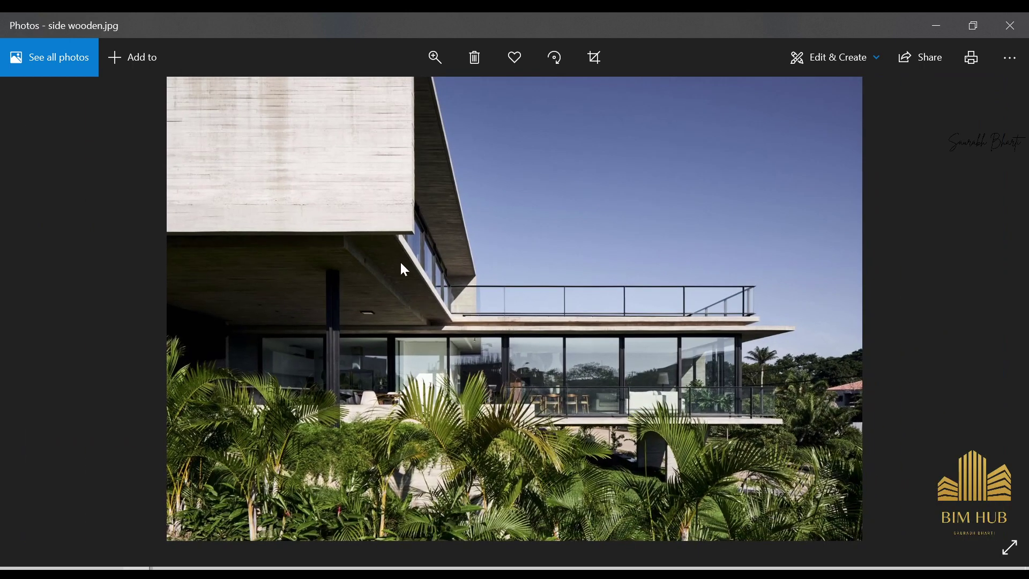
Step: Switch back to Revit, select the top floor slab and open its boundary for editing in the 4.Top Floor Slope plan
key(alt+Tab)
shift+middle_drag(471, 327, 512, 380)
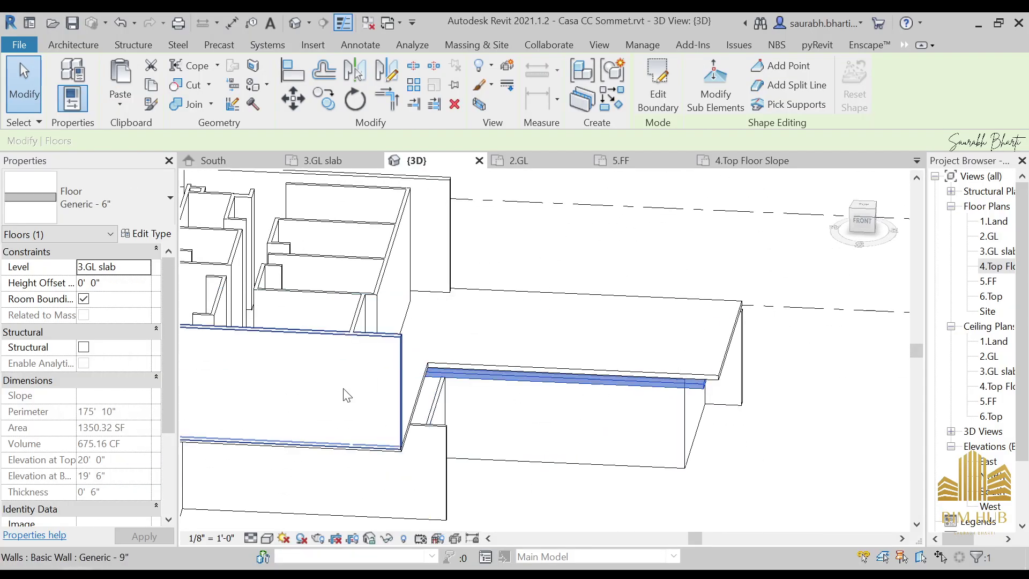
shift+middle_drag(345, 395, 496, 487)
click(453, 383)
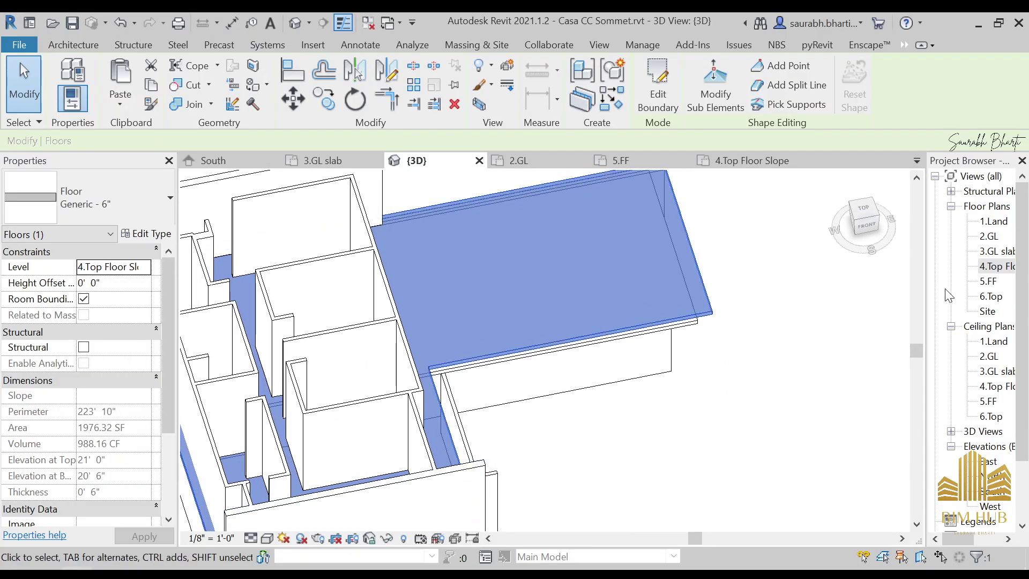
double_click(1000, 266)
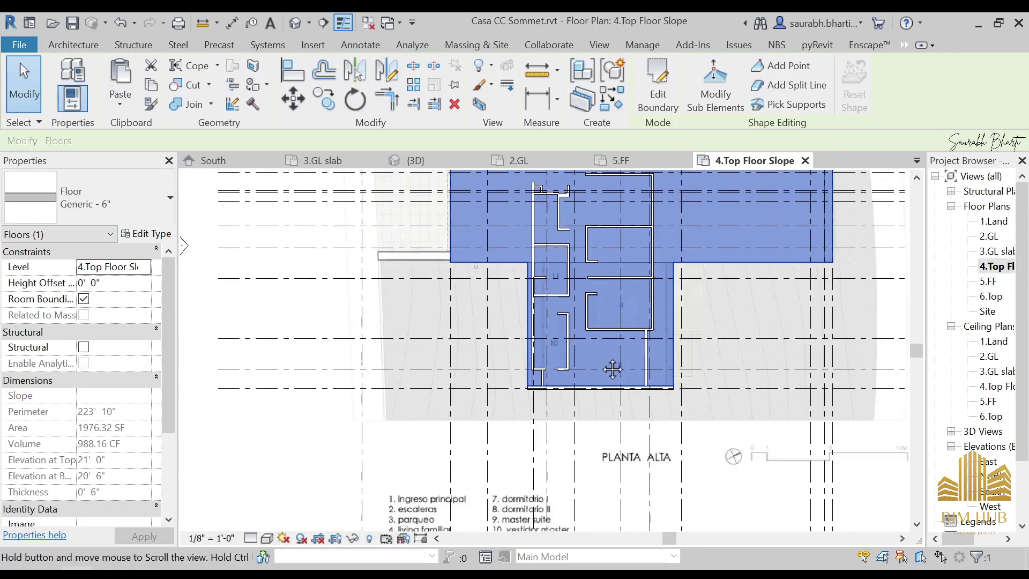
click(653, 102)
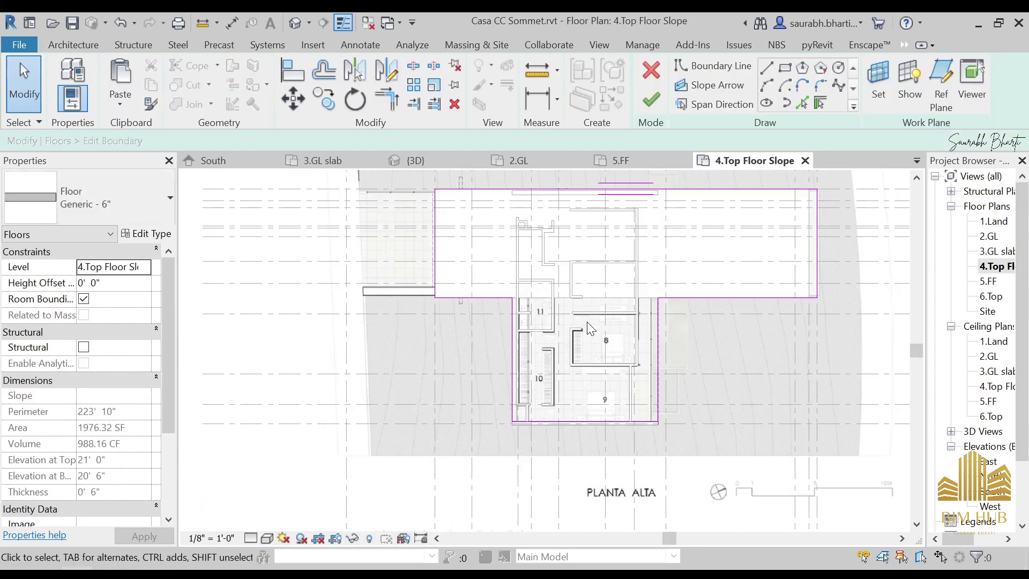
Step: Start a rectangular boundary inside the wing from the terrace edge at room 8's outer wall, rechecking the side wooden.jpg photo in Photos
click(786, 67)
scroll(482, 287, up, 3)
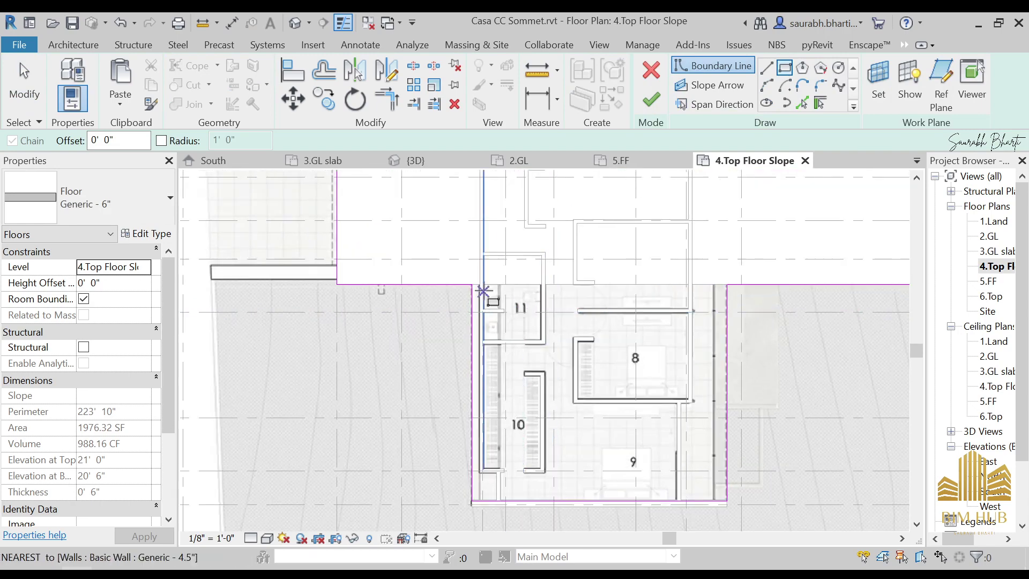
middle_drag(710, 318, 668, 302)
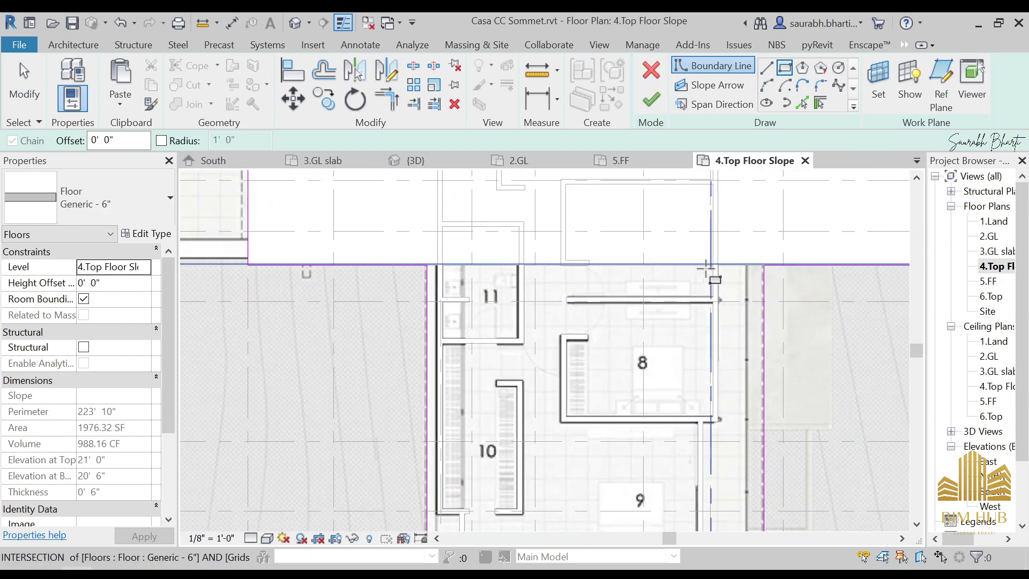
scroll(705, 266, up, 2)
click(726, 263)
middle_drag(648, 425, 623, 313)
scroll(638, 375, down, 2)
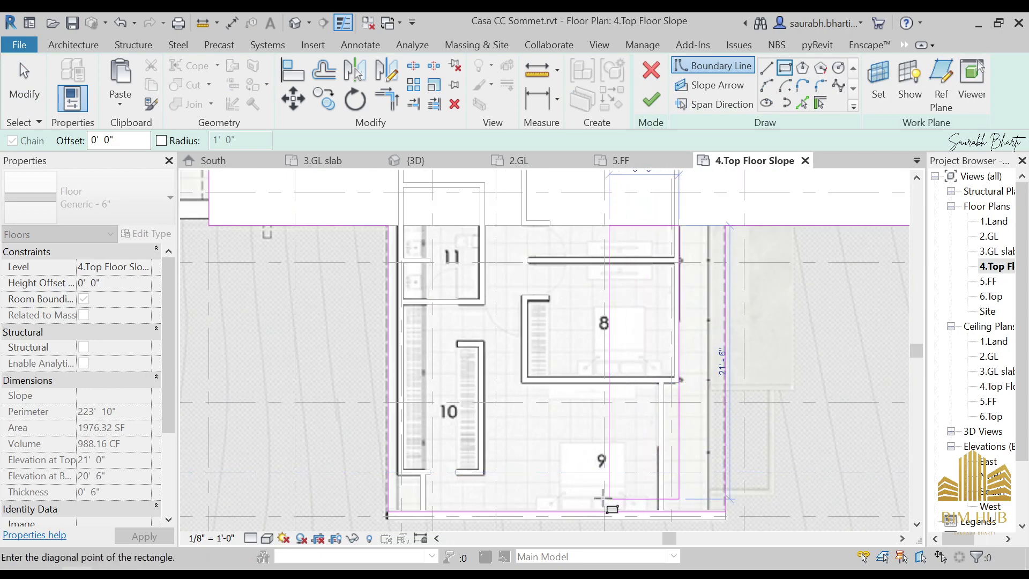
mouse_move(202, 537)
click(243, 477)
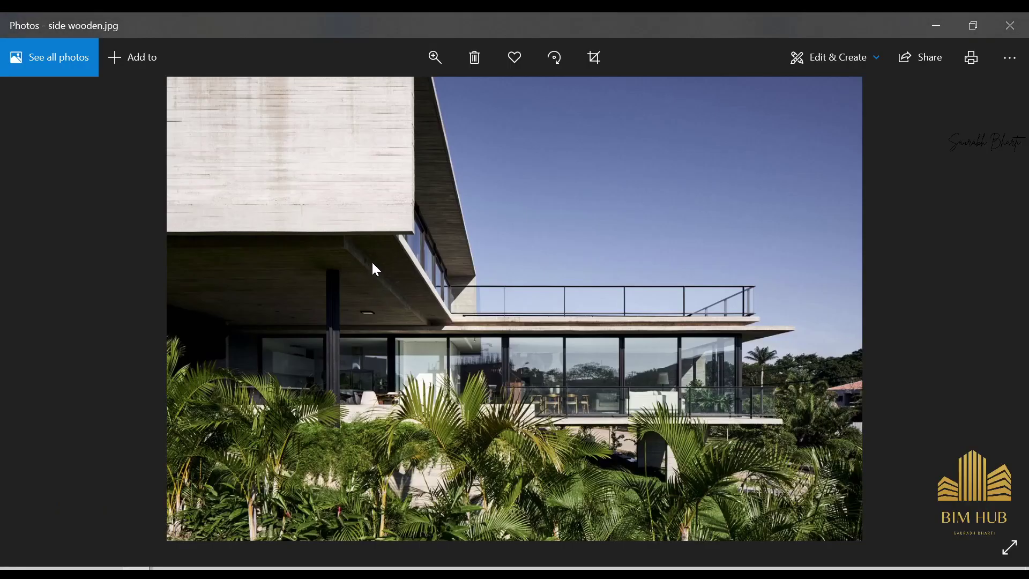
click(939, 32)
middle_drag(563, 406, 675, 329)
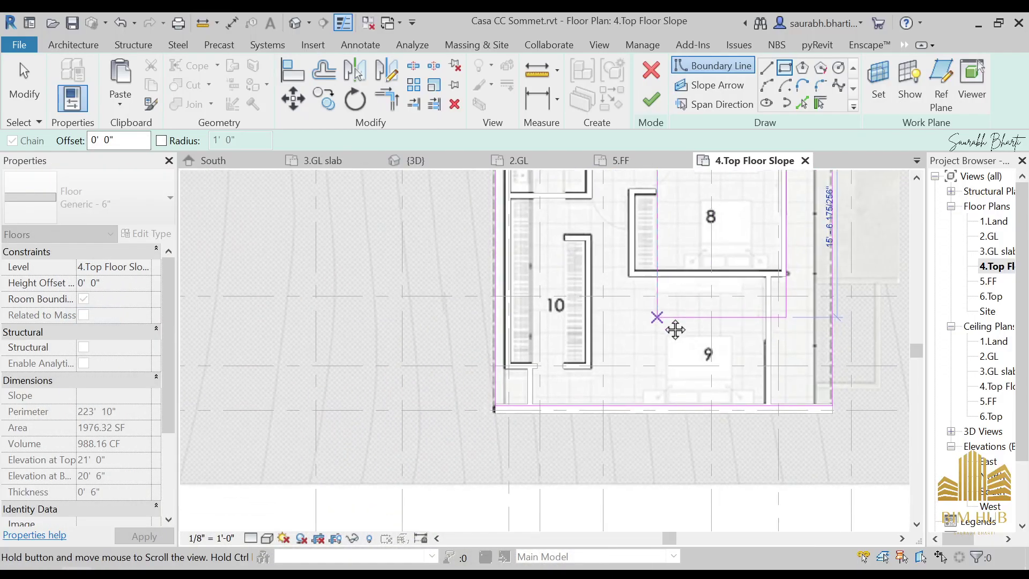
Step: Complete the rectangular opening over rooms 8 to 11 in the floor boundary and inspect the finished slab in 3D
scroll(524, 406, up, 2)
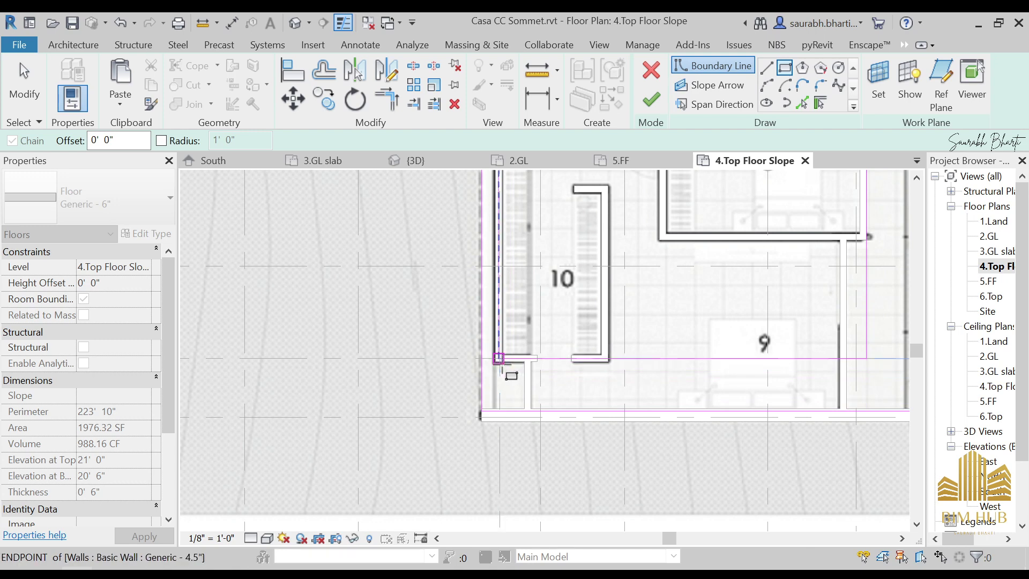
scroll(496, 361, up, 2)
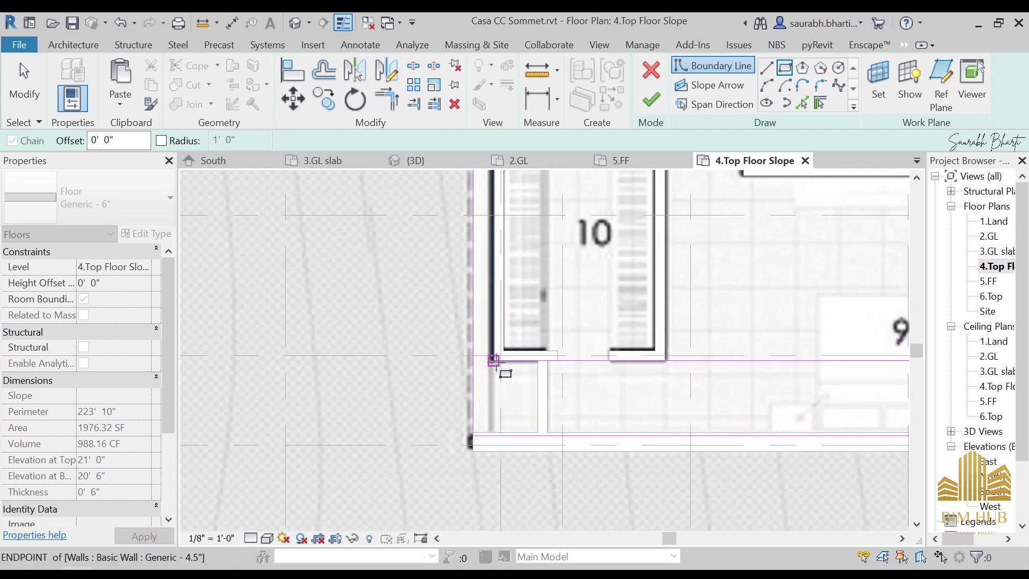
click(492, 360)
scroll(670, 369, down, 3)
key(Escape)
key(Escape)
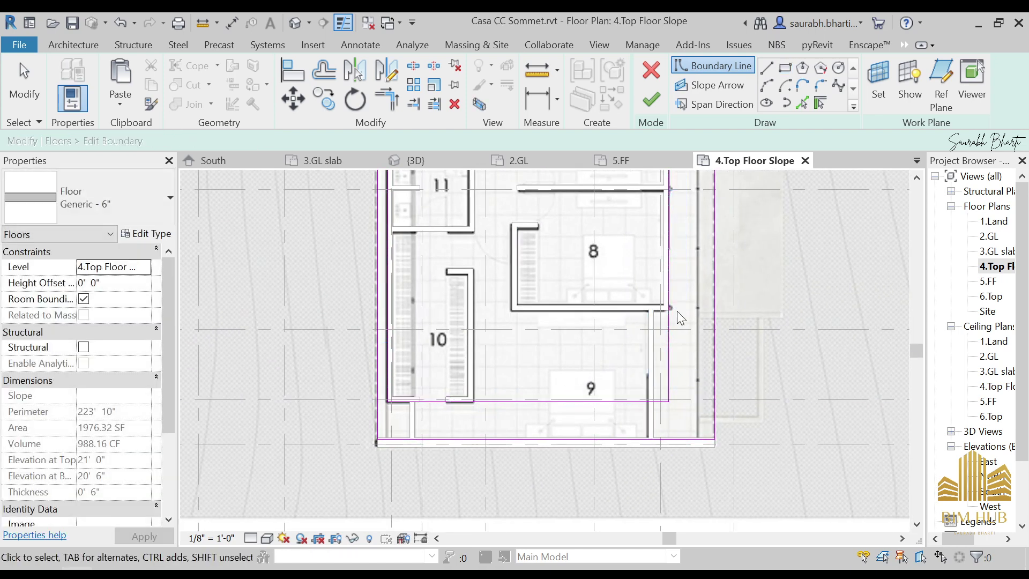
middle_drag(680, 202, 673, 300)
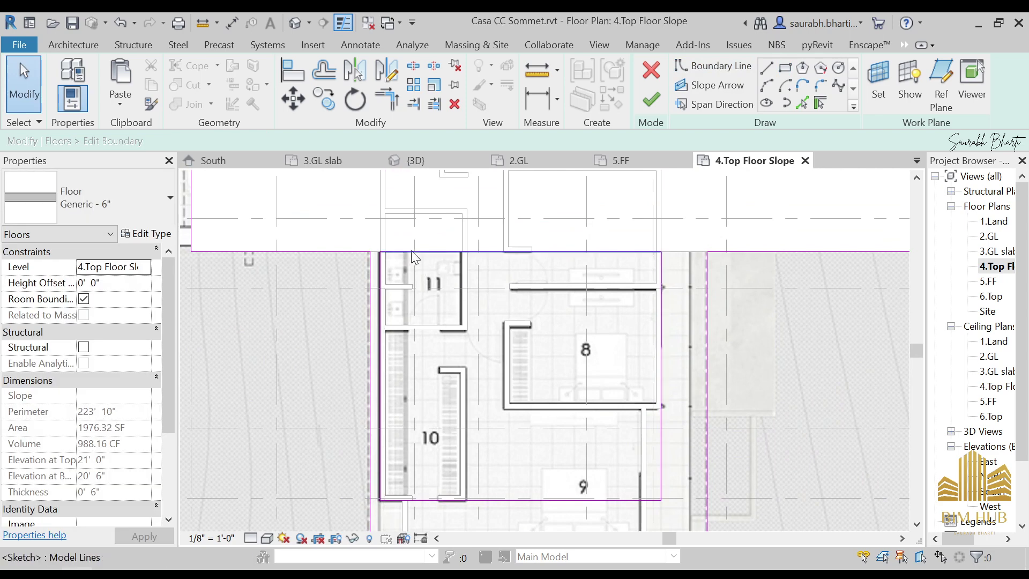
middle_drag(507, 403, 528, 367)
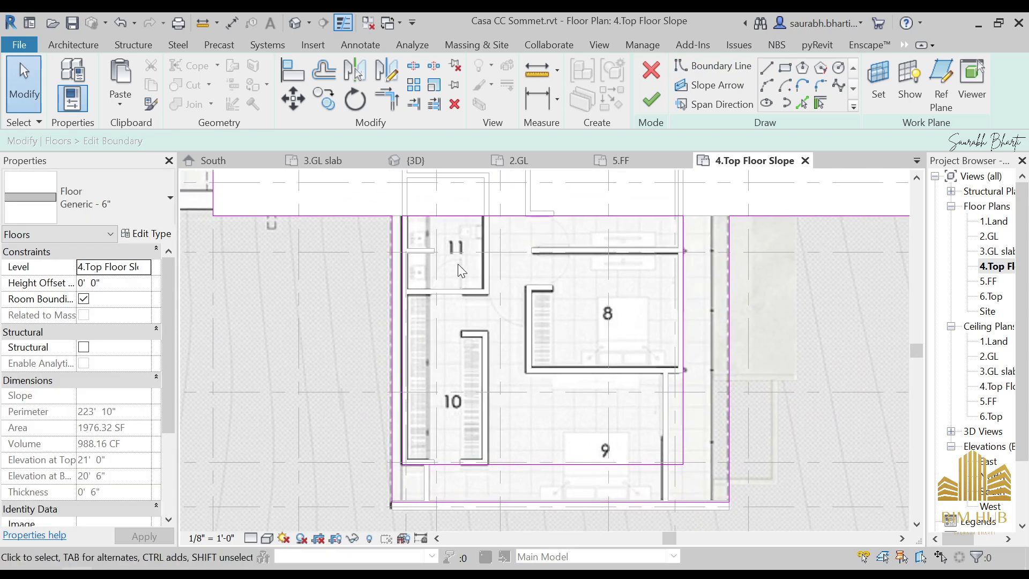
click(658, 104)
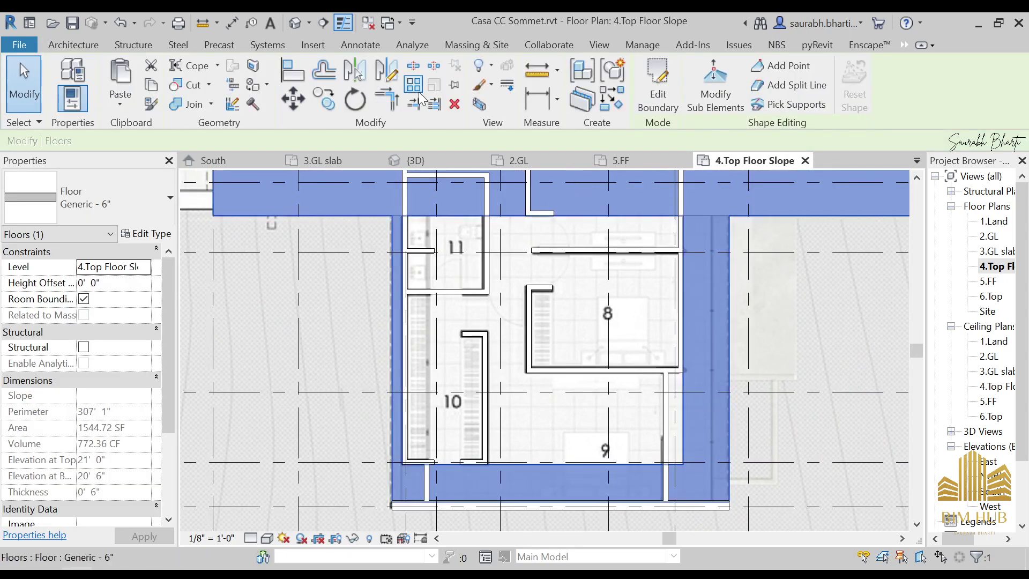
click(310, 22)
shift+middle_drag(376, 149, 472, 300)
scroll(375, 392, up, 2)
Step: In the 4.Top Floor Slope plan, create a rectangular Generic - 6" floor filling the opening over rooms 8 to 11, with height offset -0' 6"
double_click(1003, 267)
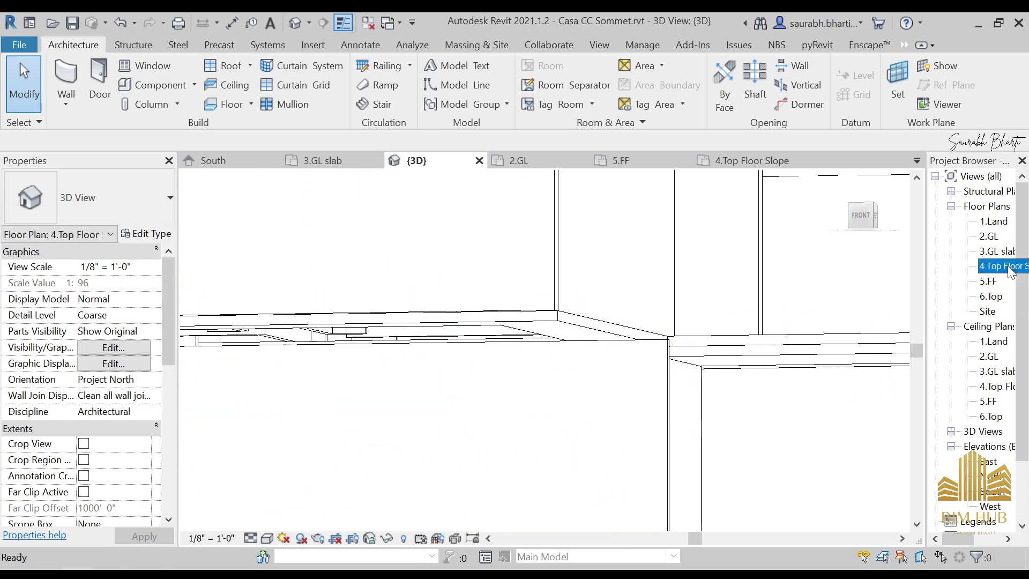
scroll(616, 389, down, 1)
scroll(570, 372, up, 2)
middle_drag(571, 372, 575, 407)
scroll(575, 407, down, 1)
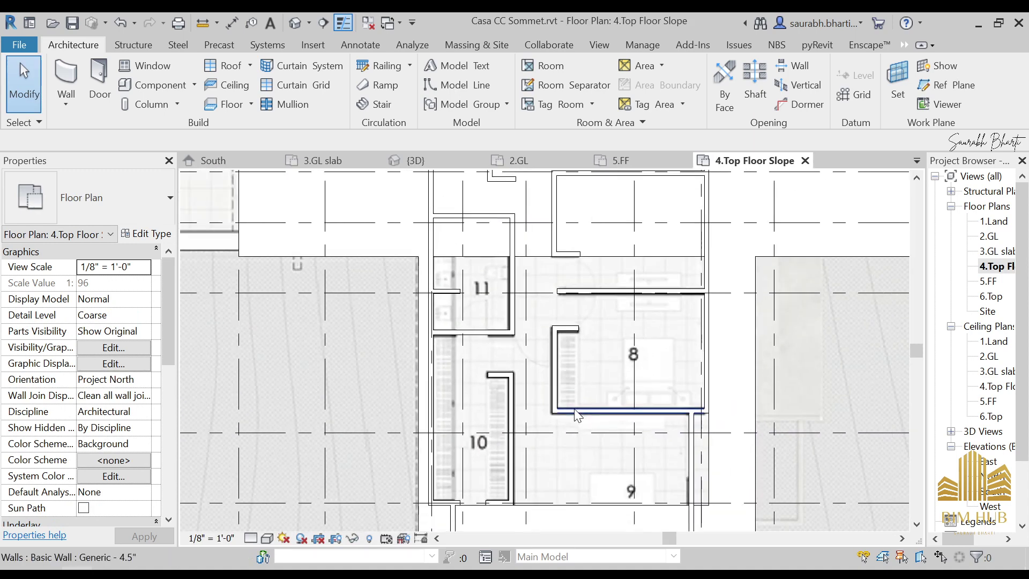
click(229, 107)
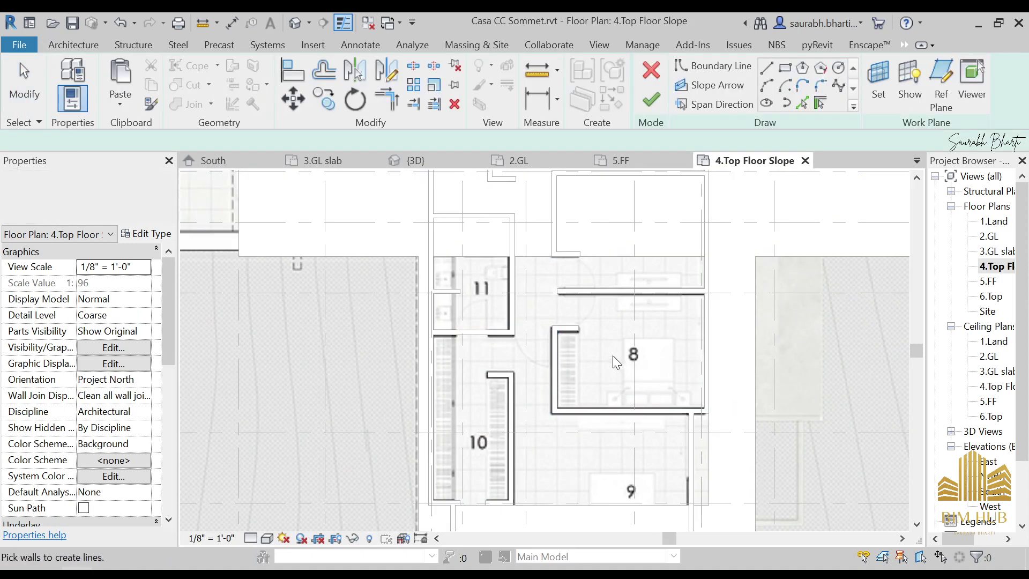
click(785, 67)
scroll(693, 268, up, 2)
scroll(670, 278, down, 2)
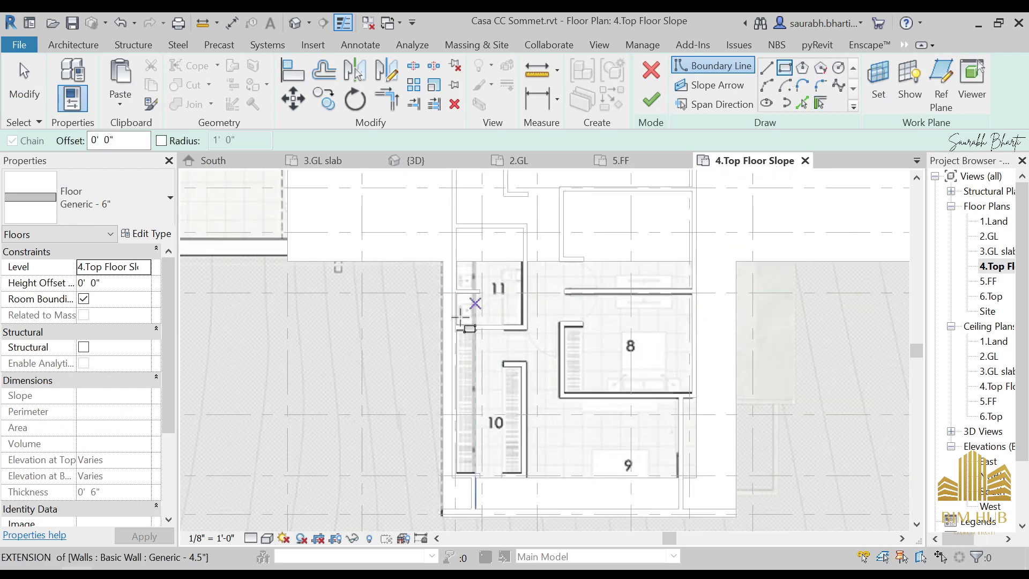
scroll(507, 293, up, 2)
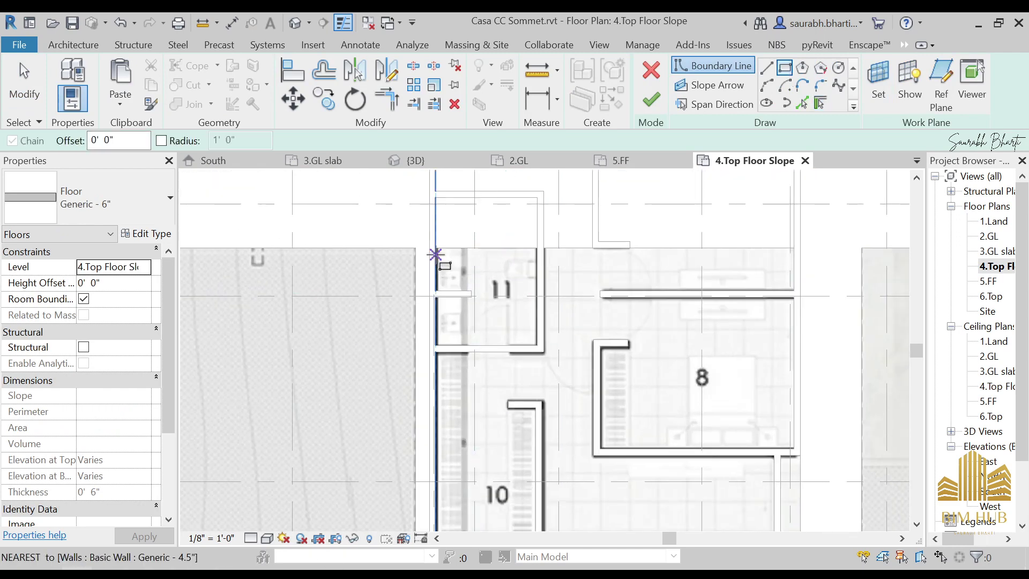
click(435, 248)
middle_drag(616, 452, 524, 368)
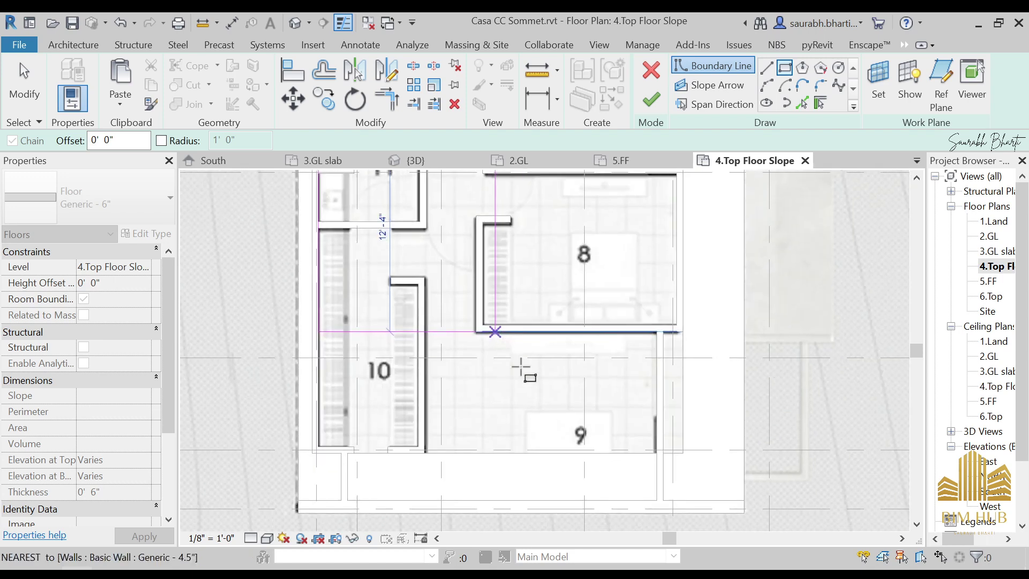
click(683, 453)
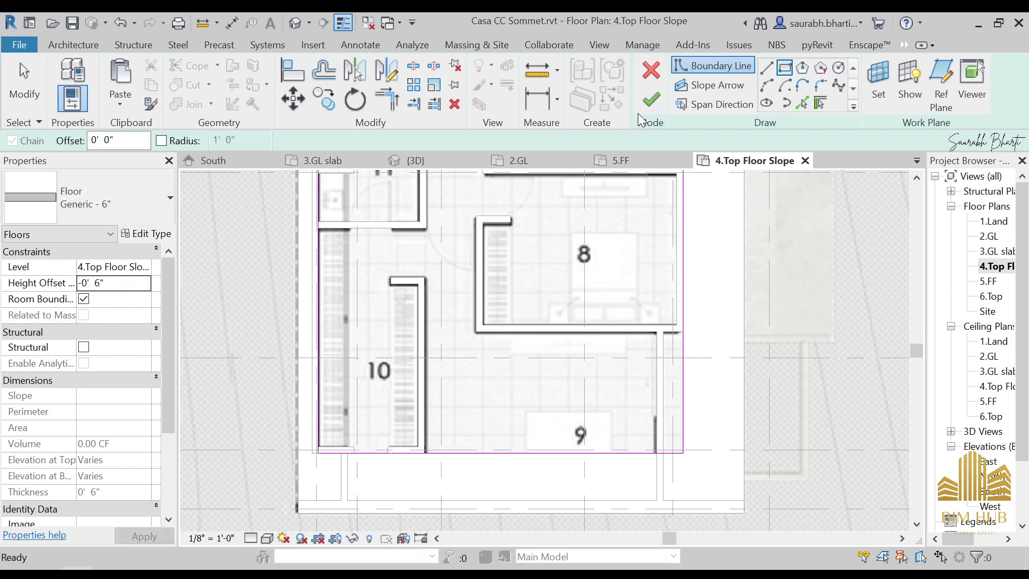
click(657, 101)
Step: Temporarily hide the wall blocking the lowered slab in the 3D view and select that slab
click(295, 23)
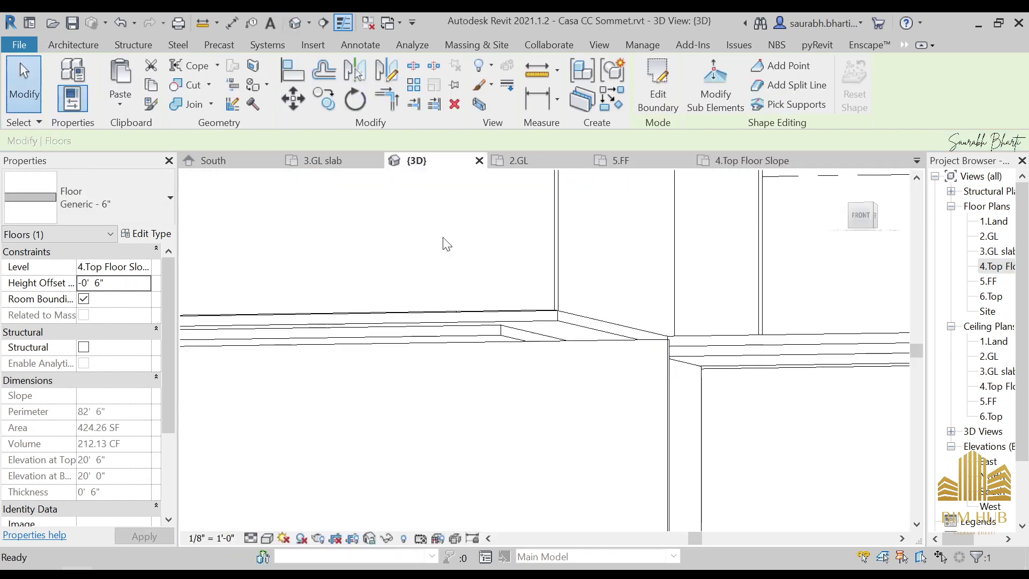
scroll(489, 299, up, 5)
shift+middle_drag(452, 375, 420, 361)
click(424, 361)
key(h)
key(h)
mouse_move(452, 434)
shift+middle_down()
mouse_move(482, 438)
mouse_move(434, 416)
mouse_move(487, 411)
mouse_move(474, 338)
mouse_move(547, 379)
mouse_move(458, 408)
mouse_move(475, 413)
mouse_move(466, 429)
shift+middle_up()
click(465, 335)
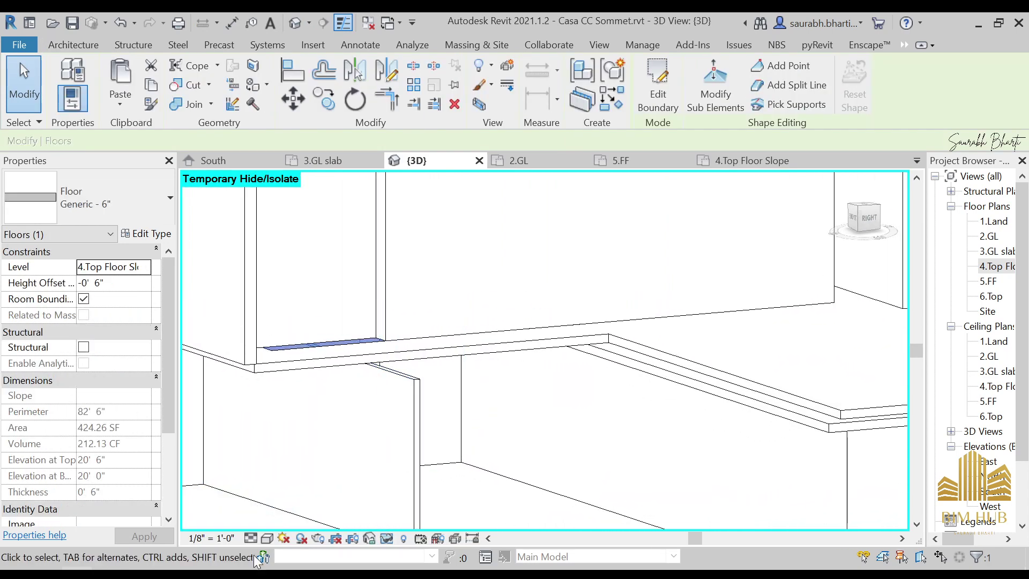
Step: Switch to Photos to study the side wooden.jpg reference, then compare the slabs in Revit's 4.Top Floor Slope plan
key(alt+Tab)
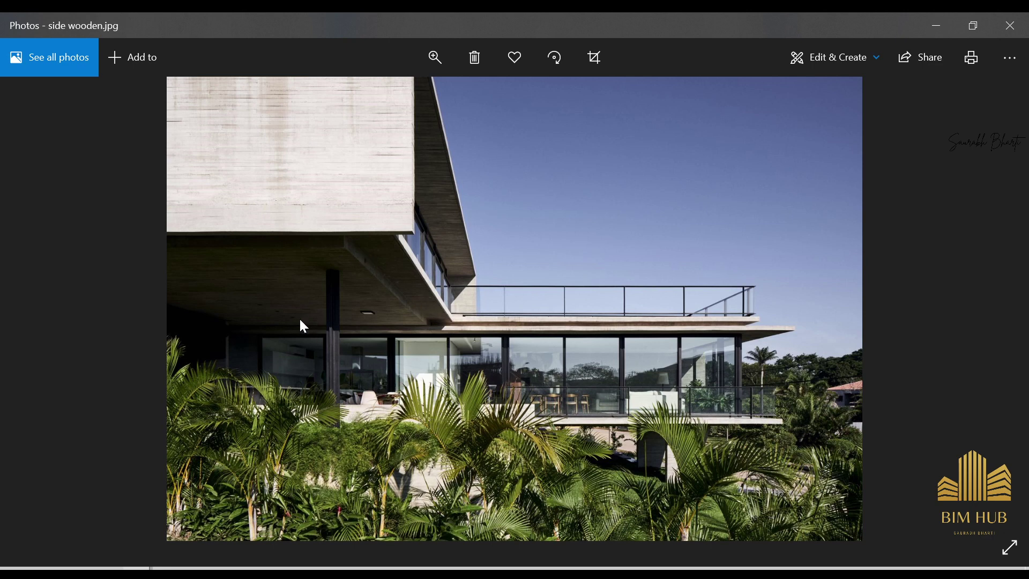
click(941, 30)
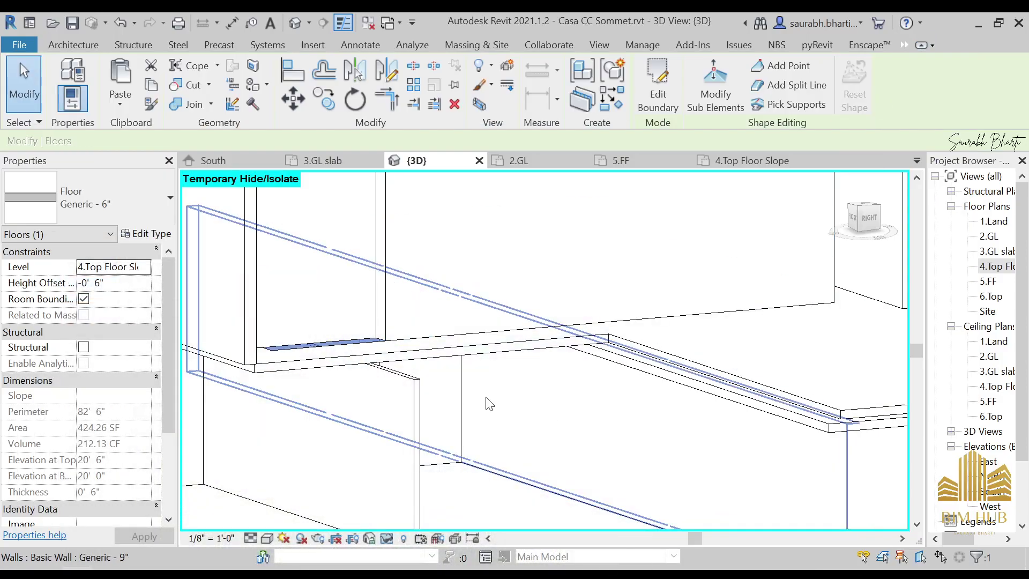
double_click(1000, 267)
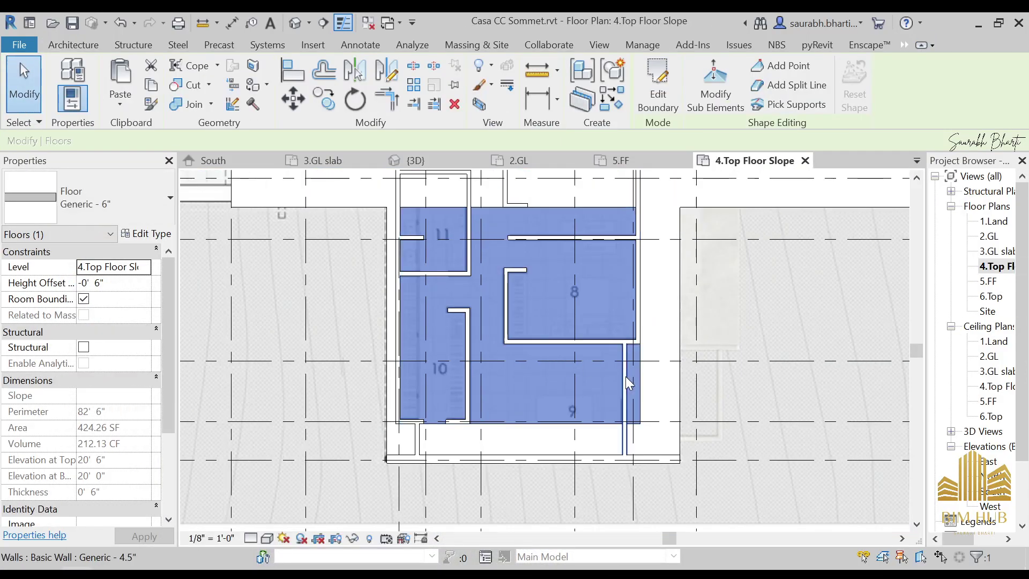
middle_drag(652, 405, 588, 407)
click(709, 410)
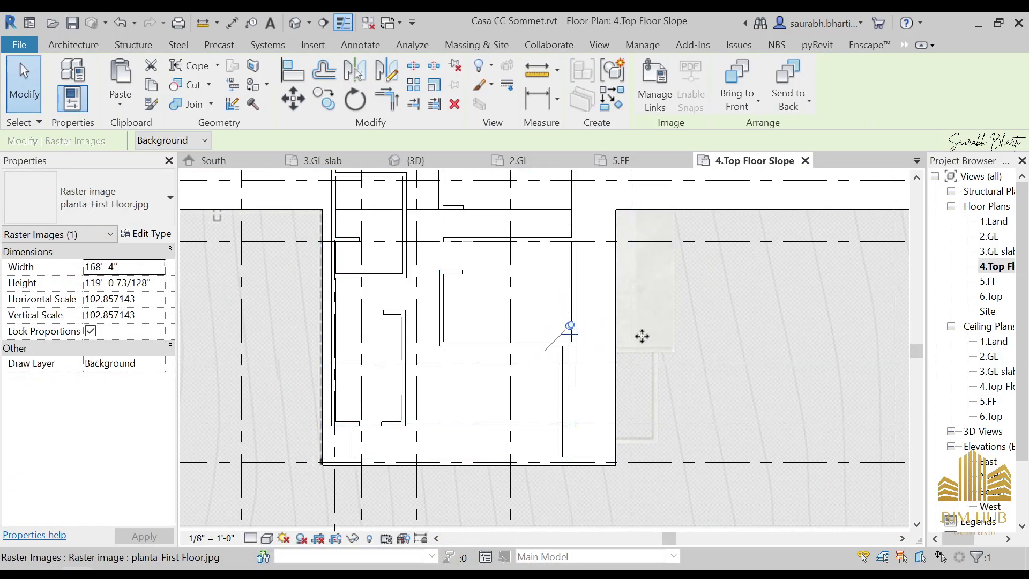
key(Escape)
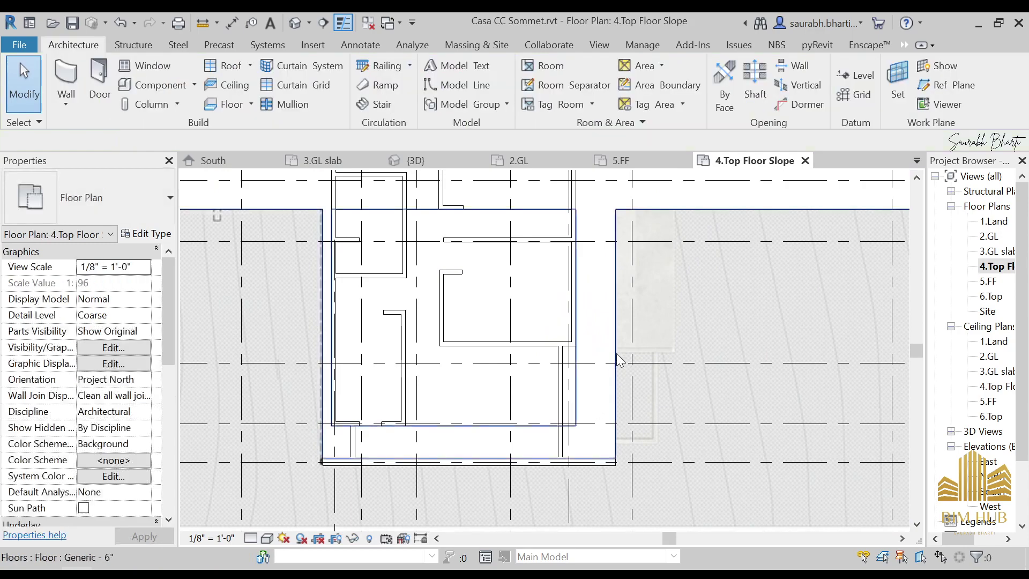
Step: Select the ground-floor wall beneath the slab in 3D and locate it in the 2.GL plan below rooms 6 and 7
click(298, 25)
scroll(442, 370, down, 1)
shift+middle_drag(442, 371, 1018, 310)
click(390, 445)
double_click(996, 237)
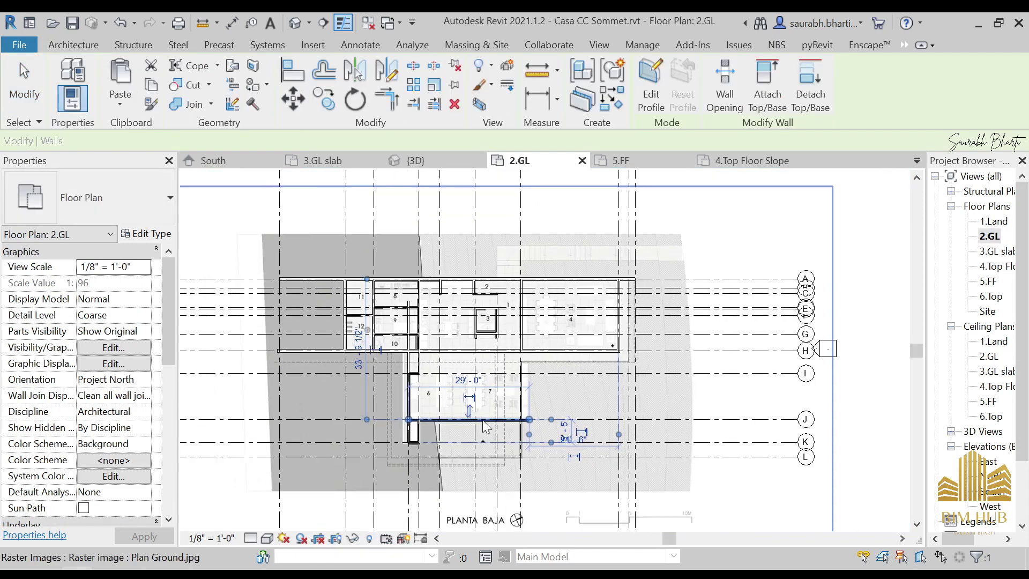
scroll(576, 413, up, 3)
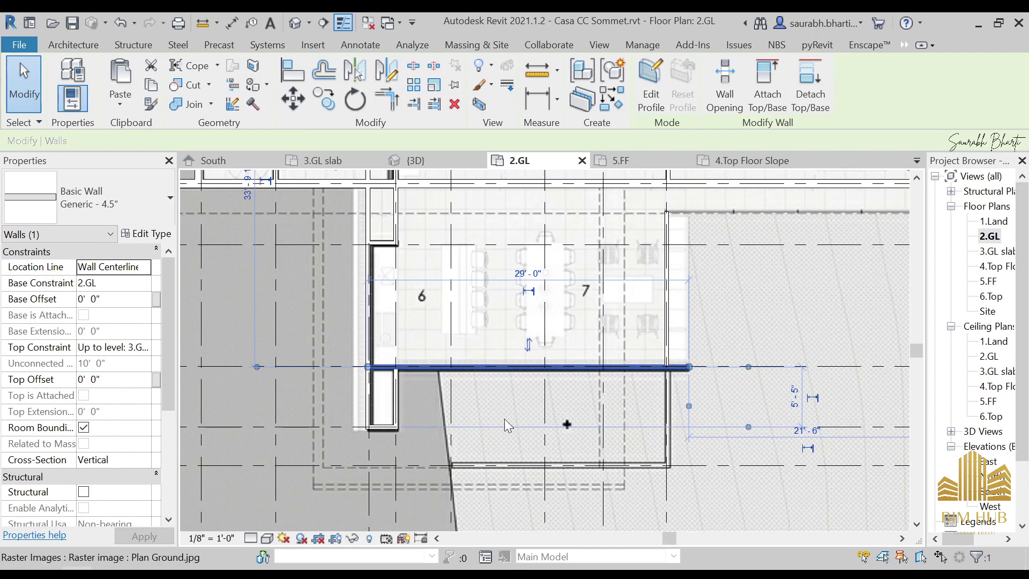
key(w)
key(a)
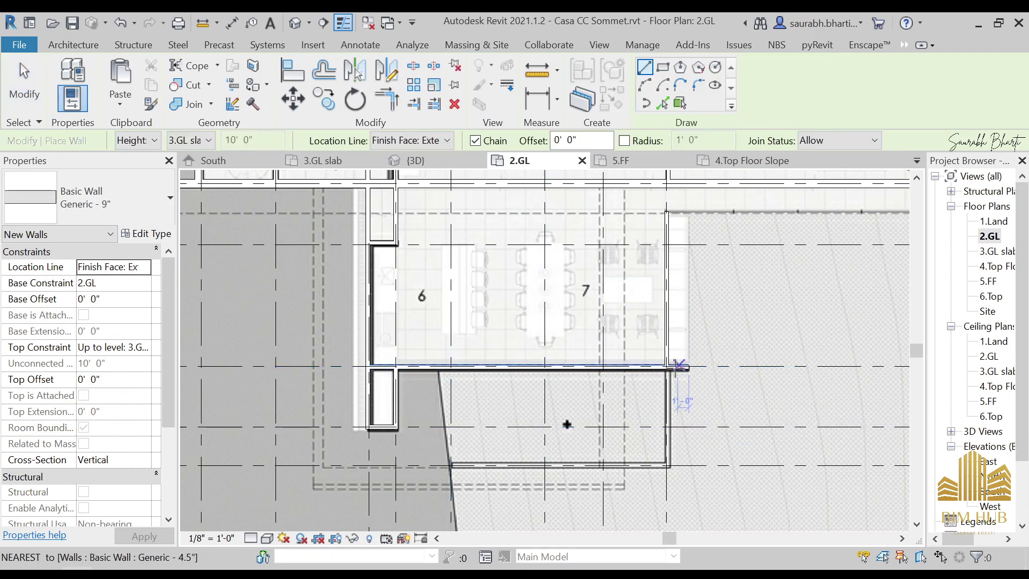
key(Escape)
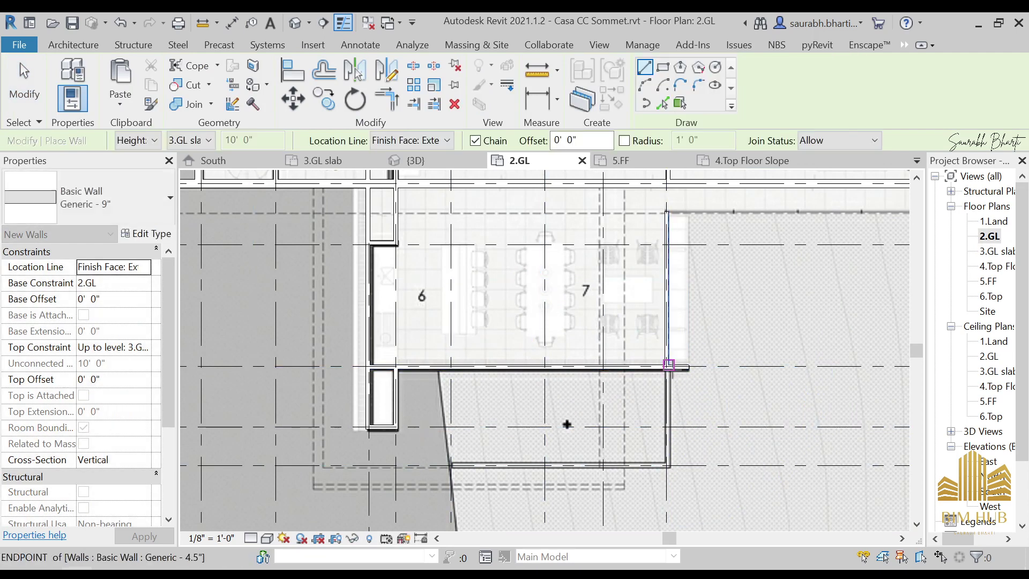
key(Escape)
Step: Extend the end of the 4.5" side wall beside room 7 to grid line L
click(671, 336)
drag(664, 366, 670, 472)
key(Escape)
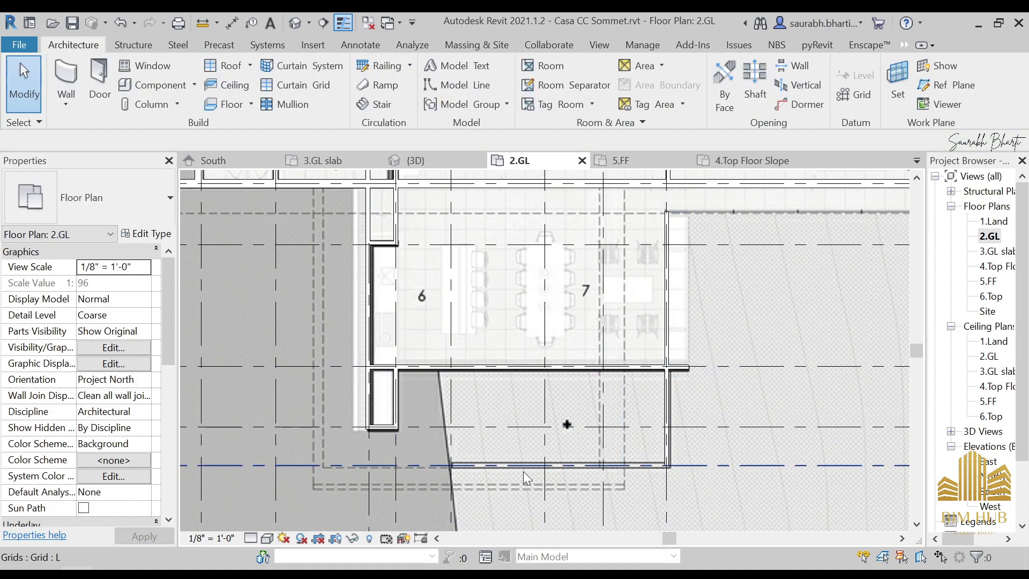
Step: Draw a Generic - 4.5" wall along grid line L, 28' 6" long, starting from the end of room 7's side wall
key(w)
key(a)
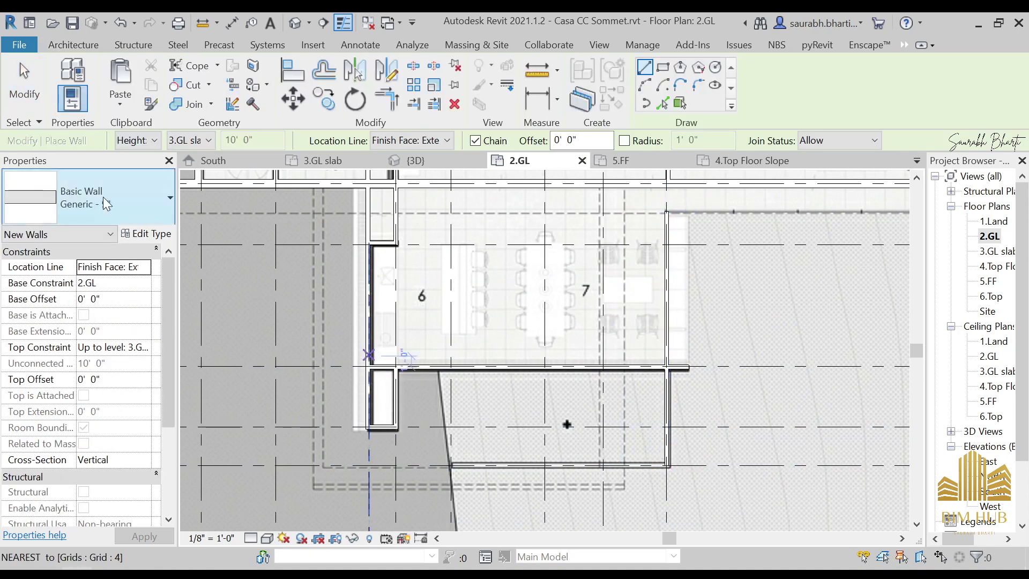
click(103, 197)
click(127, 555)
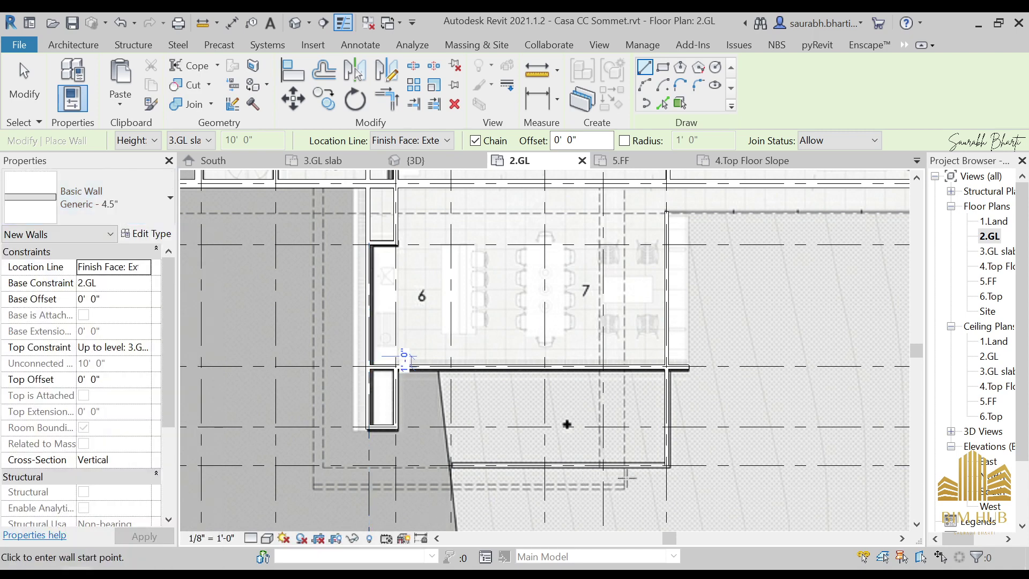
click(666, 466)
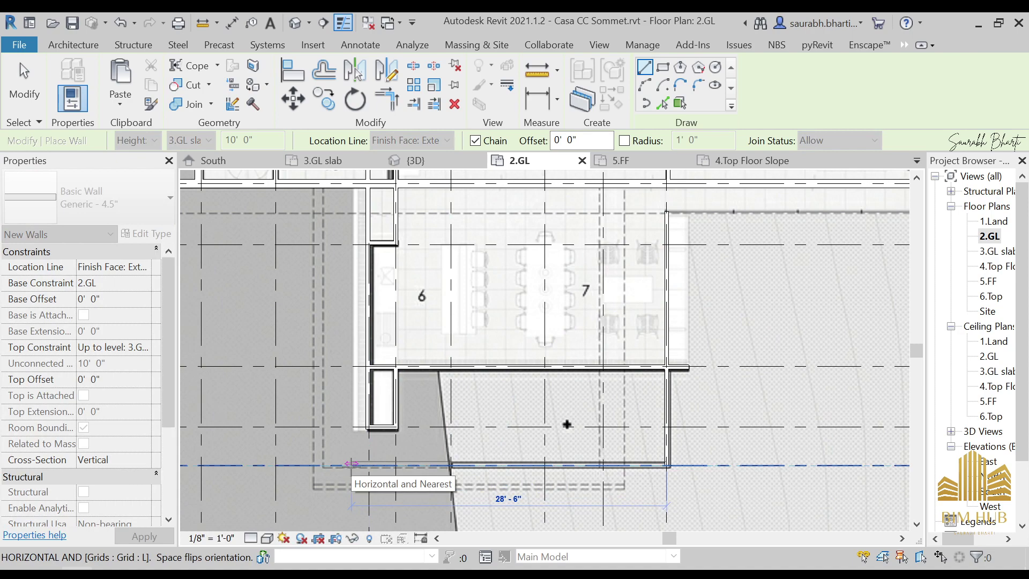
click(351, 464)
key(Escape)
key(Escape)
scroll(496, 461, down, 1)
click(496, 464)
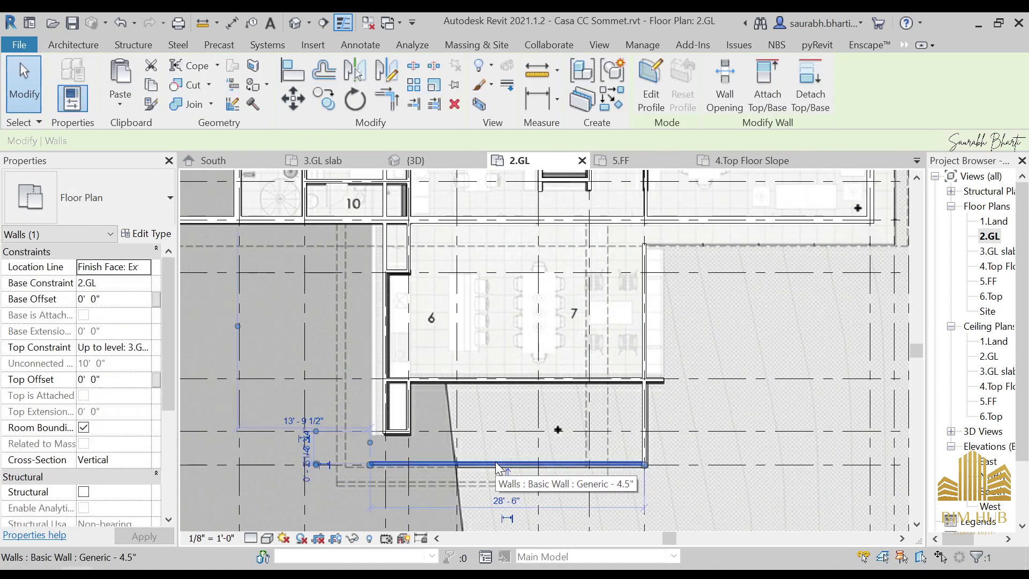
key(Escape)
scroll(635, 475, up, 2)
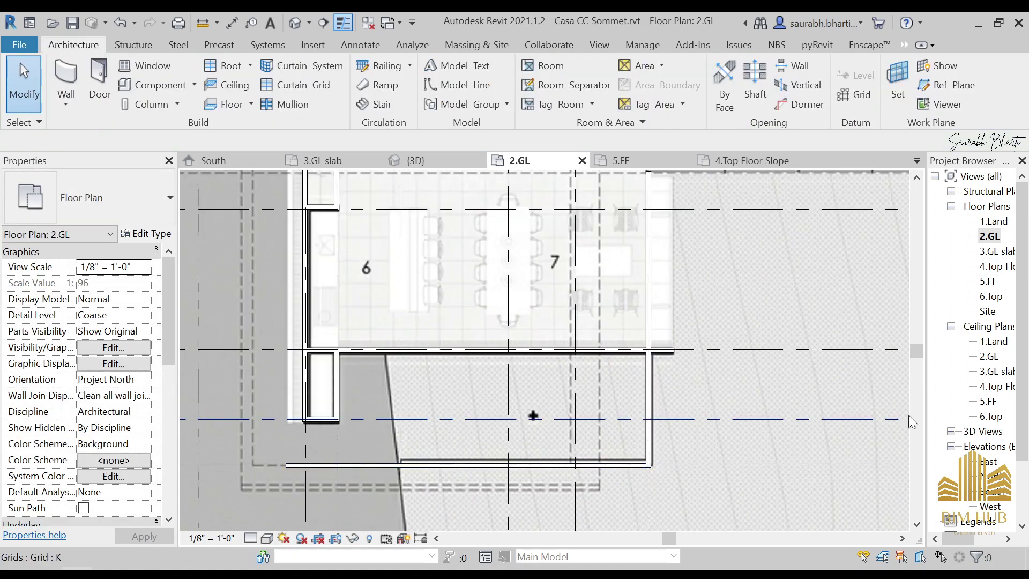
Step: Examine the new wall and the stepped slab edges from several sides in the 3D view
click(304, 26)
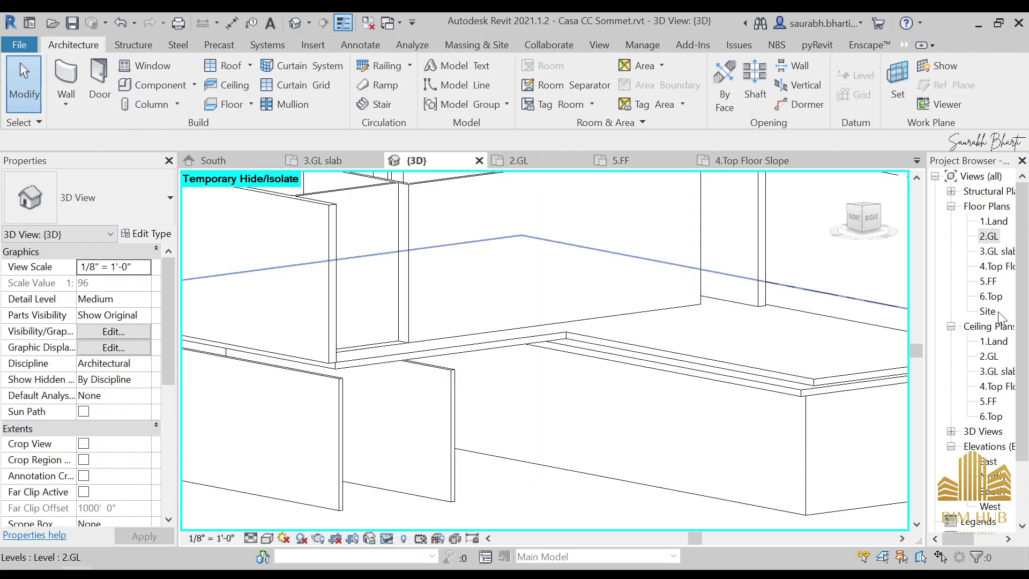
click(452, 406)
scroll(510, 444, down, 1)
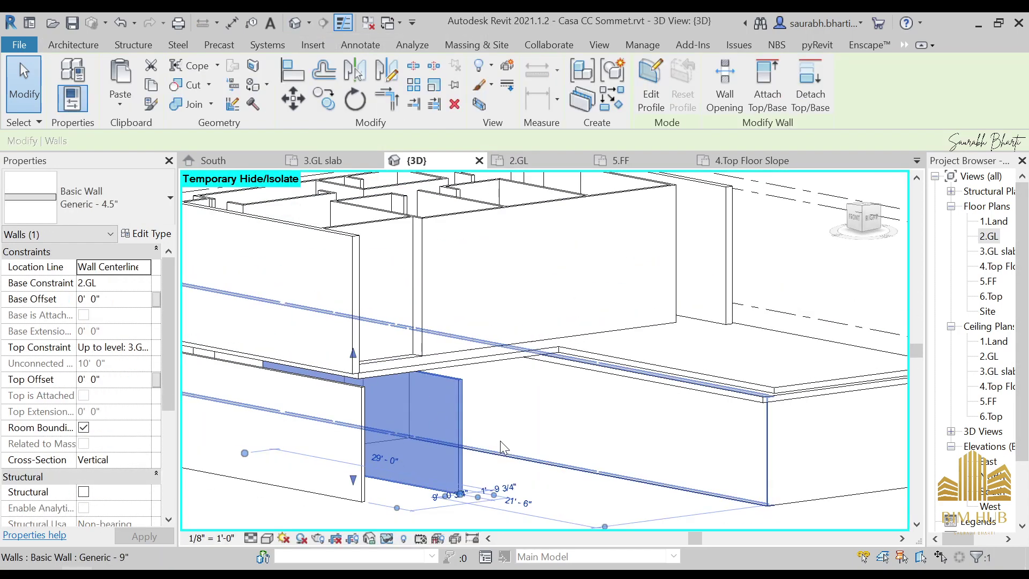
key(Escape)
shift+middle_drag(500, 445, 580, 287)
scroll(548, 321, up, 4)
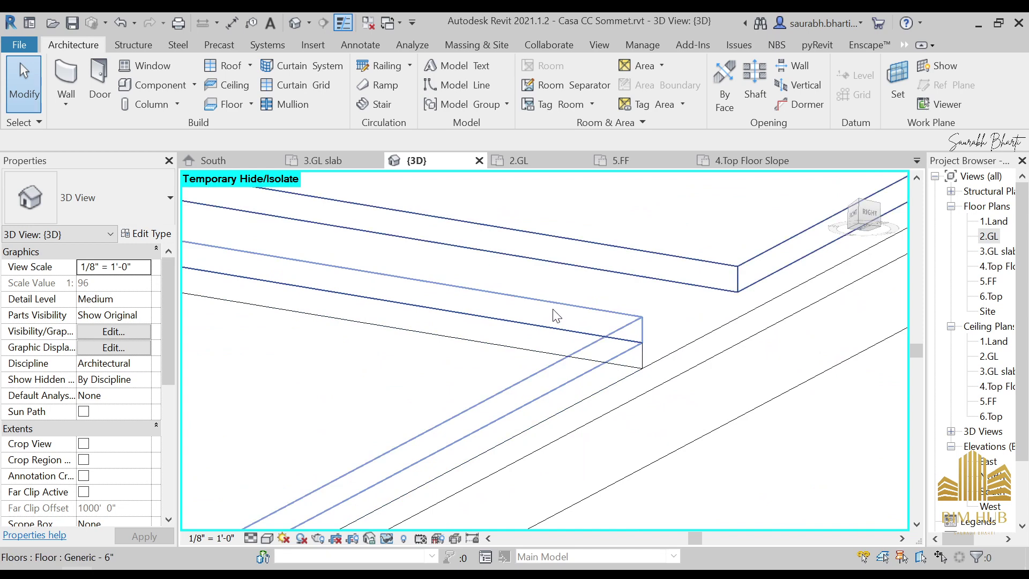
shift+middle_drag(542, 323, 799, 345)
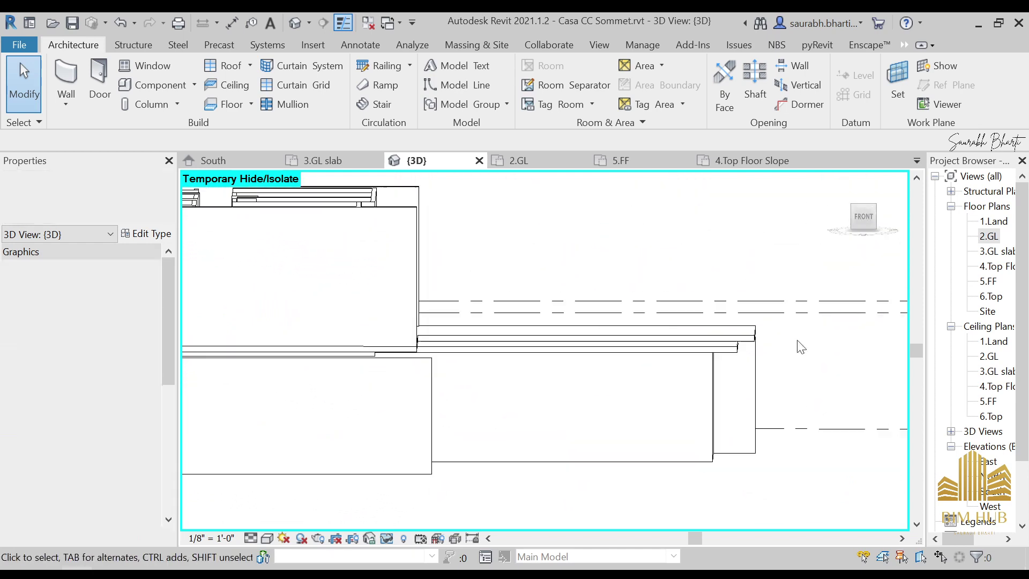
shift+middle_drag(731, 338, 737, 388)
shift+middle_drag(462, 383, 321, 352)
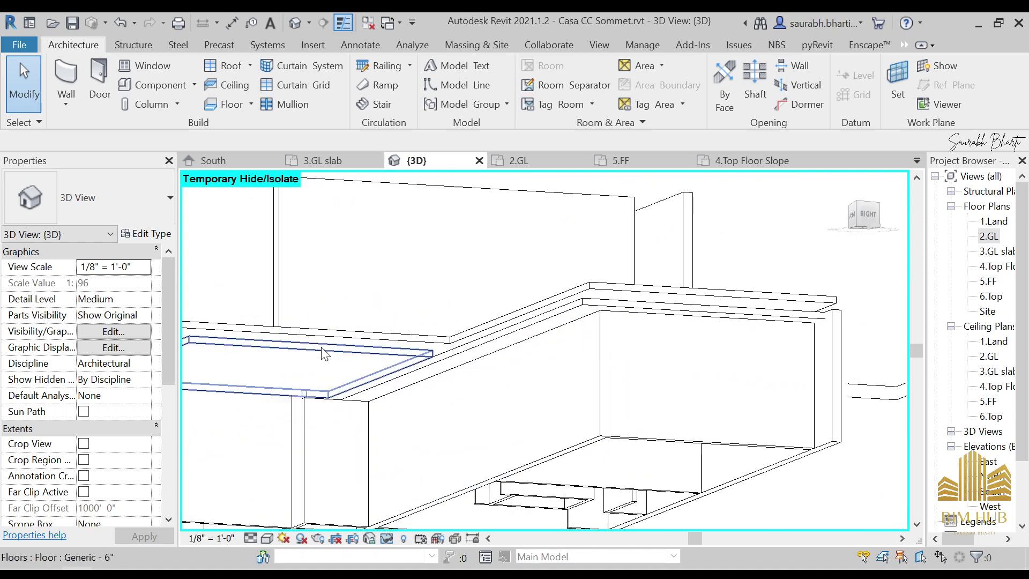
Step: Select the lowered Generic - 6" slab beneath the upper-floor rooms and locate it in the 4.Top Floor Slope plan
click(420, 383)
shift+middle_drag(420, 384, 506, 396)
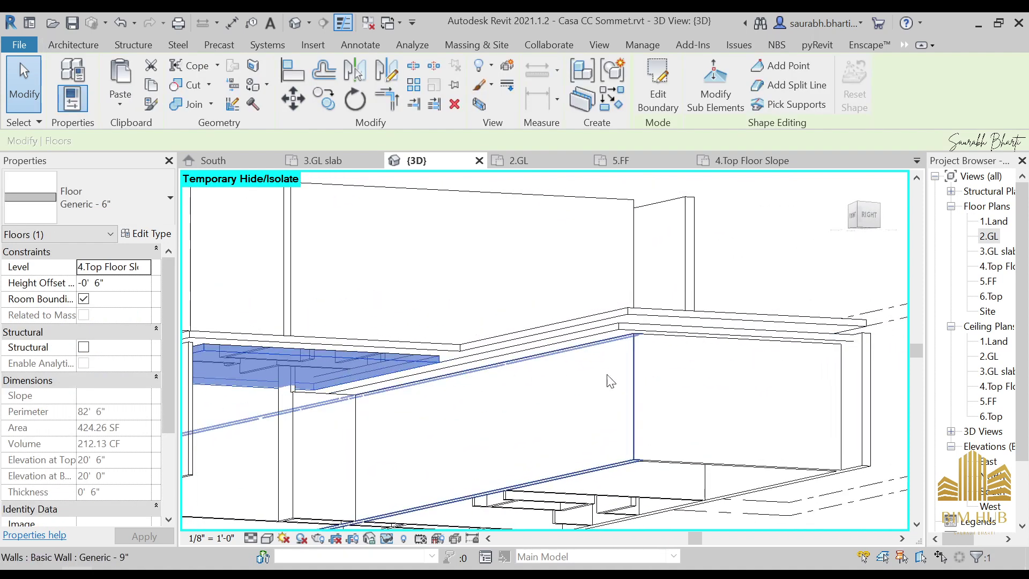
shift+middle_drag(566, 378, 589, 394)
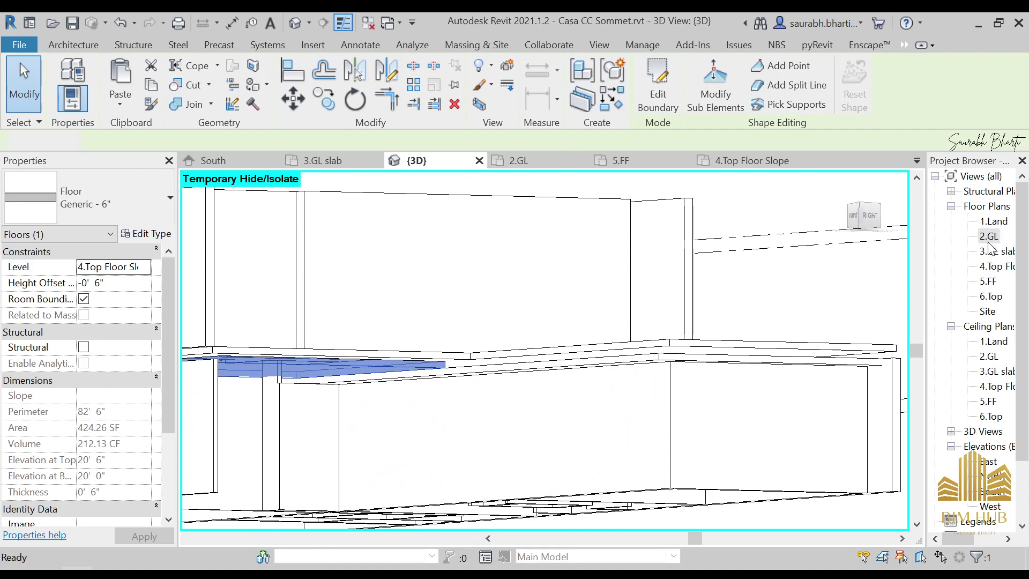
double_click(989, 241)
click(531, 251)
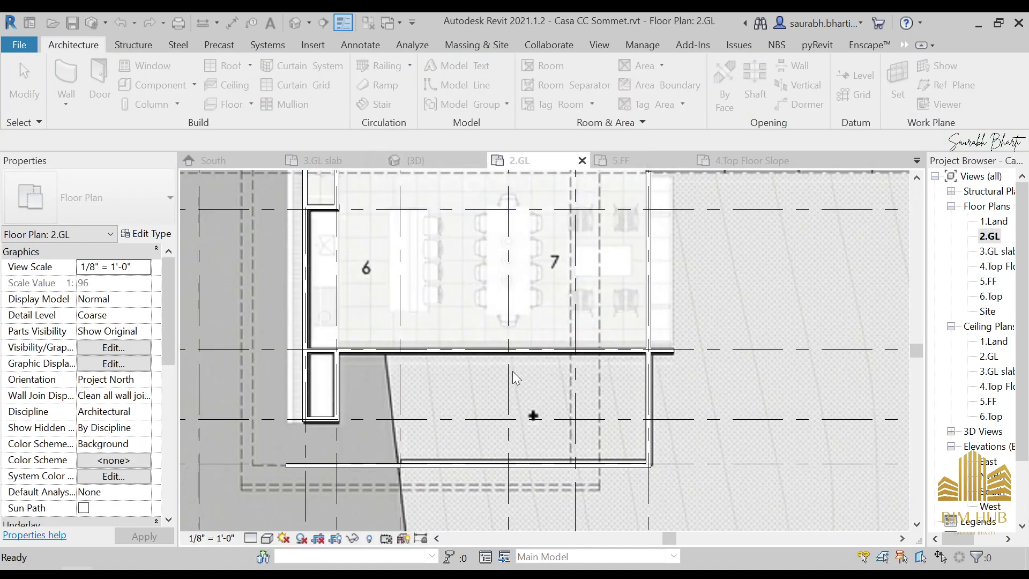
scroll(512, 371, down, 3)
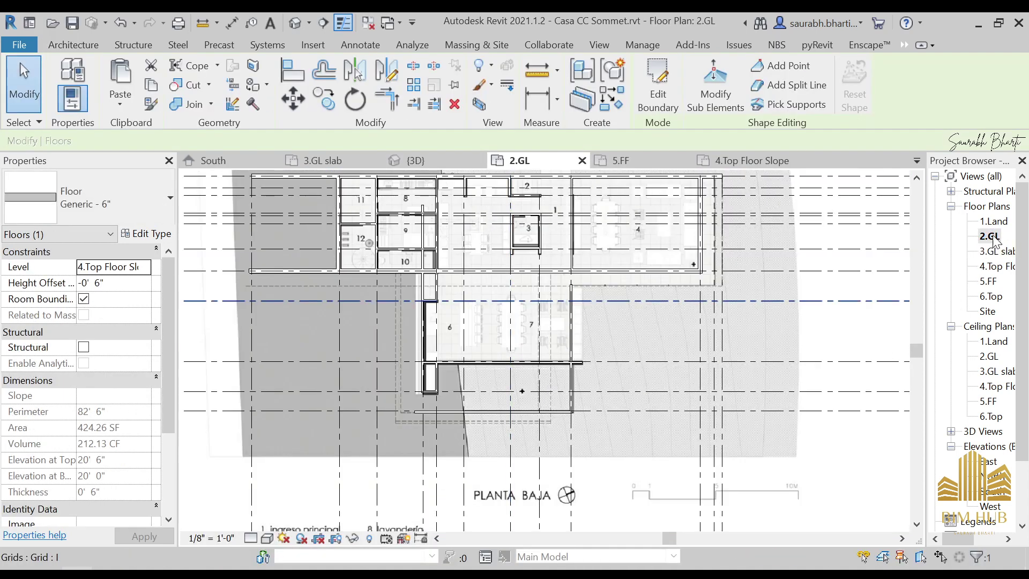
double_click(994, 266)
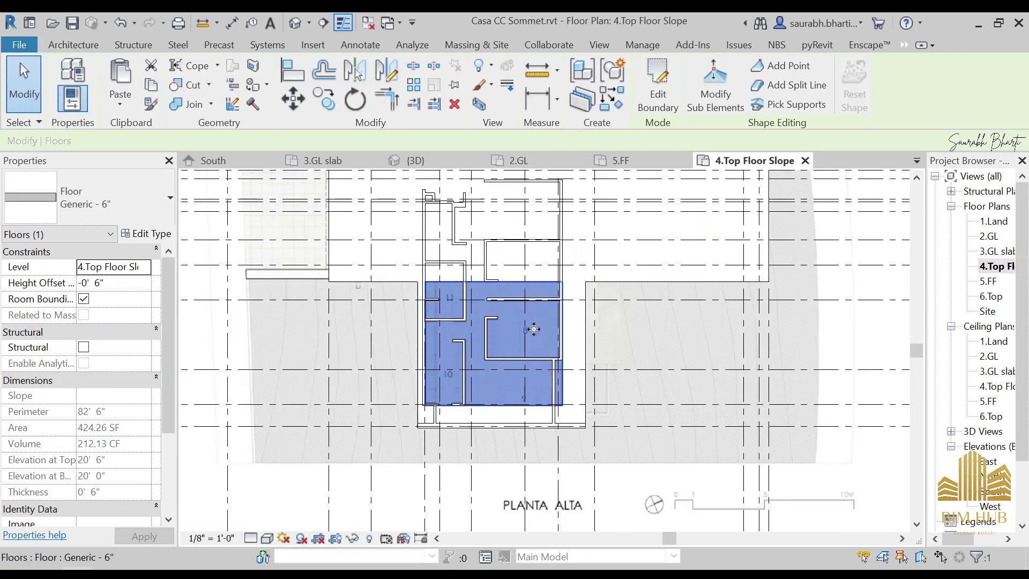
Step: Edit the lowered slab's boundary, extending its edge near room 11 across the main block to the far wall's inner face
click(674, 75)
scroll(520, 385, up, 4)
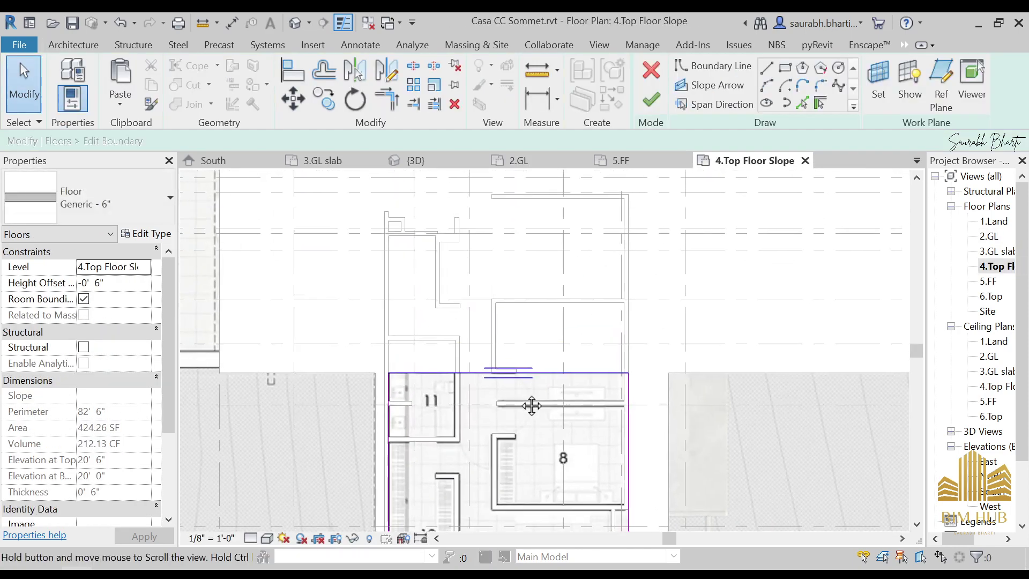
scroll(520, 385, up, 2)
middle_drag(520, 385, 746, 328)
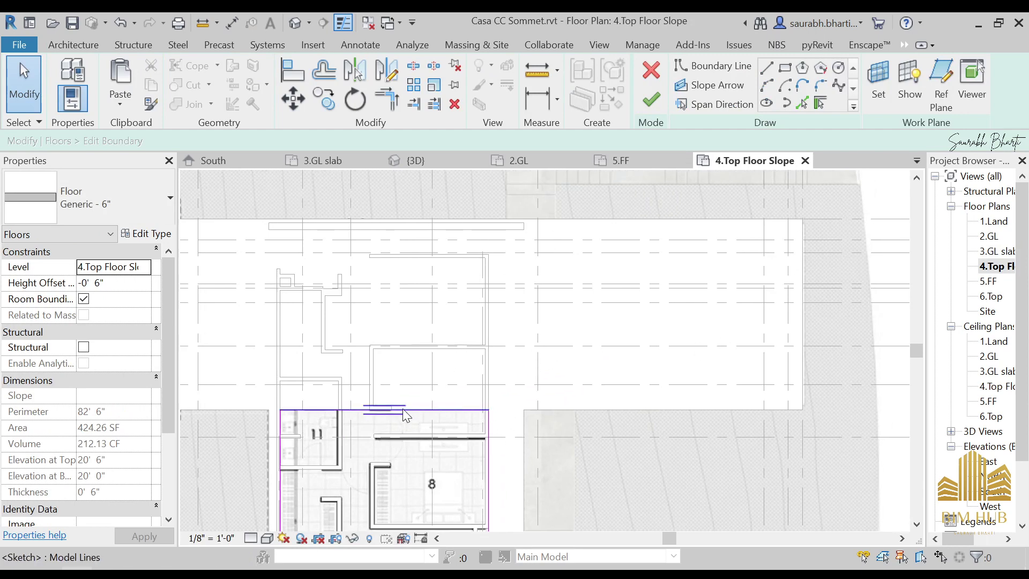
drag(403, 408, 423, 259)
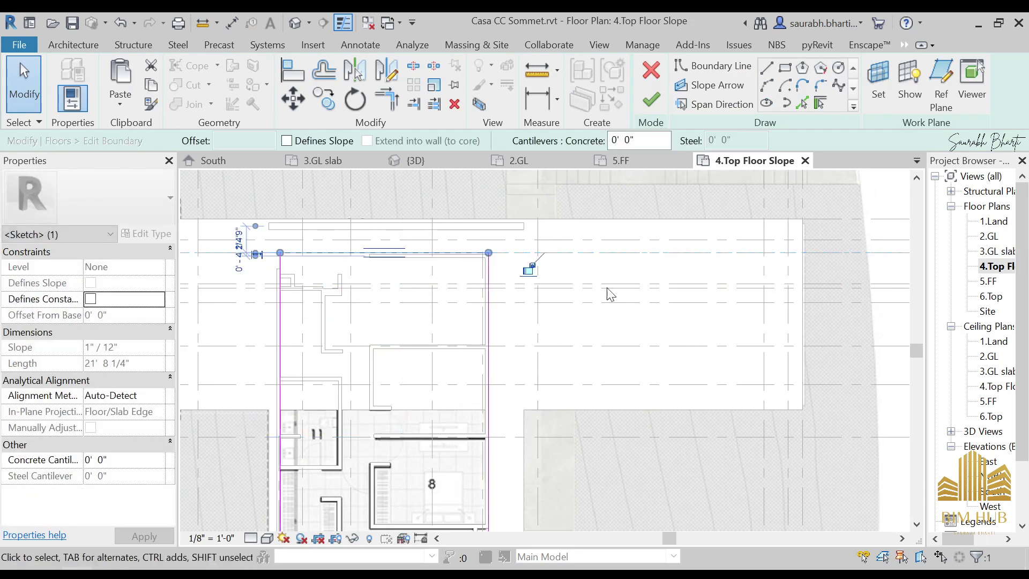
middle_drag(475, 292, 550, 290)
mouse_move(551, 290)
mouse_down()
mouse_move(544, 257)
mouse_move(545, 266)
mouse_up()
click(651, 100)
scroll(540, 331, down, 3)
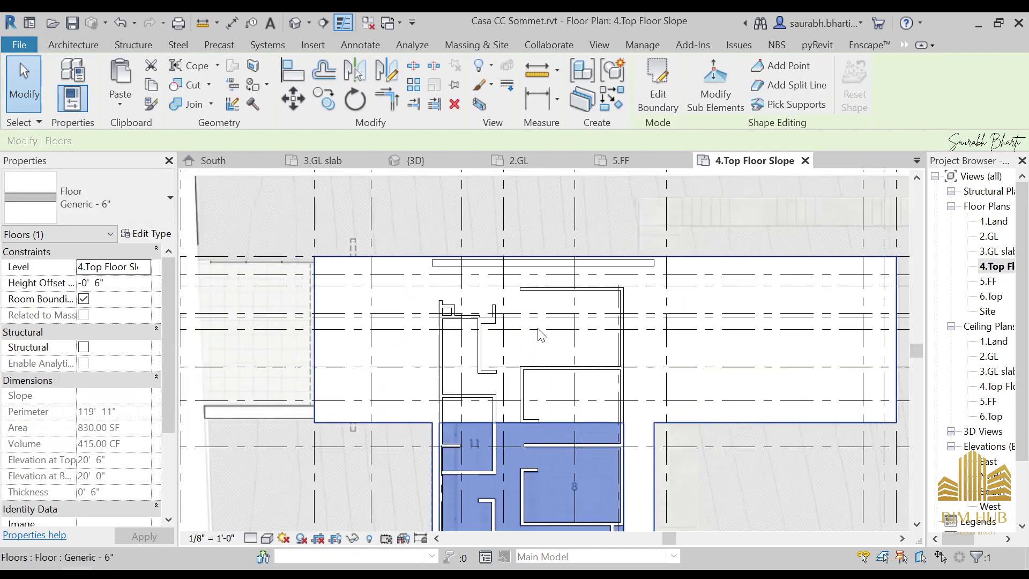
Step: Edit the main slab's boundary, moving the opening's edge near room 11 to the inner face of the far wall
middle_drag(615, 406, 514, 301)
click(647, 279)
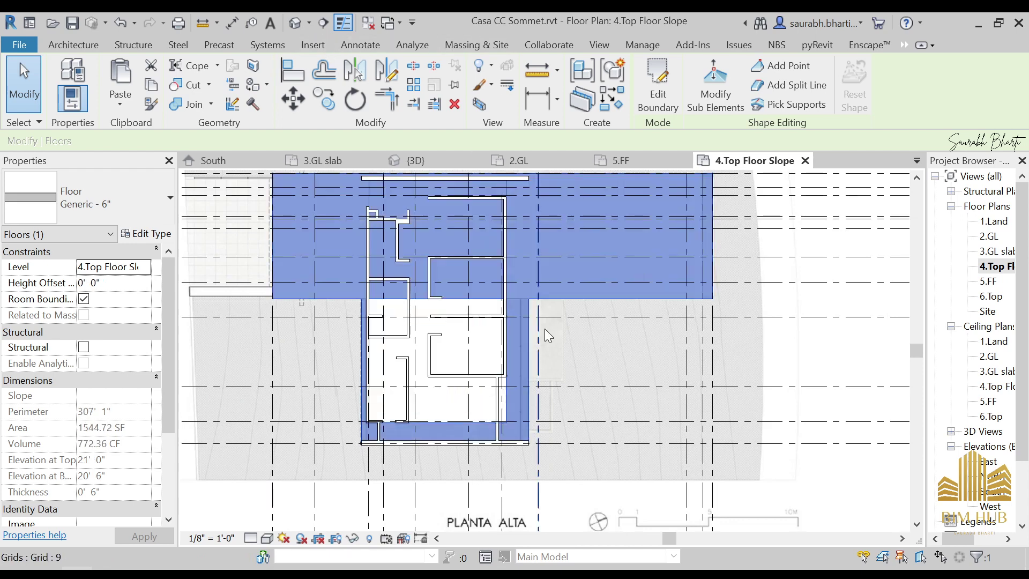
click(657, 86)
middle_drag(552, 225, 648, 358)
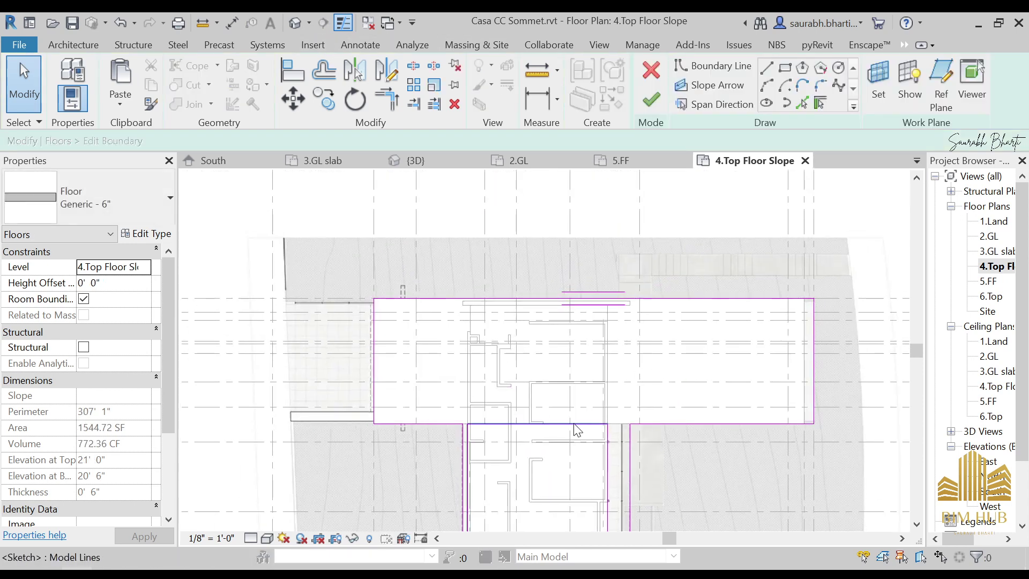
drag(574, 426, 566, 317)
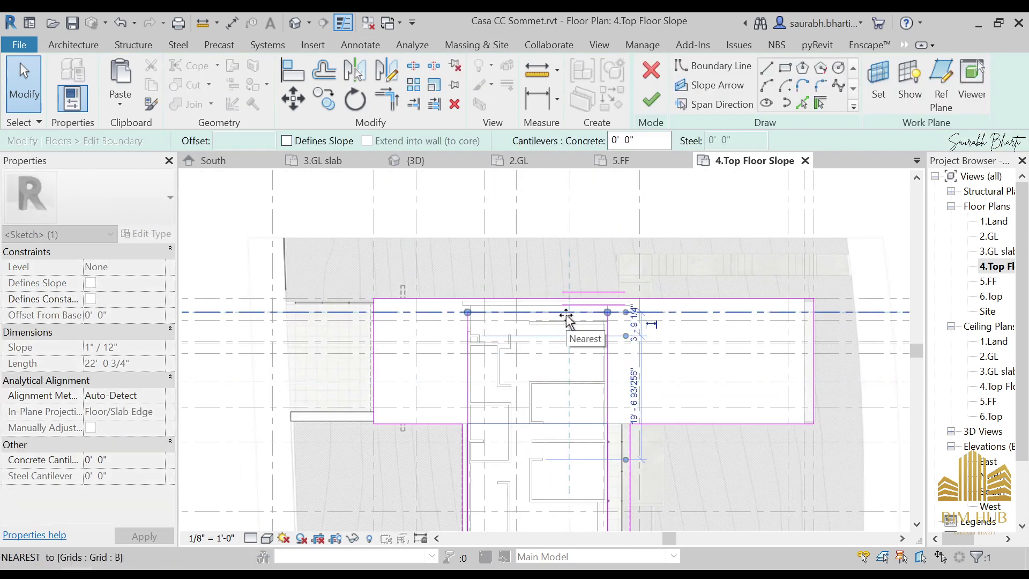
scroll(567, 313, up, 2)
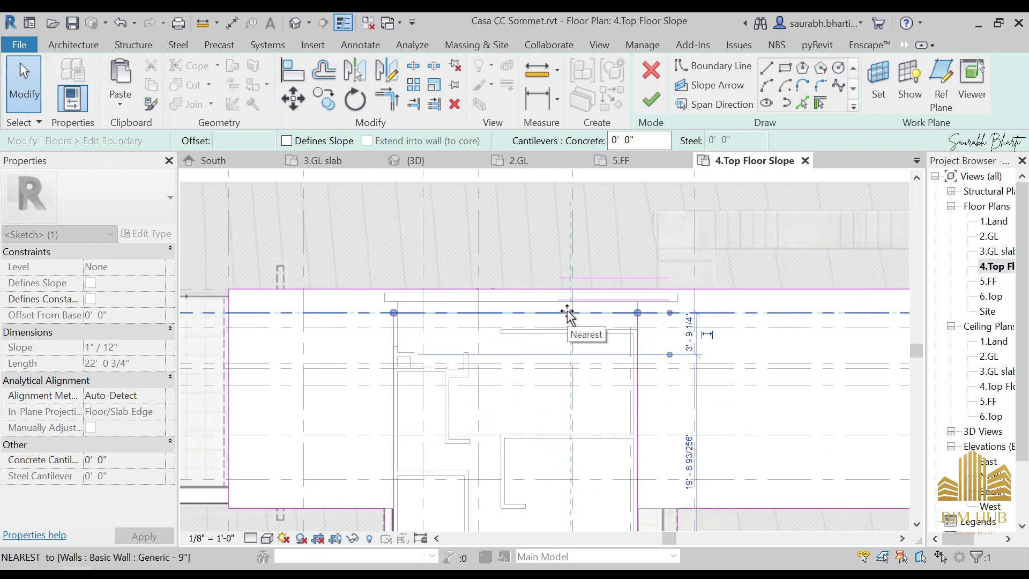
drag(566, 302, 566, 301)
click(651, 100)
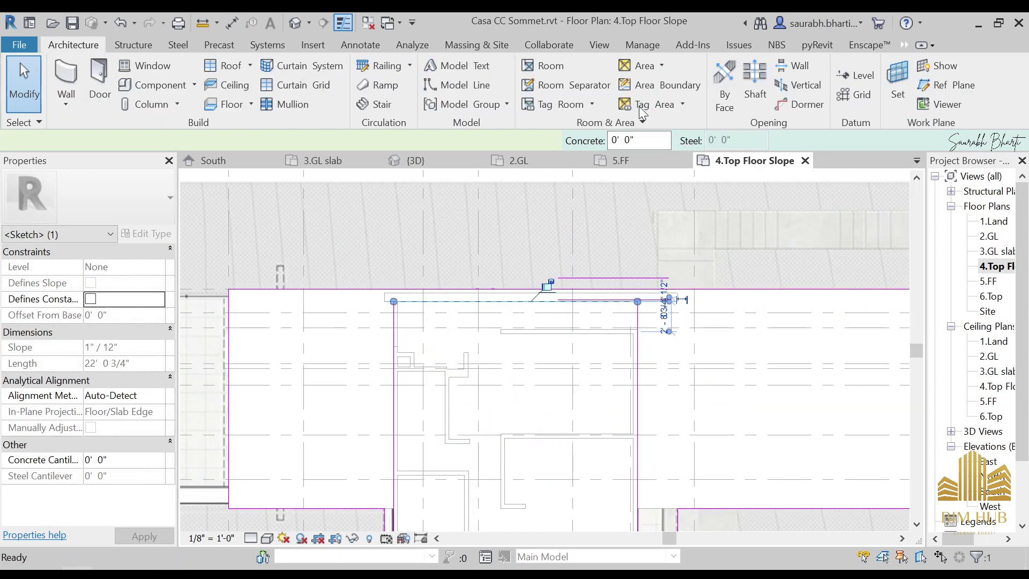
scroll(616, 414, down, 2)
Step: In the 3D view, delete the upper-floor Generic - 9" wall standing above the 28' 6" ground-floor wall
click(296, 23)
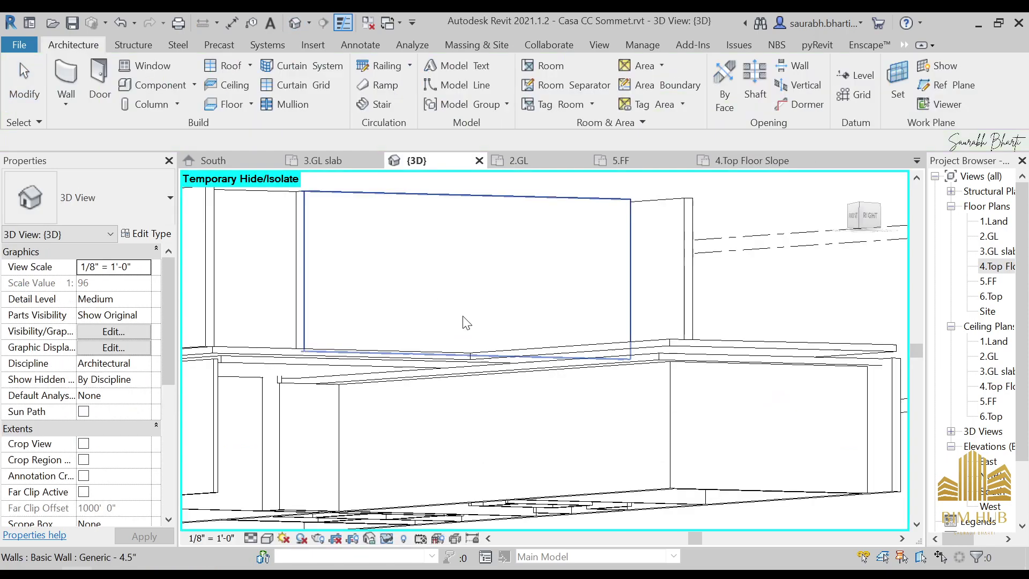
shift+middle_drag(464, 319, 370, 448)
click(464, 413)
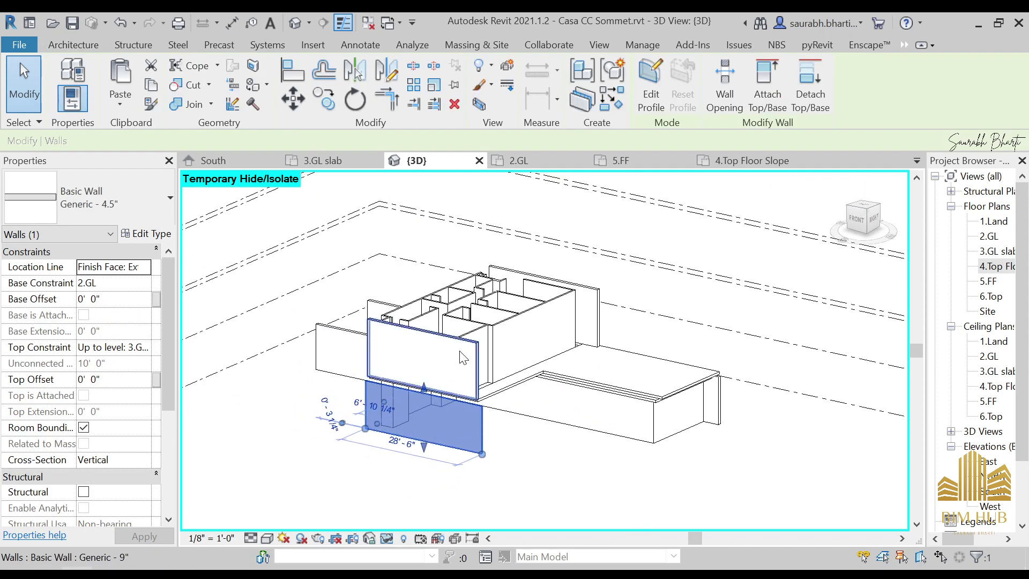
click(458, 351)
key(Delete)
click(420, 423)
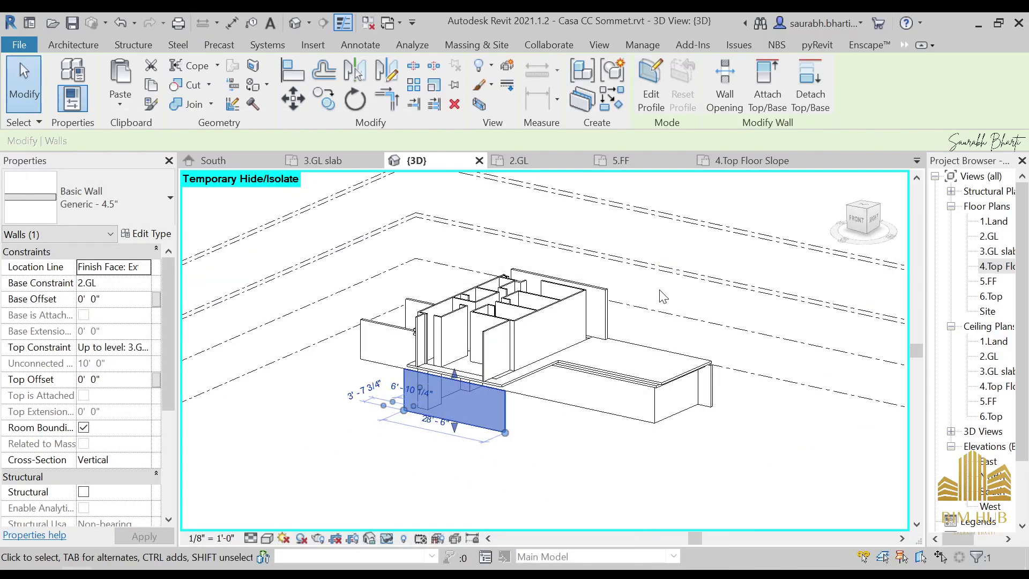
Step: Align the two upper-floor Generic - 4.5" side wall segments so their outer faces are flush
shift+middle_drag(635, 410, 642, 413)
shift+middle_drag(726, 406, 332, 525)
shift+middle_drag(528, 351, 343, 375)
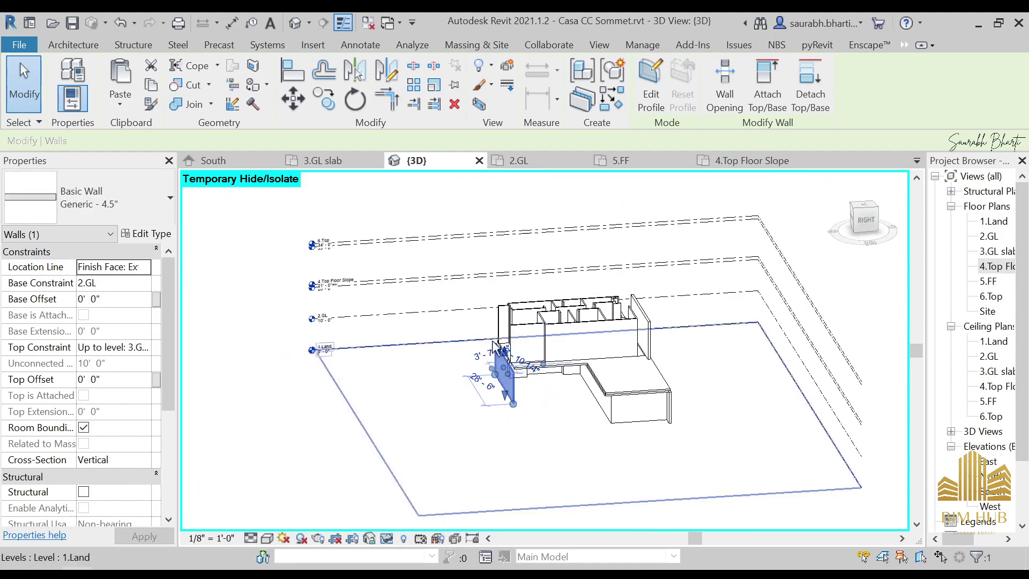
scroll(548, 349, up, 4)
shift+middle_drag(485, 370, 548, 368)
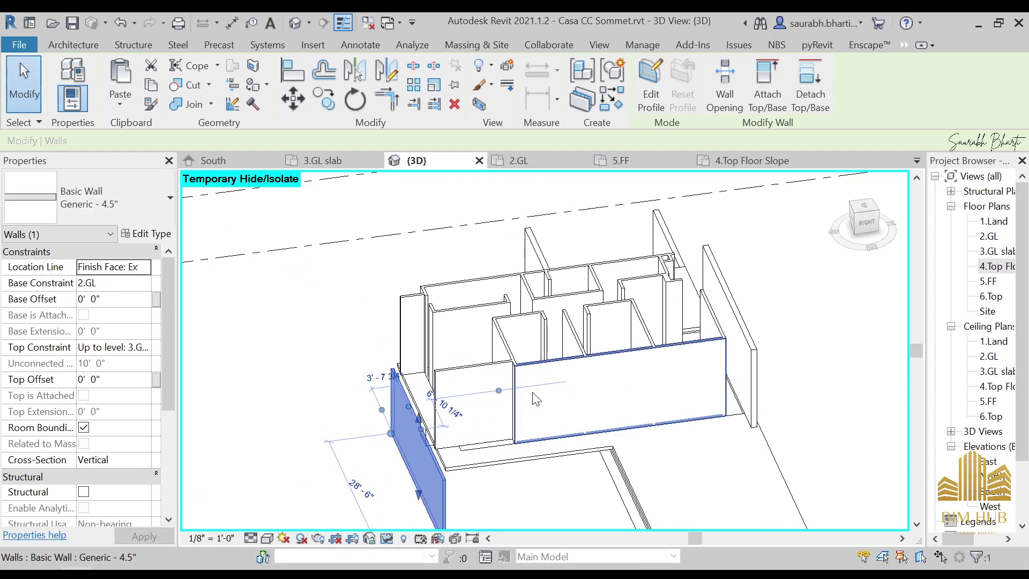
key(a)
key(l)
click(549, 369)
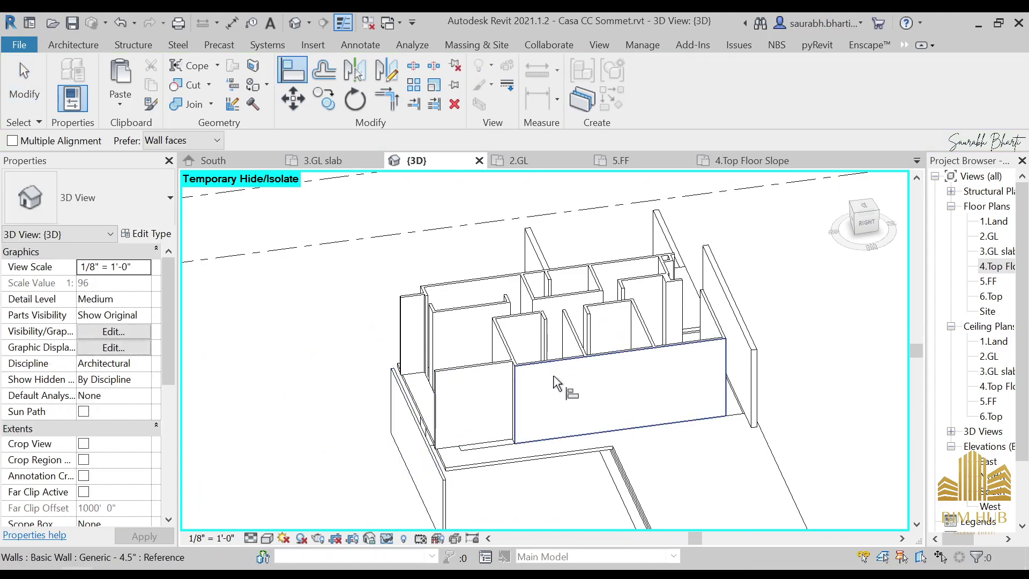
click(557, 391)
shift+middle_drag(516, 410, 595, 503)
key(Escape)
click(498, 484)
key(Escape)
Step: Edit the main slab's boundary in the top 3D view, aligning its long outer edge with the wall's outer face
shift+middle_drag(379, 452, 431, 506)
click(335, 448)
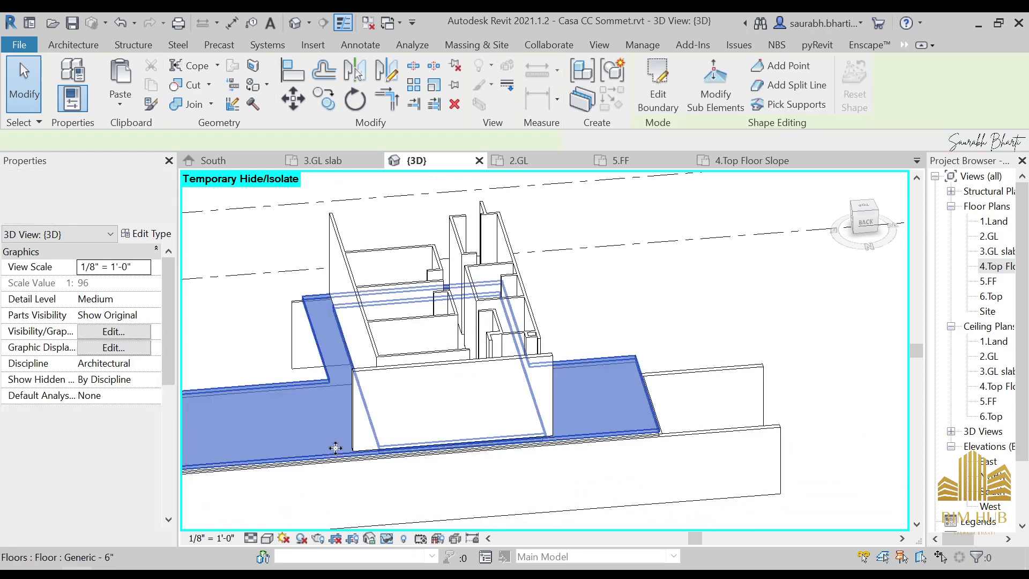
shift+middle_drag(336, 447, 550, 558)
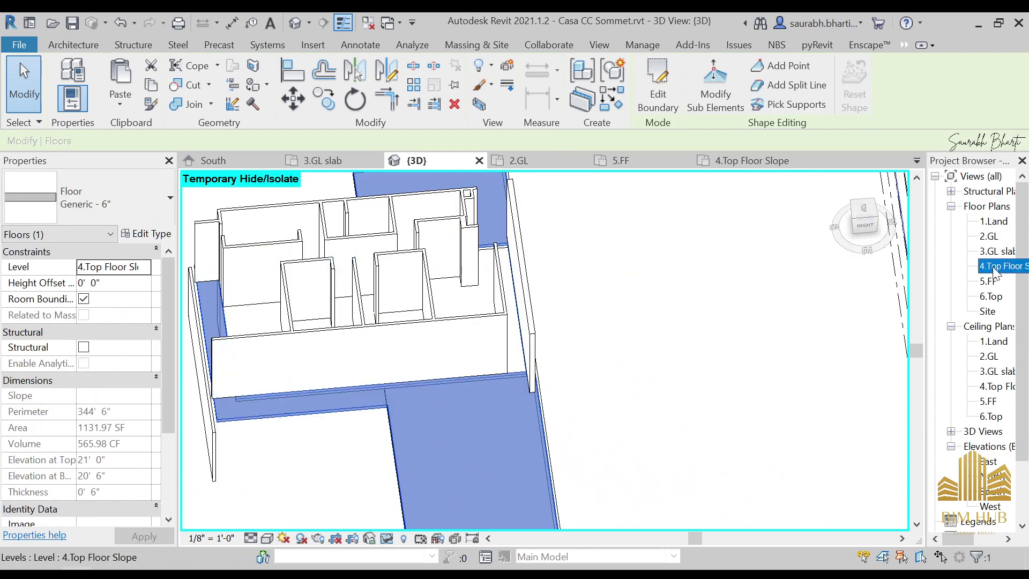
click(655, 85)
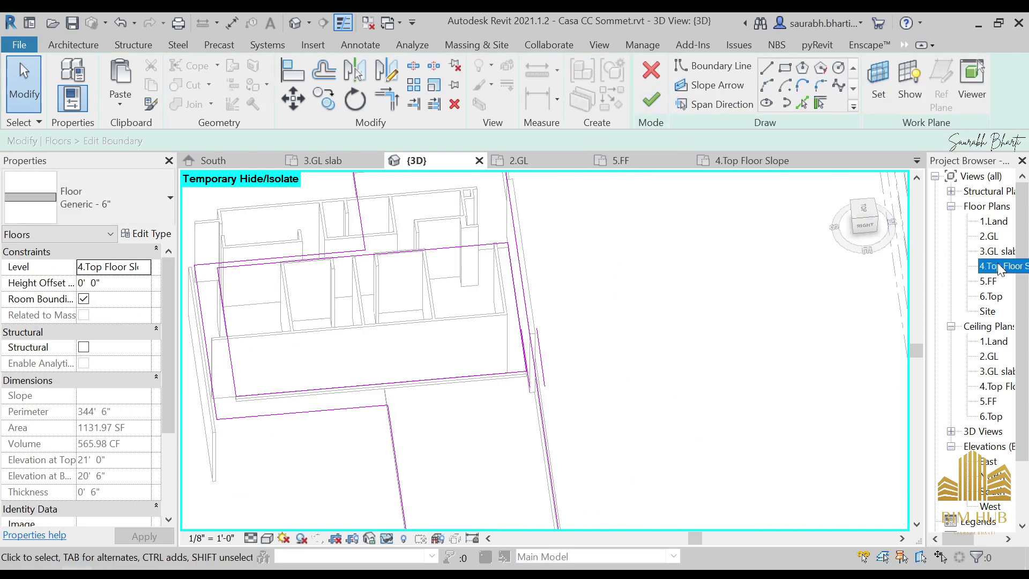
click(864, 219)
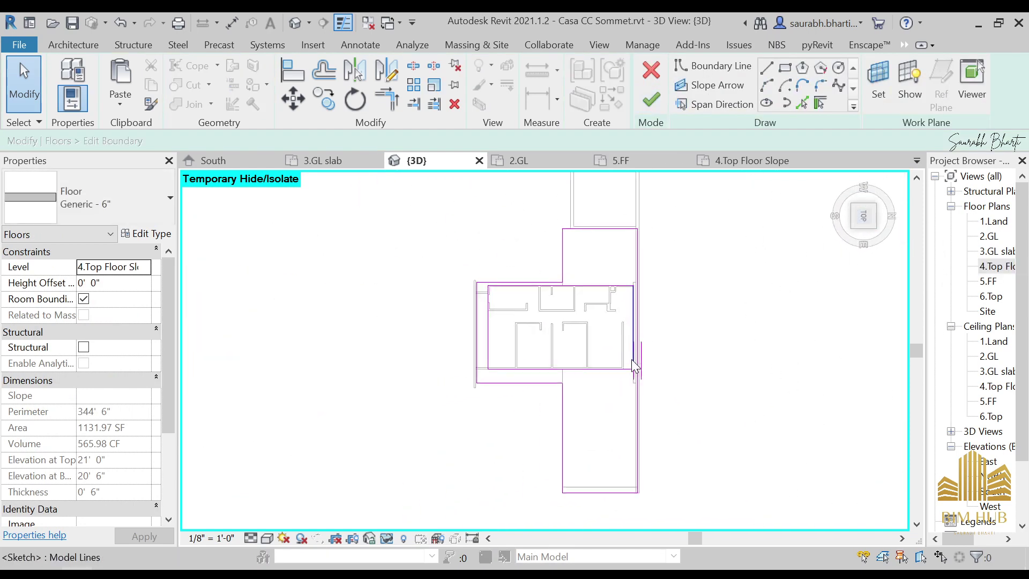
scroll(643, 359, up, 2)
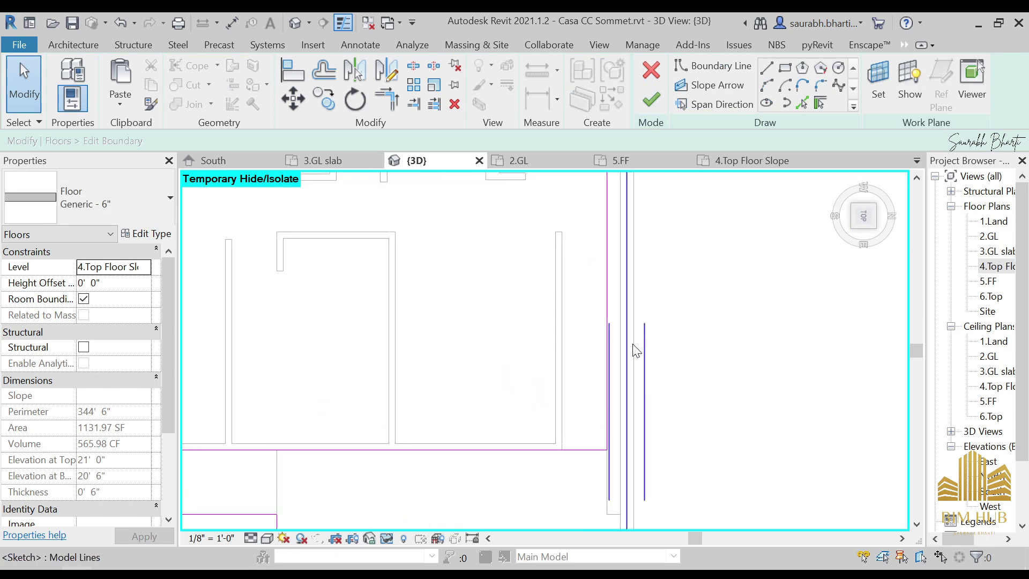
key(l)
click(637, 347)
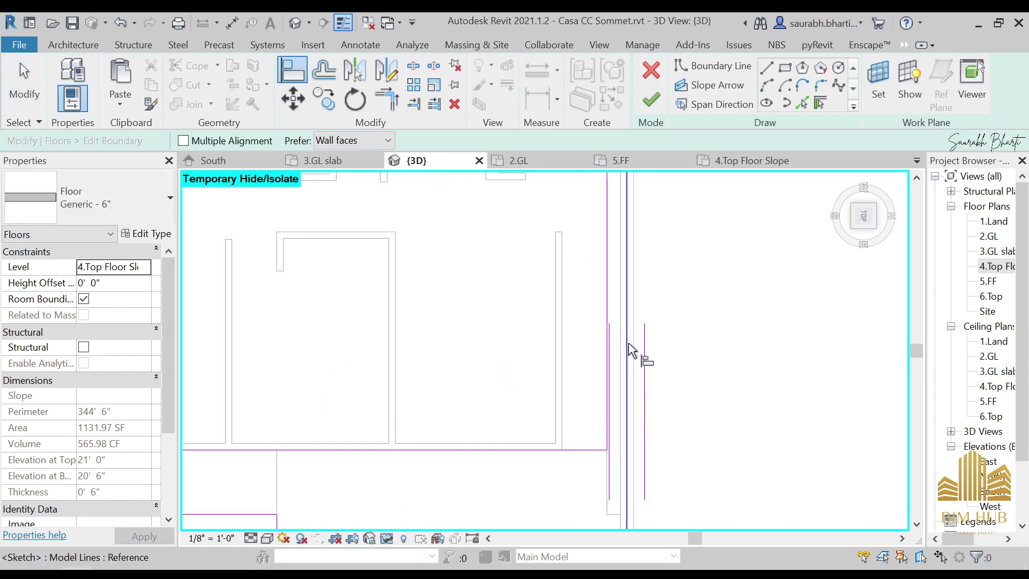
click(627, 344)
click(659, 111)
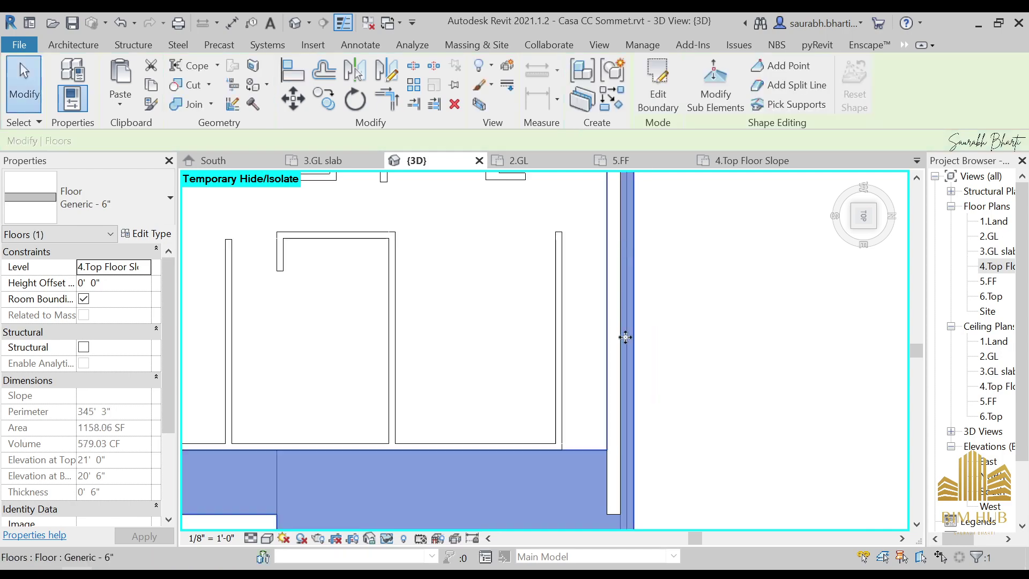
Step: Stretch the top of the long ground-floor Generic - 9" wall up to the main slab's top surface
shift+middle_drag(624, 337, 568, 289)
scroll(471, 374, up, 3)
shift+middle_drag(490, 428, 464, 375)
click(362, 425)
shift+middle_drag(363, 425, 650, 390)
scroll(663, 393, up, 4)
drag(662, 388, 663, 383)
key(Escape)
Step: Stretch the top of the 28' 6" ground-floor Generic - 4.5" wall up to the slab's top surface
shift+middle_drag(634, 409, 739, 445)
scroll(467, 406, down, 3)
shift+middle_drag(469, 409, 614, 338)
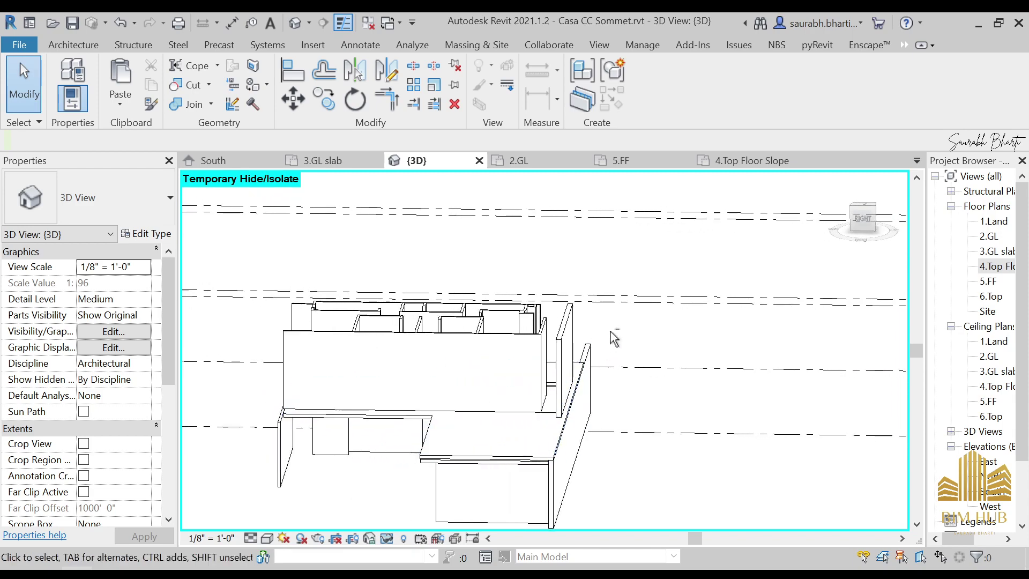
shift+middle_drag(441, 463, 577, 424)
click(742, 429)
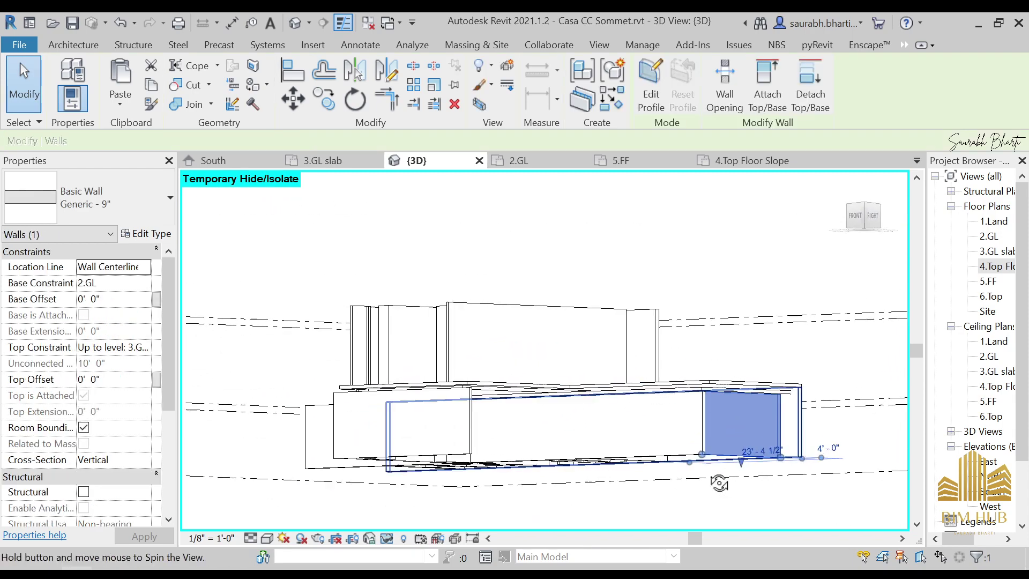
shift+middle_drag(505, 490, 466, 501)
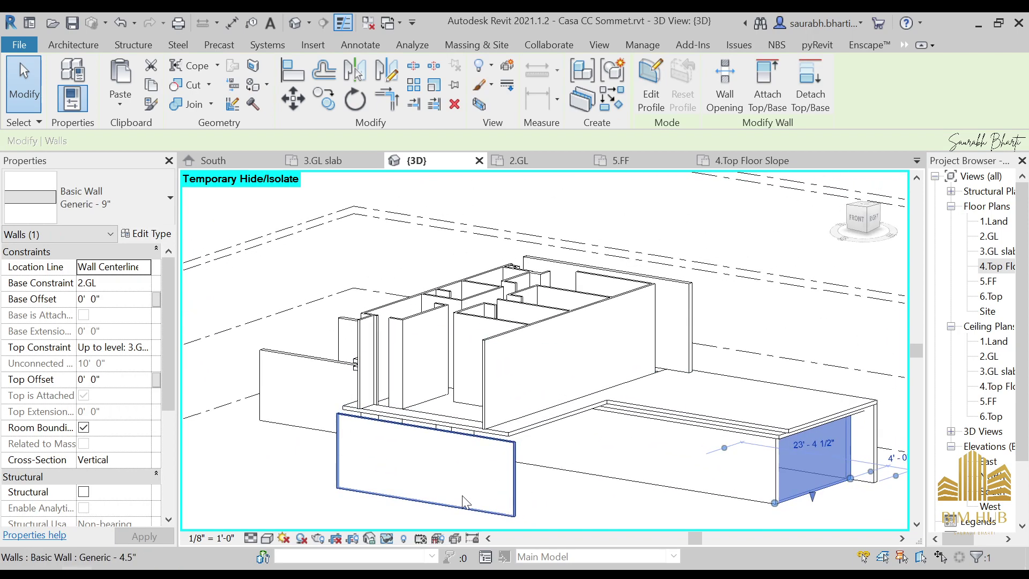
click(461, 493)
scroll(408, 403, up, 6)
mouse_move(456, 436)
mouse_down()
mouse_move(450, 459)
mouse_move(456, 437)
mouse_up()
scroll(456, 432, down, 3)
key(Escape)
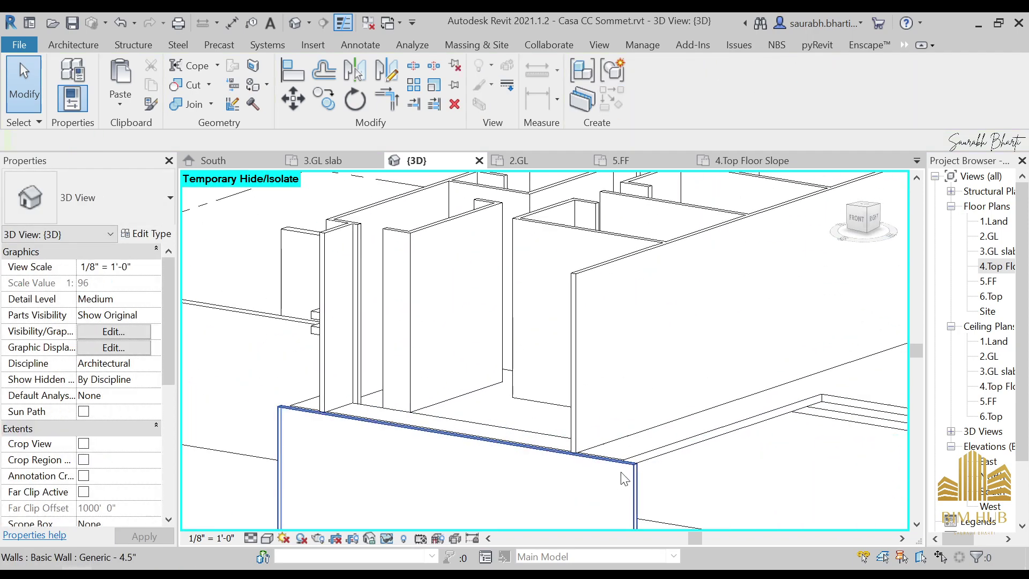
Step: Inspect the wall and slab edges in 3D, and switch to Photos to compare them with the side reference photos
scroll(668, 446, down, 3)
shift+middle_drag(707, 487, 623, 457)
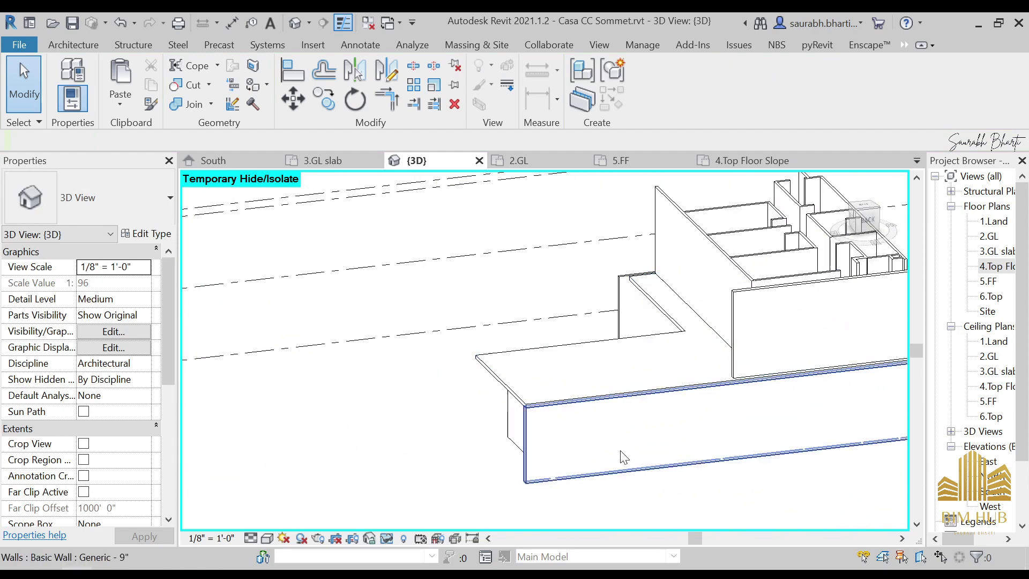
shift+middle_drag(710, 449, 488, 279)
click(648, 456)
key(Escape)
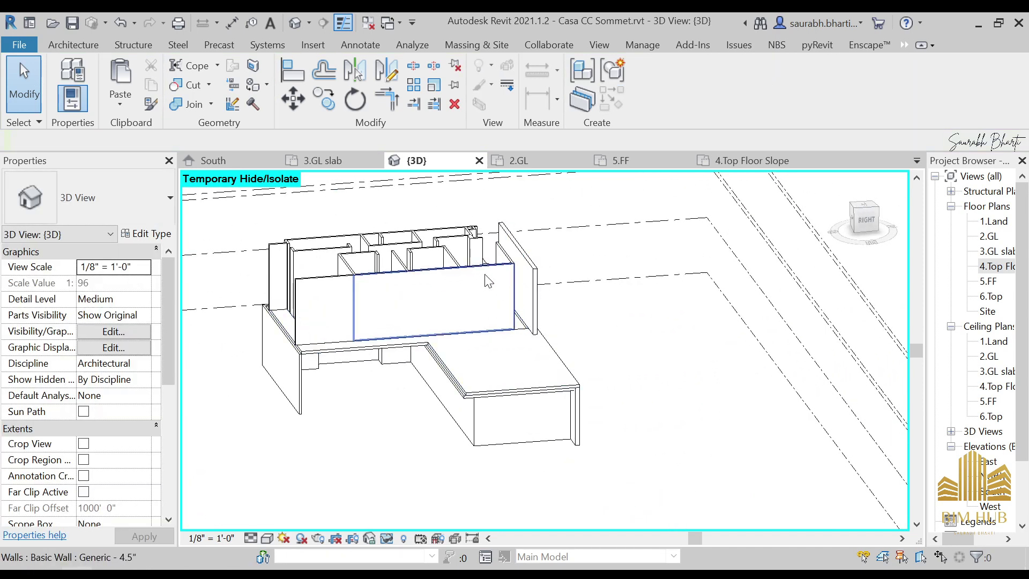
key(alt+Tab)
click(647, 181)
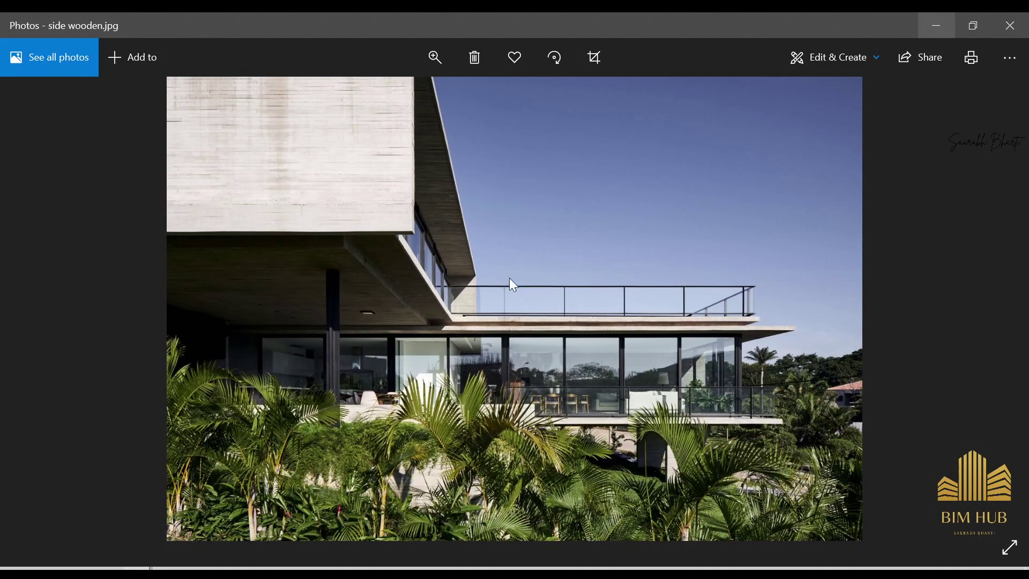
key(Right)
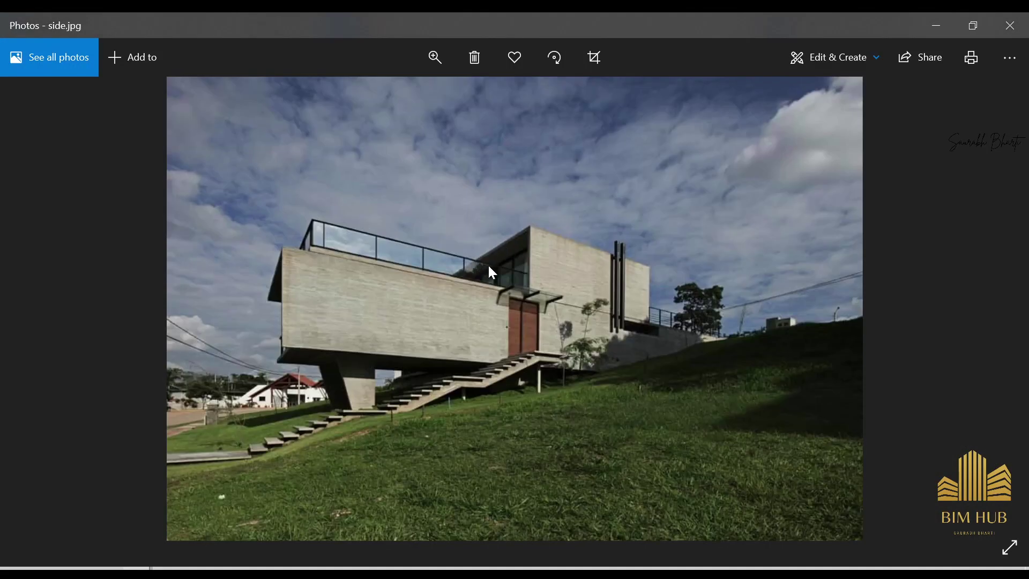
Step: Examine the side, side wooden, Side Detail and side 2 reference photos for how the slabs, walls and terrace edges meet
key(Left)
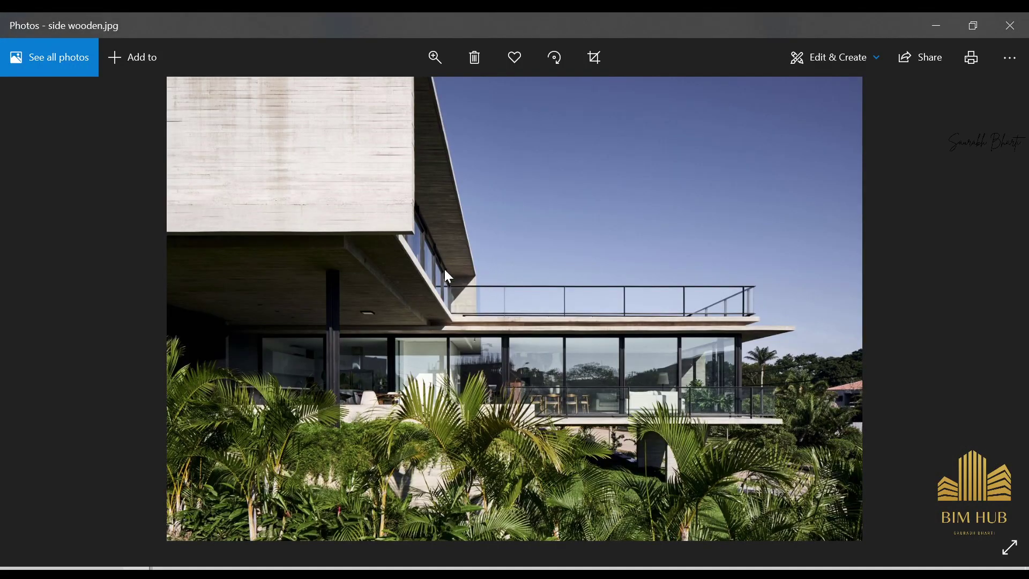
key(Right)
key(Left)
key(Left)
key(Left)
key(Left)
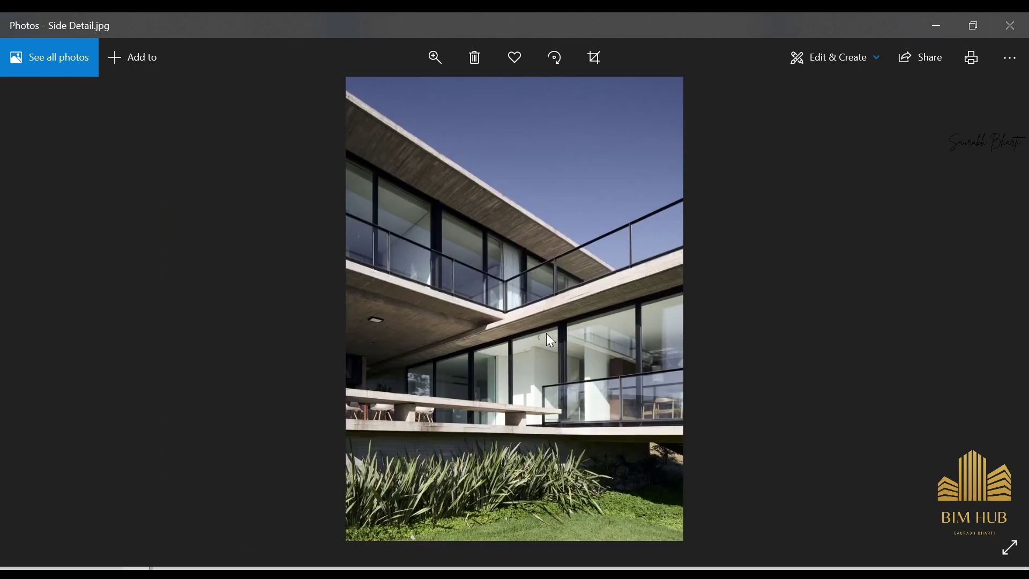
key(Right)
key(Right)
key(Right)
key(Right)
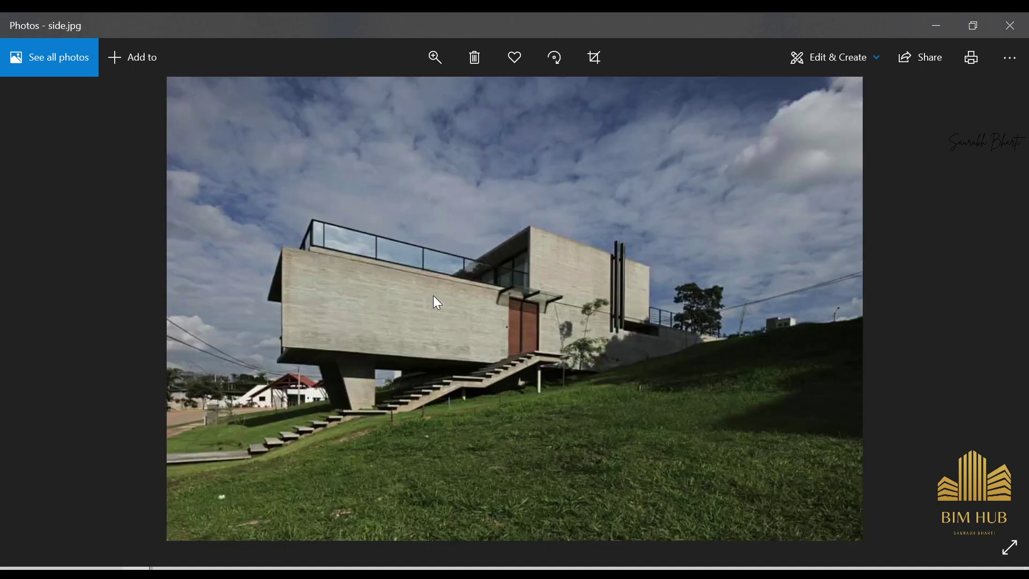
key(Left)
key(Left)
key(Left)
key(Left)
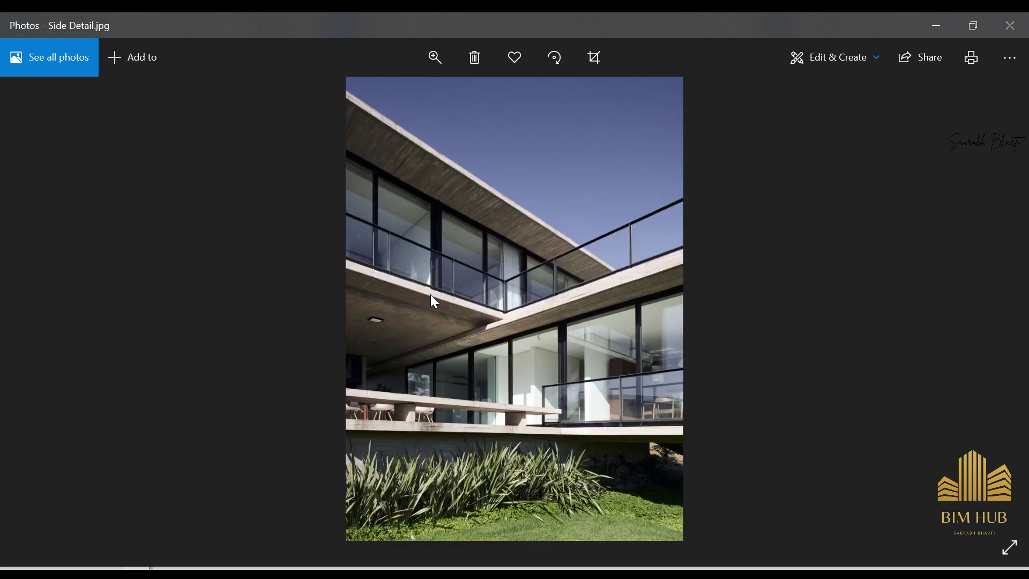
key(Left)
key(Left)
key(Left)
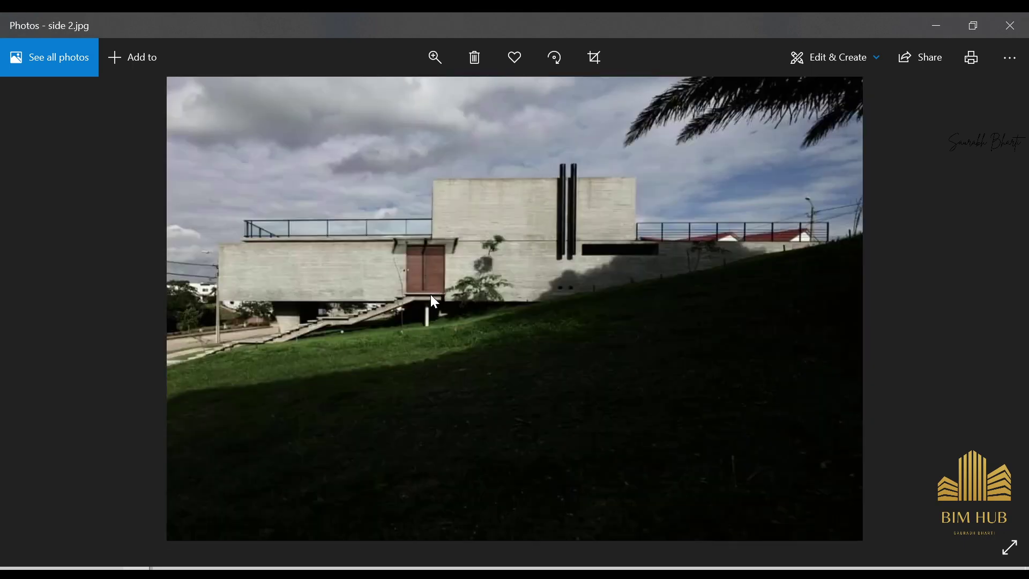
Step: Examine the Front_n, Front and BAck photos for the upper slabs and roof, and switch back to Revit's 3D view
key(Left)
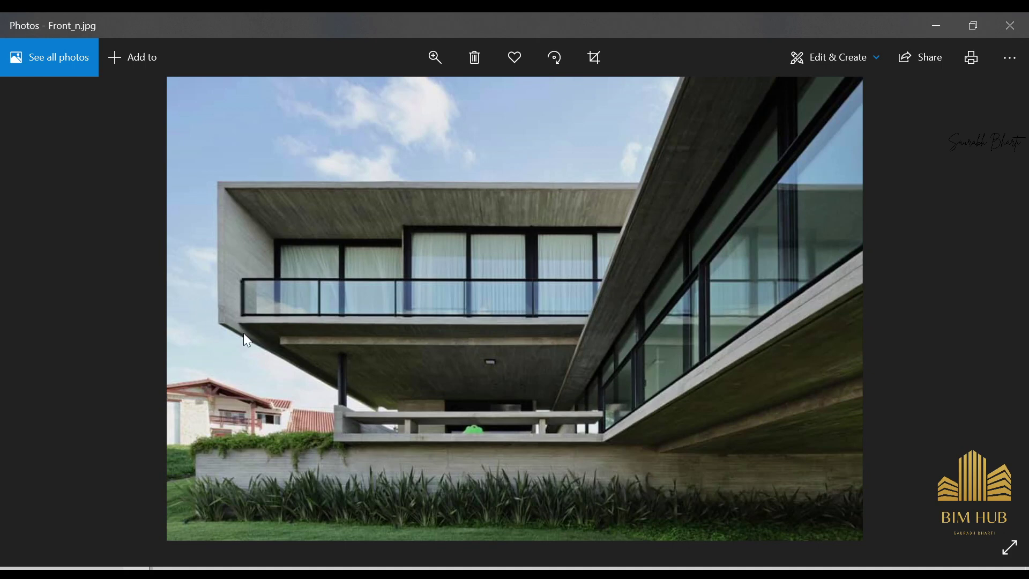
scroll(240, 336, up, 2)
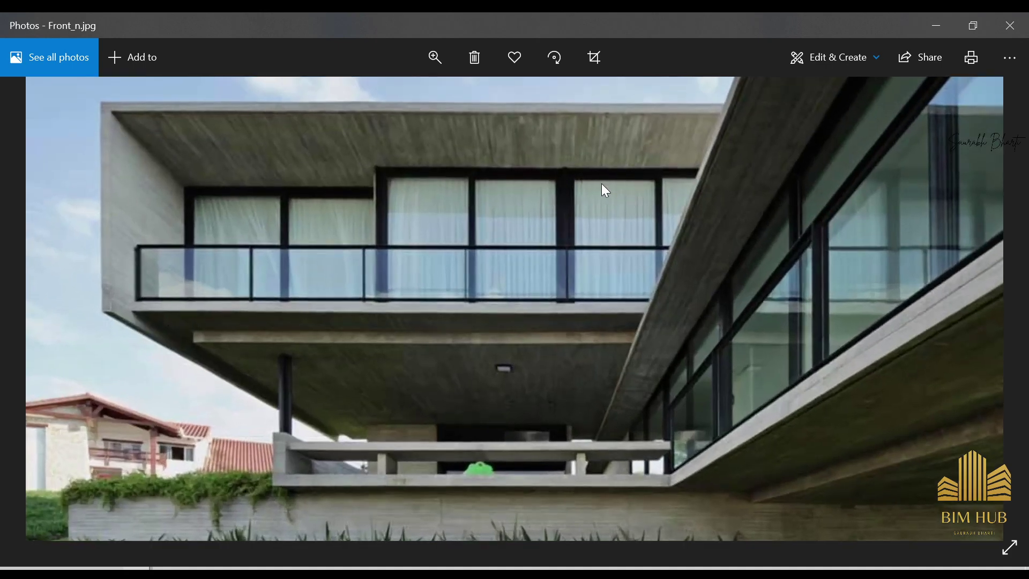
scroll(574, 217, down, 3)
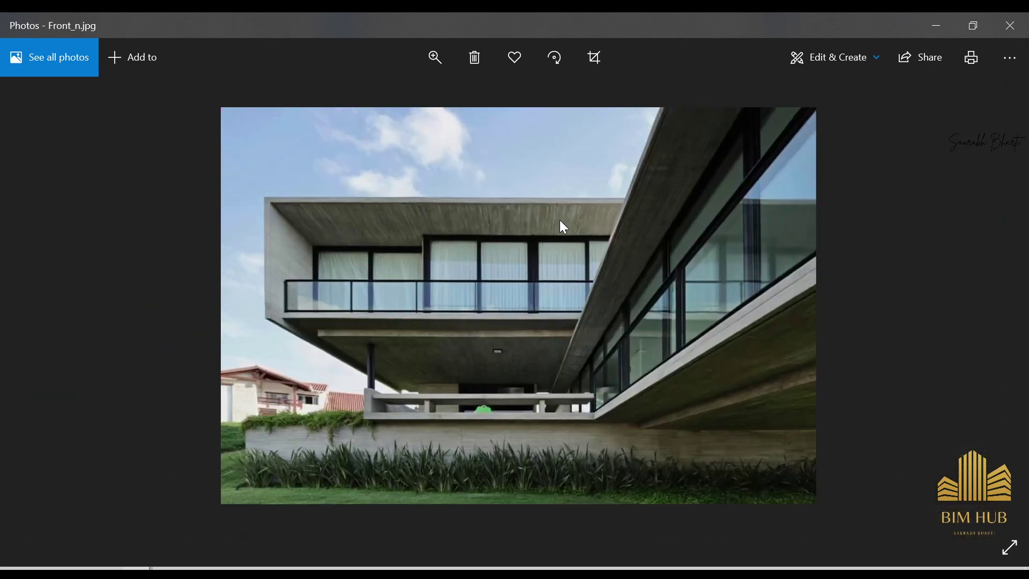
key(Left)
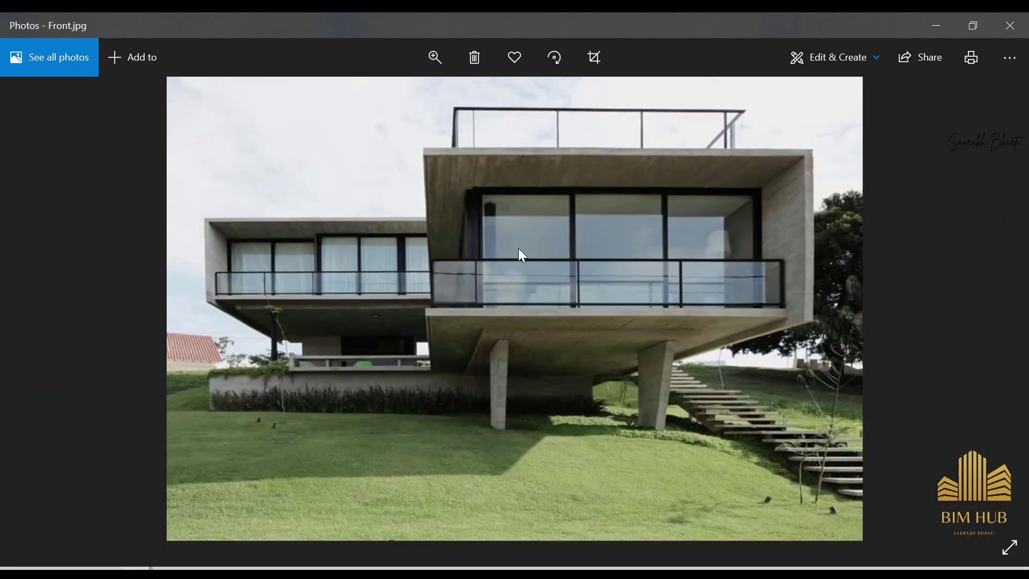
key(Left)
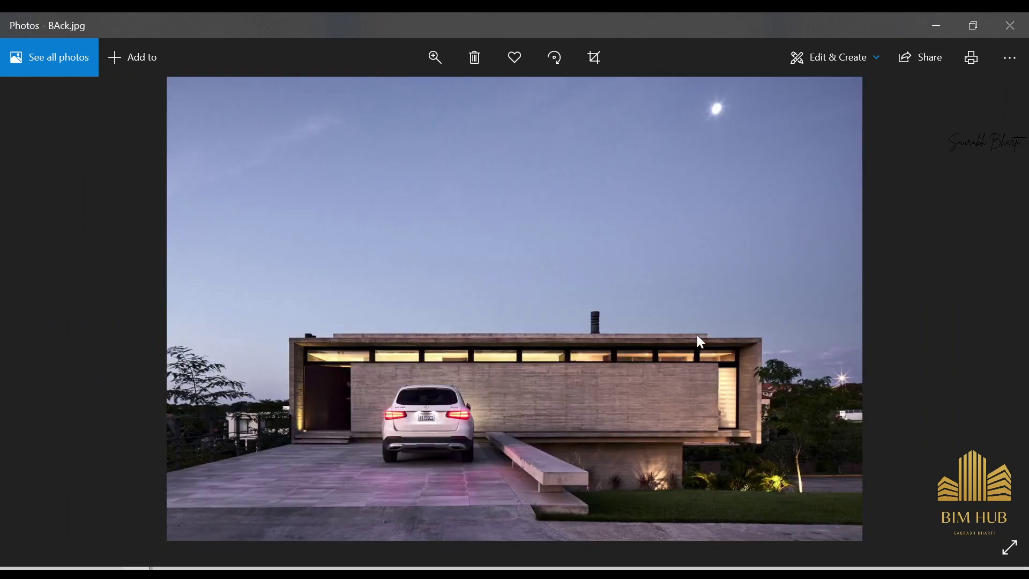
click(946, 28)
scroll(600, 309, down, 1)
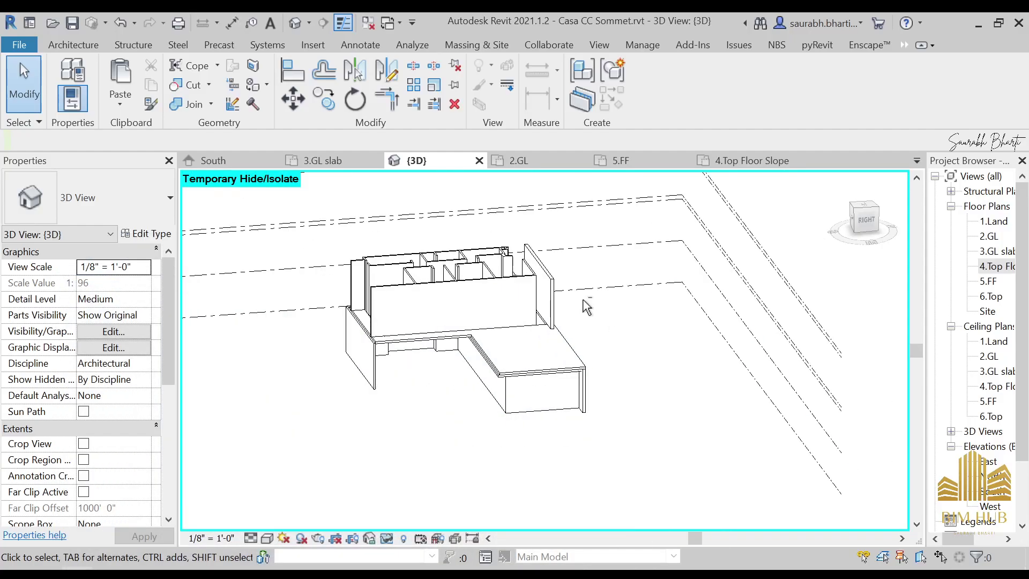
shift+middle_drag(584, 301, 793, 311)
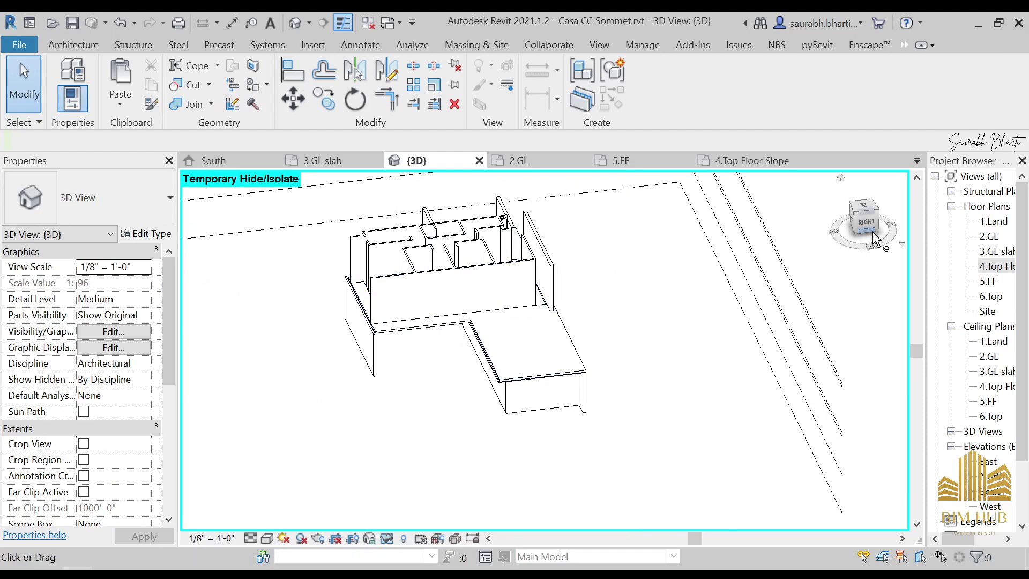
Step: Check the 6.Top floor plan and open the 5.FF floor plan
click(995, 266)
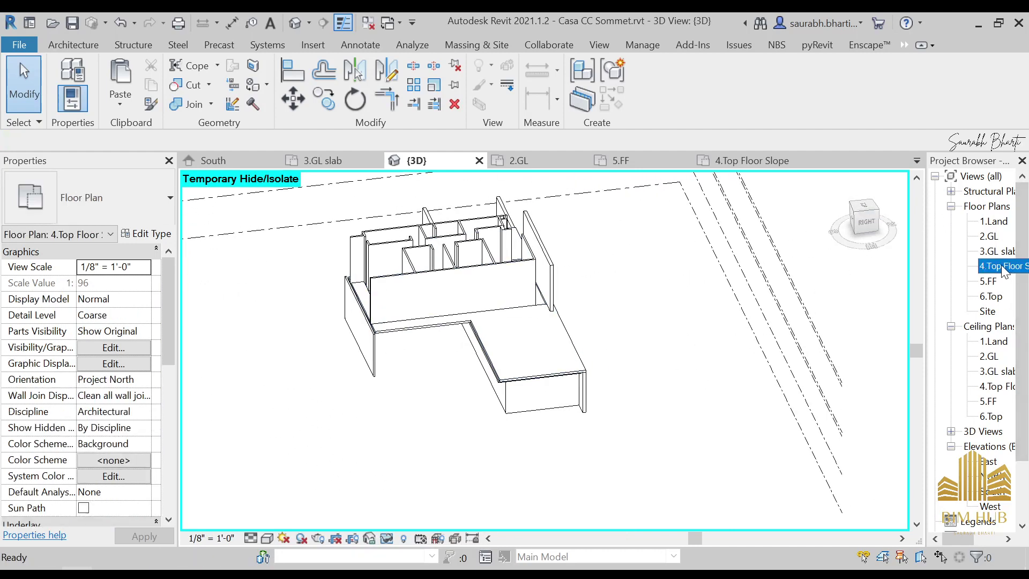
click(988, 281)
double_click(989, 282)
click(991, 296)
double_click(991, 296)
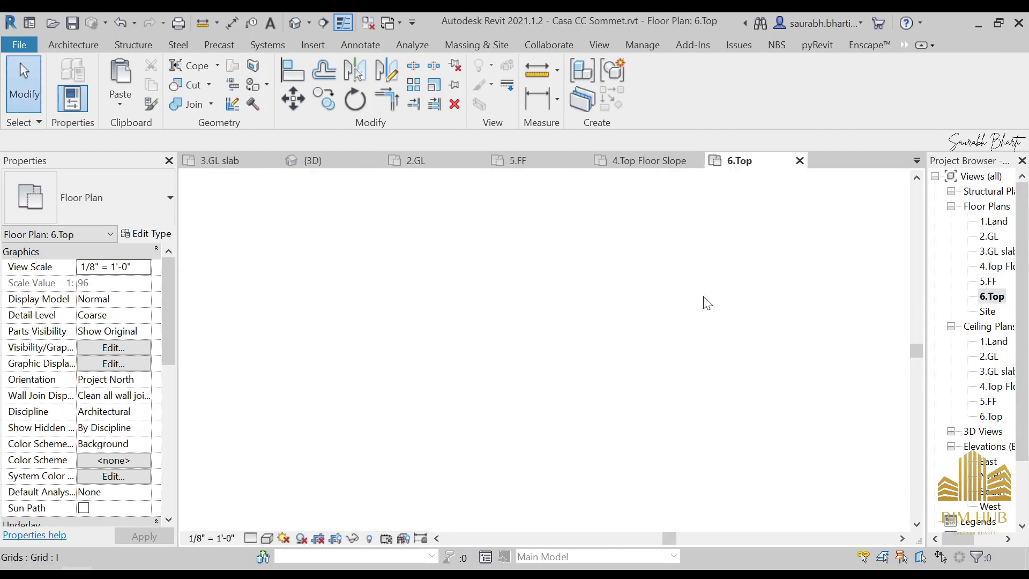
click(987, 282)
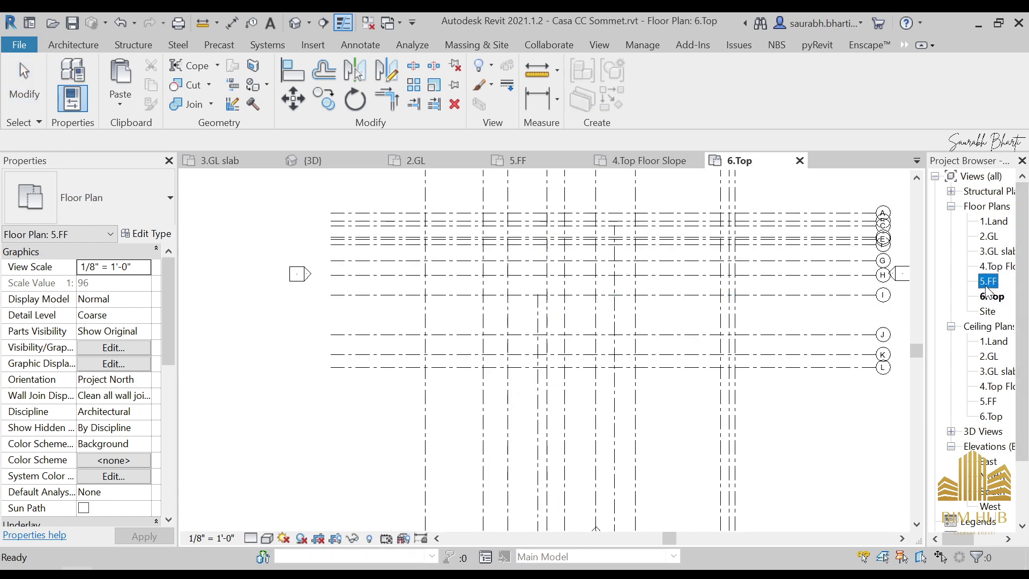
double_click(987, 284)
click(21, 63)
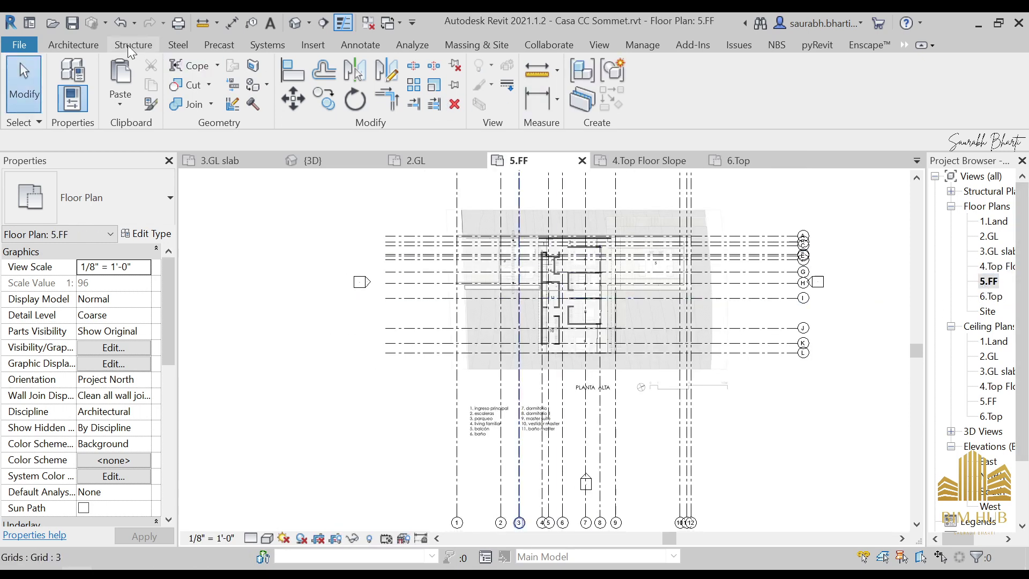
click(99, 47)
click(242, 106)
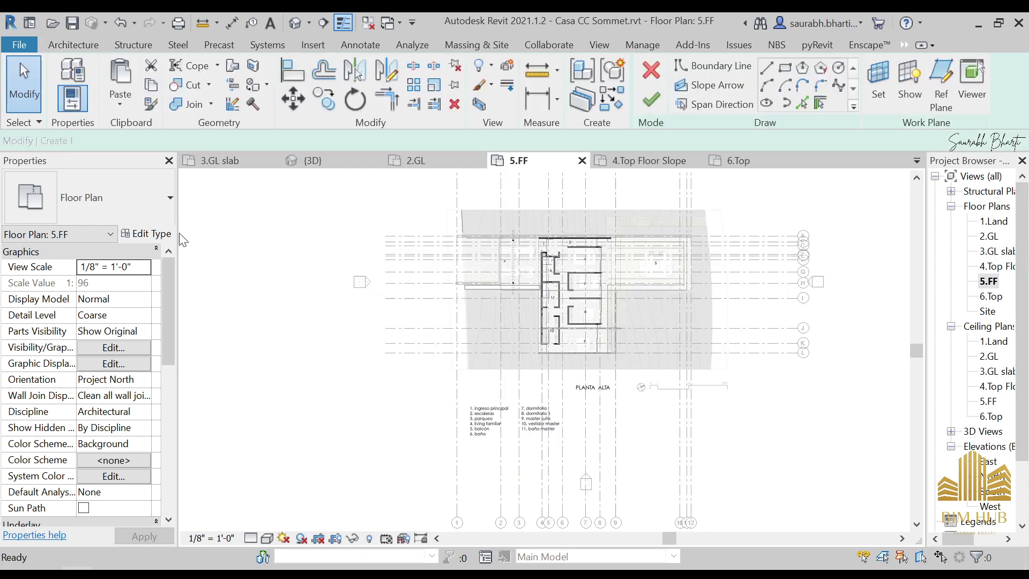
click(144, 267)
scroll(122, 352, down, 1)
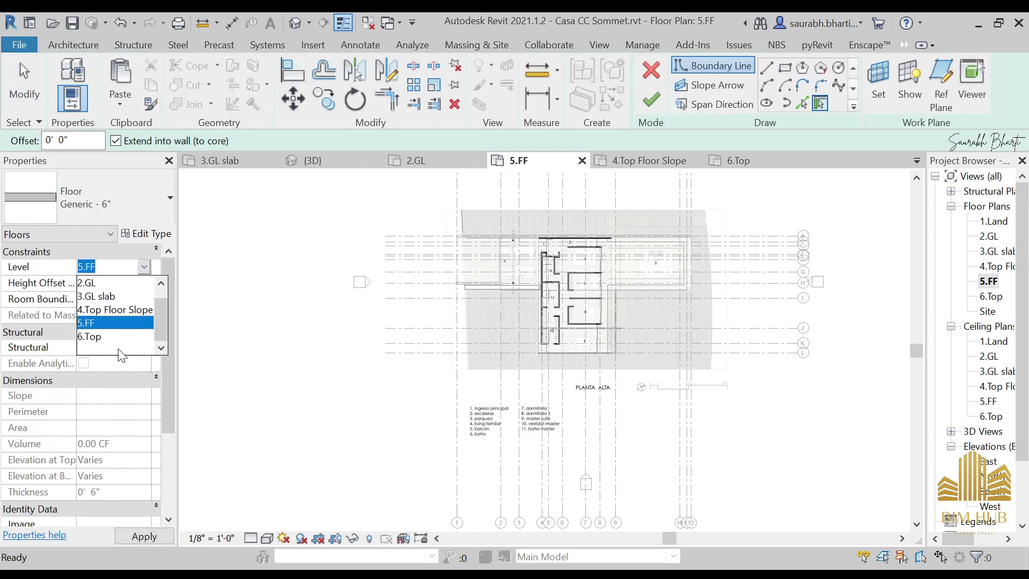
click(115, 324)
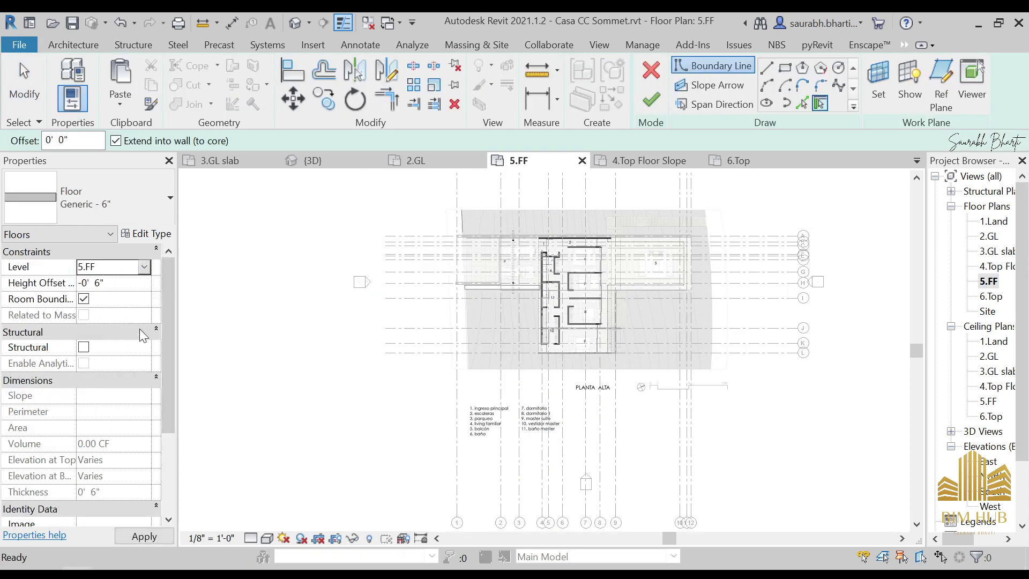
click(144, 267)
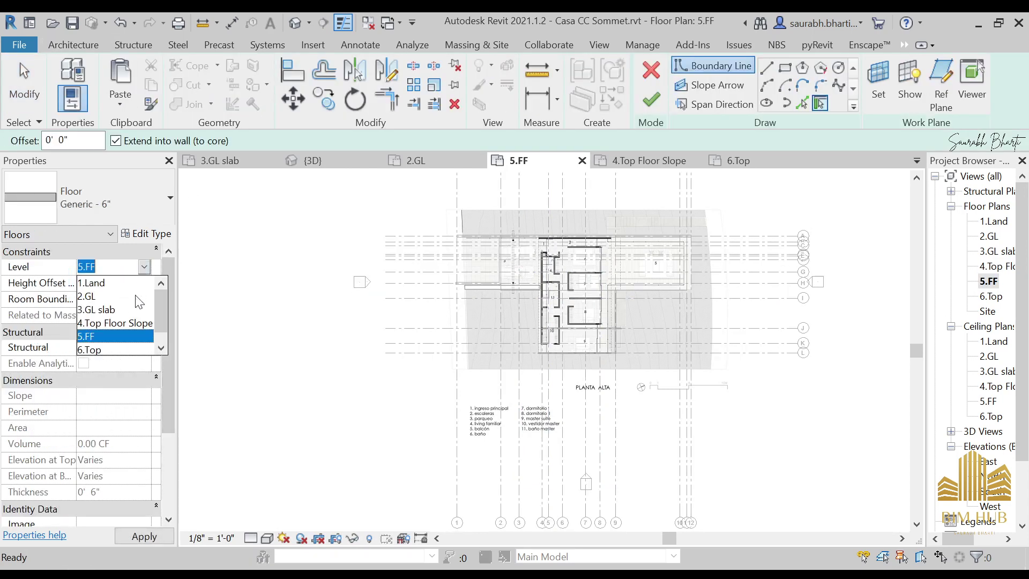
click(112, 351)
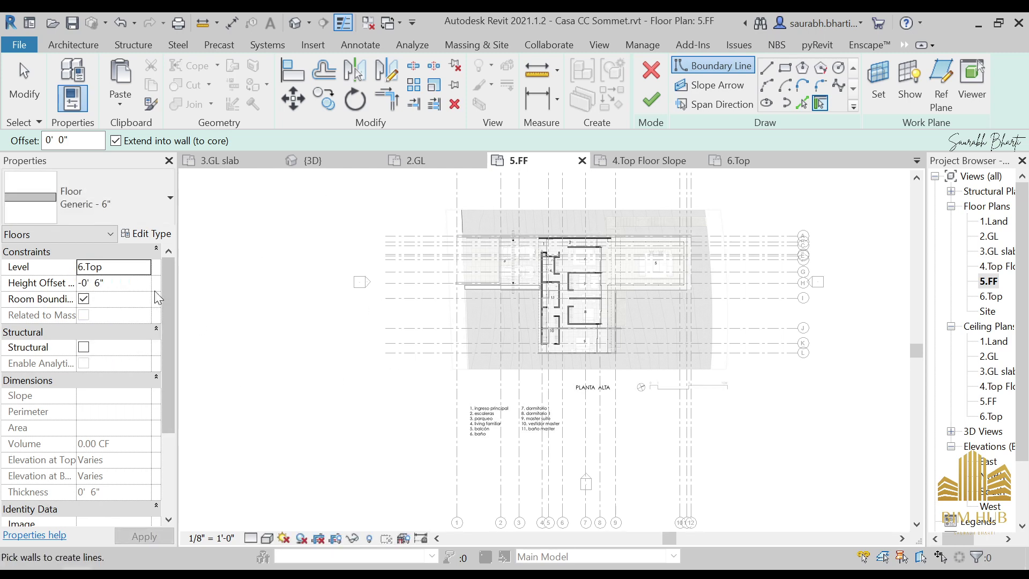
click(144, 271)
key(Escape)
key(Escape)
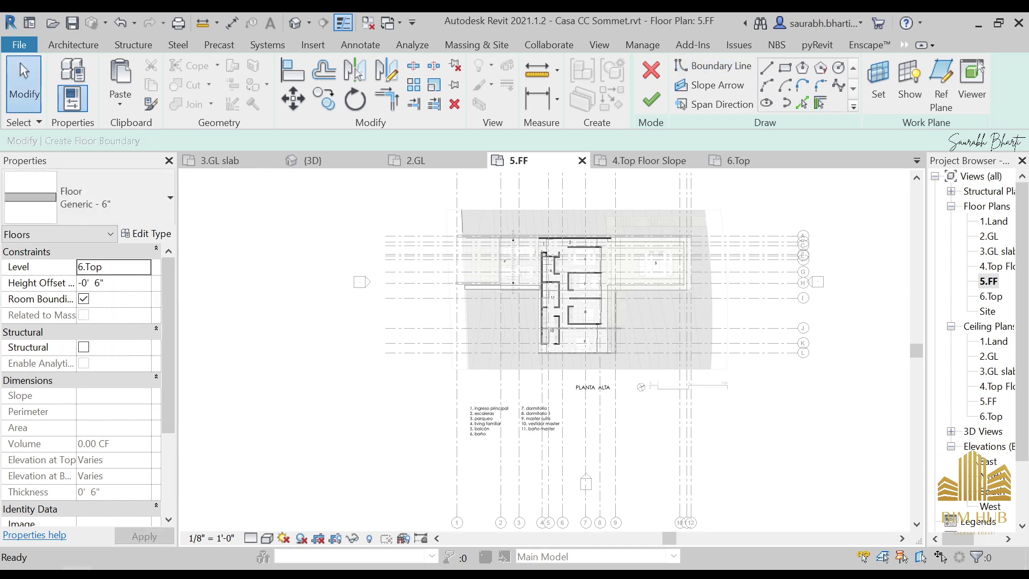
click(651, 70)
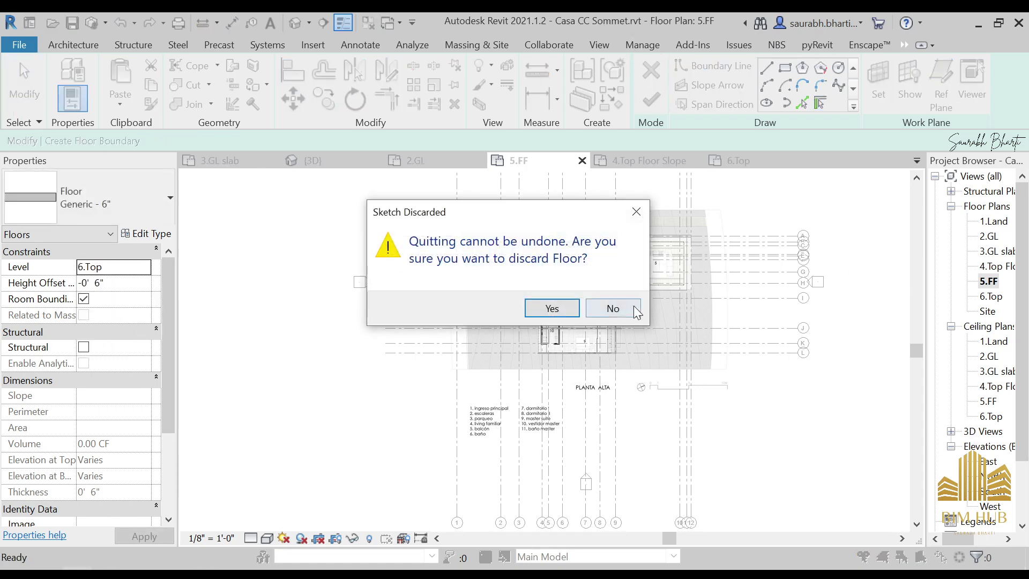
click(549, 306)
Step: Rename the 4.Top Floor Slope ceiling plan to 4.FF, together with its corresponding level and views
click(1001, 386)
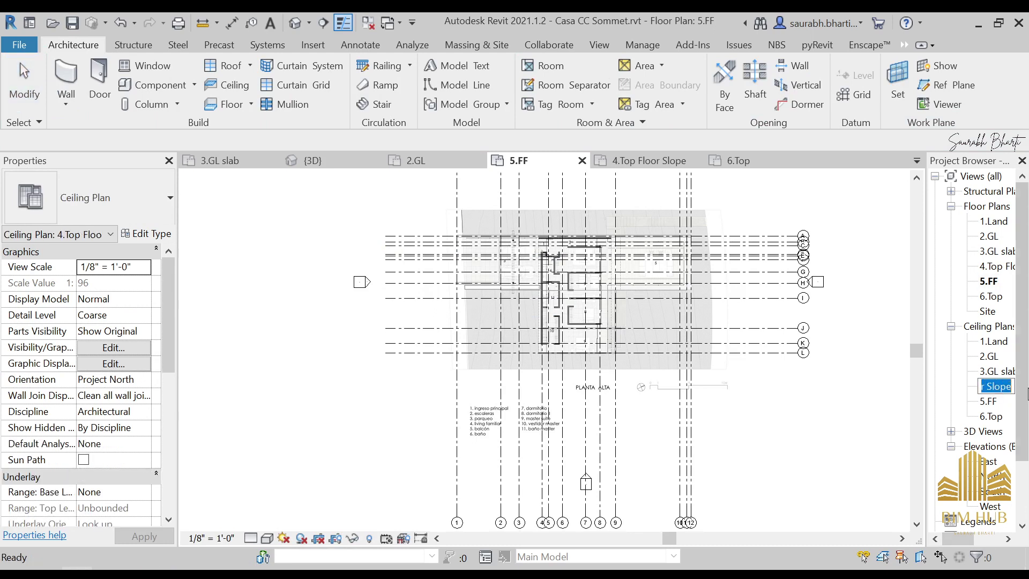
click(1012, 386)
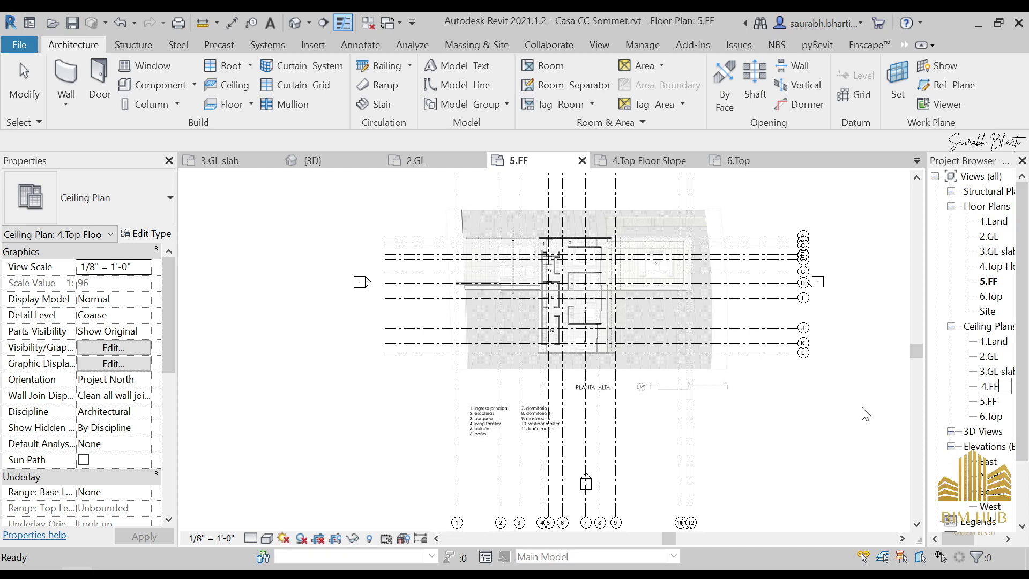
click(837, 410)
click(599, 316)
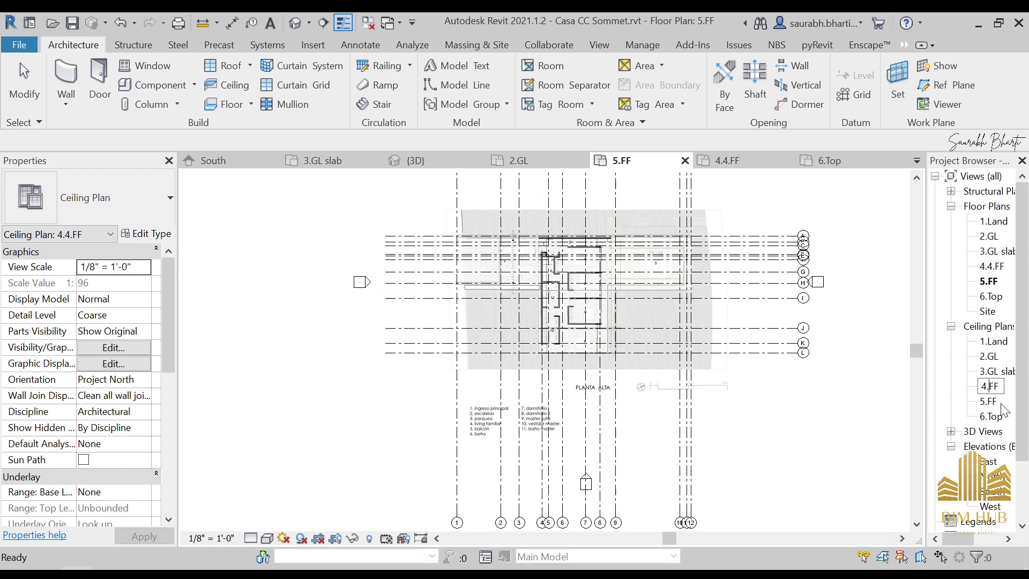
click(850, 386)
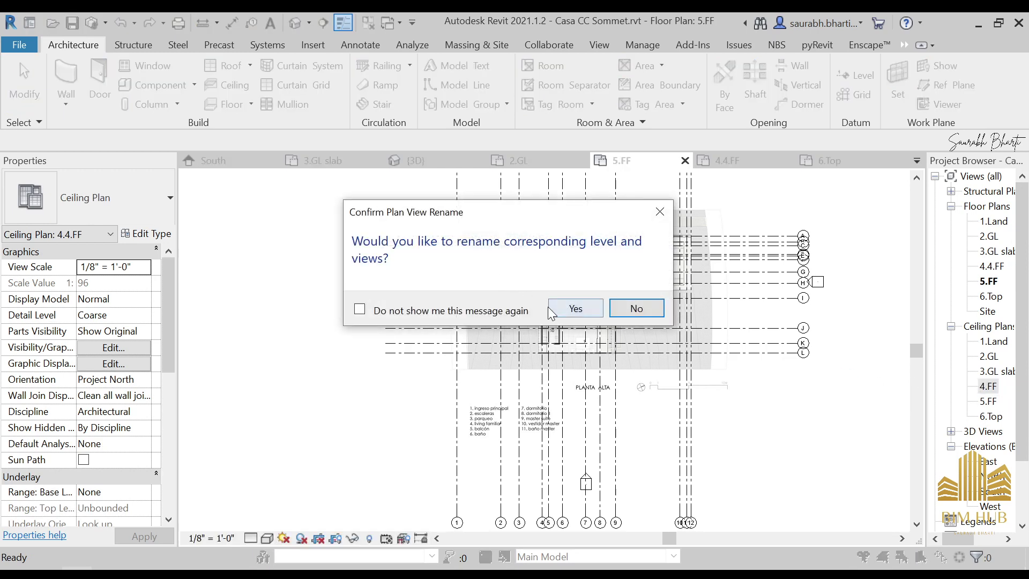
click(552, 313)
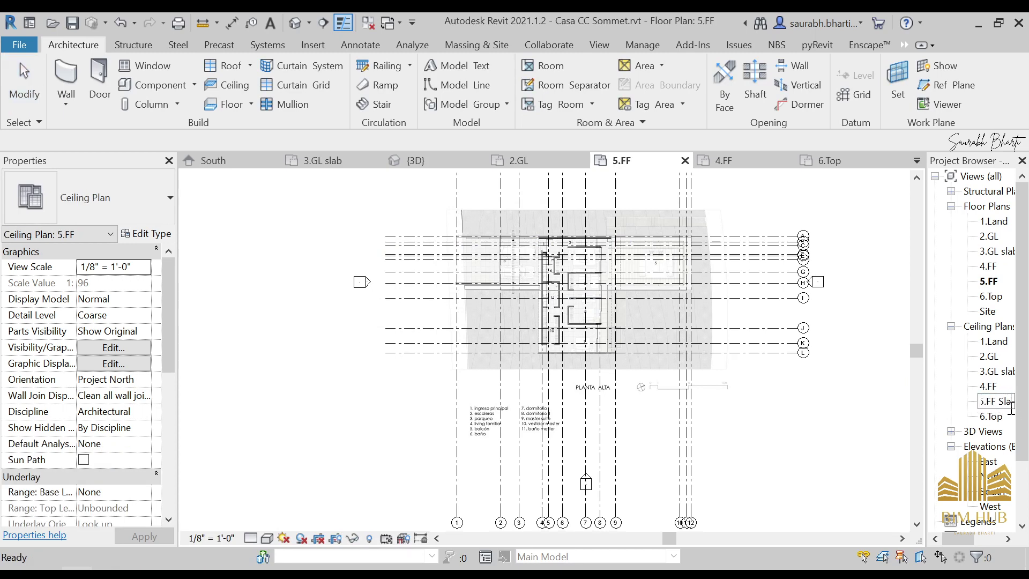
Step: Rename the 5.FF ceiling plan, its level and corresponding views to 5.FF Slab, and open that ceiling plan
click(757, 432)
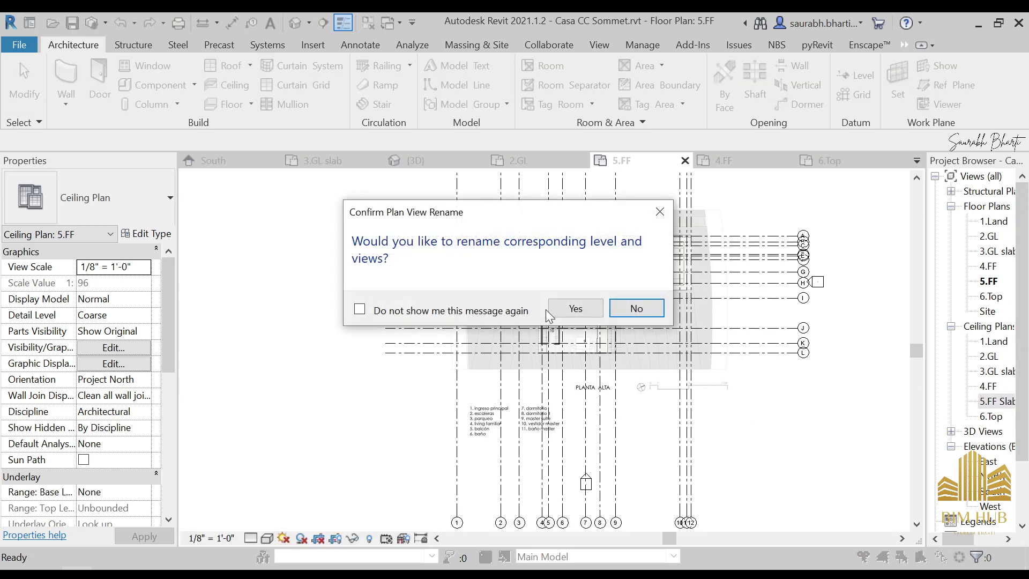
click(576, 310)
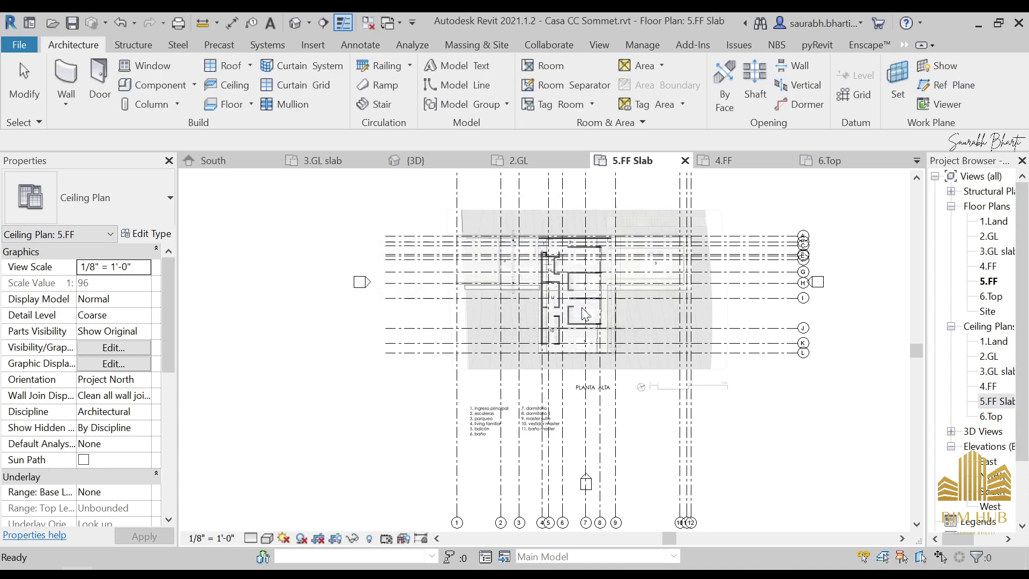
click(994, 390)
double_click(998, 401)
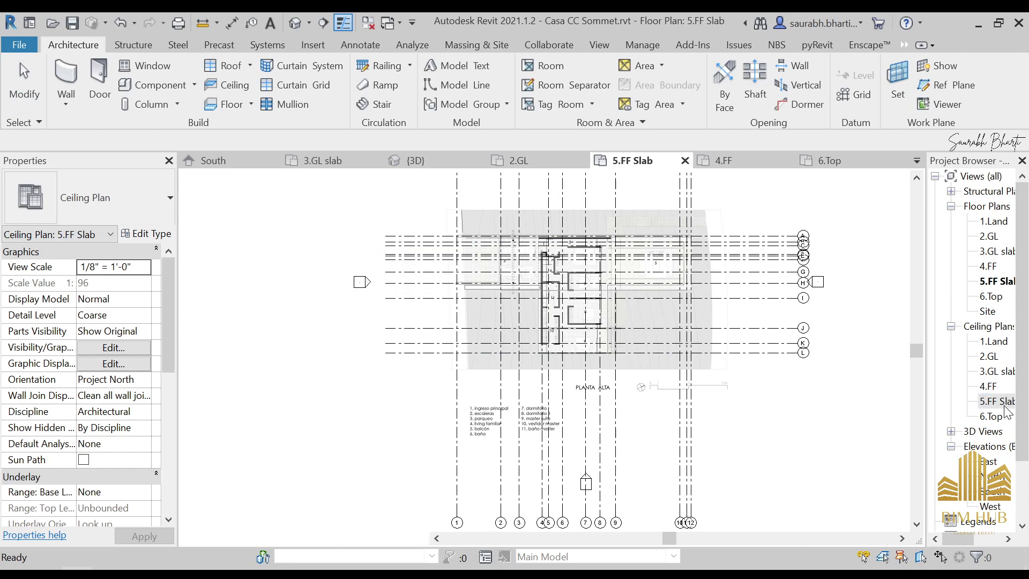
Step: Set the underlay base level of the 5.FF Slab ceiling plan to 4.FF
scroll(454, 260, up, 5)
scroll(454, 260, down, 2)
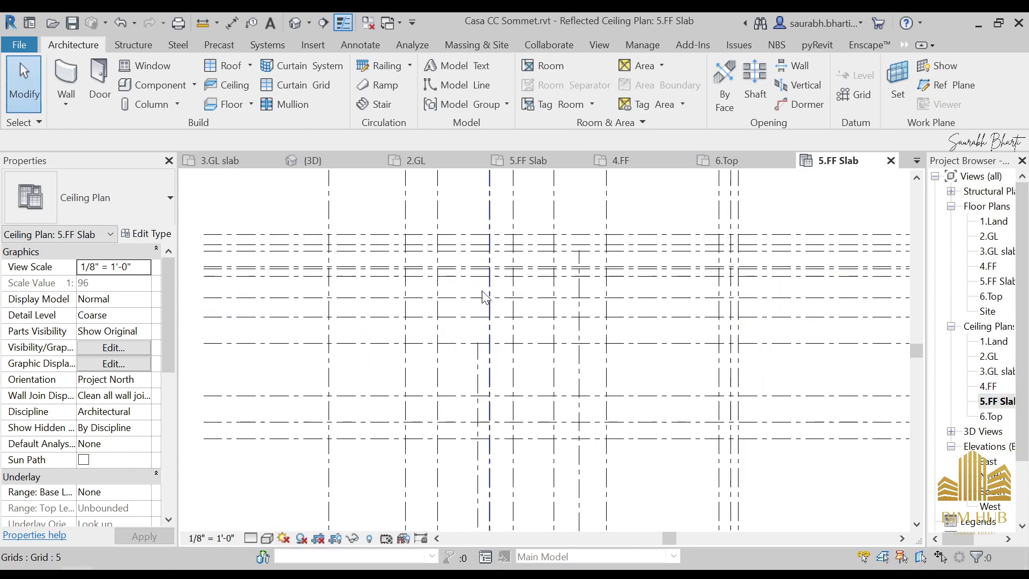
scroll(12, 398, down, 6)
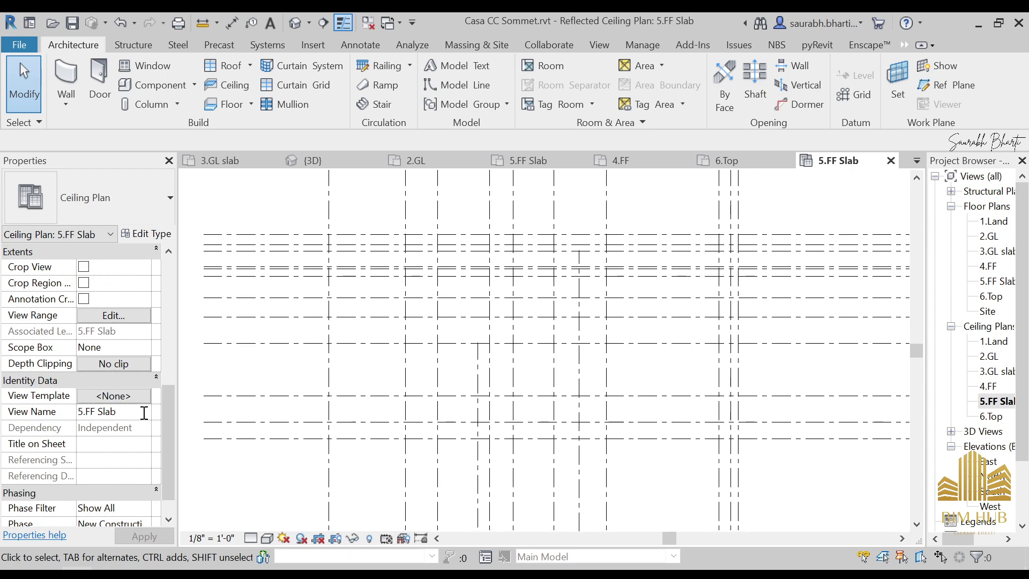
scroll(146, 455, down, 2)
scroll(134, 429, up, 5)
click(144, 251)
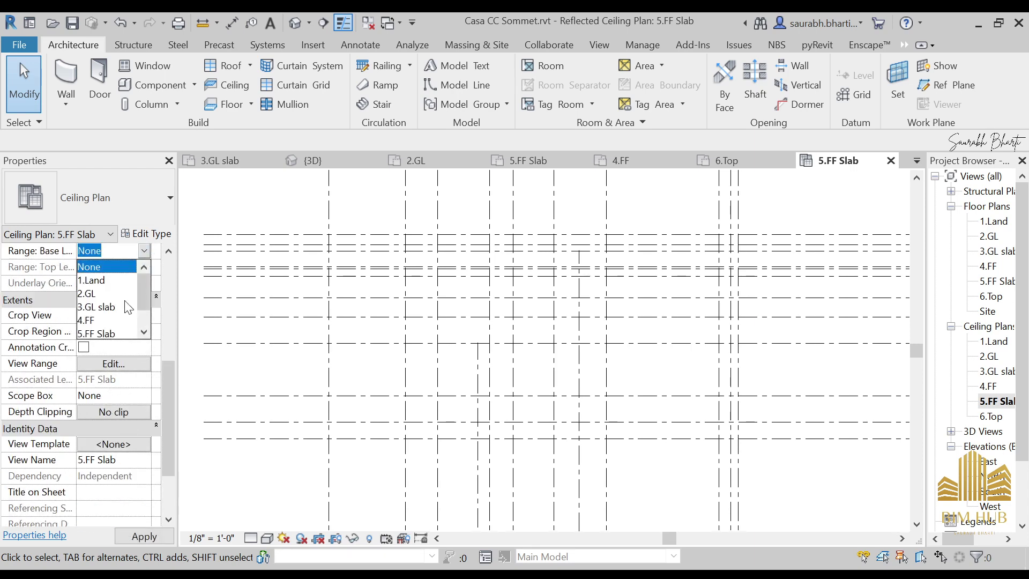
scroll(115, 327, down, 1)
click(91, 293)
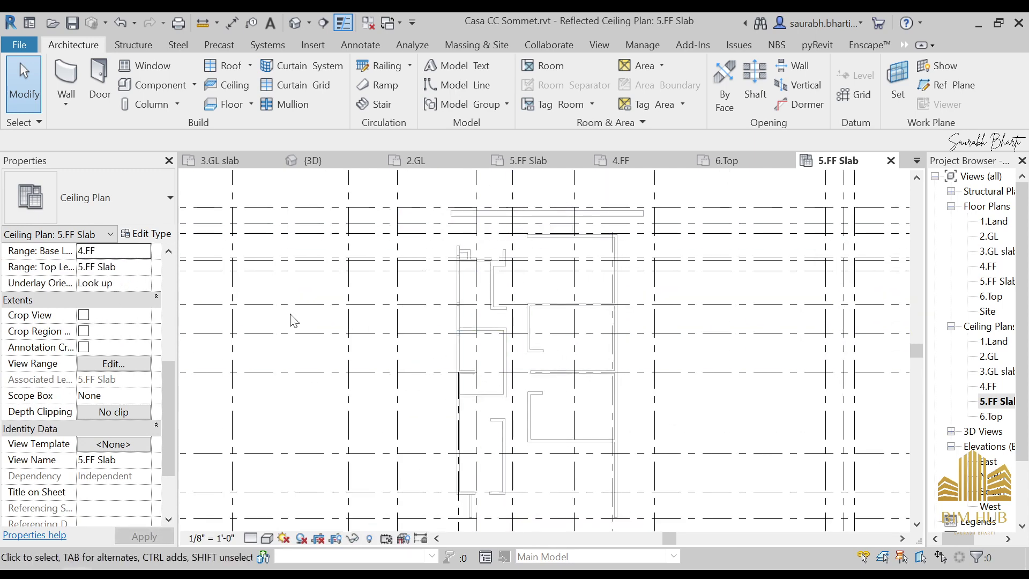
Step: Try 3.GL slab as the ceiling plan's underlay base level, then restore 4.FF
click(144, 252)
click(93, 304)
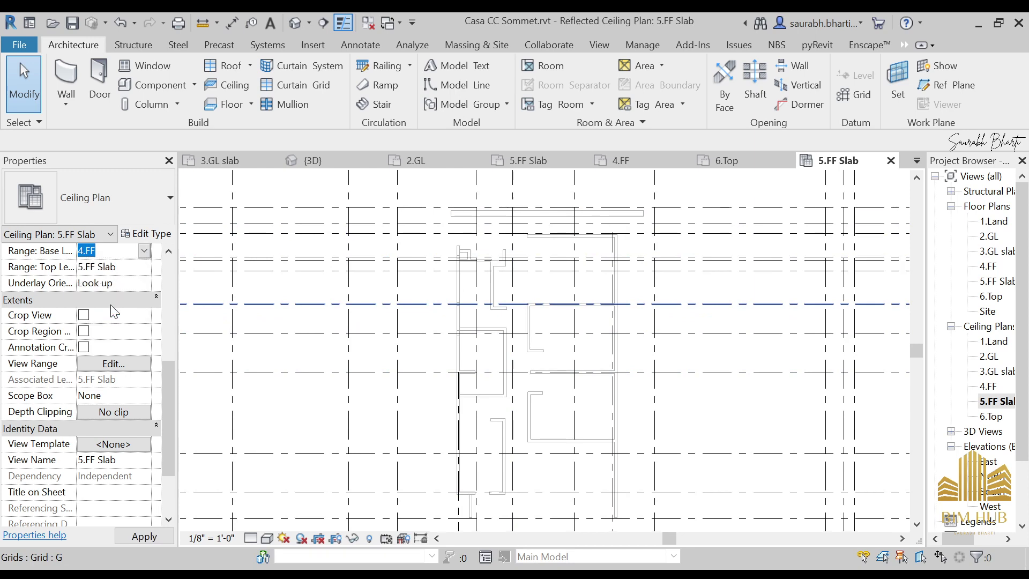
click(146, 252)
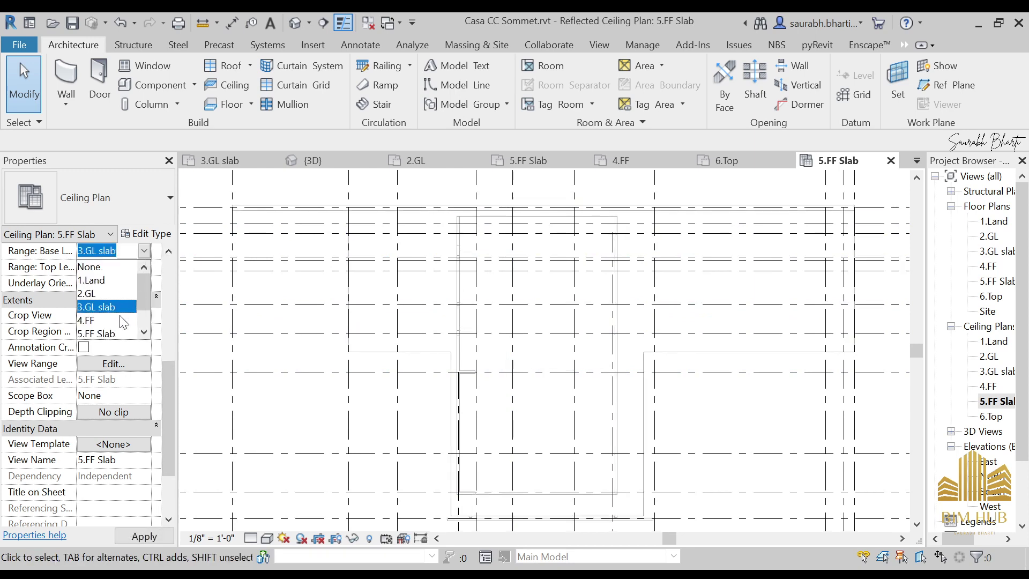
click(124, 322)
middle_drag(521, 263, 526, 318)
scroll(517, 218, up, 3)
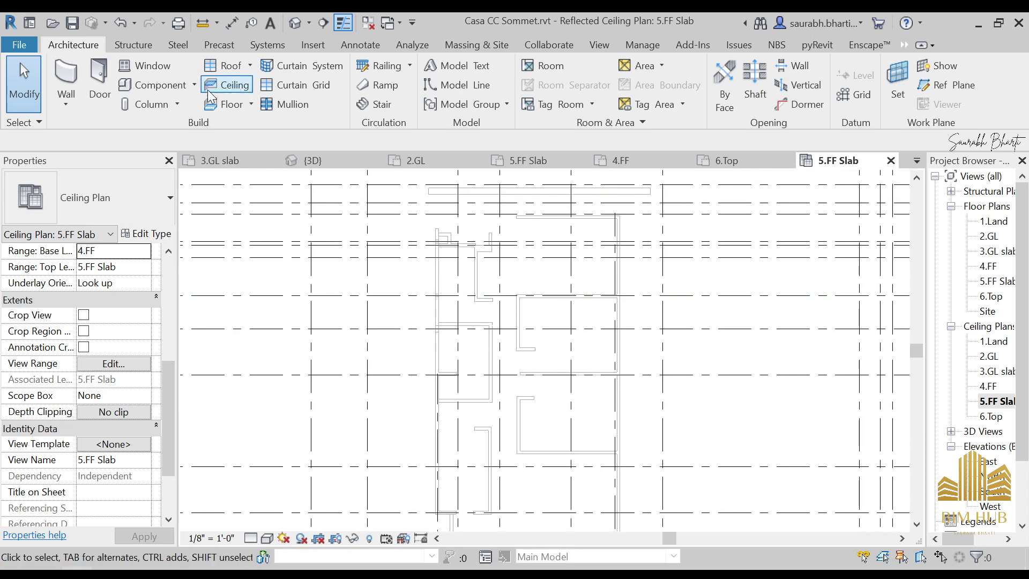
Step: Sketch a rectangular Generic - 6" floor boundary on 5.FF Slab, from the long side wall's end to the opposite corner of the 9" end wall
click(231, 104)
middle_drag(453, 285, 525, 210)
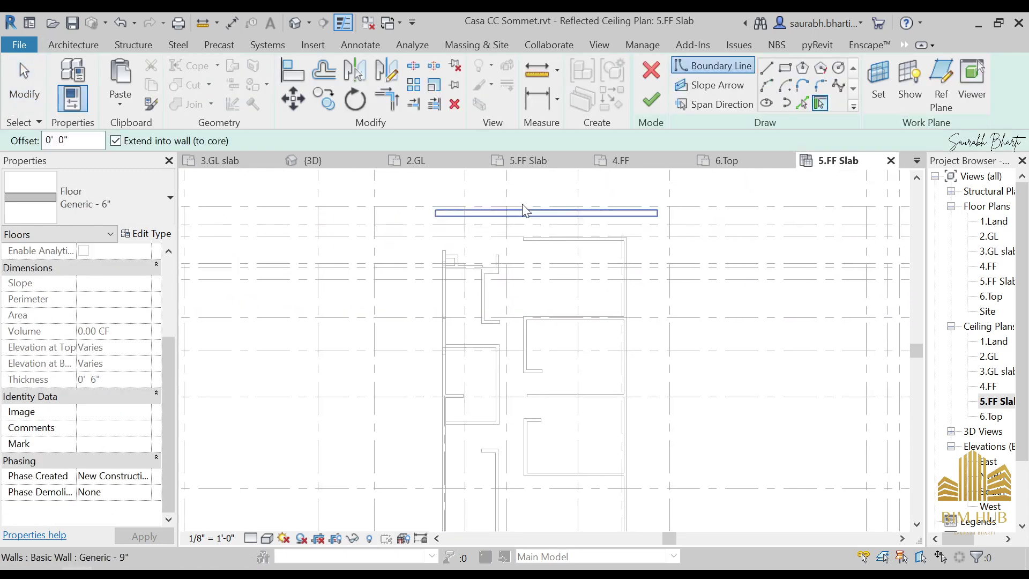
middle_drag(733, 426, 699, 390)
scroll(698, 389, down, 1)
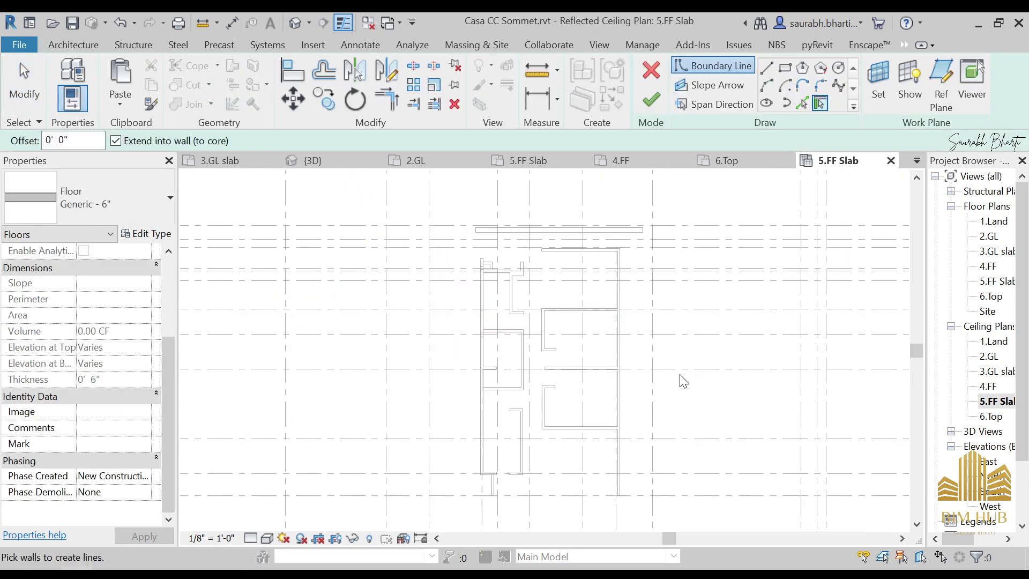
click(785, 68)
scroll(597, 395, up, 5)
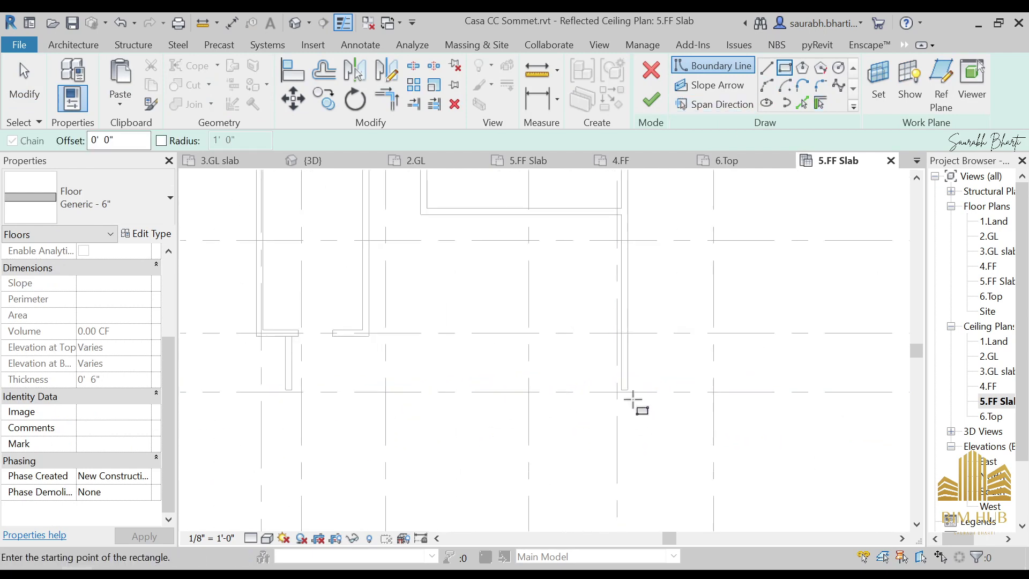
scroll(633, 401, up, 3)
click(616, 372)
scroll(448, 278, down, 1)
middle_drag(448, 278, 629, 529)
scroll(368, 281, down, 2)
middle_drag(377, 292, 699, 356)
middle_drag(534, 268, 475, 495)
middle_drag(468, 286, 411, 388)
scroll(411, 339, up, 2)
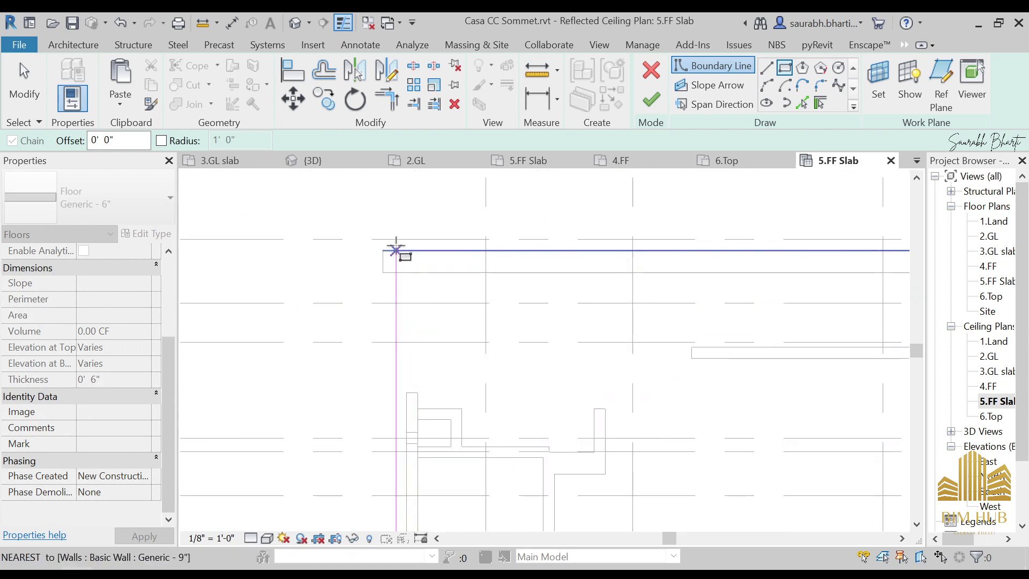
click(383, 251)
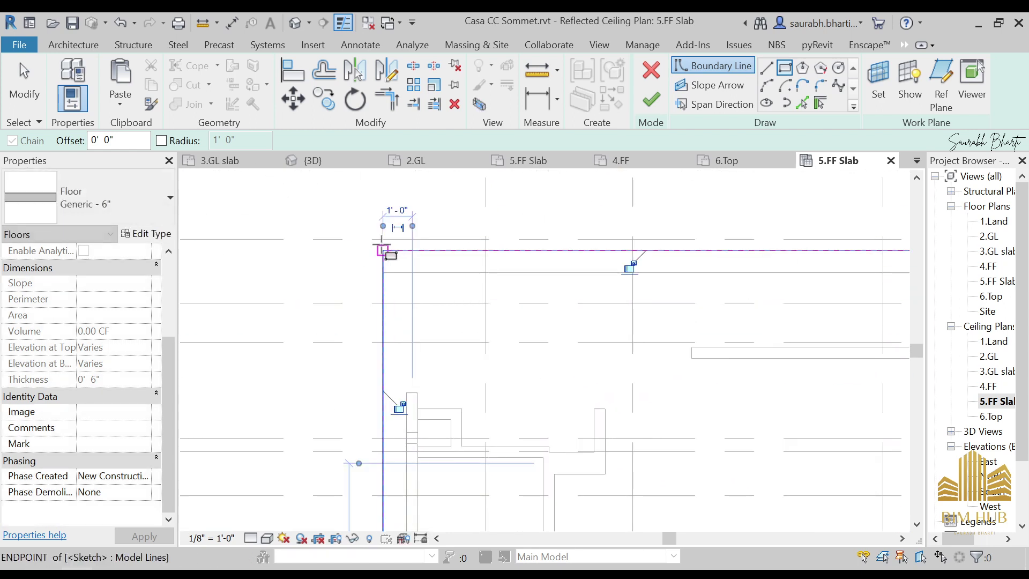
Step: Finish the floor sketch and attach the walls below to the underside of the slab
key(Escape)
key(Escape)
scroll(525, 256, up, 2)
middle_drag(550, 268, 441, 307)
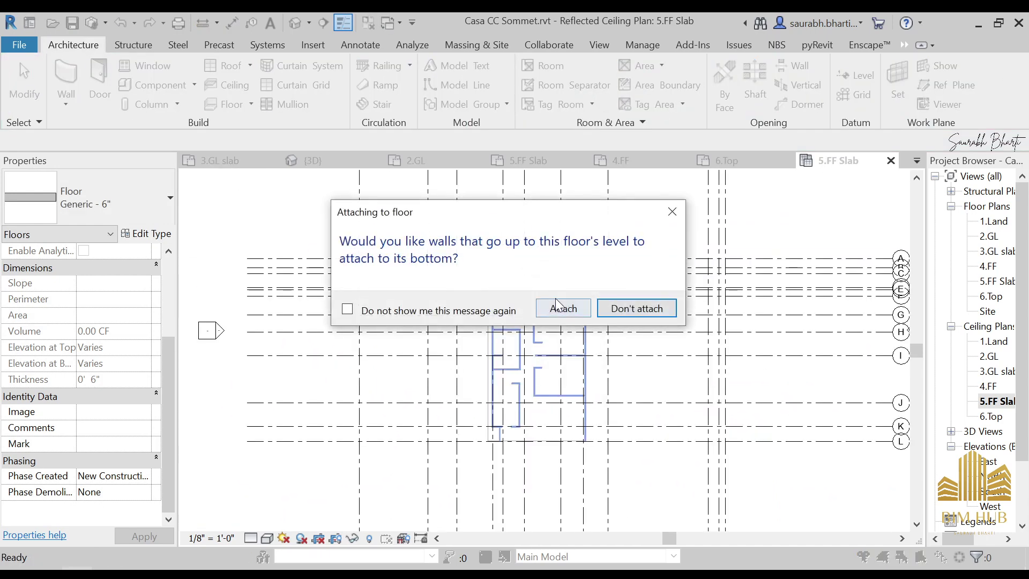
click(557, 304)
Step: Open the 3D view and examine how the new upper slab meets the 9" end wall
scroll(518, 258, up, 6)
click(334, 161)
shift+middle_drag(536, 273, 441, 286)
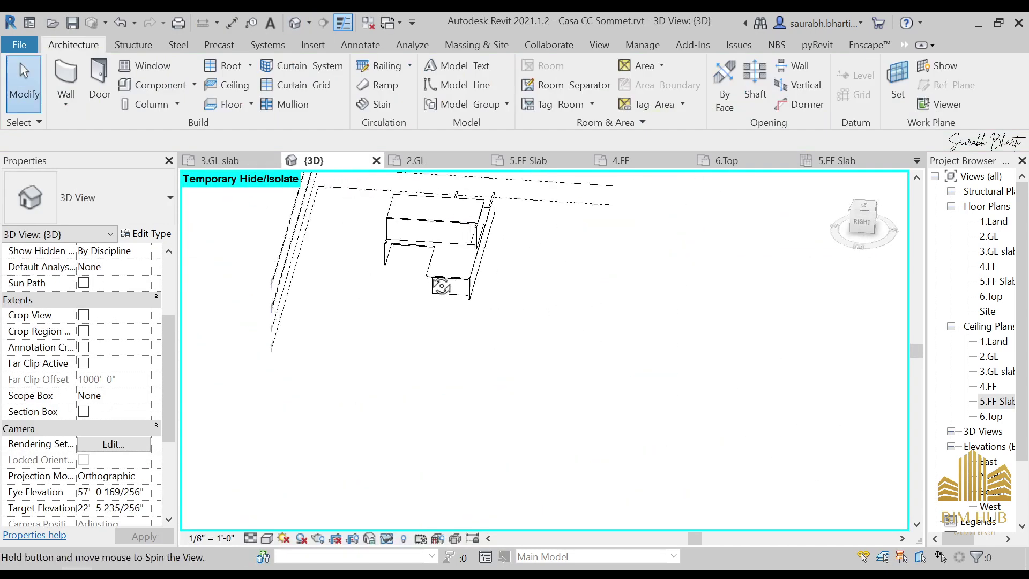
shift+middle_drag(614, 273, 517, 370)
scroll(426, 306, up, 3)
click(430, 307)
shift+middle_drag(402, 372, 386, 348)
scroll(456, 371, up, 3)
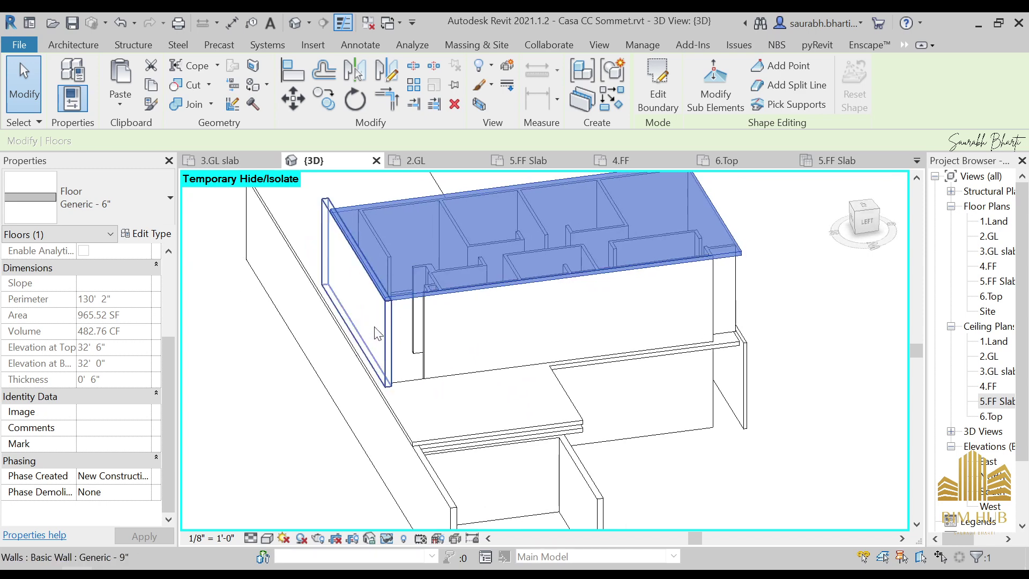
Step: Align the upper slab's short edge with the outer face of the 9" end wall
scroll(374, 338, up, 3)
click(371, 344)
key(Escape)
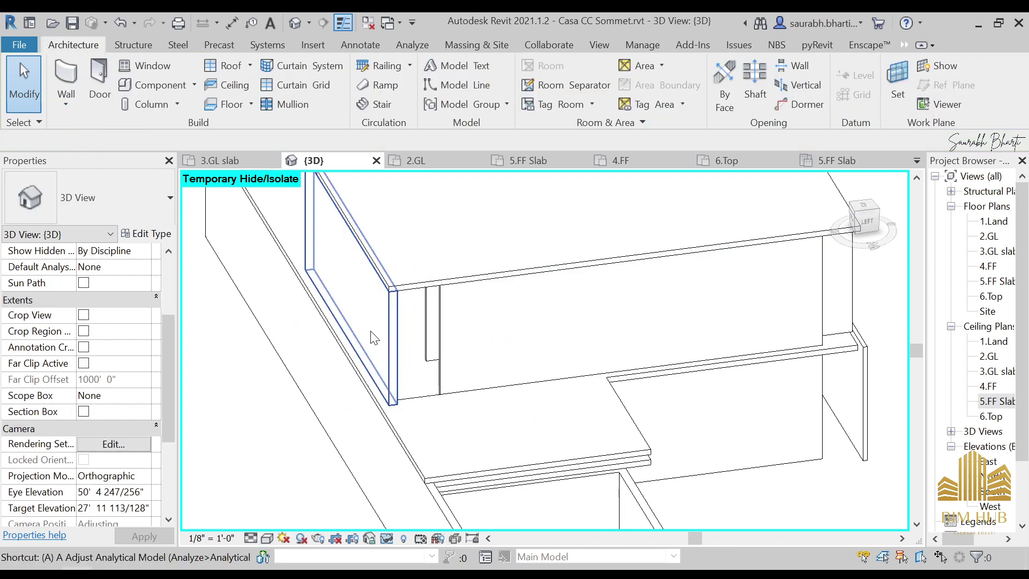
key(a)
key(l)
shift+middle_drag(328, 346, 711, 212)
key(Escape)
Step: Examine the upper slab and the walls beneath it from several sides of the 3D model
click(620, 289)
mouse_move(655, 318)
shift+middle_down()
mouse_move(634, 370)
mouse_move(660, 322)
shift+middle_up()
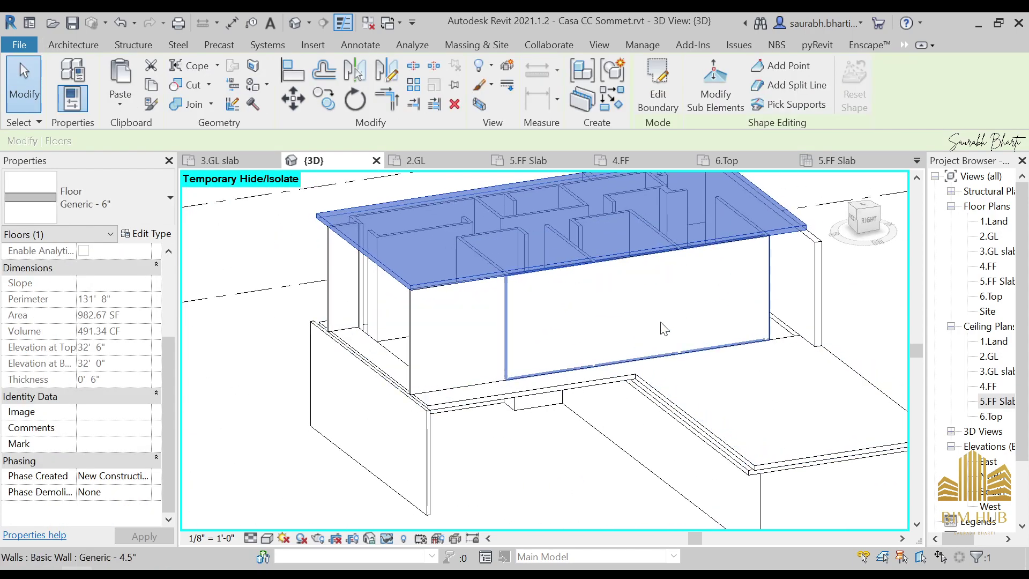
click(660, 322)
shift+middle_drag(533, 355, 562, 358)
key(Escape)
shift+middle_drag(503, 383, 415, 457)
click(416, 457)
shift+middle_drag(455, 395, 445, 352)
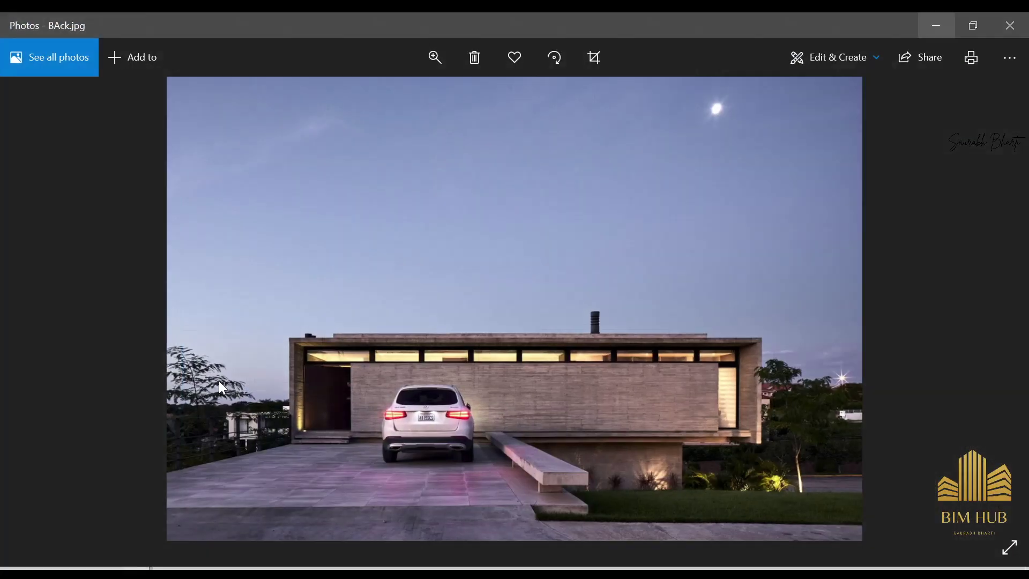
Step: Switch to Photos and browse the back, front and interior reference images of the house
key(Right)
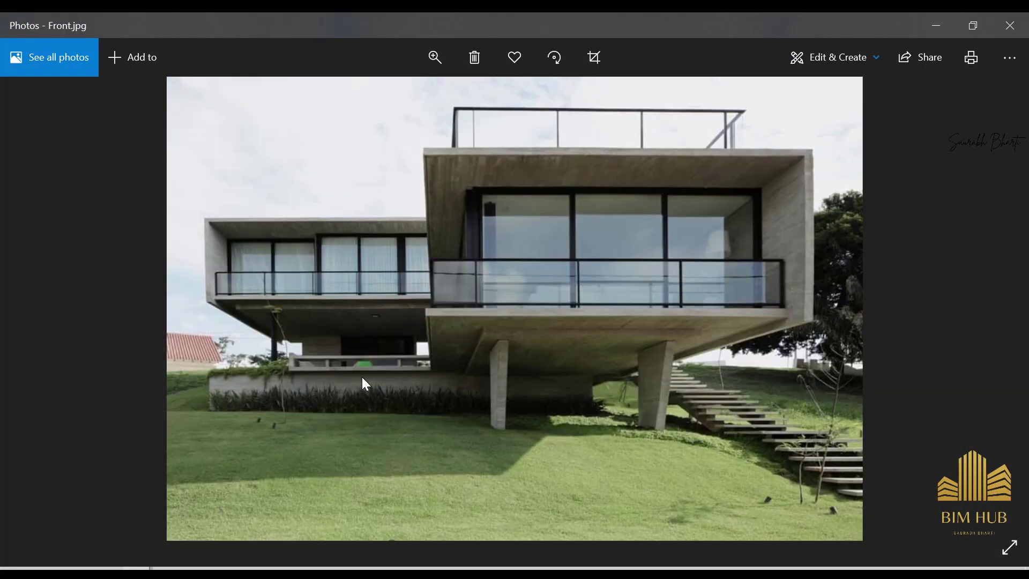
key(Right)
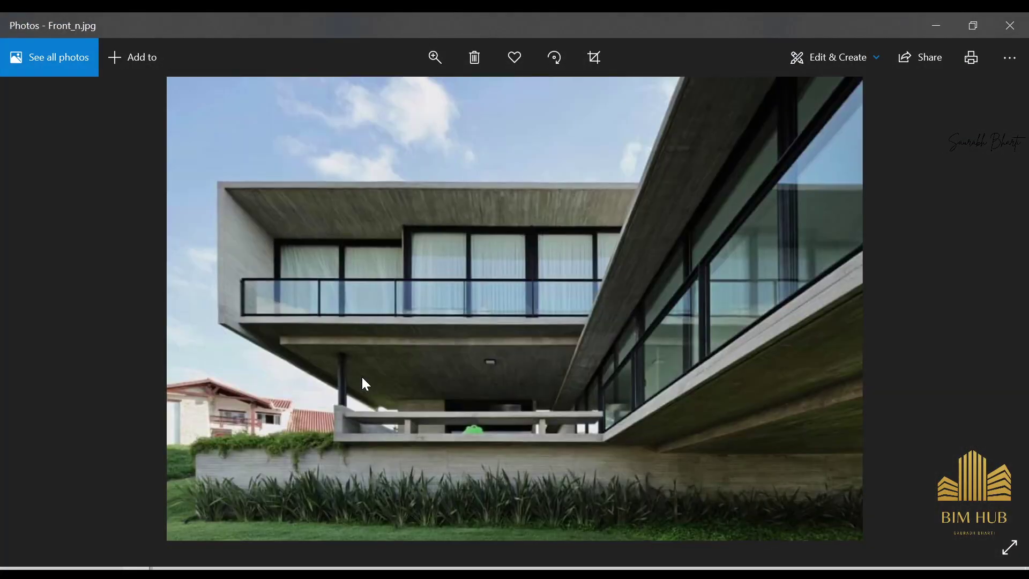
key(Right)
key(Right)
key(Right)
key(Right)
key(Right)
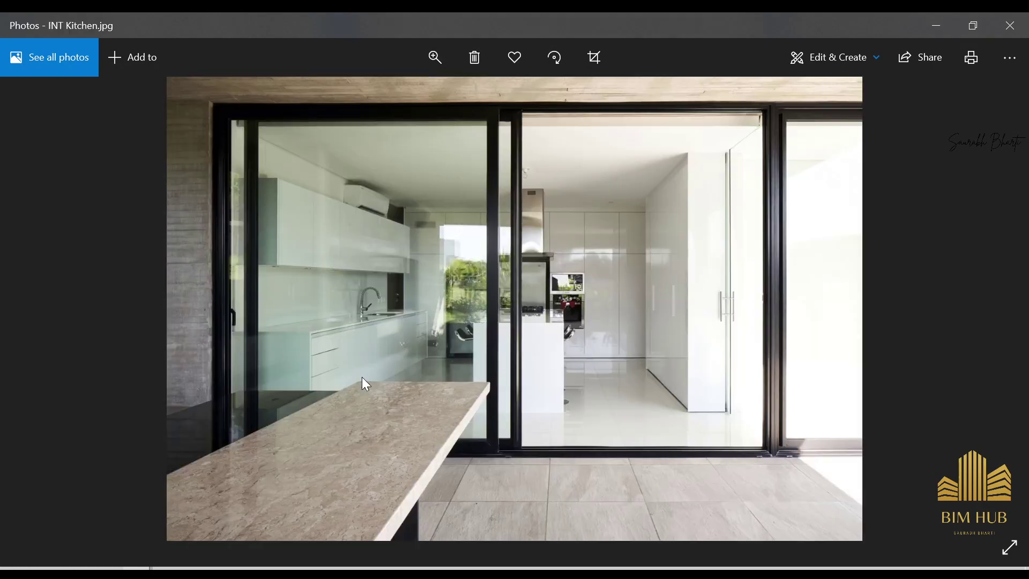
key(Left)
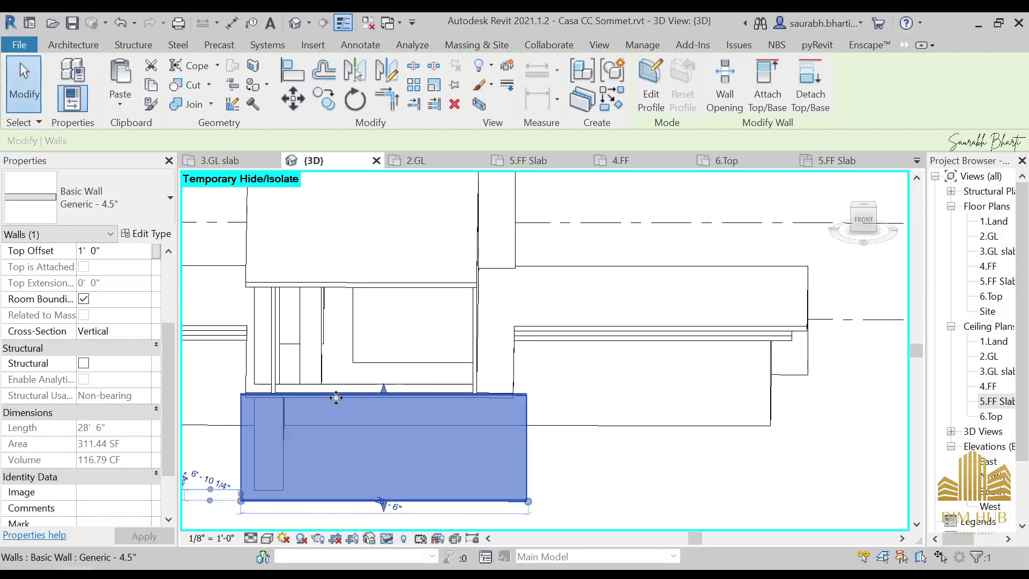
Step: Edit the 9" back wall's profile, moving its side edge inward to the slab's edge and removing the blocking constraints
shift+middle_drag(335, 397, 505, 381)
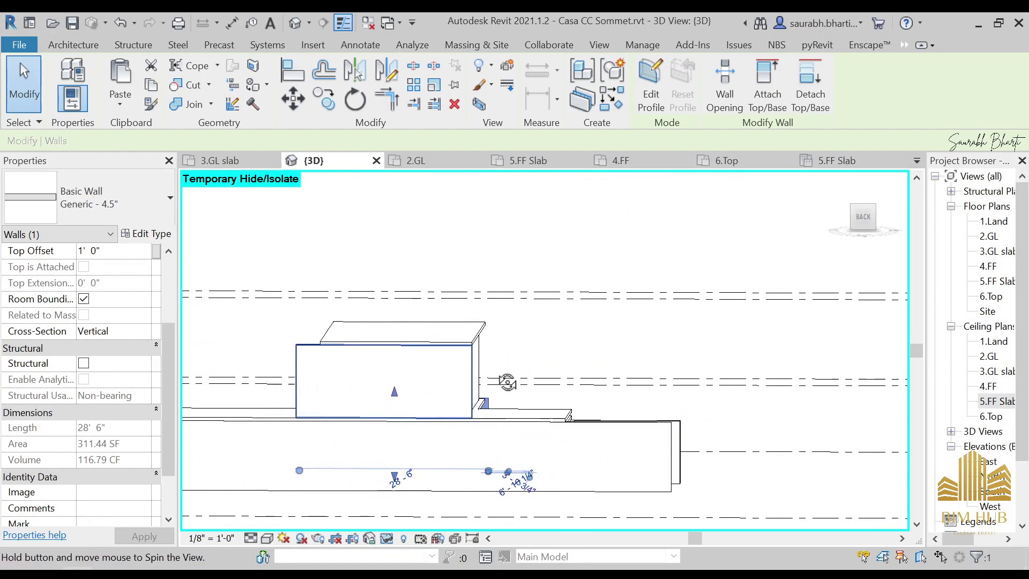
click(427, 380)
click(867, 218)
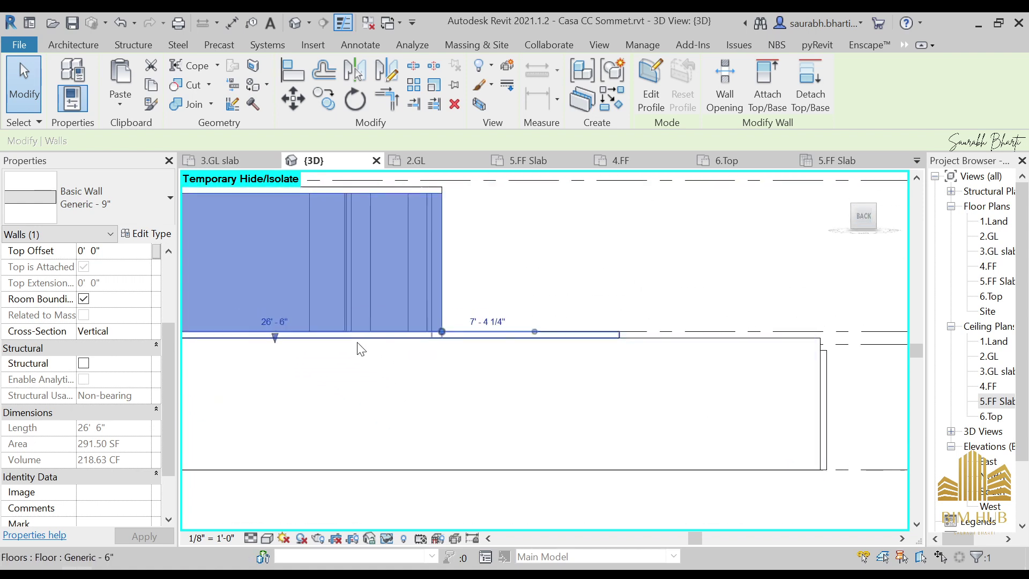
click(641, 102)
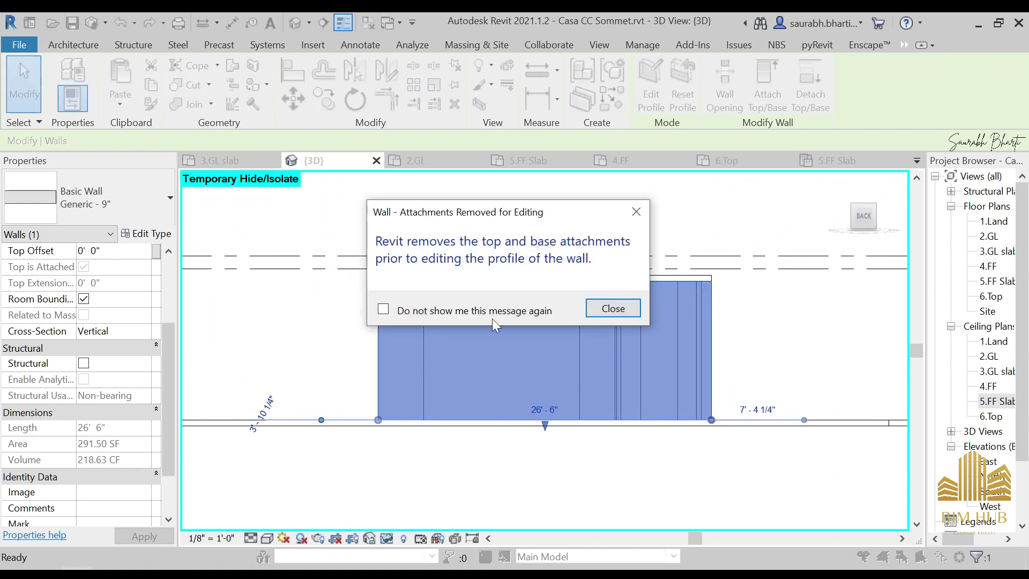
click(625, 315)
mouse_move(386, 352)
mouse_down()
mouse_move(438, 343)
mouse_move(426, 328)
mouse_up()
click(752, 541)
mouse_move(574, 384)
shift+middle_down()
mouse_move(563, 398)
mouse_move(616, 362)
mouse_move(689, 428)
mouse_move(583, 393)
mouse_move(685, 412)
mouse_move(595, 416)
mouse_move(572, 454)
mouse_move(648, 404)
mouse_move(619, 426)
mouse_move(645, 391)
mouse_move(638, 383)
shift+middle_up()
click(654, 109)
click(682, 418)
mouse_move(496, 416)
shift+middle_down()
mouse_move(477, 413)
mouse_move(487, 400)
mouse_move(503, 420)
shift+middle_up()
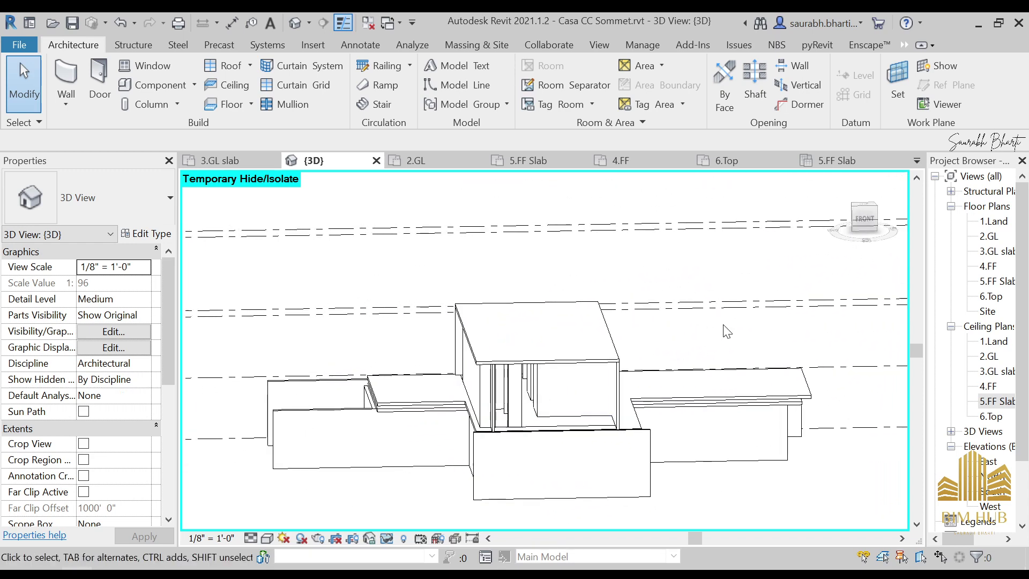
Step: Set the 4.5" front wall's top constraint to 5.FF Slab and its base constraint to 4.FF
click(868, 231)
scroll(540, 343, up, 6)
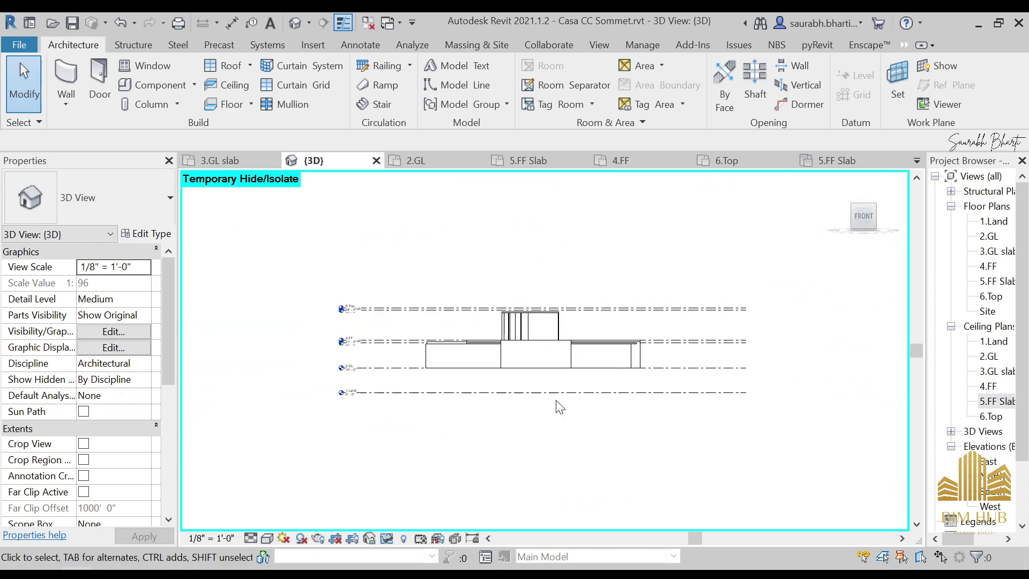
click(540, 343)
shift+middle_drag(547, 345, 590, 434)
click(880, 217)
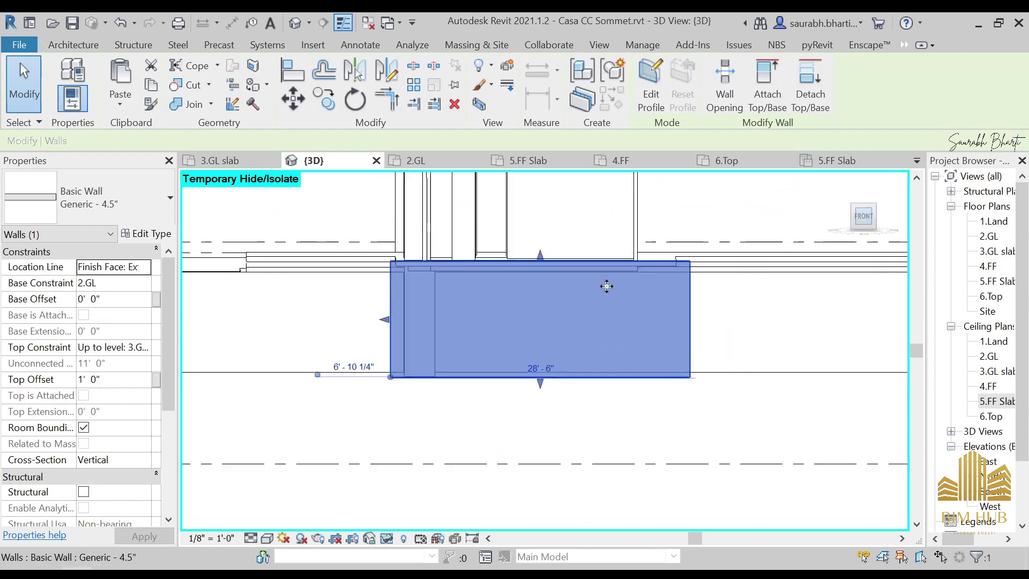
click(149, 348)
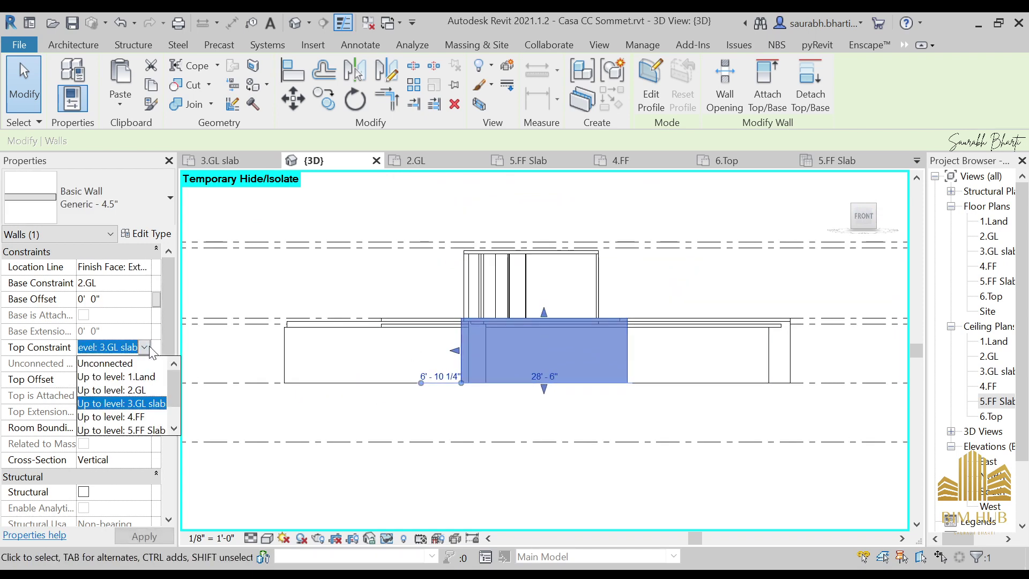
click(149, 417)
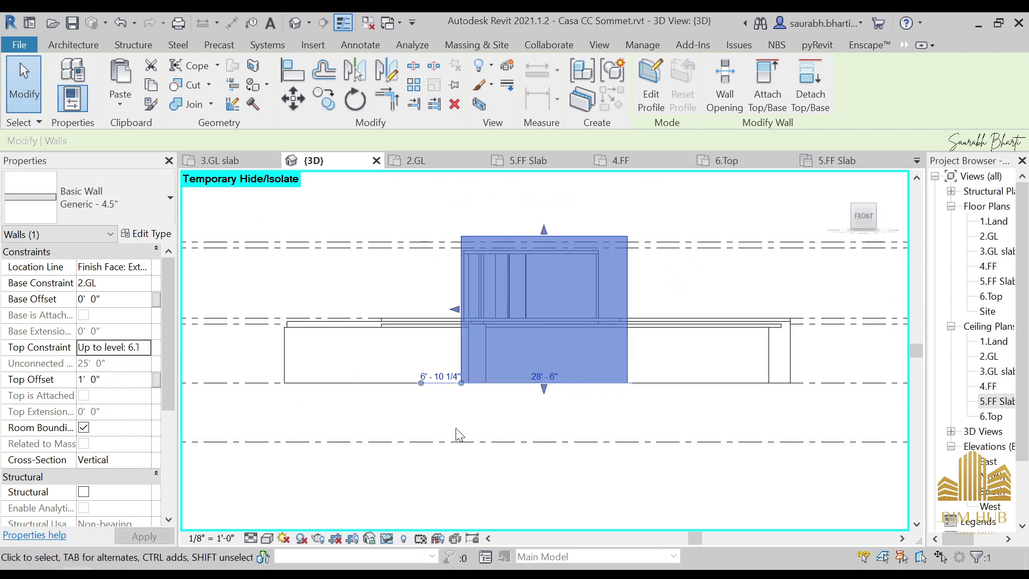
click(142, 349)
click(144, 416)
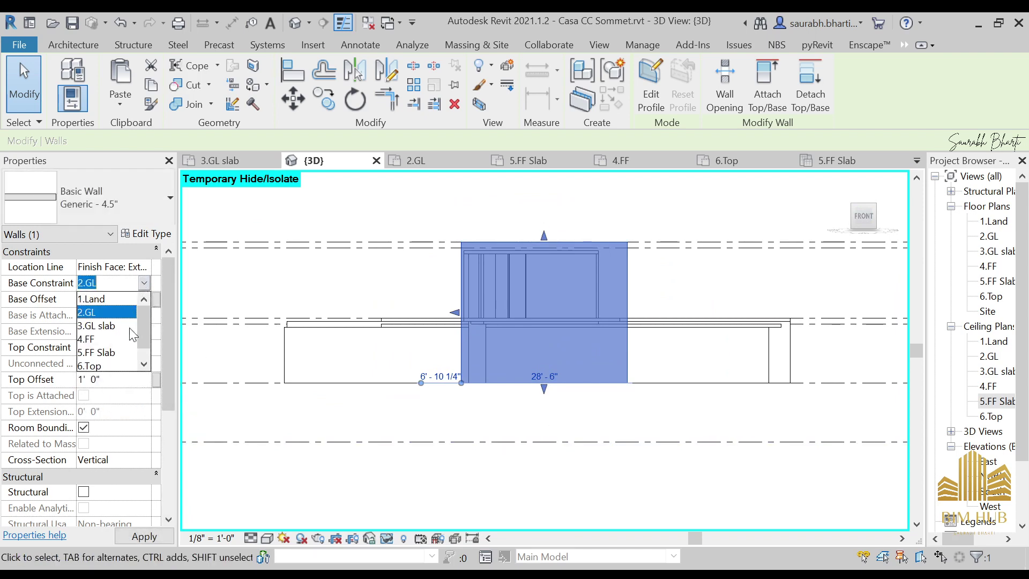
click(108, 339)
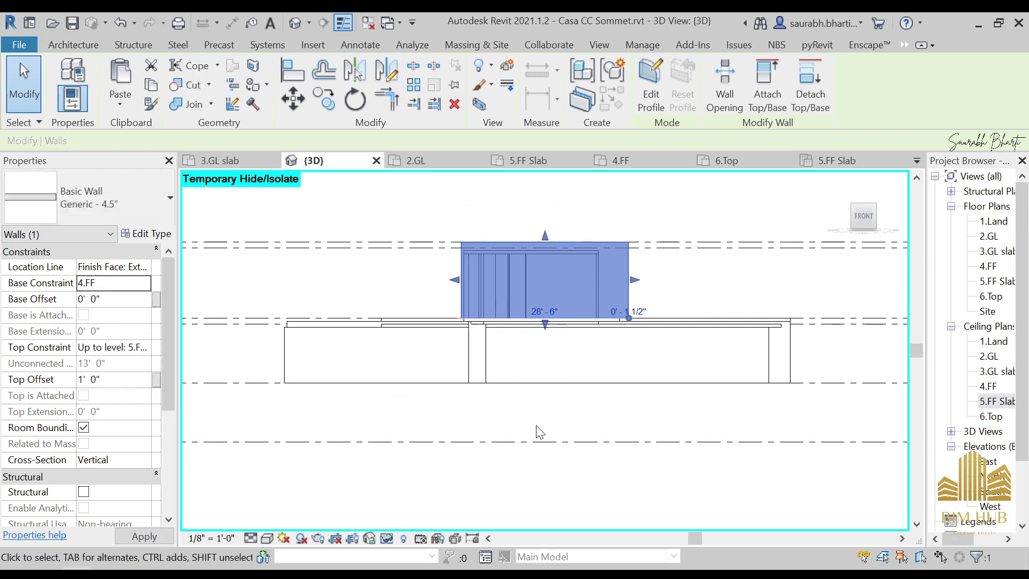
click(472, 486)
Step: Edit the front wall's profile, moving both side edges to a width of 23'-6" and removing the blocking constraints
click(607, 271)
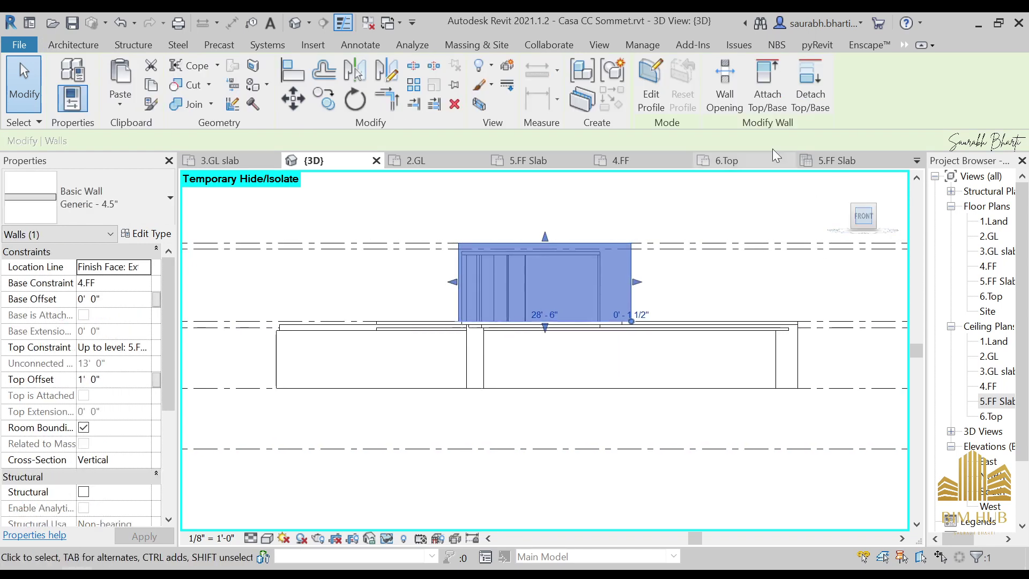
click(651, 88)
drag(710, 375, 650, 364)
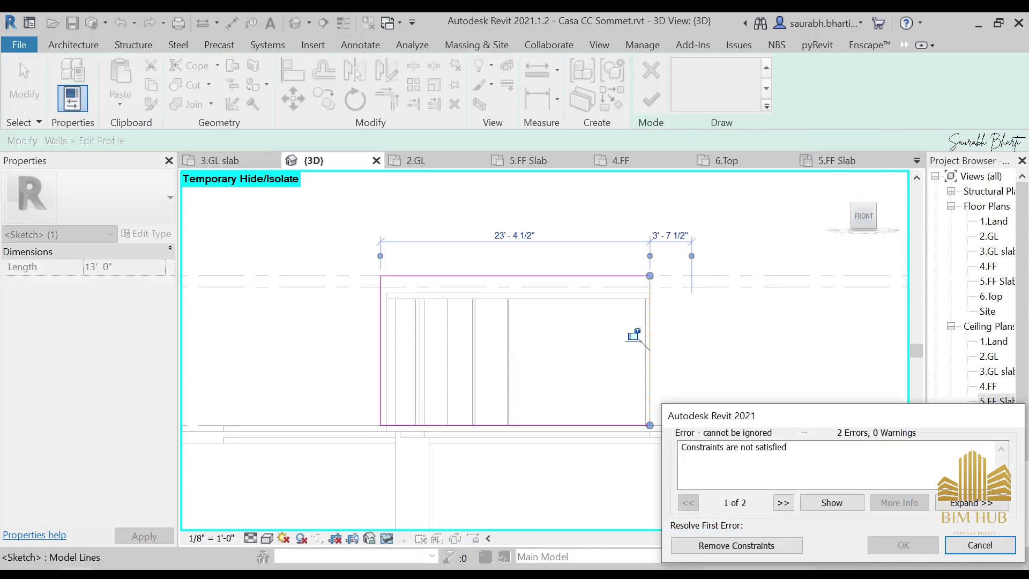
click(770, 547)
drag(397, 381, 386, 376)
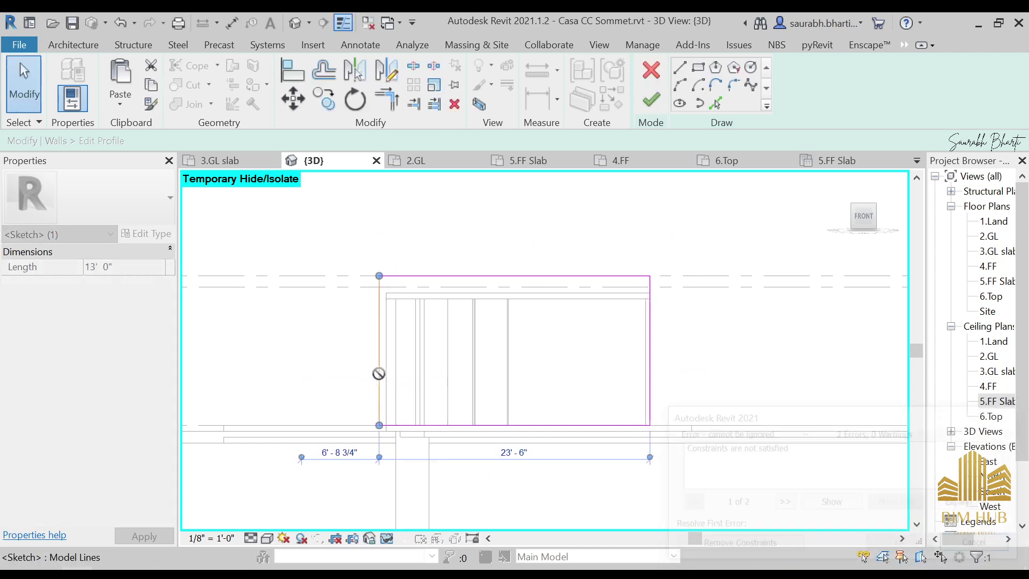
click(741, 543)
Step: Lower the top edge of the front wall's profile to a height of 12'-0", removing the blocking constraints
shift+middle_drag(581, 340, 785, 374)
click(848, 224)
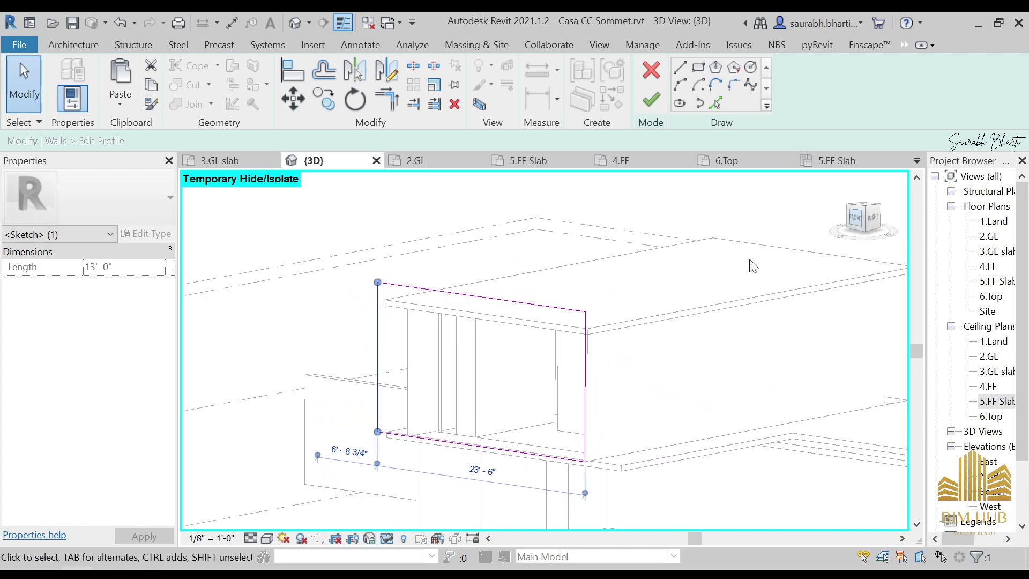
middle_drag(725, 299, 592, 320)
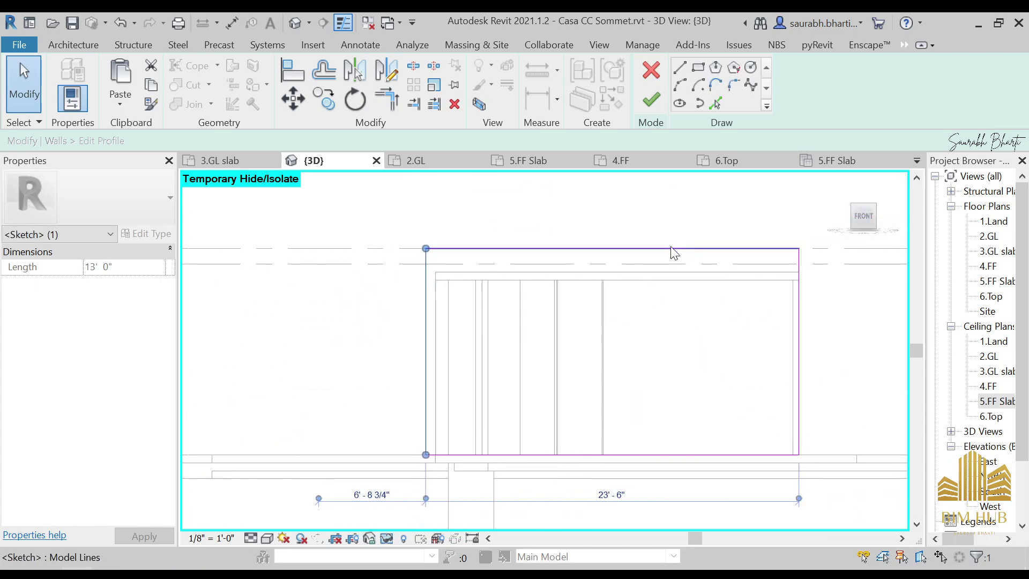
drag(661, 262, 655, 268)
click(736, 545)
scroll(622, 343, down, 5)
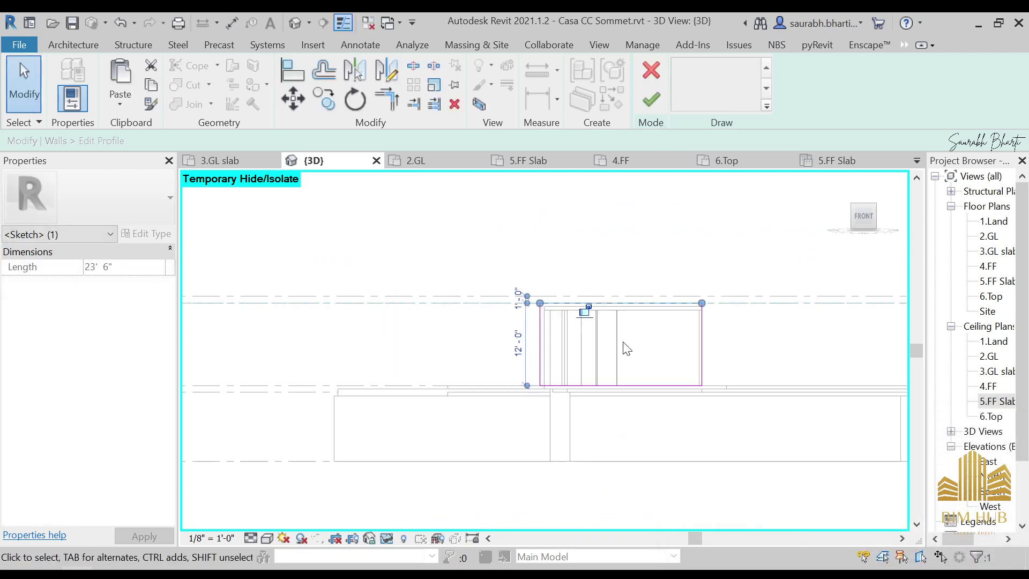
shift+middle_drag(765, 416, 616, 444)
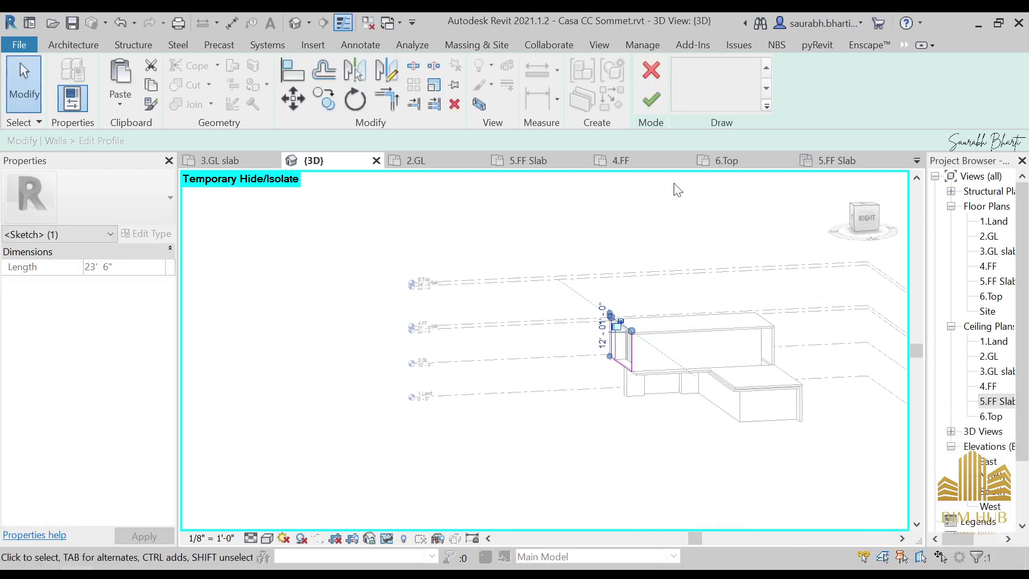
Step: Finish the front wall's profile edit, then reopen it and move its side edges to a width of 22'-10 1/2"
click(653, 102)
key(Escape)
shift+middle_drag(595, 509, 655, 375)
click(655, 376)
shift+middle_drag(716, 418, 798, 401)
click(869, 221)
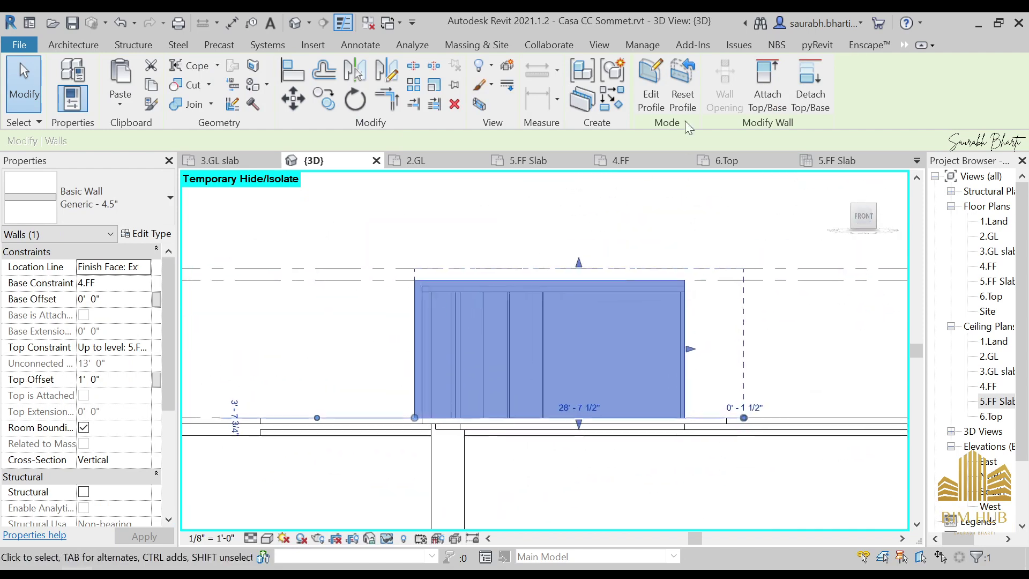
click(651, 89)
scroll(498, 432, up, 3)
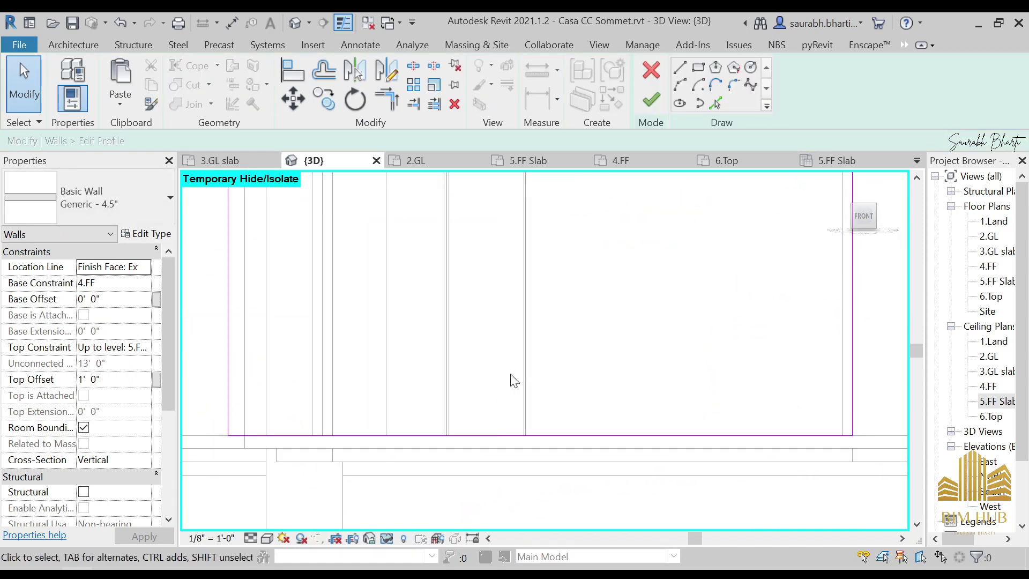
scroll(510, 374, down, 4)
middle_drag(486, 371, 555, 457)
scroll(419, 400, up, 5)
mouse_move(411, 392)
mouse_down()
mouse_move(451, 393)
mouse_move(423, 392)
mouse_up()
scroll(615, 342, down, 3)
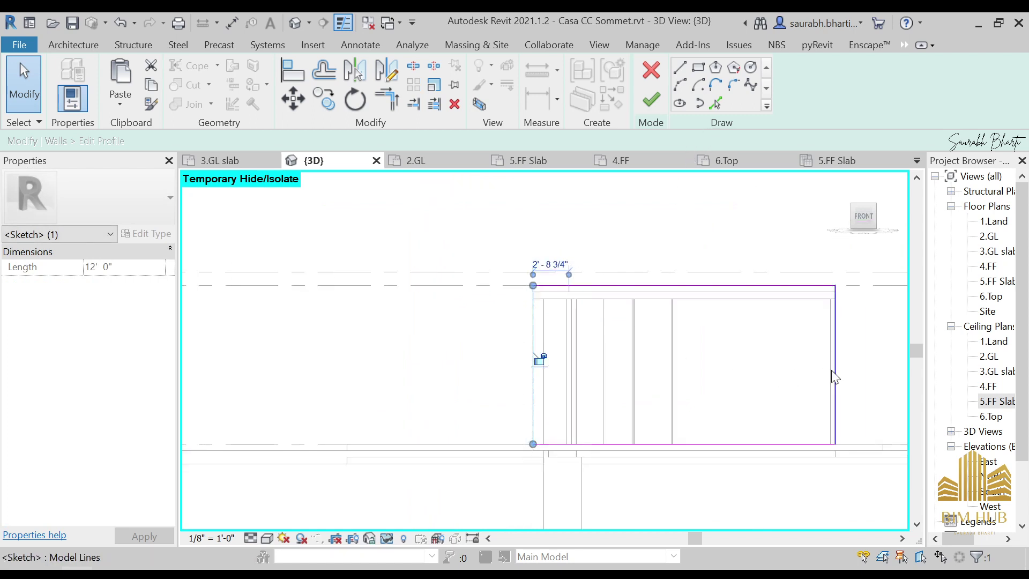
scroll(835, 376, up, 3)
mouse_move(835, 355)
mouse_down()
mouse_move(813, 356)
mouse_move(847, 328)
mouse_move(835, 328)
mouse_up()
scroll(719, 305, down, 5)
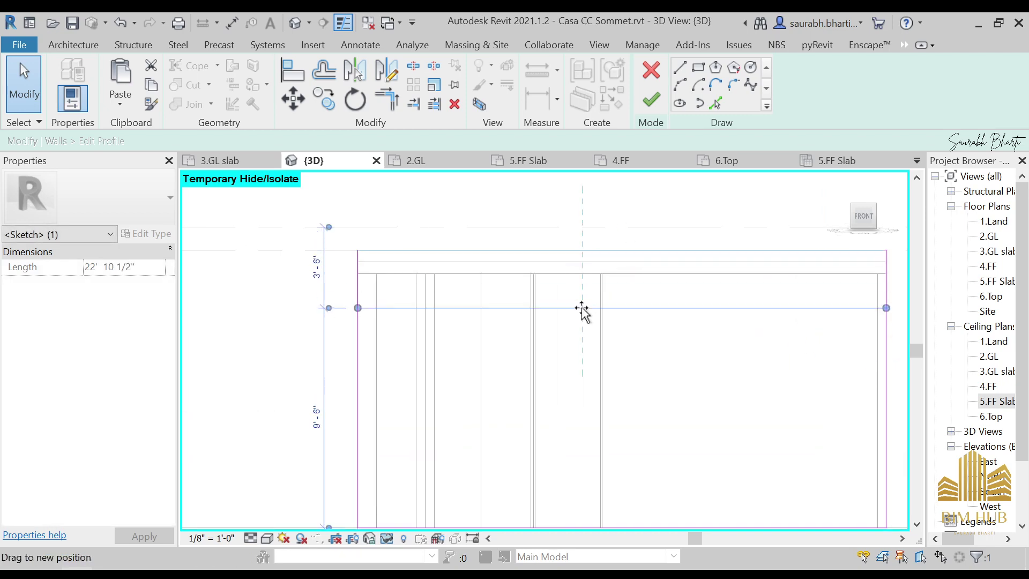
Step: Lower the top edge of the front wall's profile to the slab's underside at a height of 11'-0" and finish the profile
drag(582, 310, 581, 274)
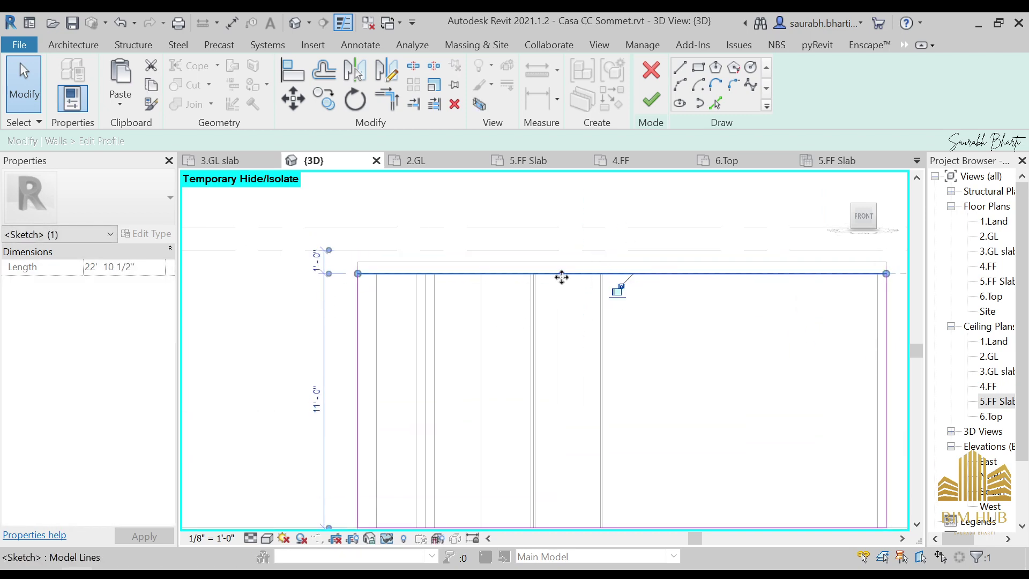
click(651, 100)
shift+middle_drag(613, 326, 626, 355)
key(Escape)
Step: Edit the 5.FF Slab floor's boundary, moving its front edge out to the 4.5" wall's outer face, and attach the walls to its bottom
click(652, 306)
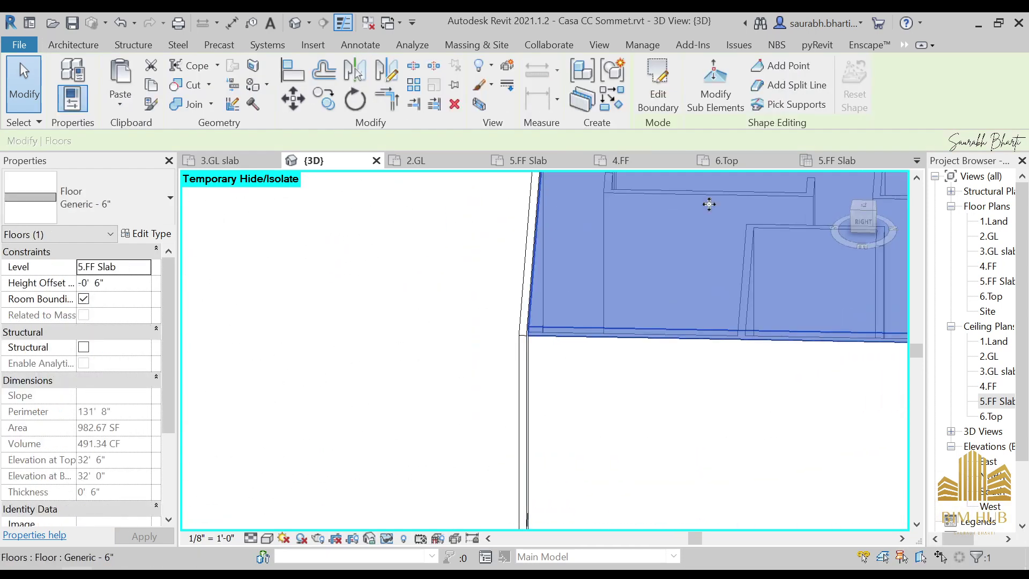
click(868, 210)
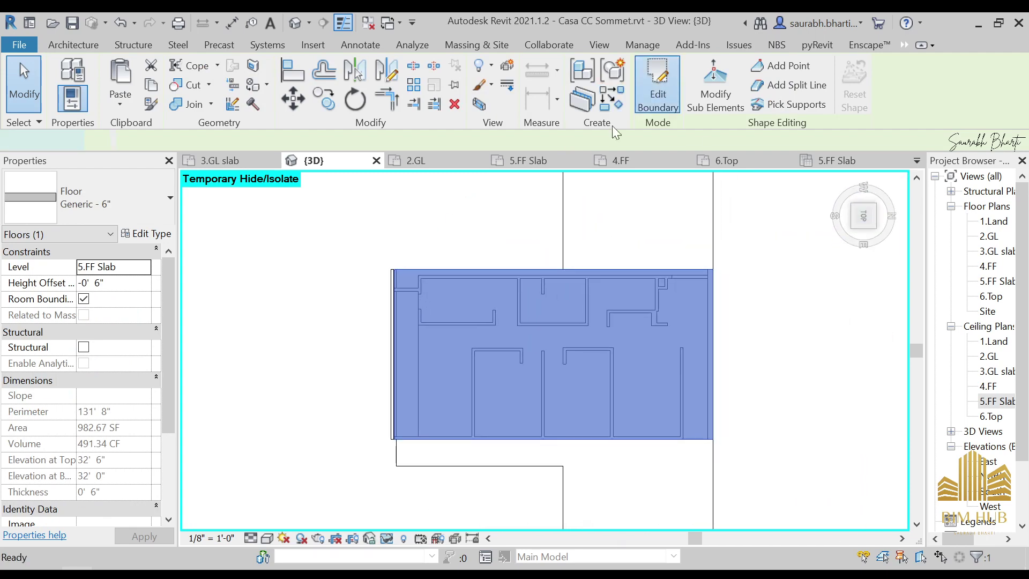
click(658, 94)
scroll(357, 363, up, 5)
click(346, 369)
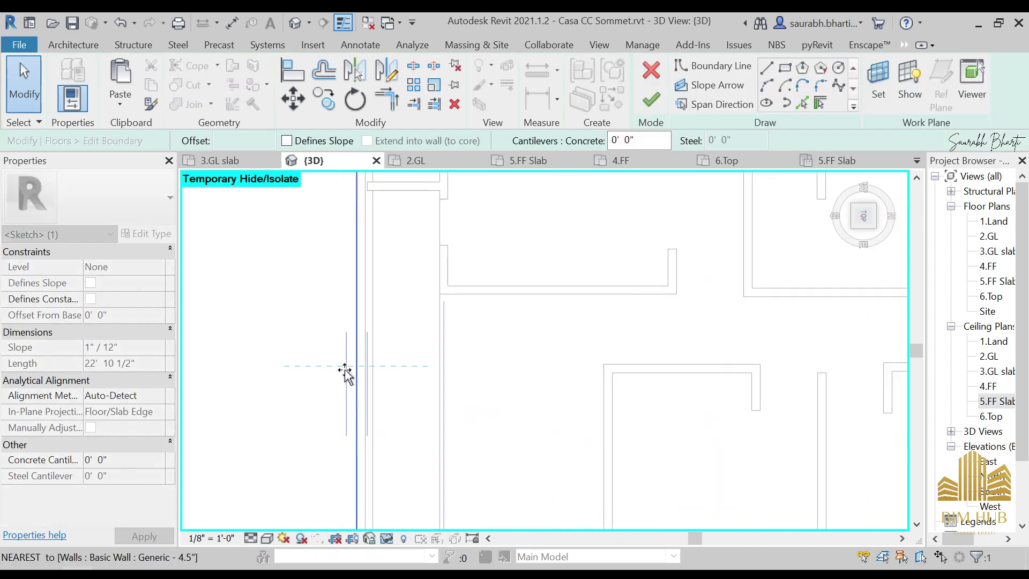
click(651, 98)
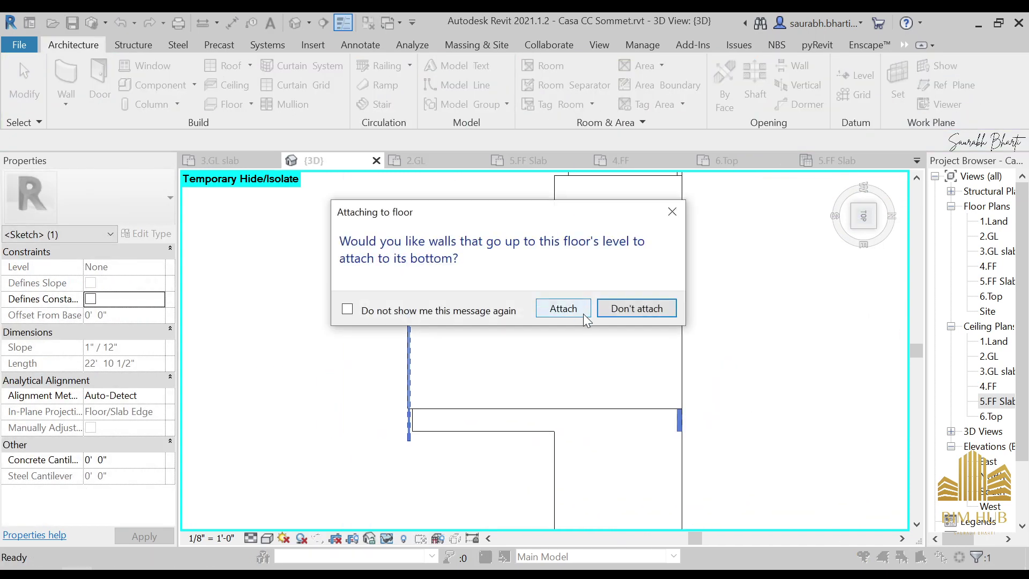
click(576, 310)
key(Escape)
Step: Restore the temporarily hidden elements and inspect the upper volume and the walls beneath it from several sides
scroll(556, 339, down, 2)
shift+middle_drag(609, 413, 629, 165)
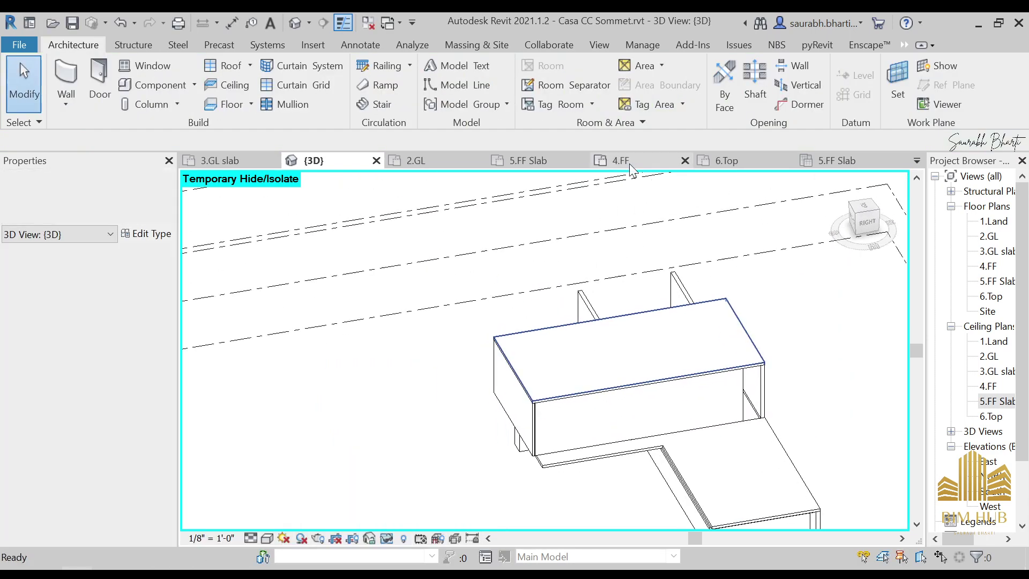
scroll(691, 426, down, 2)
shift+middle_drag(714, 429, 700, 397)
scroll(712, 443, up, 3)
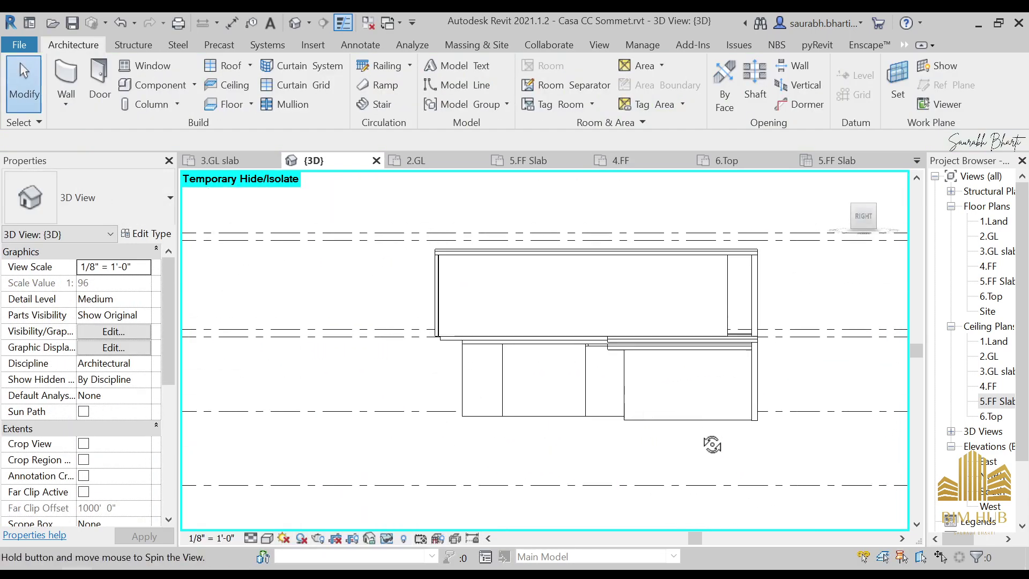
shift+middle_drag(712, 444, 542, 402)
scroll(517, 381, up, 3)
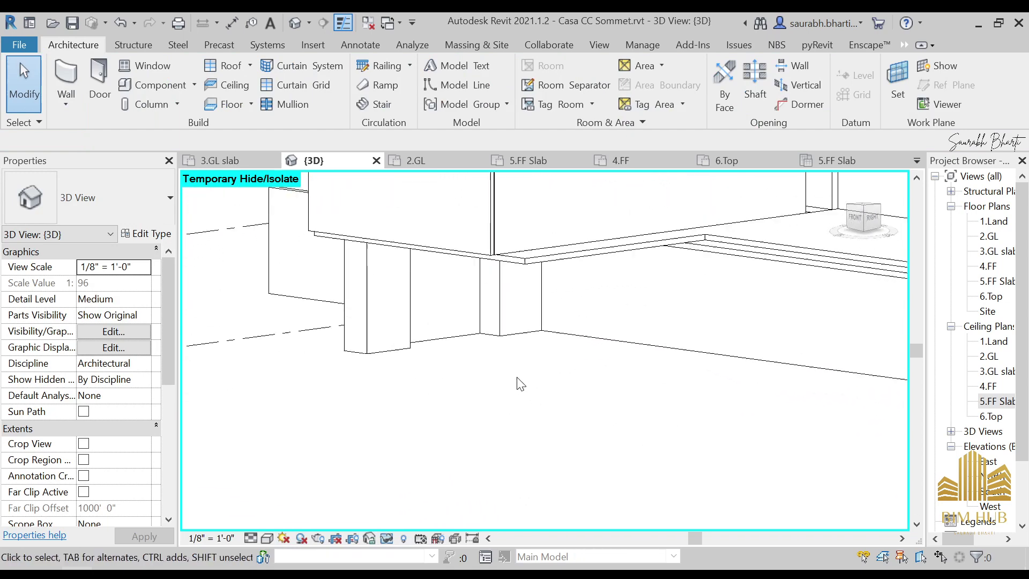
scroll(561, 373, down, 6)
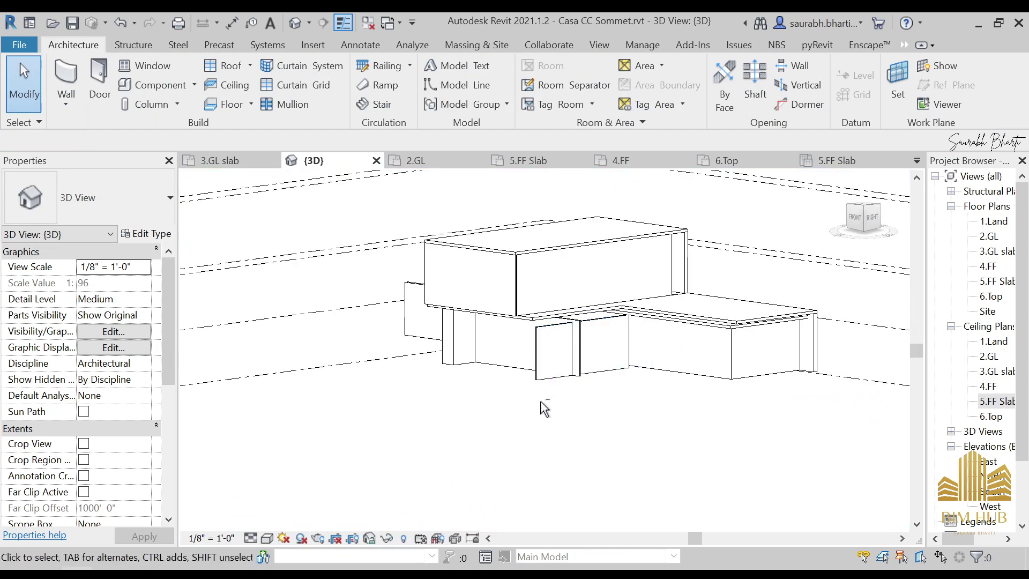
shift+middle_drag(544, 409, 526, 501)
scroll(566, 374, up, 4)
shift+middle_drag(575, 384, 655, 363)
Step: Switch to Photos and examine the day and night side photos of the house for the walls under the overhanging upper volume
key(alt+Tab)
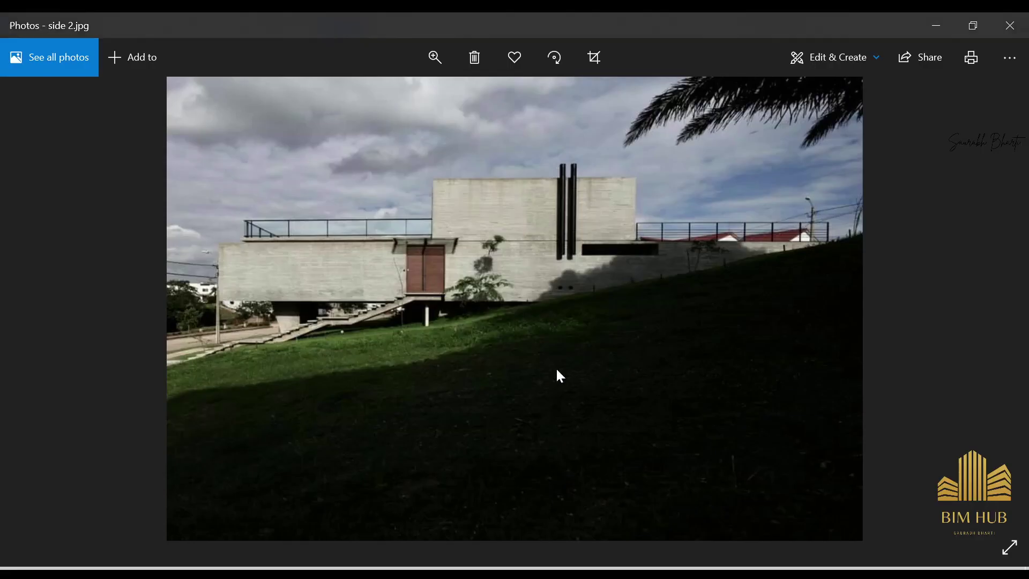
key(Right)
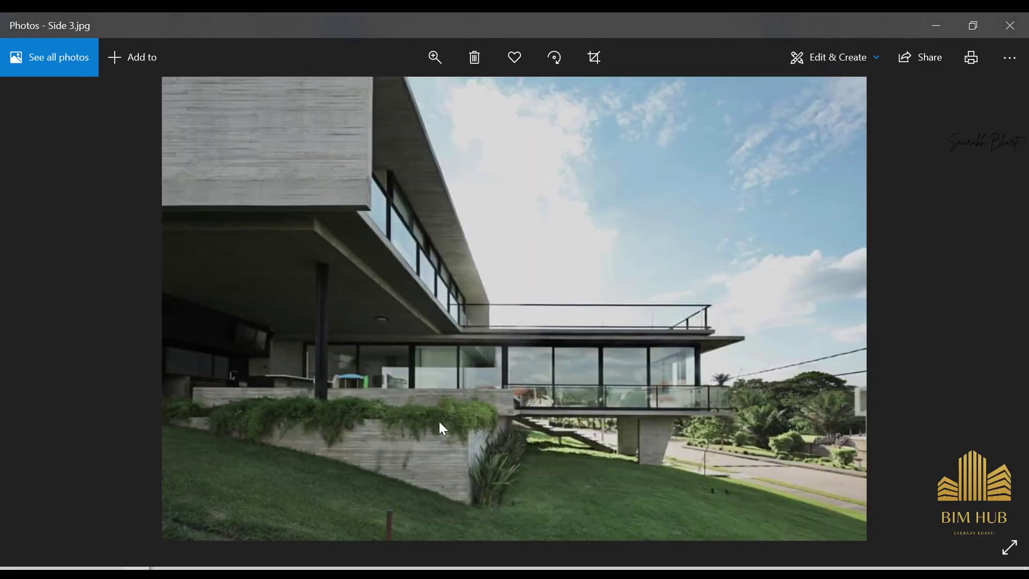
key(Right)
key(Right)
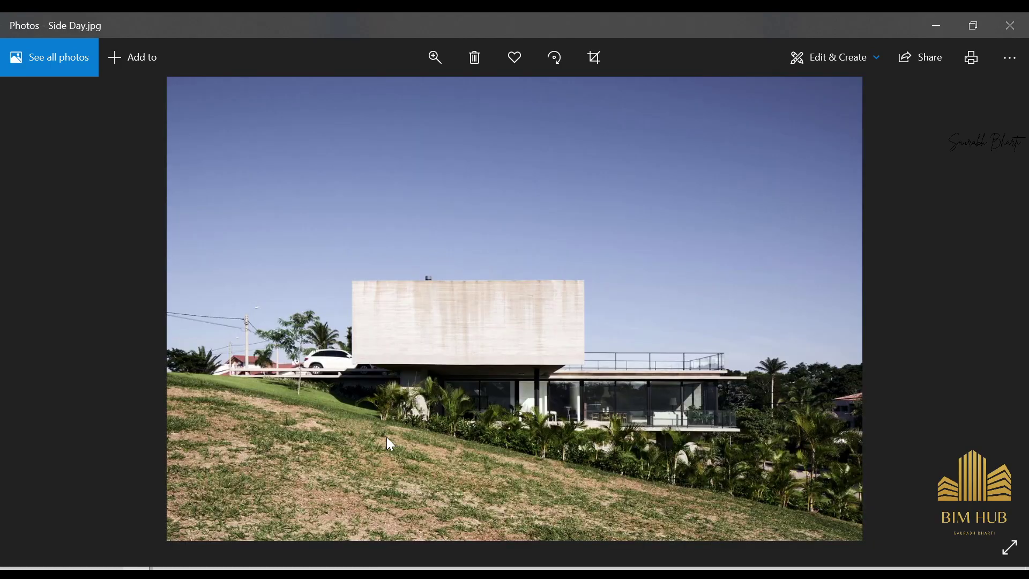
key(Right)
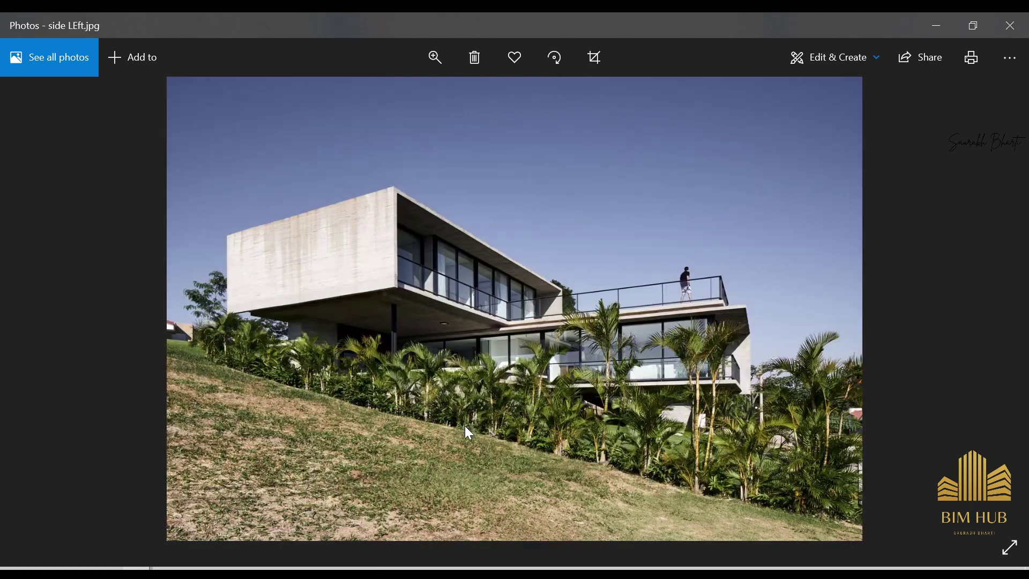
key(Right)
scroll(613, 427, up, 3)
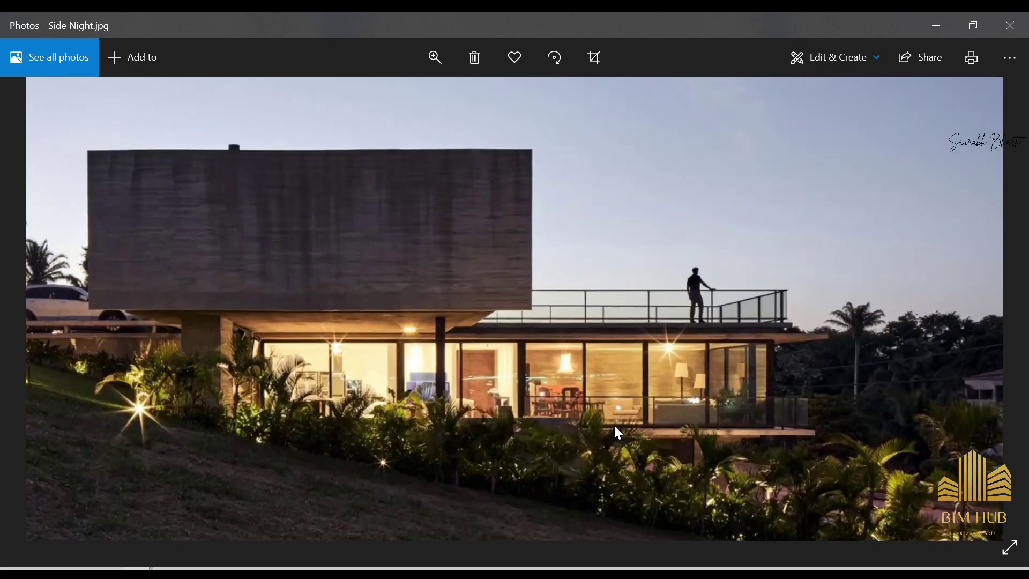
scroll(614, 427, down, 3)
key(Right)
key(Left)
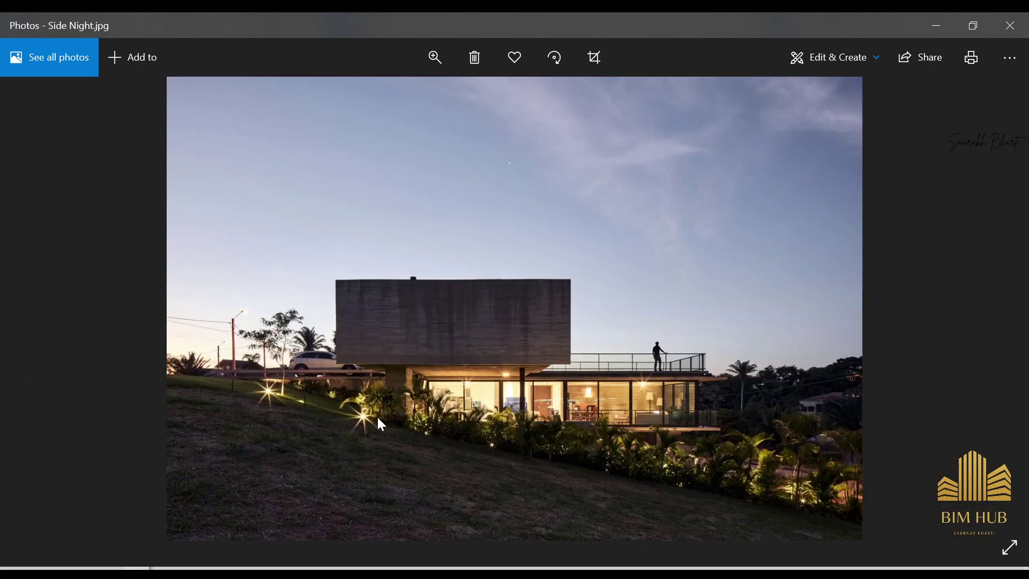
click(932, 28)
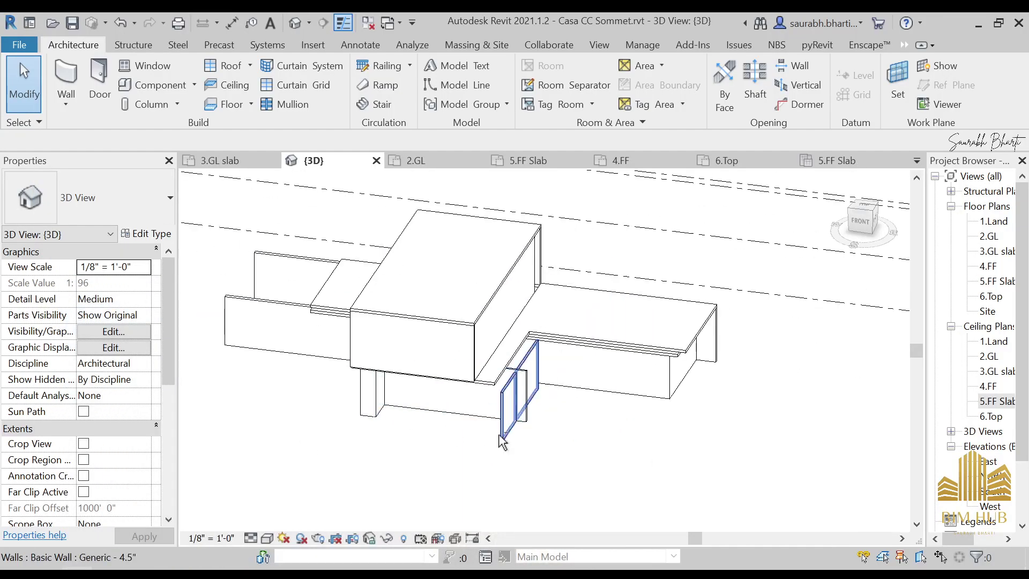
Step: Delete the 4.5" wall along grid 9 beside room 7 in the 2.GL floor plan
double_click(992, 236)
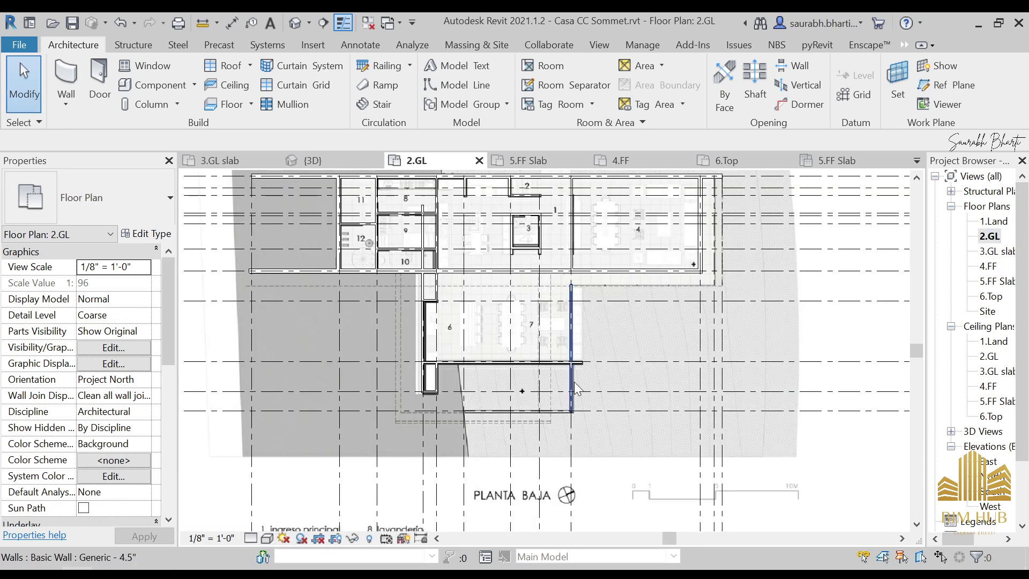
click(574, 386)
scroll(583, 358, up, 3)
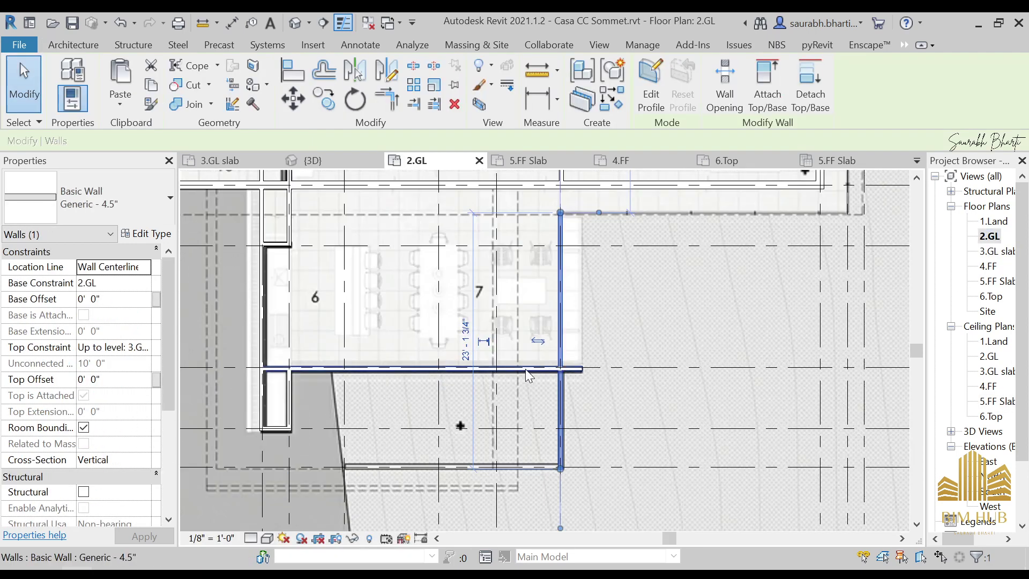
scroll(525, 370, up, 2)
middle_drag(526, 369, 532, 389)
scroll(584, 383, down, 2)
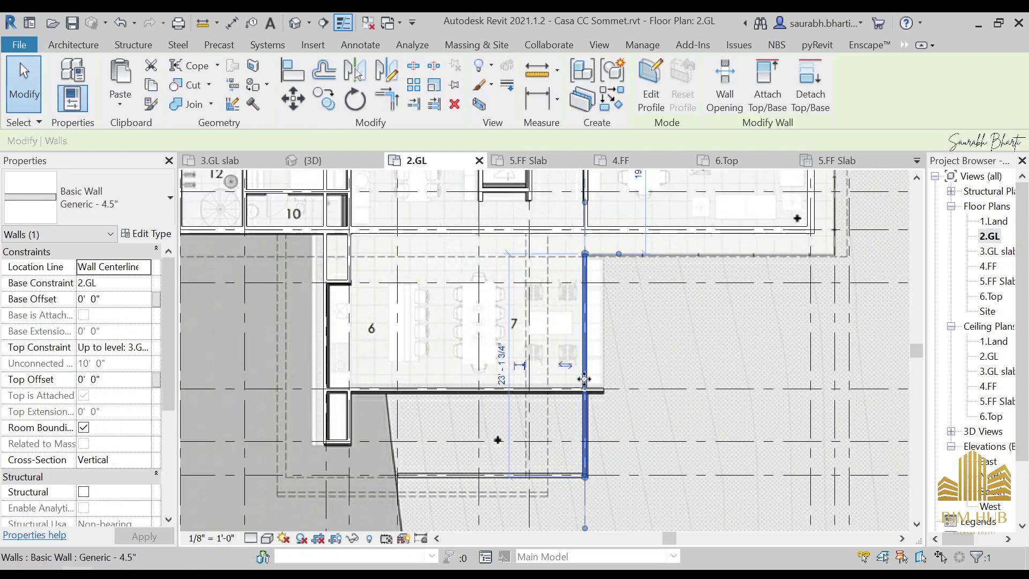
key(Escape)
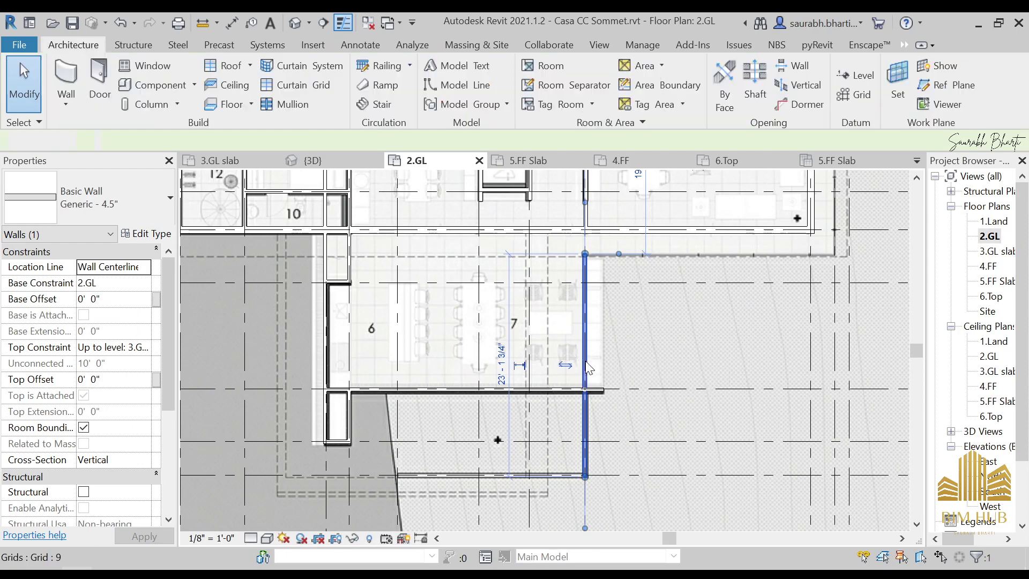
scroll(590, 364, down, 2)
scroll(596, 292, up, 1)
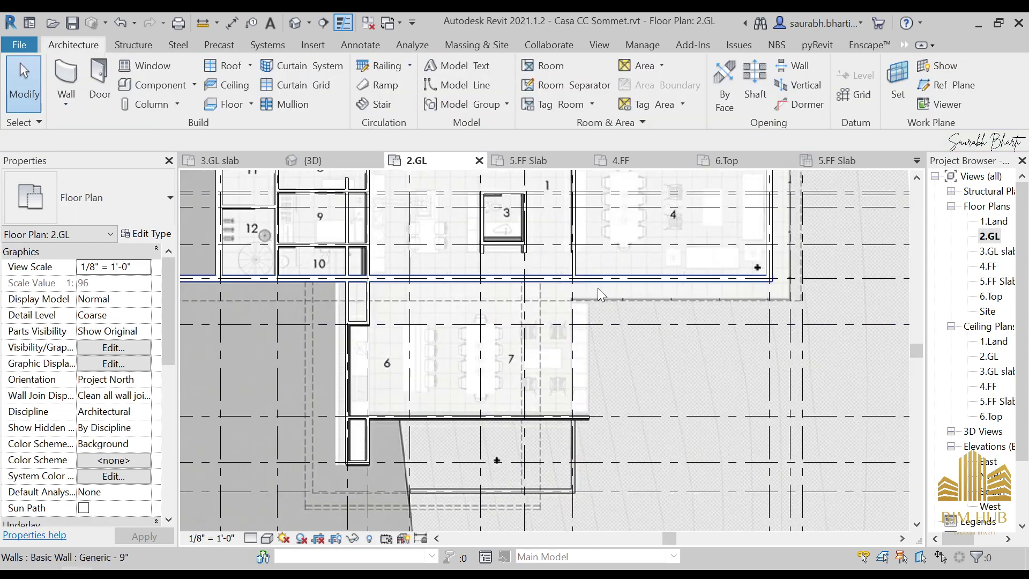
scroll(593, 292, up, 1)
click(580, 312)
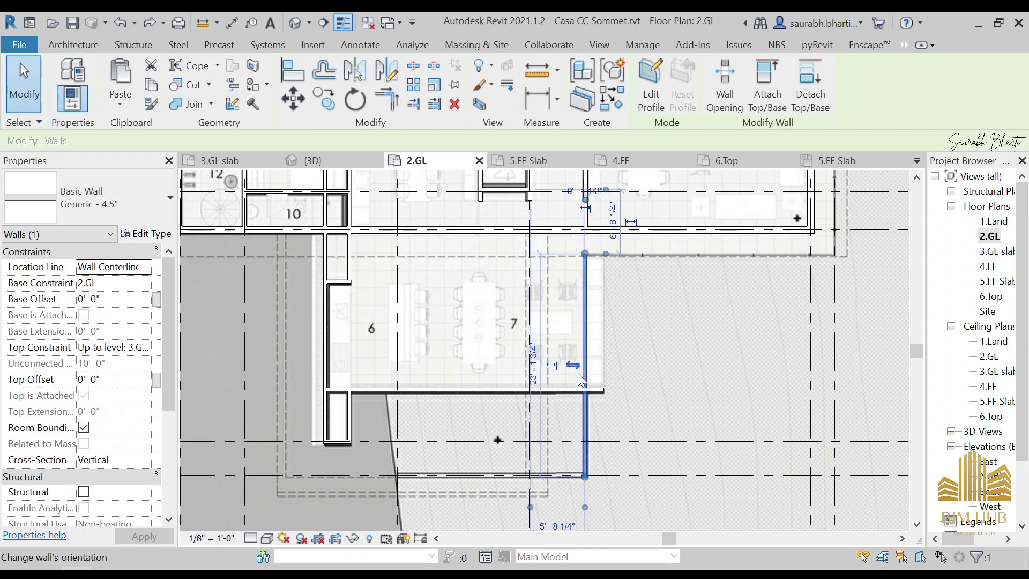
key(Escape)
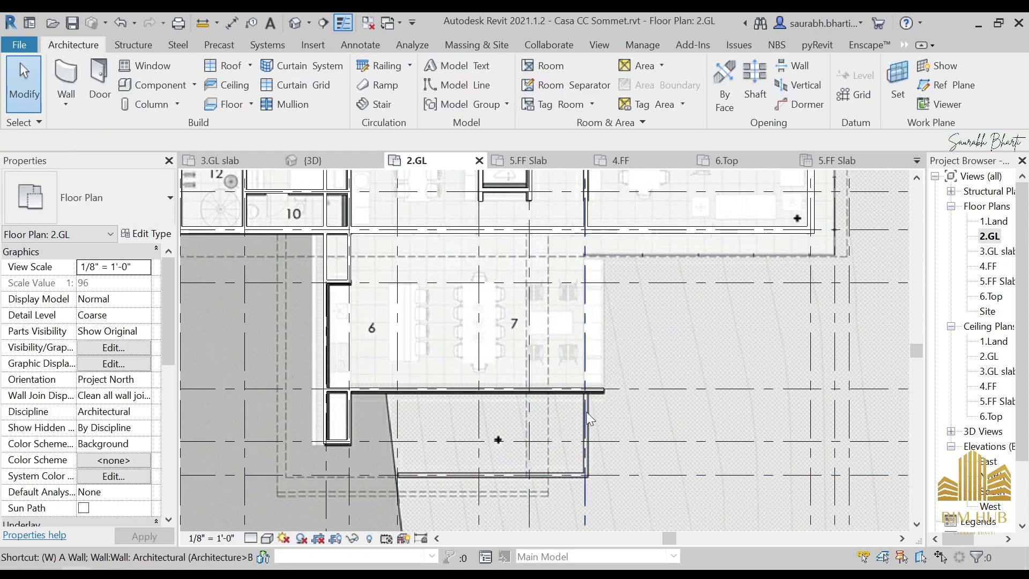
Step: Draw two chained 4.5" walls from the room 7 lower wall down grid 9, then about 19'-4" along the plan's lower outline
key(a)
click(585, 391)
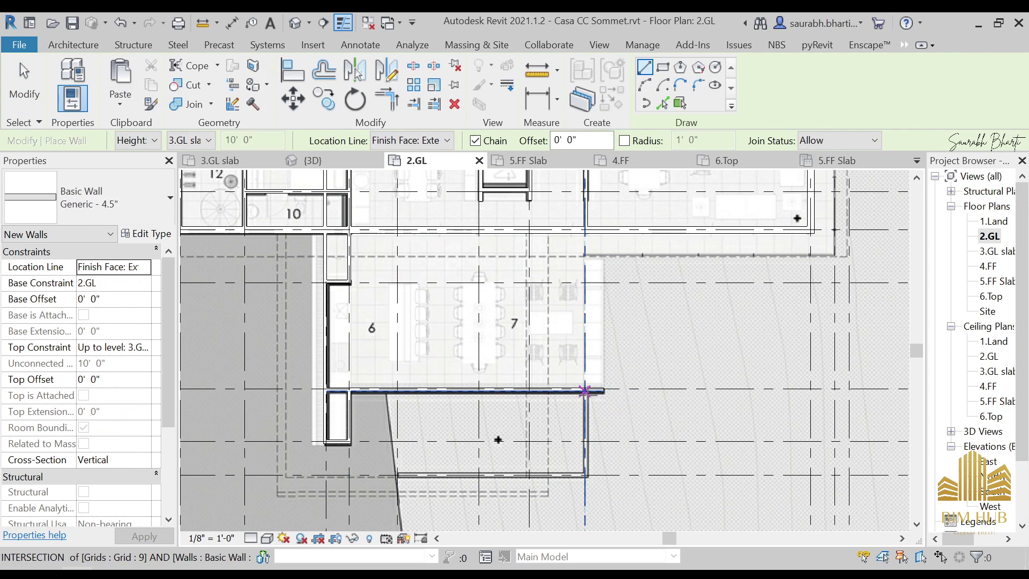
click(586, 474)
click(397, 474)
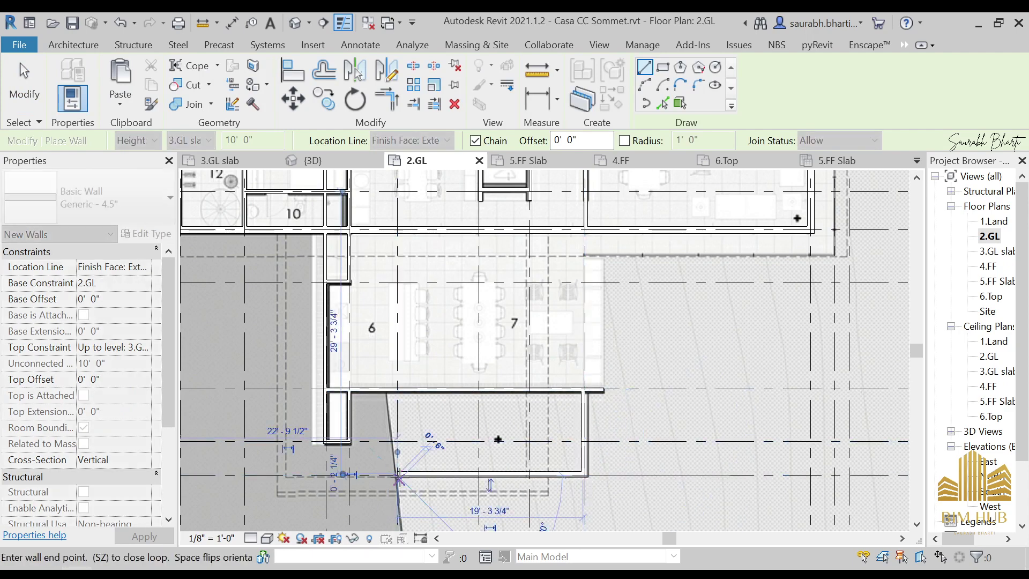
key(Escape)
key(Escape)
Step: Draw a 4.5" wall about 16'-2" long through room 7 along grid 8, from its lower wall up to the 9" wall
key(a)
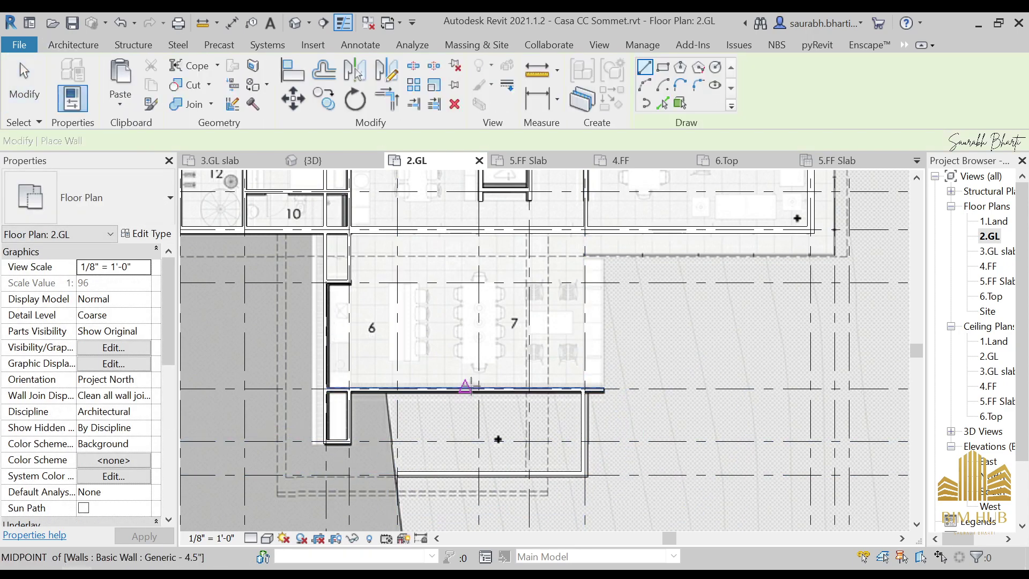
scroll(531, 362, up, 1)
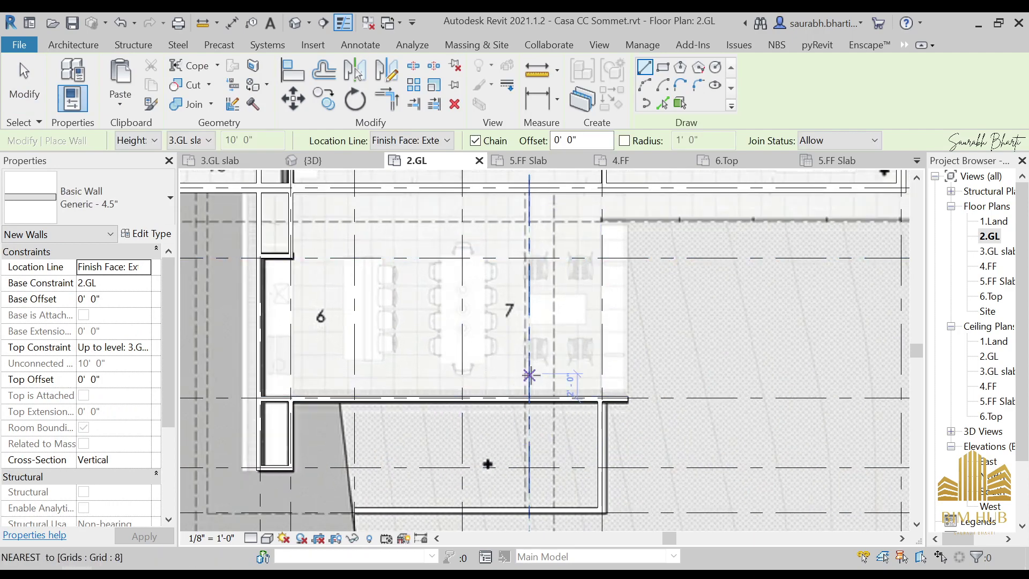
middle_drag(530, 375, 504, 438)
click(532, 440)
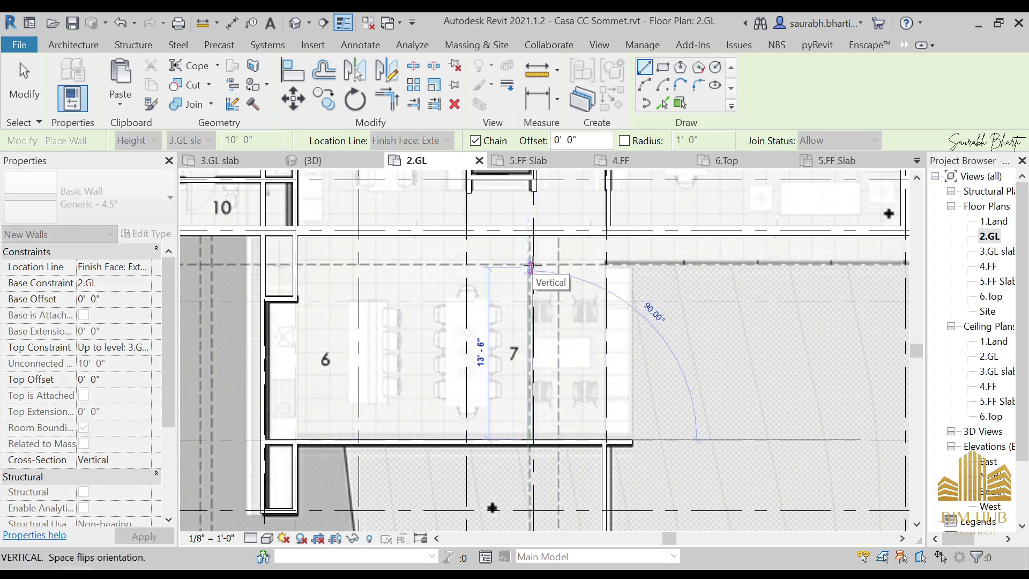
click(530, 241)
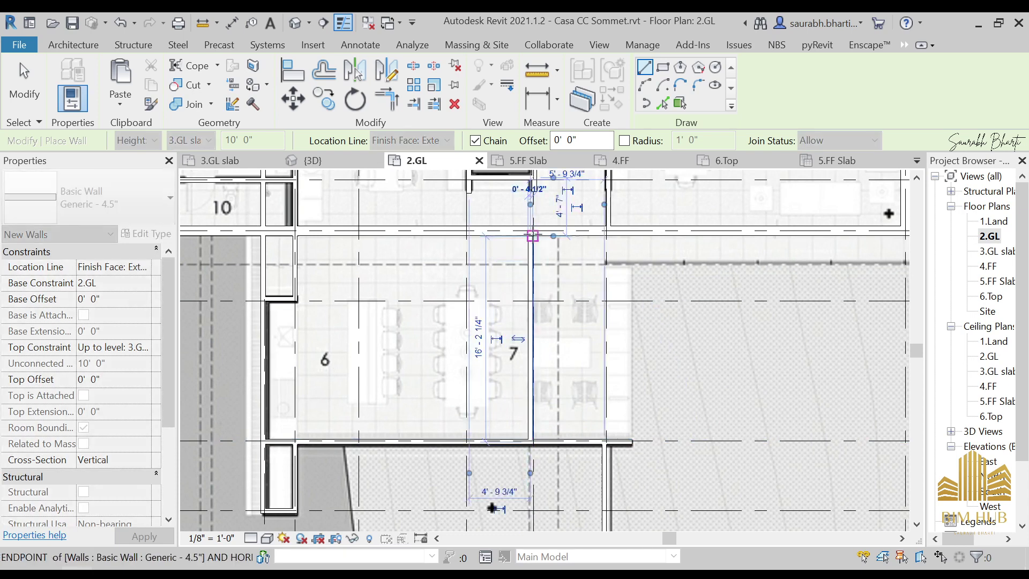
key(Escape)
key(Escape)
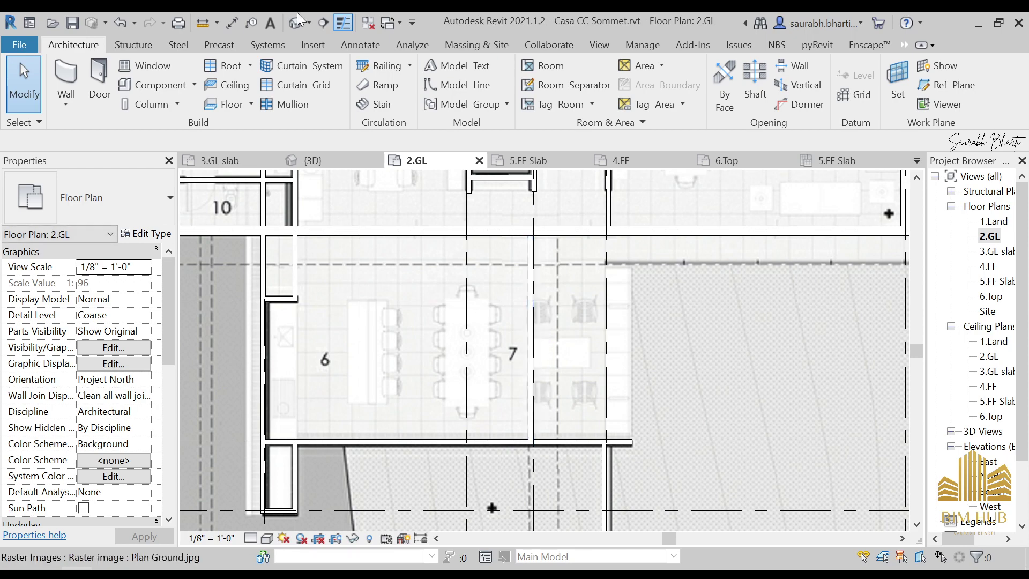
Step: Inspect the newly drawn ground-level walls below the upper volume in the 3D view
click(294, 24)
shift+middle_drag(444, 278, 519, 453)
click(512, 379)
drag(390, 381, 395, 373)
key(Escape)
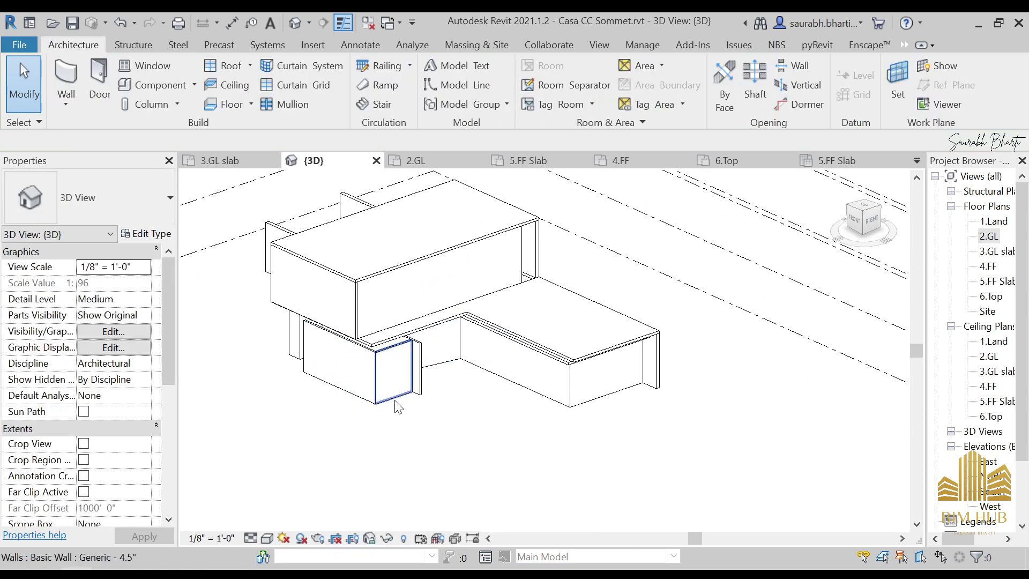
Step: Check the side wooden.jpg photo, and delete the 4.5" wall along grid 9 below room 7 in the 3D view
shift+middle_drag(402, 373, 406, 423)
key(alt+Tab)
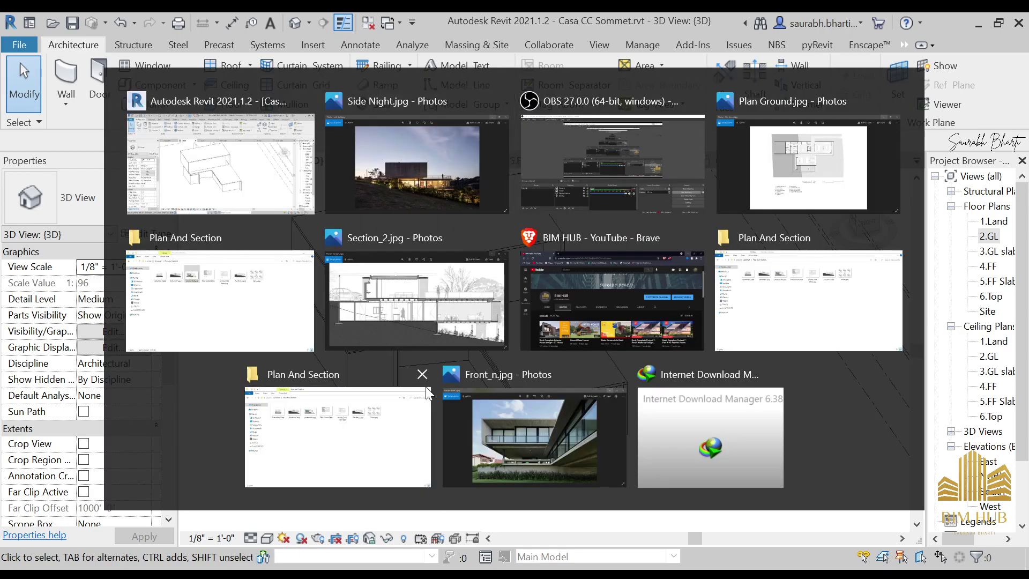
key(Right)
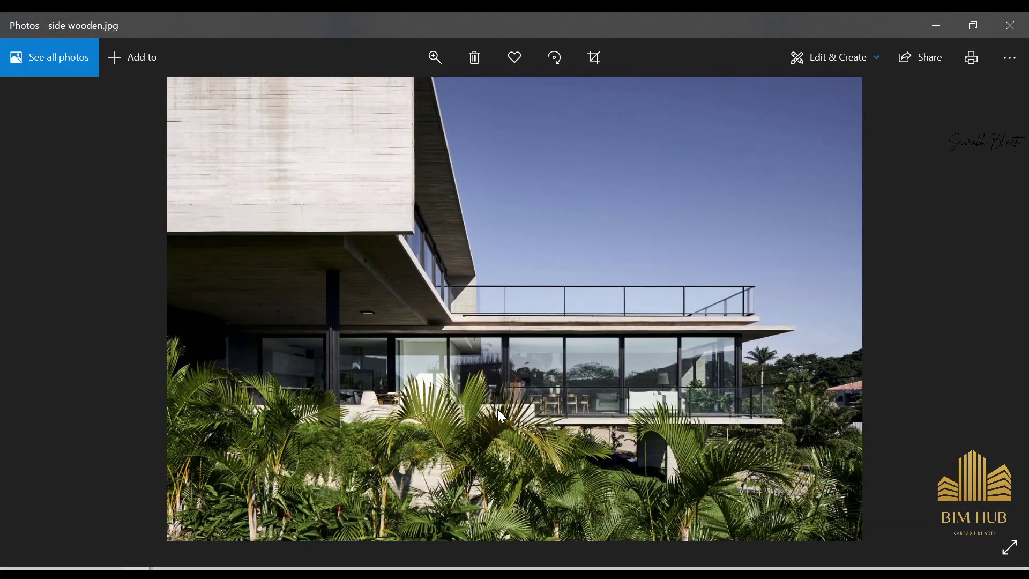
key(Right)
key(Left)
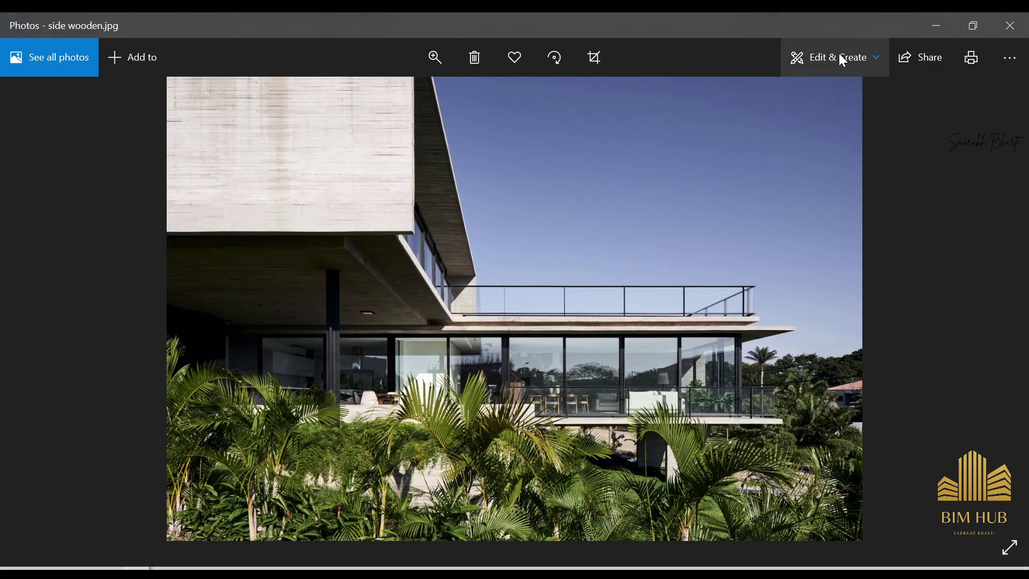
click(936, 25)
click(382, 382)
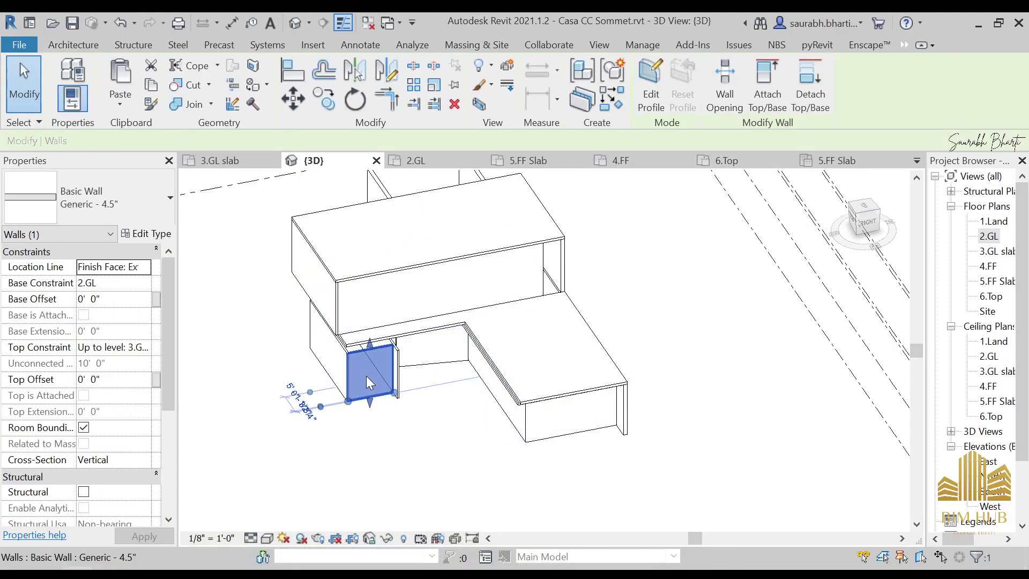
key(Escape)
Step: Inspect the remaining ground-level walls in 3D, and delete the slanted 4.5" wall in room 7 in the 2.GL floor plan
click(399, 394)
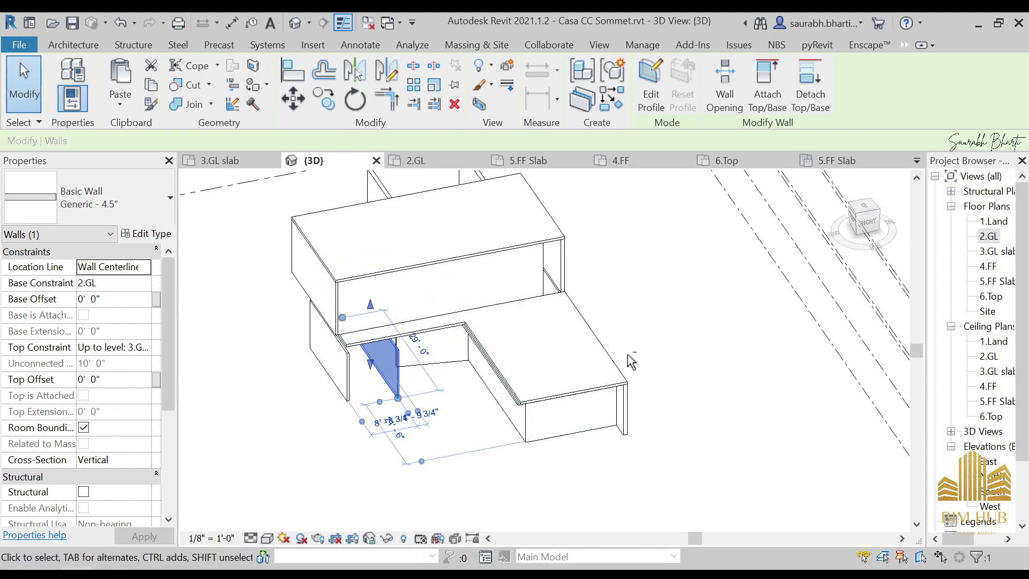
shift+middle_drag(474, 407, 587, 230)
shift+middle_drag(505, 400, 542, 300)
click(417, 379)
click(420, 362)
shift+middle_drag(415, 408, 361, 440)
double_click(987, 244)
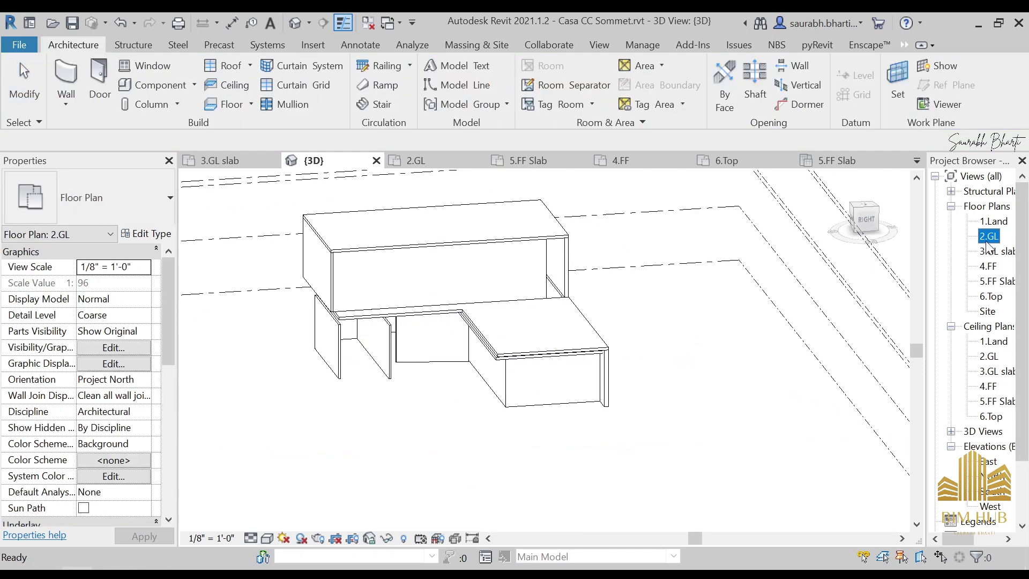
click(513, 326)
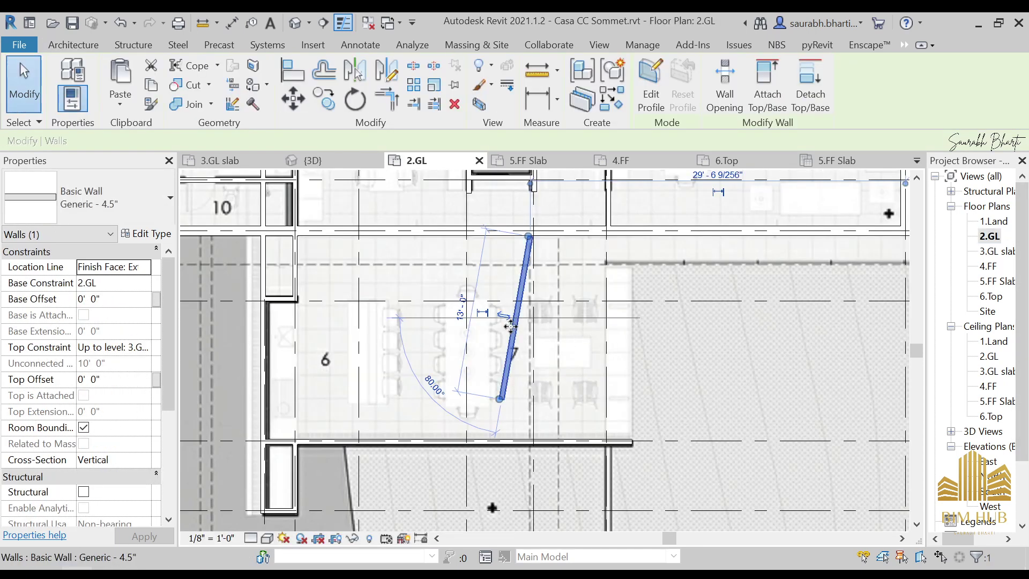
key(Delete)
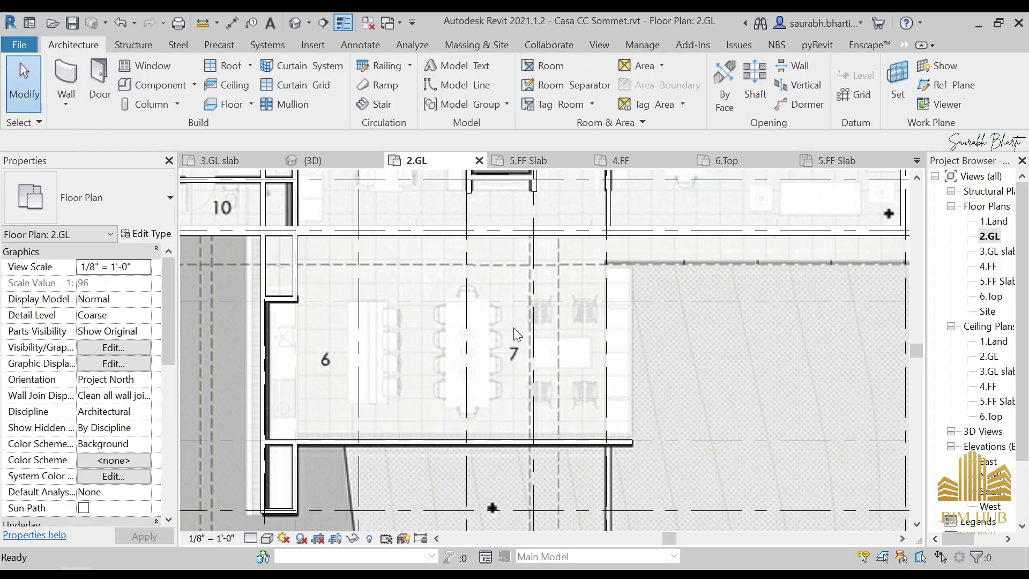
Step: Draw a 4.5" wall straight through room 7 along grid 8, from the 9" wall down to the room's lower wall
key(w)
key(a)
click(533, 235)
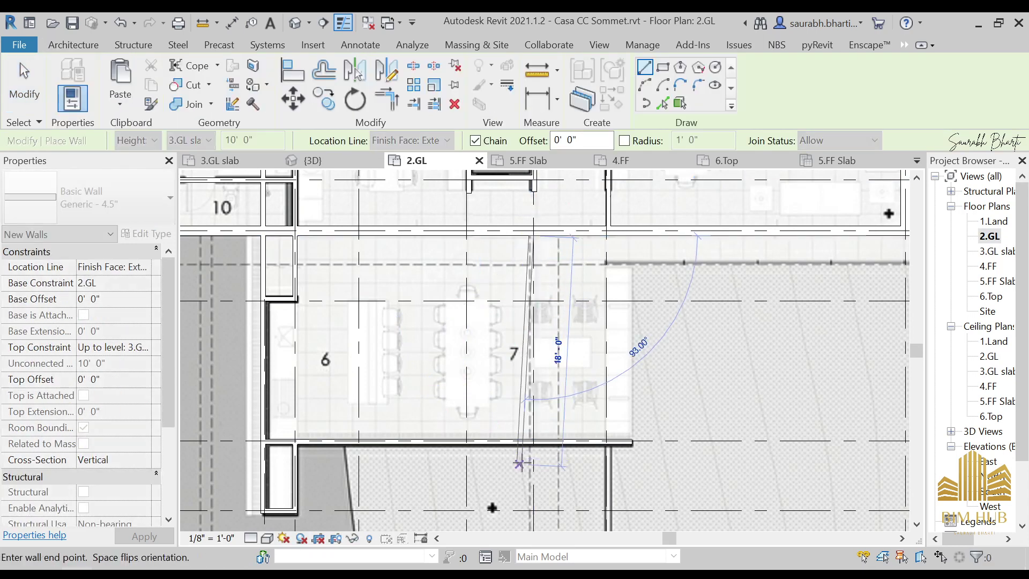
click(533, 440)
key(Escape)
key(Escape)
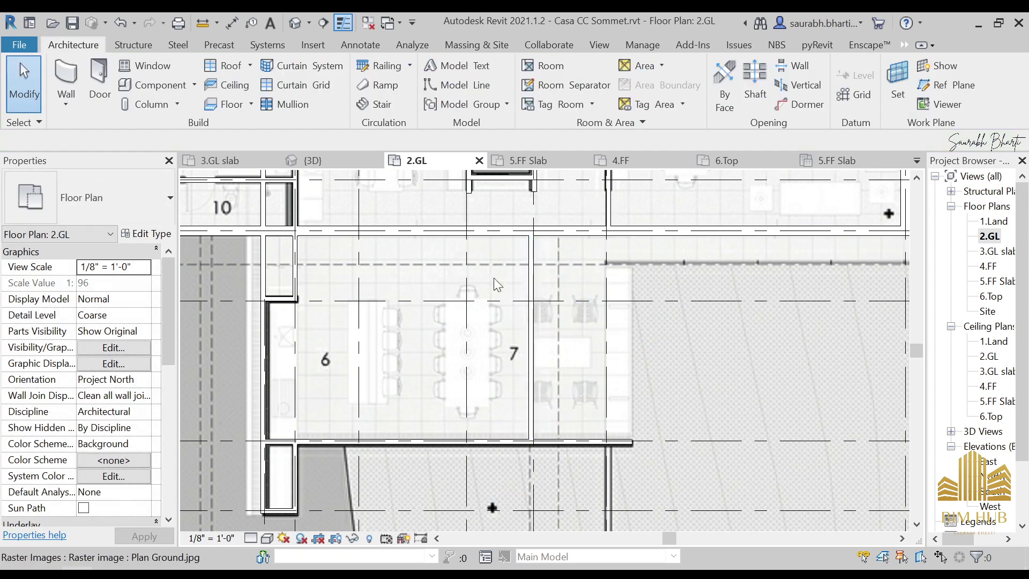
Step: Try shortening room 7's lower wall to grid 8, and stretch it back to a length of 29'-0"
click(598, 439)
drag(598, 439, 542, 442)
key(Escape)
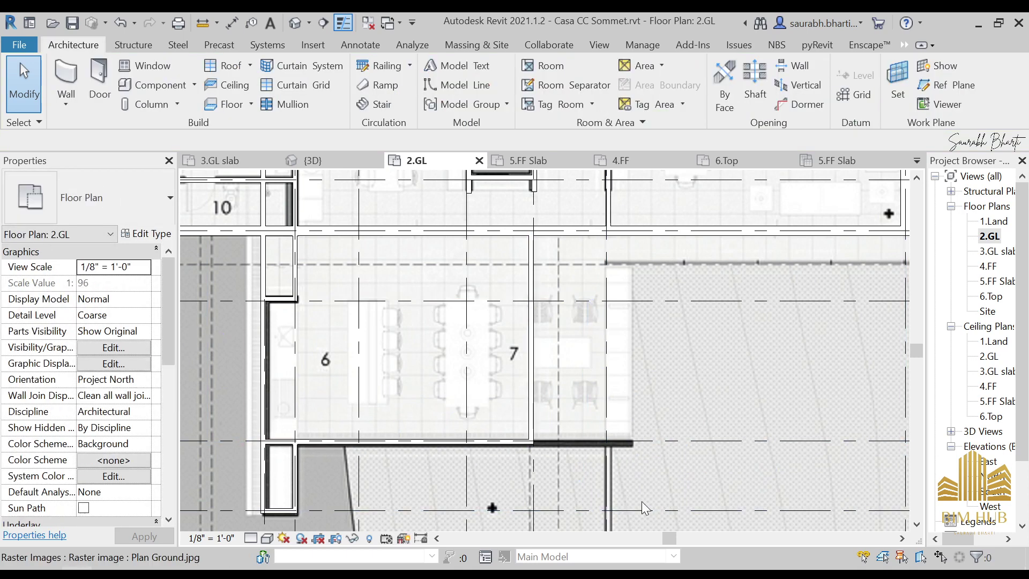
click(503, 446)
drag(529, 442, 632, 442)
scroll(645, 413, down, 2)
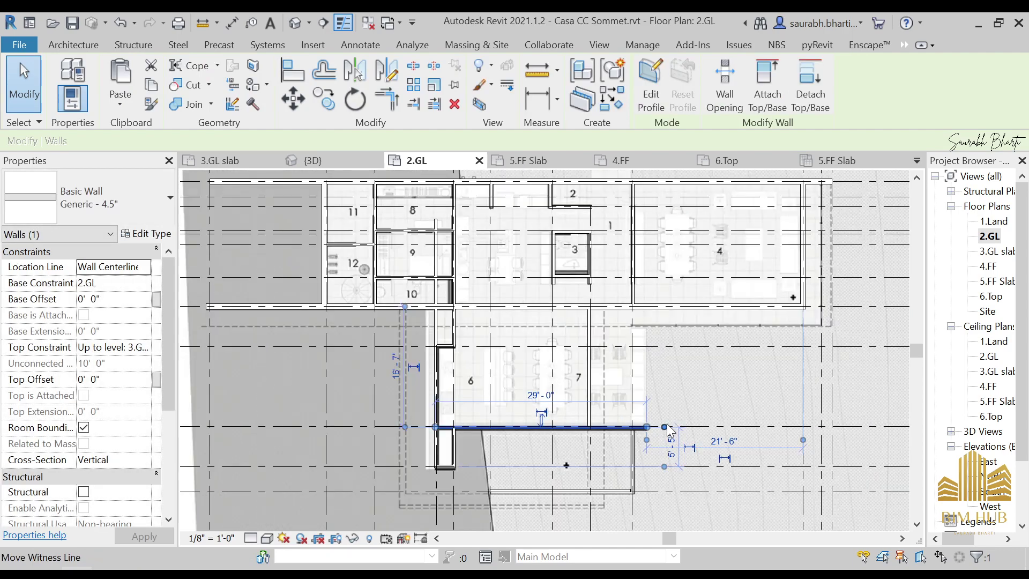
key(Escape)
Step: Delete the 4.5" wall along the plan's lower outline below room 7
scroll(625, 417, up, 4)
click(640, 392)
key(Escape)
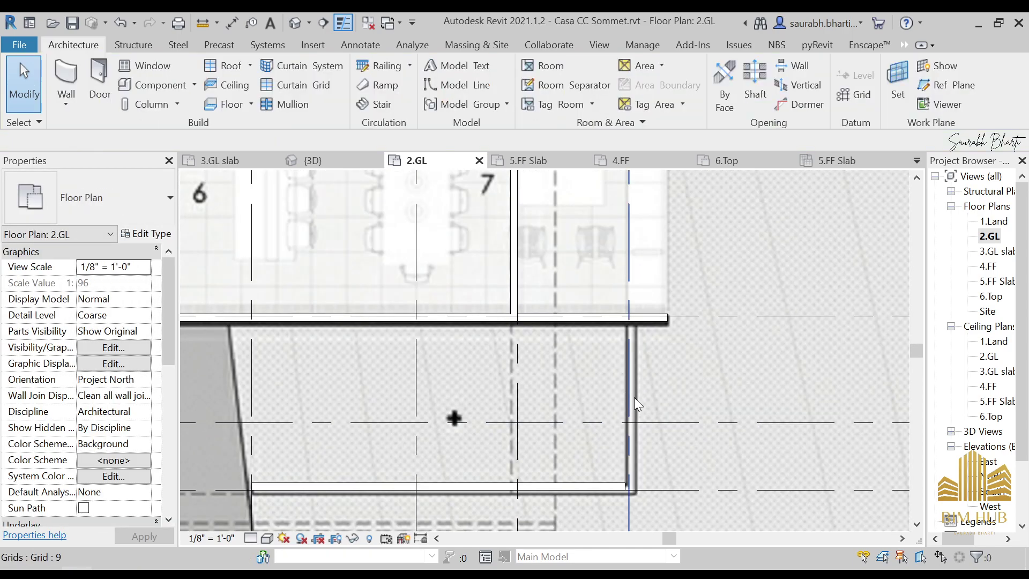
click(578, 491)
click(578, 491)
key(Escape)
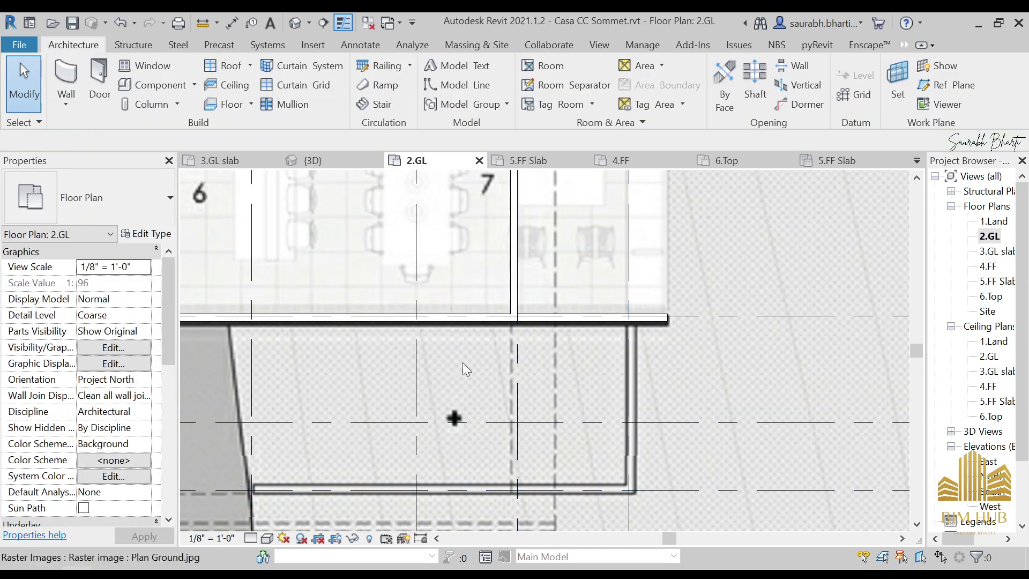
scroll(462, 271, down, 2)
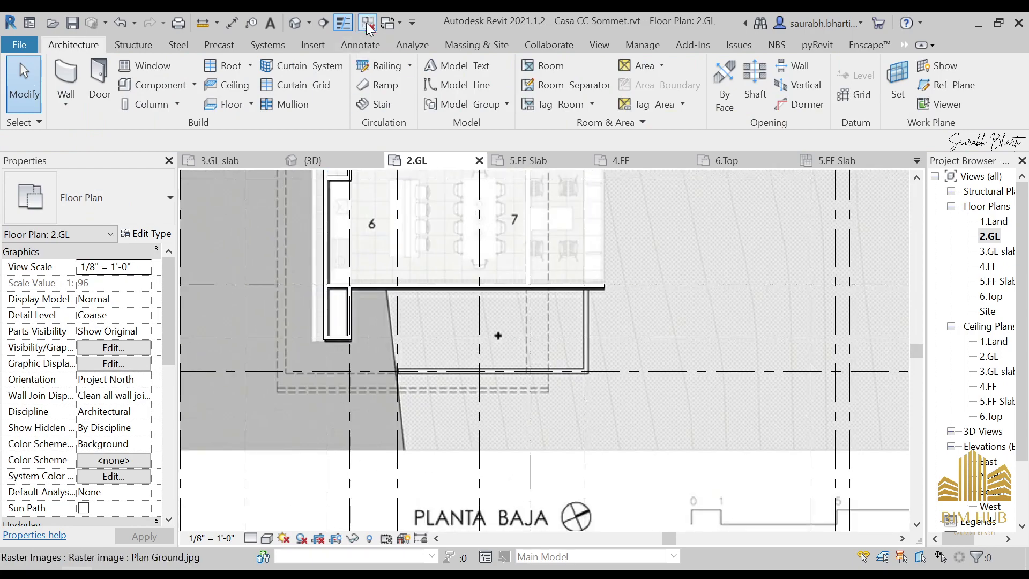
Step: Compare the ground-level walls in the 3D view with the exterior side photos, from side LEft.jpg to side wooden.jpg
click(295, 23)
shift+middle_drag(413, 281, 395, 448)
key(alt+Tab)
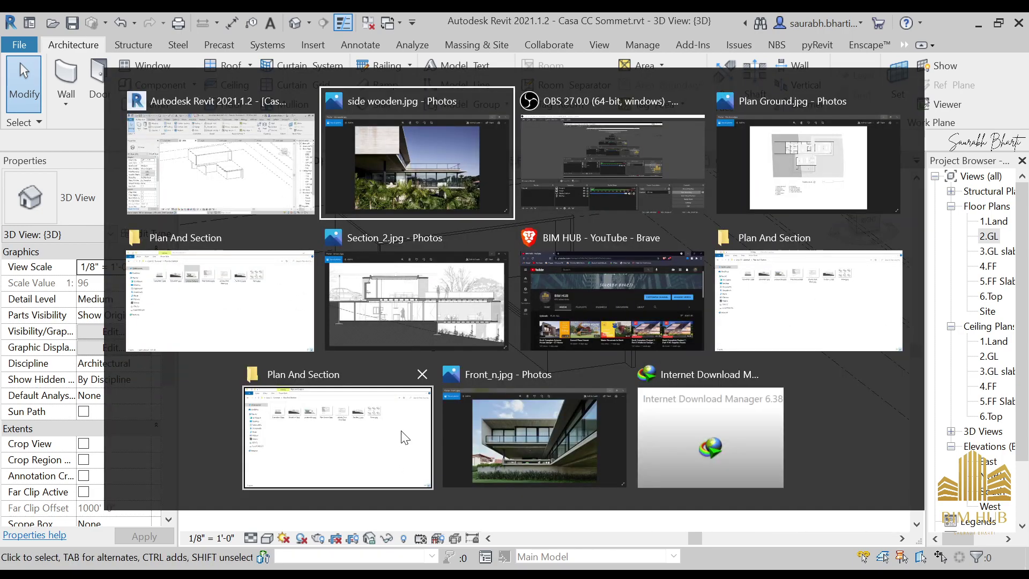
click(427, 173)
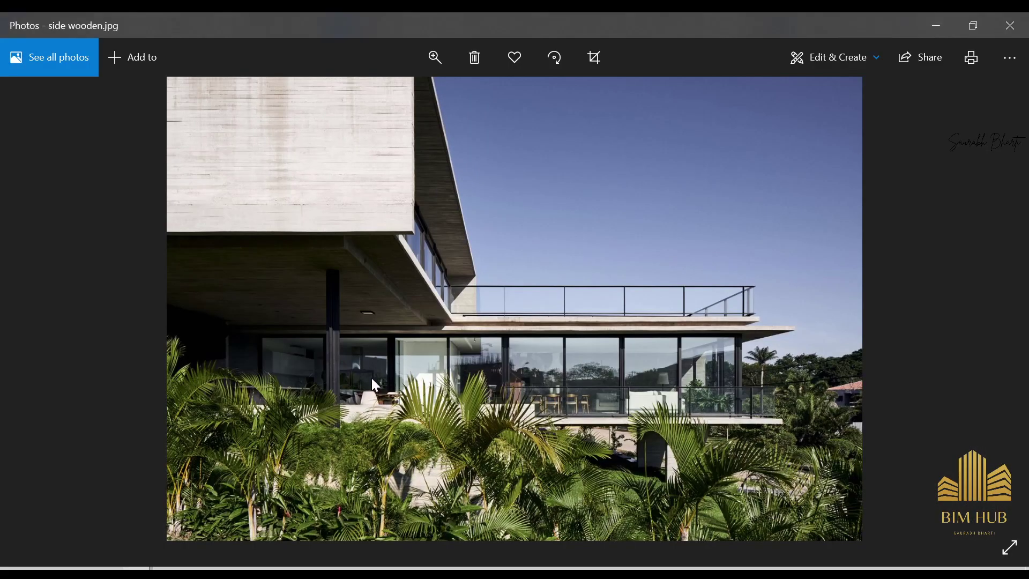
key(Right)
key(Left)
key(Left)
key(Left)
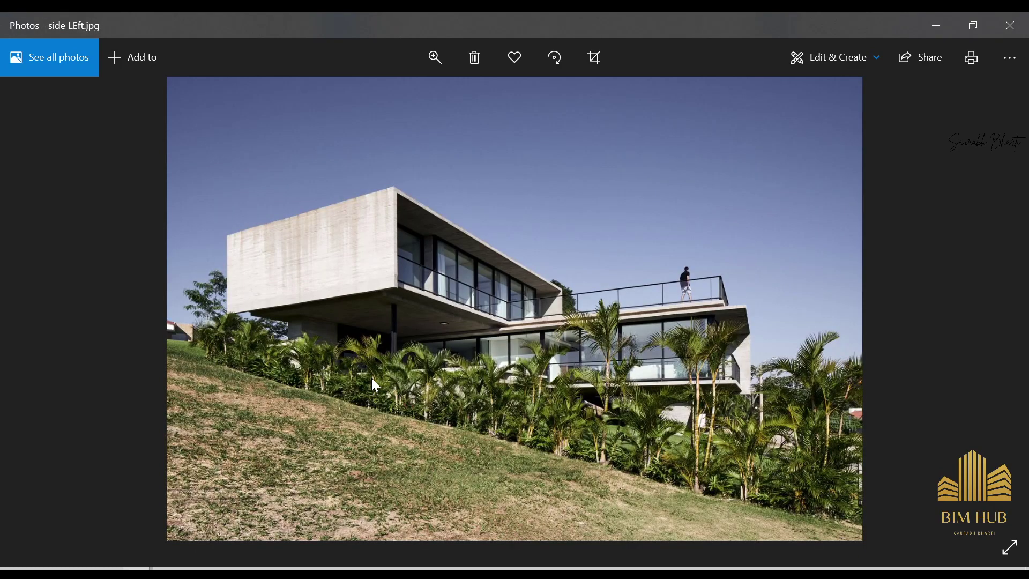
key(Left)
key(Right)
key(Left)
key(Left)
key(Right)
key(Right)
key(Right)
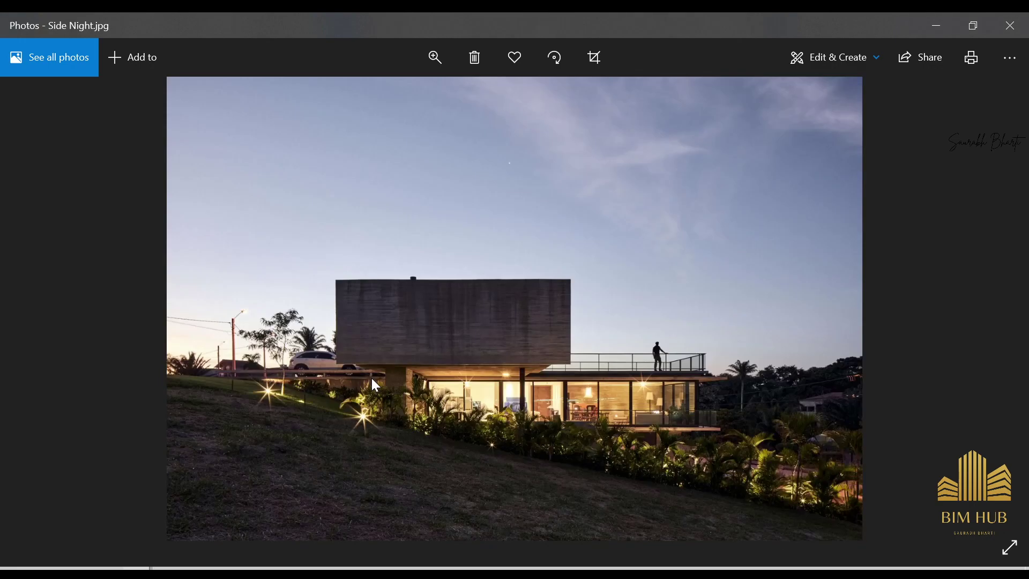
key(Left)
key(Right)
key(Right)
key(Right)
key(Left)
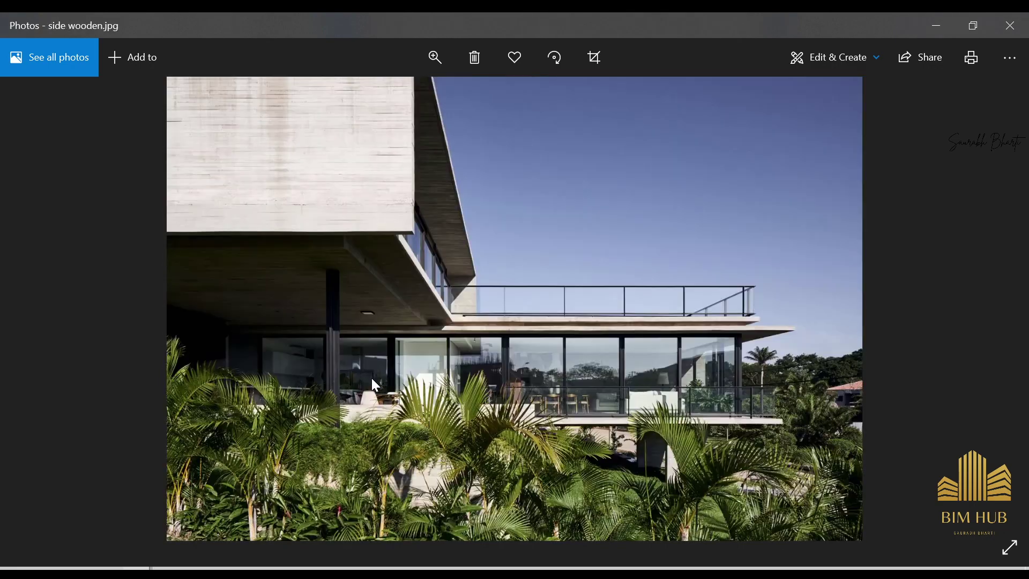
Step: Examine the low terrace wall and railing beneath the upper volume in Front_n.jpg
key(Left)
key(Left)
key(Left)
key(Left)
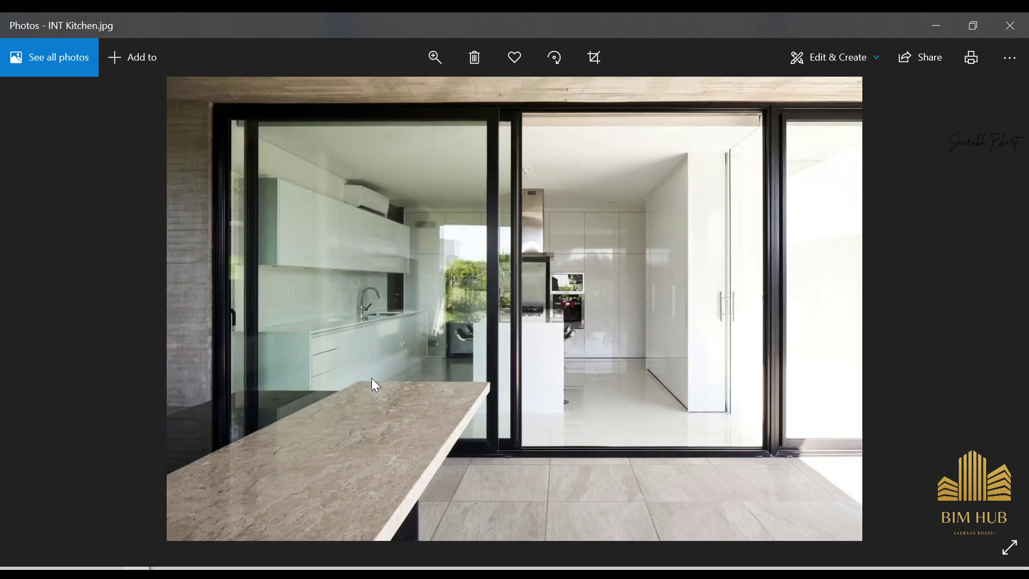
key(Left)
key(Left)
key(Right)
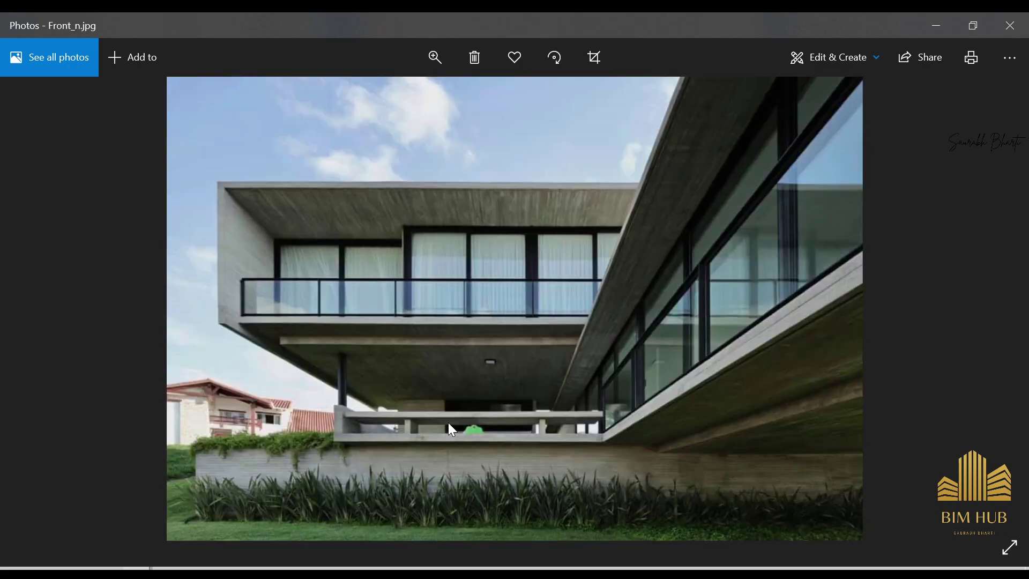
scroll(449, 426, up, 2)
scroll(359, 425, up, 3)
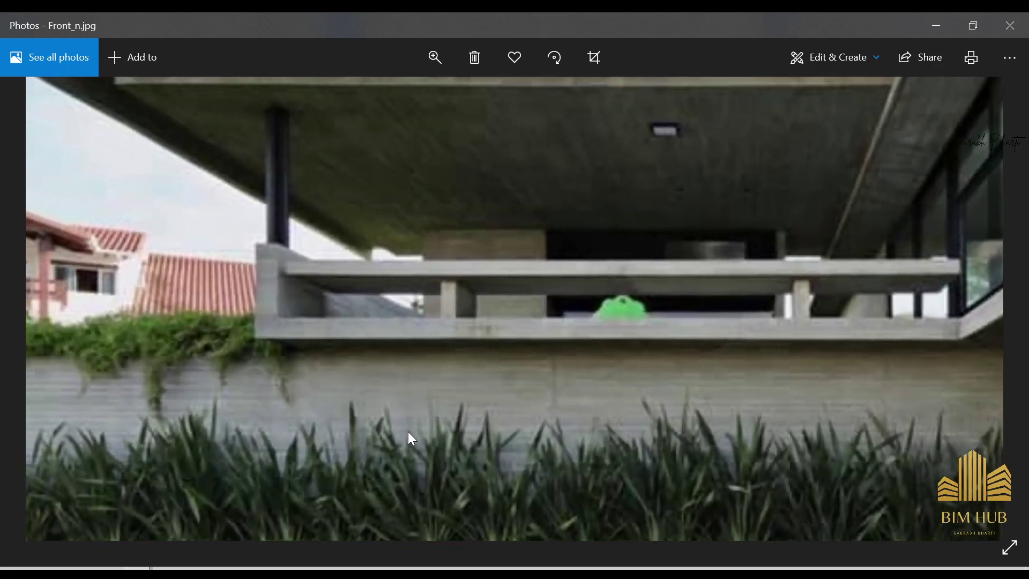
drag(408, 432, 444, 433)
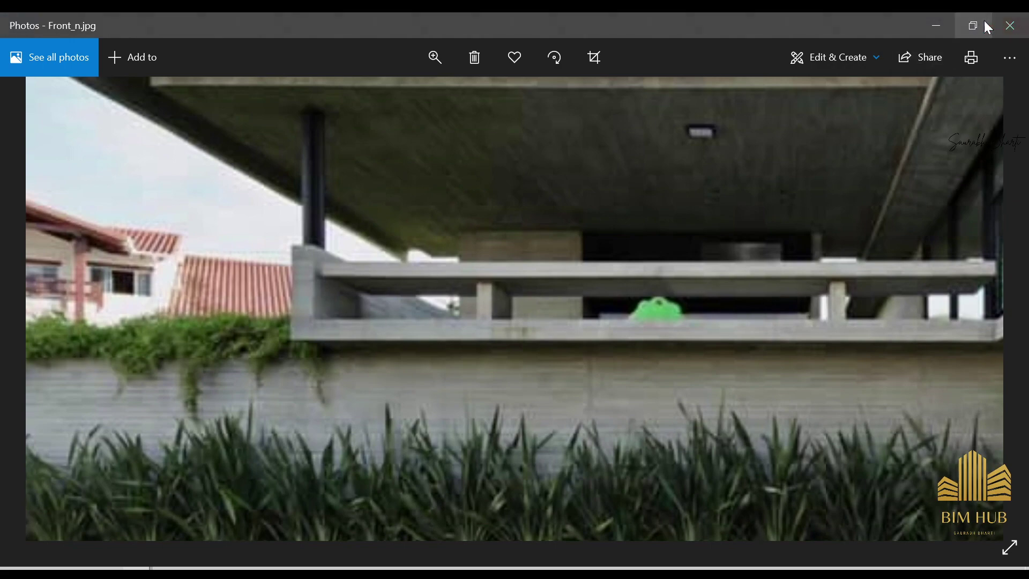
click(949, 24)
Step: Set the top offset of room 7's 29'-0" lower wall to -8' in the 3D view
shift+middle_drag(530, 407, 599, 407)
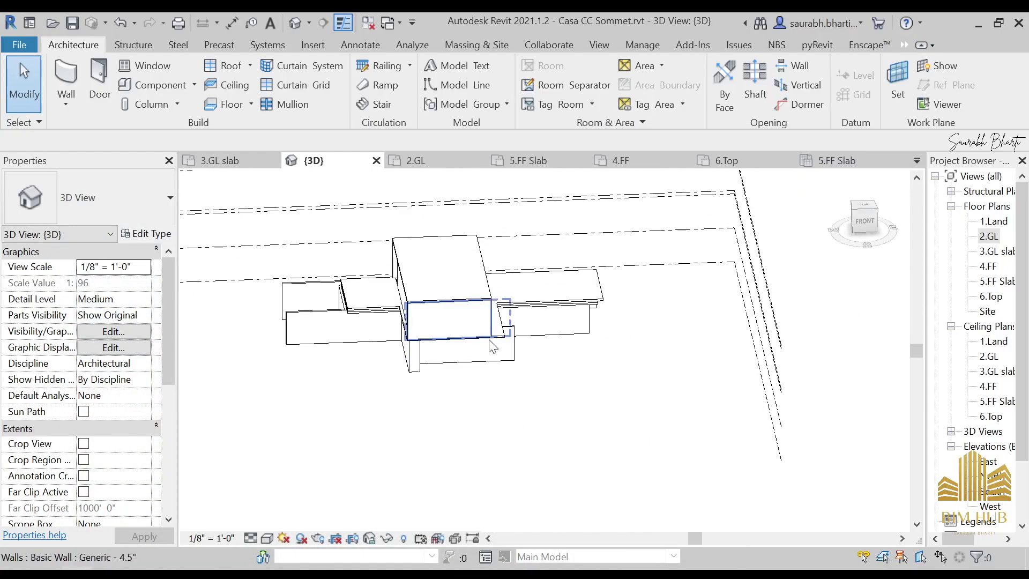
click(506, 354)
shift+middle_drag(506, 355, 528, 367)
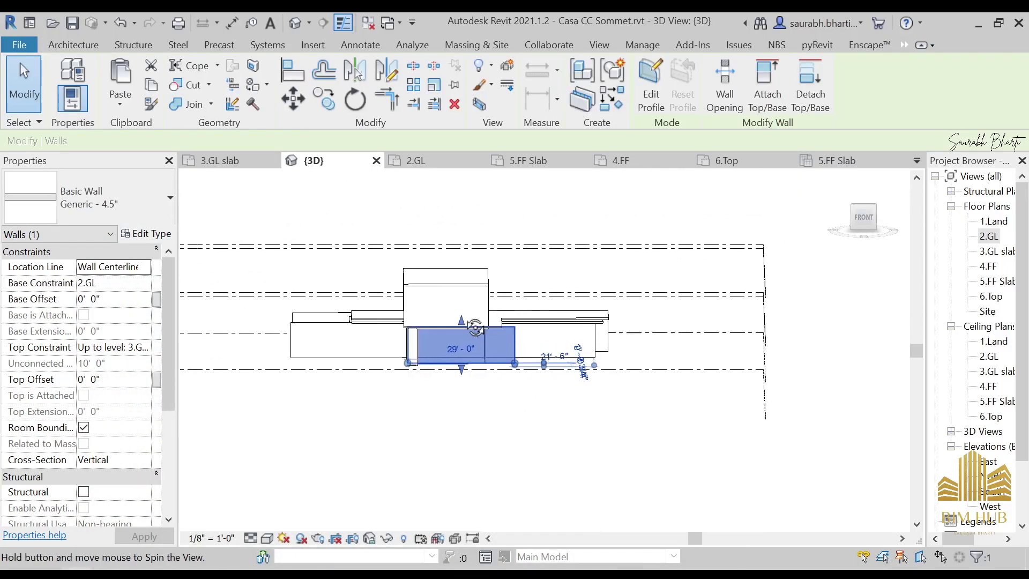
click(115, 379)
text(-8)
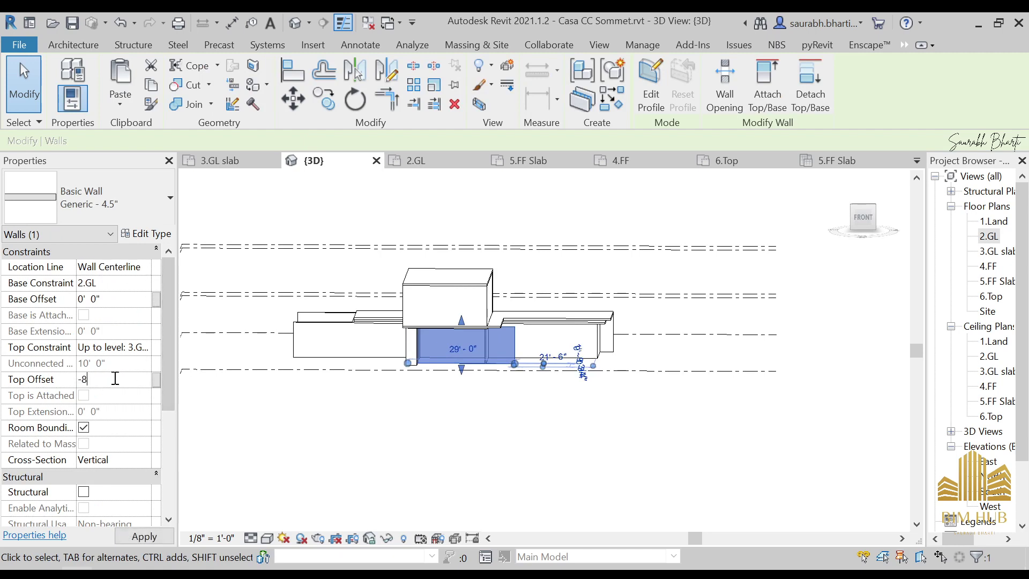
key(Return)
click(429, 425)
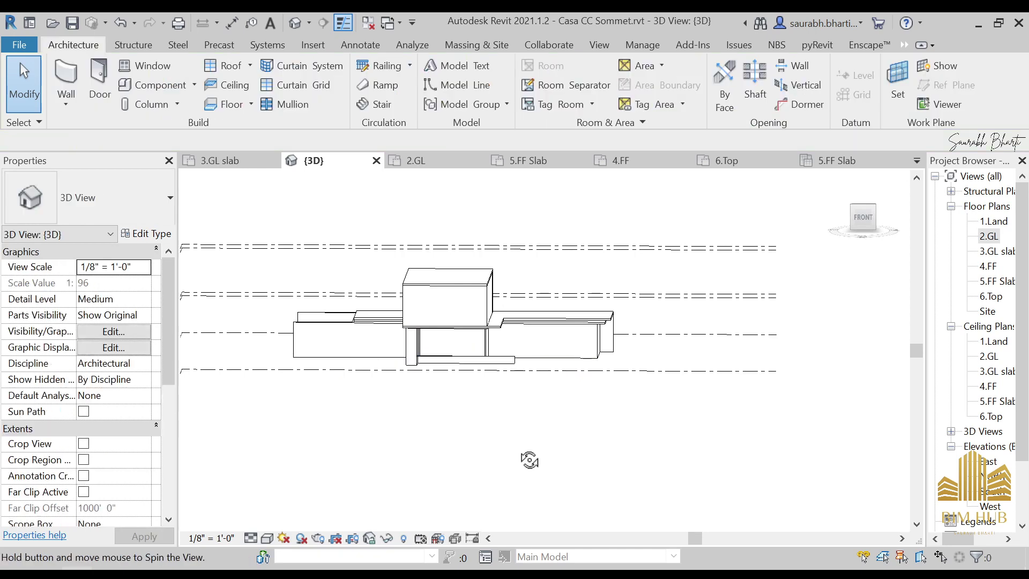
Step: Set the top offset of room 7's lower wall to -7'
shift+middle_drag(528, 459, 477, 397)
scroll(501, 364, up, 1)
click(502, 364)
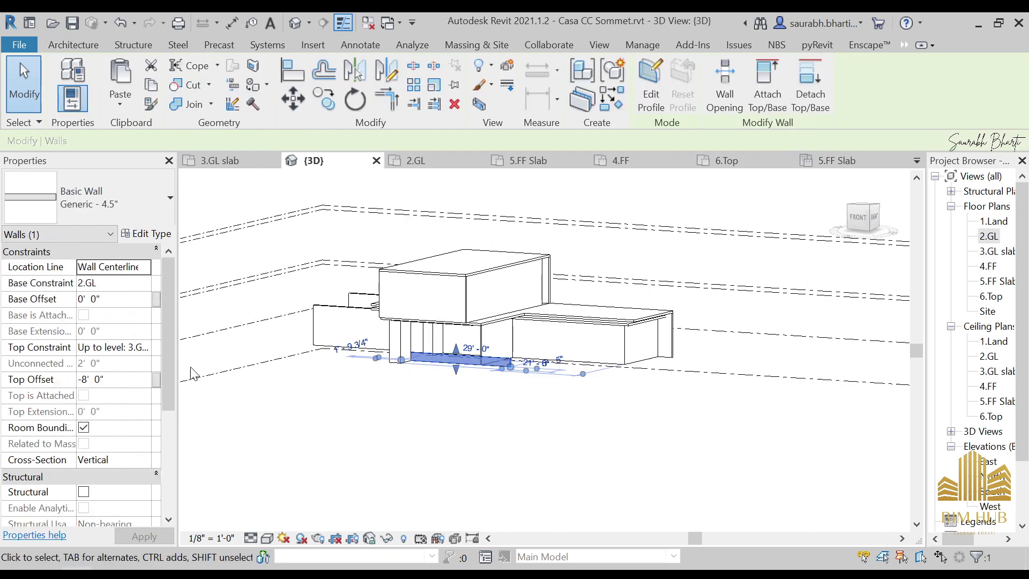
click(117, 381)
text(-7)
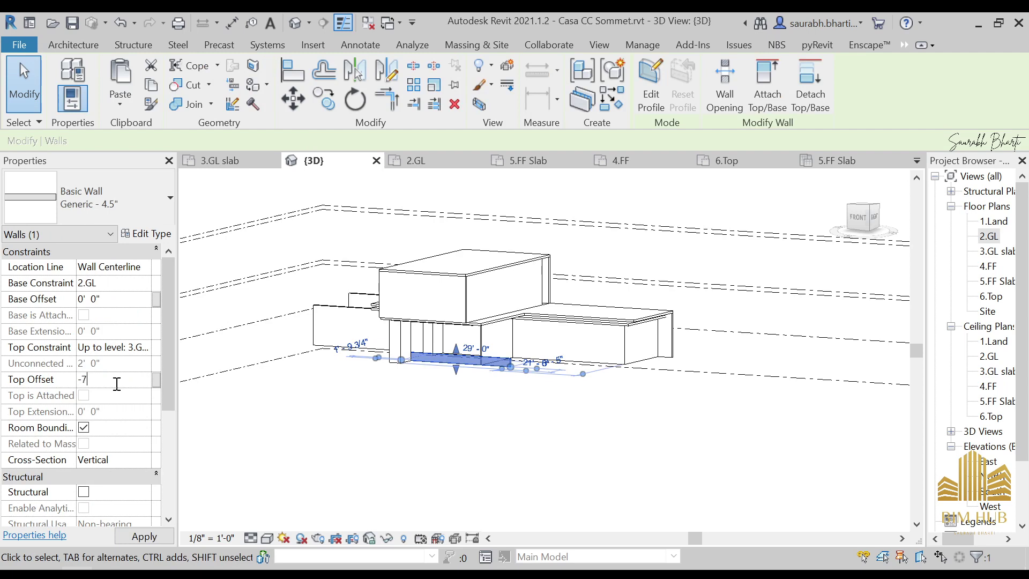
click(388, 415)
shift+middle_drag(452, 439, 417, 522)
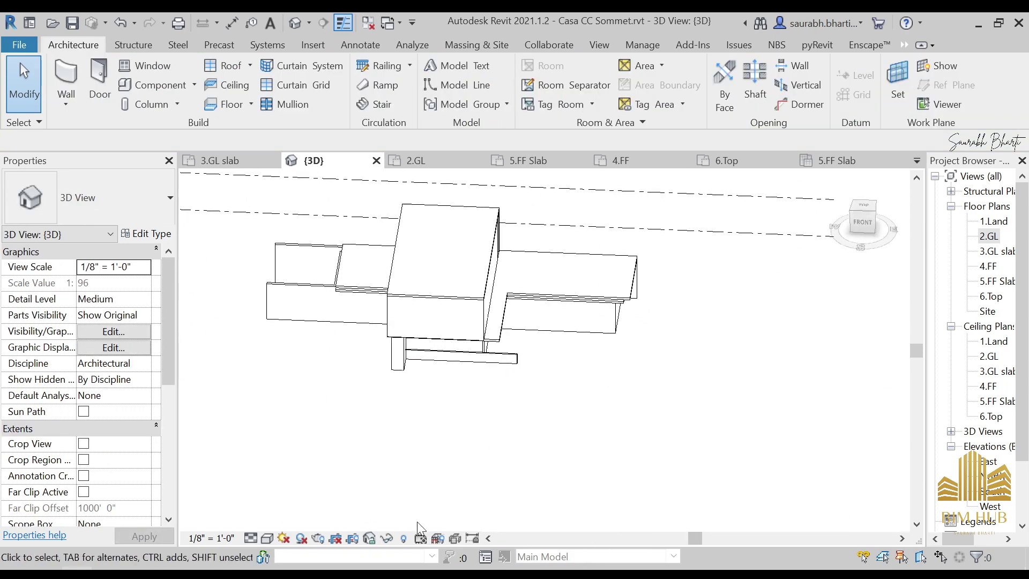
key(alt+Tab)
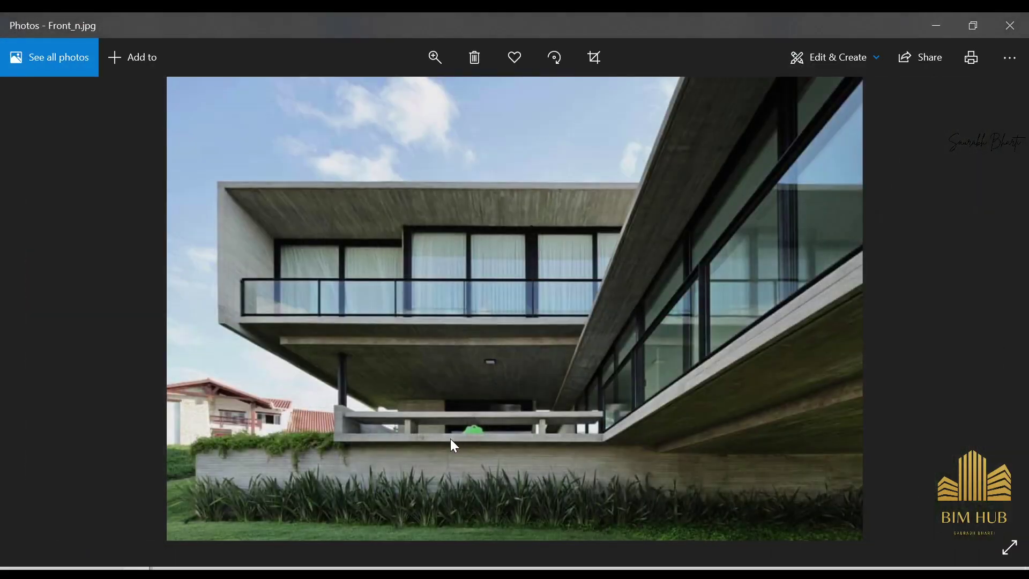
click(936, 33)
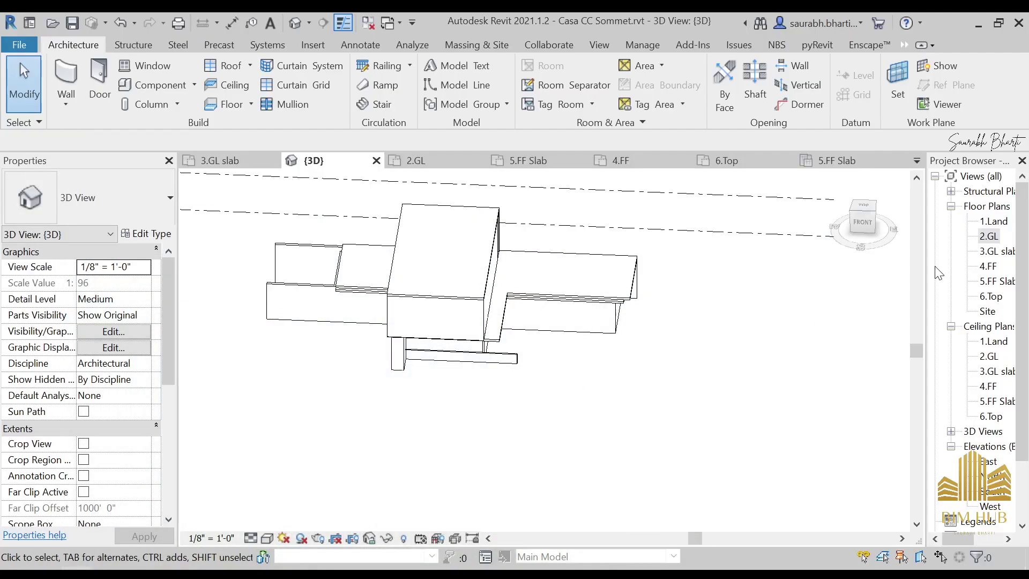
double_click(988, 235)
scroll(602, 395, down, 2)
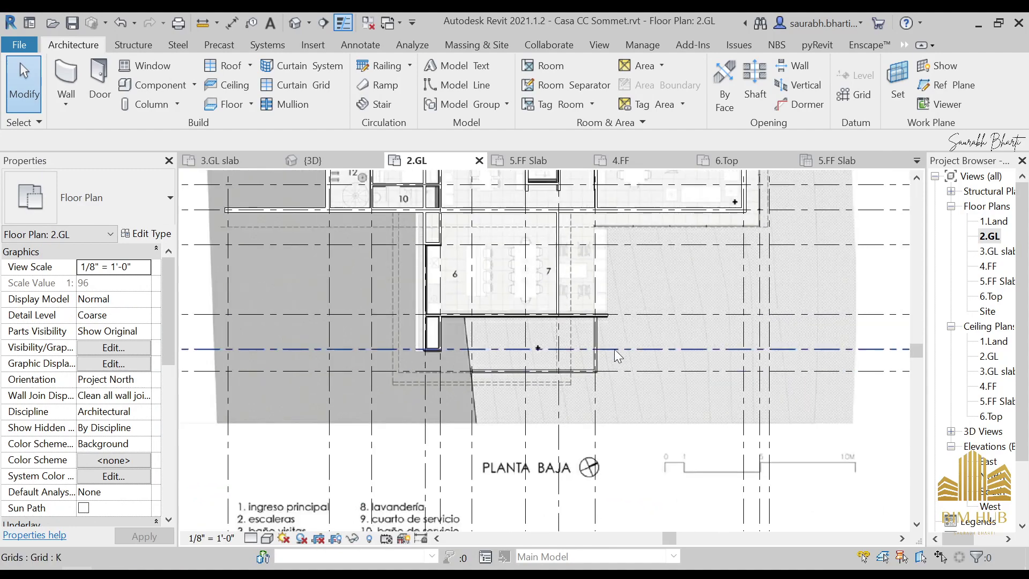
key(w)
key(a)
scroll(481, 417, up, 2)
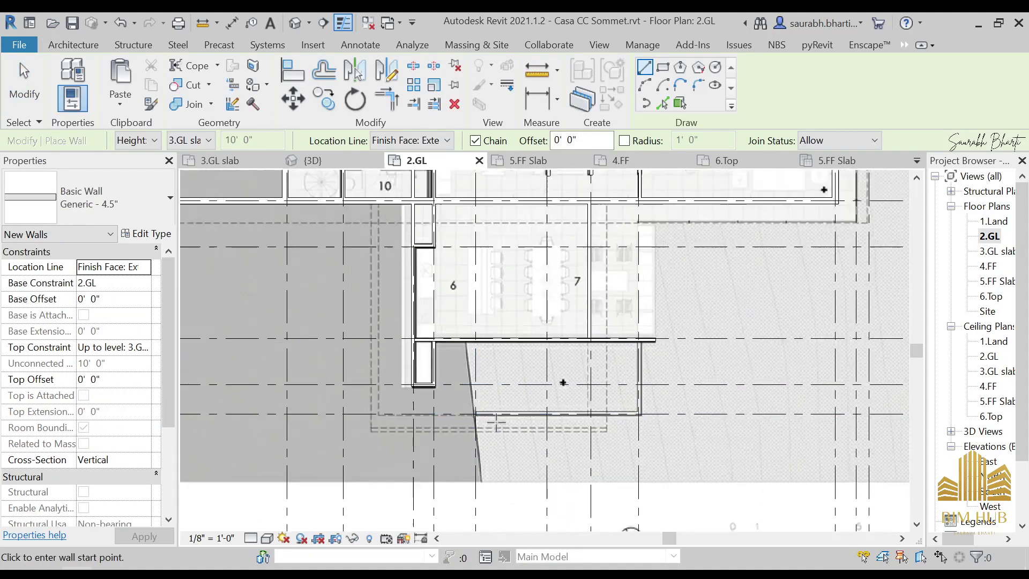
key(Escape)
key(Escape)
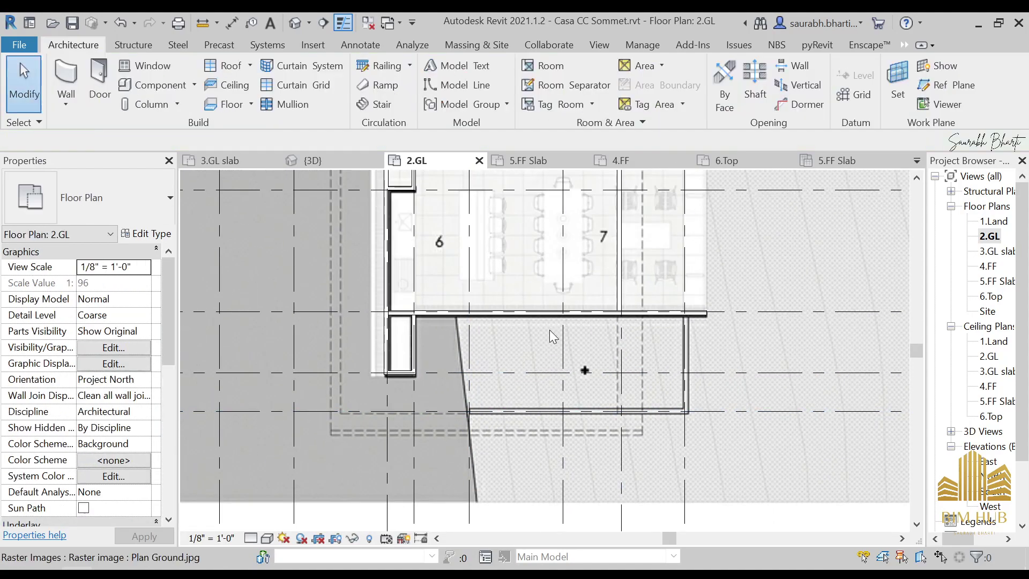
Step: Compare room 7's lower wall in the 2.GL plan and 3D view with the low terrace wall in Front_n.jpg
click(572, 316)
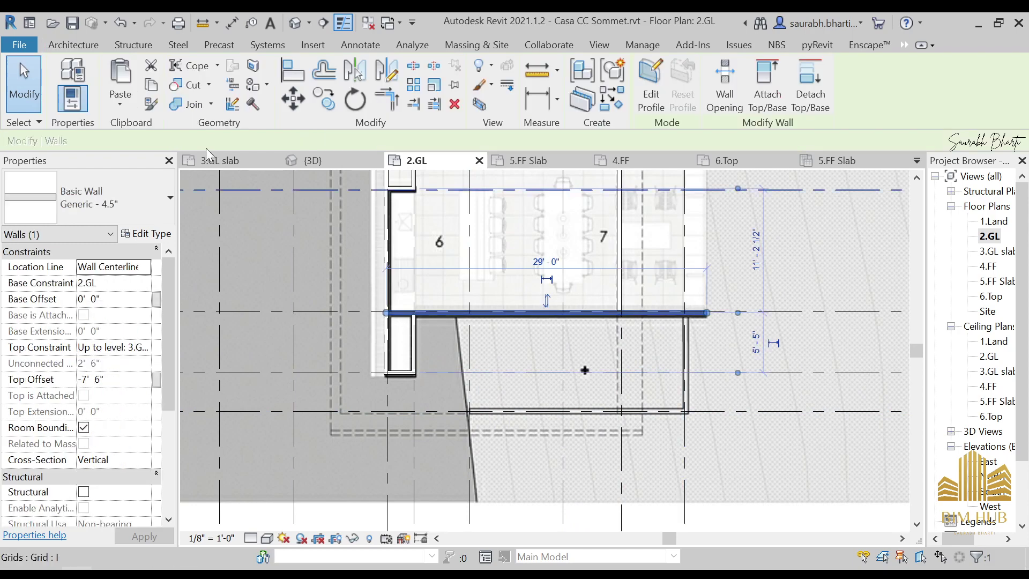
click(294, 23)
shift+middle_drag(409, 322, 460, 225)
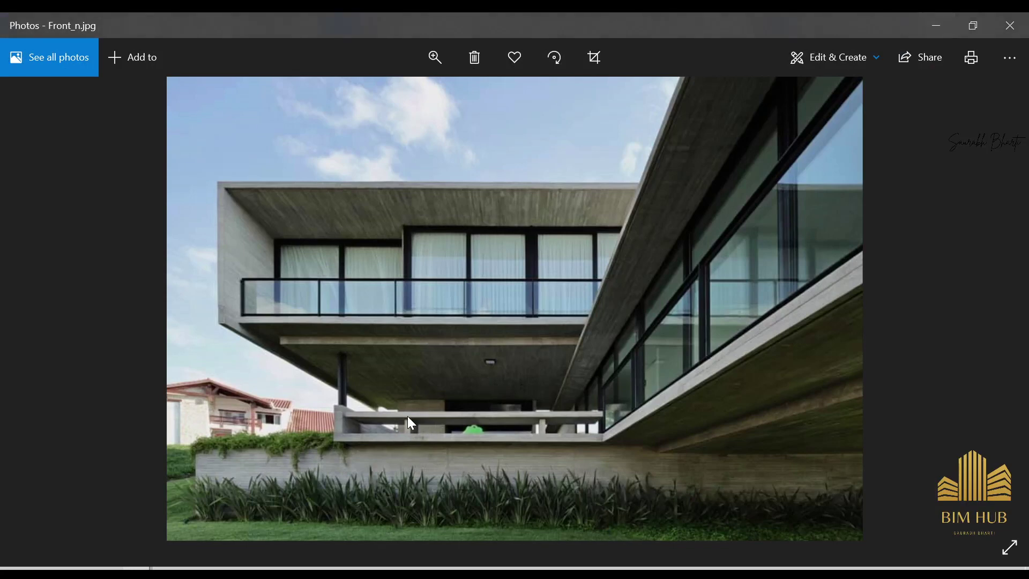
scroll(412, 413, up, 2)
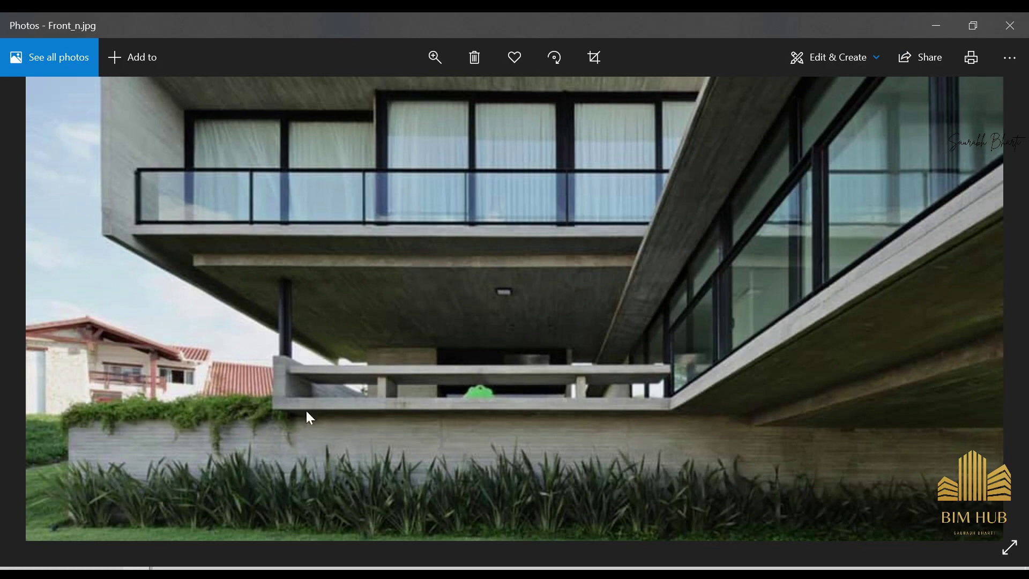
click(918, 36)
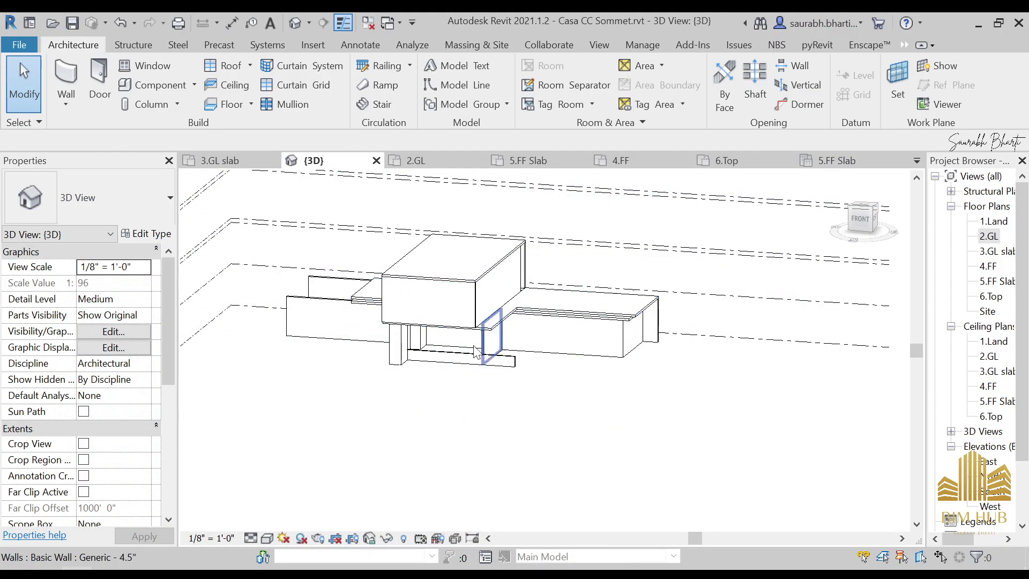
Step: Set the top offset of room 7's 29'-0" lower wall to 0' in the 2.GL plan
double_click(989, 236)
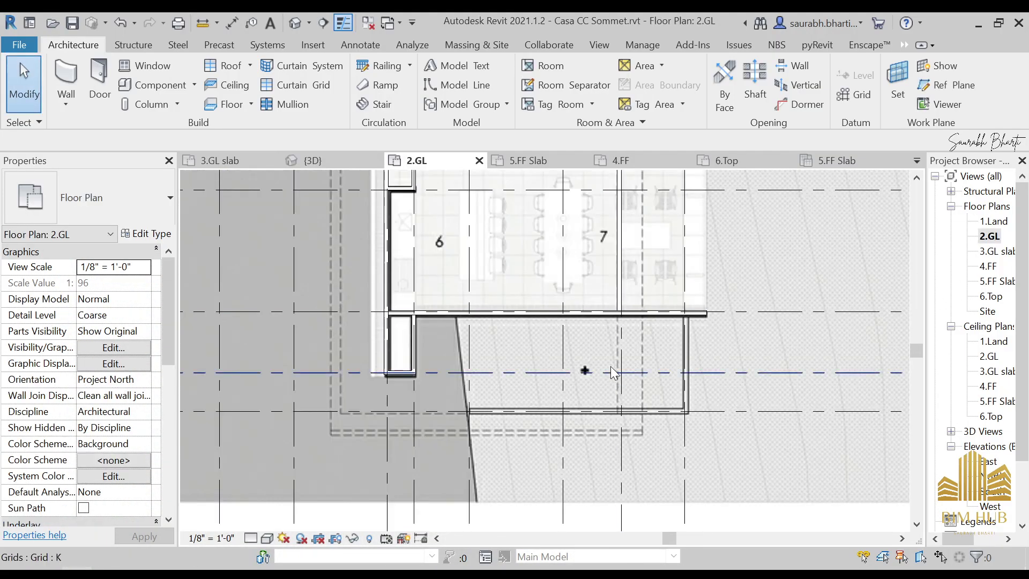
middle_drag(610, 366, 578, 413)
middle_drag(581, 350, 544, 370)
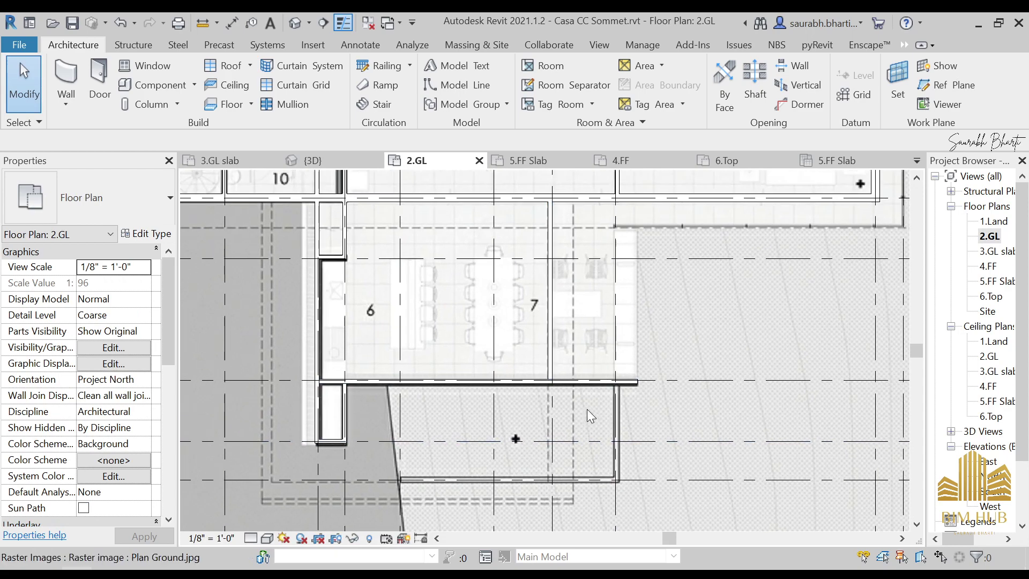
scroll(587, 410, up, 3)
click(602, 368)
scroll(461, 378, down, 3)
middle_drag(473, 386, 508, 368)
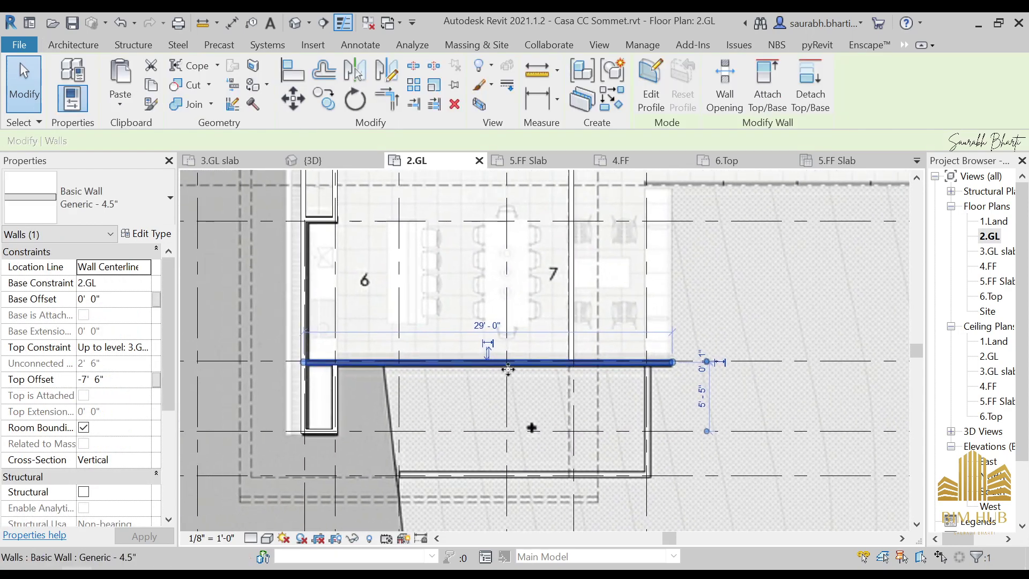
key(Escape)
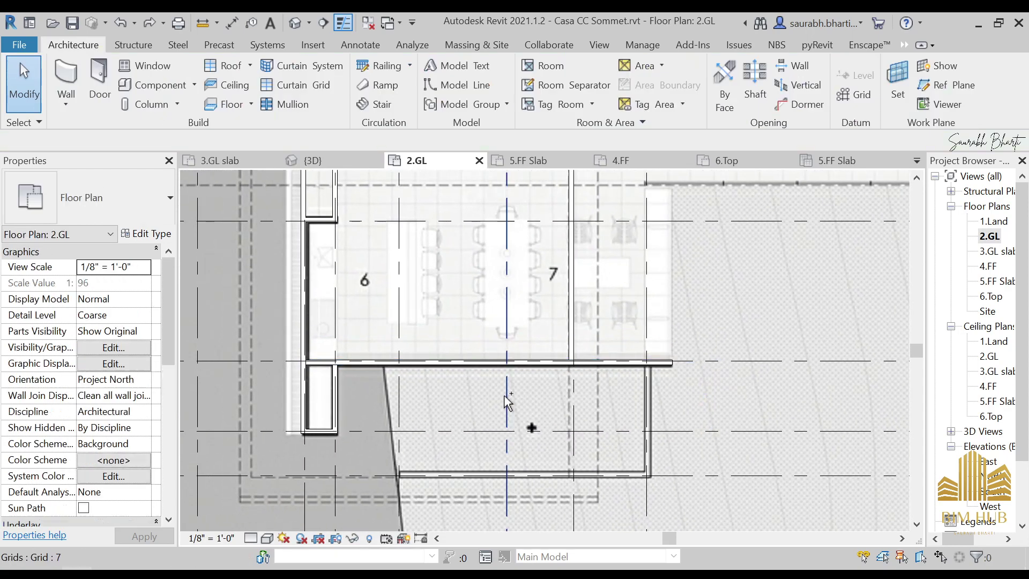
click(430, 350)
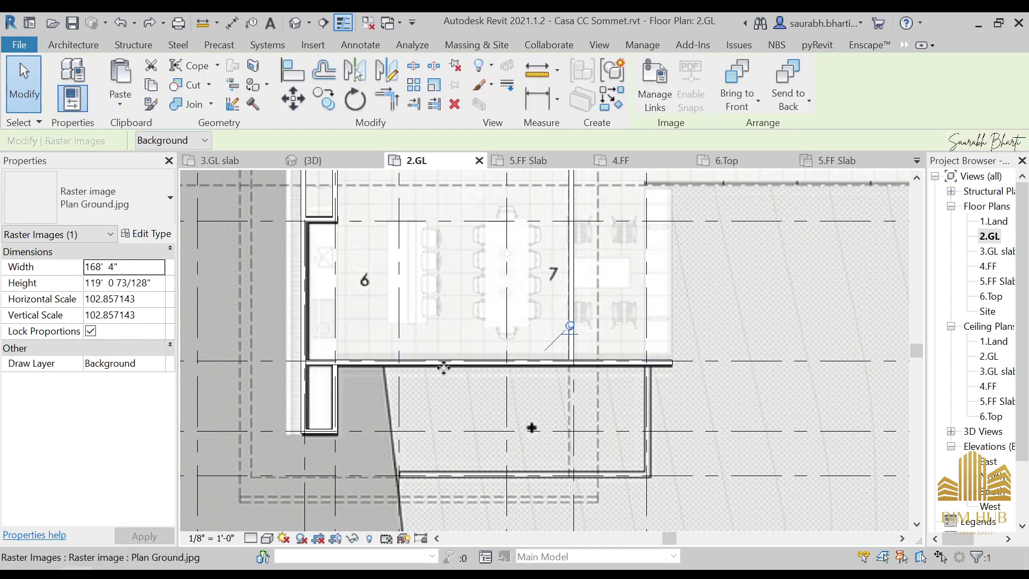
key(Escape)
click(663, 370)
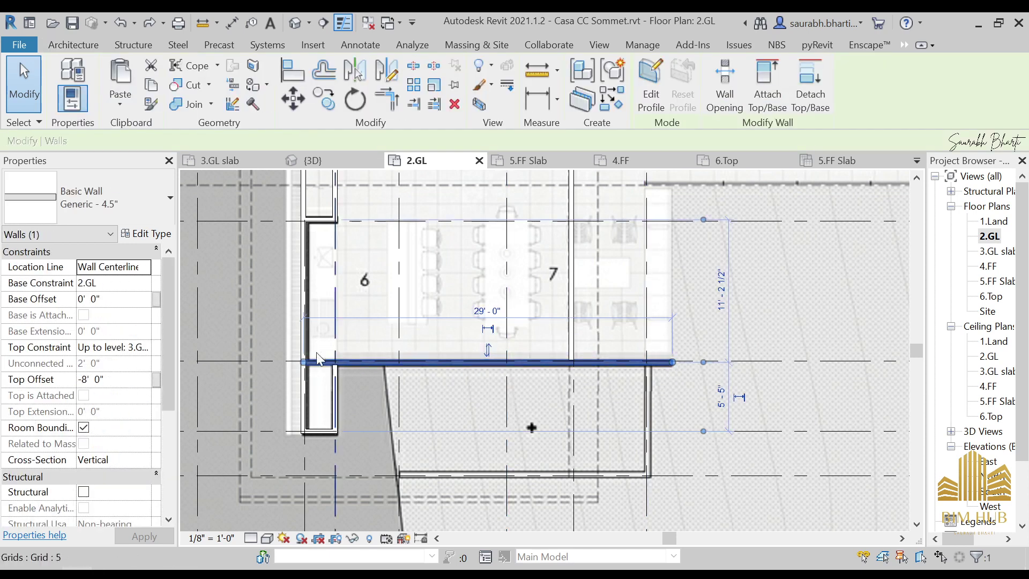
double_click(125, 381)
text(0)
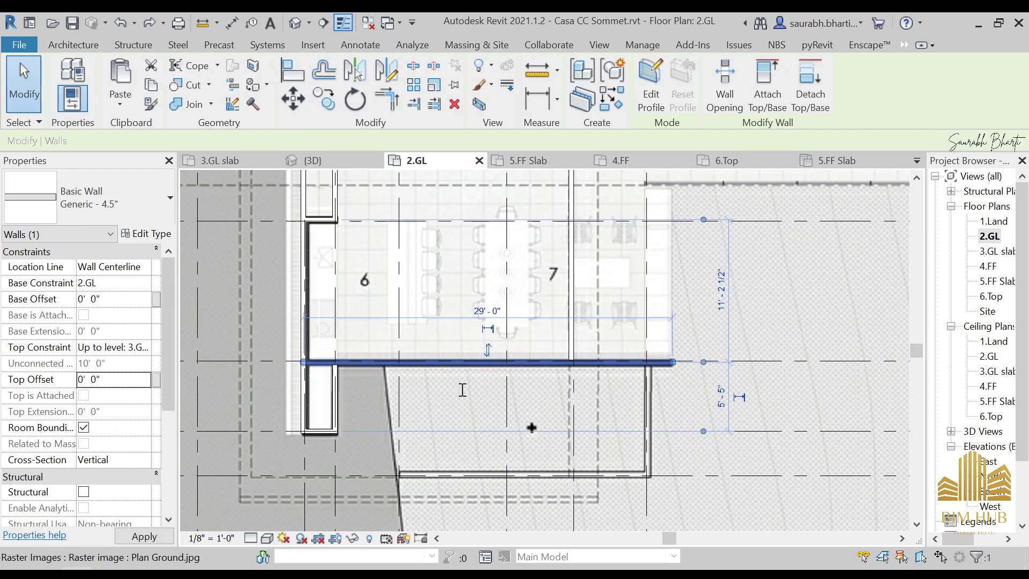
click(651, 407)
scroll(655, 410, up, 3)
key(Escape)
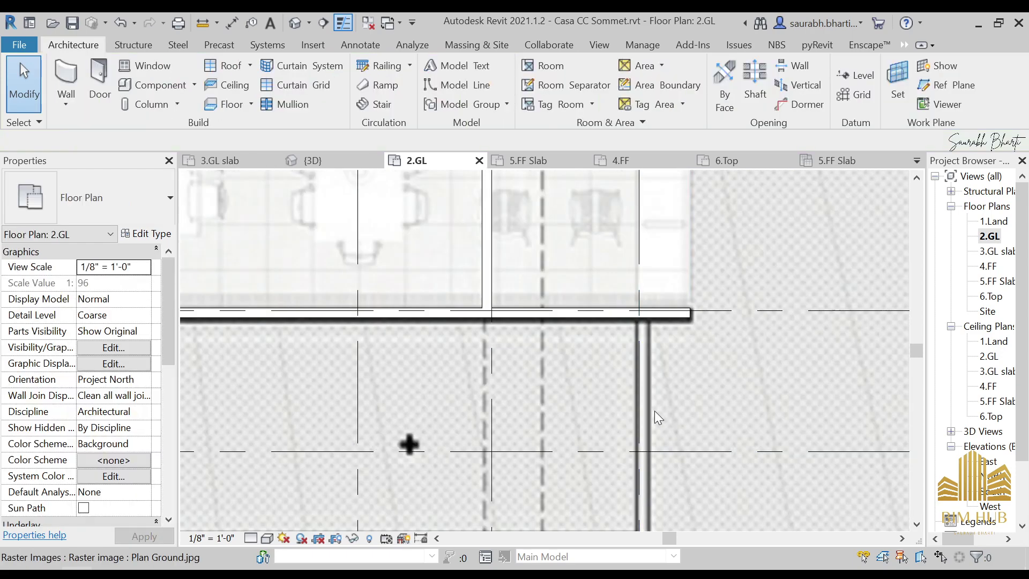
Step: Examine the low terrace wall, its railing and the open space beneath the upper volume in Front_n.jpg
click(654, 411)
scroll(654, 410, down, 3)
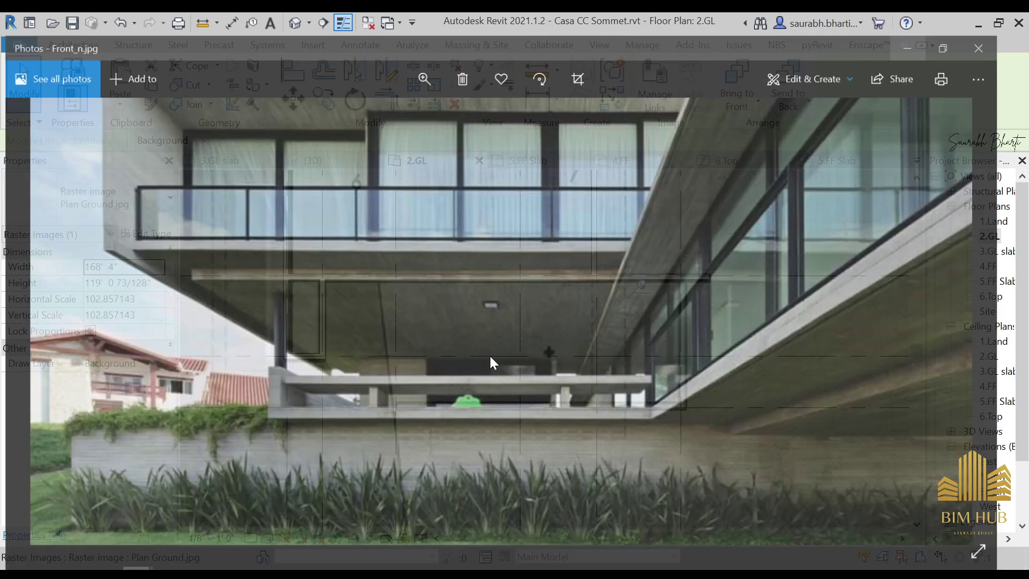
scroll(395, 429, up, 2)
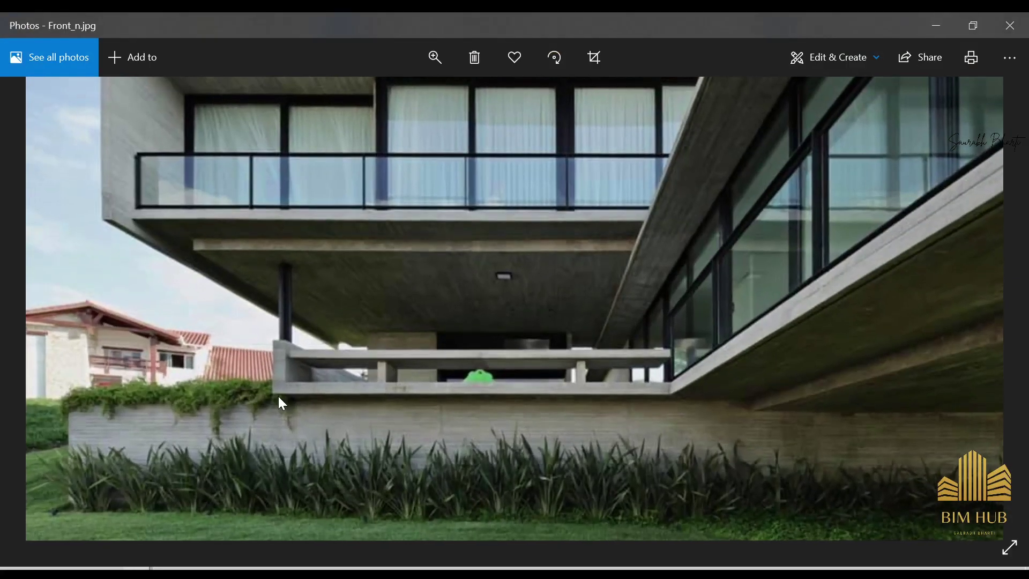
scroll(361, 392, down, 3)
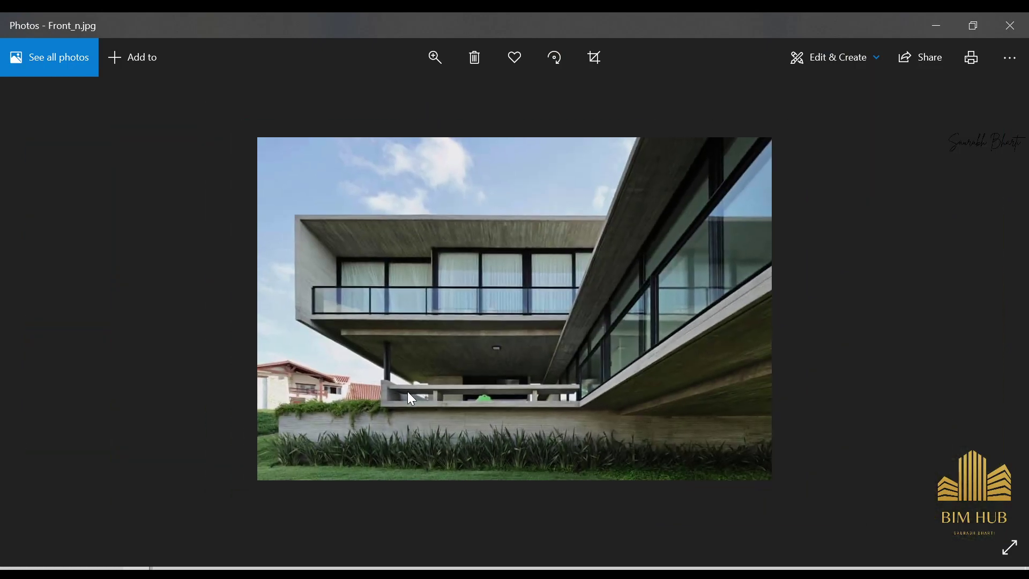
scroll(458, 418, up, 3)
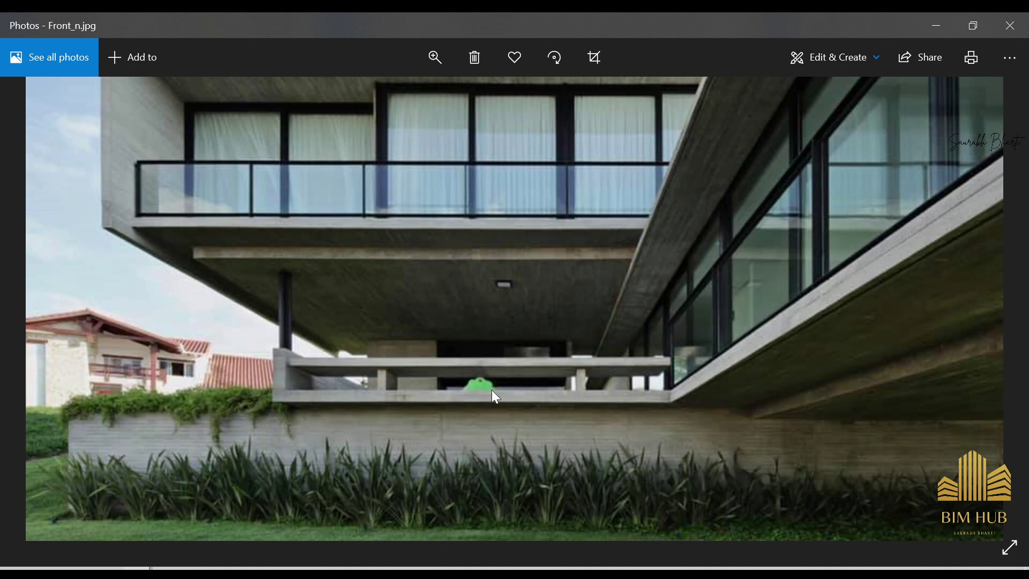
drag(490, 390, 448, 449)
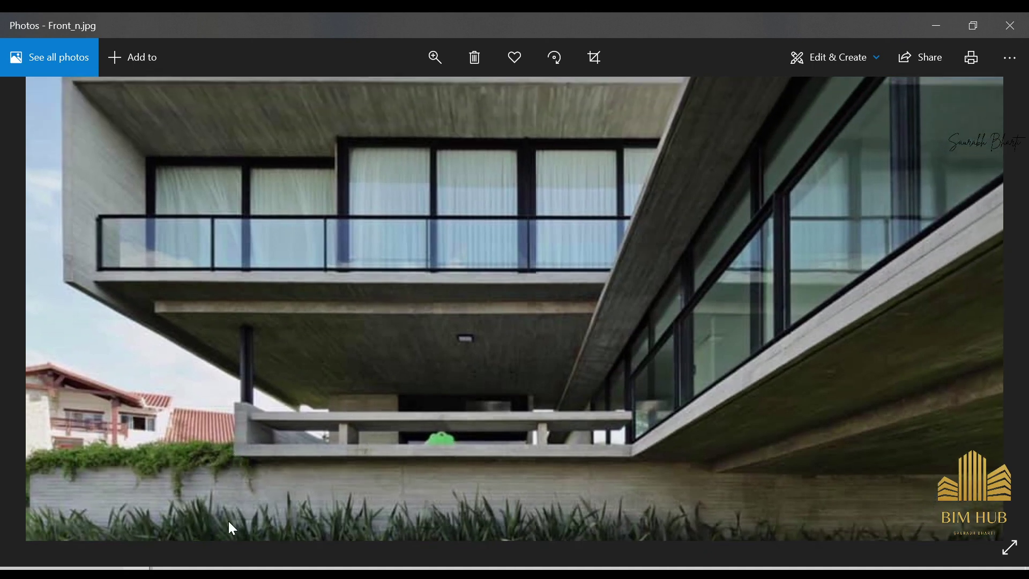
drag(228, 527, 320, 349)
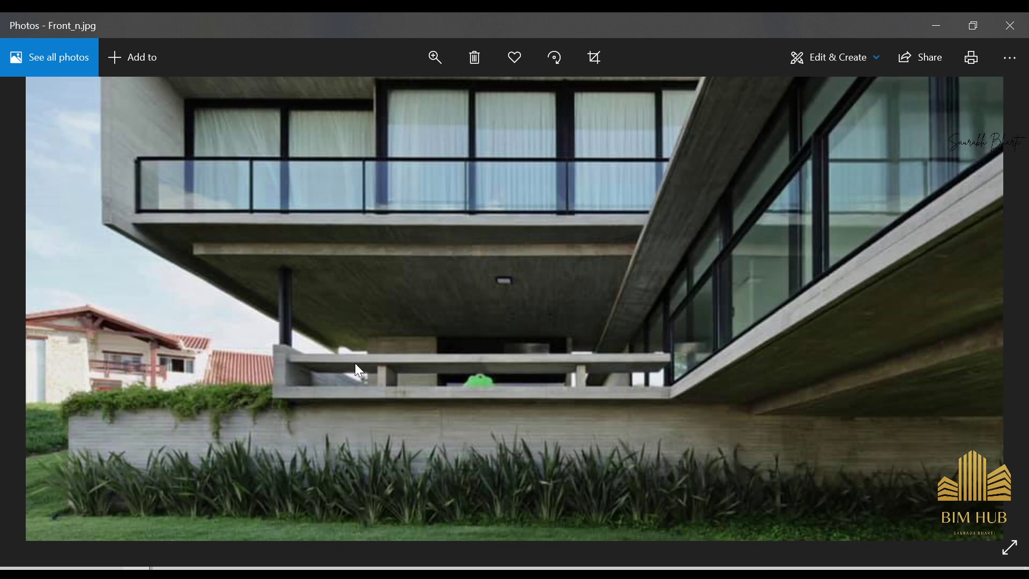
click(936, 25)
Step: Shorten the 29'-0" lower wall by pulling its right end back to grid 8 at room 7's partition
middle_drag(264, 336, 425, 342)
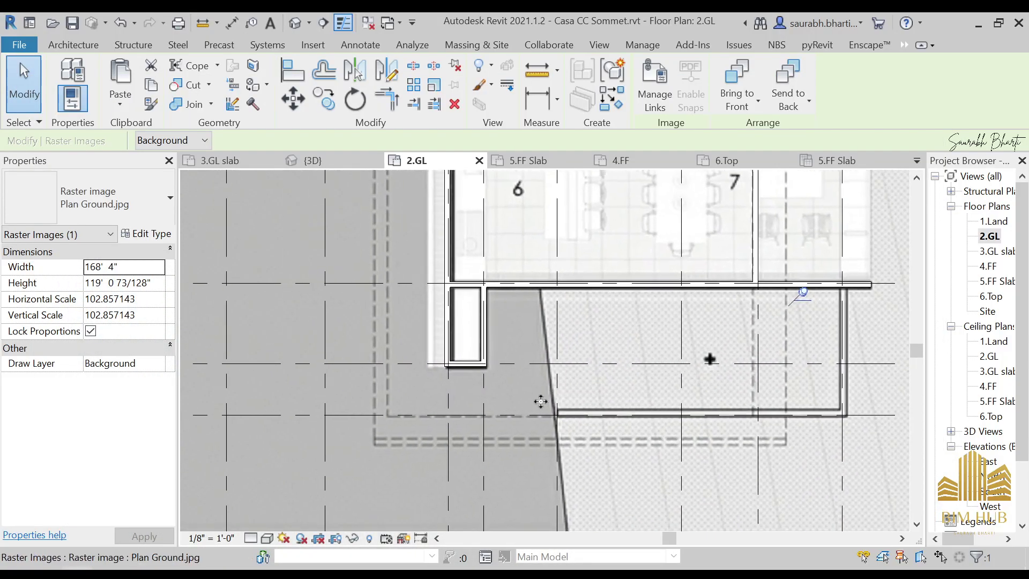
key(Escape)
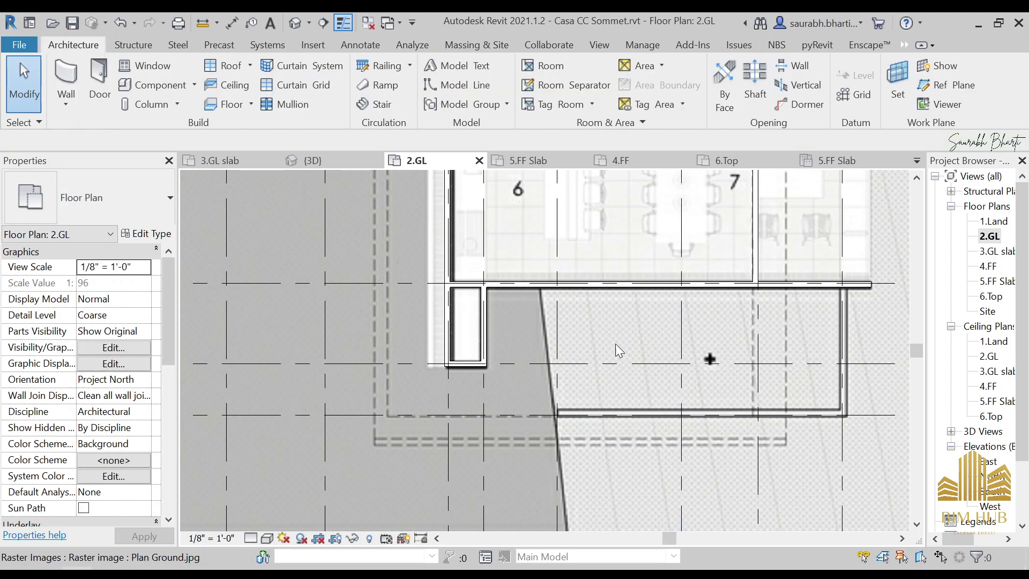
scroll(619, 338, down, 2)
click(770, 305)
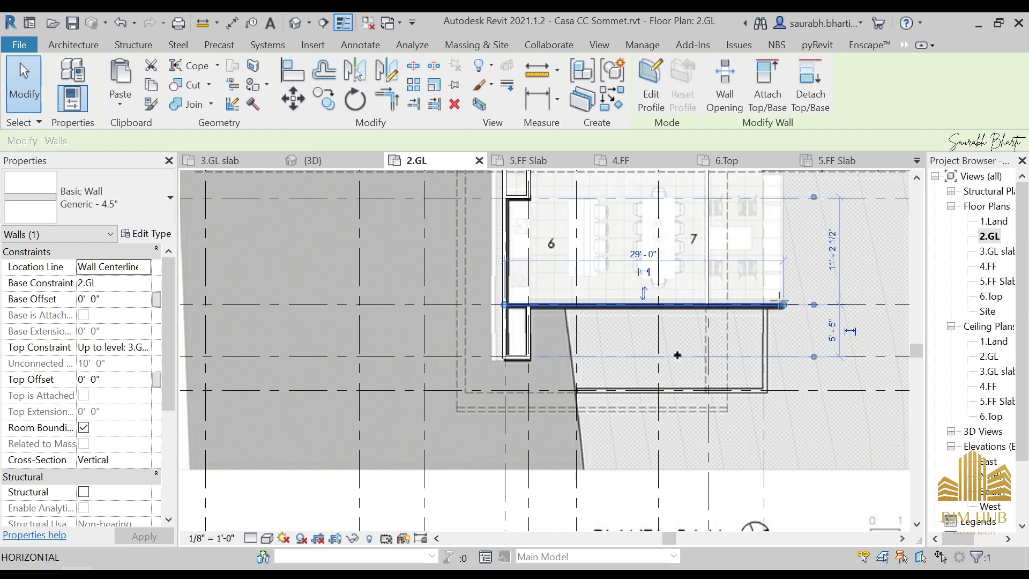
drag(779, 300, 707, 304)
click(805, 313)
scroll(770, 316, up, 2)
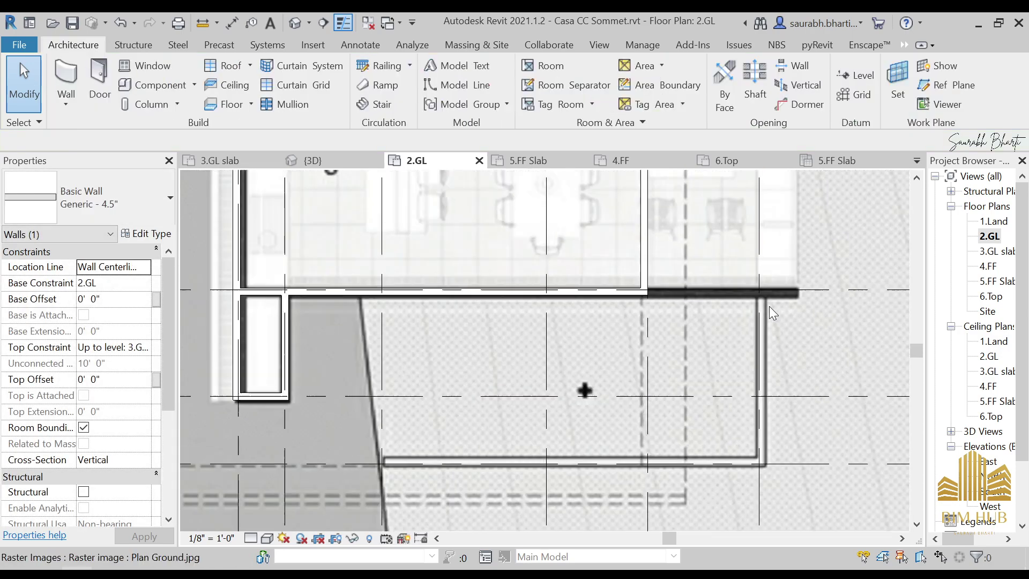
scroll(771, 300, up, 3)
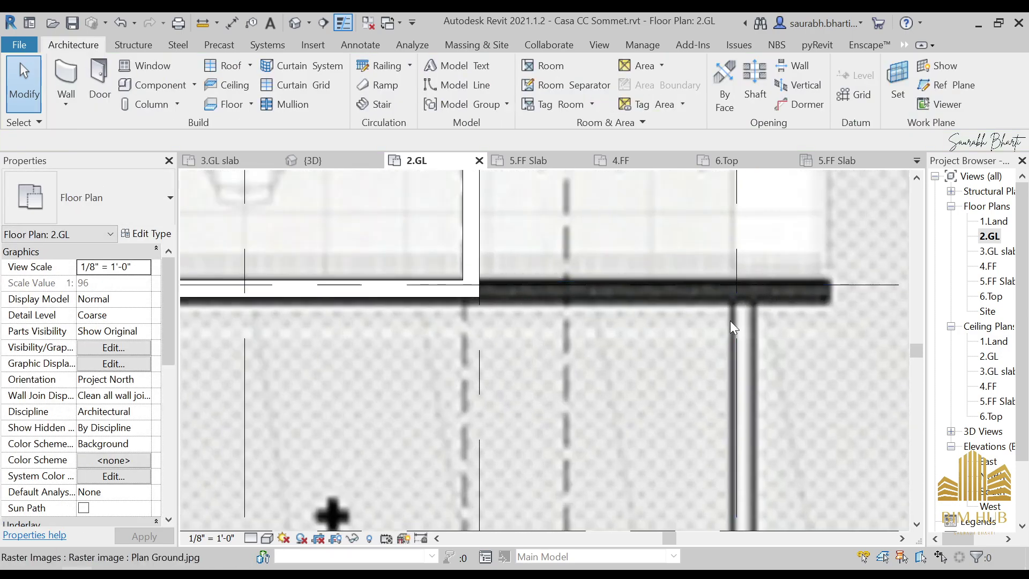
scroll(804, 315, down, 5)
key(alt)
scroll(750, 343, down, 2)
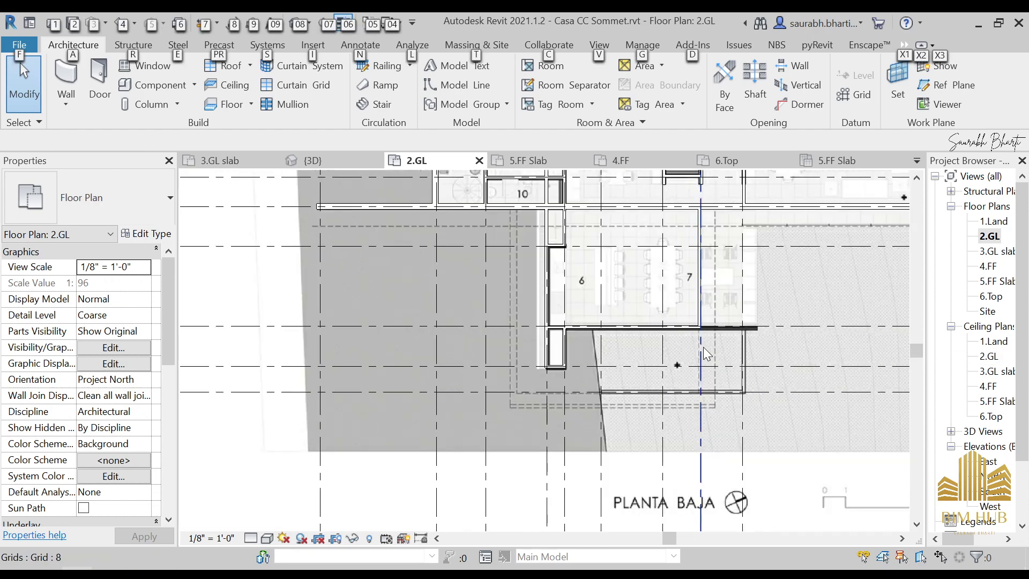
Step: Compare the terrace corner and upper volume in Front_n.jpg with the ground-level walls in the 3D view
click(265, 470)
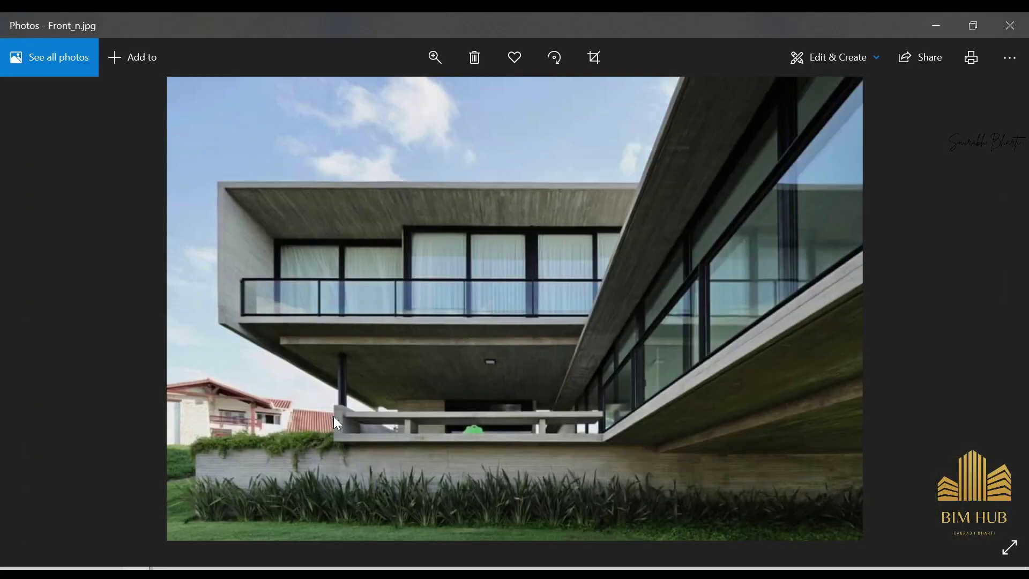
scroll(336, 427, up, 2)
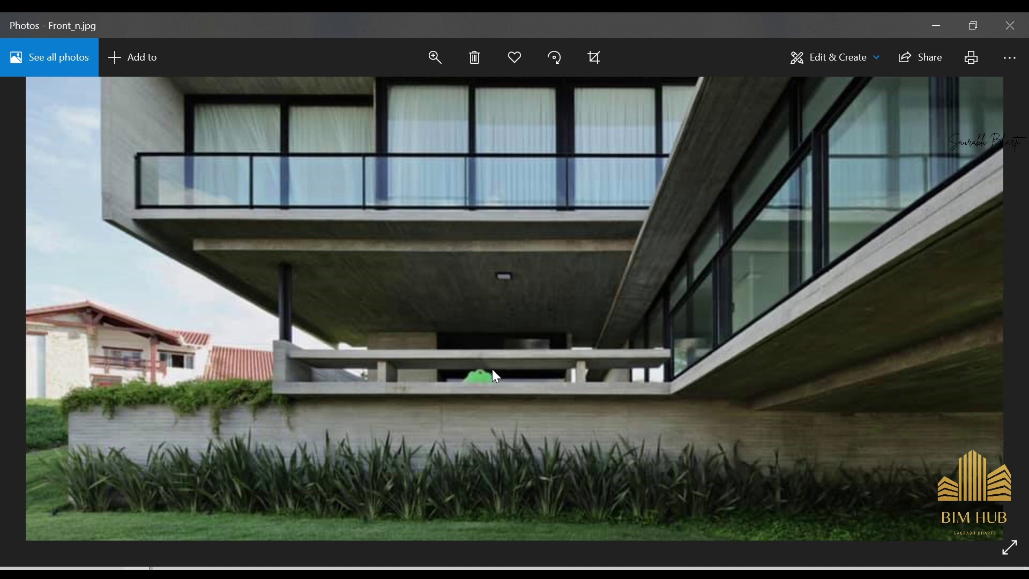
drag(237, 377, 345, 410)
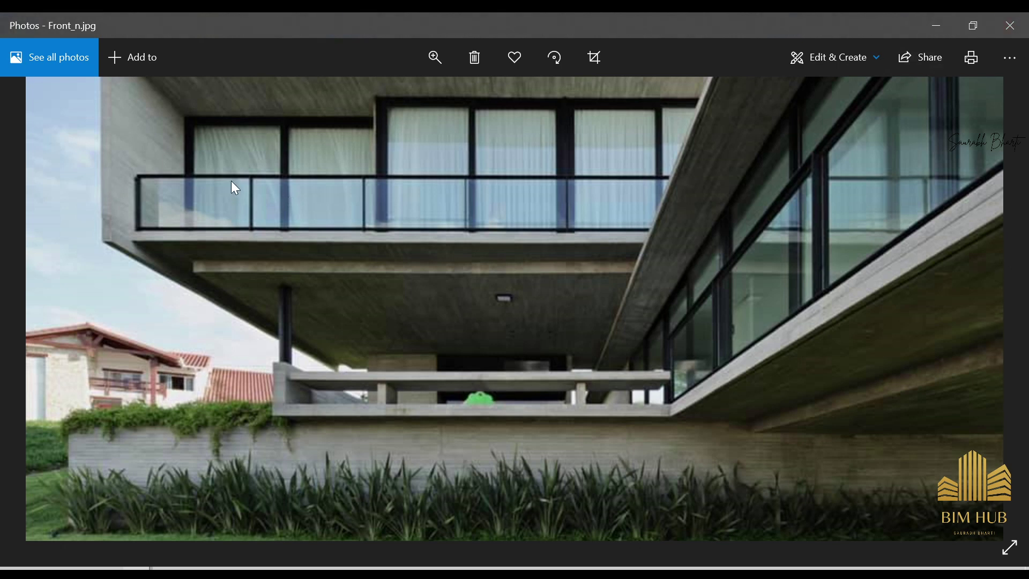
drag(173, 185, 218, 265)
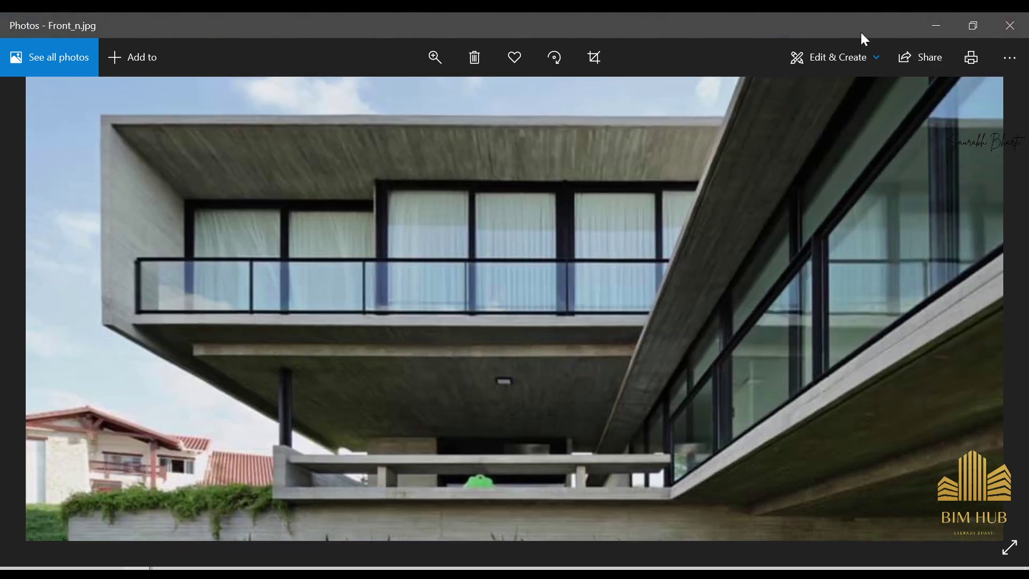
click(933, 27)
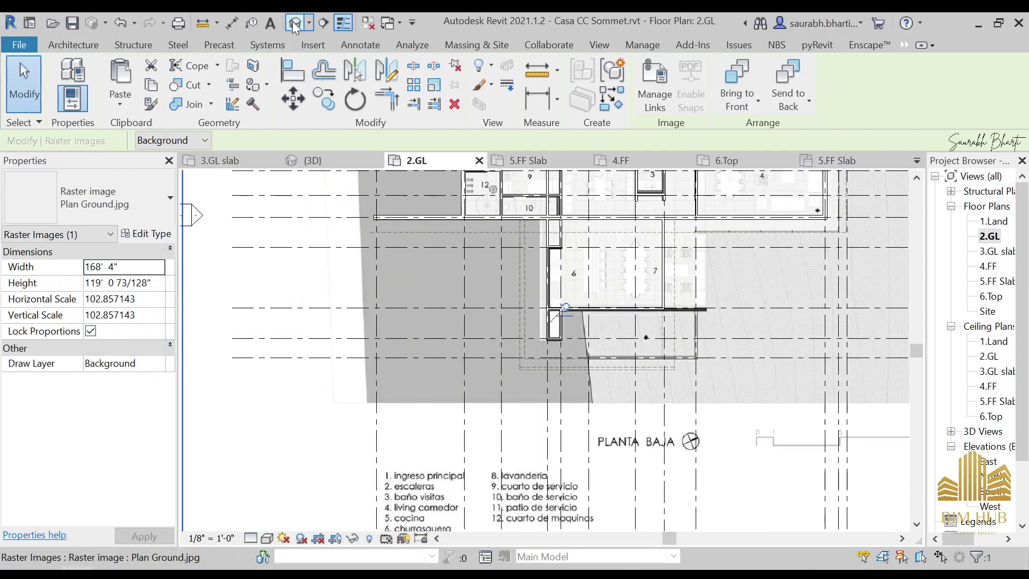
click(296, 23)
shift+middle_drag(507, 290, 428, 299)
scroll(428, 300, up, 2)
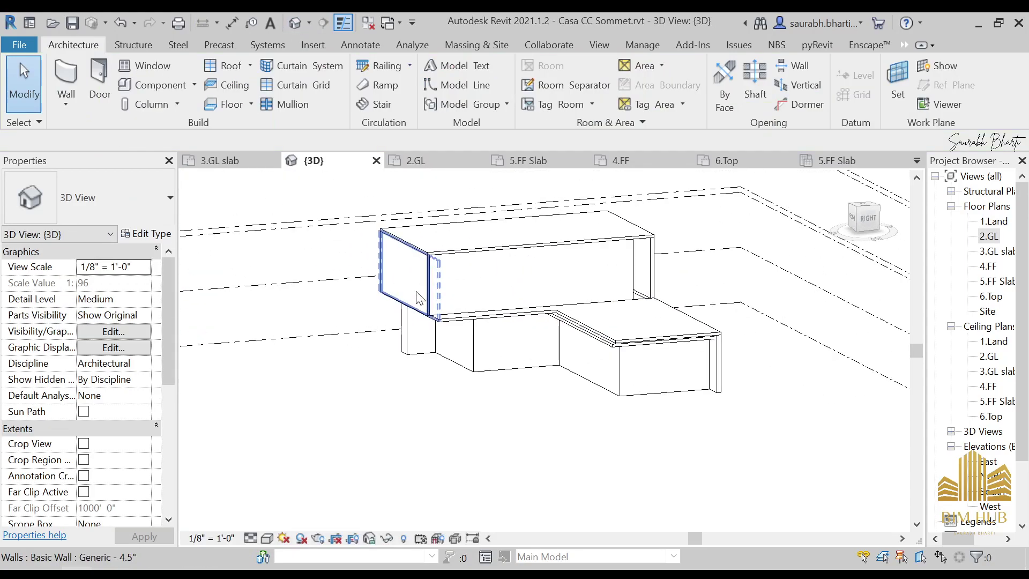
Step: Set the base offset of the upper volume's Generic - 4.5" end wall to -2' 0"
click(415, 292)
scroll(245, 337, up, 1)
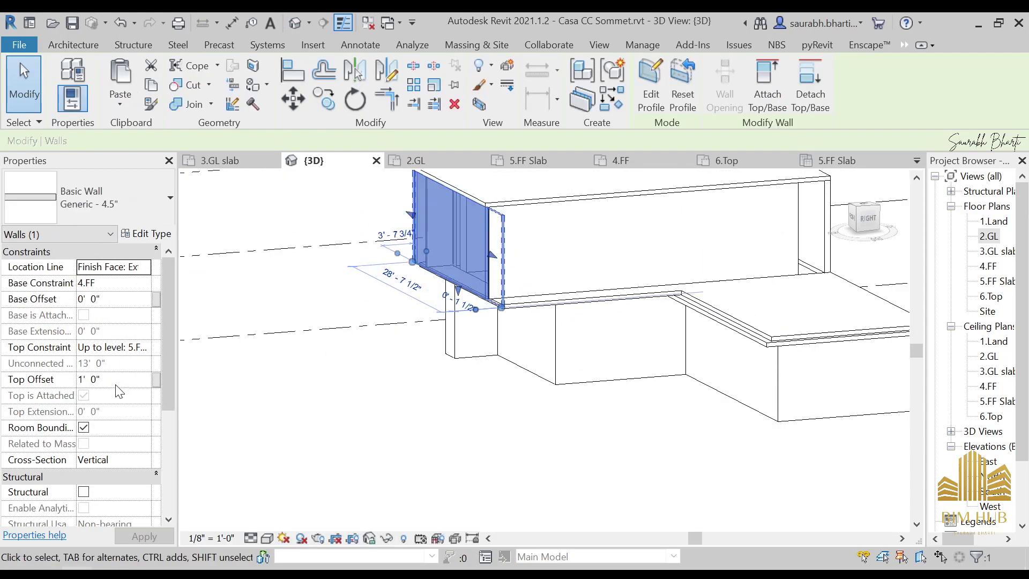
click(114, 382)
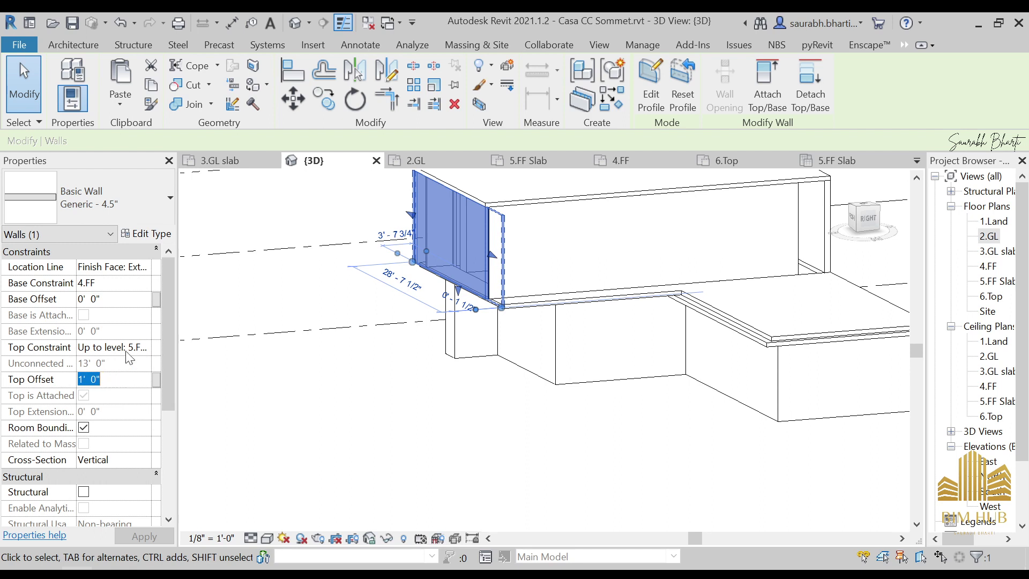
click(129, 301)
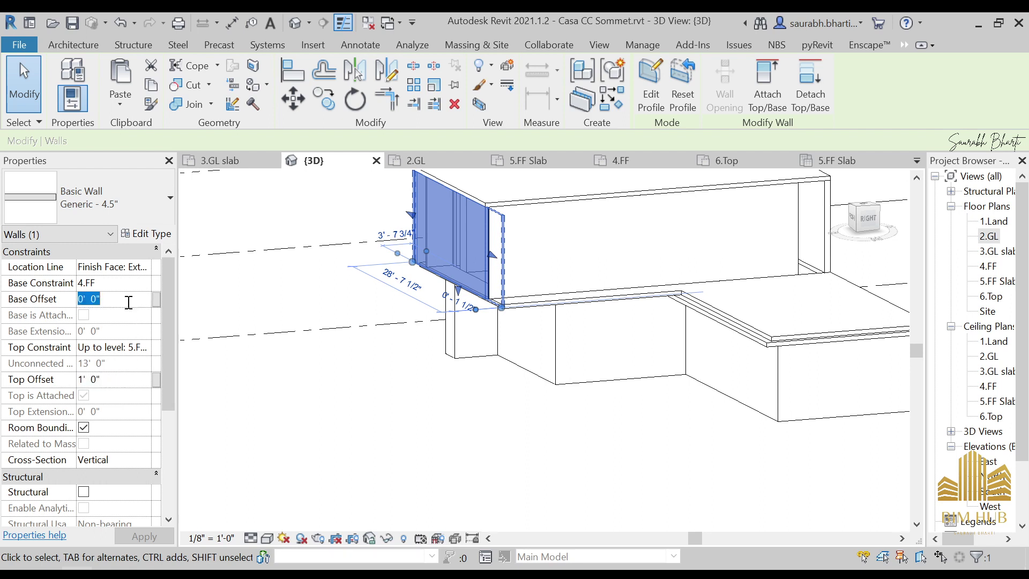
text(-2)
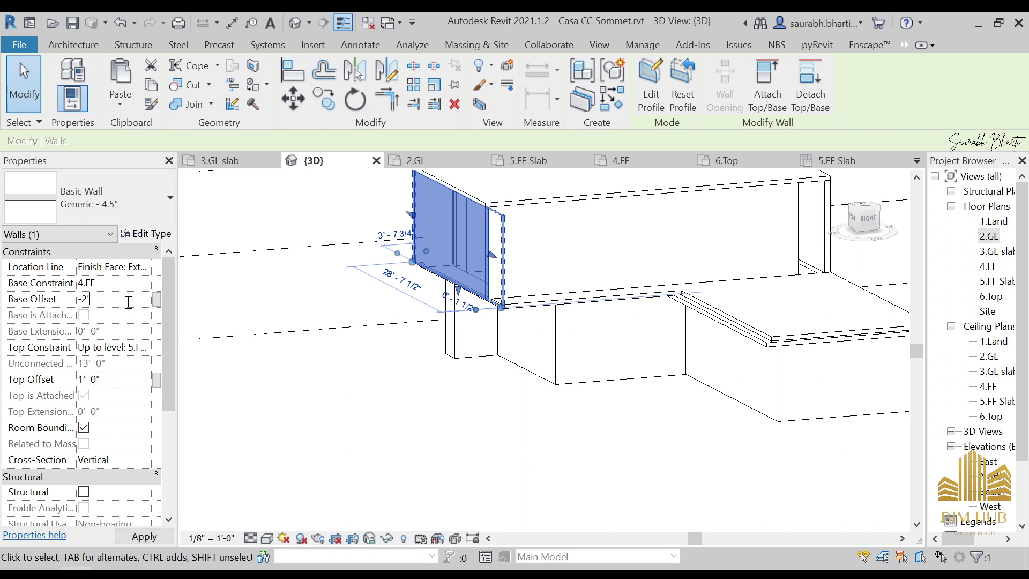
key(Return)
click(432, 355)
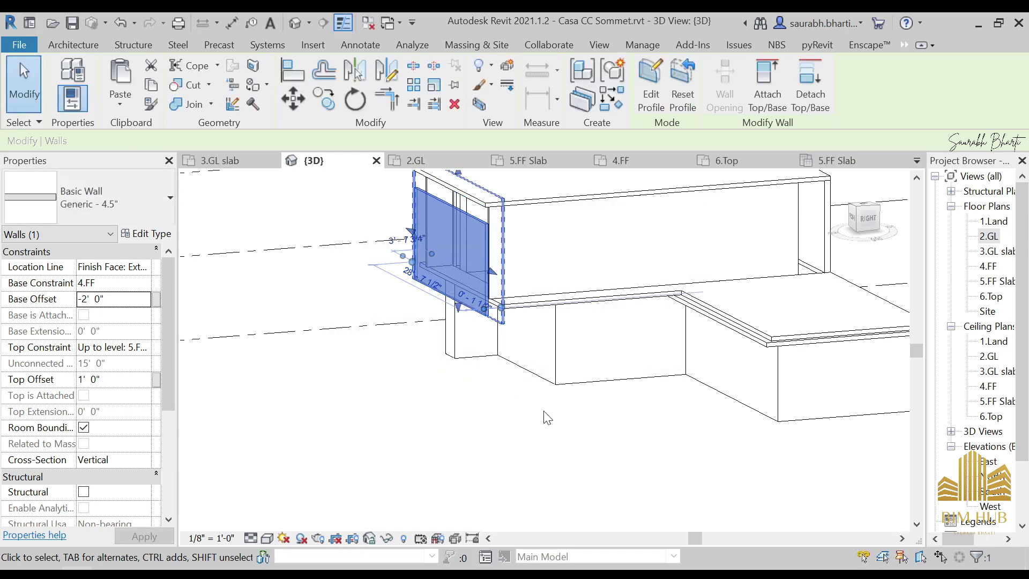
Step: Set the base offset of the upper volume's end wall to -1' 6"
shift+middle_drag(545, 416, 488, 407)
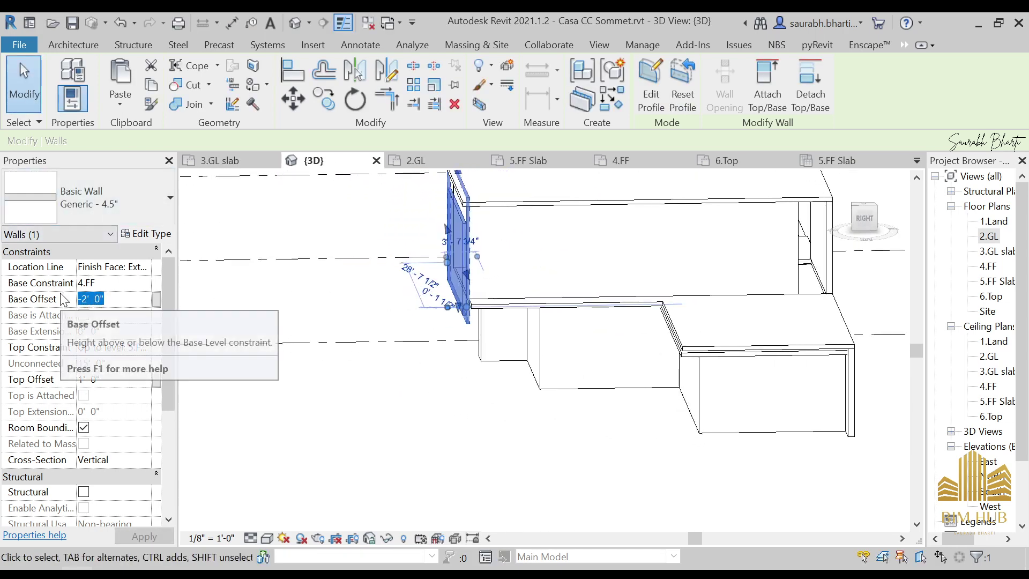
text(-1)
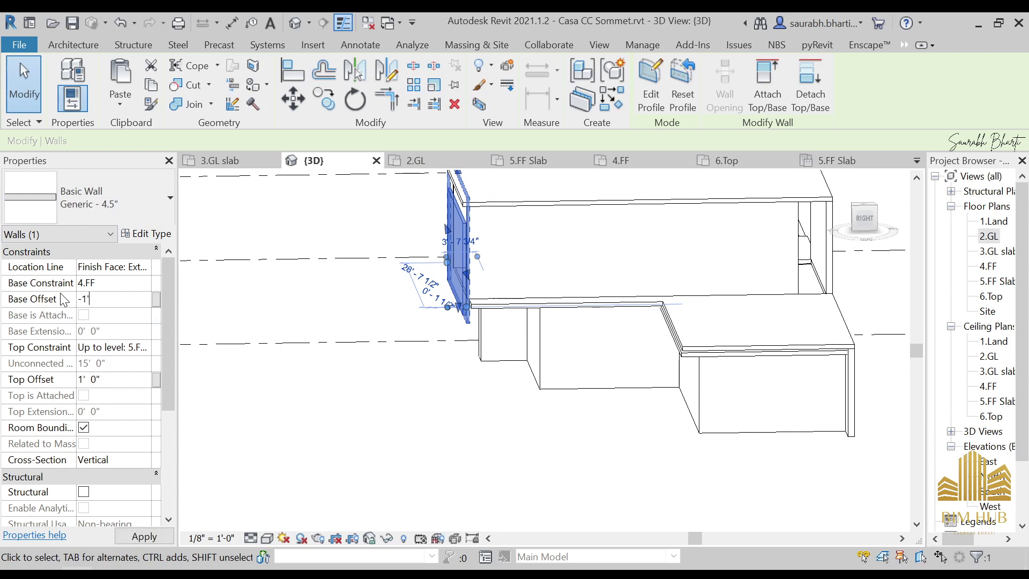
click(328, 411)
shift+middle_drag(478, 446, 528, 429)
Step: Set the top offset of the upper volume's end wall to 0' 0"
click(462, 239)
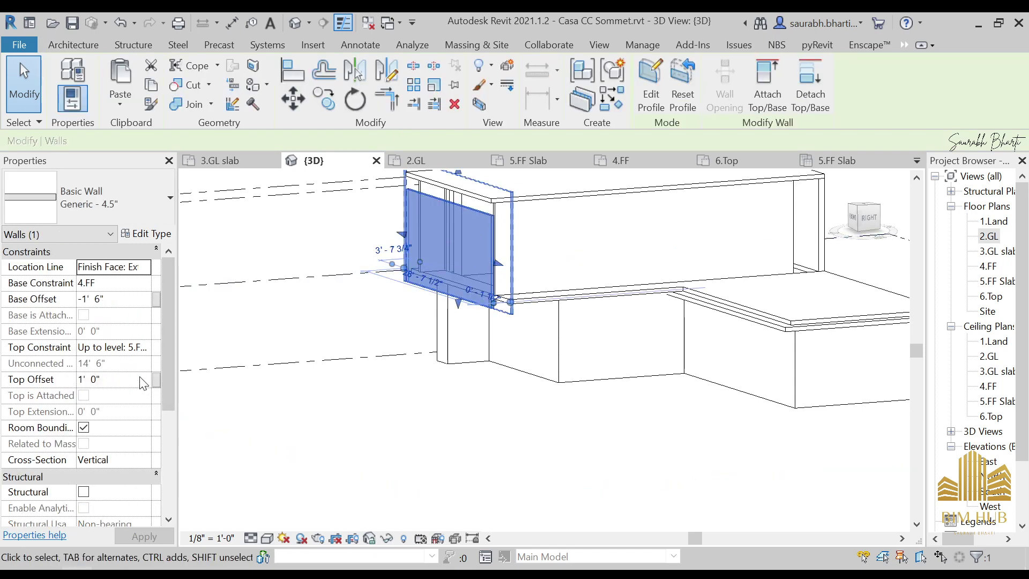
text(0)
key(Return)
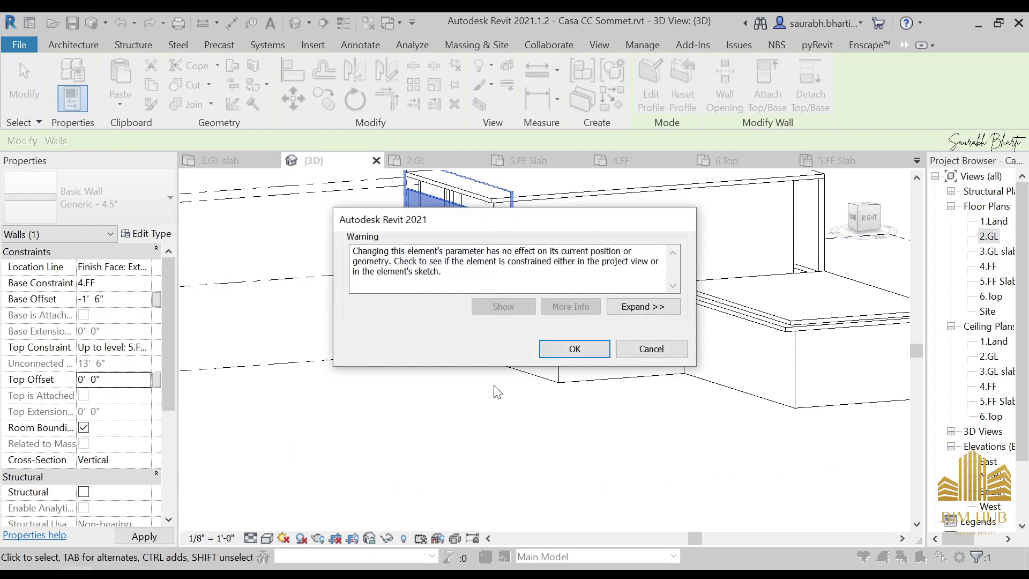
click(545, 351)
click(394, 432)
Step: Set the top constraint of the upper volume's end wall to level 6.Top
click(464, 259)
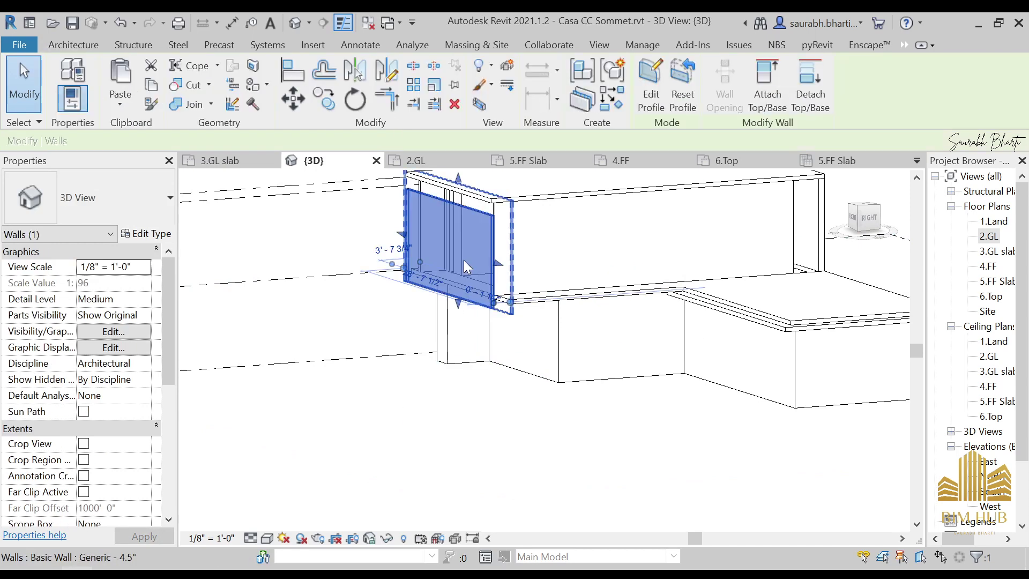
shift+middle_drag(464, 260, 240, 386)
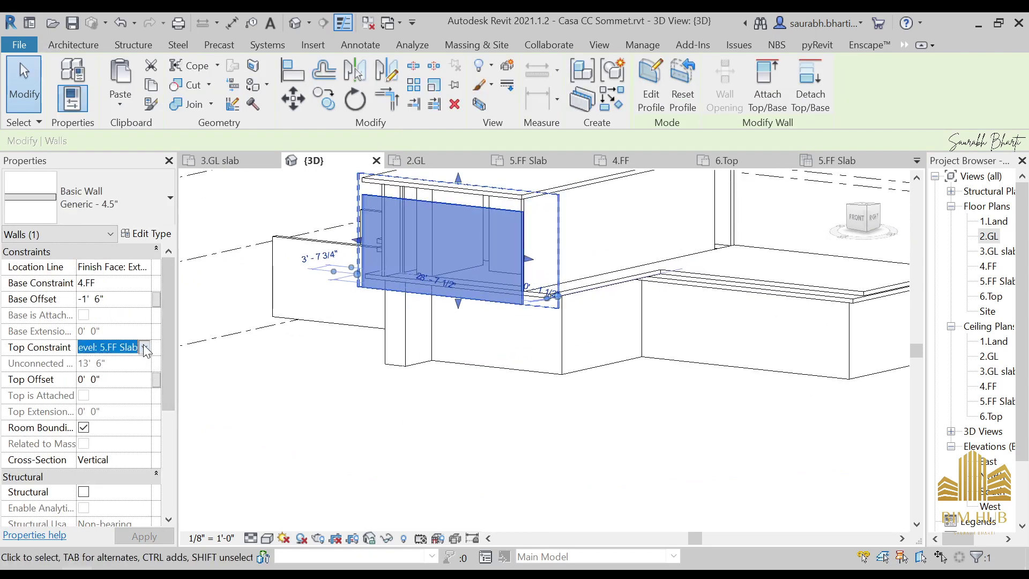
click(145, 350)
click(148, 432)
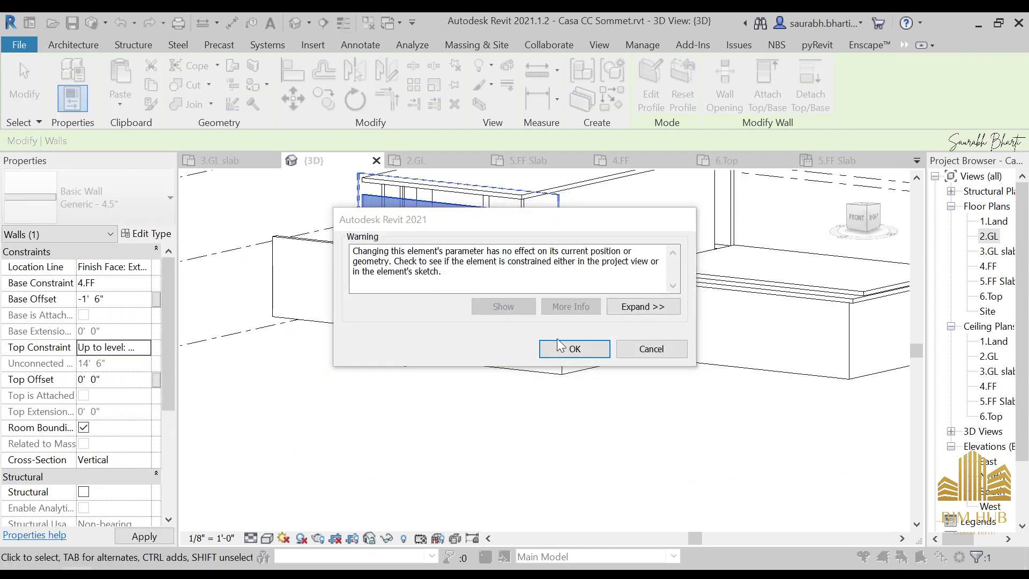
click(559, 344)
click(482, 408)
click(425, 257)
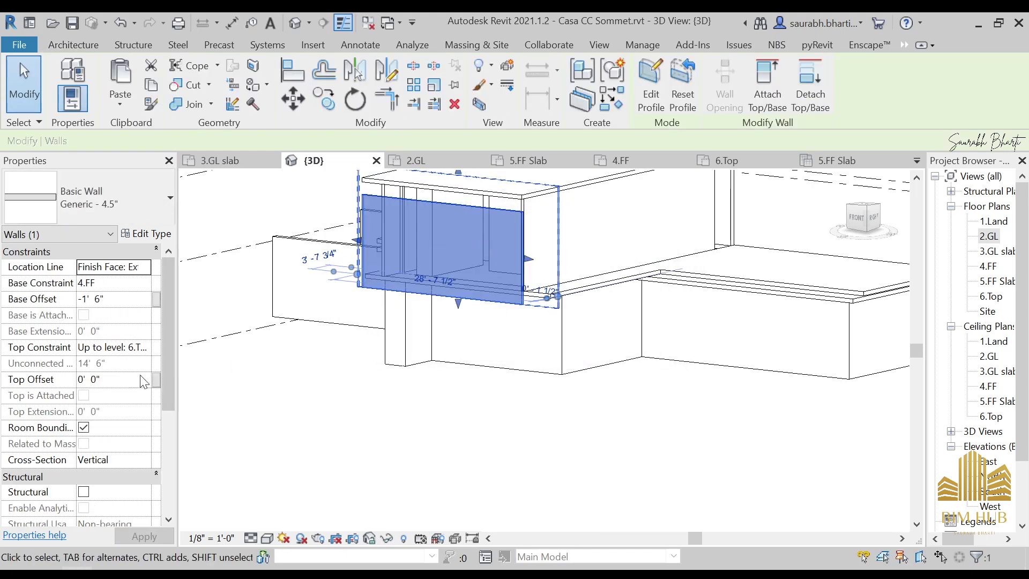
click(144, 348)
shift+middle_drag(466, 399, 616, 390)
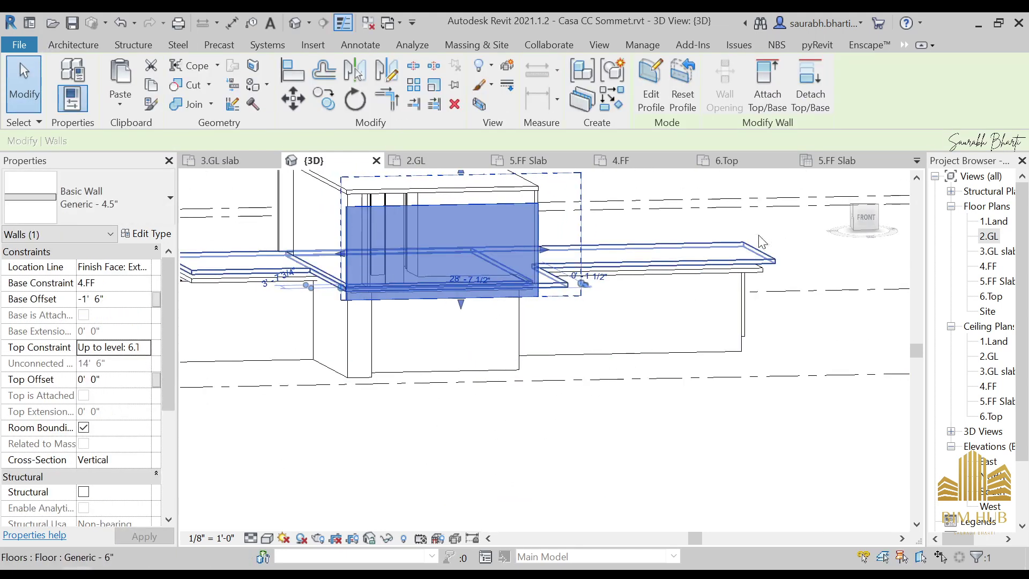
Step: Edit the end wall's profile, raising its top edge to the roof slab's underside for a 12'-6" high profile
click(651, 86)
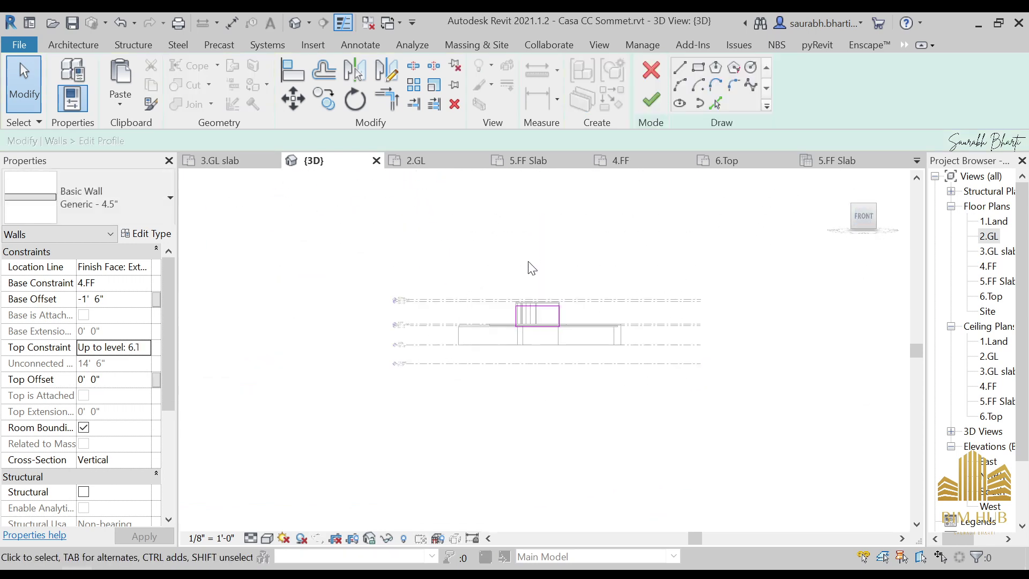
click(524, 336)
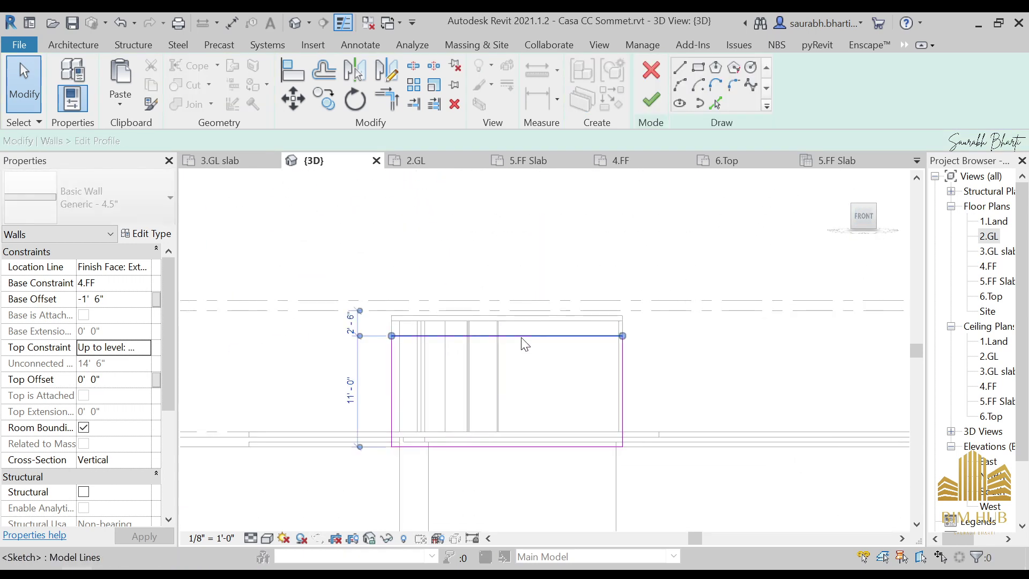
mouse_move(523, 335)
mouse_down()
mouse_move(520, 298)
mouse_move(520, 321)
mouse_up()
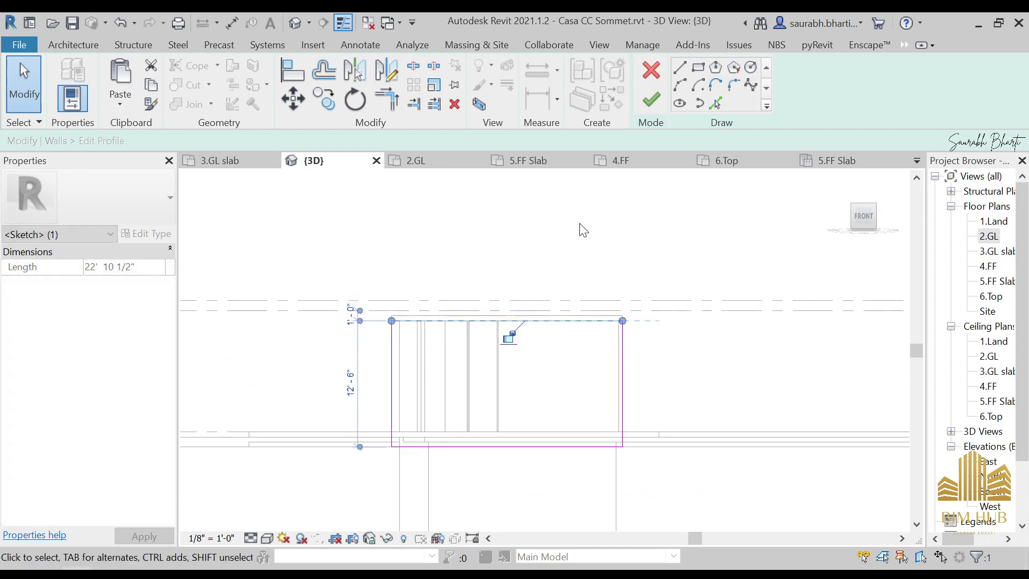
click(653, 100)
shift+middle_drag(542, 322, 490, 371)
key(Escape)
shift+middle_drag(616, 336, 418, 360)
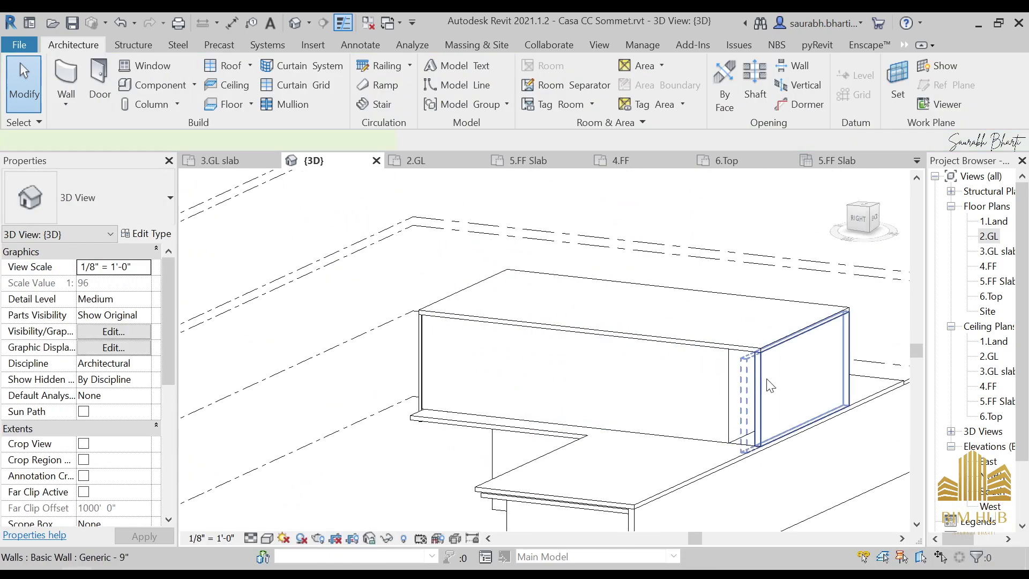
Step: Examine the upper volume's walls, overhang and terrace edge in side 2.jpg and Side 3.jpg
click(768, 383)
key(alt+Tab)
key(Right)
key(Right)
key(Right)
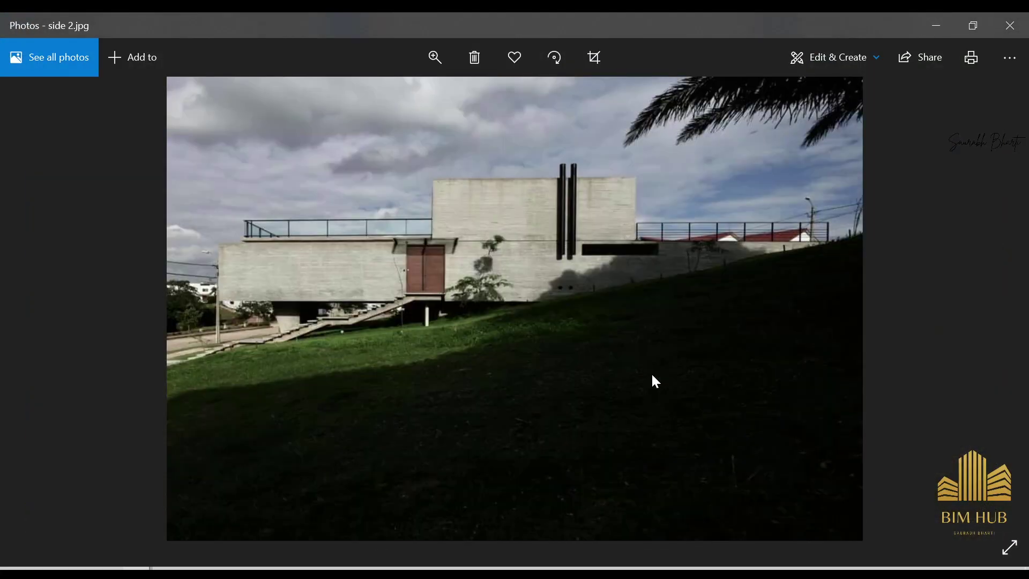
key(Right)
key(Left)
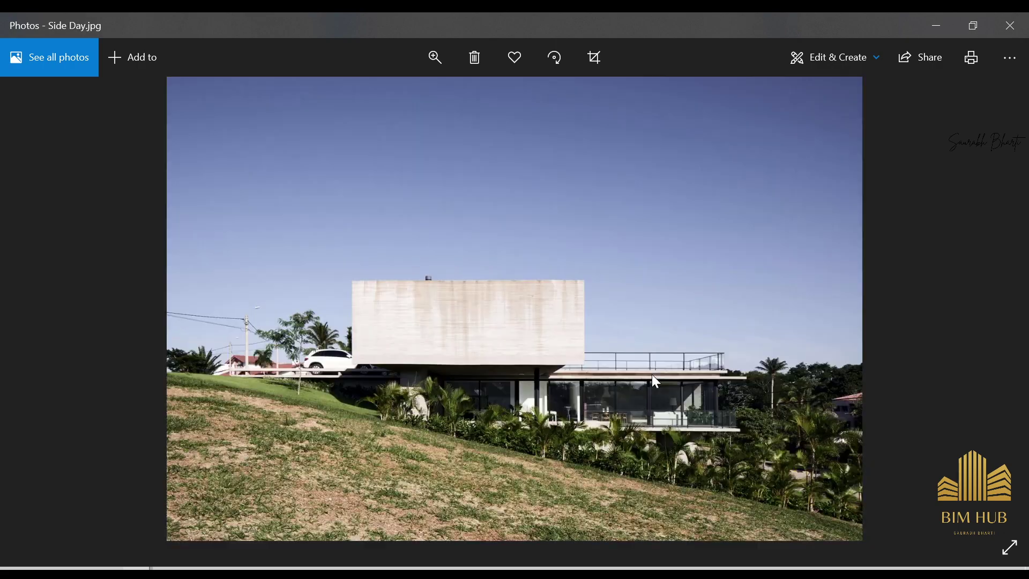
key(Right)
scroll(477, 397, up, 5)
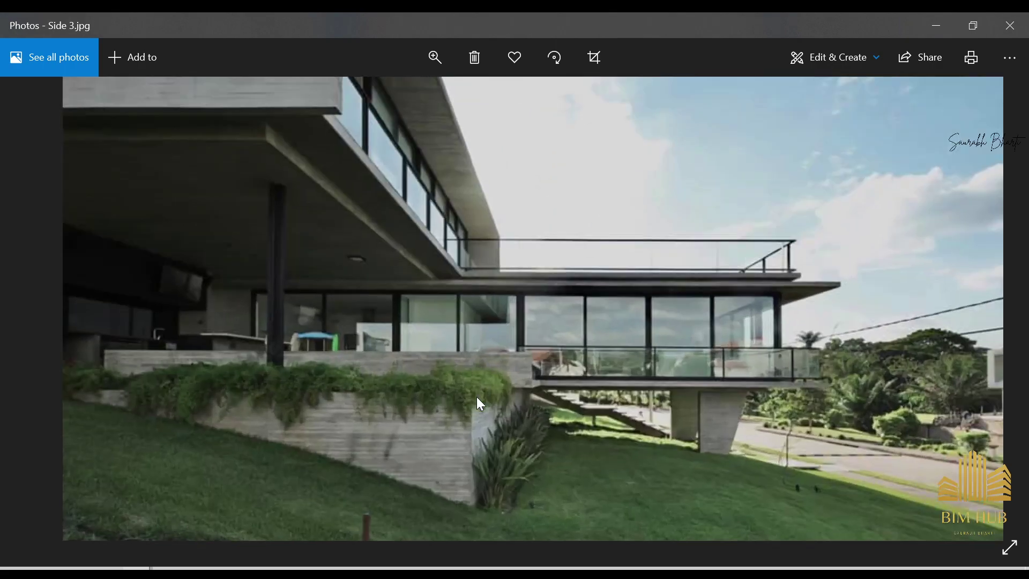
scroll(487, 246, down, 5)
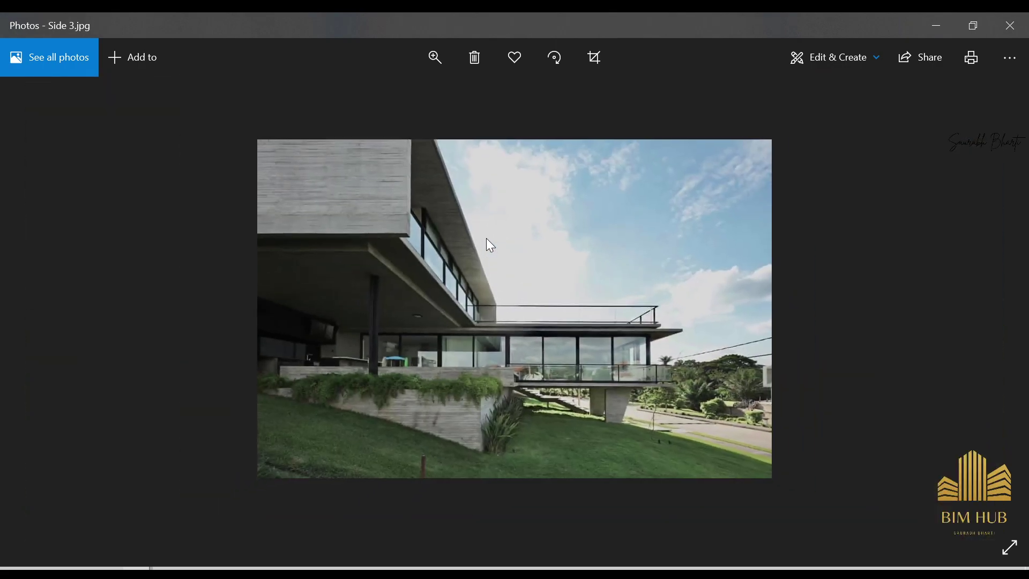
Step: Examine the upper volume's blank facade and the recessed ground floor beneath it in Side Day.jpg
key(Right)
key(Right)
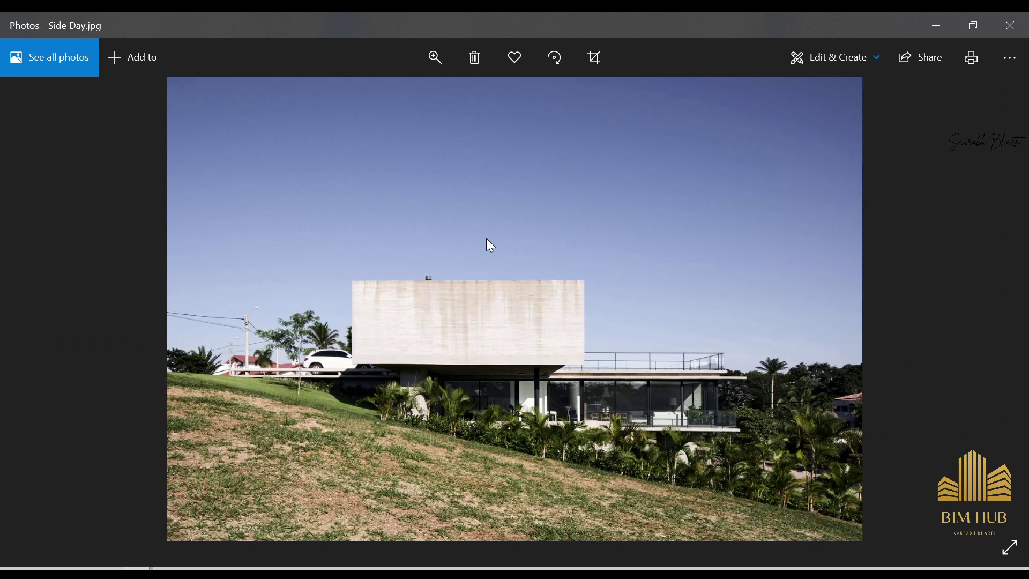
key(Left)
key(Right)
scroll(554, 400, up, 2)
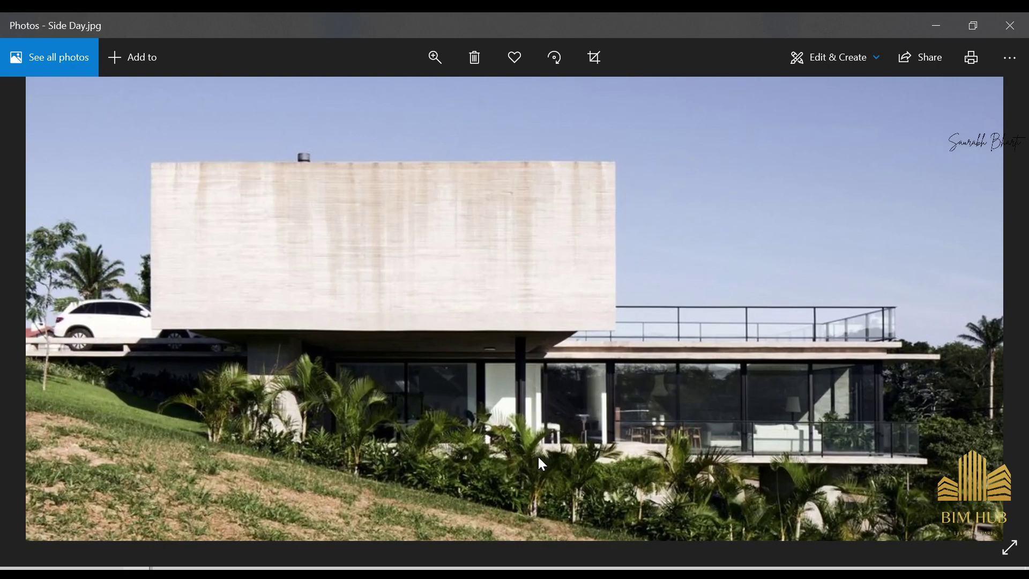
click(942, 27)
Step: Temporarily hide the ground-level wall beneath the upper volume to inspect the space behind it, and restore its visibility
scroll(435, 443, down, 2)
shift+middle_drag(477, 466, 592, 424)
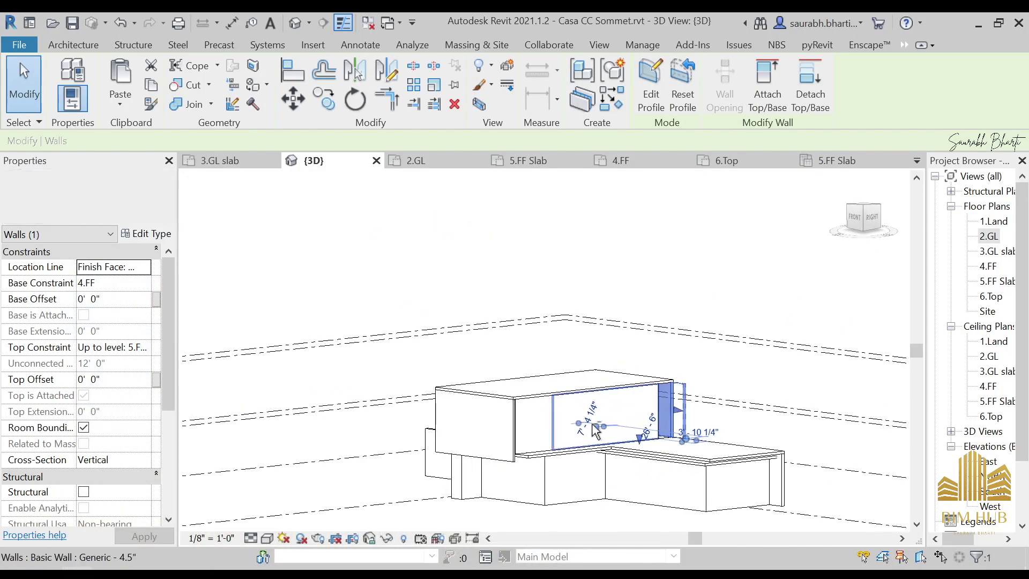
shift+middle_drag(470, 474, 511, 505)
click(520, 477)
key(h)
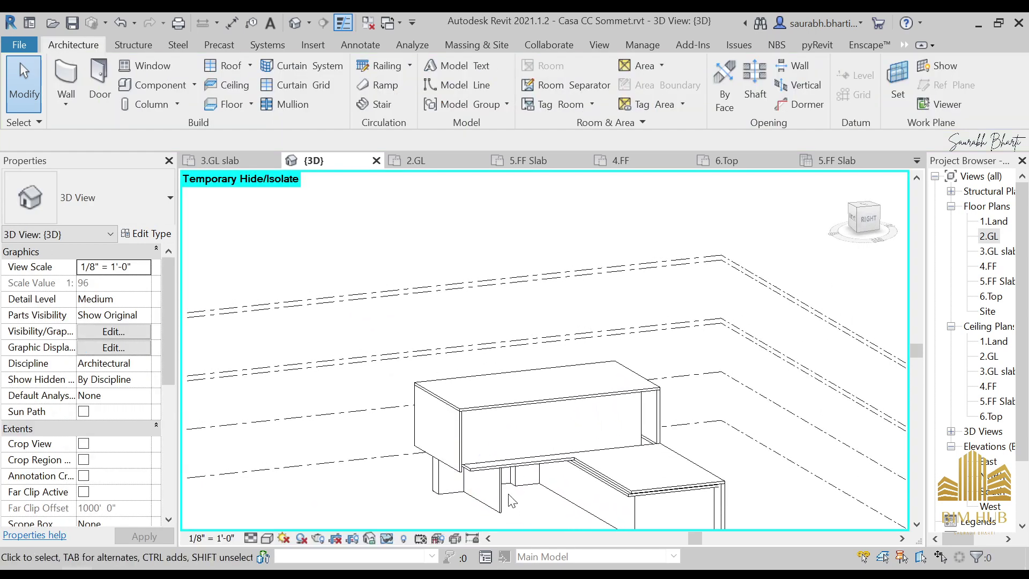
key(h)
key(r)
click(521, 496)
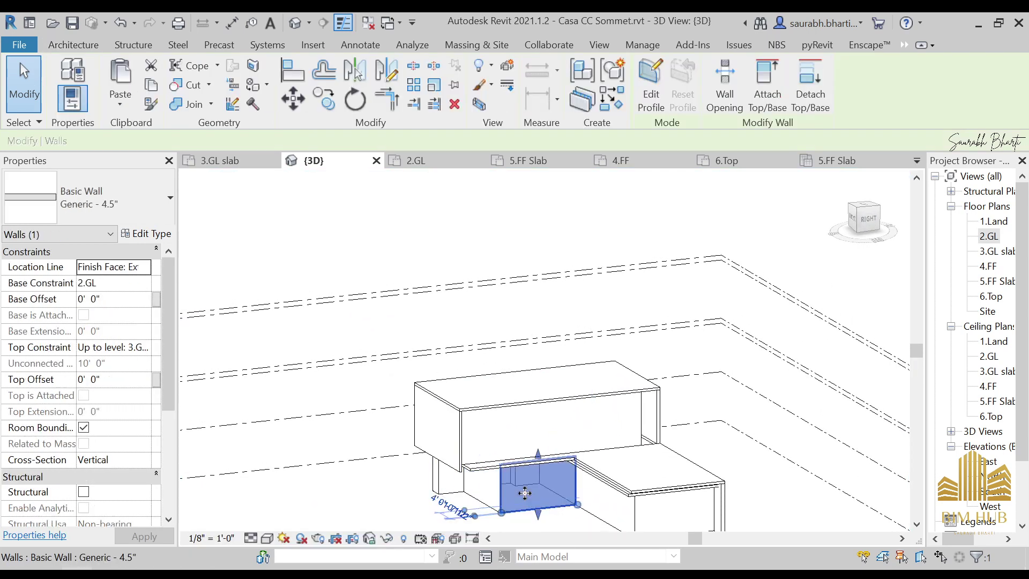
key(Escape)
shift+middle_drag(524, 493, 615, 482)
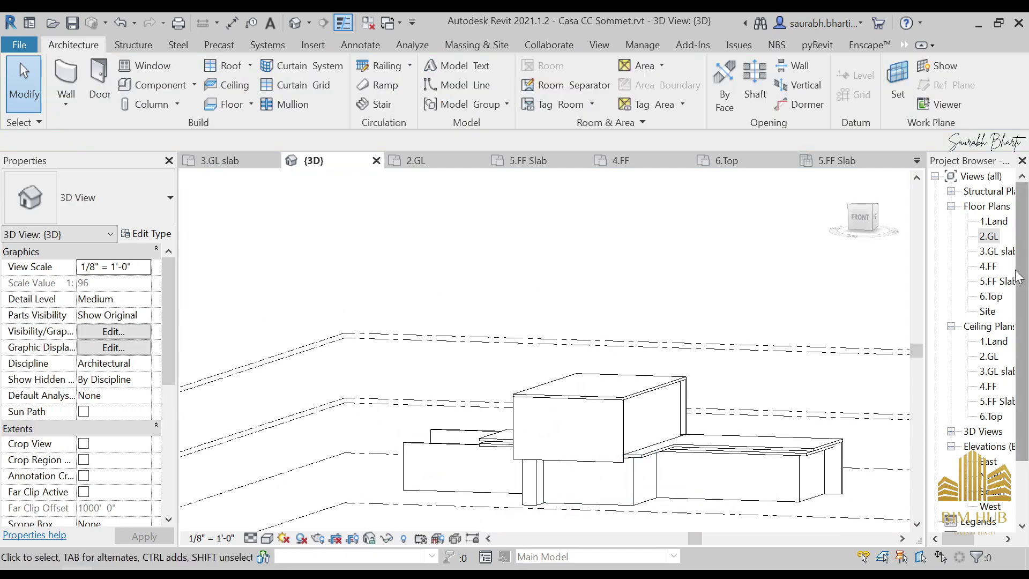
Step: In the 2.GL floor plan, draw a Generic - 4.5" wall about 7'-6" long, extending room 7's lower wall outward over the traced plan
double_click(989, 235)
scroll(613, 400, down, 3)
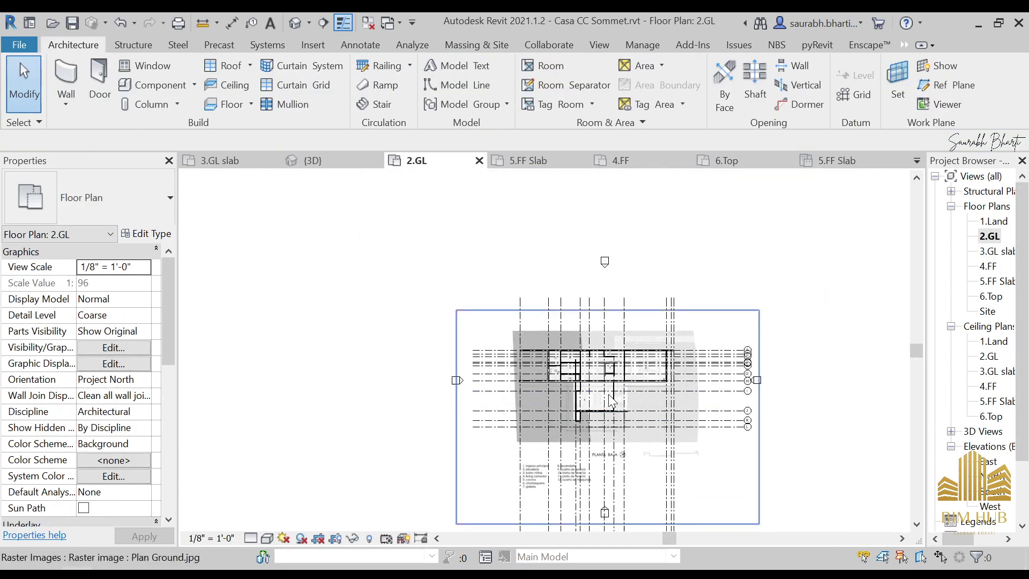
scroll(613, 399, up, 6)
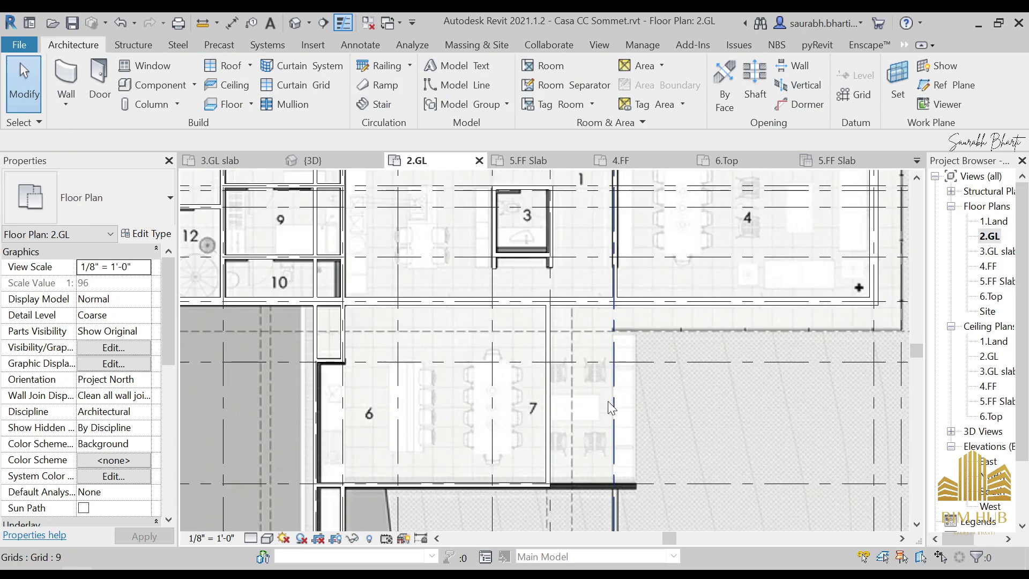
scroll(560, 467, up, 6)
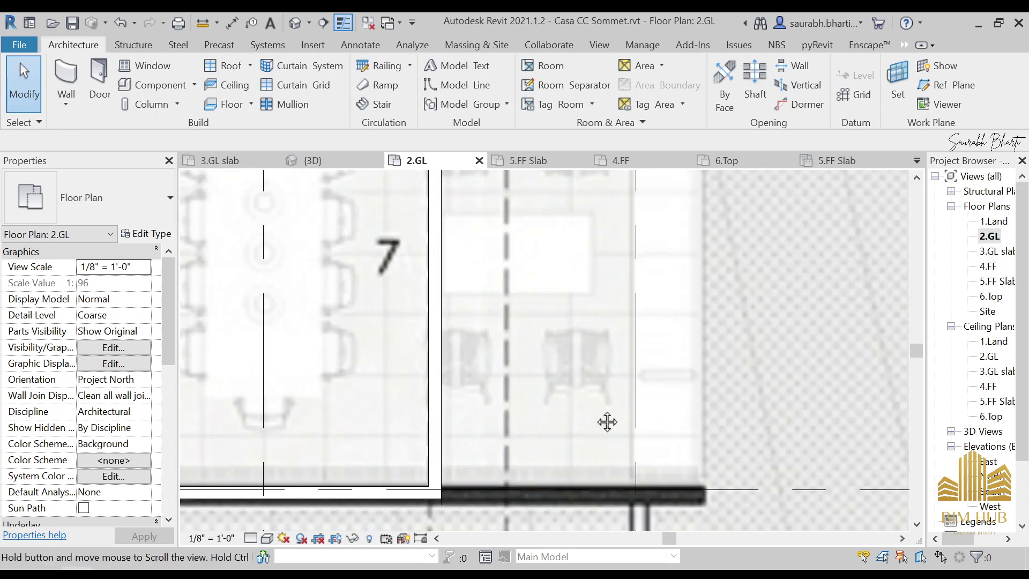
scroll(554, 378, down, 4)
click(493, 393)
scroll(634, 410, down, 1)
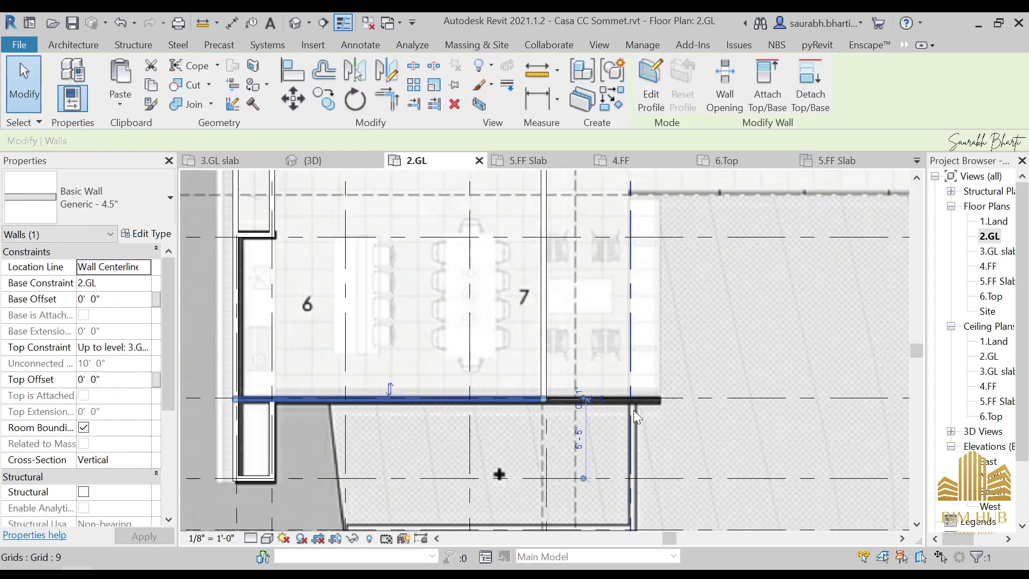
key(Escape)
scroll(613, 387, up, 1)
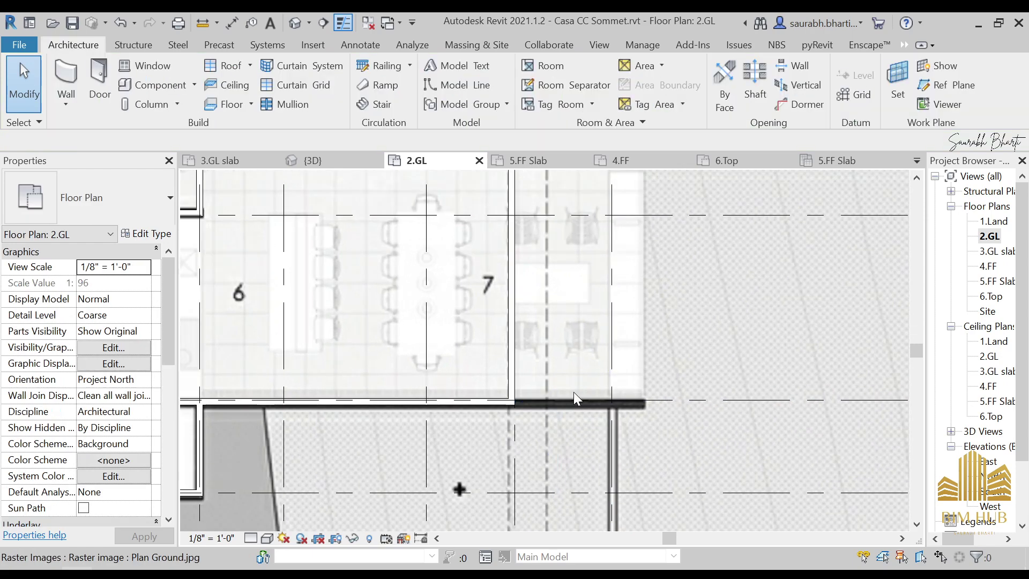
scroll(619, 239, down, 2)
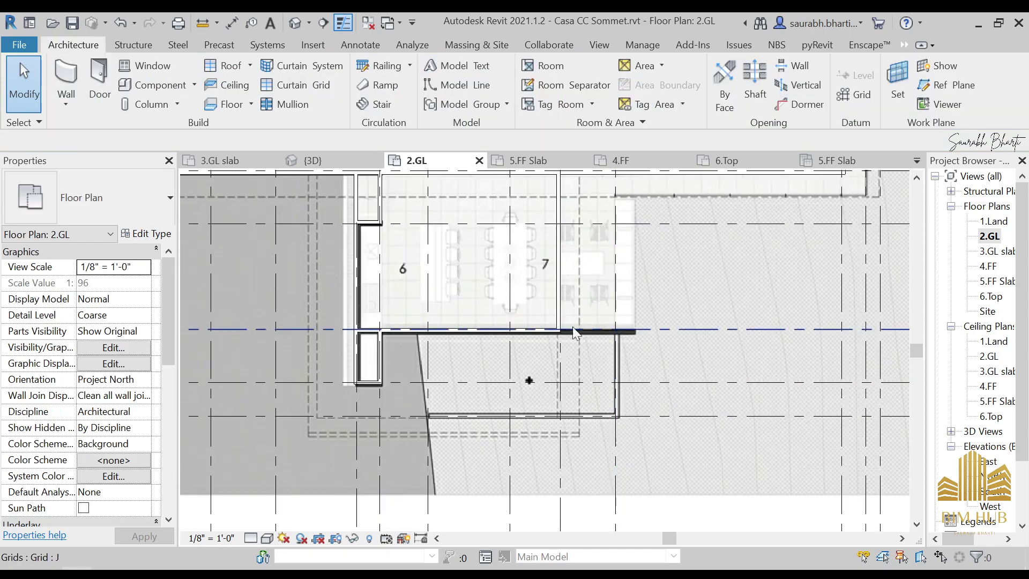
key(w)
key(a)
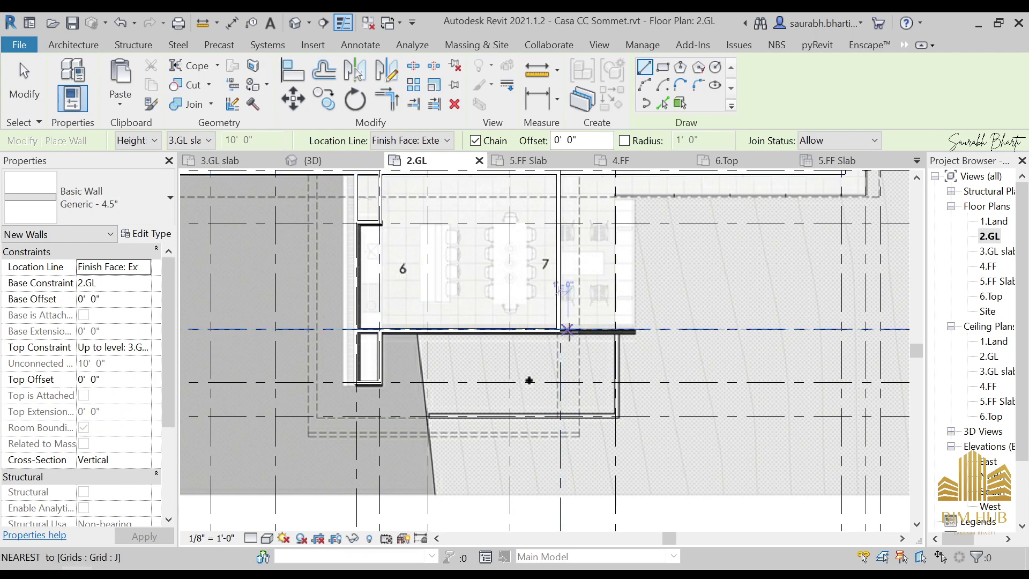
scroll(559, 331, up, 2)
click(556, 332)
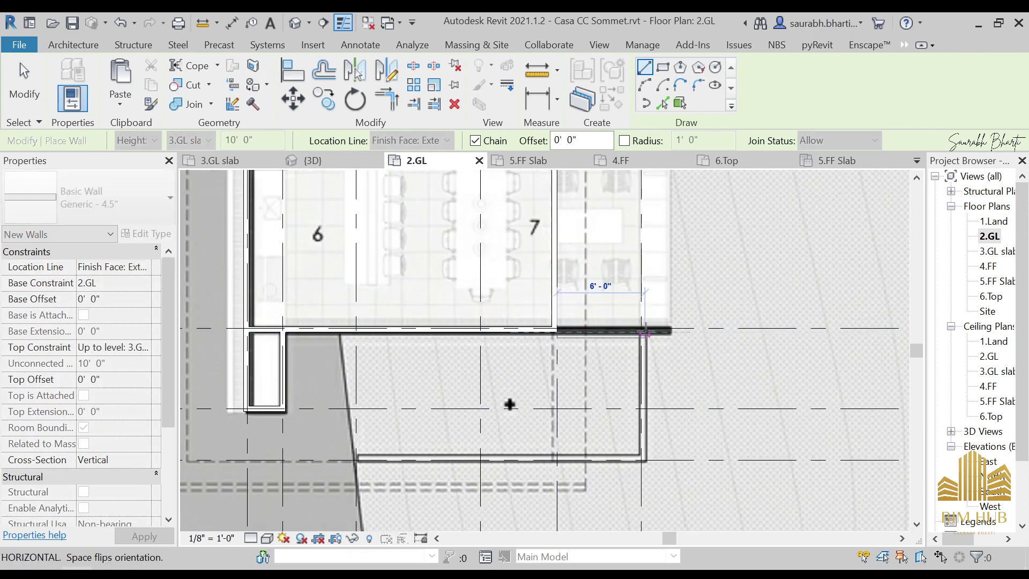
click(666, 333)
key(Escape)
Step: Flip the new wall's orientation so that it lies over the thick wall line in the traced plan
scroll(632, 333, up, 3)
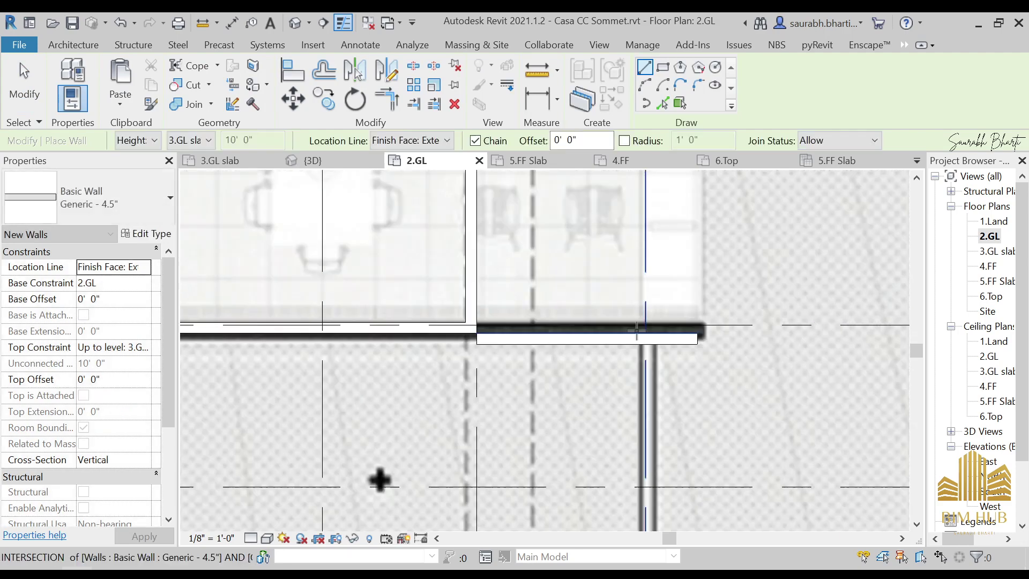
key(Escape)
click(631, 334)
key(Escape)
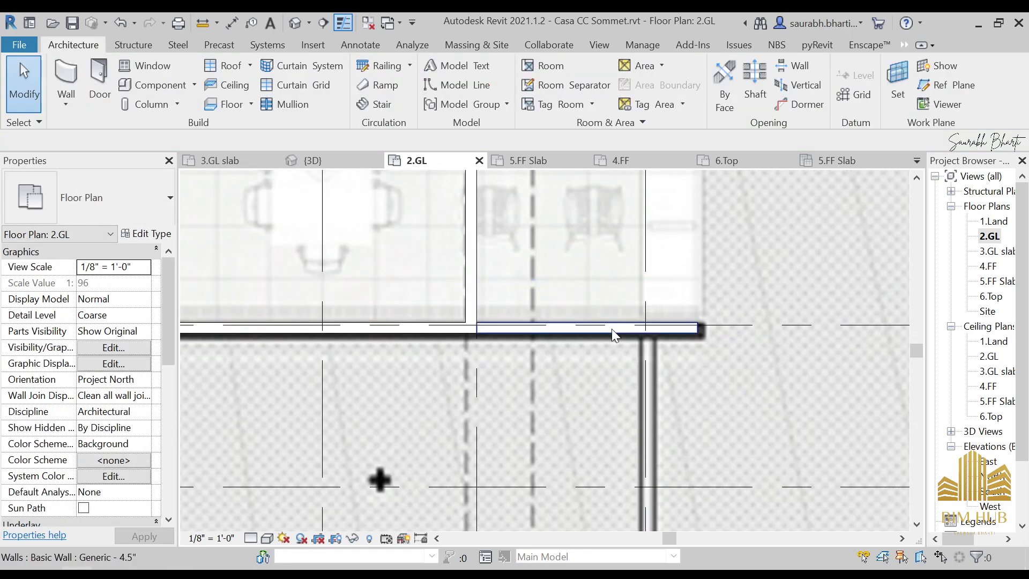
middle_drag(622, 325, 561, 347)
Step: Set the new wall's Top Offset to -7' 6" and inspect it in the 3D view
click(535, 352)
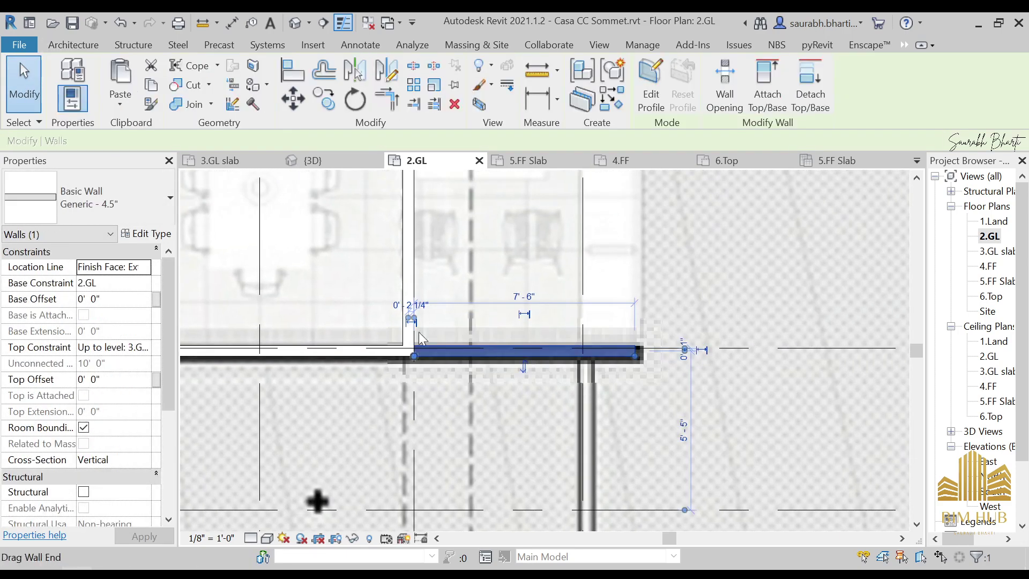
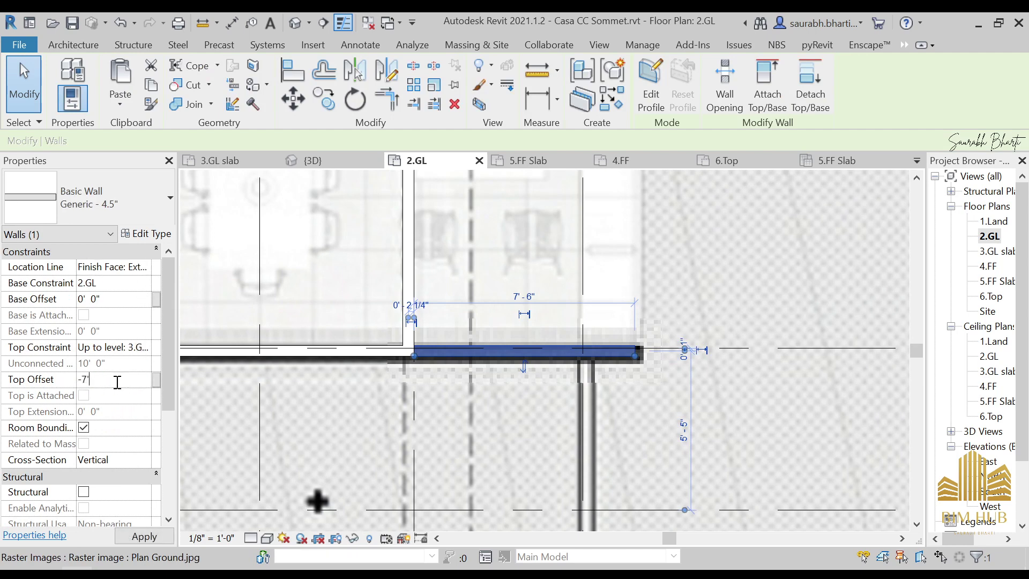
key(Return)
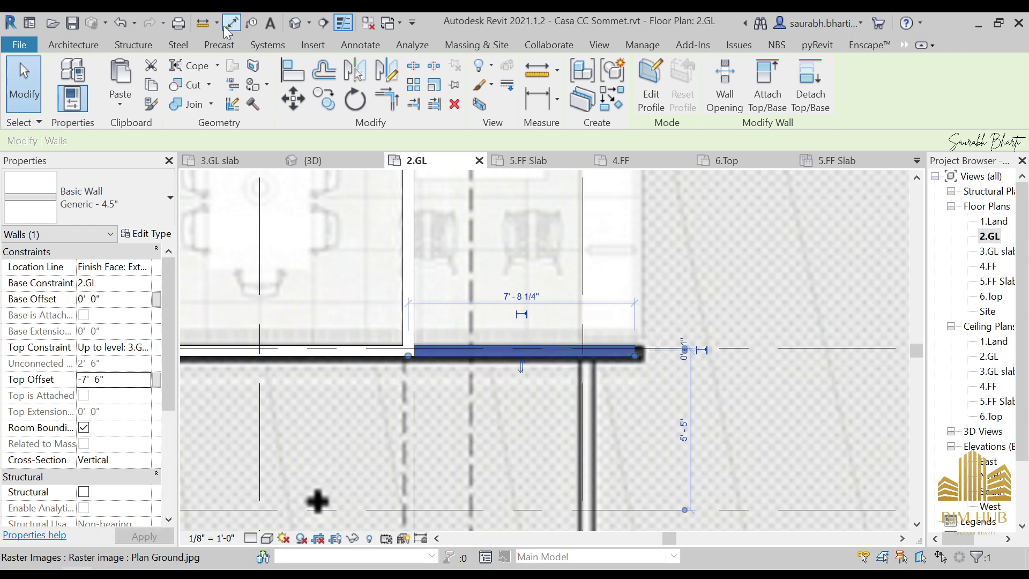
click(291, 27)
scroll(453, 273, down, 3)
shift+middle_drag(464, 365, 424, 439)
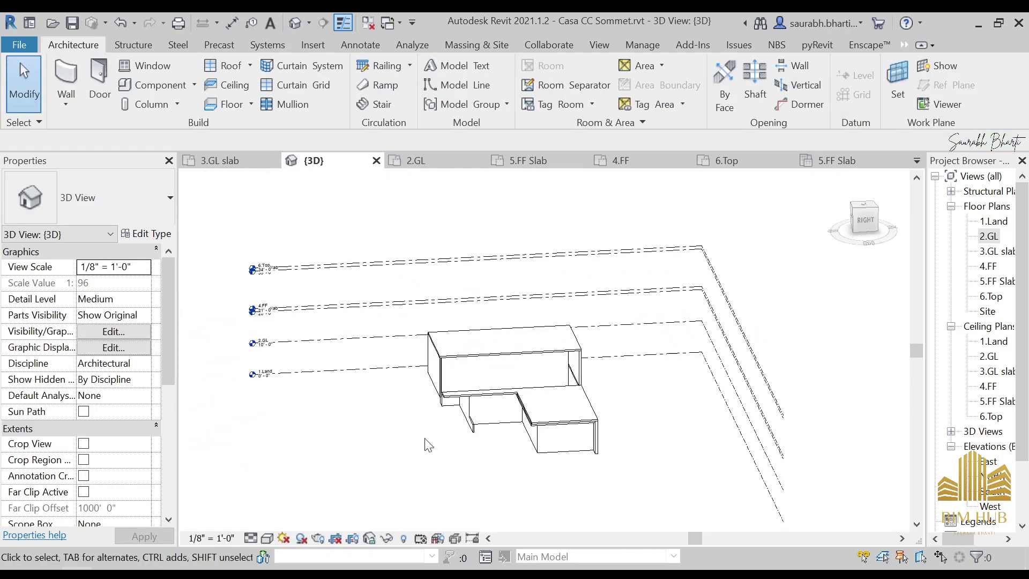
scroll(429, 423, up, 3)
scroll(429, 400, up, 2)
shift+middle_drag(431, 403, 905, 357)
Step: Compare the terrace area beside rooms 6 and 7 in the 2.GL plan with the ground-level walls in the 3D view
click(991, 239)
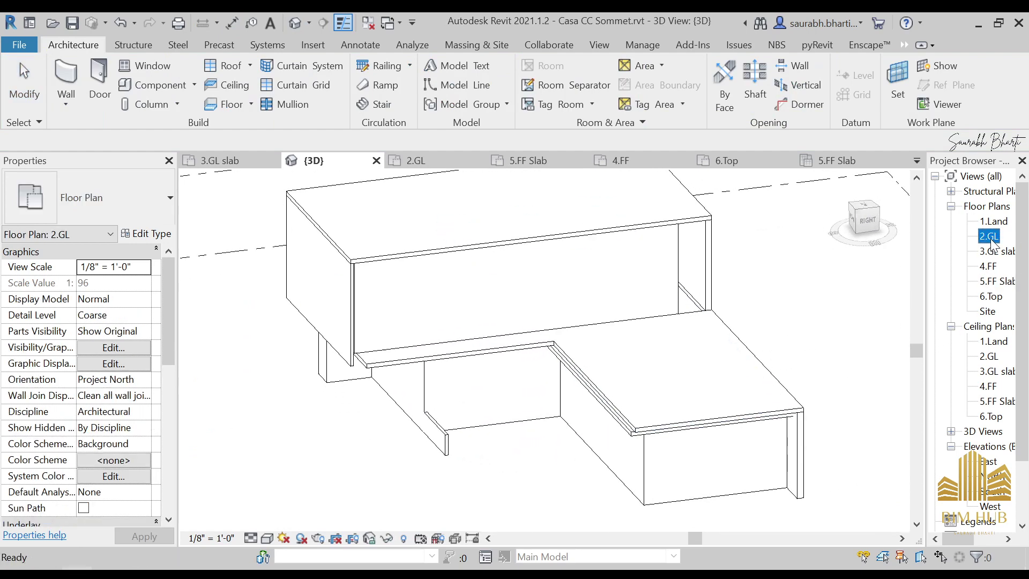
click(435, 453)
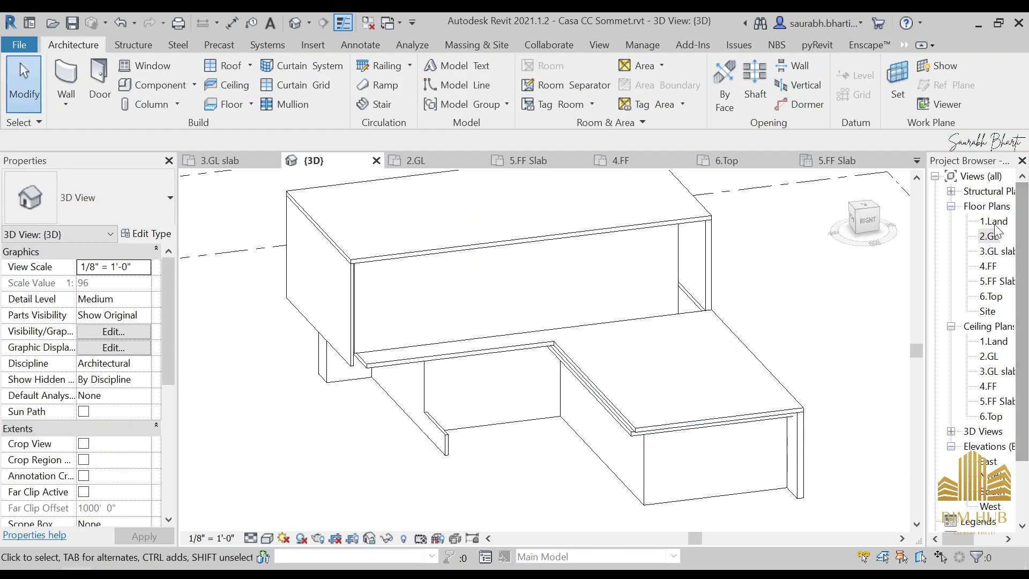
double_click(989, 238)
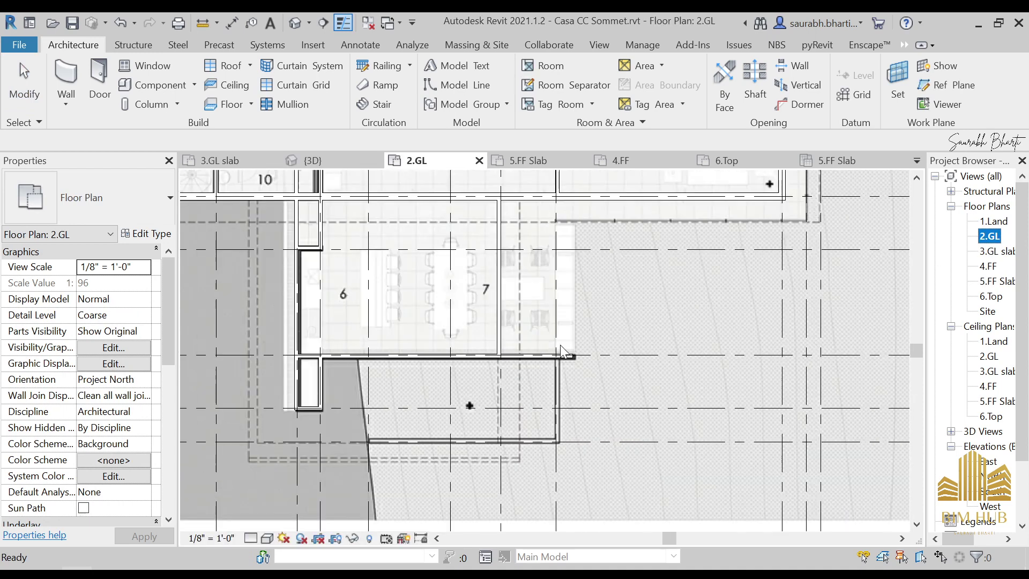
scroll(552, 364, up, 3)
scroll(551, 316, down, 2)
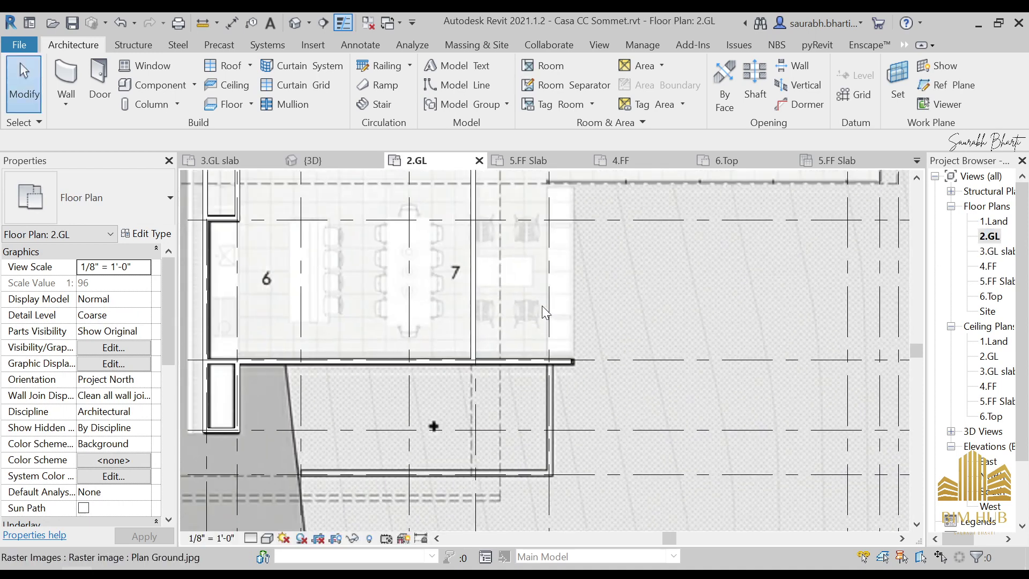
scroll(674, 306, down, 2)
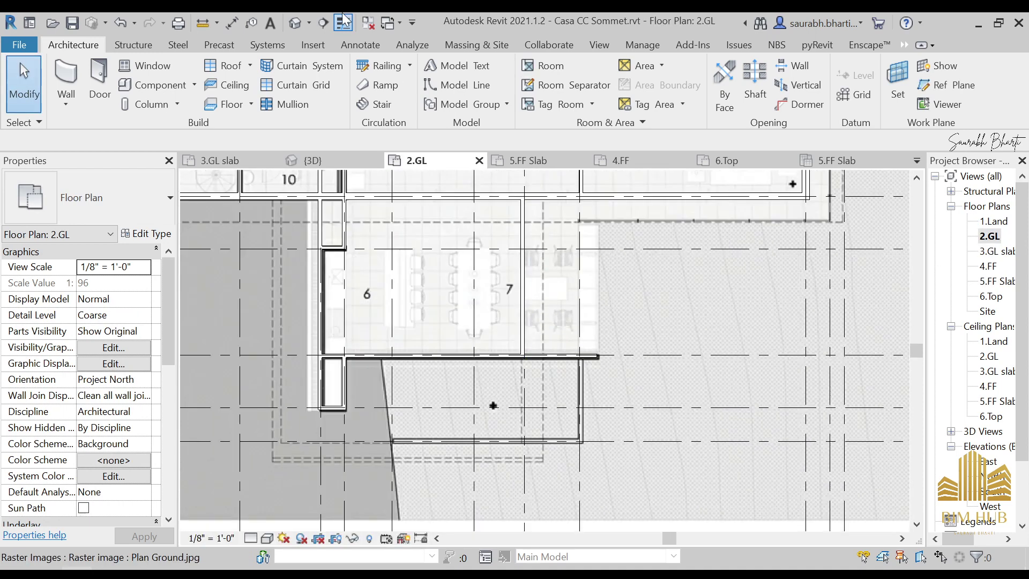
click(296, 23)
shift+middle_drag(436, 264, 635, 356)
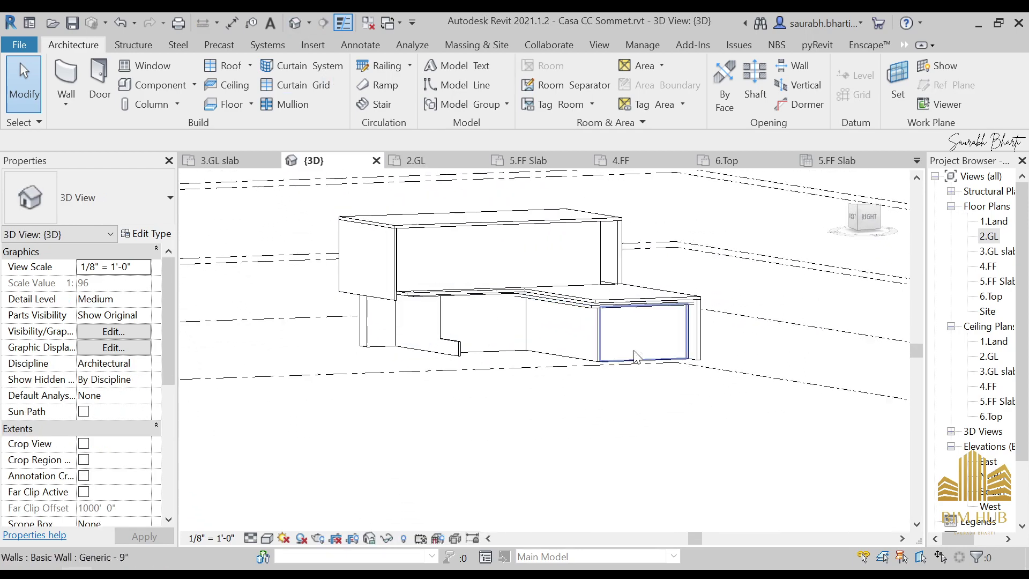
Step: In the 2.GL plan, create a rectangular Generic - 6" floor from room 11's upper outer corner to grid L at the terrace's outer edge
double_click(993, 221)
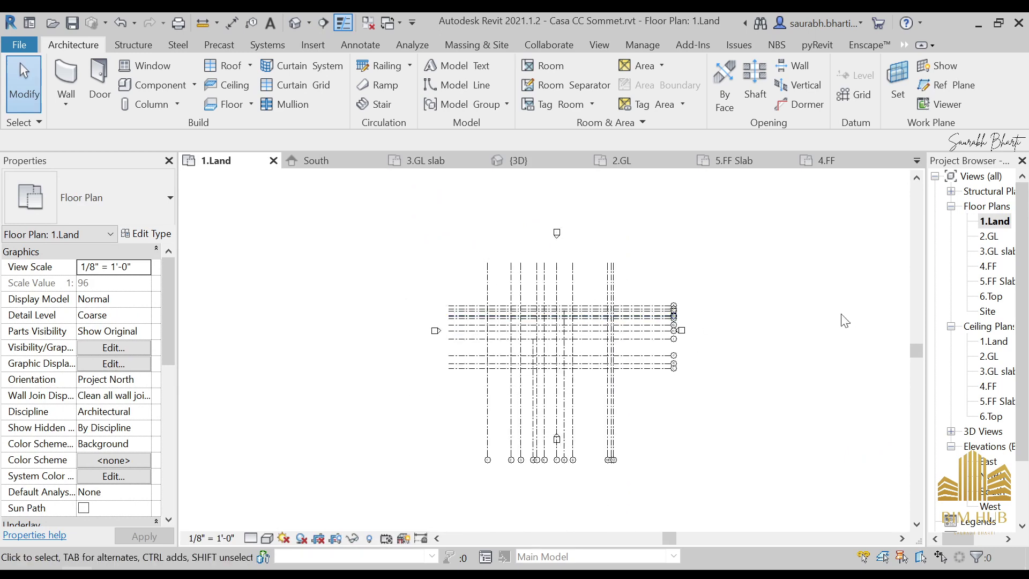
click(990, 238)
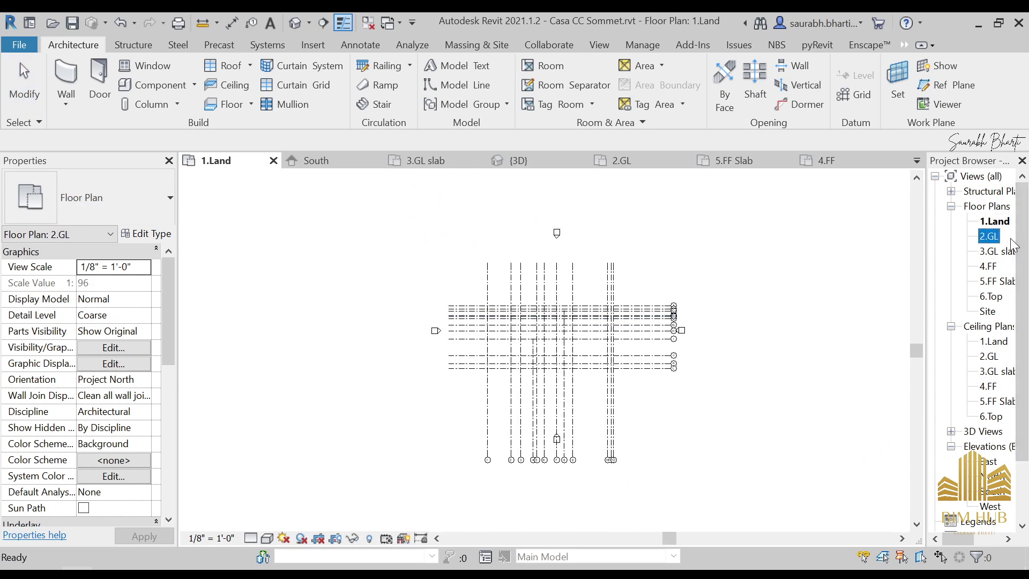
double_click(997, 237)
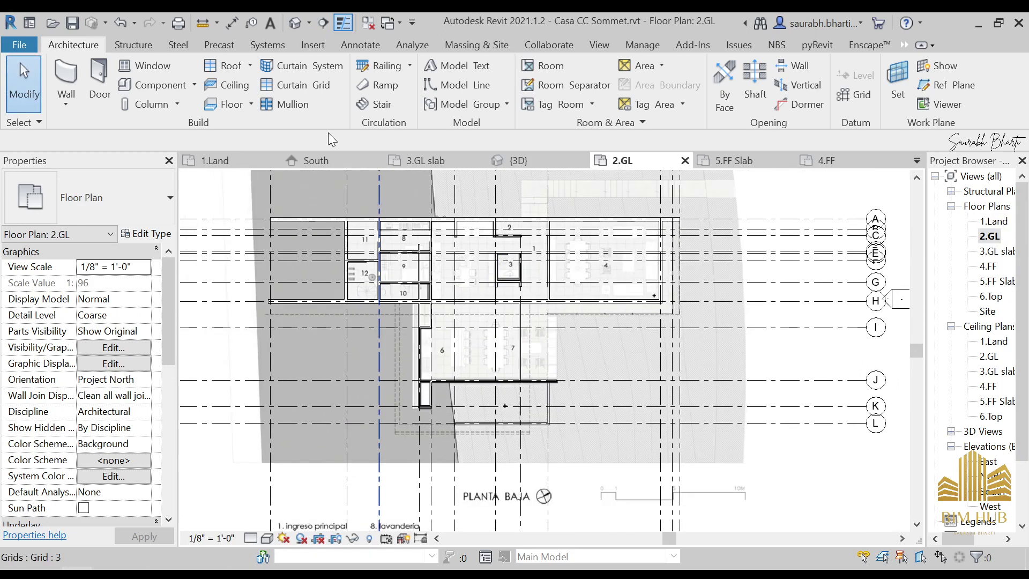
click(231, 105)
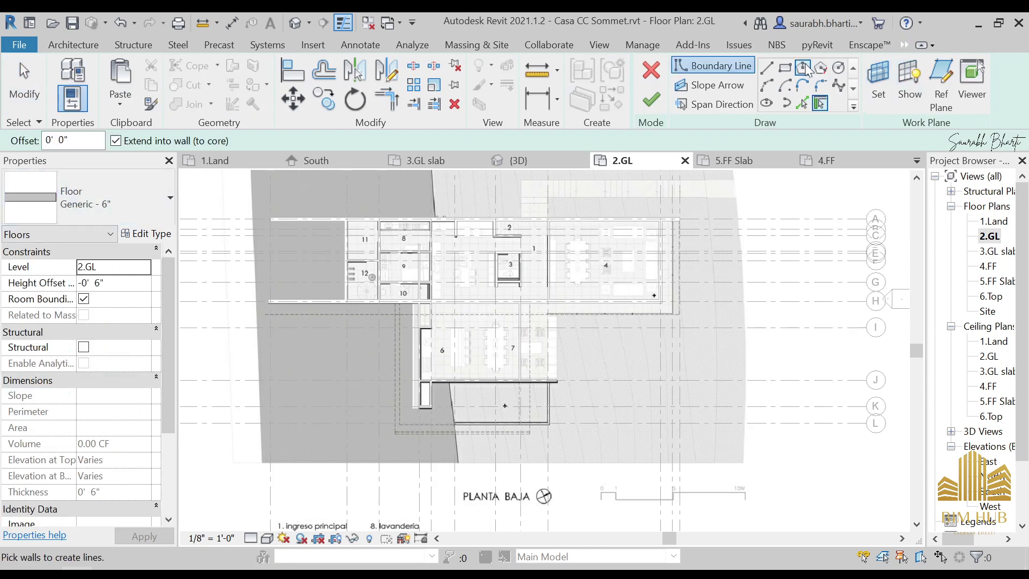
click(785, 67)
scroll(534, 253, up, 1)
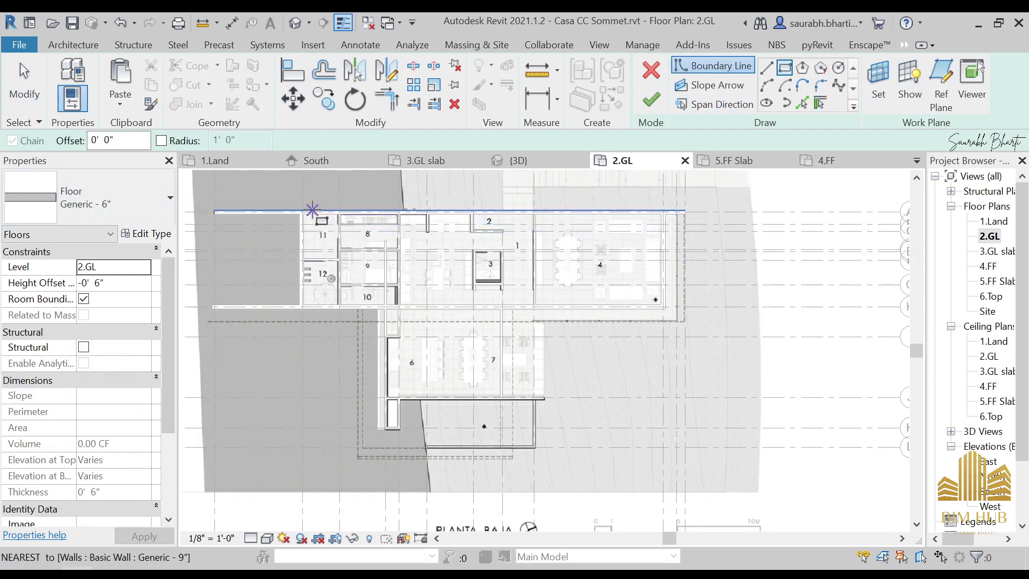
click(303, 214)
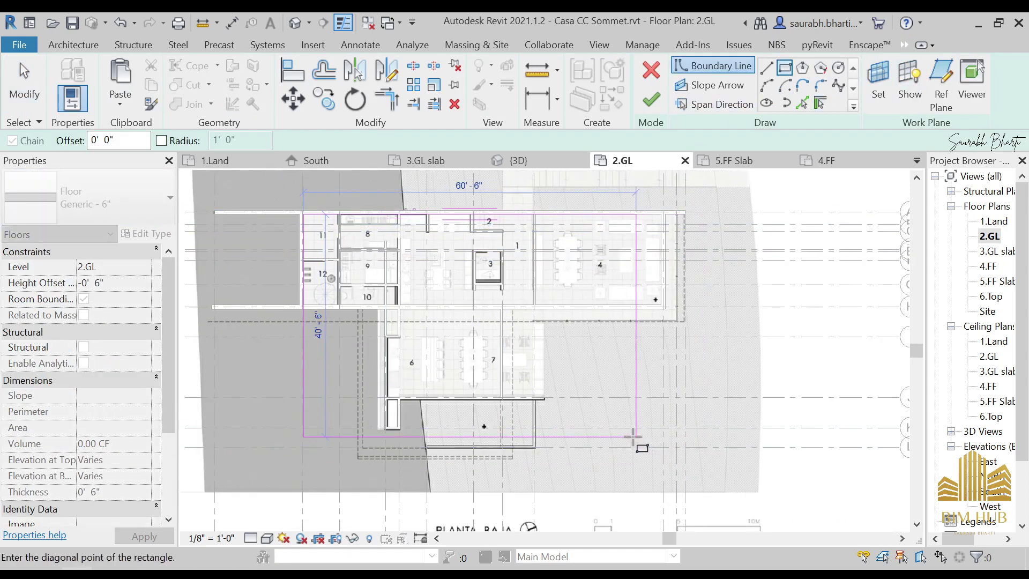
scroll(663, 427, up, 2)
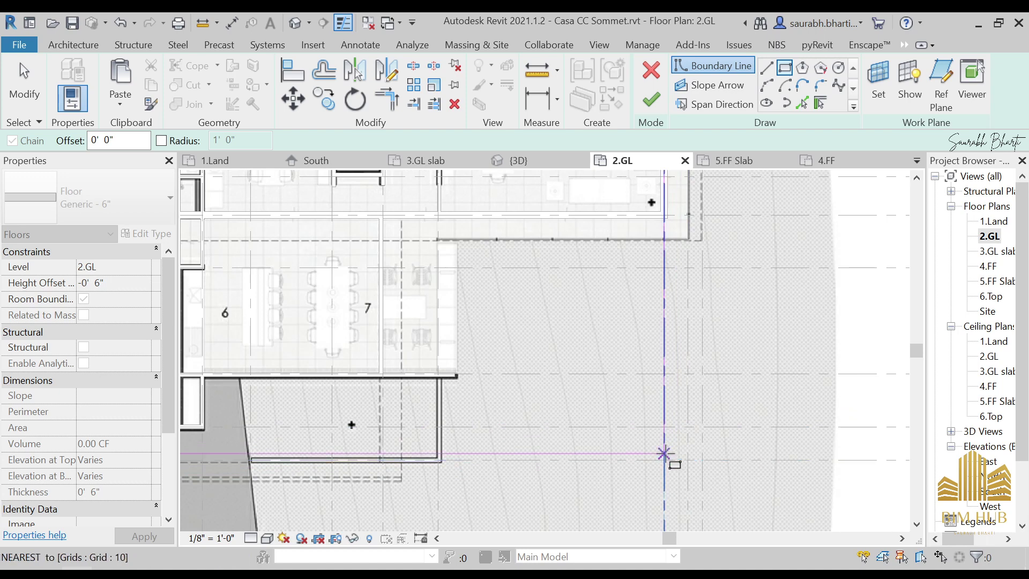
click(688, 460)
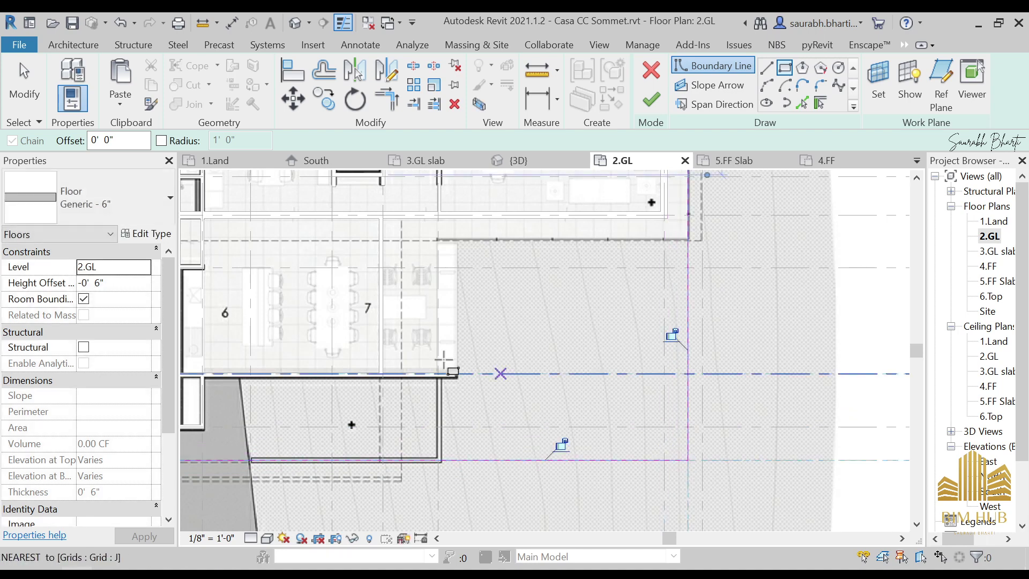
click(651, 99)
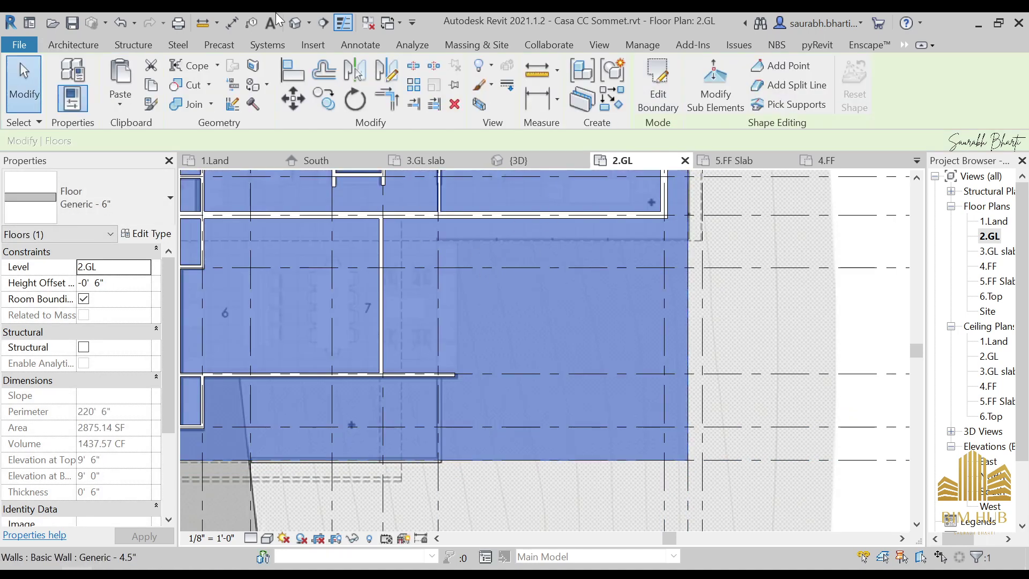
Step: Inspect the new ground slab in 3D and examine the ground-floor slab edge and low planter wall in Side Day.jpg and Side 3.jpg
click(293, 21)
shift+middle_drag(576, 462, 680, 417)
scroll(520, 369, up, 5)
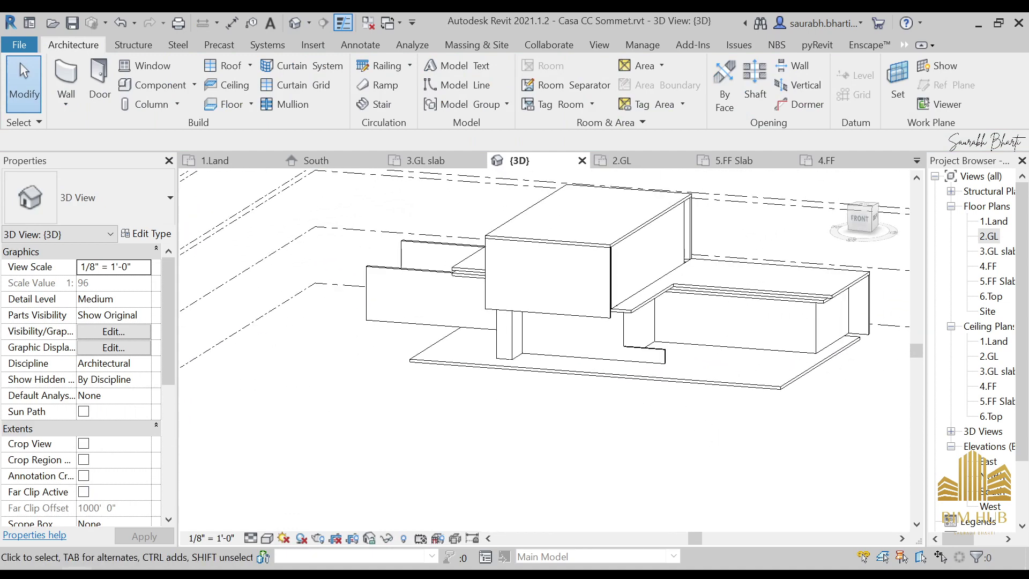
mouse_move(159, 566)
click(272, 476)
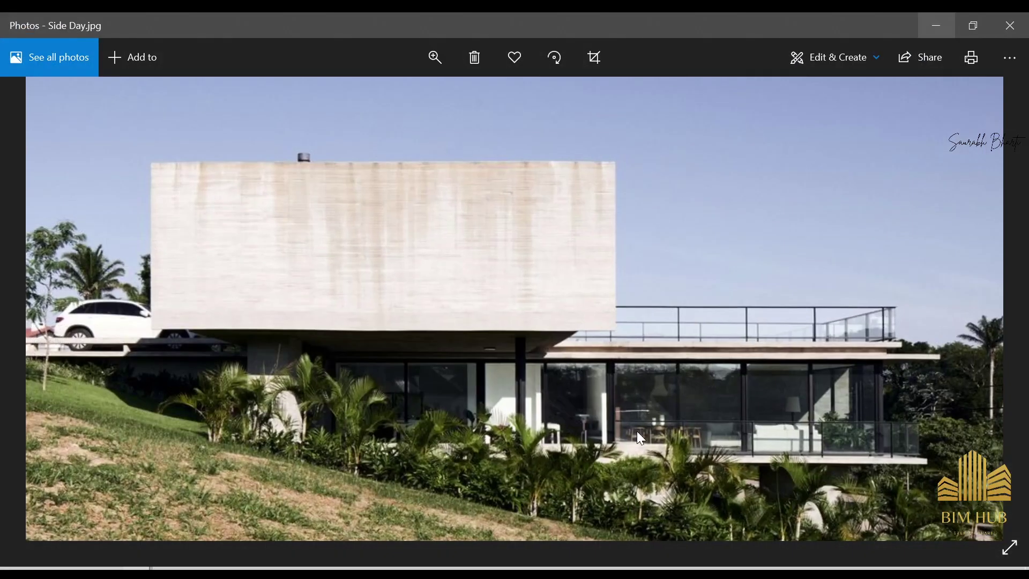
key(Right)
key(Right)
key(Left)
key(Left)
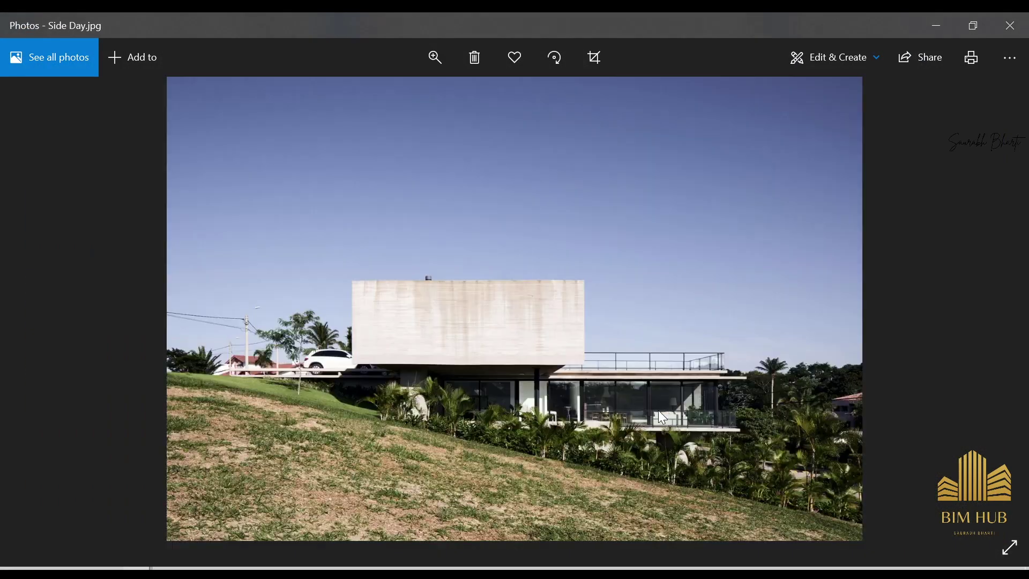
key(Left)
key(Right)
key(Left)
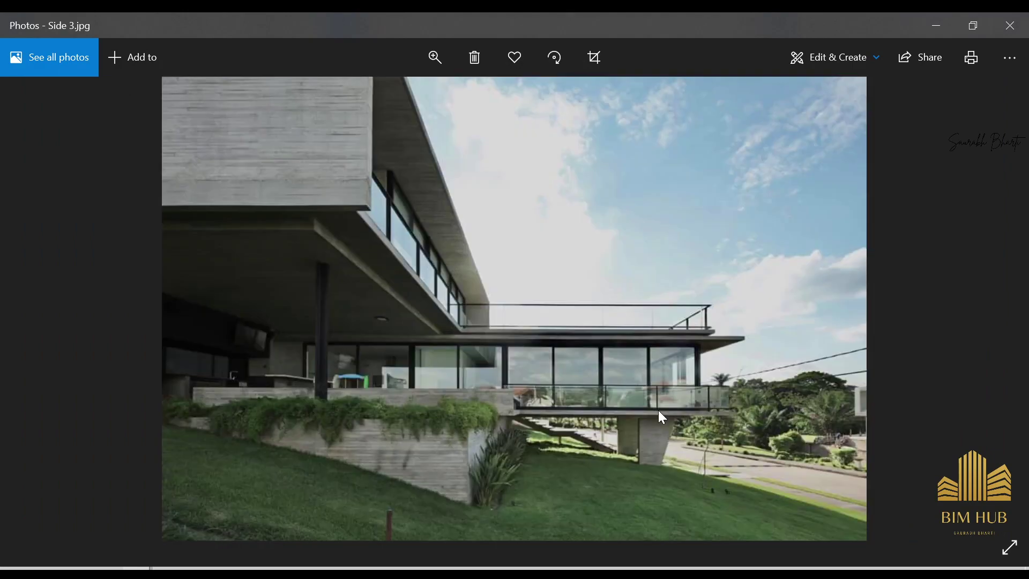
click(939, 25)
Step: Orient the 3D view to the top to examine the ground slab's outline against the upper floors
click(704, 390)
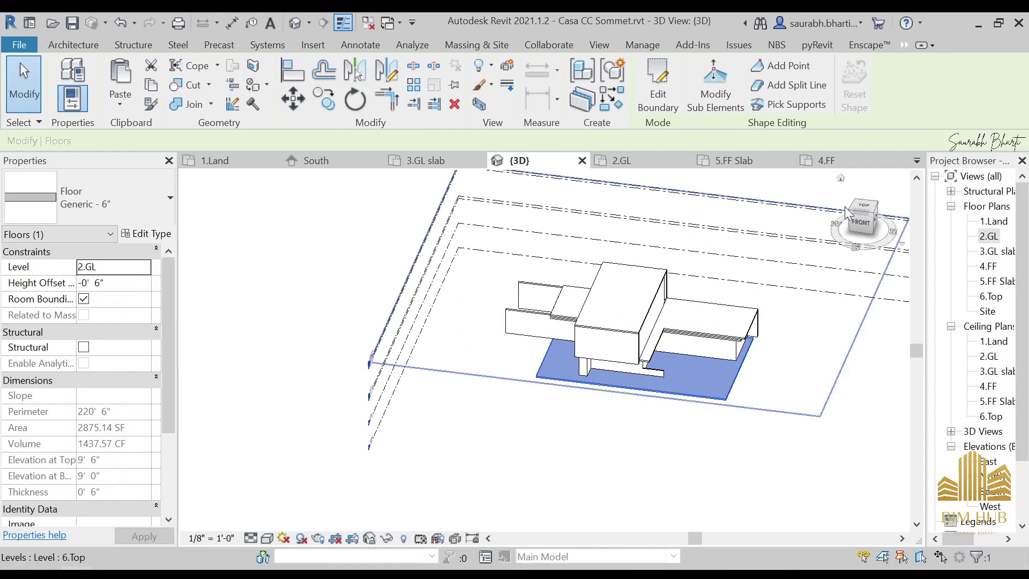
click(862, 207)
key(Escape)
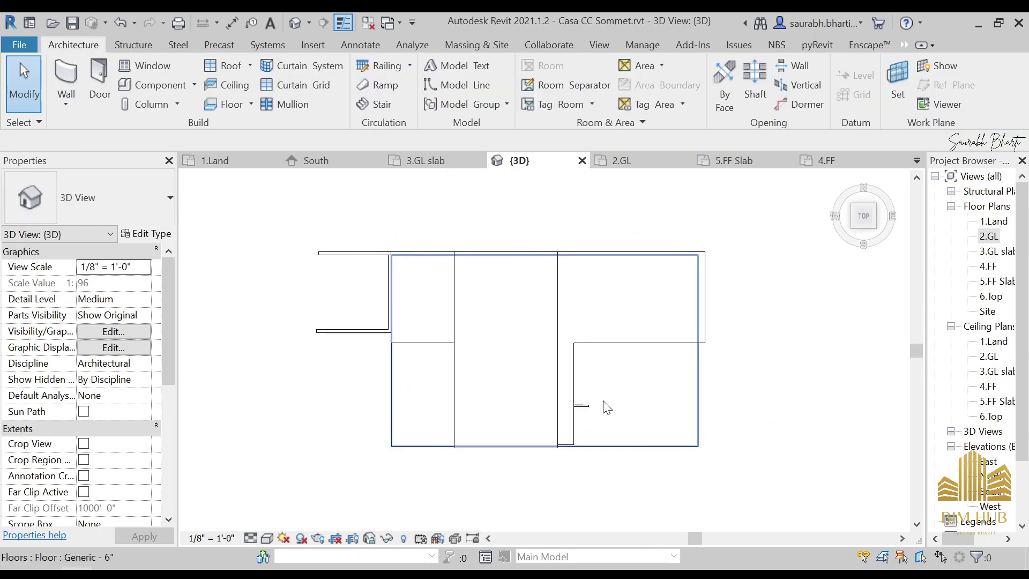
Step: Draw a Generic - 4.5" wall about 13' 9" from the low wall's free end to room 7's edge and set its top offset to -7'6"
scroll(592, 372, up, 1)
key(w)
key(a)
scroll(586, 402, up, 5)
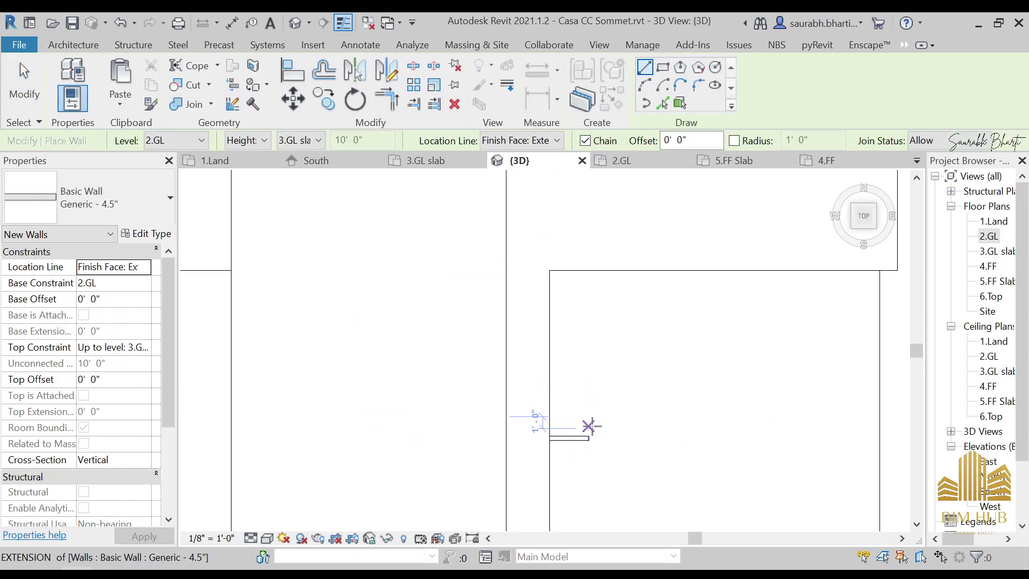
click(590, 435)
click(590, 270)
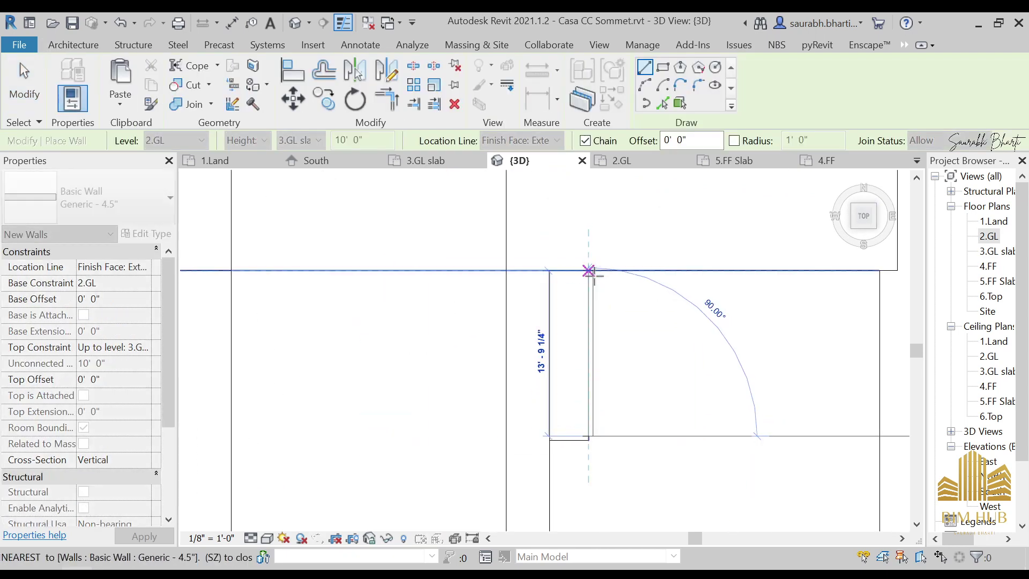
key(Escape)
key(Escape)
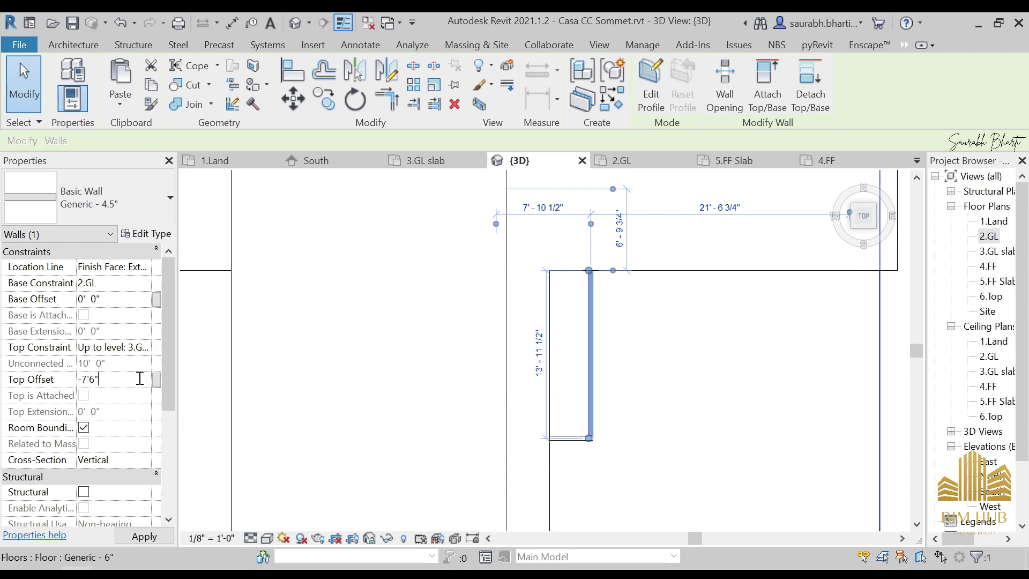
click(474, 227)
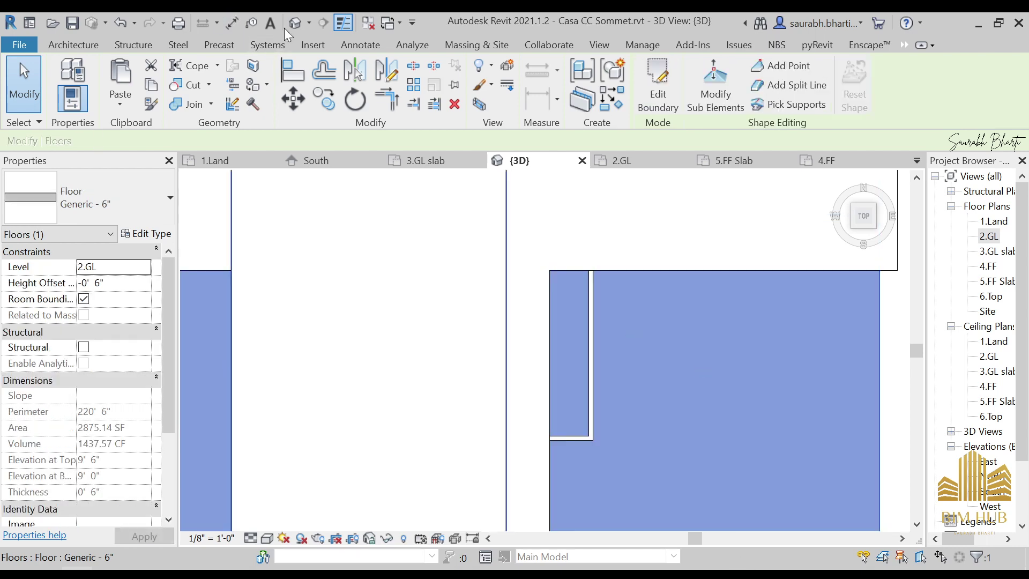
Step: Inspect the low wall extension and ground slab in 3D, checking the terrace's outer edge in the 2.GL plan
click(404, 258)
shift+middle_drag(404, 259, 507, 156)
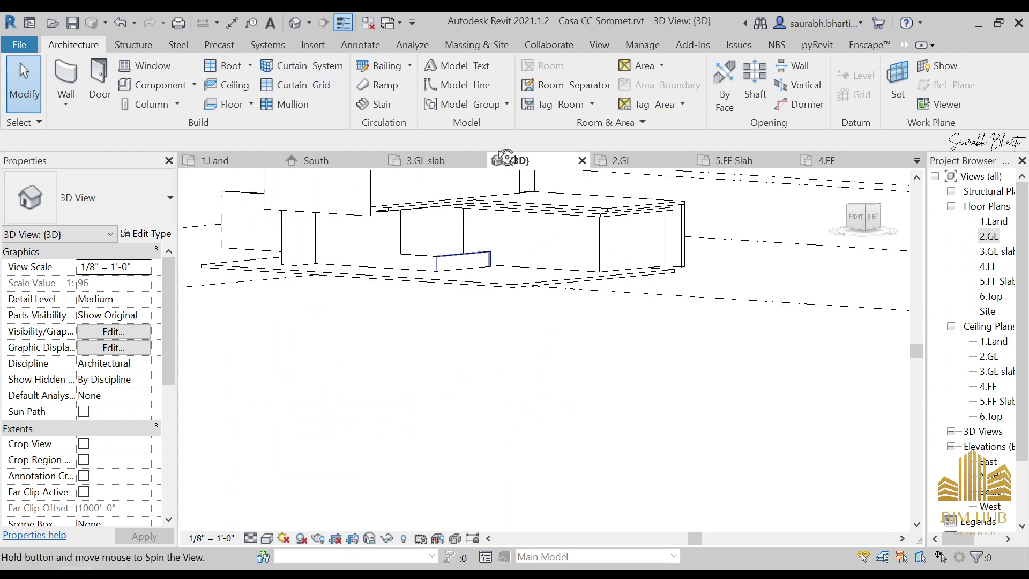
middle_click(506, 158)
scroll(478, 244, down, 1)
middle_drag(551, 422, 381, 295)
scroll(381, 295, down, 3)
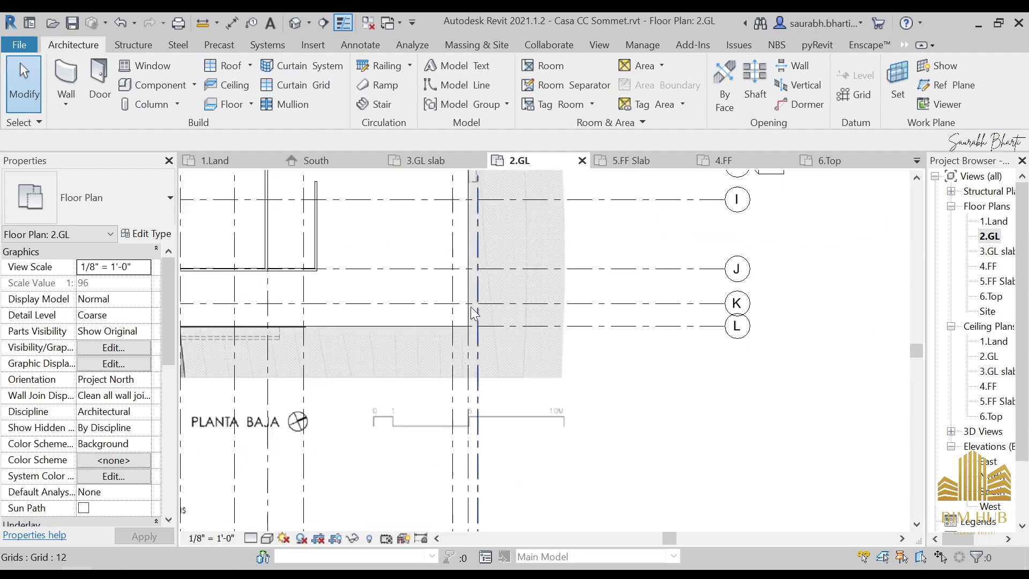
click(296, 23)
shift+middle_drag(565, 459, 539, 498)
Step: Switch to Photos and examine the ground-floor slab's extent in Side Day.jpg, side LEft.jpg, side 2.jpg and side.jpg
mouse_move(365, 469)
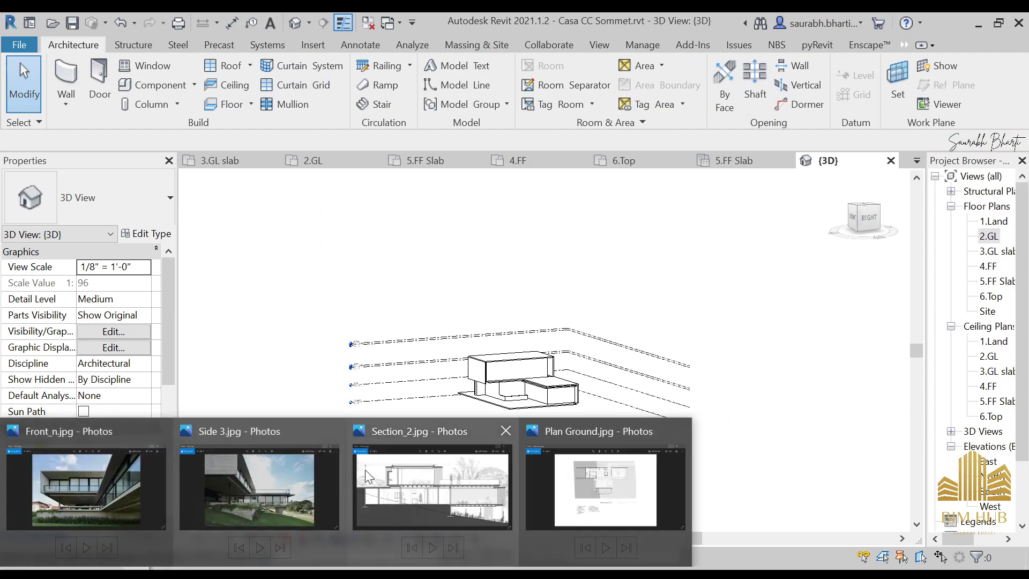
click(243, 491)
key(Right)
key(Right)
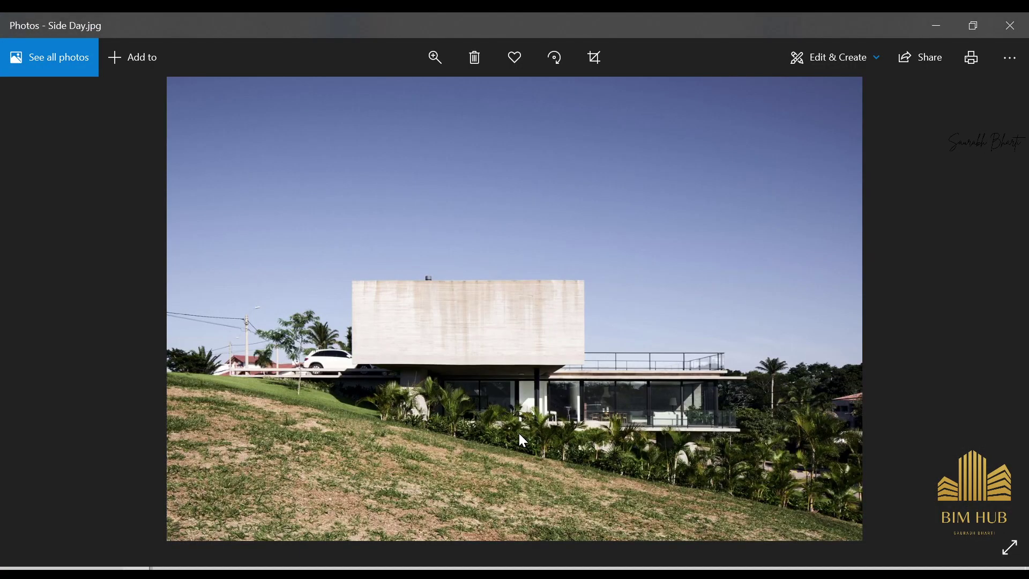
key(Left)
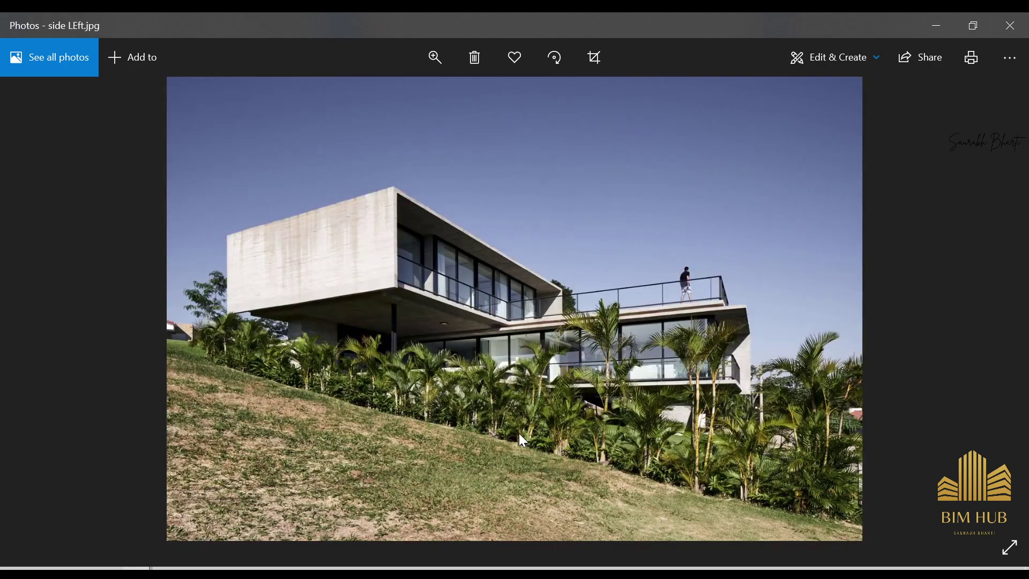
key(Right)
key(Left)
key(Left)
key(Left)
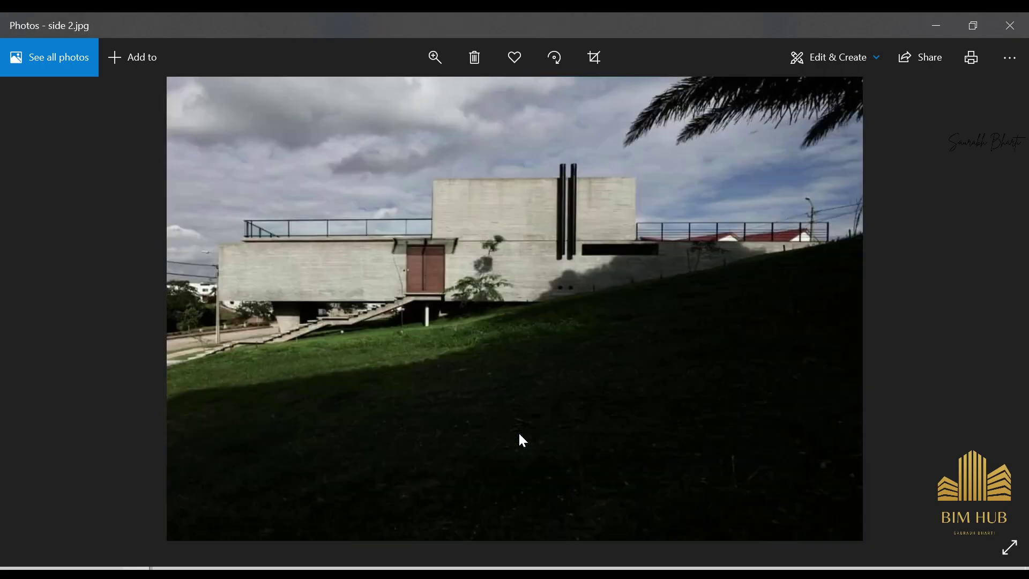
key(Right)
key(Right)
key(Right)
key(Right)
key(Right)
key(Right)
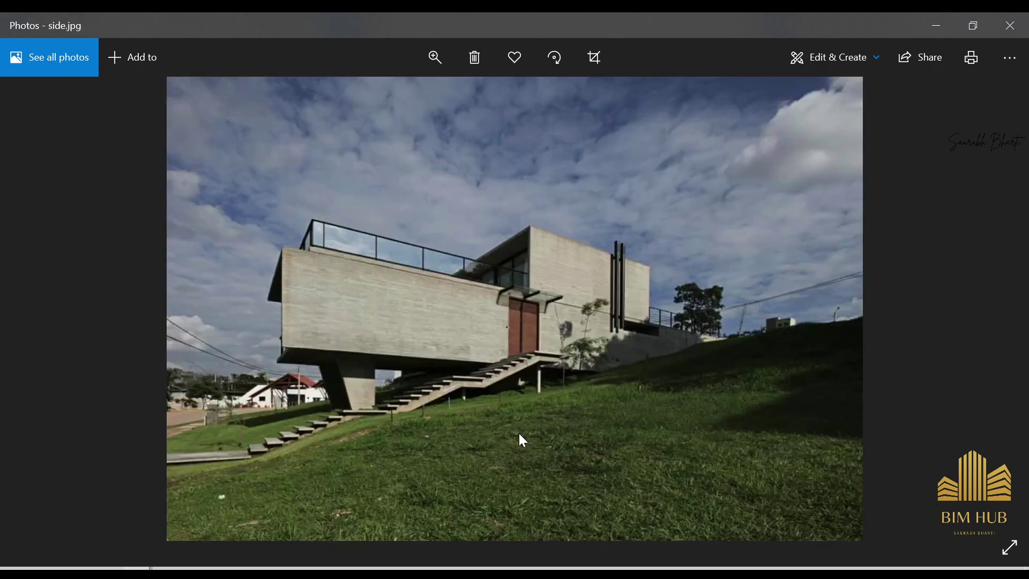
Step: Examine the terrace slab edge and planter wall in Side 3.jpg and Front_n.jpg, and return to the Revit model
key(Left)
key(Left)
key(Left)
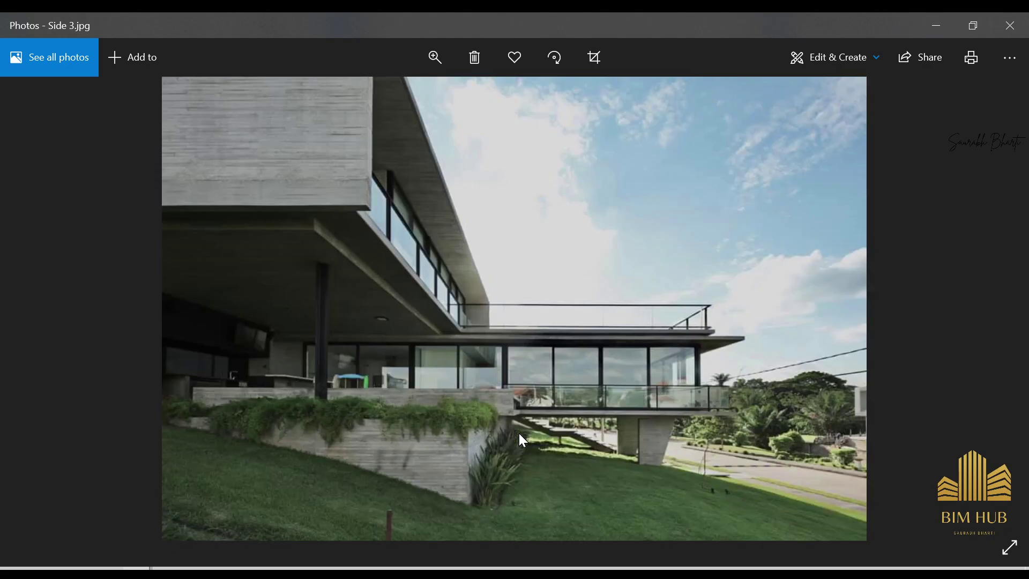
key(Left)
key(Right)
key(Left)
key(Left)
key(Left)
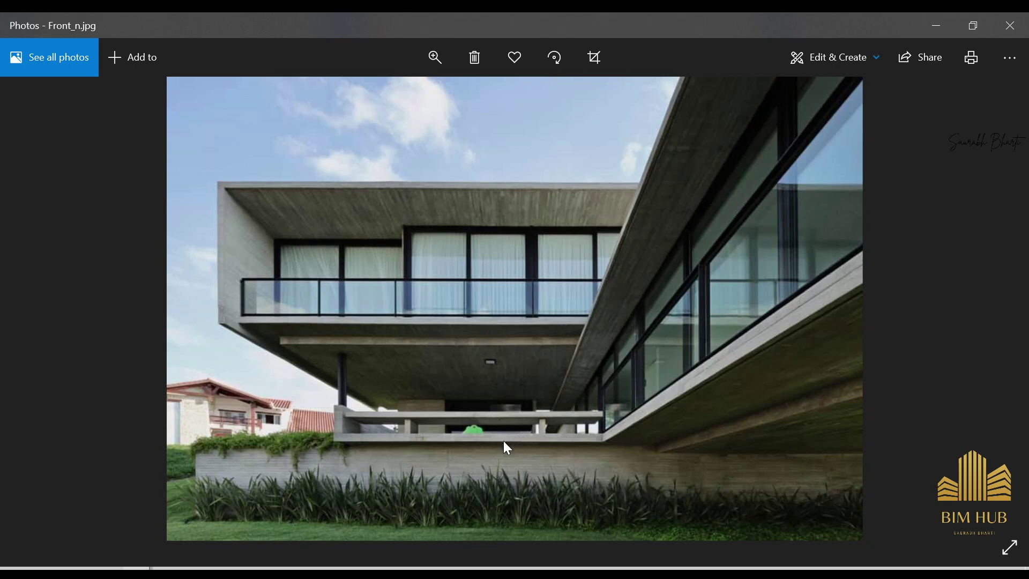
click(936, 25)
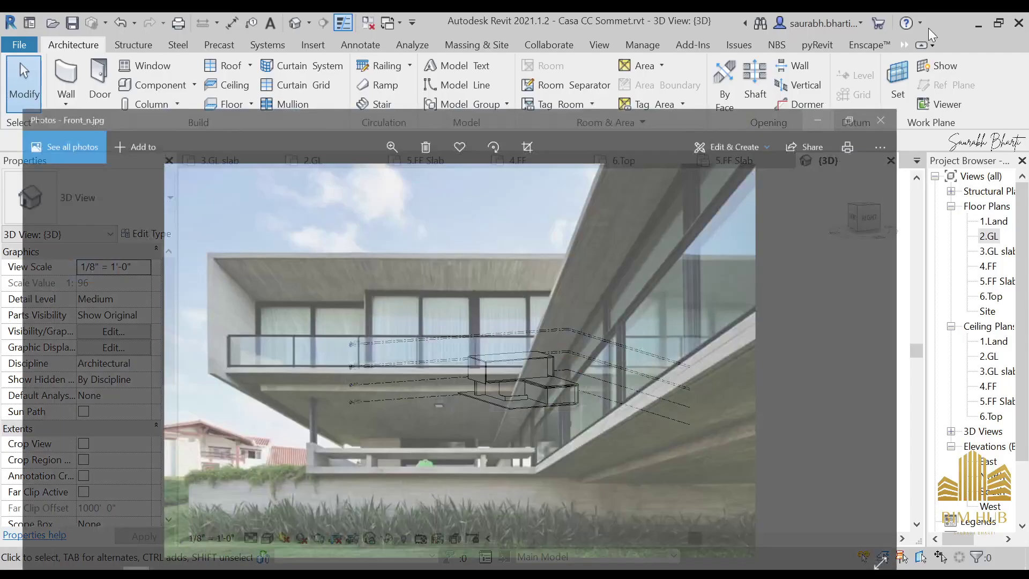
Step: Edit the ground slab's boundary from the top and pick new lines along the low wall's outer face and the adjoining building edge
shift+middle_drag(530, 471, 568, 498)
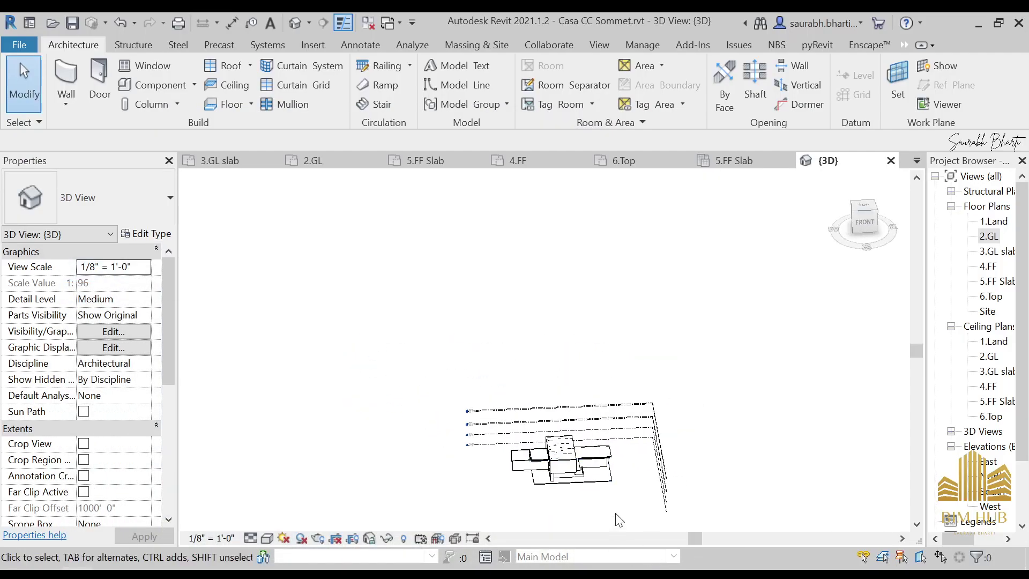
click(570, 476)
click(863, 209)
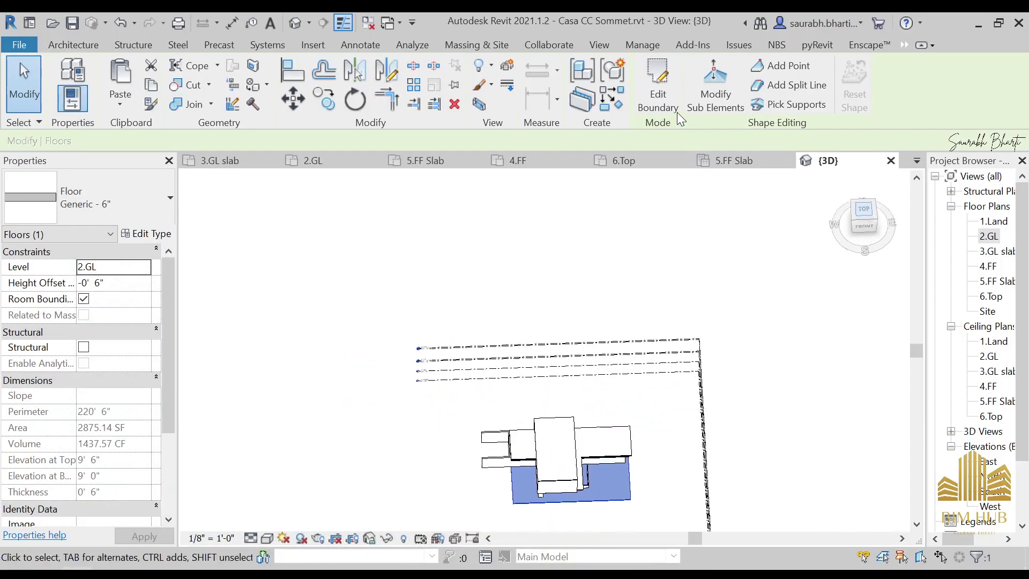
click(658, 85)
click(774, 74)
scroll(650, 372, up, 5)
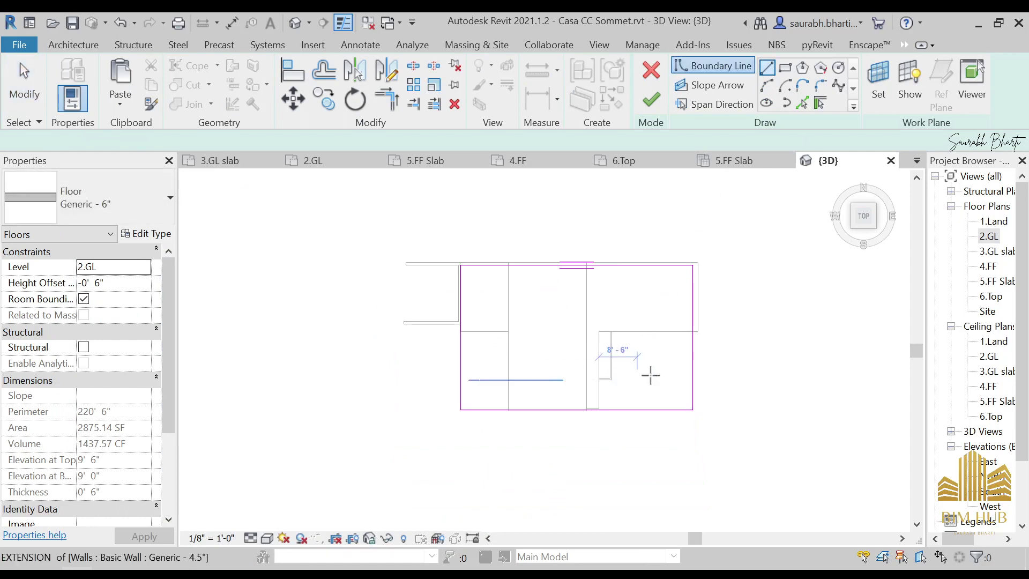
click(804, 102)
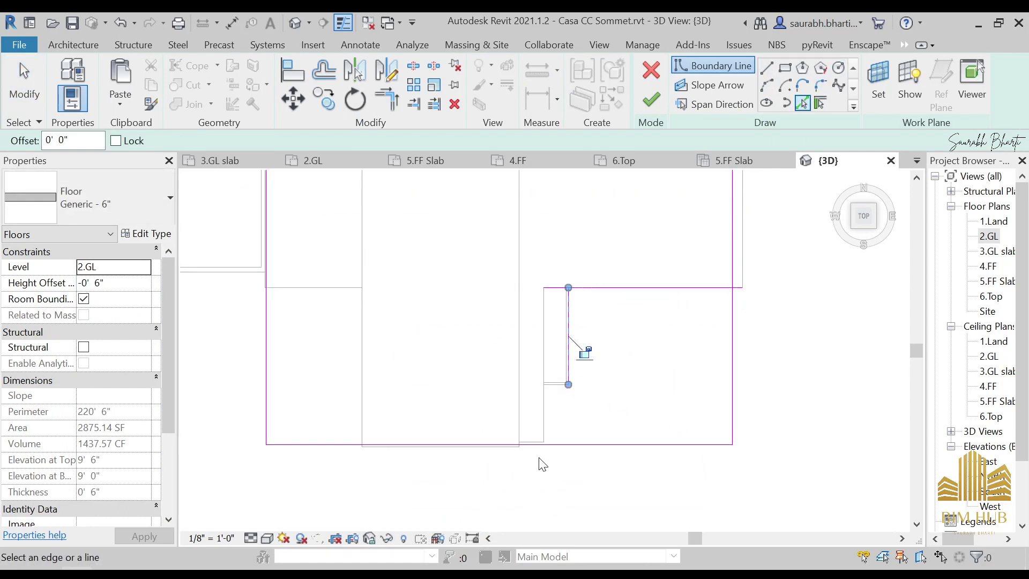
Step: Trim the slab boundary to the lines along the low wall and adjoining building edge, cutting away the outer corner
key(Escape)
key(t)
key(r)
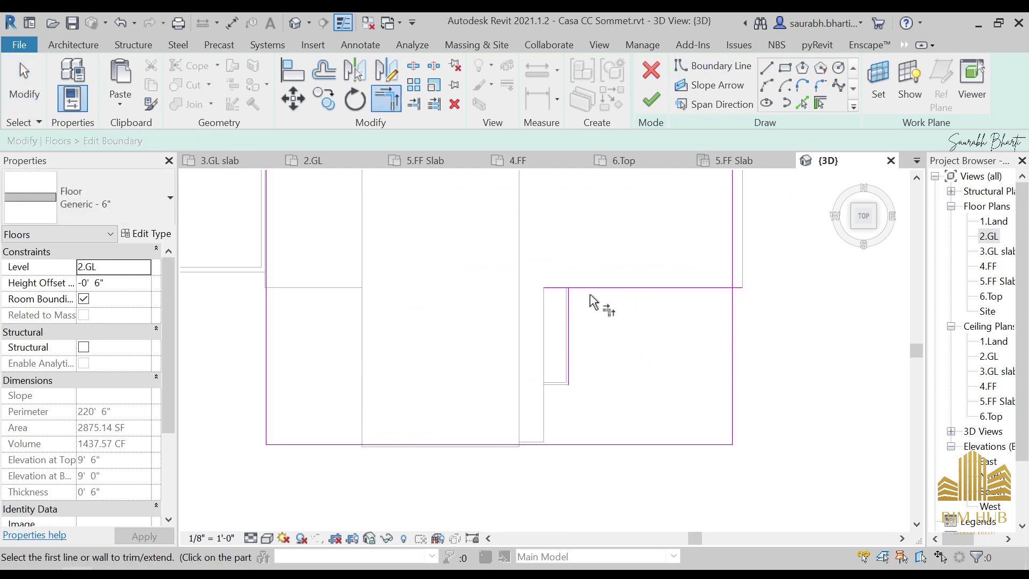
click(554, 444)
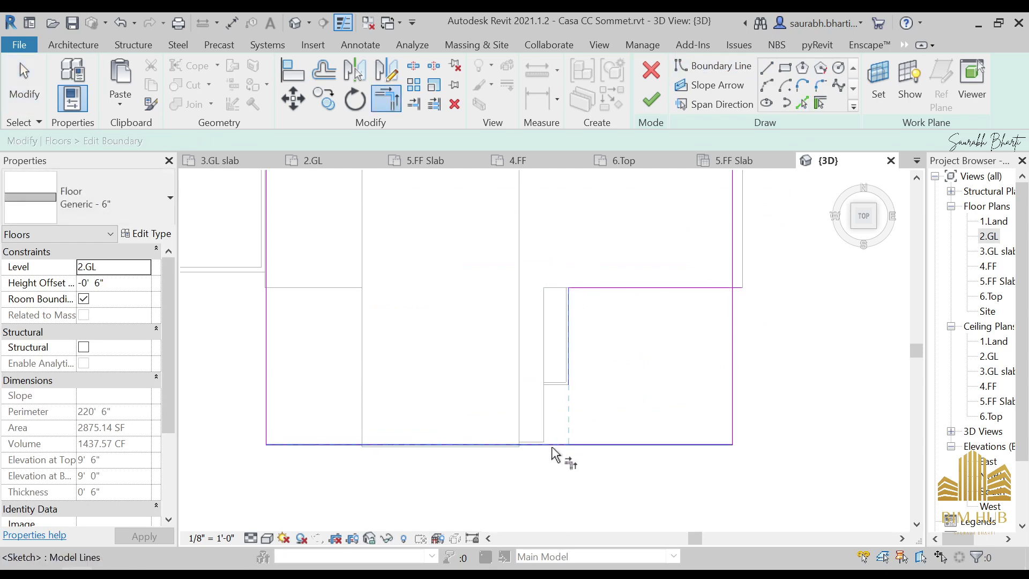
click(717, 288)
click(733, 272)
scroll(673, 364, down, 3)
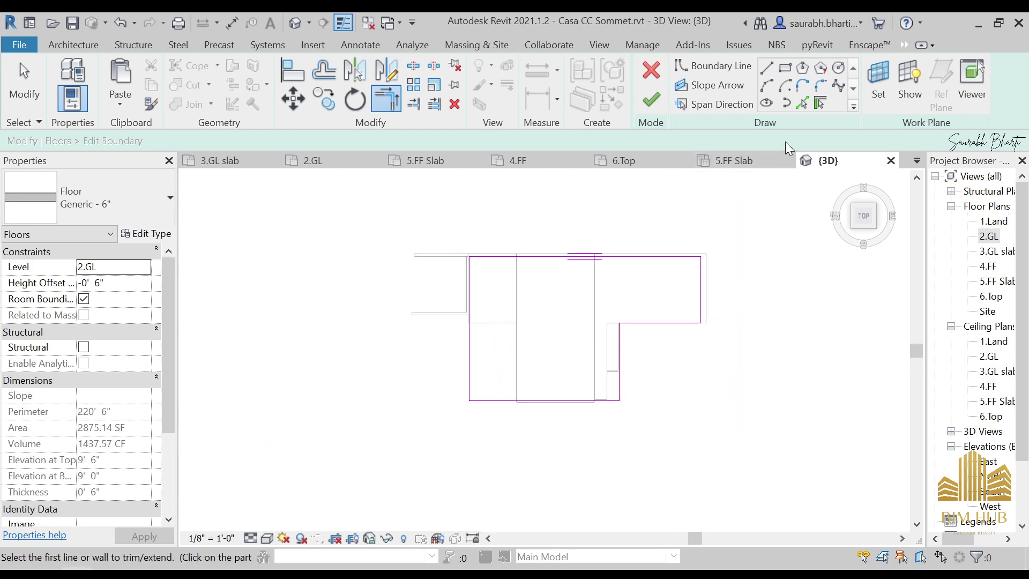
Step: Pick boundary lines along the two building edges enclosing the slab corner opposite the low wall
click(802, 102)
click(490, 323)
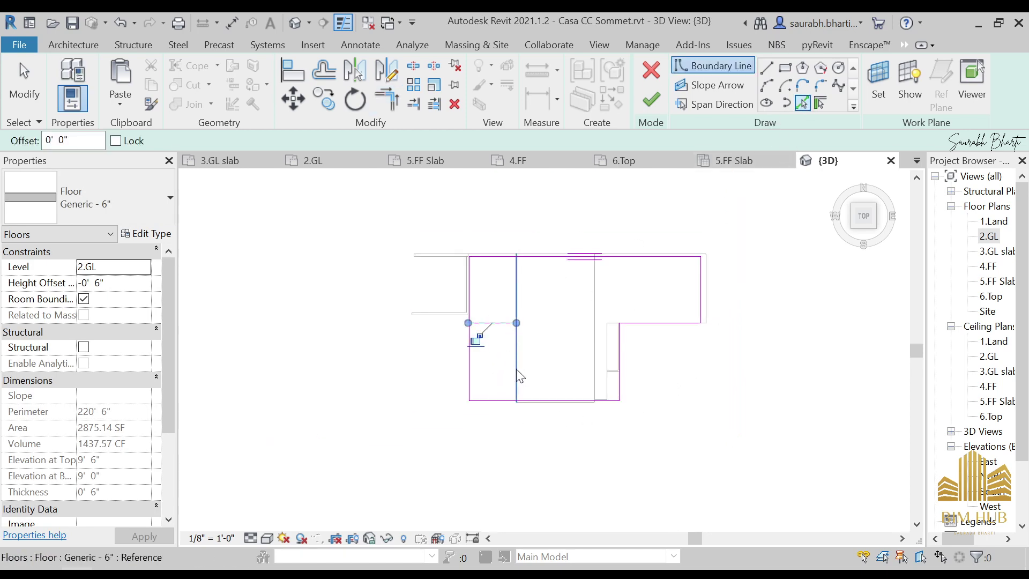
key(Escape)
key(Escape)
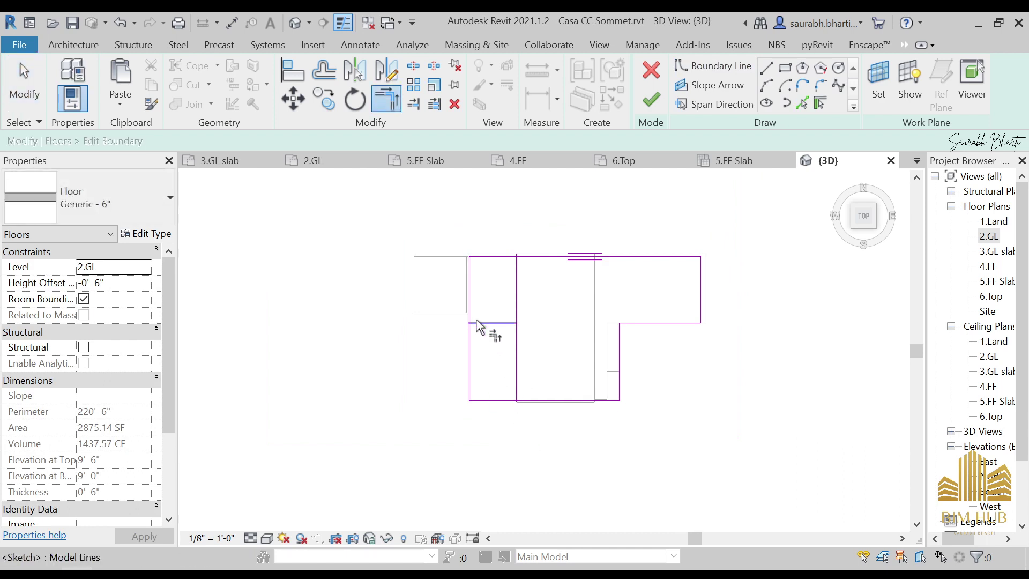
Step: Trim the slab boundary at the corner opposite the low wall so it follows the central volume's edge
click(494, 336)
click(524, 352)
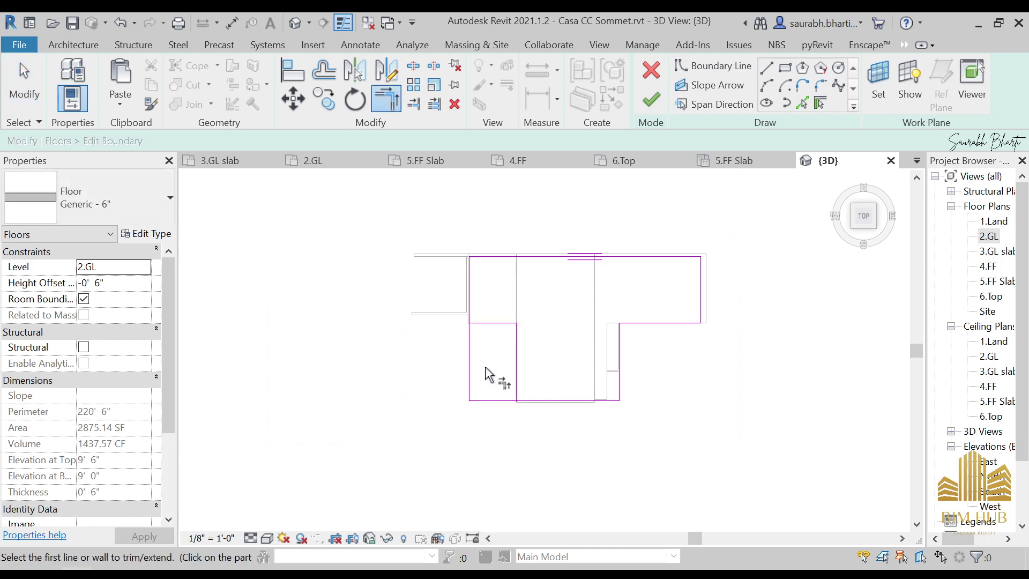
click(472, 309)
click(476, 323)
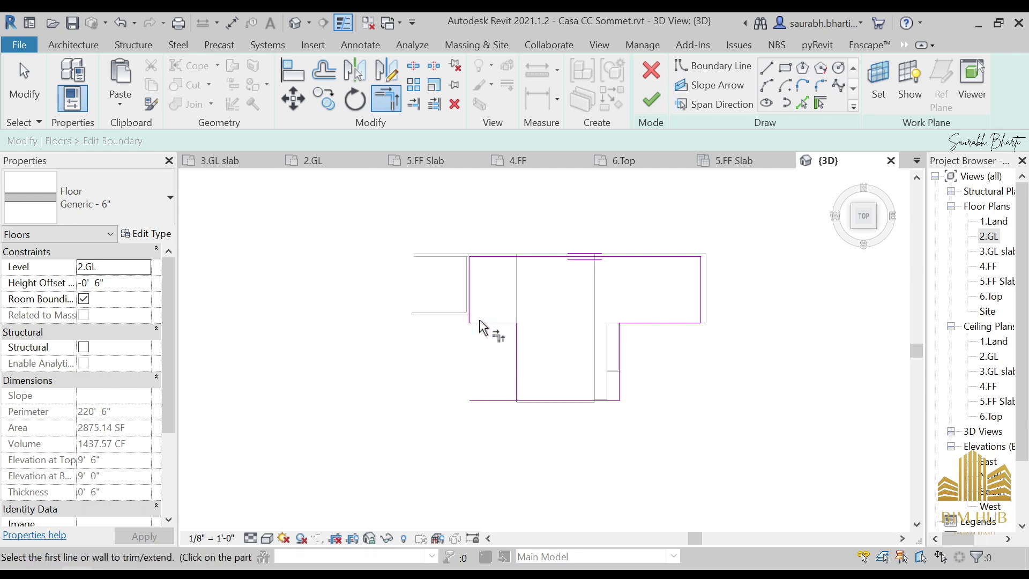
click(521, 392)
click(531, 401)
middle_drag(616, 426, 592, 454)
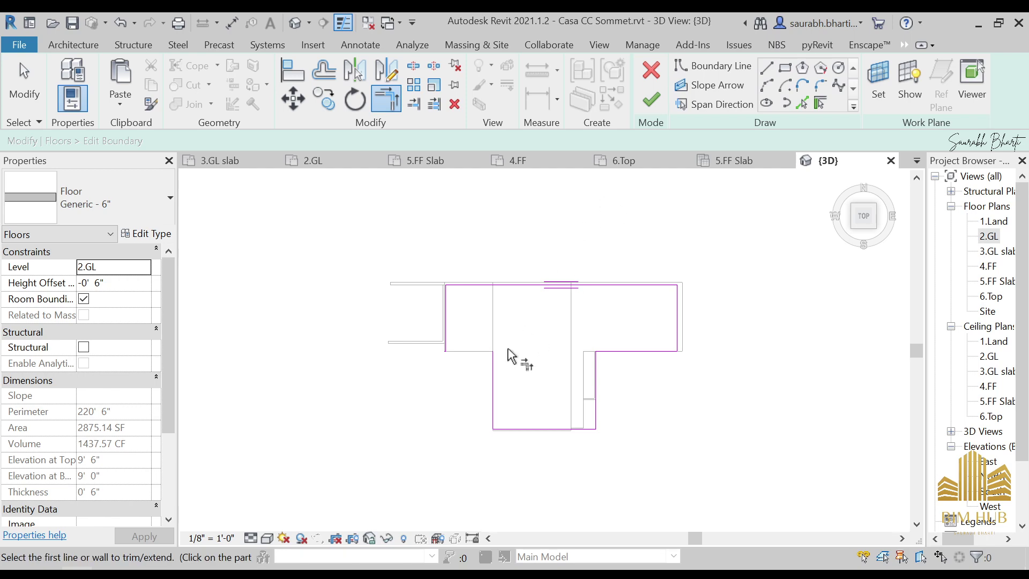
Step: Try to close the notch opposite the low wall with a 13' 11" boundary line between the two open ends
scroll(511, 356, up, 3)
key(Escape)
click(767, 68)
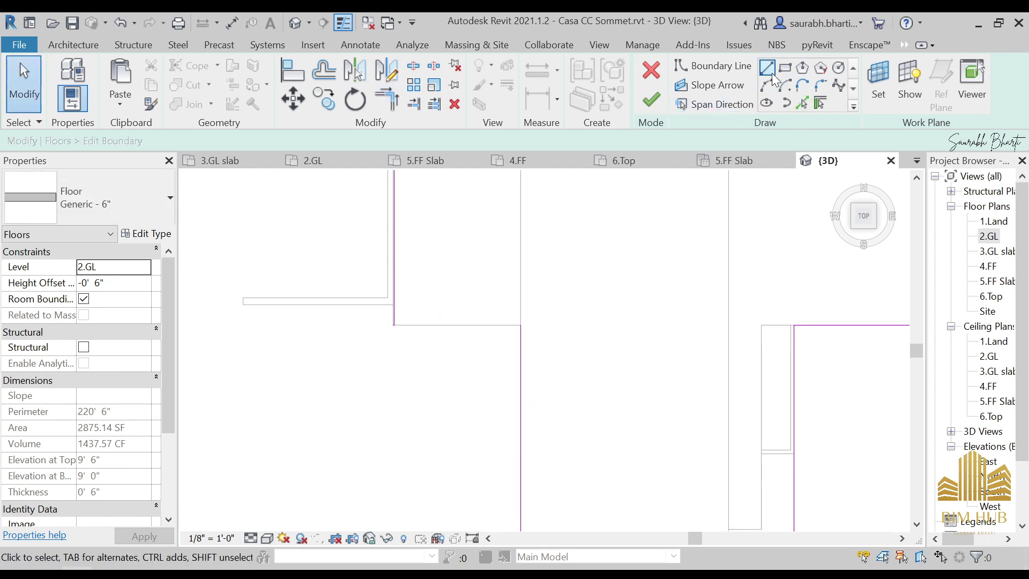
click(452, 324)
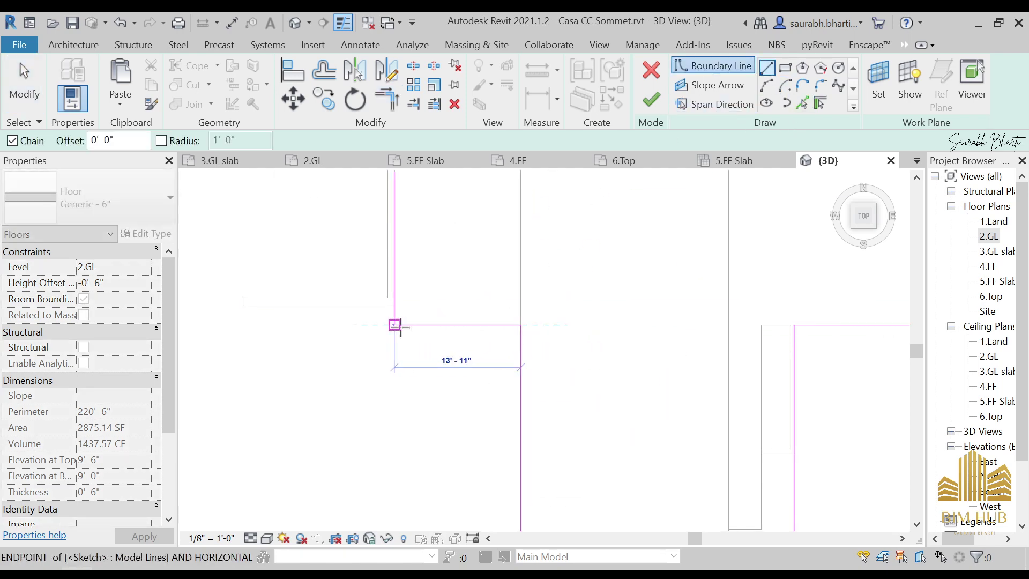
click(395, 324)
key(Escape)
key(Escape)
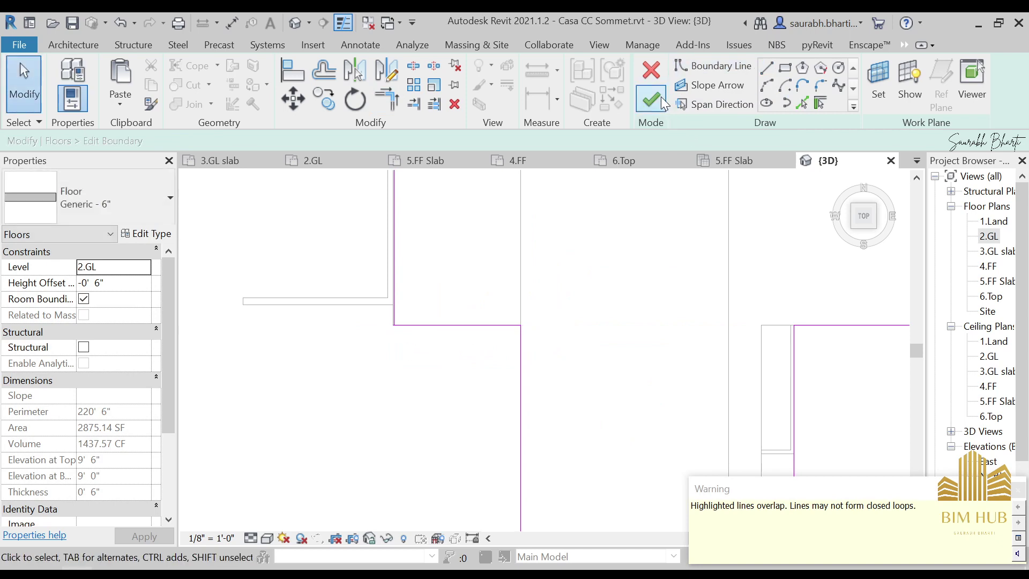
Step: Remove the line closing the notch from the slab boundary sketch
scroll(518, 361, down, 3)
click(504, 343)
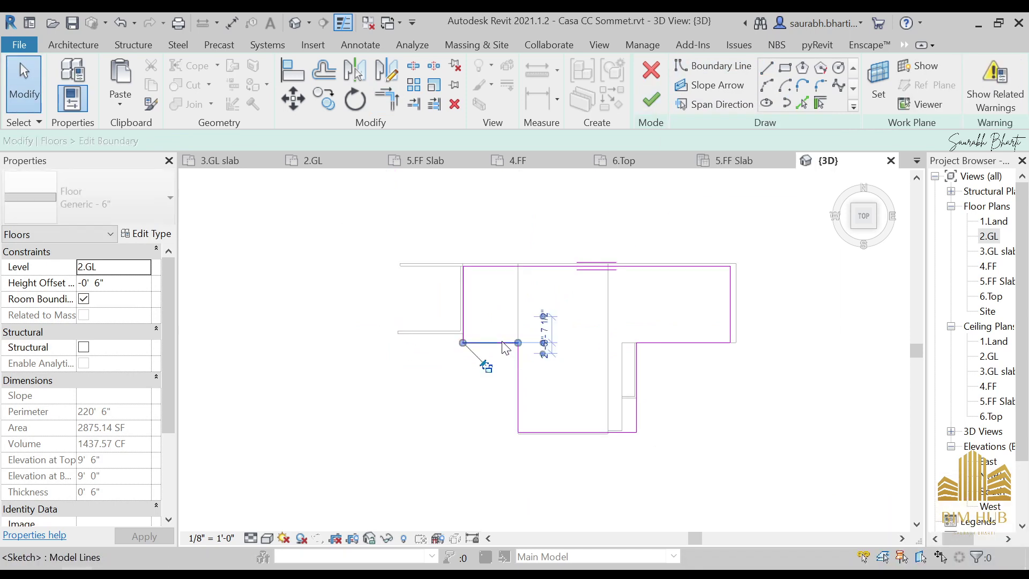
scroll(495, 373, up, 4)
click(495, 373)
scroll(519, 326, up, 3)
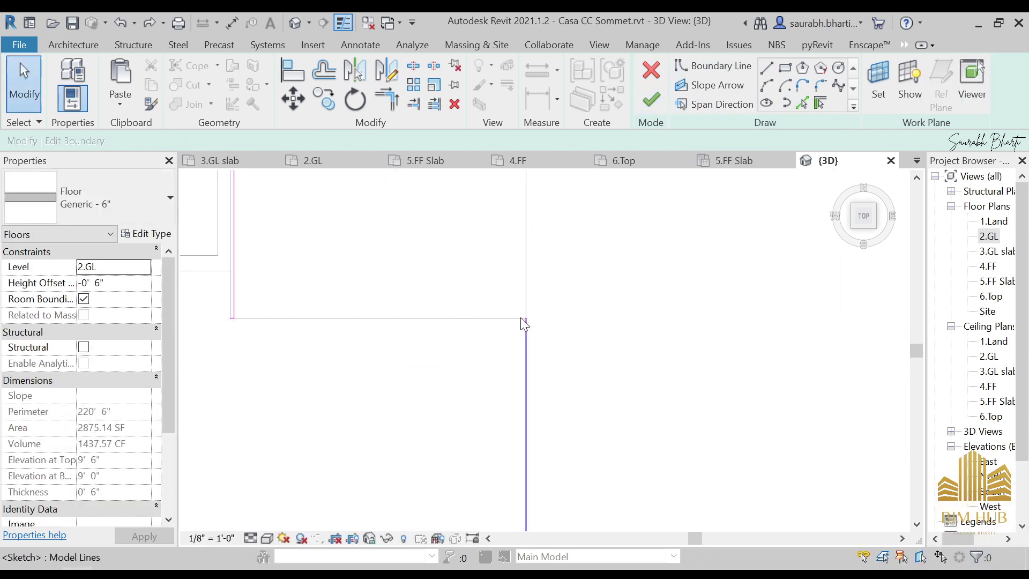
Step: Delete the short leftover boundary segment at the outer end of the notch's horizontal edge
drag(489, 275, 561, 344)
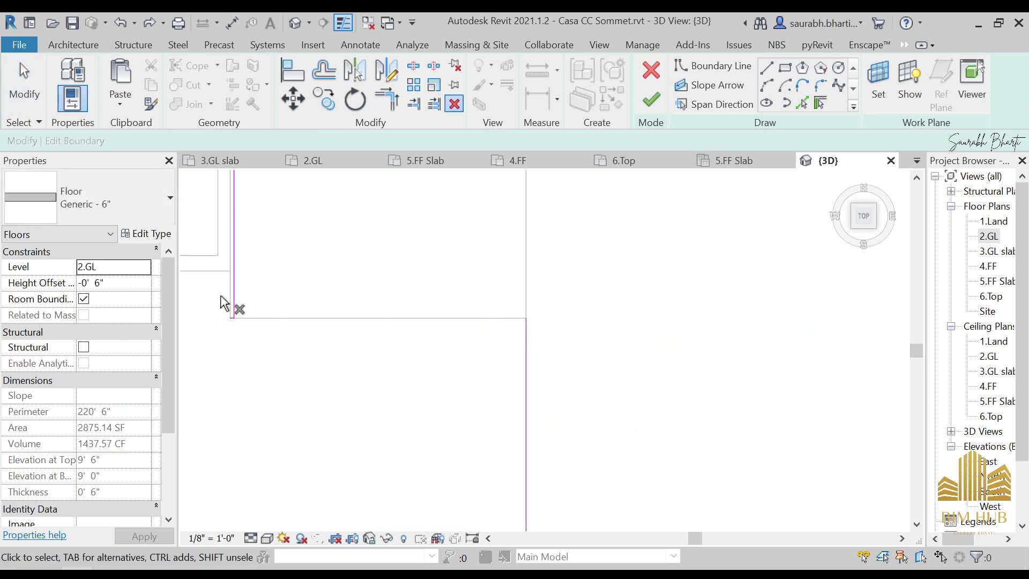
key(Escape)
drag(223, 300, 271, 356)
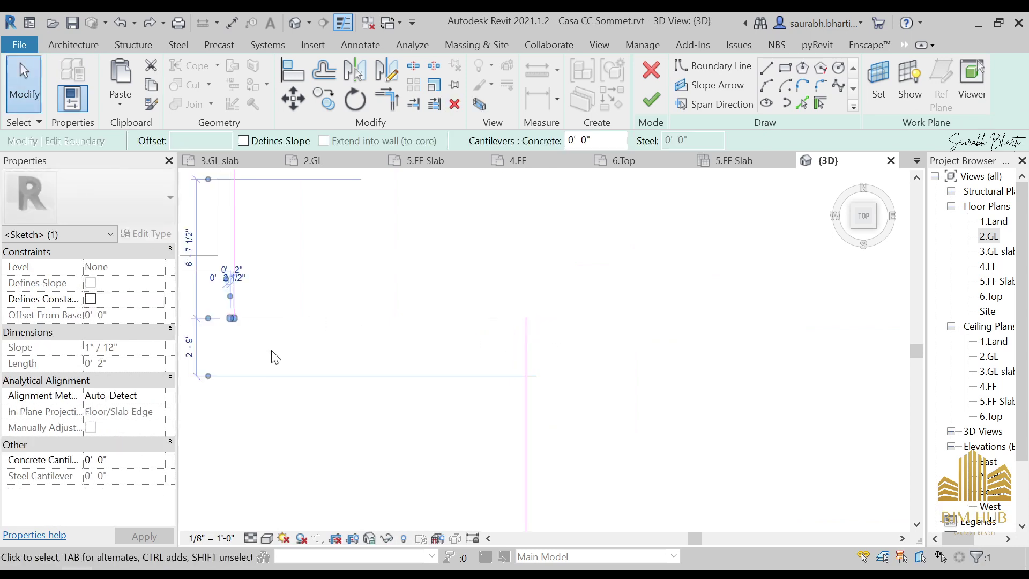
middle_drag(342, 369, 478, 403)
key(Delete)
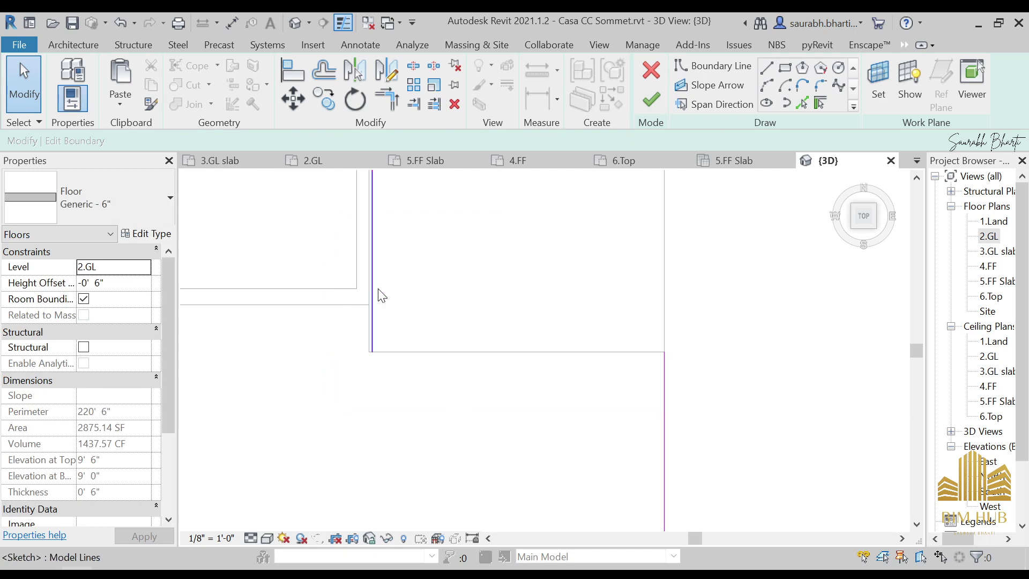
Step: Move the slab's side boundary line outward to align with the building's outer edge at the notch
scroll(351, 305, up, 3)
click(400, 329)
drag(397, 329, 385, 325)
scroll(530, 332, down, 3)
click(530, 332)
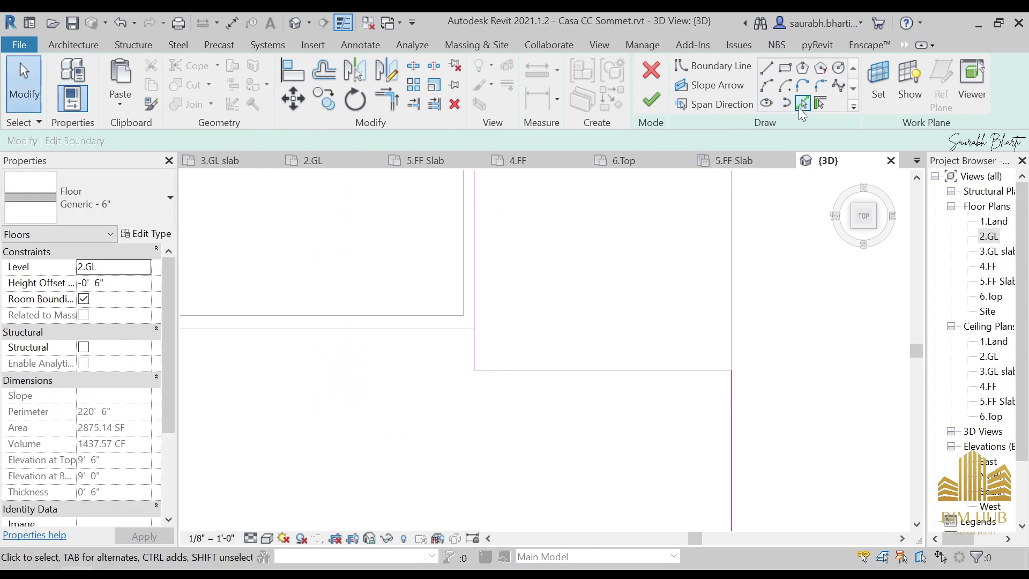
Step: Add the missing boundary line along the notch's horizontal edge with Pick Lines and finish the ground slab's boundary sketch
click(802, 101)
key(Escape)
scroll(648, 374, down, 4)
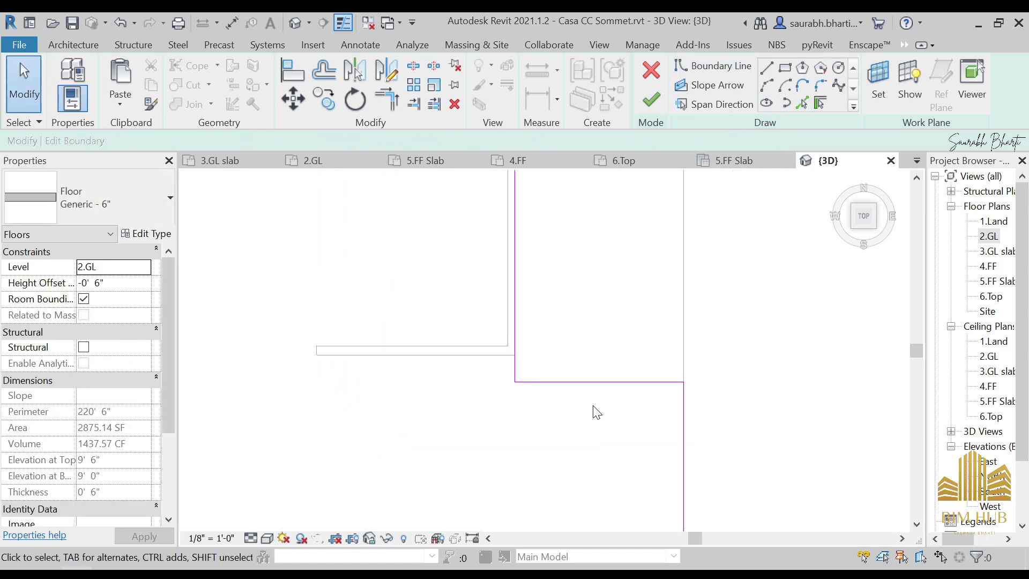
scroll(680, 362, down, 1)
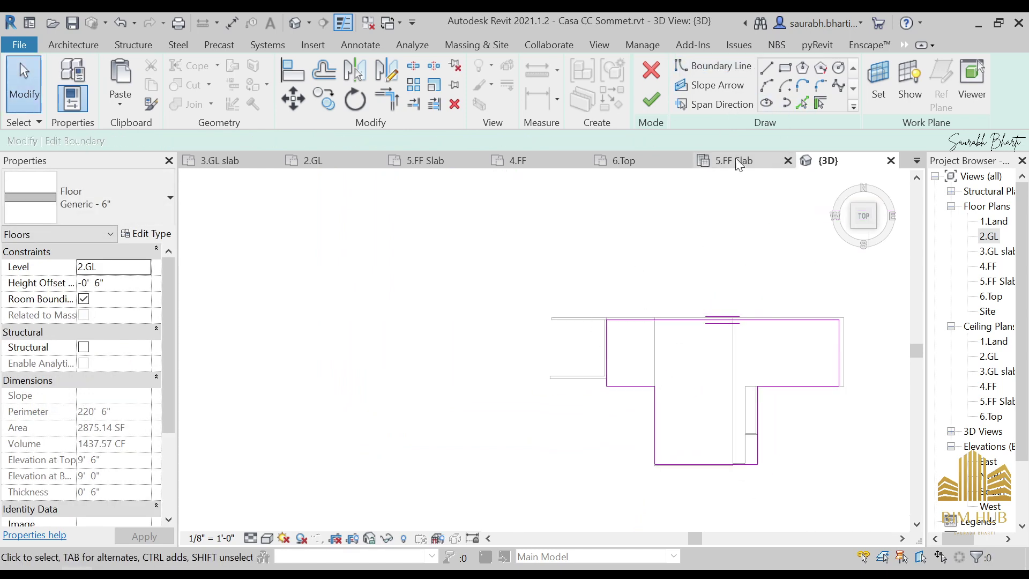
click(650, 102)
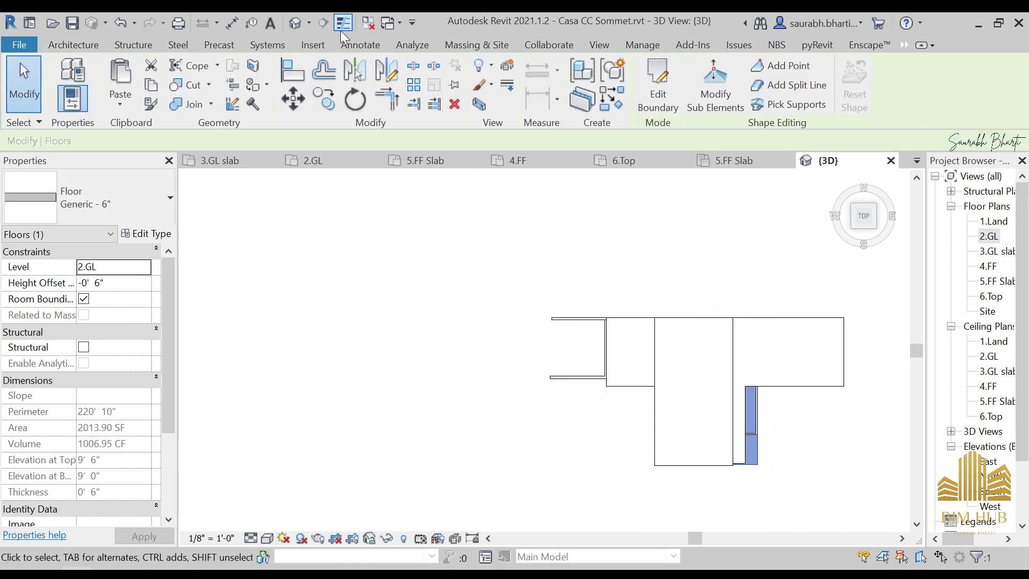
click(391, 264)
shift+middle_drag(391, 264, 418, 496)
scroll(541, 434, up, 3)
scroll(326, 409, down, 3)
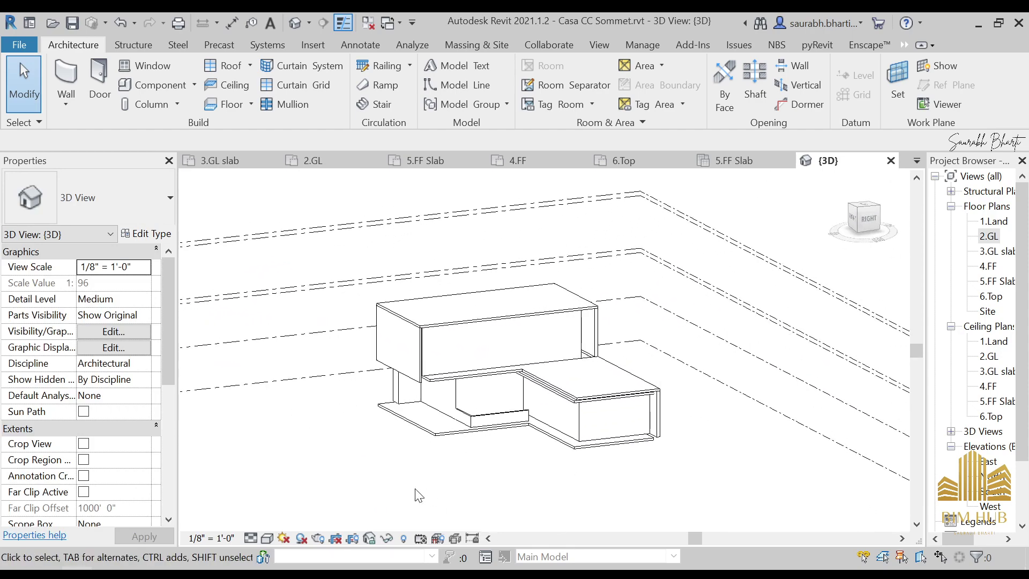
Step: Switch to Photos and examine the front, side and detail photos of the house's slabs, overhangs and low wall
mouse_move(137, 568)
click(253, 504)
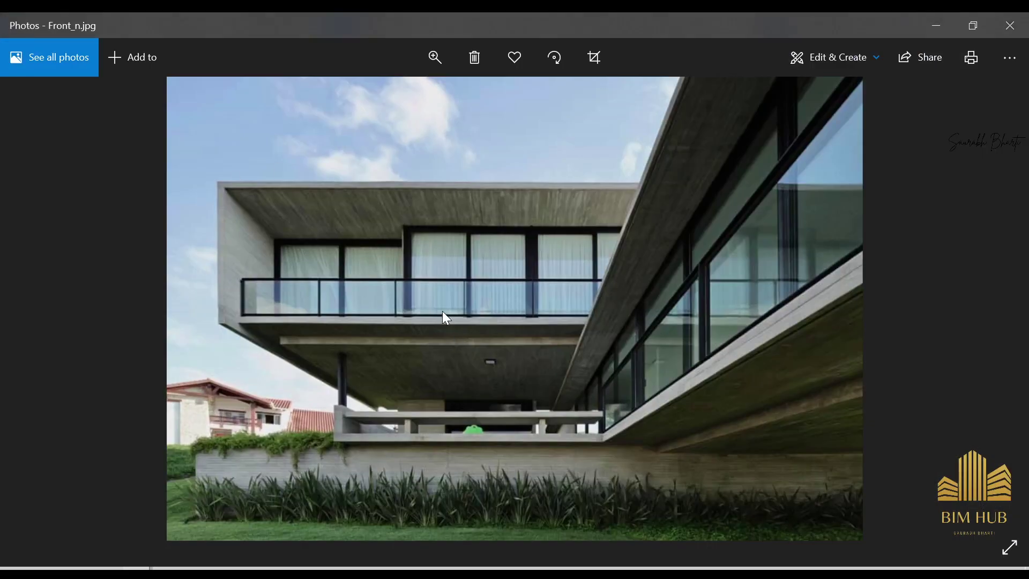
key(Right)
key(Right)
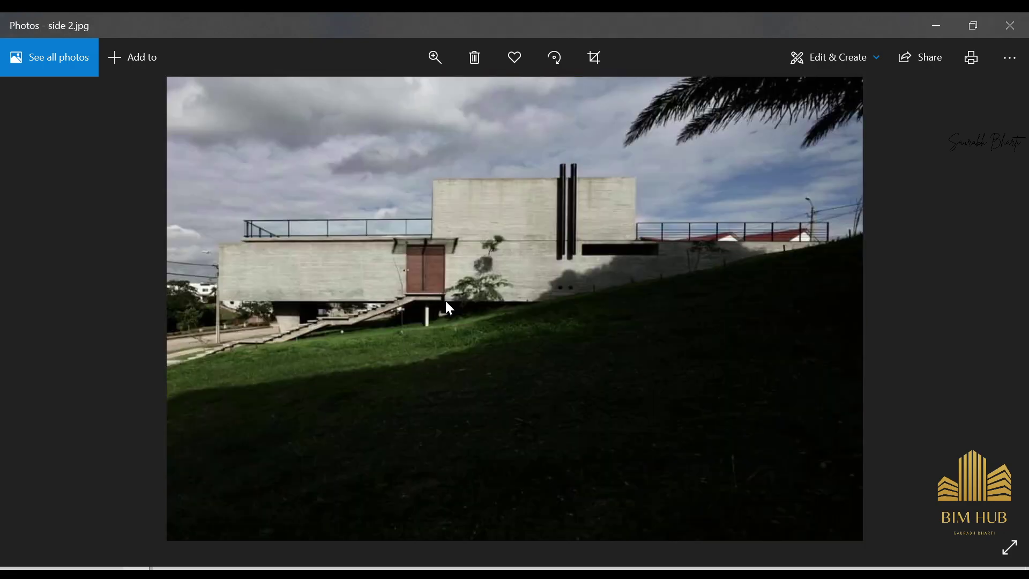
key(Right)
key(Right)
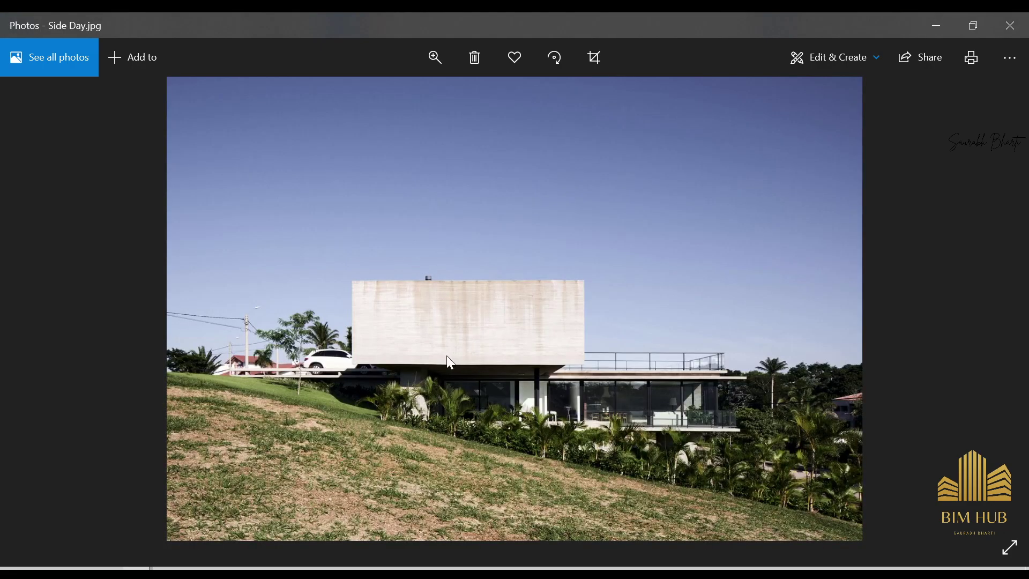
key(Right)
scroll(481, 333, up, 2)
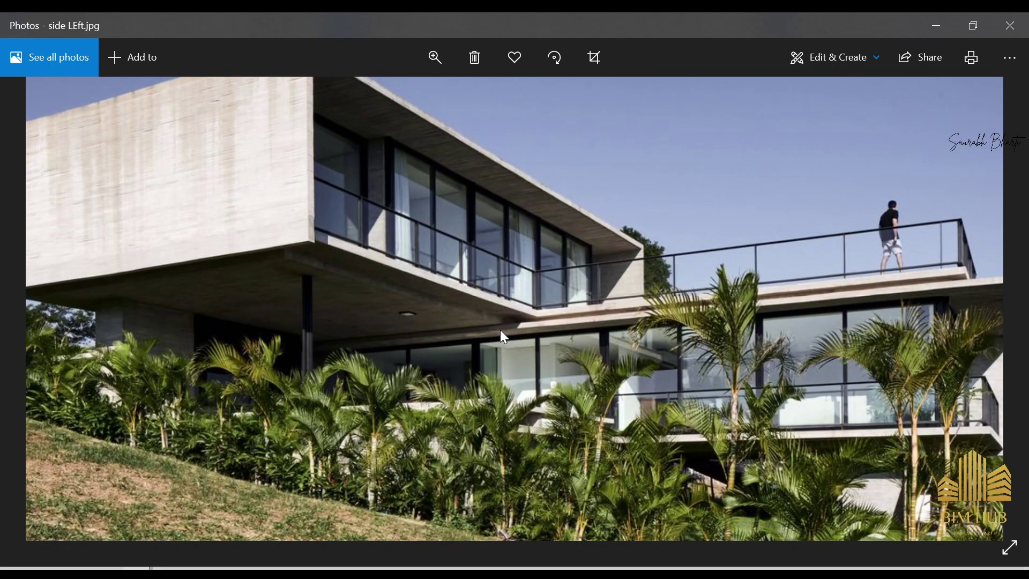
key(Right)
scroll(469, 322, up, 2)
scroll(479, 321, down, 2)
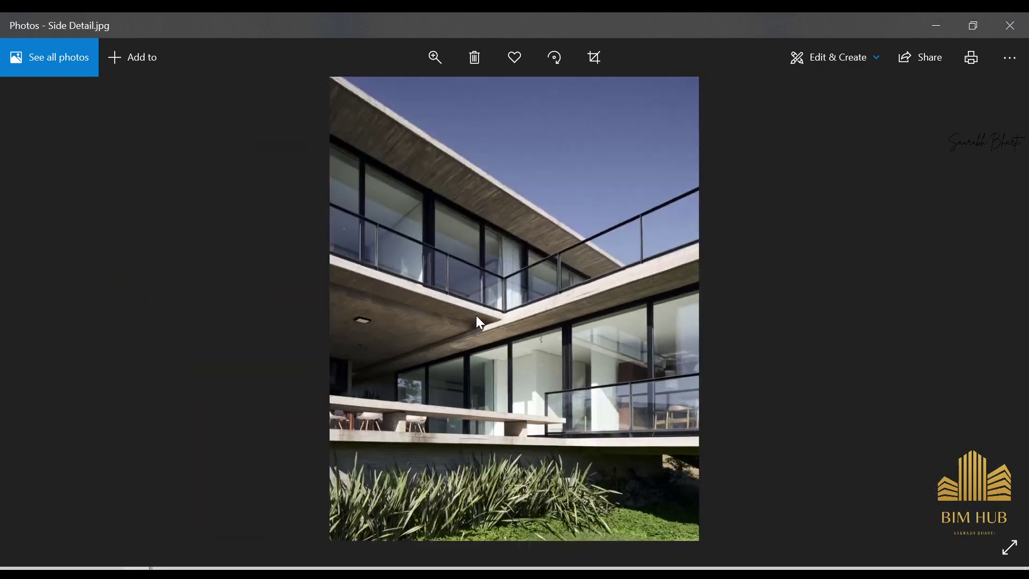
Step: Compare the Side Night and side photos of the house's volumes and return to the Revit model
key(Right)
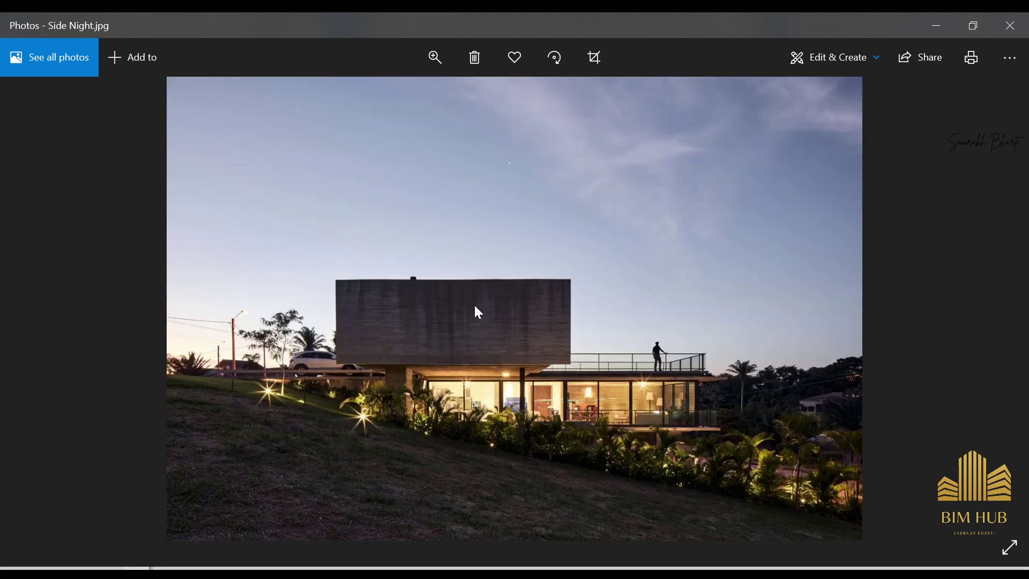
key(Right)
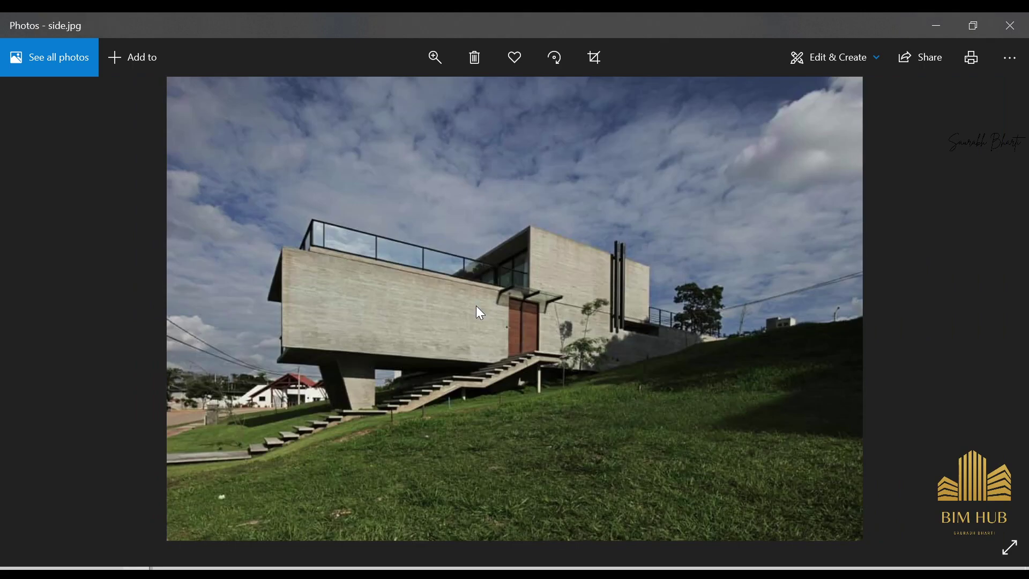
key(Left)
scroll(656, 342, up, 2)
scroll(655, 340, down, 2)
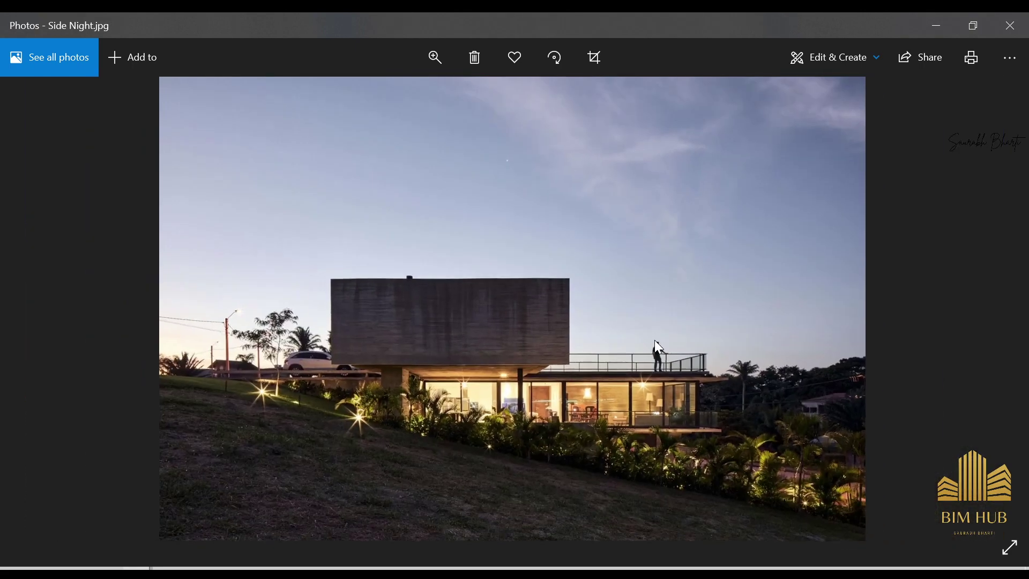
key(Right)
key(Right)
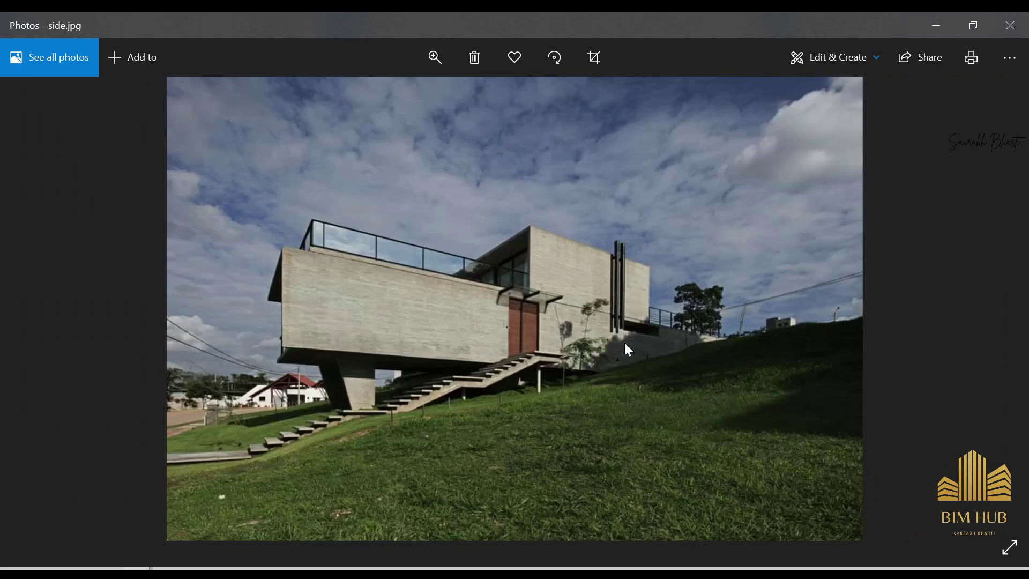
click(929, 30)
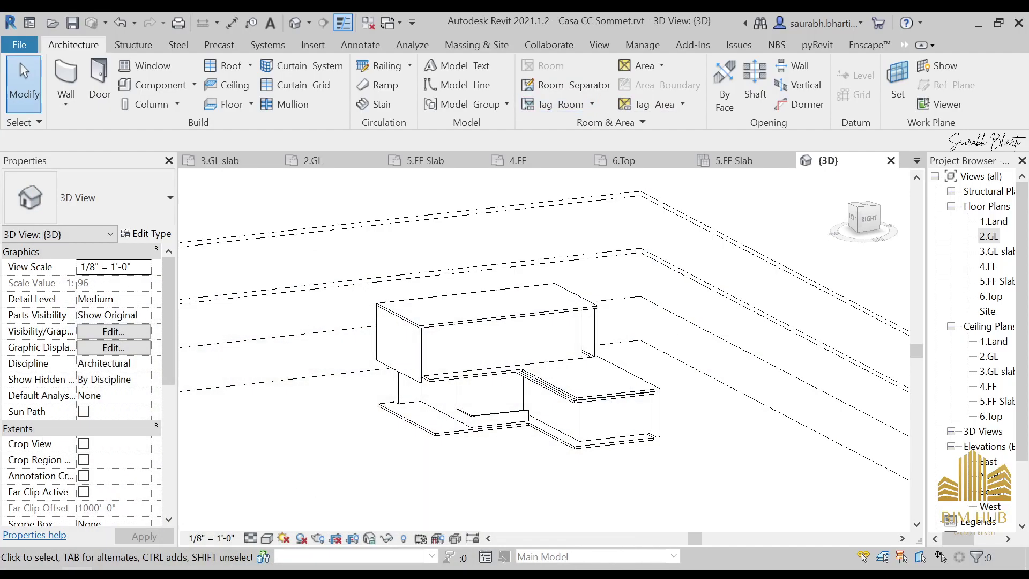
Step: Switch to the browser, reload the BIM HUB YouTube channel's videos page and highlight its subscriber count
click(198, 574)
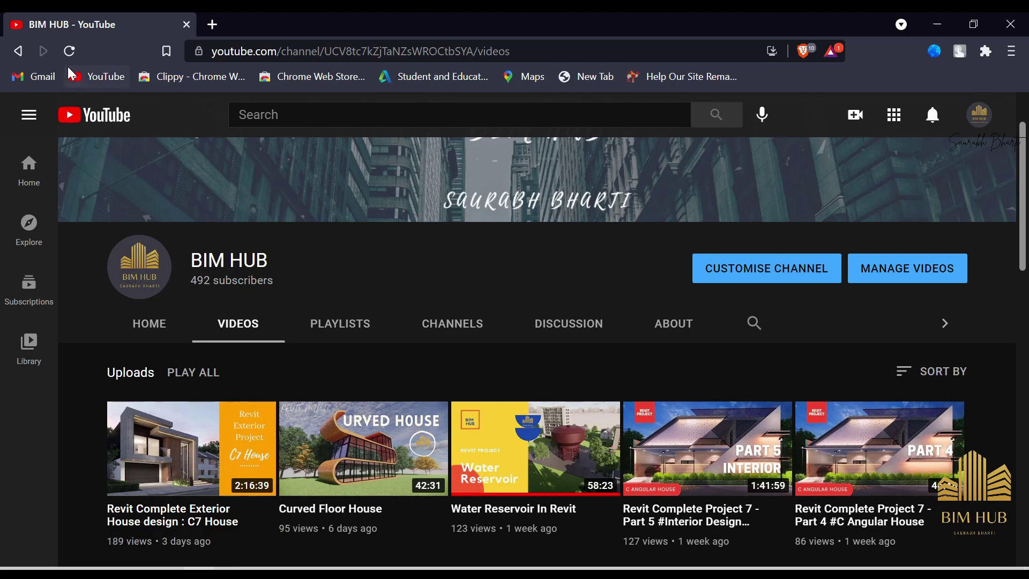
click(69, 51)
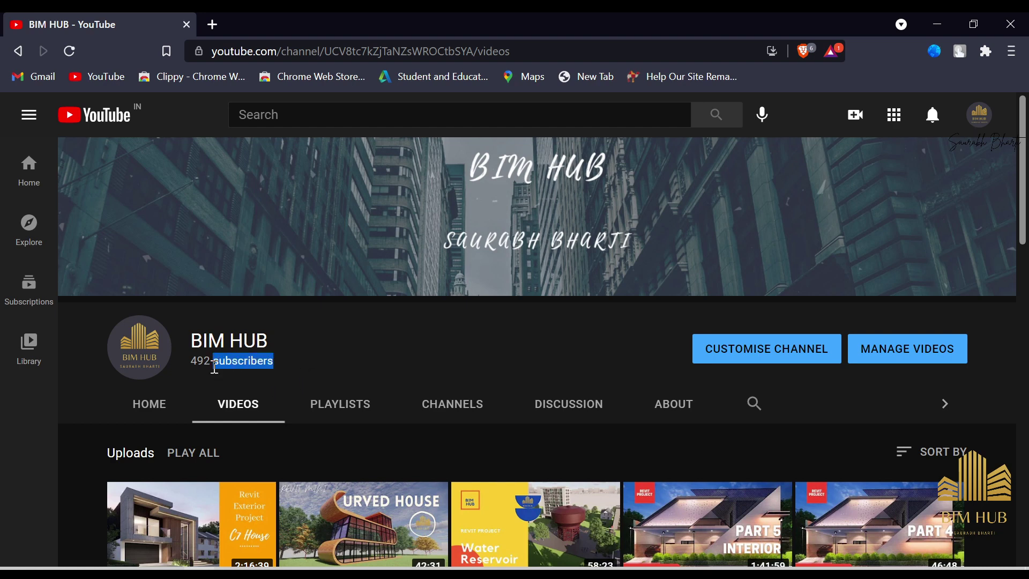
click(194, 373)
drag(205, 366, 263, 361)
click(188, 359)
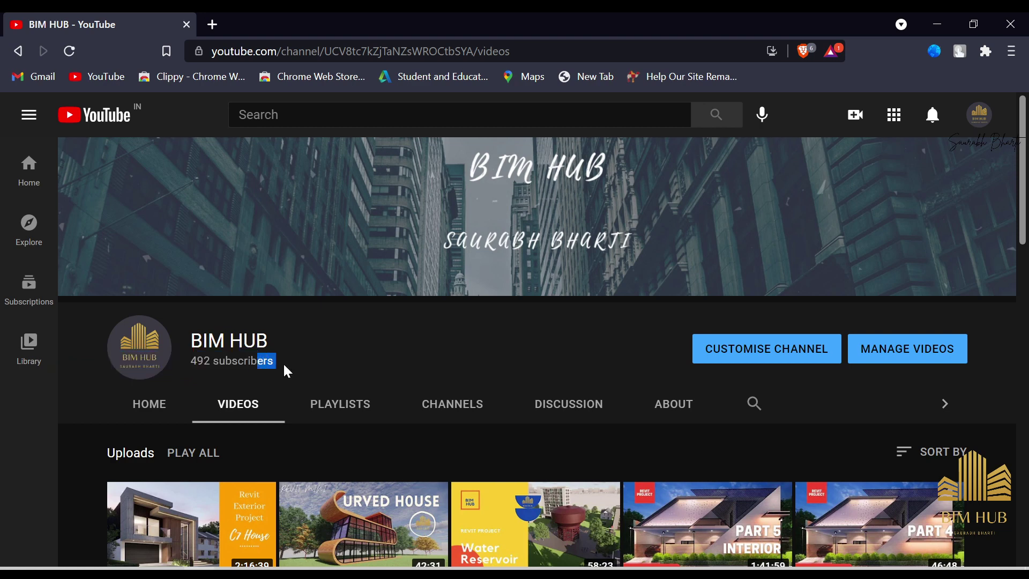
triple_click(194, 364)
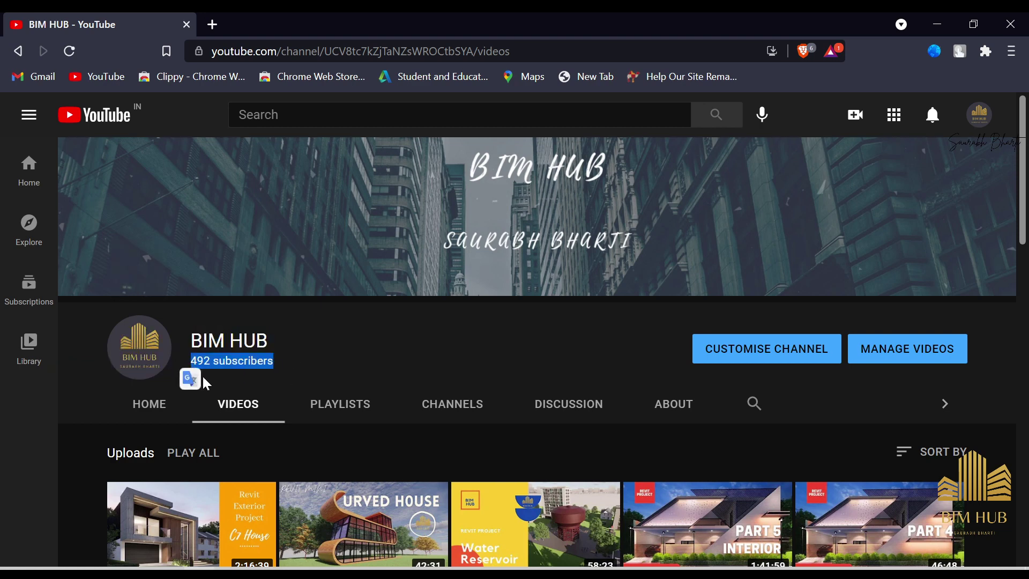
drag(275, 361, 254, 358)
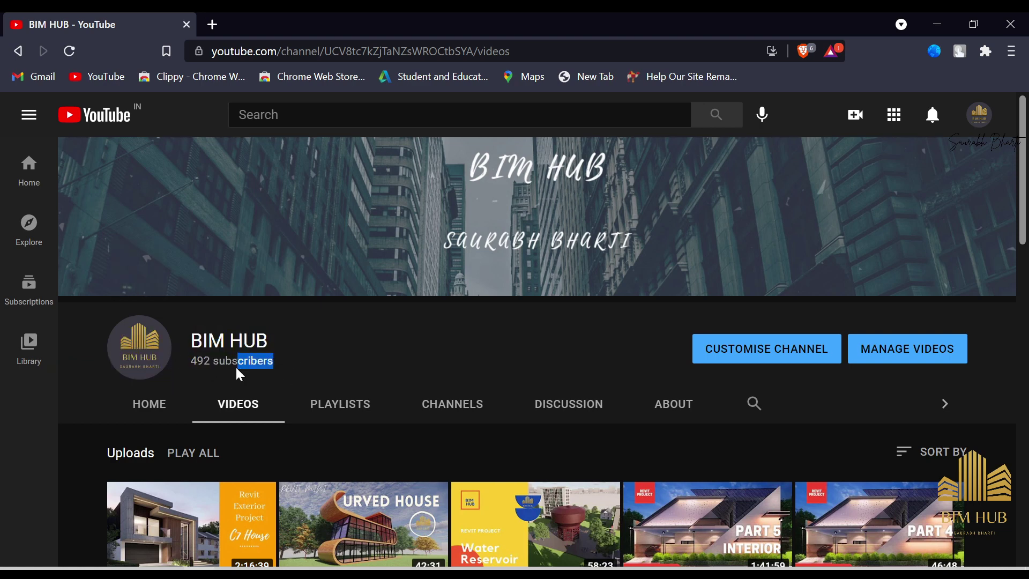